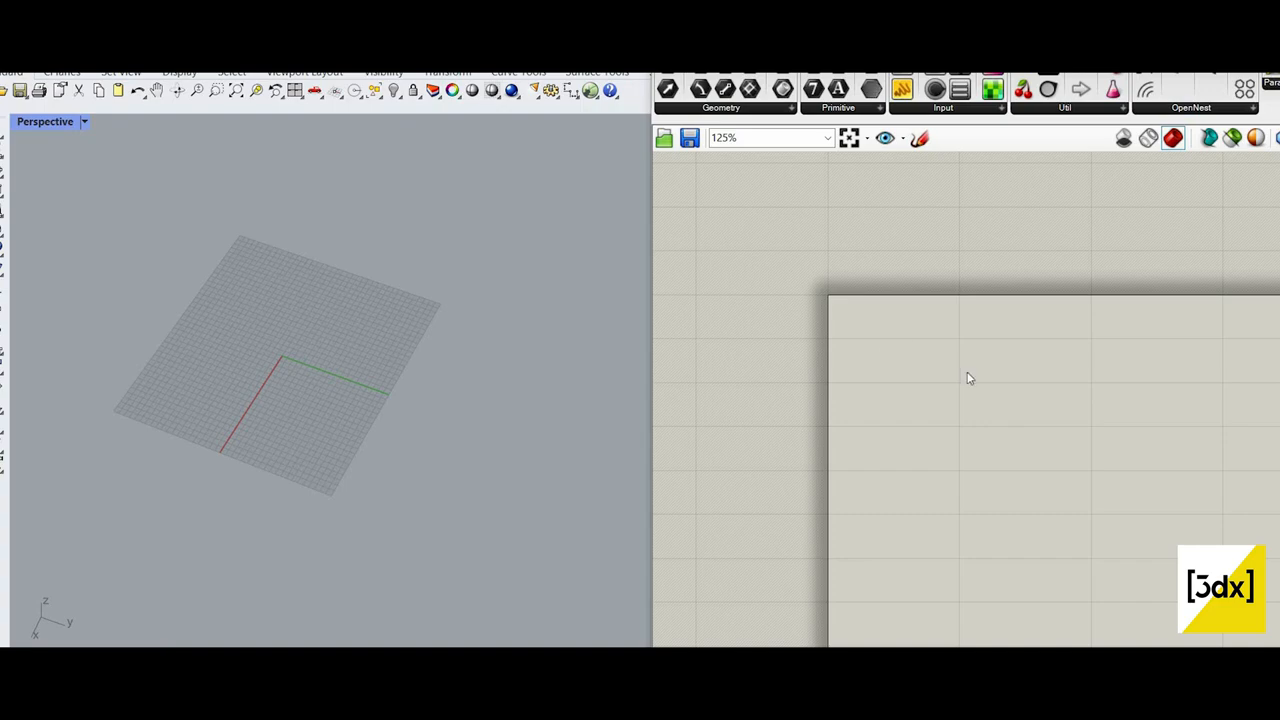
# Step: Sketch a freehand bottle outline with a narrow neck on the canvas in a solid 3-wide black line
pyautogui.scroll(3, 968, 378)
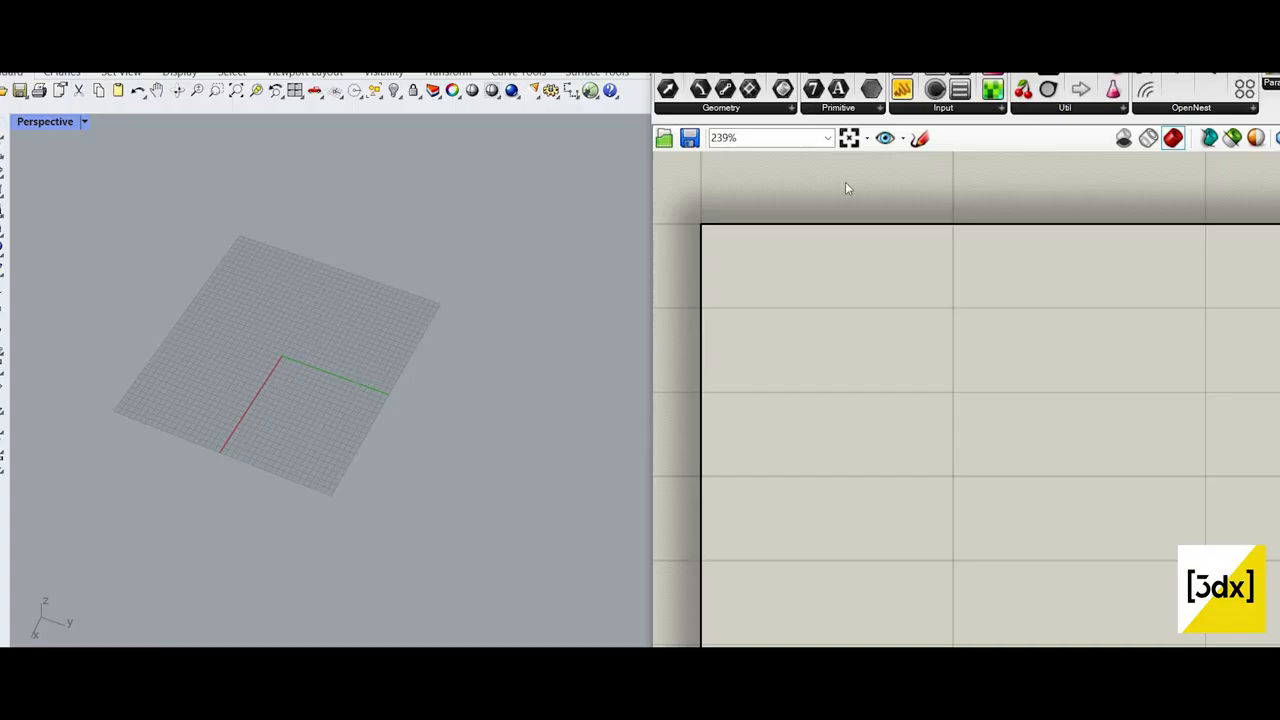
pyautogui.click(919, 139)
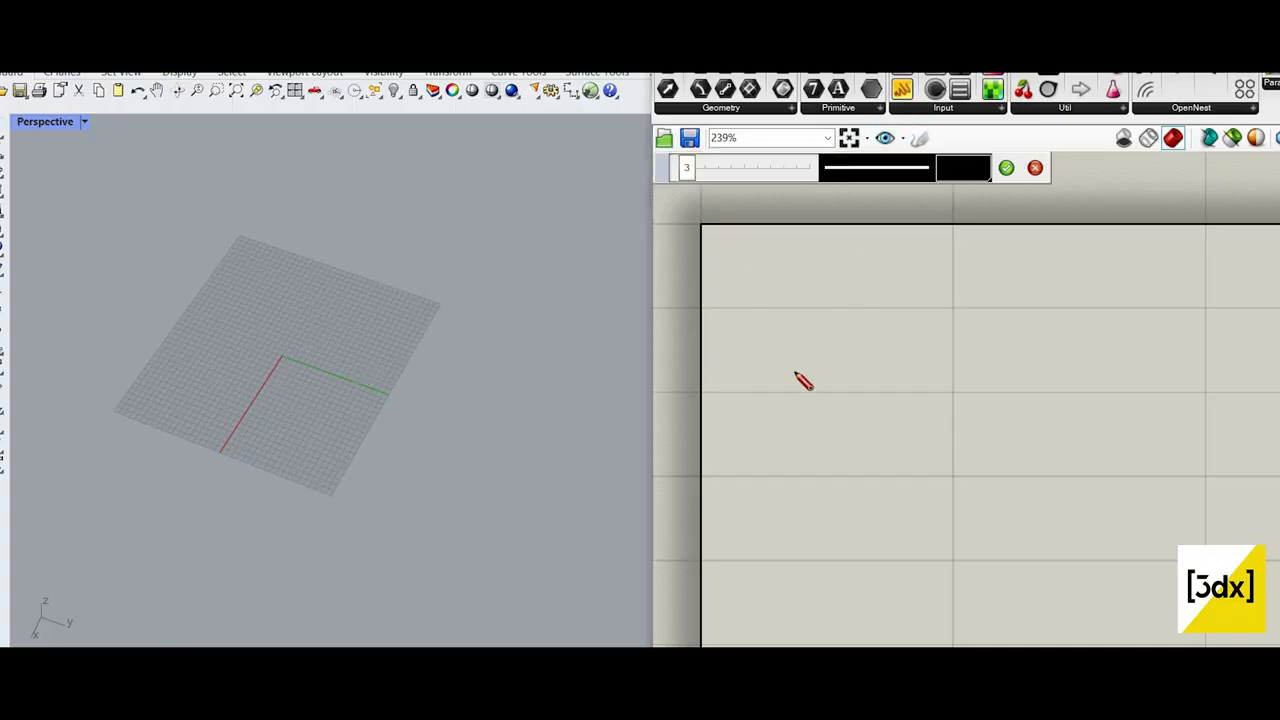
pyautogui.moveTo(860, 257); pyautogui.dragTo(811, 477)
pyautogui.click(932, 172)
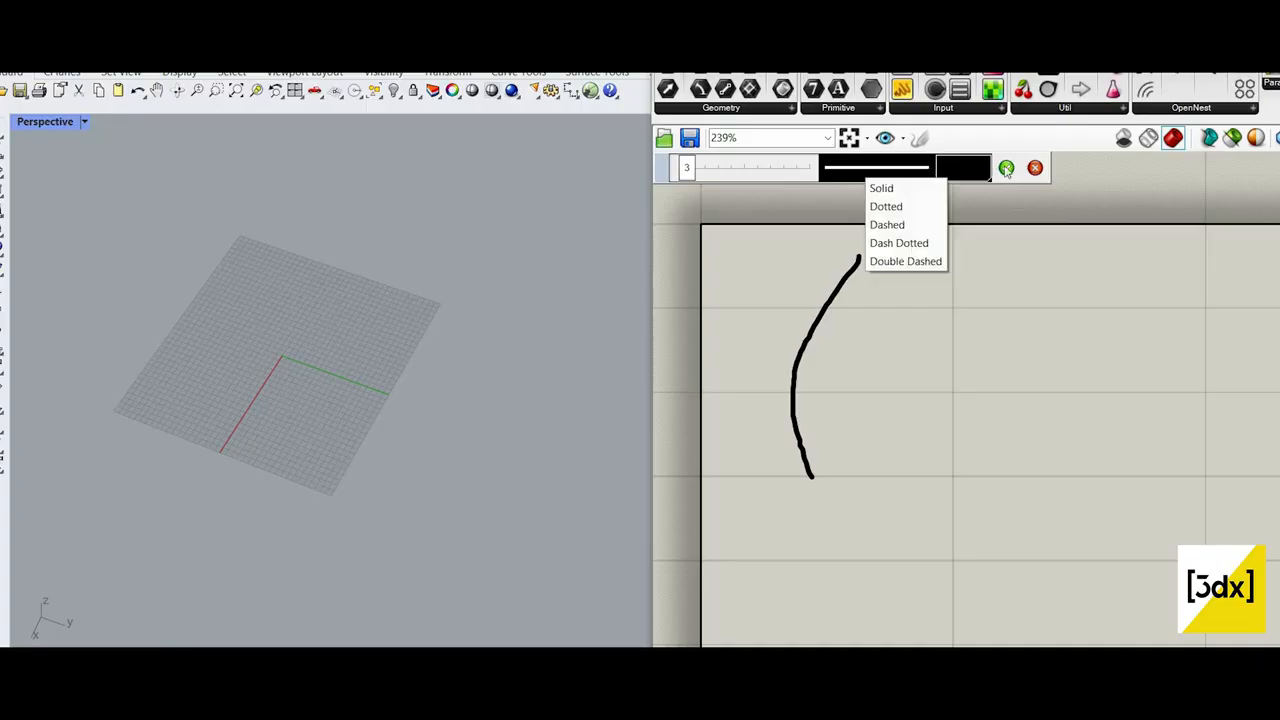
pyautogui.click(872, 196)
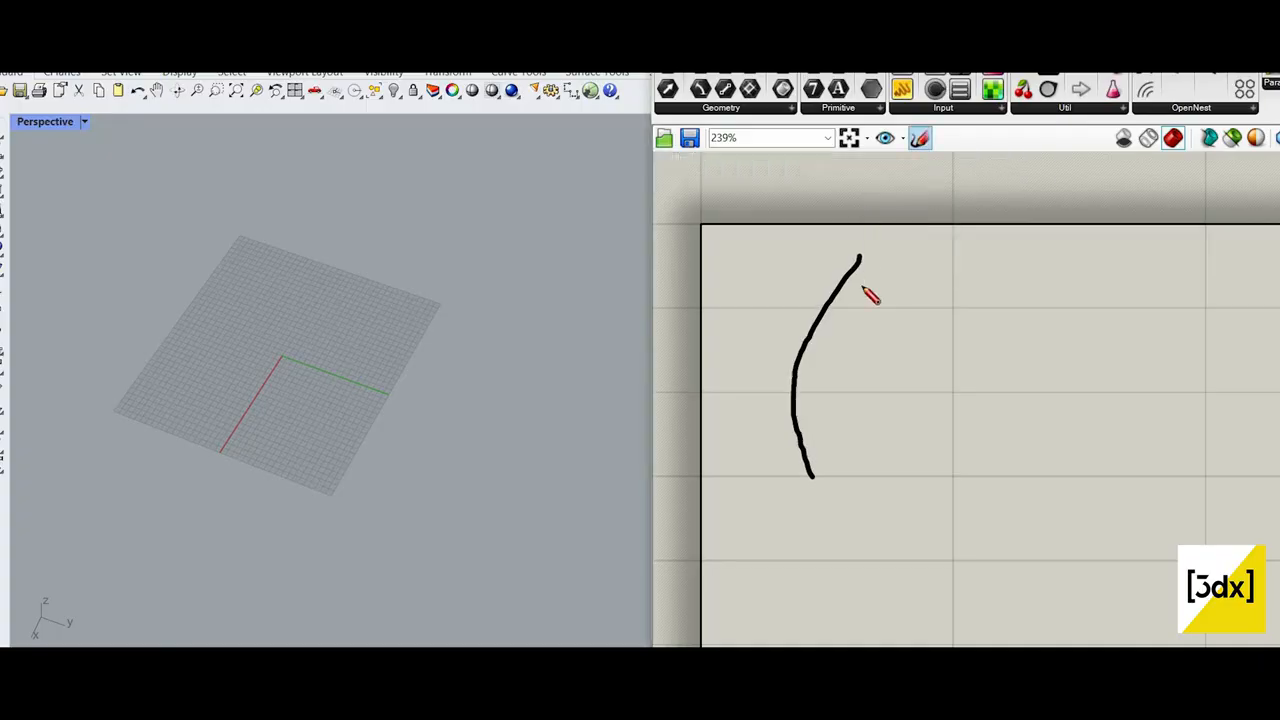
pyautogui.moveTo(862, 208); pyautogui.dragTo(862, 286)
pyautogui.moveTo(908, 204)
pyautogui.mouseDown()
pyautogui.moveTo(951, 289)
pyautogui.moveTo(959, 433)
pyautogui.moveTo(895, 461)
pyautogui.mouseUp()
pyautogui.scroll(-3, 1030, 365)
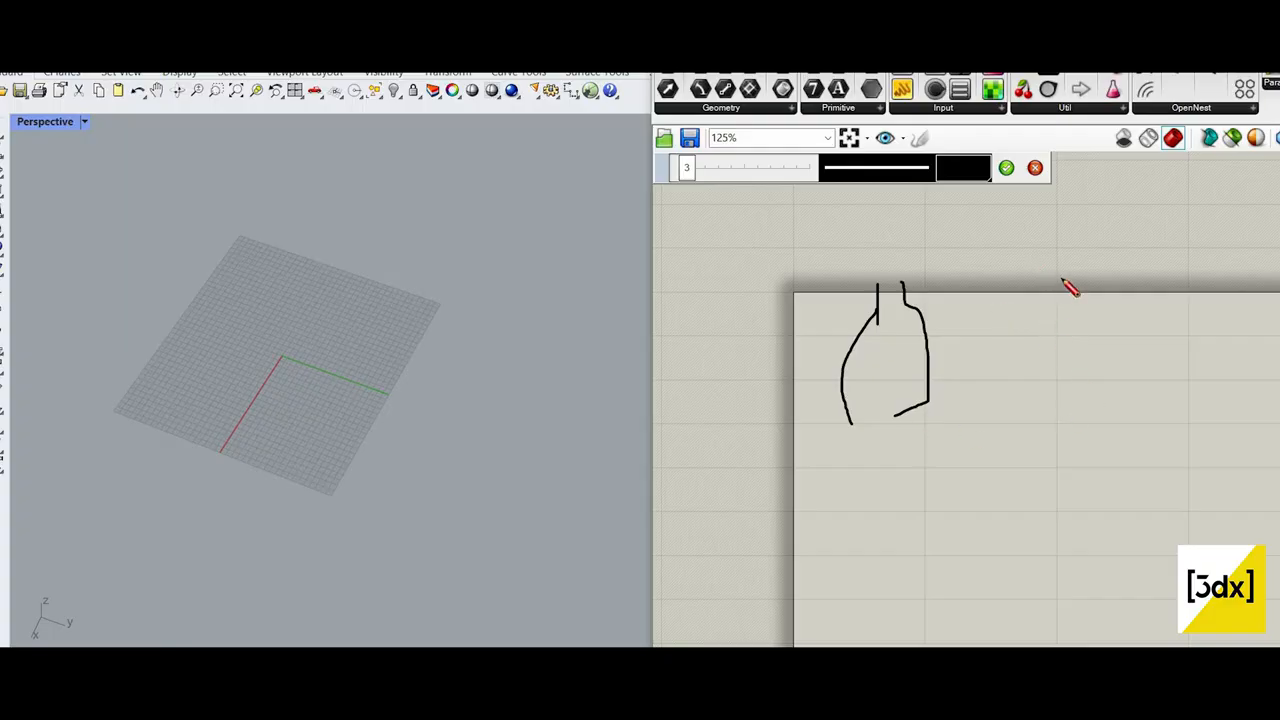
# Step: Sketch a rounded loop and a box beside the bottle outline, with a curve linking them to its neck
pyautogui.scroll(2, 1030, 420)
pyautogui.moveTo(1023, 411); pyautogui.dragTo(1088, 314)
pyautogui.moveTo(1006, 281); pyautogui.dragTo(1006, 355)
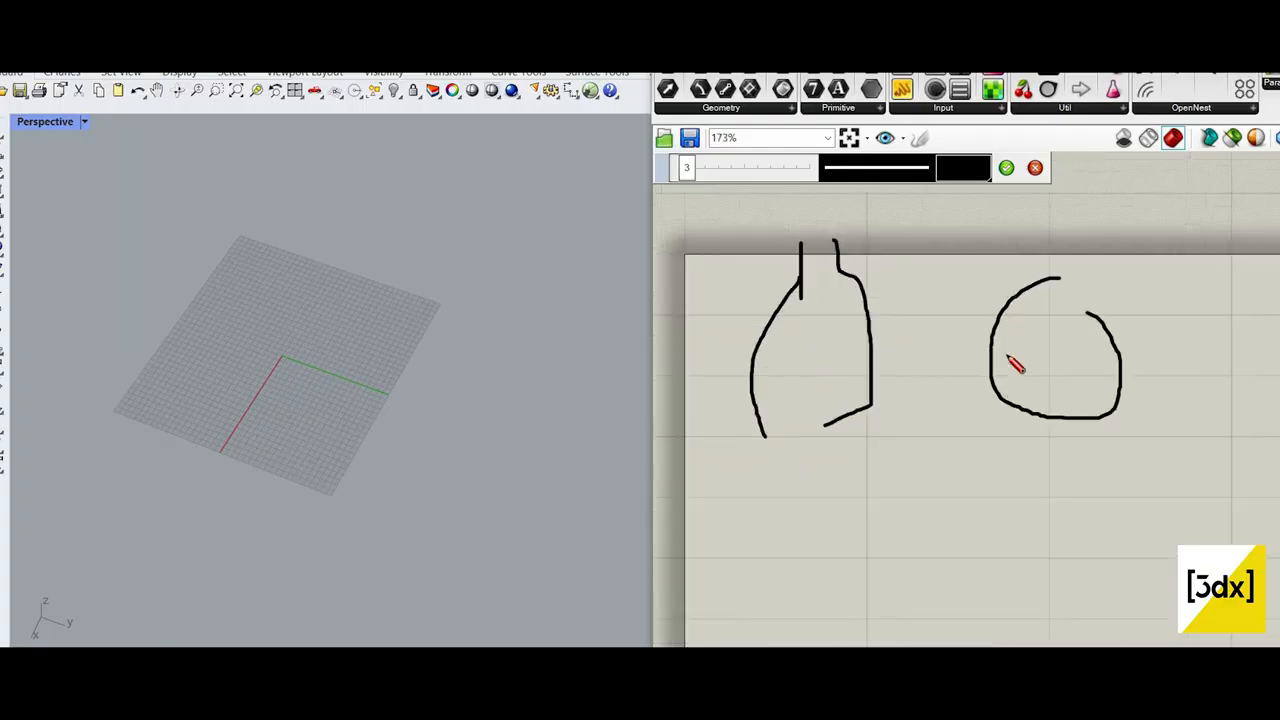
pyautogui.moveTo(1181, 383); pyautogui.dragTo(1008, 428)
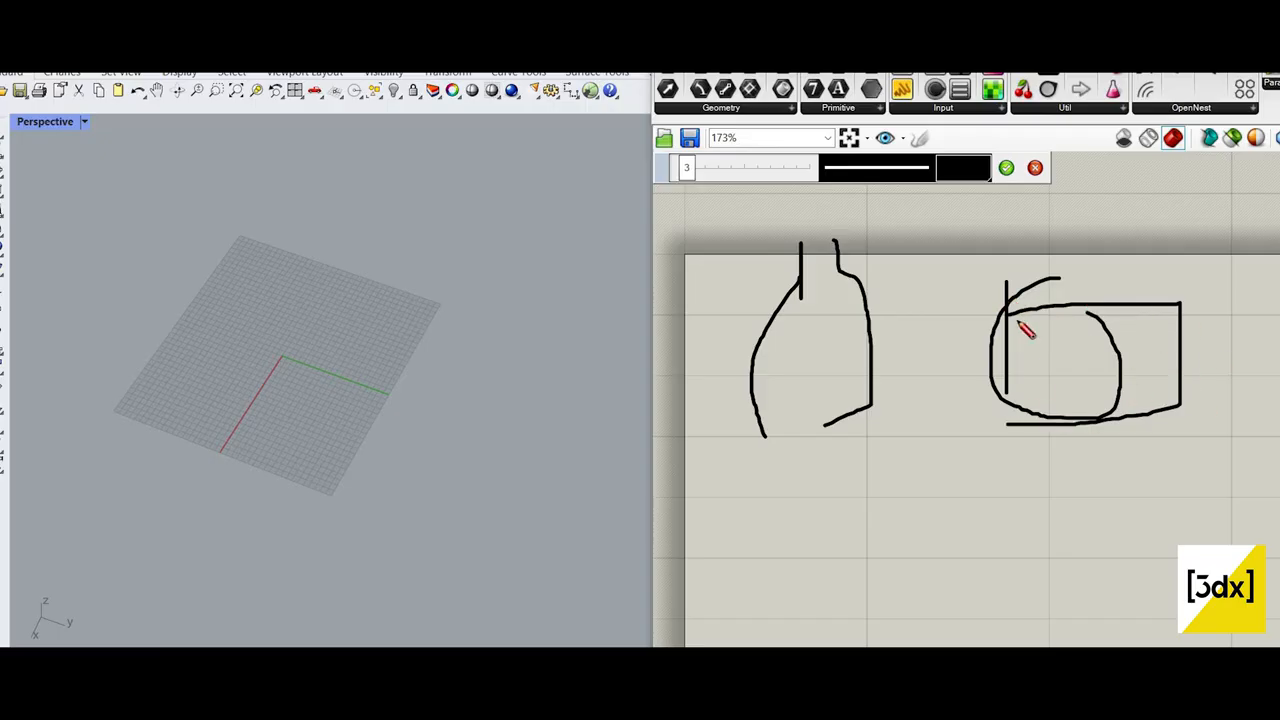
pyautogui.moveTo(889, 241)
pyautogui.mouseDown()
pyautogui.moveTo(849, 240)
pyautogui.moveTo(846, 258)
pyautogui.mouseUp()
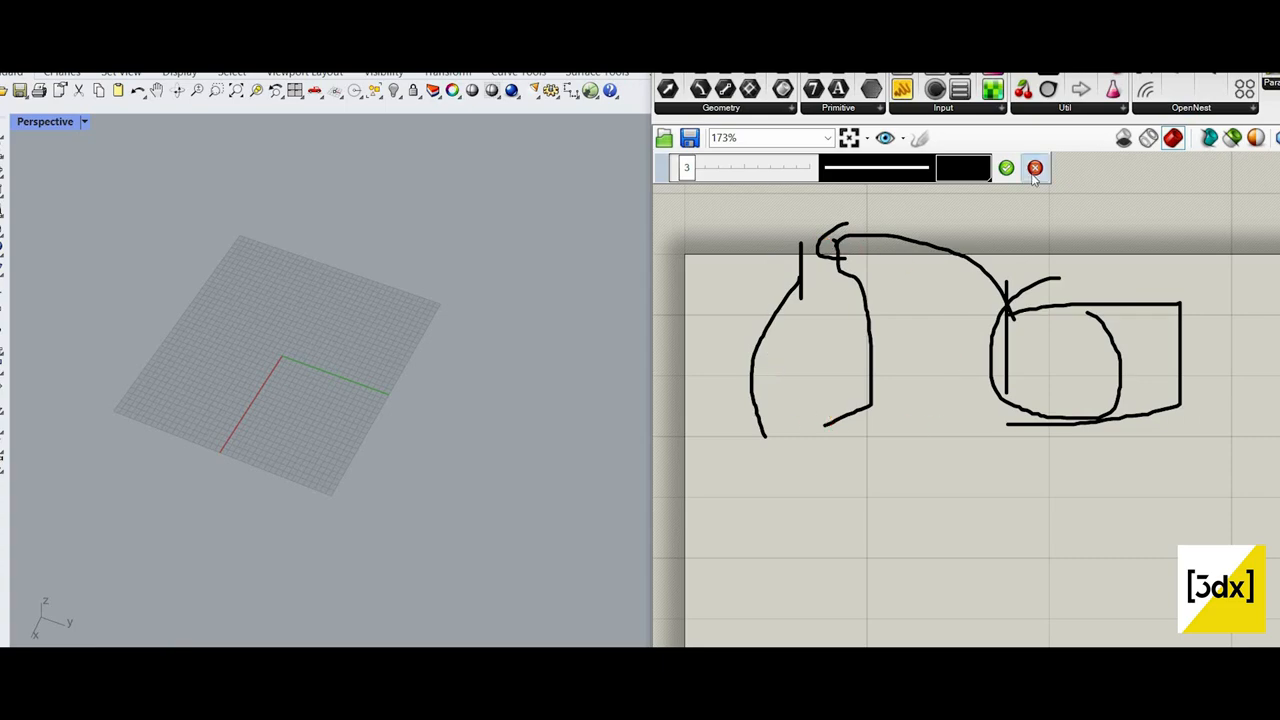
# Step: Discard the current sketch and delete the remaining freehand curve from the canvas
pyautogui.click(975, 354)
pyautogui.hotkey('ctrl', 'a')
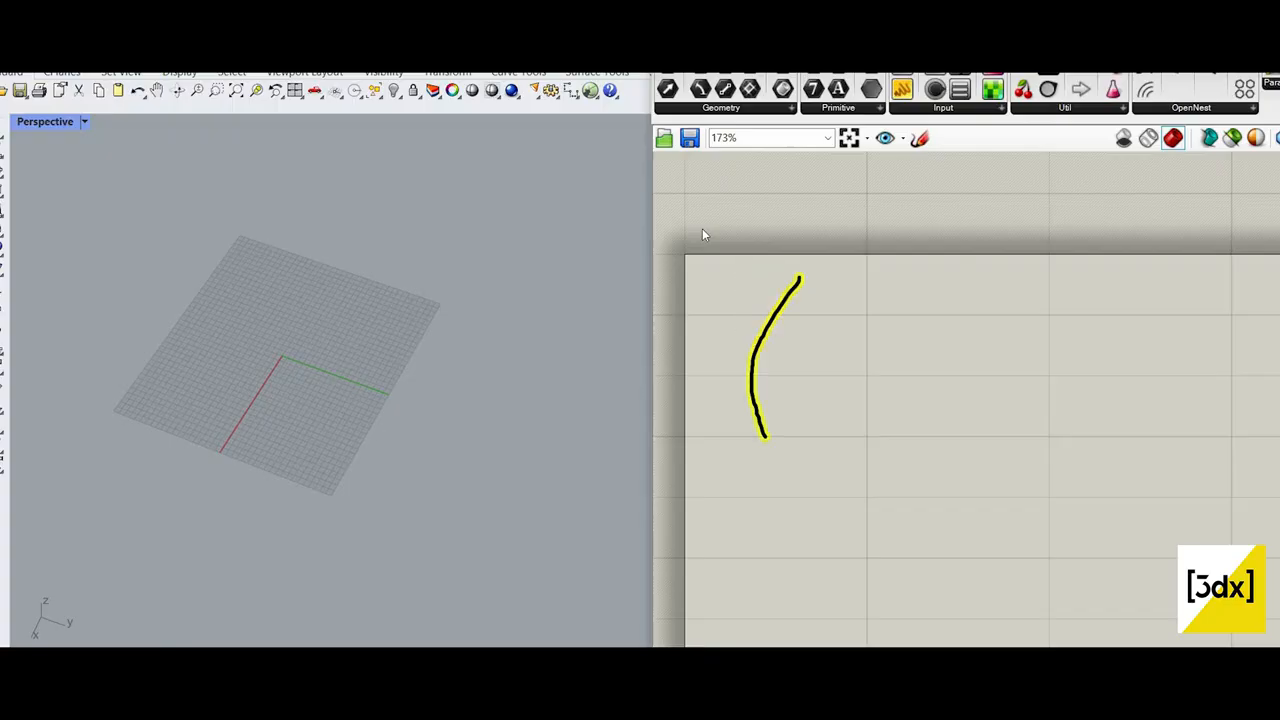
pyautogui.press('Delete')
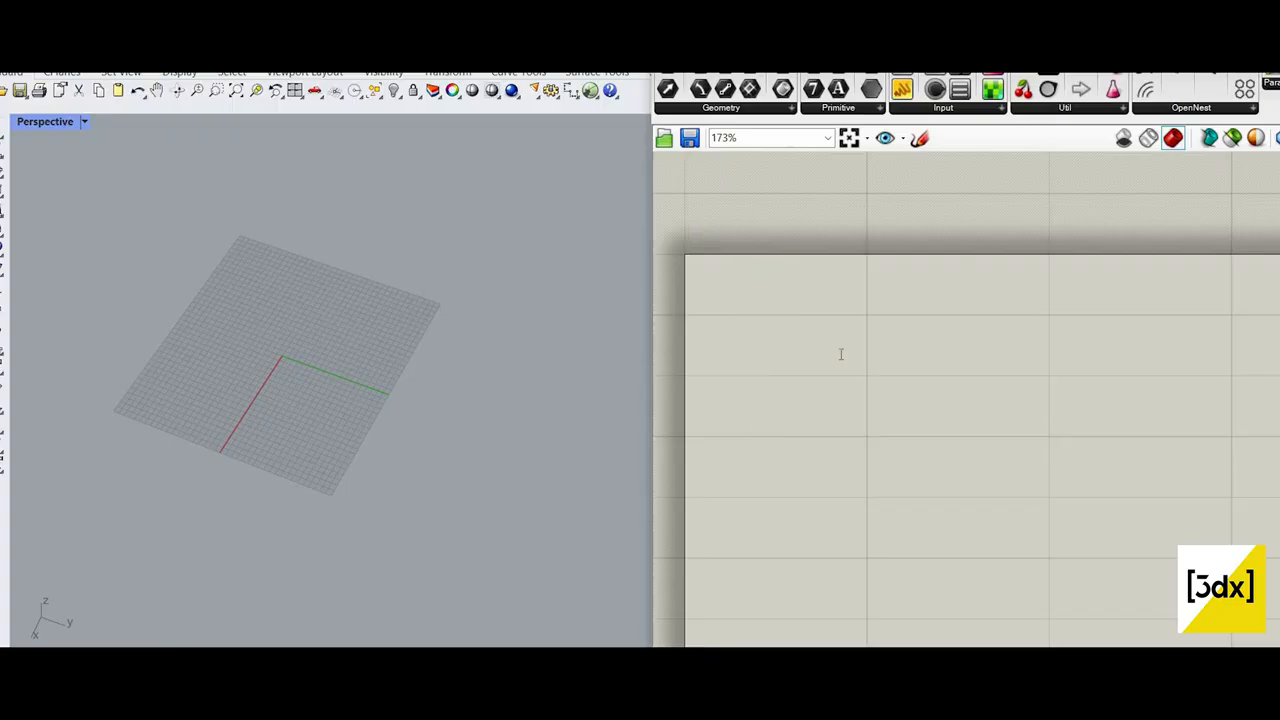
# Step: Add a Circle component with Plane and Radius inputs and move it further into the canvas
pyautogui.doubleClick(841, 354)
pyautogui.write('cir')
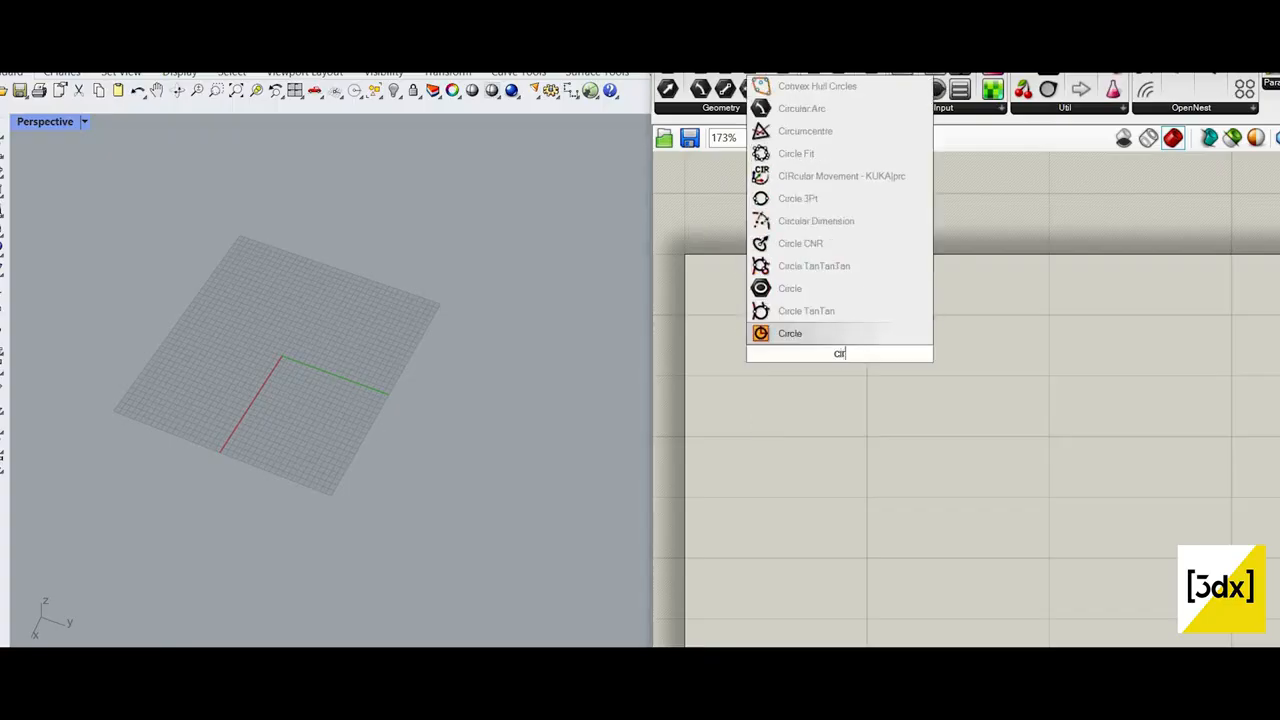
pyautogui.write('c')
pyautogui.click(826, 178)
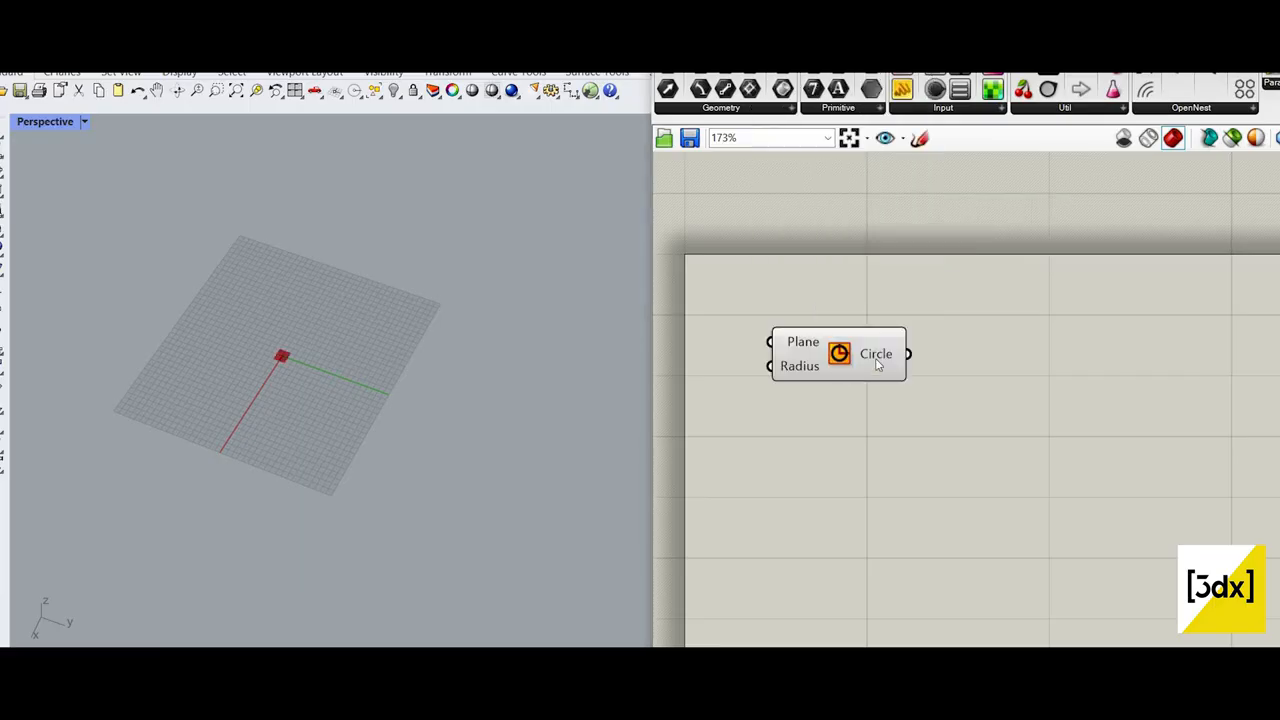
pyautogui.moveTo(810, 321); pyautogui.dragTo(1018, 402)
pyautogui.moveTo(902, 365); pyautogui.dragTo(1016, 400)
pyautogui.scroll(-5, 1010, 398)
pyautogui.scroll(4, 908, 402)
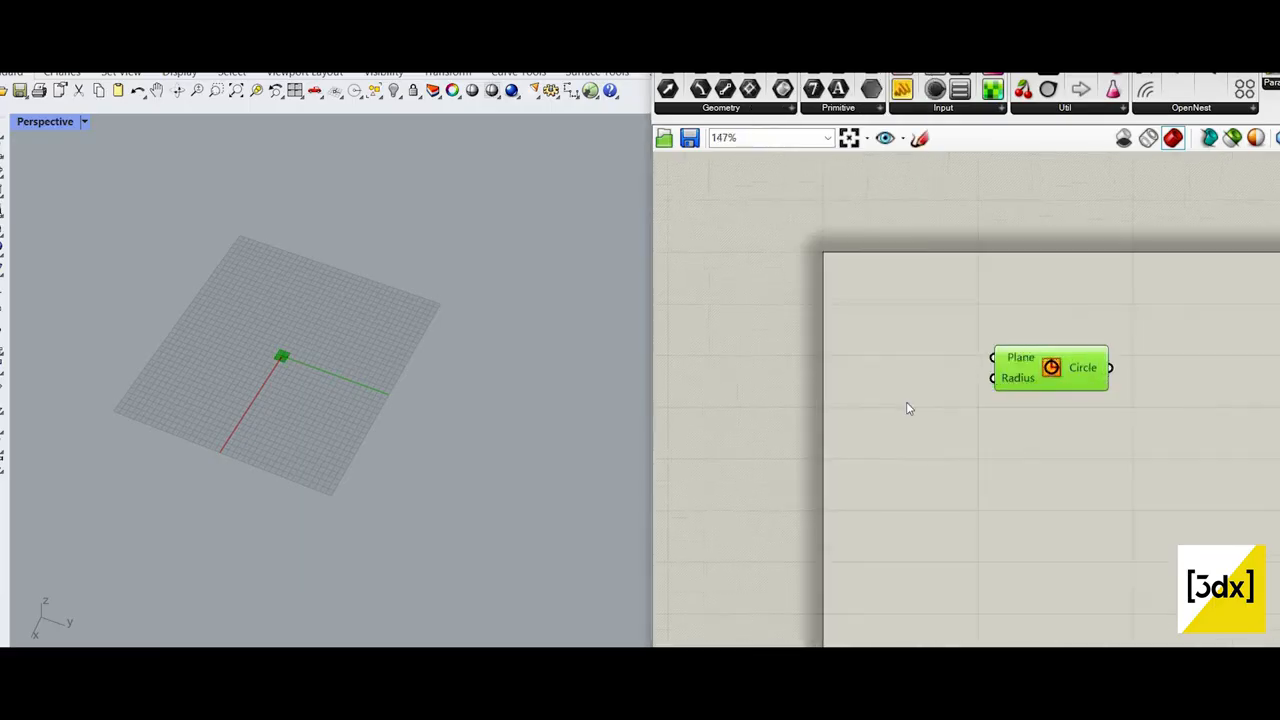
# Step: Add a number slider with the value 20 and connect it to the Circle's Radius input
pyautogui.doubleClick(907, 401)
pyautogui.press('Escape')
pyautogui.doubleClick(826, 393)
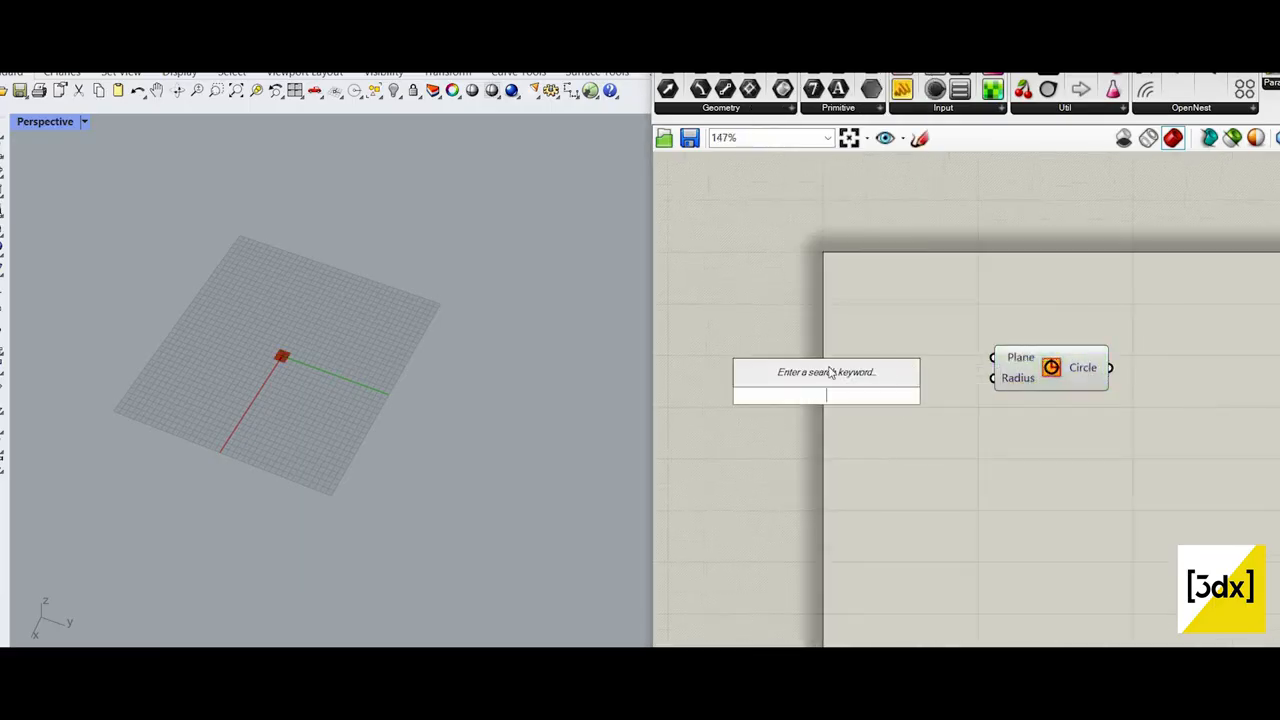
pyautogui.press('Escape')
pyautogui.doubleClick(829, 367)
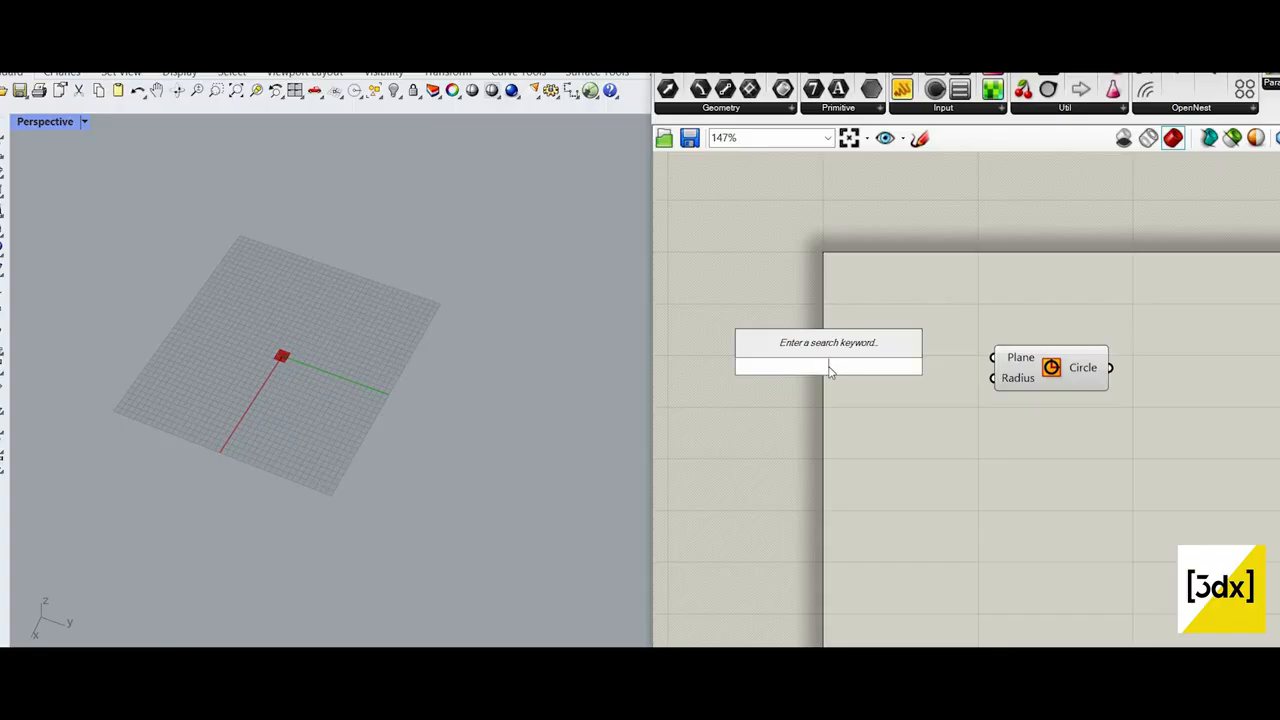
pyautogui.write('20')
pyautogui.press('Return')
pyautogui.scroll(2, 965, 390)
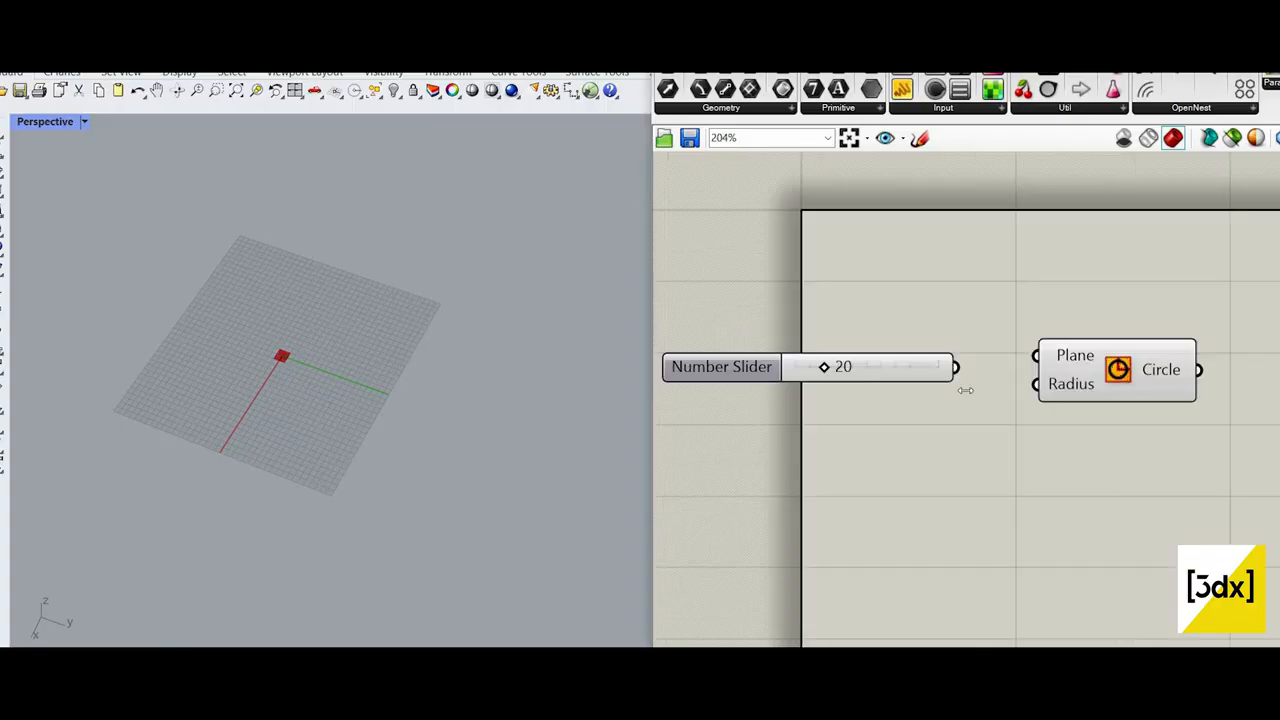
pyautogui.moveTo(965, 390); pyautogui.dragTo(1038, 385)
pyautogui.moveTo(1123, 401); pyautogui.dragTo(1154, 404)
pyautogui.hotkey('ctrl', 'a')
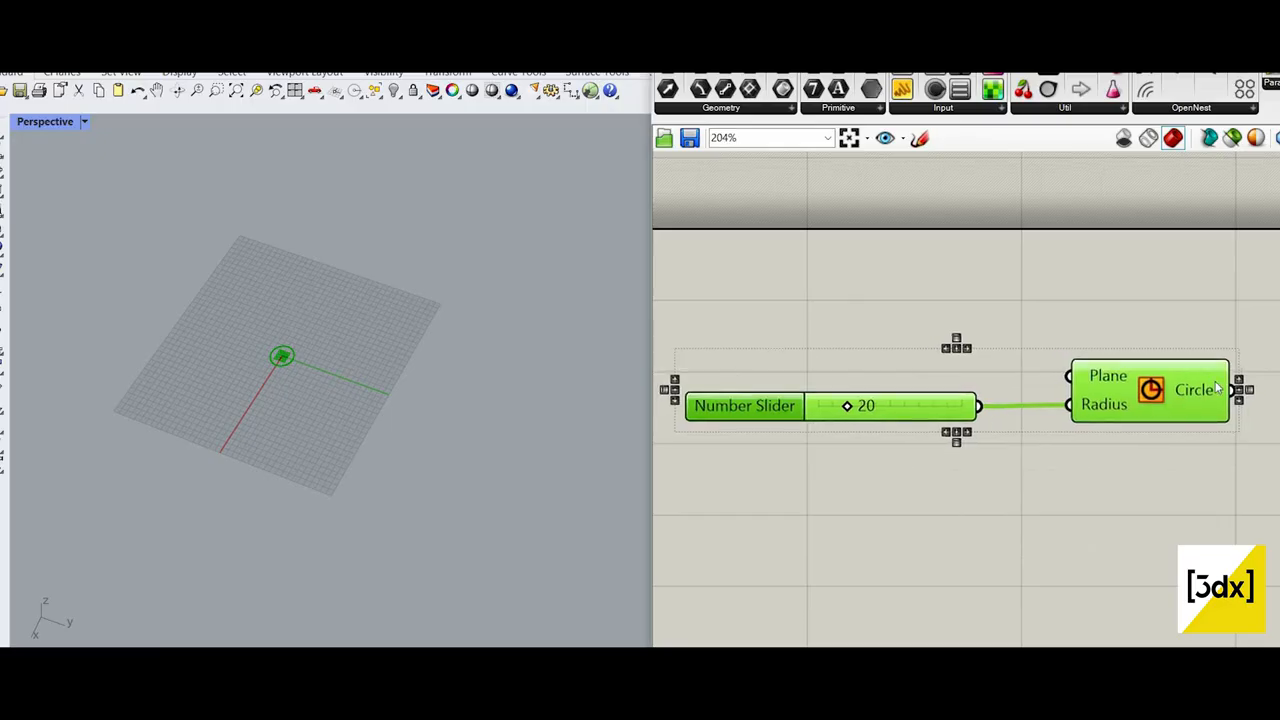
# Step: Add a Bifocals component above the definition and move the Circle component closer to its slider
pyautogui.scroll(-1, 1219, 388)
pyautogui.doubleClick(818, 215)
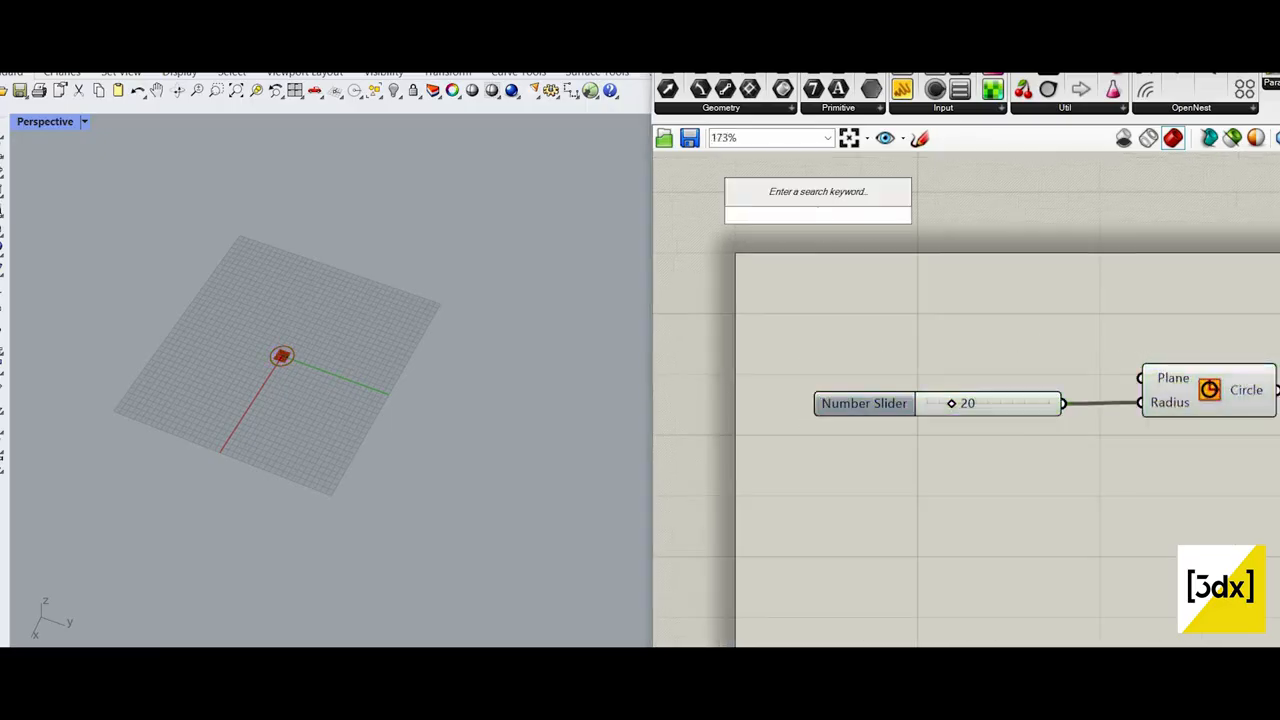
pyautogui.write('bifo')
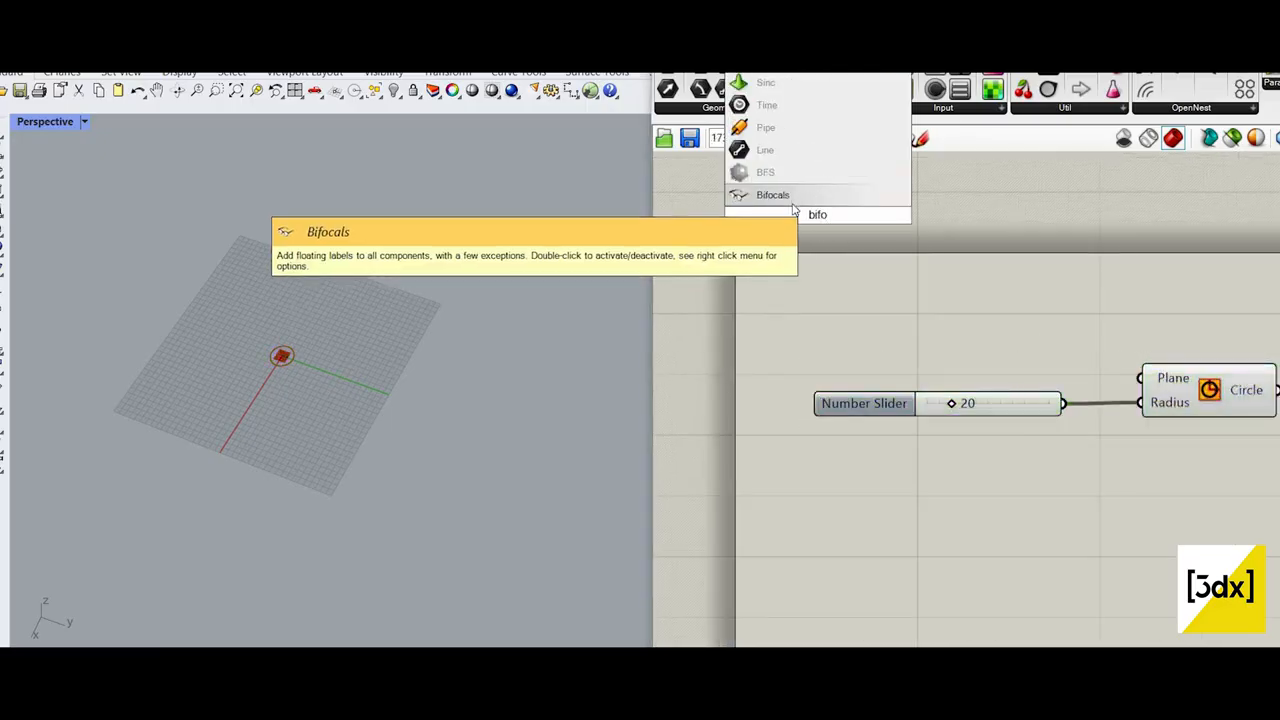
pyautogui.click(793, 204)
pyautogui.scroll(-2, 984, 288)
pyautogui.moveTo(1071, 319); pyautogui.dragTo(984, 297, button='right')
pyautogui.scroll(1, 984, 297)
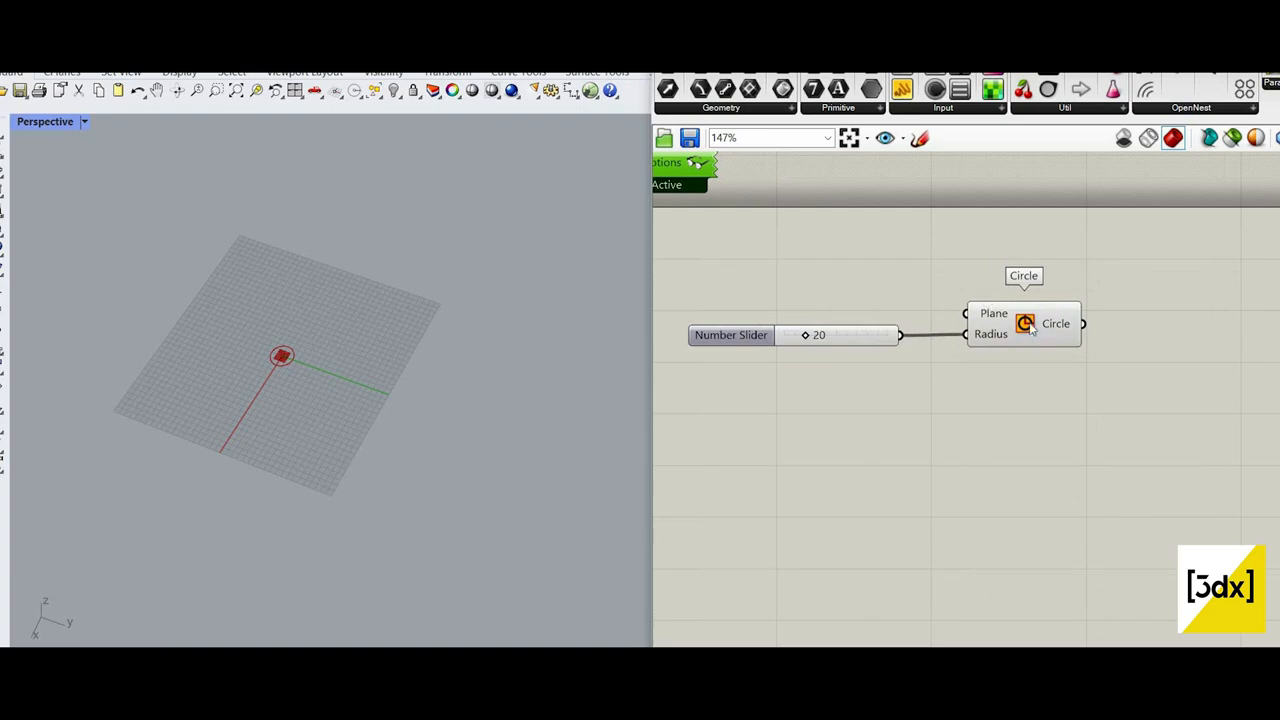
pyautogui.moveTo(1014, 331); pyautogui.dragTo(994, 336)
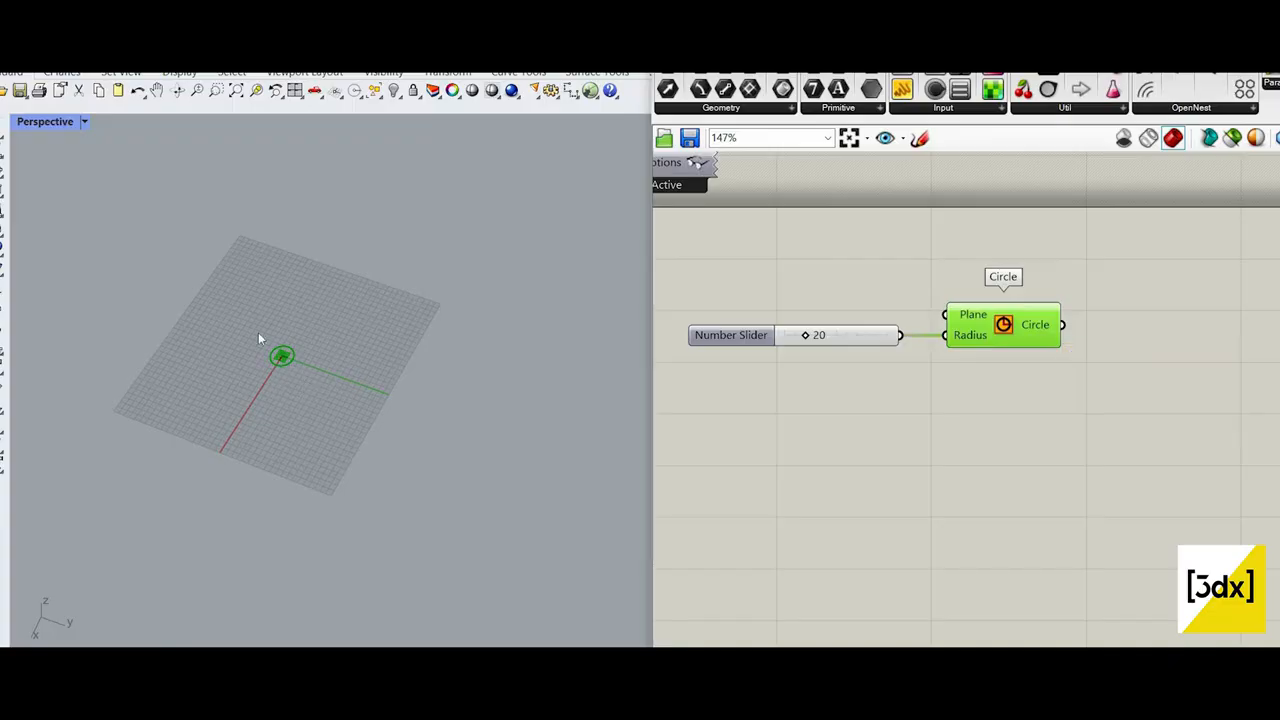
# Step: Set the circle's radius slider to 35
pyautogui.scroll(8, 259, 338)
pyautogui.scroll(-4, 980, 357)
pyautogui.scroll(3, 940, 346)
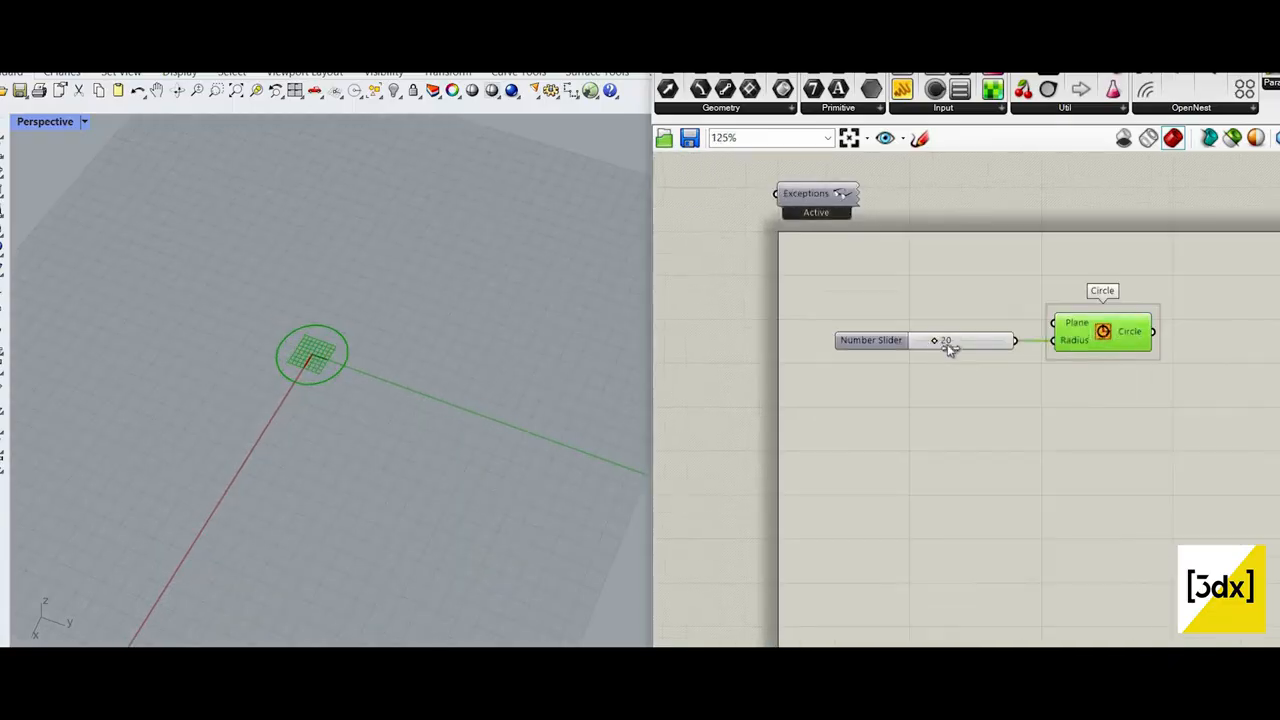
pyautogui.scroll(3, 950, 347)
pyautogui.moveTo(951, 346); pyautogui.dragTo(944, 346)
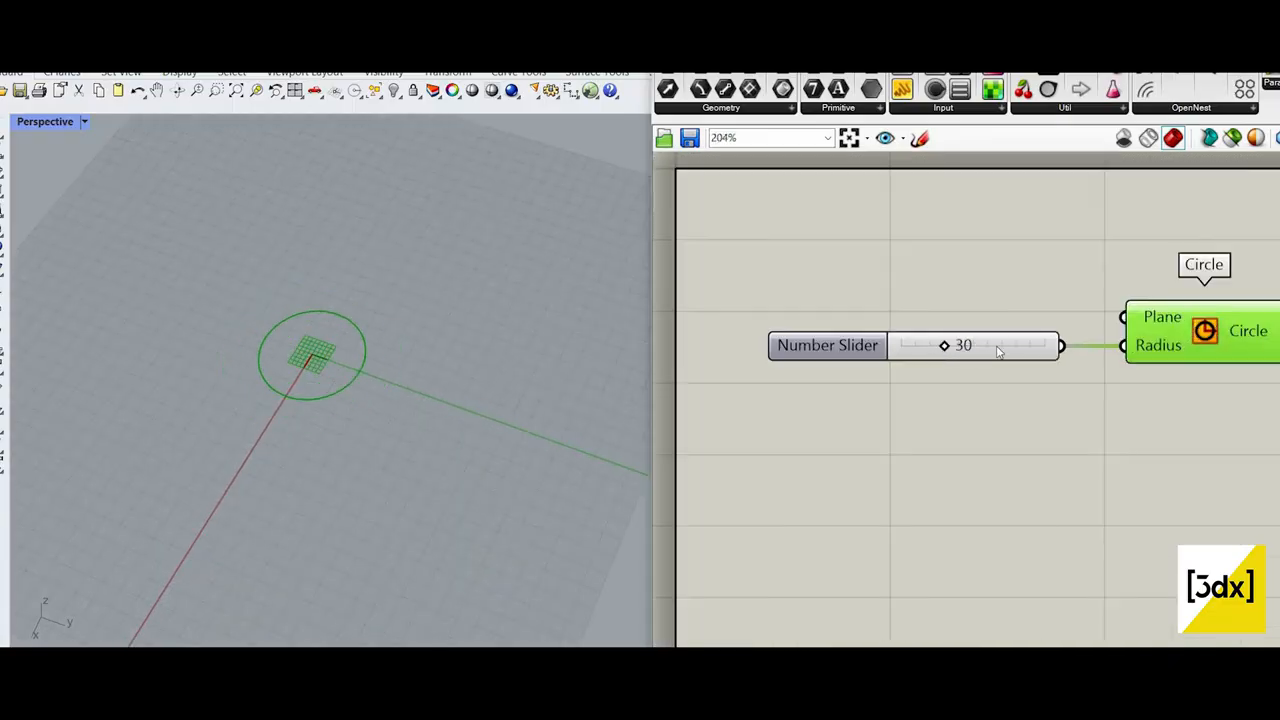
pyautogui.click(931, 354)
pyautogui.scroll(2, 920, 346)
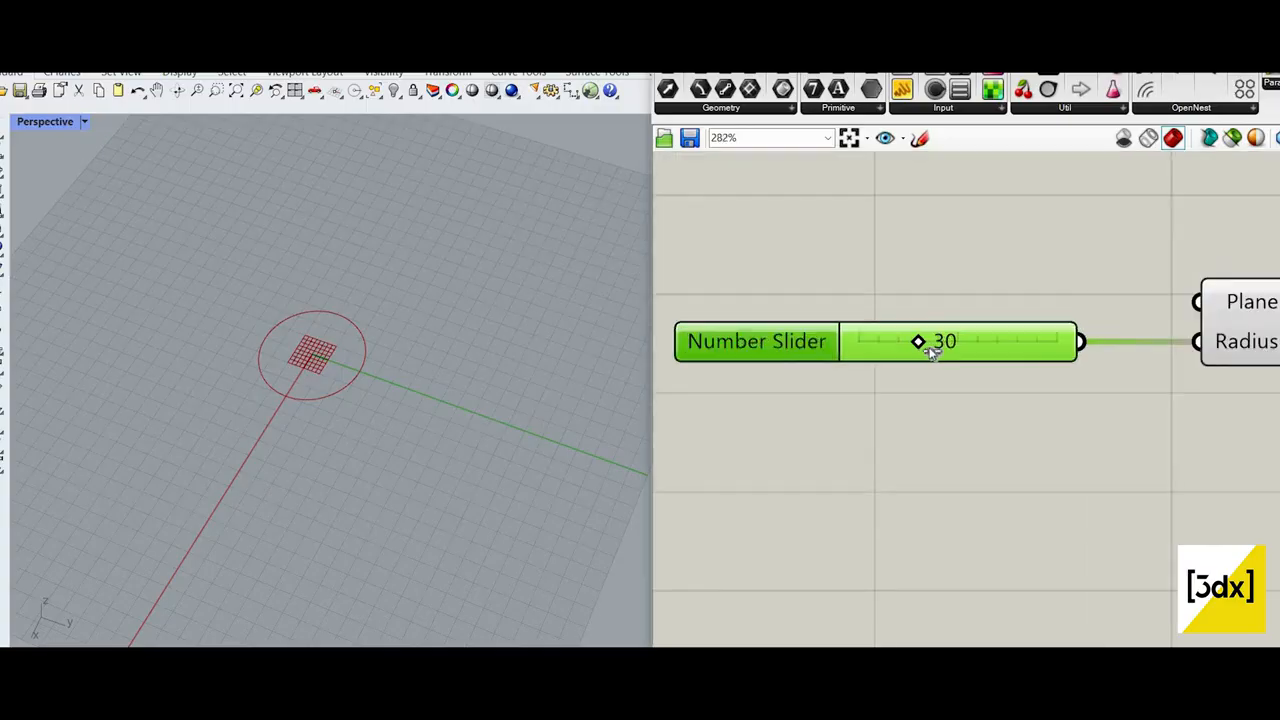
pyautogui.moveTo(934, 349); pyautogui.dragTo(946, 348)
# Step: Add a Merge component below the radius slider
pyautogui.doubleClick(964, 436)
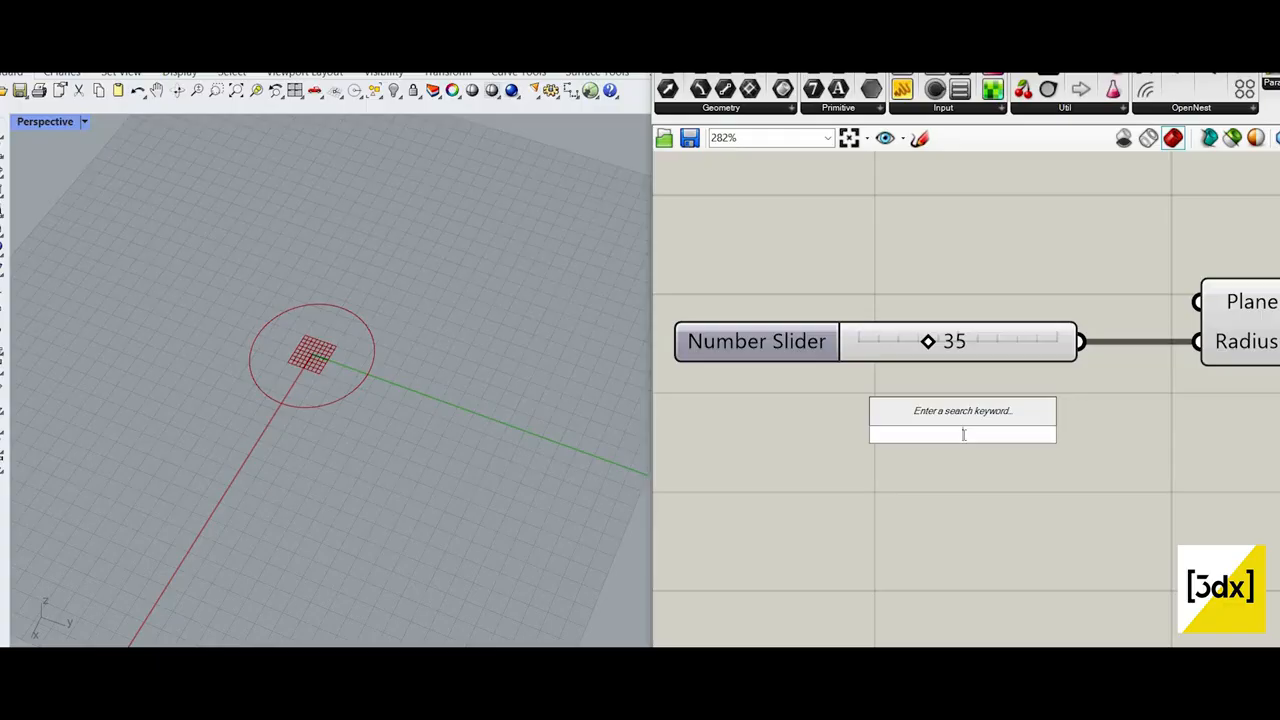
pyautogui.write('merge')
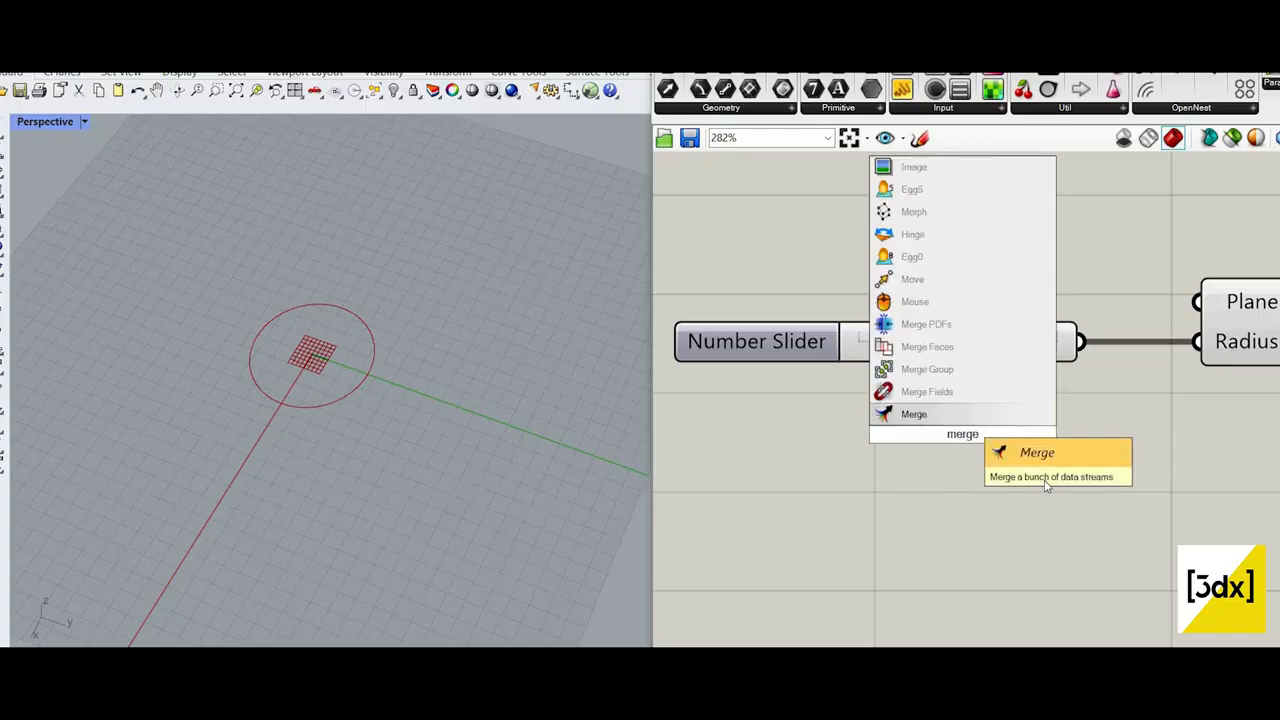
pyautogui.click(966, 414)
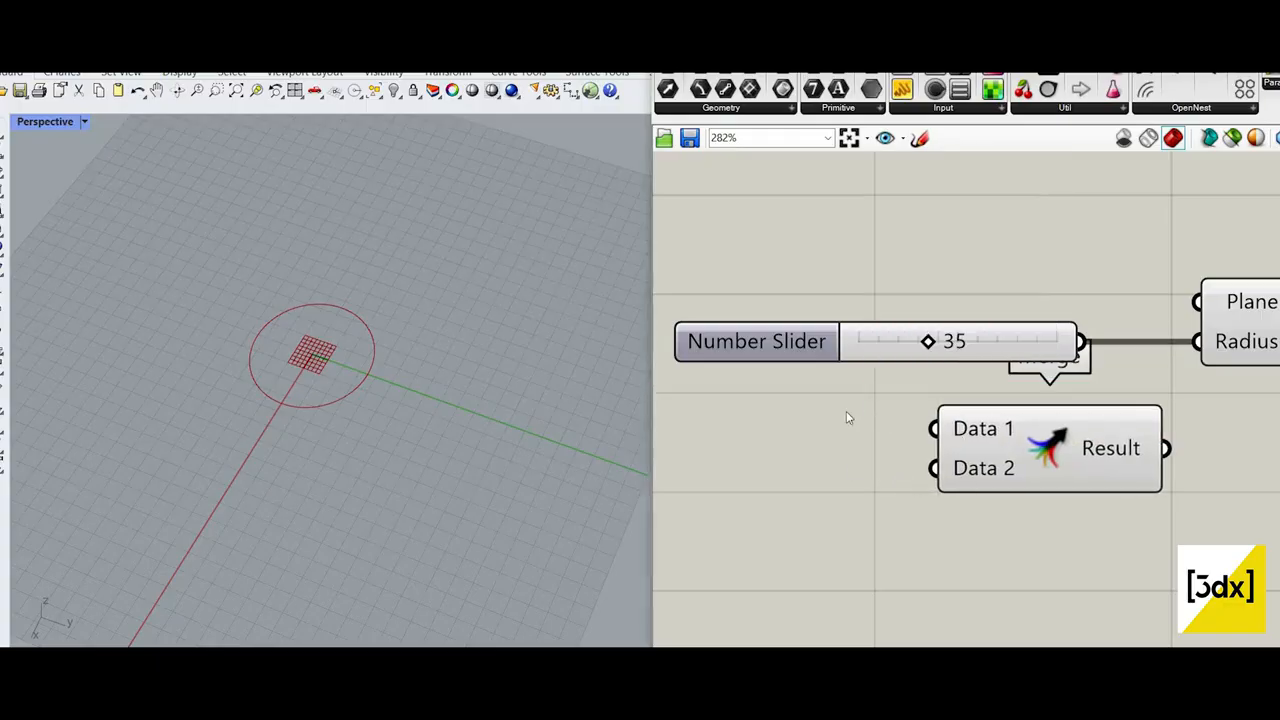
# Step: Add two number sliders with the values 35 and 50, stacked beside the Merge component's inputs
pyautogui.scroll(-2, 846, 415)
pyautogui.doubleClick(846, 410)
pyautogui.write('53')
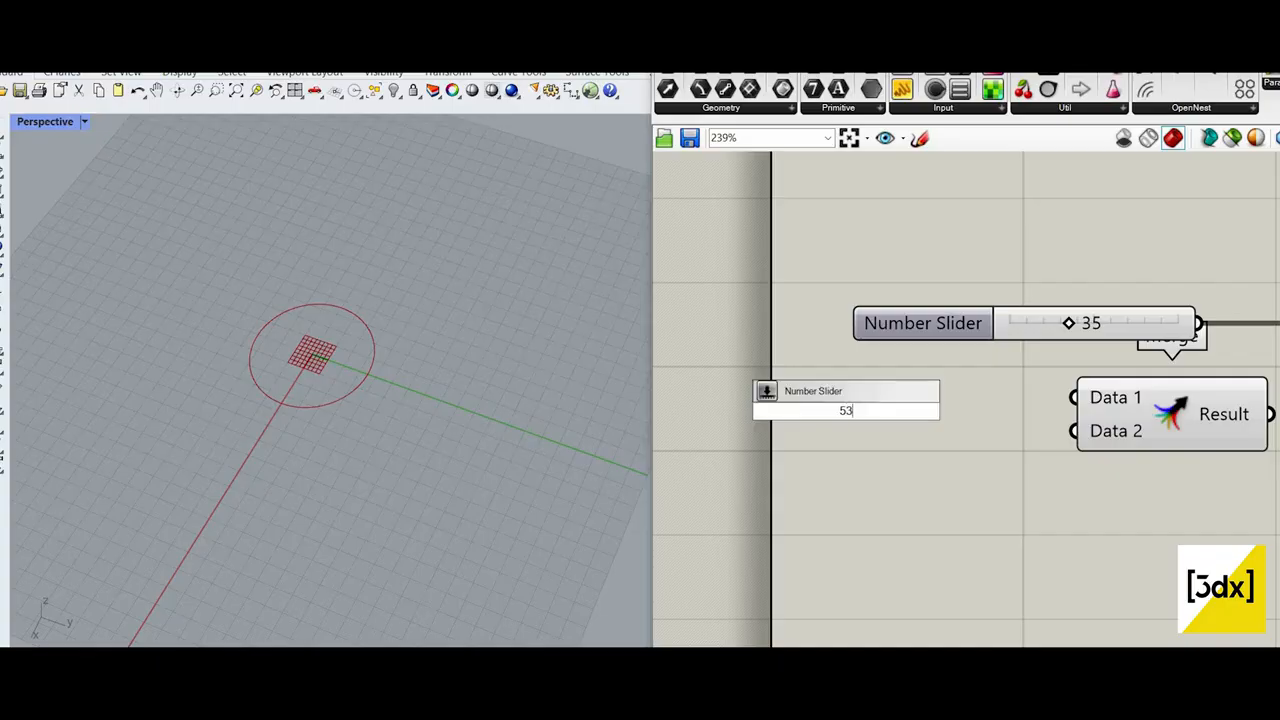
pyautogui.press('BackSpace')
pyautogui.press('BackSpace')
pyautogui.write('35')
pyautogui.press('Return')
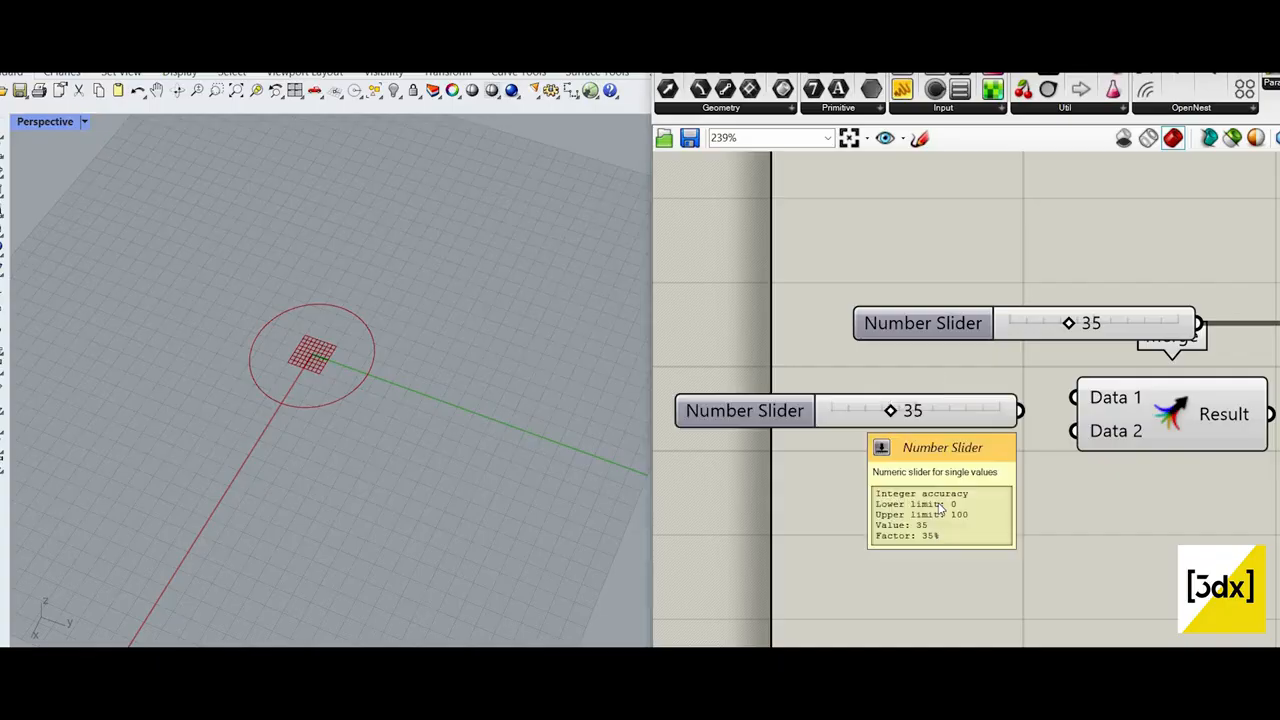
pyautogui.doubleClick(915, 515)
pyautogui.write('50')
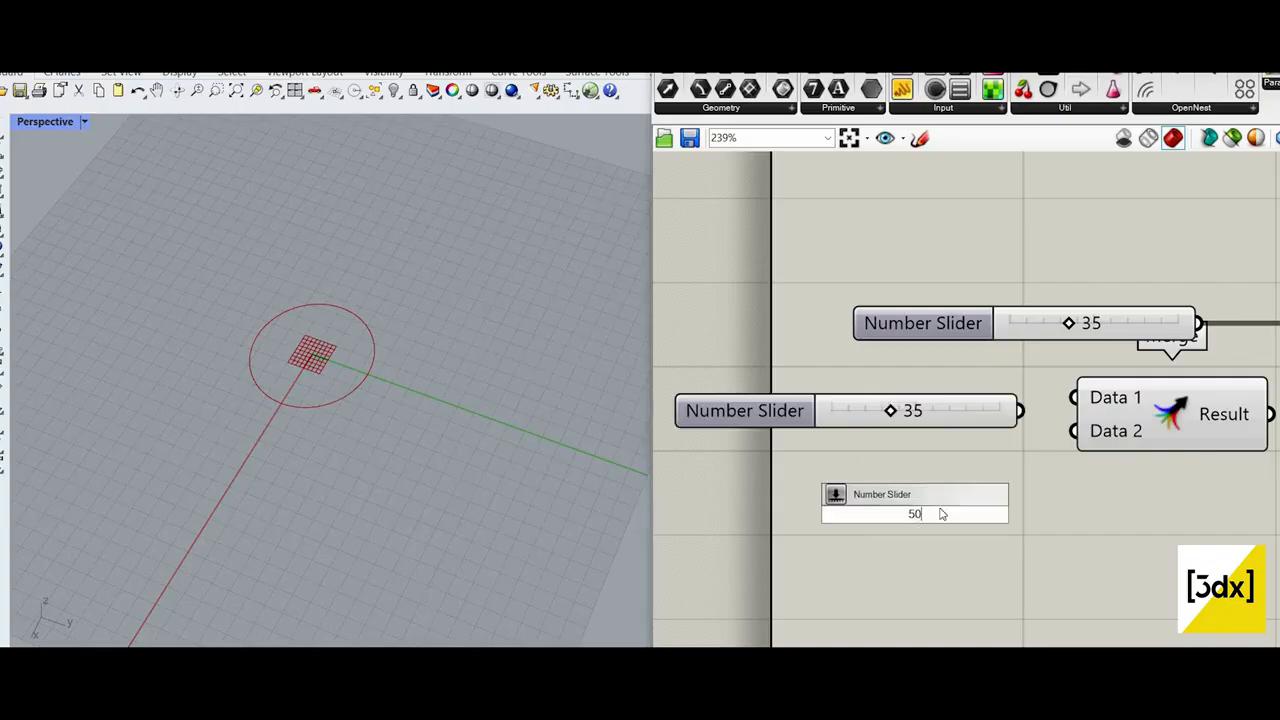
pyautogui.press('Return')
pyautogui.moveTo(814, 515); pyautogui.dragTo(746, 457)
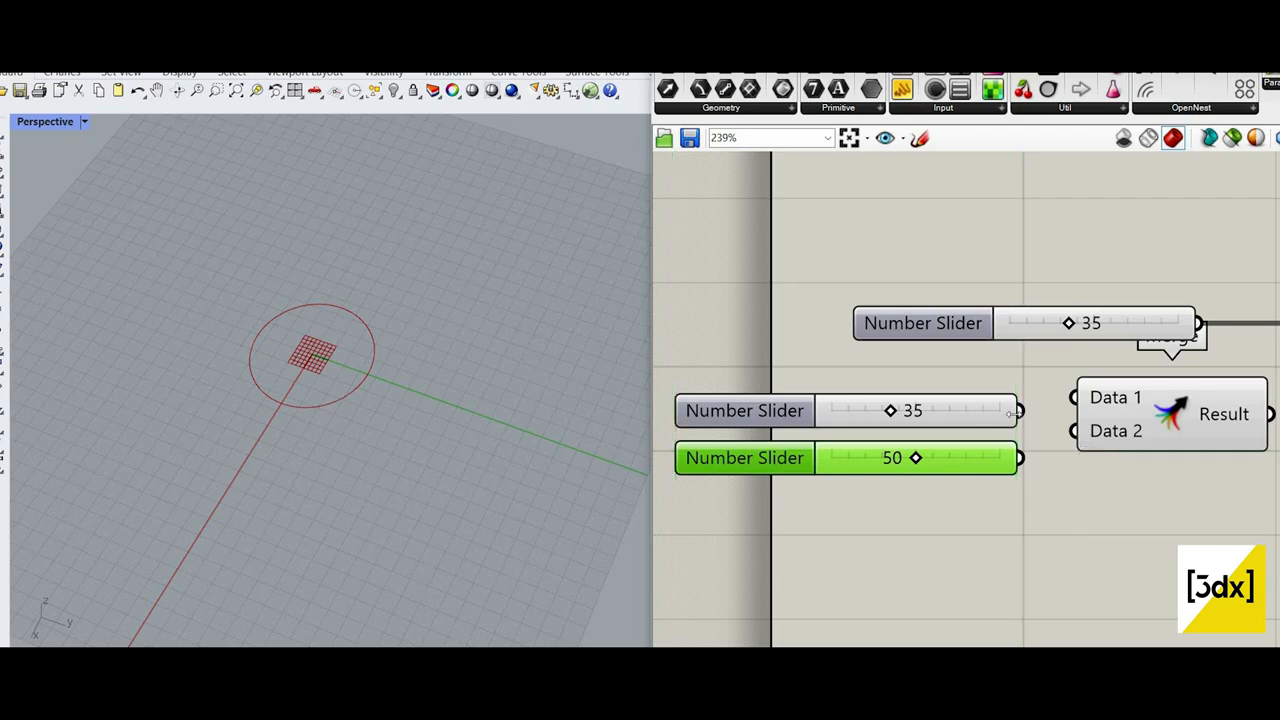
# Step: Place the original slider below the new ones, connect all three to Merge, and feed its Result into the Circle's Radius
pyautogui.moveTo(1018, 457); pyautogui.dragTo(1073, 430)
pyautogui.moveTo(1133, 333); pyautogui.dragTo(943, 505)
pyautogui.scroll(-2, 997, 463)
pyautogui.moveTo(997, 463); pyautogui.dragTo(800, 492, button='right')
pyautogui.moveTo(1017, 402); pyautogui.dragTo(997, 468)
pyautogui.scroll(4, 876, 545)
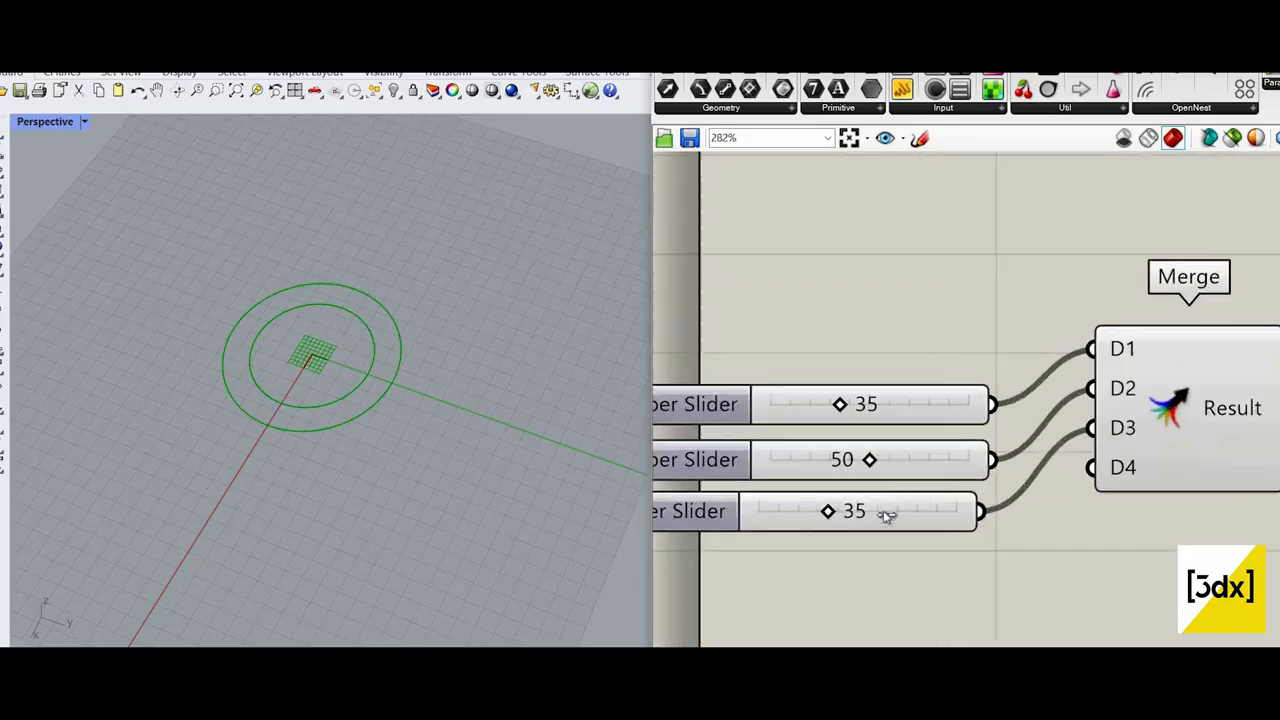
# Step: Set the third slider feeding Merge to 45
pyautogui.moveTo(832, 514); pyautogui.dragTo(860, 511)
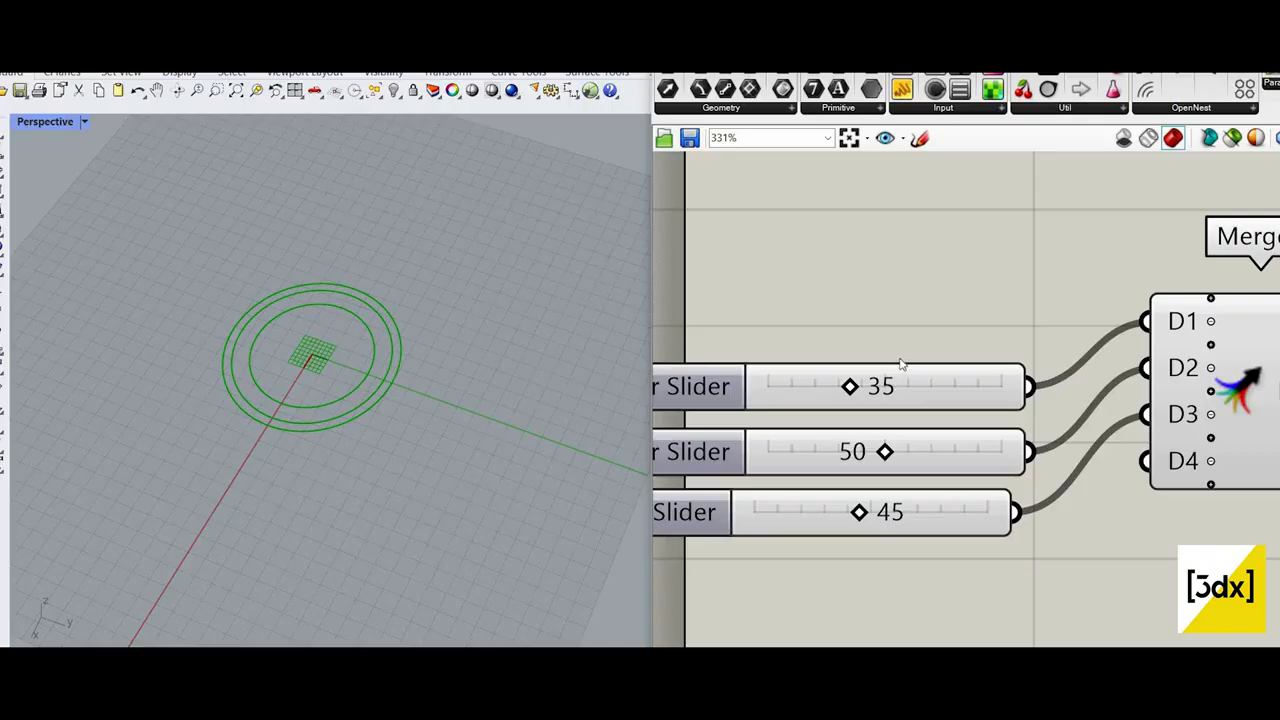
pyautogui.scroll(-3, 1124, 340)
pyautogui.scroll(2, 1124, 340)
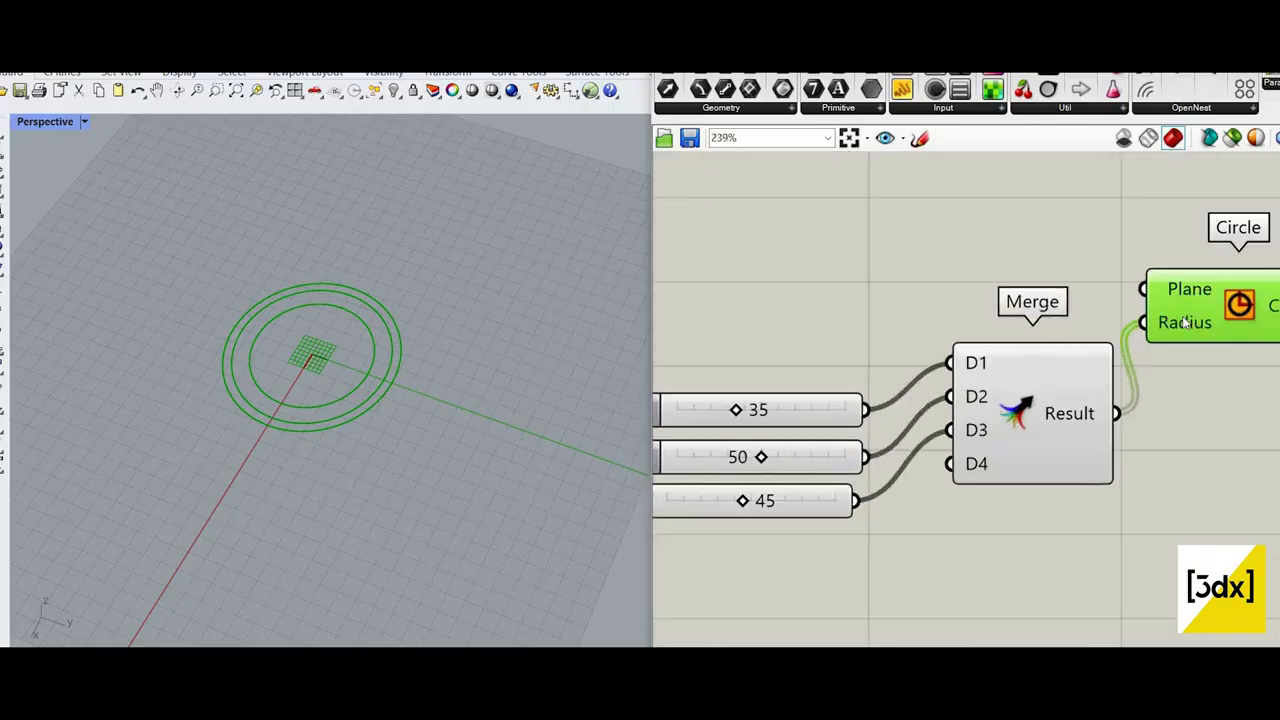
pyautogui.moveTo(1185, 322)
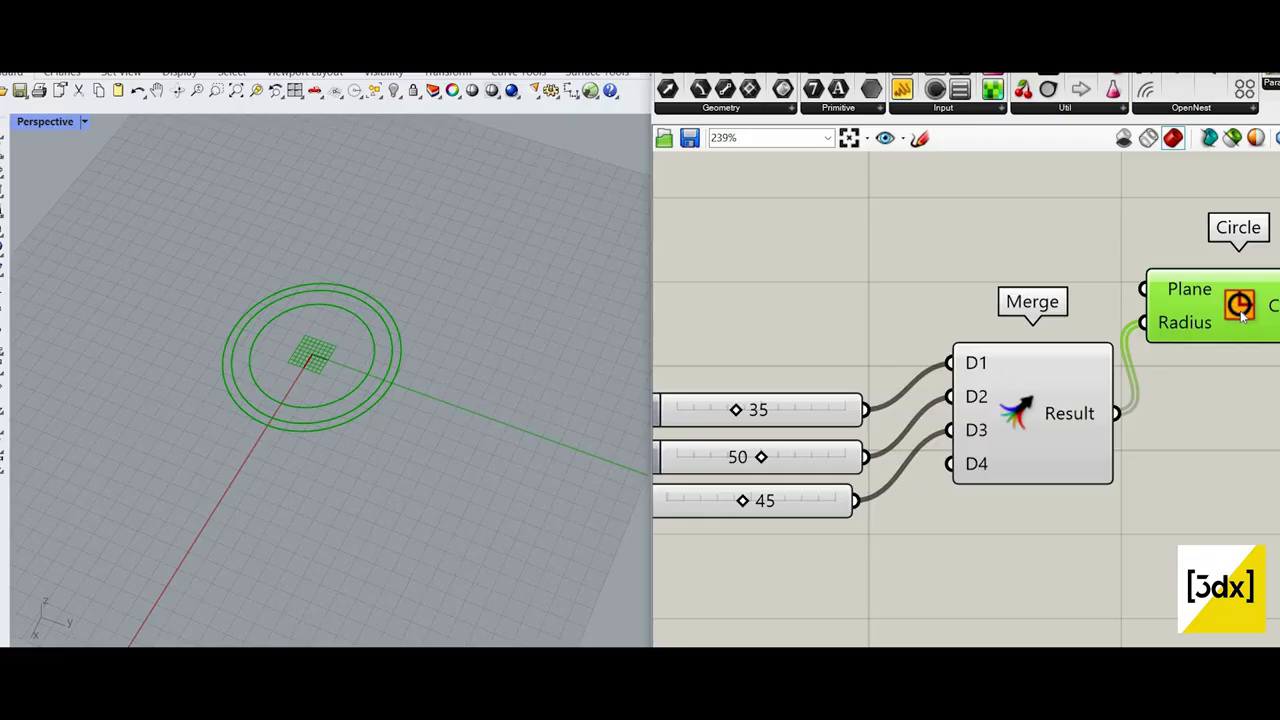
pyautogui.moveTo(1242, 315)
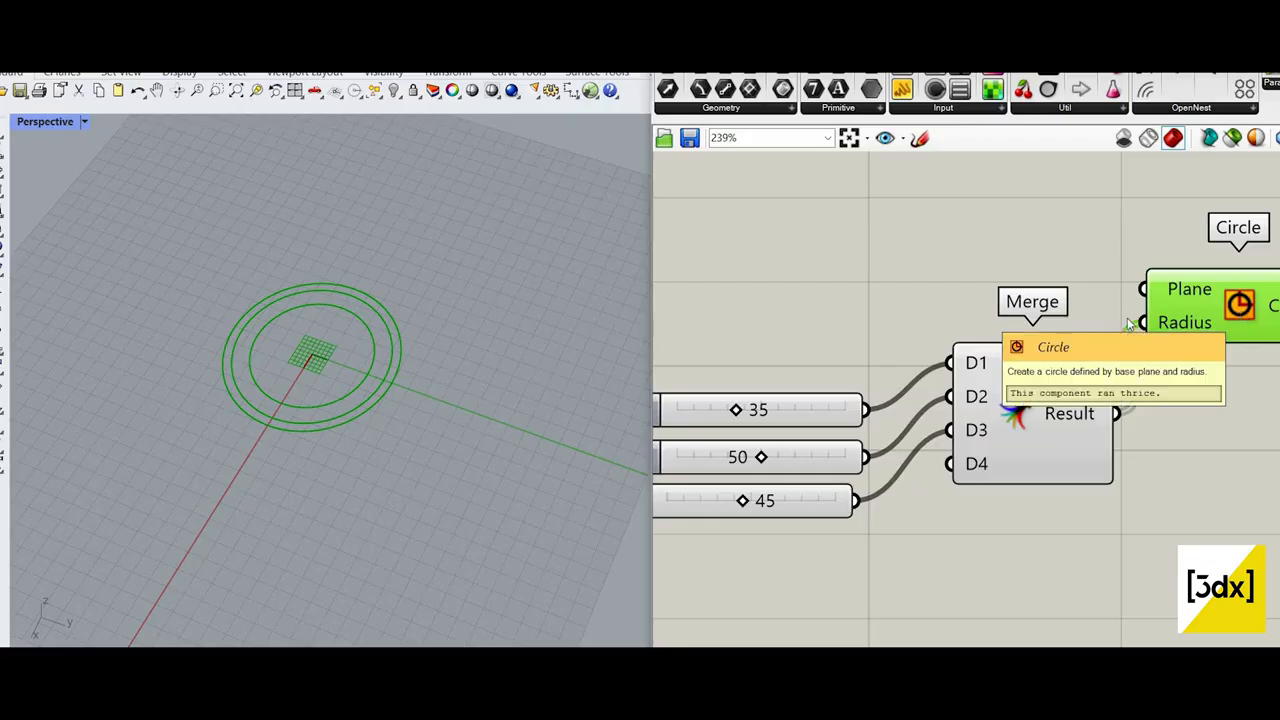
# Step: Delete the three number sliders and the Merge component feeding the Circle's Radius
pyautogui.scroll(-1, 1128, 322)
pyautogui.moveTo(1241, 378); pyautogui.dragTo(1100, 381, button='right')
pyautogui.scroll(-4, 963, 399)
pyautogui.scroll(3, 825, 254)
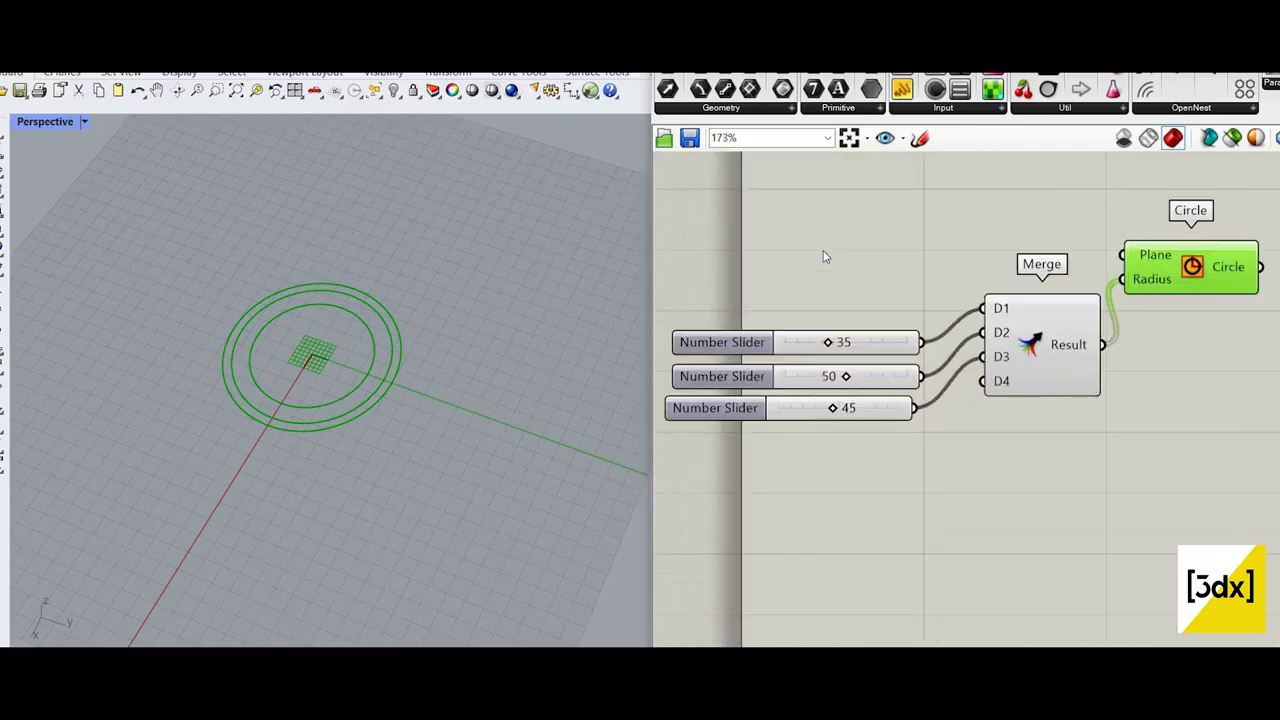
pyautogui.moveTo(824, 252); pyautogui.dragTo(1039, 463)
pyautogui.press('Delete')
# Step: Add a Range component in the empty space before the Circle component
pyautogui.doubleClick(844, 320)
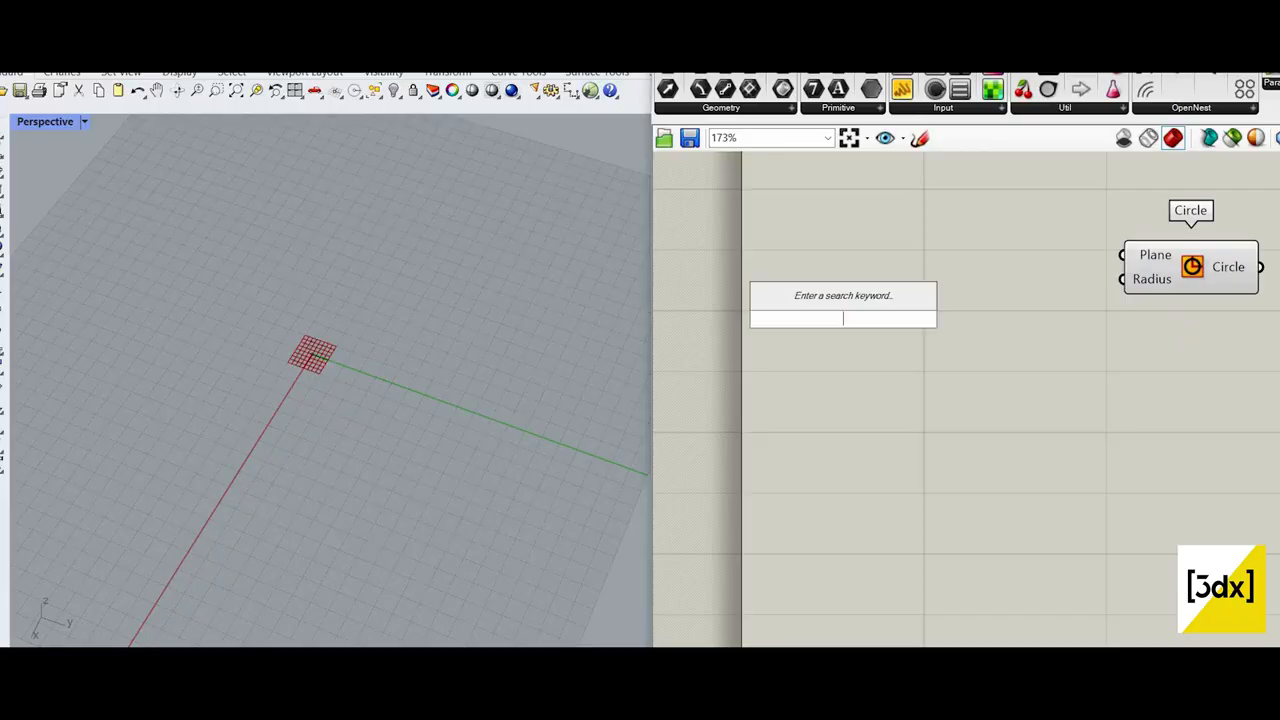
pyautogui.write('range')
pyautogui.press('Return')
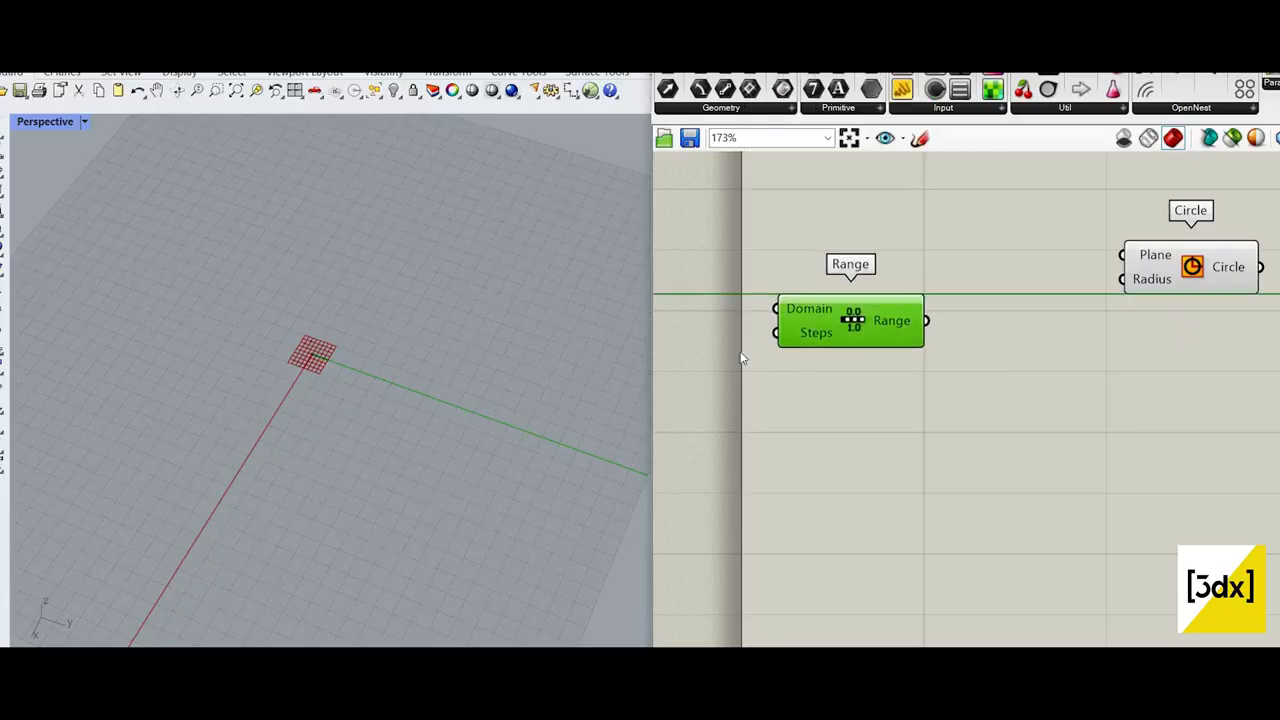
# Step: Add a number slider with the value 3 and connect it to the Range's Steps input
pyautogui.moveTo(666, 360); pyautogui.dragTo(743, 351, button='right')
pyautogui.doubleClick(741, 351)
pyautogui.write('3')
pyautogui.press('Return')
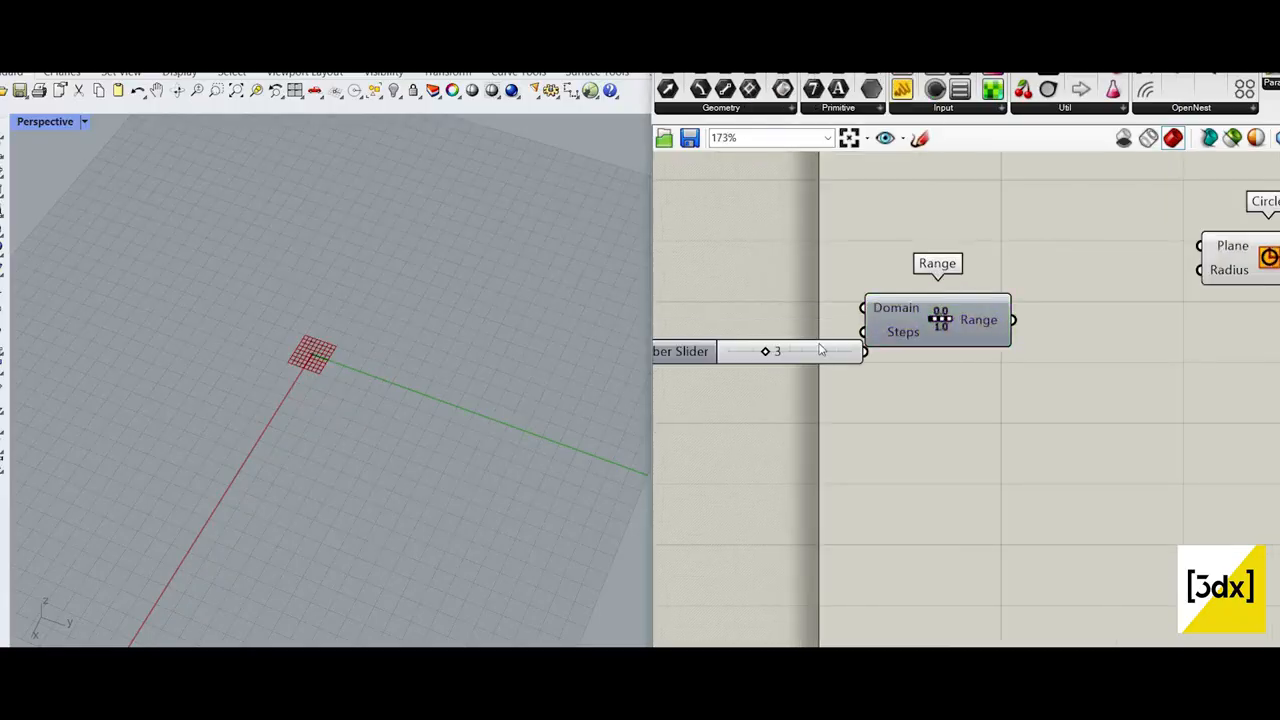
pyautogui.scroll(1, 826, 335)
pyautogui.moveTo(826, 345); pyautogui.dragTo(785, 330)
pyautogui.moveTo(955, 325); pyautogui.dragTo(982, 324)
# Step: Sketch a 0 and a 1 with two division marks between them above the Range component, and discard the sketch
pyautogui.click(920, 140)
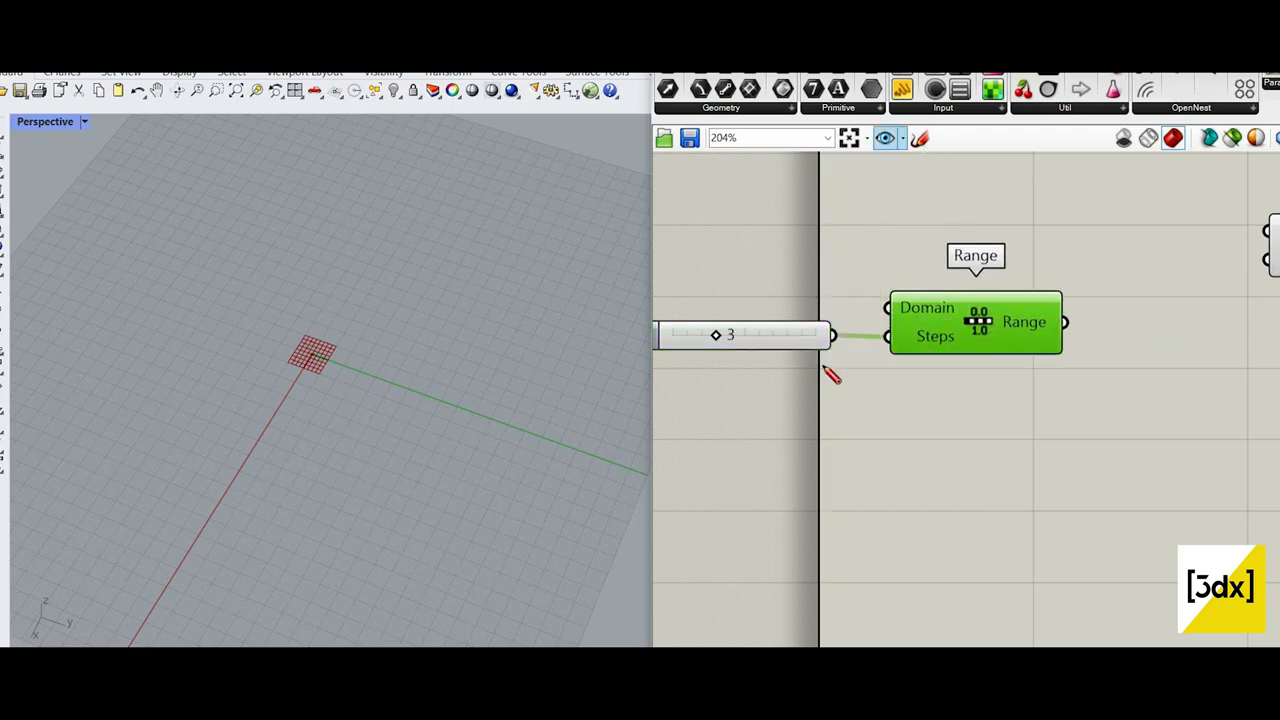
pyautogui.scroll(-1, 948, 325)
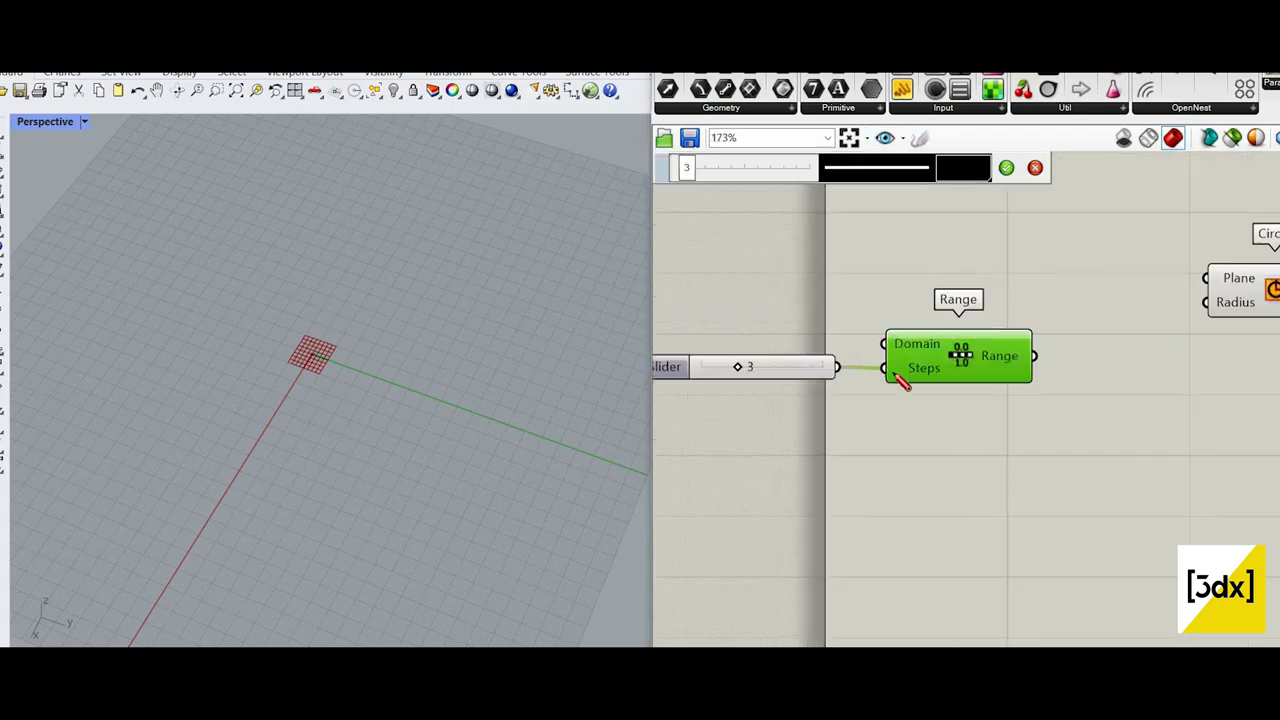
pyautogui.moveTo(726, 223); pyautogui.dragTo(738, 234)
pyautogui.moveTo(895, 221); pyautogui.dragTo(895, 264)
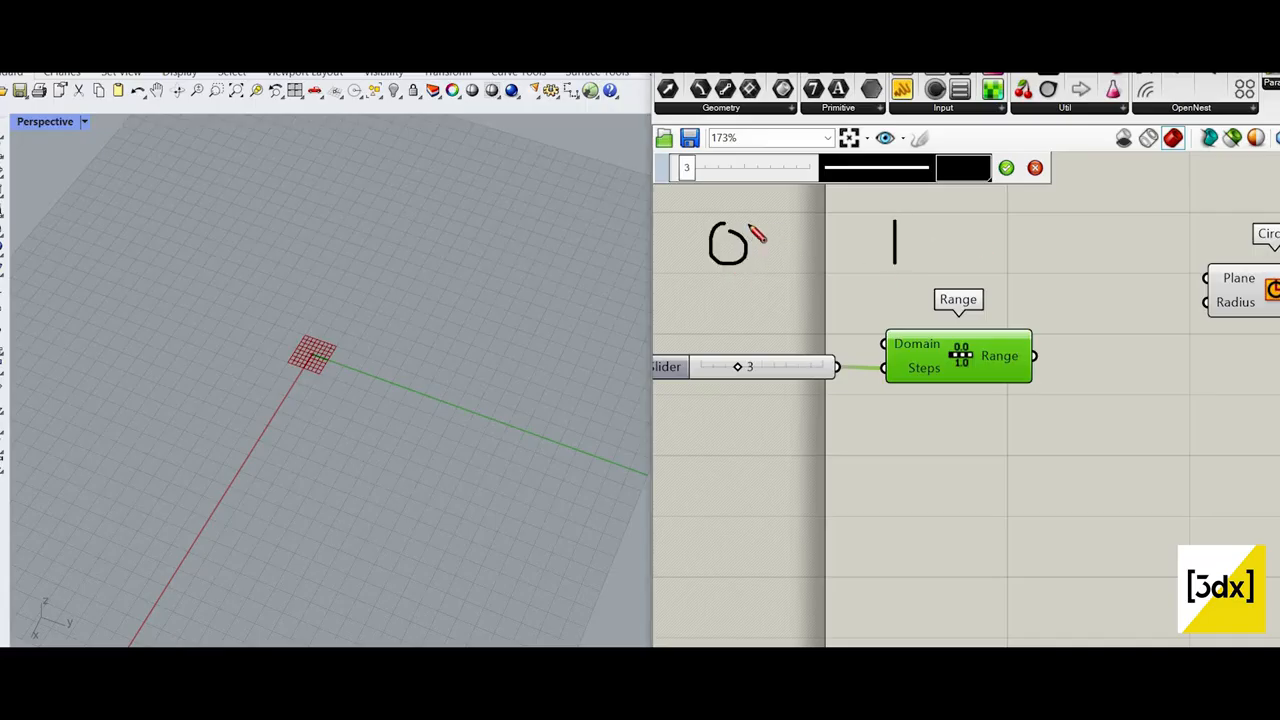
pyautogui.moveTo(781, 221); pyautogui.dragTo(781, 265)
pyautogui.moveTo(838, 214); pyautogui.dragTo(838, 246)
pyautogui.click(1035, 167)
# Step: Add a Graph Mapper between Range and Circle and connect the Range output to its input
pyautogui.scroll(2, 928, 347)
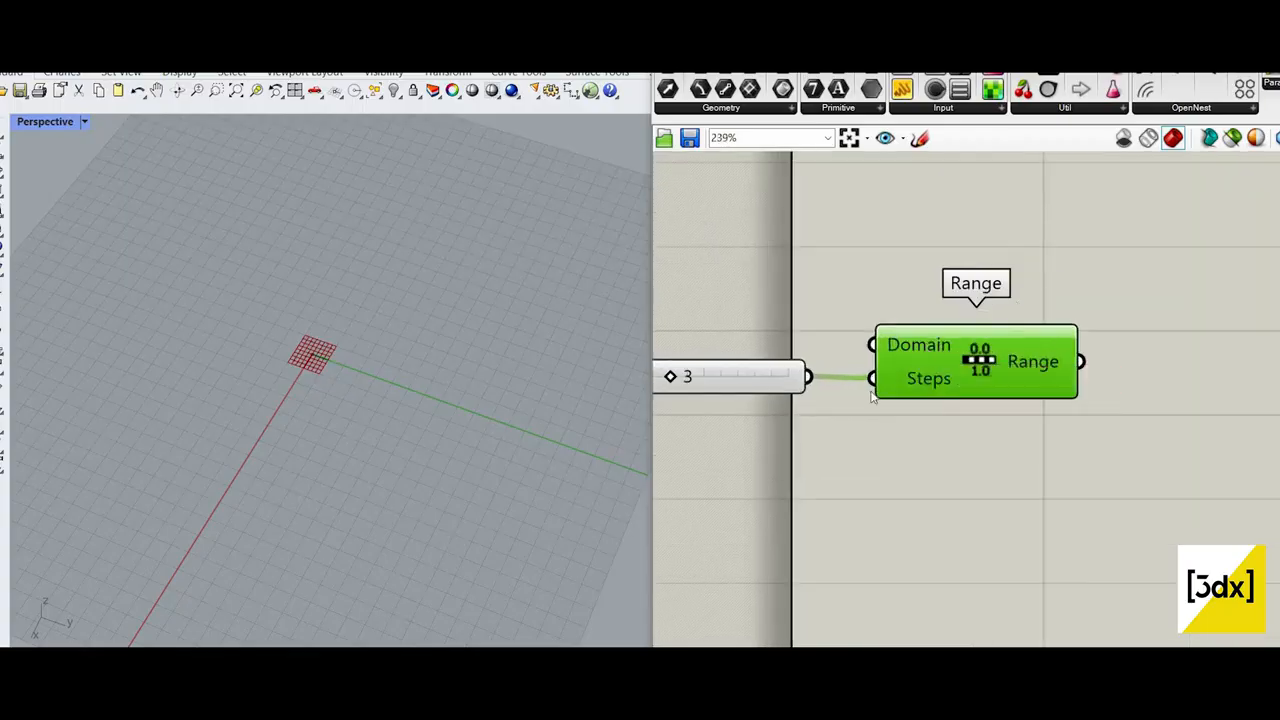
pyautogui.scroll(-2, 892, 394)
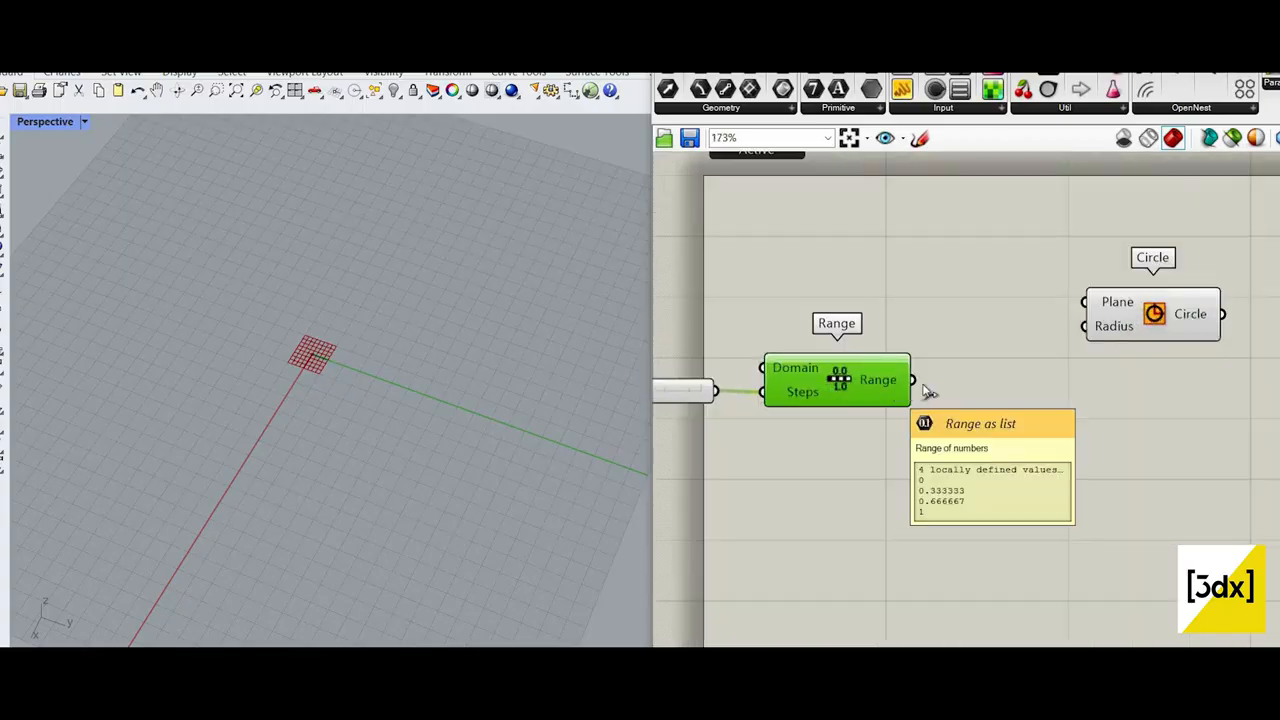
pyautogui.moveTo(914, 380); pyautogui.dragTo(998, 357)
pyautogui.doubleClick(921, 432)
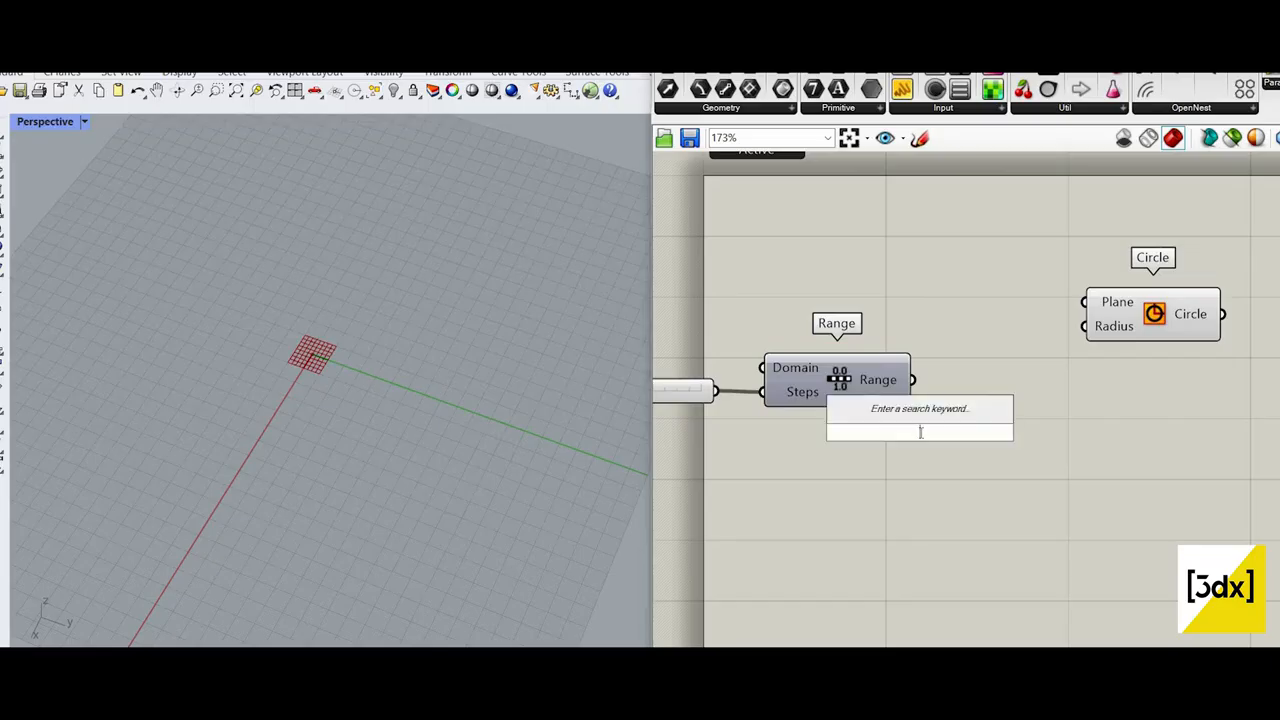
pyautogui.write('gr')
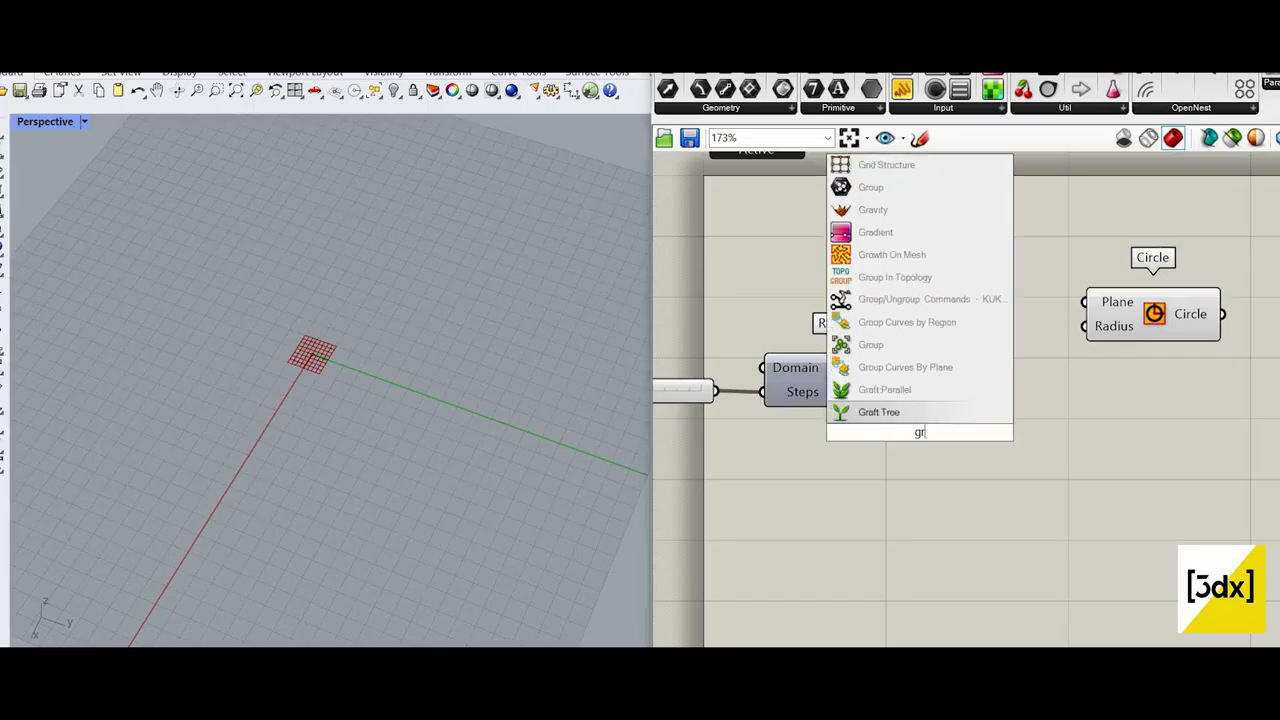
pyautogui.write('aph ma')
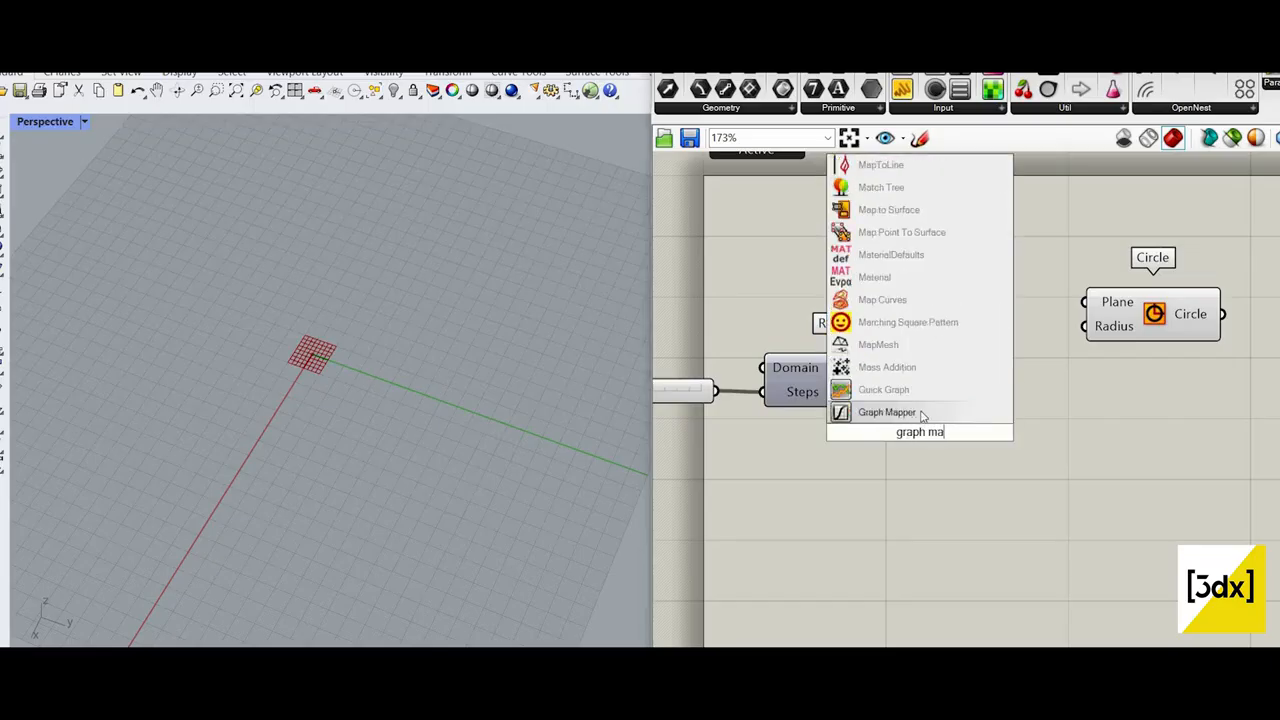
pyautogui.click(922, 413)
pyautogui.moveTo(920, 403); pyautogui.dragTo(1033, 420)
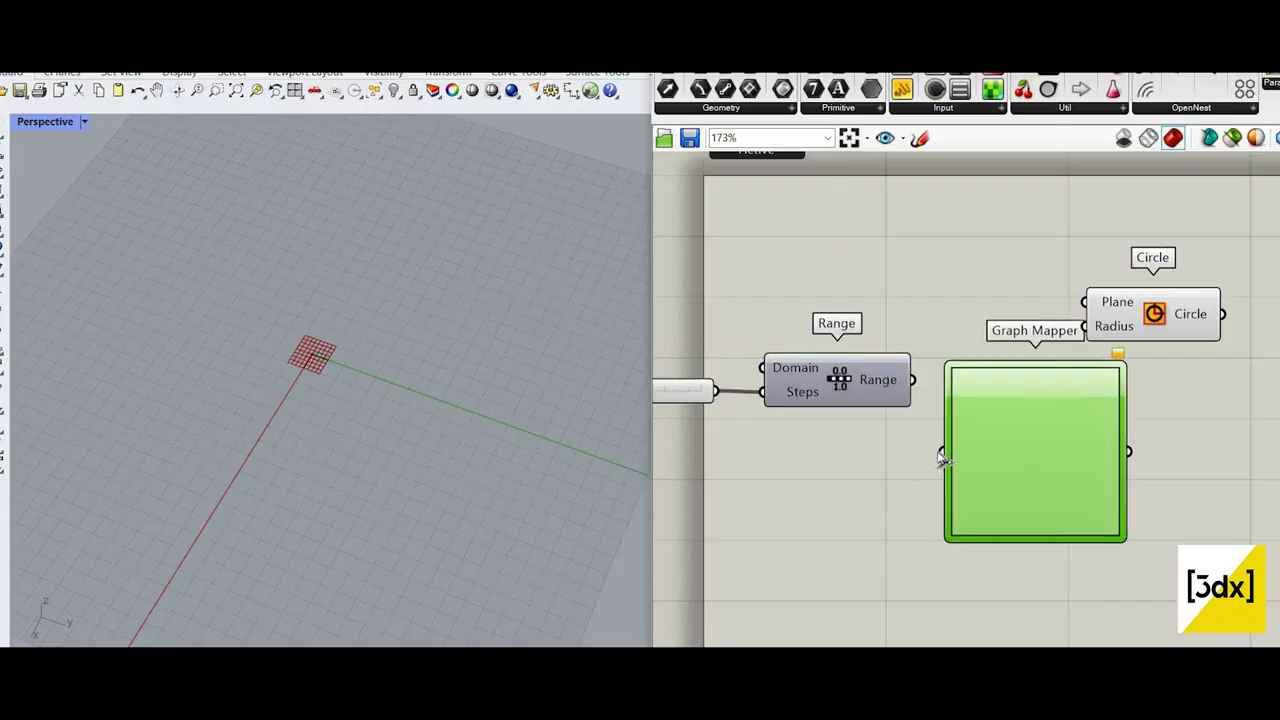
pyautogui.moveTo(912, 380); pyautogui.dragTo(942, 452)
pyautogui.scroll(-1, 843, 429)
# Step: Try a wave-shaped graph type in the Graph Mapper and shift its peak handle towards the middle
pyautogui.rightClick(841, 428)
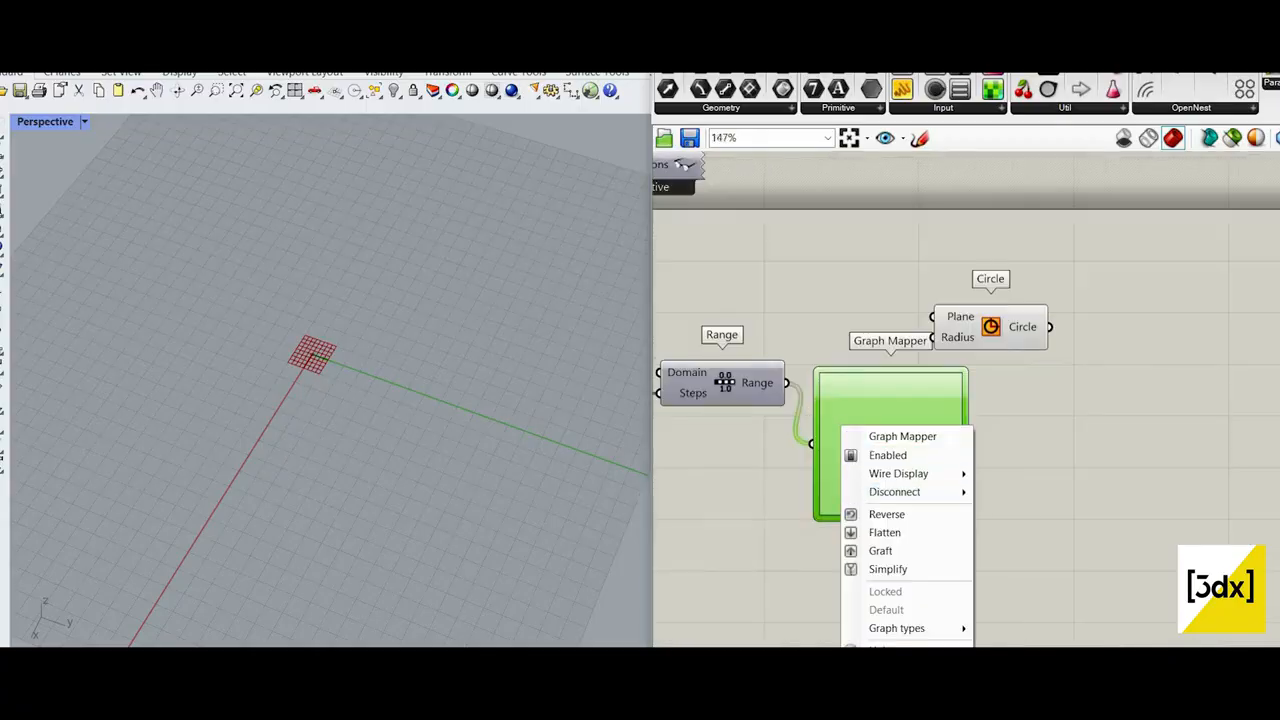
pyautogui.moveTo(915, 628)
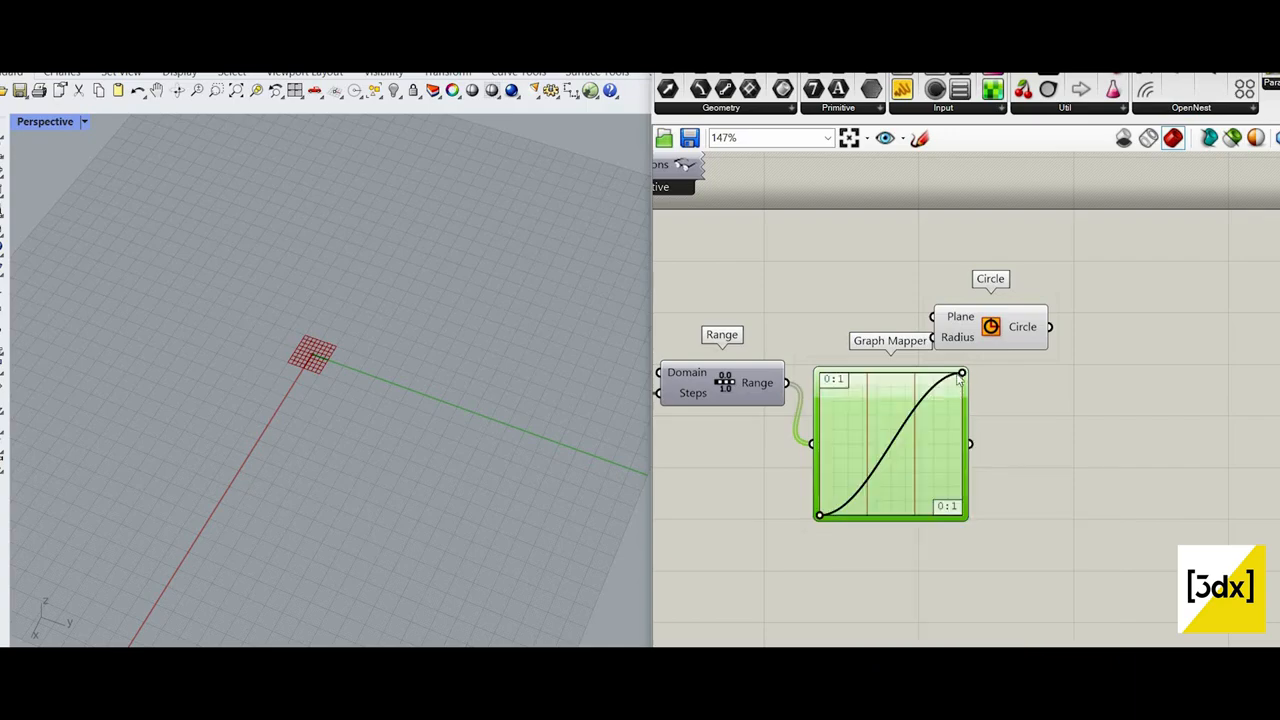
pyautogui.moveTo(962, 373); pyautogui.dragTo(901, 373)
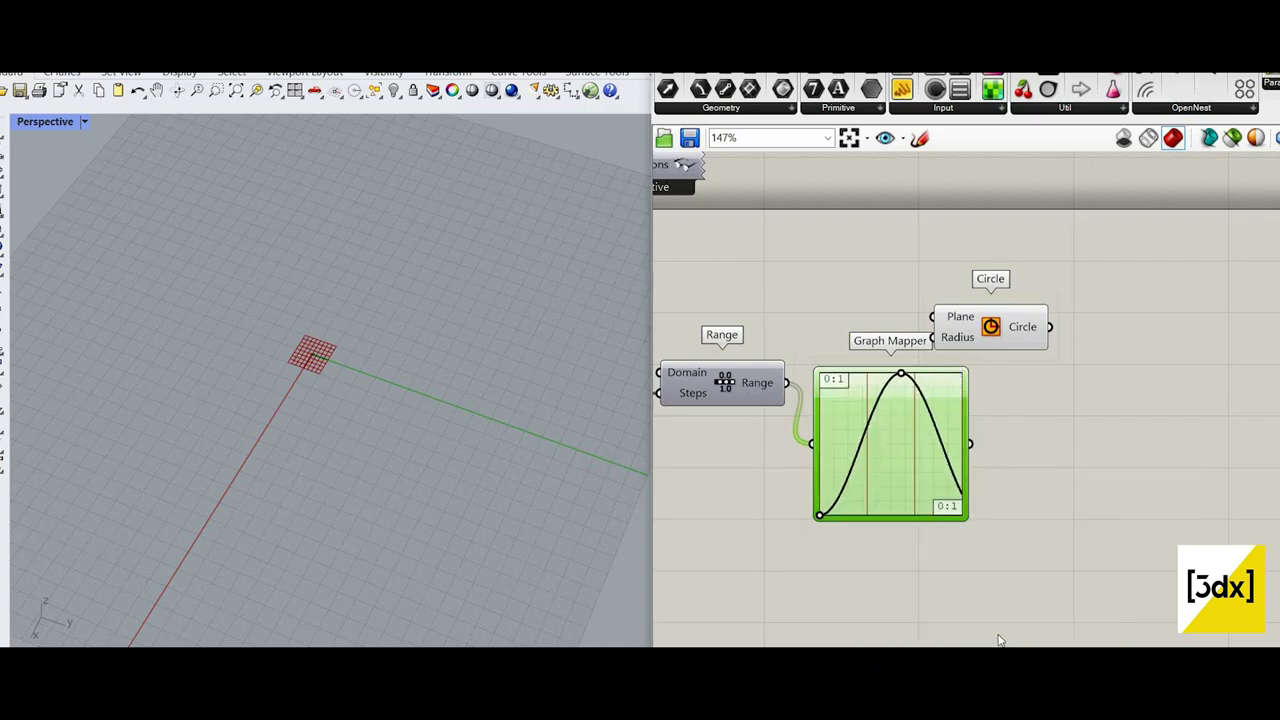
# Step: Set the Graph Mapper's graph type to Bezier
pyautogui.rightClick(880, 427)
pyautogui.click(1080, 509)
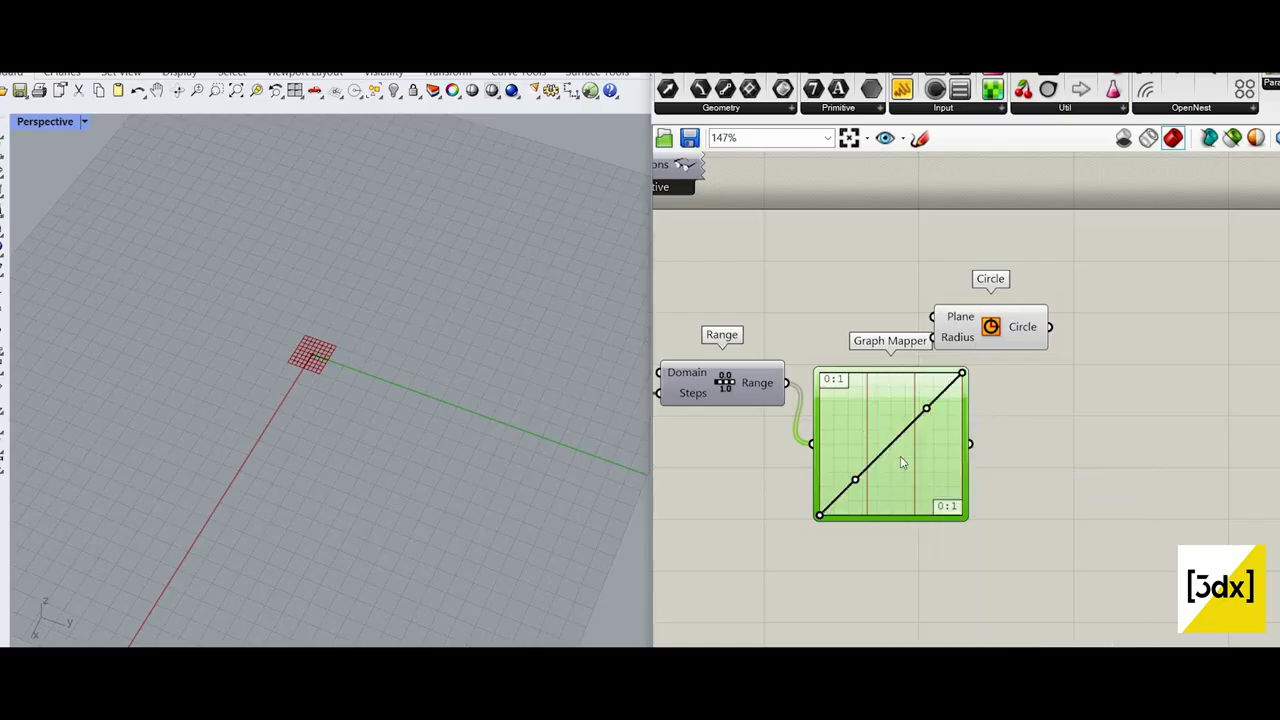
pyautogui.scroll(-2, 945, 485)
pyautogui.scroll(4, 950, 470)
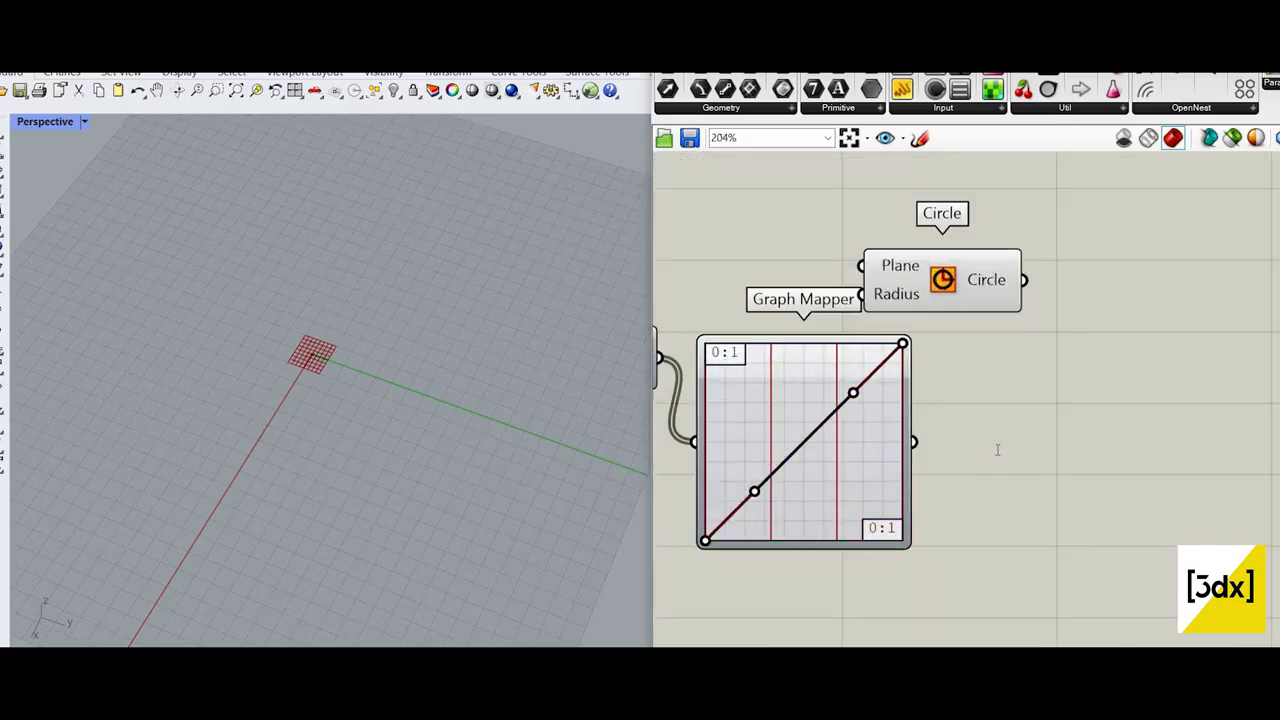
# Step: Add a Multiplication component after the Graph Mapper
pyautogui.doubleClick(952, 453)
pyautogui.doubleClick(971, 468)
pyautogui.write('mult')
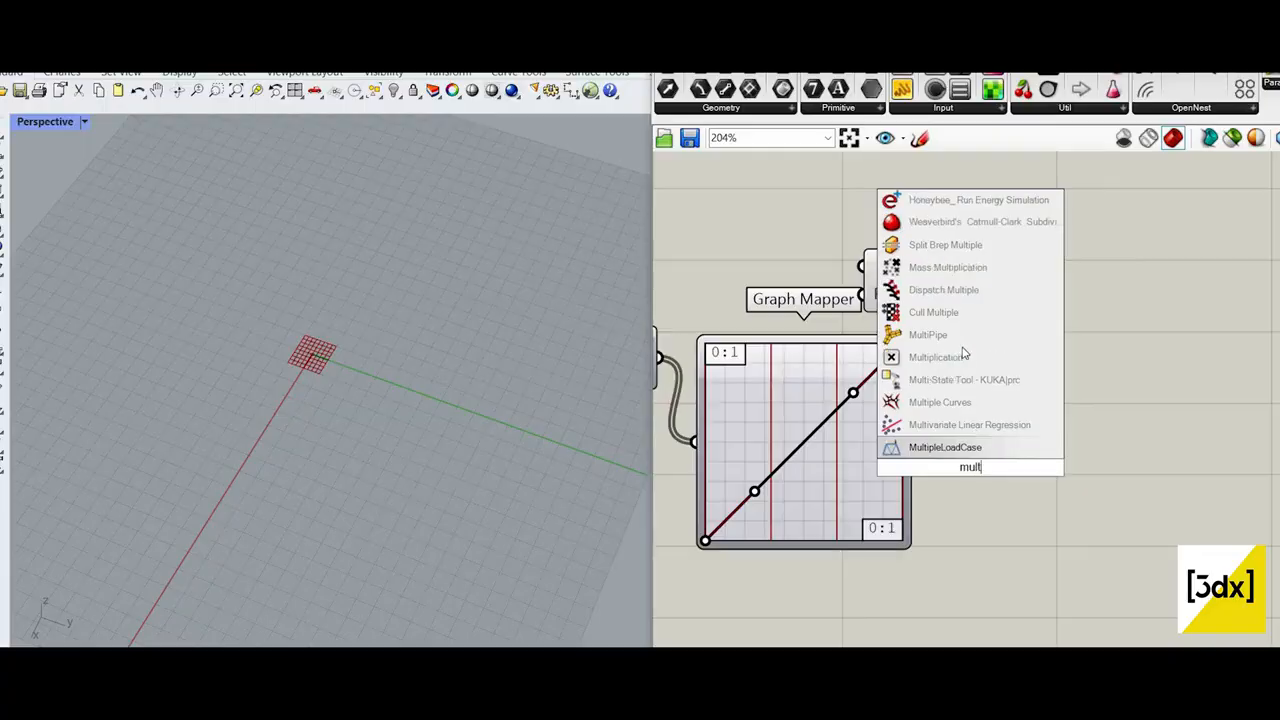
pyautogui.press('Up')
pyautogui.press('Up')
pyautogui.press('Up')
pyautogui.press('Up')
pyautogui.press('Return')
# Step: Move the Circle component beyond Multiplication and connect the Graph Mapper output to Multiplication's A input
pyautogui.scroll(-3, 961, 444)
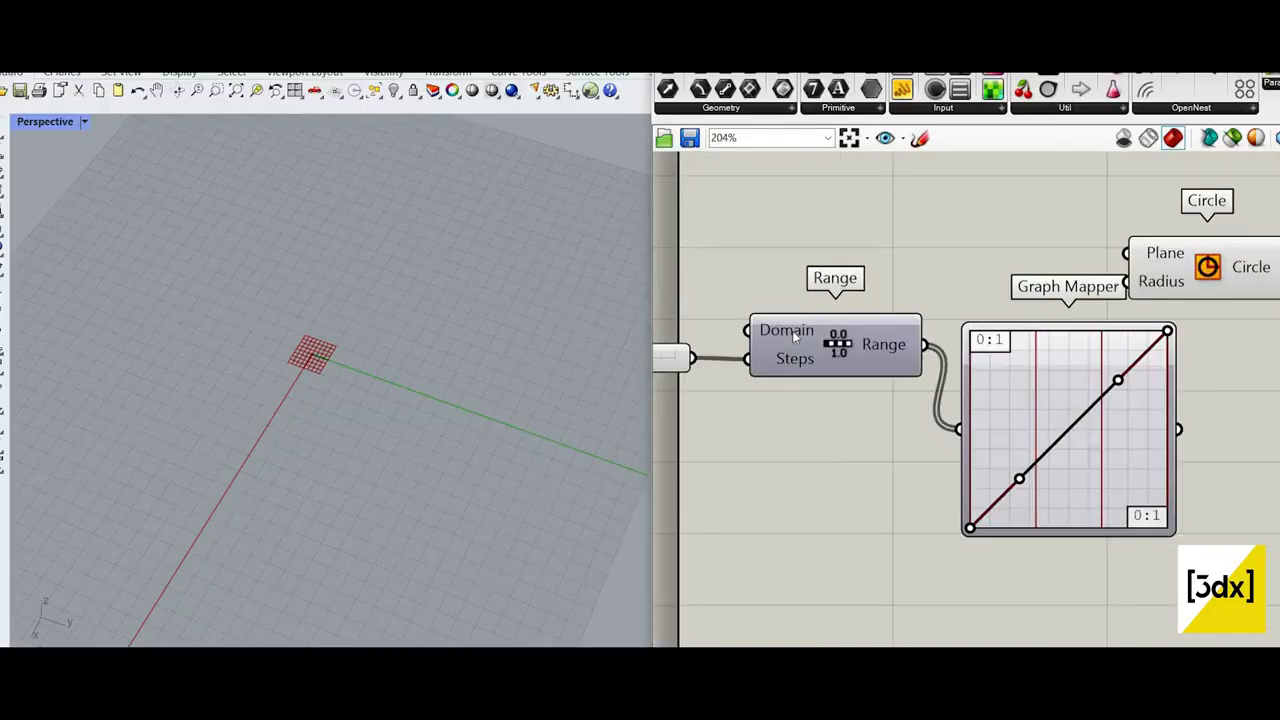
pyautogui.scroll(2, 795, 338)
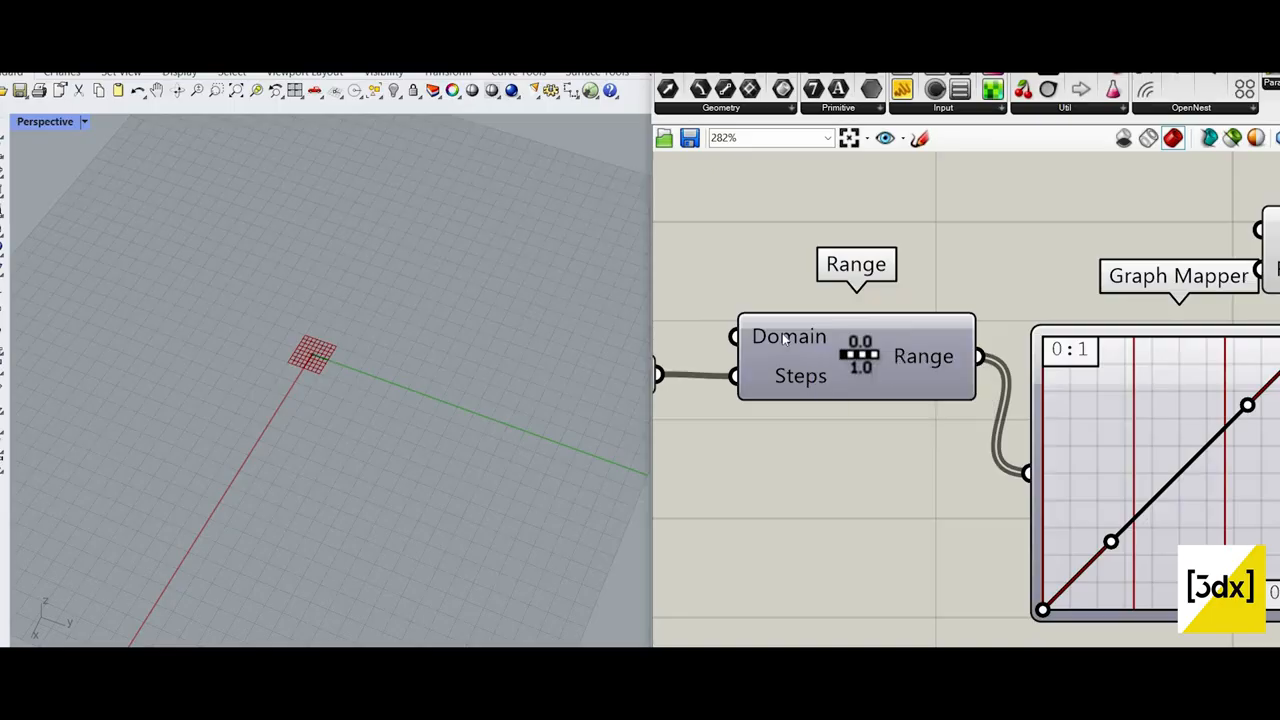
pyautogui.scroll(-5, 737, 338)
pyautogui.scroll(4, 1156, 423)
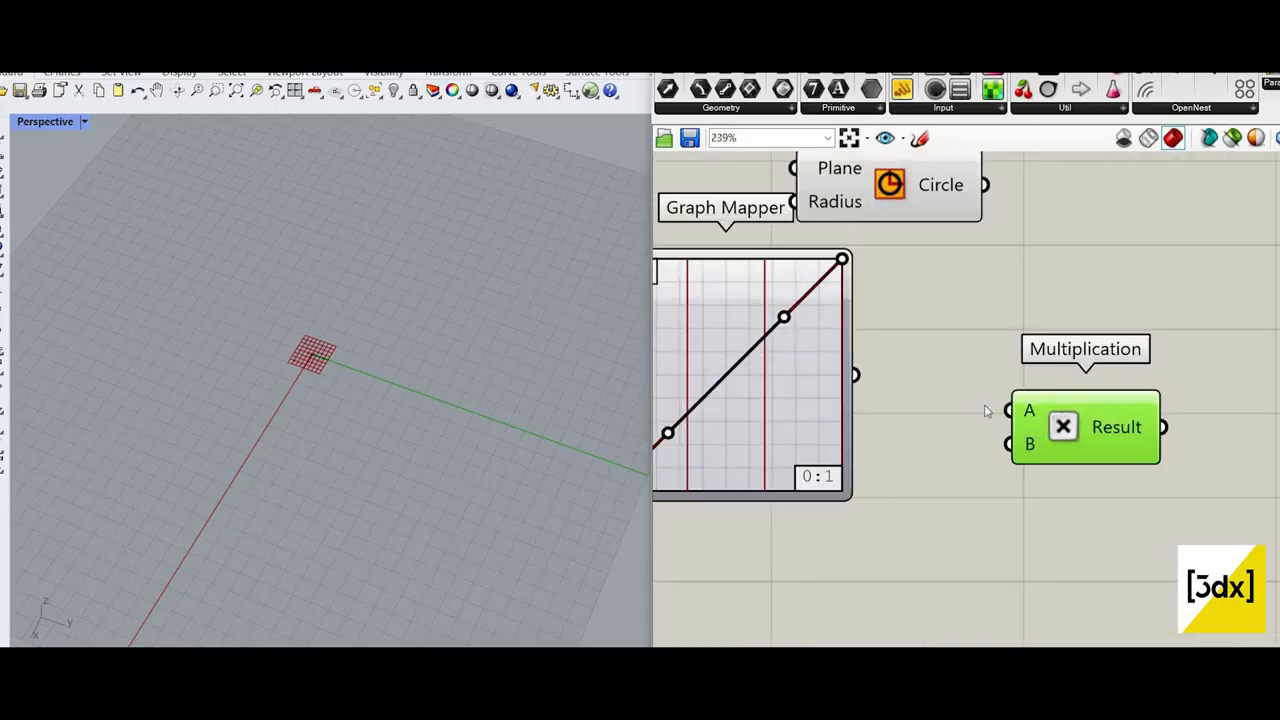
pyautogui.scroll(-4, 900, 468)
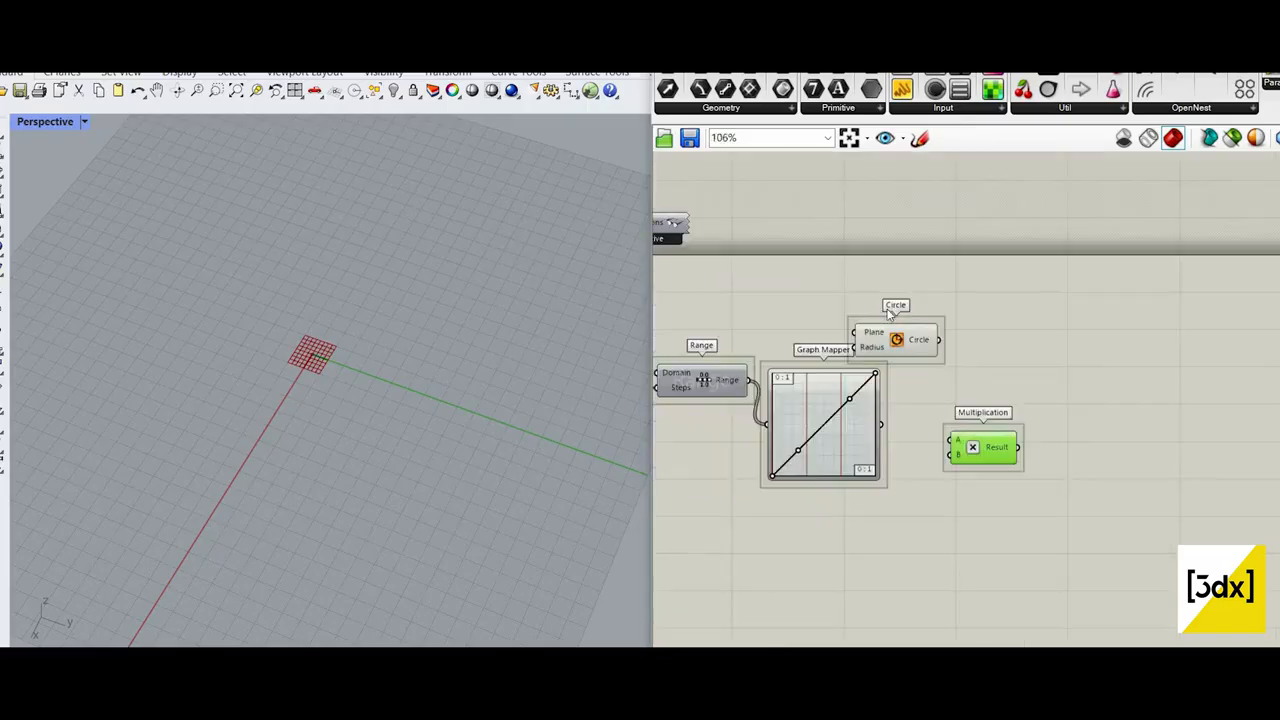
pyautogui.scroll(3, 930, 411)
pyautogui.moveTo(880, 300); pyautogui.dragTo(1170, 305)
pyautogui.moveTo(856, 438); pyautogui.dragTo(1029, 442)
# Step: Add a number slider with the value 20 below the Graph Mapper
pyautogui.scroll(-1, 905, 548)
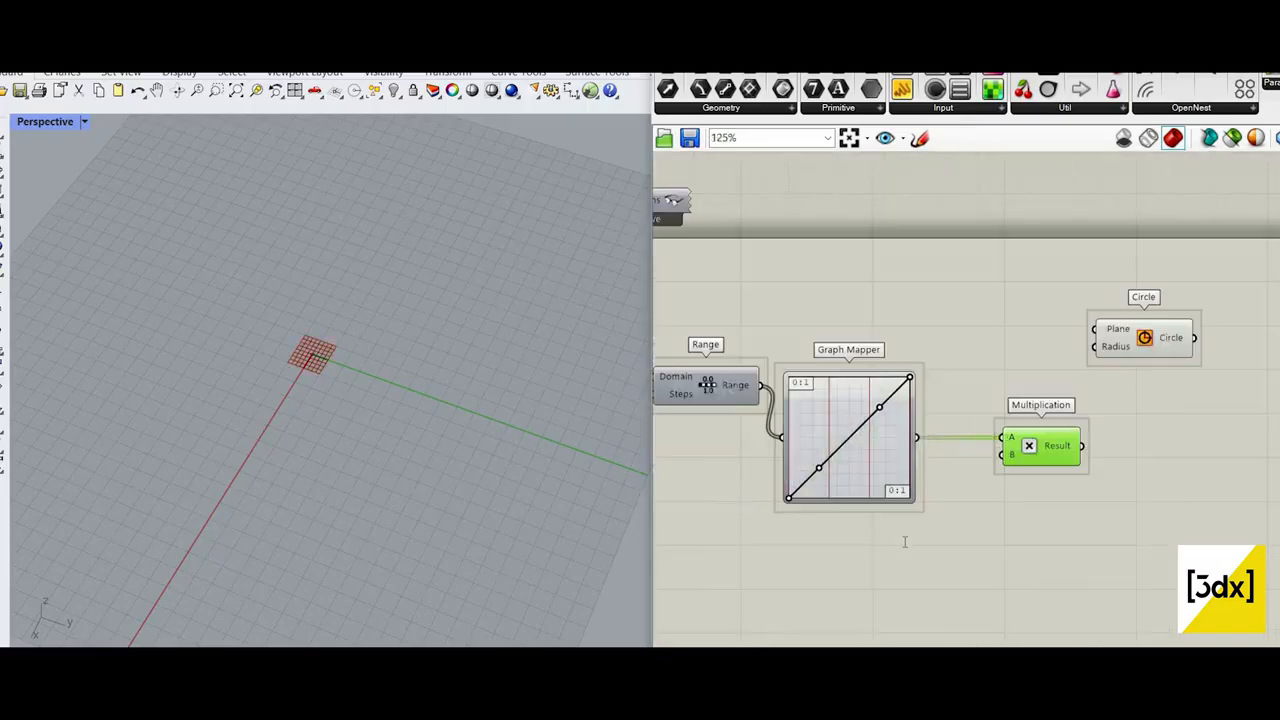
pyautogui.doubleClick(905, 545)
pyautogui.write('20')
pyautogui.press('Return')
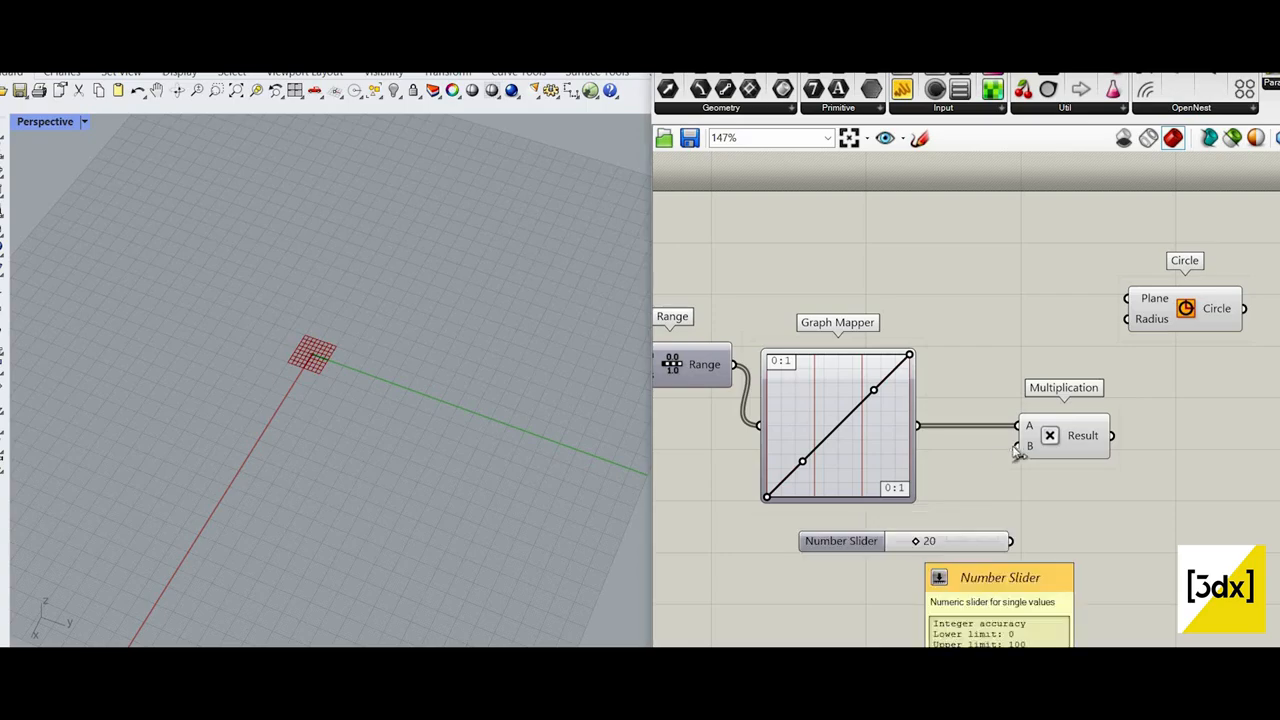
# Step: Connect the 20 slider to Multiplication's B input and feed the Multiplication Result into the Circle's Radius
pyautogui.moveTo(1018, 447); pyautogui.dragTo(1007, 484)
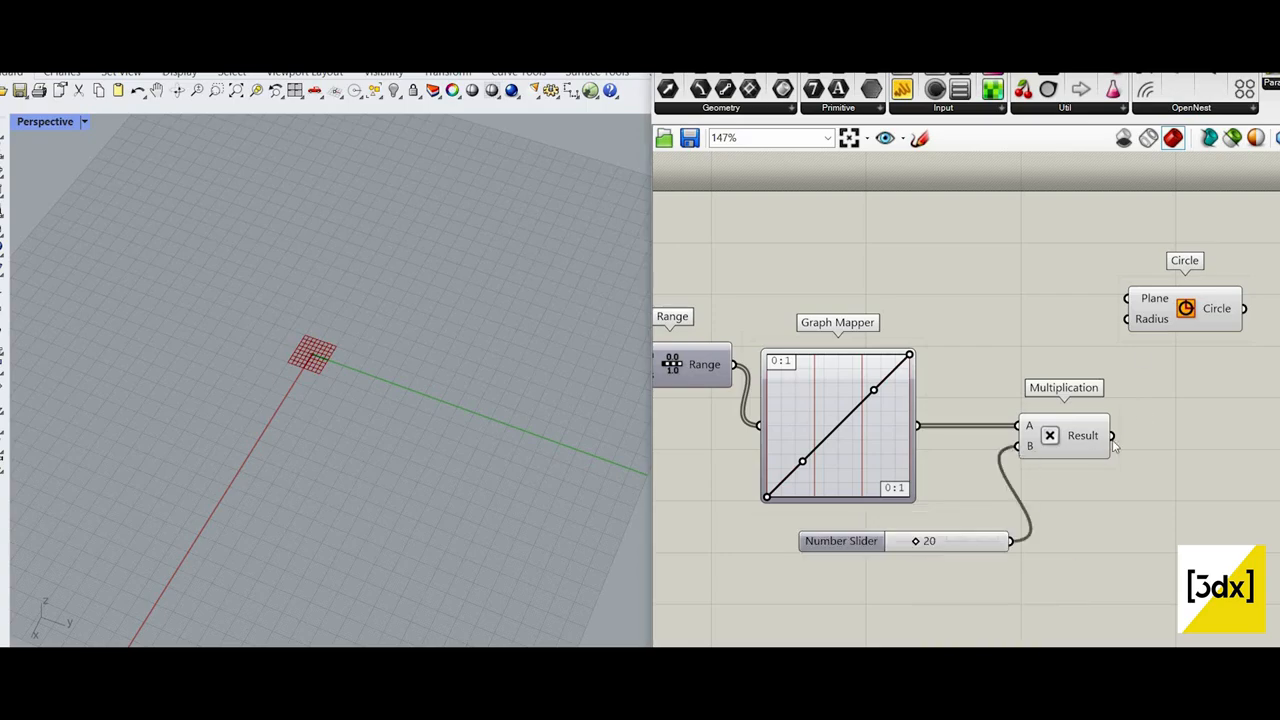
pyautogui.moveTo(1084, 440); pyautogui.dragTo(1136, 355)
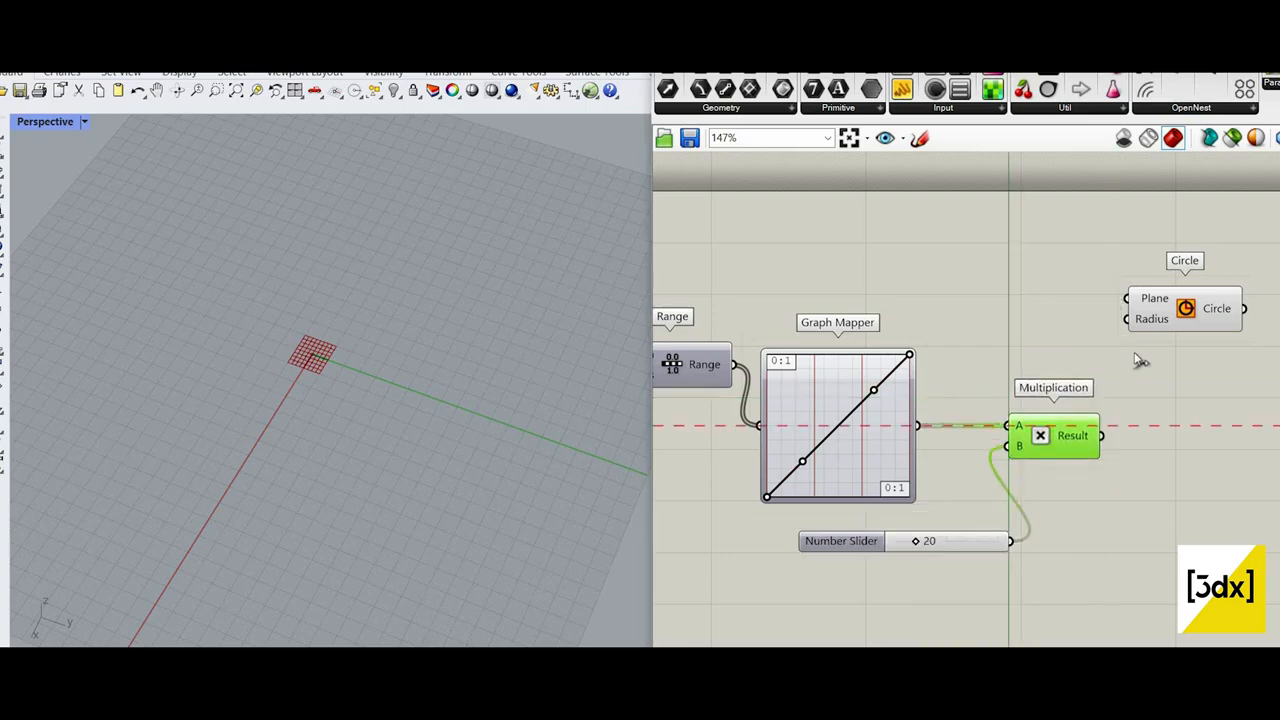
pyautogui.moveTo(1102, 436); pyautogui.dragTo(1157, 345)
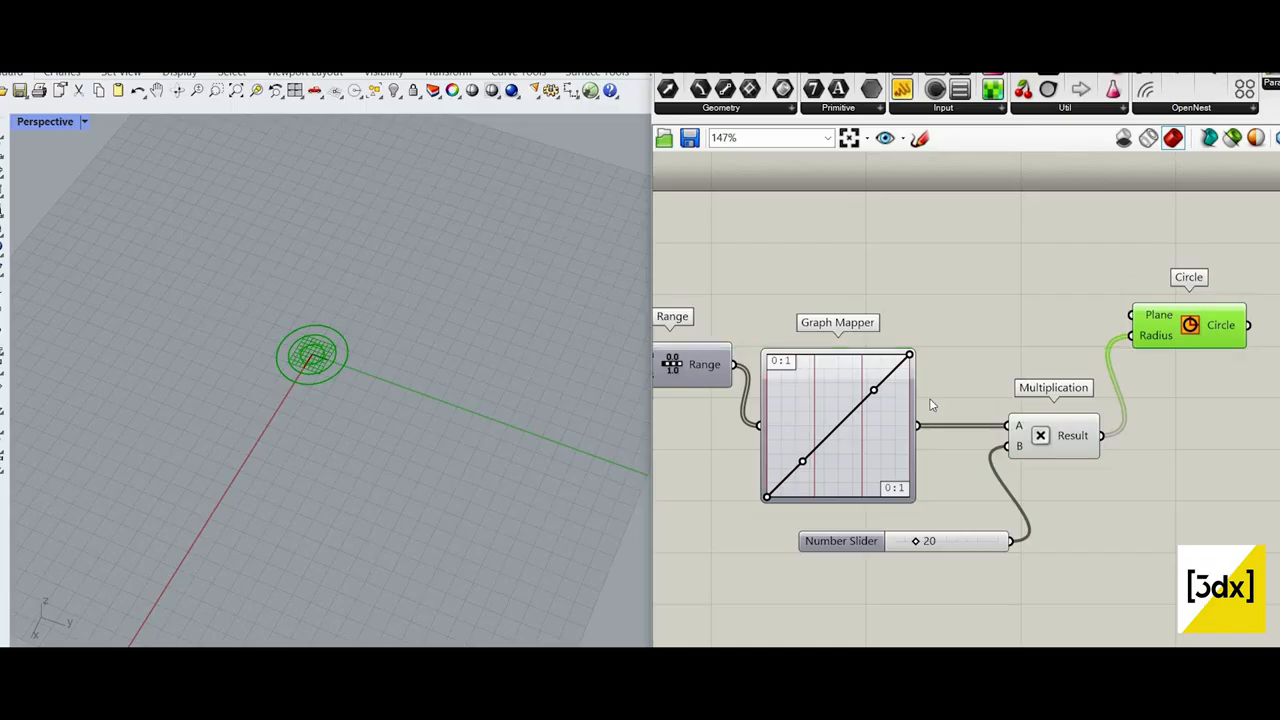
# Step: Set the slider feeding the Range's Steps input to 2
pyautogui.scroll(-7, 930, 405)
pyautogui.scroll(6, 765, 405)
pyautogui.scroll(4, 842, 373)
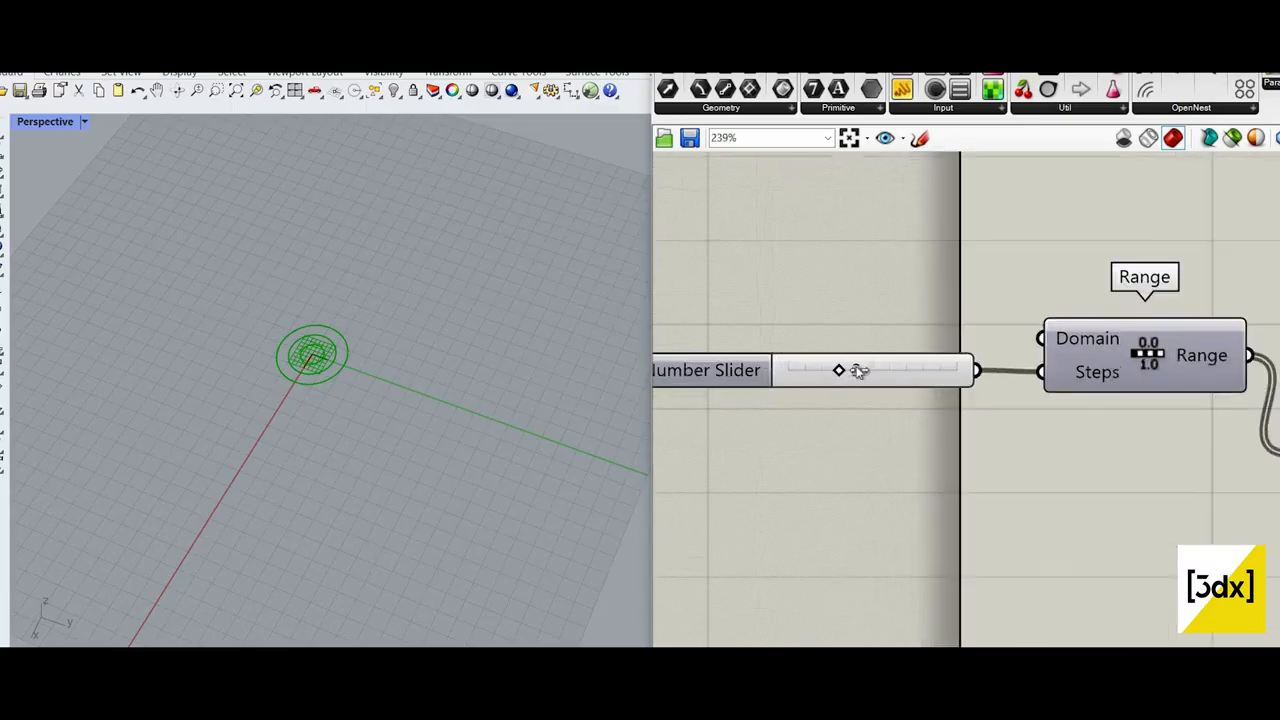
pyautogui.scroll(3, 859, 370)
pyautogui.scroll(2, 340, 392)
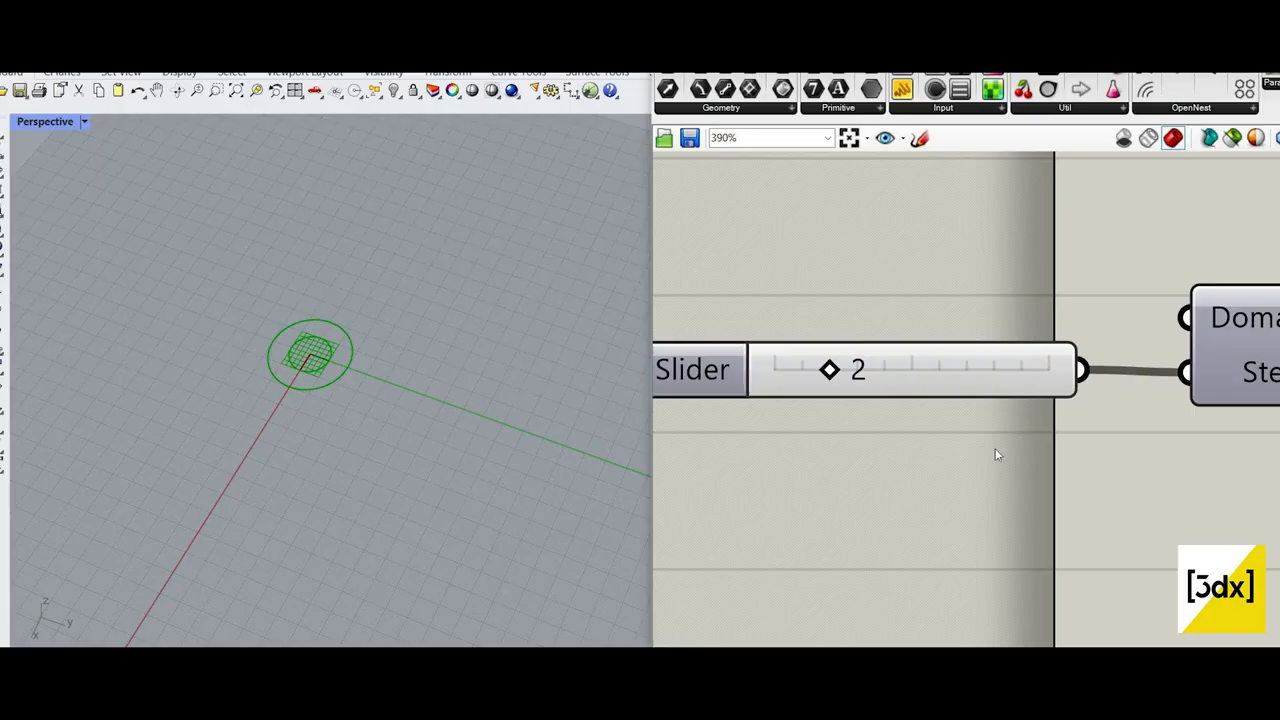
# Step: Reshape the Graph Mapper's Bezier curve by raising its start point and lifting the start handle above it
pyautogui.scroll(-10, 1050, 440)
pyautogui.scroll(3, 1268, 241)
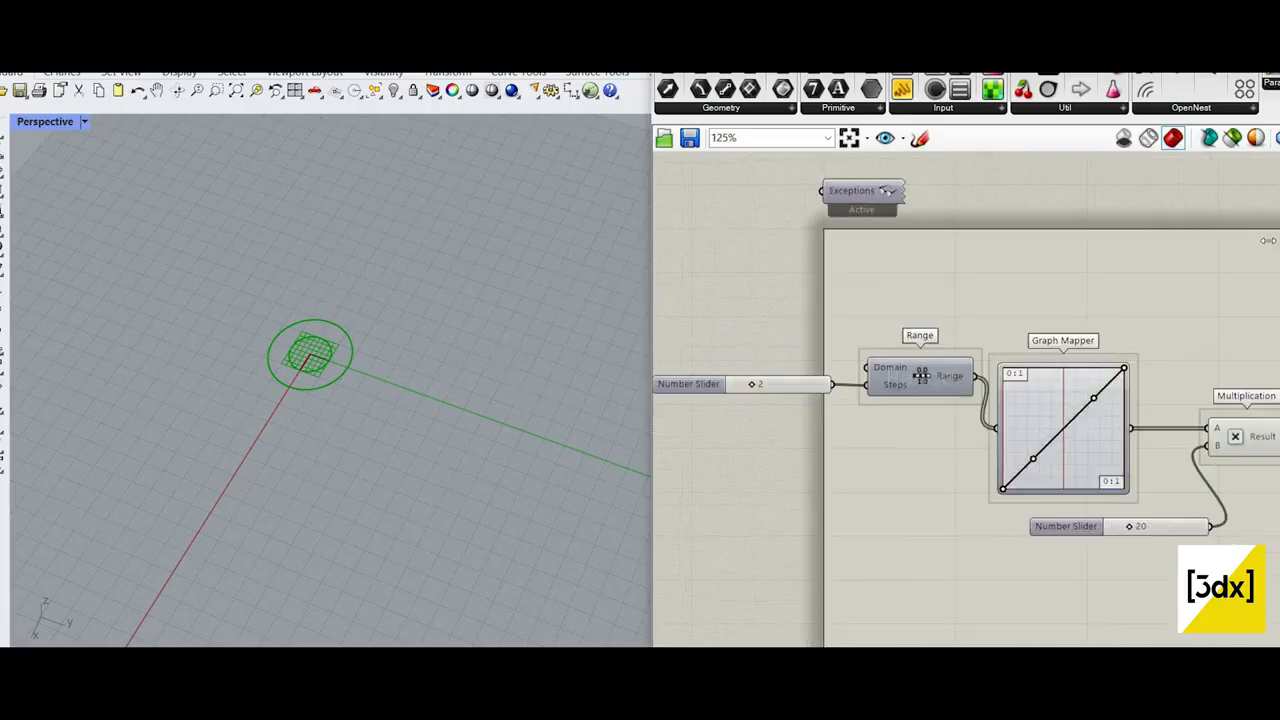
pyautogui.scroll(4, 1077, 460)
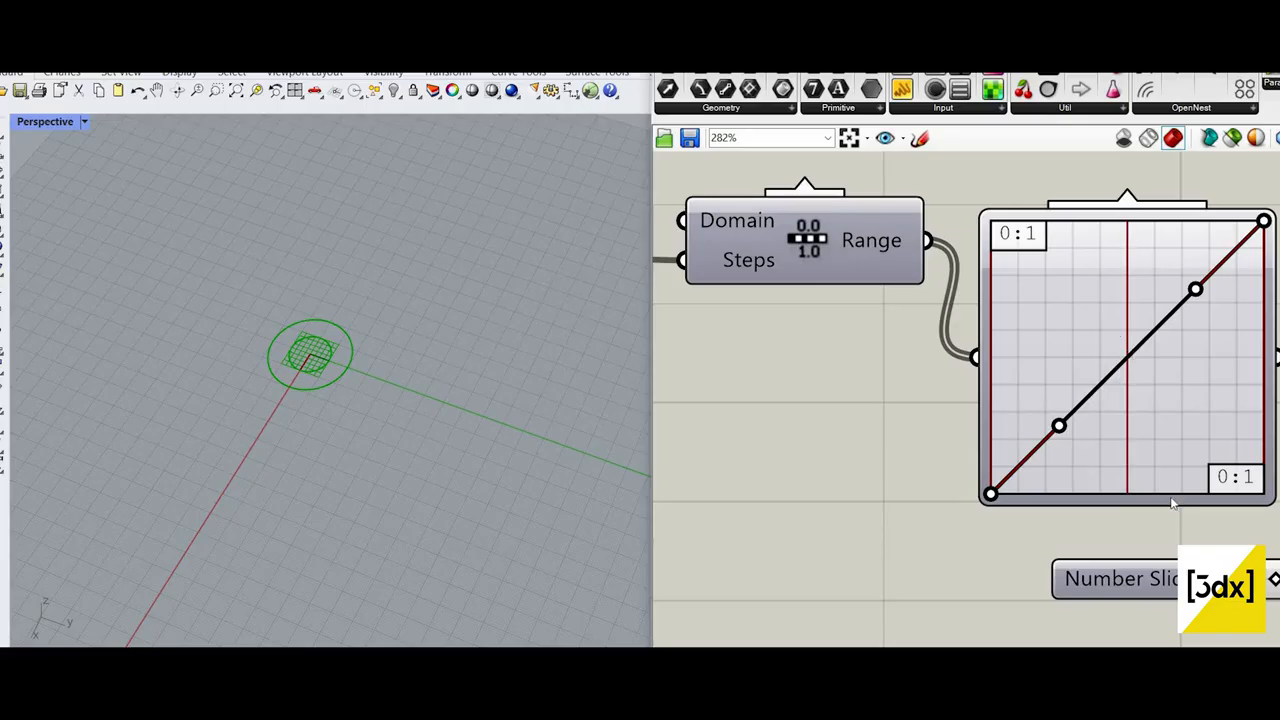
pyautogui.scroll(-2, 1057, 283)
pyautogui.scroll(2, 909, 477)
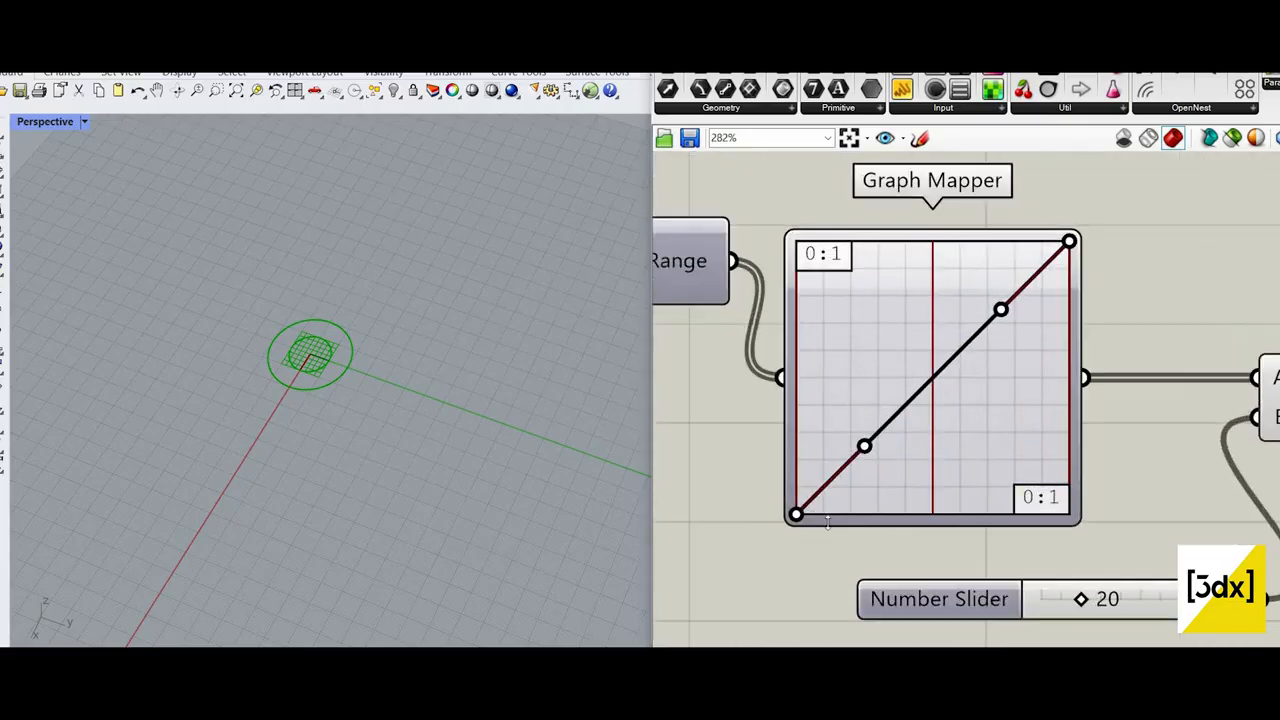
pyautogui.moveTo(796, 514); pyautogui.dragTo(806, 411)
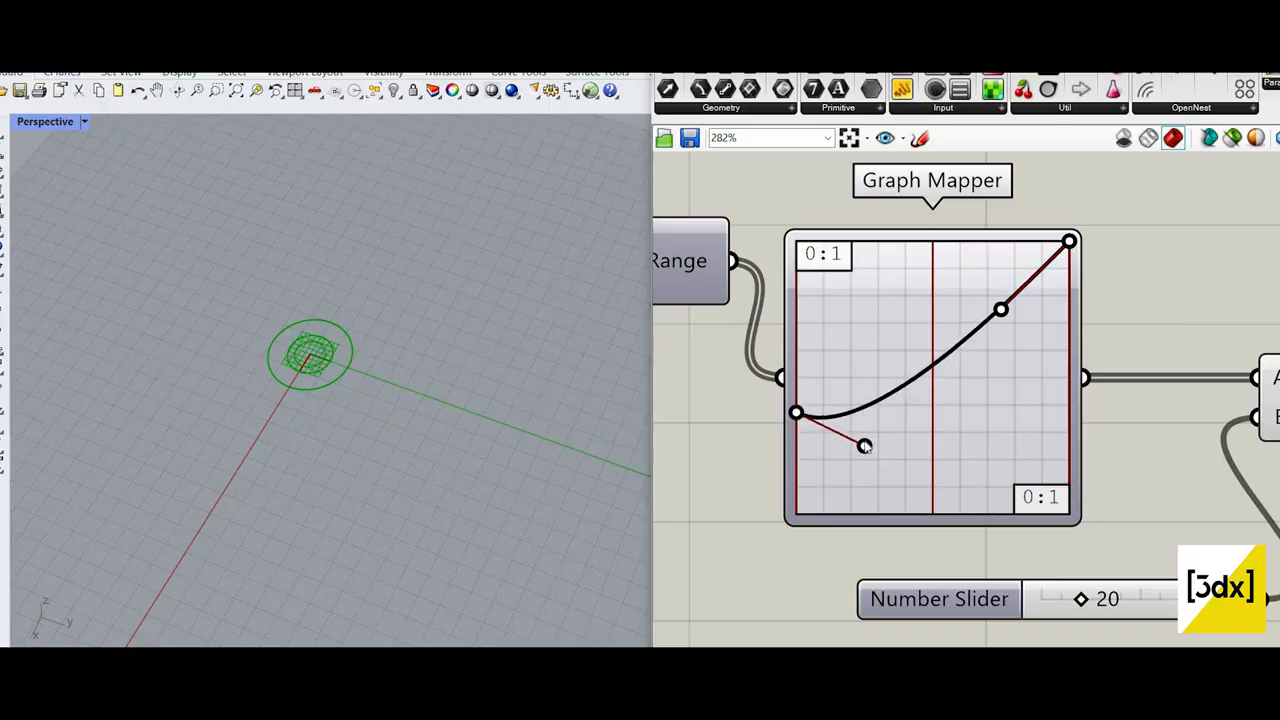
pyautogui.moveTo(864, 445); pyautogui.dragTo(849, 319)
pyautogui.scroll(-8, 1084, 408)
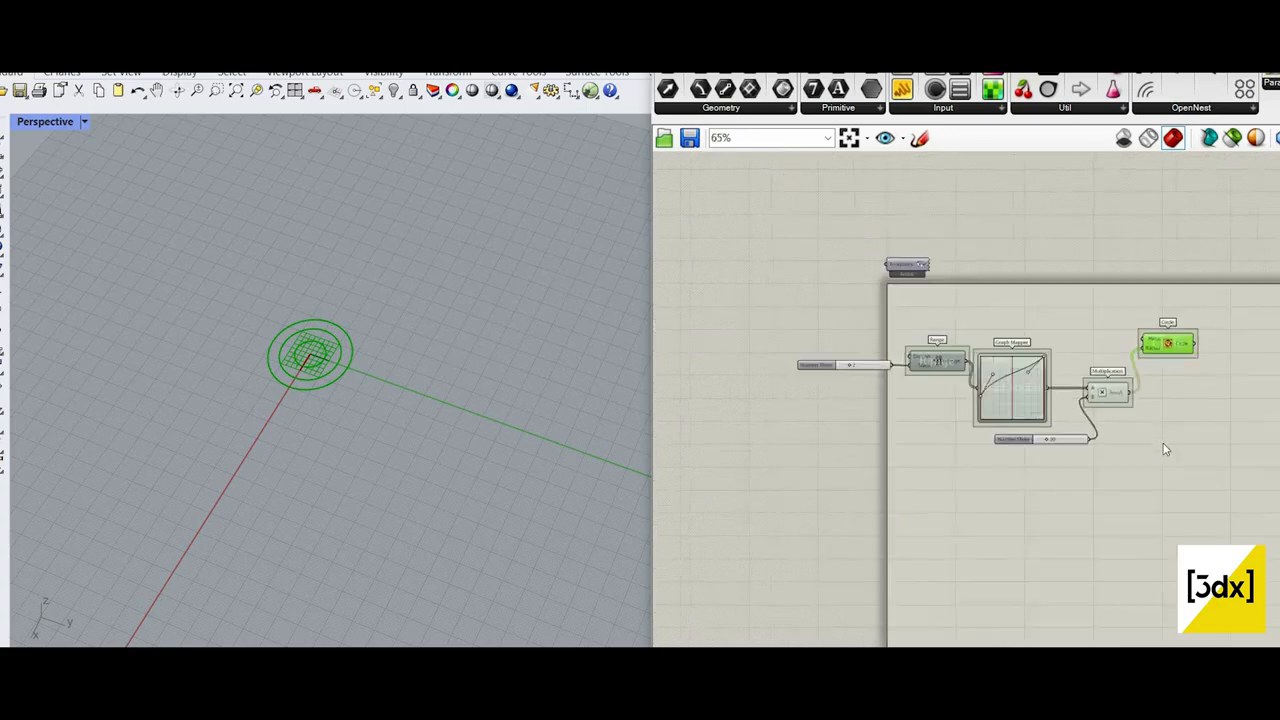
# Step: Add a Curve parameter after the Circle component and connect the Circle output to it
pyautogui.scroll(3, 1131, 377)
pyautogui.scroll(-2, 977, 322)
pyautogui.scroll(4, 995, 441)
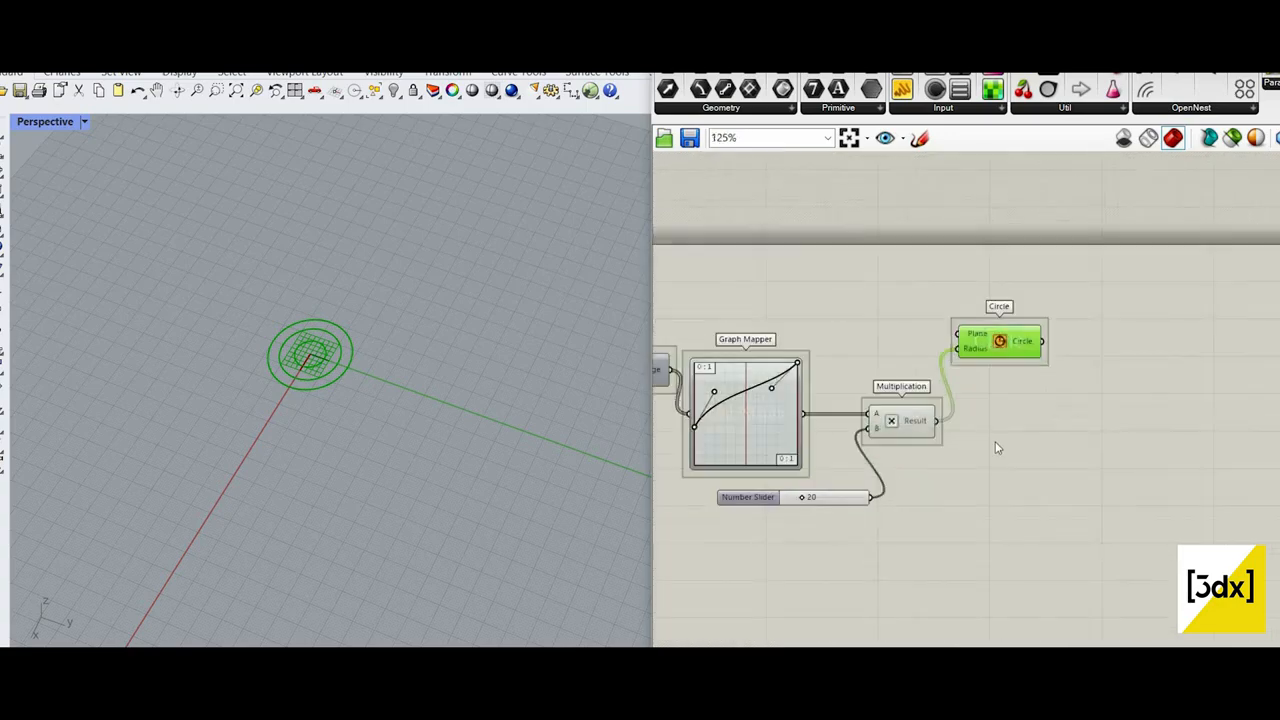
pyautogui.doubleClick(1110, 452)
pyautogui.write('curve')
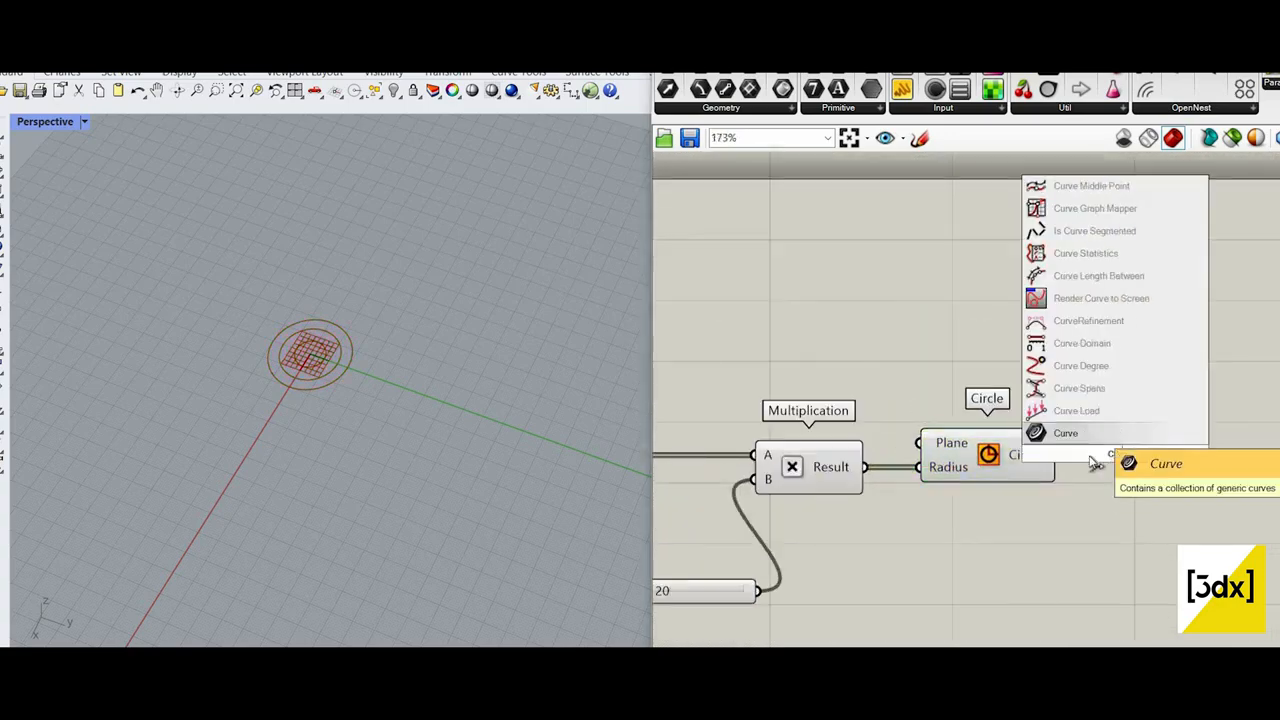
pyautogui.press('Return')
pyautogui.scroll(3, 1018, 461)
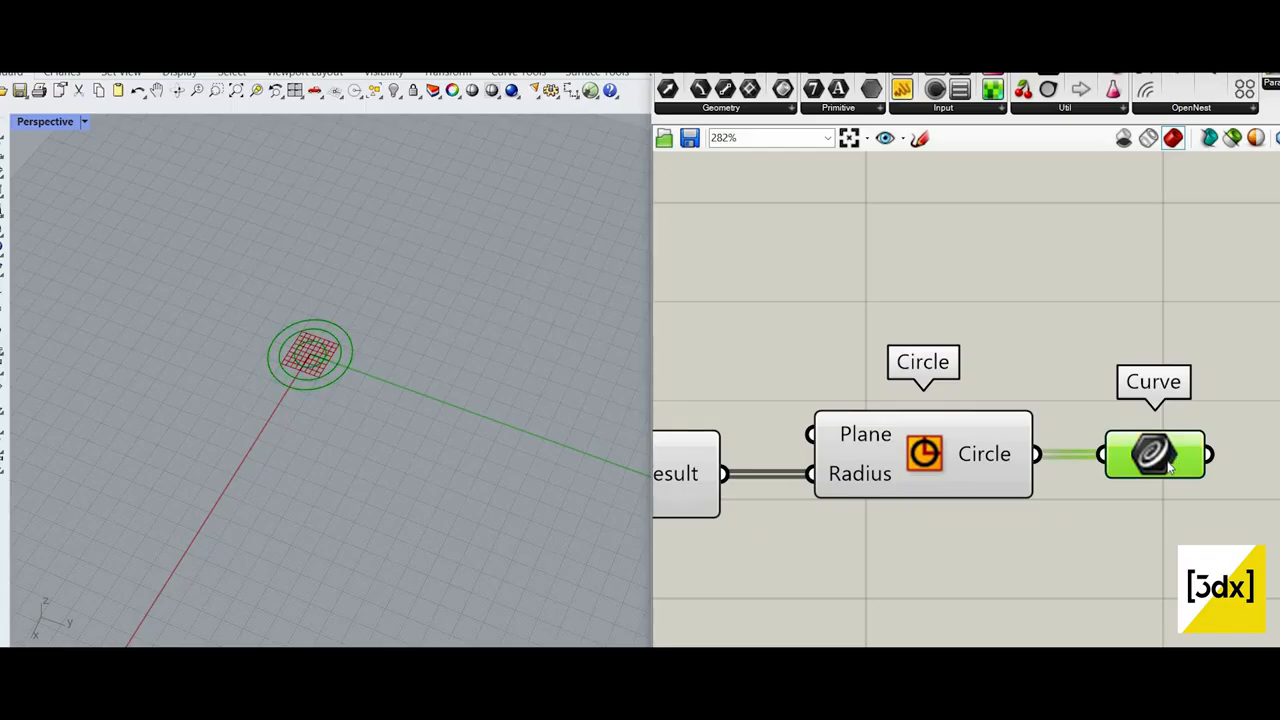
# Step: Turn off the preview of the components upstream of the Curve parameter, including Circle
pyautogui.scroll(-5, 1170, 465)
pyautogui.moveTo(1072, 610); pyautogui.dragTo(632, 328)
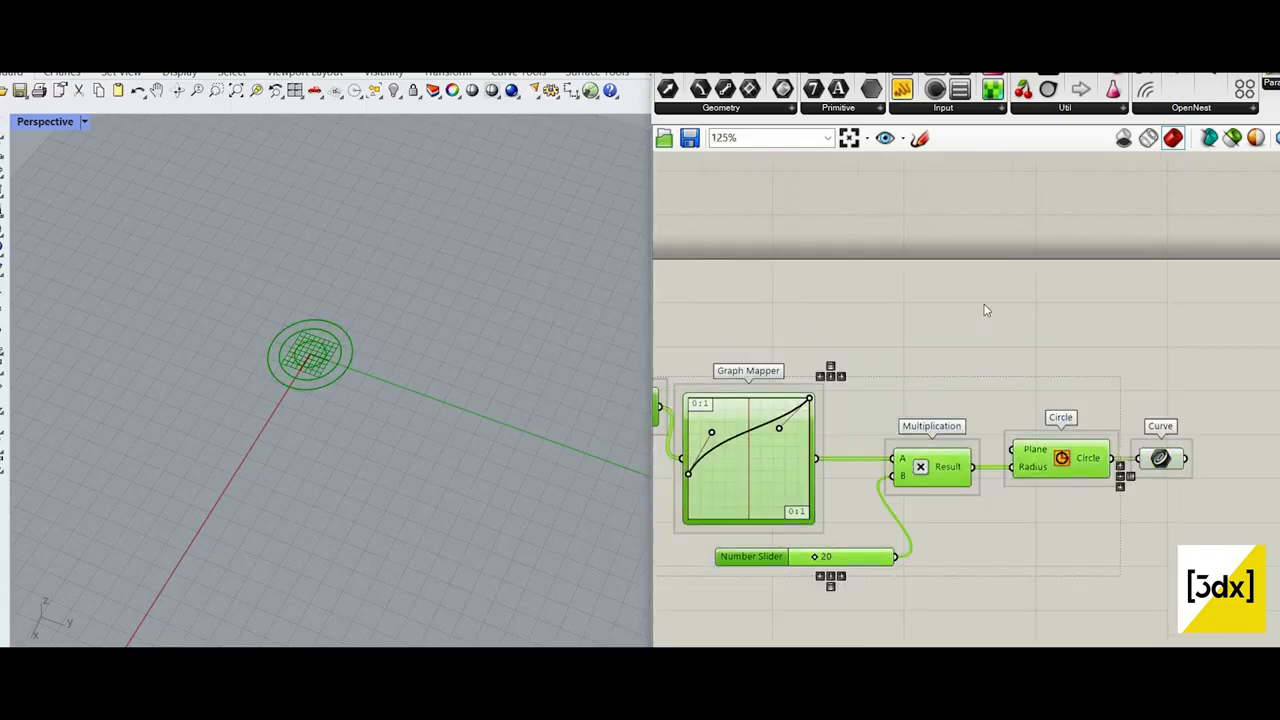
pyautogui.rightClick(914, 272)
pyautogui.click(957, 300)
pyautogui.scroll(5, 1214, 494)
pyautogui.click(1218, 498)
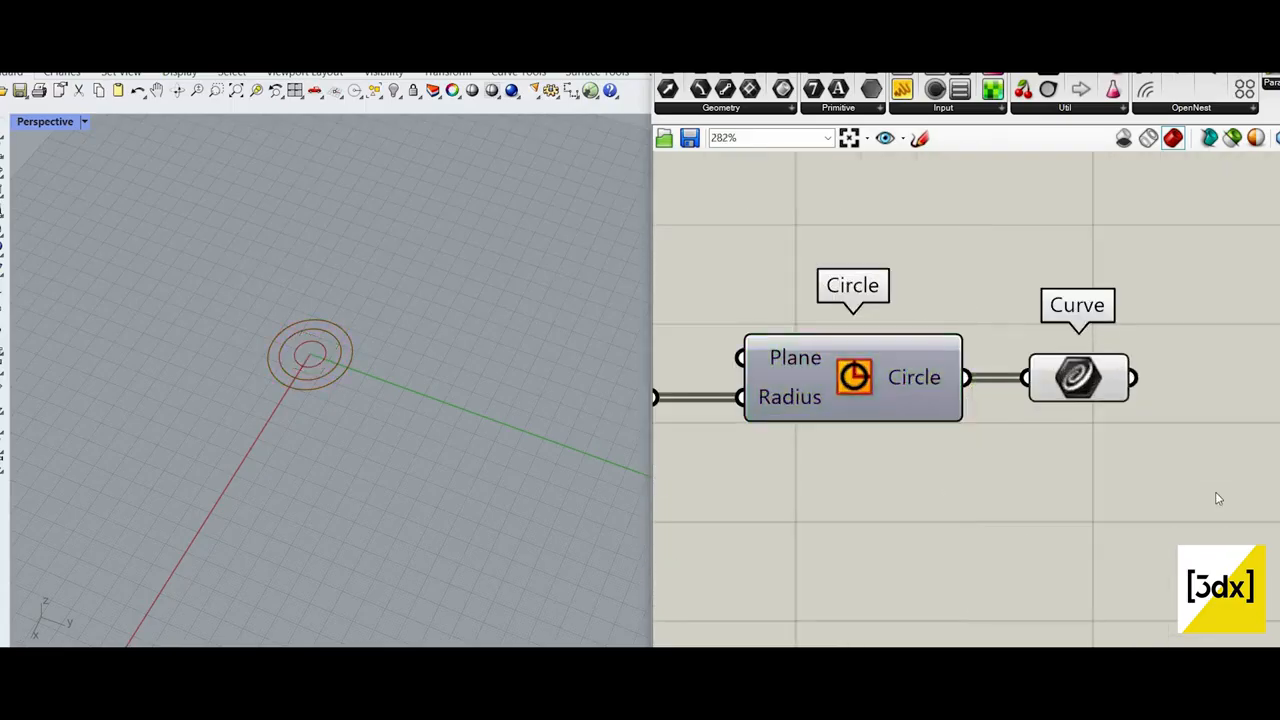
# Step: Examine the concentric circles in the Perspective viewport and review the component chain from Range's Domain input through to the Curve parameter
pyautogui.scroll(-3, 1173, 440)
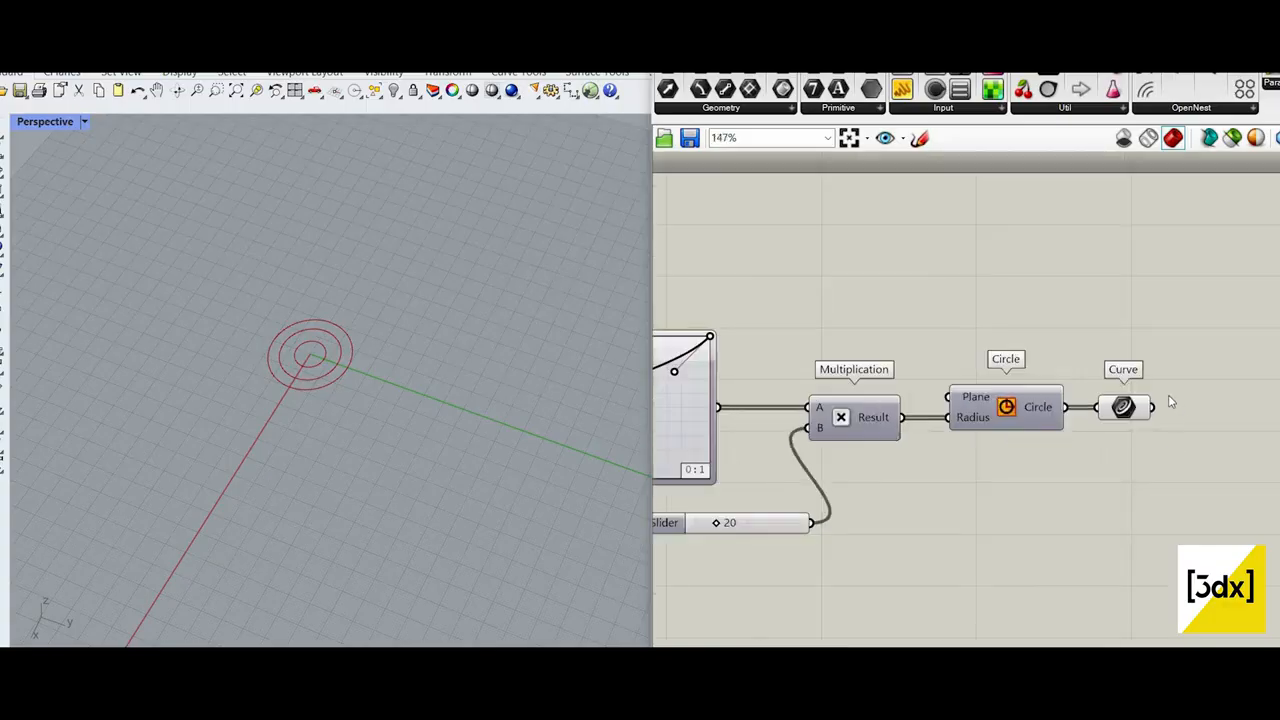
pyautogui.scroll(1, 1080, 421)
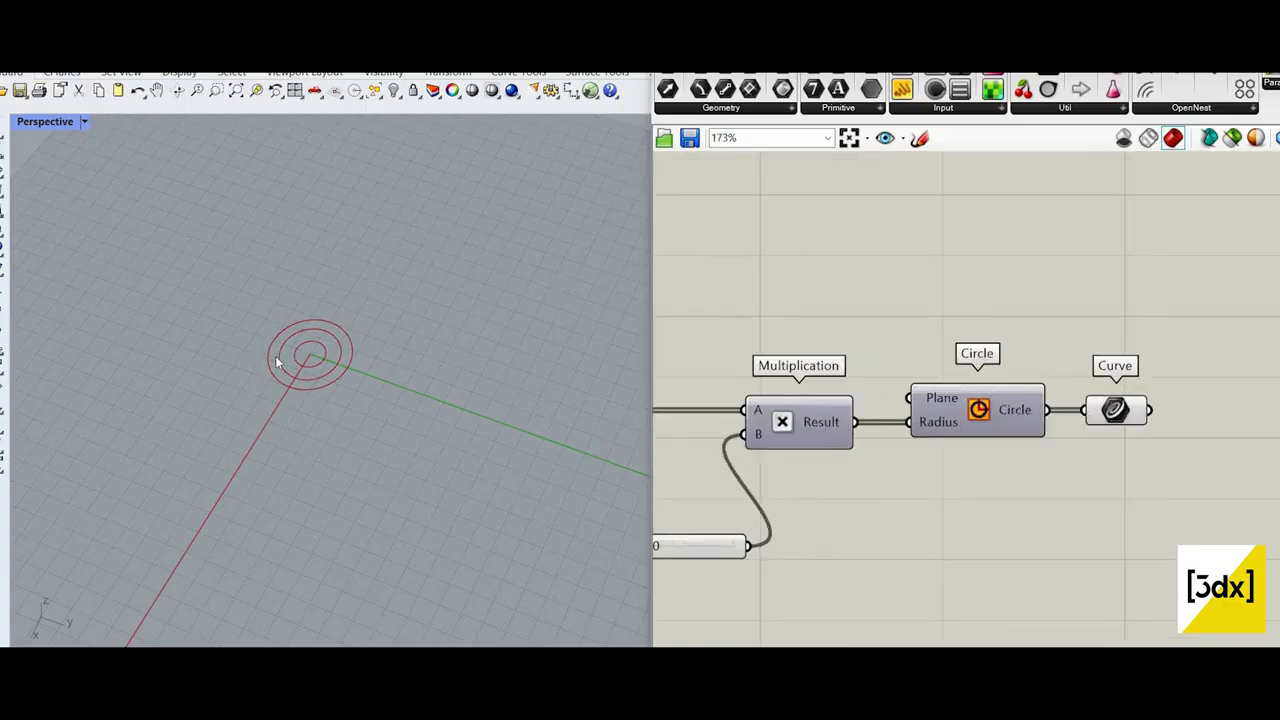
pyautogui.scroll(2, 1135, 424)
pyautogui.middleClick(1171, 457)
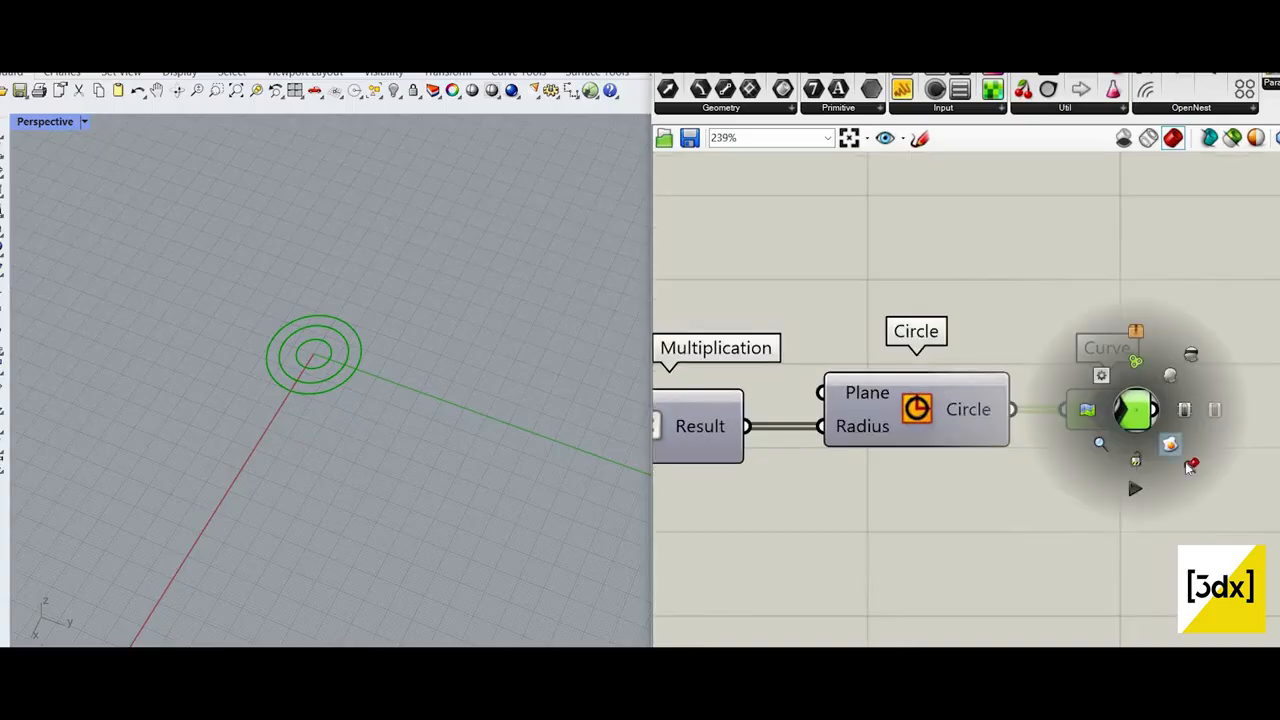
pyautogui.scroll(12, 270, 352)
pyautogui.keyDown('shift'); pyautogui.moveTo(460, 400); pyautogui.dragTo(423, 389, button='right'); pyautogui.keyUp('shift')
pyautogui.scroll(-6, 1170, 418)
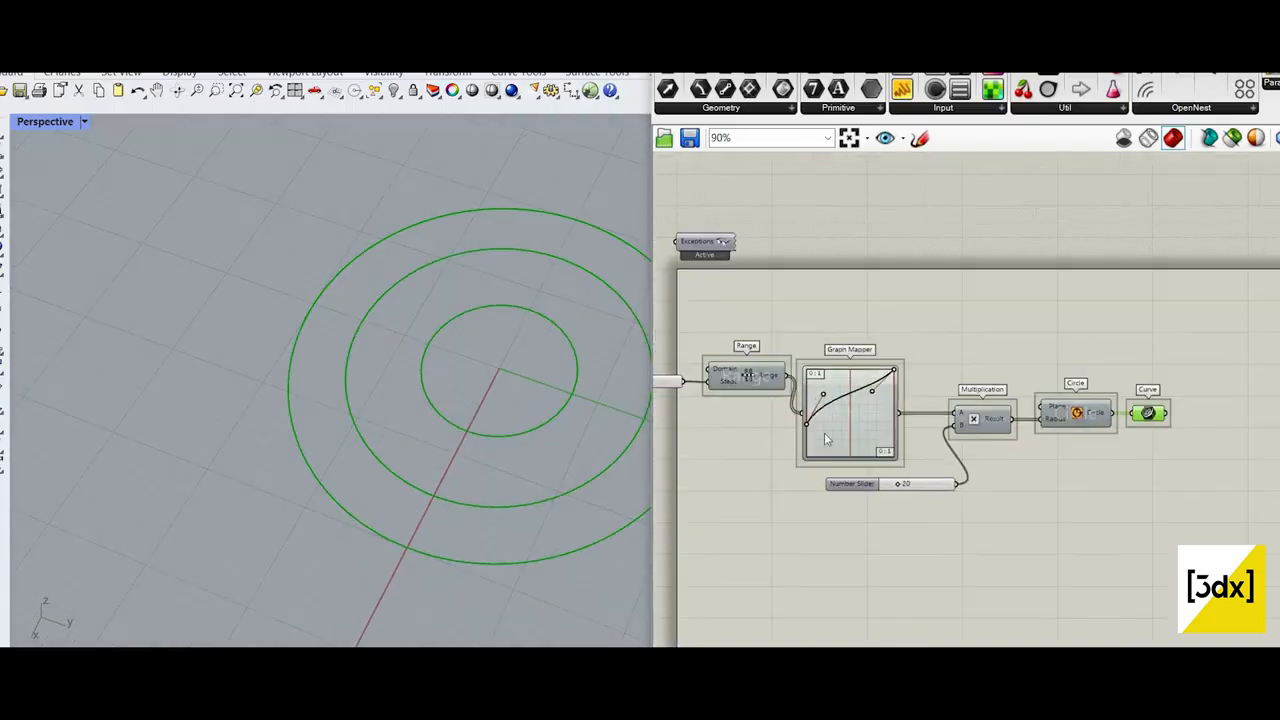
pyautogui.scroll(4, 848, 434)
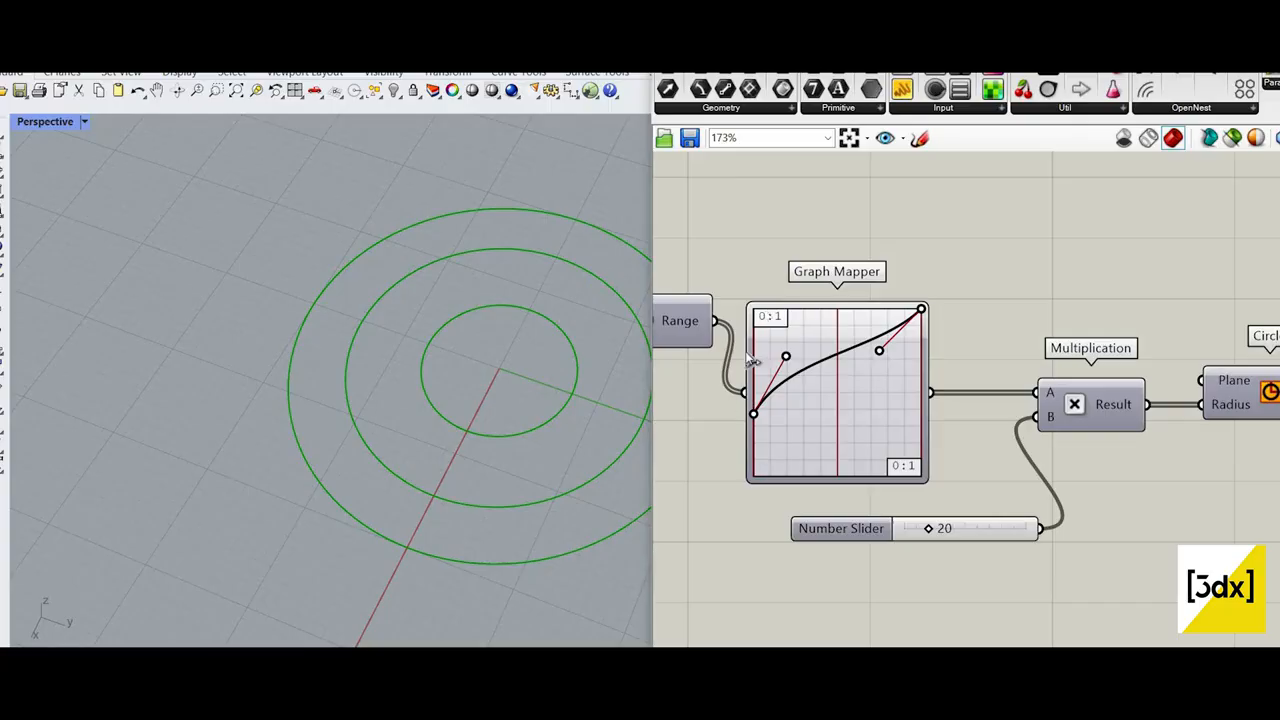
pyautogui.scroll(-1, 752, 362)
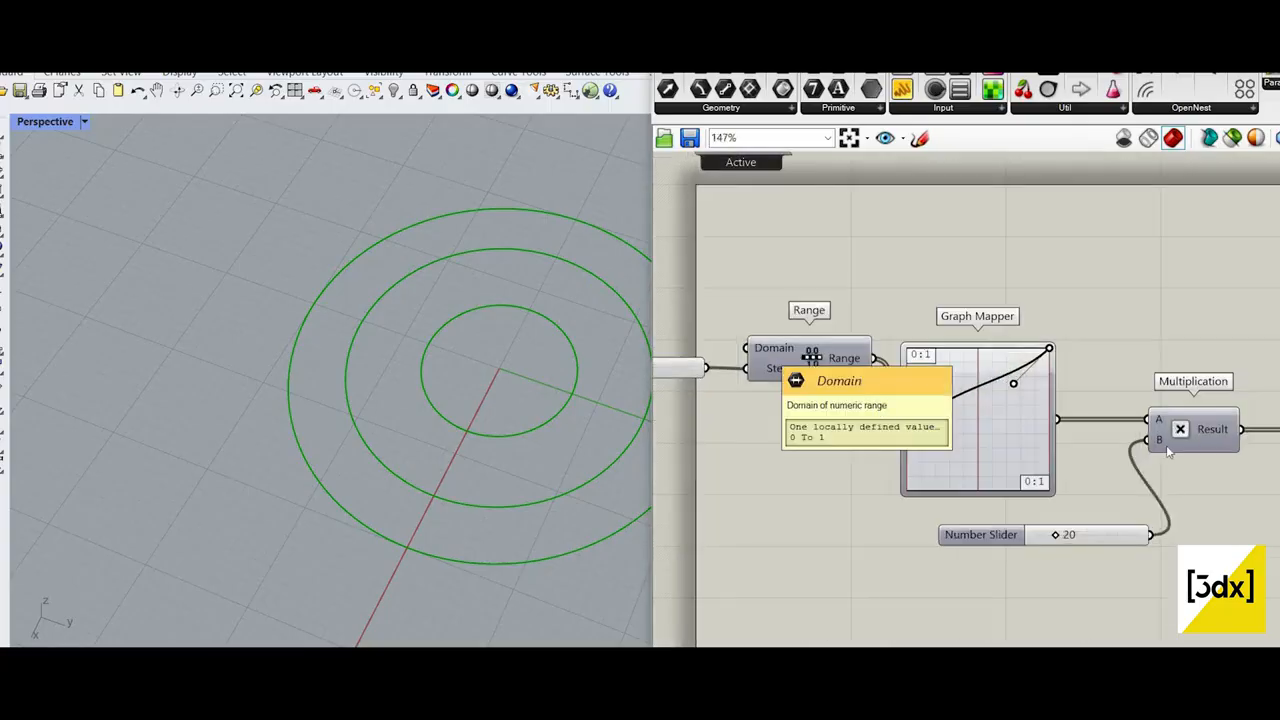
pyautogui.scroll(-5, 1150, 436)
pyautogui.scroll(4, 1135, 422)
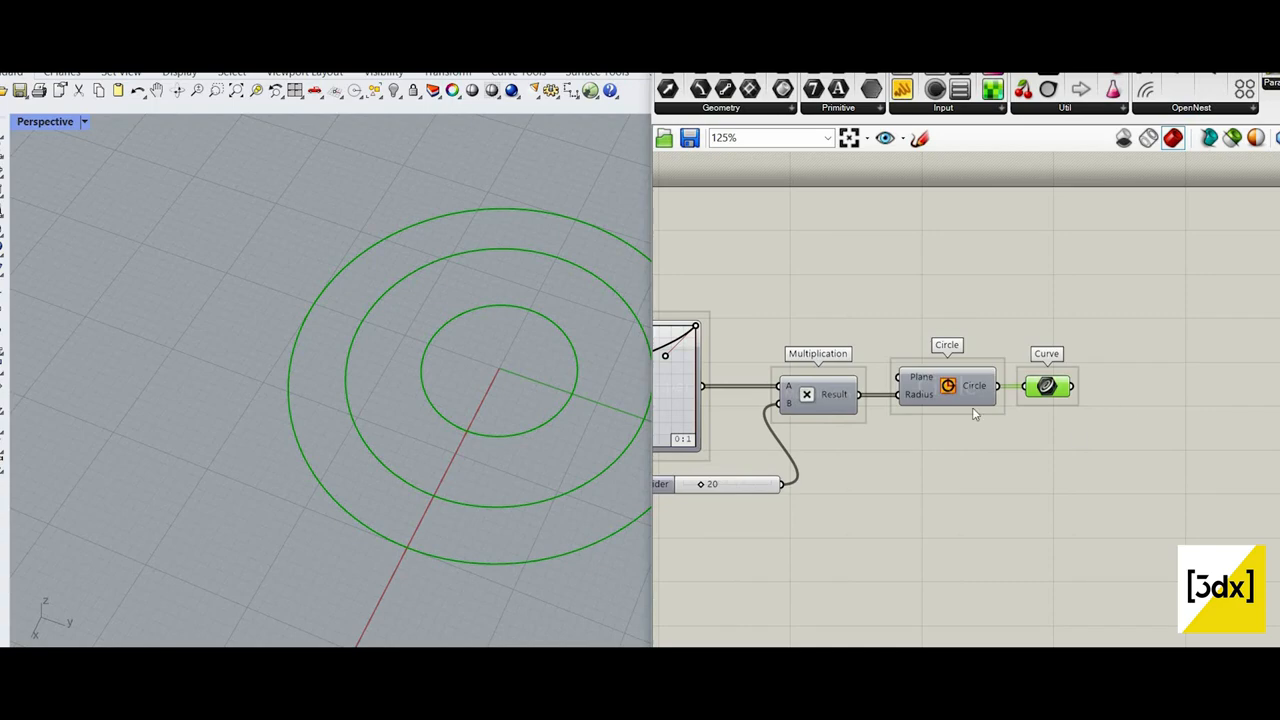
pyautogui.scroll(-1, 1080, 438)
# Step: Add a Move component and connect the Curve parameter to its Geometry input
pyautogui.doubleClick(1079, 430)
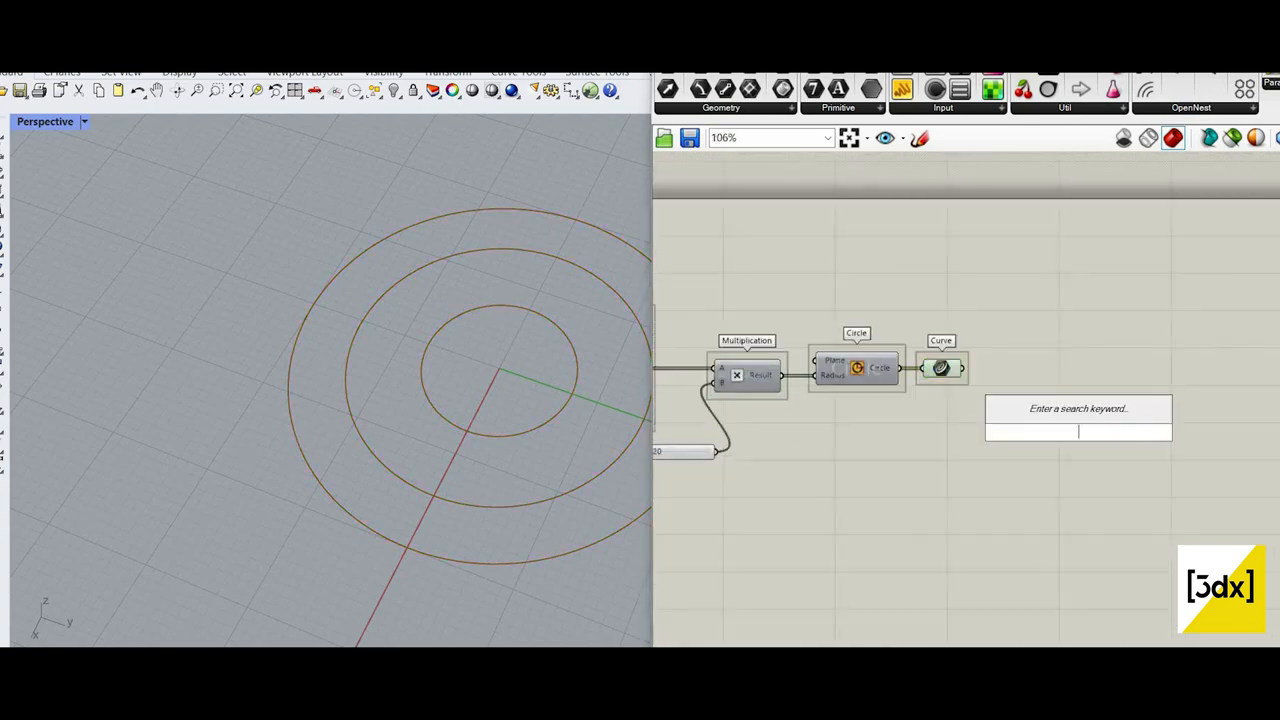
pyautogui.write('move')
pyautogui.press('Return')
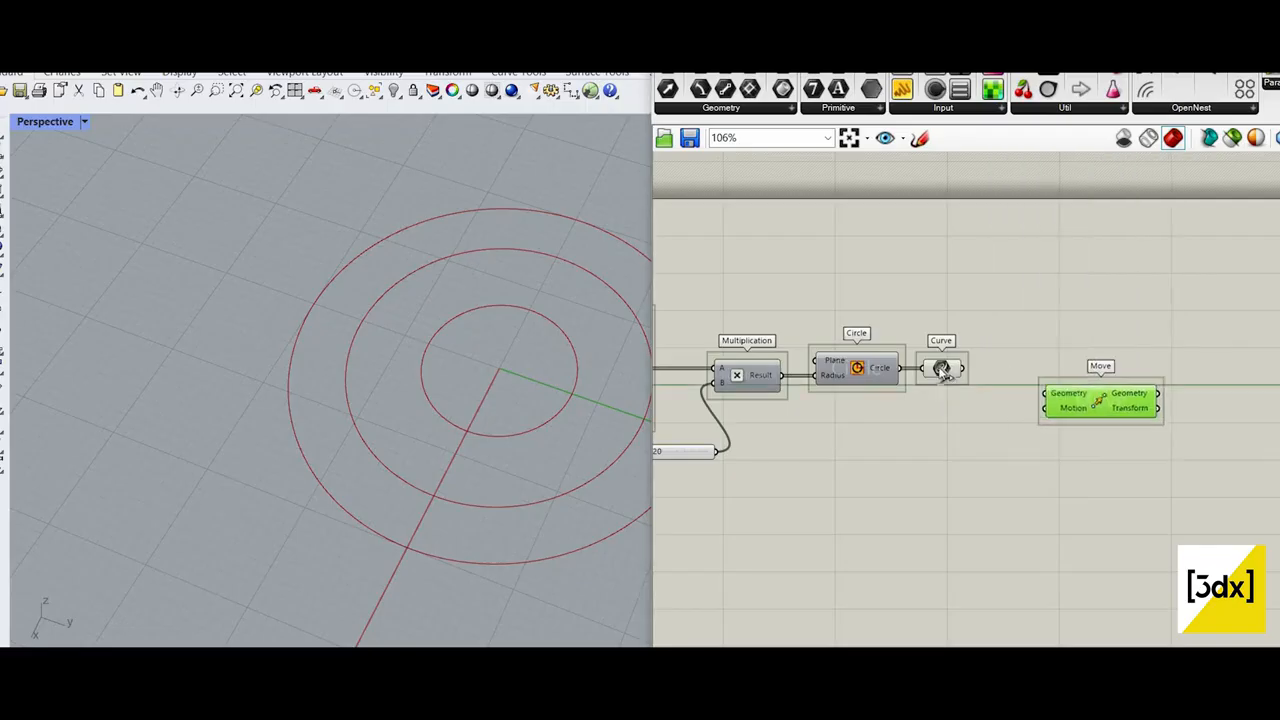
pyautogui.scroll(3, 1004, 380)
pyautogui.moveTo(1027, 390); pyautogui.dragTo(1170, 374)
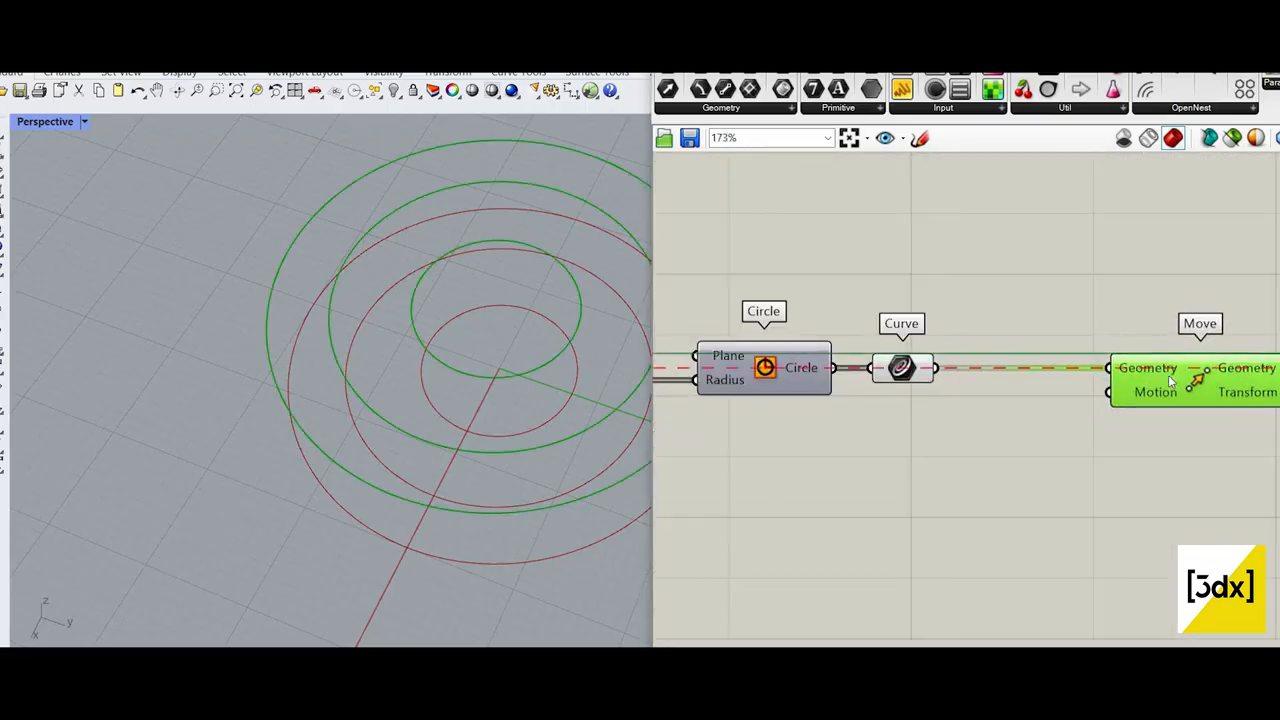
# Step: Add a Unit Z vector below the Curve parameter and connect it to Move's Motion input
pyautogui.scroll(-5, 1170, 375)
pyautogui.scroll(3, 1101, 434)
pyautogui.doubleClick(1101, 434)
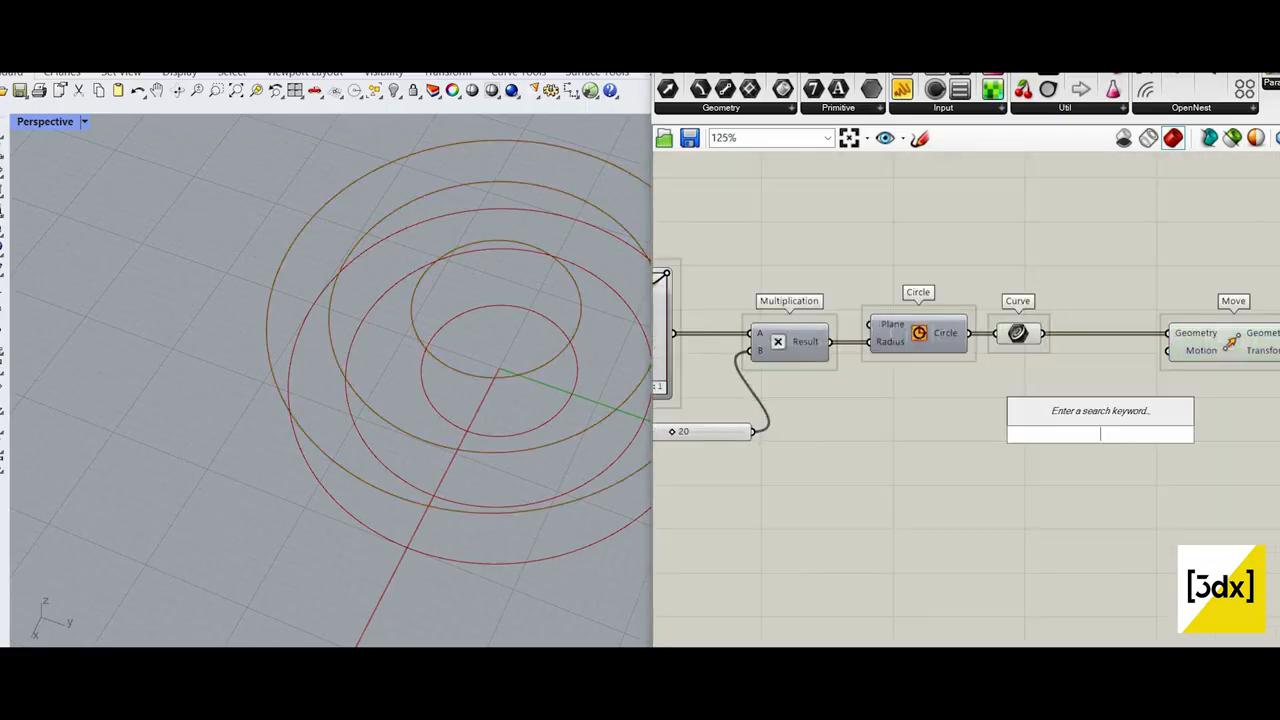
pyautogui.write('unit z')
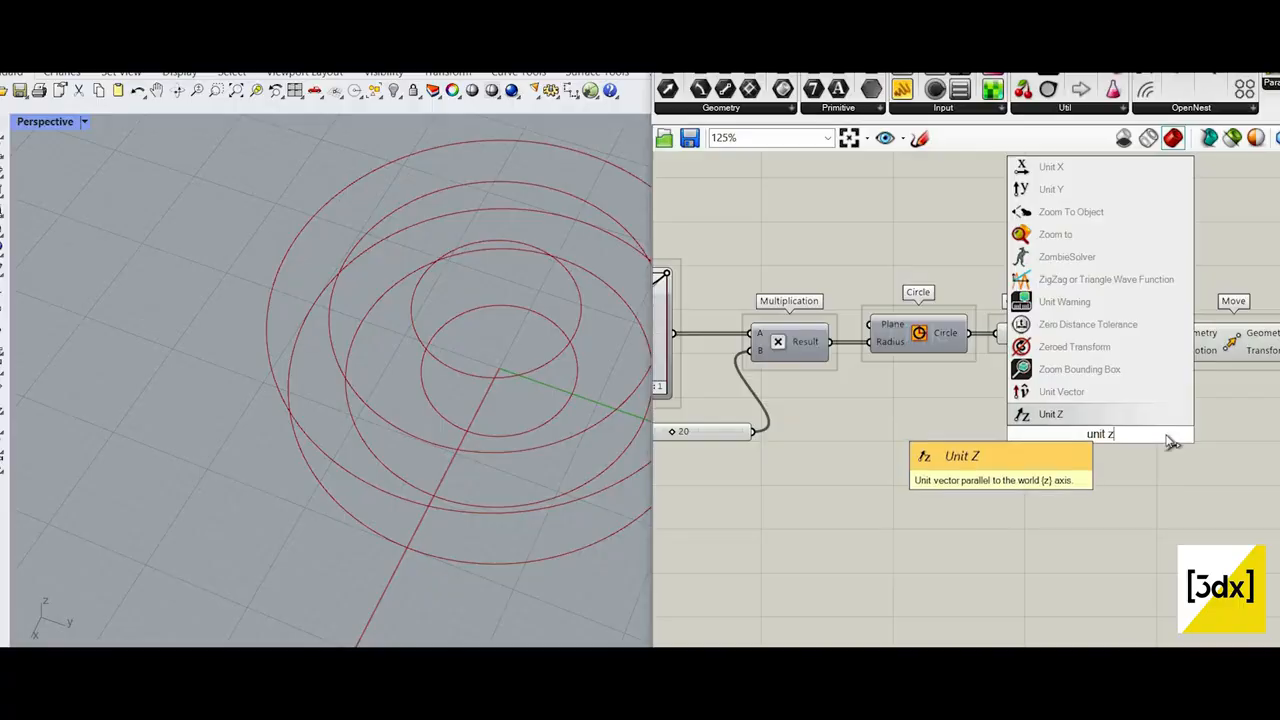
pyautogui.press('Return')
pyautogui.moveTo(1226, 348); pyautogui.dragTo(1227, 347)
pyautogui.scroll(-4, 928, 264)
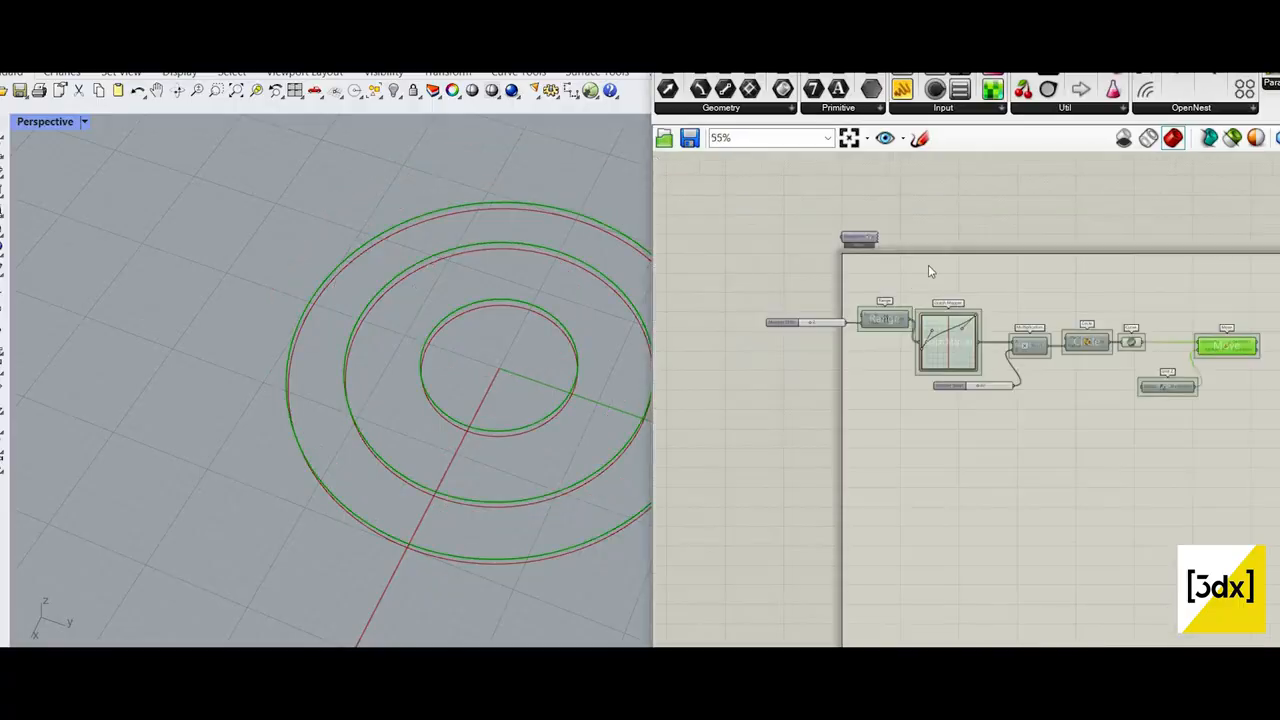
# Step: Move the Graph Mapper up so that its input lines up with the Range output
pyautogui.scroll(4, 1000, 330)
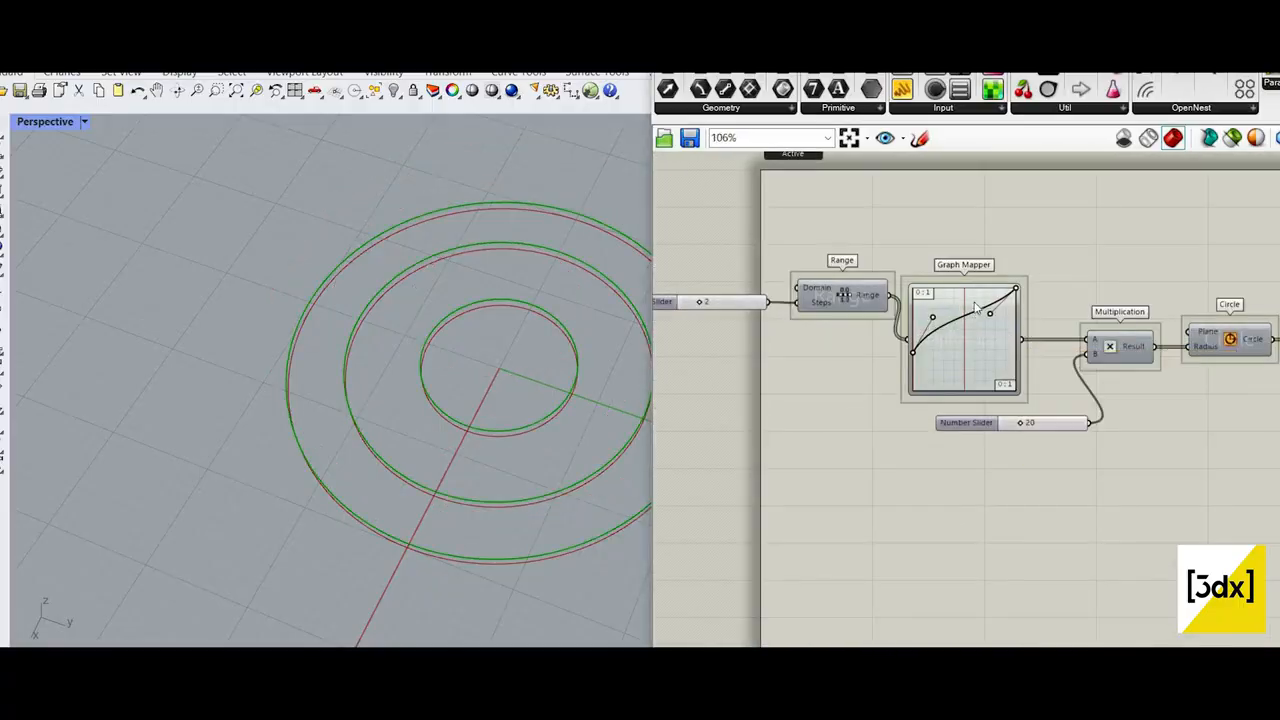
pyautogui.moveTo(975, 308); pyautogui.dragTo(943, 300)
pyautogui.moveTo(973, 381); pyautogui.dragTo(938, 287)
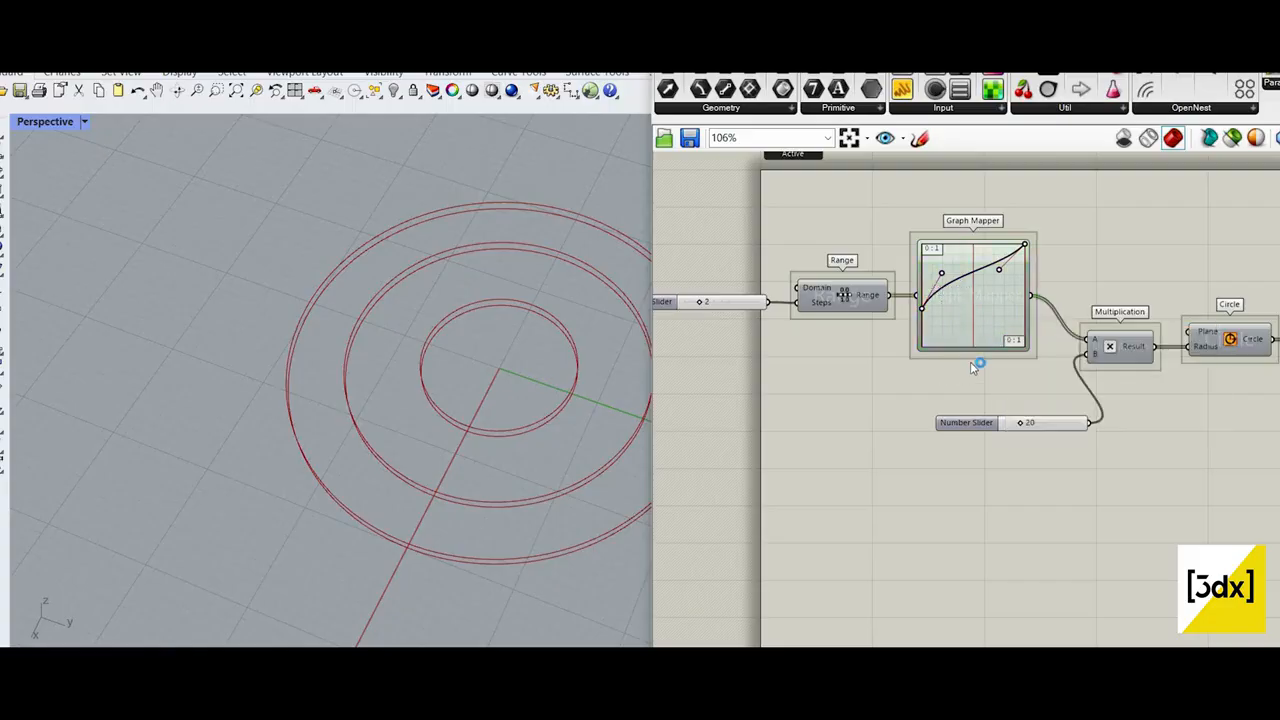
# Step: Duplicate the Range and Graph Mapper and place the copies below the originals, keeping the same Steps slider connected
pyautogui.moveTo(800, 268); pyautogui.dragTo(1059, 502)
pyautogui.hotkey('ctrl', 'c')
pyautogui.hotkey('ctrl', 'v')
pyautogui.scroll(-4, 960, 451)
pyautogui.scroll(6, 1062, 507)
pyautogui.click(1045, 345)
pyautogui.scroll(-4, 1048, 356)
pyautogui.scroll(4, 598, 199)
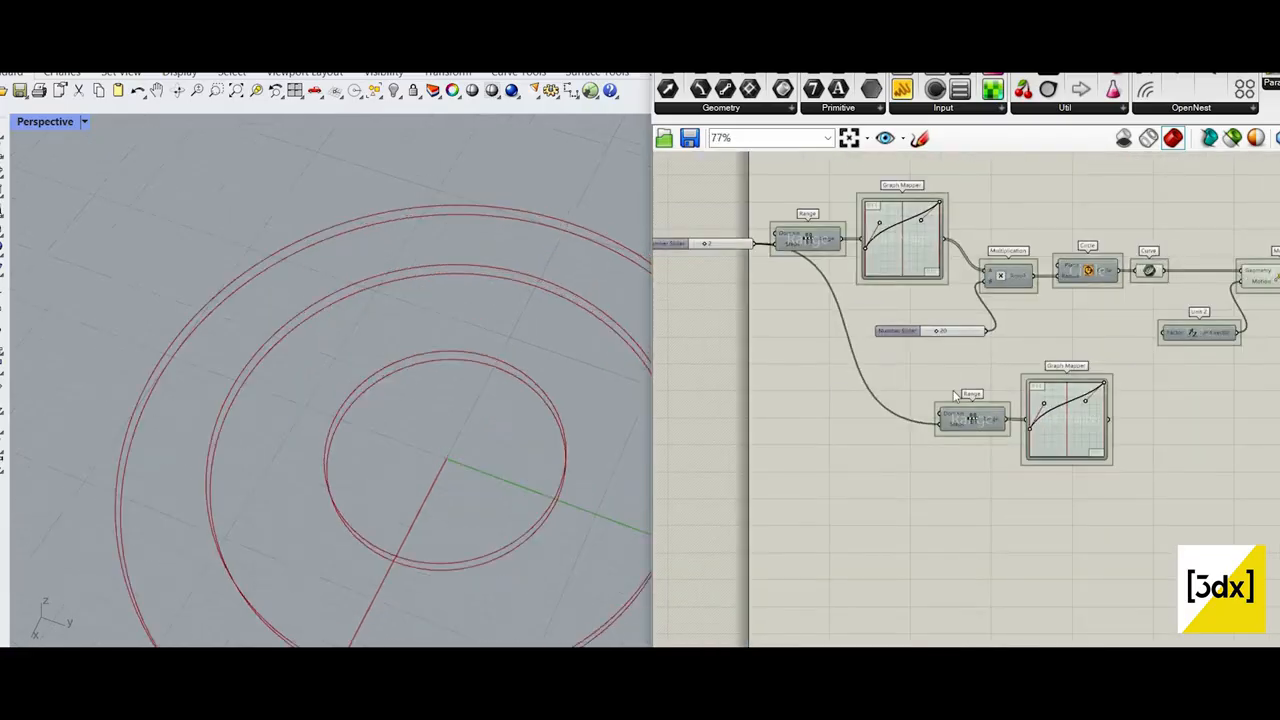
# Step: Add a Multiplication component after the copied Graph Mapper, connect the mapper to its A input and space the two apart
pyautogui.moveTo(1105, 446); pyautogui.dragTo(891, 426, button='right')
pyautogui.scroll(3, 925, 410)
pyautogui.doubleClick(919, 424)
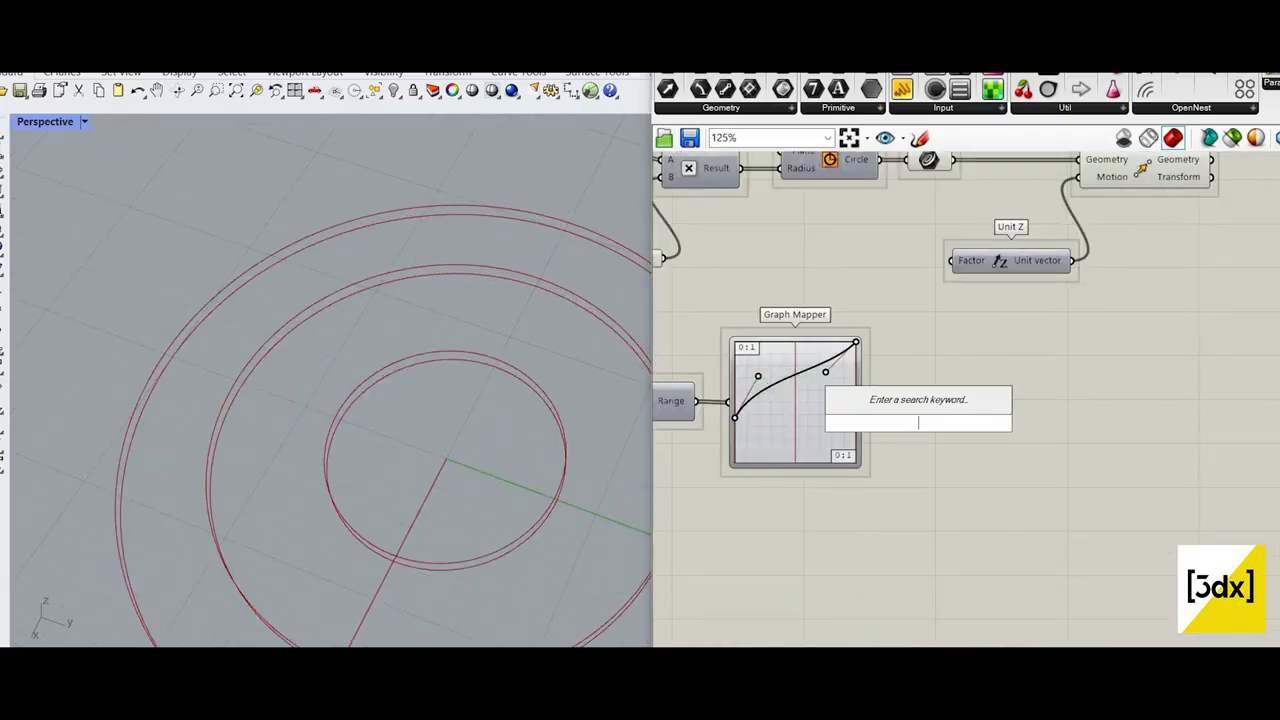
pyautogui.write('mult')
pyautogui.click(901, 313)
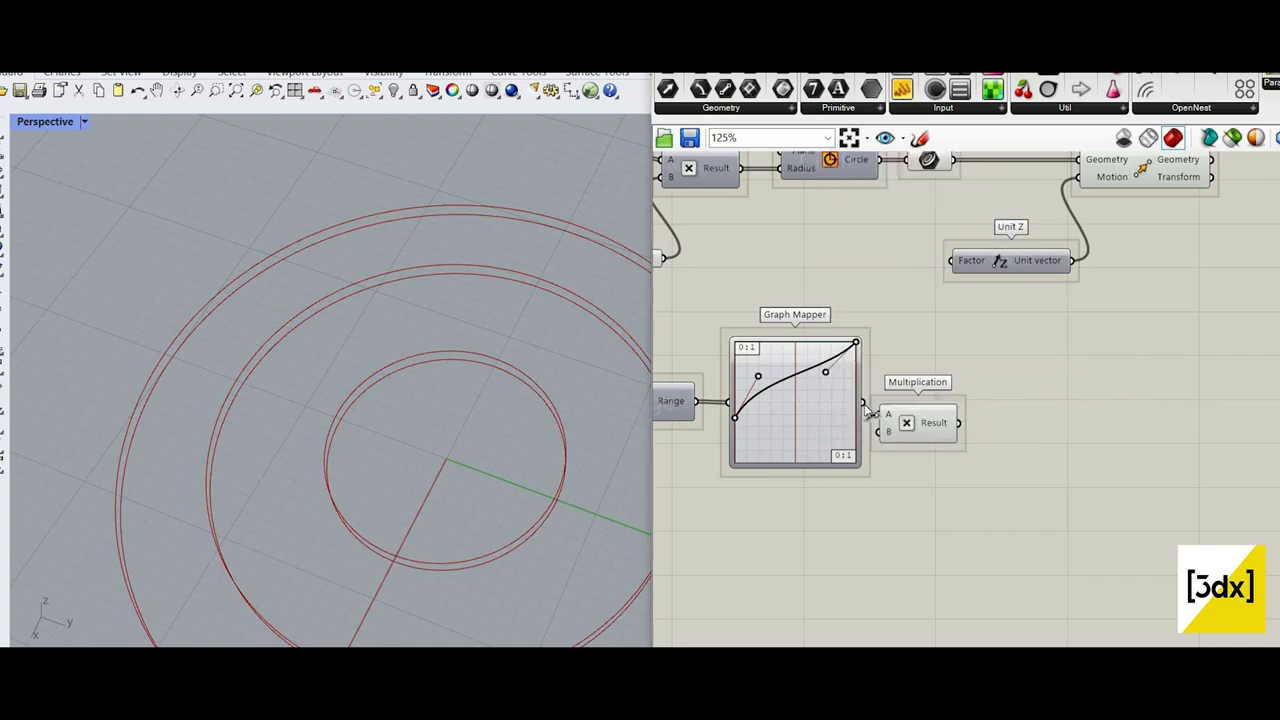
pyautogui.scroll(2, 882, 405)
pyautogui.scroll(-3, 1056, 411)
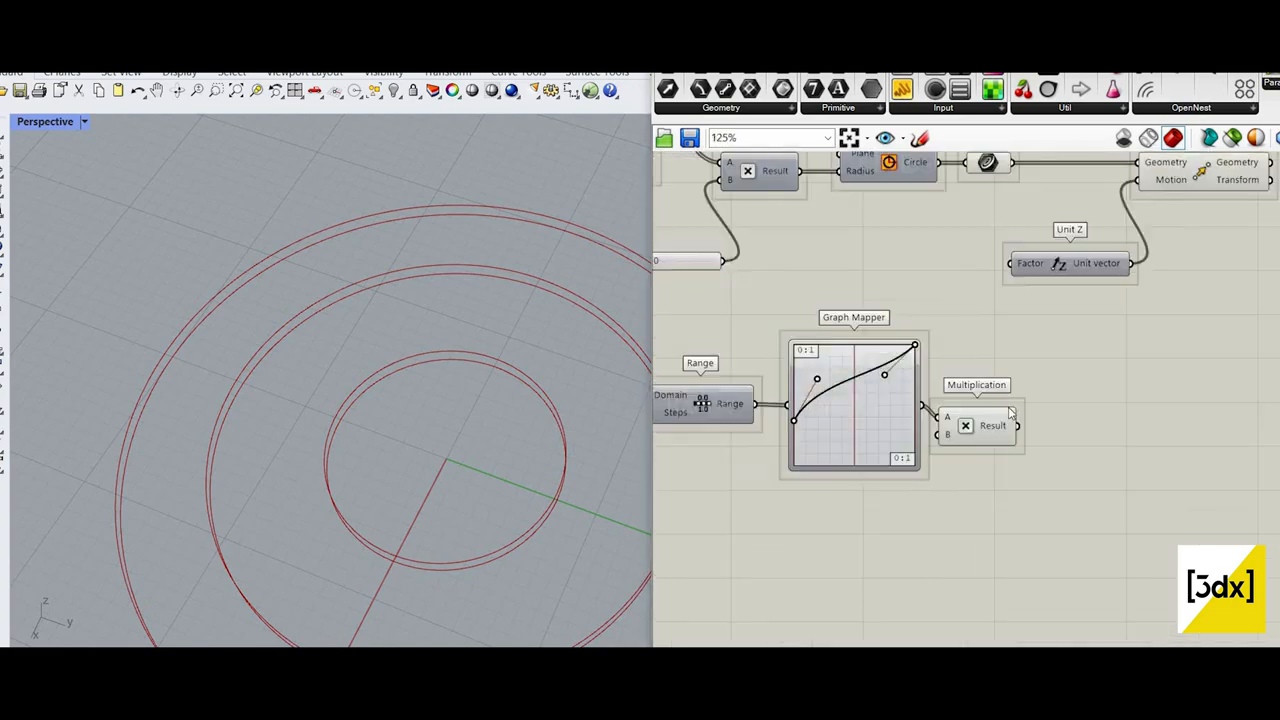
pyautogui.moveTo(994, 424); pyautogui.dragTo(1036, 405)
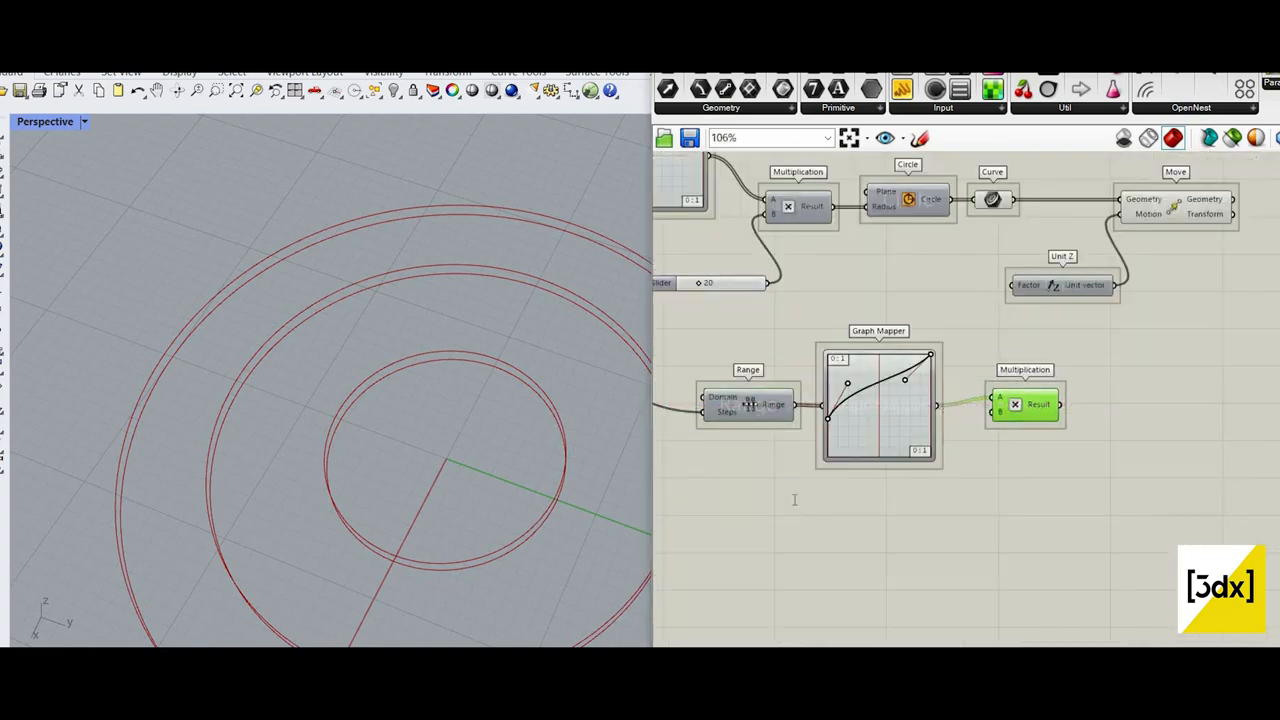
# Step: Add a number slider from the value 20 below the copied Graph Mapper, connect it to Multiplication's B and set it to 5
pyautogui.doubleClick(794, 499)
pyautogui.write('20')
pyautogui.press('Return')
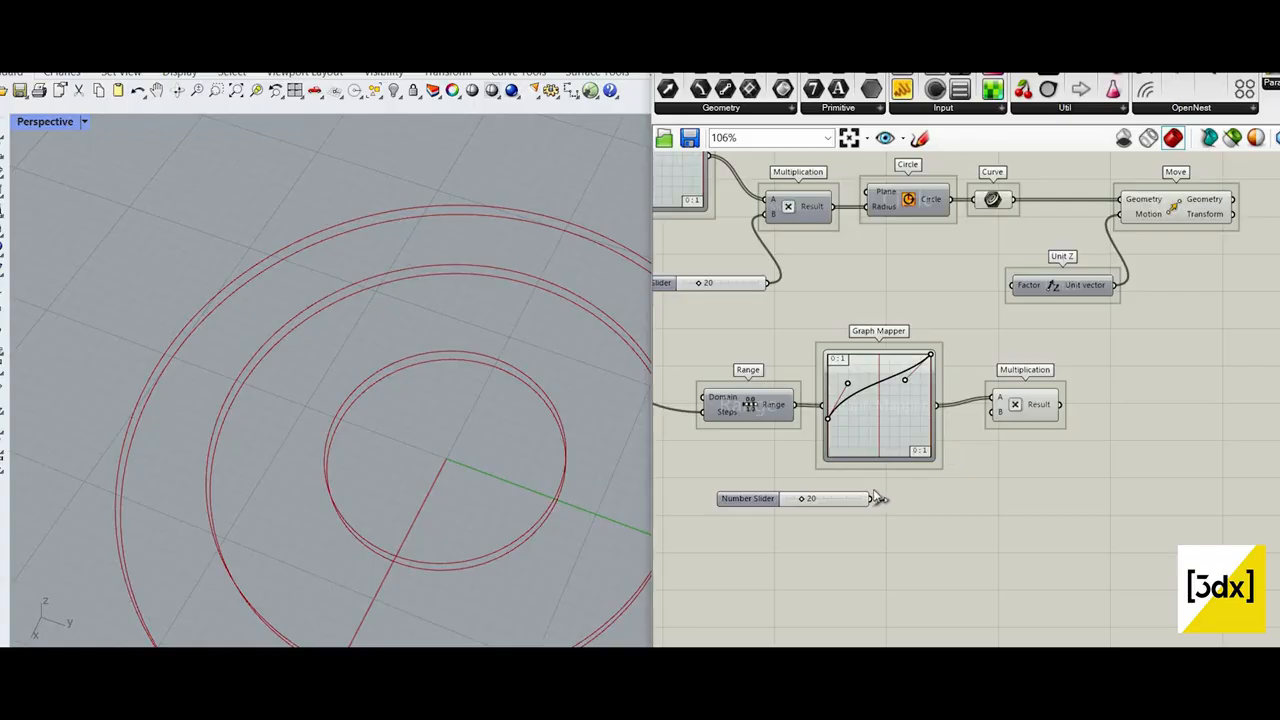
pyautogui.scroll(3, 785, 501)
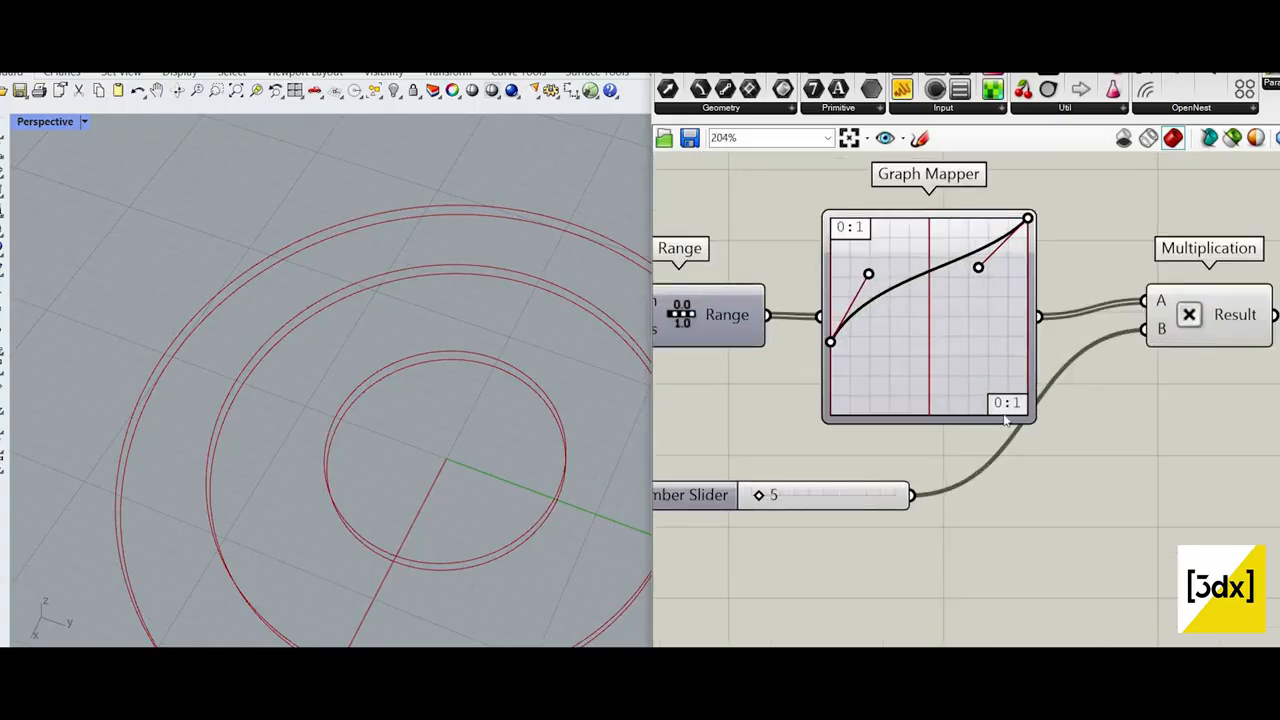
# Step: Feed the lower Multiplication's Result into Unit Z's Factor and set the lower slider to 9
pyautogui.moveTo(1055, 401); pyautogui.dragTo(834, 478, button='right')
pyautogui.moveTo(1012, 242); pyautogui.dragTo(962, 163)
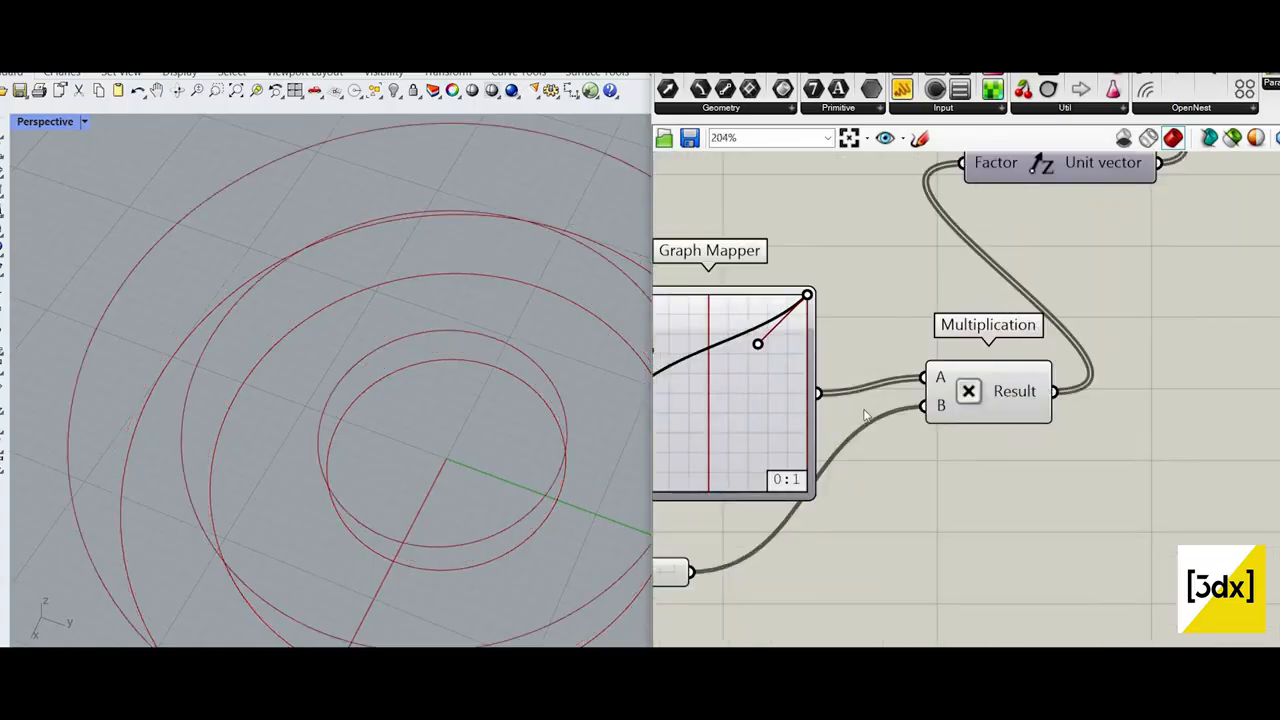
pyautogui.scroll(-6, 386, 385)
pyautogui.scroll(2, 370, 480)
pyautogui.scroll(-6, 1020, 415)
# Step: Turn off the preview of all components upstream of Move and view the moved circles from a low angle
pyautogui.moveTo(1028, 476); pyautogui.dragTo(720, 240)
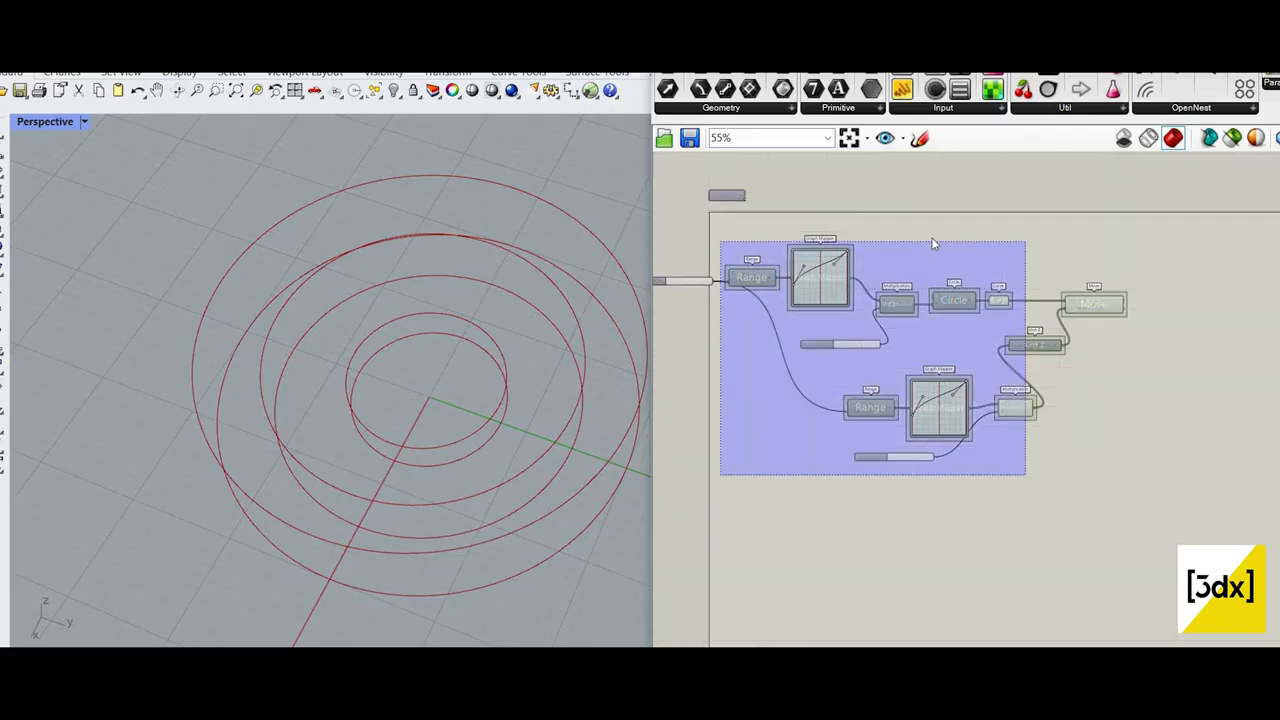
pyautogui.middleClick(893, 224)
pyautogui.click(932, 240)
pyautogui.scroll(-7, 469, 423)
pyautogui.scroll(6, 469, 423)
pyautogui.moveTo(469, 423); pyautogui.dragTo(482, 318, button='right')
# Step: Reshape the lower Graph Mapper's Bezier curve by lowering its start point near zero, steepening the start handle and lowering the end handle
pyautogui.scroll(5, 971, 412)
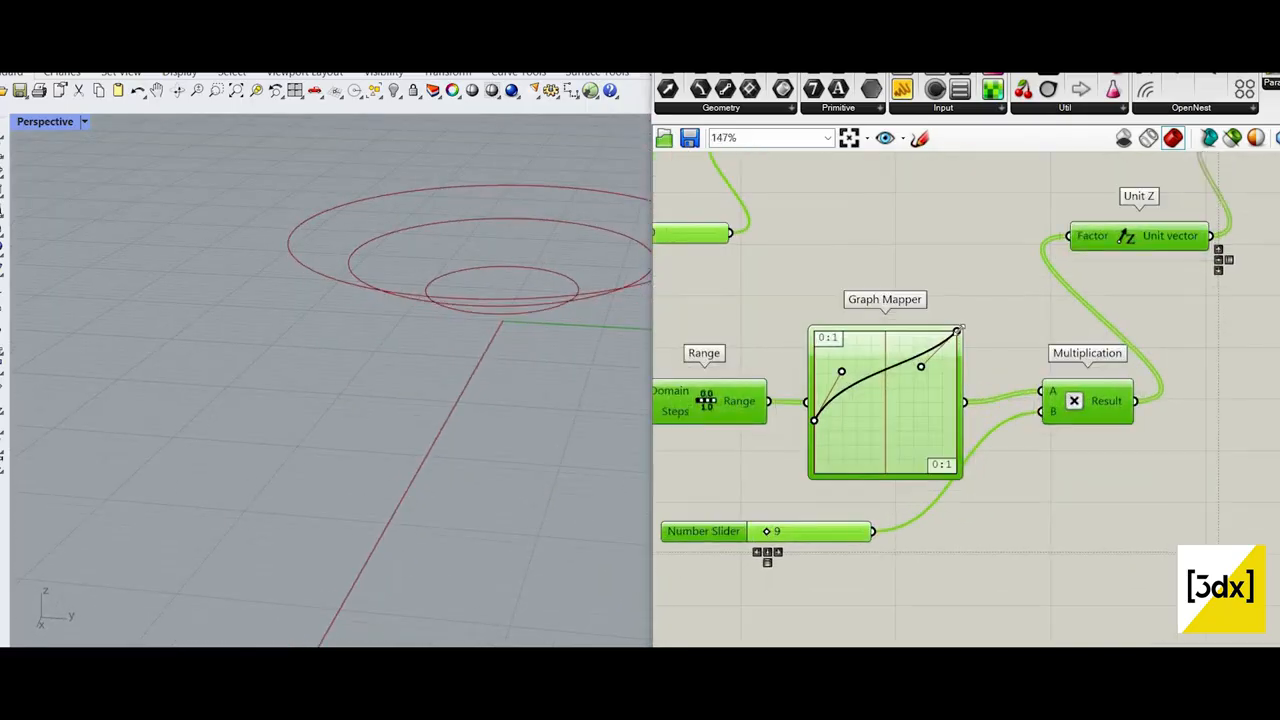
pyautogui.moveTo(957, 331); pyautogui.dragTo(957, 440)
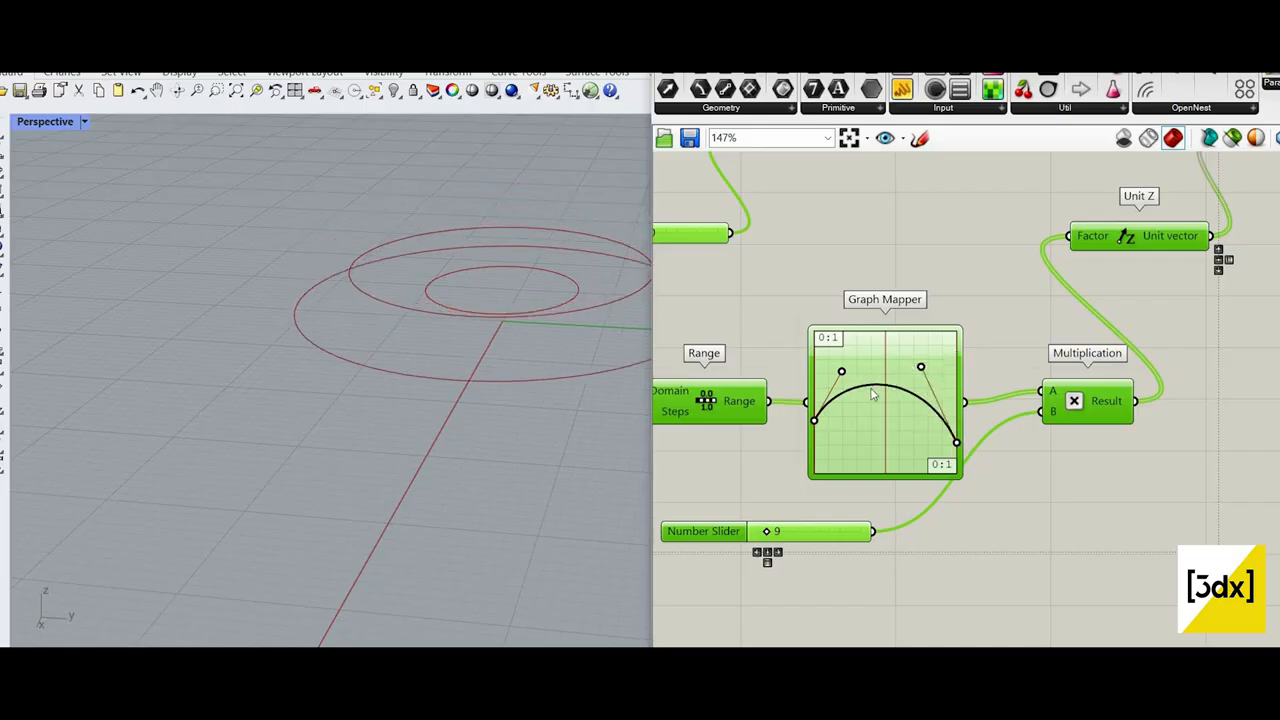
pyautogui.moveTo(871, 389); pyautogui.dragTo(826, 370)
pyautogui.moveTo(816, 418); pyautogui.dragTo(808, 489)
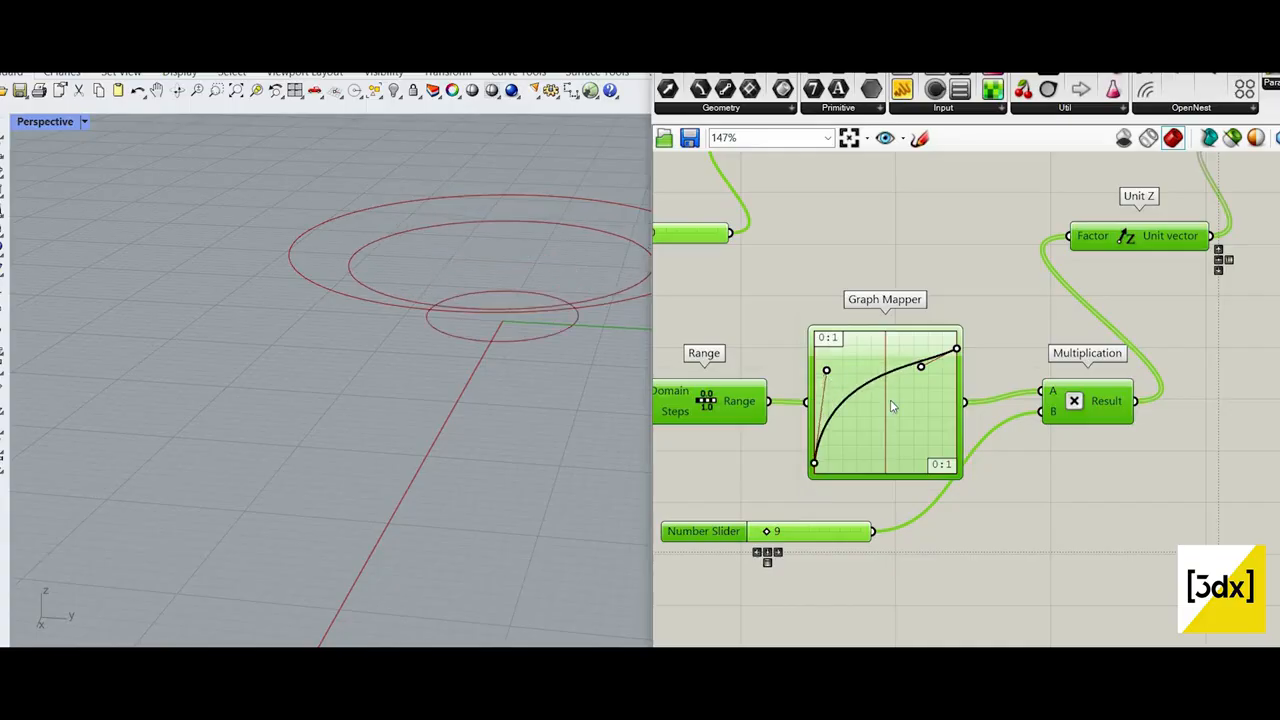
pyautogui.moveTo(920, 366); pyautogui.dragTo(906, 450)
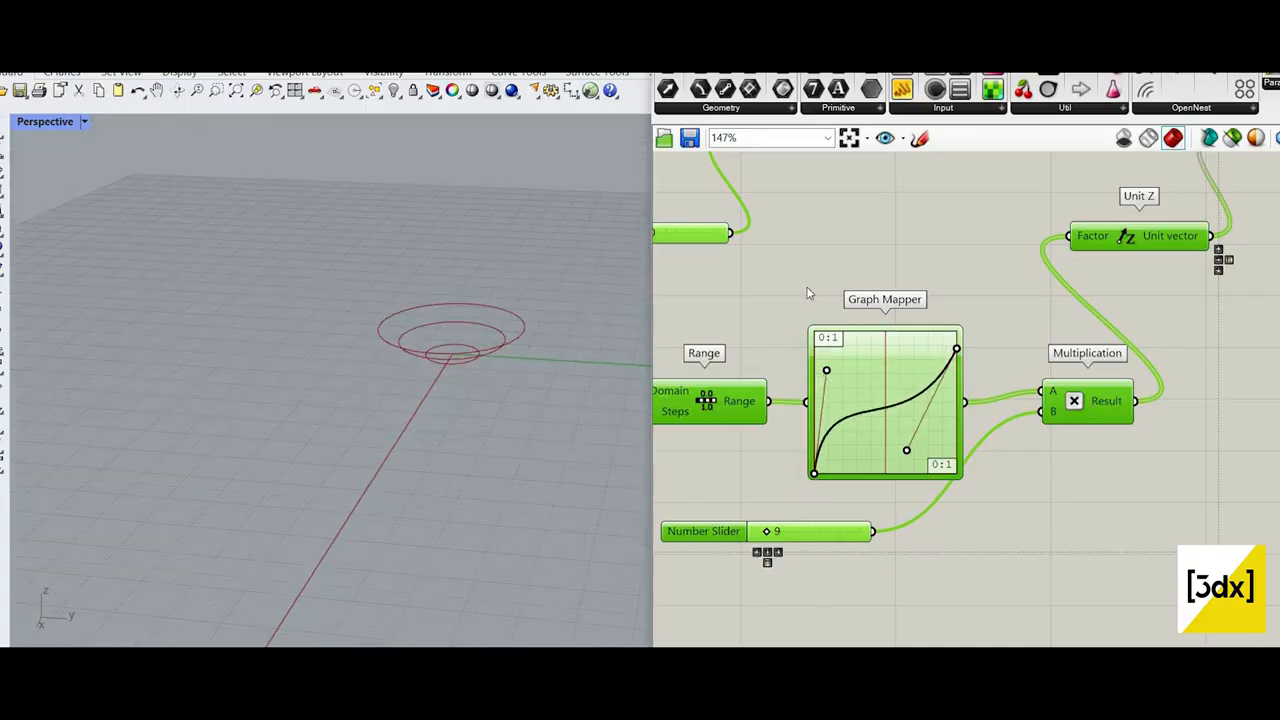
pyautogui.scroll(-2, 975, 192)
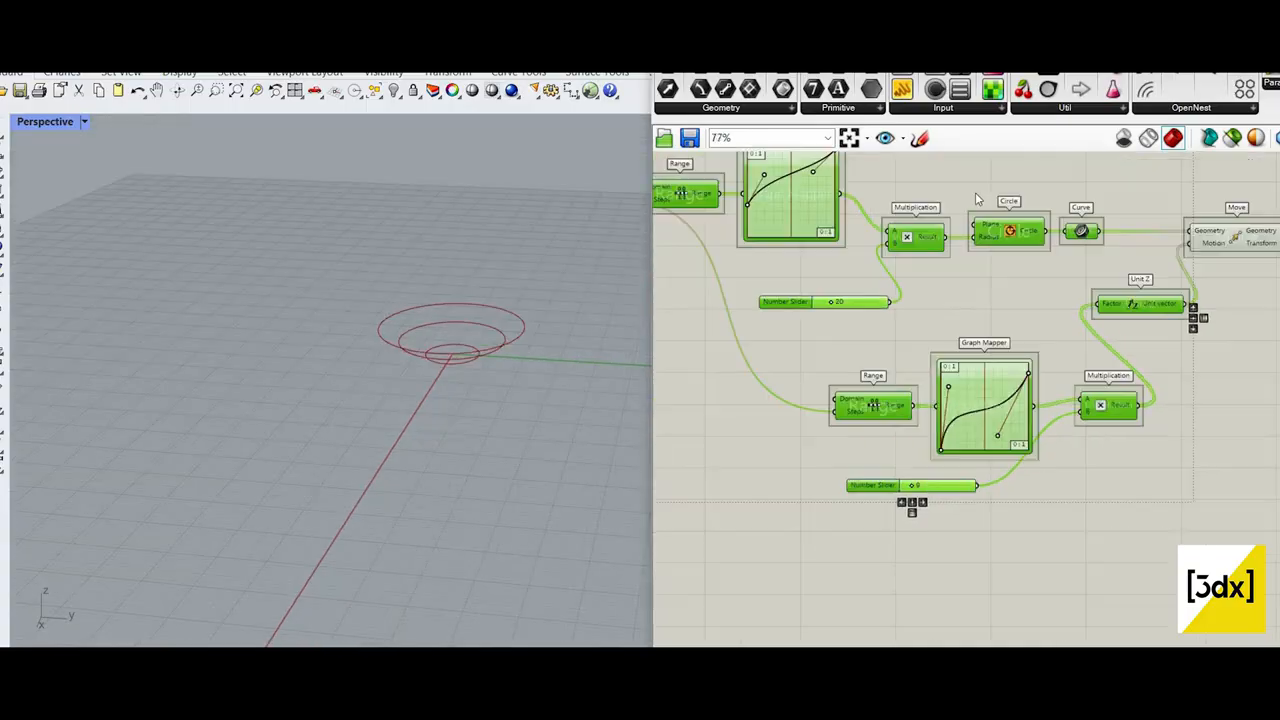
# Step: Reshape the upper Graph Mapper's Bezier curve into a shallow arch by lowering its end point and end handle and adjusting the start handle
pyautogui.scroll(1, 942, 257)
pyautogui.scroll(1, 951, 266)
pyautogui.moveTo(951, 266); pyautogui.dragTo(954, 307, button='right')
pyautogui.moveTo(951, 266); pyautogui.dragTo(949, 292)
pyautogui.moveTo(992, 224); pyautogui.dragTo(992, 323)
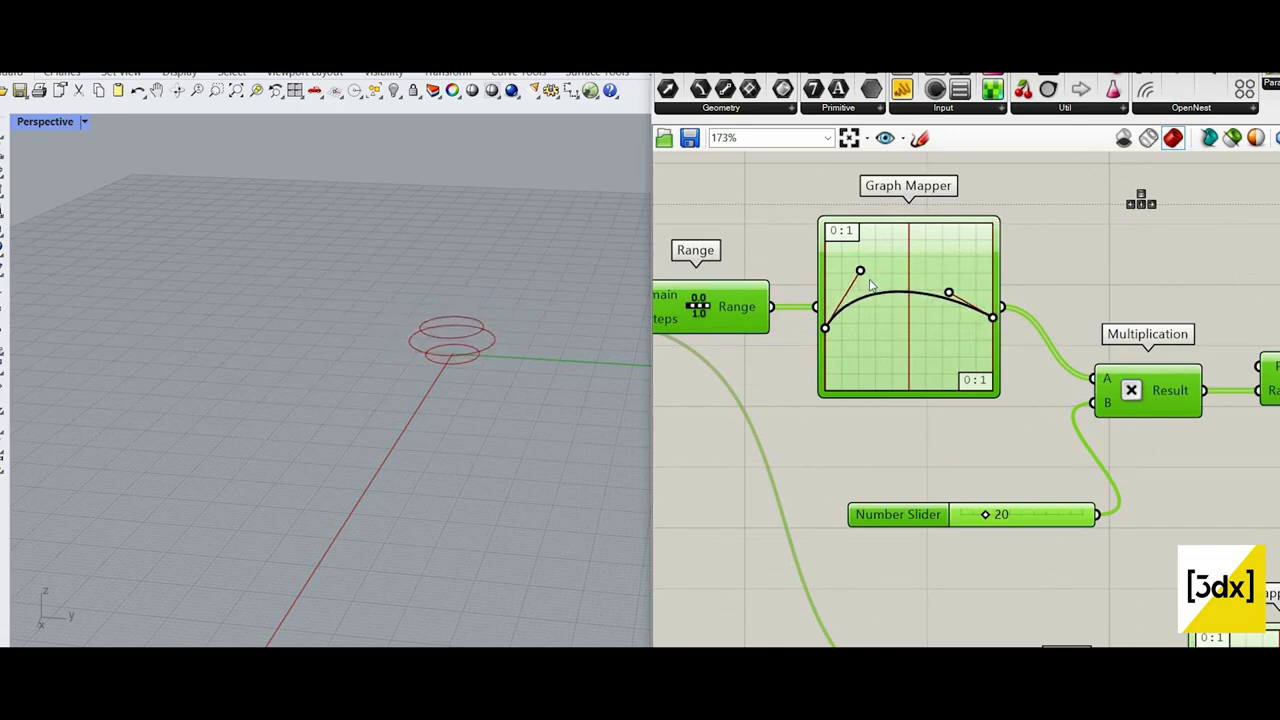
pyautogui.moveTo(871, 286); pyautogui.dragTo(866, 268)
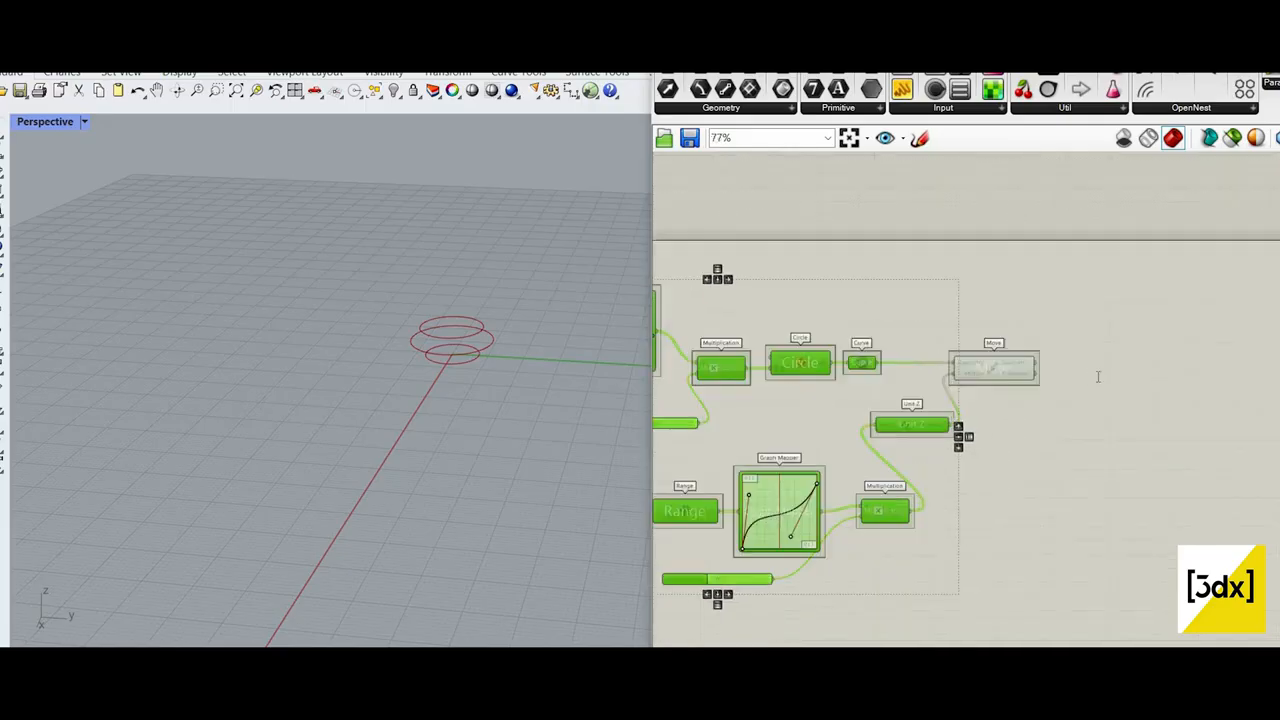
# Step: Add a Loft component after Move and feed the moved Geometry into its Curves input
pyautogui.scroll(3, 1097, 376)
pyautogui.doubleClick(1097, 376)
pyautogui.write('loft')
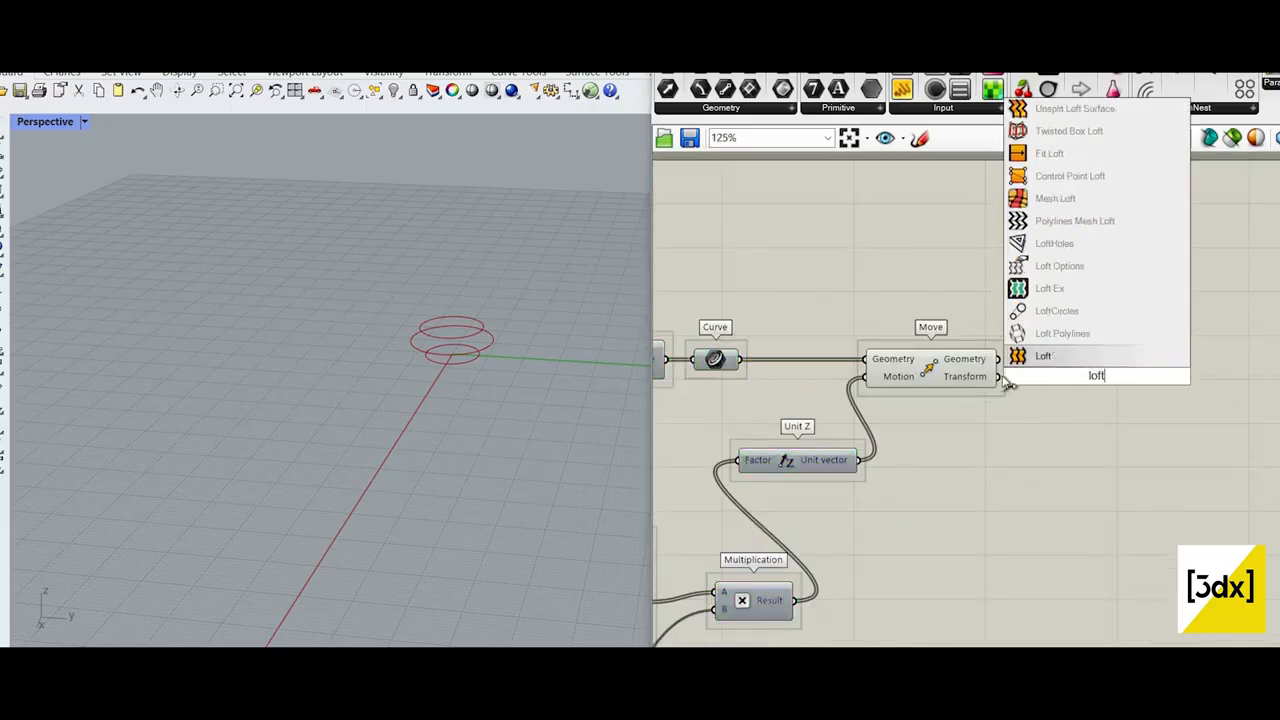
pyautogui.press('Return')
pyautogui.scroll(3, 1120, 368)
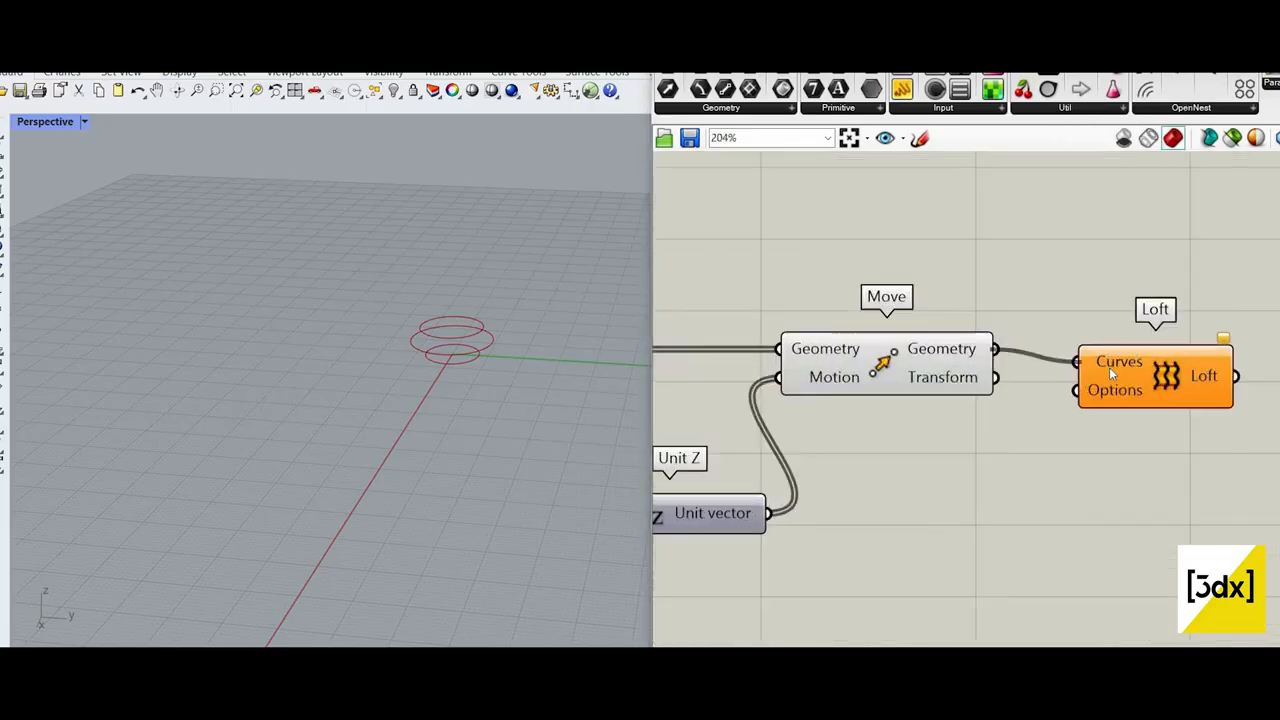
pyautogui.click(1109, 367)
# Step: Turn off the preview of Move and the components feeding it so only the lofted surface is shown
pyautogui.scroll(-5, 1019, 532)
pyautogui.moveTo(1020, 376); pyautogui.dragTo(903, 514)
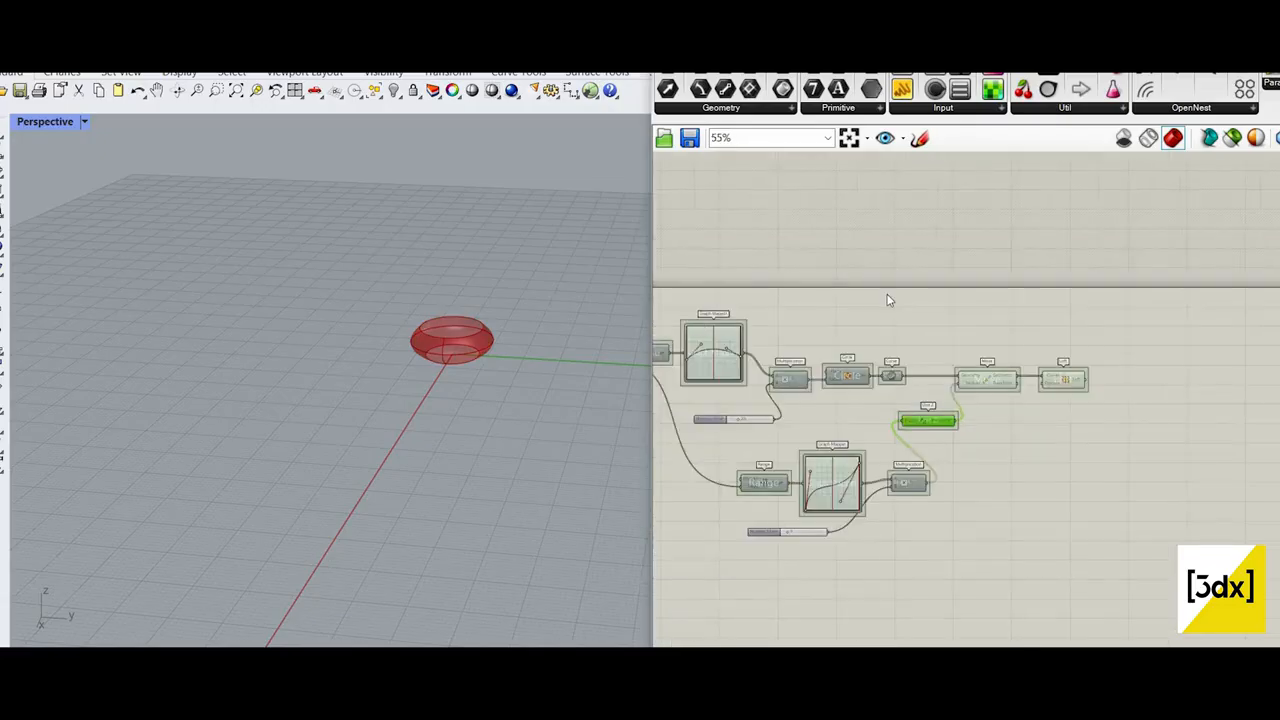
pyautogui.moveTo(674, 546); pyautogui.dragTo(1028, 308)
pyautogui.rightClick(887, 294)
pyautogui.click(918, 321)
pyautogui.scroll(8, 437, 387)
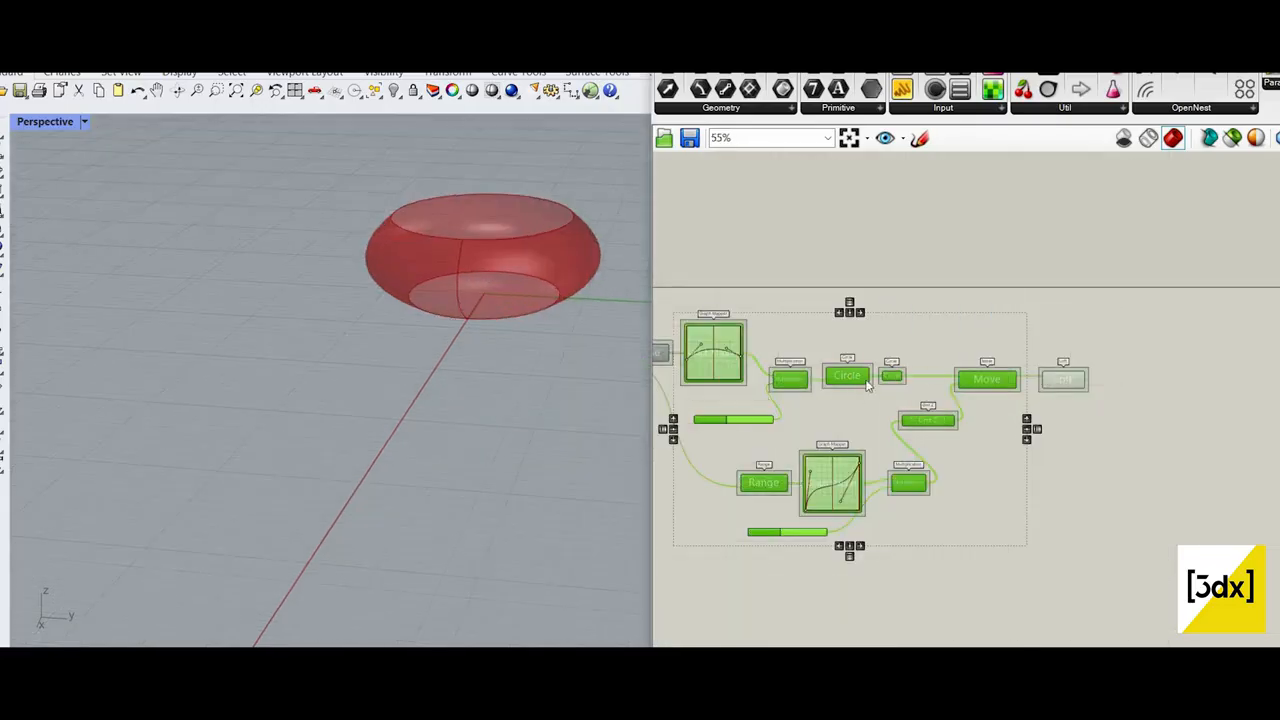
# Step: Set the lower slider that multiplies the heights to 25 and bring the whole lofted surface into view
pyautogui.scroll(-4, 945, 362)
pyautogui.click(902, 392)
pyautogui.scroll(12, 850, 390)
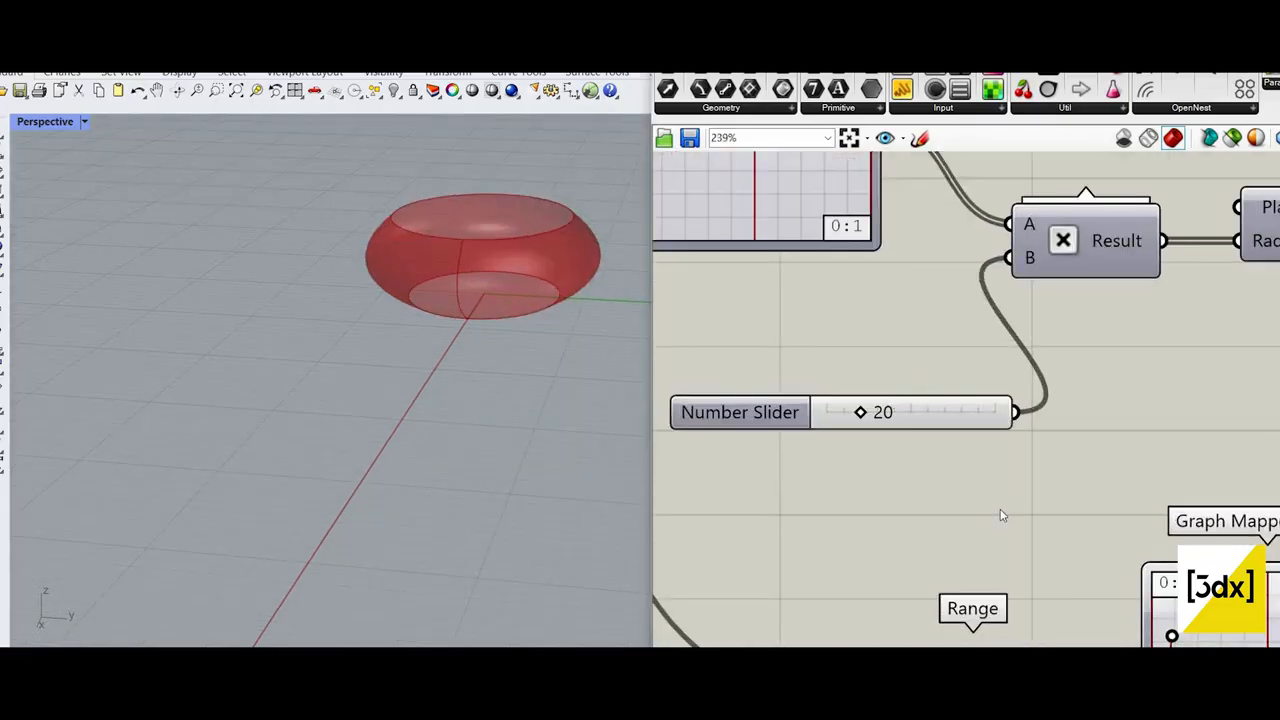
pyautogui.scroll(-6, 1002, 515)
pyautogui.scroll(6, 1002, 515)
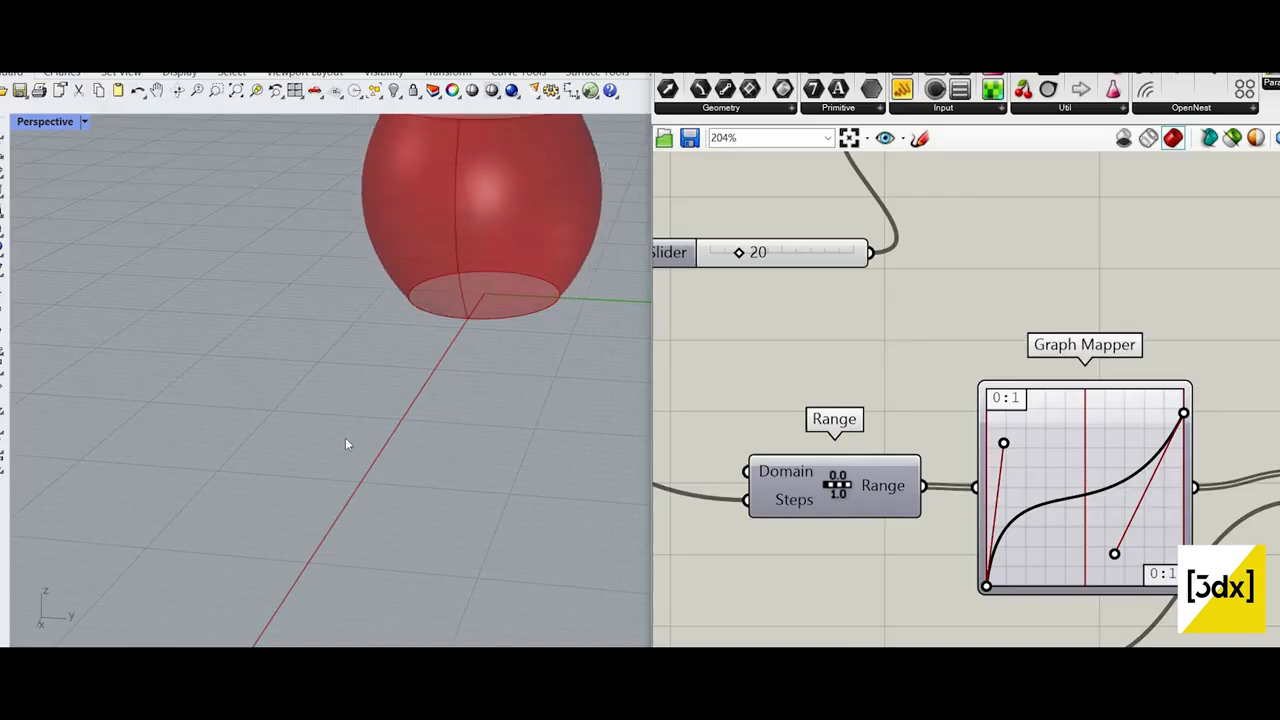
pyautogui.scroll(-6, 431, 354)
pyautogui.keyDown('shift'); pyautogui.moveTo(485, 245); pyautogui.dragTo(434, 331, button='right'); pyautogui.keyUp('shift')
pyautogui.scroll(6, 434, 331)
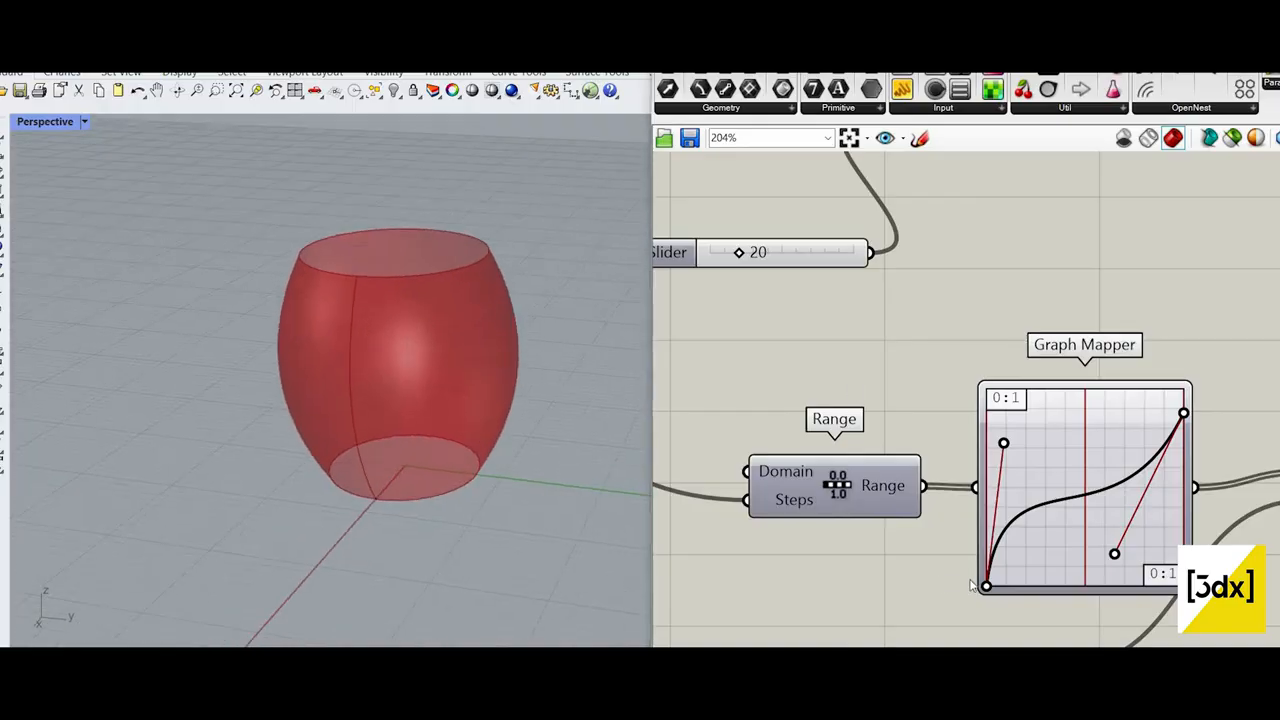
# Step: Lower the end handle of the lower Graph Mapper's Bezier curve almost to the graph's bottom edge
pyautogui.scroll(-6, 831, 482)
pyautogui.scroll(8, 905, 572)
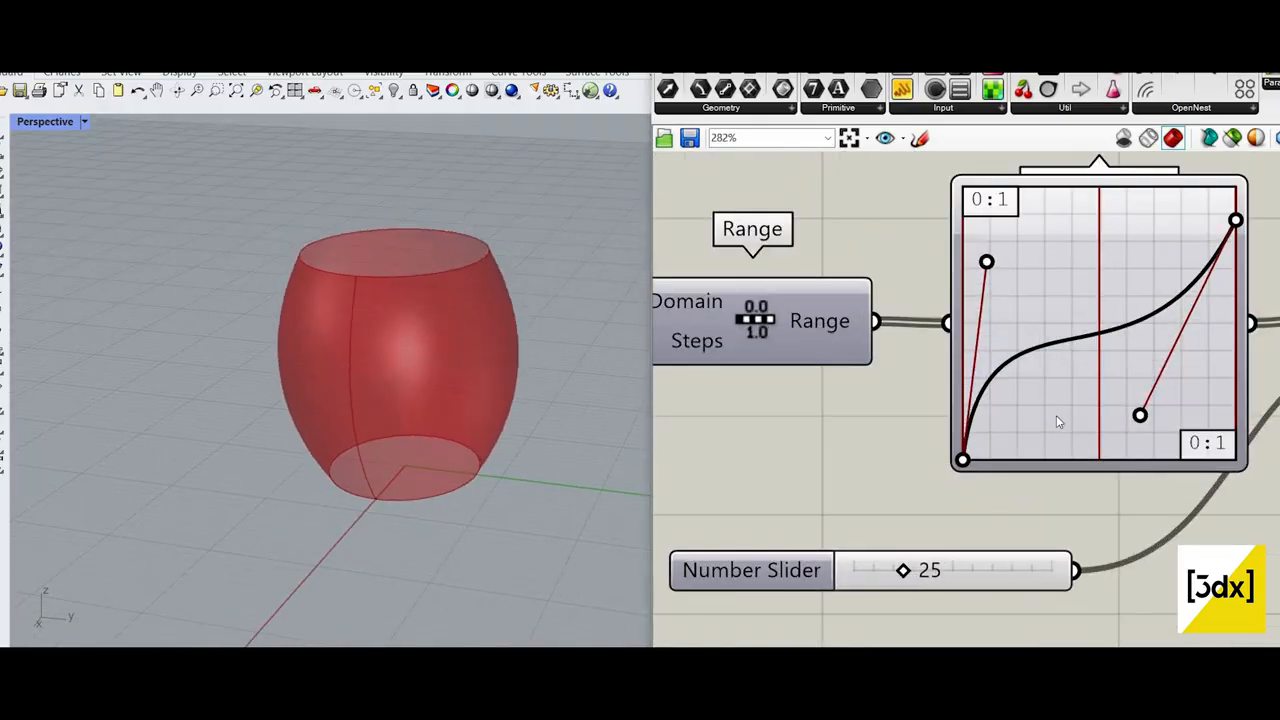
pyautogui.scroll(-6, 1054, 420)
pyautogui.scroll(5, 1049, 460)
pyautogui.moveTo(1075, 541)
pyautogui.mouseDown()
pyautogui.moveTo(1093, 532)
pyautogui.moveTo(1089, 543)
pyautogui.mouseUp()
pyautogui.scroll(-5, 1092, 482)
pyautogui.scroll(-2, 900, 286)
# Step: Reshape the upper Graph Mapper's curve into a rounder arch by adjusting the start handle, raising the end handle and lowering the end point
pyautogui.scroll(7, 899, 290)
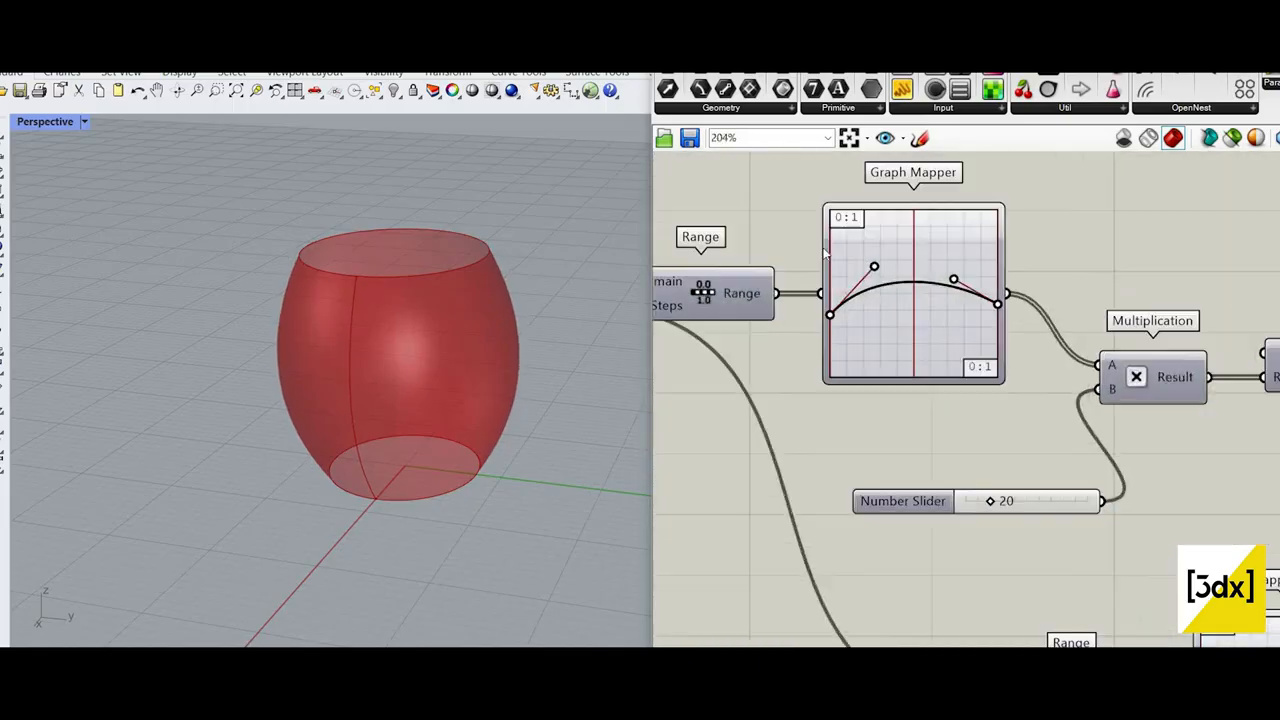
pyautogui.moveTo(864, 261); pyautogui.dragTo(816, 247)
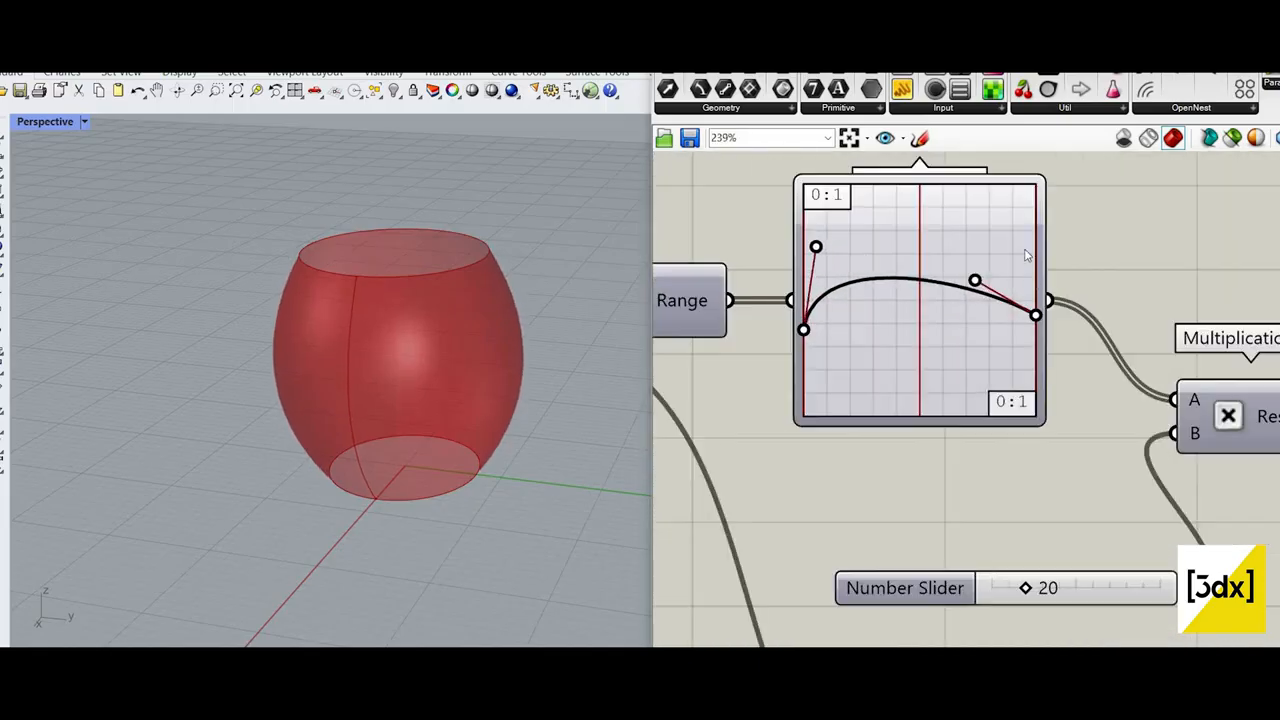
pyautogui.moveTo(975, 280)
pyautogui.mouseDown()
pyautogui.moveTo(990, 259)
pyautogui.moveTo(977, 265)
pyautogui.mouseUp()
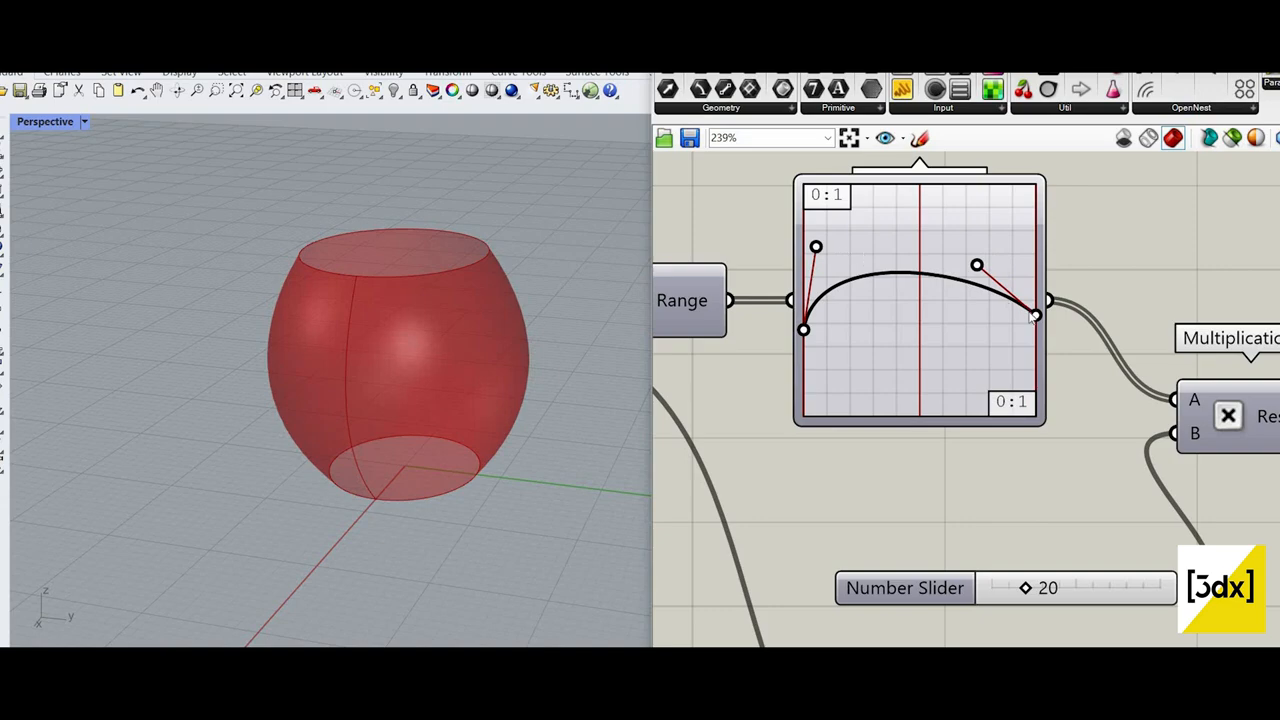
pyautogui.moveTo(816, 247); pyautogui.dragTo(862, 253)
pyautogui.moveTo(1036, 315)
pyautogui.mouseDown()
pyautogui.moveTo(1037, 294)
pyautogui.moveTo(1036, 332)
pyautogui.mouseUp()
pyautogui.scroll(-4, 1091, 624)
# Step: Set the lower slider that multiplies the heights to 32
pyautogui.scroll(2, 1049, 628)
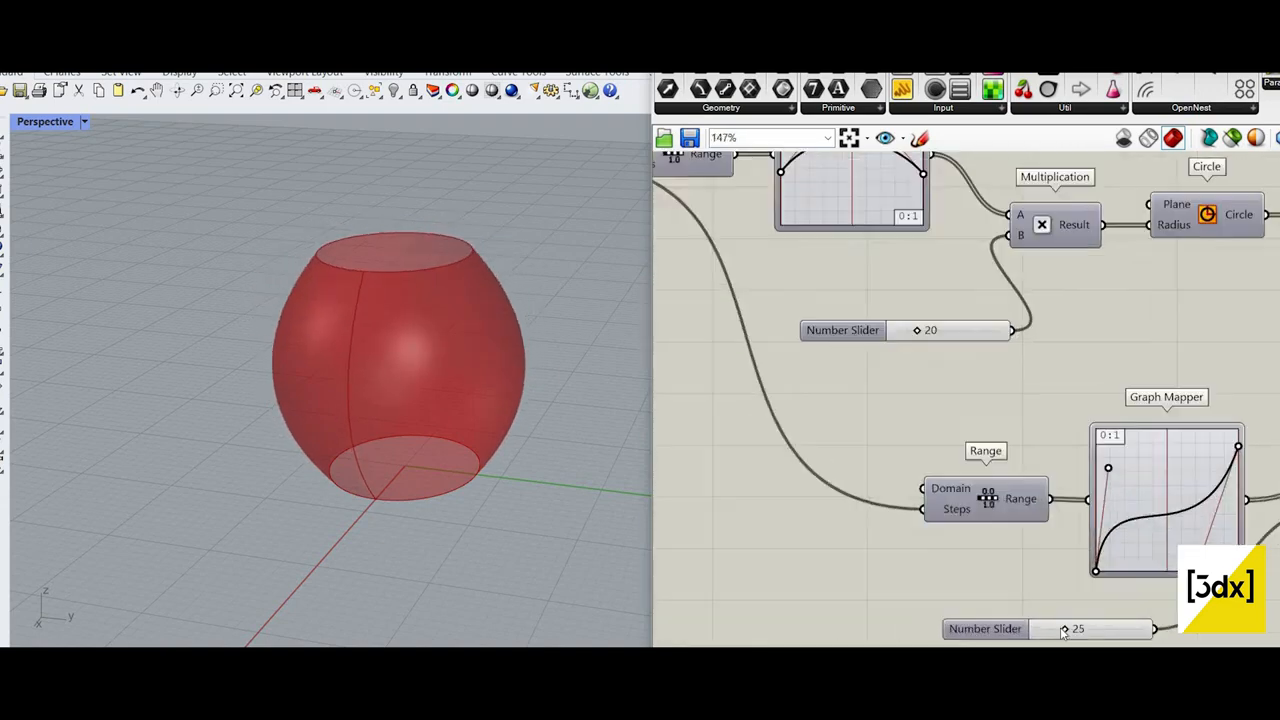
pyautogui.moveTo(1064, 628); pyautogui.dragTo(1070, 622)
pyautogui.scroll(-5, 950, 480)
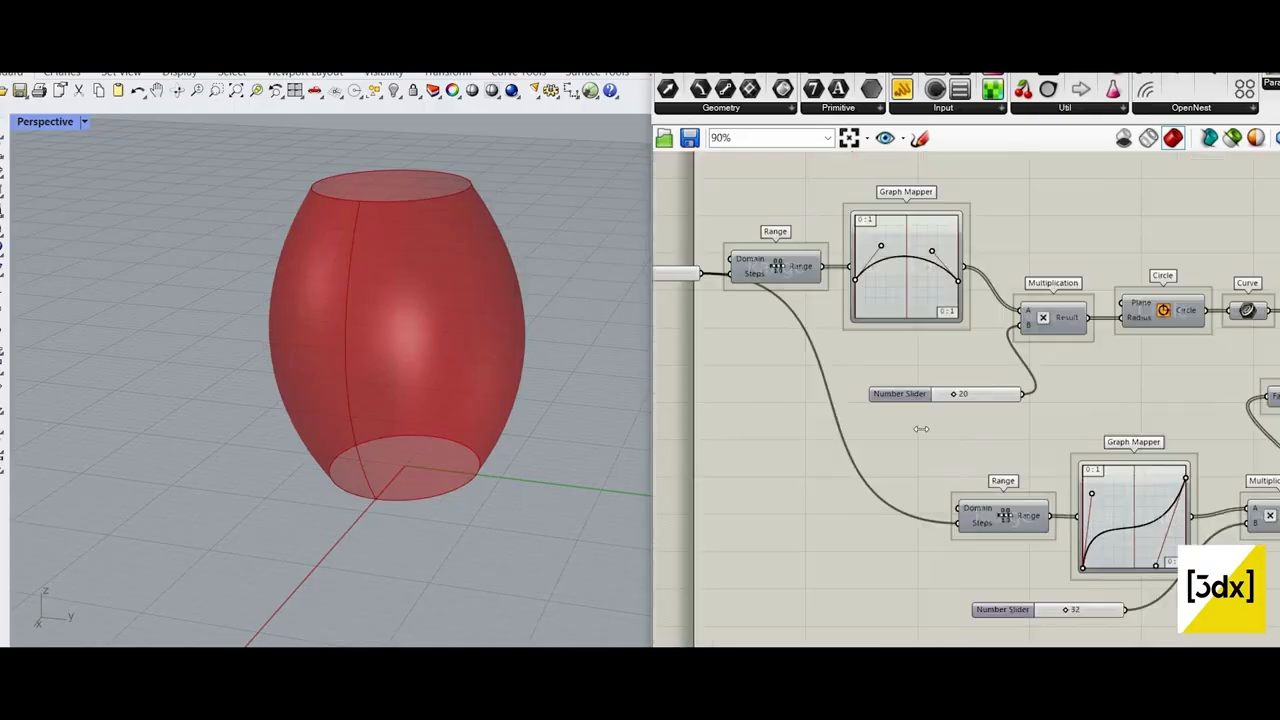
# Step: Lower the start point of the upper Graph Mapper's curve and adjust its start handle to narrow the vase's base
pyautogui.scroll(7, 922, 439)
pyautogui.moveTo(922, 478); pyautogui.dragTo(922, 458)
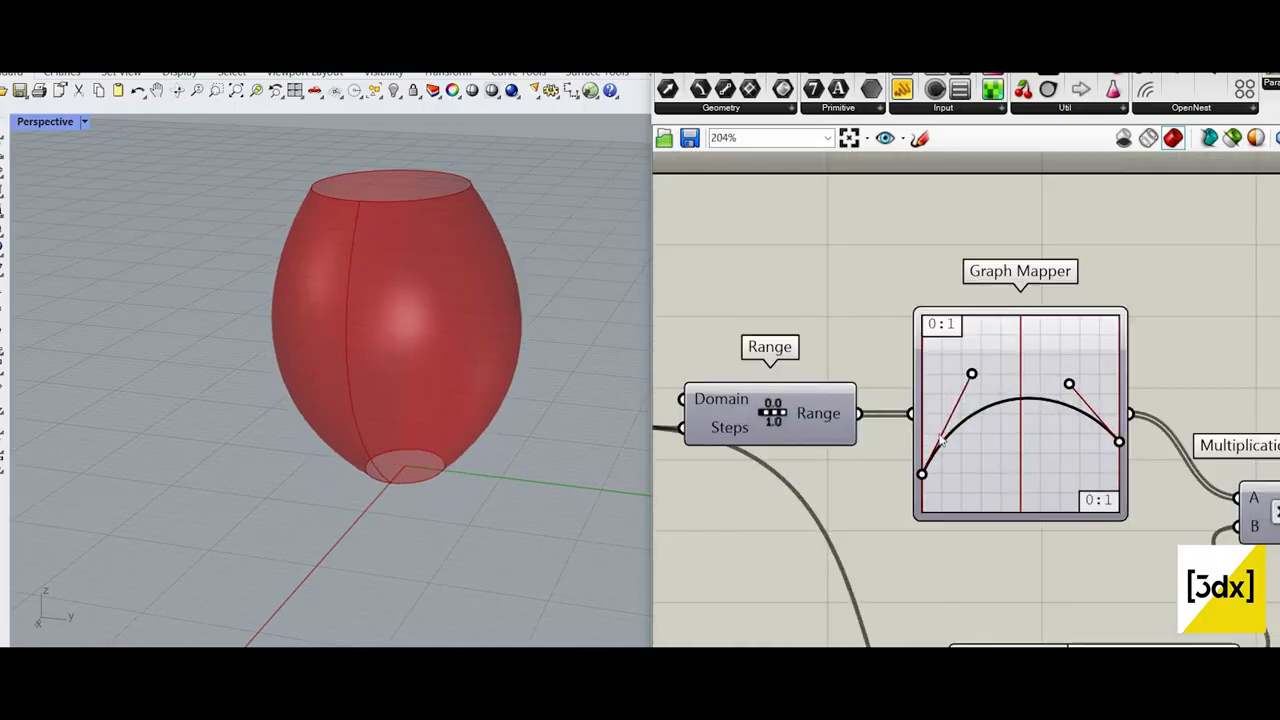
pyautogui.moveTo(998, 408); pyautogui.dragTo(961, 369)
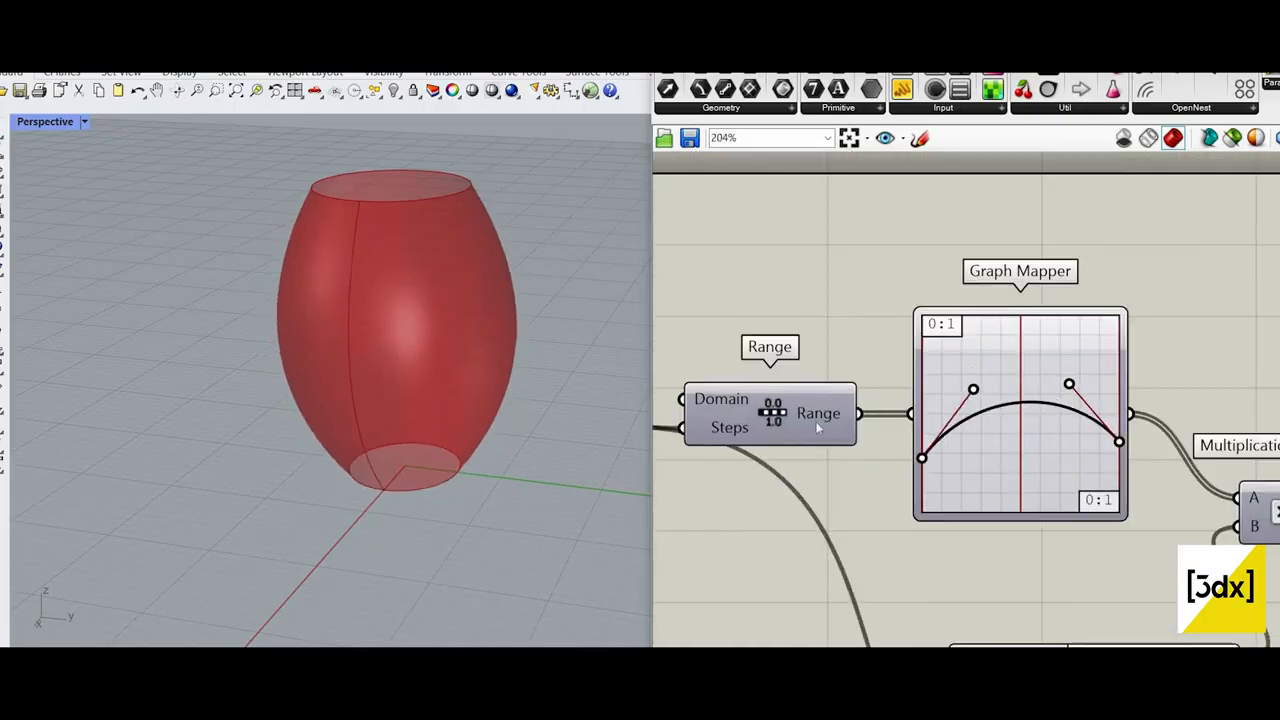
# Step: Set the slider that feeds the Steps input of both Range components to 3
pyautogui.scroll(-4, 817, 426)
pyautogui.scroll(3, 916, 426)
pyautogui.scroll(3, 918, 428)
pyautogui.moveTo(927, 429); pyautogui.dragTo(932, 432)
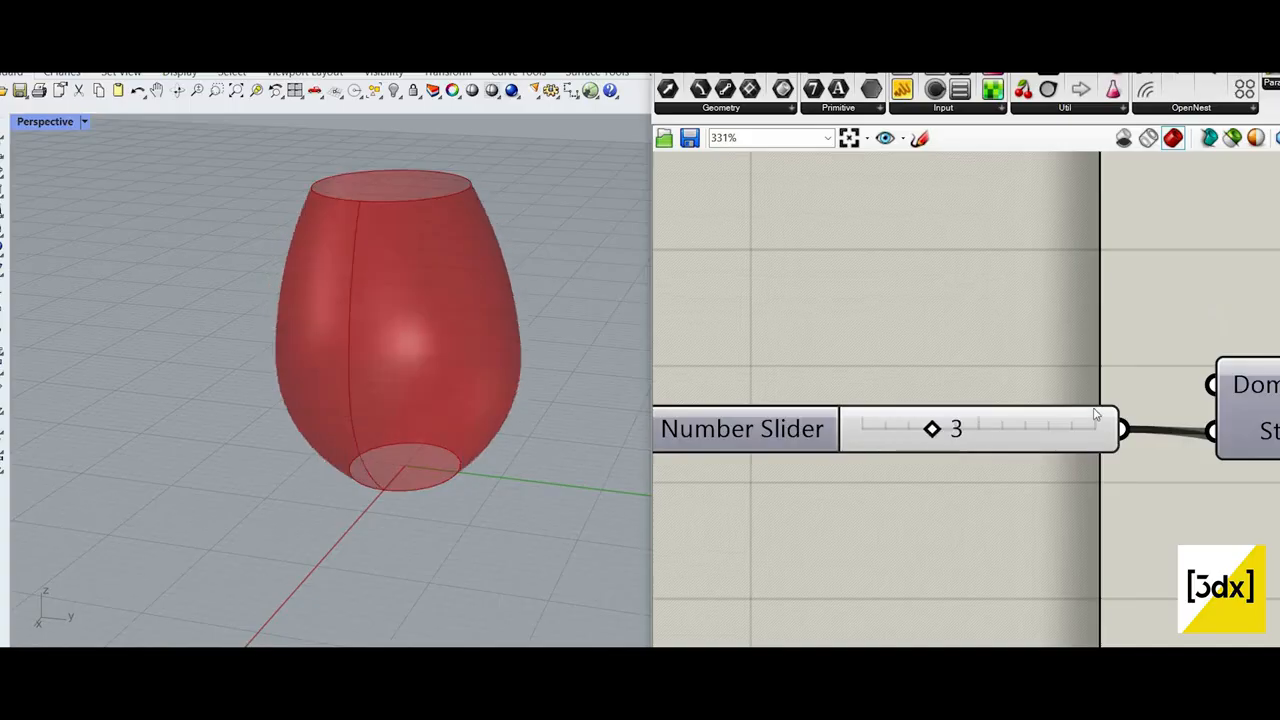
pyautogui.scroll(-5, 831, 448)
pyautogui.scroll(-3, 1208, 409)
# Step: Shape a narrower vase neck by pulling the upper Graph Mapper's end handle inward and lowering its curve's end point
pyautogui.scroll(4, 1208, 406)
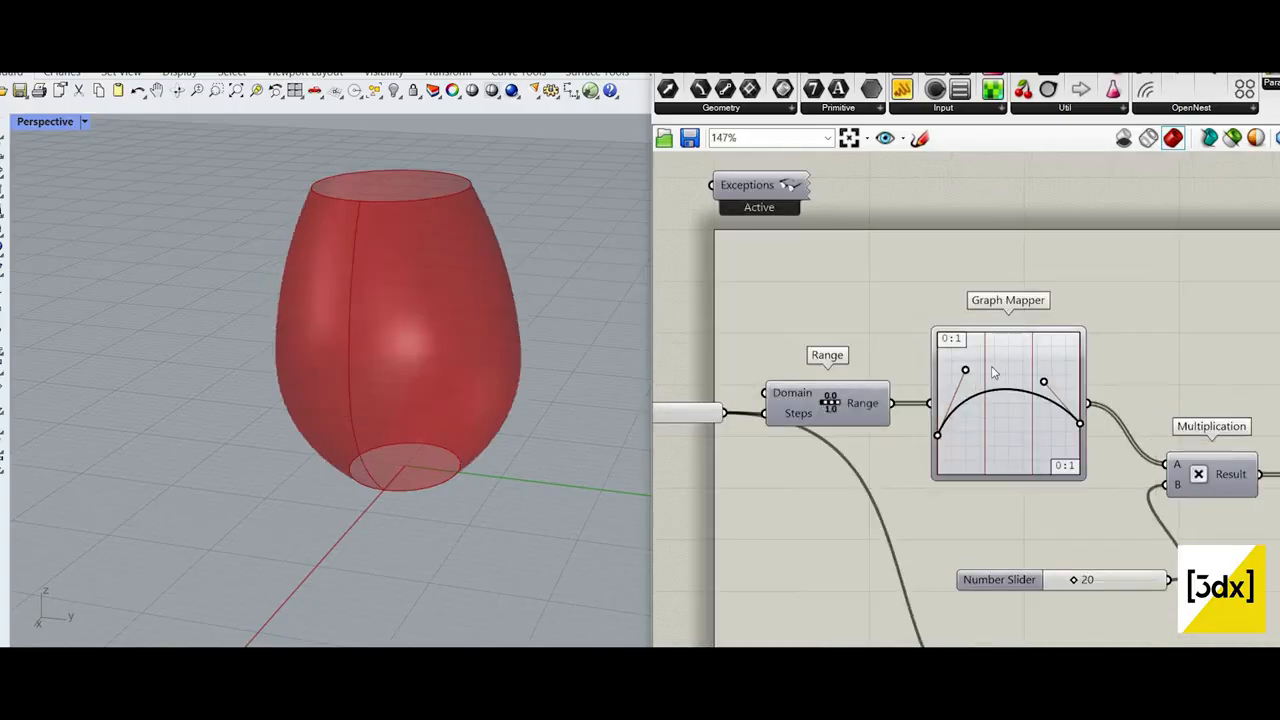
pyautogui.scroll(3, 1125, 404)
pyautogui.moveTo(991, 367); pyautogui.dragTo(963, 375)
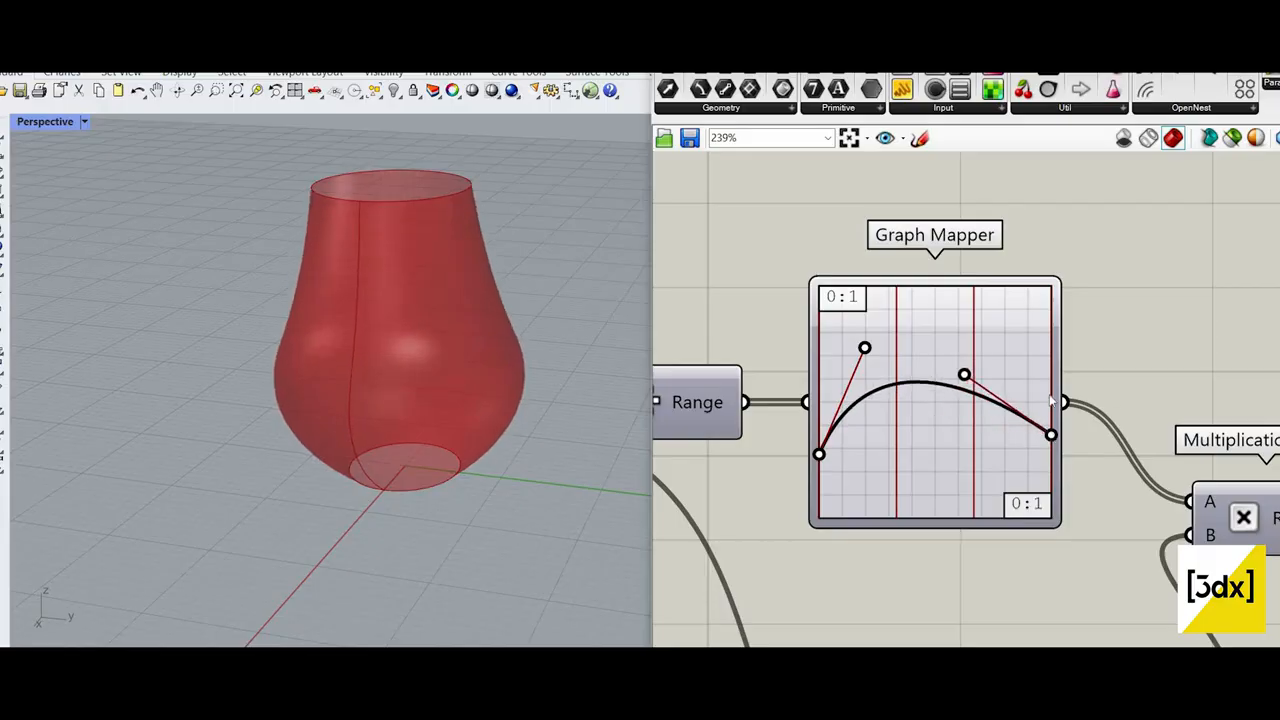
pyautogui.moveTo(1050, 400)
pyautogui.mouseDown()
pyautogui.moveTo(1051, 417)
pyautogui.moveTo(1051, 395)
pyautogui.mouseUp()
pyautogui.moveTo(977, 350); pyautogui.dragTo(946, 380)
pyautogui.moveTo(1051, 430); pyautogui.dragTo(1051, 453)
pyautogui.moveTo(998, 368); pyautogui.dragTo(973, 378)
pyautogui.scroll(-4, 500, 345)
pyautogui.scroll(4, 571, 340)
pyautogui.moveTo(571, 340); pyautogui.dragTo(689, 314, button='right')
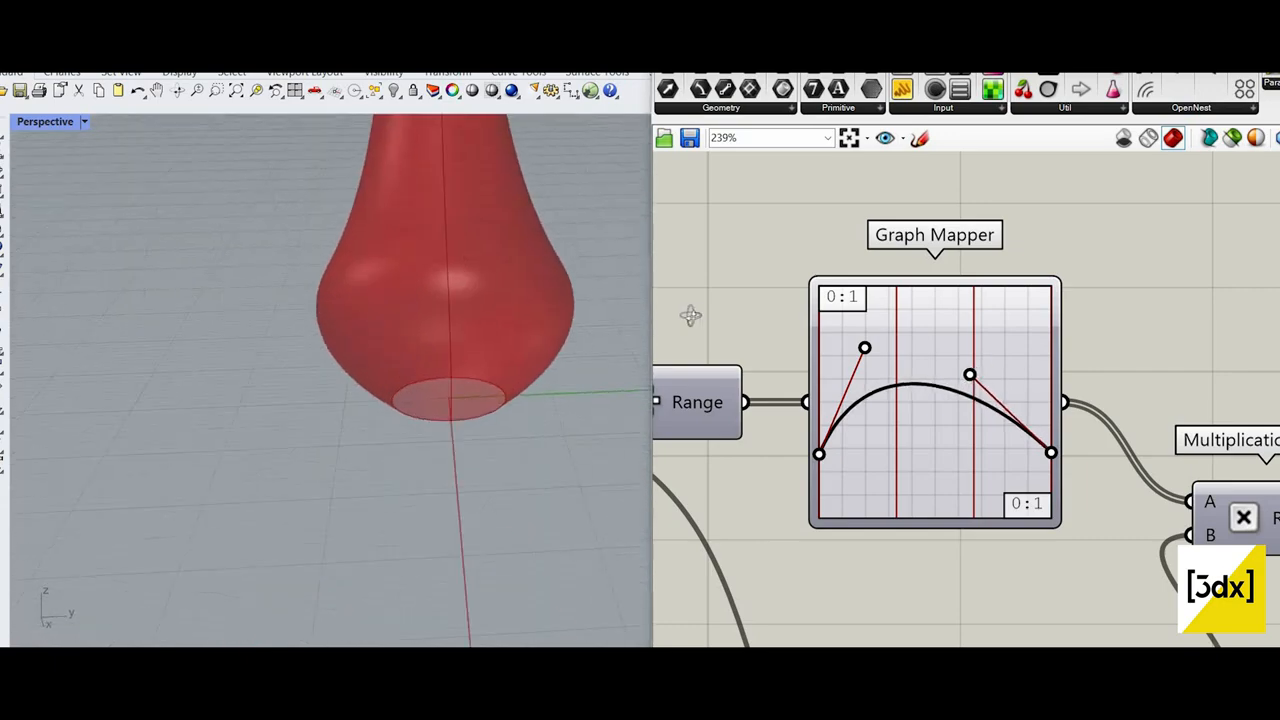
pyautogui.moveTo(440, 335); pyautogui.dragTo(625, 285, button='right')
pyautogui.moveTo(899, 424); pyautogui.dragTo(857, 452, button='right')
# Step: Add a Surface Morph component beyond the Loft, leaving free canvas space between the two
pyautogui.scroll(-7, 882, 425)
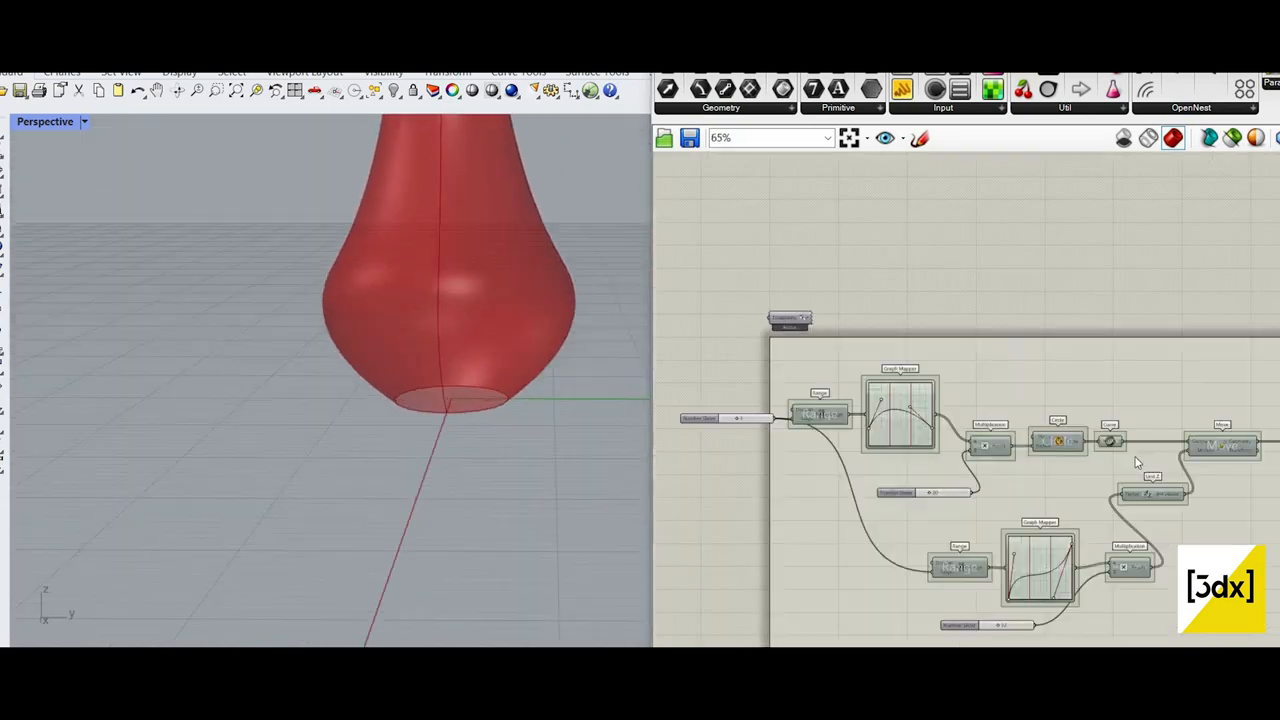
pyautogui.moveTo(1185, 470); pyautogui.dragTo(991, 491, button='right')
pyautogui.scroll(5, 1120, 435)
pyautogui.scroll(-3, 1108, 320)
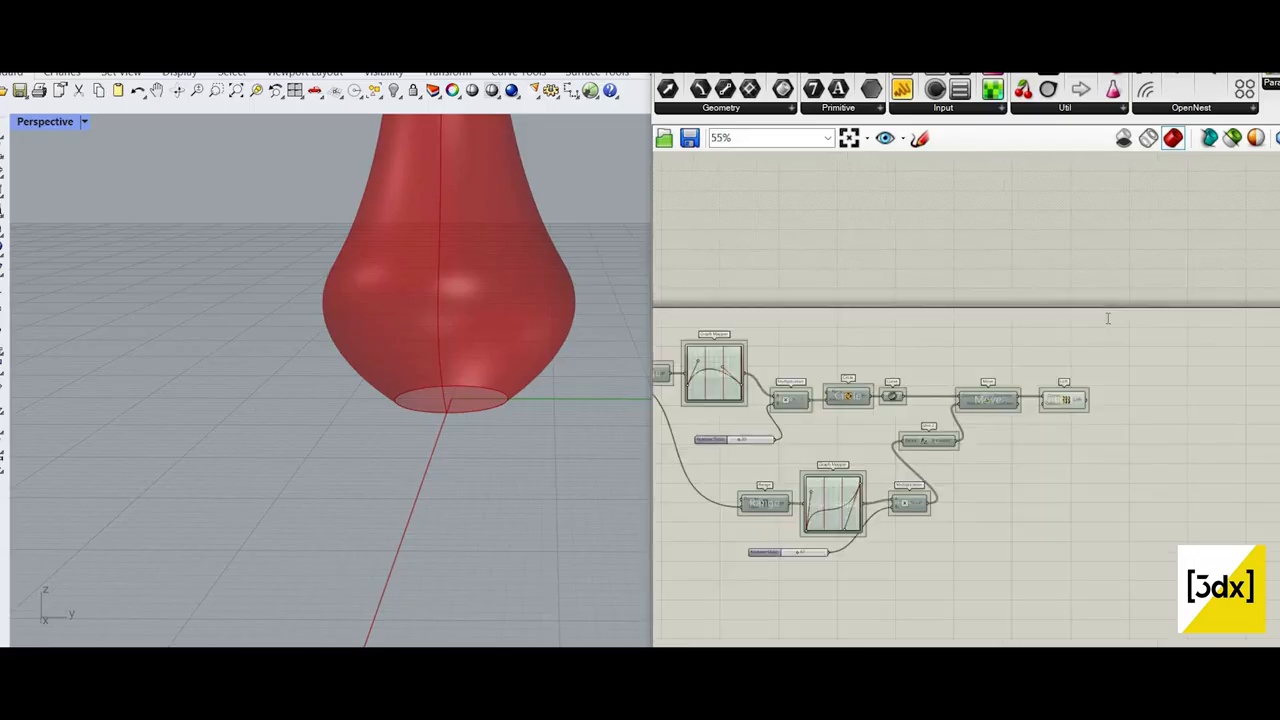
pyautogui.scroll(3, 1108, 320)
pyautogui.doubleClick(1106, 317)
pyautogui.write('surfac')
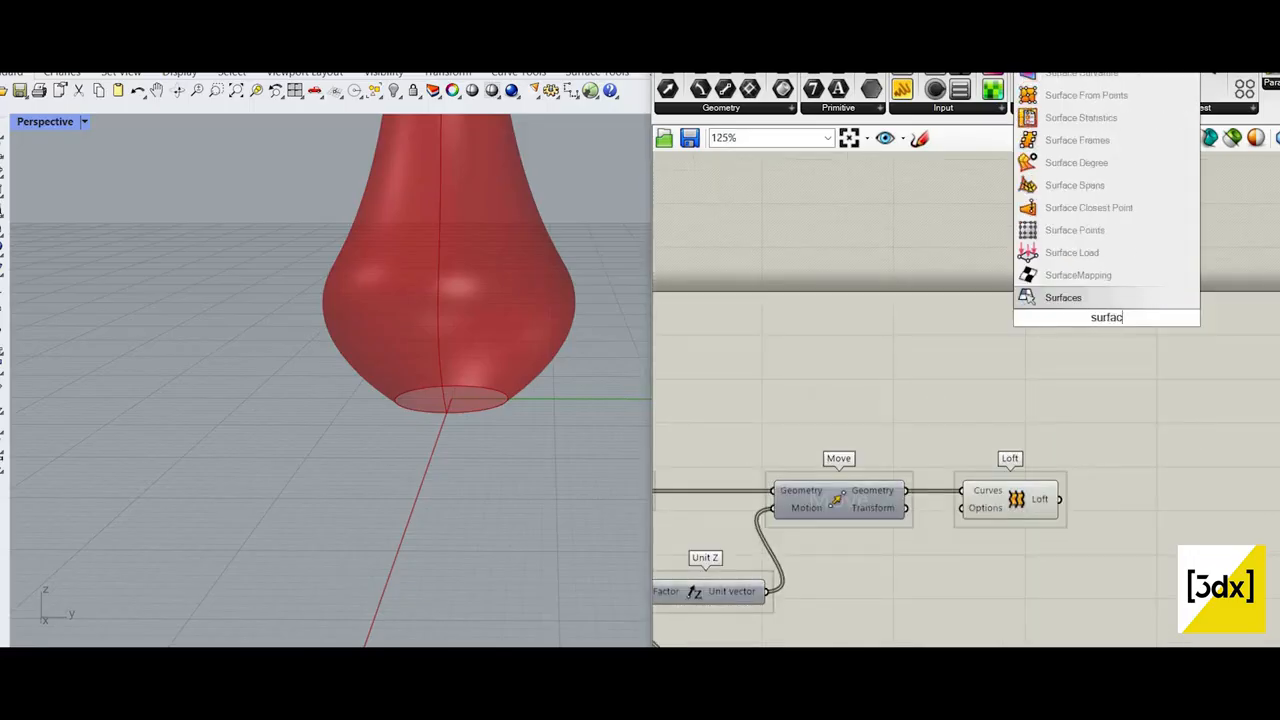
pyautogui.write('e morph')
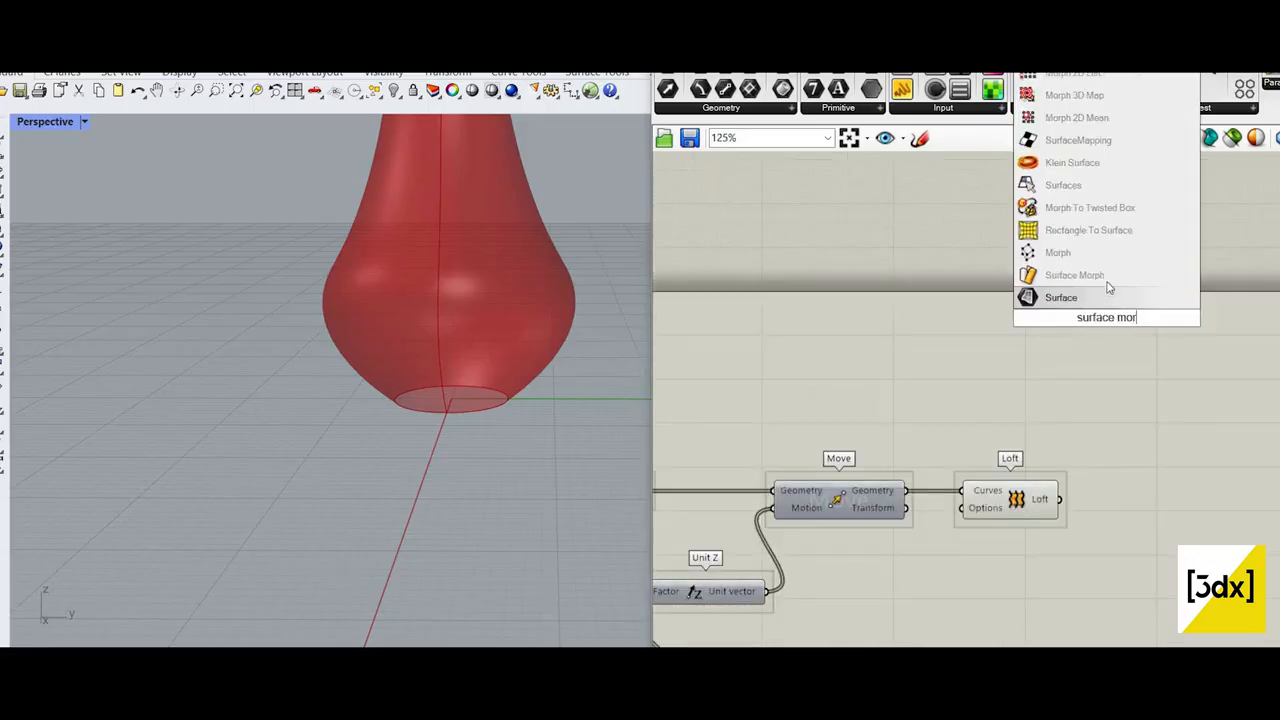
pyautogui.press('Return')
pyautogui.scroll(-3, 1190, 420)
pyautogui.scroll(2, 1150, 380)
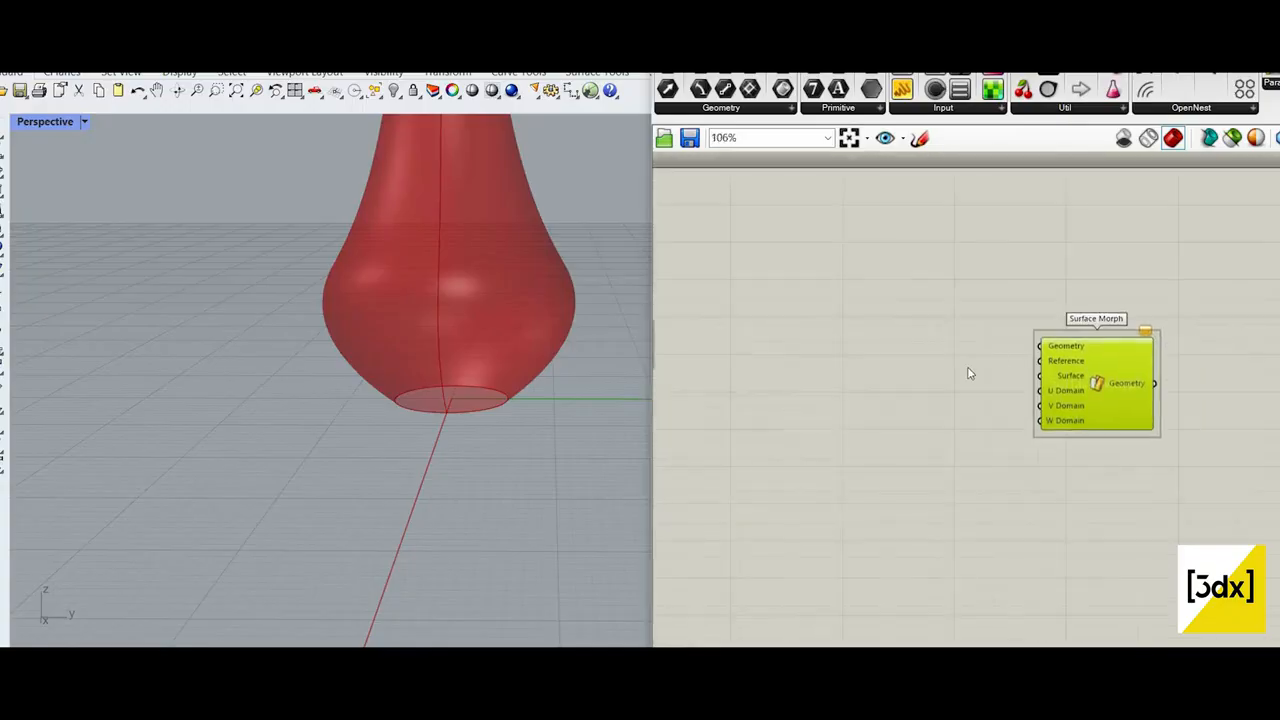
pyautogui.scroll(-2, 1140, 365)
pyautogui.scroll(2, 1160, 350)
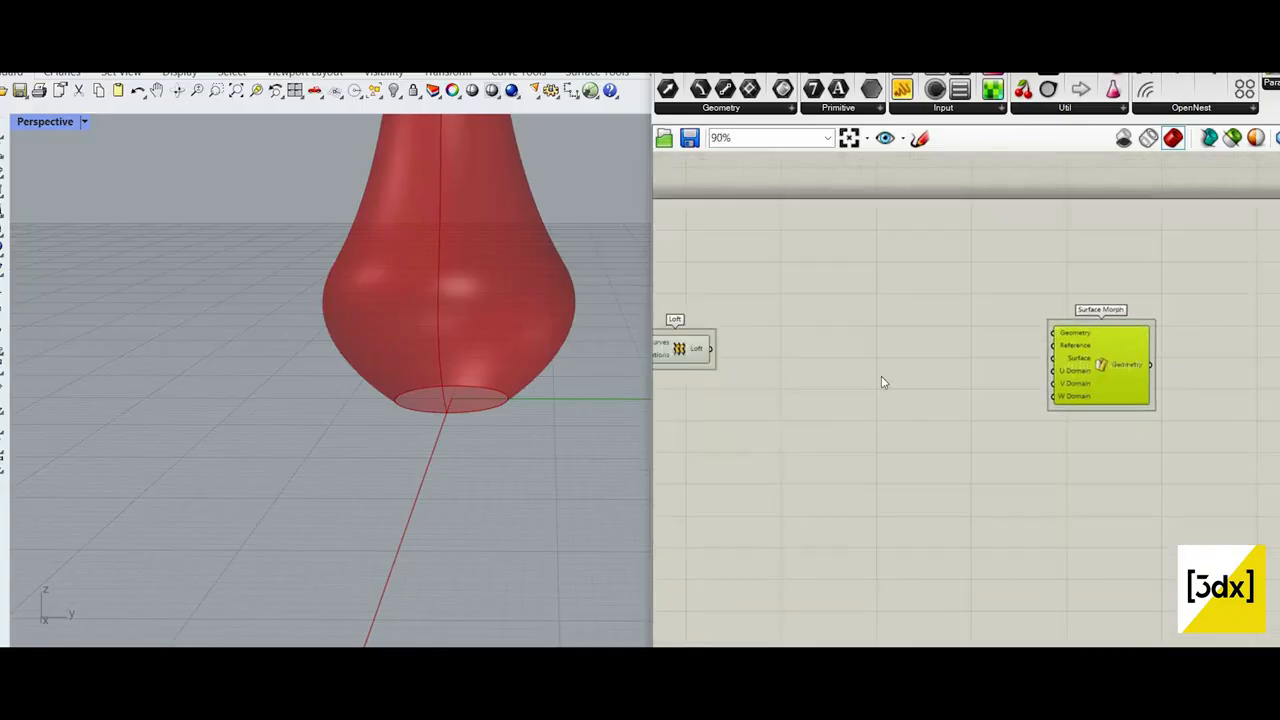
pyautogui.scroll(-1, 930, 385)
pyautogui.scroll(3, 858, 304)
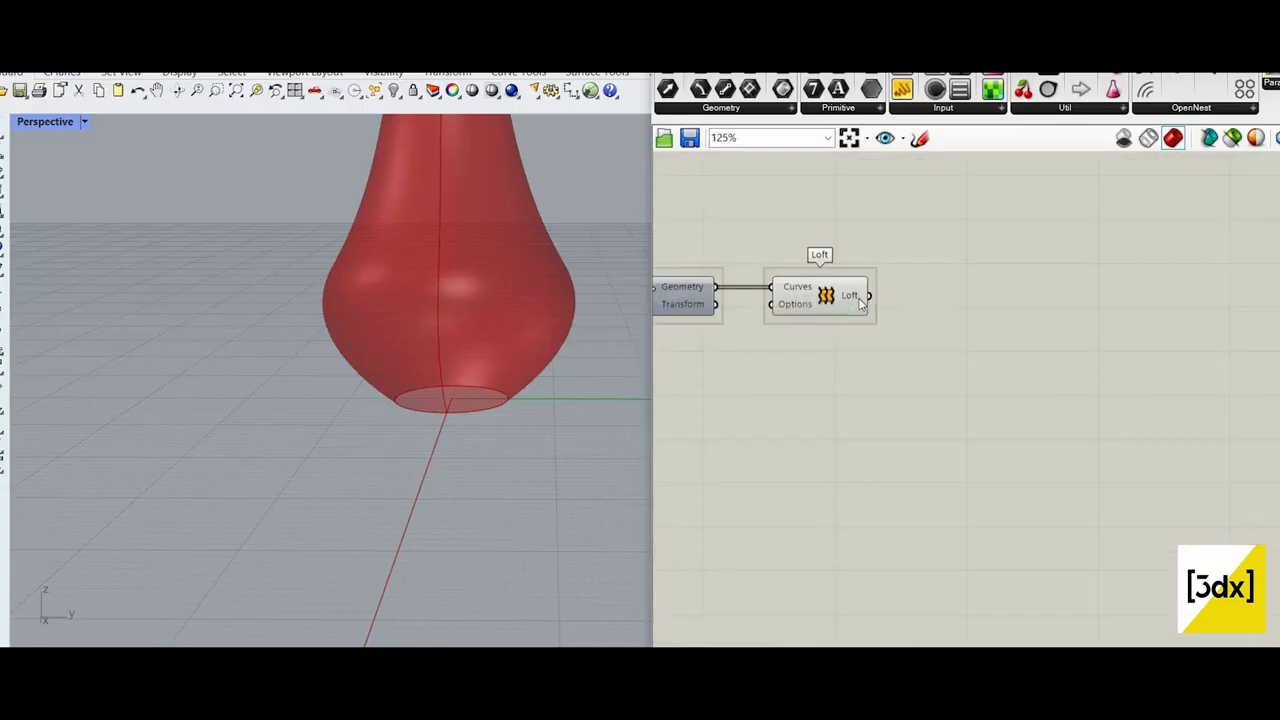
# Step: Add a Surface parameter after the Loft and feed the Loft output into it
pyautogui.scroll(-6, 461, 436)
pyautogui.moveTo(473, 315); pyautogui.dragTo(502, 338, button='right')
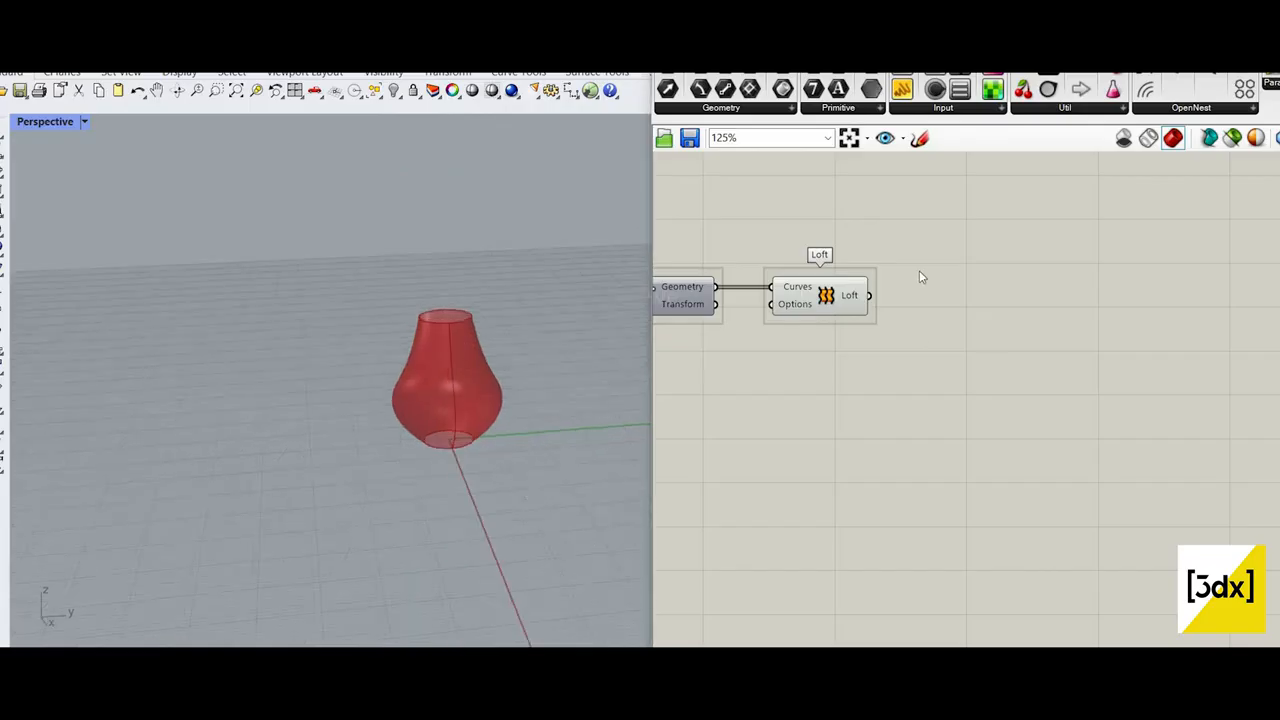
pyautogui.scroll(4, 445, 354)
pyautogui.doubleClick(950, 215)
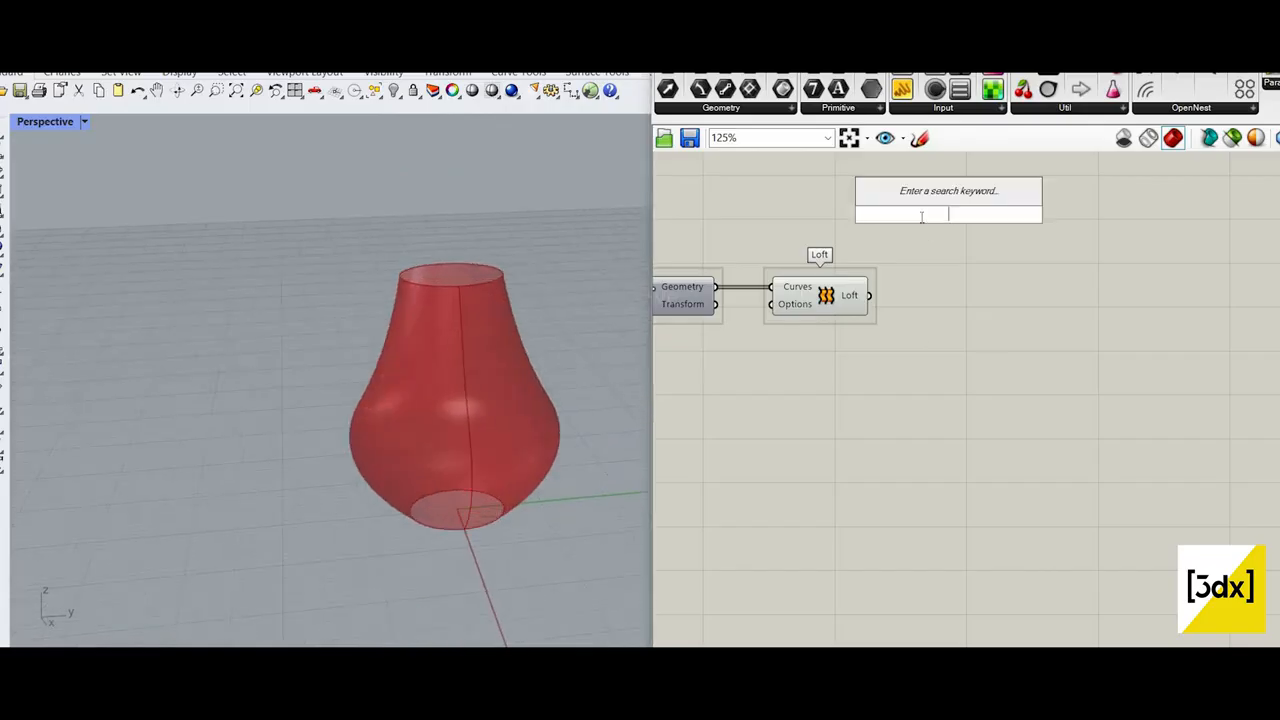
pyautogui.write('srf')
pyautogui.moveTo(948, 214); pyautogui.dragTo(948, 265)
pyautogui.scroll(3, 898, 286)
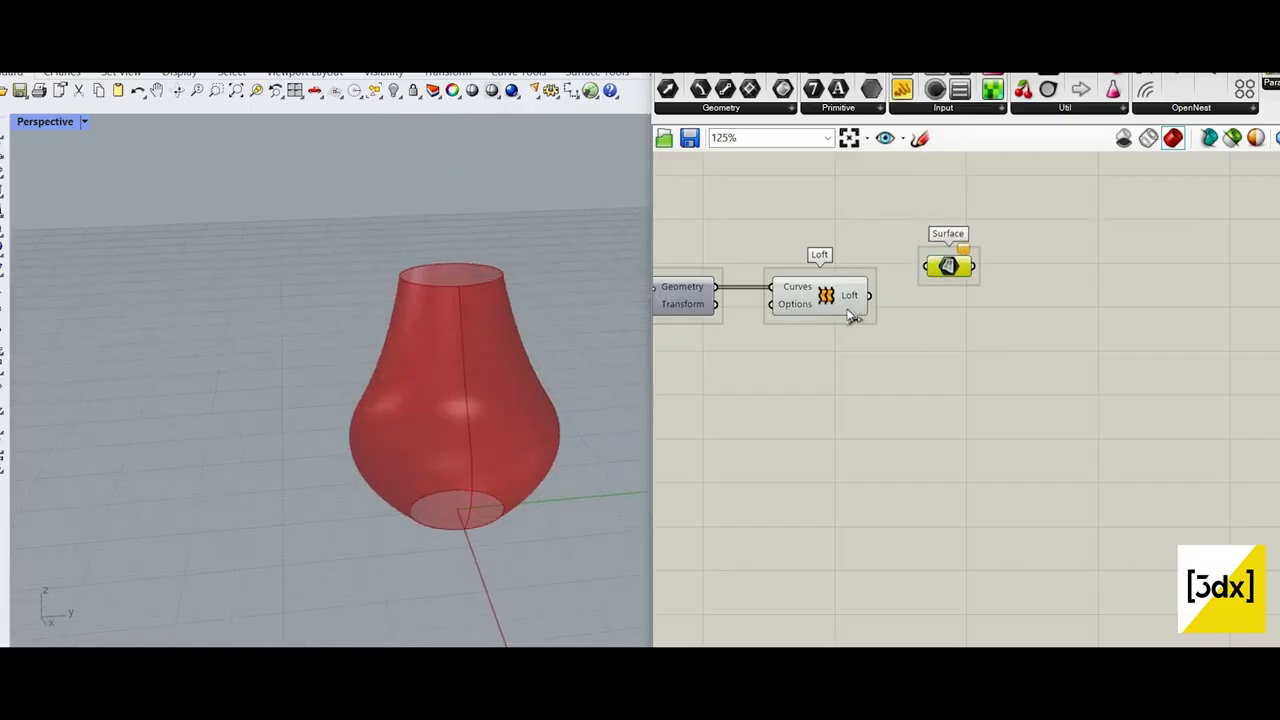
pyautogui.moveTo(852, 305); pyautogui.dragTo(992, 310)
pyautogui.click(992, 316)
pyautogui.scroll(-1, 991, 298)
pyautogui.click(992, 328)
# Step: Turn off the Loft component's preview and inspect the vase surface from several angles
pyautogui.click(852, 284)
pyautogui.middleClick(820, 248)
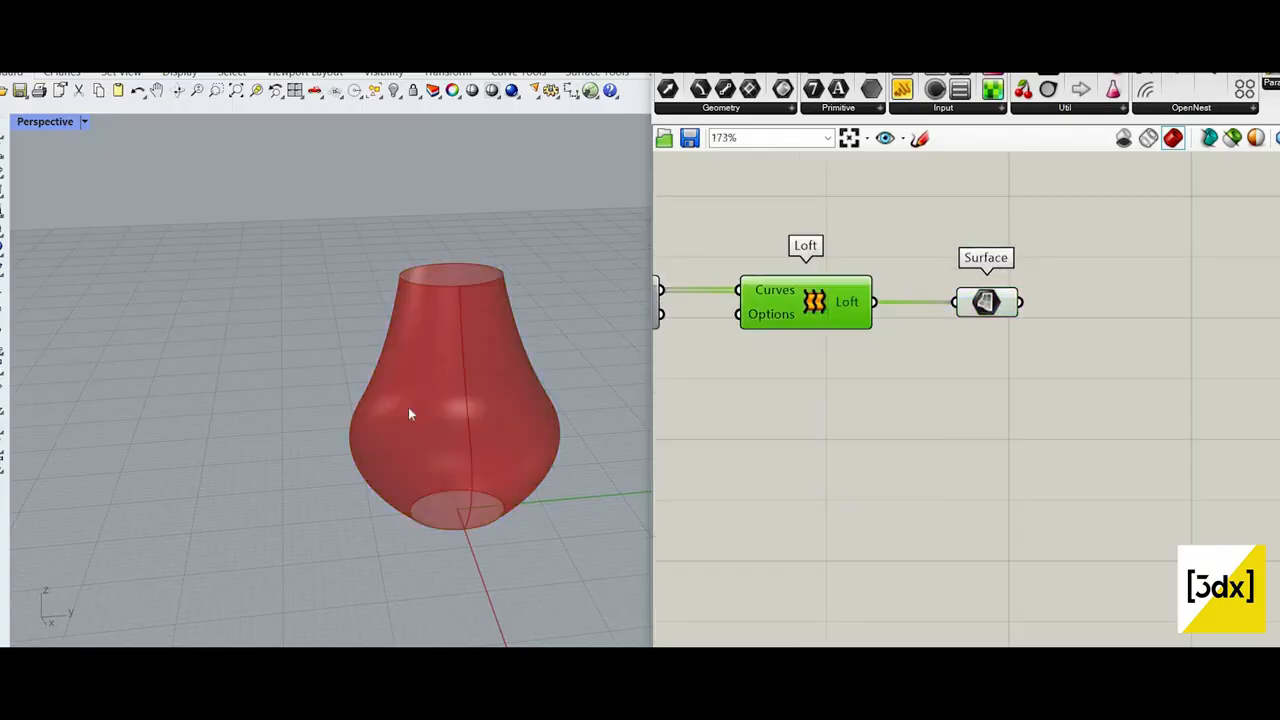
pyautogui.scroll(6, 408, 407)
pyautogui.moveTo(408, 407); pyautogui.dragTo(461, 281, button='right')
pyautogui.scroll(-4, 455, 278)
pyautogui.scroll(2, 451, 279)
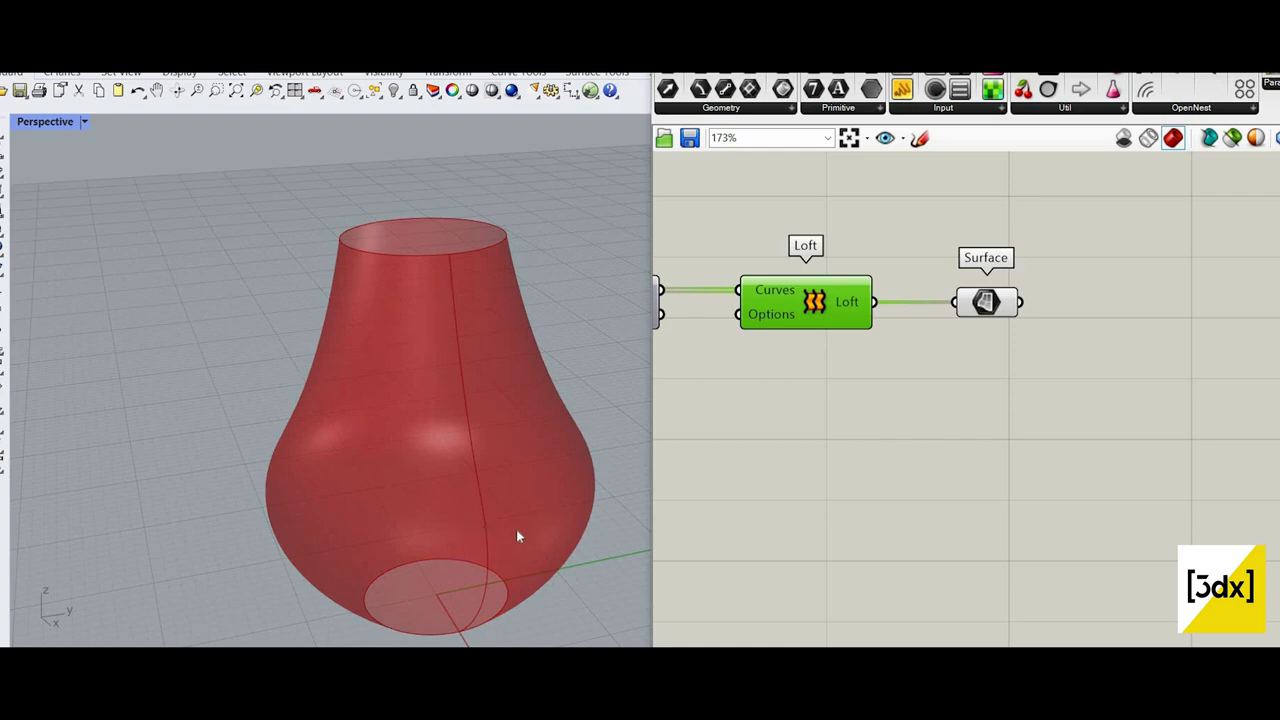
pyautogui.moveTo(402, 430); pyautogui.dragTo(322, 412, button='right')
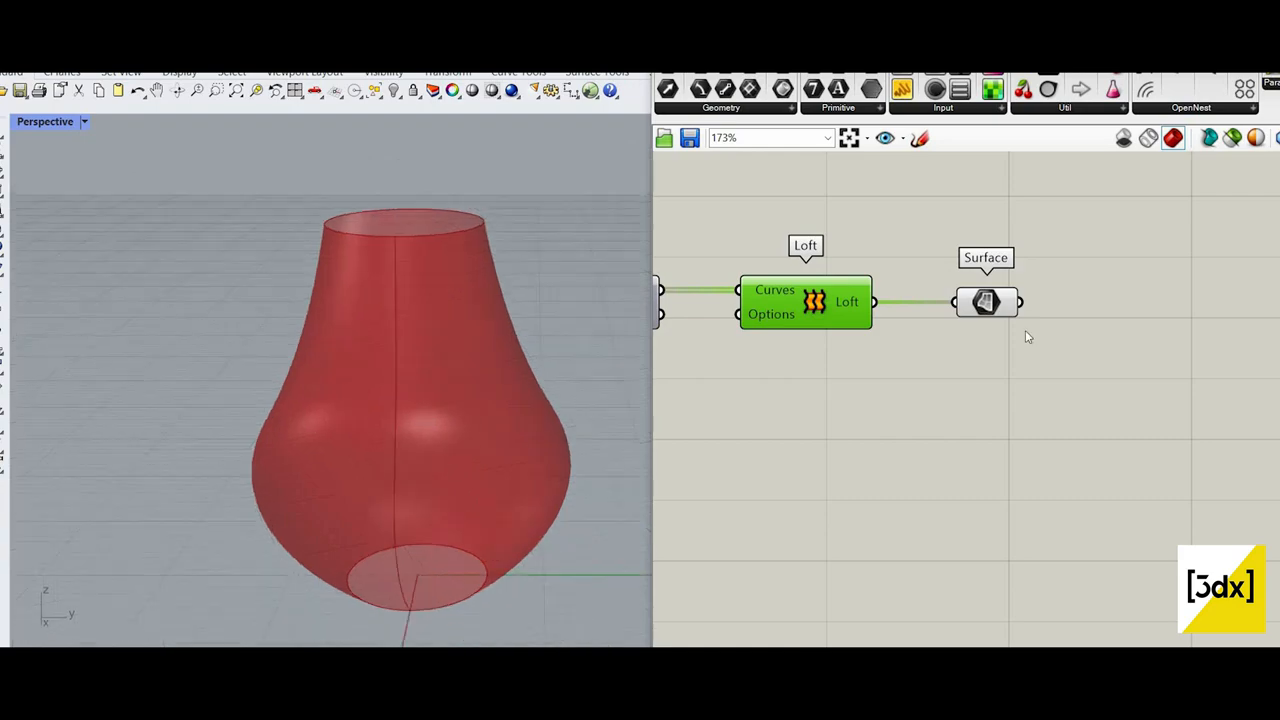
# Step: Add a Panel above the Surface parameter and connect the Loft output to it to read the surface type
pyautogui.click(909, 96)
pyautogui.click(944, 209)
pyautogui.moveTo(875, 303); pyautogui.dragTo(848, 232)
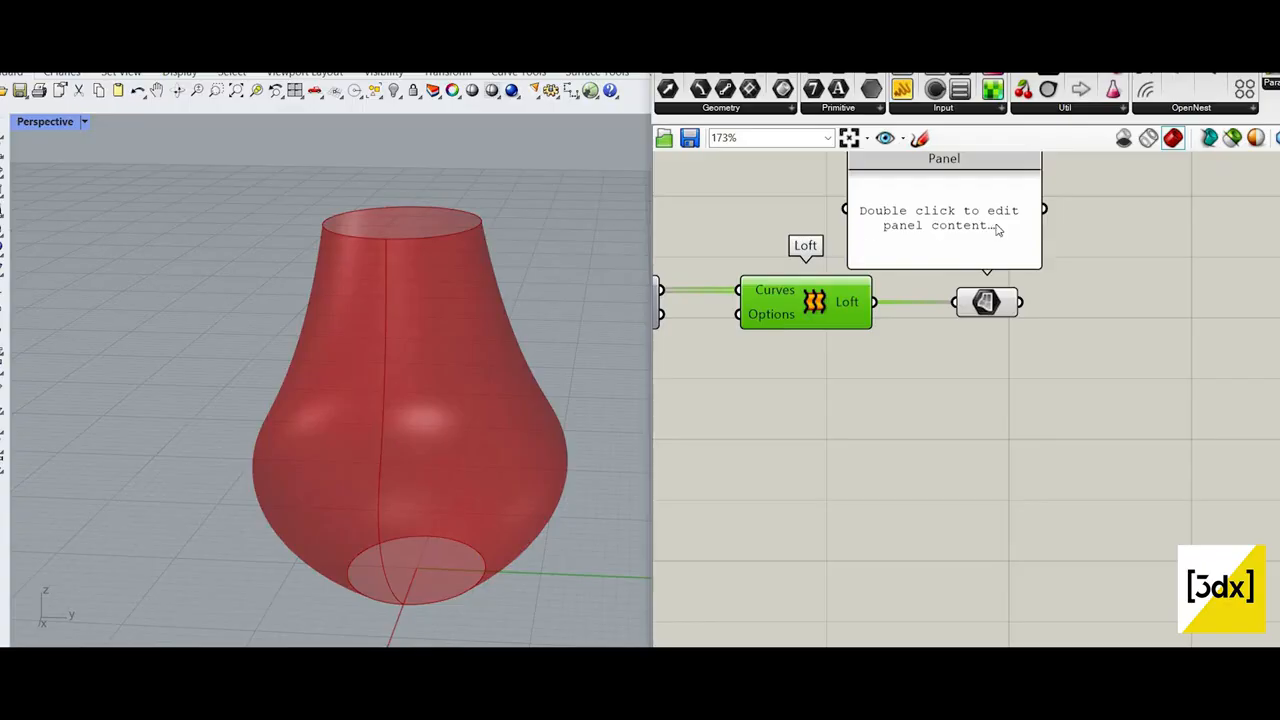
pyautogui.scroll(-8, 1071, 437)
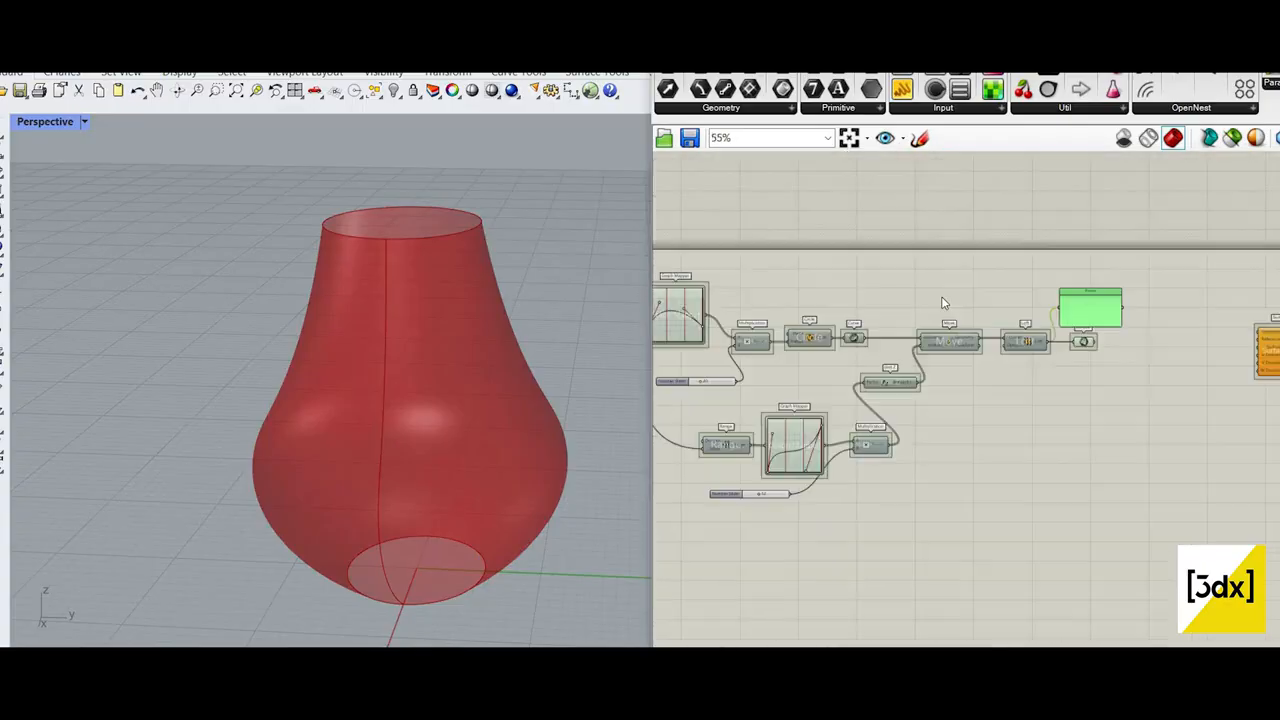
pyautogui.scroll(4, 1111, 325)
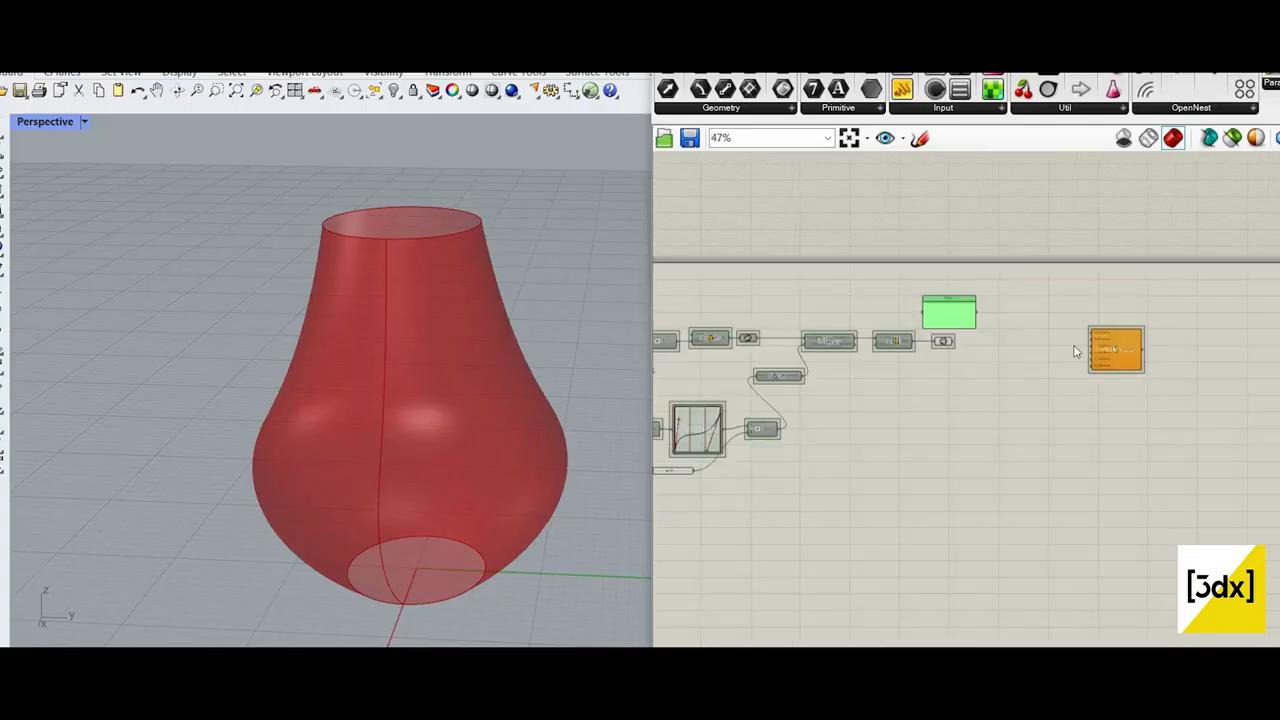
# Step: Move the Surface parameter close to Surface Morph and connect it to that component's Surface input
pyautogui.scroll(5, 1080, 352)
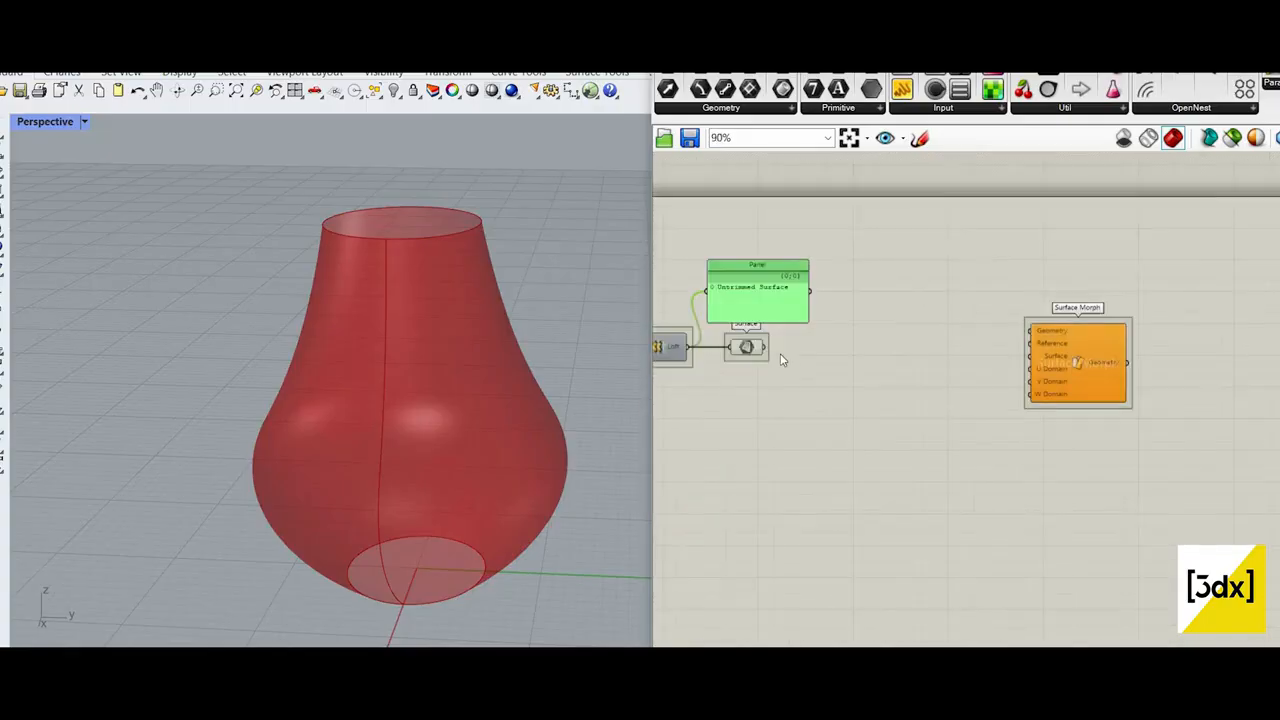
pyautogui.moveTo(725, 345); pyautogui.dragTo(929, 388)
pyautogui.scroll(-8, 1045, 347)
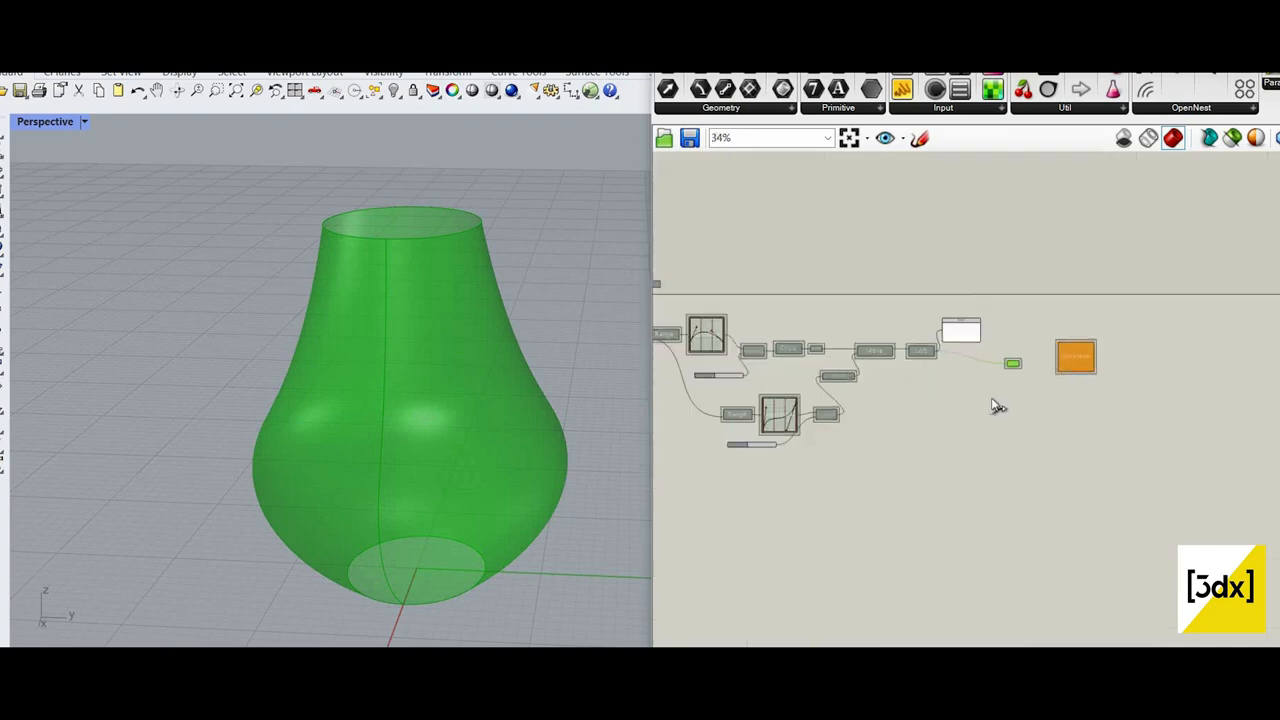
pyautogui.scroll(8, 1025, 360)
pyautogui.moveTo(994, 390); pyautogui.dragTo(1157, 350)
pyautogui.click(1257, 373)
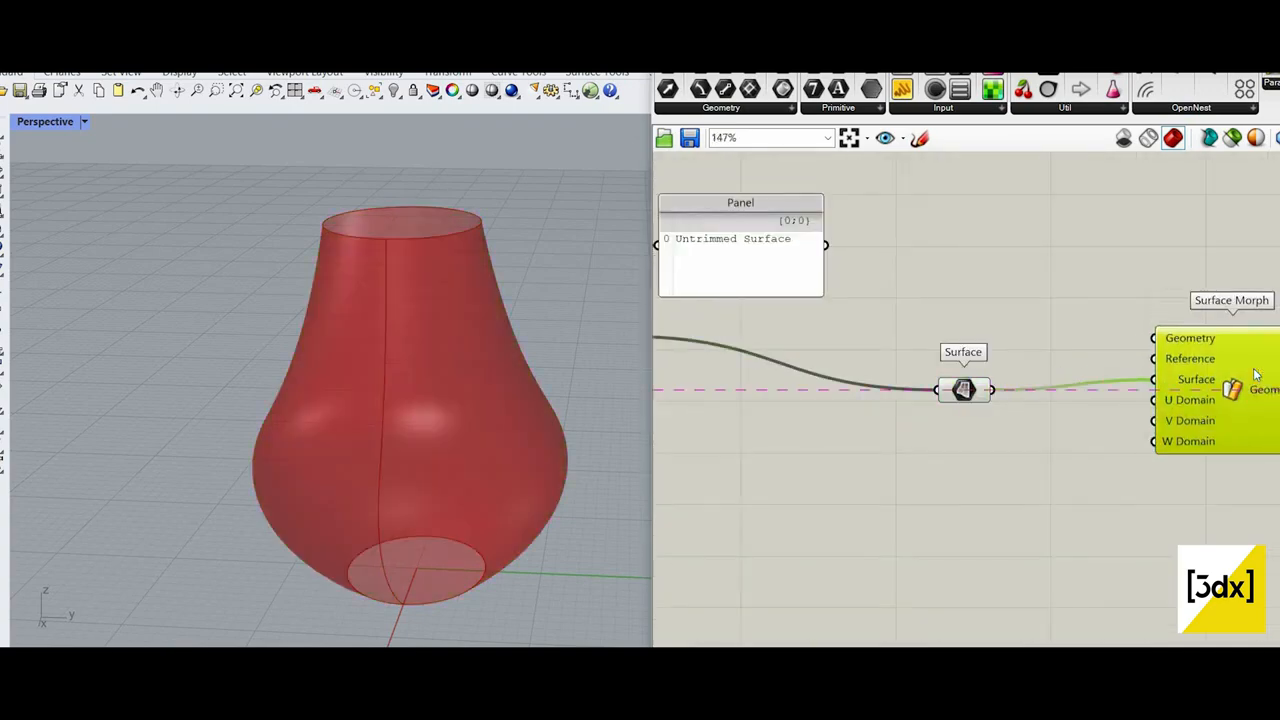
# Step: Insert a Relay on the wire between Loft and the Surface parameter and place it in line with the parameter
pyautogui.scroll(-1, 927, 323)
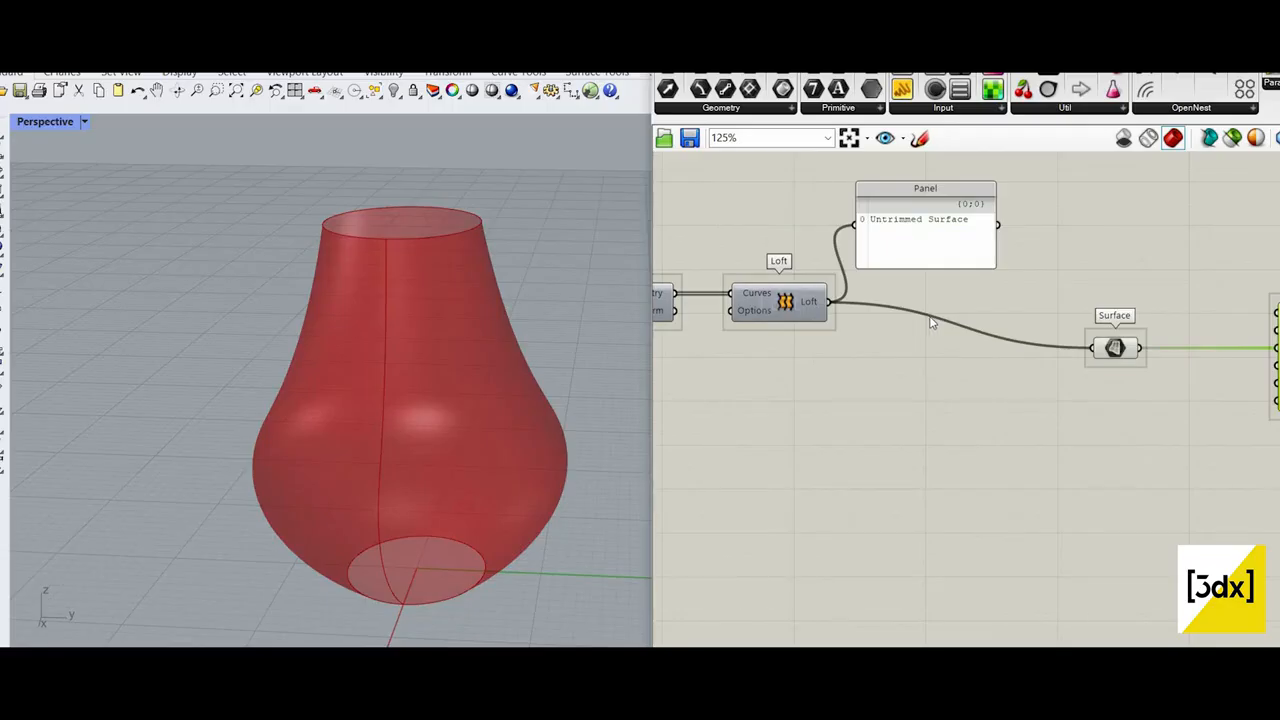
pyautogui.doubleClick(928, 323)
pyautogui.moveTo(928, 318); pyautogui.dragTo(926, 347)
# Step: Delete the Panel attached to the Loft output
pyautogui.moveTo(963, 232); pyautogui.dragTo(1015, 211)
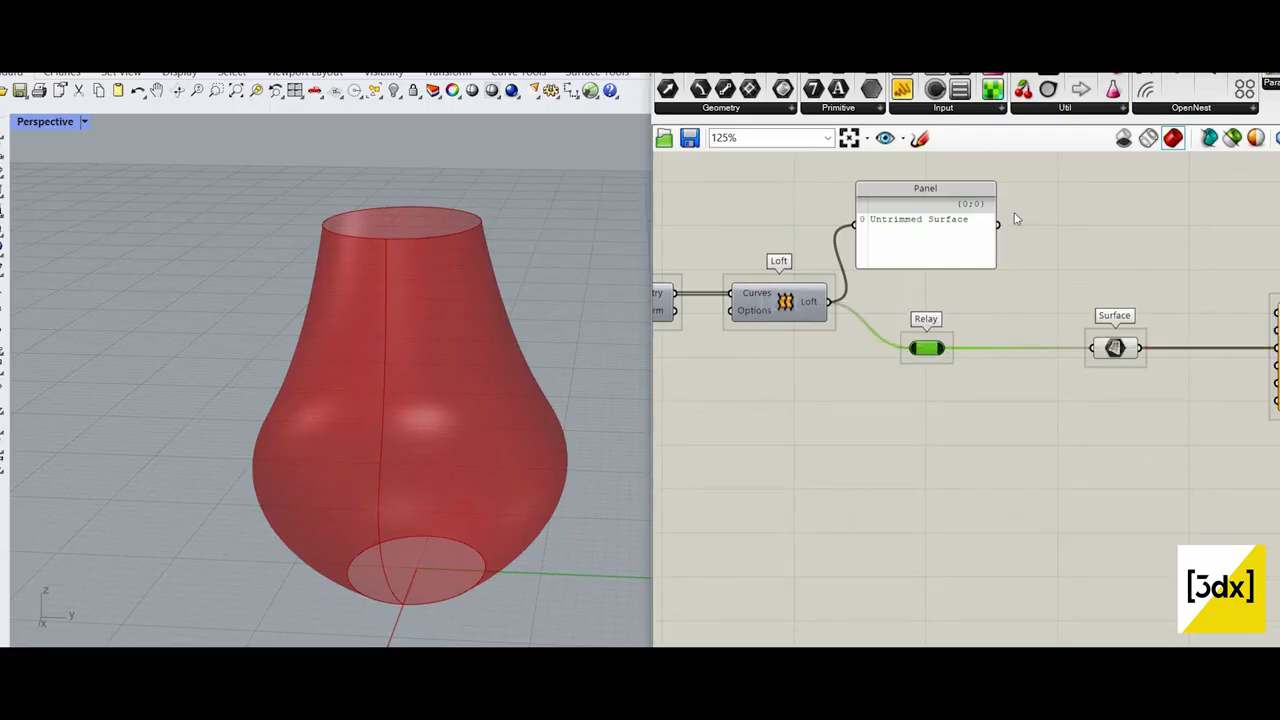
pyautogui.scroll(-5, 1064, 376)
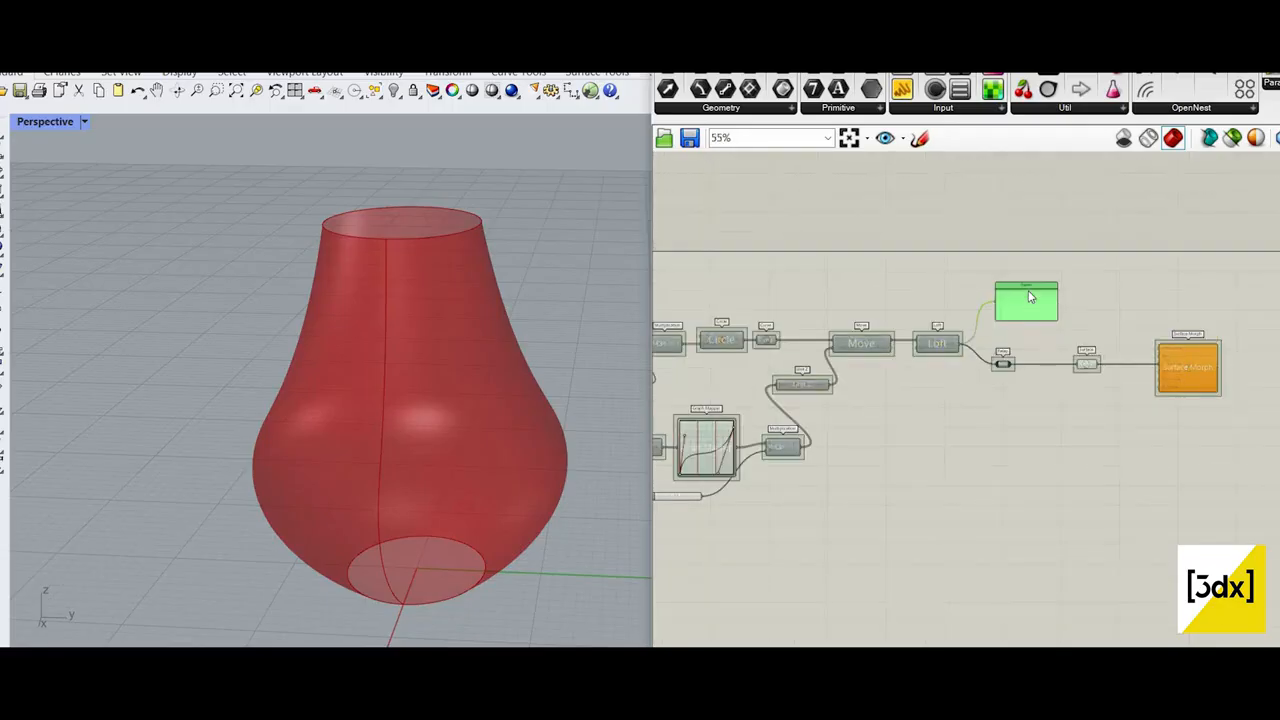
pyautogui.scroll(3, 1030, 295)
pyautogui.press('Delete')
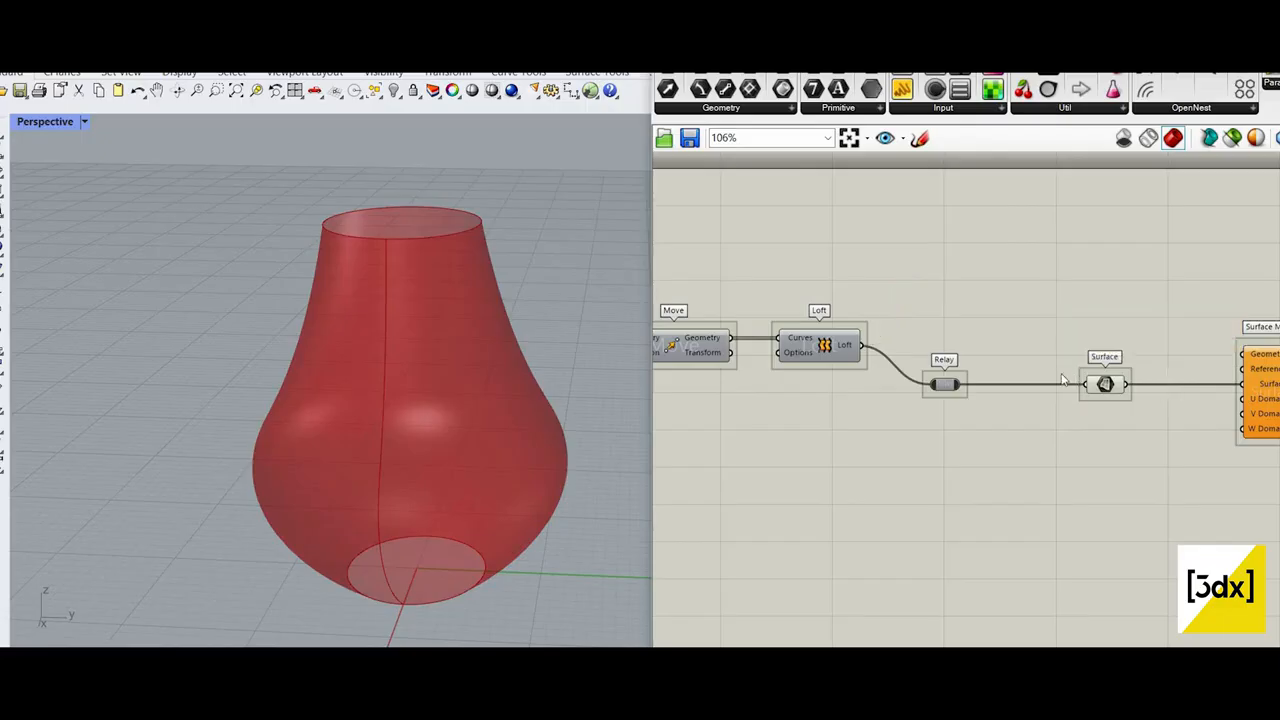
pyautogui.scroll(-1, 1090, 365)
pyautogui.click(1073, 342)
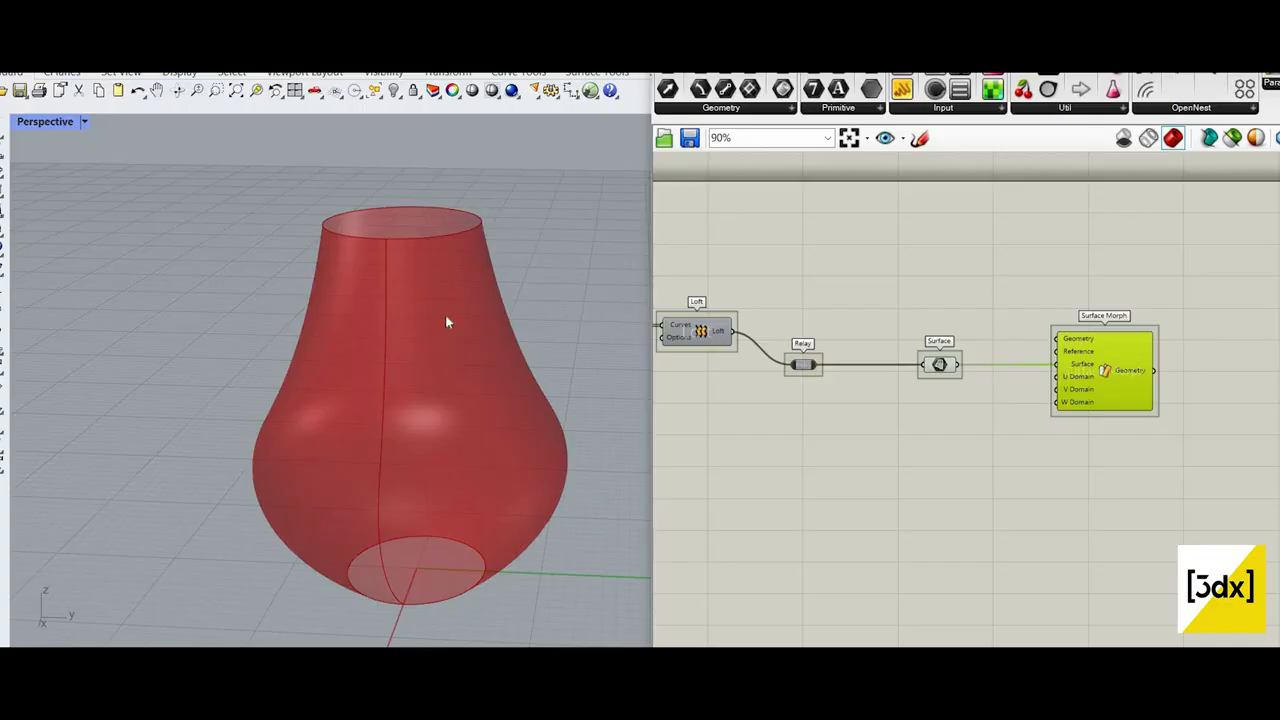
pyautogui.scroll(-4, 481, 369)
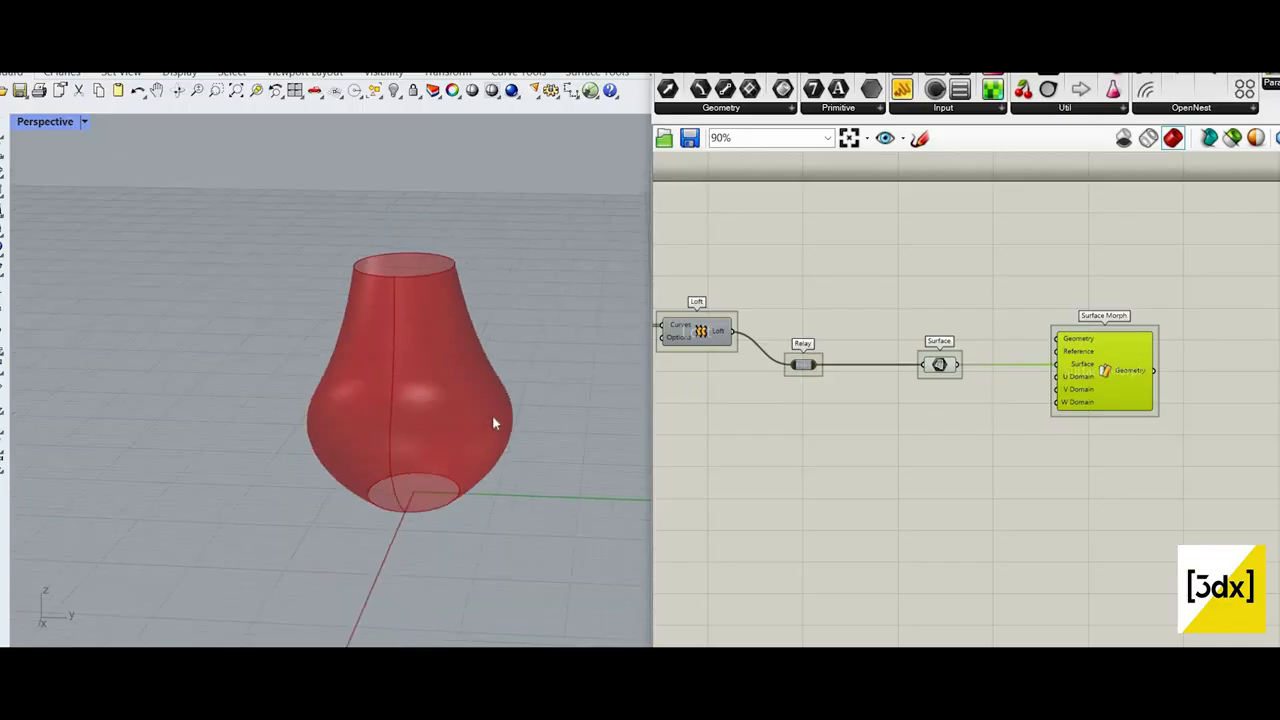
pyautogui.doubleClick(987, 430)
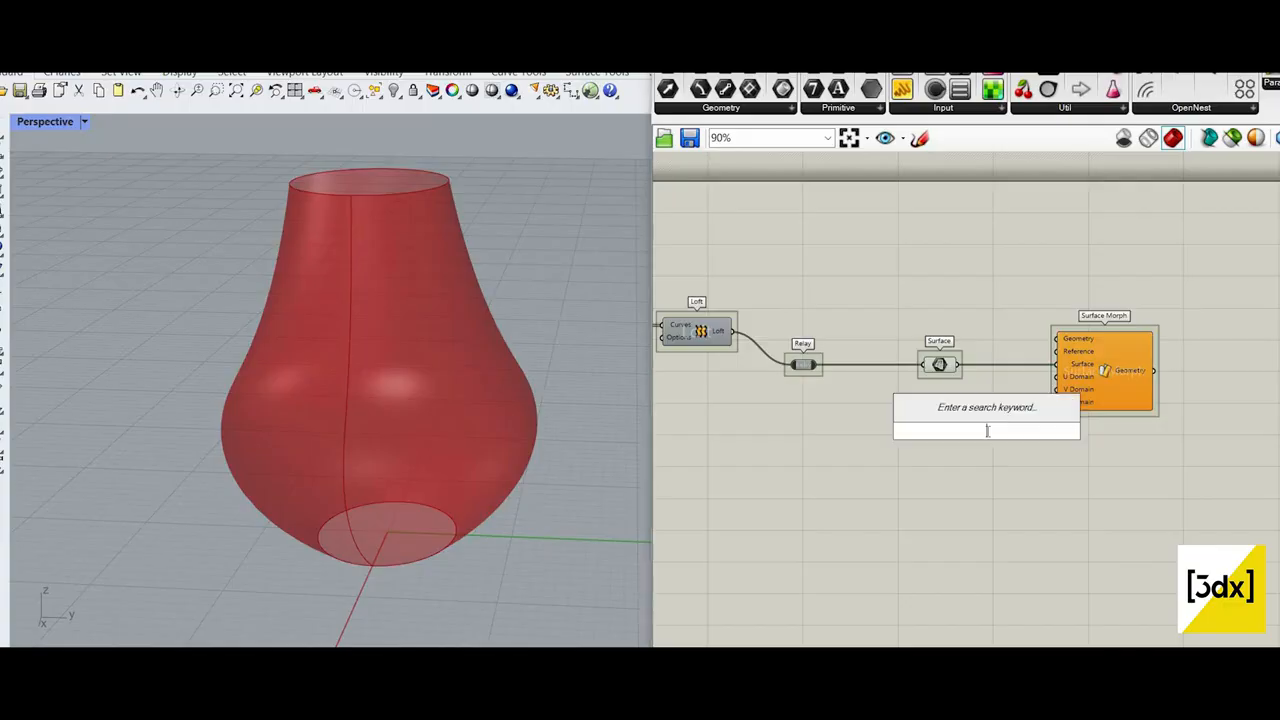
pyautogui.write('uv')
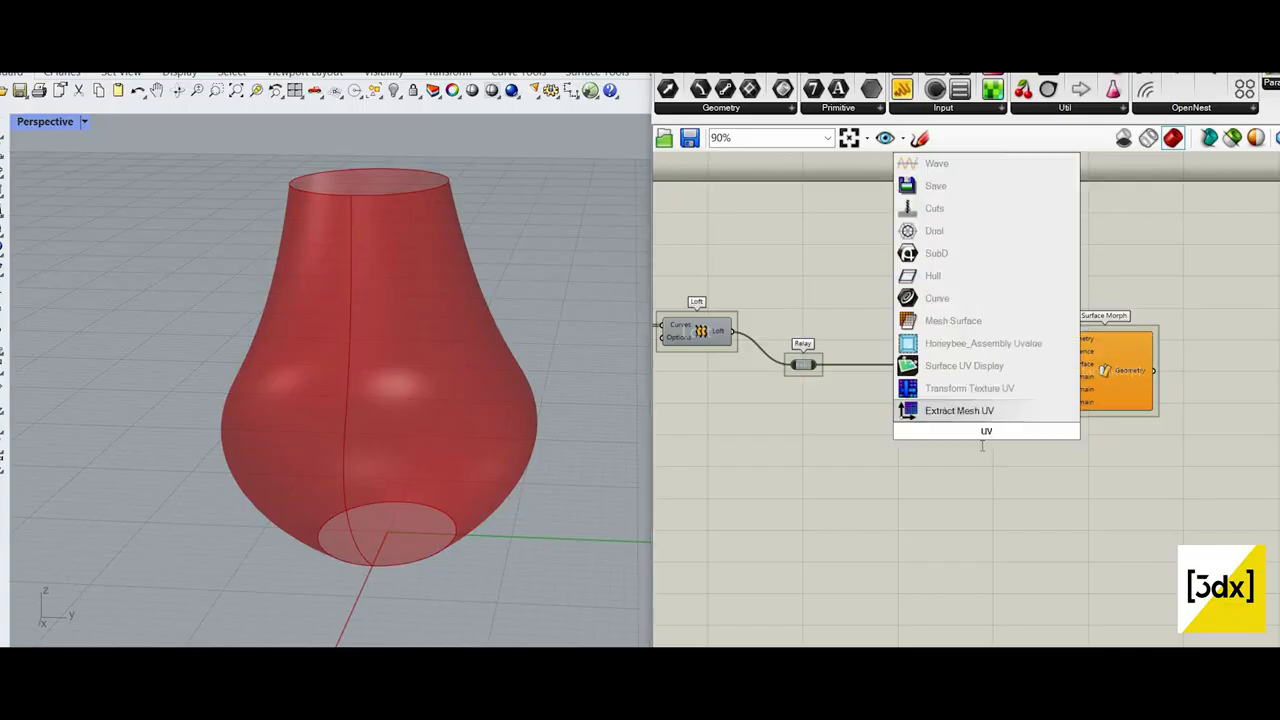
pyautogui.press('Escape')
# Step: Add a Dimensions component below the Relay and feed the Surface parameter into its Surface input
pyautogui.doubleClick(982, 445)
pyautogui.write('surfa')
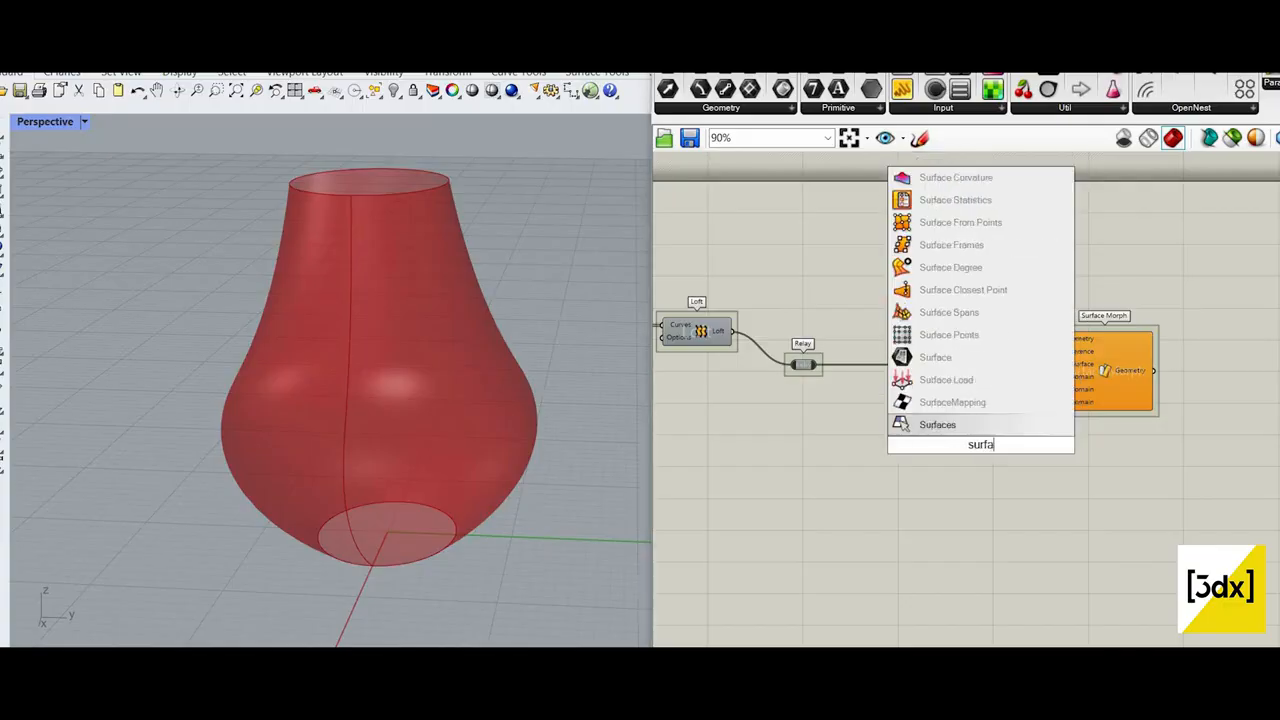
pyautogui.write('ce dim')
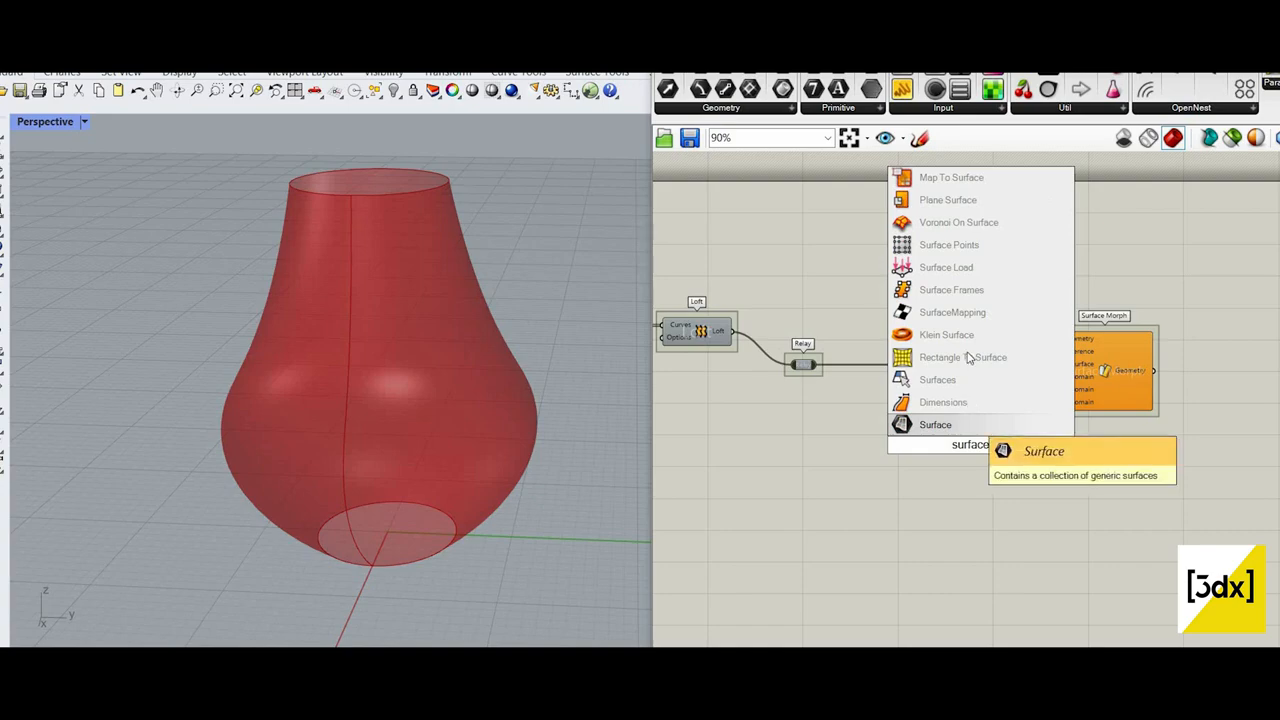
pyautogui.click(943, 402)
pyautogui.moveTo(912, 466); pyautogui.dragTo(792, 548)
pyautogui.scroll(3, 966, 373)
pyautogui.click(962, 562)
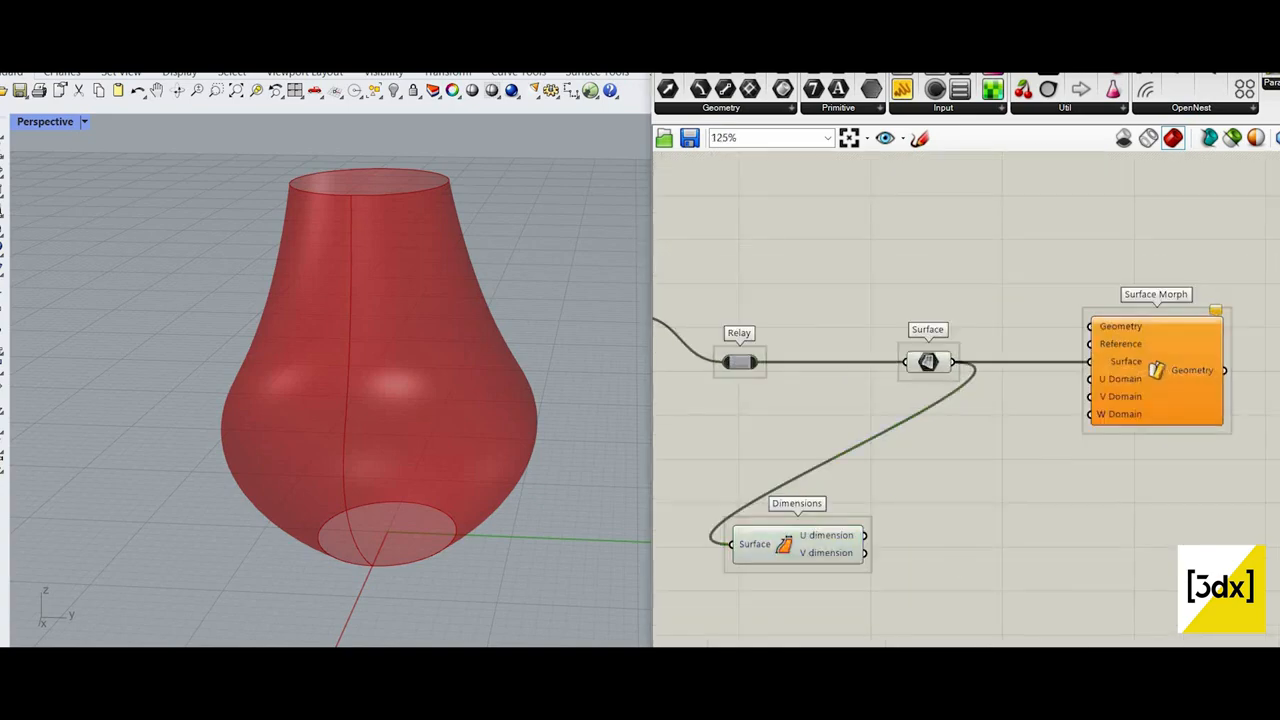
# Step: Add a Rectangle component after Dimensions and connect U dimension to X Size and V dimension to Y Size
pyautogui.doubleClick(962, 562)
pyautogui.write('rect')
pyautogui.press('Return')
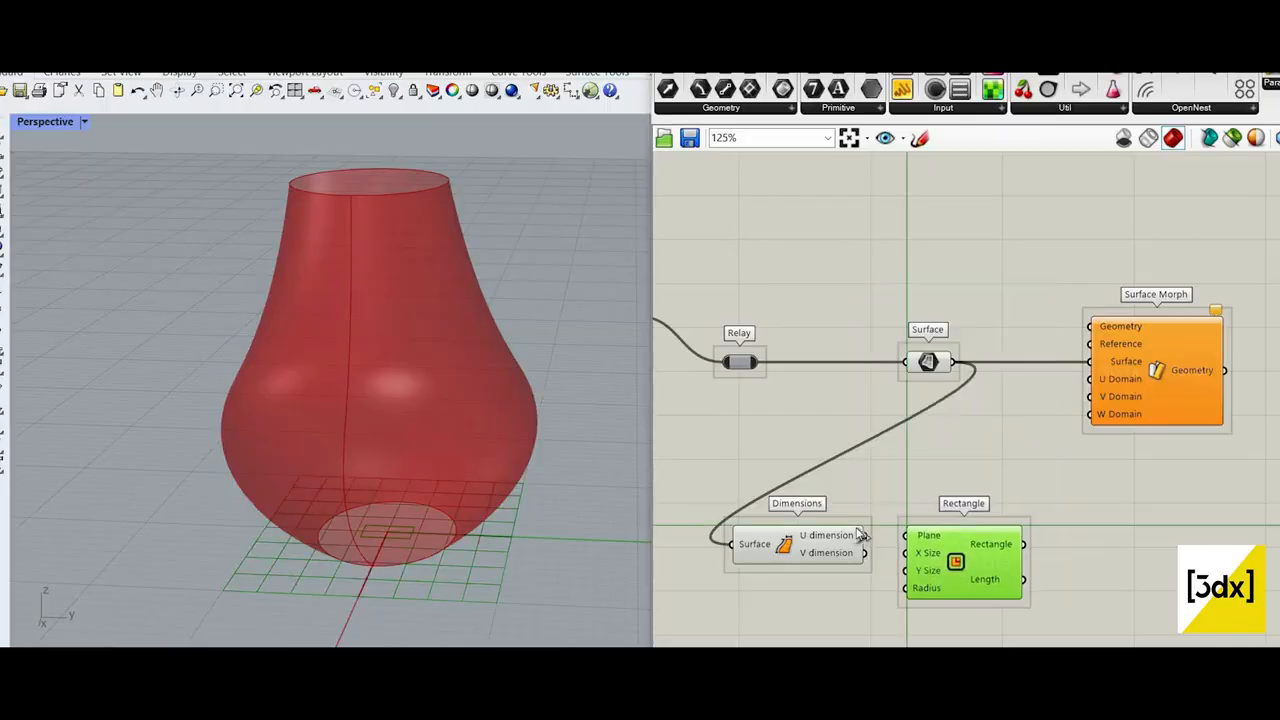
pyautogui.moveTo(958, 562); pyautogui.dragTo(958, 553)
pyautogui.scroll(2, 894, 544)
pyautogui.moveTo(853, 533); pyautogui.dragTo(910, 570)
pyautogui.moveTo(985, 533); pyautogui.dragTo(985, 520)
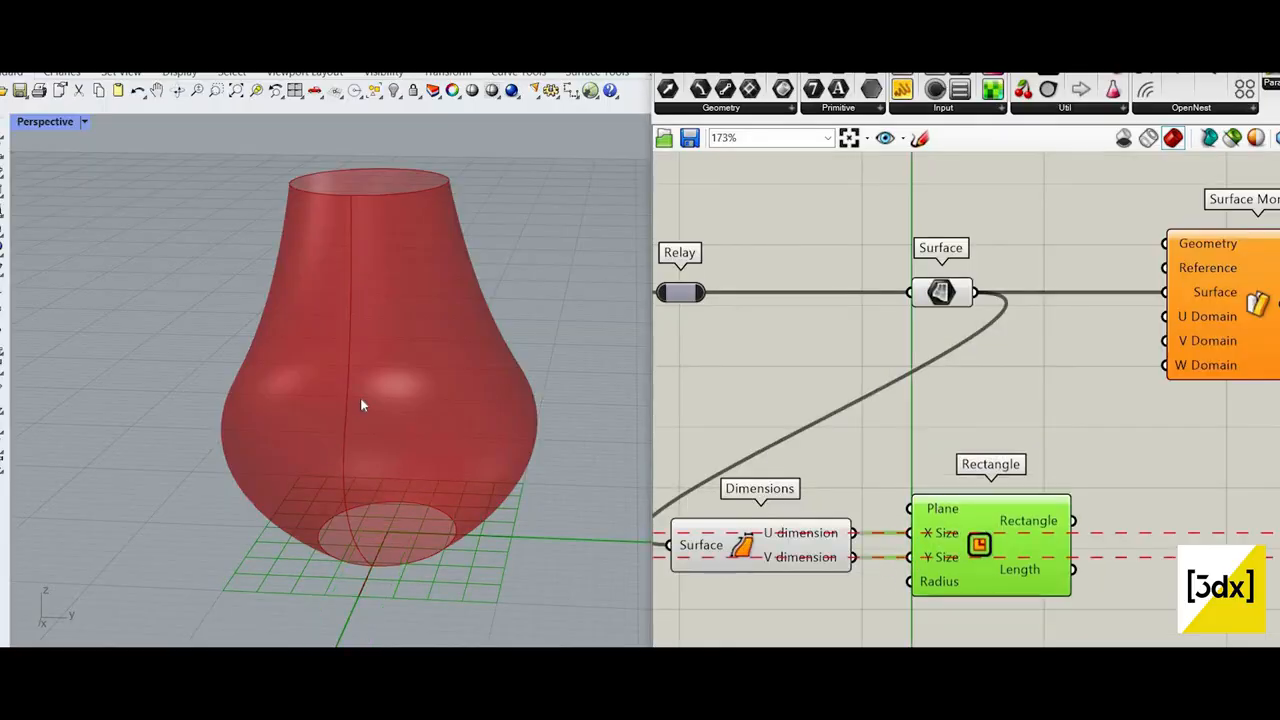
# Step: Examine the generated rectangle beside the vase in the Perspective view to compare it with the surface's dimensions
pyautogui.scroll(-12, 361, 398)
pyautogui.moveTo(429, 471); pyautogui.dragTo(432, 447, button='right')
pyautogui.scroll(6, 432, 447)
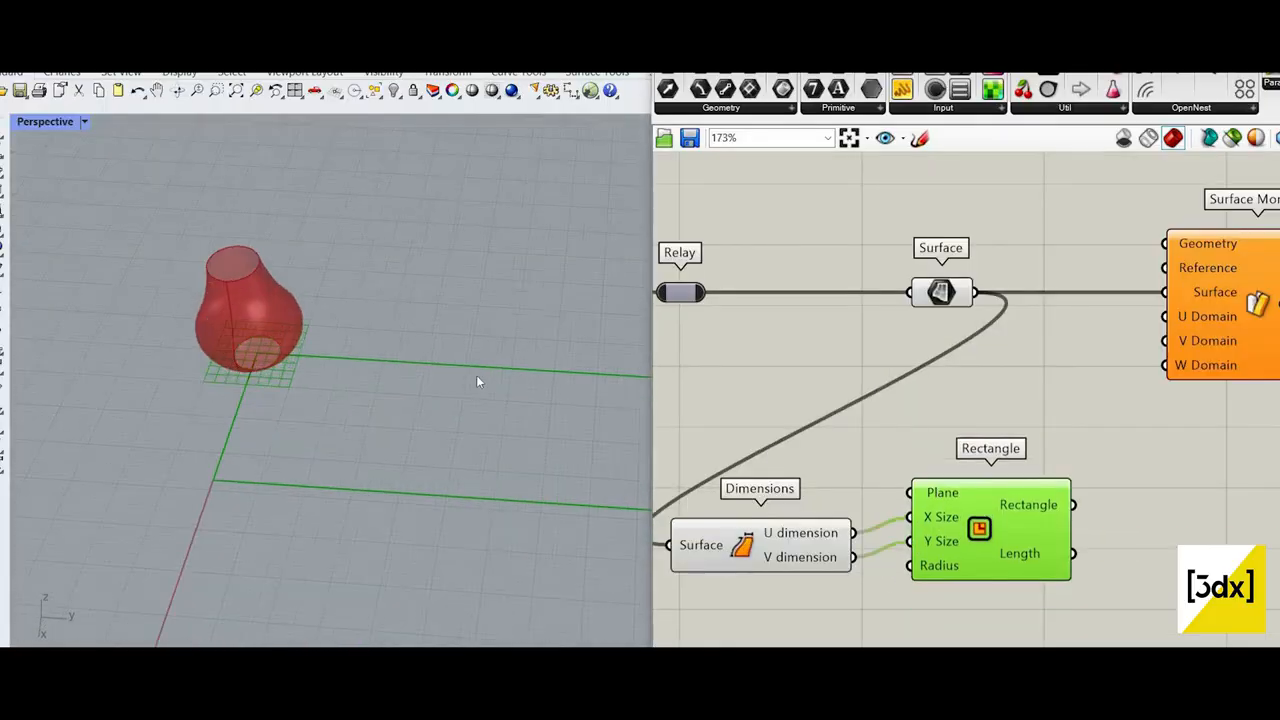
pyautogui.moveTo(476, 376); pyautogui.dragTo(512, 378, button='right')
pyautogui.scroll(-4, 404, 384)
pyautogui.moveTo(1021, 506); pyautogui.dragTo(1022, 527)
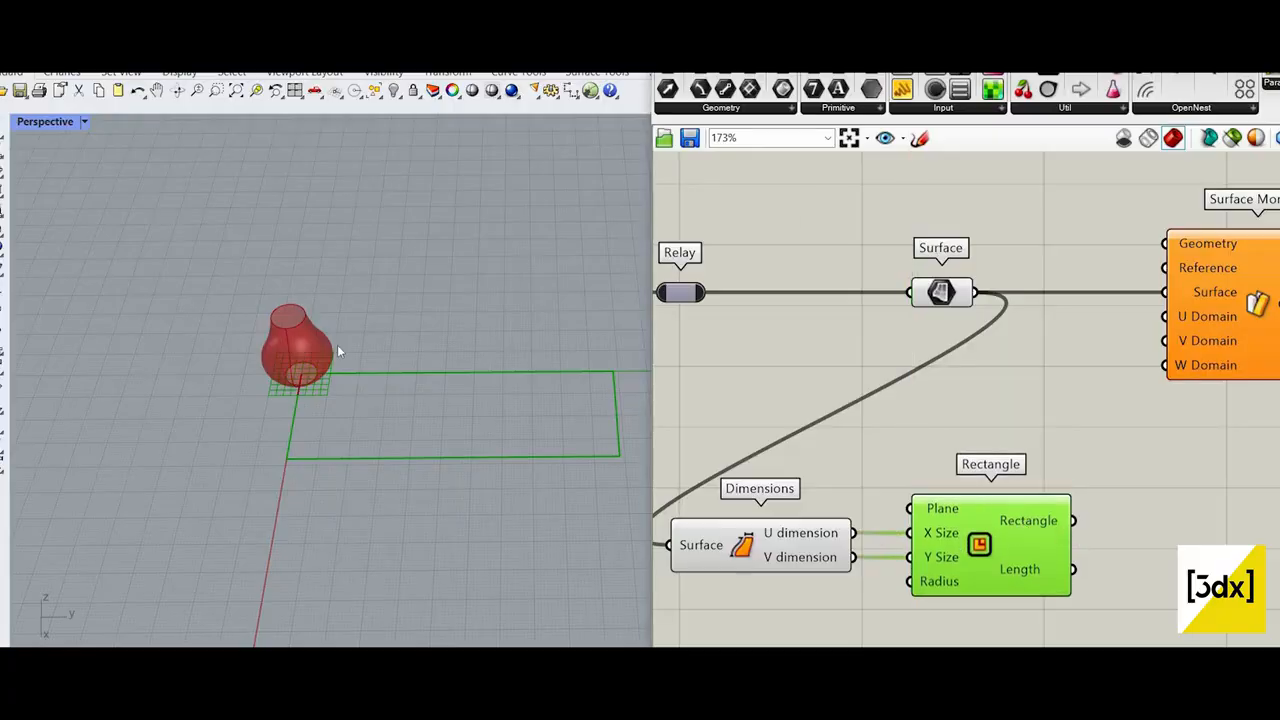
pyautogui.scroll(5, 337, 347)
pyautogui.scroll(-4, 548, 385)
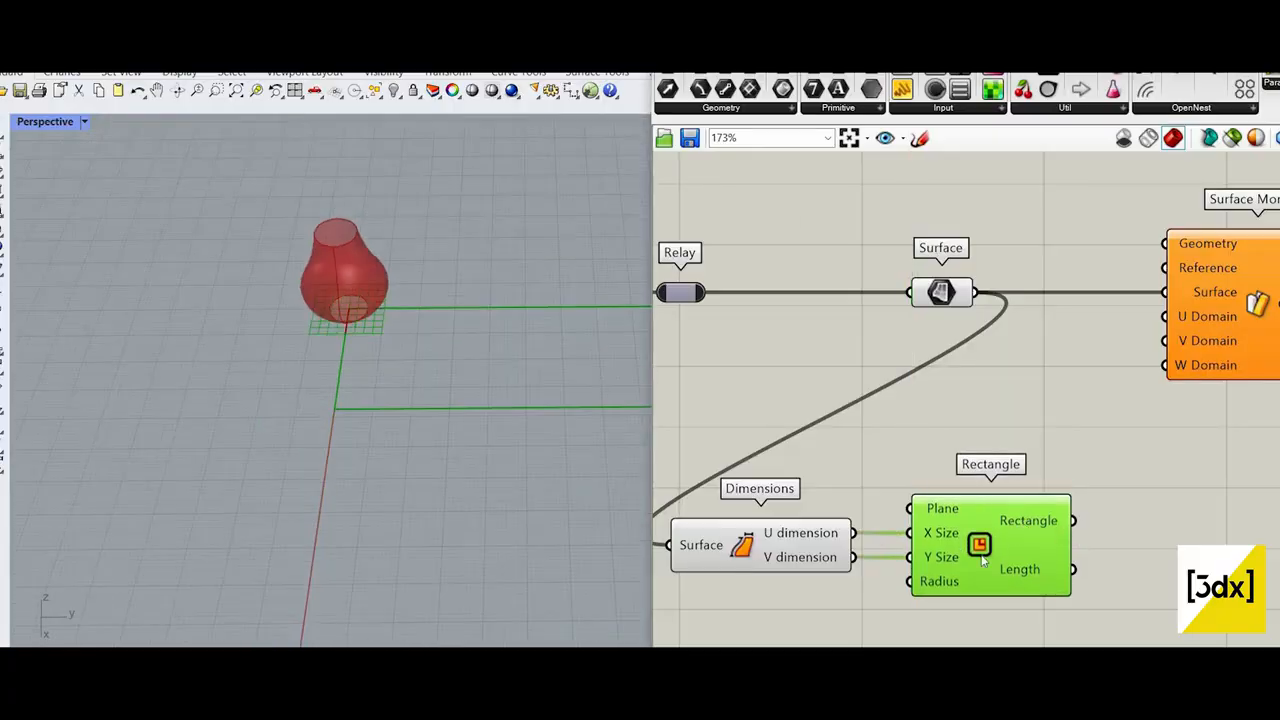
pyautogui.moveTo(473, 407); pyautogui.dragTo(250, 391, button='right')
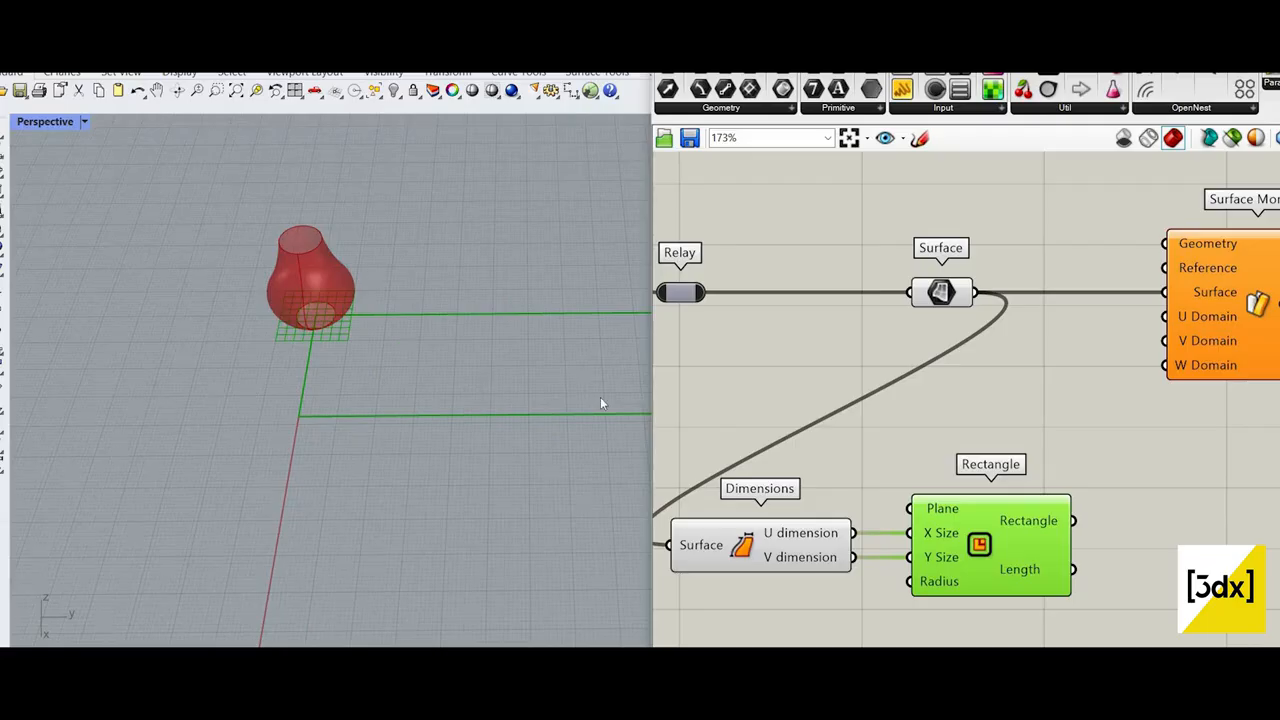
pyautogui.keyDown('shift'); pyautogui.moveTo(600, 398); pyautogui.dragTo(454, 403, button='right'); pyautogui.keyUp('shift')
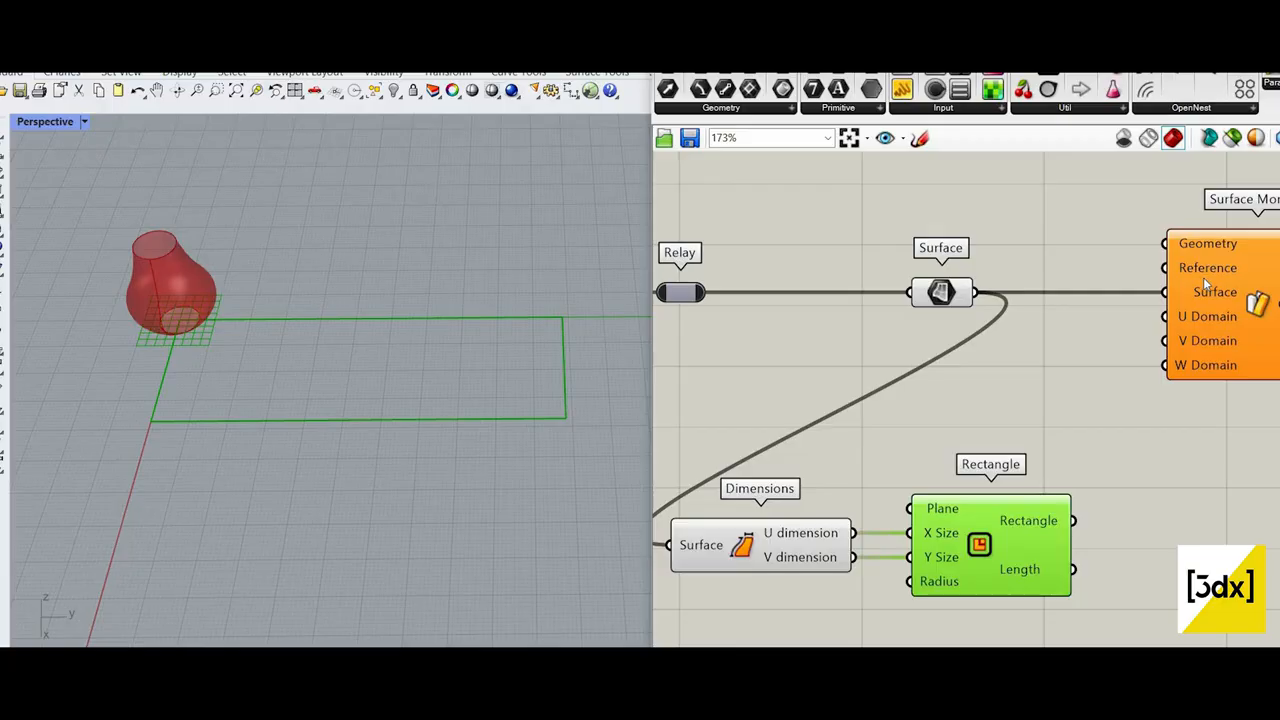
# Step: Reparameterize the Surface parameter and check that option in its settings
pyautogui.rightClick(945, 291)
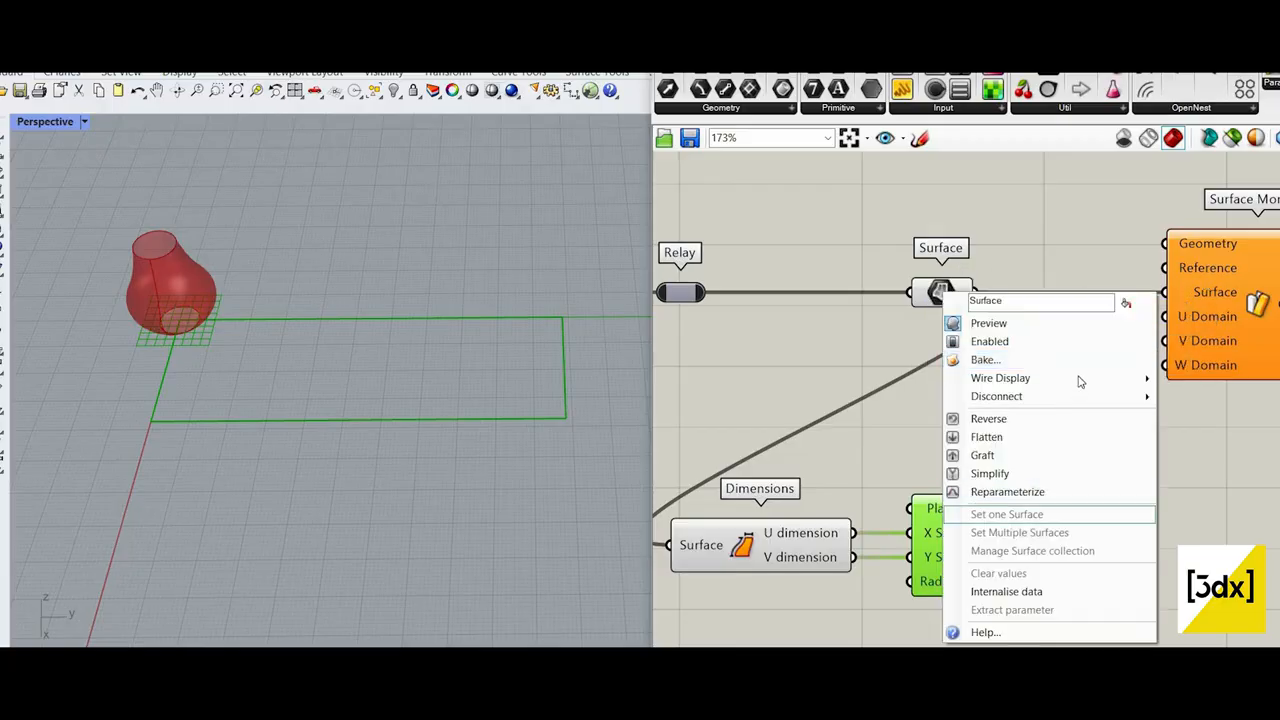
pyautogui.click(1020, 491)
pyautogui.scroll(-2, 990, 473)
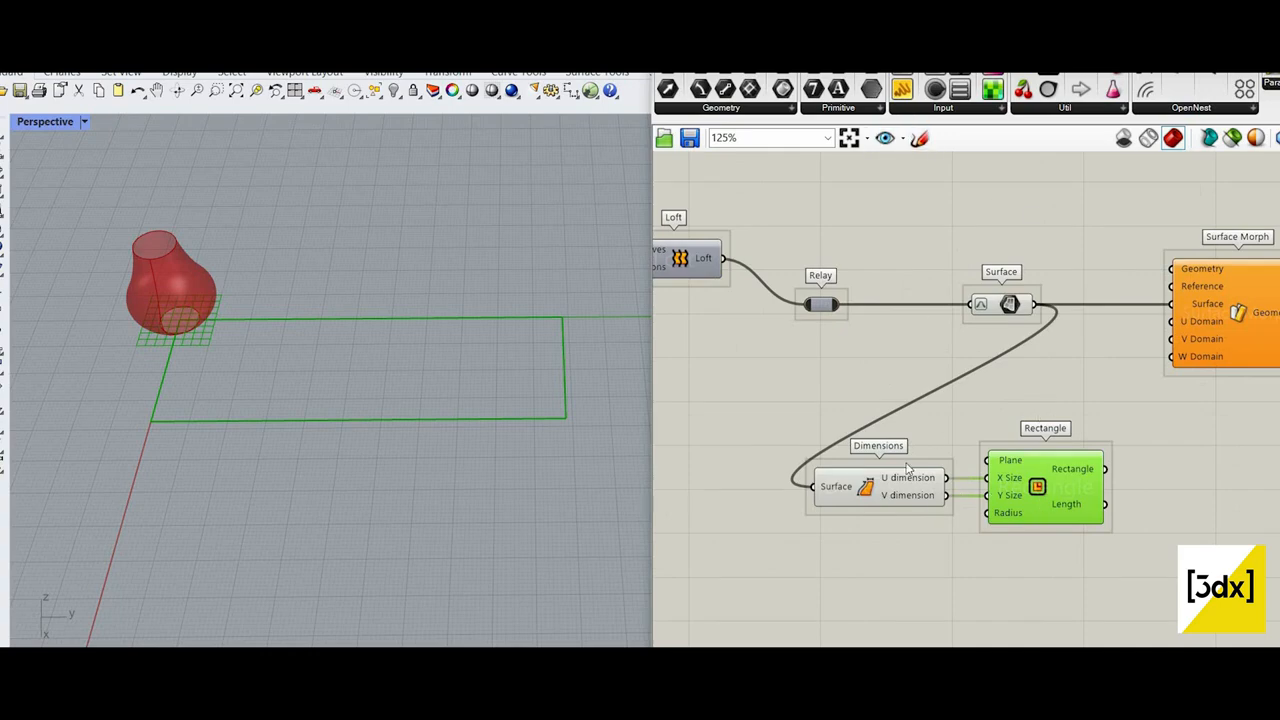
pyautogui.scroll(1, 912, 497)
pyautogui.moveTo(914, 486)
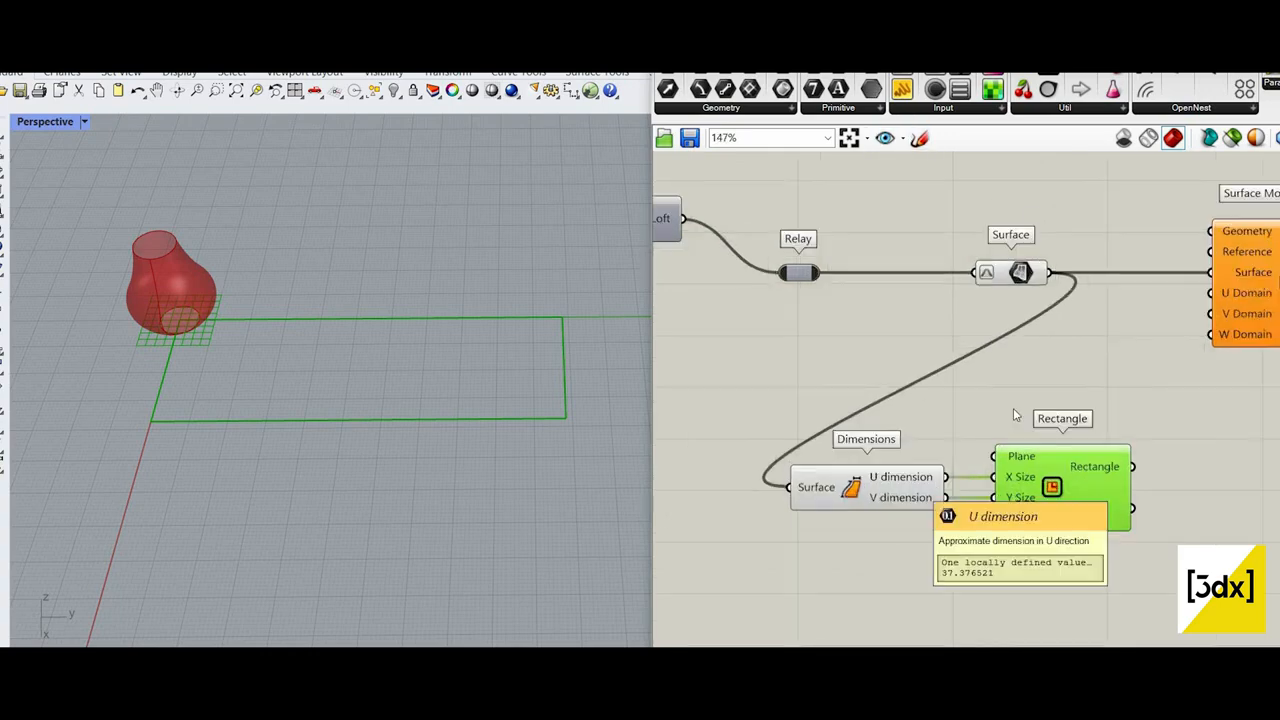
pyautogui.rightClick(1023, 274)
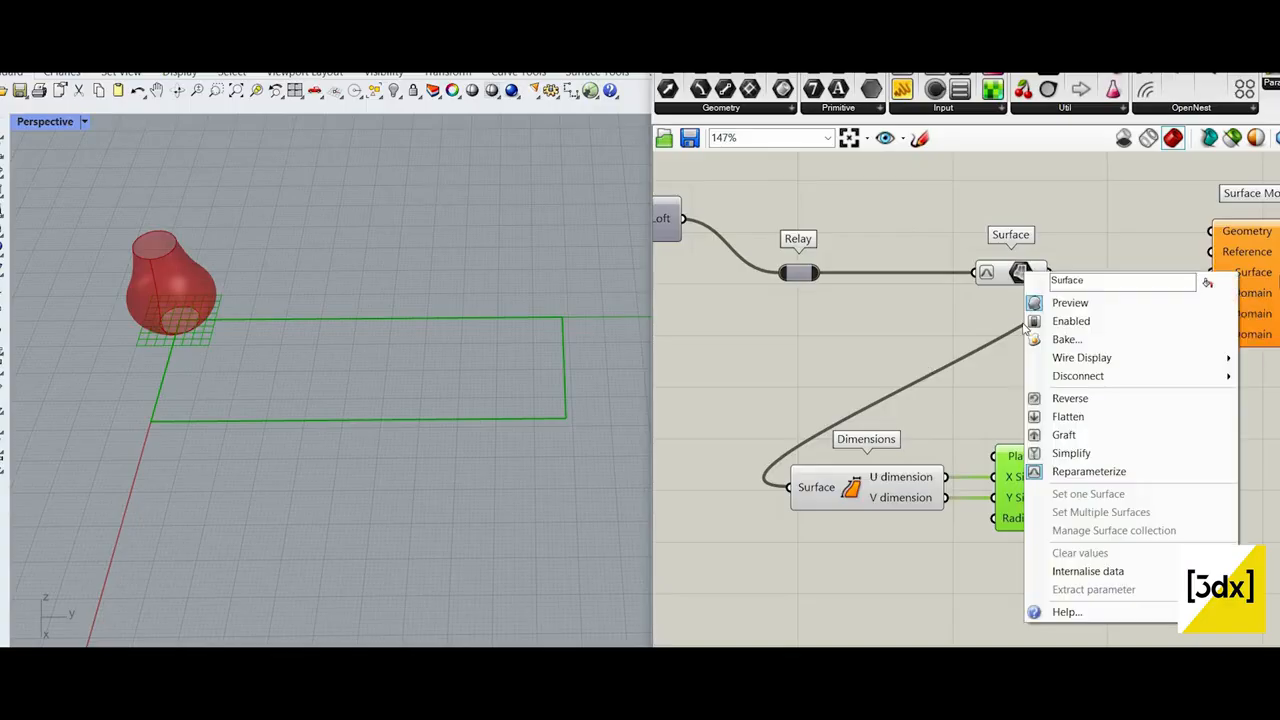
pyautogui.scroll(-3, 912, 448)
pyautogui.click(974, 192)
# Step: Reparameterize Surface Morph's Surface input and turn off reparameterization on the Surface parameter
pyautogui.scroll(3, 984, 316)
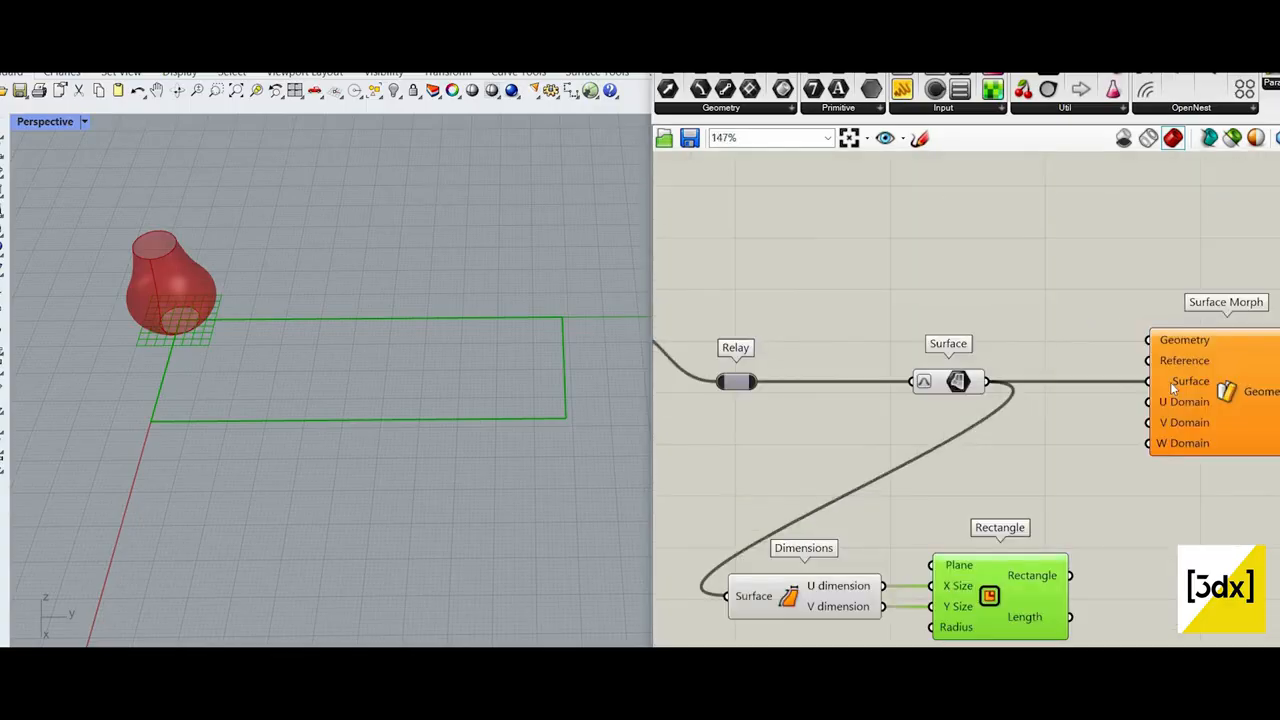
pyautogui.rightClick(1175, 381)
pyautogui.click(1172, 634)
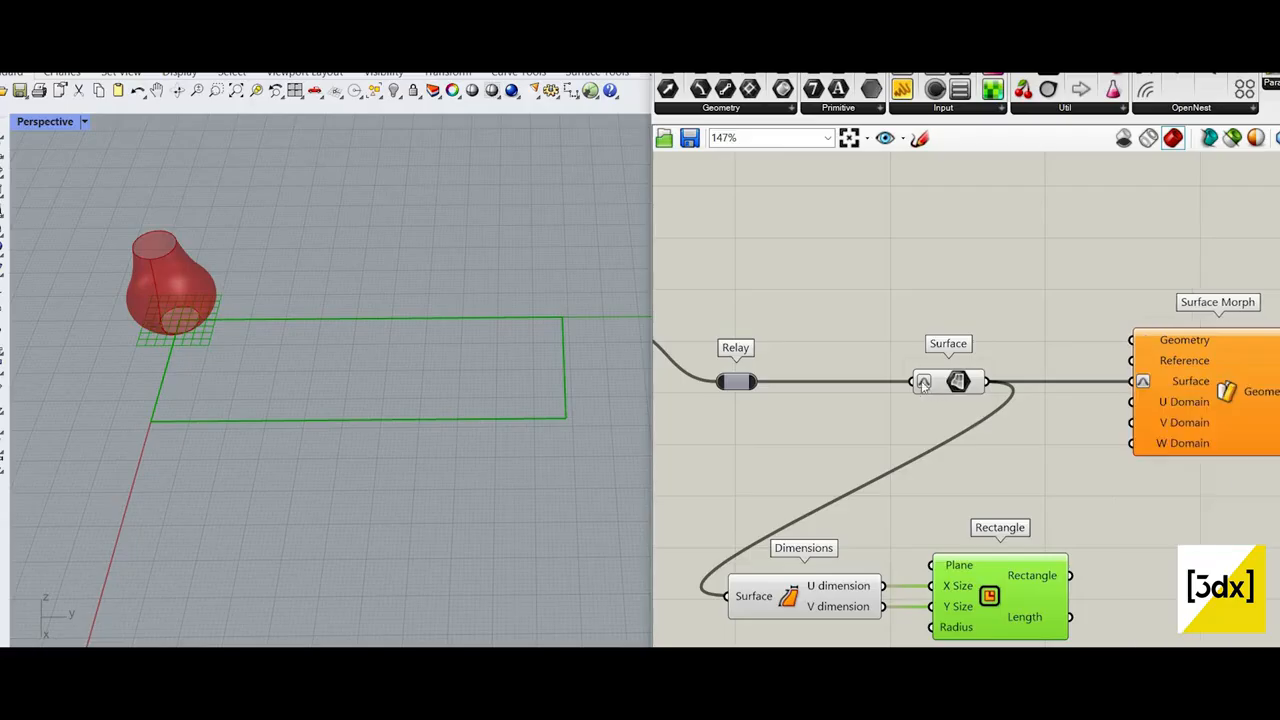
pyautogui.rightClick(918, 381)
pyautogui.click(965, 543)
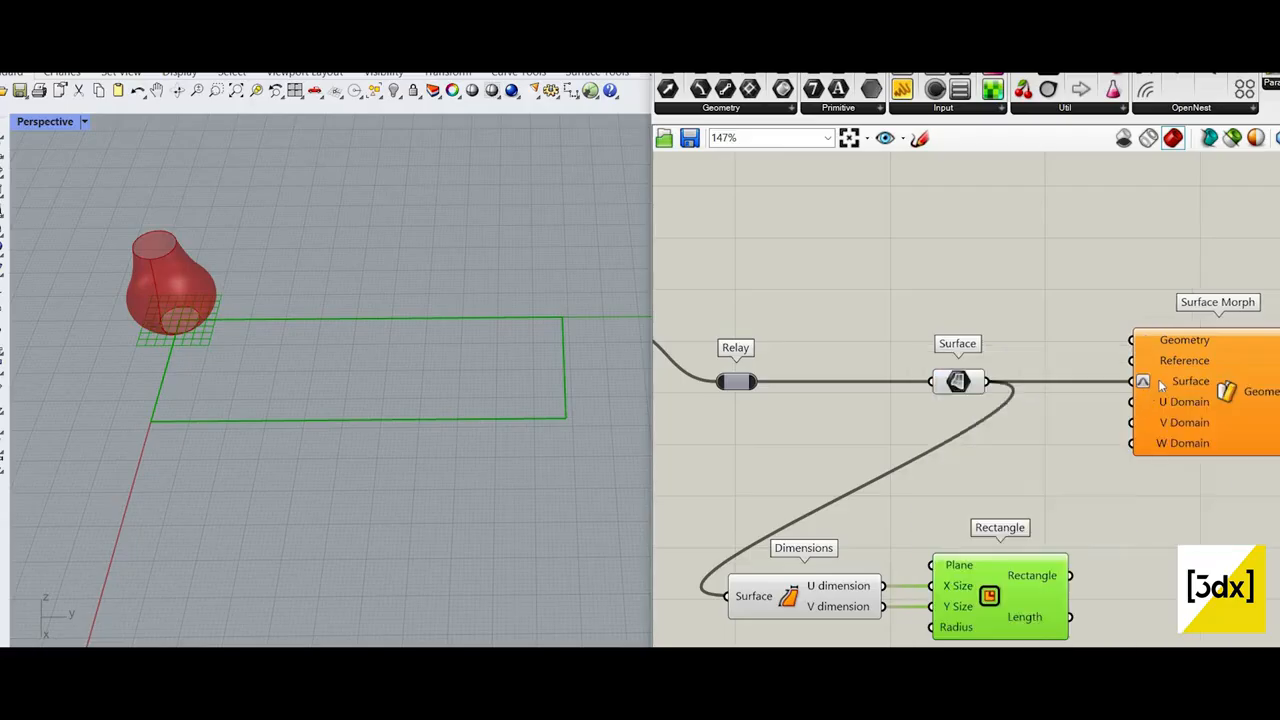
pyautogui.moveTo(1160, 386)
# Step: Delete the Dimensions and Rectangle components below the Surface parameter
pyautogui.moveTo(1092, 472); pyautogui.dragTo(860, 624)
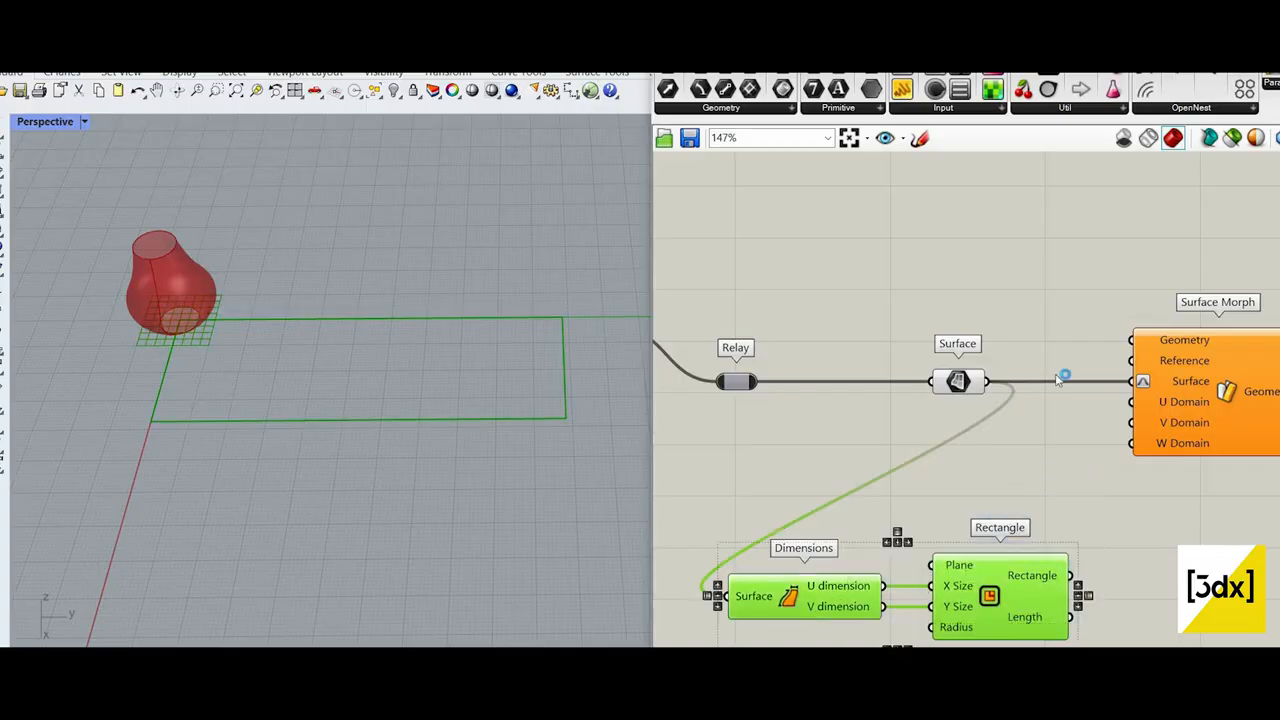
pyautogui.press('Delete')
pyautogui.scroll(-1, 1057, 382)
pyautogui.scroll(1, 1057, 382)
pyautogui.moveTo(1057, 383); pyautogui.dragTo(1150, 380, button='right')
# Step: Turn off the preview of the Relay and the Surface parameter together to hide the vase
pyautogui.click(1045, 384)
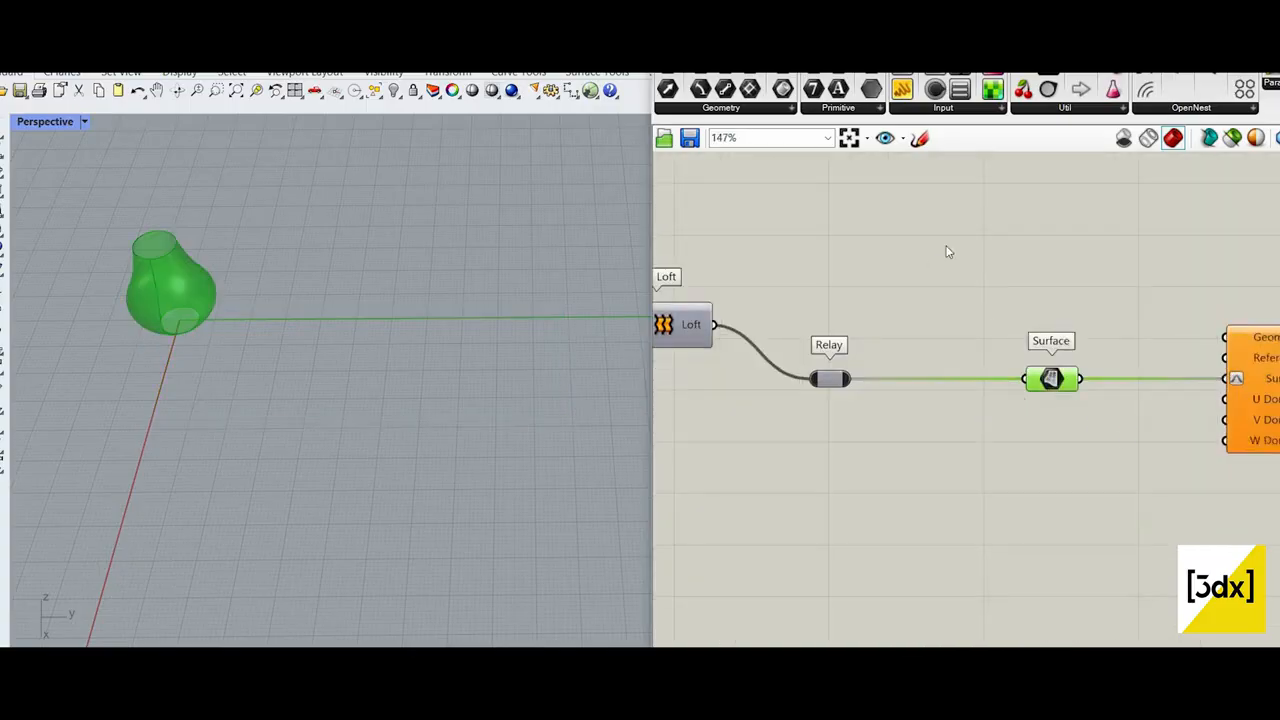
pyautogui.scroll(-2, 938, 252)
pyautogui.moveTo(938, 252); pyautogui.dragTo(1006, 263, button='right')
pyautogui.click(1006, 263)
pyautogui.moveTo(1140, 295); pyautogui.dragTo(890, 415)
pyautogui.middleClick(1051, 335)
pyautogui.click(1048, 265)
# Step: Add a Range component in the free canvas space below the existing definition
pyautogui.scroll(-5, 920, 480)
pyautogui.moveTo(905, 500); pyautogui.dragTo(991, 411, button='right')
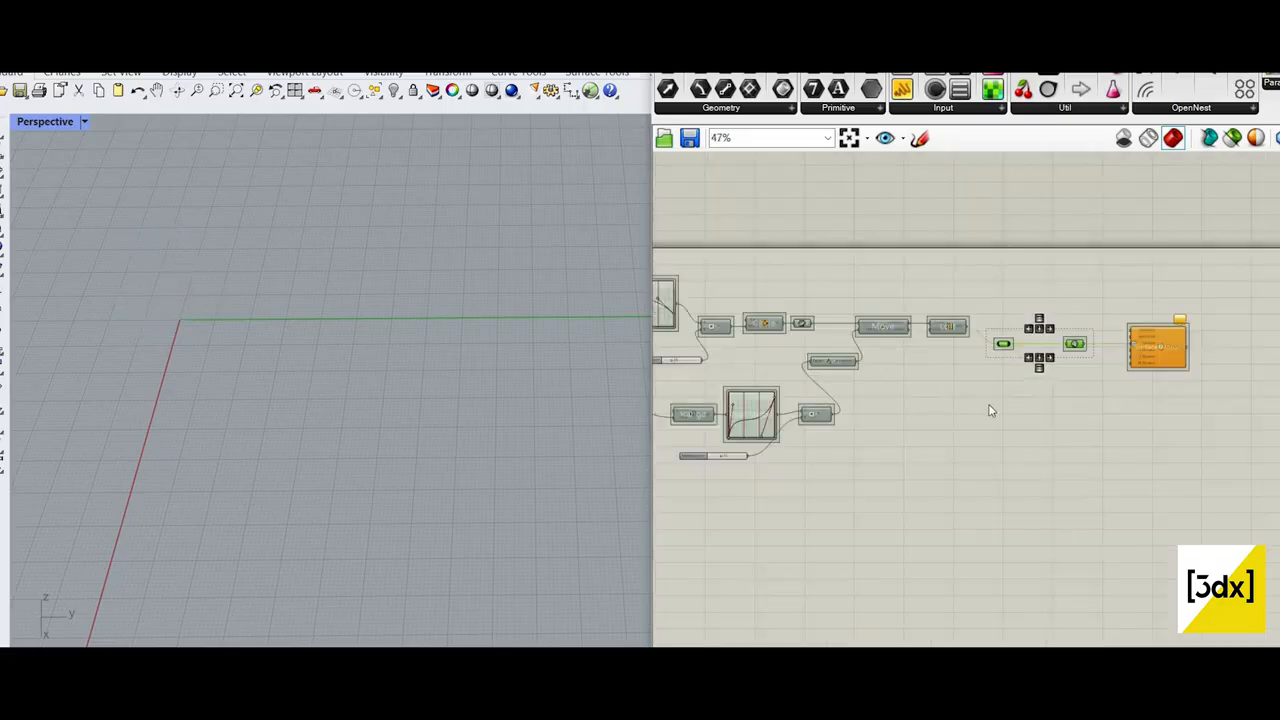
pyautogui.scroll(3, 951, 410)
pyautogui.click(894, 475)
pyautogui.scroll(-5, 894, 475)
pyautogui.moveTo(786, 497); pyautogui.dragTo(944, 395, button='right')
pyautogui.scroll(6, 843, 447)
pyautogui.doubleClick(841, 443)
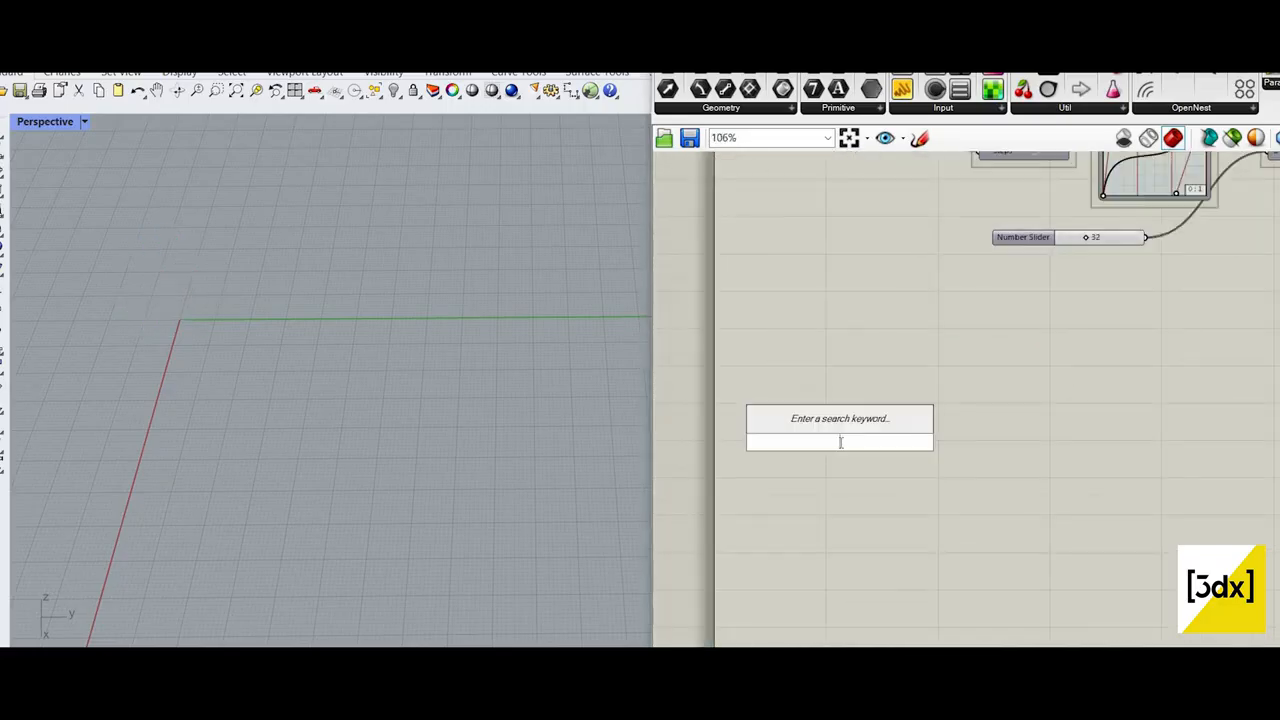
pyautogui.write('range')
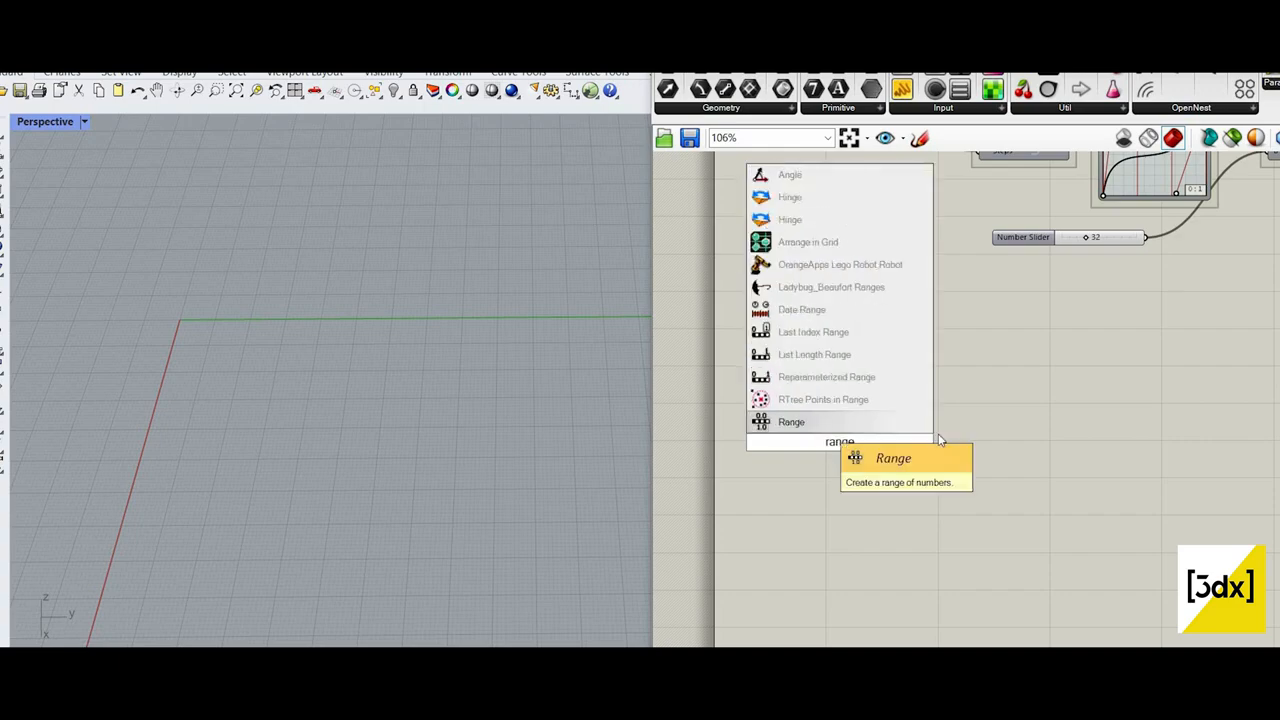
pyautogui.press('Return')
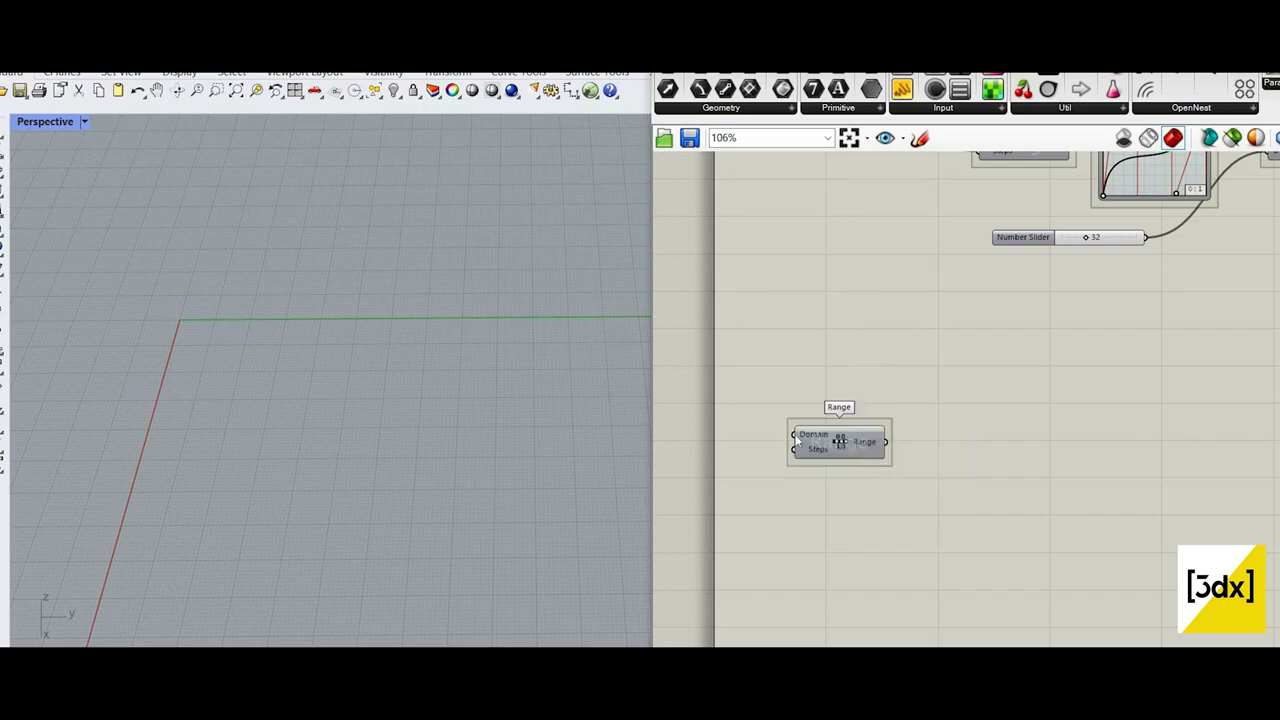
pyautogui.moveTo(840, 443); pyautogui.dragTo(864, 429)
# Step: Add a Number Slider set to 20, connect it to the Range's Steps input and move the Range beside it
pyautogui.scroll(-2, 915, 433)
pyautogui.scroll(2, 840, 446)
pyautogui.doubleClick(796, 434)
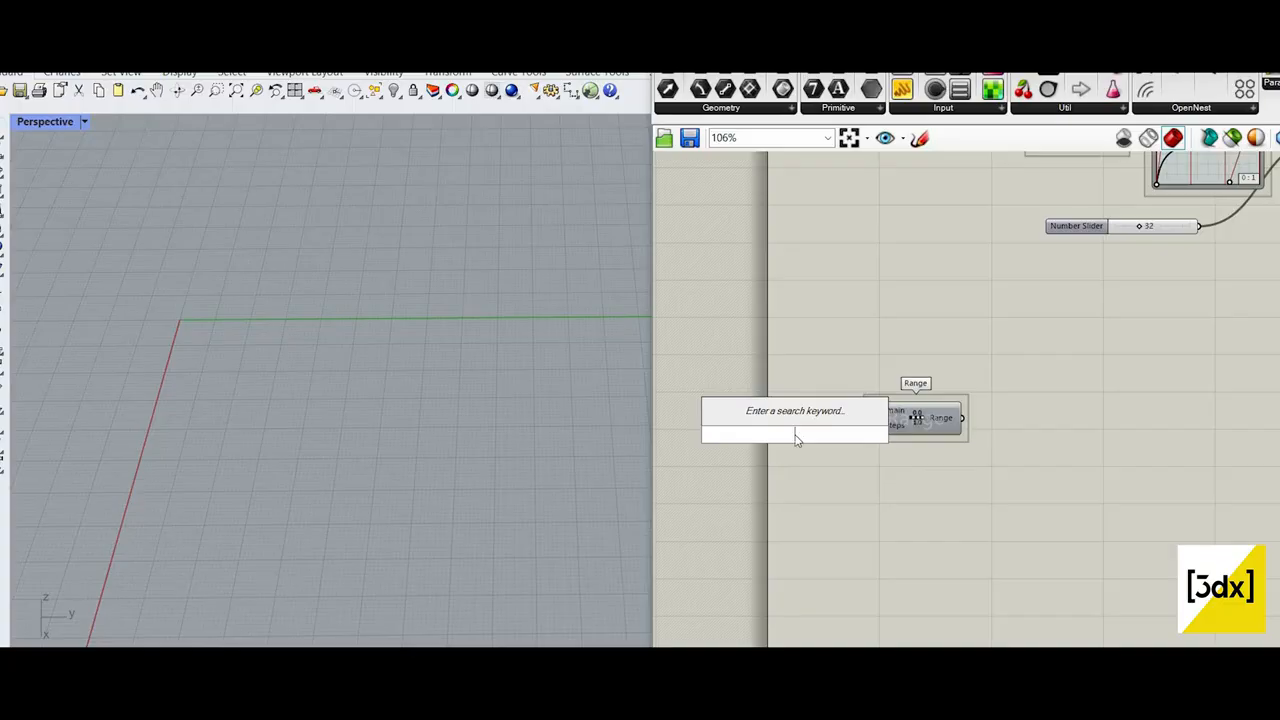
pyautogui.write('20')
pyautogui.press('Return')
pyautogui.scroll(3, 843, 405)
pyautogui.click(814, 414)
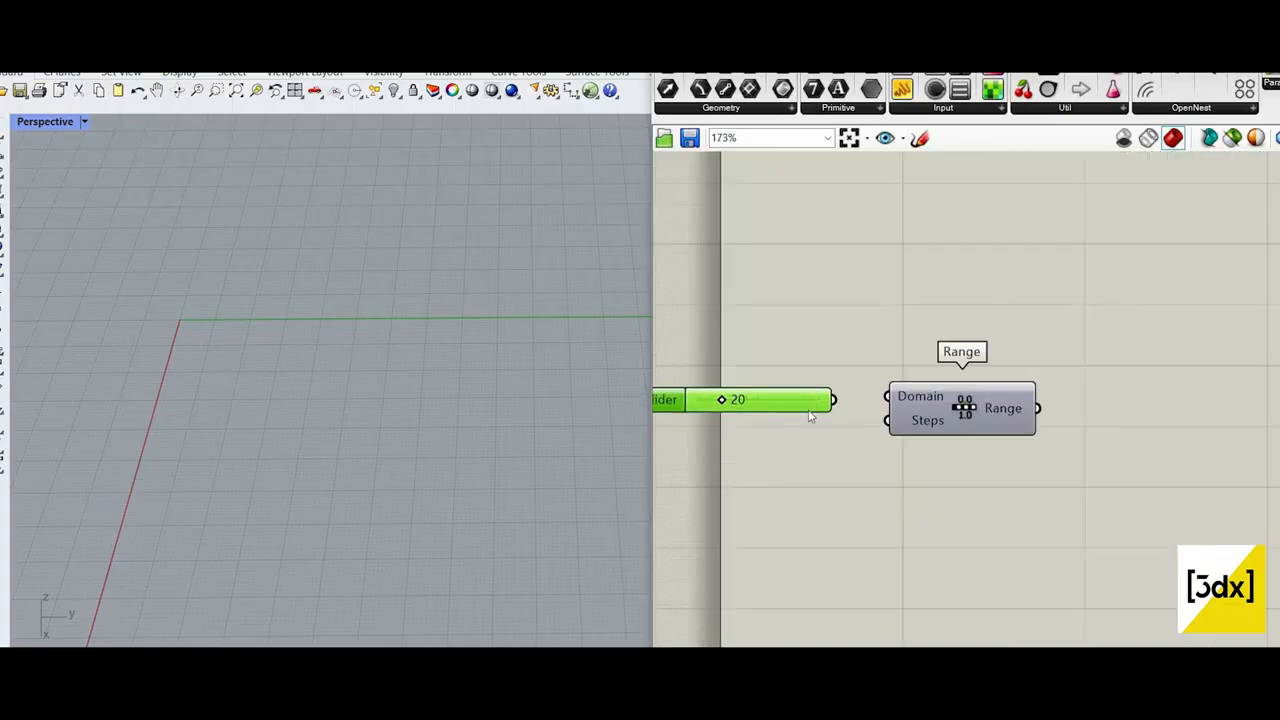
pyautogui.moveTo(993, 423); pyautogui.dragTo(996, 406)
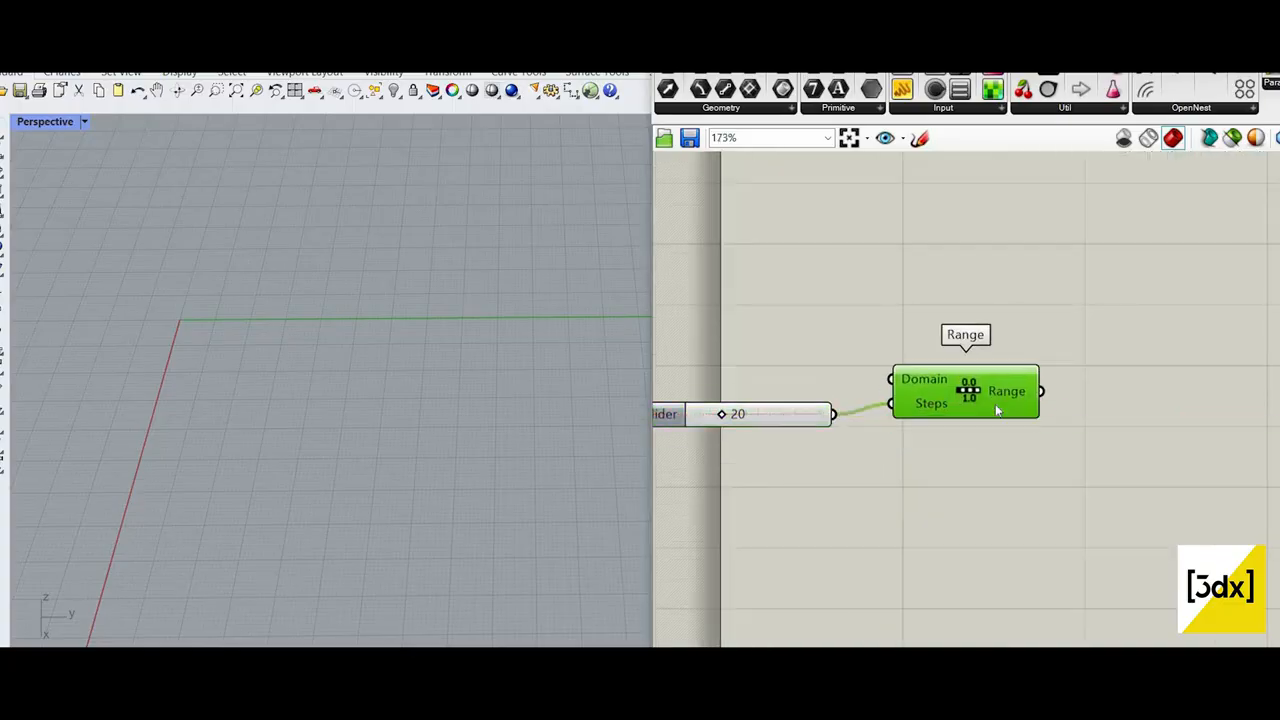
pyautogui.scroll(-2, 976, 401)
pyautogui.doubleClick(830, 412)
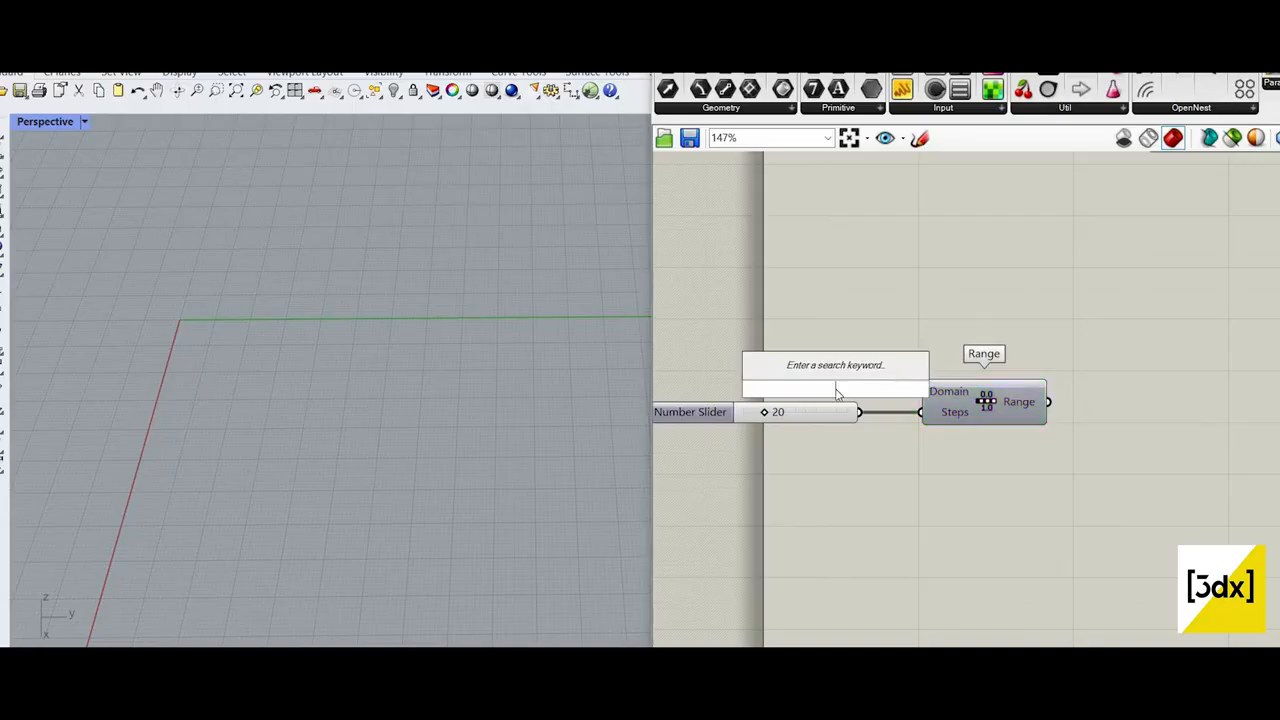
pyautogui.write('10')
pyautogui.press('Return')
pyautogui.click(838, 394)
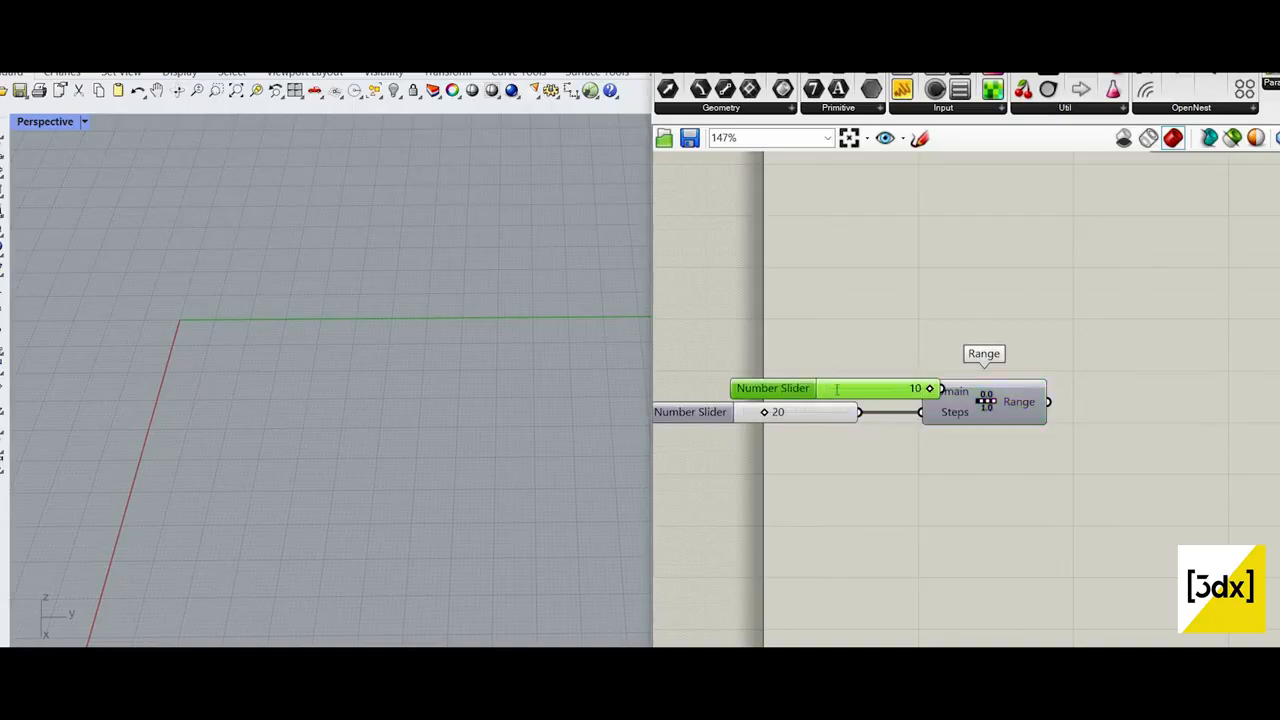
pyautogui.press('Delete')
pyautogui.doubleClick(838, 392)
pyautogui.write('1')
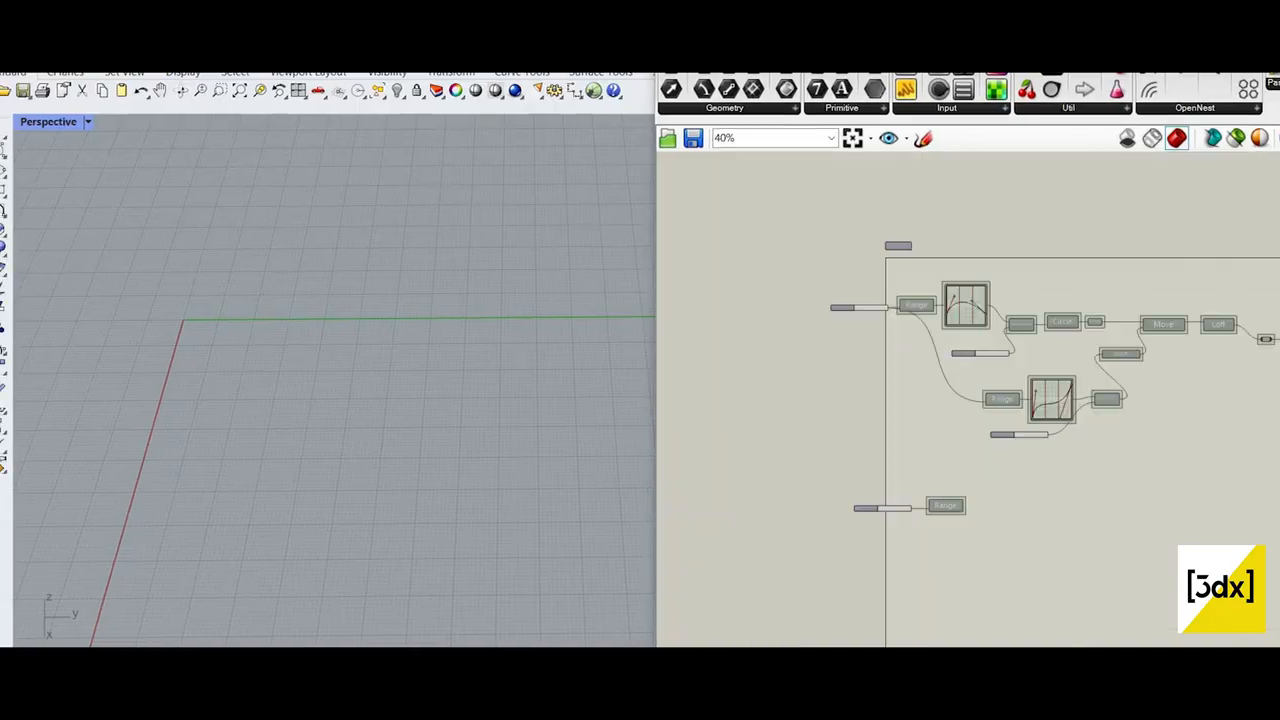
# Step: Check the Range's output values and delete the slider feeding its Steps input
pyautogui.scroll(6, 990, 502)
pyautogui.scroll(-1, 950, 511)
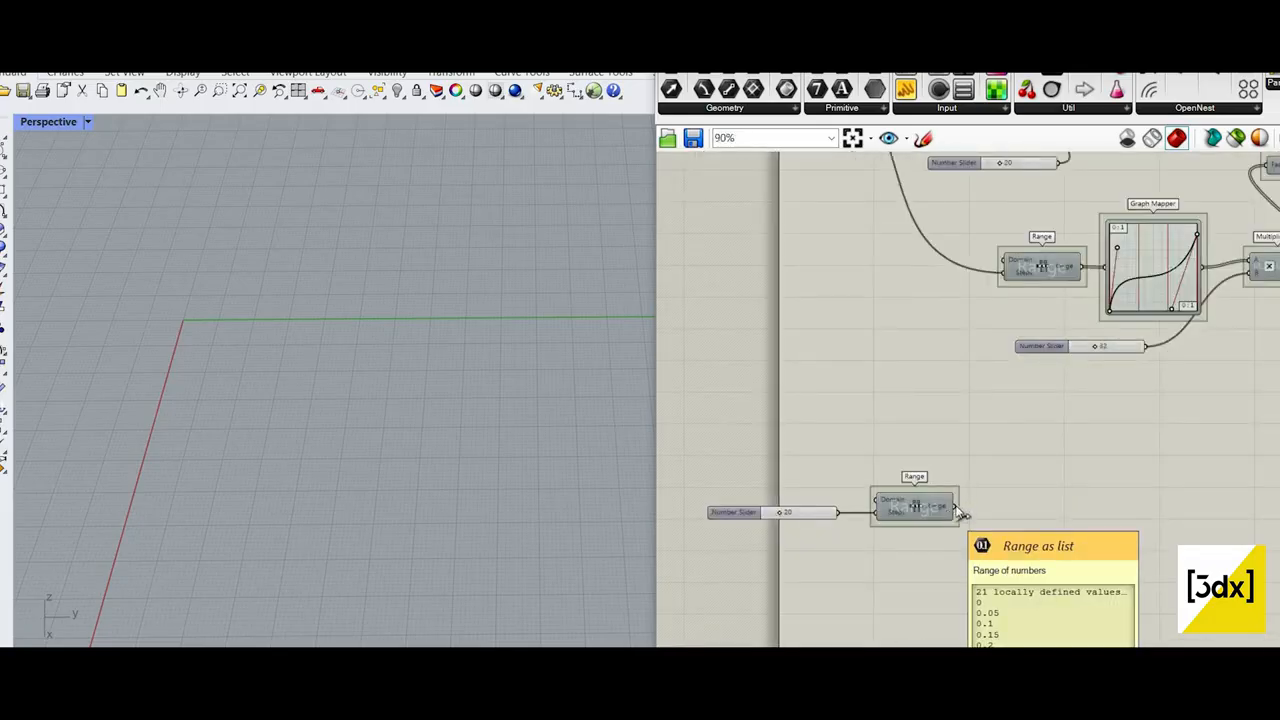
pyautogui.scroll(2, 966, 505)
pyautogui.scroll(-1, 957, 487)
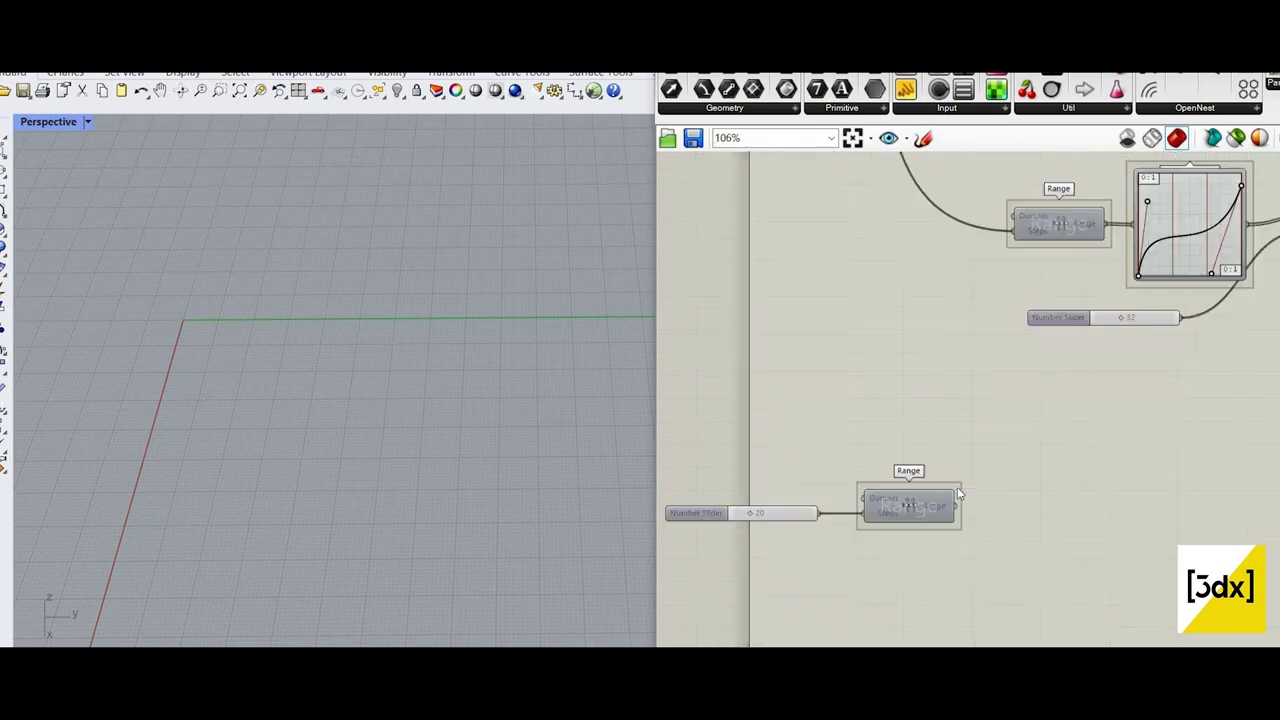
pyautogui.scroll(4, 910, 500)
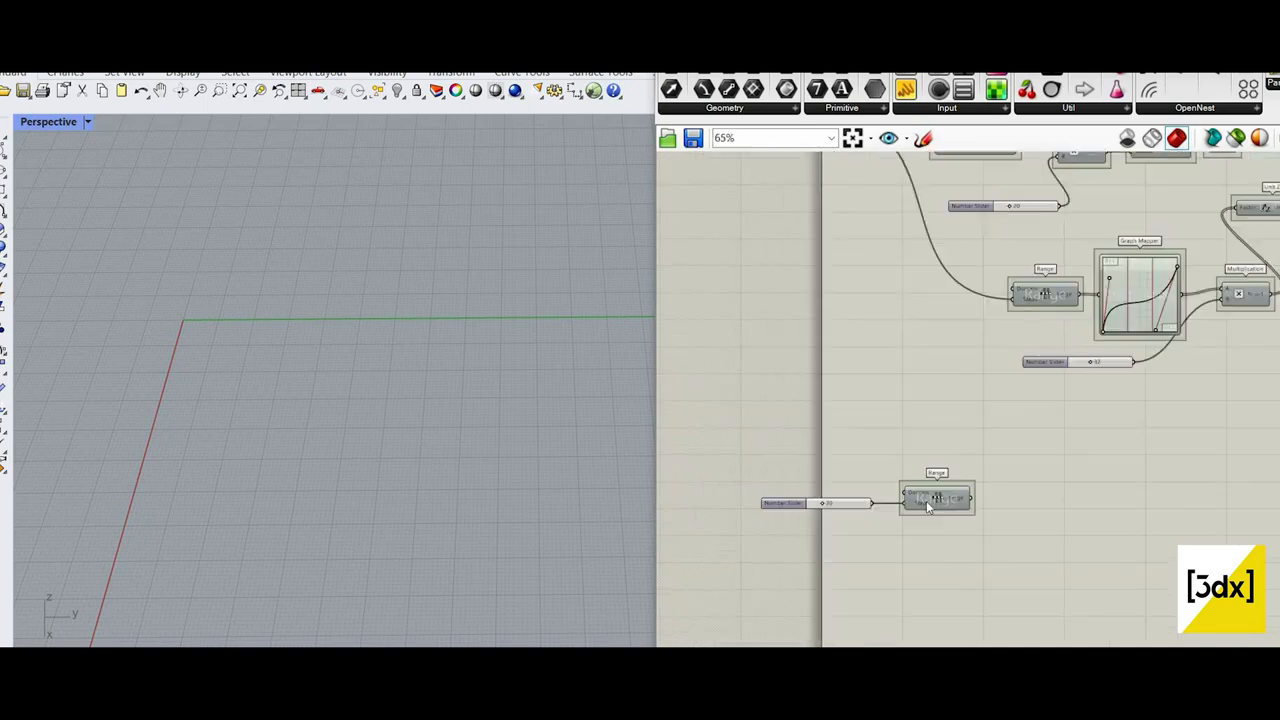
pyautogui.click(852, 433)
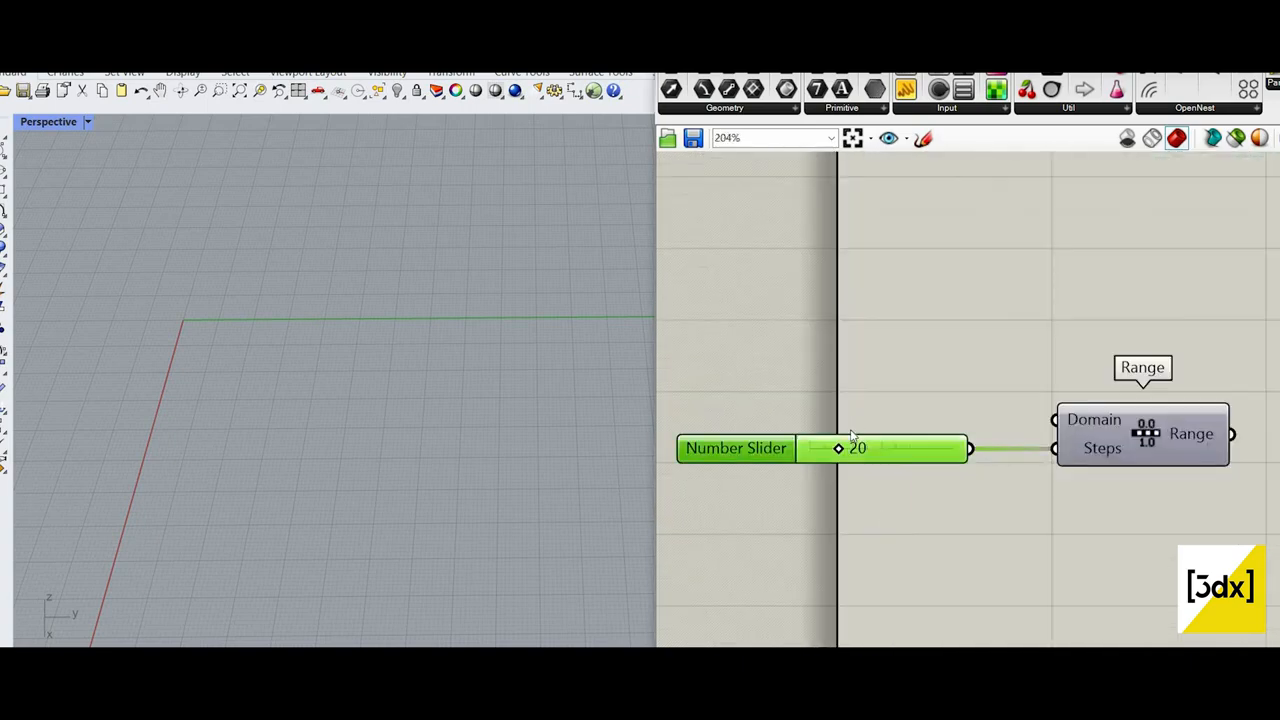
pyautogui.press('Delete')
# Step: Sketch several overlapping freehand wave curves around the Range component as an illustration and discard the sketch
pyautogui.doubleClick(877, 414)
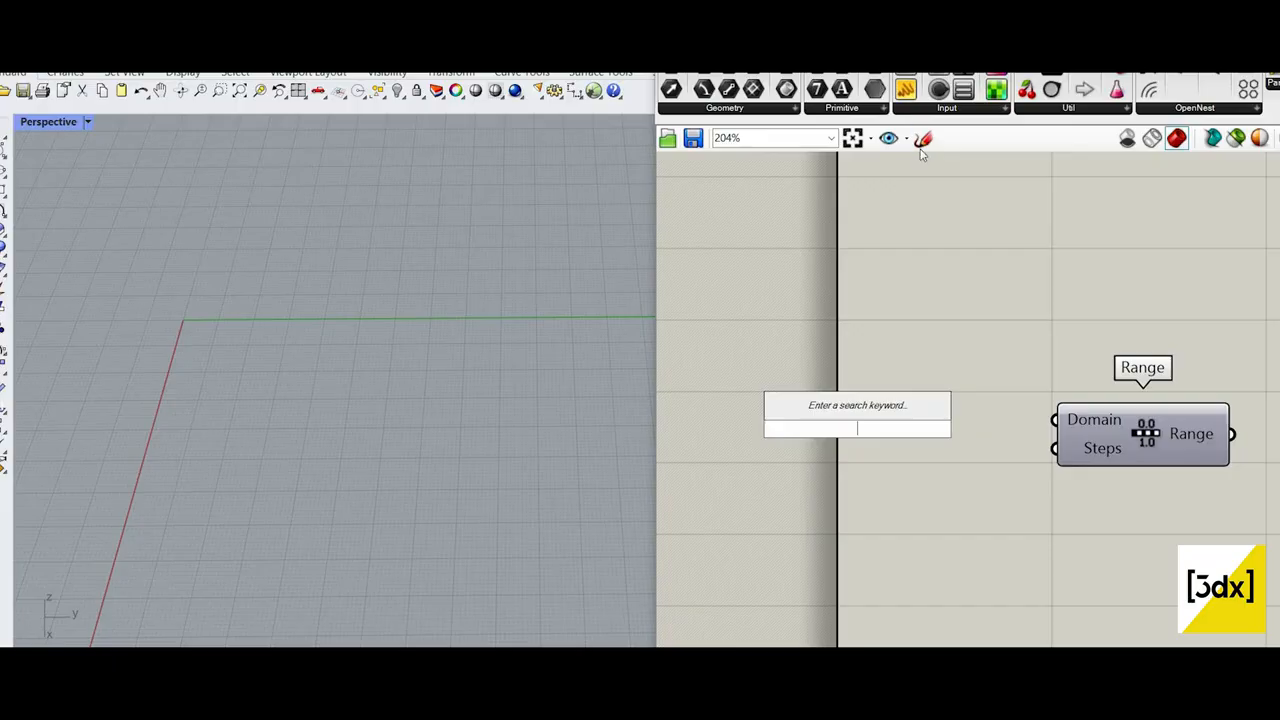
pyautogui.click(921, 148)
pyautogui.scroll(-1, 767, 359)
pyautogui.moveTo(765, 359); pyautogui.dragTo(839, 325)
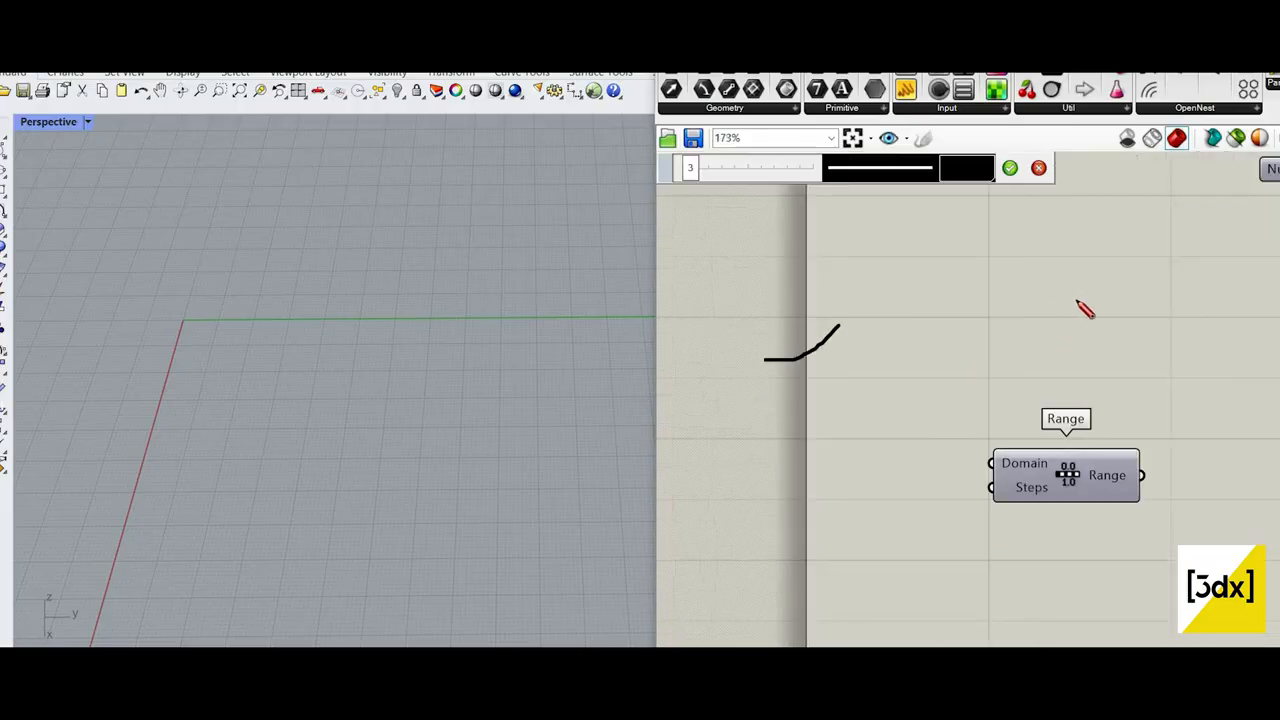
pyautogui.moveTo(1085, 310)
pyautogui.mouseDown()
pyautogui.moveTo(1214, 320)
pyautogui.moveTo(1243, 360)
pyautogui.moveTo(1238, 350)
pyautogui.mouseUp()
pyautogui.scroll(-3, 960, 365)
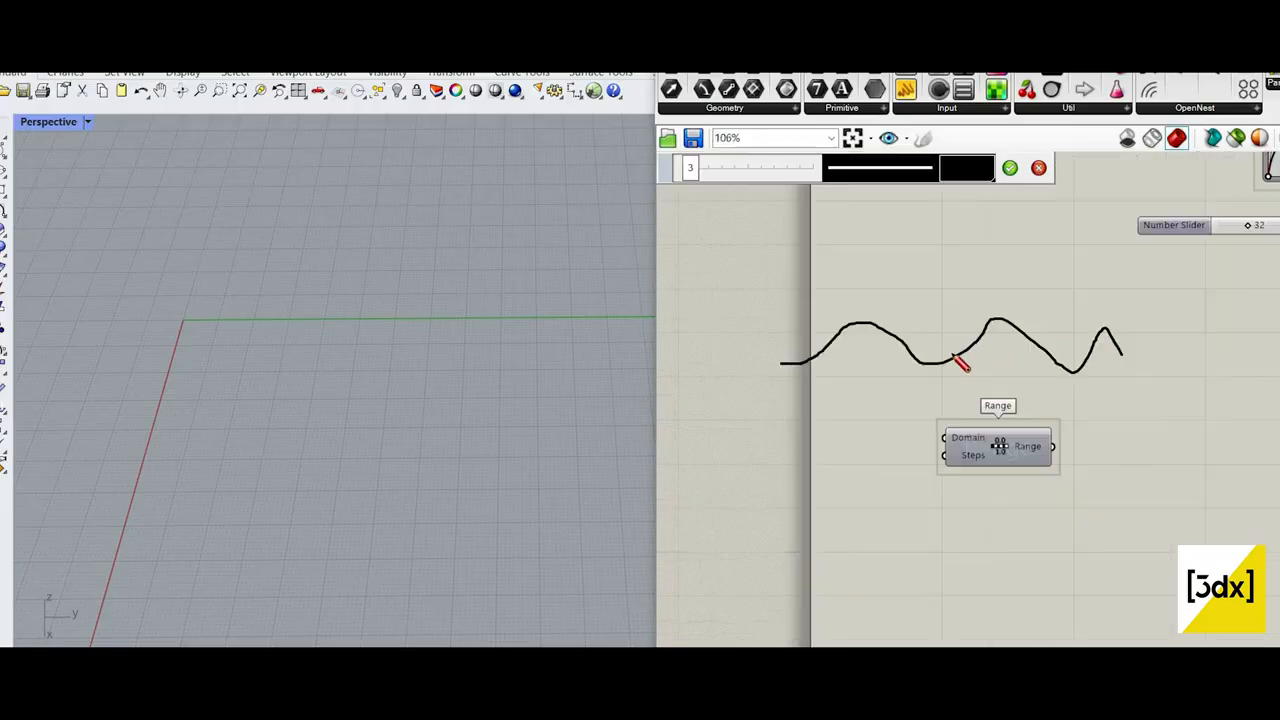
pyautogui.scroll(-2, 816, 348)
pyautogui.scroll(1, 740, 405)
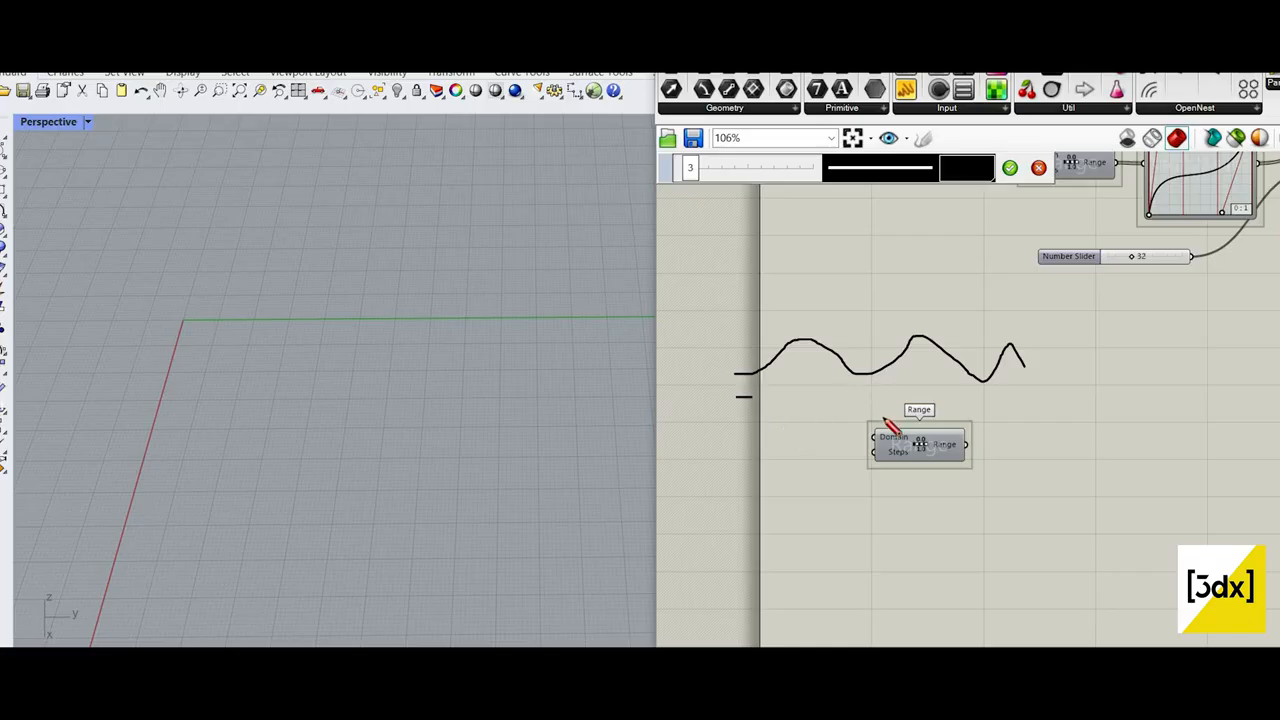
pyautogui.moveTo(882, 418); pyautogui.dragTo(1173, 398)
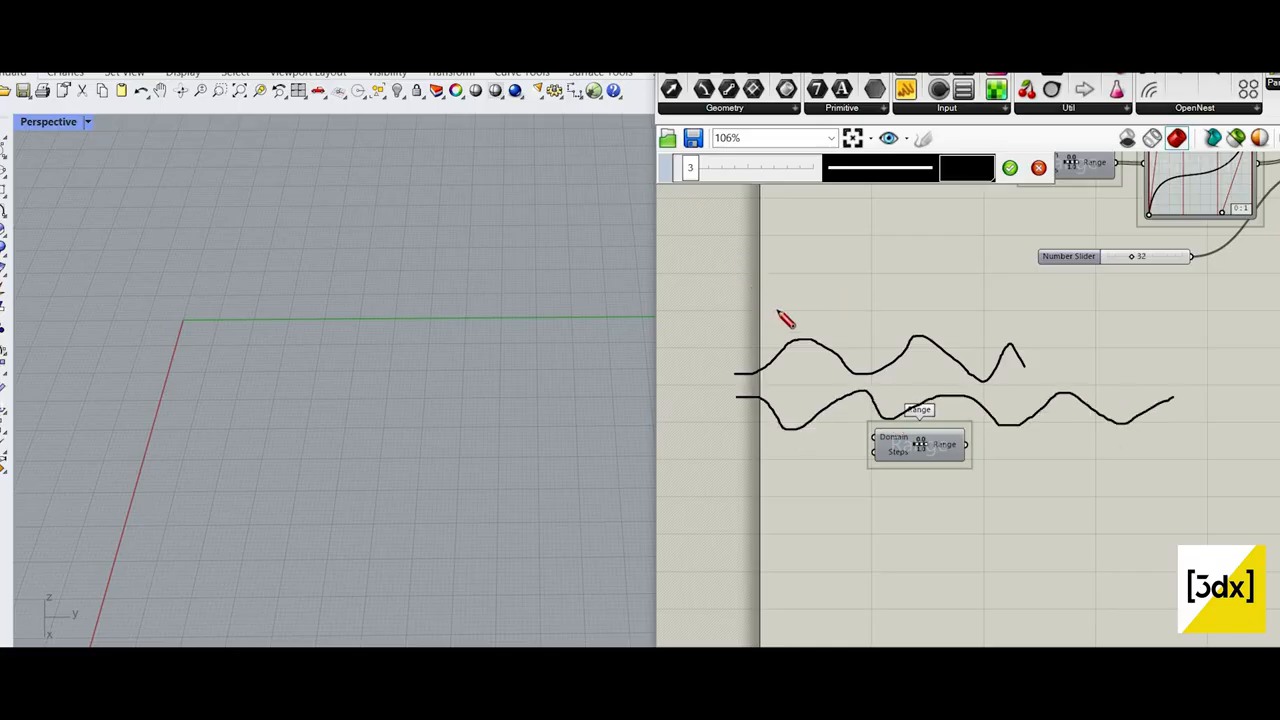
pyautogui.moveTo(778, 311); pyautogui.dragTo(914, 297)
pyautogui.moveTo(744, 378)
pyautogui.mouseDown()
pyautogui.moveTo(1059, 398)
pyautogui.moveTo(1044, 386)
pyautogui.moveTo(1099, 382)
pyautogui.moveTo(1143, 416)
pyautogui.mouseUp()
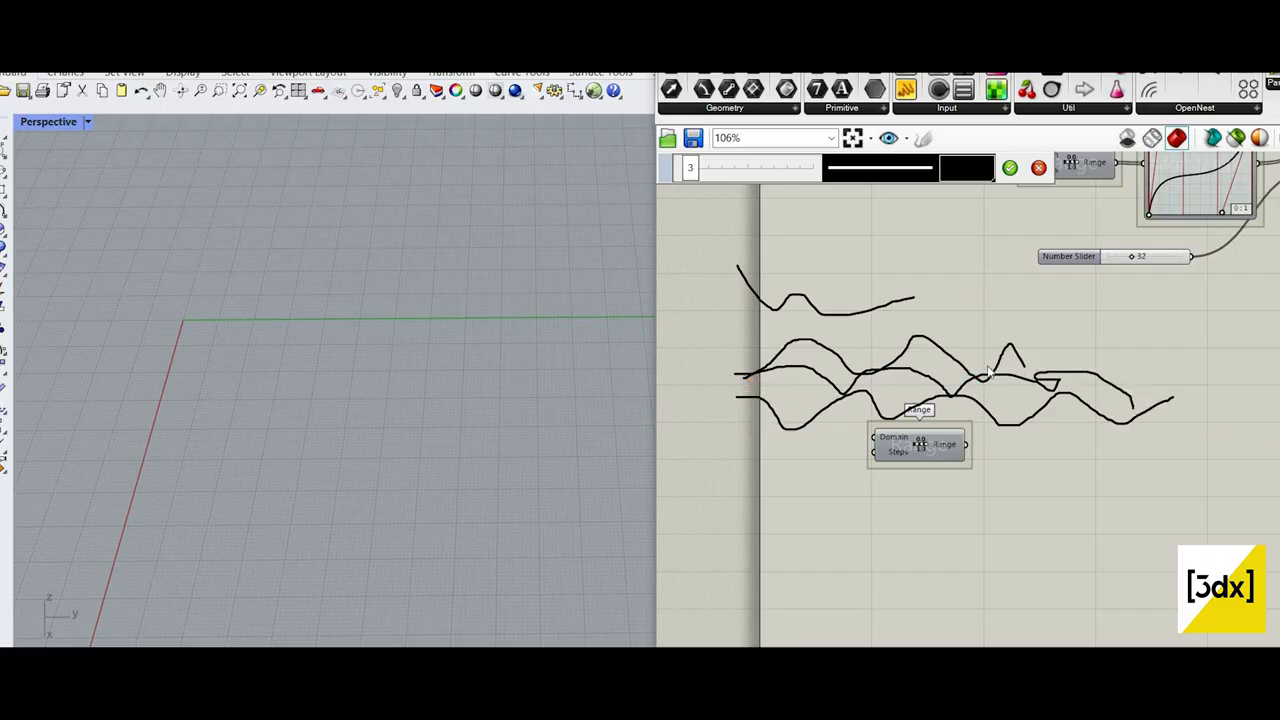
pyautogui.press('Escape')
# Step: Reposition the unconnected Range component in the free canvas area, farther from the existing definition
pyautogui.scroll(-2, 842, 350)
pyautogui.scroll(1, 929, 460)
pyautogui.moveTo(893, 408); pyautogui.dragTo(855, 436)
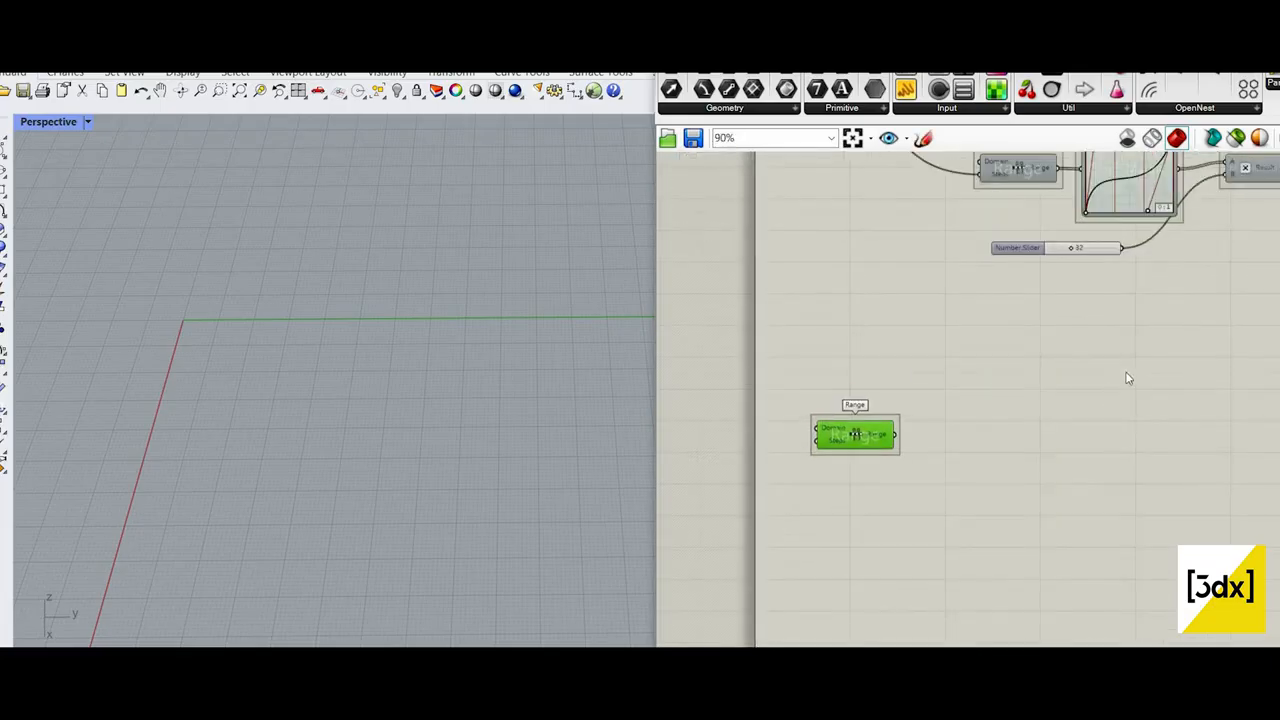
pyautogui.scroll(3, 914, 458)
pyautogui.scroll(-1, 966, 403)
pyautogui.moveTo(853, 426); pyautogui.dragTo(952, 394, button='right')
pyautogui.scroll(3, 950, 388)
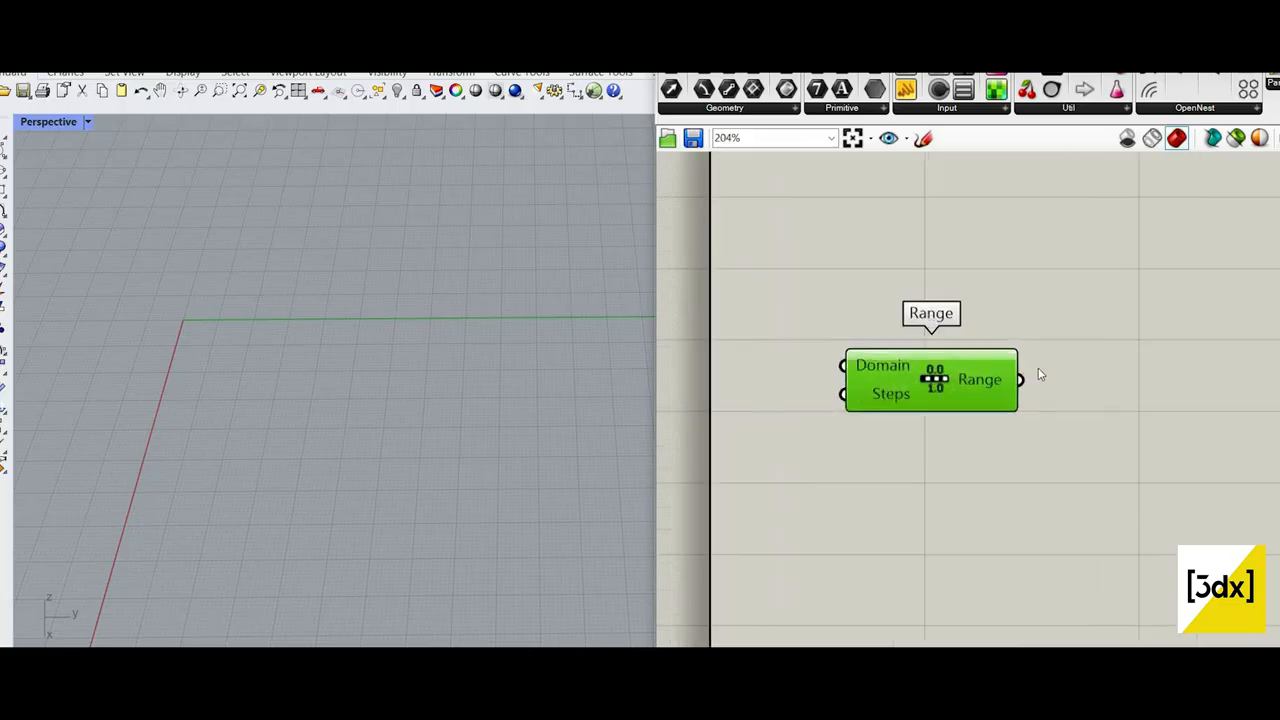
pyautogui.scroll(-1, 760, 437)
pyautogui.moveTo(760, 437); pyautogui.dragTo(857, 418, button='right')
pyautogui.scroll(1, 857, 418)
pyautogui.doubleClick(857, 416)
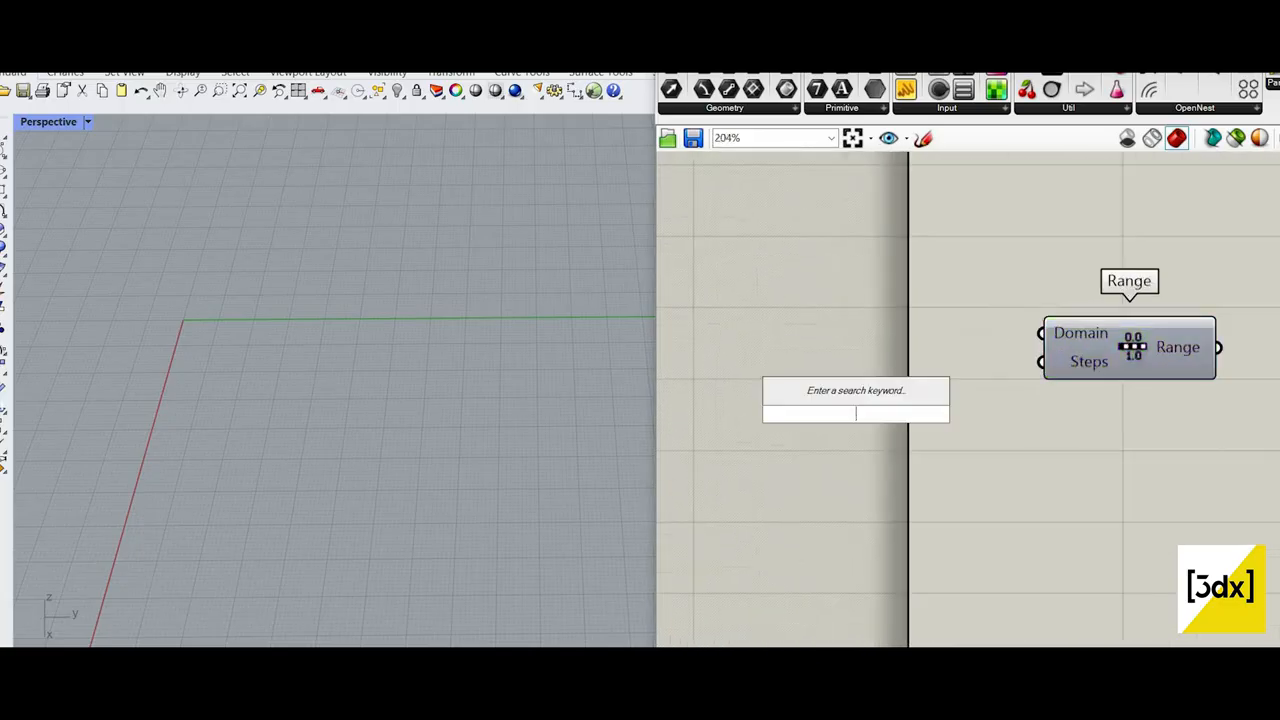
pyautogui.write('110')
pyautogui.press('Return')
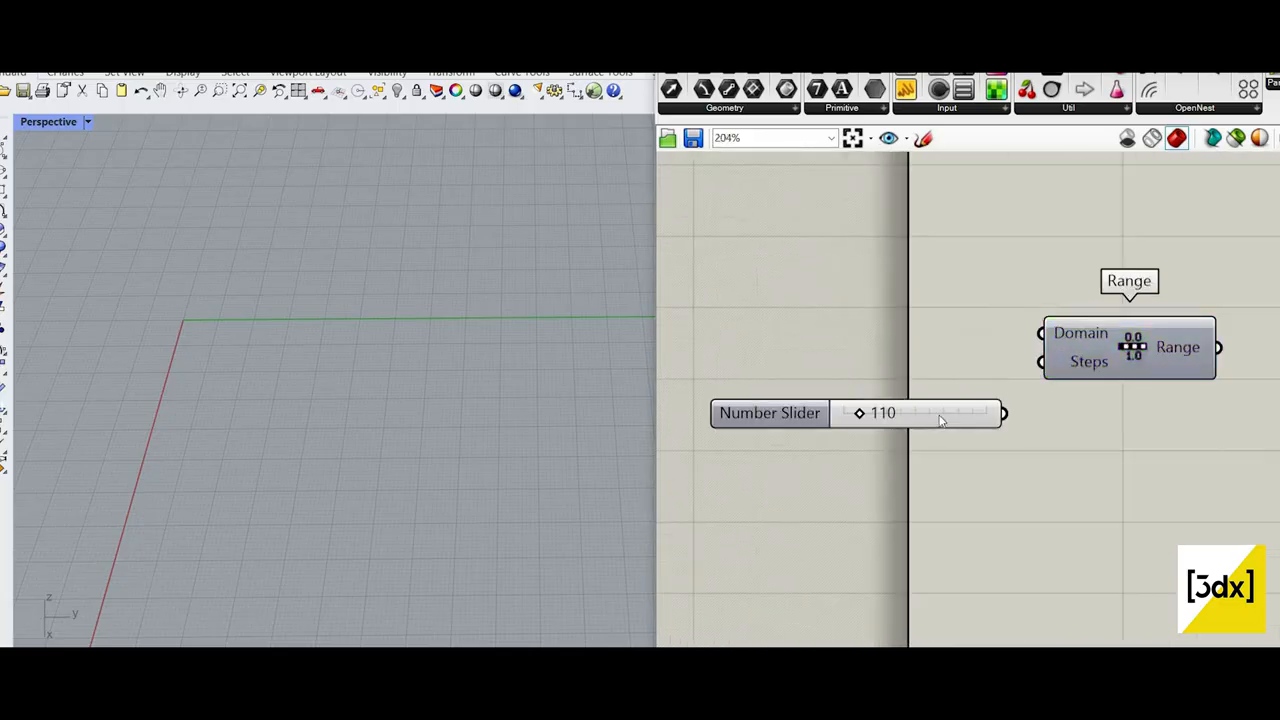
pyautogui.click(940, 420)
pyautogui.press('Delete')
pyautogui.doubleClick(904, 394)
pyautogui.write('2')
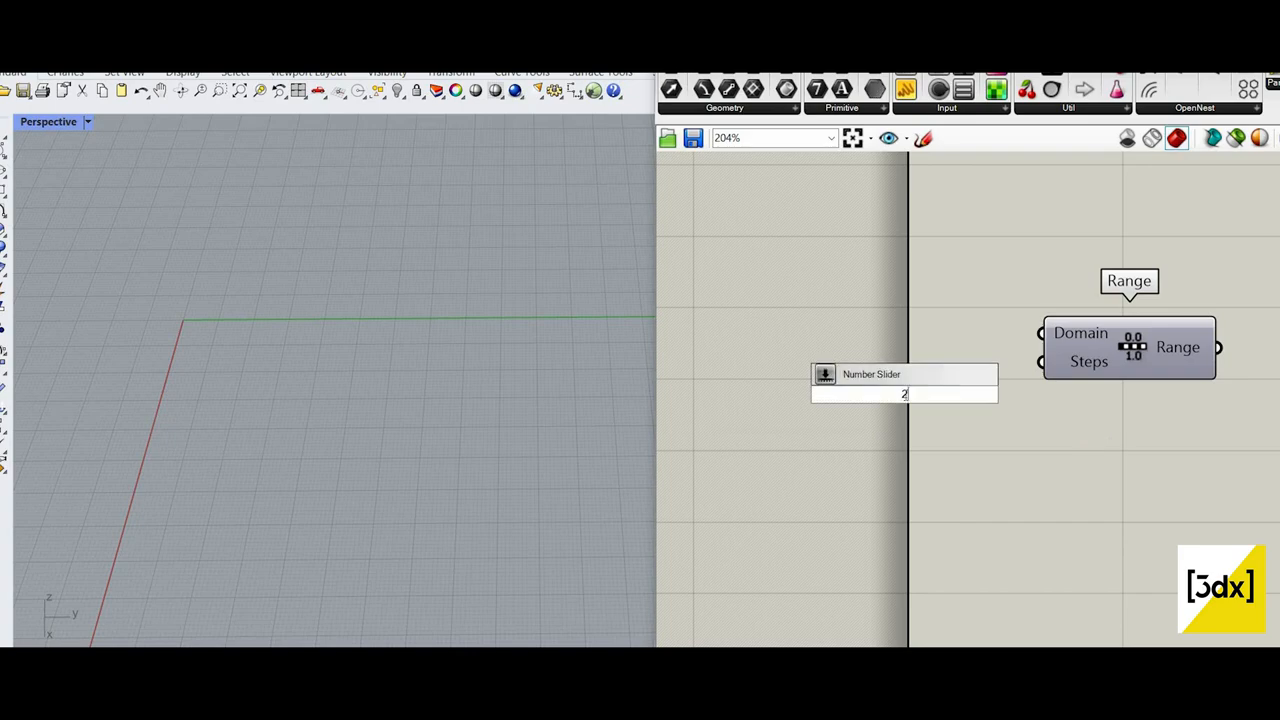
# Step: Add a Number Slider set to 100 and connect it to the Range's Domain input
pyautogui.doubleClick(905, 451)
pyautogui.write('100')
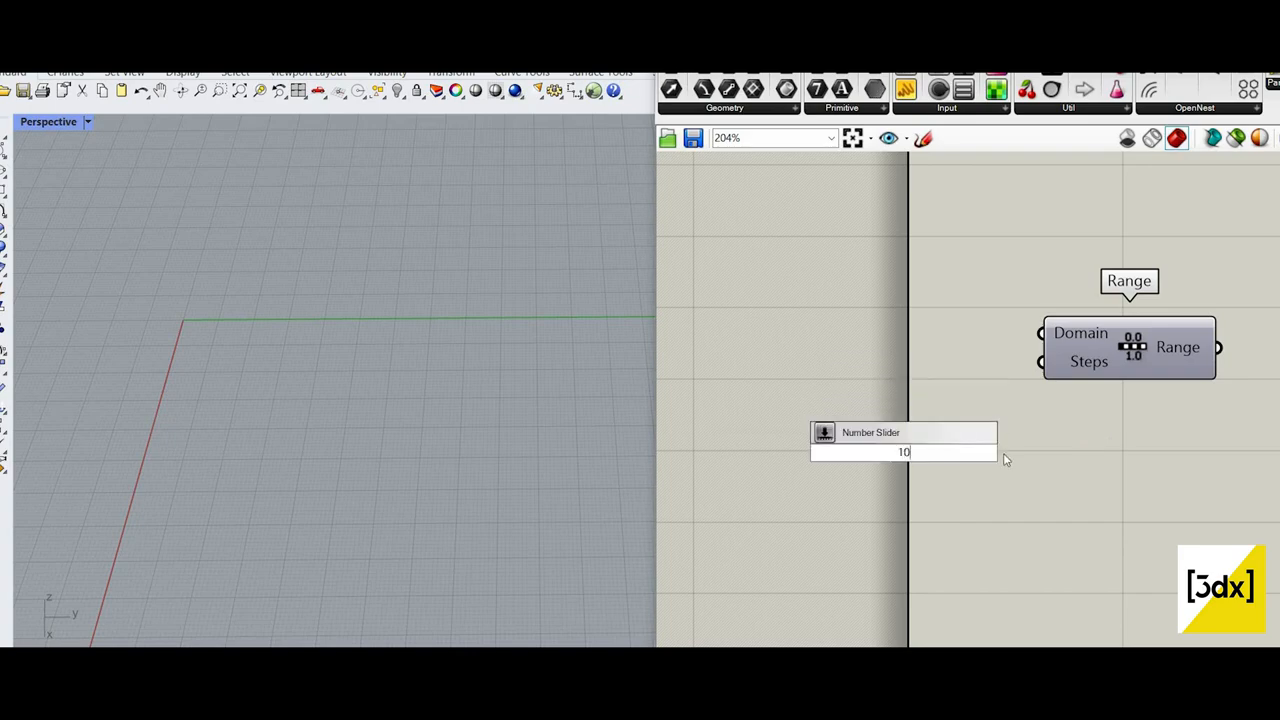
pyautogui.press('Return')
pyautogui.moveTo(1010, 442)
pyautogui.mouseDown()
pyautogui.moveTo(924, 381)
pyautogui.moveTo(1068, 332)
pyautogui.moveTo(1047, 385)
pyautogui.mouseUp()
pyautogui.scroll(3, 924, 388)
pyautogui.scroll(-3, 1112, 399)
pyautogui.scroll(2, 1112, 399)
pyautogui.click(1045, 443)
pyautogui.click(980, 358)
pyautogui.moveTo(1046, 443); pyautogui.dragTo(680, 333)
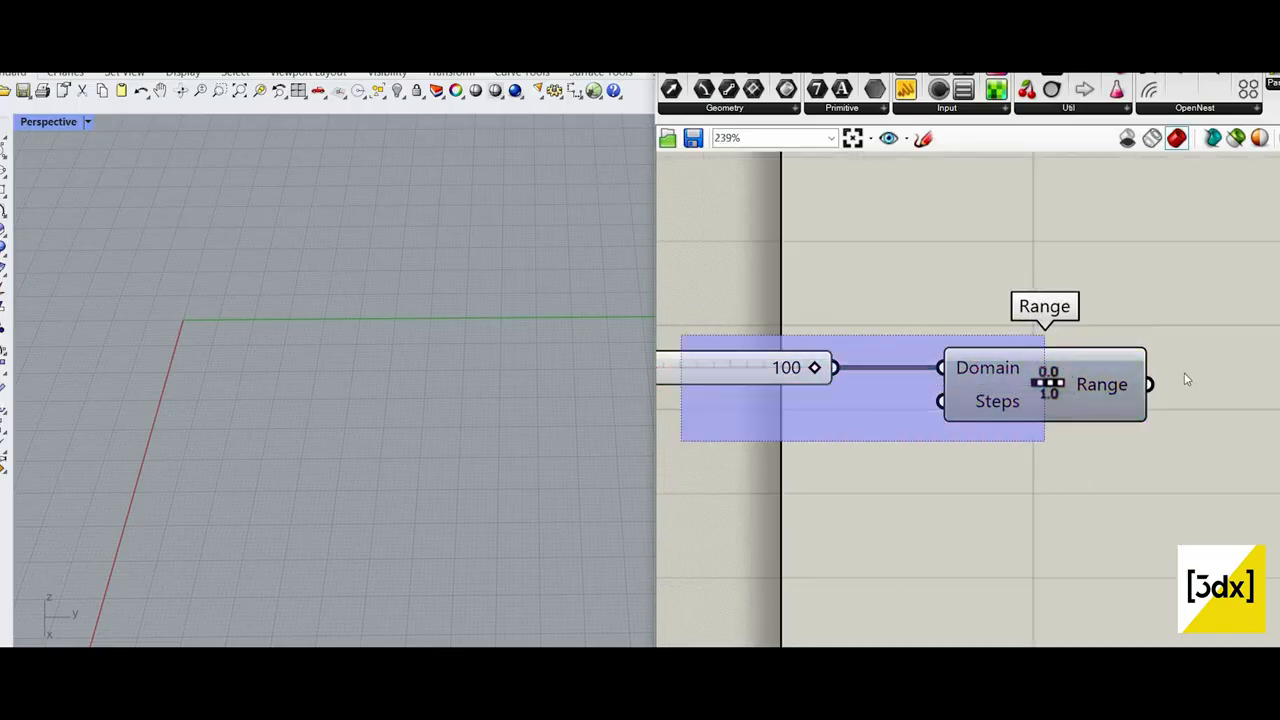
# Step: Examine the domain that the Range component receives from its slider
pyautogui.moveTo(1040, 363); pyautogui.dragTo(1036, 384)
pyautogui.scroll(-3, 1036, 384)
pyautogui.moveTo(1097, 412); pyautogui.dragTo(1253, 408)
pyautogui.scroll(-1, 1070, 436)
pyautogui.moveTo(1082, 438); pyautogui.dragTo(740, 409, button='right')
pyautogui.click(915, 405)
pyautogui.scroll(-3, 1052, 402)
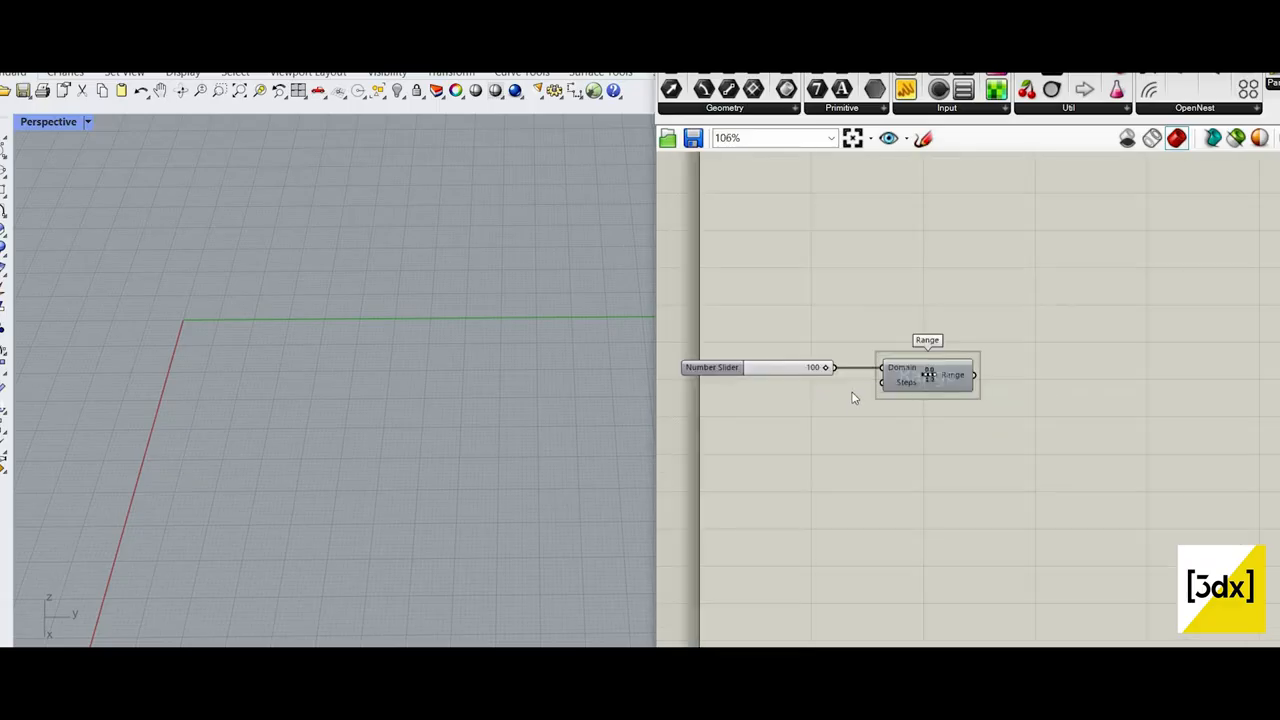
pyautogui.scroll(3, 920, 352)
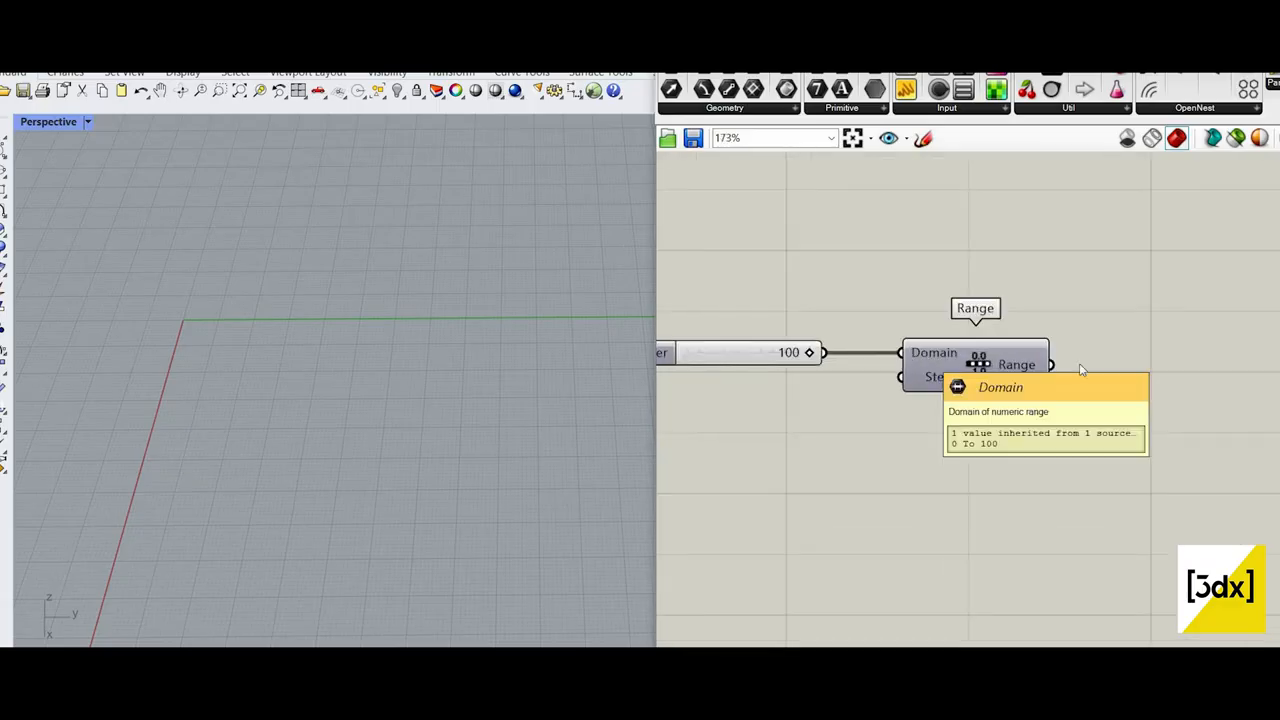
# Step: Add a second Number Slider set to 100, connect it to the Range's Steps input and place it under the Domain slider
pyautogui.doubleClick(756, 422)
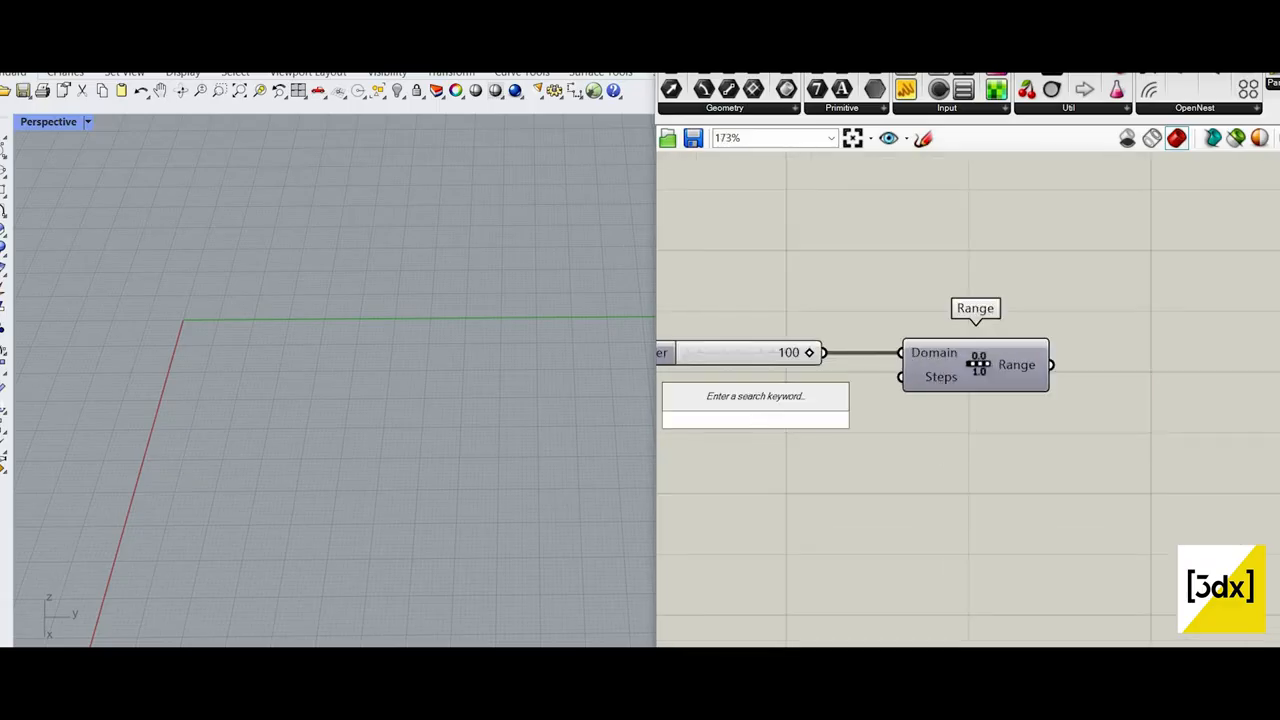
pyautogui.write('100')
pyautogui.press('Return')
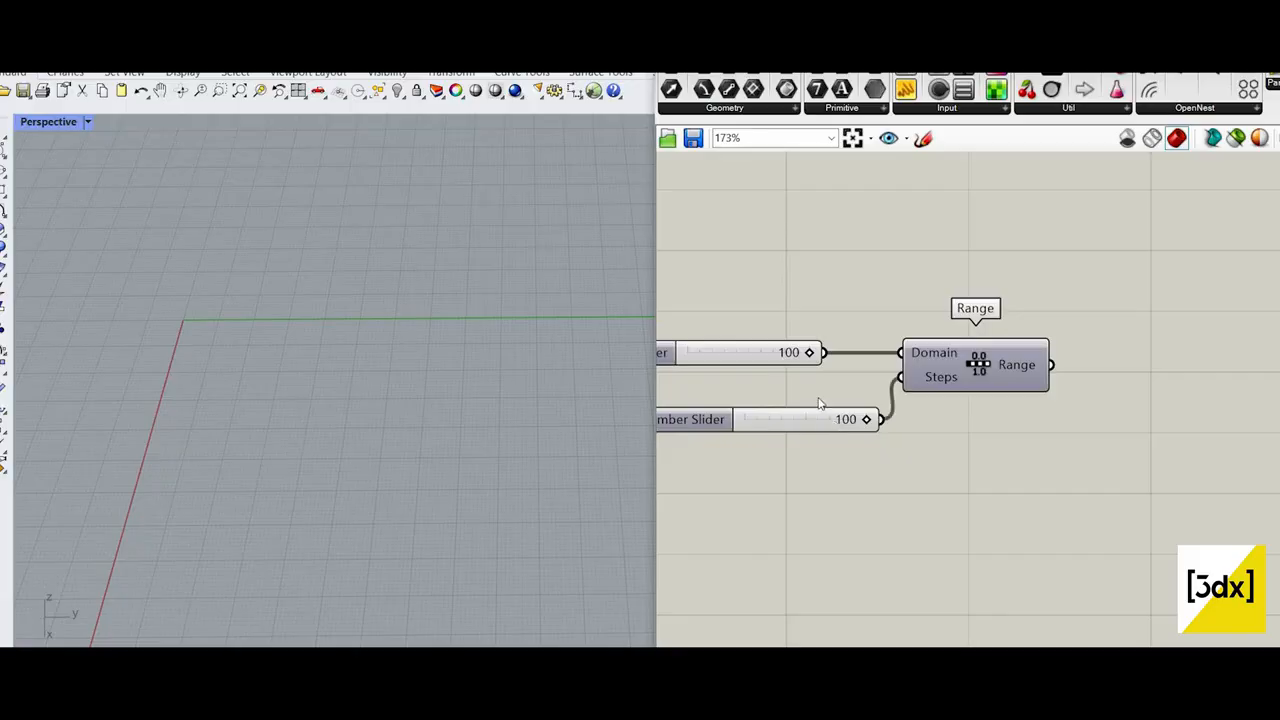
pyautogui.moveTo(812, 420); pyautogui.dragTo(775, 396)
pyautogui.scroll(-4, 810, 465)
pyautogui.scroll(3, 1077, 412)
# Step: Add an Expression component in the free space beyond the Range's output
pyautogui.doubleClick(1106, 409)
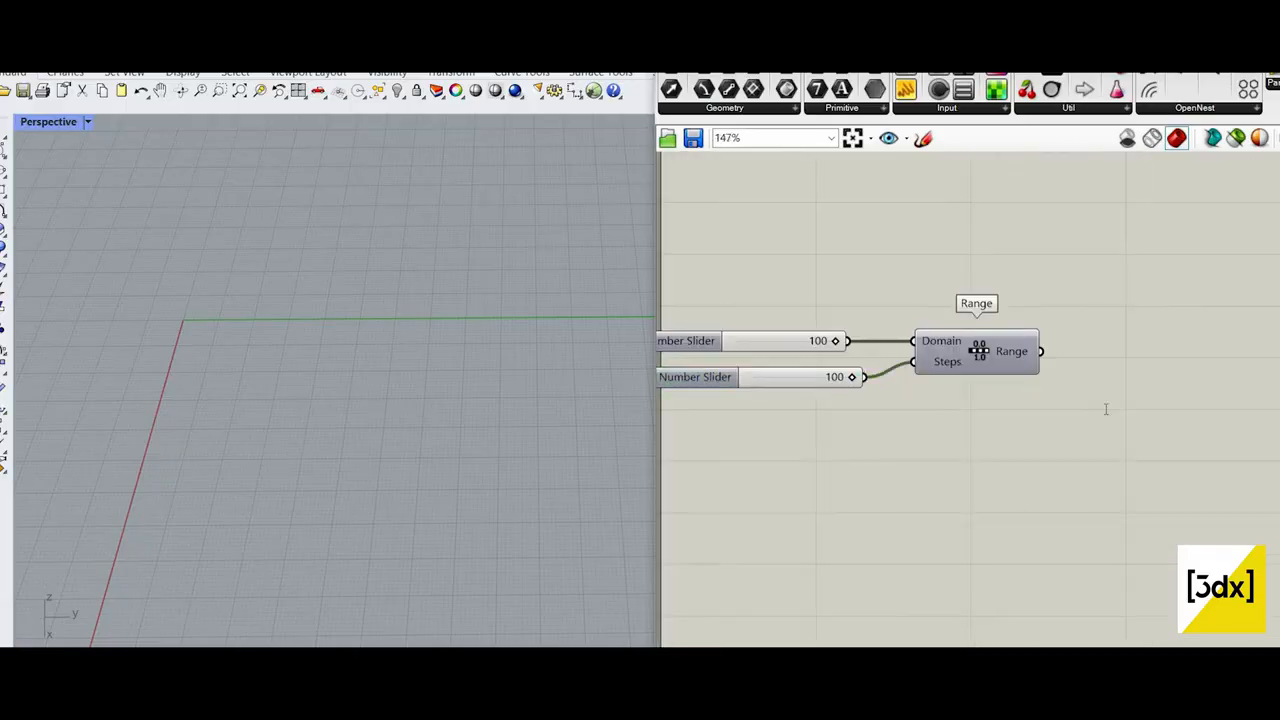
pyautogui.write('exprez')
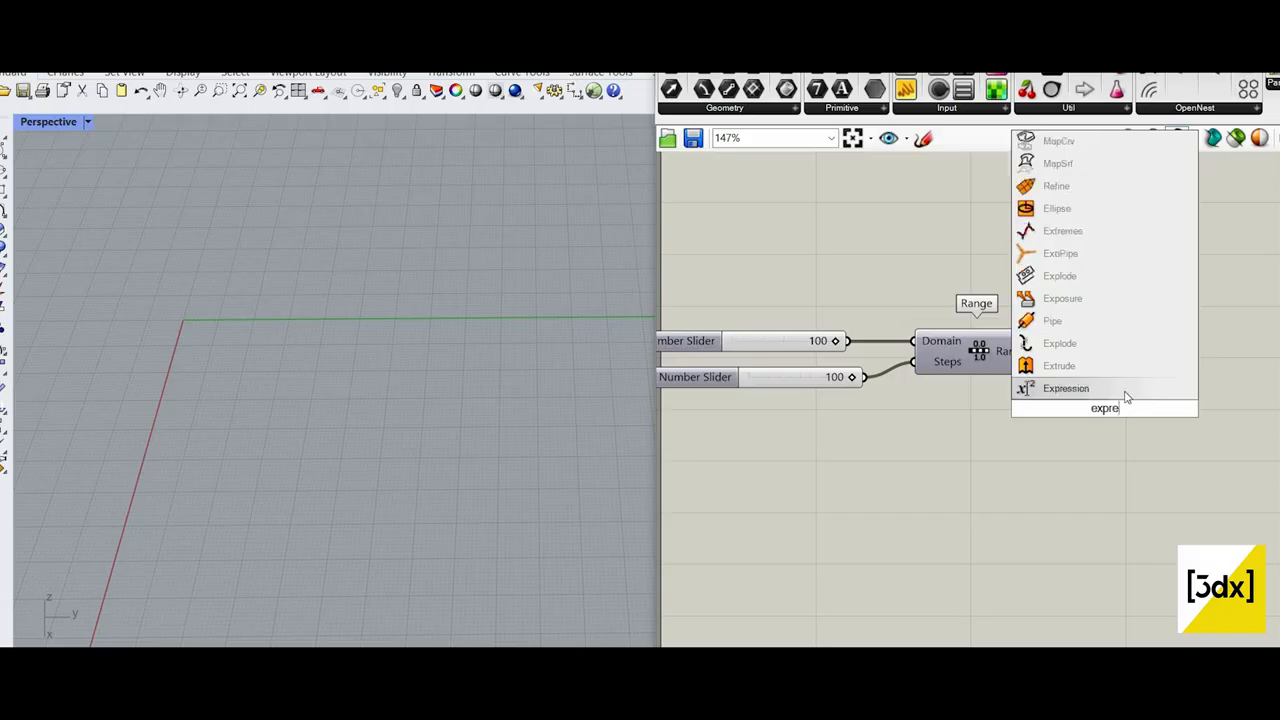
pyautogui.click(1212, 452)
pyautogui.scroll(-1, 1212, 463)
pyautogui.scroll(2, 1212, 463)
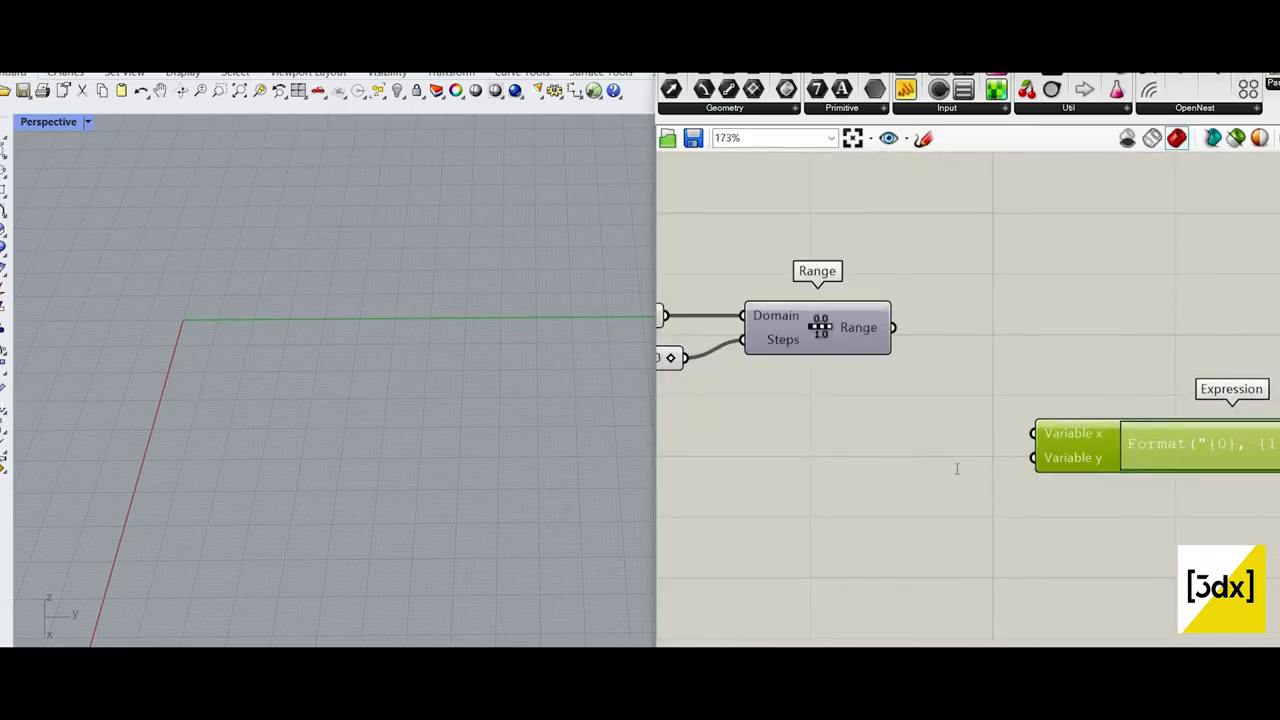
# Step: Replace the Expression component's default formula with {x,cos(y)*r,0}
pyautogui.doubleClick(1212, 460)
pyautogui.press('Tab')
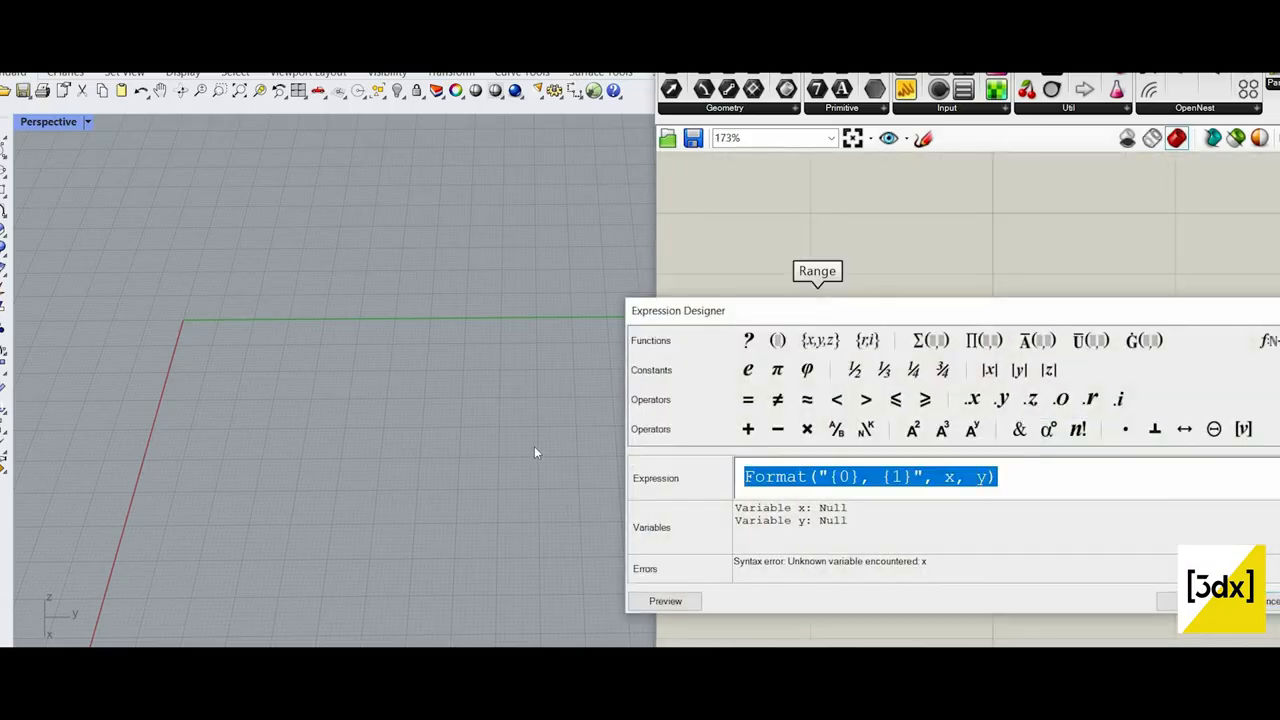
pyautogui.write('{x,cos')
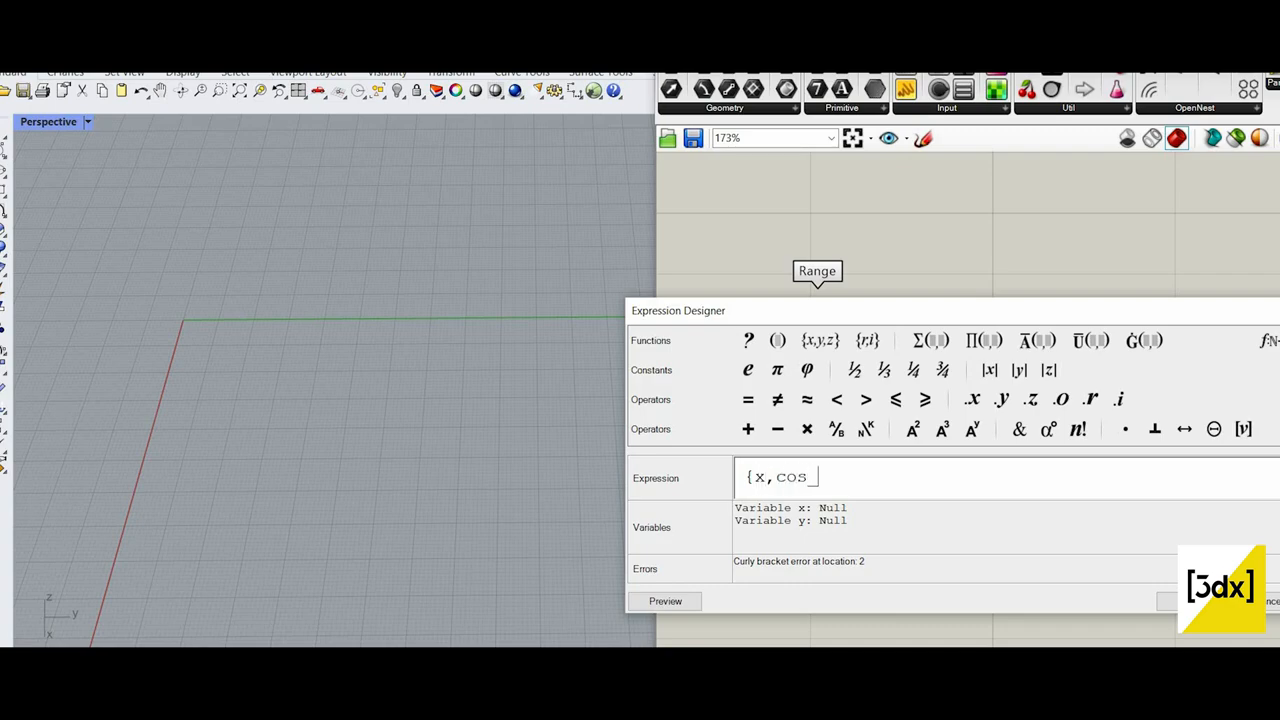
pyautogui.write('(y')
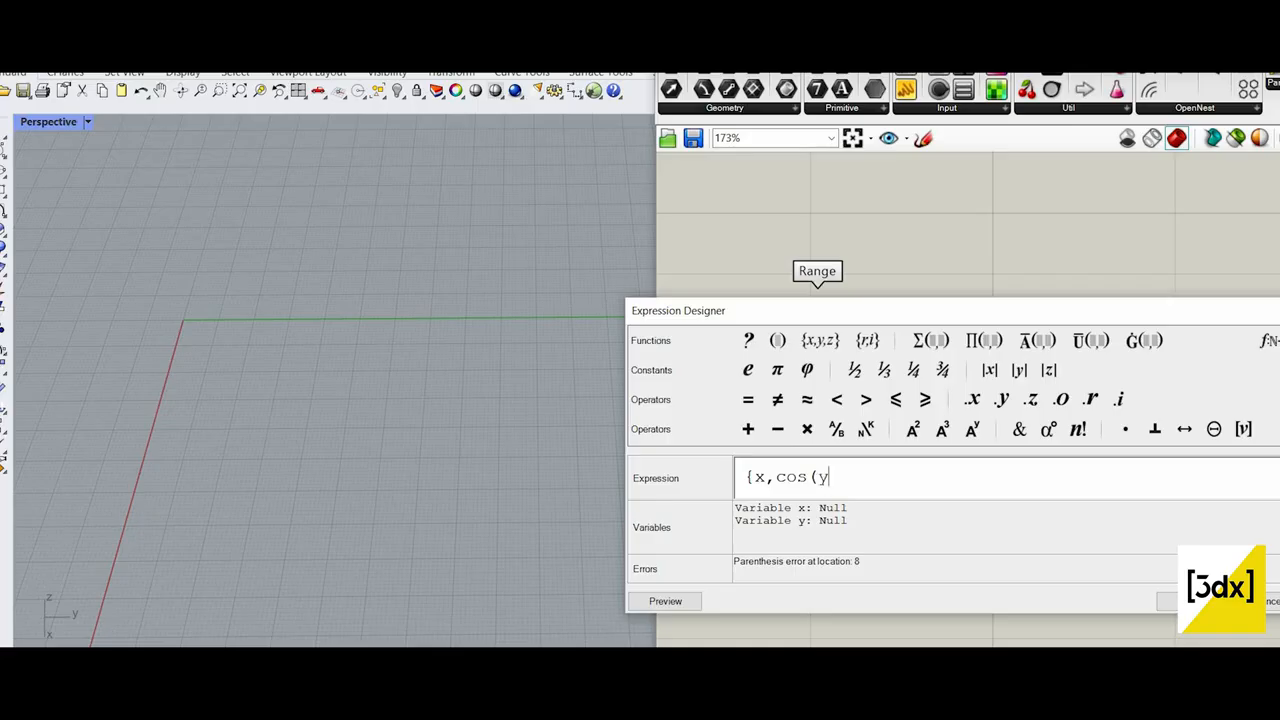
pyautogui.write(')*r,0')
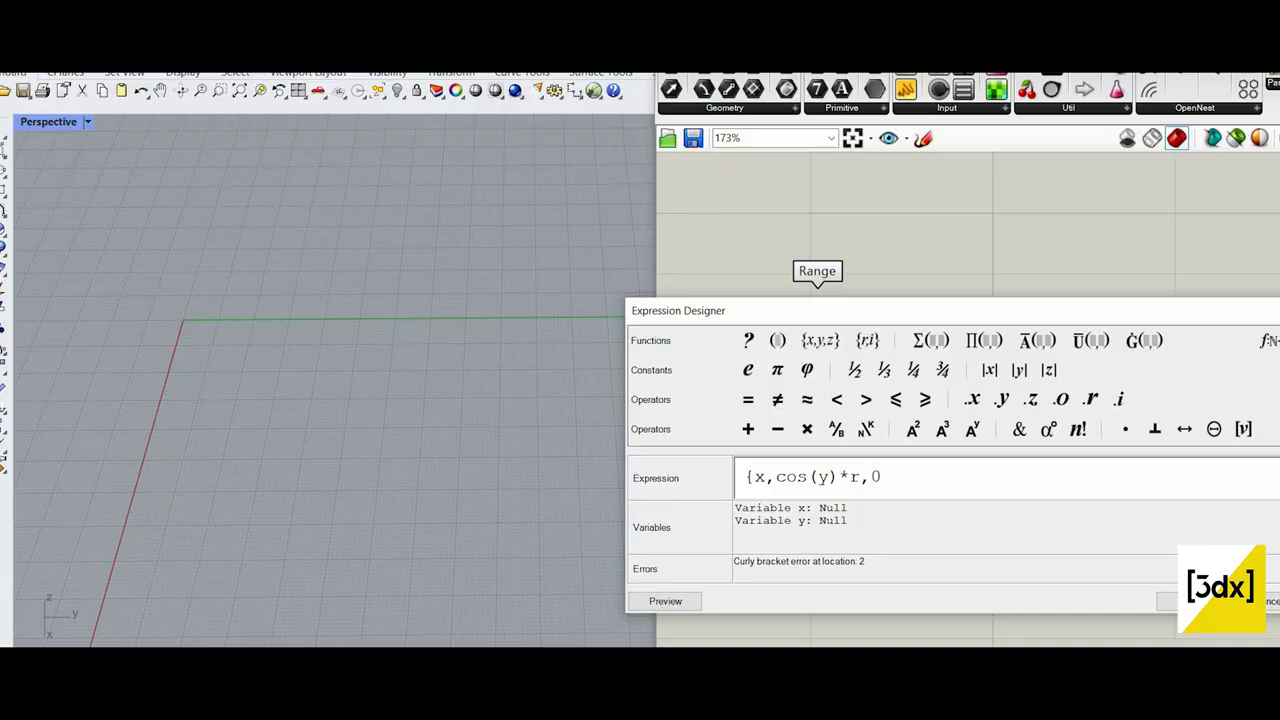
pyautogui.write(')')
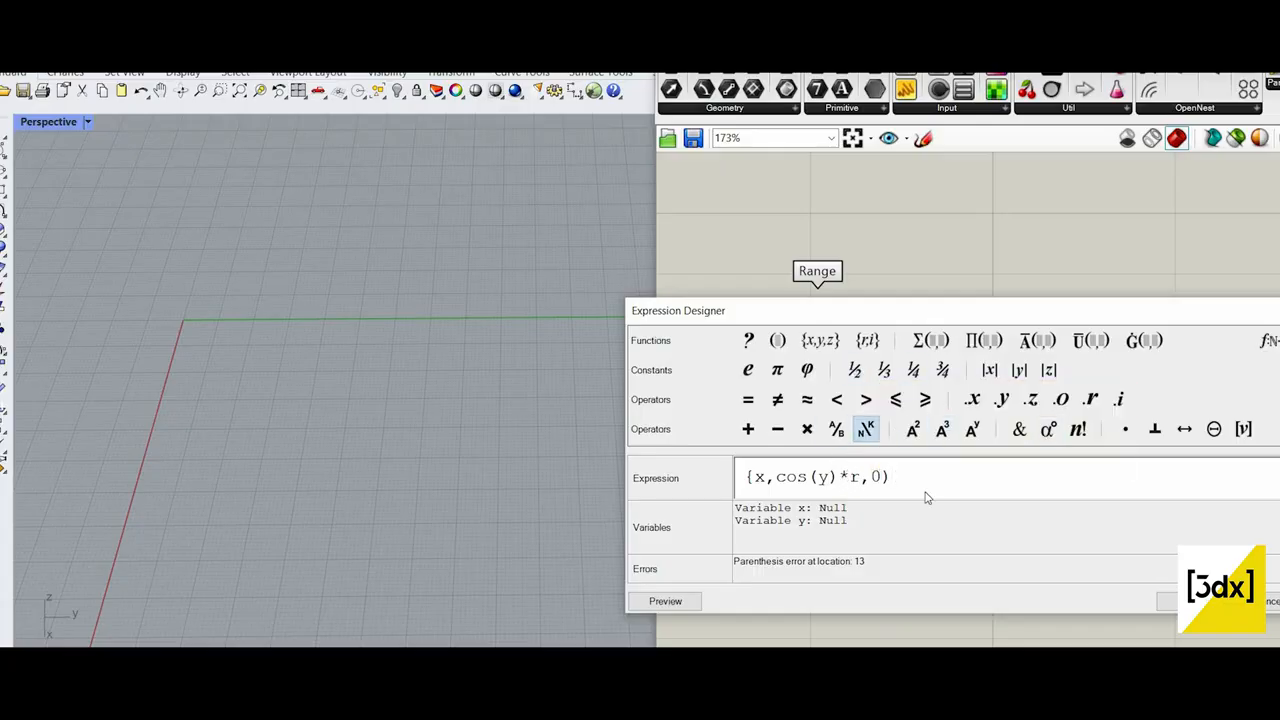
pyautogui.click(1192, 601)
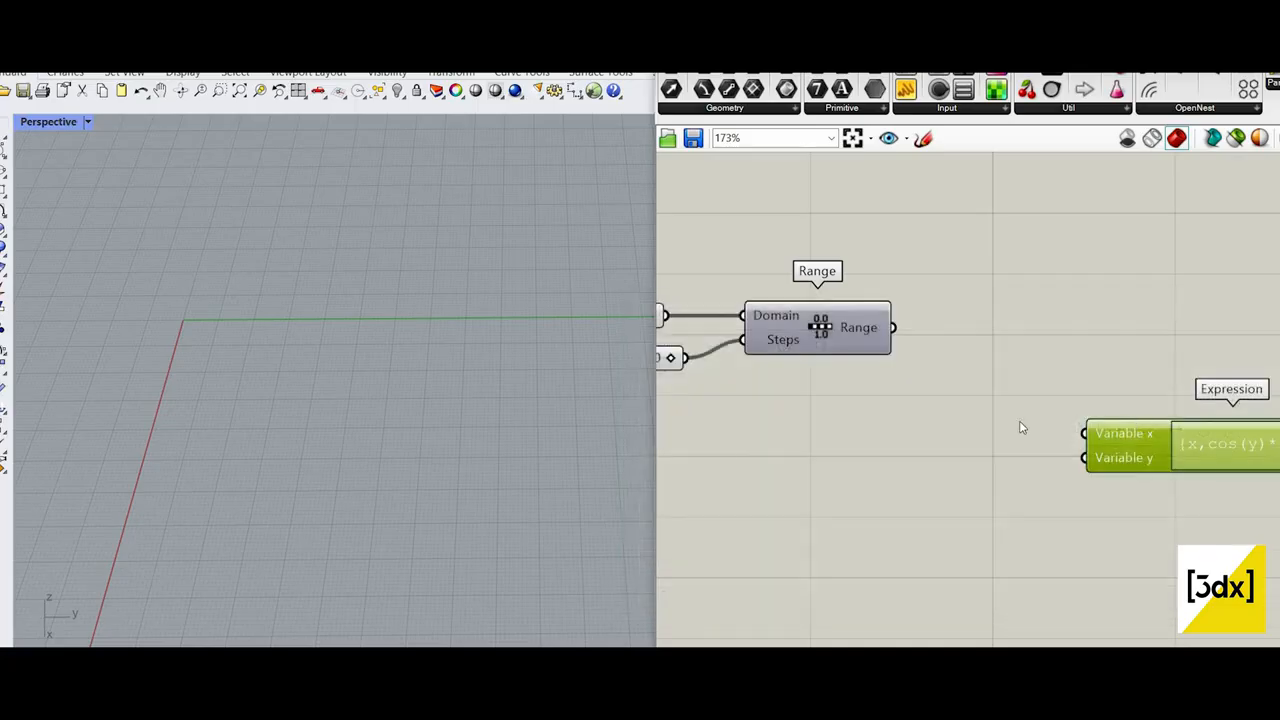
# Step: Rename the Expression component's two inputs to x and y
pyautogui.scroll(5, 1116, 412)
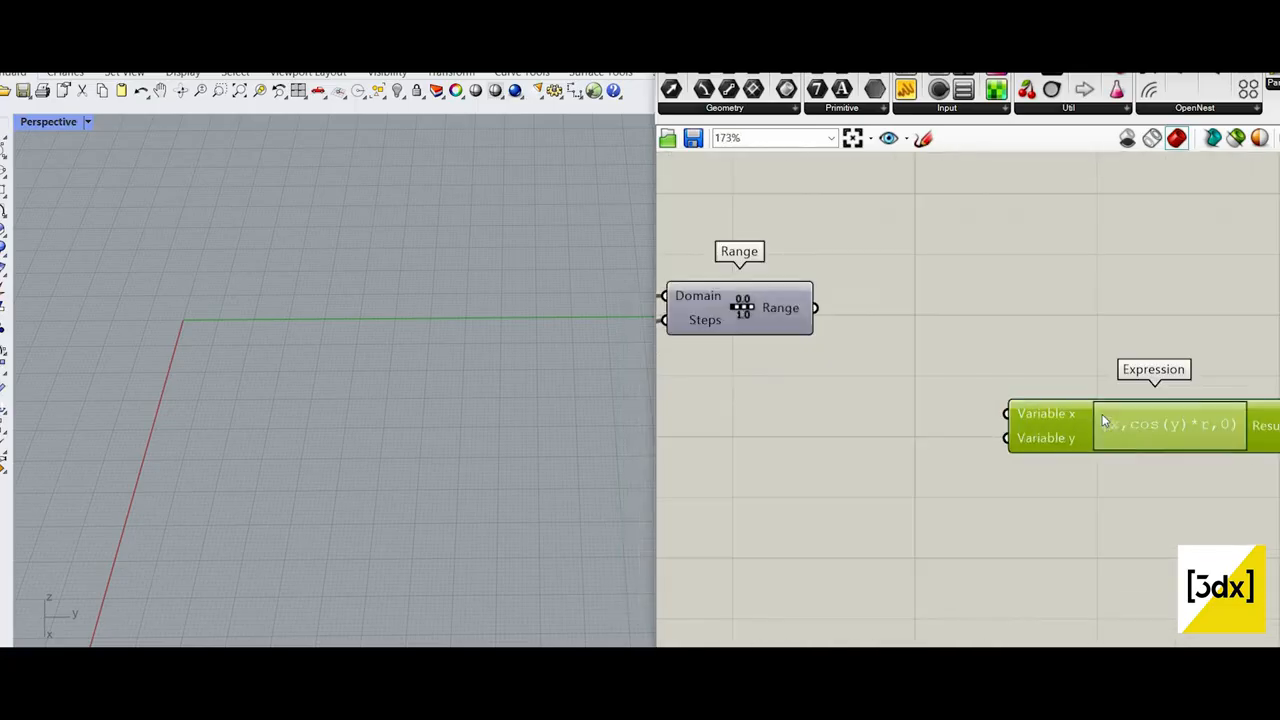
pyautogui.rightClick(1048, 412)
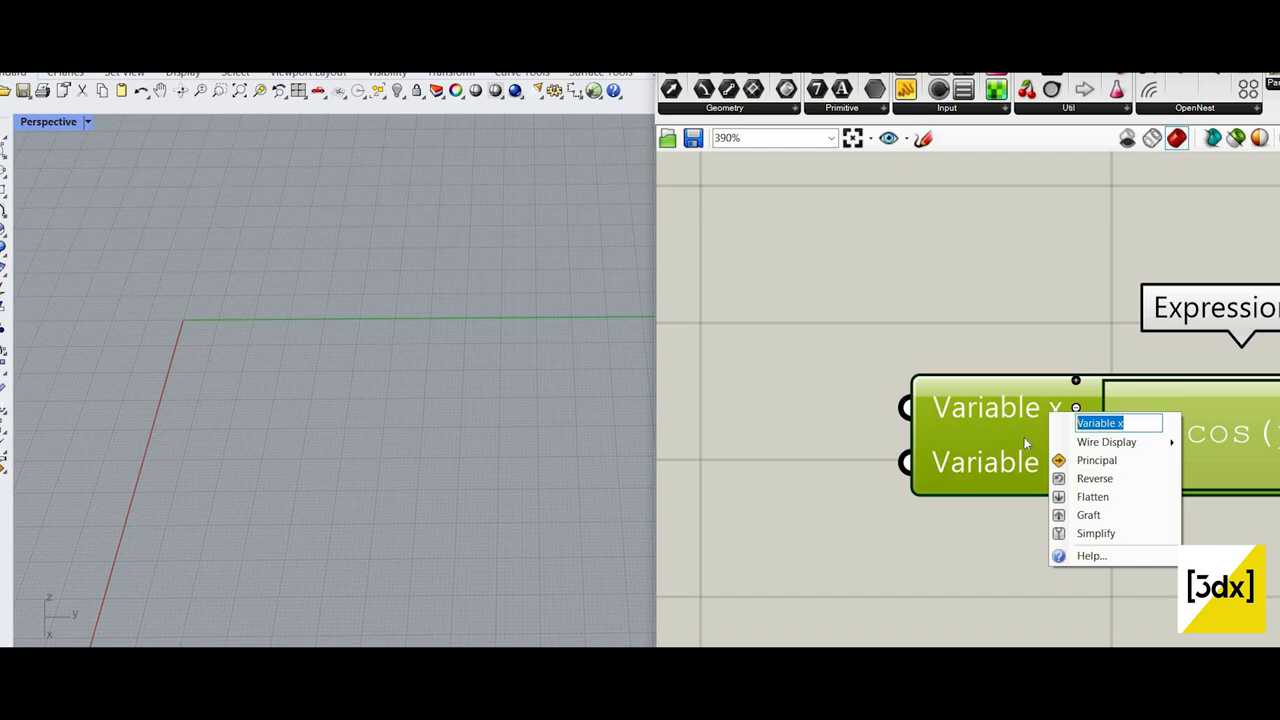
pyautogui.write('x')
pyautogui.press('Return')
pyautogui.rightClick(1024, 465)
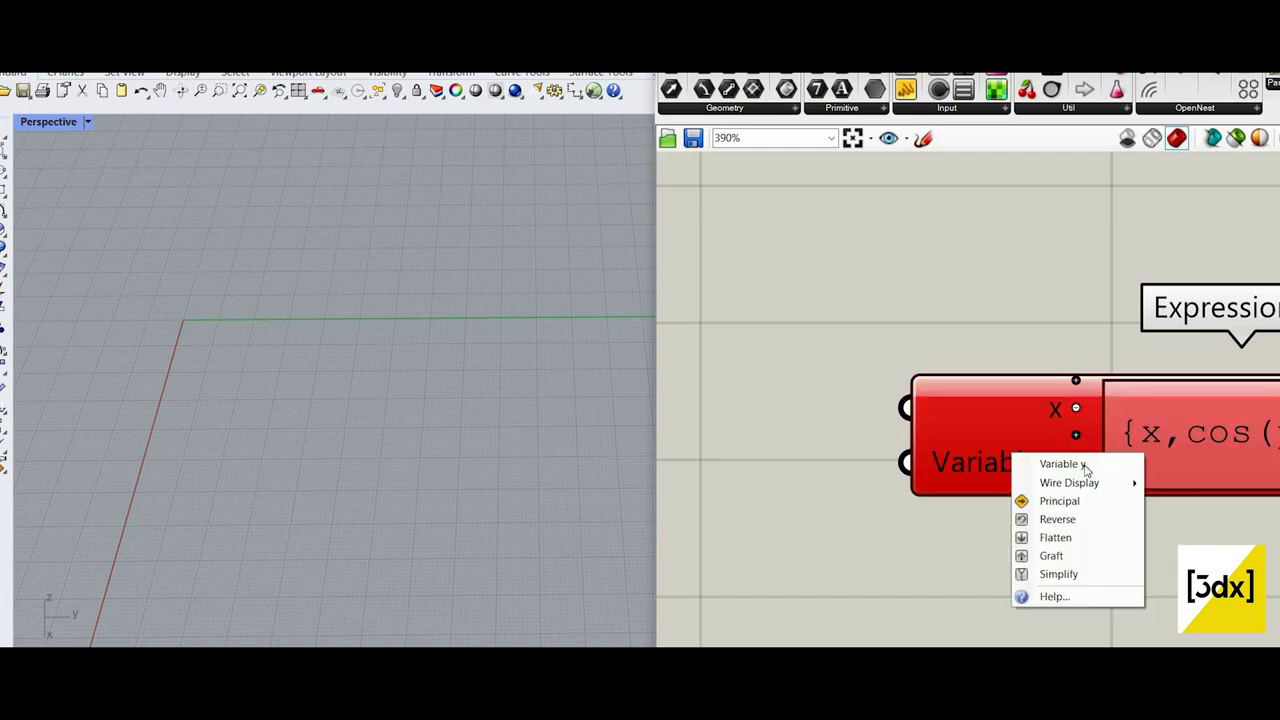
pyautogui.press('Escape')
pyautogui.rightClick(1006, 462)
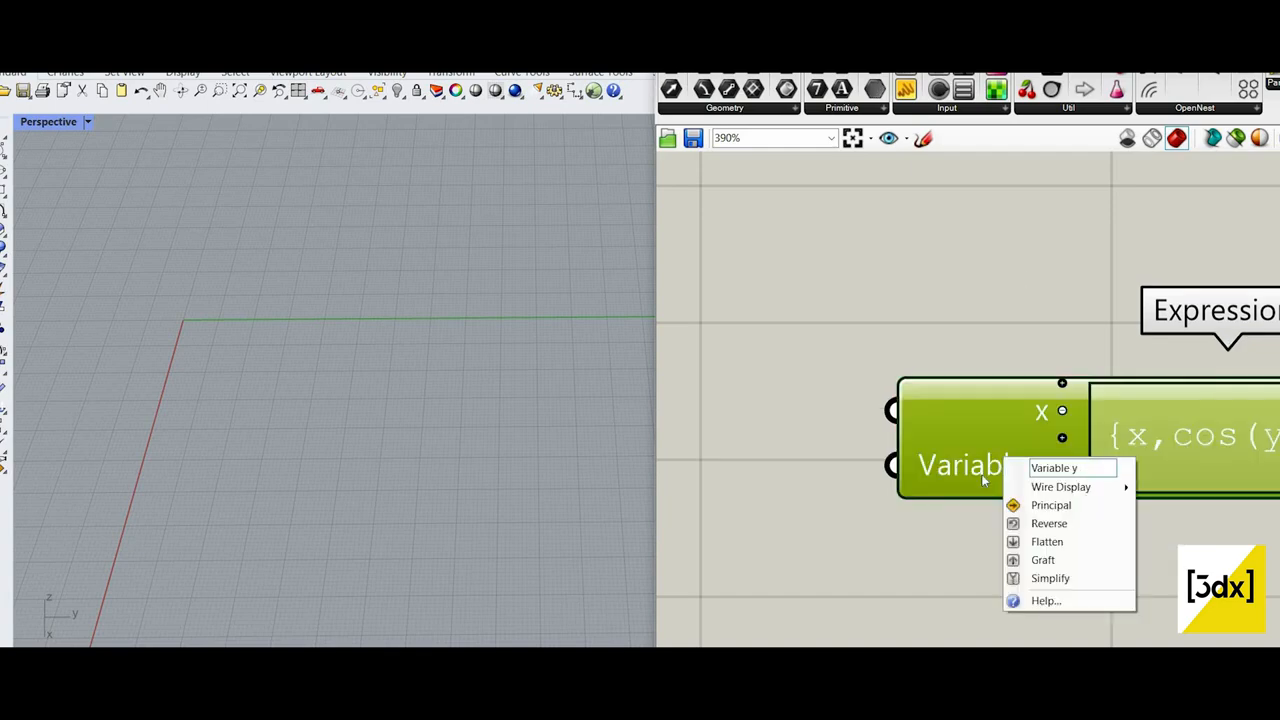
pyautogui.write('y')
pyautogui.press('Return')
# Step: Add a third input below y on the Expression component and name it r
pyautogui.scroll(4, 1091, 497)
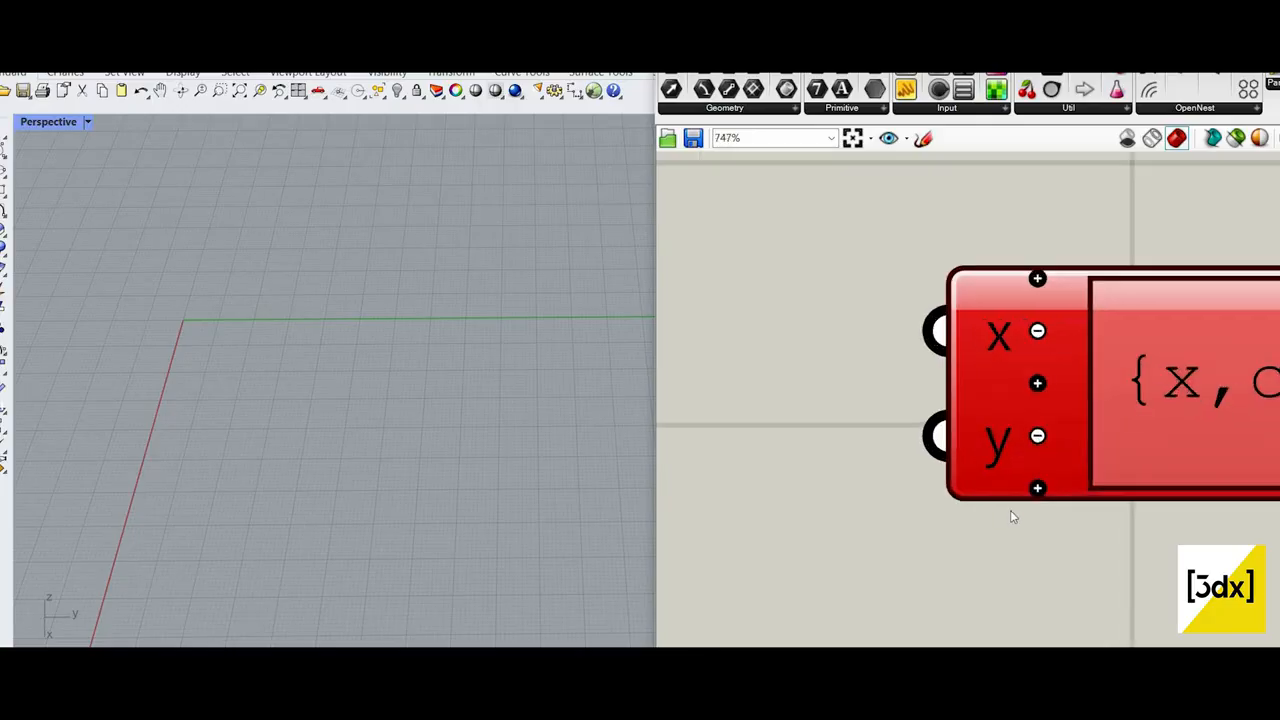
pyautogui.click(1011, 514)
pyautogui.rightClick(1003, 505)
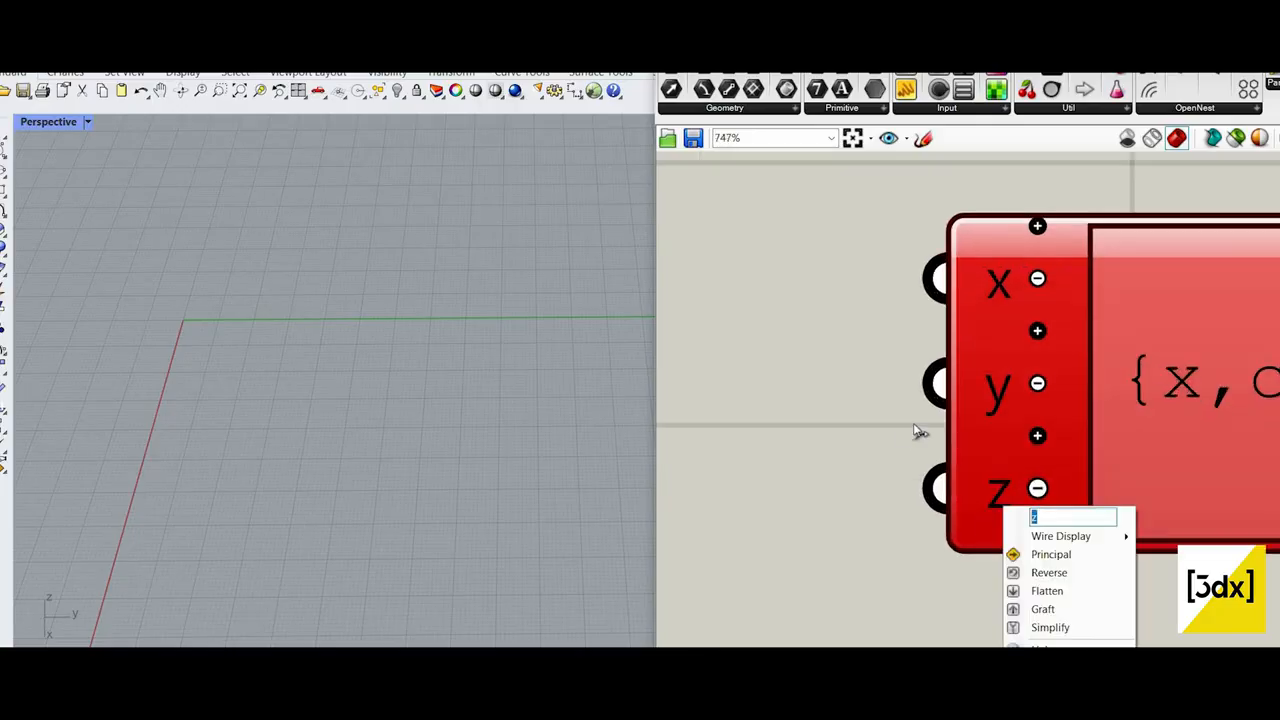
pyautogui.write('r')
pyautogui.press('Return')
pyautogui.scroll(-9, 1072, 425)
pyautogui.moveTo(1085, 405); pyautogui.dragTo(1085, 452)
# Step: Duplicate the Range component together with its two sliders and place the copies below the originals
pyautogui.scroll(-5, 1100, 370)
pyautogui.scroll(3, 994, 325)
pyautogui.scroll(4, 1036, 318)
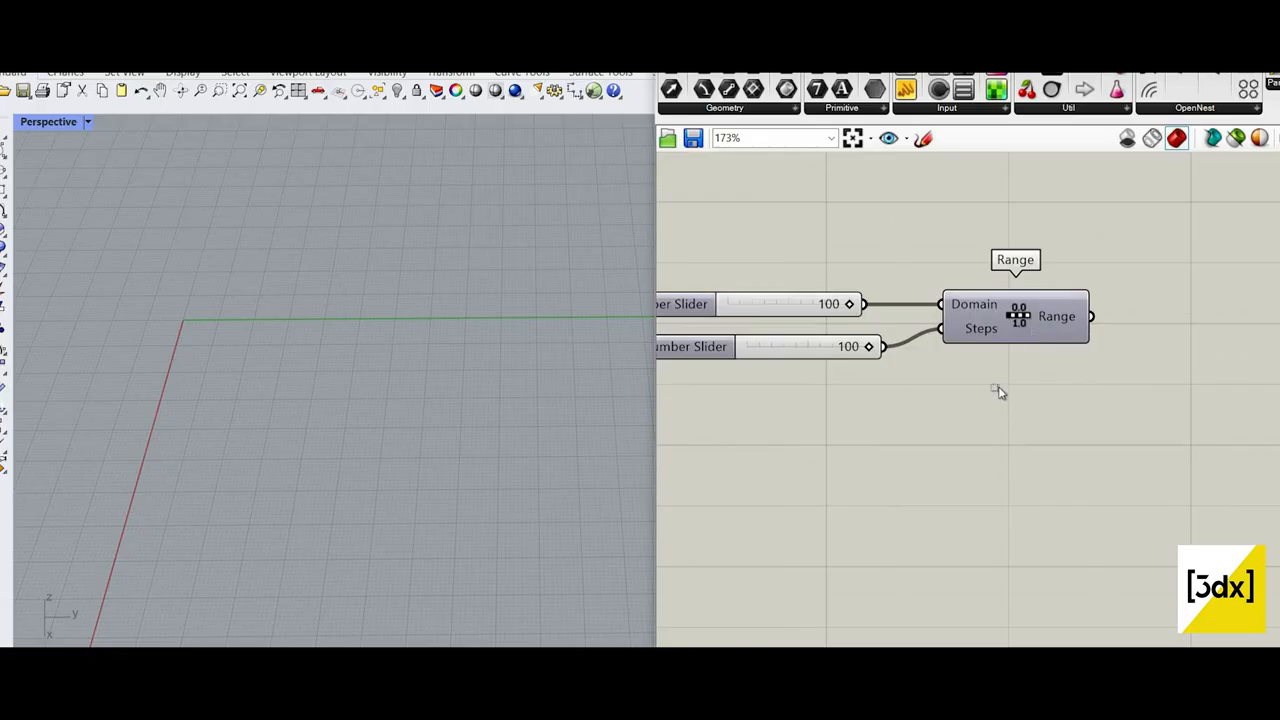
pyautogui.doubleClick(970, 330)
pyautogui.hotkey('ctrl', 'c')
pyautogui.hotkey('ctrl', 'v')
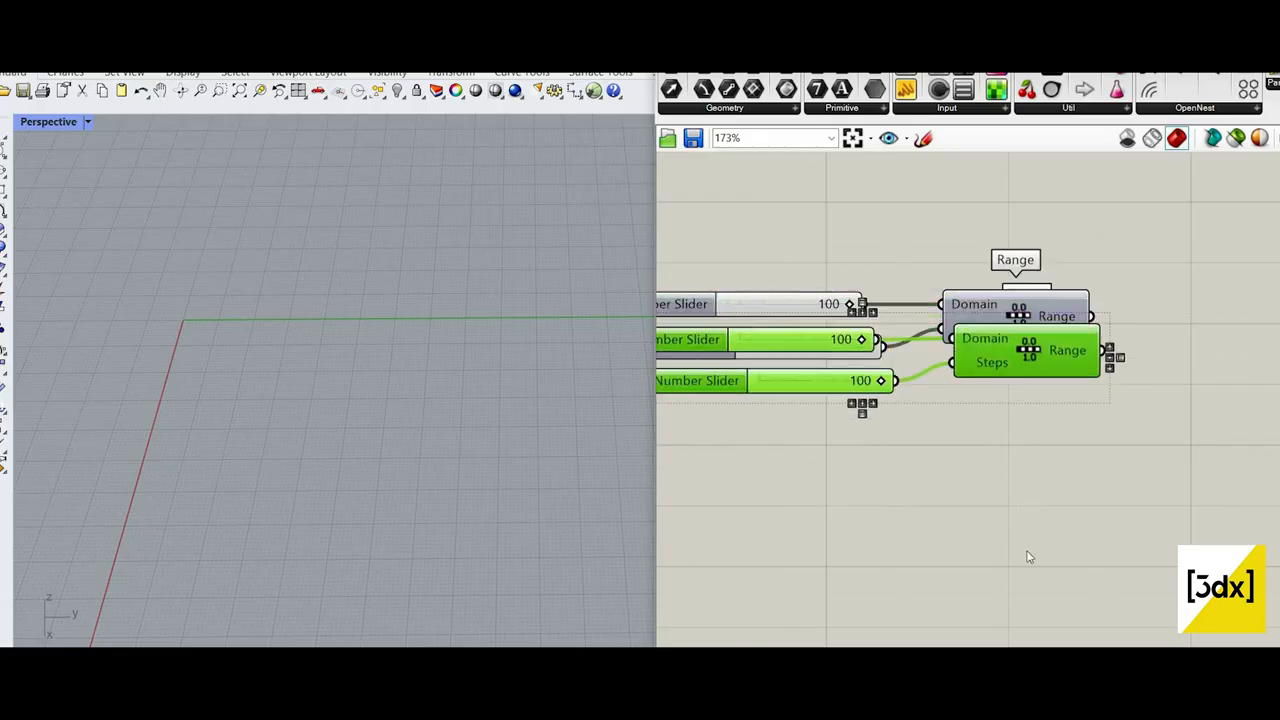
pyautogui.moveTo(1020, 352); pyautogui.dragTo(1003, 495)
pyautogui.click(766, 452)
pyautogui.moveTo(1110, 435); pyautogui.dragTo(862, 494)
# Step: Delete both copied sliders feeding the duplicated Range component
pyautogui.click(792, 502)
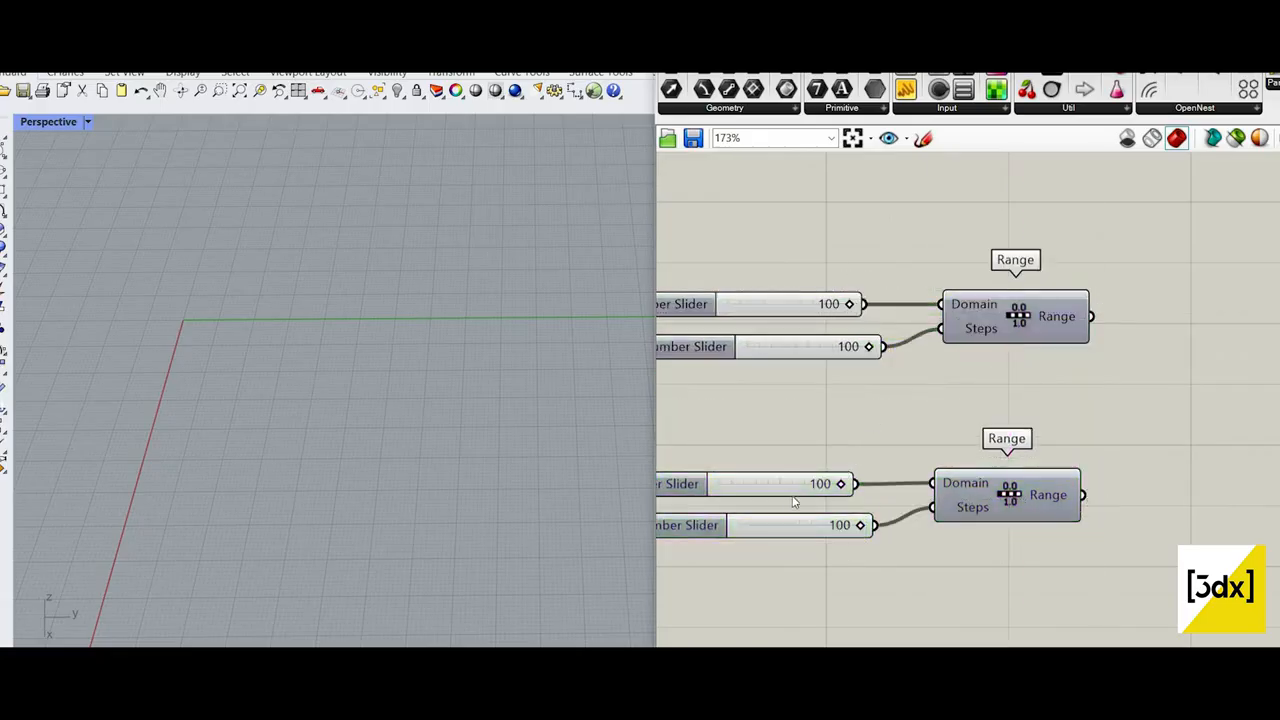
pyautogui.click(801, 493)
pyautogui.press('Delete')
pyautogui.click(813, 531)
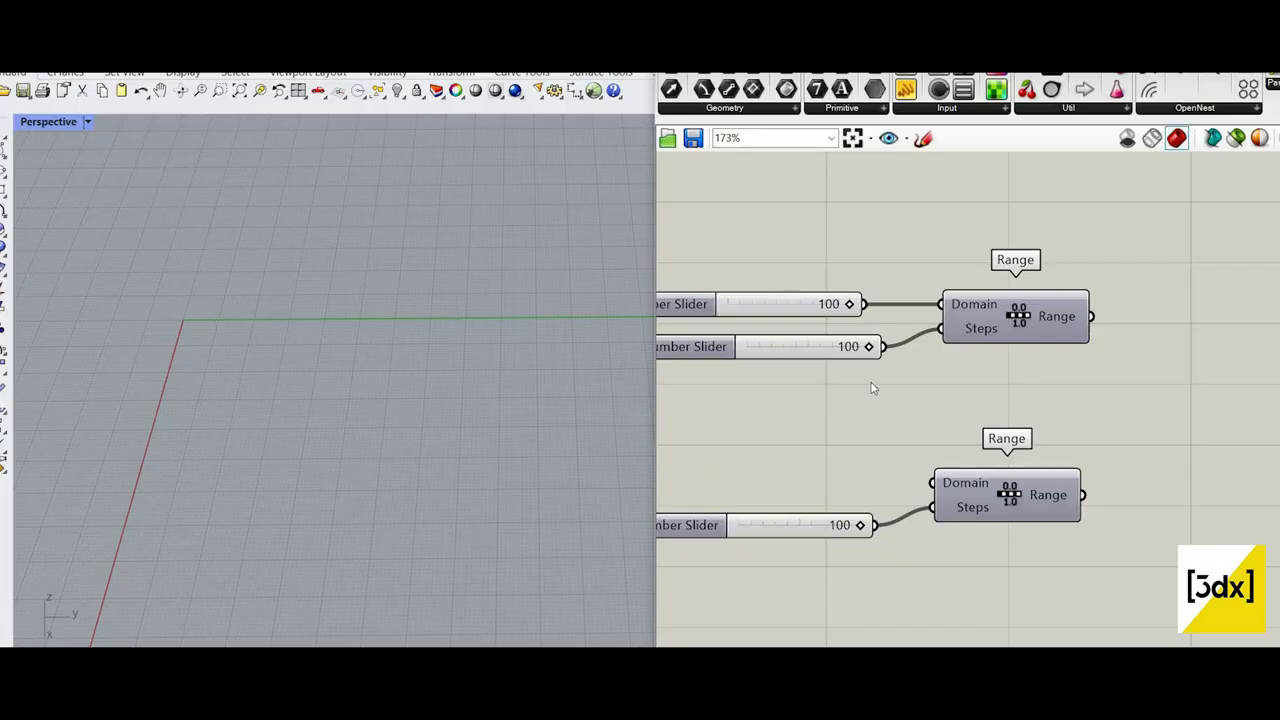
pyautogui.press('Delete')
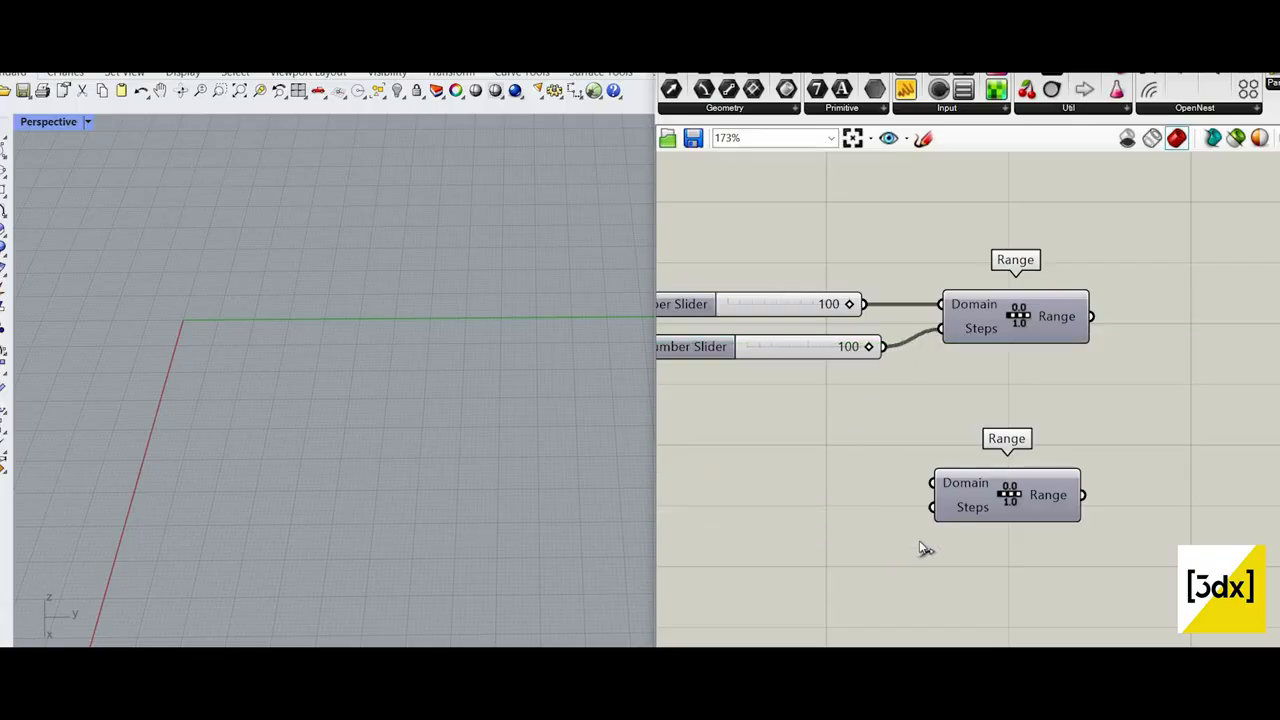
# Step: Connect the original Steps slider to the duplicated Range's Steps input and move that Range closer to the first one
pyautogui.moveTo(942, 532); pyautogui.dragTo(934, 507)
pyautogui.moveTo(1058, 479); pyautogui.dragTo(1099, 431)
pyautogui.scroll(-1, 850, 451)
# Step: Add a Pi component beneath the sliders and connect its output to the duplicated Range's Domain input
pyautogui.moveTo(745, 437); pyautogui.dragTo(850, 451, button='right')
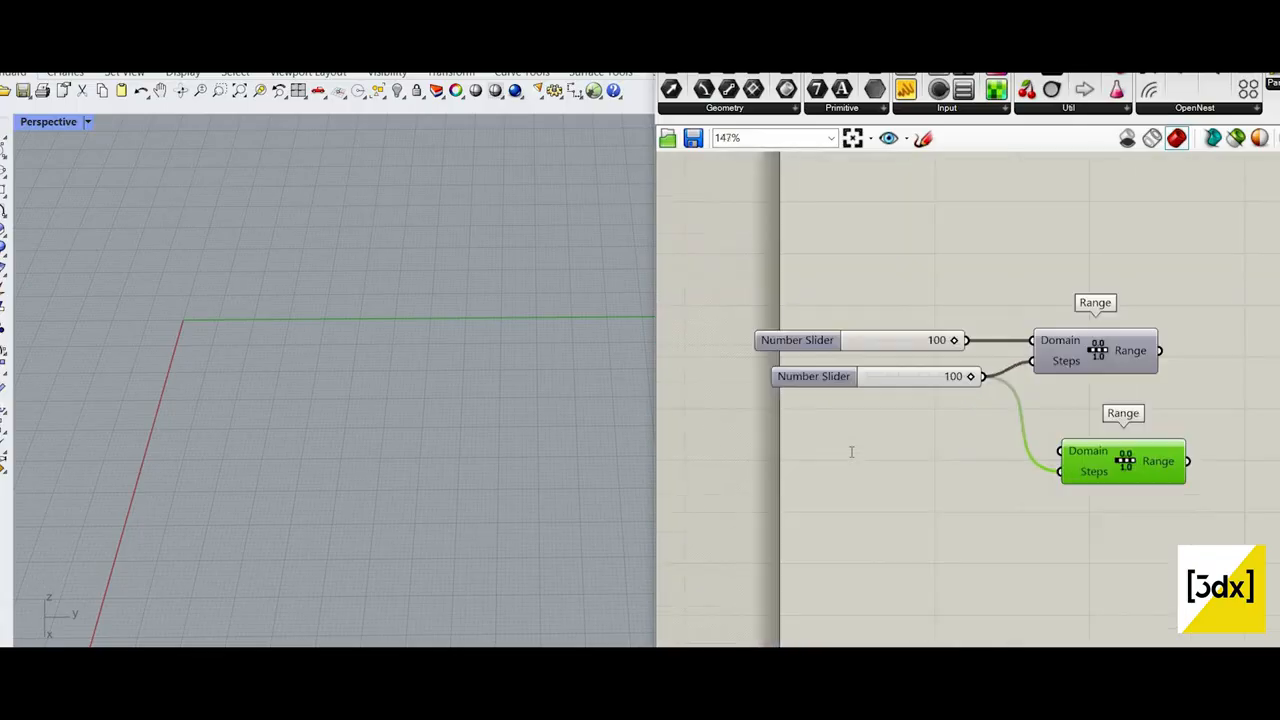
pyautogui.doubleClick(851, 451)
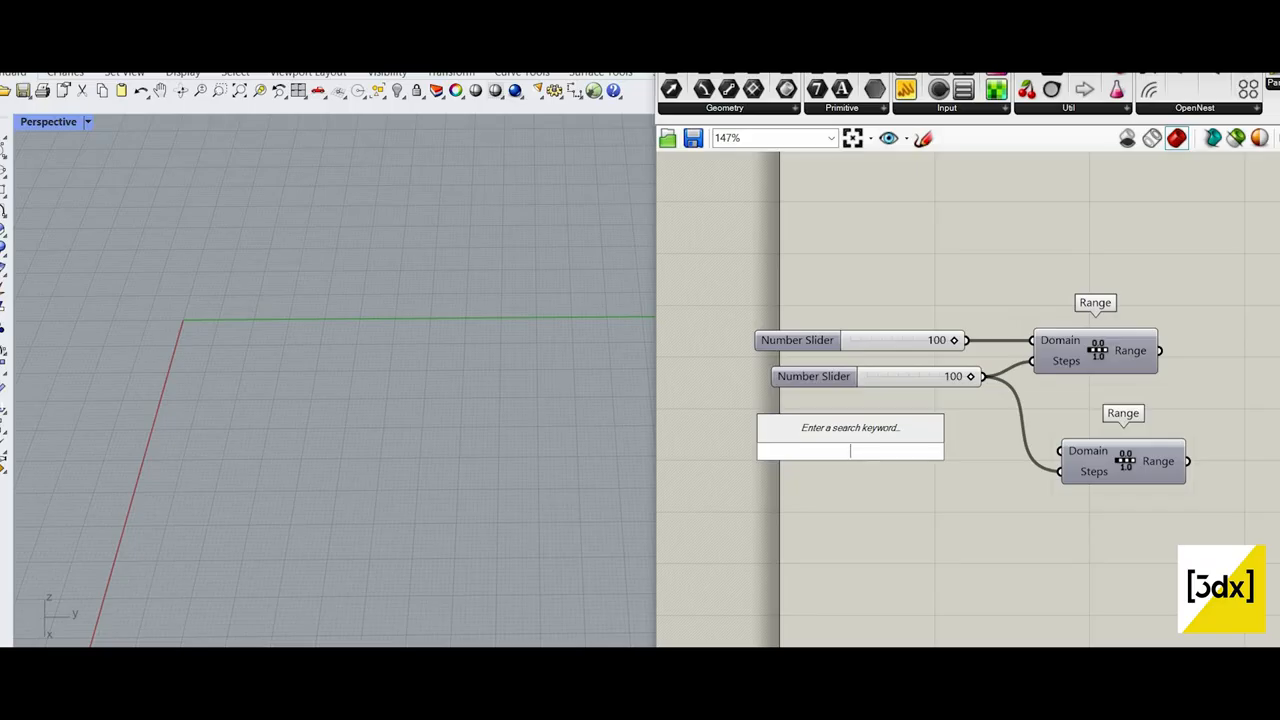
pyautogui.write('pi')
pyautogui.press('Return')
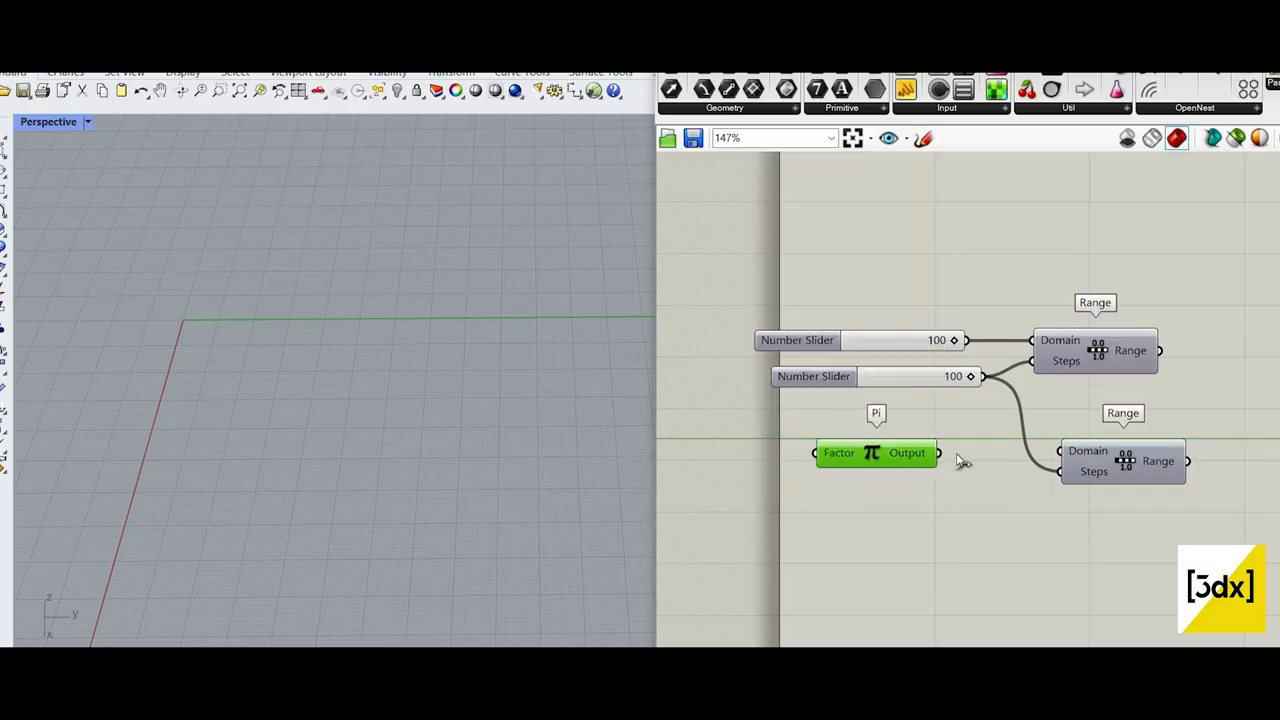
pyautogui.scroll(2, 980, 445)
pyautogui.moveTo(960, 460); pyautogui.dragTo(1088, 456)
# Step: Connect the first Range's output to the Expression's x input
pyautogui.scroll(-1, 990, 358)
pyautogui.moveTo(990, 358); pyautogui.dragTo(790, 394, button='right')
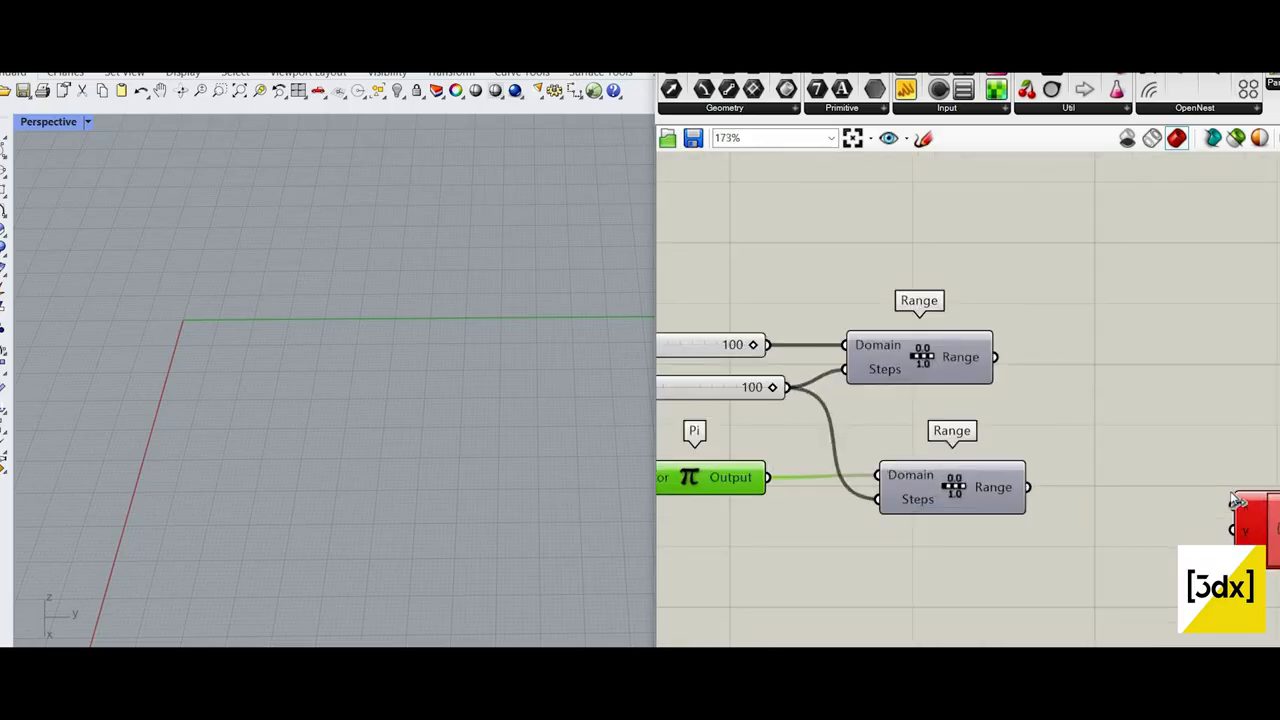
pyautogui.moveTo(1236, 500); pyautogui.dragTo(996, 357)
pyautogui.moveTo(1232, 528); pyautogui.dragTo(1256, 462)
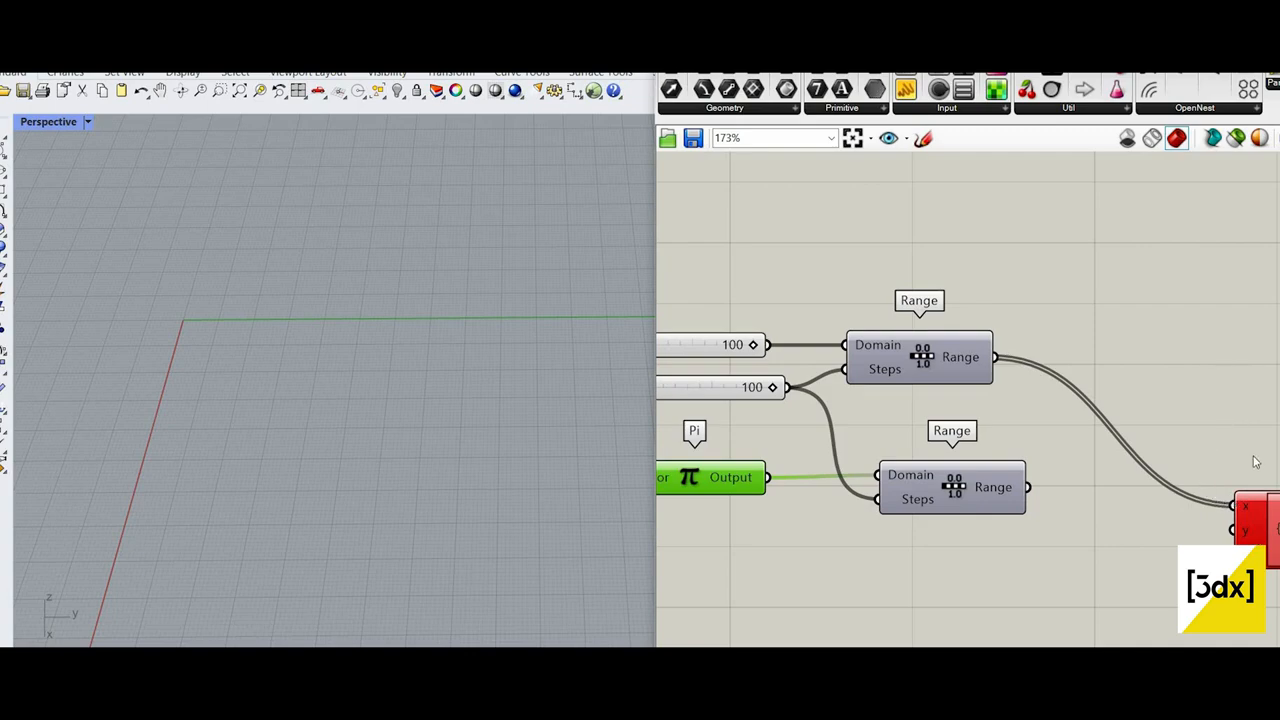
# Step: Add a Number Slider set to 10, connect it to Pi's Factor input and align it with the Pi component
pyautogui.scroll(-4, 800, 500)
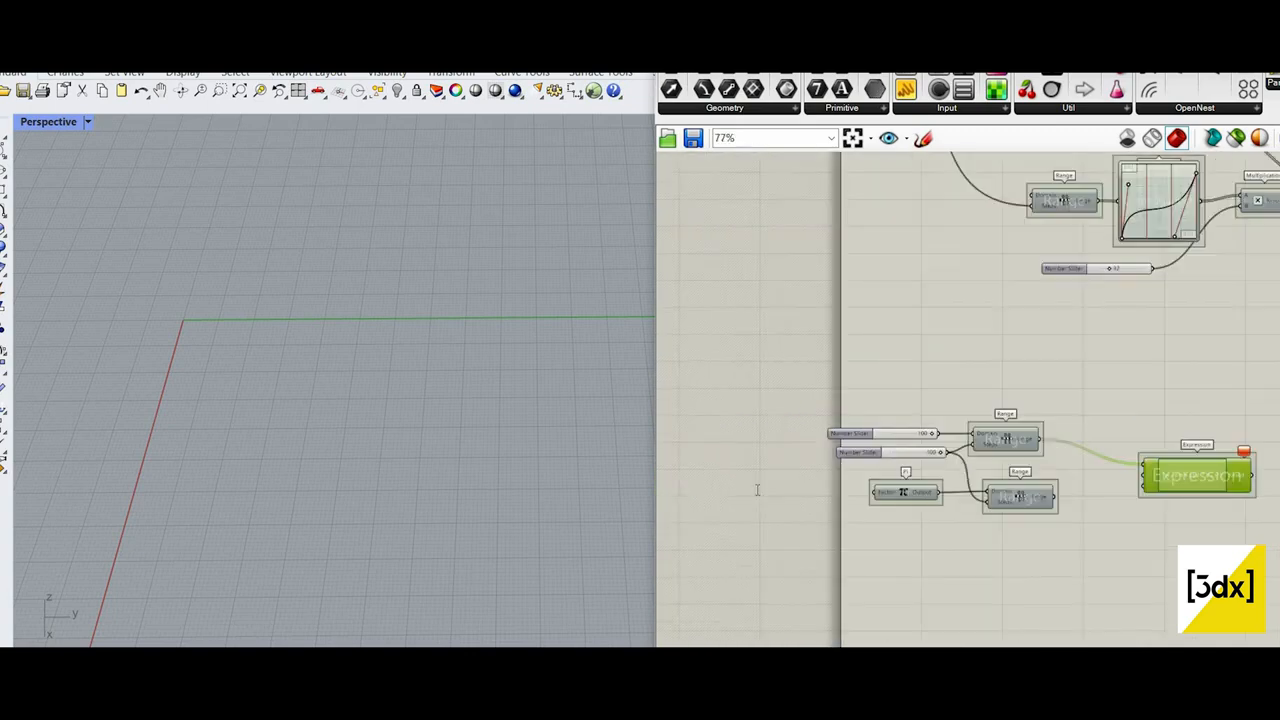
pyautogui.scroll(4, 757, 490)
pyautogui.doubleClick(757, 482)
pyautogui.write('10')
pyautogui.press('Return')
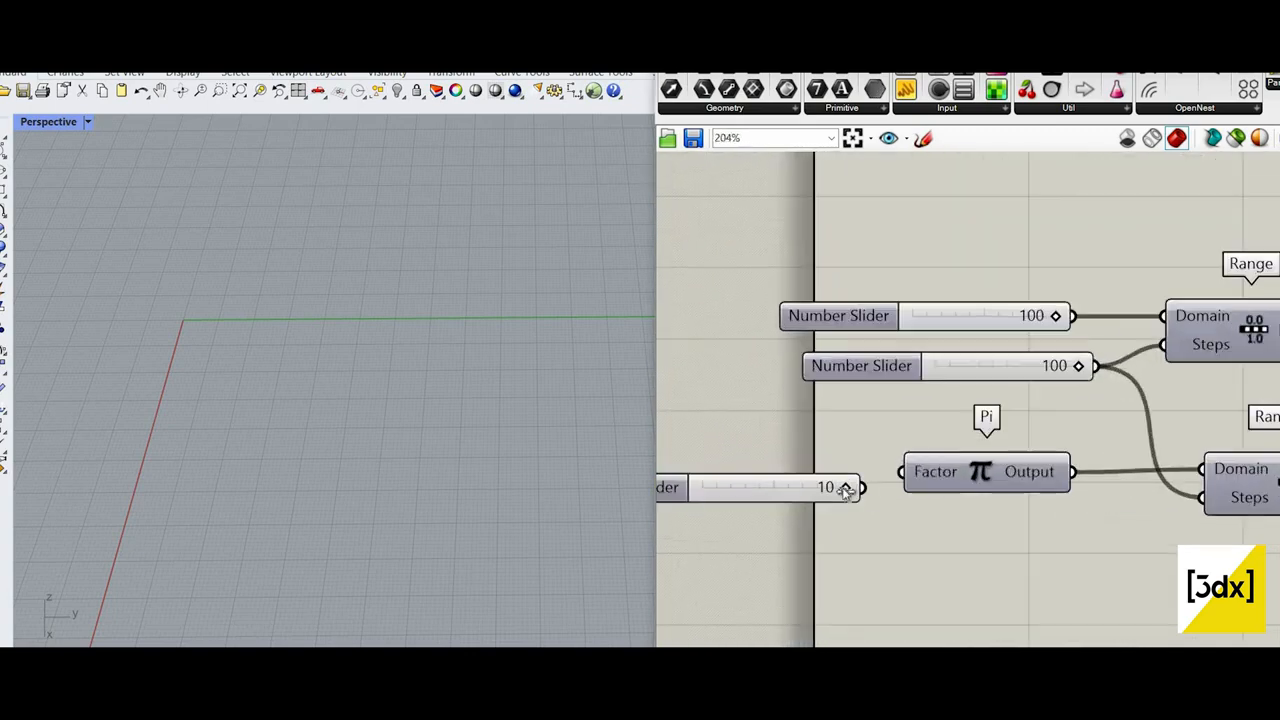
pyautogui.moveTo(863, 488); pyautogui.dragTo(902, 472)
pyautogui.moveTo(752, 491); pyautogui.dragTo(744, 475)
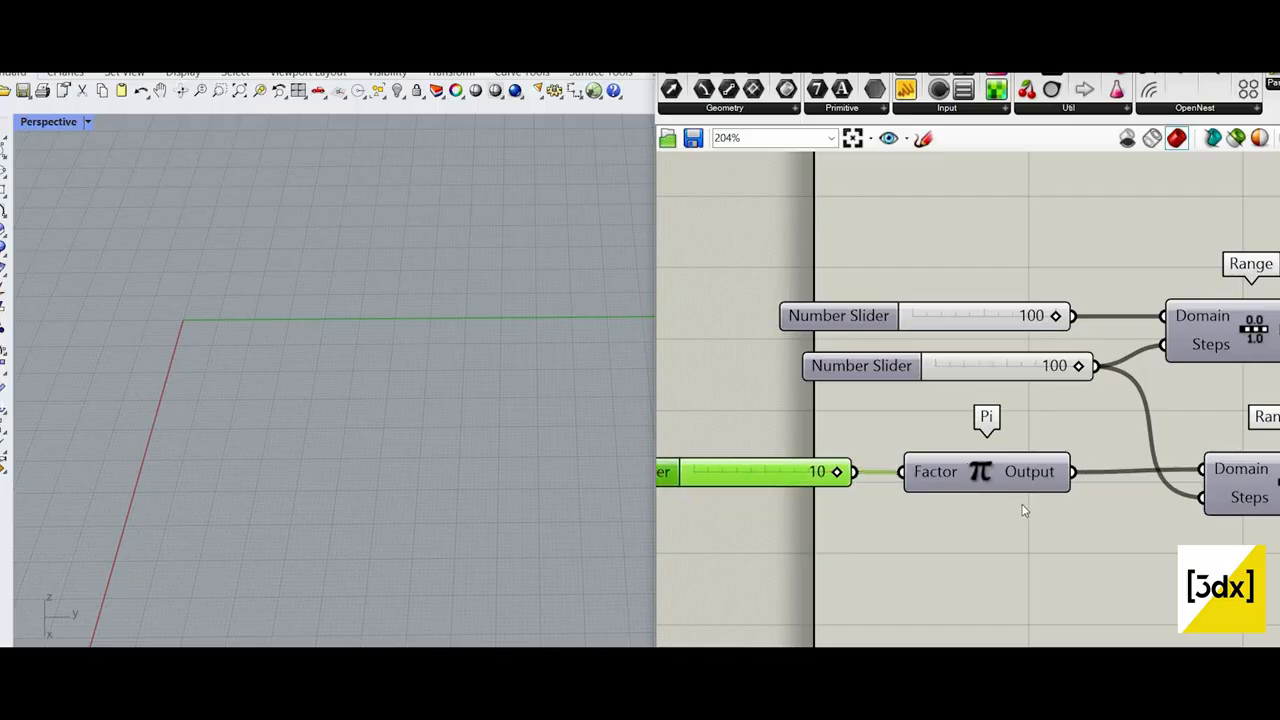
# Step: Connect the second Range's output to the Expression's y input
pyautogui.scroll(-6, 1023, 511)
pyautogui.scroll(4, 1185, 502)
pyautogui.moveTo(1186, 456); pyautogui.dragTo(1010, 497)
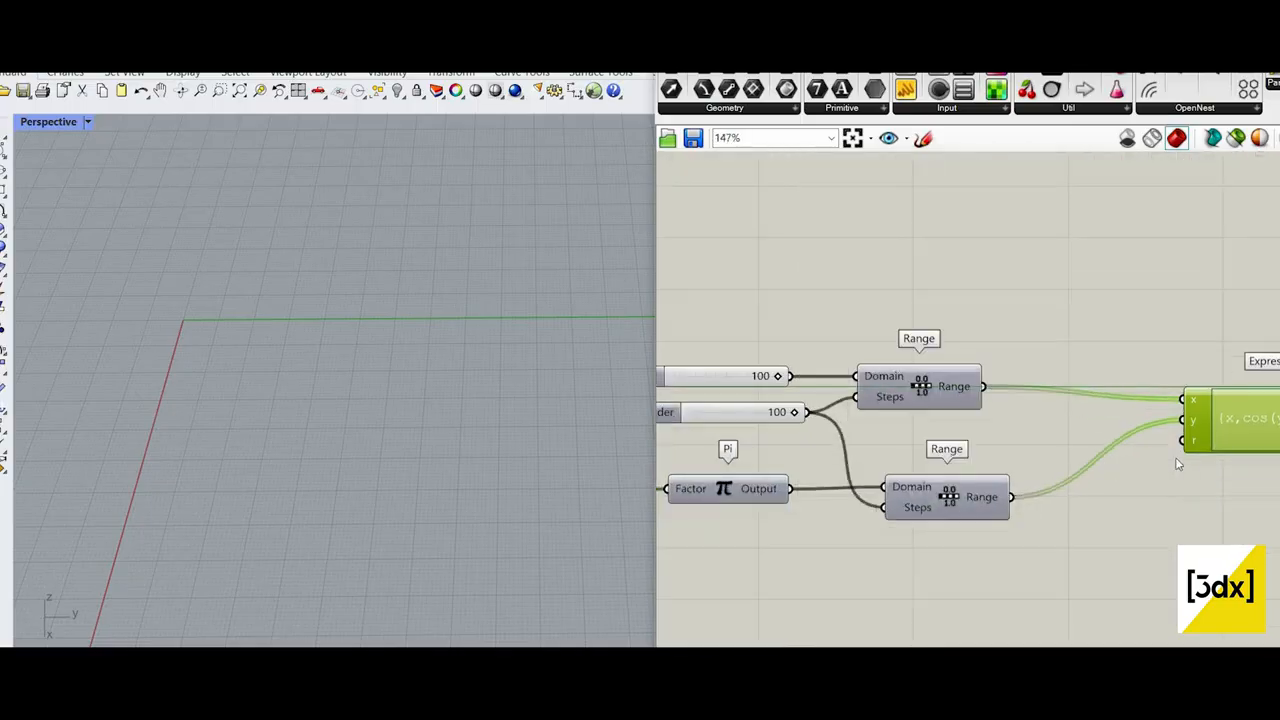
# Step: Add a Number Slider set to 20 below the second Range component
pyautogui.moveTo(1125, 547); pyautogui.dragTo(1011, 551, button='right')
pyautogui.doubleClick(1011, 551)
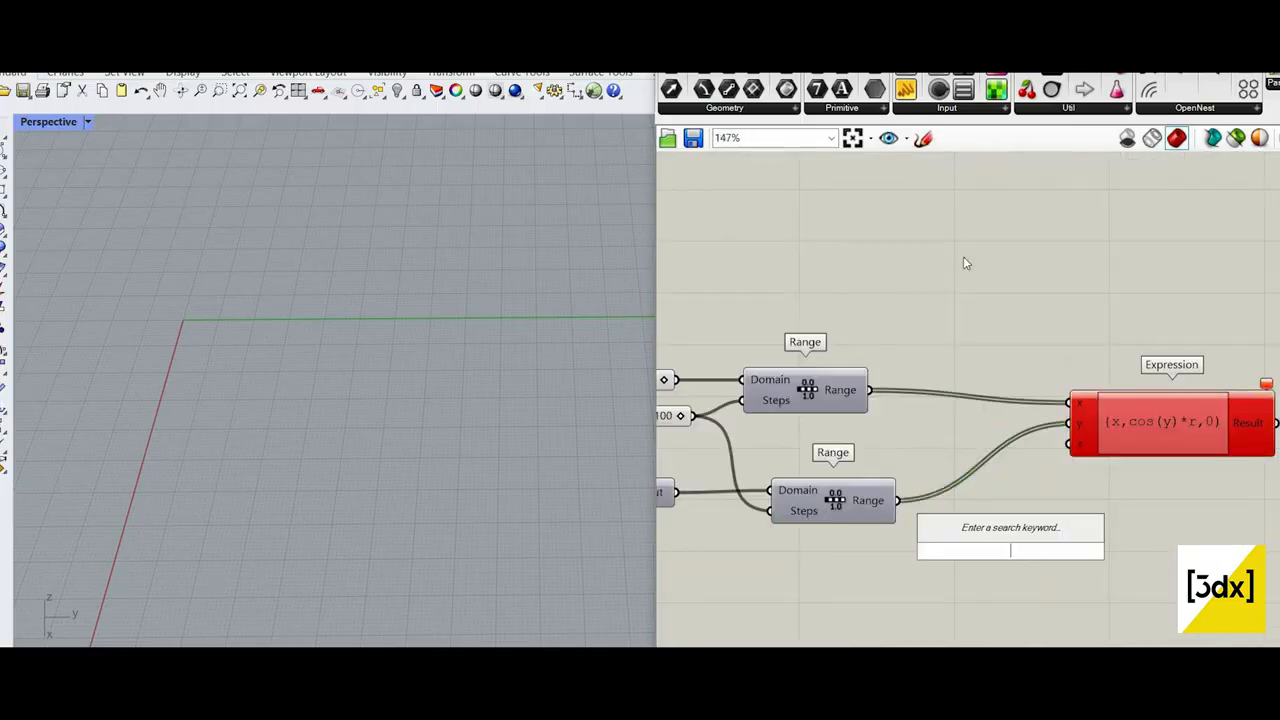
pyautogui.write('20')
pyautogui.press('Return')
# Step: Sketch a temporary arc with a vertical arrow above the Range components to illustrate the wave's amplitude, and discard it
pyautogui.moveTo(806, 300); pyautogui.dragTo(1096, 280)
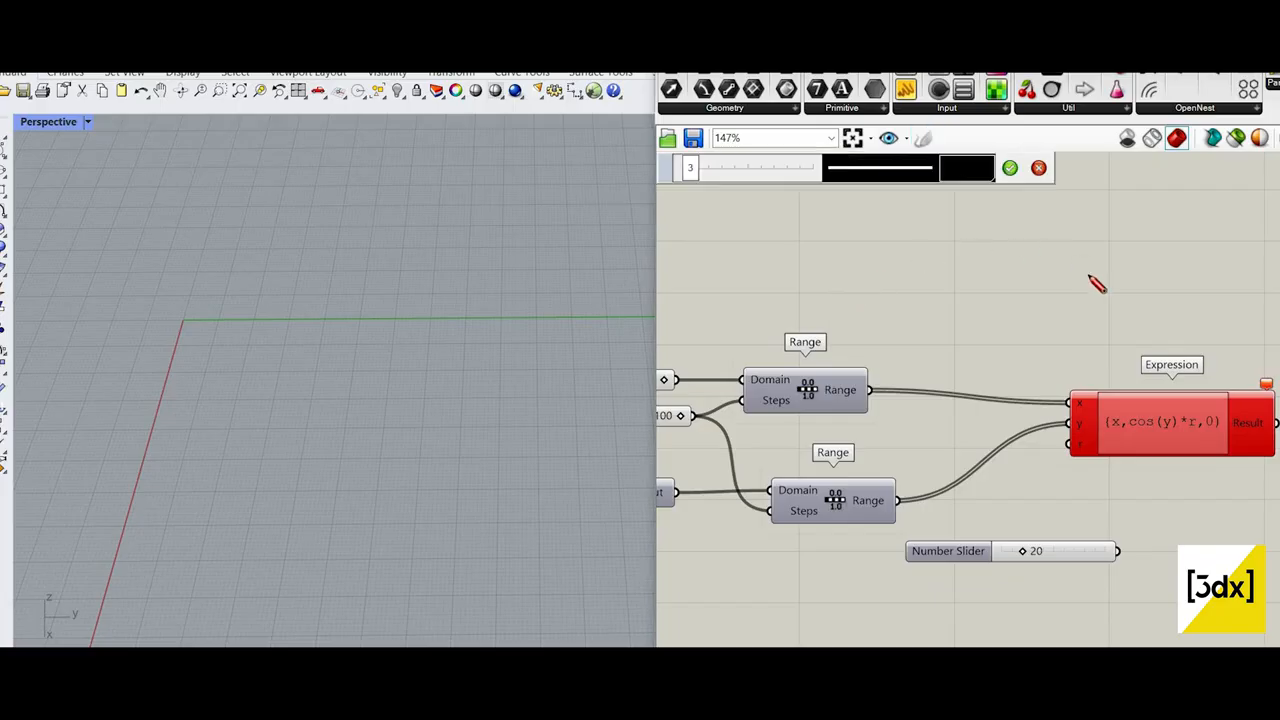
pyautogui.moveTo(989, 260); pyautogui.dragTo(989, 304)
pyautogui.moveTo(988, 257)
pyautogui.mouseDown()
pyautogui.moveTo(975, 270)
pyautogui.moveTo(1000, 267)
pyautogui.mouseUp()
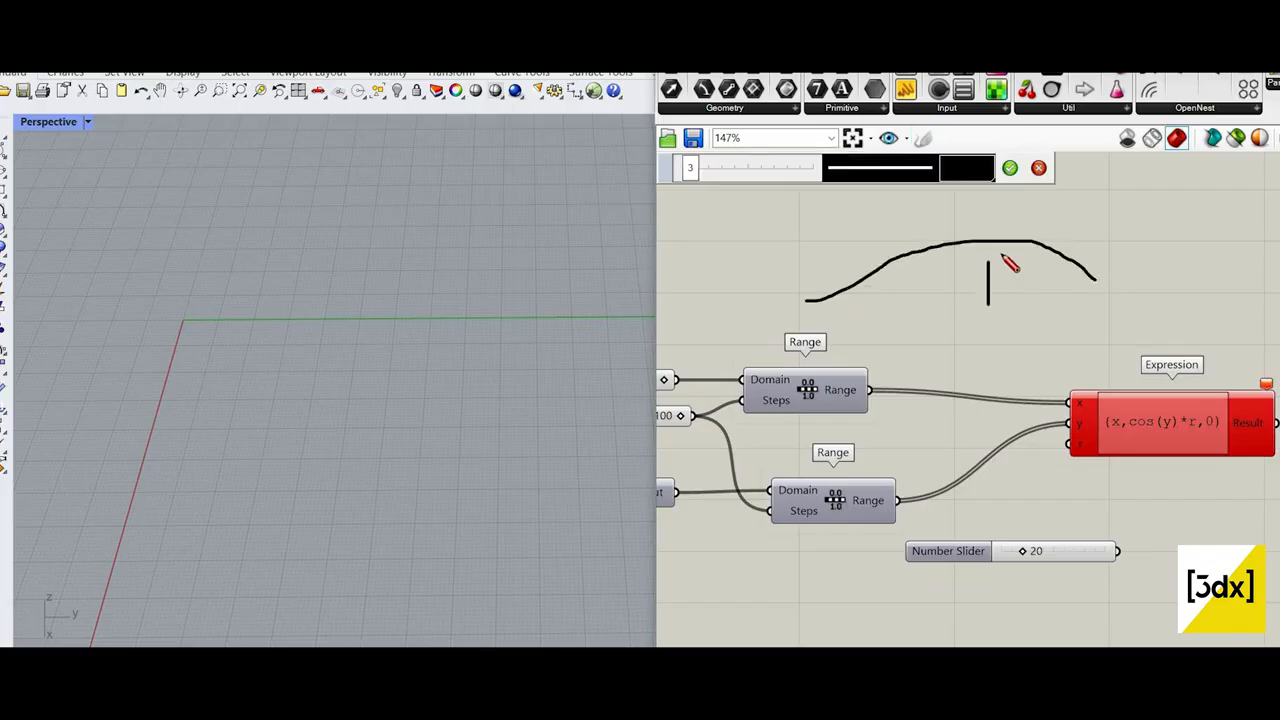
pyautogui.press('Escape')
# Step: Connect the slider below the second Range to the Expression's r input and set it to 5
pyautogui.moveTo(1117, 551); pyautogui.dragTo(1068, 444)
pyautogui.scroll(-10, 360, 447)
pyautogui.scroll(7, 454, 609)
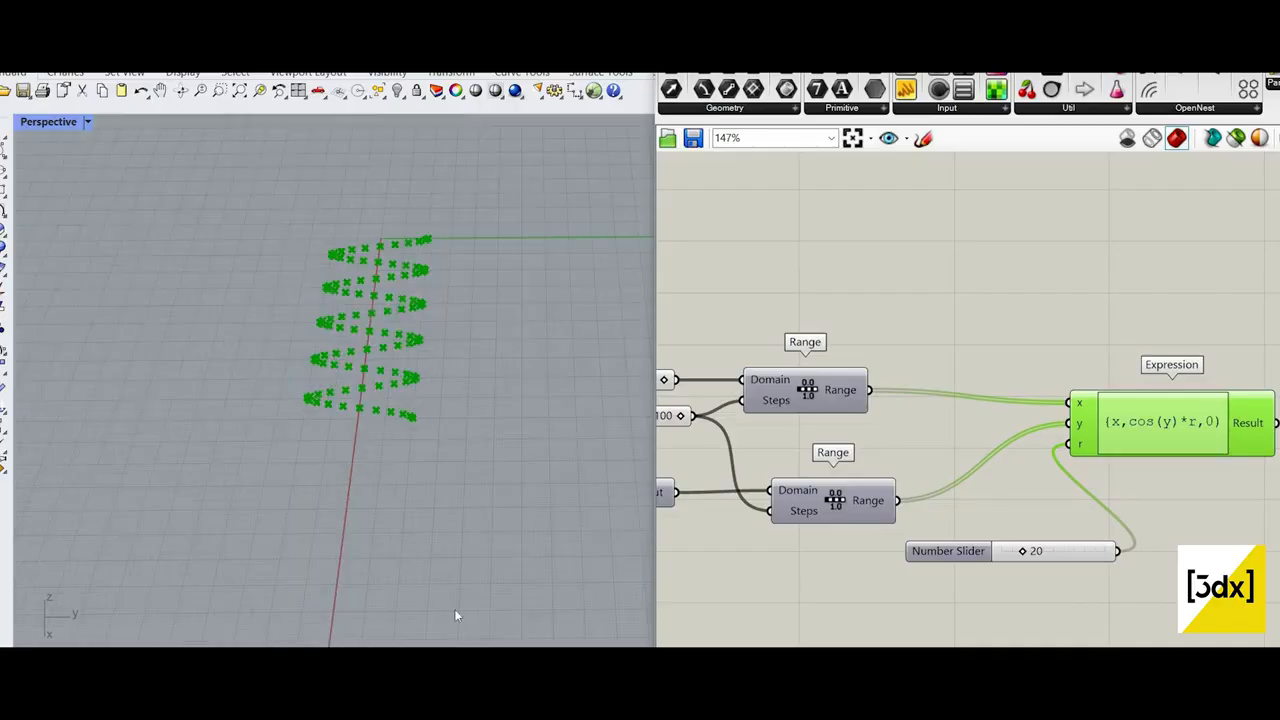
pyautogui.scroll(6, 497, 490)
pyautogui.scroll(-6, 497, 490)
pyautogui.scroll(3, 1011, 565)
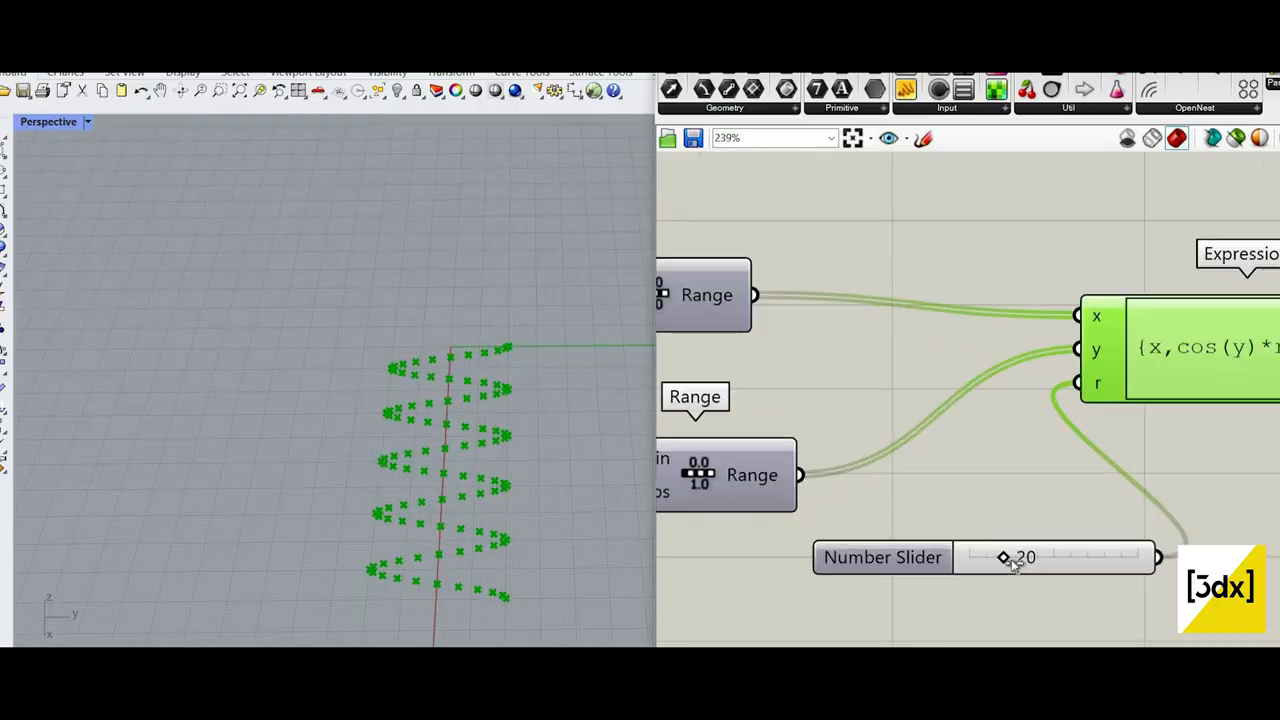
pyautogui.moveTo(997, 560)
pyautogui.mouseDown()
pyautogui.moveTo(1020, 559)
pyautogui.moveTo(978, 558)
pyautogui.mouseUp()
# Step: Sketch a temporary wave crest over a baseline with a height arrow on the canvas, and discard the sketch
pyautogui.moveTo(897, 268); pyautogui.dragTo(1022, 240)
pyautogui.moveTo(840, 254); pyautogui.dragTo(1278, 286)
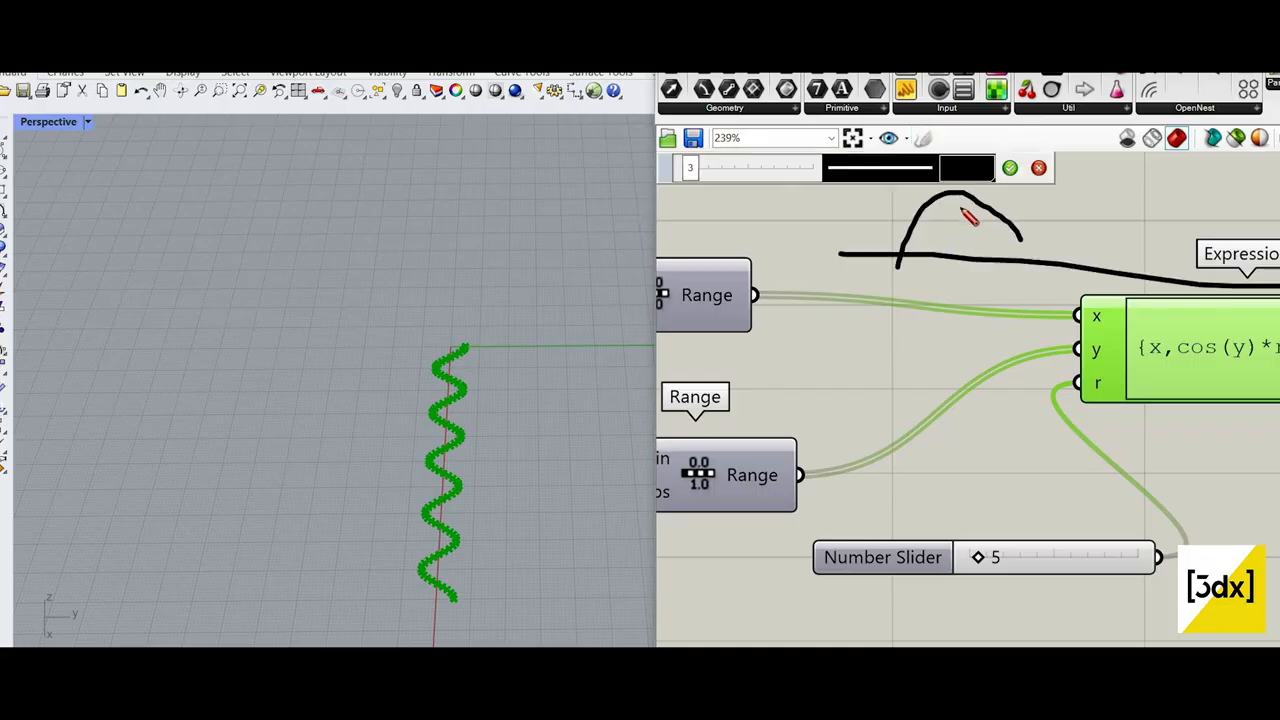
pyautogui.moveTo(956, 195); pyautogui.dragTo(956, 239)
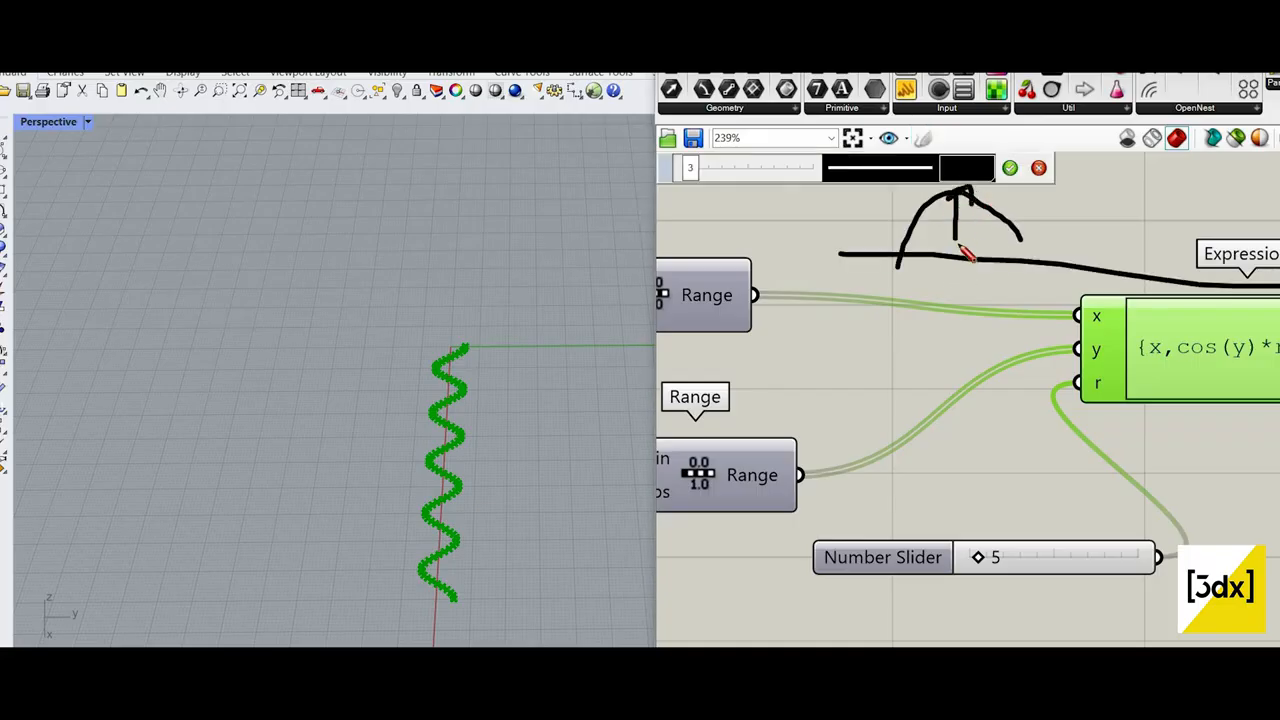
pyautogui.click(1038, 168)
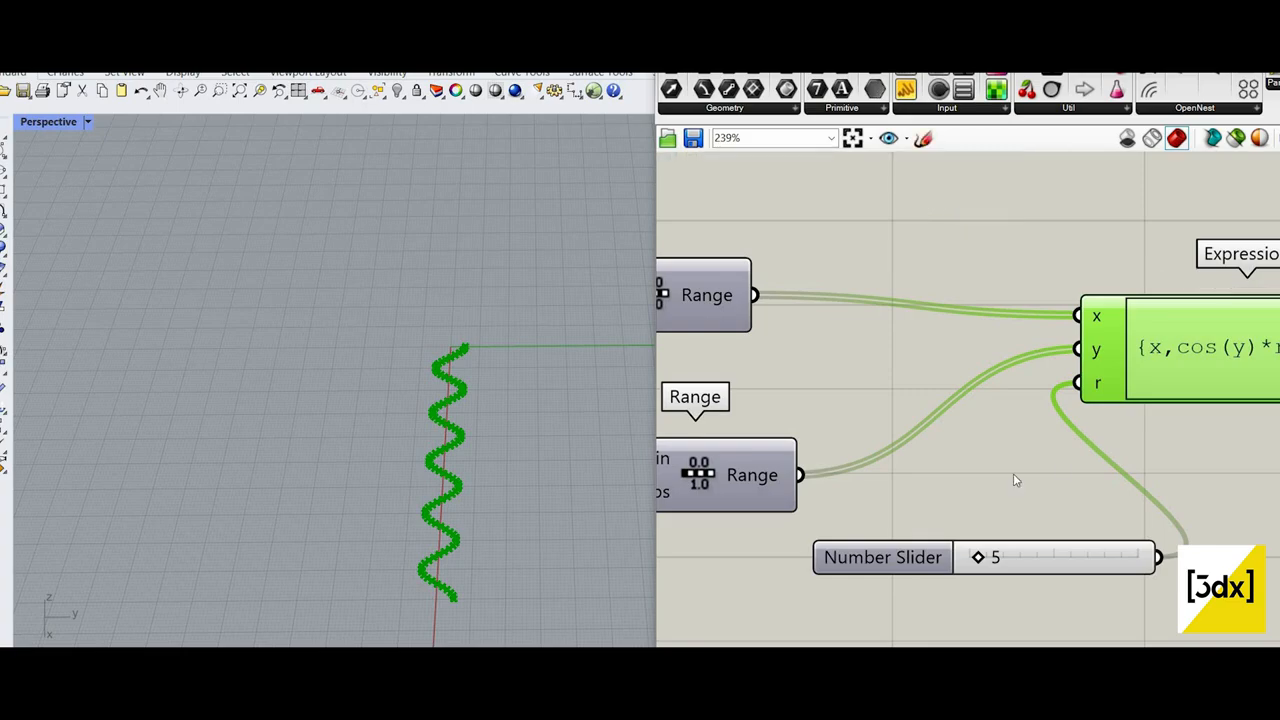
# Step: Set the slider driving Pi's Factor input to 6
pyautogui.scroll(-1, 1079, 509)
pyautogui.scroll(-2, 807, 451)
pyautogui.moveTo(808, 450); pyautogui.dragTo(1205, 434, button='right')
pyautogui.scroll(5, 868, 425)
pyautogui.moveTo(816, 428); pyautogui.dragTo(787, 433)
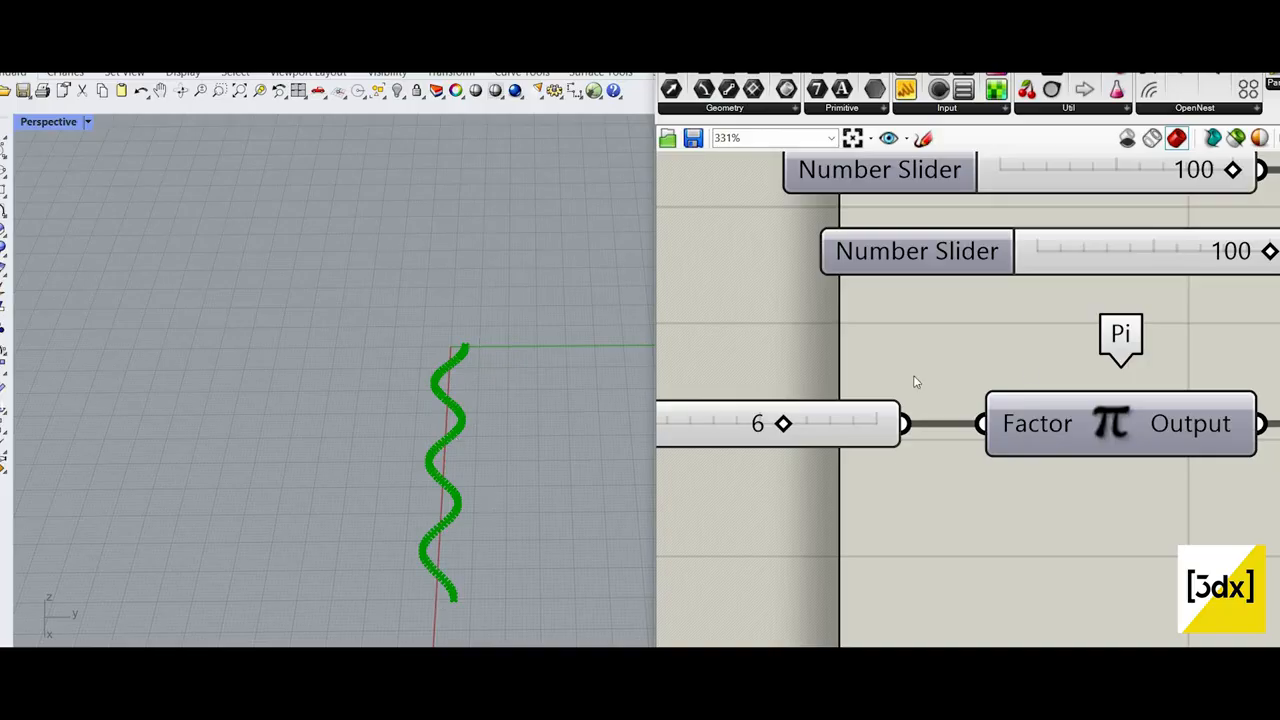
# Step: Place a Panel above the wave's Range components and inspect the second Range's Domain input
pyautogui.scroll(-5, 913, 375)
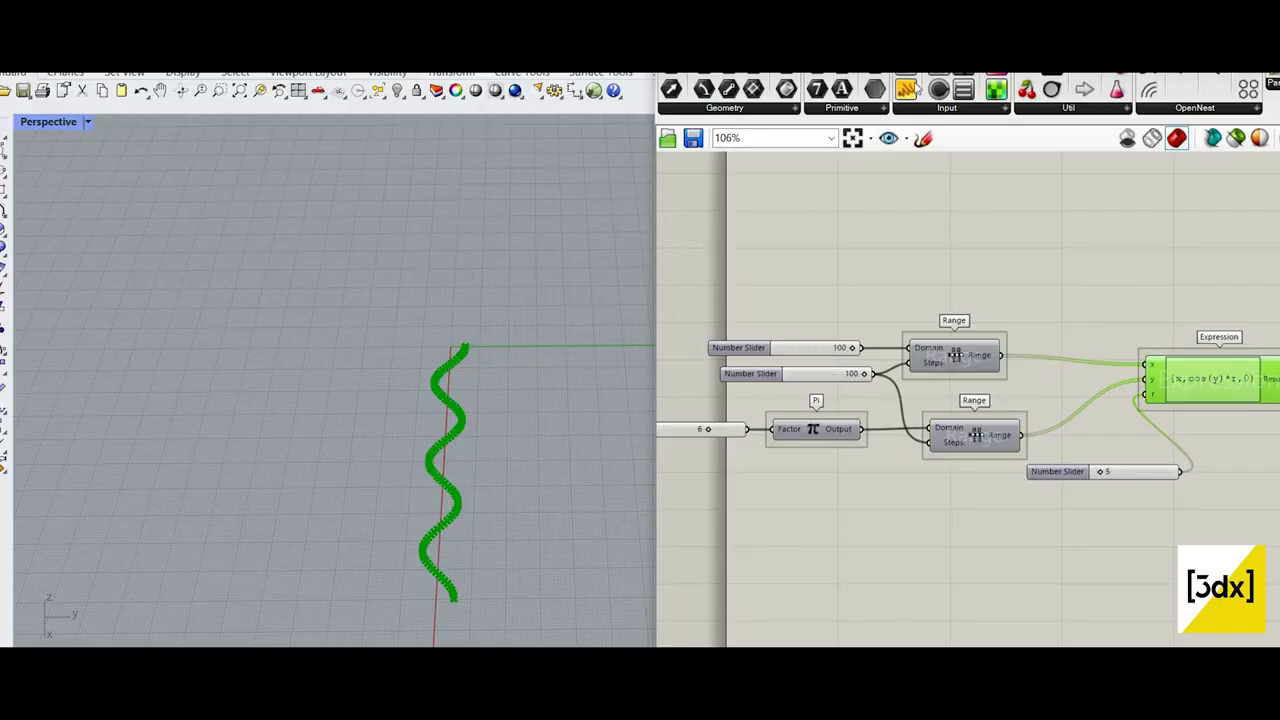
pyautogui.scroll(3, 1045, 402)
pyautogui.moveTo(908, 89); pyautogui.dragTo(1136, 191)
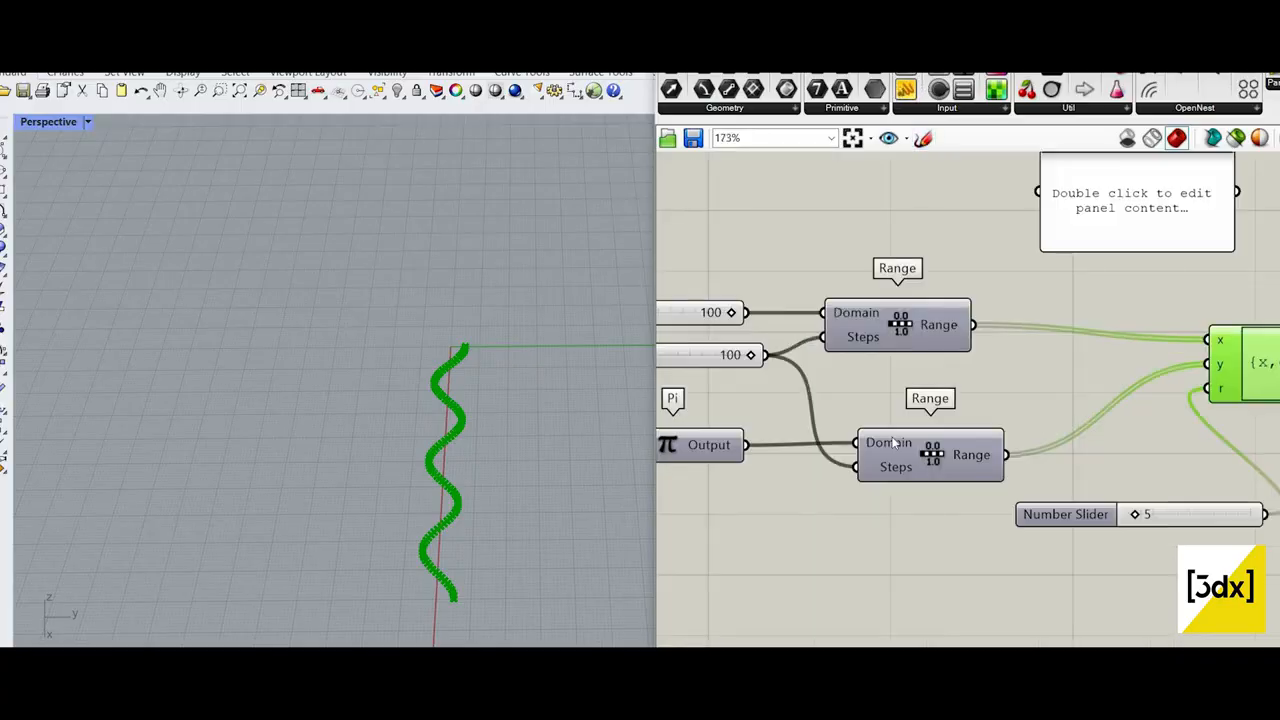
pyautogui.moveTo(893, 441)
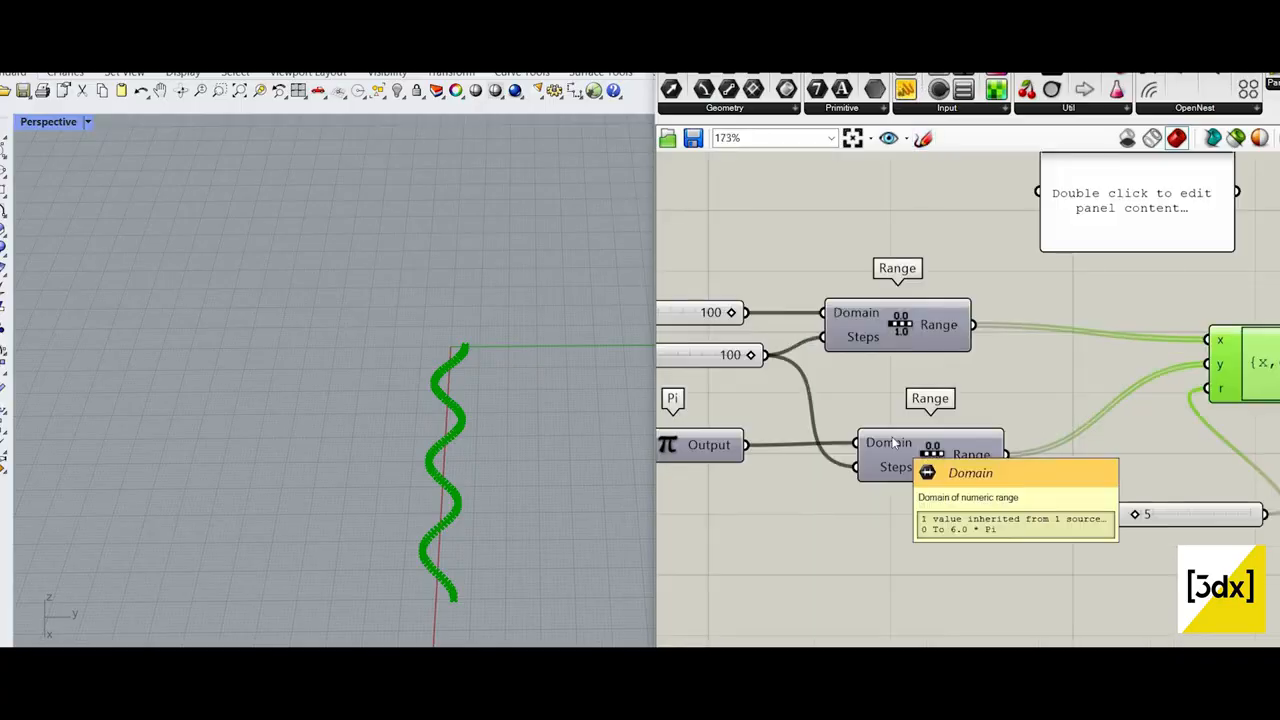
# Step: Sketch a temporary 0 and short marks below the second Range to illustrate its domain, and discard the sketch
pyautogui.click(922, 138)
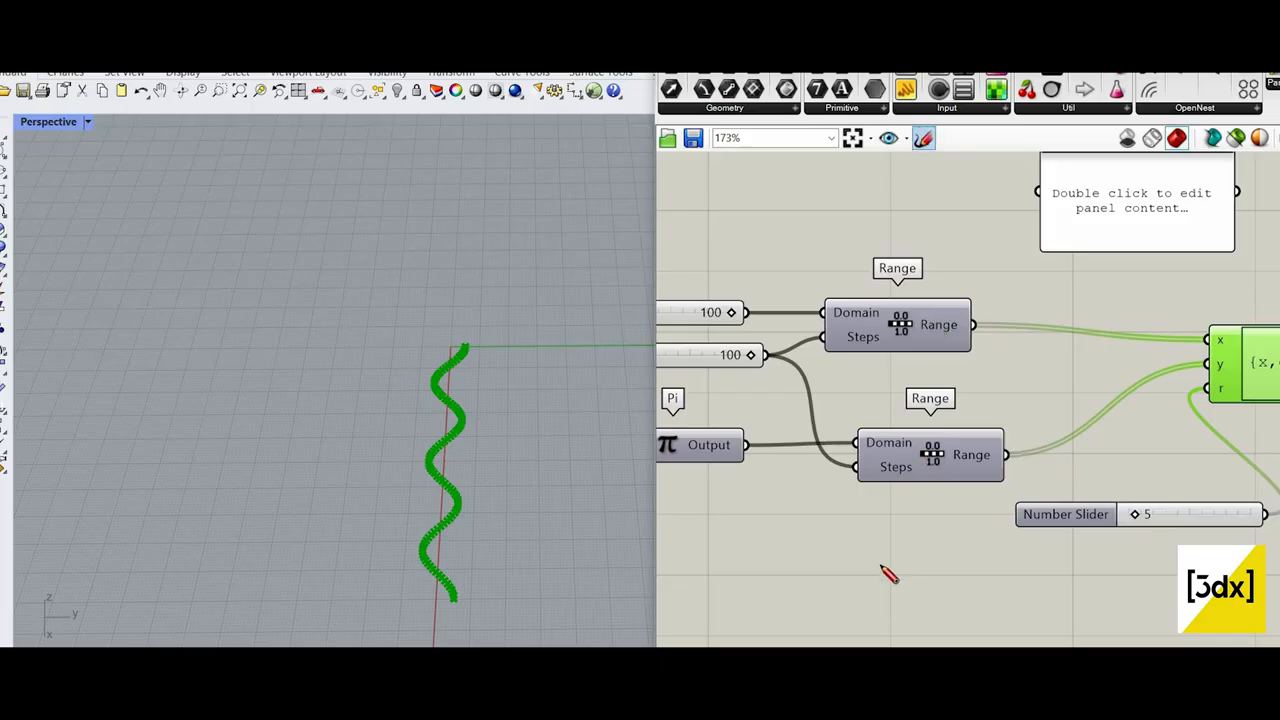
pyautogui.moveTo(1030, 490); pyautogui.dragTo(1032, 488)
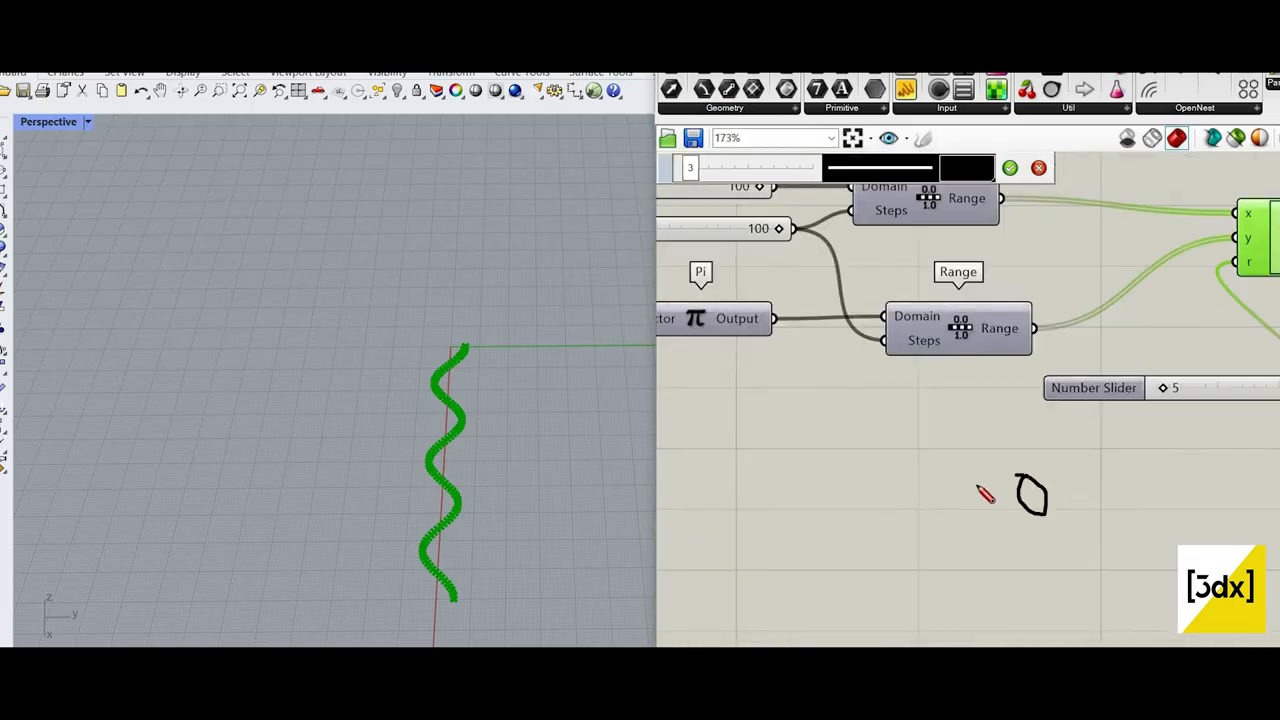
pyautogui.scroll(-1, 986, 491)
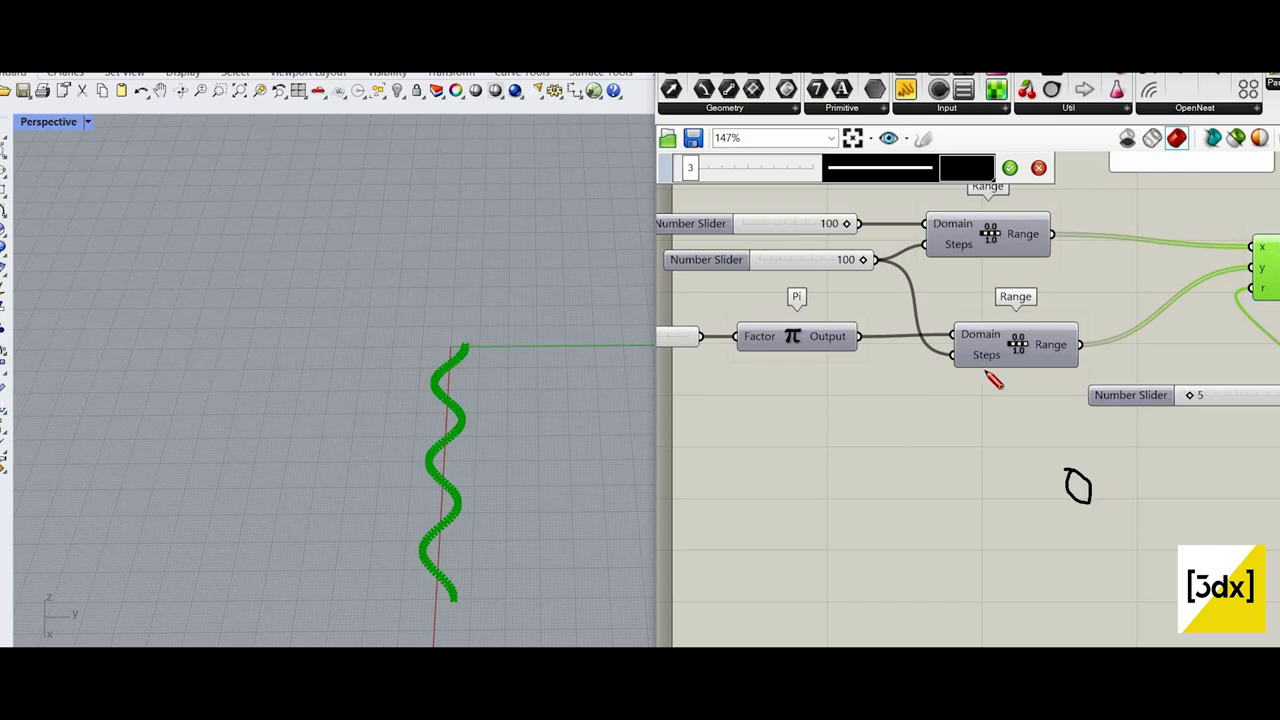
pyautogui.moveTo(954, 377); pyautogui.dragTo(970, 401)
pyautogui.moveTo(942, 386); pyautogui.dragTo(970, 383)
pyautogui.moveTo(868, 492)
pyautogui.mouseDown()
pyautogui.moveTo(928, 512)
pyautogui.moveTo(934, 481)
pyautogui.mouseUp()
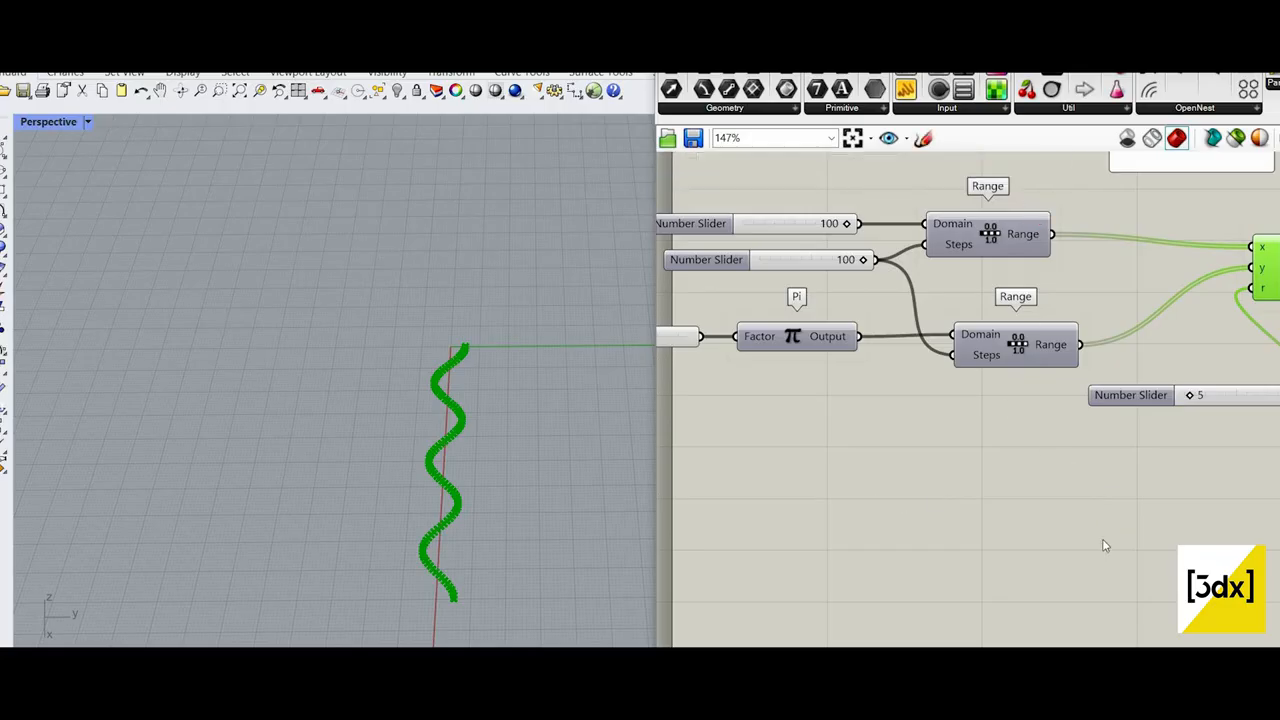
# Step: Delete the empty Panel above the Range and Expression components
pyautogui.scroll(-5, 1230, 449)
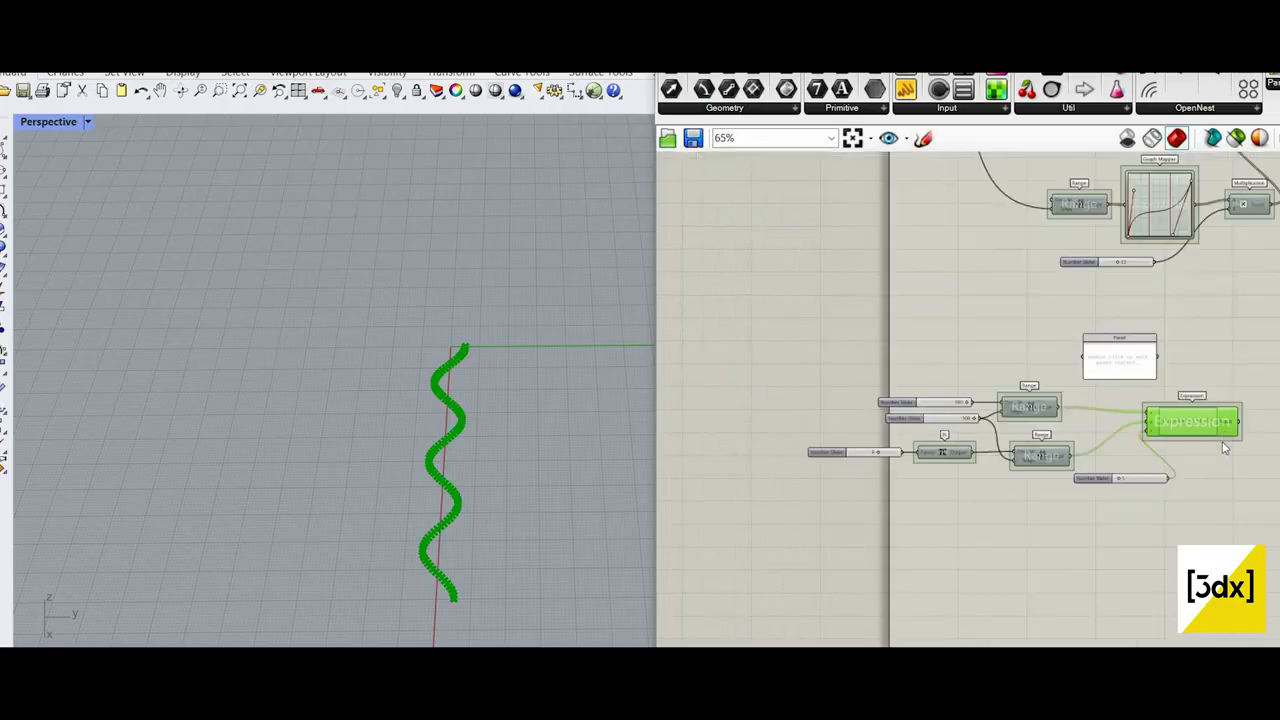
pyautogui.scroll(6, 1207, 426)
pyautogui.moveTo(1198, 412); pyautogui.dragTo(1203, 397)
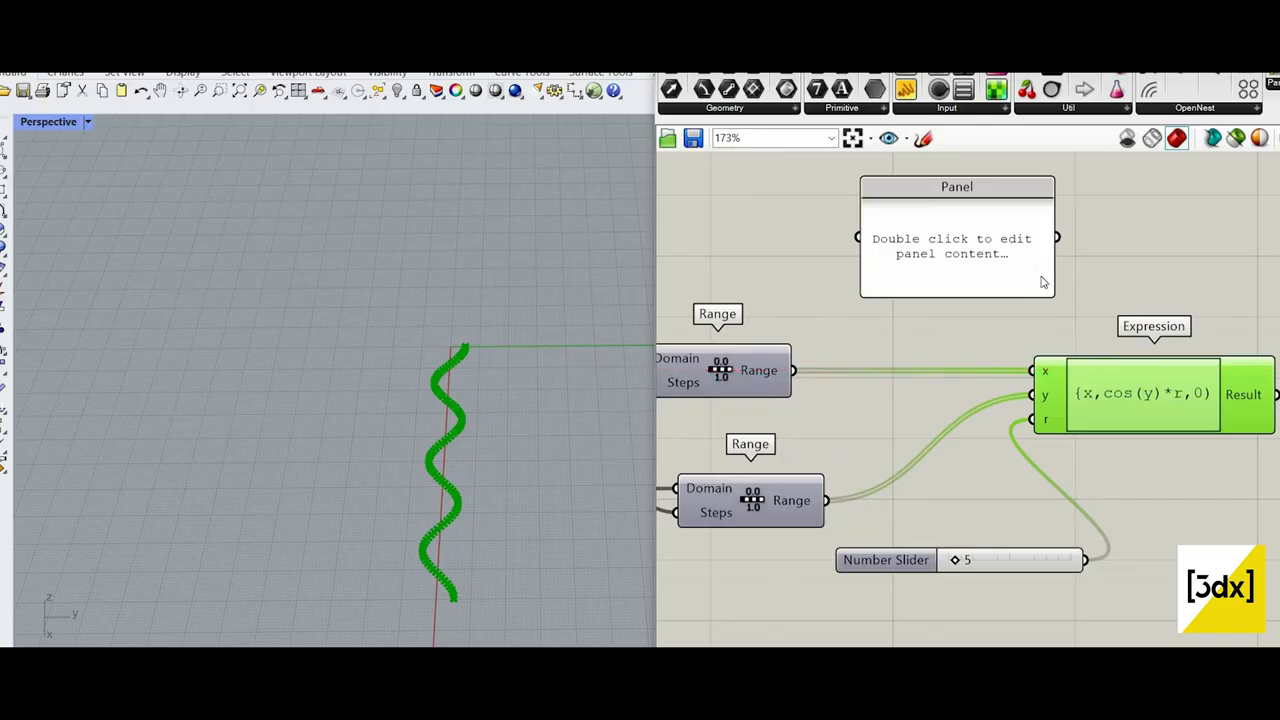
pyautogui.click(1043, 277)
pyautogui.press('Delete')
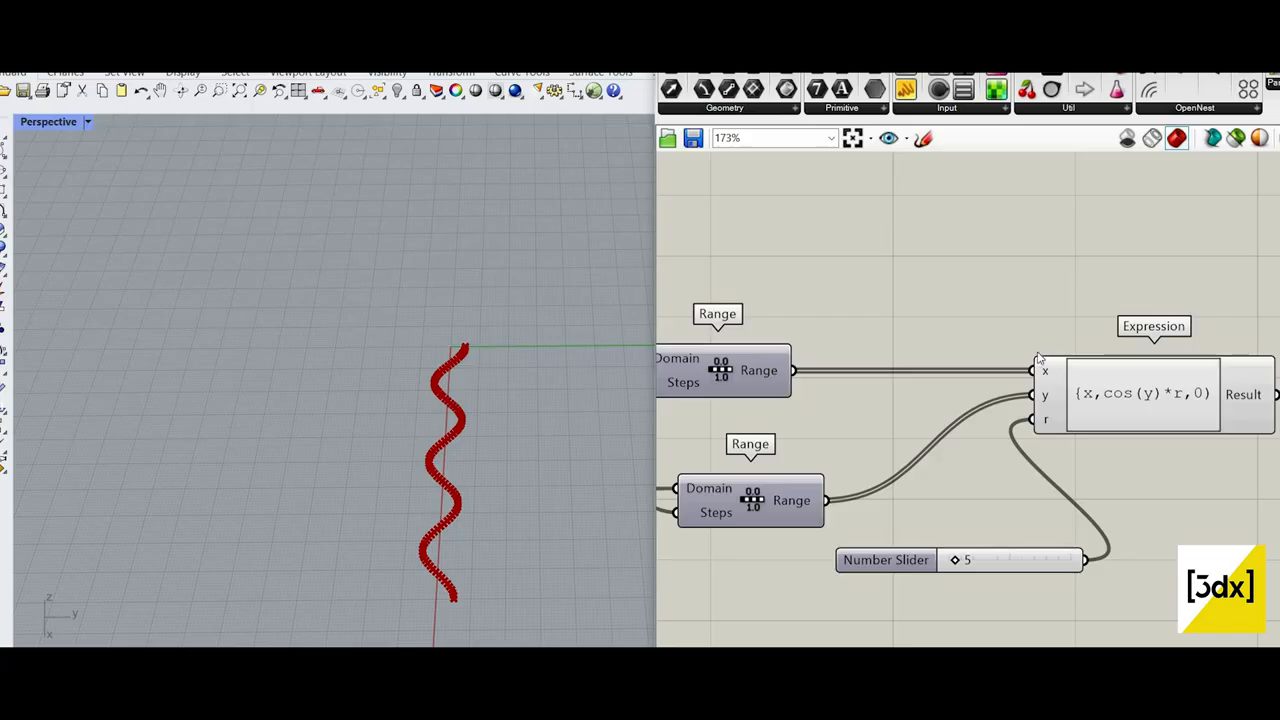
# Step: Raise the maximum of the slider driving the first Range's Domain and set the slider to 193
pyautogui.scroll(-4, 1145, 398)
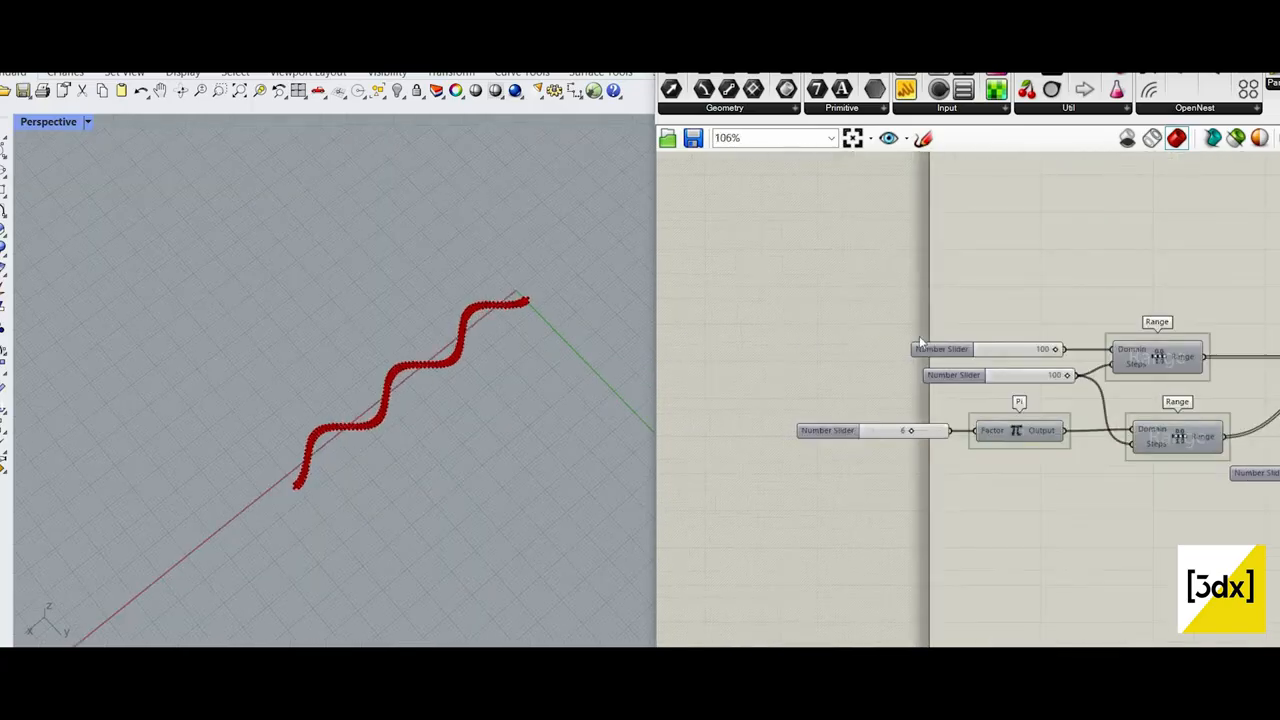
pyautogui.scroll(3, 921, 341)
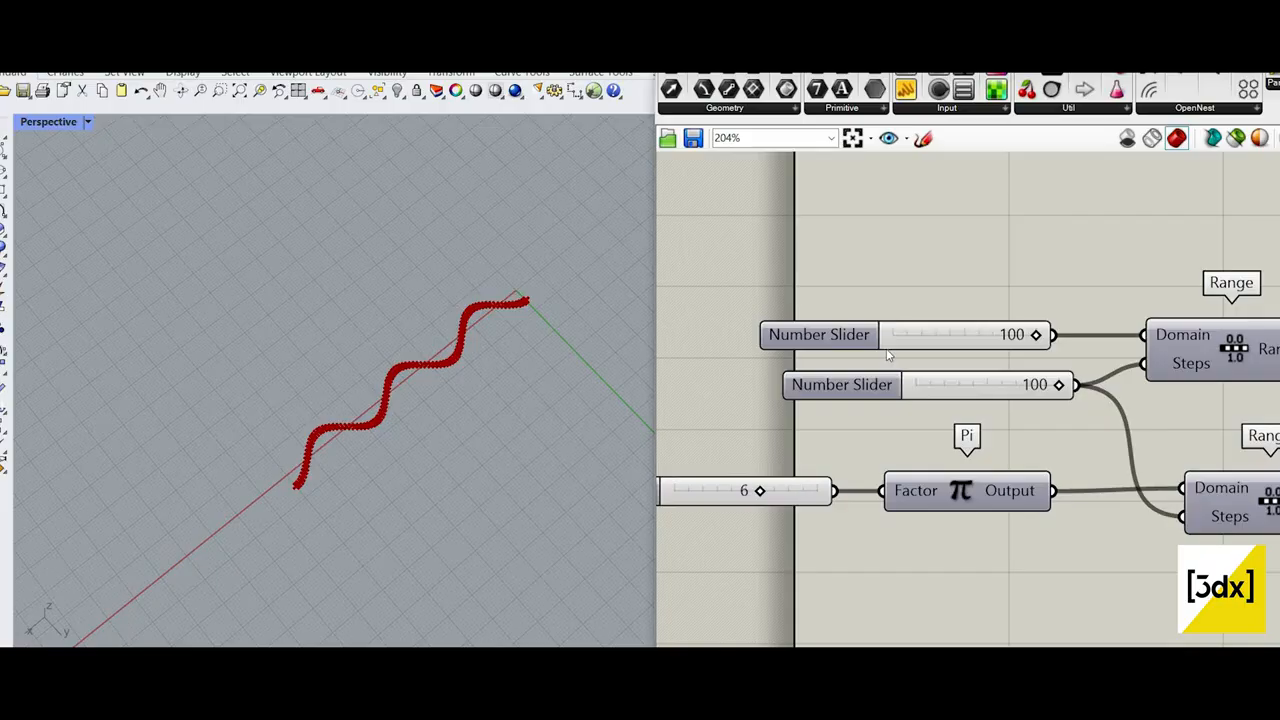
pyautogui.doubleClick(853, 332)
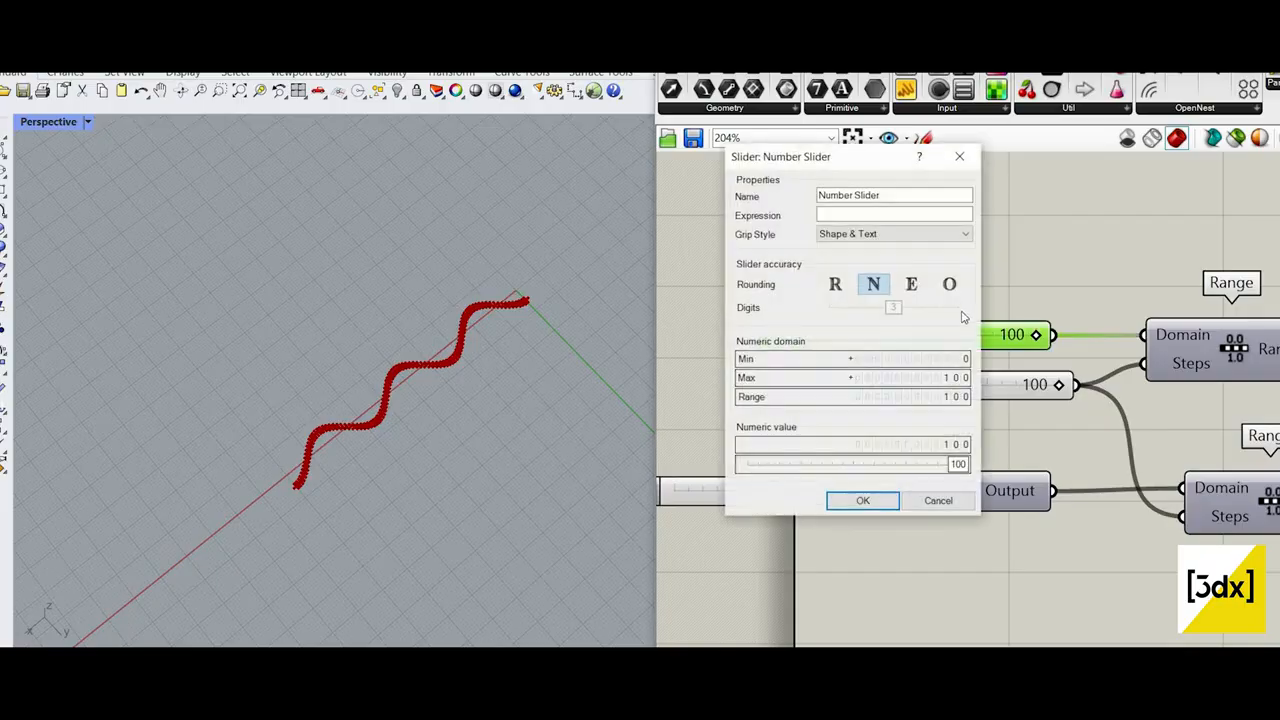
pyautogui.moveTo(947, 380); pyautogui.dragTo(936, 341)
pyautogui.click(863, 501)
pyautogui.scroll(2, 926, 330)
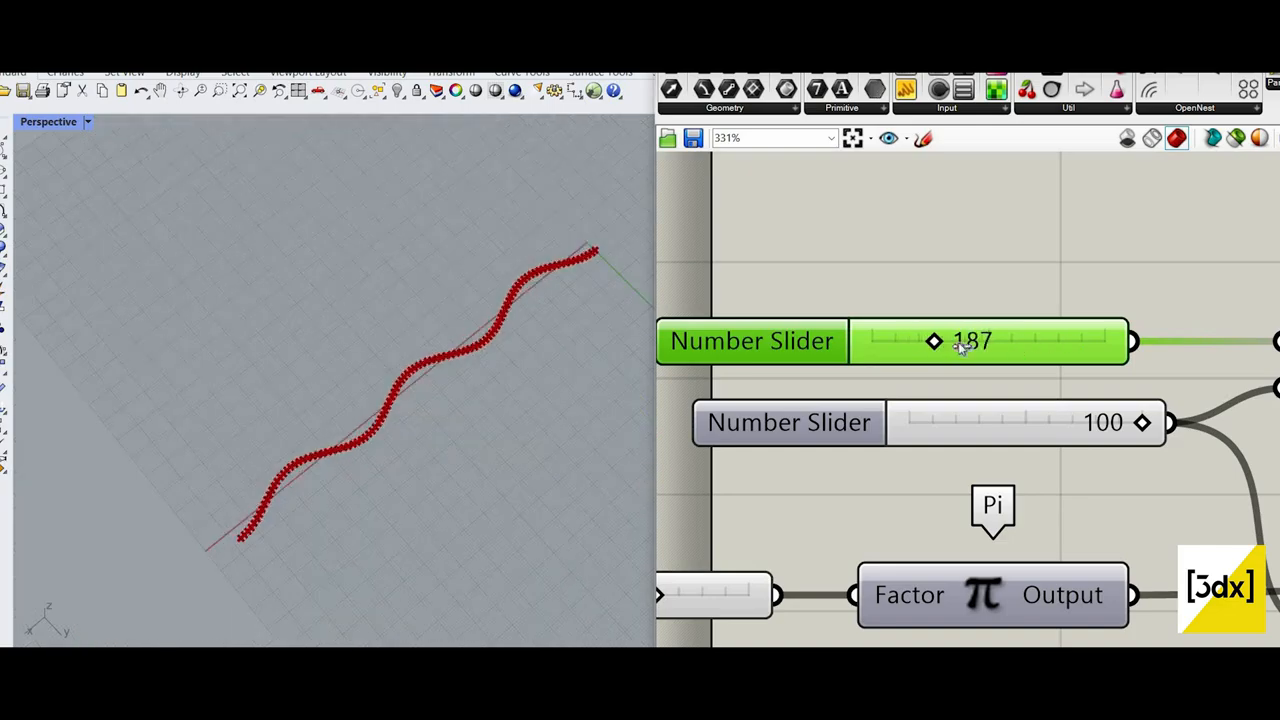
pyautogui.moveTo(935, 342)
pyautogui.mouseDown()
pyautogui.moveTo(951, 342)
pyautogui.moveTo(937, 342)
pyautogui.mouseUp()
# Step: Add a surface Dimensions component fed by the Surface parameter, and place it above the sliders of the wave's Range components
pyautogui.scroll(-6, 890, 463)
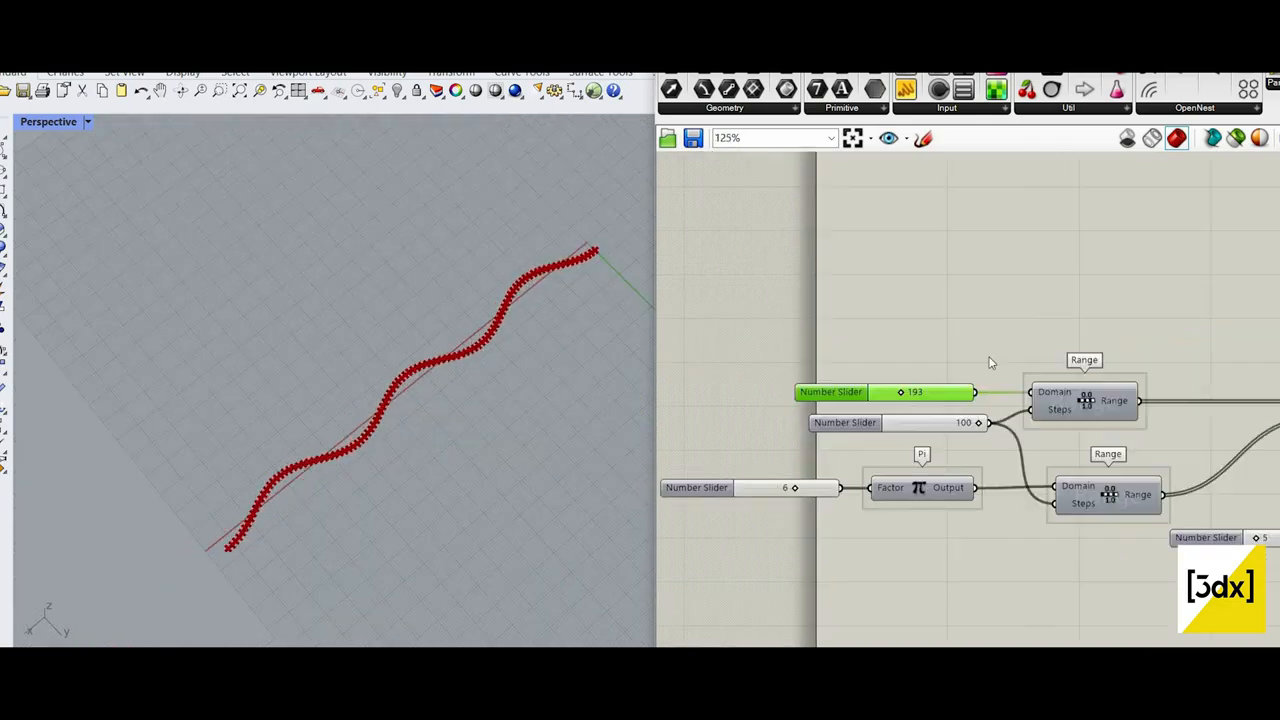
pyautogui.scroll(2, 1092, 347)
pyautogui.scroll(-4, 957, 325)
pyautogui.scroll(3, 1040, 306)
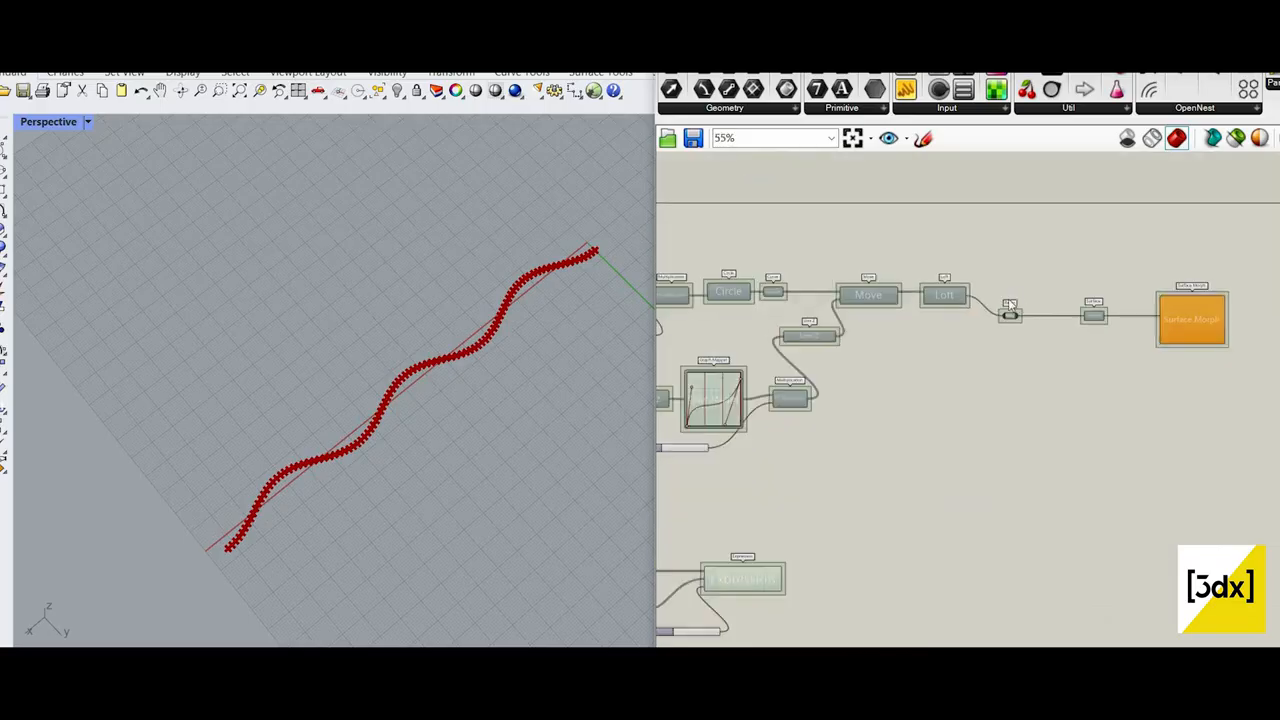
pyautogui.scroll(3, 998, 318)
pyautogui.scroll(-3, 1224, 298)
pyautogui.scroll(3, 1214, 304)
pyautogui.scroll(-1, 1080, 400)
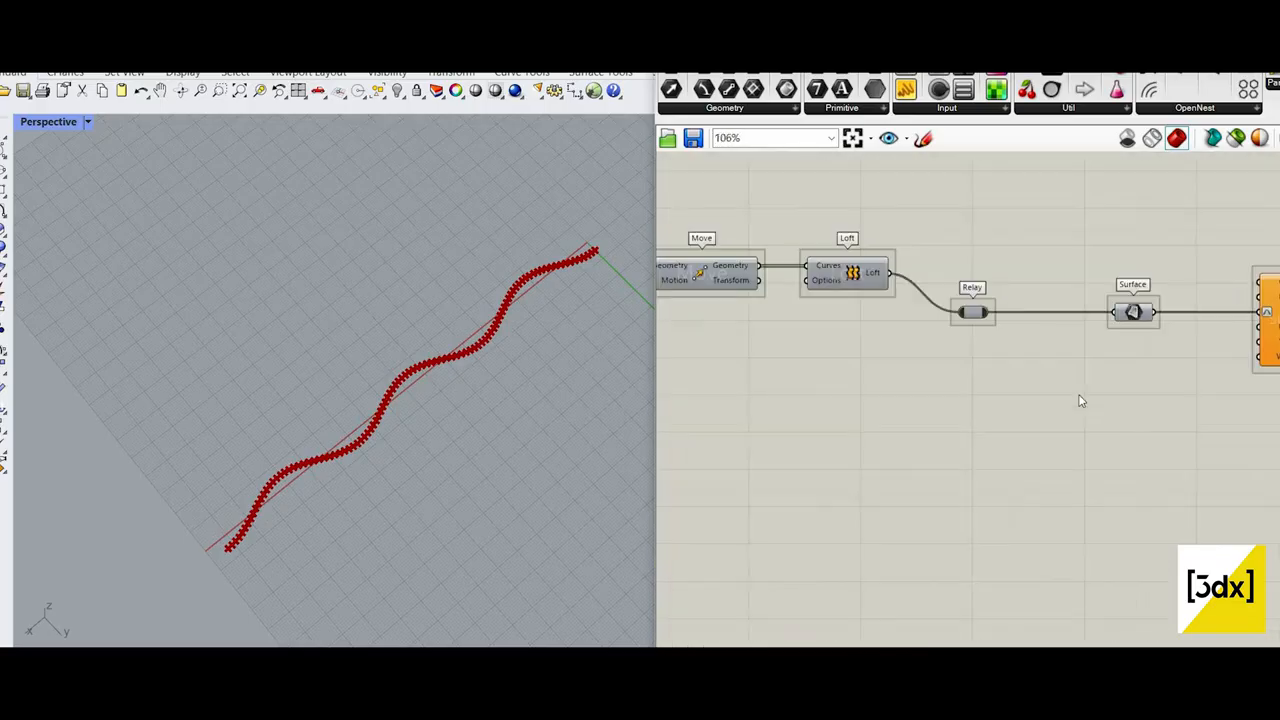
pyautogui.scroll(2, 1080, 398)
pyautogui.doubleClick(1080, 396)
pyautogui.write('surface')
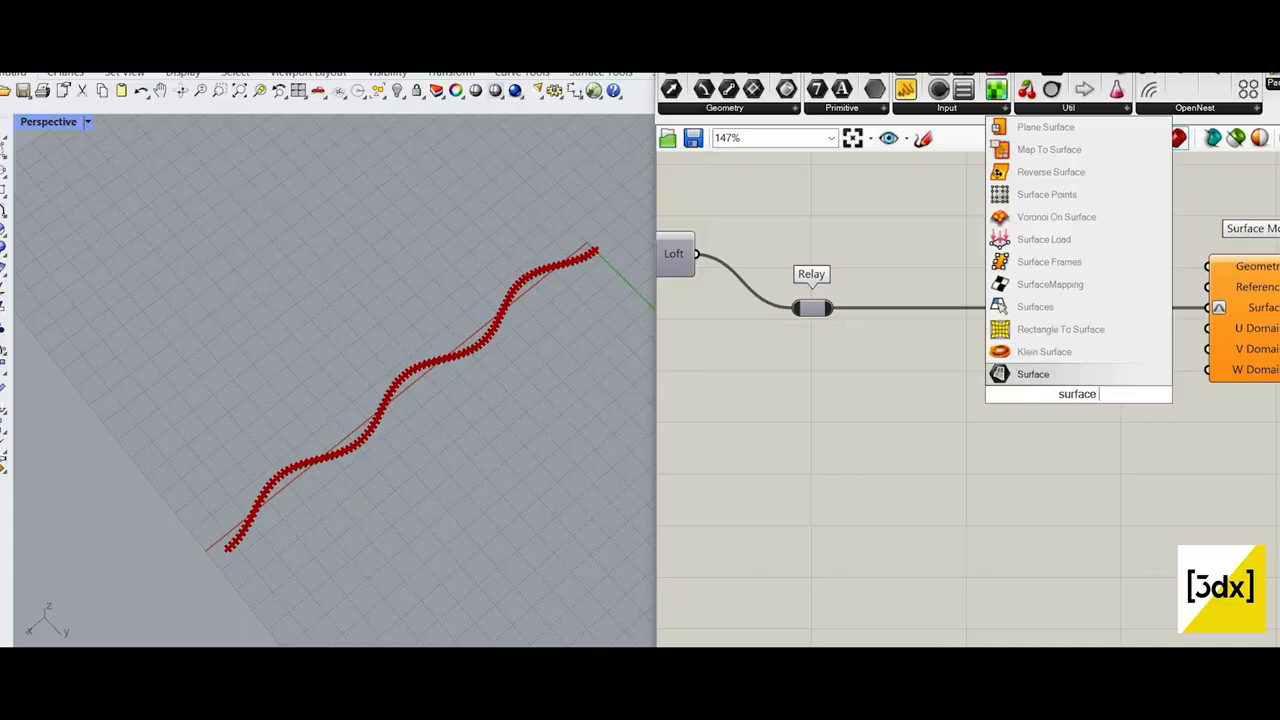
pyautogui.write(' dim')
pyautogui.press('Return')
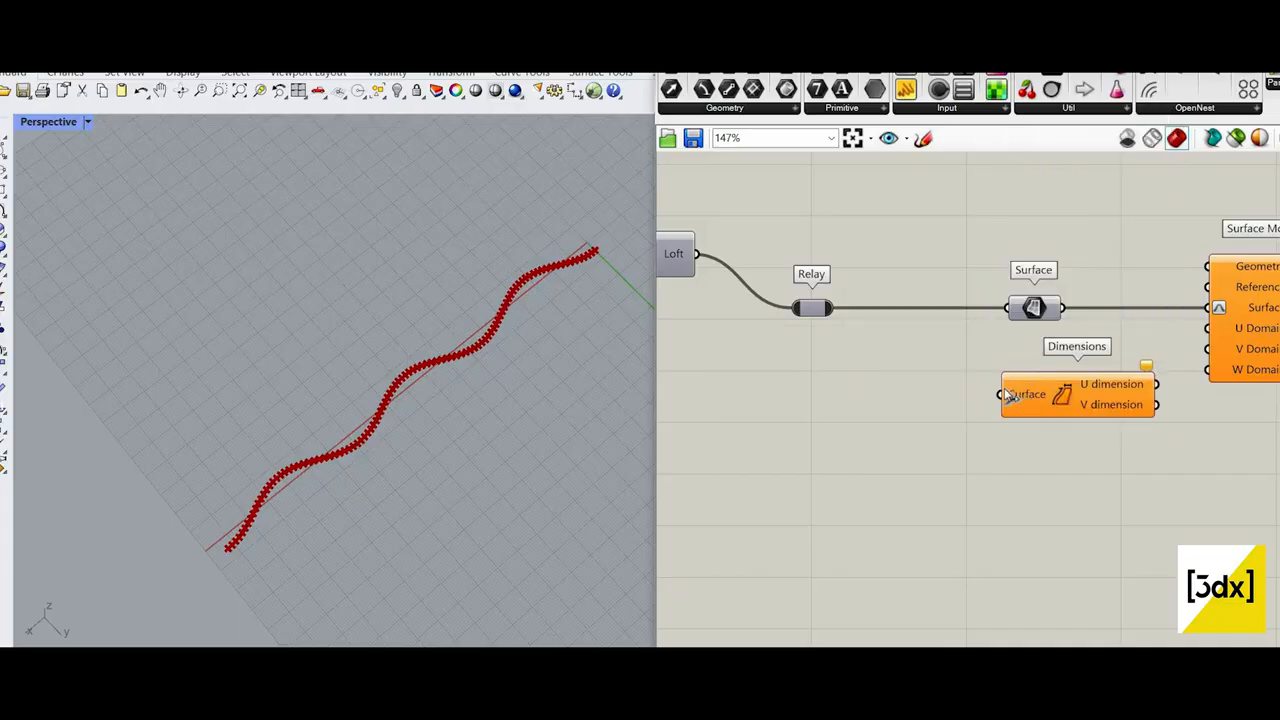
pyautogui.moveTo(1008, 396); pyautogui.dragTo(1040, 307)
pyautogui.scroll(-8, 810, 440)
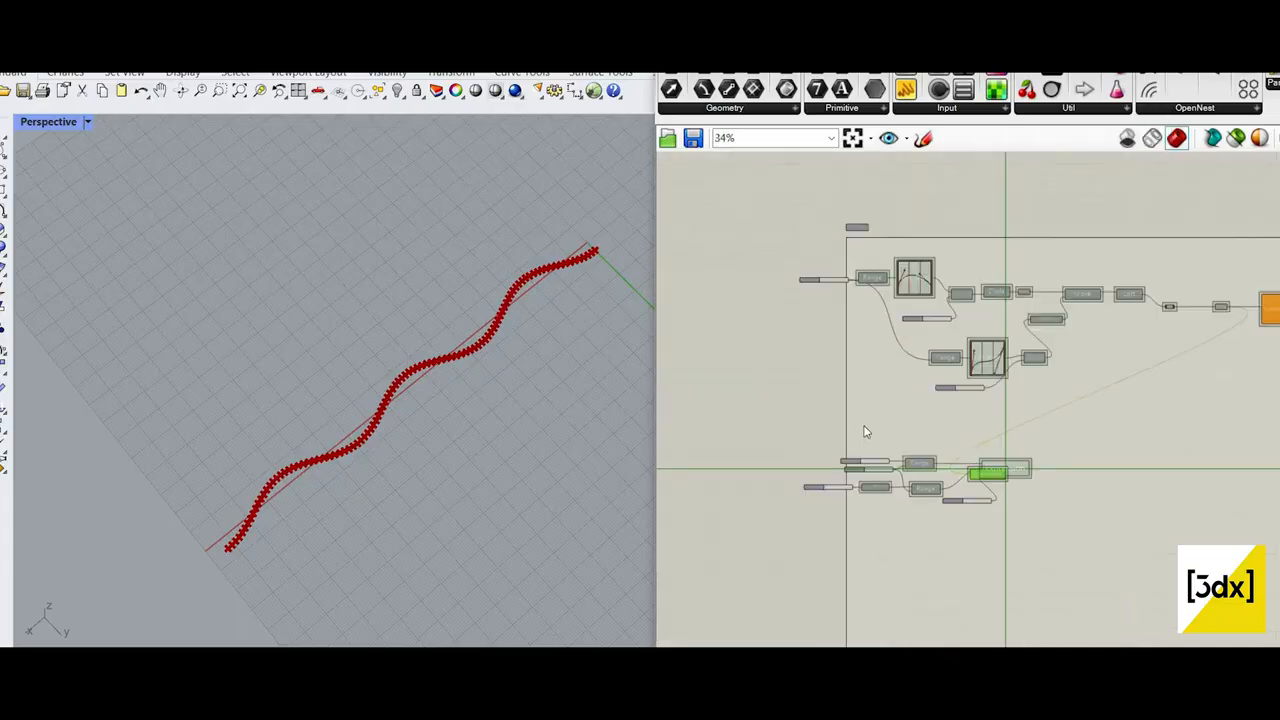
pyautogui.scroll(8, 866, 432)
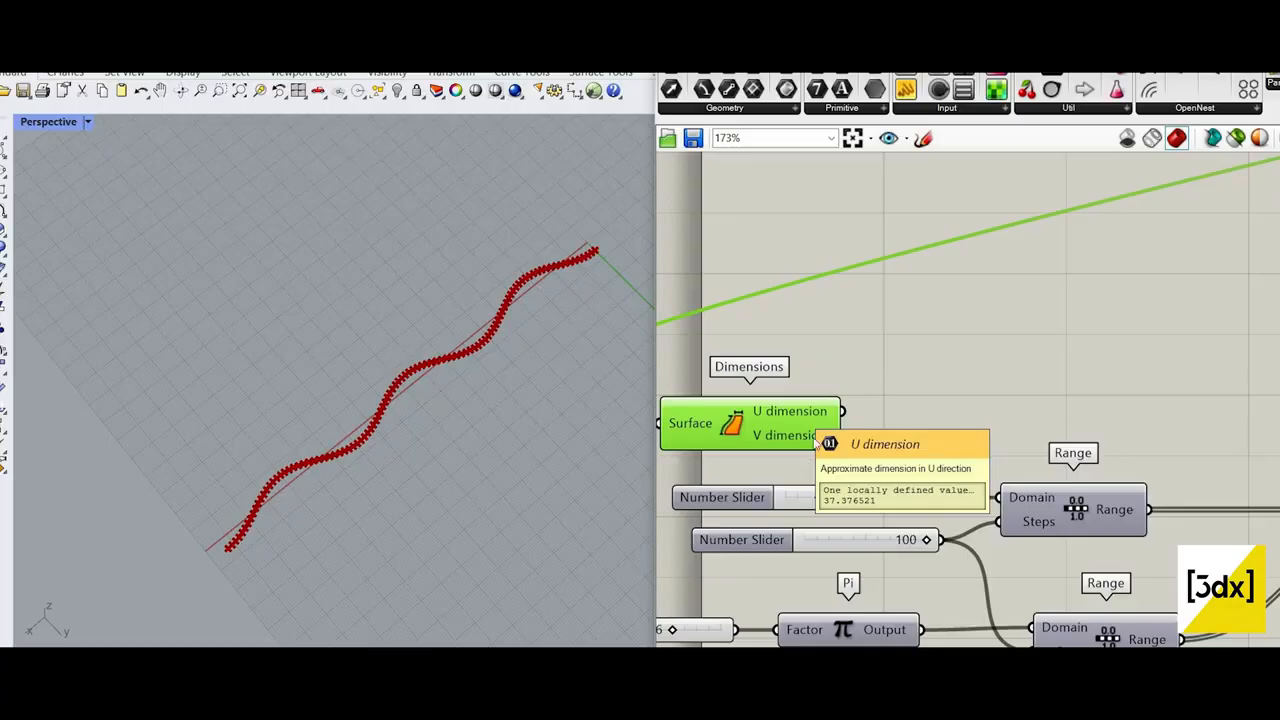
# Step: Add a Rectangle component beside Dimensions, connecting U dimension to X Size and V dimension to Y Size
pyautogui.moveTo(842, 435)
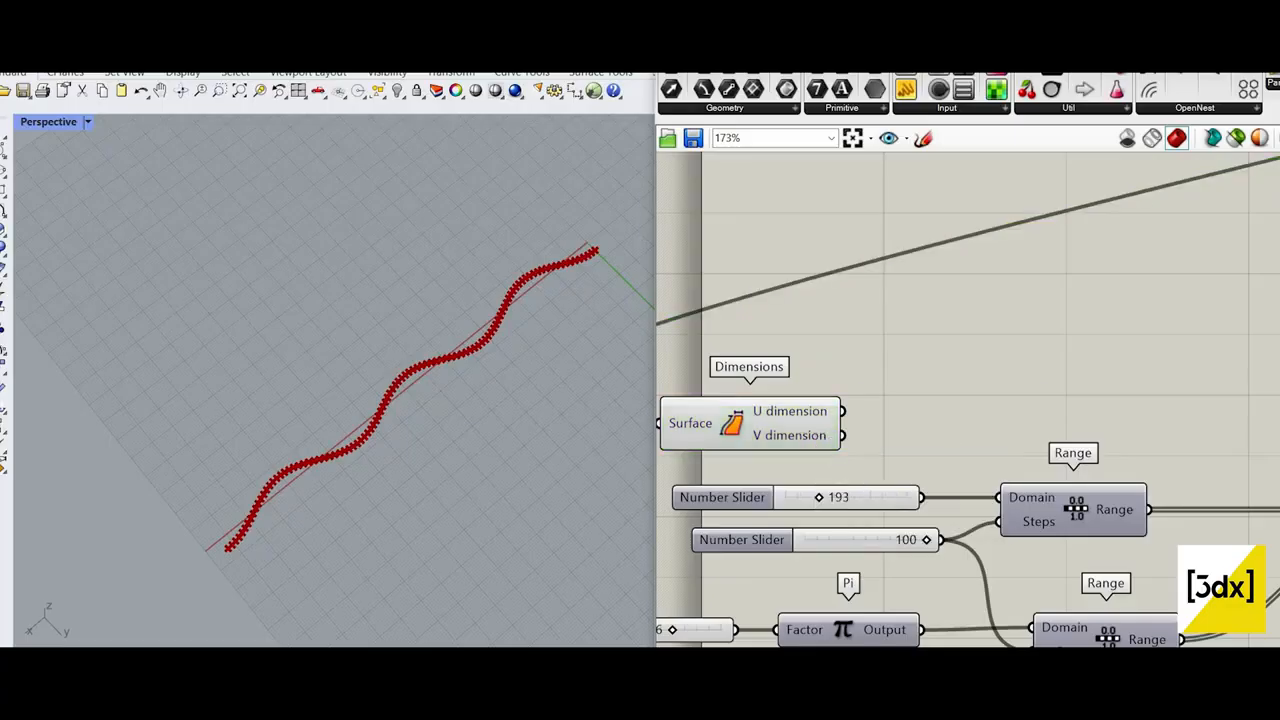
pyautogui.doubleClick(952, 428)
pyautogui.write('rect')
pyautogui.press('Return')
pyautogui.moveTo(843, 411)
pyautogui.mouseDown()
pyautogui.moveTo(873, 420)
pyautogui.moveTo(842, 435)
pyautogui.mouseUp()
pyautogui.moveTo(971, 433); pyautogui.dragTo(991, 389)
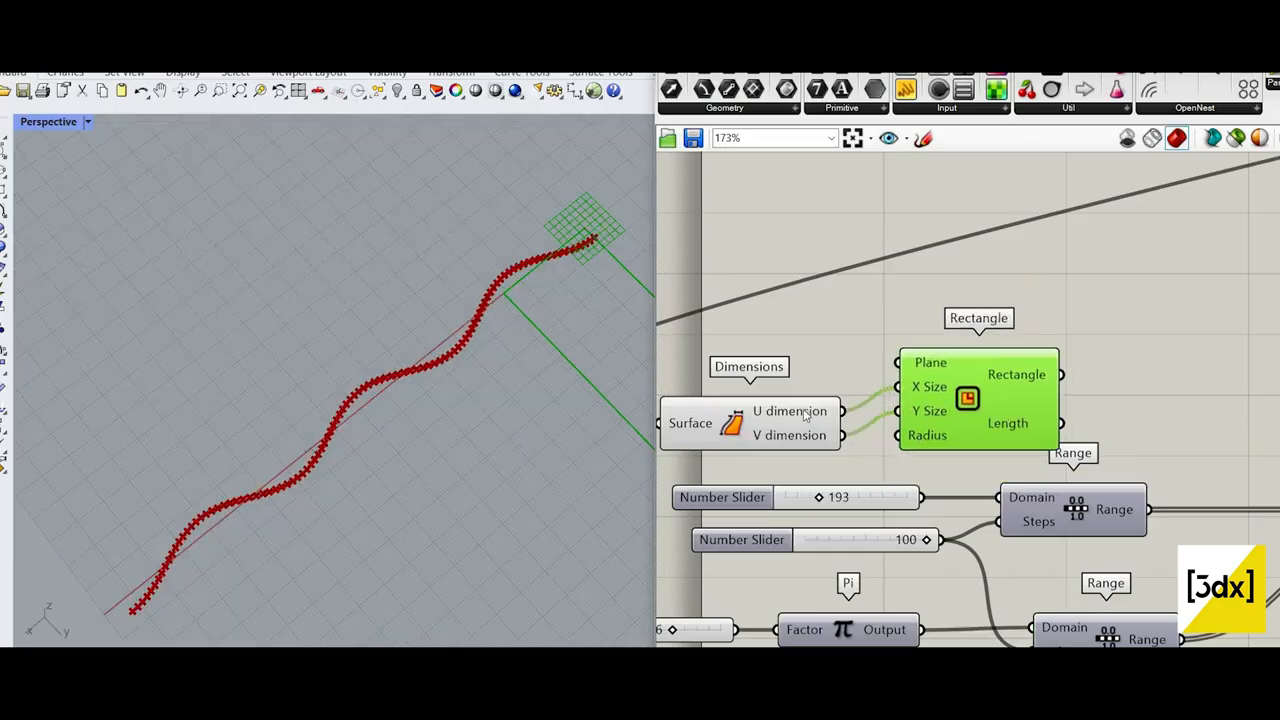
# Step: Connect the U dimension output to the first Range's Domain in place of its slider
pyautogui.moveTo(822, 430); pyautogui.dragTo(824, 406)
pyautogui.scroll(3, 525, 266)
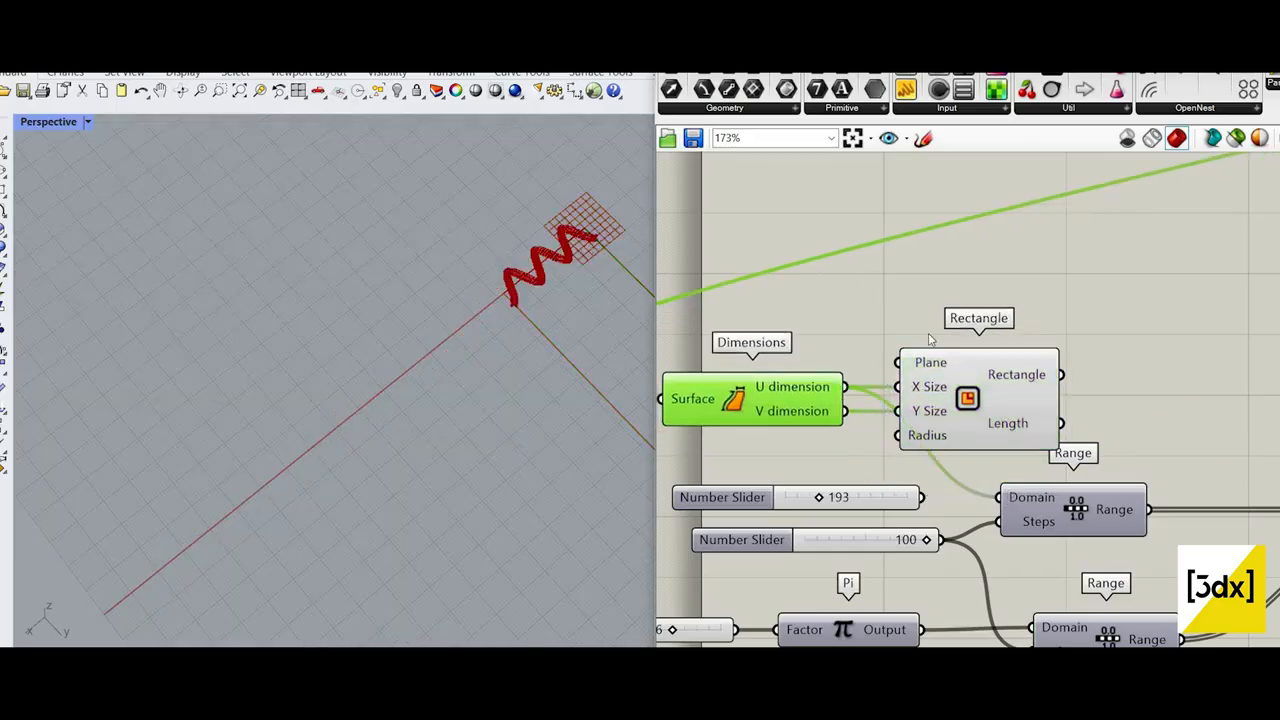
pyautogui.scroll(-3, 1190, 540)
pyautogui.scroll(5, 1272, 538)
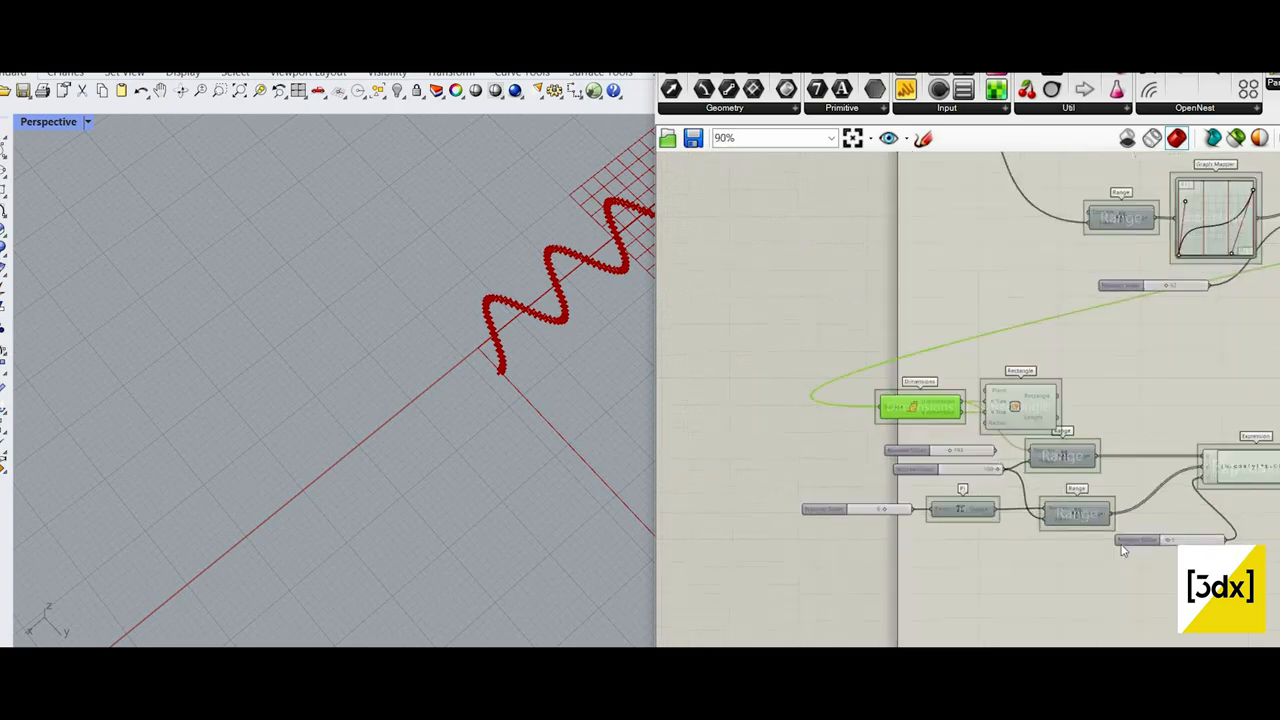
pyautogui.scroll(-4, 519, 335)
pyautogui.keyDown('shift'); pyautogui.moveTo(519, 335); pyautogui.dragTo(385, 400, button='right'); pyautogui.keyUp('shift')
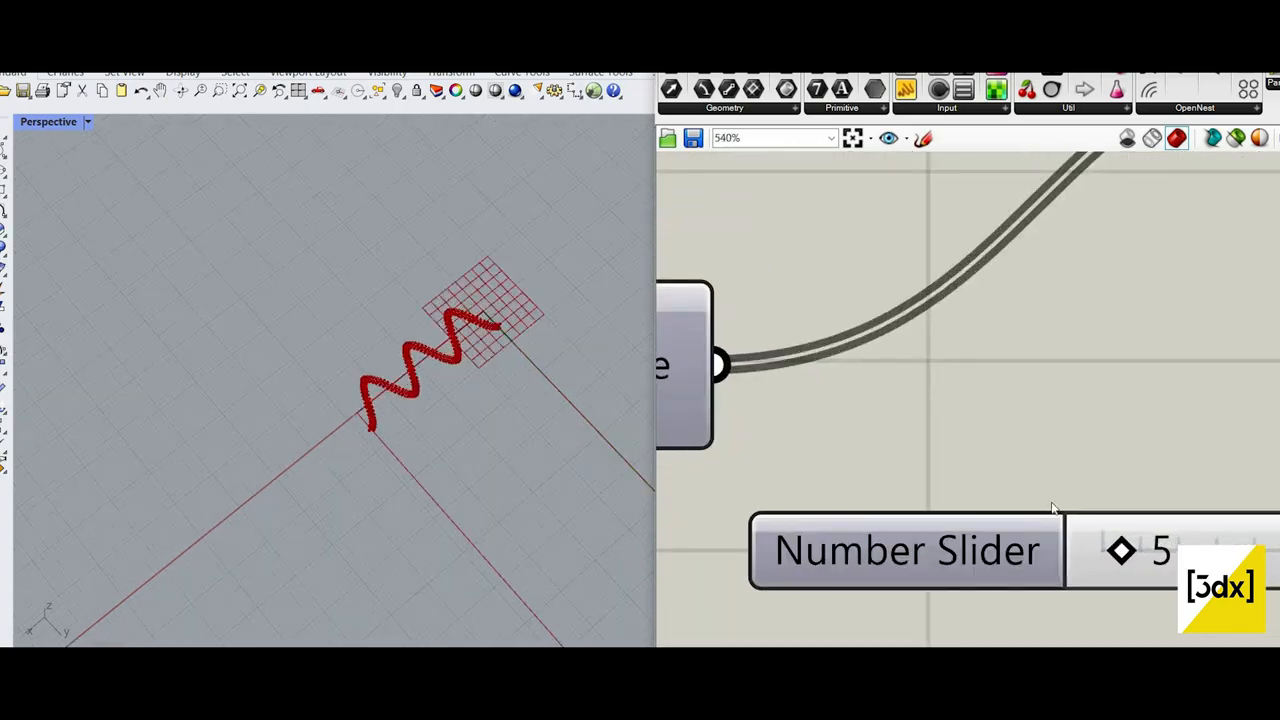
# Step: Set the slider driving the Expression's r input to 2
pyautogui.scroll(6, 438, 357)
pyautogui.scroll(-5, 1036, 503)
pyautogui.scroll(5, 973, 500)
pyautogui.scroll(2, 958, 500)
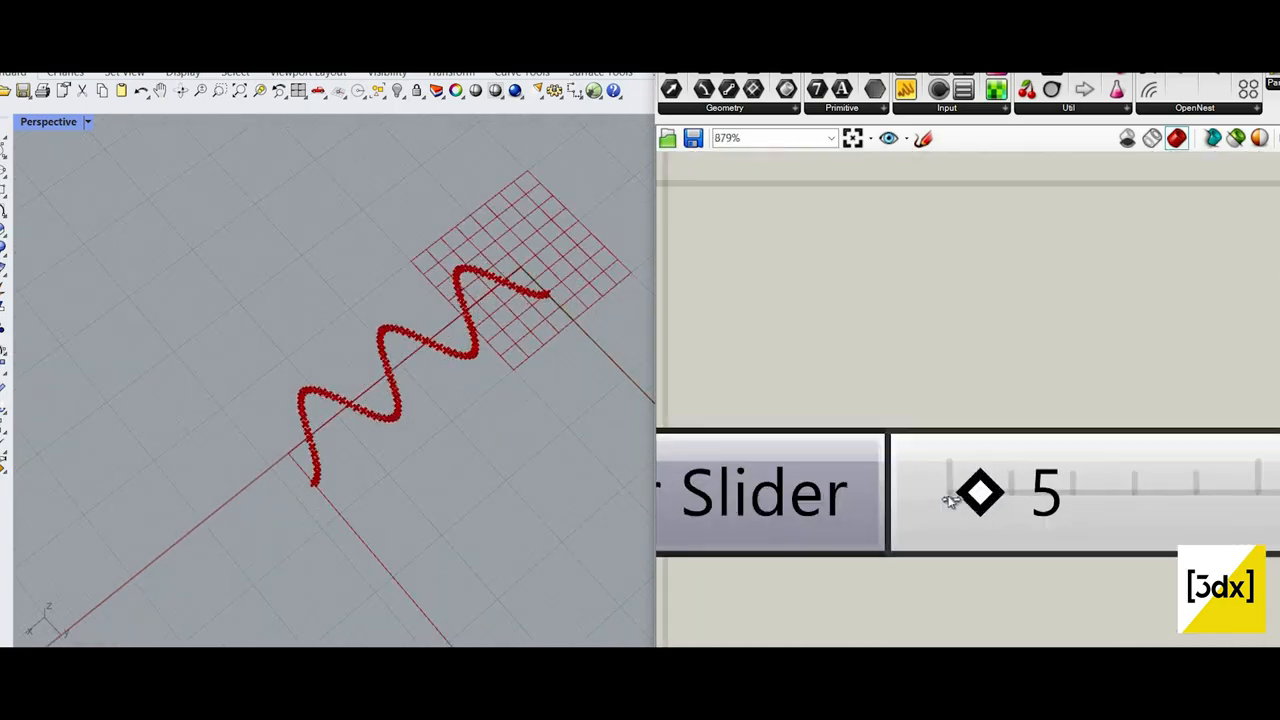
pyautogui.moveTo(978, 491); pyautogui.dragTo(914, 571)
pyautogui.scroll(-5, 959, 495)
# Step: Create a decimal slider from 0.5, connect it to the Expression's r input, and set it to 0.6
pyautogui.click(936, 530)
pyautogui.doubleClick(936, 529)
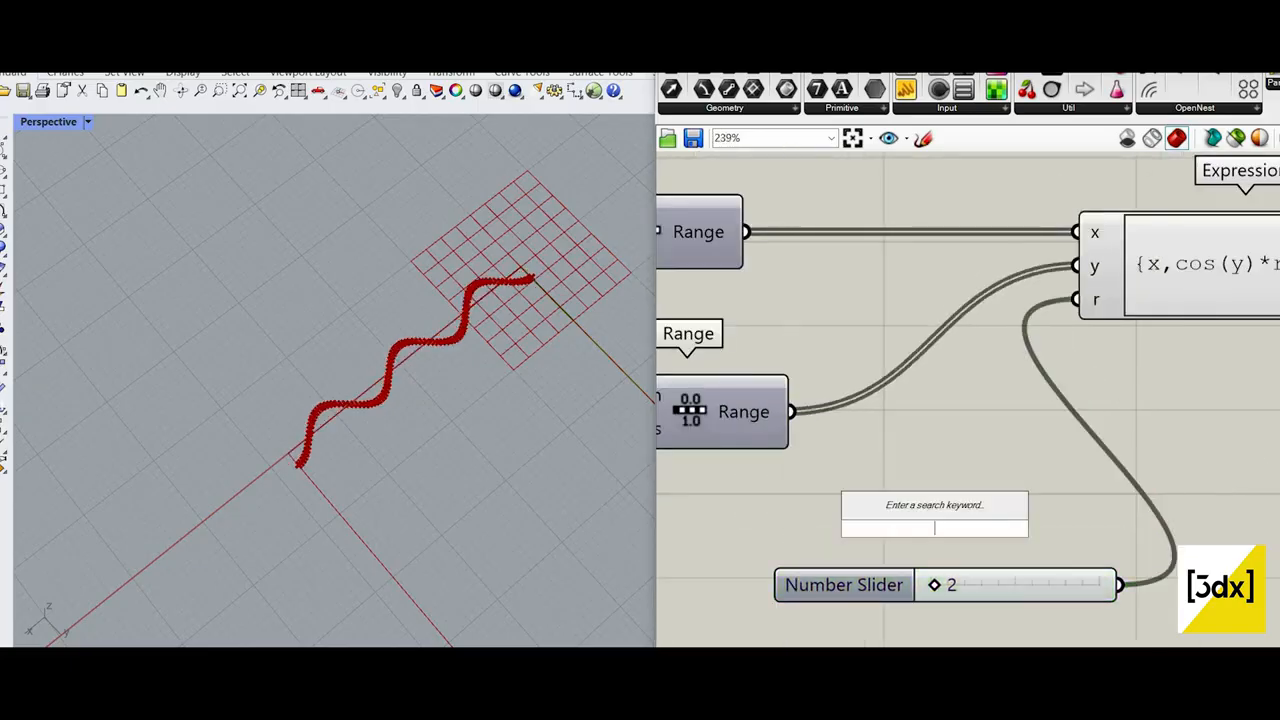
pyautogui.write('0.5')
pyautogui.press('Return')
pyautogui.moveTo(1088, 318); pyautogui.dragTo(1107, 527)
pyautogui.scroll(2, 990, 525)
pyautogui.moveTo(1012, 531); pyautogui.dragTo(1040, 531)
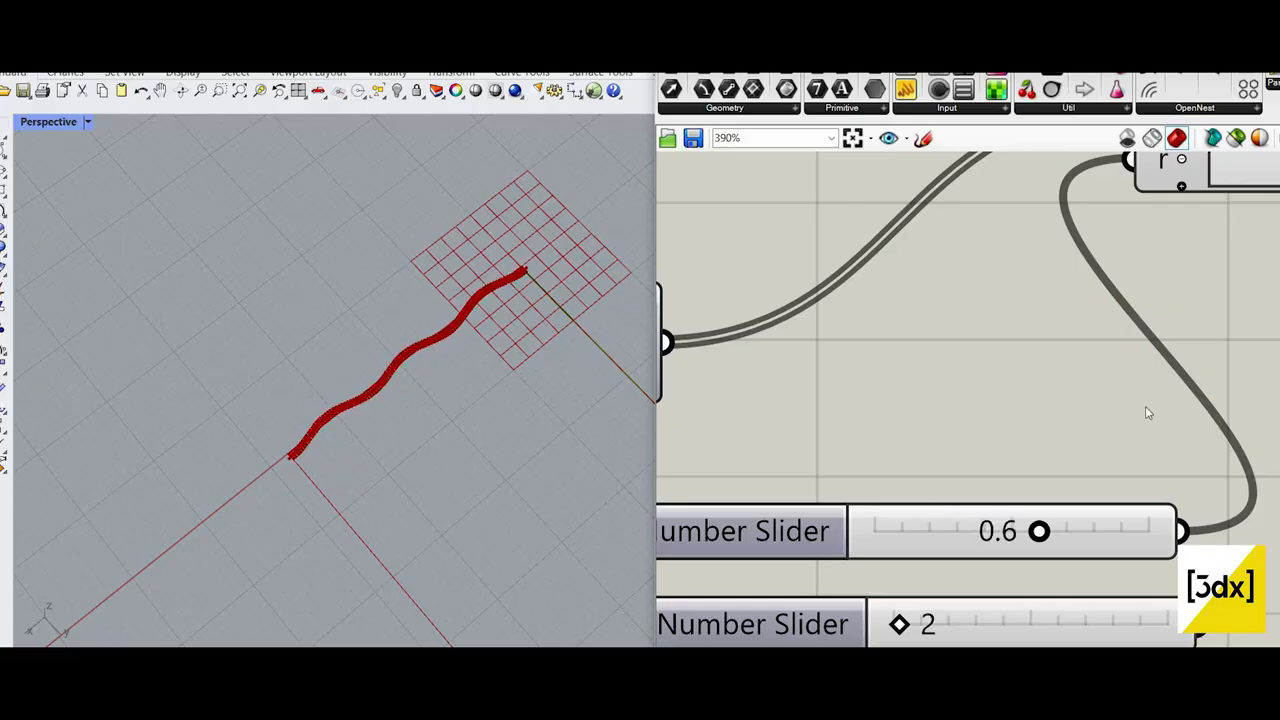
# Step: Turn off the preview of the Expression component's points
pyautogui.scroll(-5, 1145, 406)
pyautogui.moveTo(1150, 404); pyautogui.dragTo(920, 488, button='right')
pyautogui.scroll(1, 997, 372)
pyautogui.click(998, 424)
pyautogui.middleClick(1034, 401)
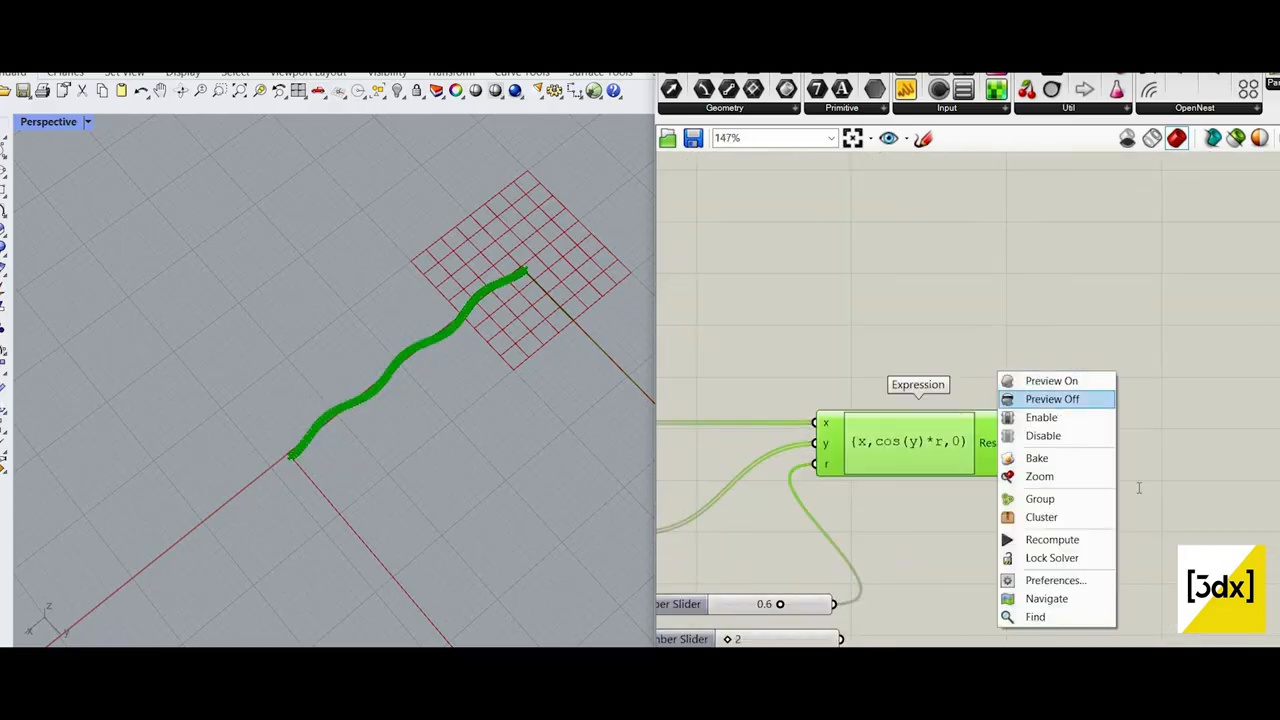
pyautogui.click(1034, 401)
# Step: Add an Interpolate curve component and connect the Expression's Result to its Vertices input
pyautogui.doubleClick(1138, 487)
pyautogui.write('inter')
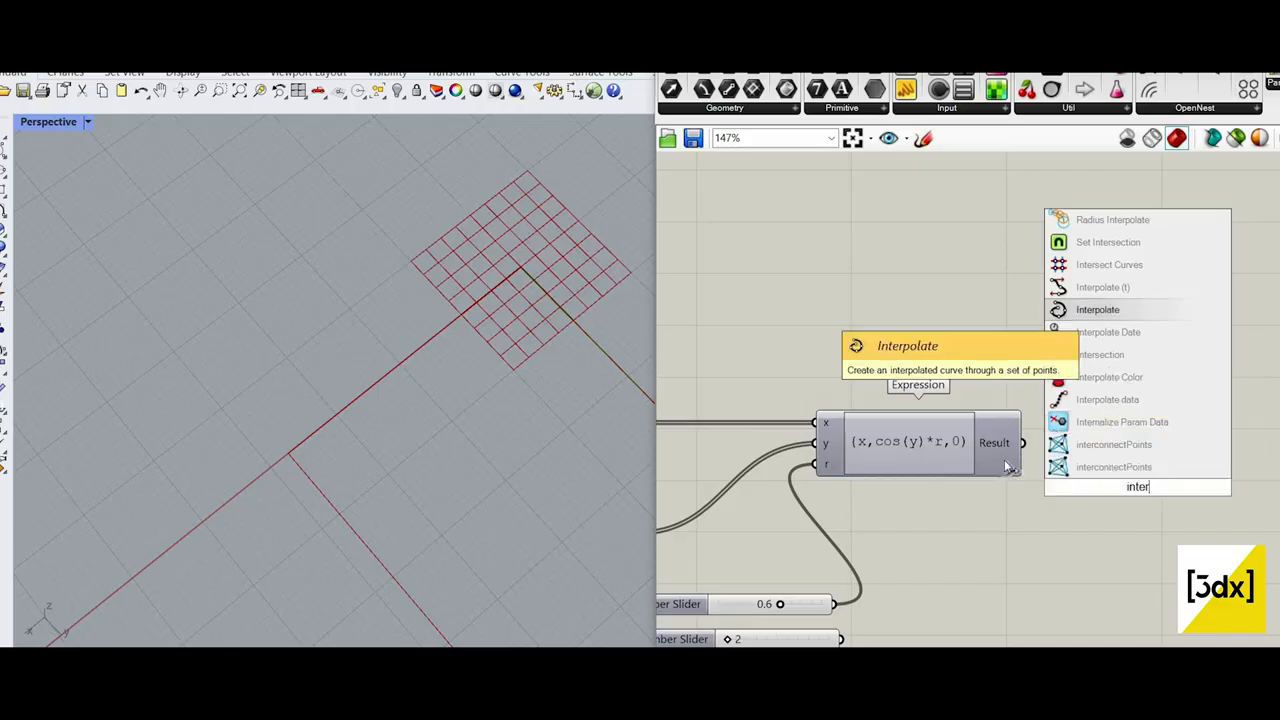
pyautogui.click(1097, 311)
pyautogui.scroll(2, 1050, 430)
pyautogui.moveTo(997, 453); pyautogui.dragTo(1170, 471)
pyautogui.scroll(-9, 1170, 471)
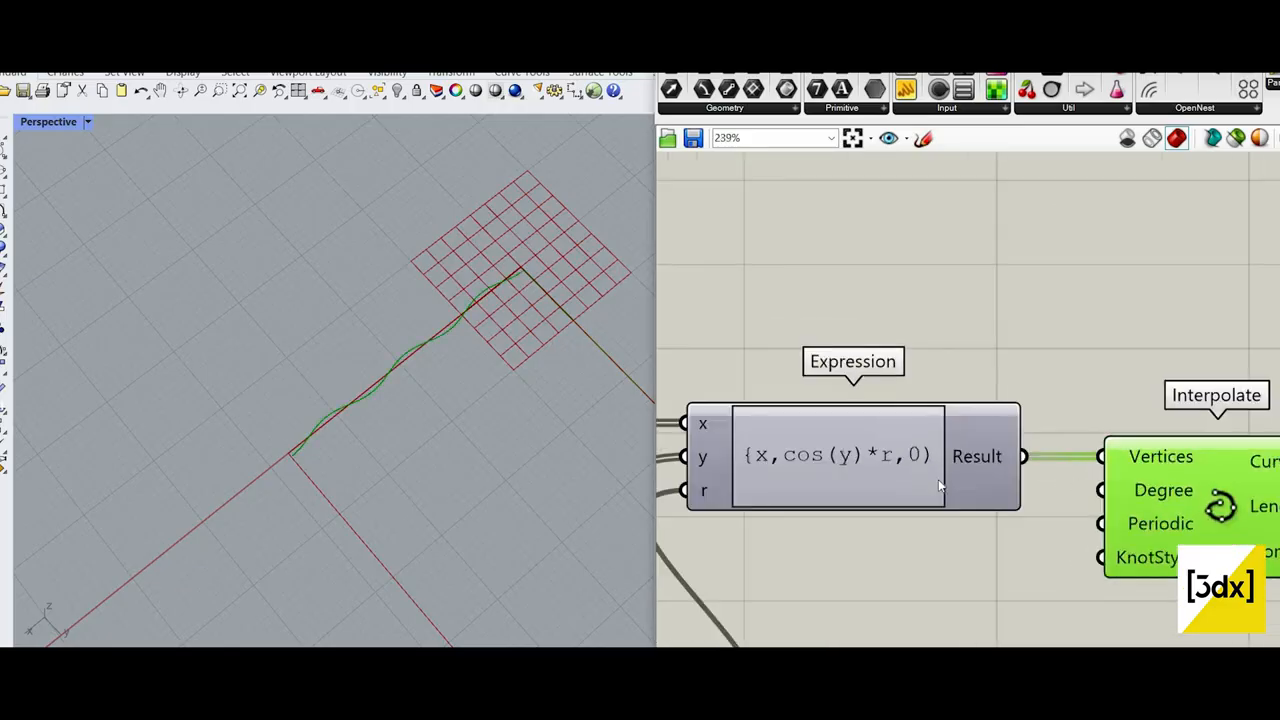
# Step: Set the slider driving Pi's Factor input to 10
pyautogui.scroll(3, 880, 477)
pyautogui.scroll(8, 358, 386)
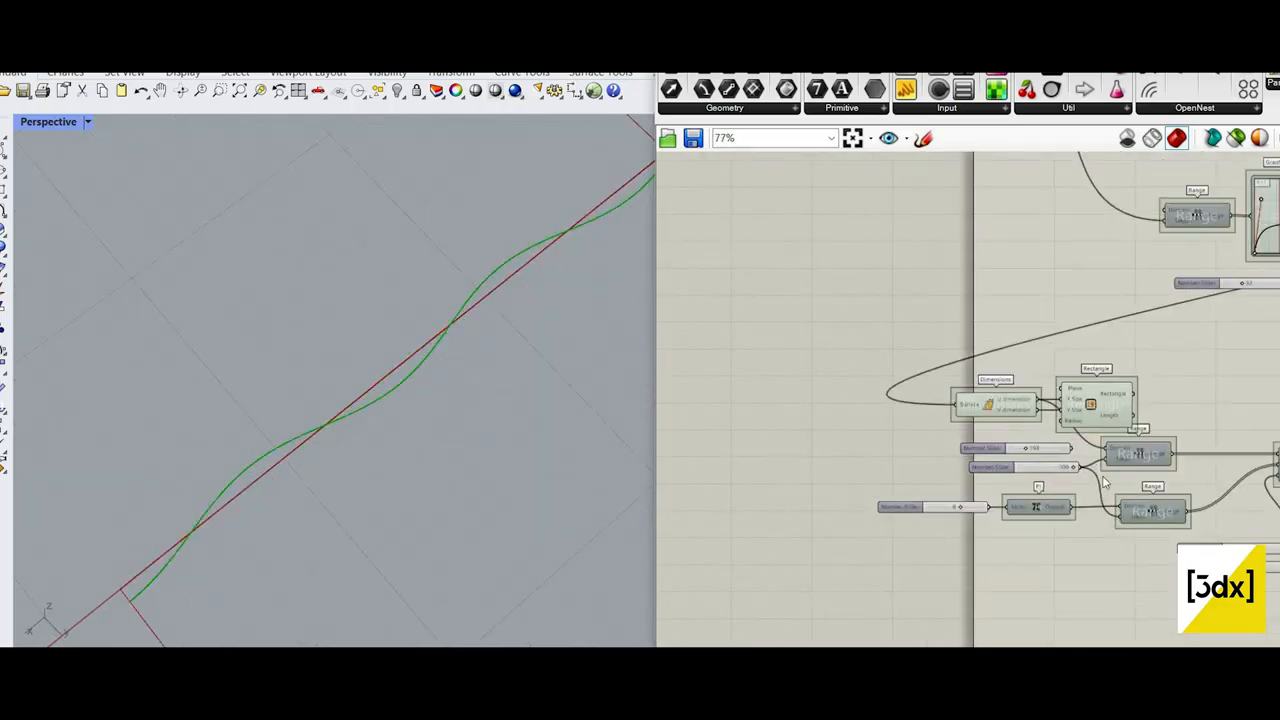
pyautogui.scroll(-2, 1003, 499)
pyautogui.scroll(5, 975, 460)
pyautogui.scroll(-3, 995, 462)
pyautogui.scroll(3, 992, 462)
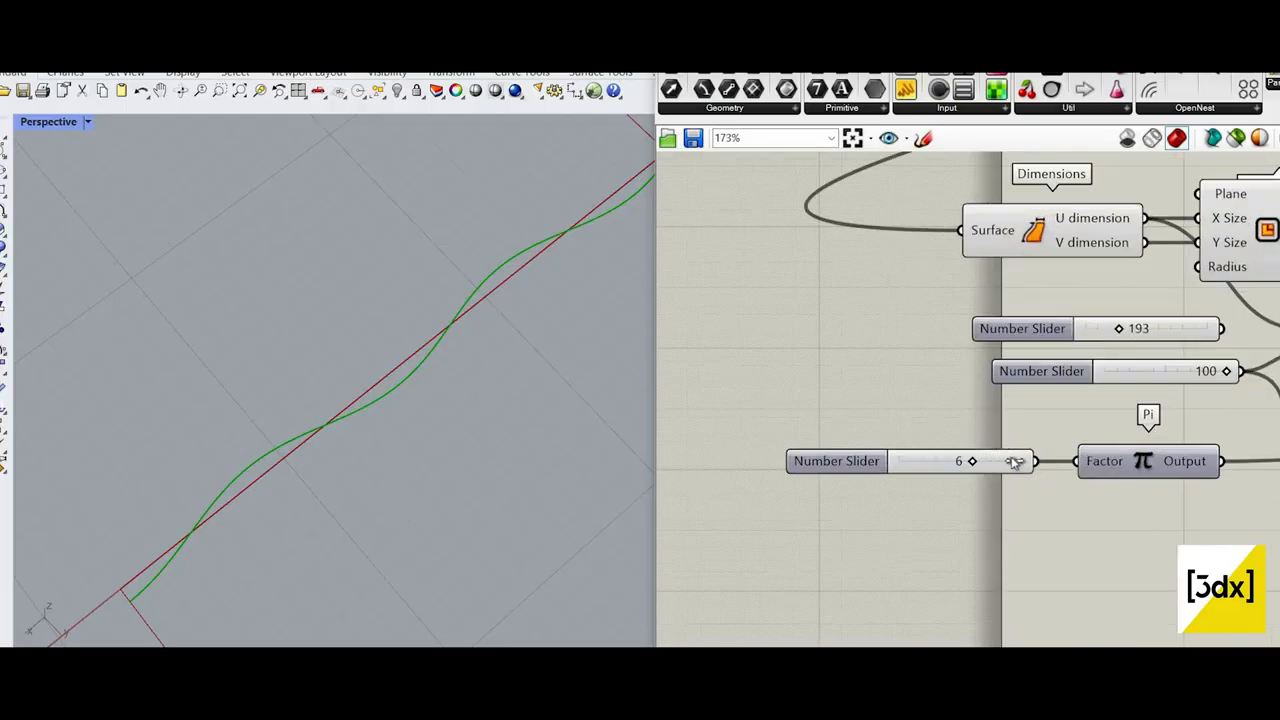
pyautogui.moveTo(1013, 461); pyautogui.dragTo(1068, 465)
pyautogui.scroll(-3, 540, 303)
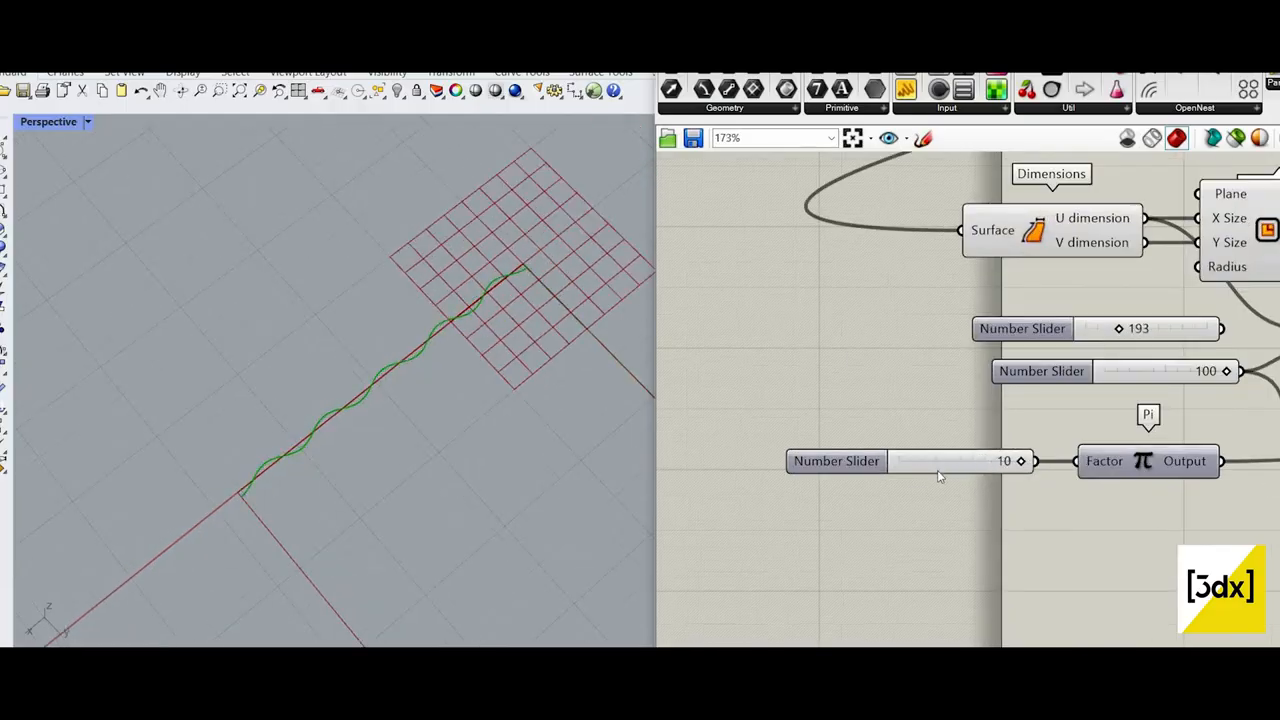
# Step: Delete the three leftover components standing apart beyond the Surface Morph component
pyautogui.scroll(-6, 739, 457)
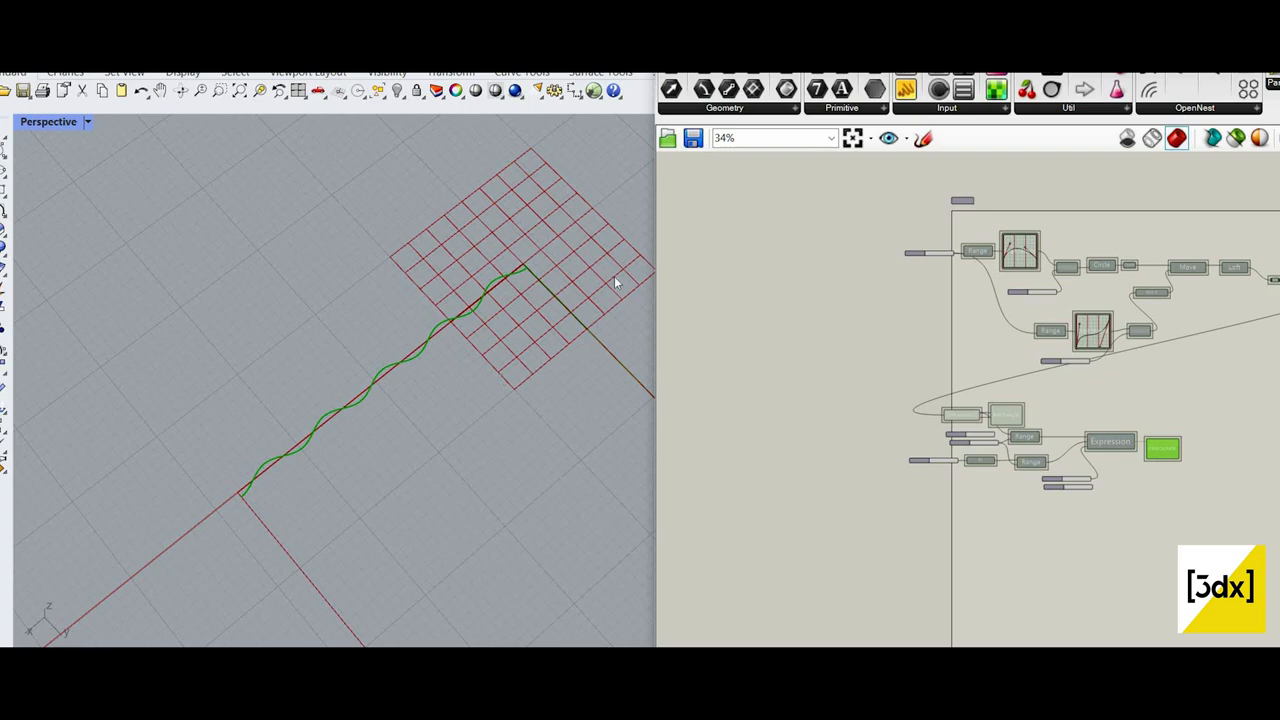
pyautogui.scroll(-4, 1132, 362)
pyautogui.scroll(6, 1148, 332)
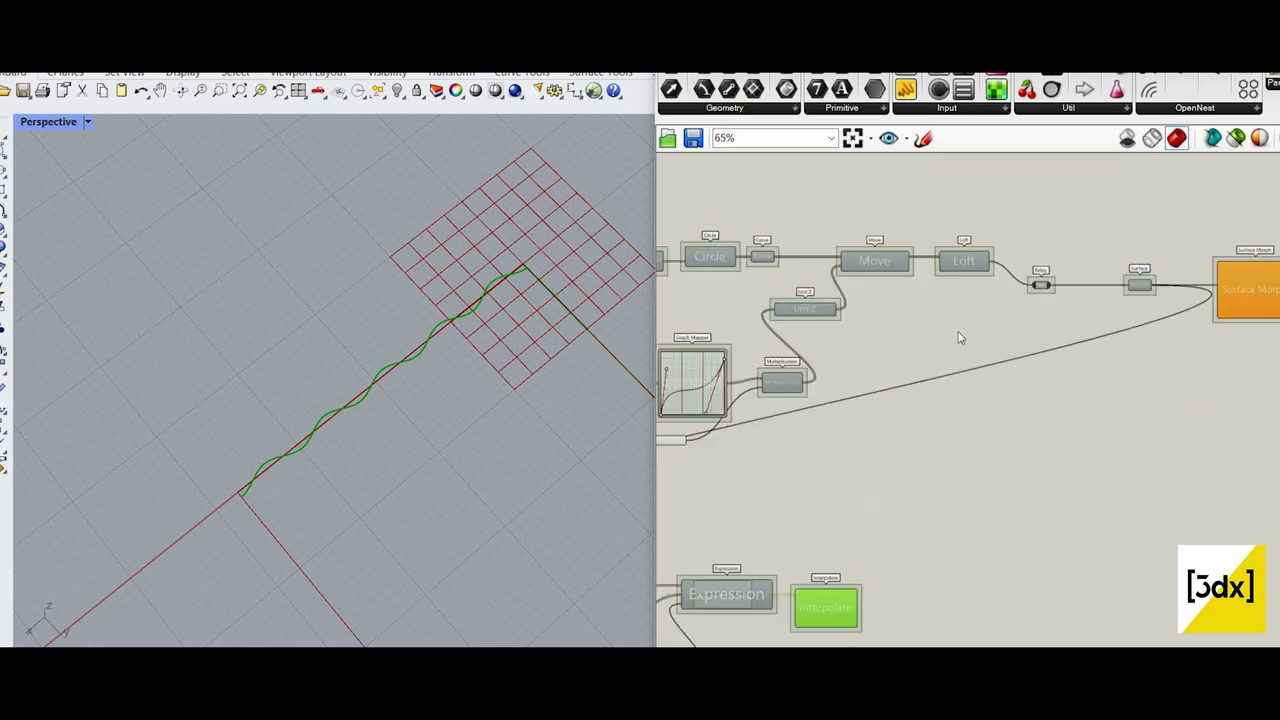
pyautogui.scroll(-3, 928, 354)
pyautogui.scroll(2, 928, 358)
pyautogui.scroll(-4, 1190, 368)
pyautogui.scroll(2, 1248, 385)
pyautogui.moveTo(1252, 378); pyautogui.dragTo(1153, 334)
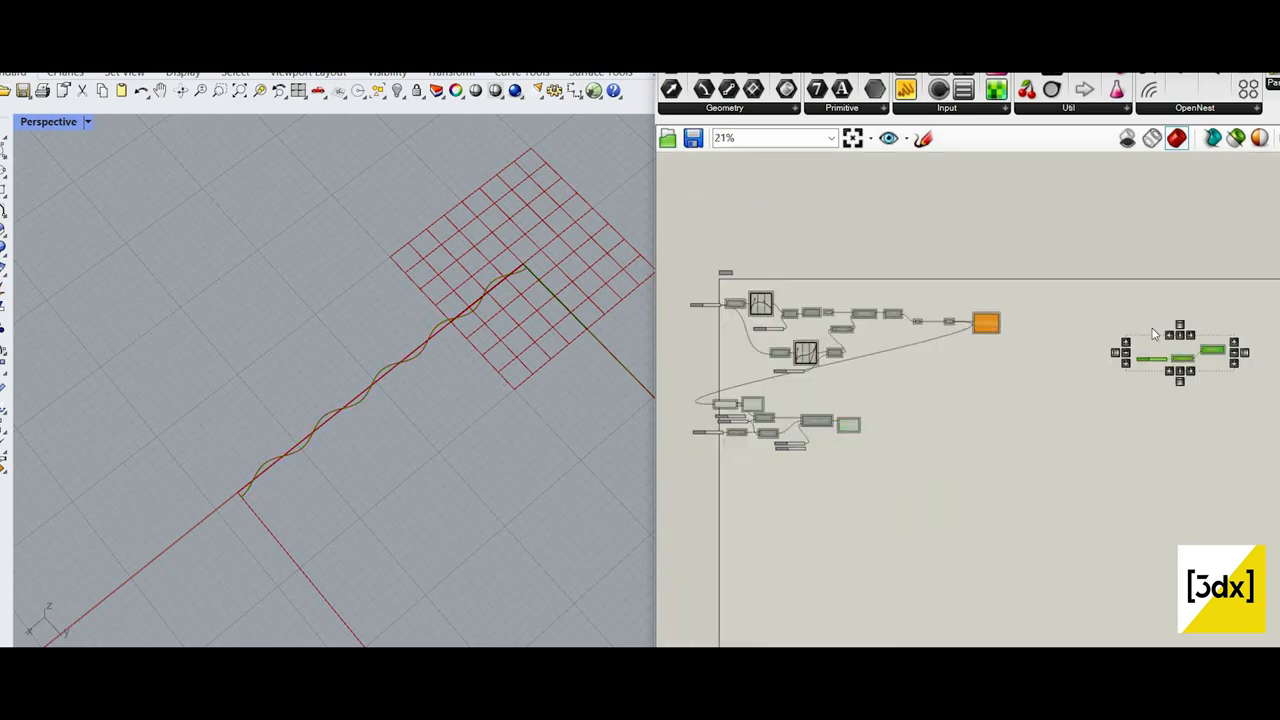
pyautogui.press('Delete')
# Step: Turn off the preview of the Dimensions, Rectangle and Pi components
pyautogui.scroll(6, 732, 279)
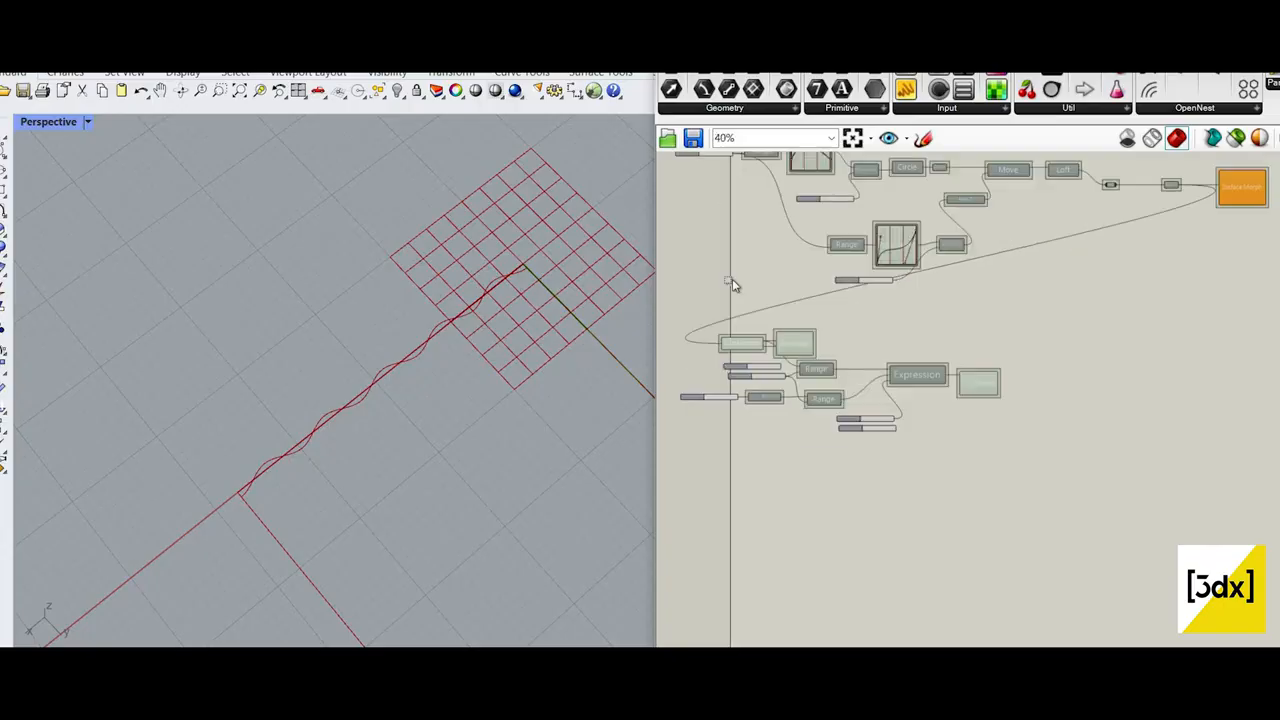
pyautogui.moveTo(871, 414); pyautogui.dragTo(692, 205)
pyautogui.rightClick(1001, 237)
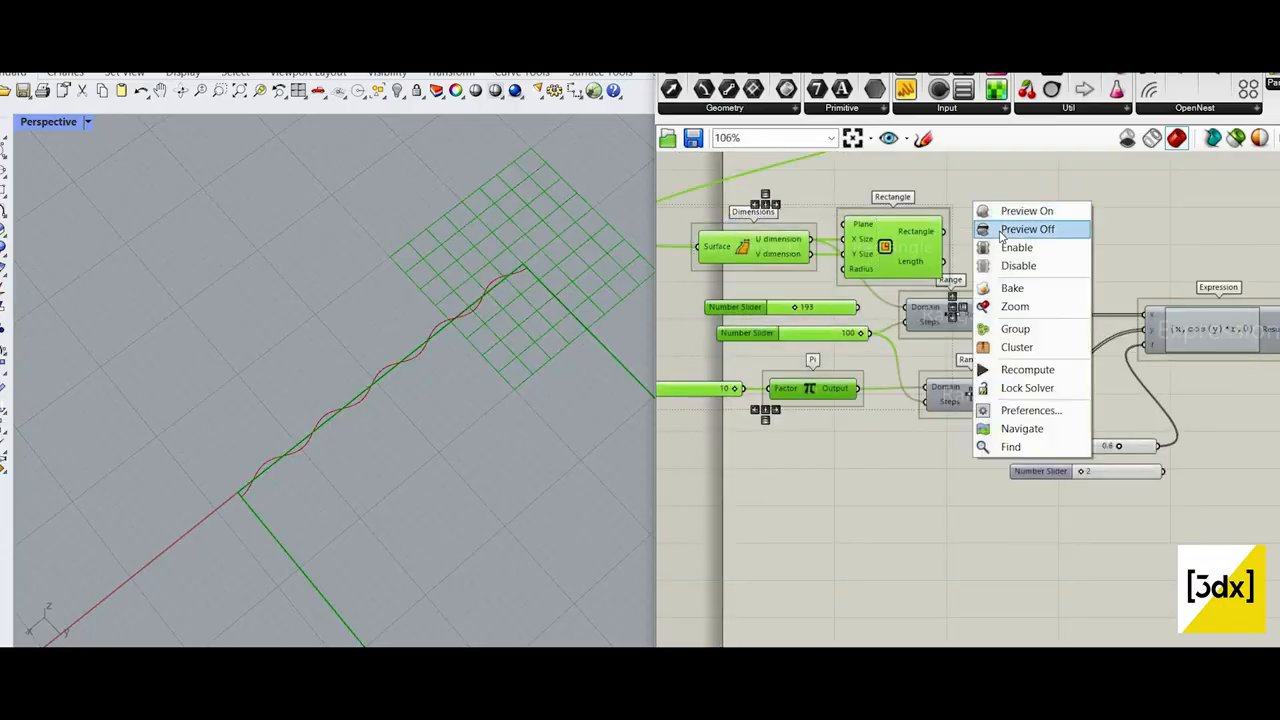
pyautogui.click(1008, 229)
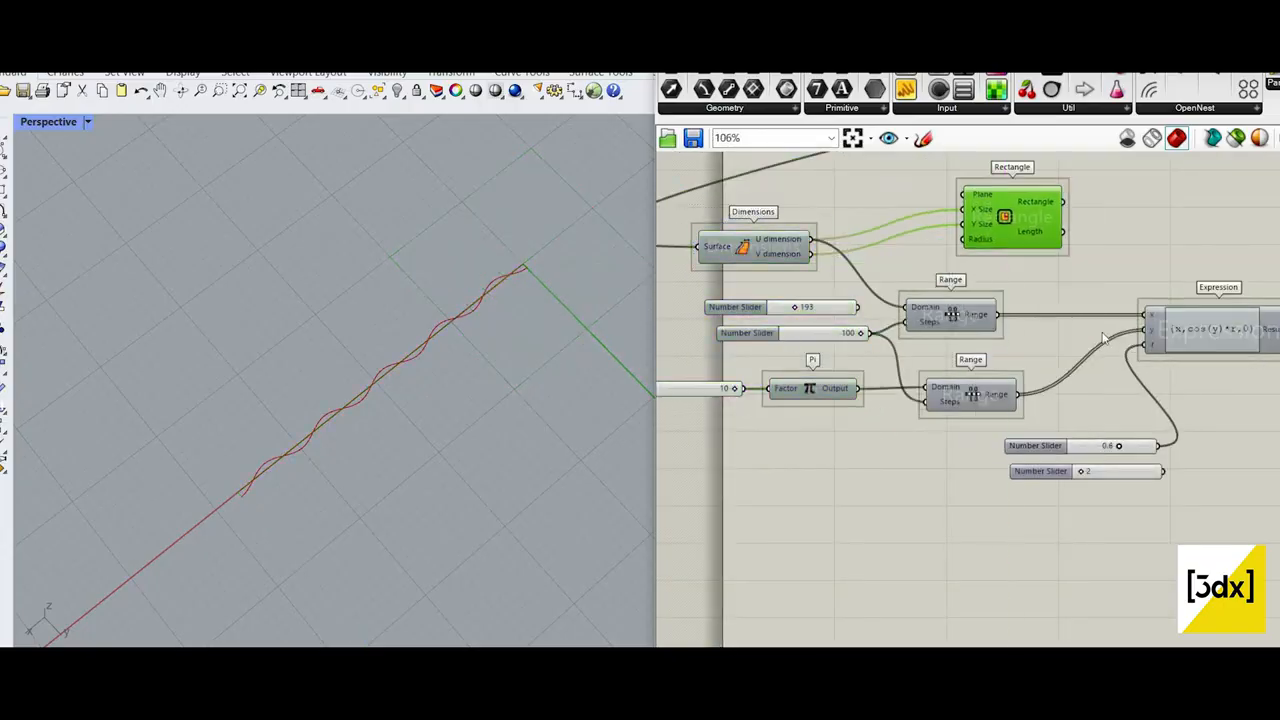
# Step: Examine the definition around the Surface Morph and Interpolate components and the cosine wave curve in the Perspective viewport
pyautogui.scroll(-5, 1117, 302)
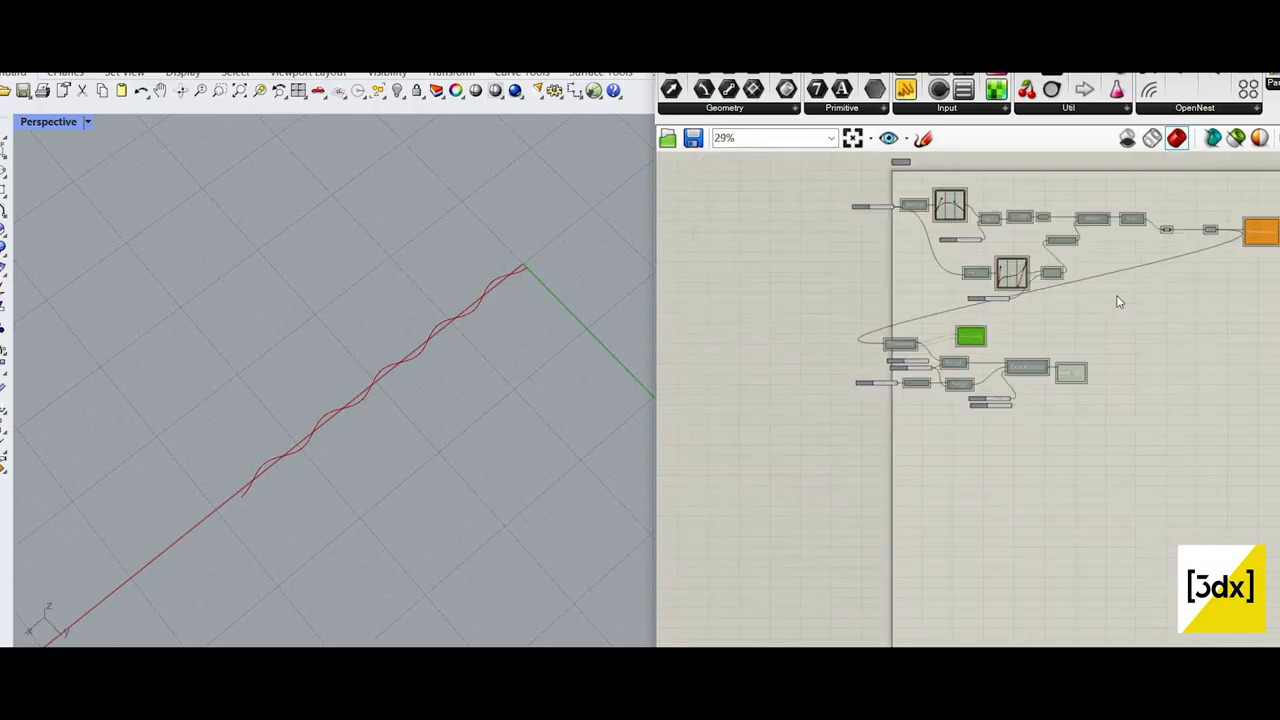
pyautogui.scroll(3, 1118, 288)
pyautogui.scroll(-2, 1190, 234)
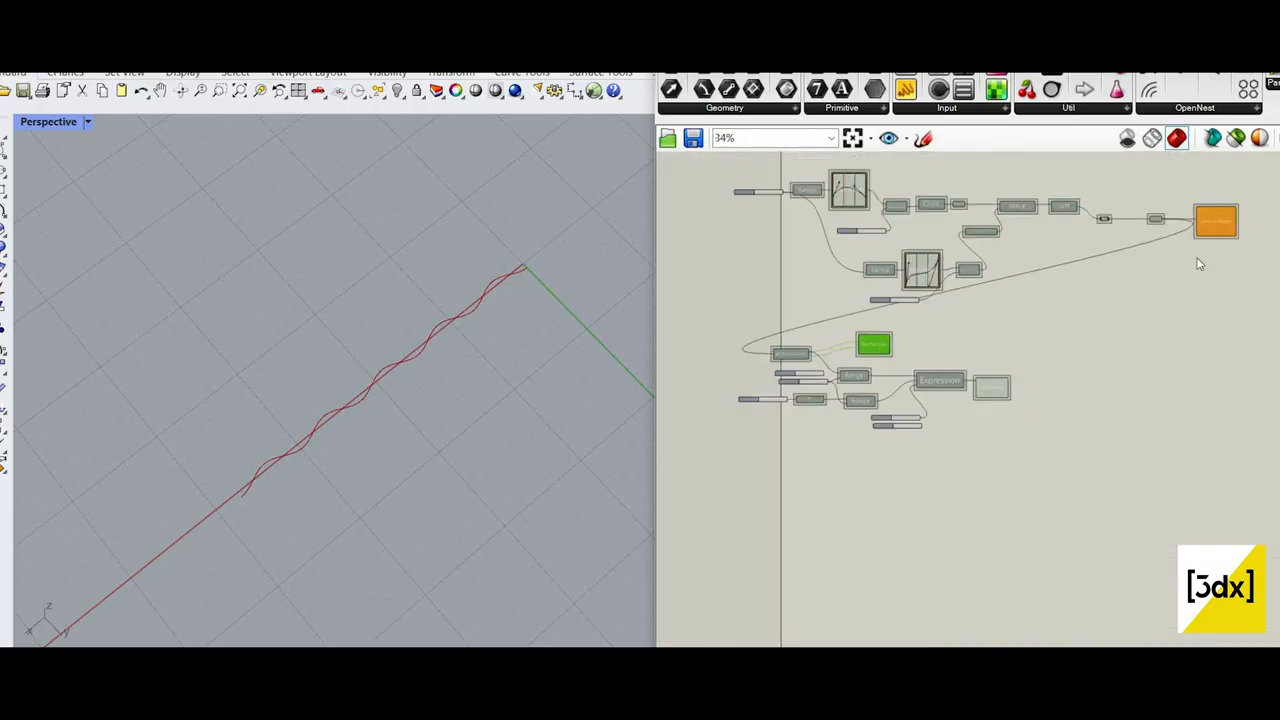
pyautogui.scroll(3, 1200, 264)
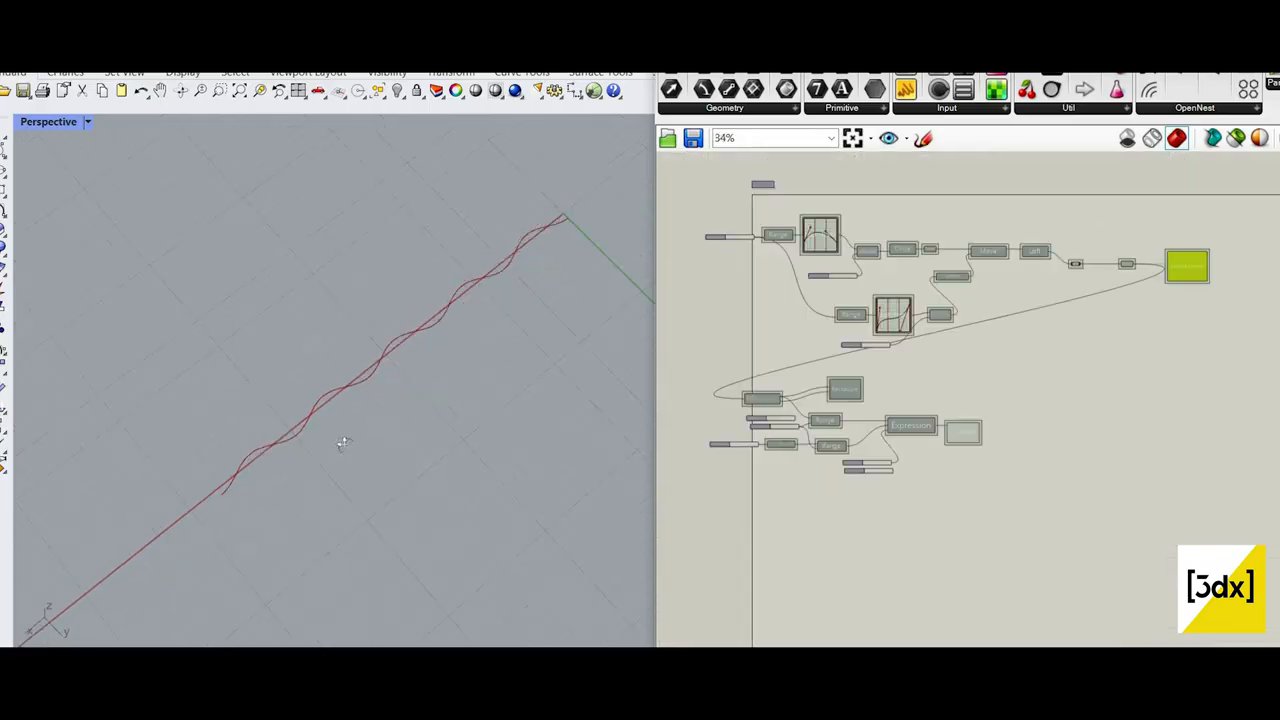
pyautogui.scroll(5, 1000, 435)
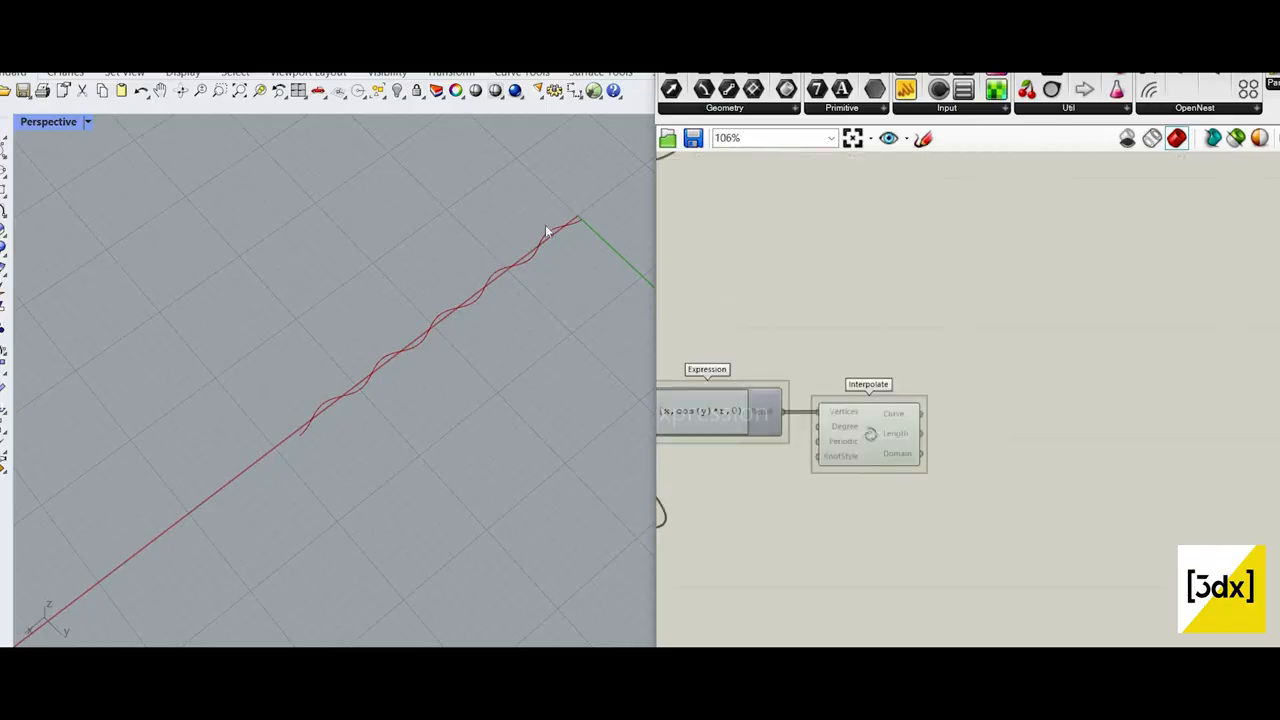
pyautogui.click(870, 434)
pyautogui.scroll(6, 582, 224)
pyautogui.doubleClick(998, 428)
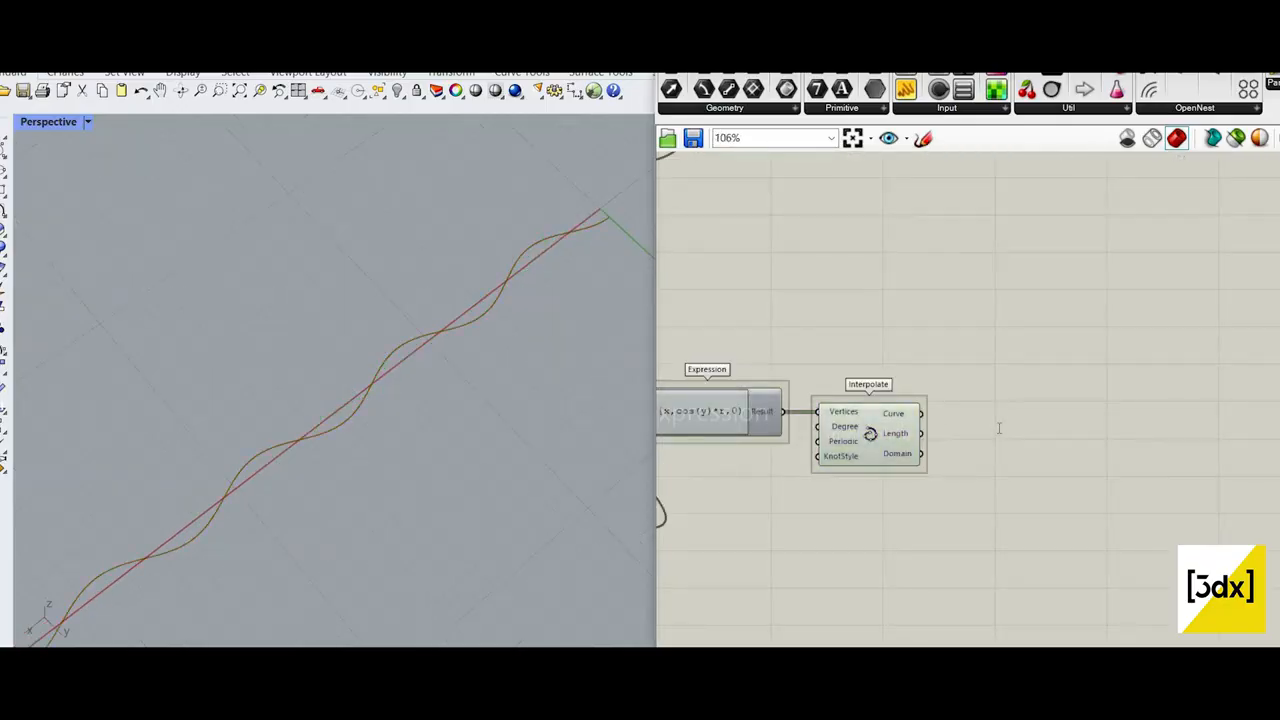
pyautogui.scroll(-3, 270, 546)
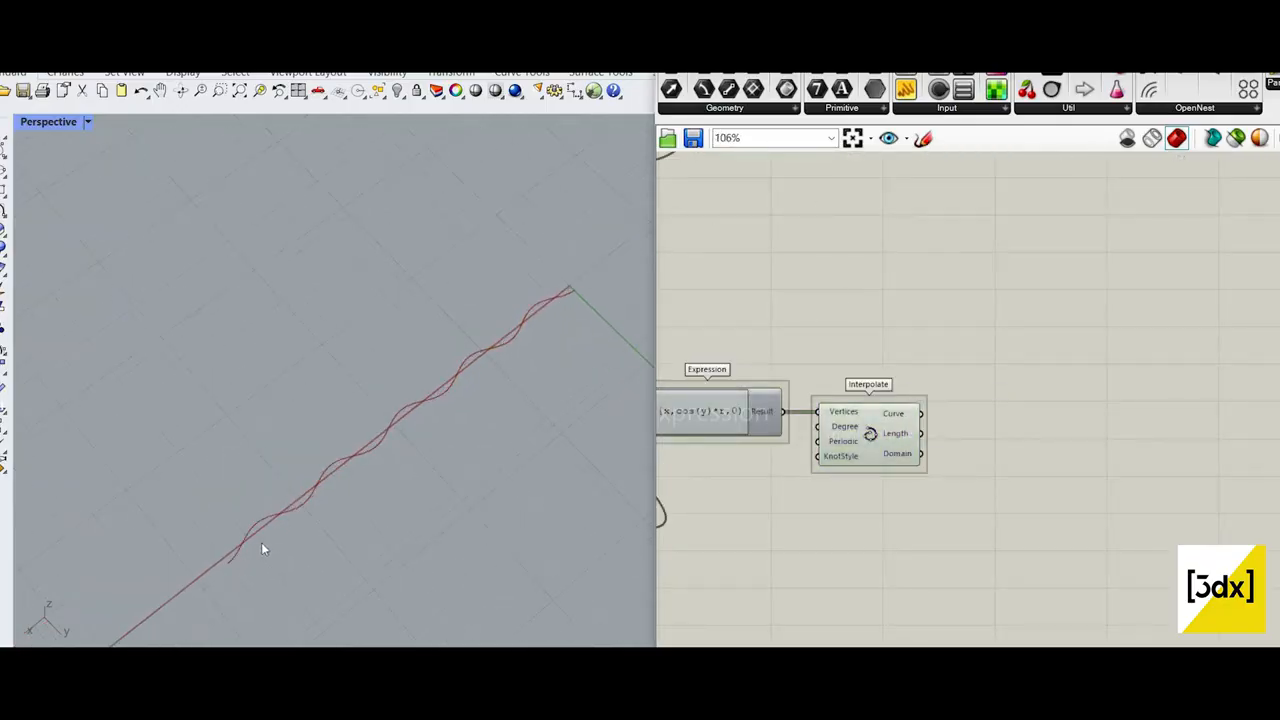
pyautogui.click(922, 145)
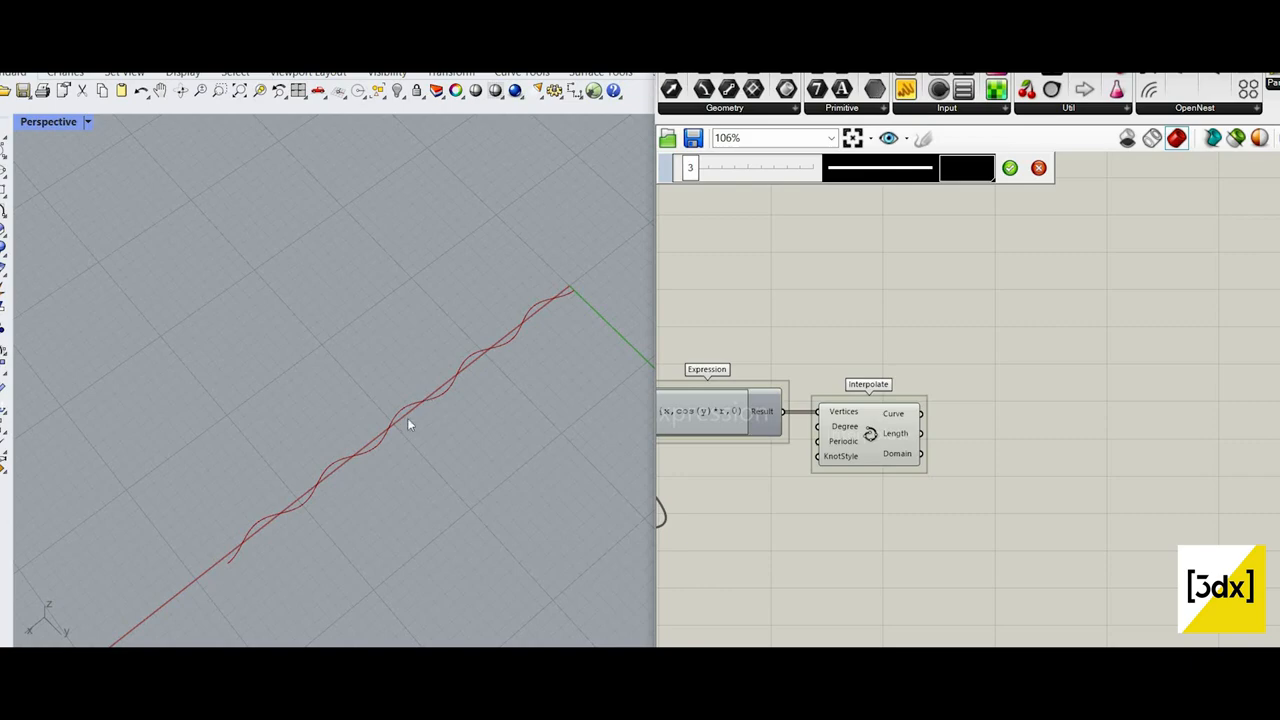
pyautogui.scroll(2, 435, 410)
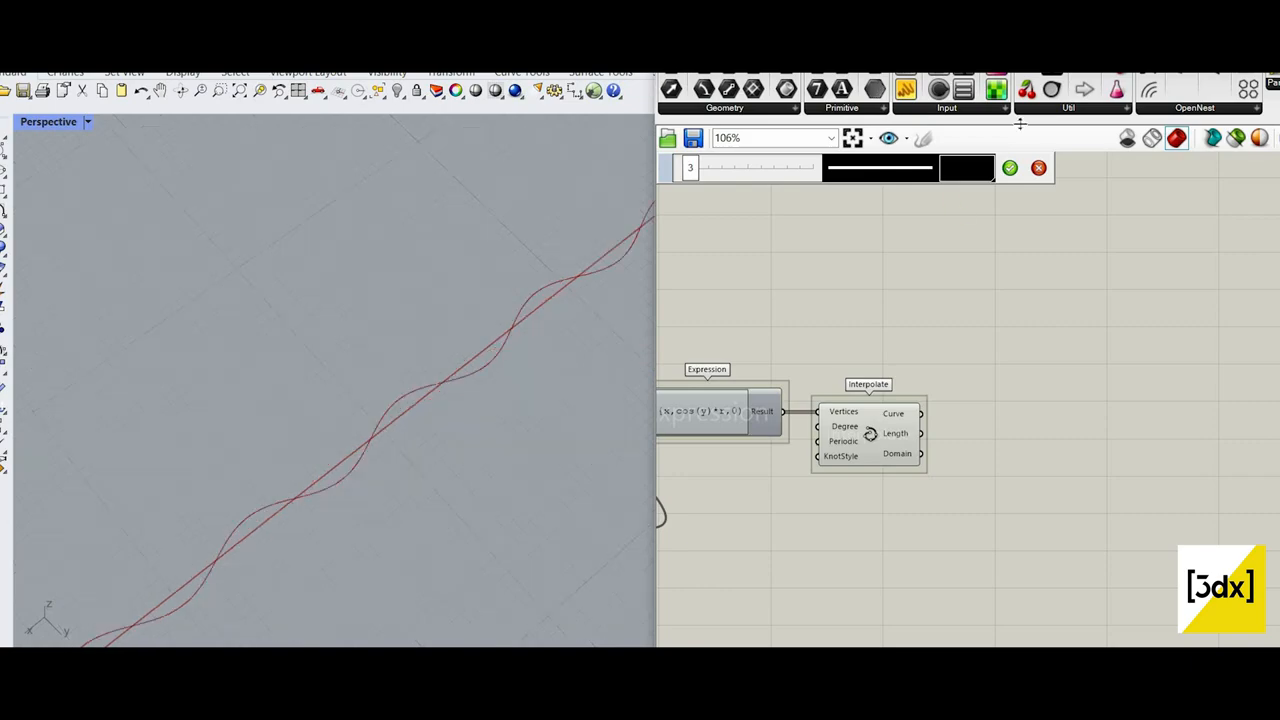
pyautogui.click(923, 141)
pyautogui.moveTo(1019, 195)
pyautogui.mouseDown()
pyautogui.moveTo(991, 276)
pyautogui.moveTo(1015, 345)
pyautogui.moveTo(1015, 407)
pyautogui.mouseUp()
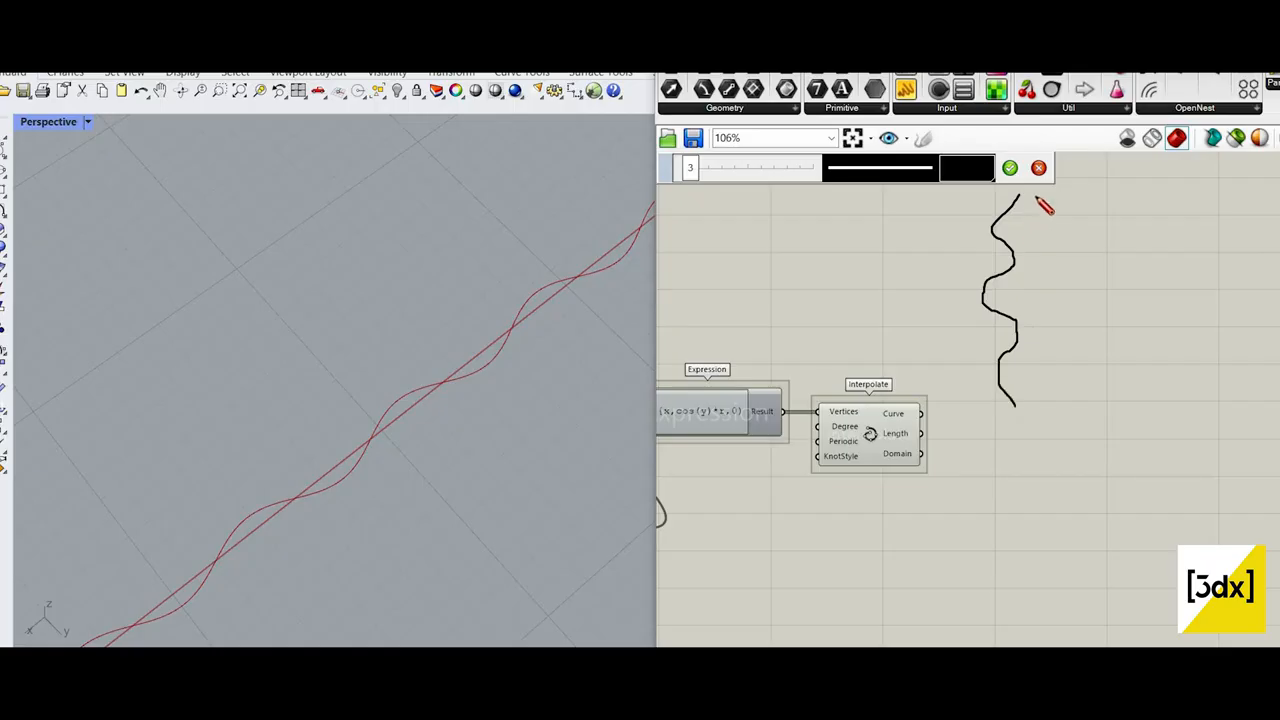
pyautogui.moveTo(1046, 261); pyautogui.dragTo(1066, 353)
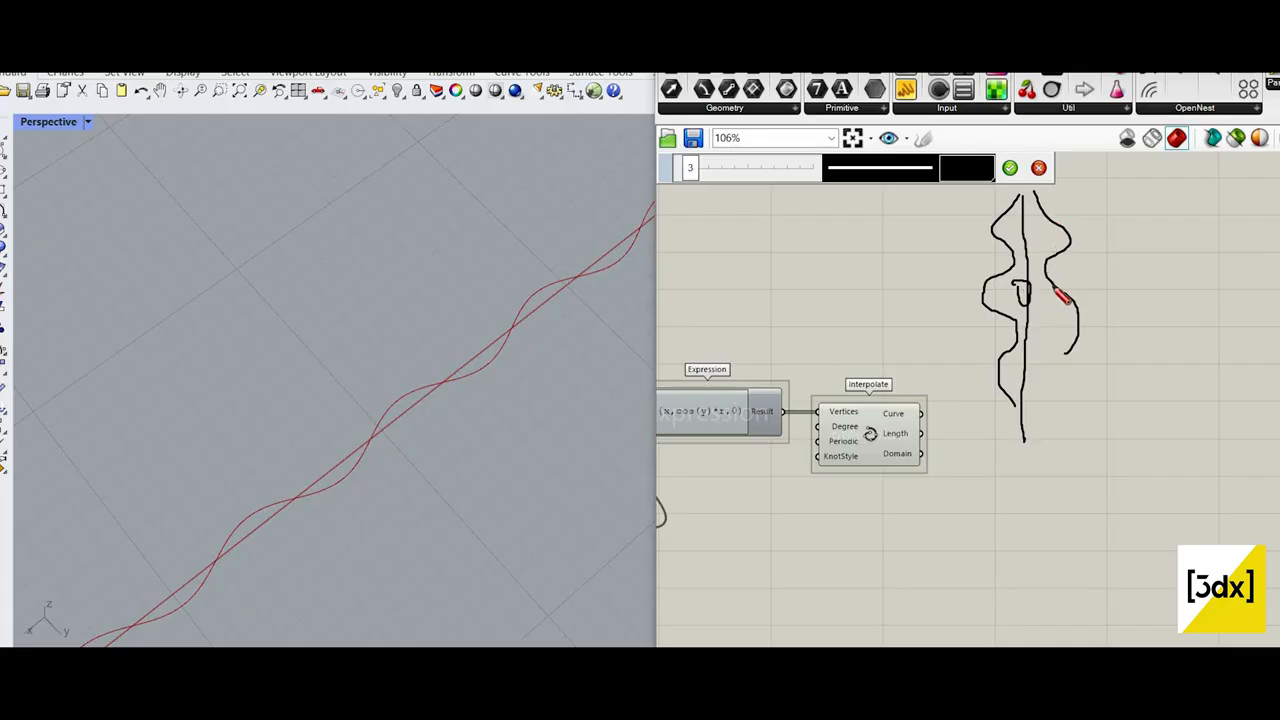
pyautogui.click(1040, 170)
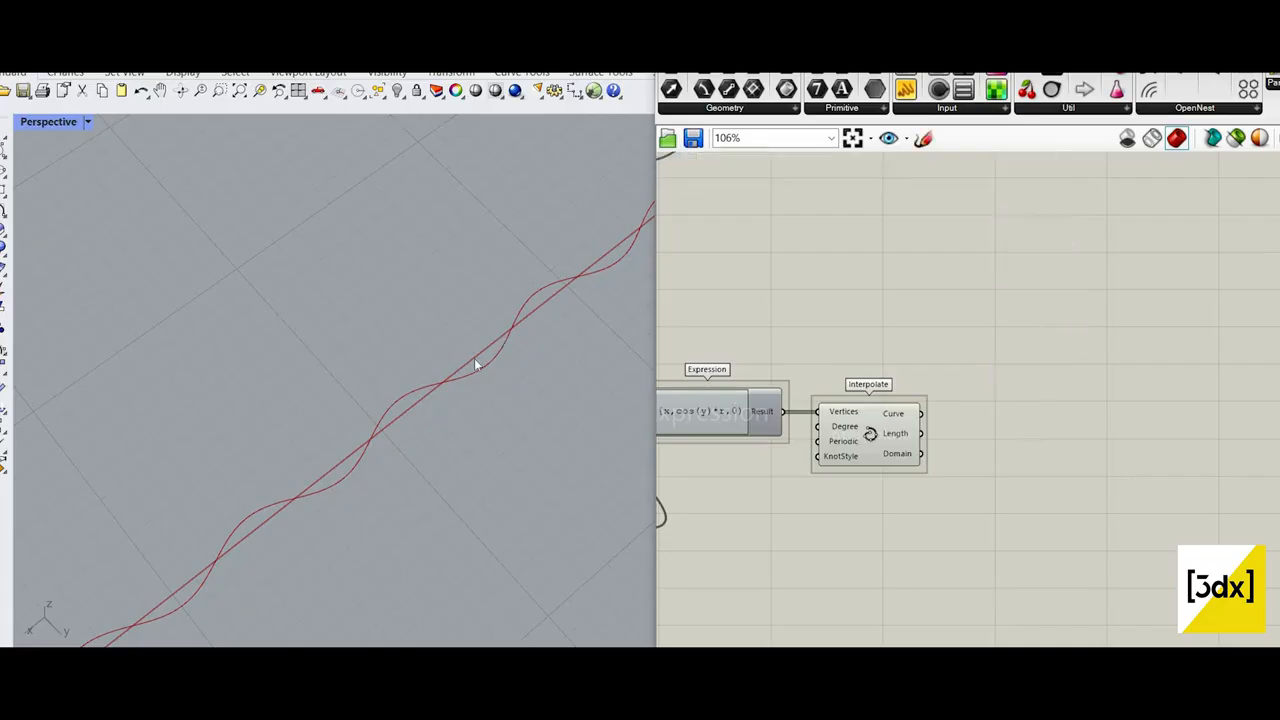
# Step: Add a Bounding Box component and connect the Interpolate component's Curve output to its Content input
pyautogui.doubleClick(1027, 432)
pyautogui.write('bound')
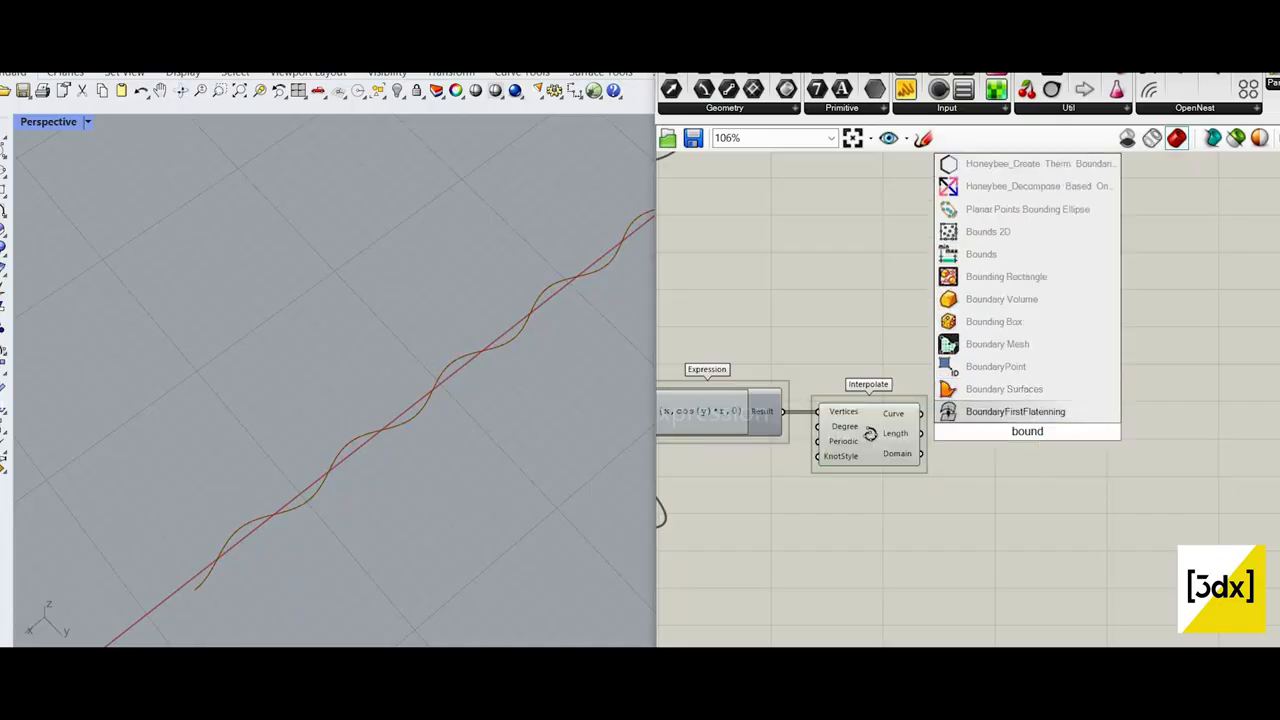
pyautogui.write('ing')
pyautogui.click(1005, 390)
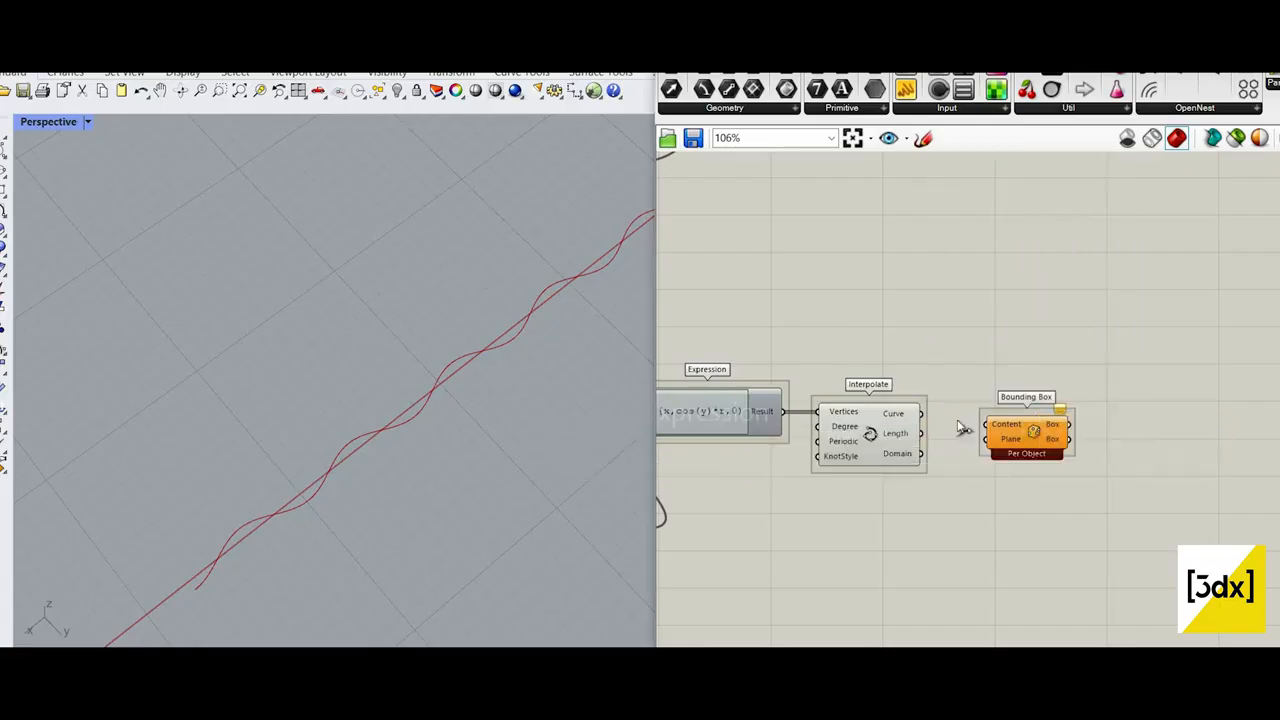
pyautogui.scroll(3, 1015, 420)
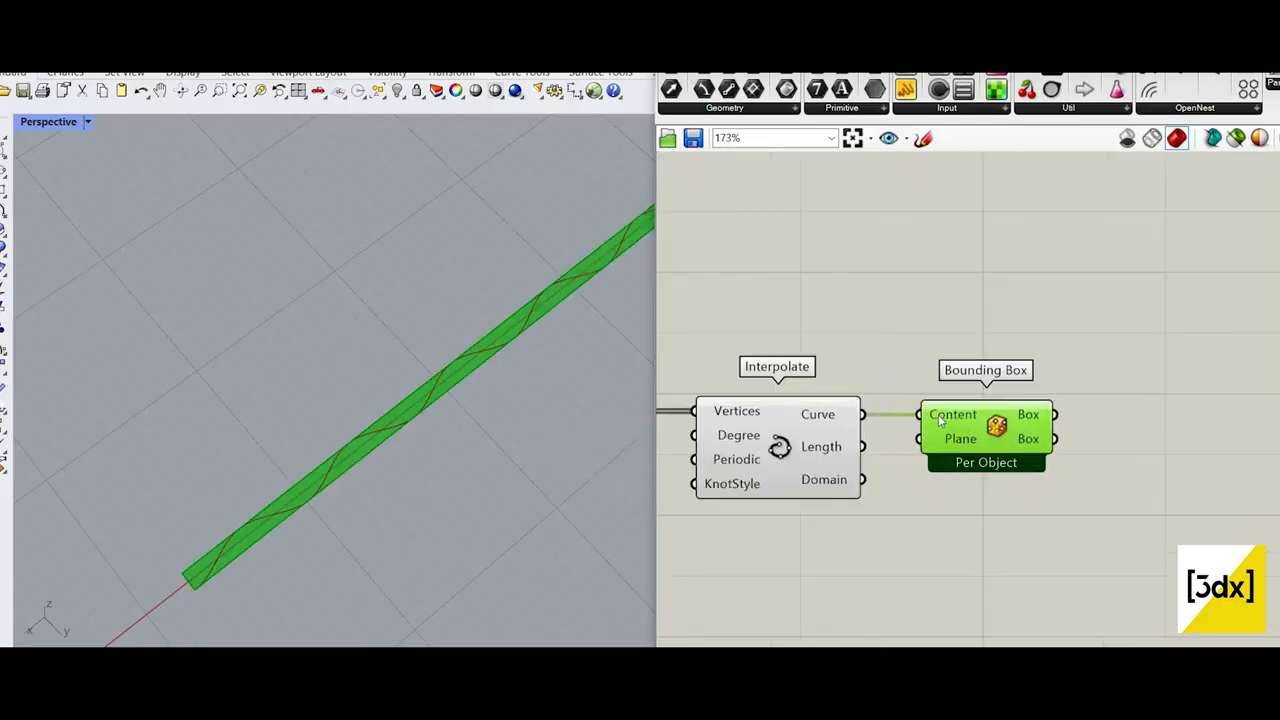
# Step: Turn off the preview of the Bounding Box component
pyautogui.rightClick(992, 422)
pyautogui.rightClick(938, 414)
pyautogui.press('Escape')
pyautogui.rightClick(1013, 455)
pyautogui.click(1062, 399)
pyautogui.scroll(-1, 1148, 466)
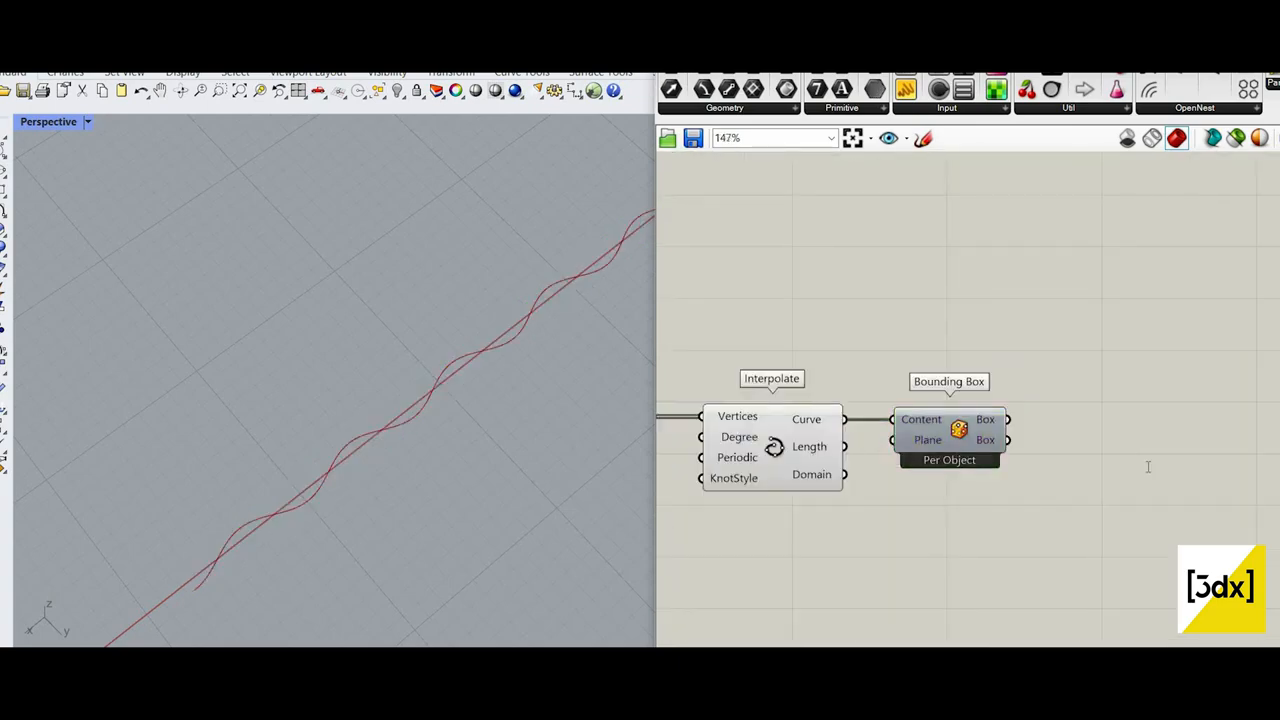
# Step: Add a Deconstruct Brep component and connect the Bounding Box's Box output to its Brep input
pyautogui.doubleClick(1148, 466)
pyautogui.write('de')
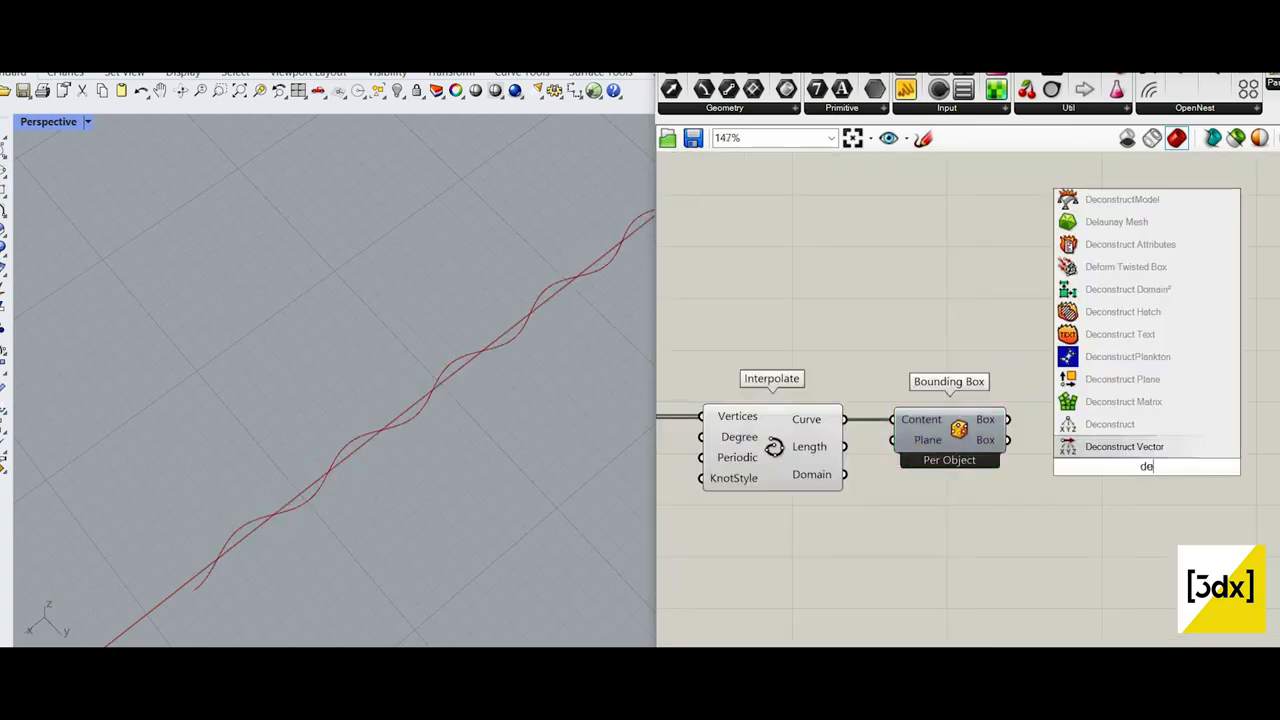
pyautogui.write('construct')
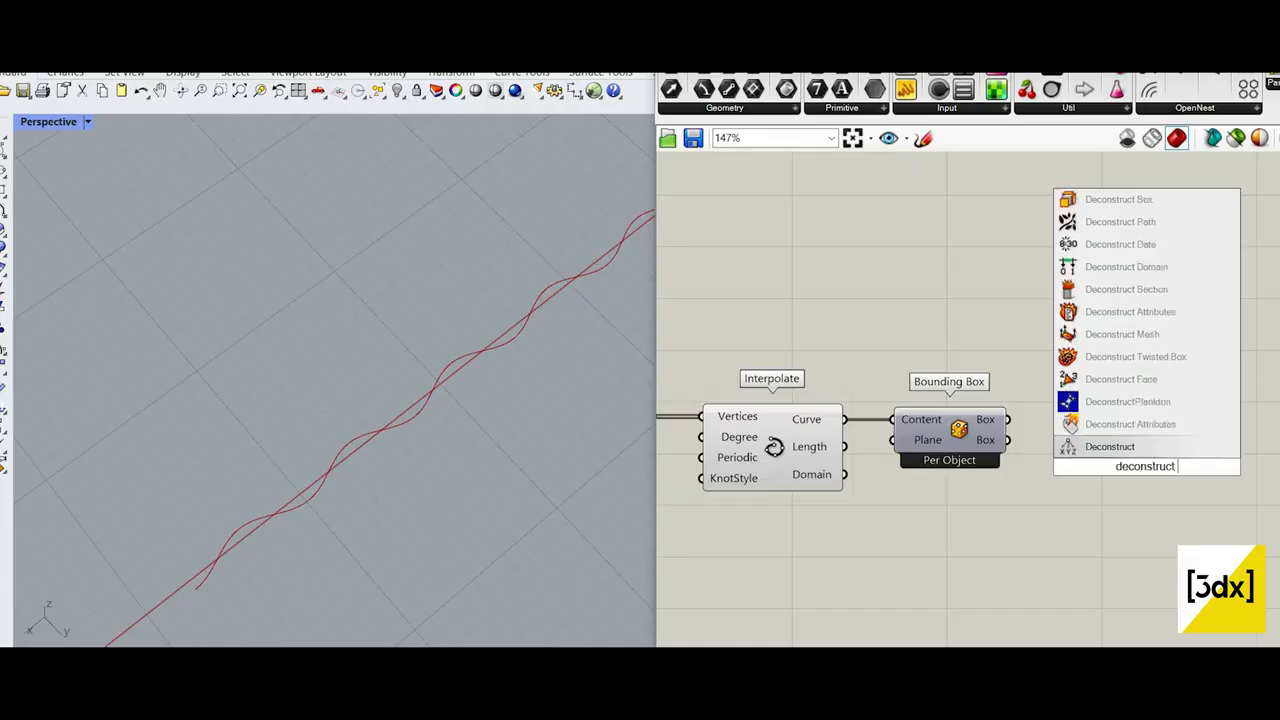
pyautogui.write(' brep')
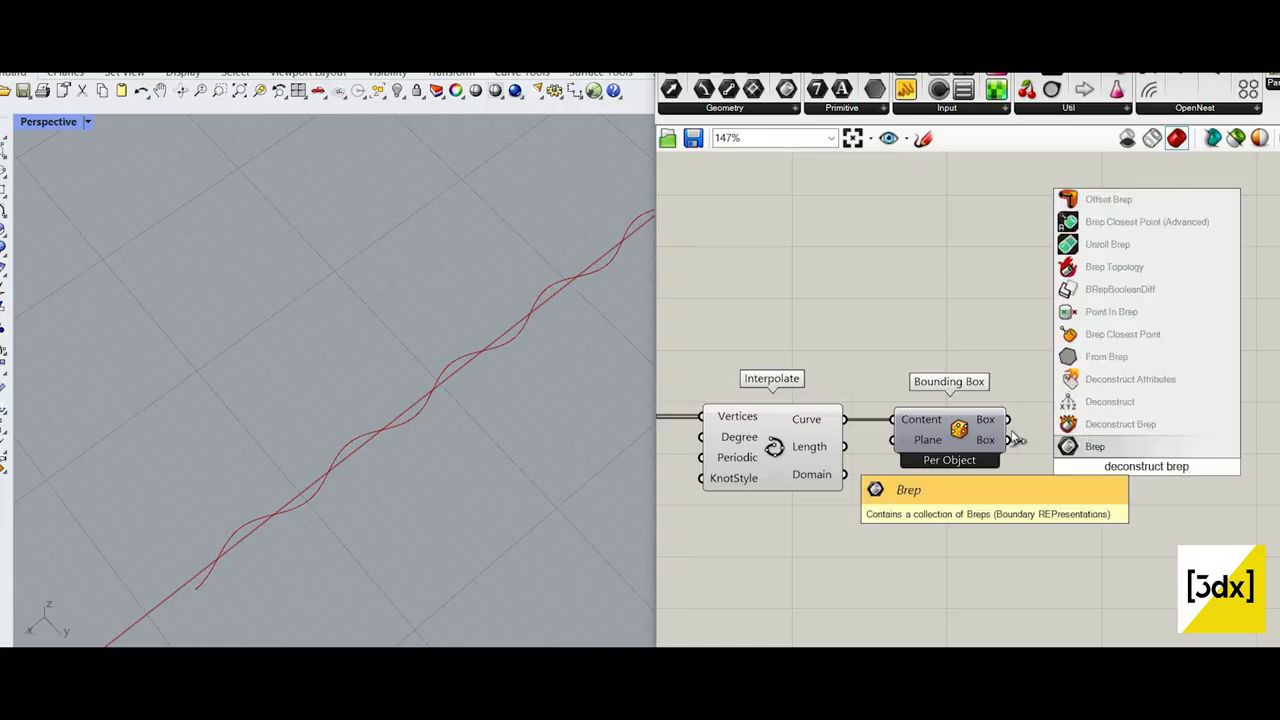
pyautogui.press('Return')
pyautogui.moveTo(1008, 420); pyautogui.dragTo(1088, 467)
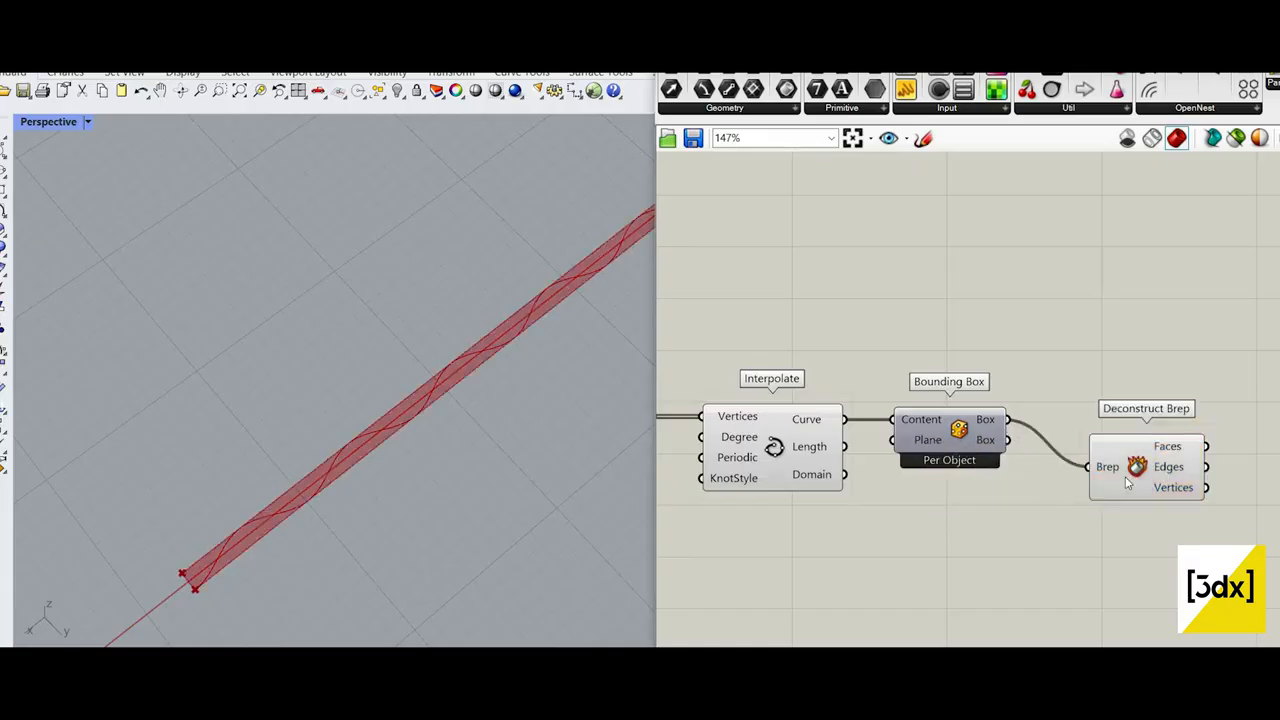
# Step: Move Bounding Box and Deconstruct Brep below the Interpolate component's level and turn off the Deconstruct Brep preview
pyautogui.moveTo(918, 450); pyautogui.dragTo(916, 524)
pyautogui.moveTo(1148, 450); pyautogui.dragTo(1107, 477)
pyautogui.moveTo(1117, 425); pyautogui.dragTo(1107, 425)
pyautogui.rightClick(1072, 398)
pyautogui.click(1108, 426)
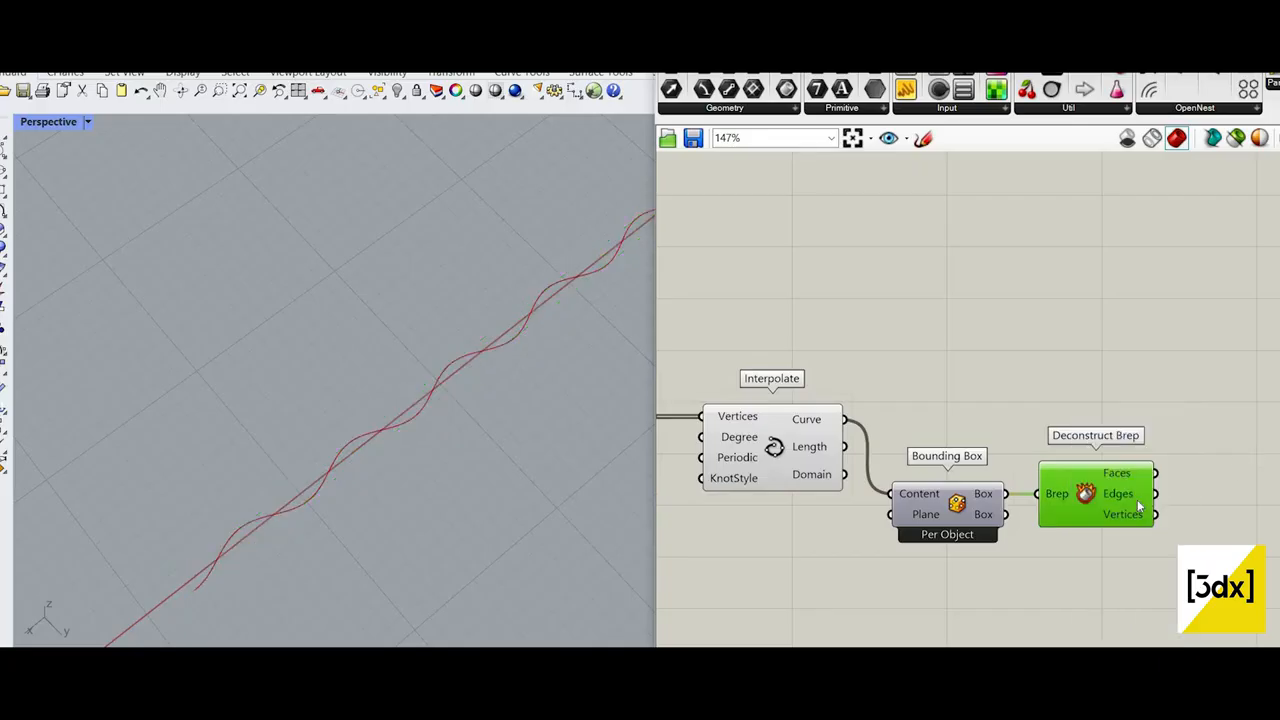
# Step: Add a List Item component and connect the Deconstruct Brep's Edges output to its List input
pyautogui.moveTo(1248, 522); pyautogui.dragTo(1137, 503, button='right')
pyautogui.click(1137, 503)
pyautogui.doubleClick(1137, 503)
pyautogui.write('li')
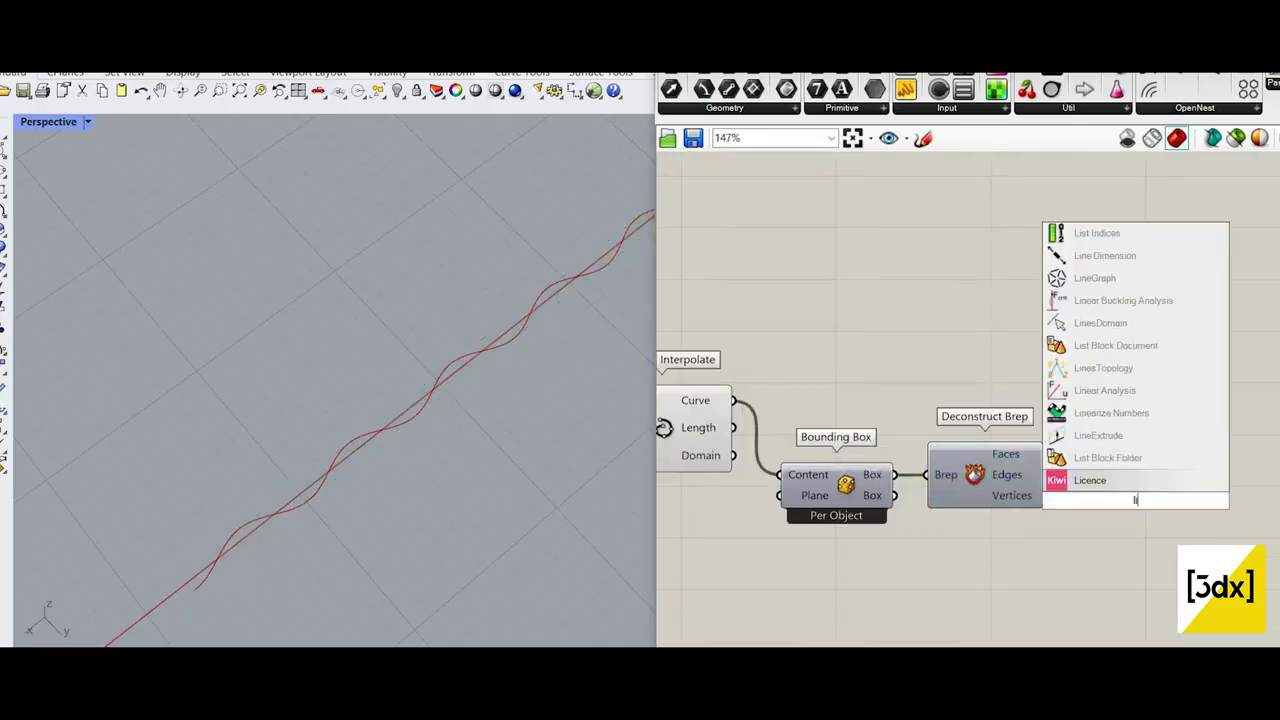
pyautogui.write('st item')
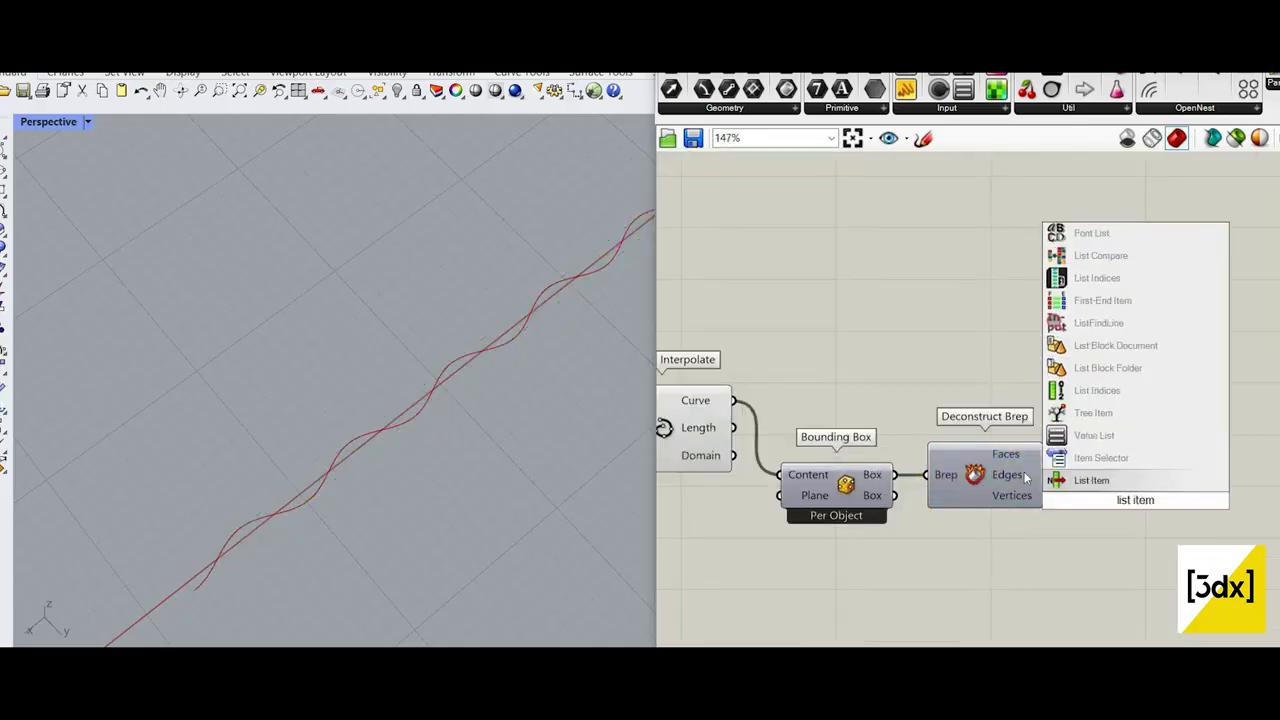
pyautogui.click(1057, 479)
pyautogui.scroll(2, 1023, 474)
pyautogui.moveTo(1053, 475); pyautogui.dragTo(1106, 484)
pyautogui.click(1128, 492)
# Step: Reverse the List input of the List Item component
pyautogui.scroll(-4, 1008, 479)
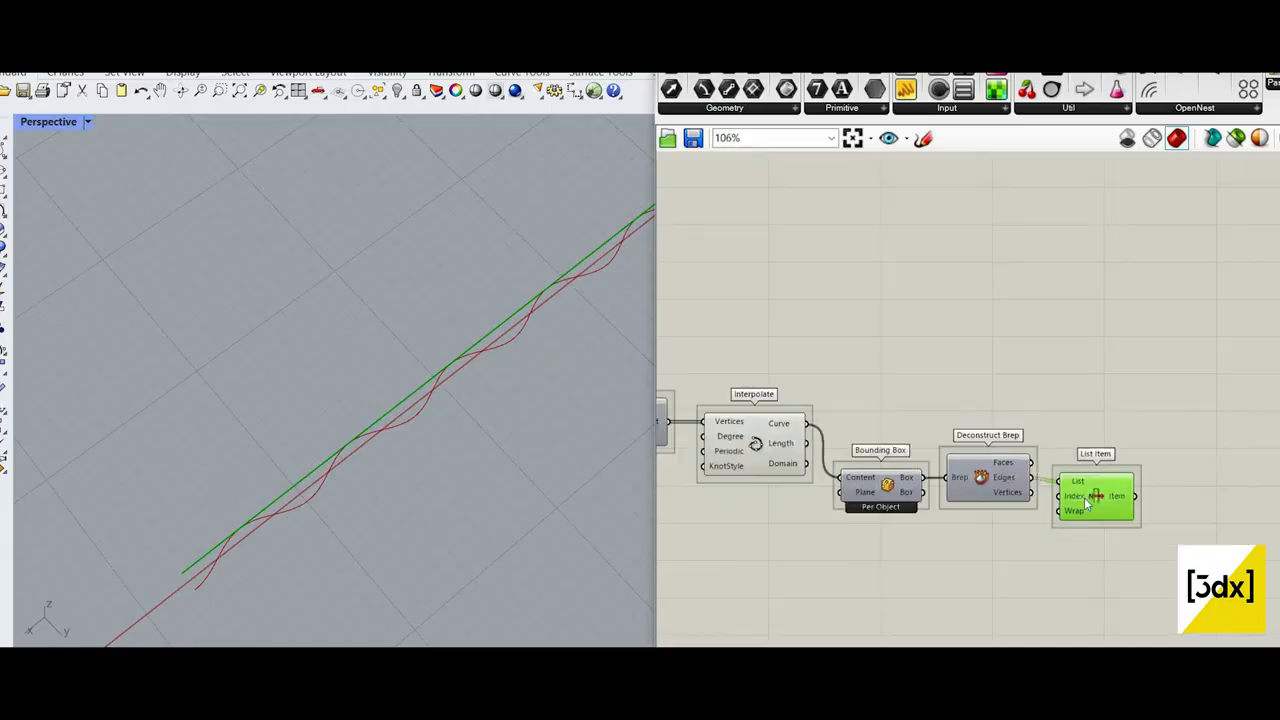
pyautogui.scroll(4, 1088, 503)
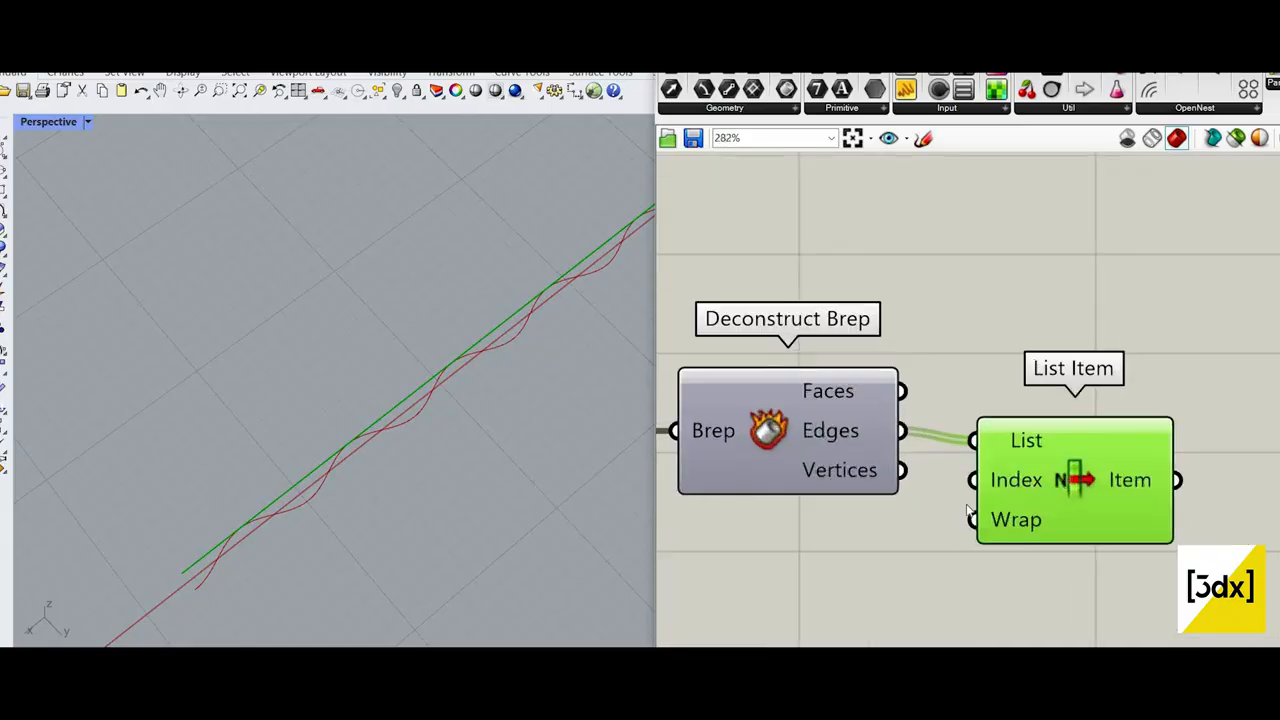
pyautogui.scroll(-4, 968, 513)
pyautogui.scroll(3, 940, 480)
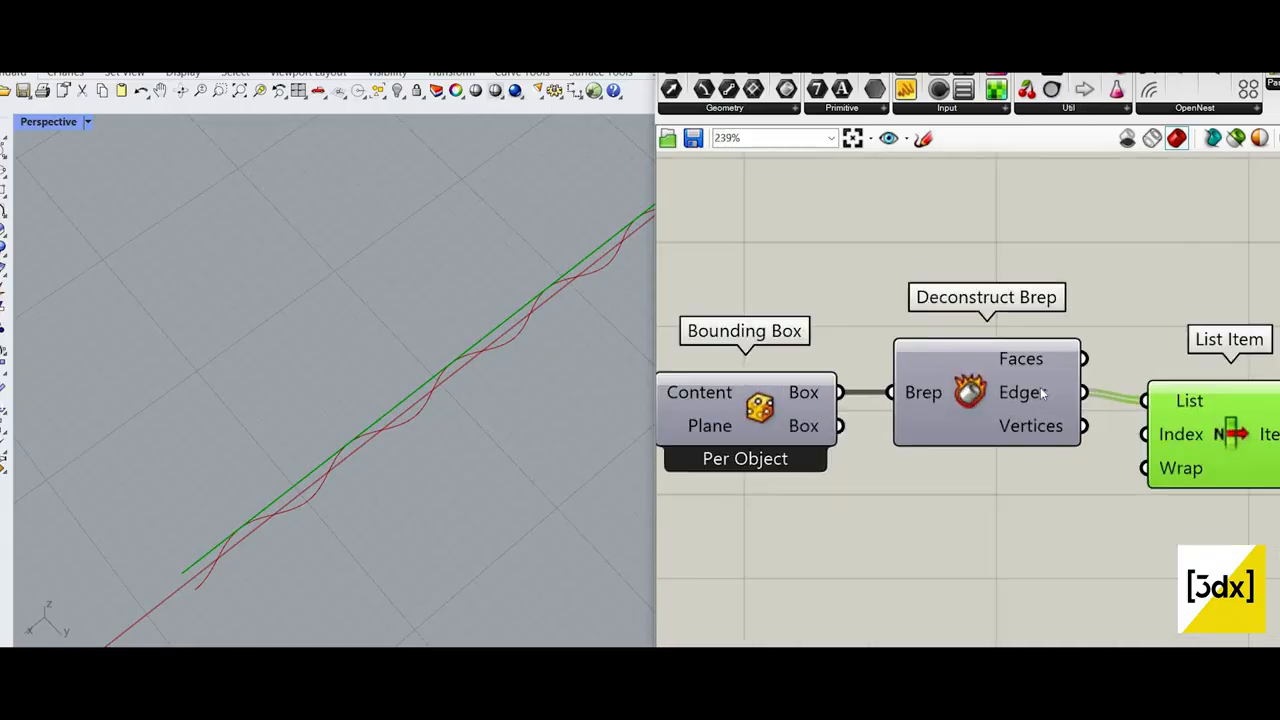
pyautogui.scroll(-4, 803, 375)
pyautogui.scroll(3, 1027, 373)
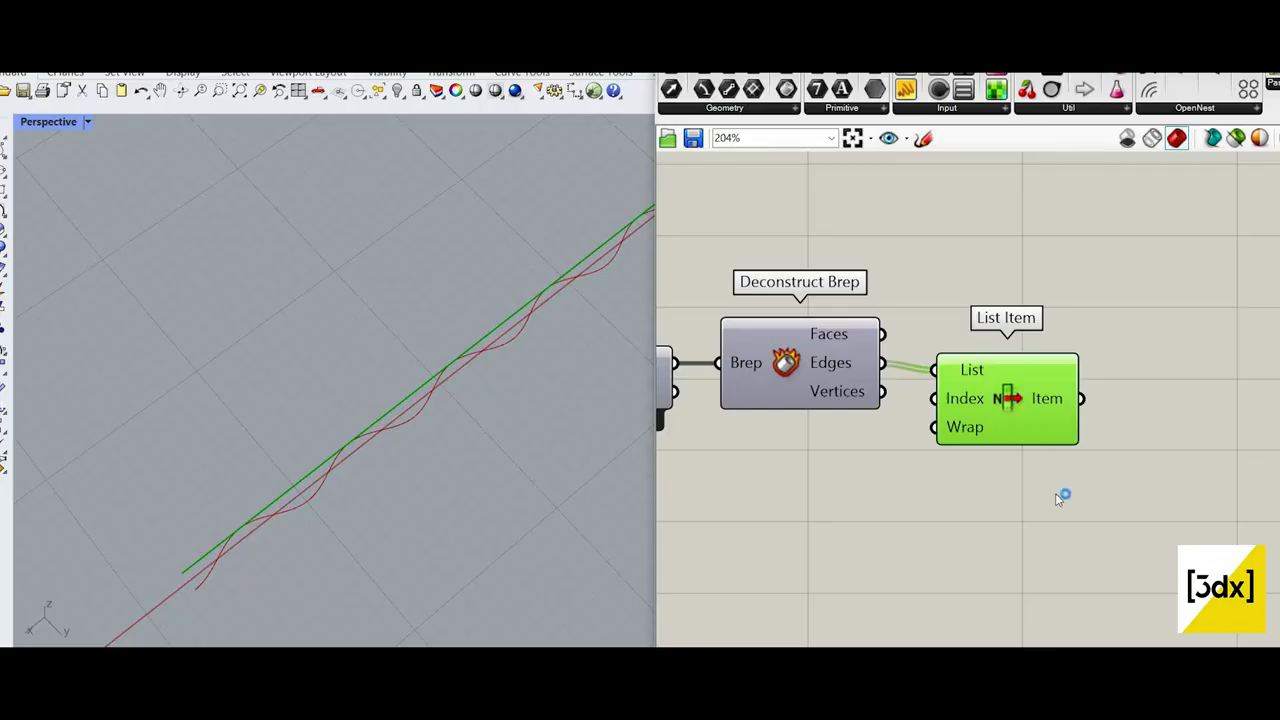
pyautogui.scroll(4, 1000, 415)
pyautogui.click(938, 312)
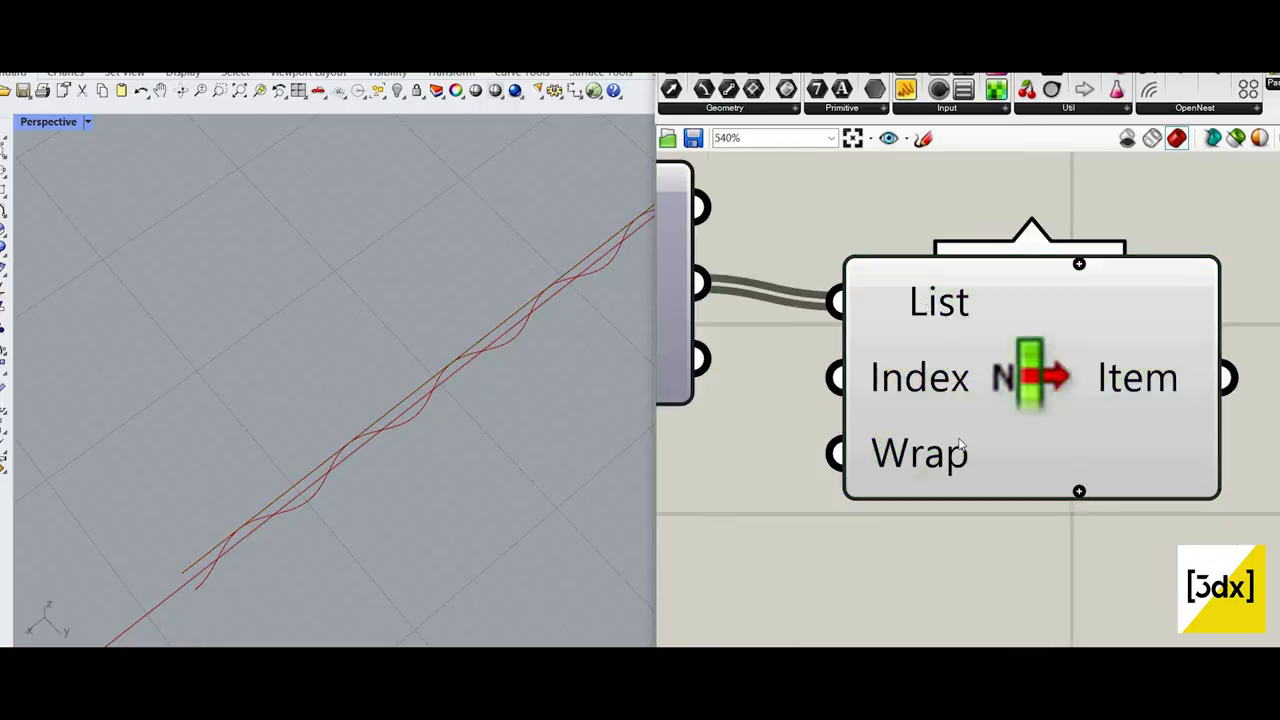
pyautogui.rightClick(922, 298)
pyautogui.click(970, 406)
# Step: Add a +1 output to the List Item component
pyautogui.scroll(-1, 1010, 450)
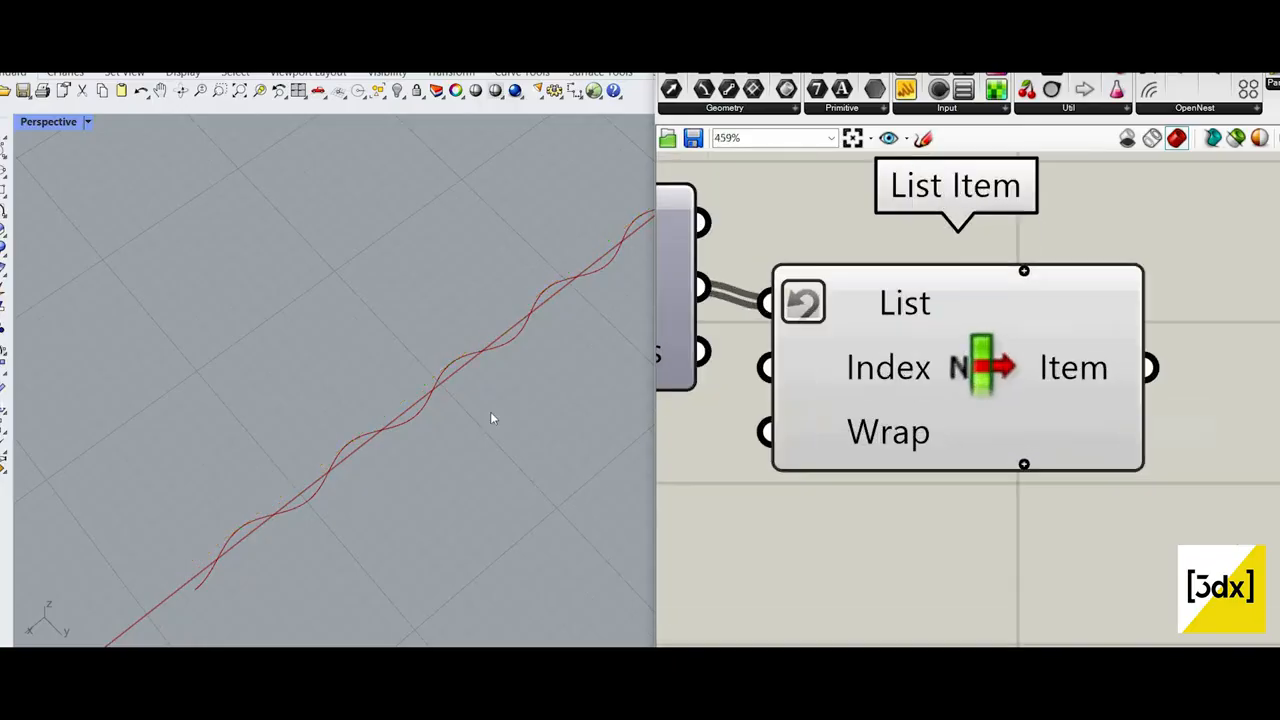
pyautogui.scroll(-1, 490, 412)
pyautogui.keyDown('shift'); pyautogui.moveTo(490, 412); pyautogui.dragTo(346, 506, button='right'); pyautogui.keyUp('shift')
pyautogui.click(1024, 464)
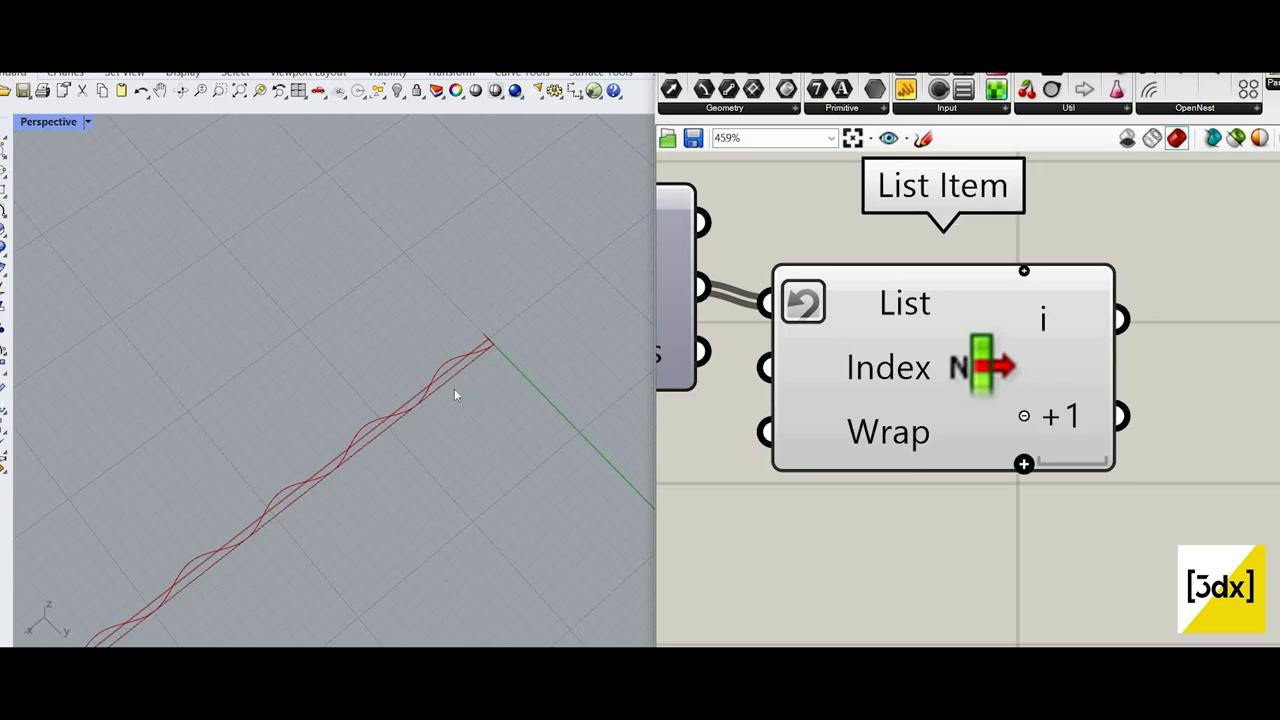
# Step: Add a Curve parameter beside List Item and feed it from the +1 output
pyautogui.scroll(-8, 514, 380)
pyautogui.scroll(7, 408, 417)
pyautogui.scroll(-2, 887, 350)
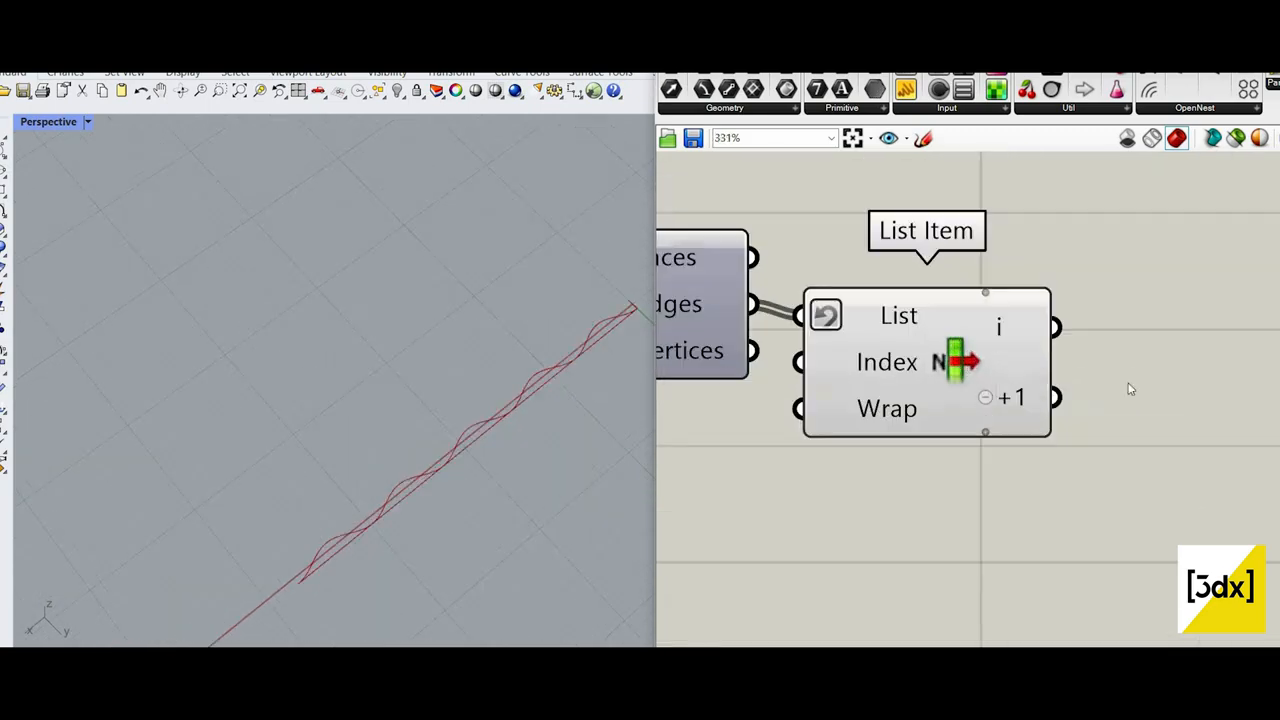
pyautogui.doubleClick(1127, 381)
pyautogui.write('crv')
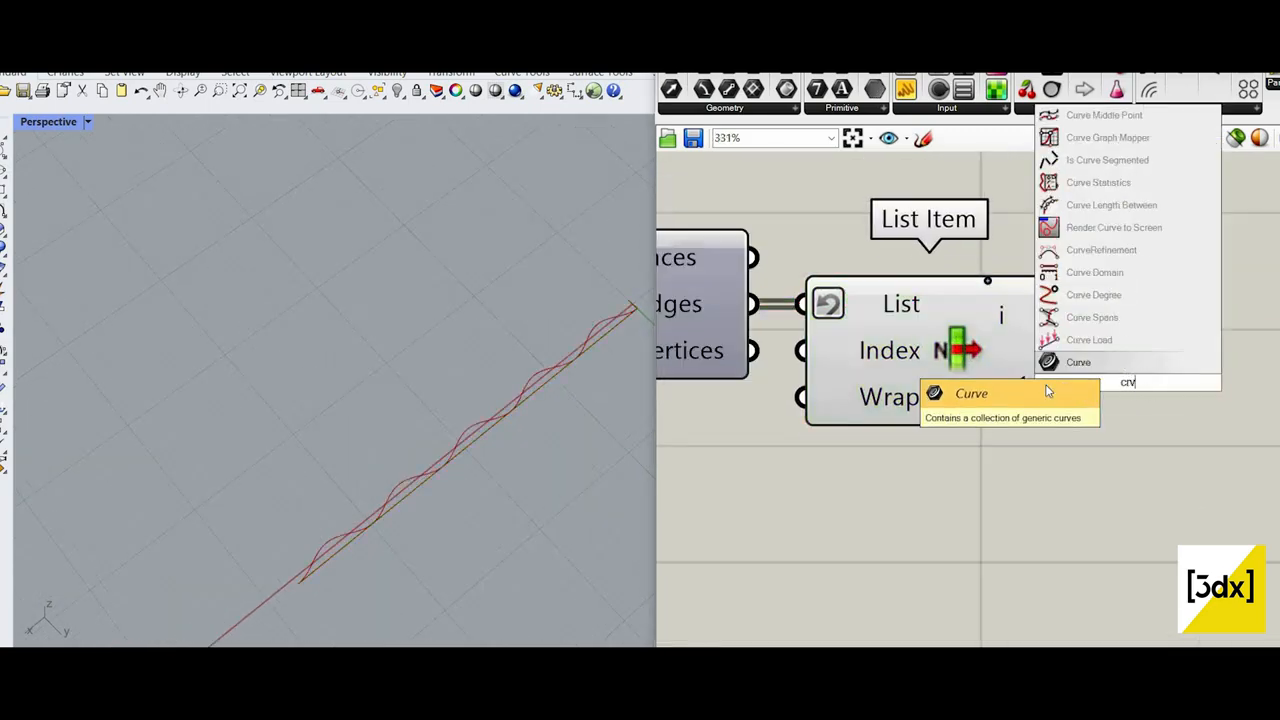
pyautogui.click(1048, 368)
pyautogui.moveTo(1098, 397); pyautogui.dragTo(998, 379)
pyautogui.moveTo(1158, 397); pyautogui.dragTo(1179, 385)
# Step: Turn off the viewport preview of the List Item component
pyautogui.click(1045, 455)
pyautogui.click(982, 287)
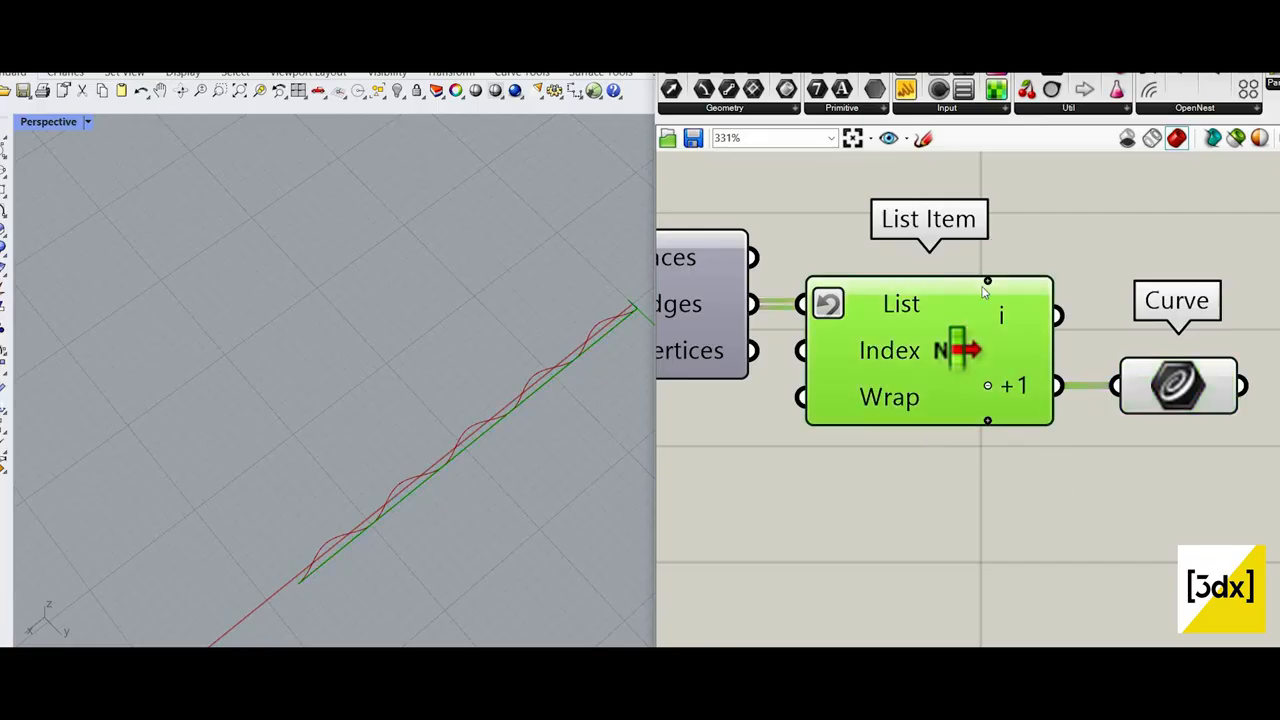
pyautogui.middleClick(978, 325)
pyautogui.click(968, 227)
pyautogui.scroll(-5, 1111, 357)
pyautogui.scroll(4, 1112, 358)
pyautogui.click(1035, 346)
pyautogui.click(1142, 361)
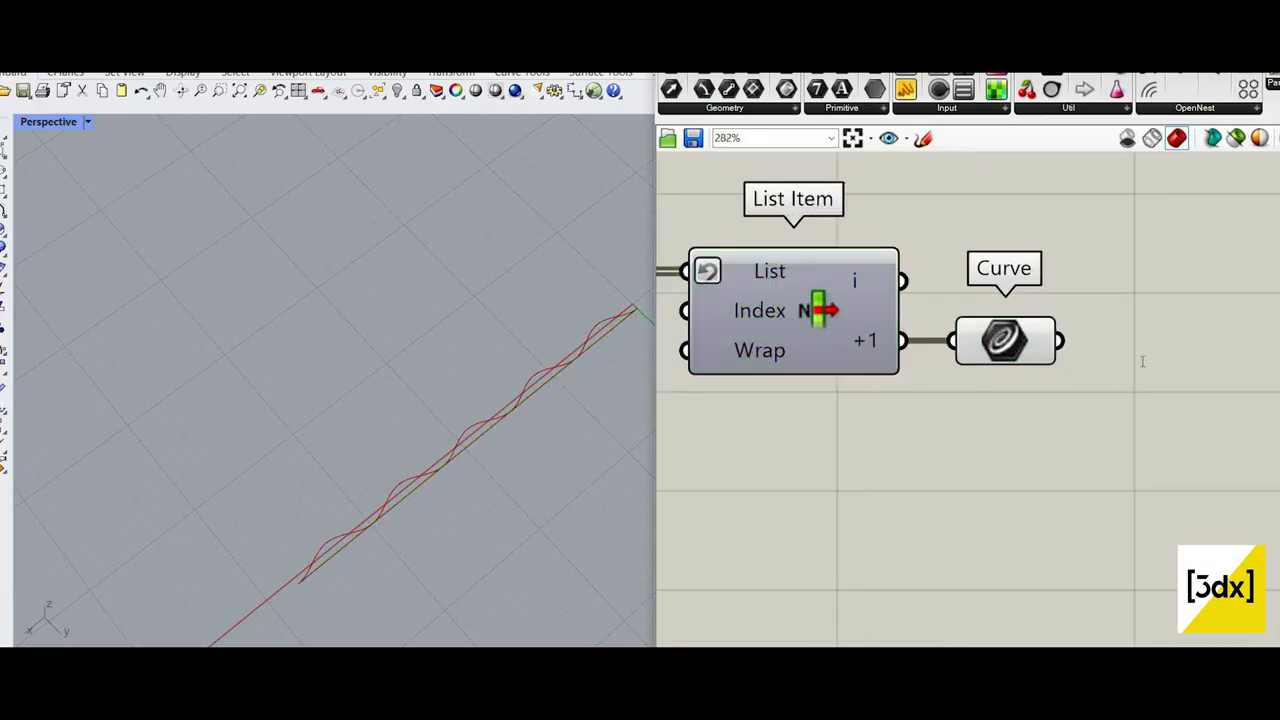
# Step: Add a Curve Middle component and connect the Curve parameter's output to its Curve input
pyautogui.doubleClick(1142, 361)
pyautogui.write('mif')
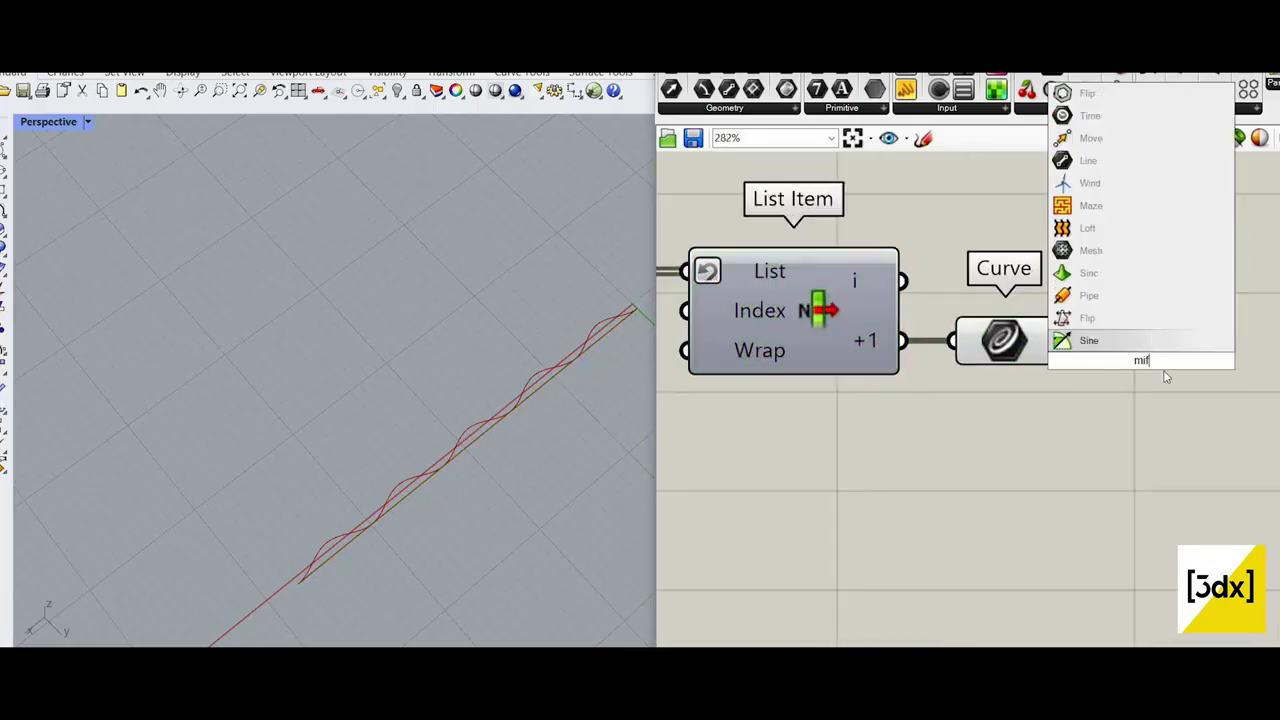
pyautogui.press('BackSpace')
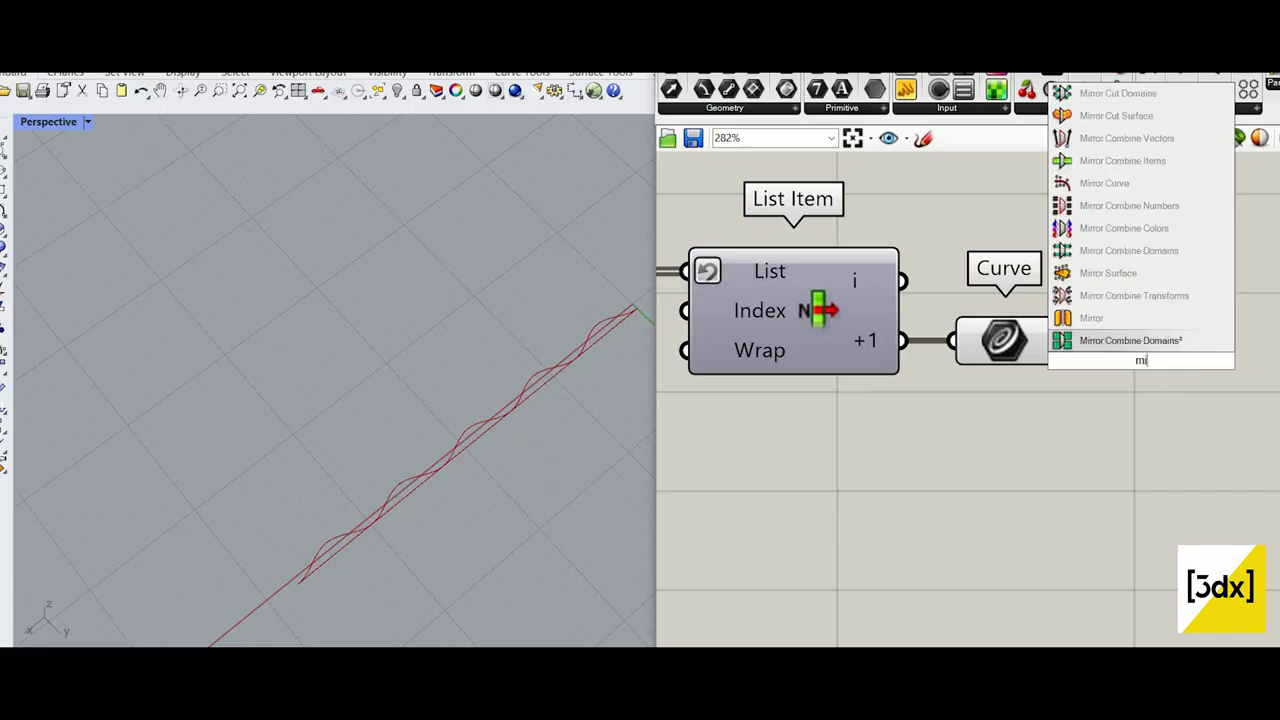
pyautogui.write('d')
pyautogui.click(1140, 322)
pyautogui.moveTo(1098, 354); pyautogui.dragTo(1172, 368)
pyautogui.scroll(-3, 1120, 376)
pyautogui.scroll(3, 1120, 376)
pyautogui.scroll(-5, 1110, 373)
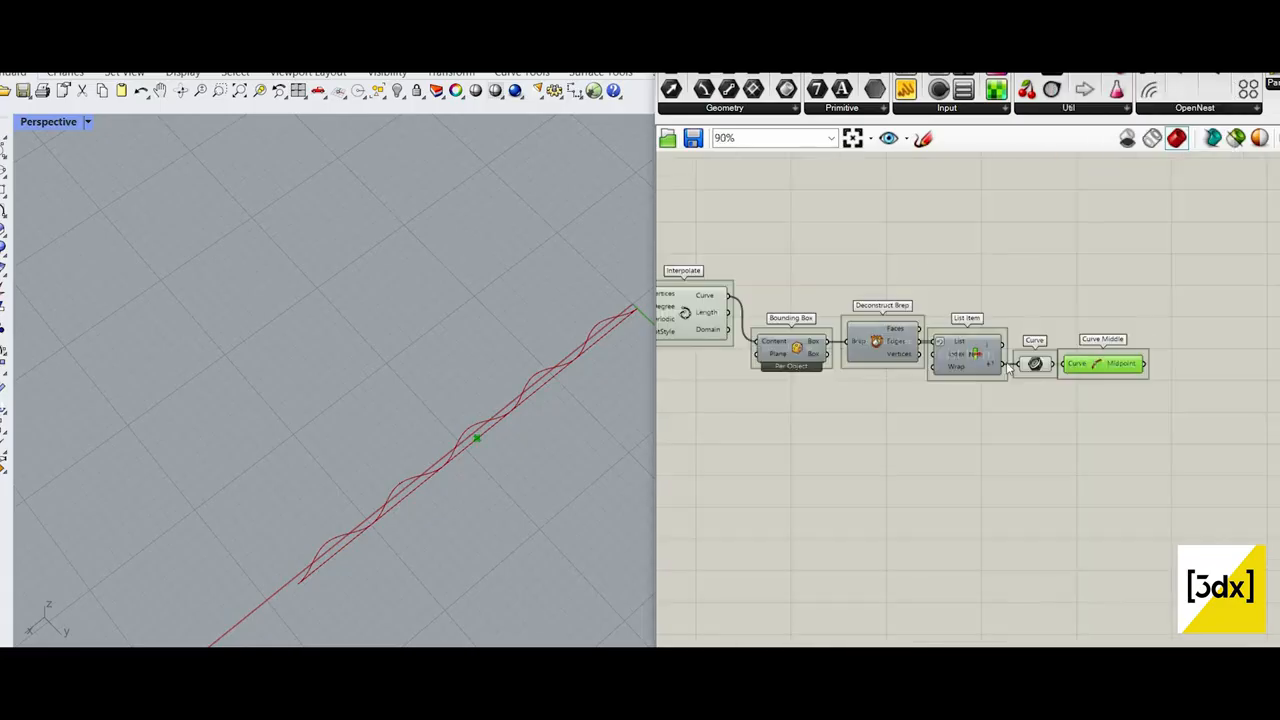
# Step: Move Curve Middle level with Interpolate and connect Interpolate's Curve output to it instead
pyautogui.scroll(2, 866, 316)
pyautogui.moveTo(876, 289); pyautogui.dragTo(1247, 380)
pyautogui.moveTo(1247, 379); pyautogui.dragTo(1237, 303)
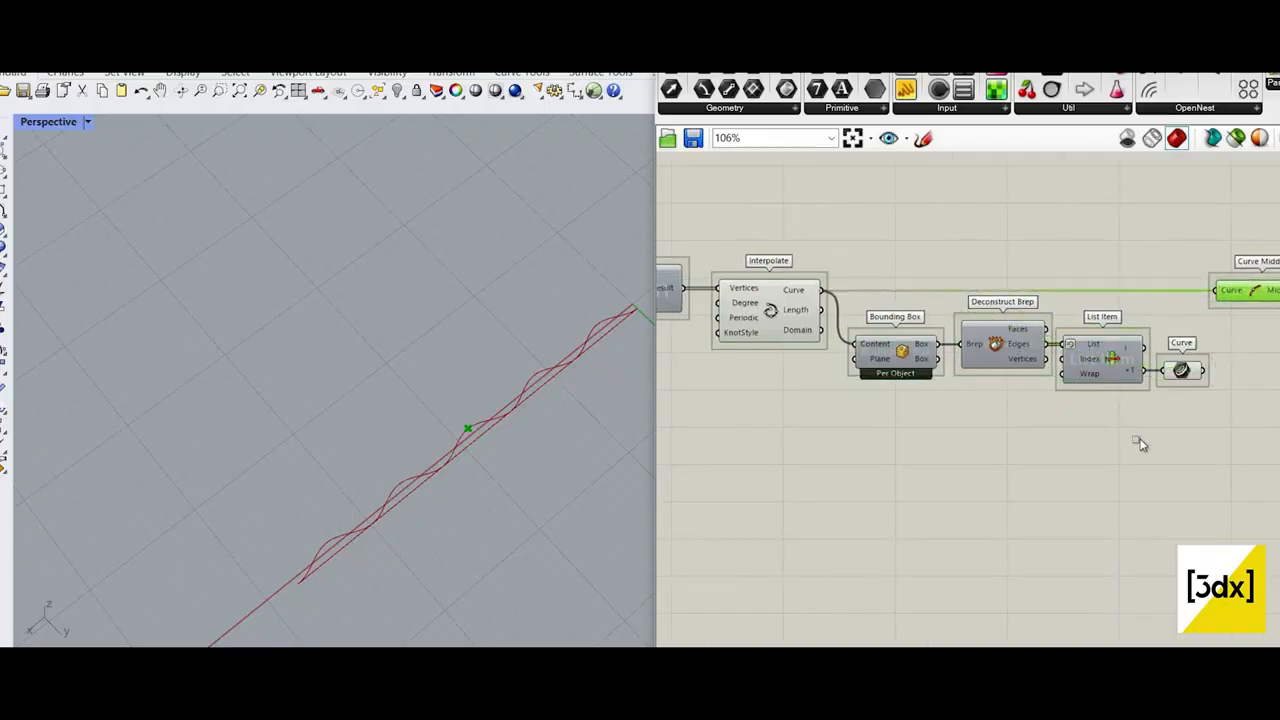
# Step: Delete the Bounding Box, Deconstruct Brep, List Item and Curve components and bring Curve Middle closer to Interpolate
pyautogui.moveTo(903, 337); pyautogui.dragTo(1215, 460)
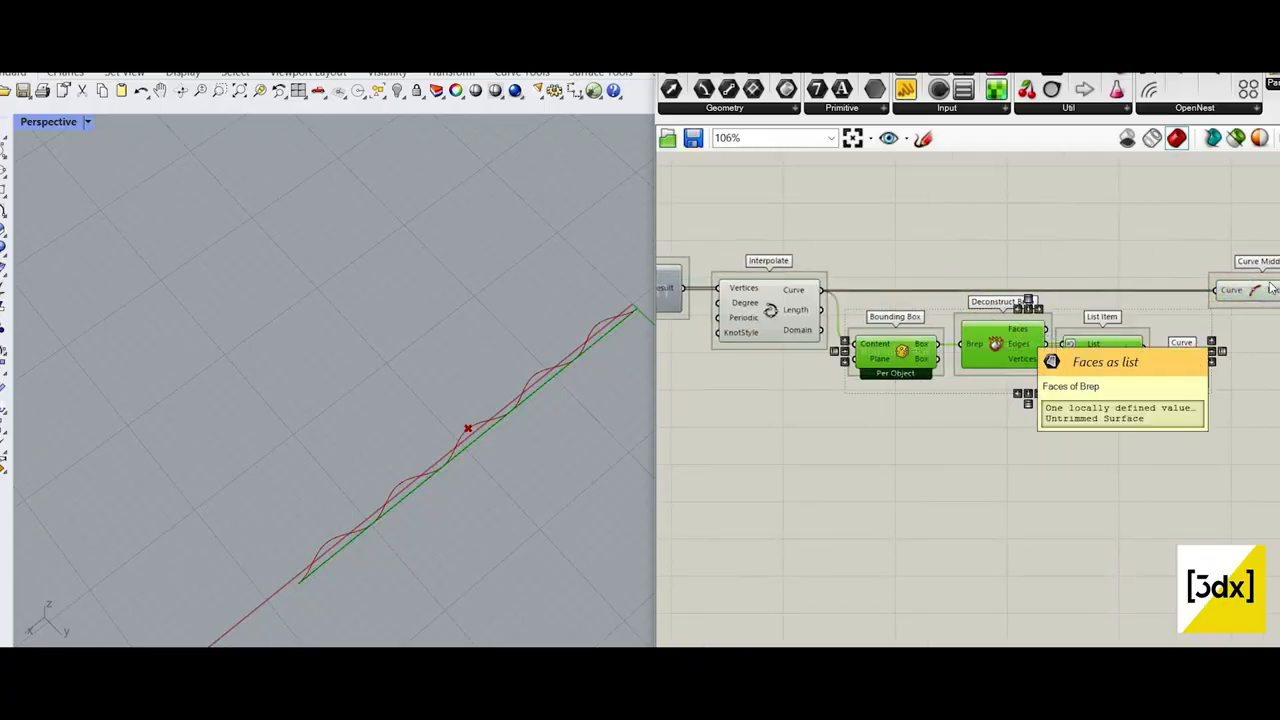
pyautogui.press('Delete')
pyautogui.moveTo(1265, 292); pyautogui.dragTo(951, 288)
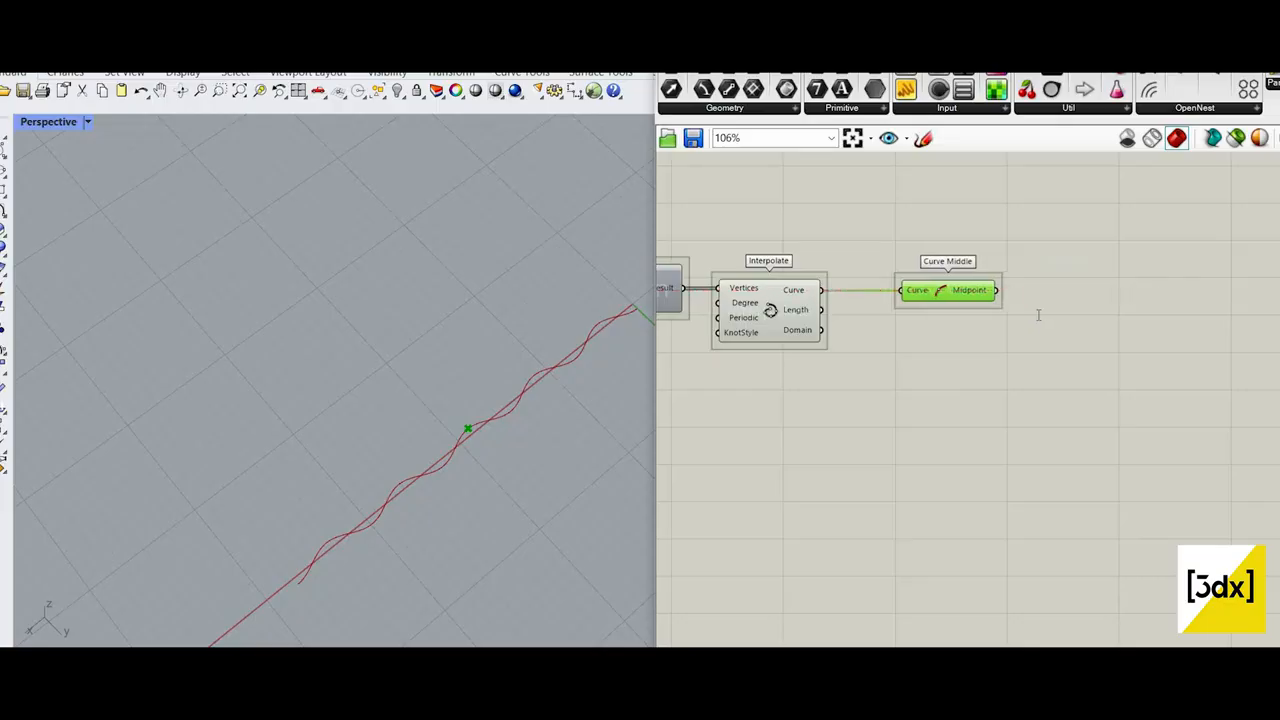
# Step: Add a Move component after Curve Middle and connect the Midpoint output to its Geometry input
pyautogui.doubleClick(1037, 312)
pyautogui.write('move')
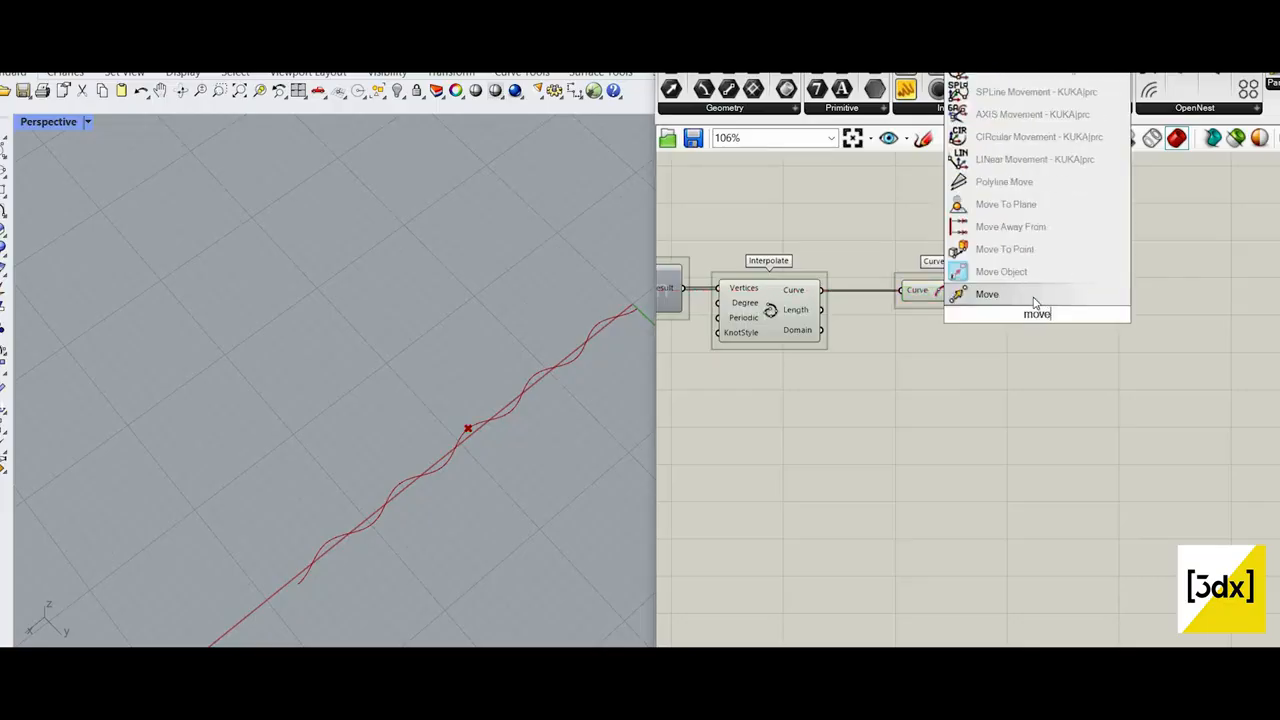
pyautogui.press('Return')
pyautogui.scroll(2, 957, 302)
pyautogui.moveTo(1035, 318); pyautogui.dragTo(1135, 286)
pyautogui.scroll(2, 1022, 285)
pyautogui.moveTo(966, 288); pyautogui.dragTo(1075, 274)
# Step: Add a Unit Y component and connect its Unit vector output to Move's Motion input
pyautogui.click(997, 394)
pyautogui.doubleClick(997, 394)
pyautogui.write('unit')
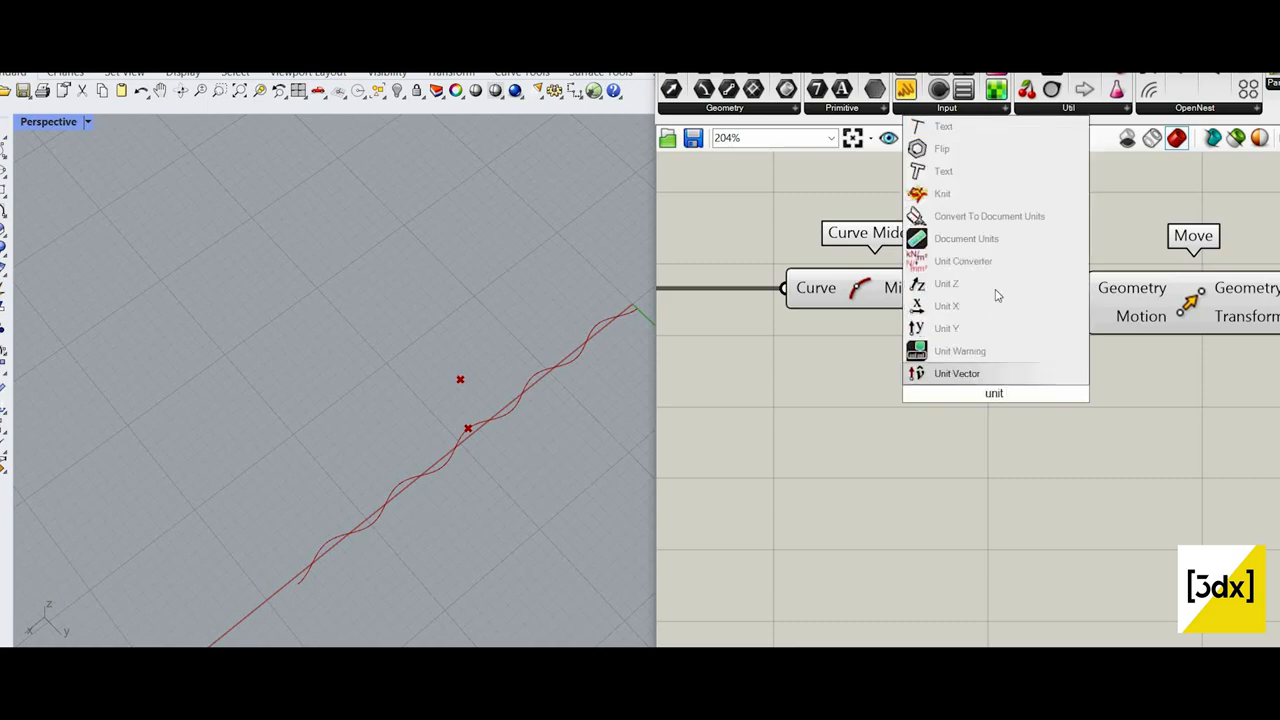
pyautogui.click(950, 328)
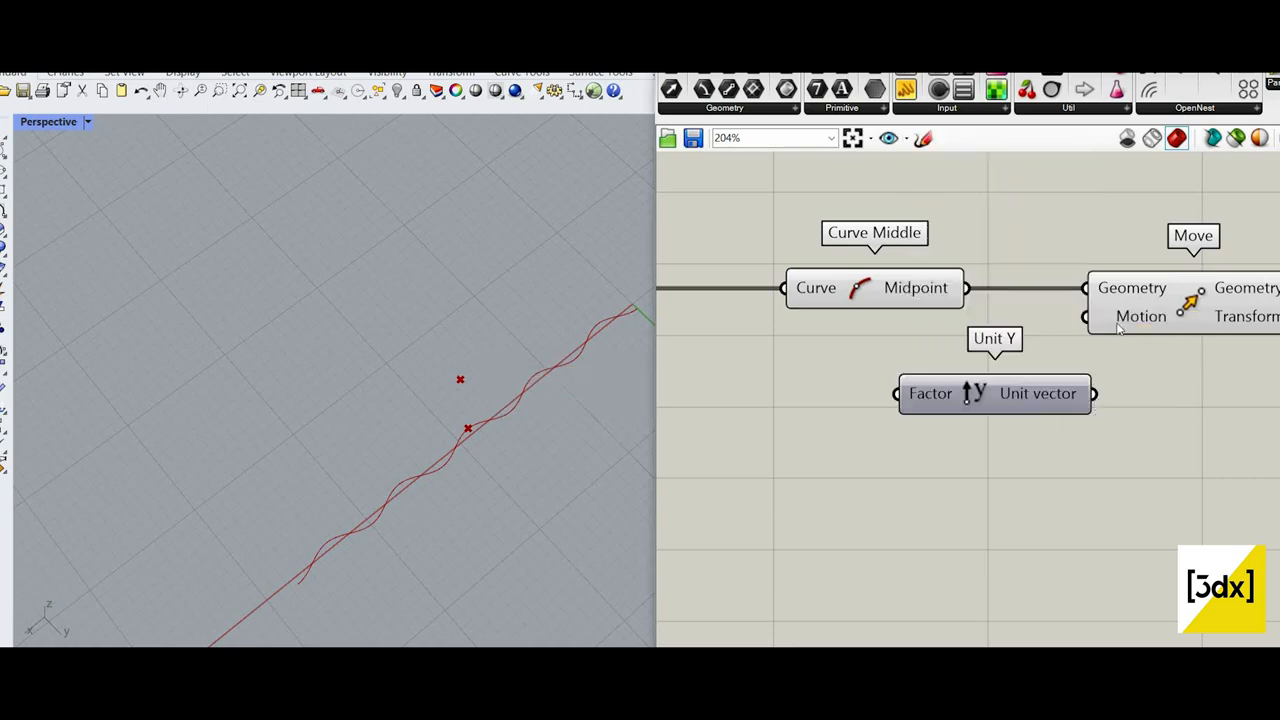
pyautogui.moveTo(1093, 394); pyautogui.dragTo(1172, 322)
pyautogui.click(1170, 328)
# Step: Create a number slider with value 20 and connect it to Unit Y's Factor input
pyautogui.scroll(-2, 886, 443)
pyautogui.scroll(1, 887, 445)
pyautogui.click(887, 445)
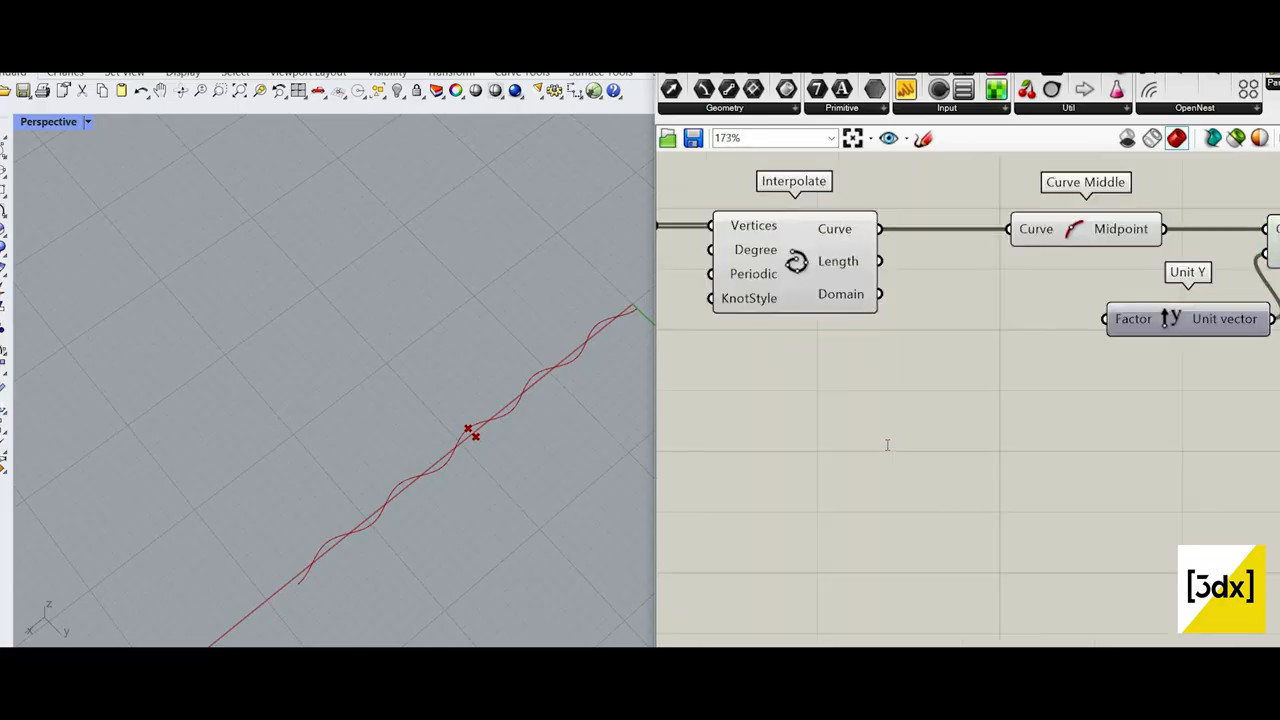
pyautogui.doubleClick(886, 445)
pyautogui.write('20')
pyautogui.press('Return')
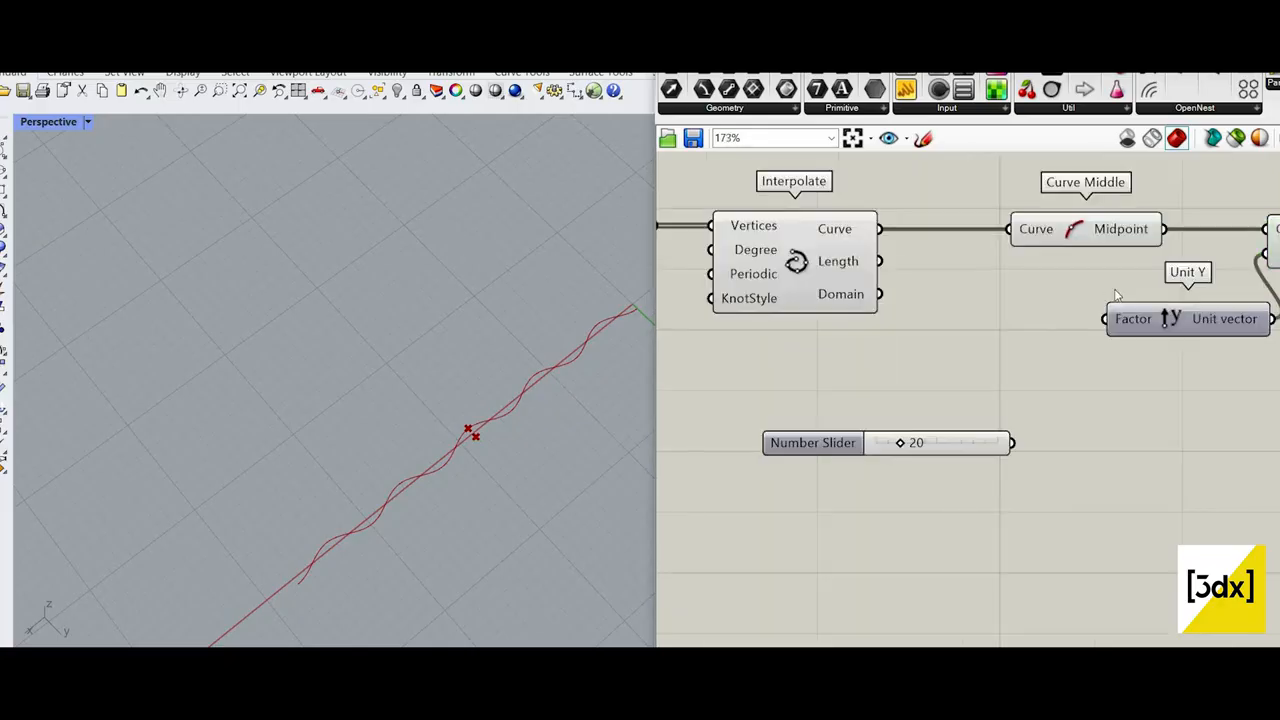
pyautogui.moveTo(1011, 443); pyautogui.dragTo(1105, 319)
# Step: Set the slider driving Unit Y's Factor to 2
pyautogui.scroll(2, 921, 449)
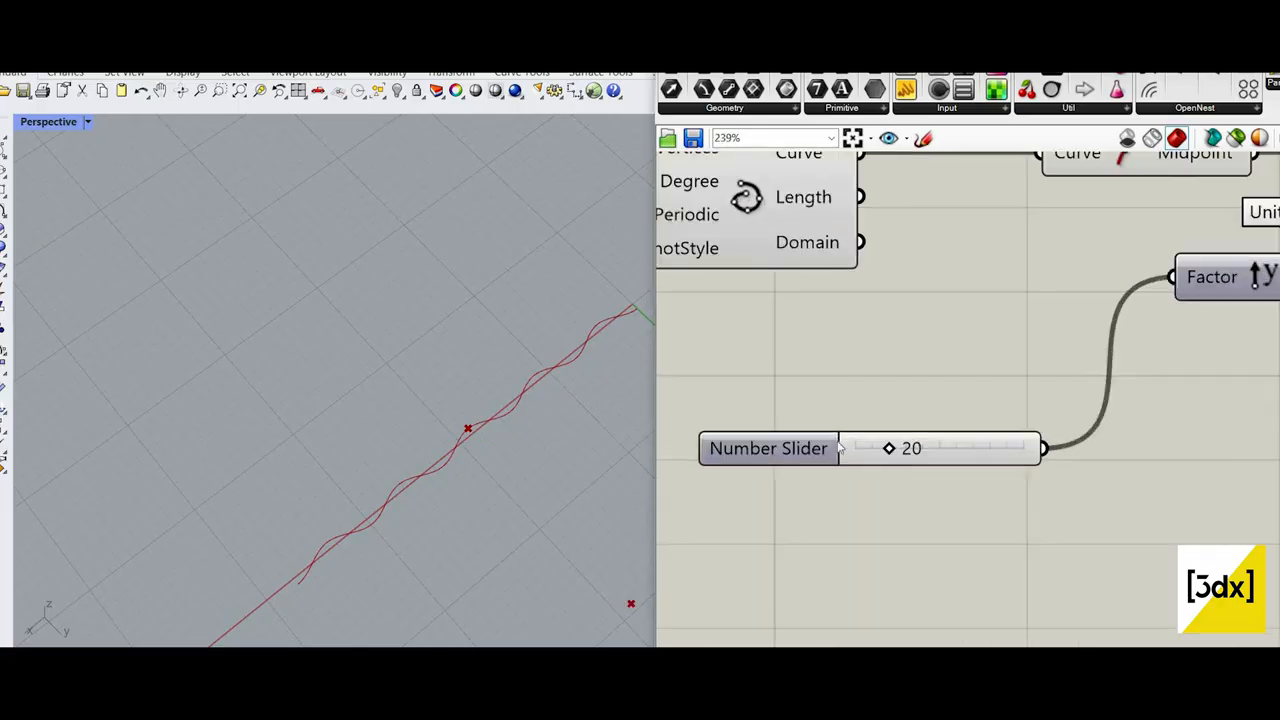
pyautogui.scroll(2, 903, 450)
pyautogui.moveTo(903, 449); pyautogui.dragTo(855, 449)
pyautogui.scroll(-5, 1172, 327)
# Step: Add a Plane Normal component after the Move component
pyautogui.moveTo(1172, 327); pyautogui.dragTo(986, 372, button='right')
pyautogui.doubleClick(1222, 350)
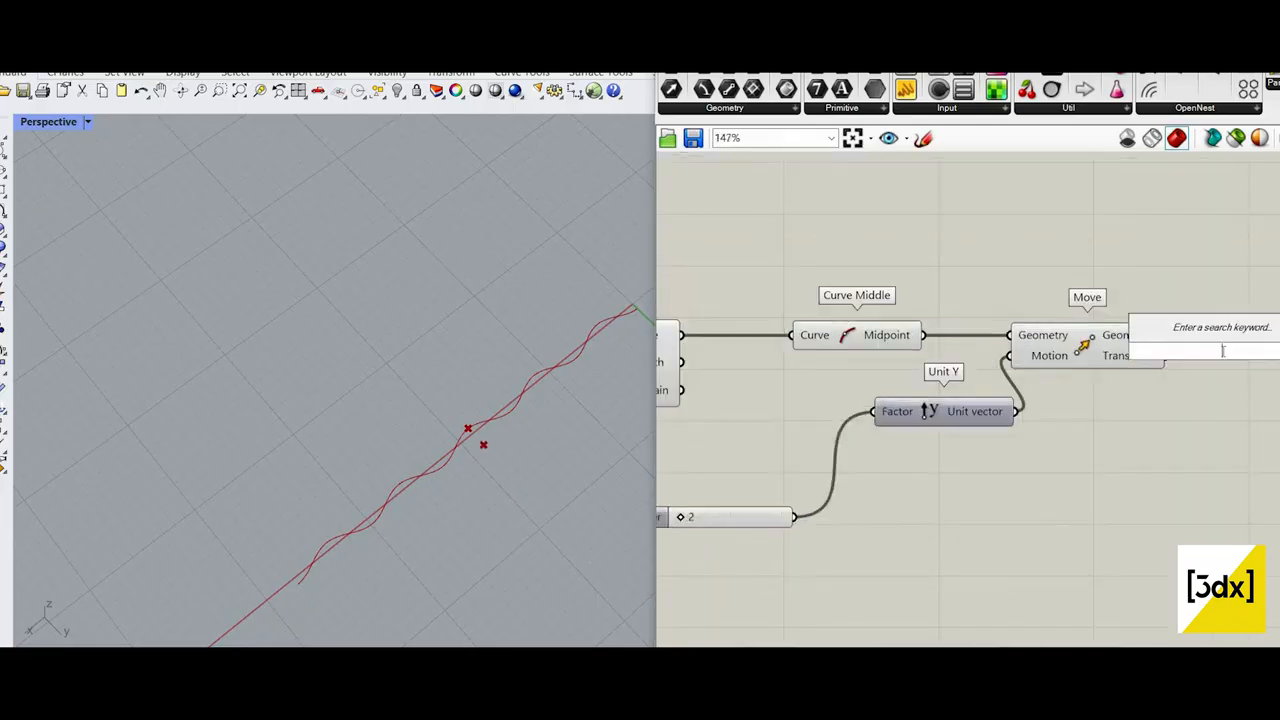
pyautogui.write('plane')
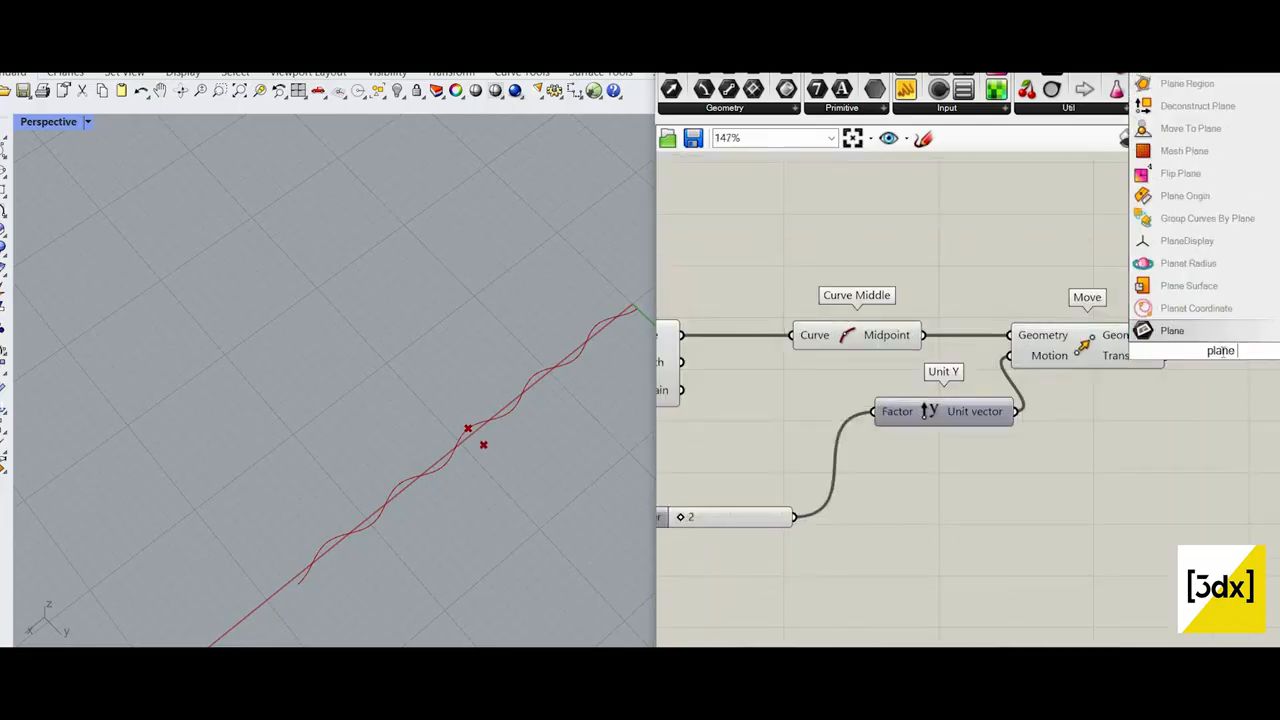
pyautogui.write('normal')
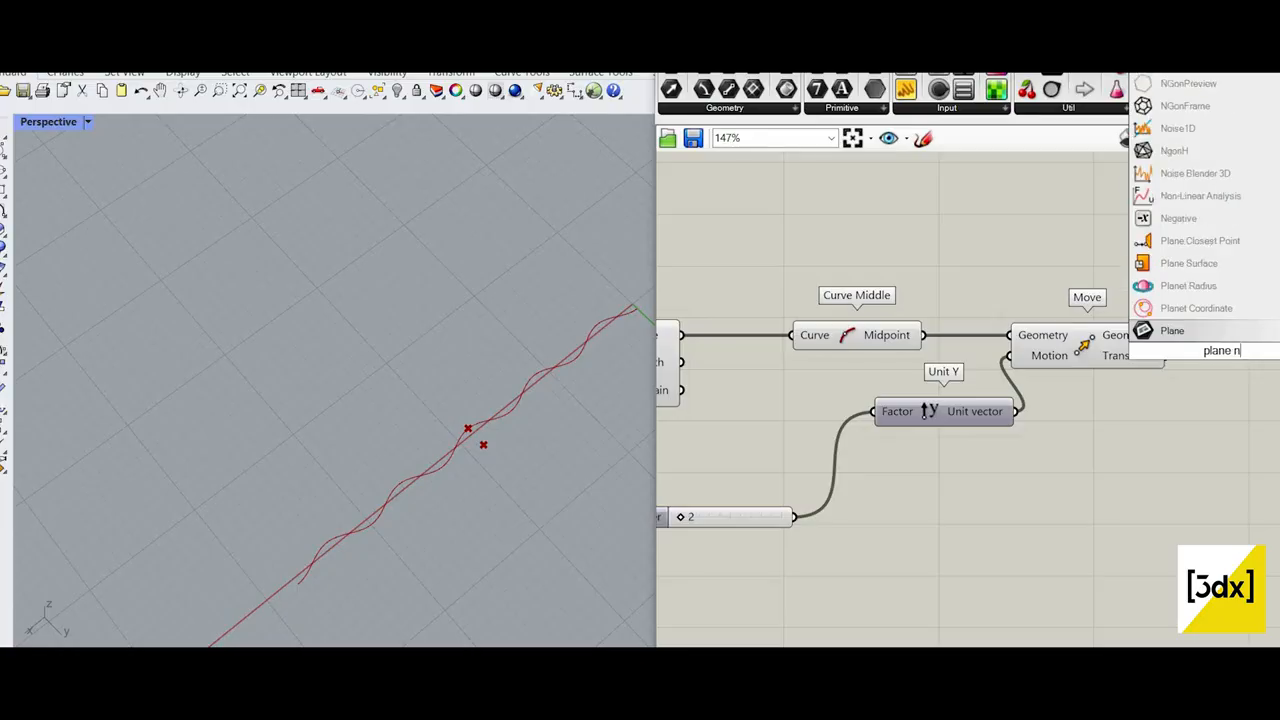
pyautogui.press('Return')
pyautogui.moveTo(1217, 362); pyautogui.dragTo(1244, 384)
# Step: Turn off the viewport preview of the Curve Middle component
pyautogui.scroll(-4, 1105, 400)
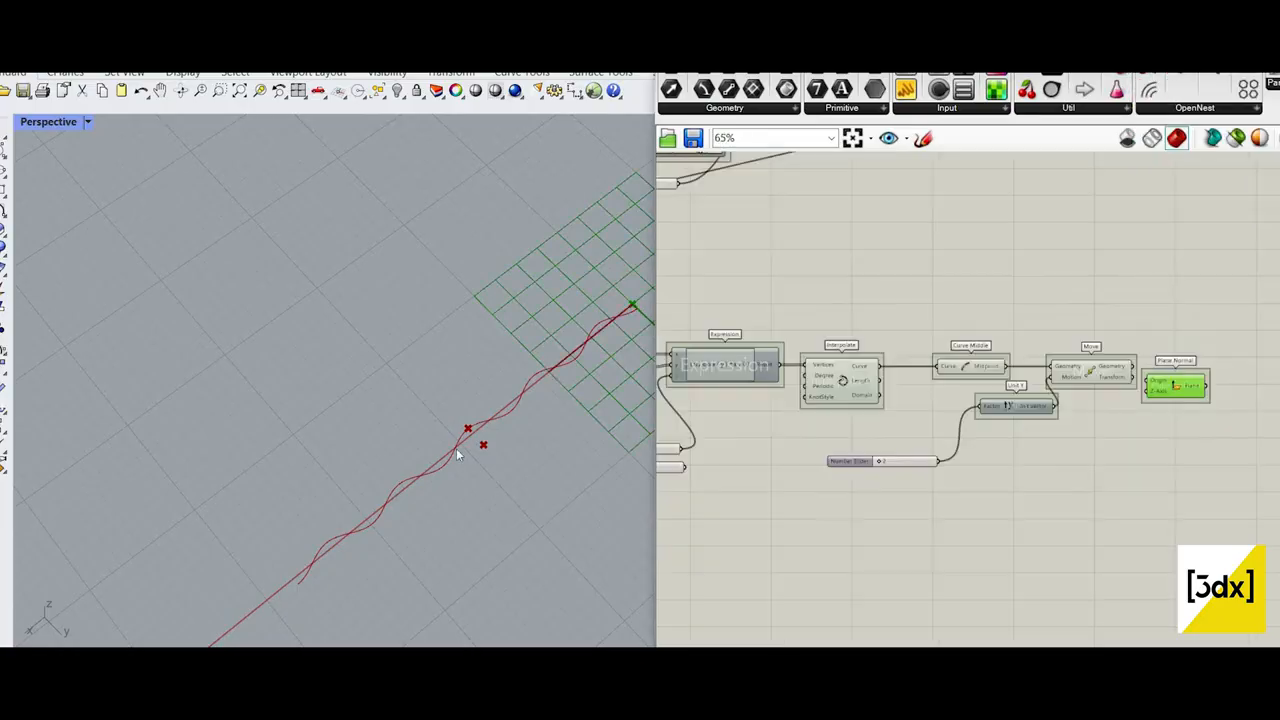
pyautogui.scroll(2, 1265, 392)
pyautogui.scroll(7, 462, 443)
pyautogui.click(978, 362)
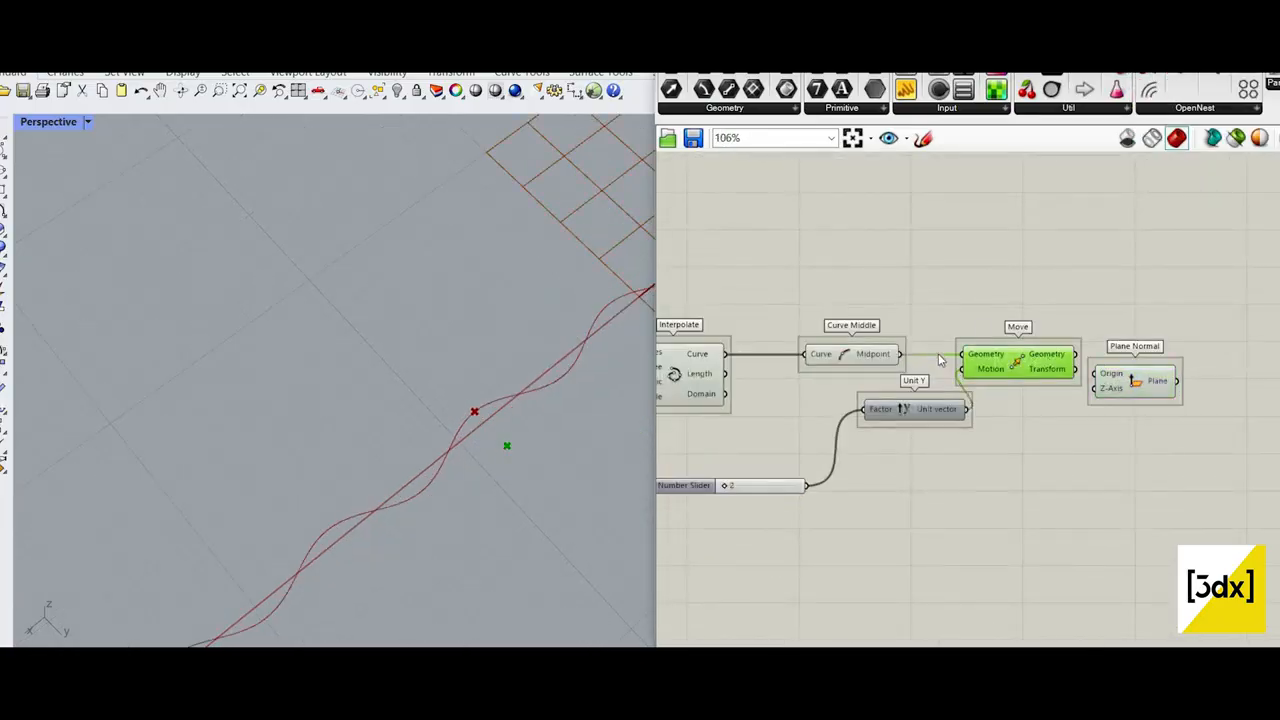
pyautogui.scroll(-3, 1008, 320)
pyautogui.scroll(2, 1008, 292)
pyautogui.click(982, 350)
pyautogui.middleClick(984, 314)
pyautogui.click(1020, 296)
# Step: Align Plane Normal with Move, connect Move's Geometry output to its Origin input, and inspect the plane in the viewport
pyautogui.moveTo(1186, 370); pyautogui.dragTo(993, 337, button='right')
pyautogui.scroll(3, 993, 337)
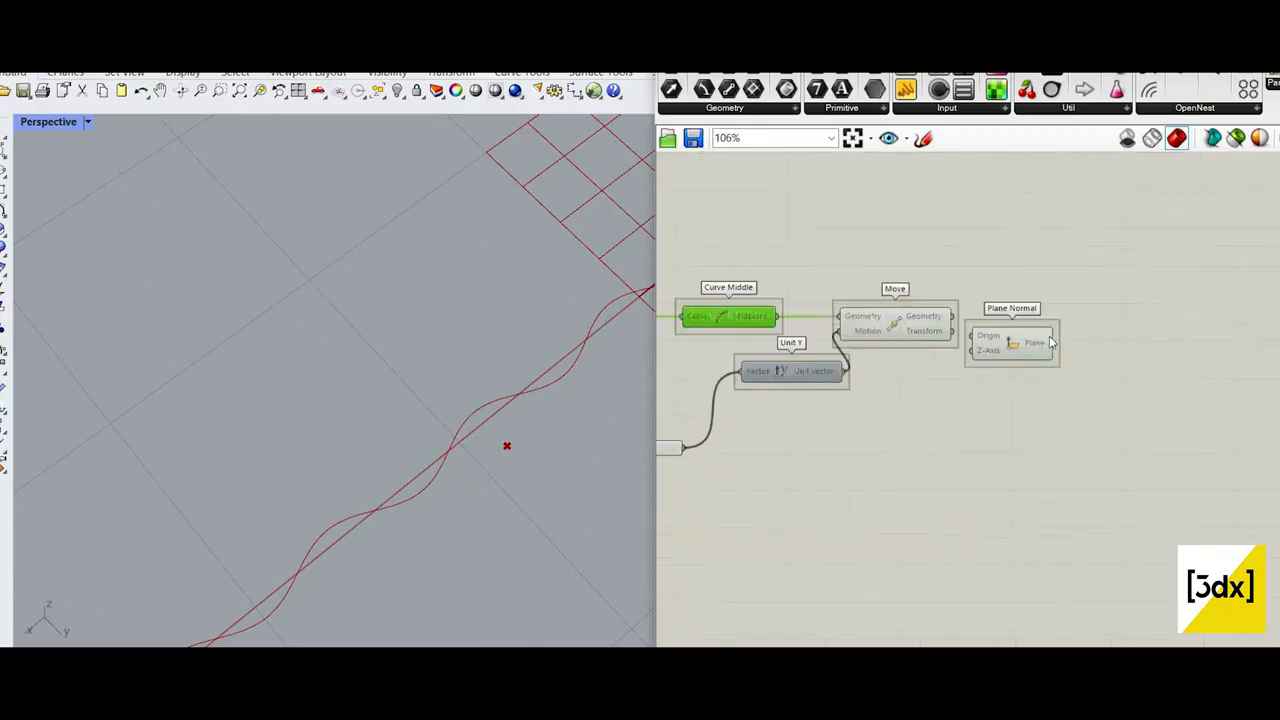
pyautogui.moveTo(1028, 347); pyautogui.dragTo(1069, 347)
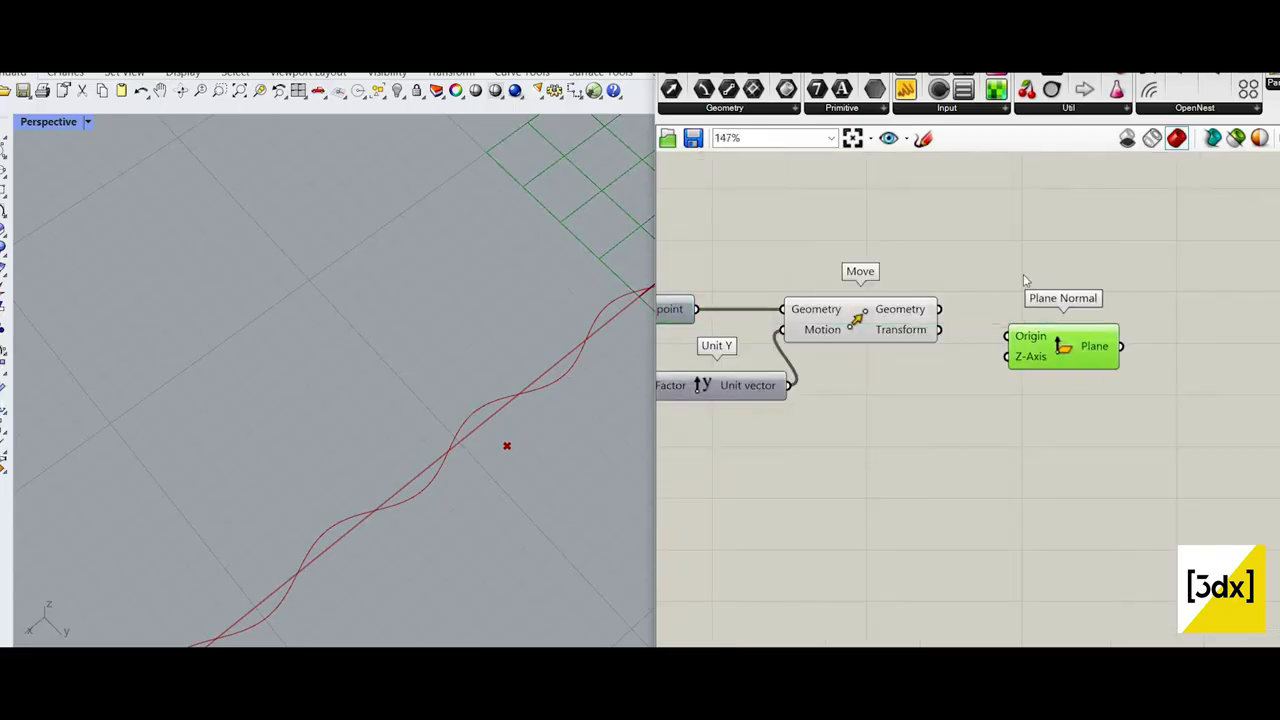
pyautogui.scroll(-7, 400, 445)
pyautogui.scroll(2, 494, 431)
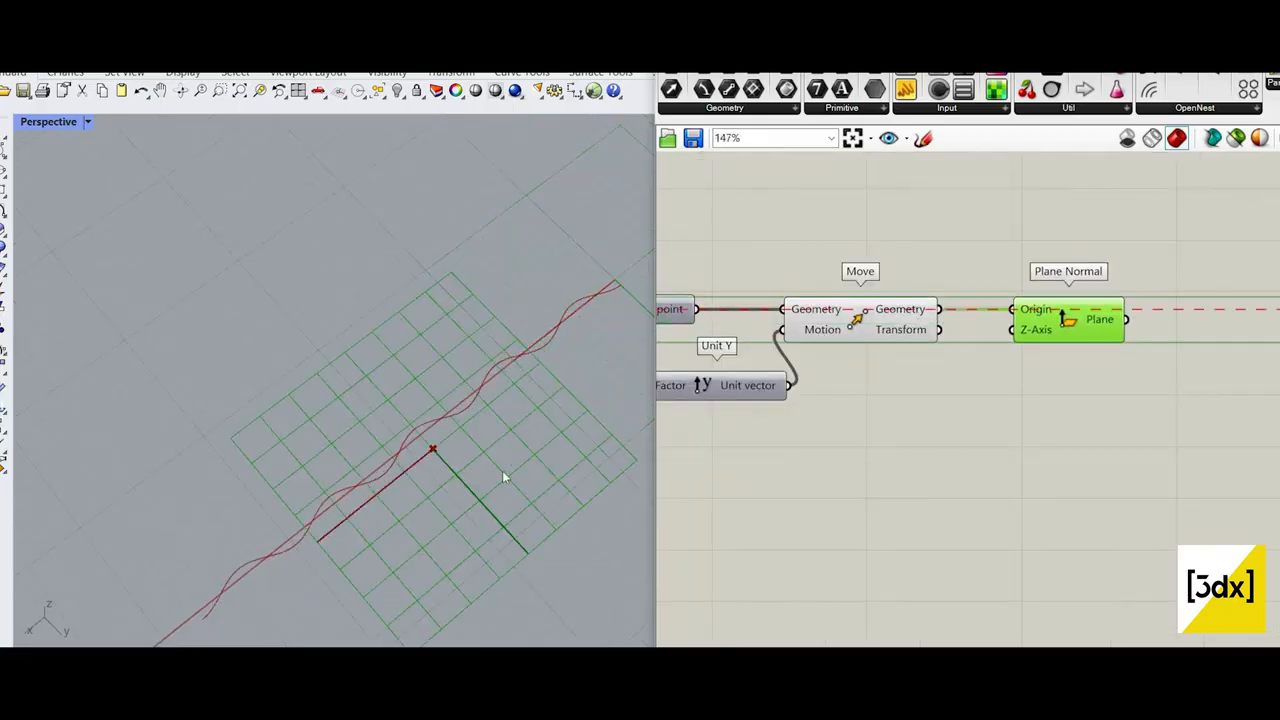
pyautogui.scroll(-6, 521, 438)
pyautogui.scroll(4, 521, 438)
pyautogui.moveTo(511, 481); pyautogui.dragTo(522, 316, button='right')
pyautogui.scroll(-5, 534, 331)
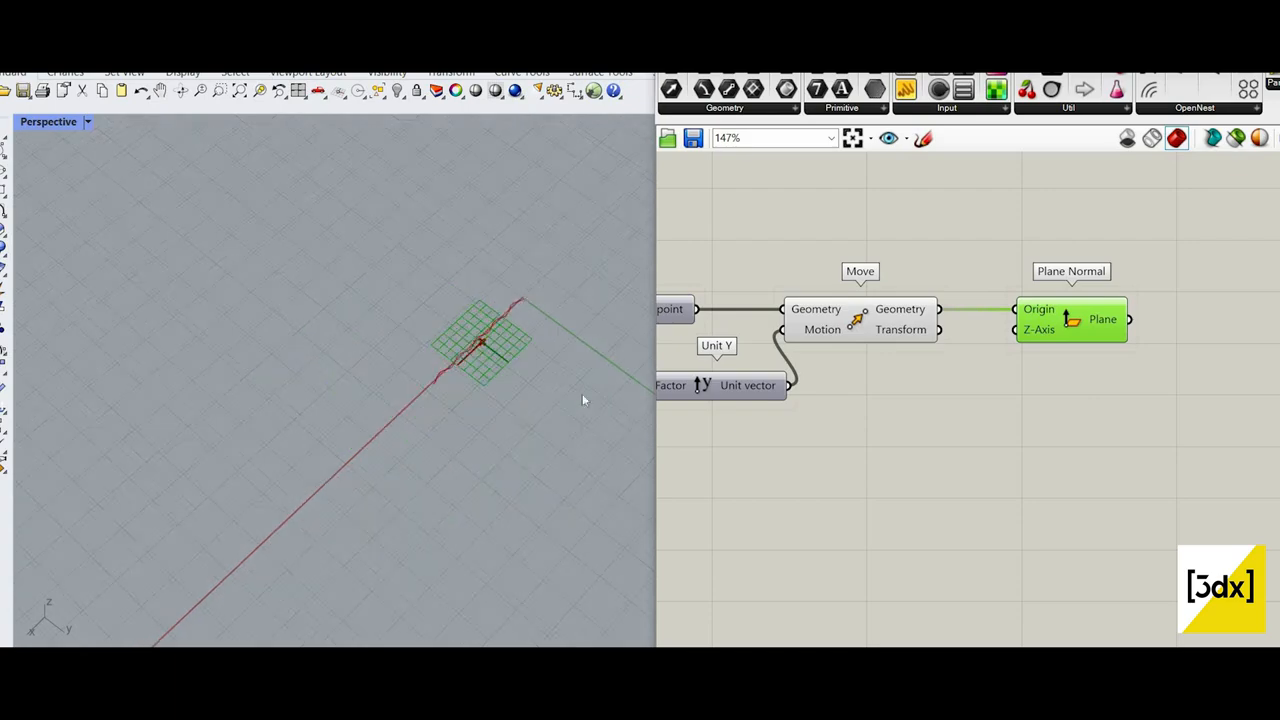
pyautogui.scroll(4, 583, 397)
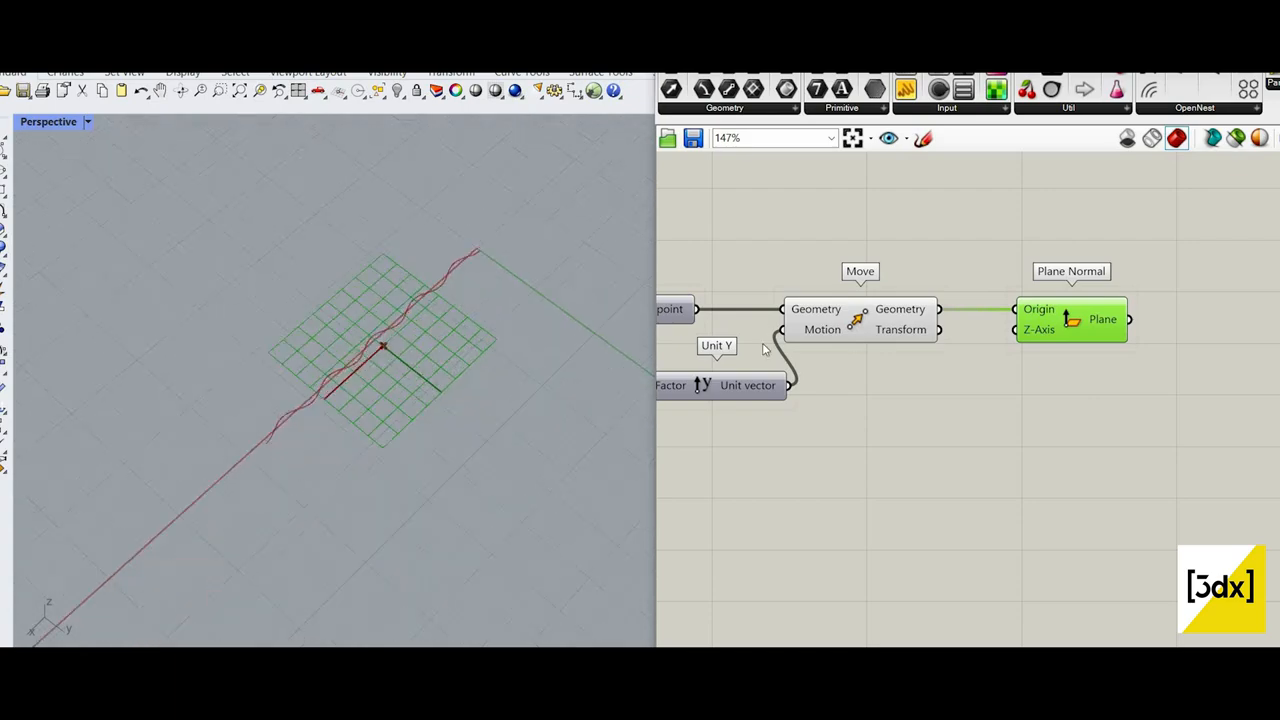
pyautogui.doubleClick(908, 464)
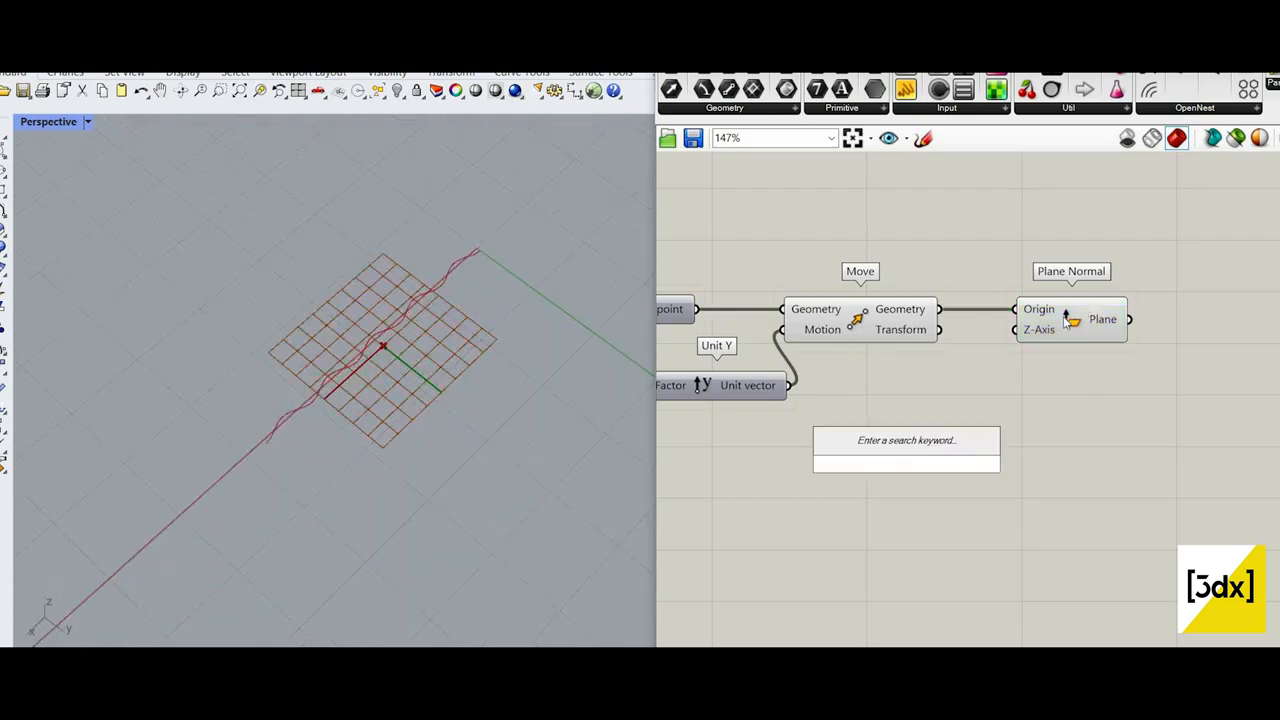
pyautogui.scroll(3, 1068, 318)
pyautogui.press('Escape')
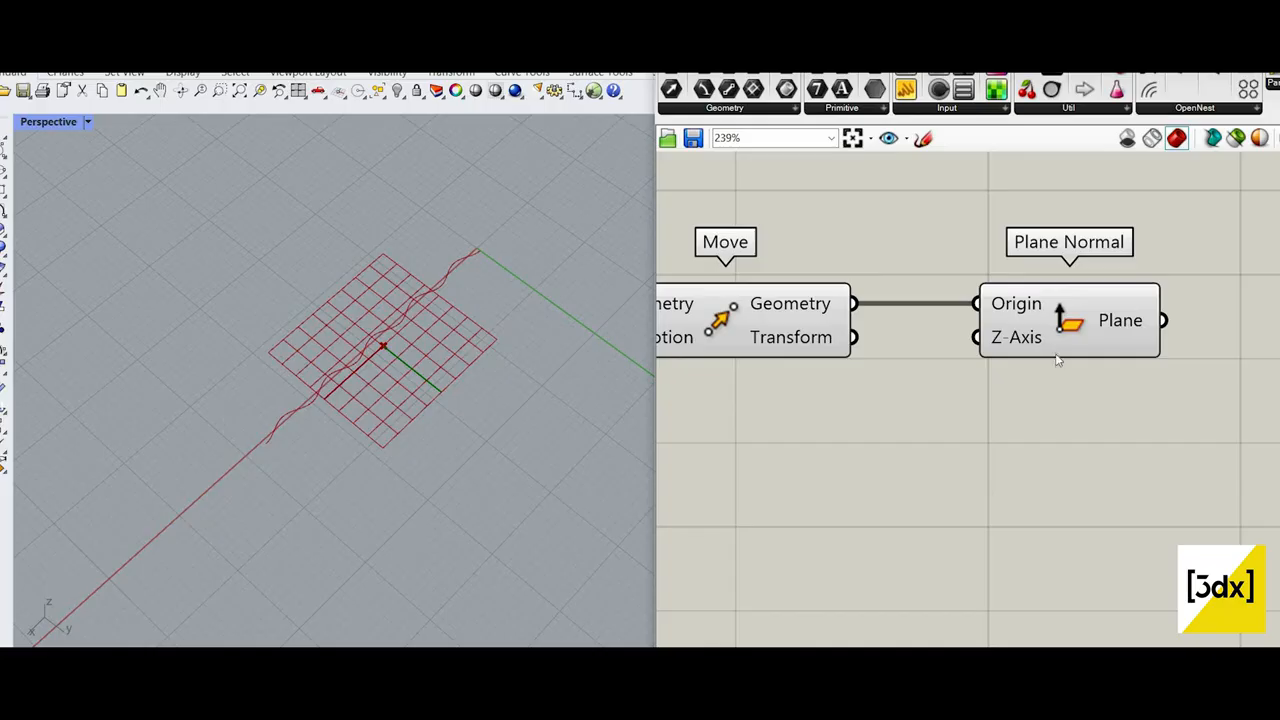
# Step: Add another Unit Y component below Move and connect its vector to Plane Normal's Z-Axis input, checking the plane's orientation
pyautogui.doubleClick(773, 530)
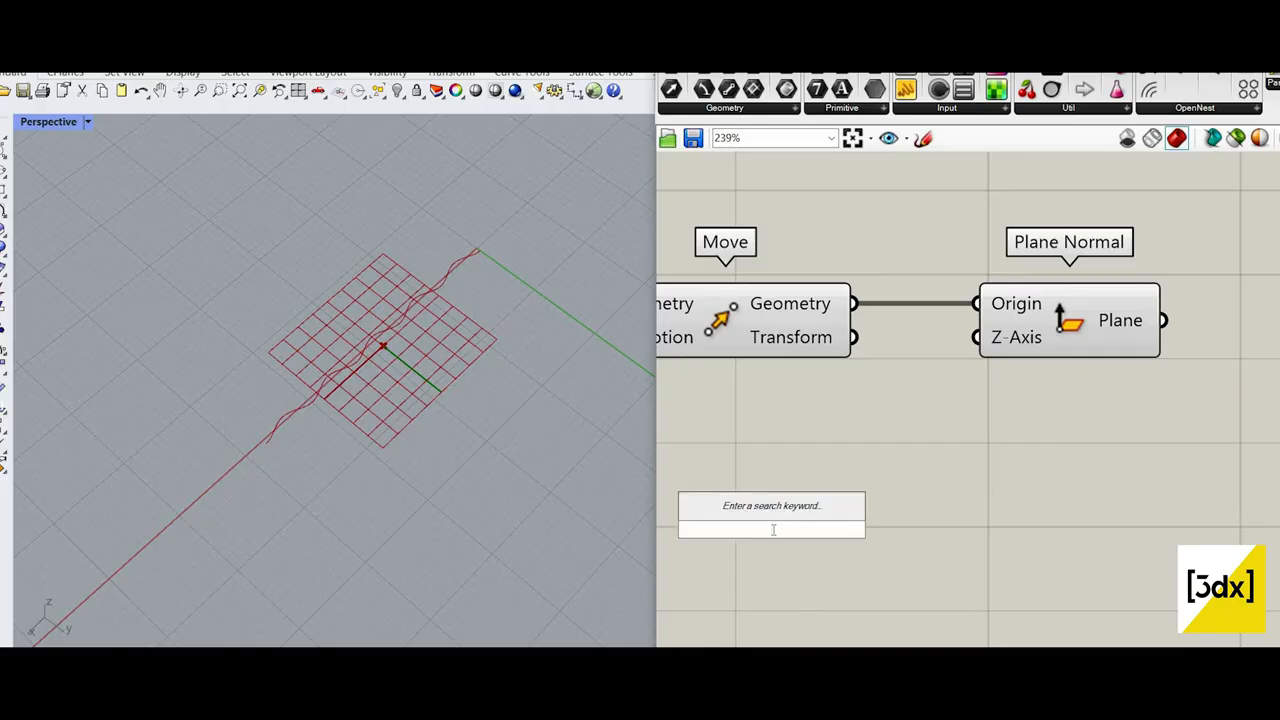
pyautogui.write('x')
pyautogui.press('BackSpace')
pyautogui.write('y')
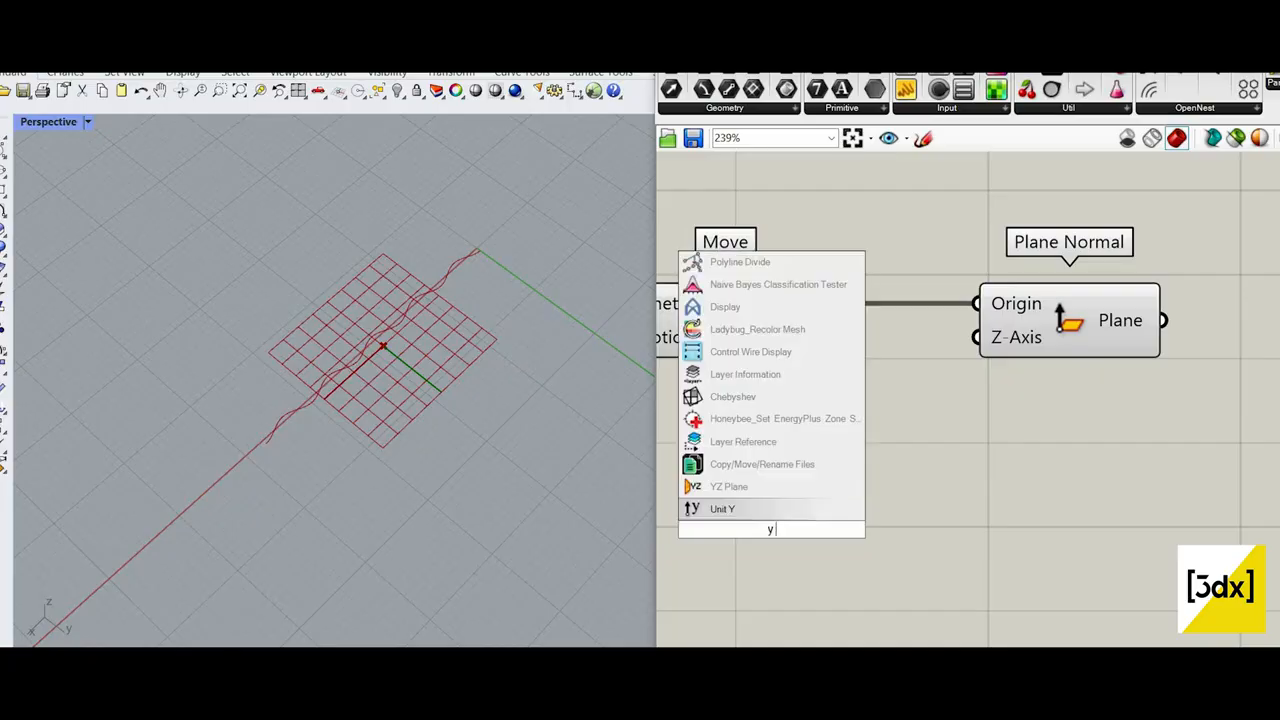
pyautogui.write(' axis')
pyautogui.press('Return')
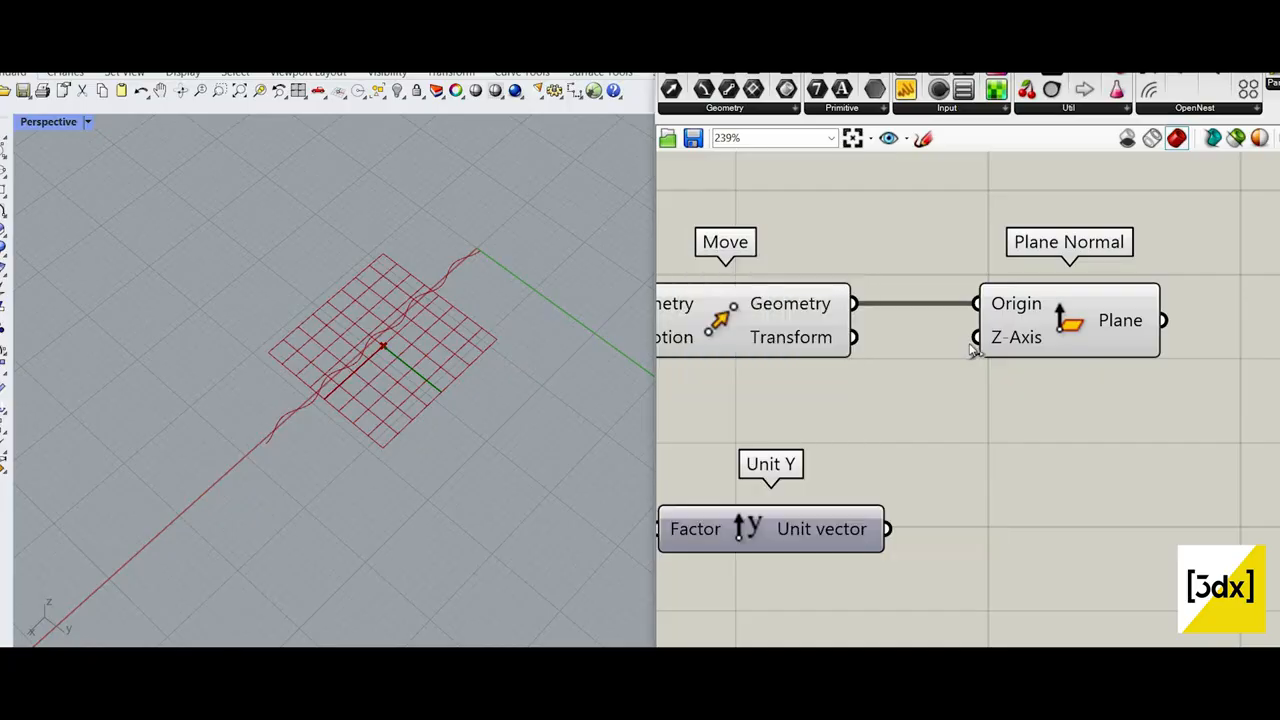
pyautogui.moveTo(771, 529); pyautogui.dragTo(791, 437)
pyautogui.moveTo(908, 440); pyautogui.dragTo(977, 337)
pyautogui.click(1062, 325)
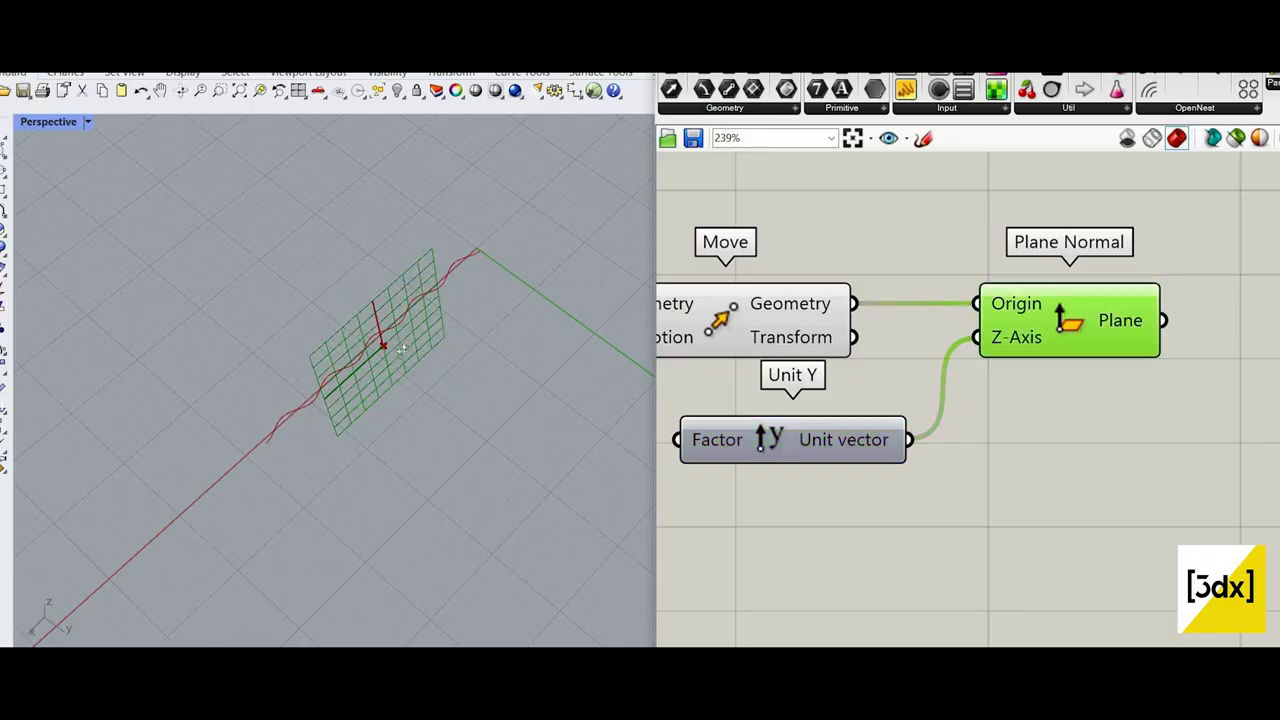
pyautogui.scroll(4, 398, 348)
pyautogui.moveTo(523, 283); pyautogui.dragTo(540, 262, button='right')
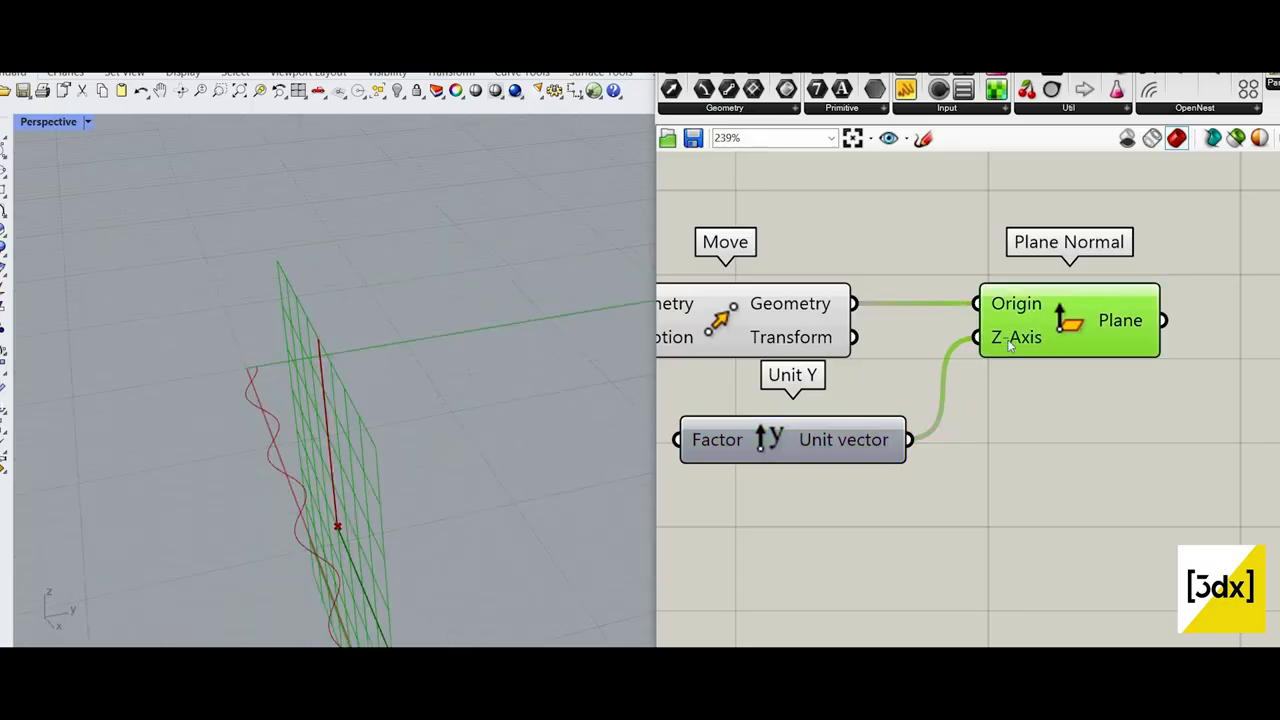
# Step: Add a Mirror component beside Plane Normal
pyautogui.scroll(-2, 1114, 388)
pyautogui.doubleClick(1114, 388)
pyautogui.write('mir')
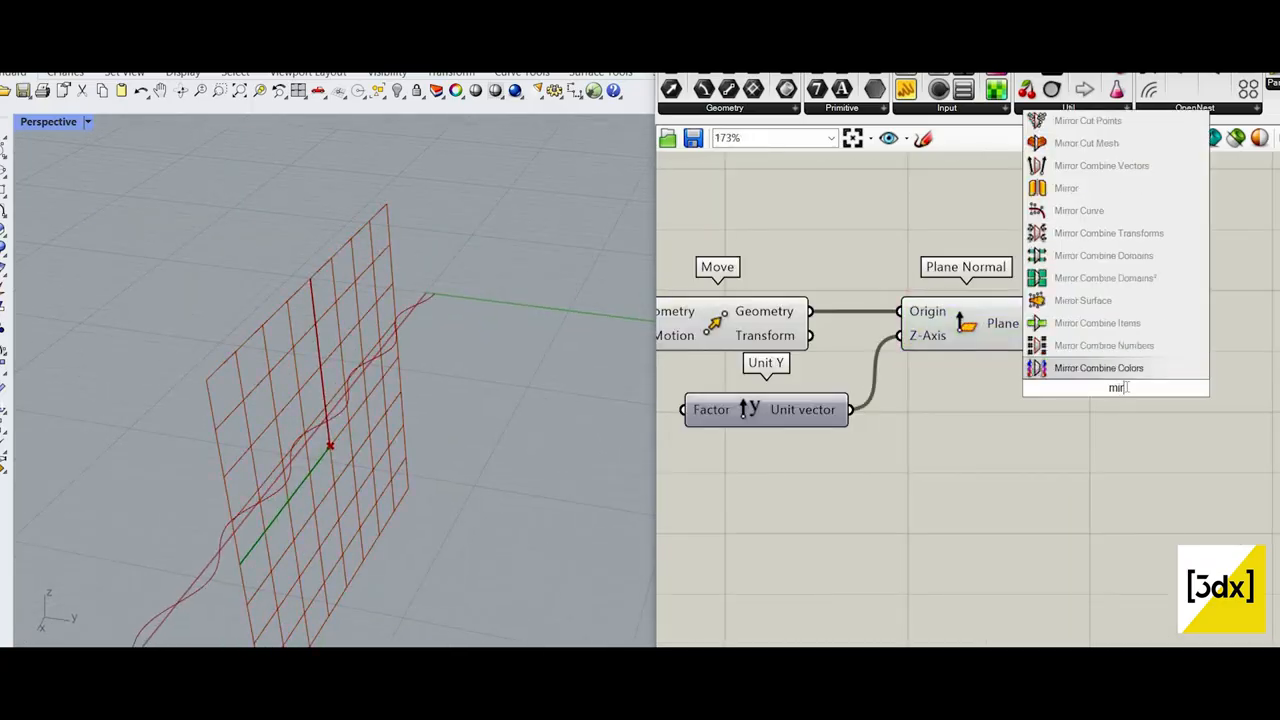
pyautogui.click(1128, 190)
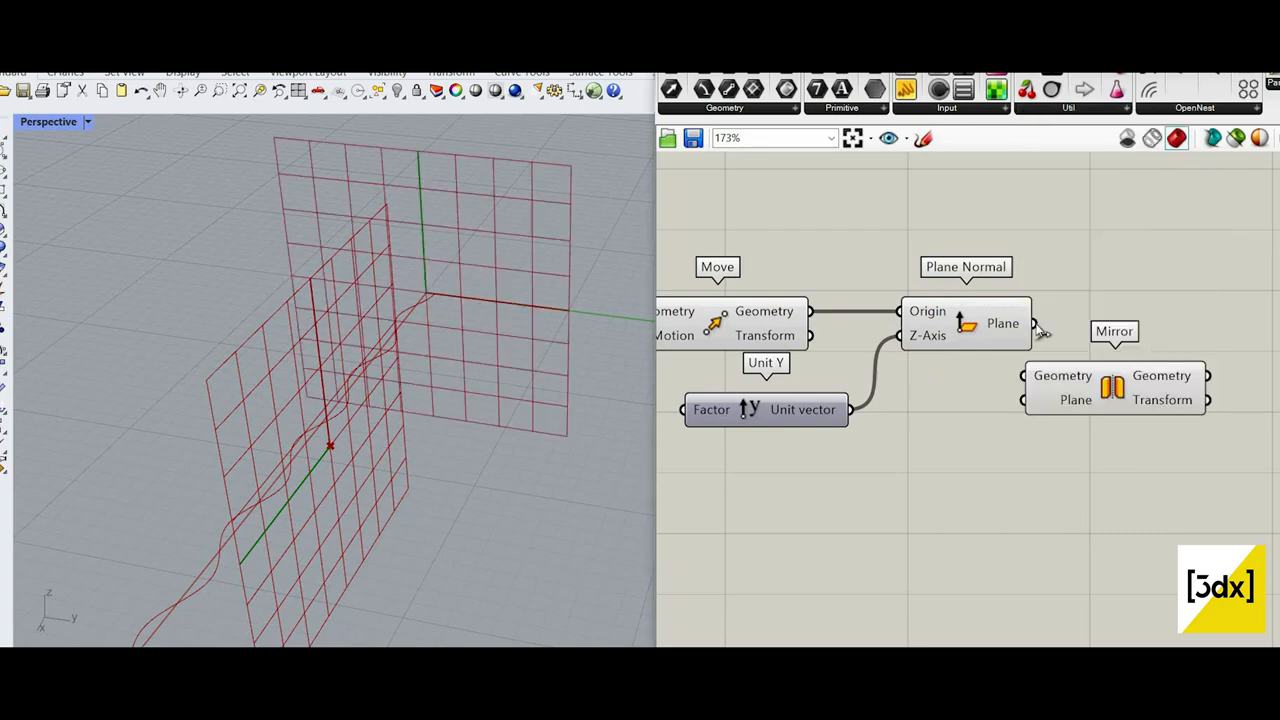
# Step: Connect Plane Normal's Plane output to Mirror's Plane input and Interpolate's Curve output to Mirror's Geometry input
pyautogui.moveTo(1030, 405); pyautogui.dragTo(1065, 336)
pyautogui.scroll(-3, 768, 341)
pyautogui.moveTo(768, 341); pyautogui.dragTo(1104, 352, button='right')
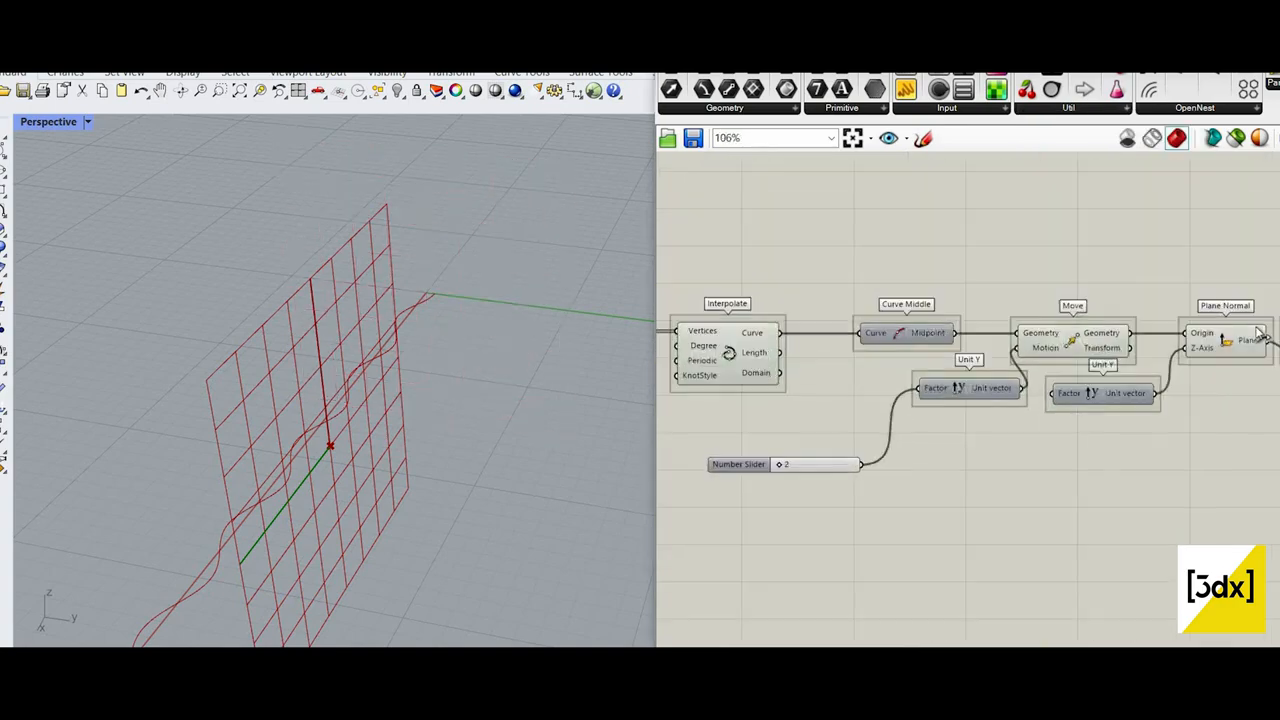
pyautogui.moveTo(780, 333); pyautogui.dragTo(1275, 333)
# Step: Turn off the viewport preview of the Curve Middle, Move, Plane Normal and both Unit Y components
pyautogui.moveTo(1181, 460); pyautogui.dragTo(862, 303)
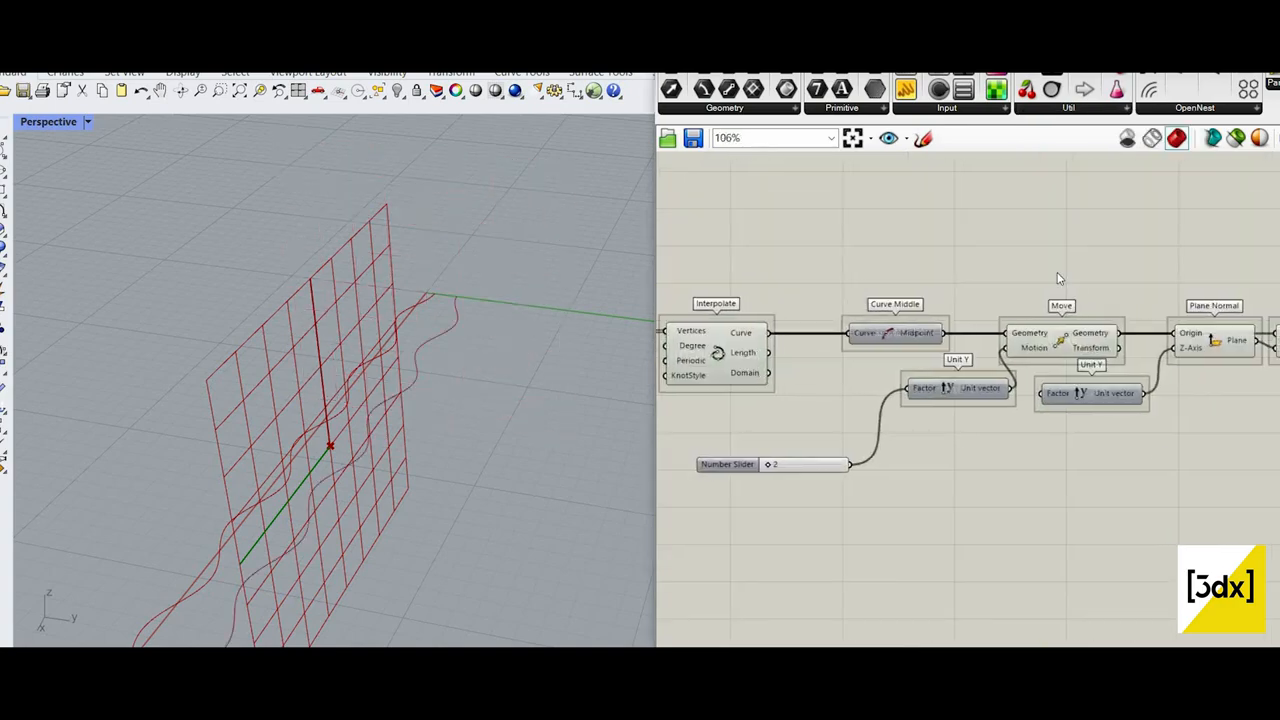
pyautogui.click(1170, 275)
pyautogui.rightClick(1136, 259)
pyautogui.moveTo(1238, 214); pyautogui.dragTo(872, 439)
pyautogui.rightClick(1013, 297)
pyautogui.click(1077, 326)
pyautogui.scroll(-4, 443, 408)
pyautogui.moveTo(443, 408); pyautogui.dragTo(423, 337, button='right')
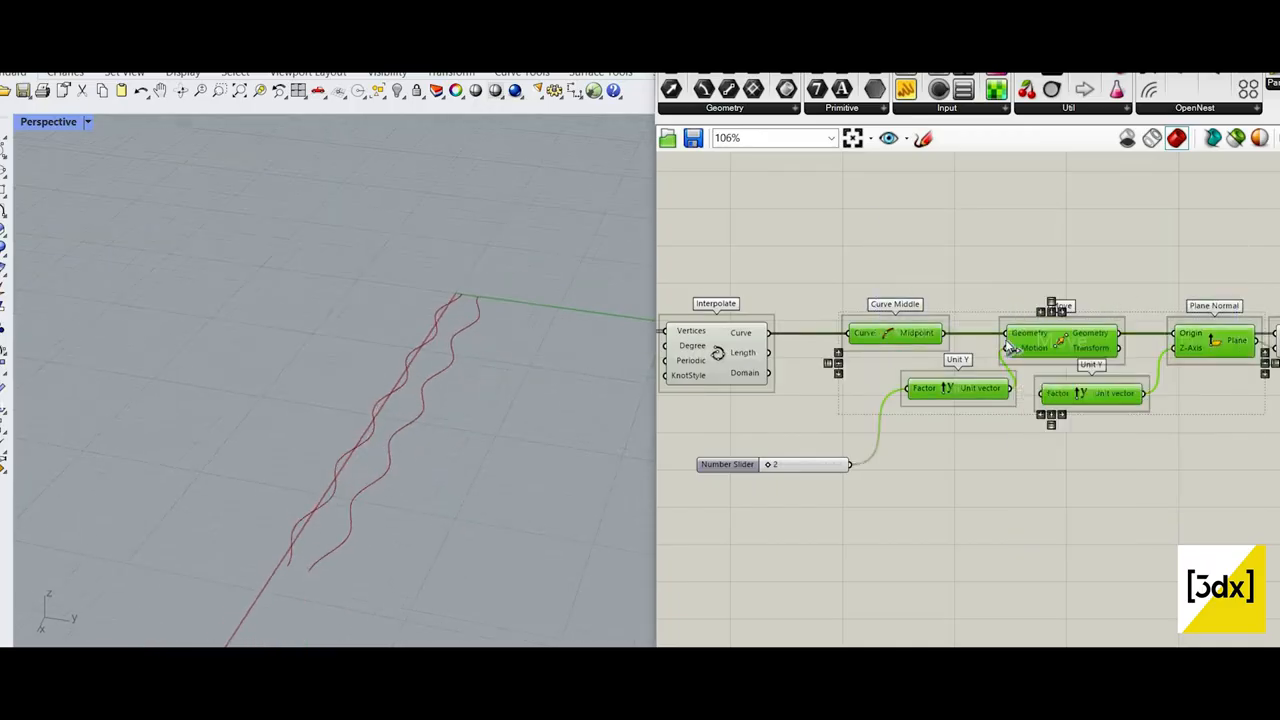
# Step: Delete the number slider that feeds the Factor input of the Unit Y driving Move
pyautogui.scroll(4, 423, 337)
pyautogui.scroll(-4, 870, 433)
pyautogui.scroll(5, 994, 414)
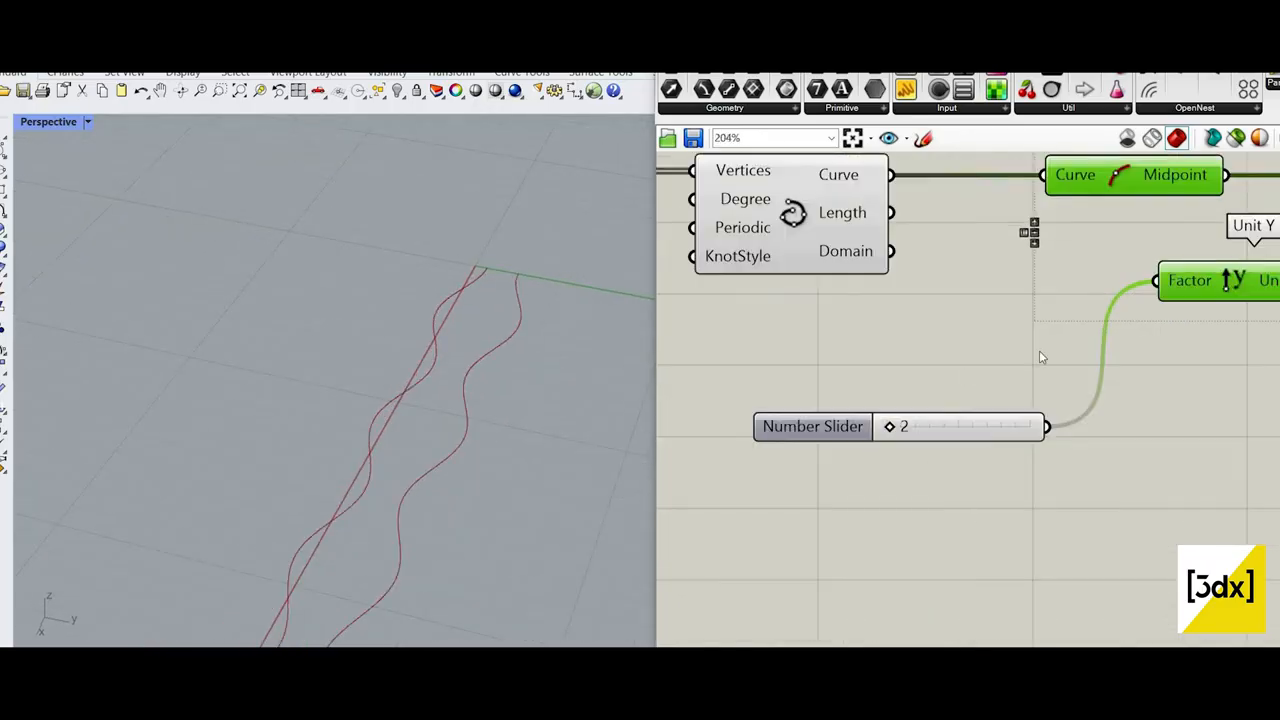
pyautogui.scroll(-3, 1039, 350)
pyautogui.scroll(-4, 1096, 369)
pyautogui.scroll(6, 1128, 336)
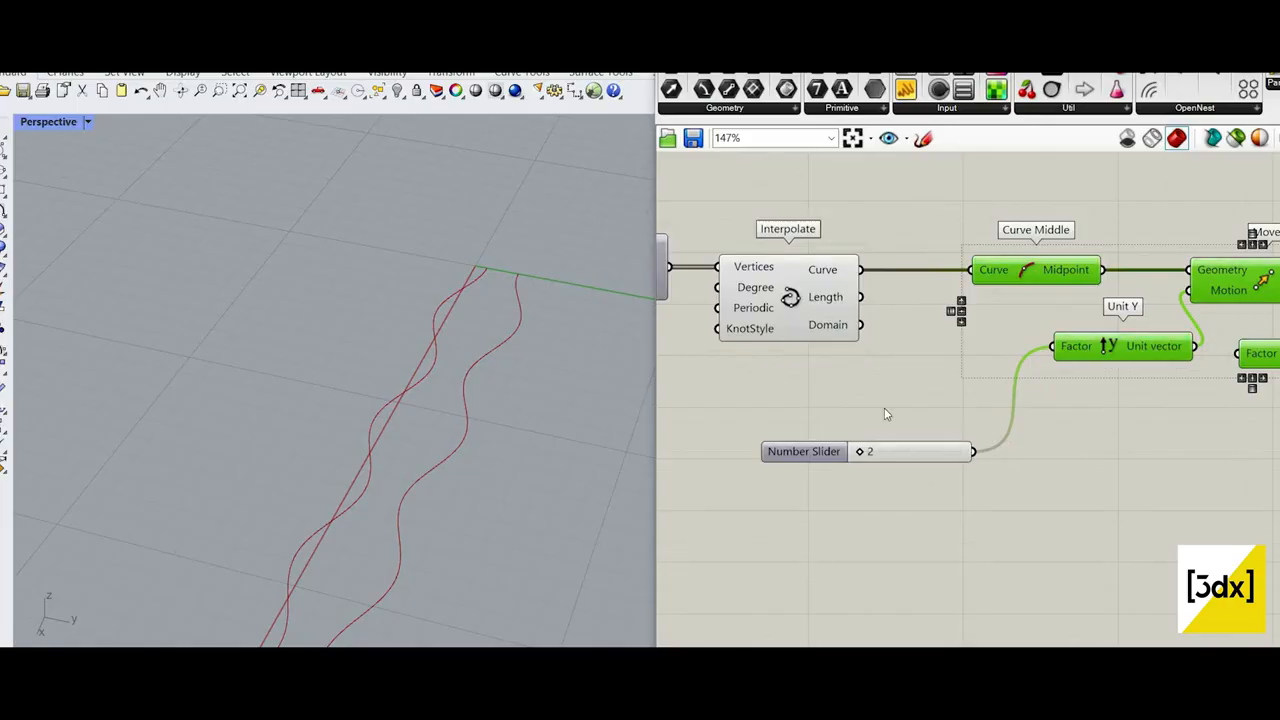
pyautogui.click(882, 447)
pyautogui.press('Delete')
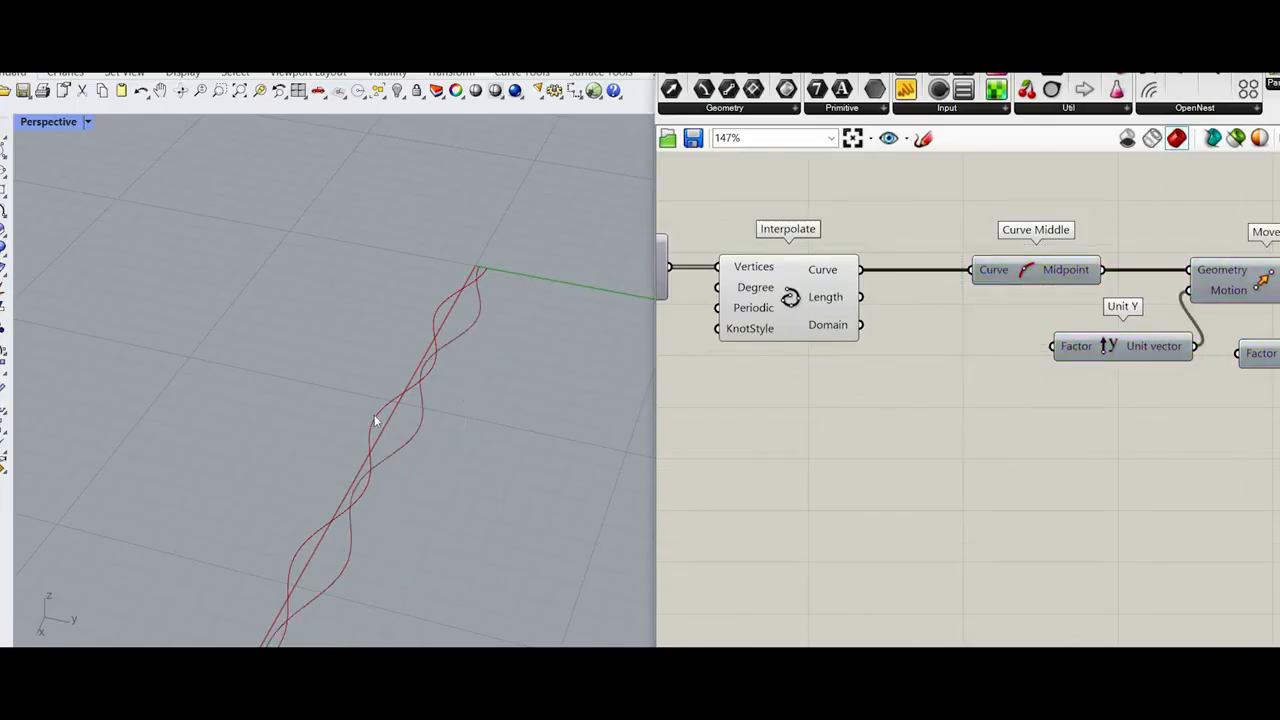
# Step: Examine the Plane Normal component's plane in the viewport and hide its preview again
pyautogui.scroll(-4, 1128, 262)
pyautogui.scroll(3, 1143, 255)
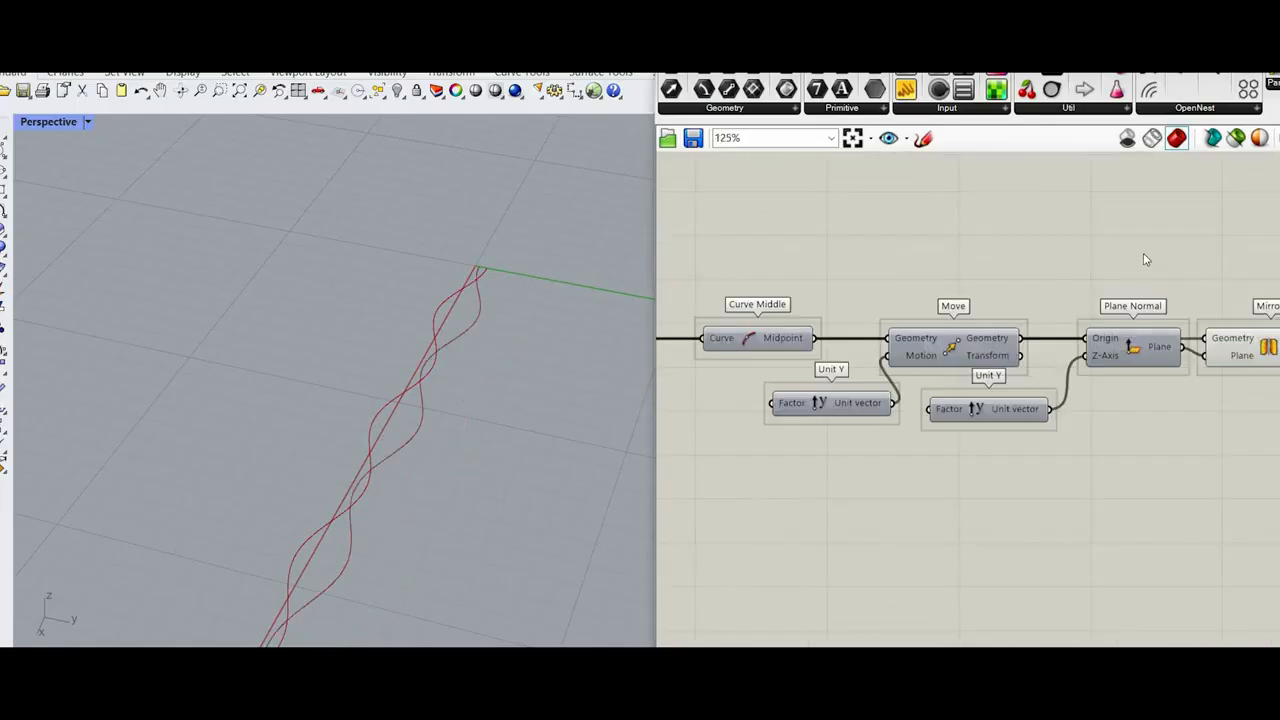
pyautogui.click(1132, 345)
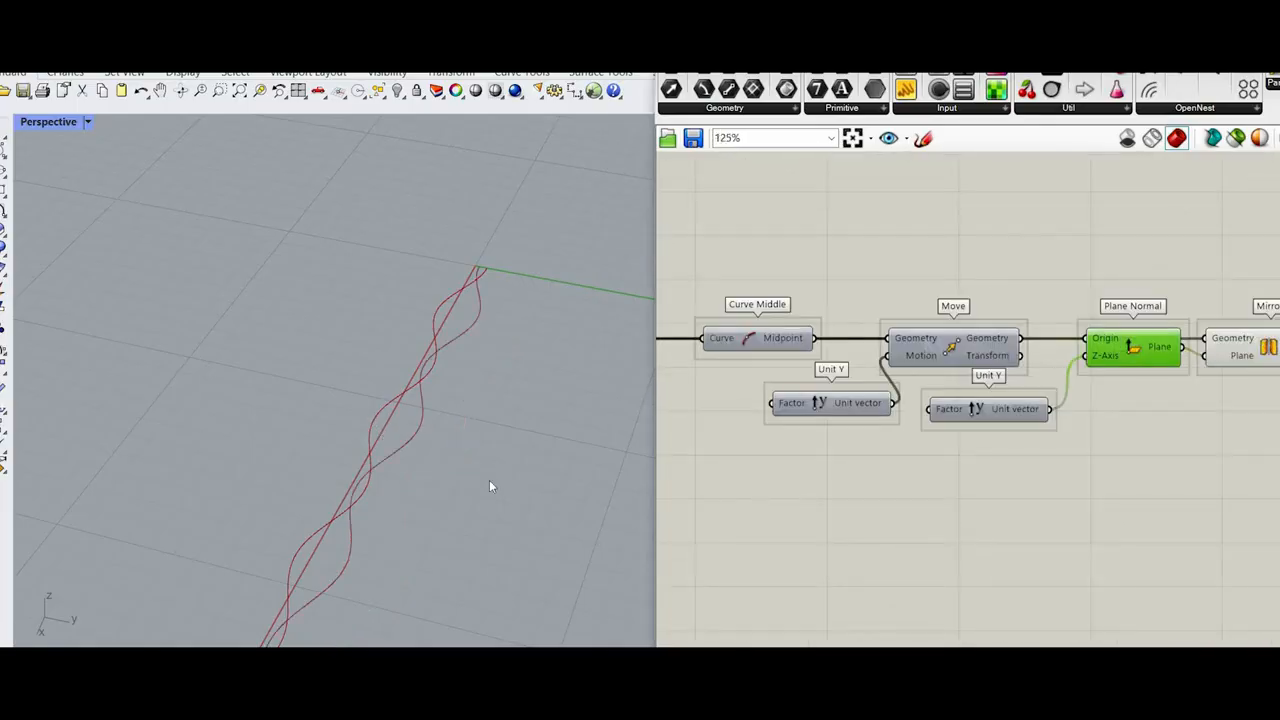
pyautogui.rightClick(1145, 262)
pyautogui.click(1195, 291)
# Step: Turn on the Move component's preview and examine the moved midpoint between the curves
pyautogui.click(953, 345)
pyautogui.rightClick(1000, 274)
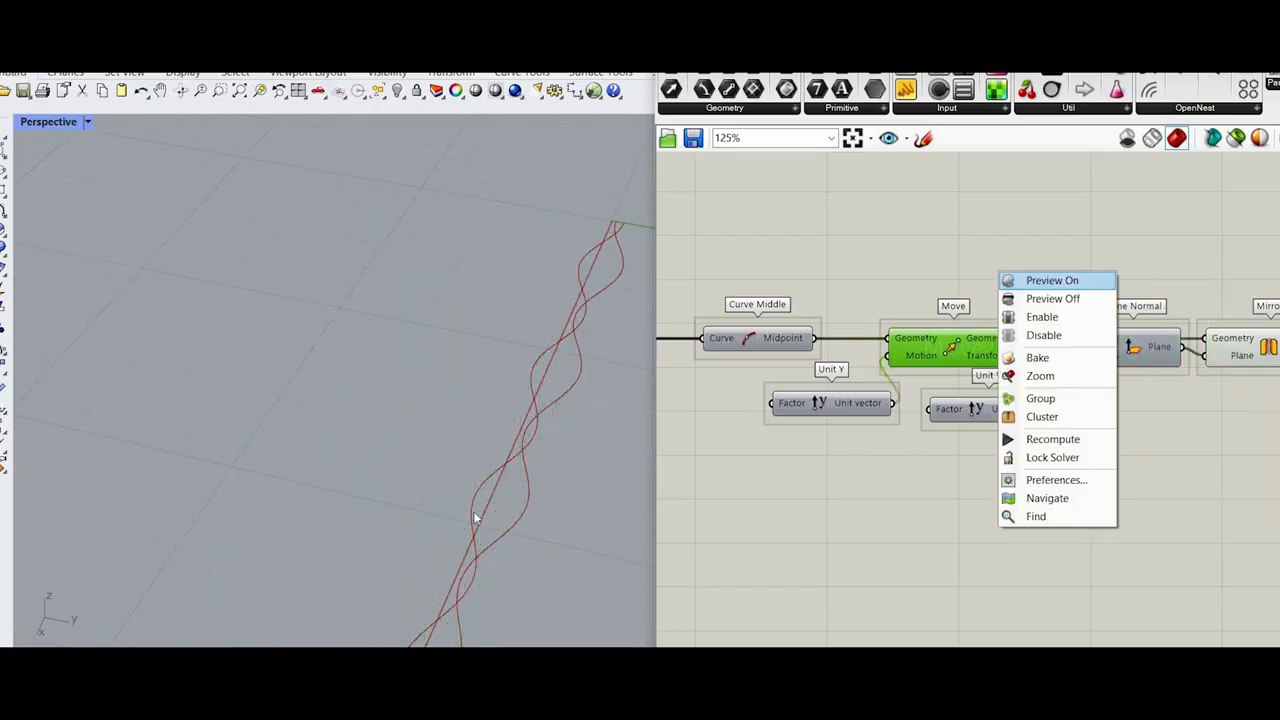
pyautogui.click(1052, 281)
pyautogui.scroll(-2, 474, 505)
pyautogui.moveTo(478, 489); pyautogui.dragTo(485, 432, button='right')
pyautogui.scroll(4, 479, 482)
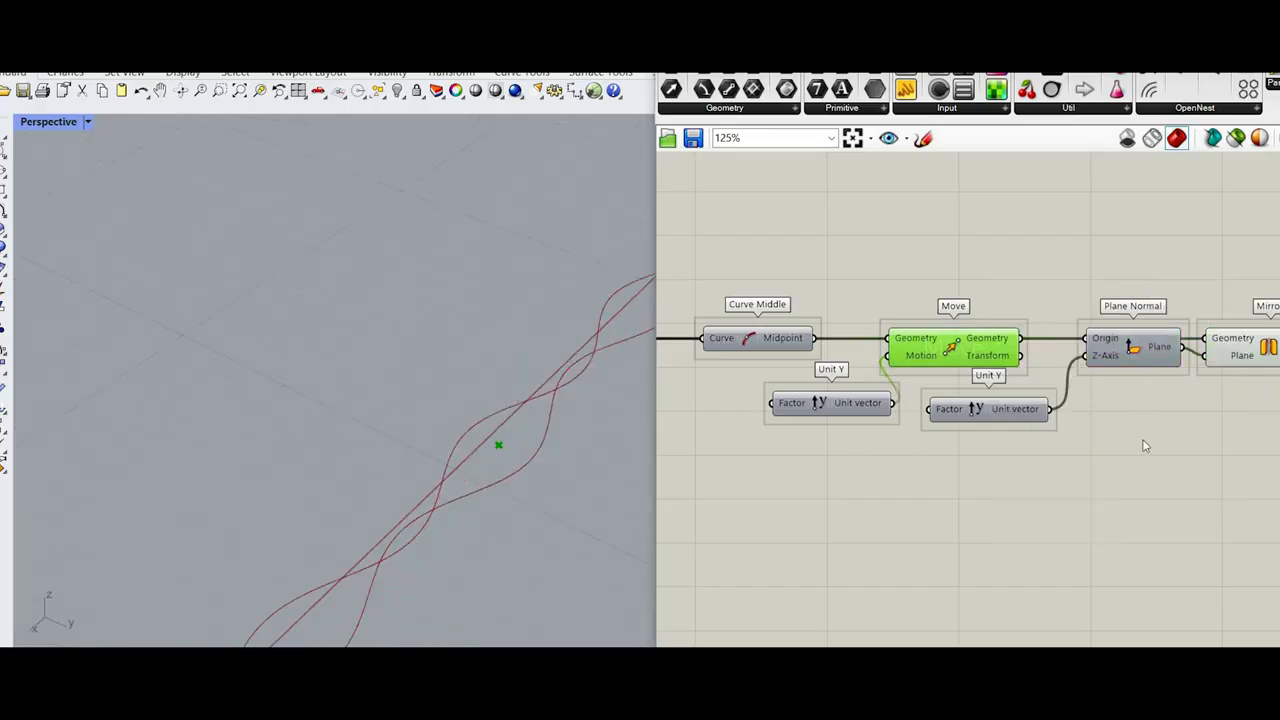
# Step: Connect the number slider driving the Expression's r input to the Factor input of the Unit Y feeding Move
pyautogui.scroll(-6, 1145, 446)
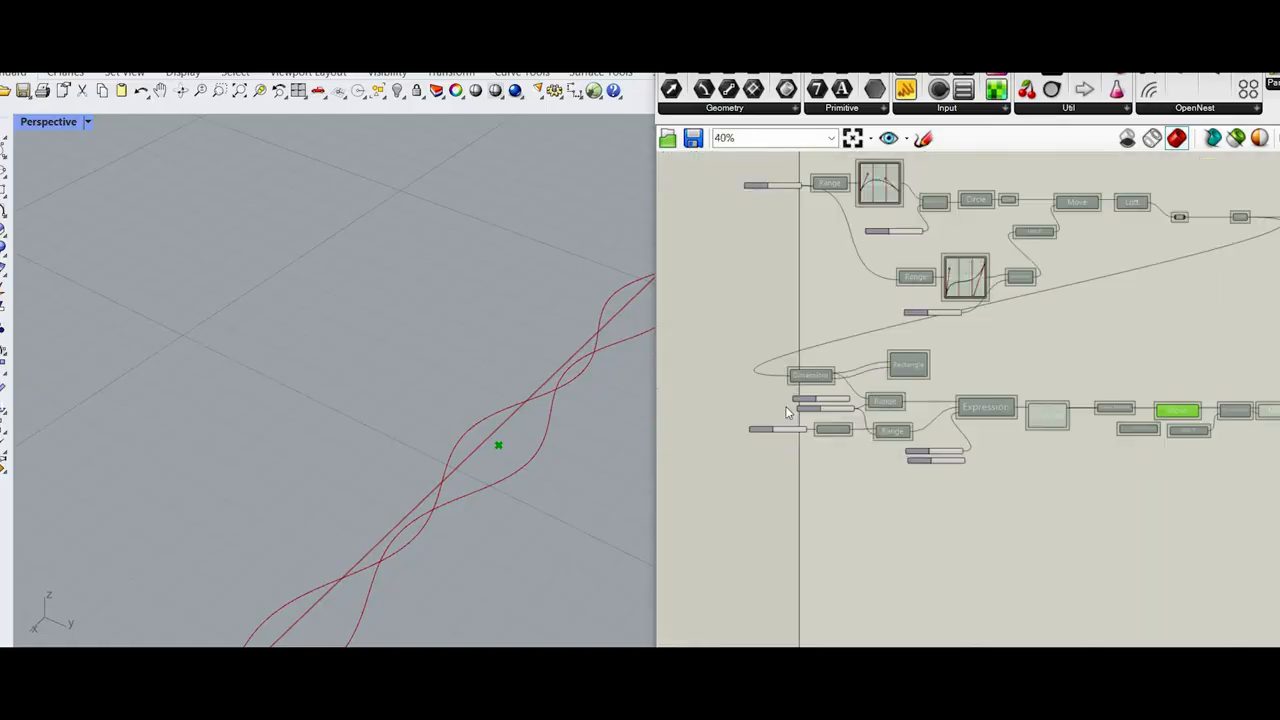
pyautogui.scroll(6, 786, 412)
pyautogui.scroll(-2, 1143, 437)
pyautogui.scroll(1, 1071, 428)
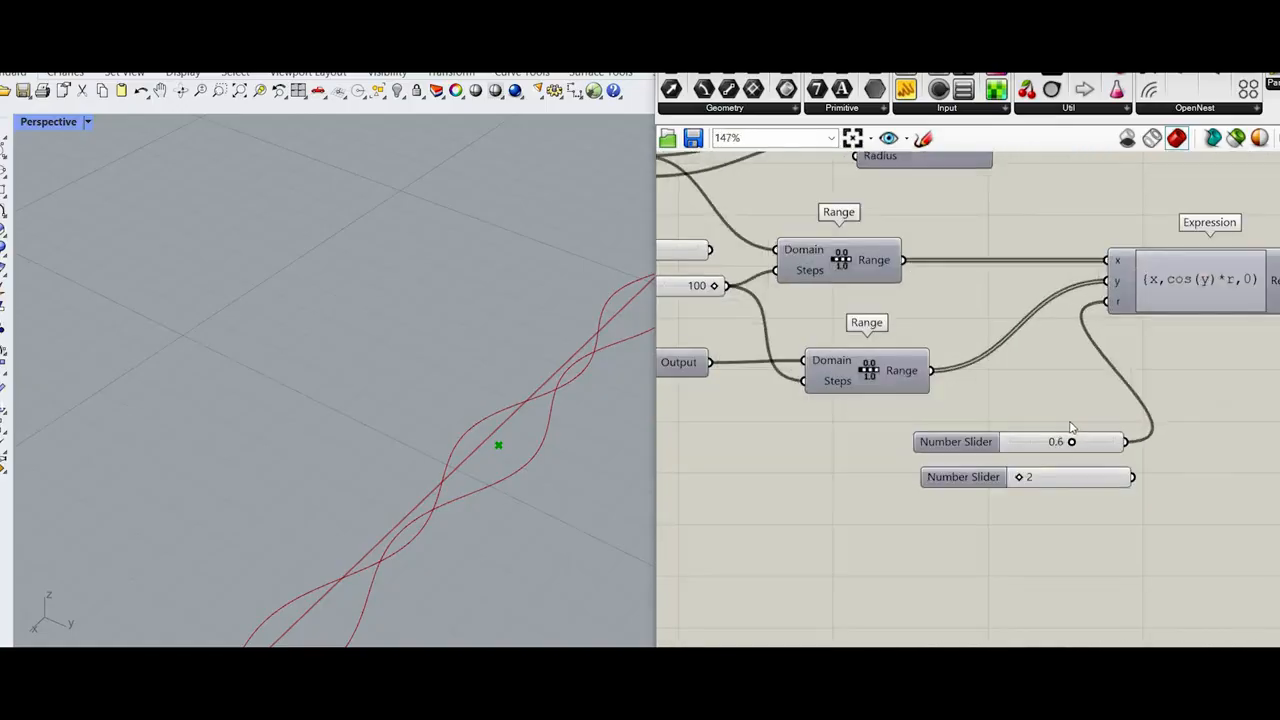
pyautogui.scroll(1, 1071, 428)
pyautogui.scroll(-5, 789, 427)
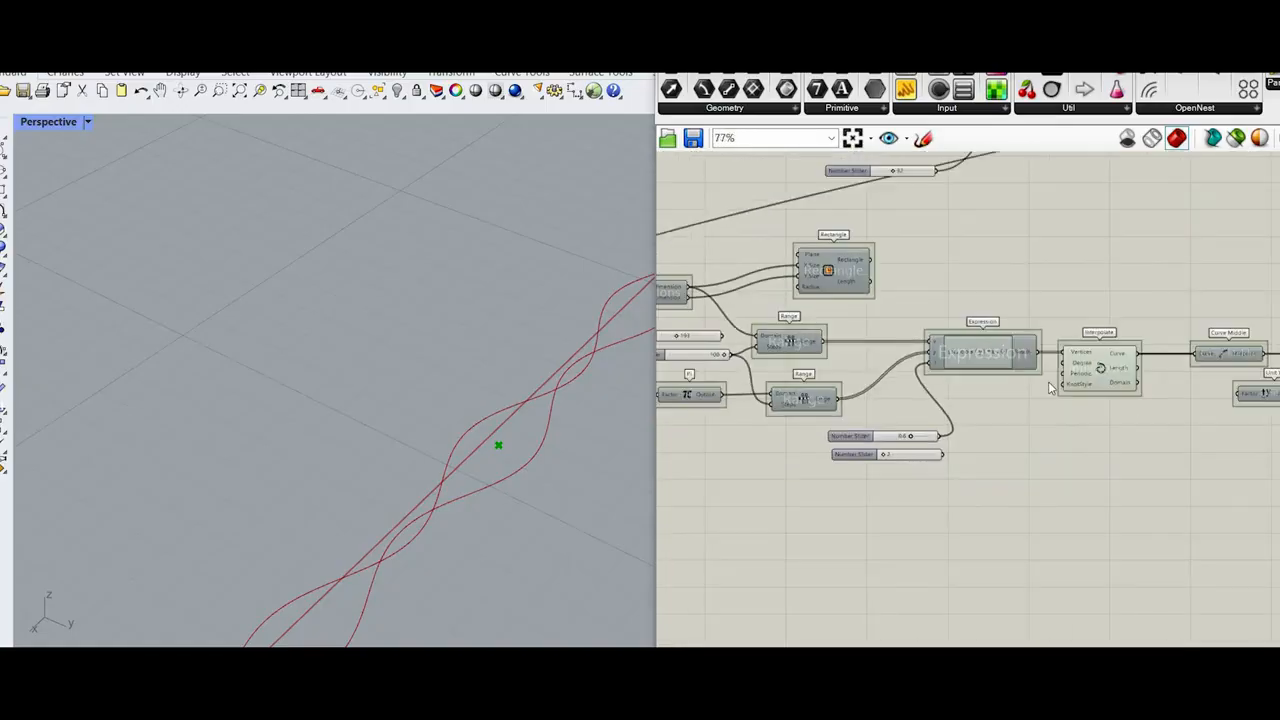
pyautogui.scroll(-1, 1212, 420)
pyautogui.moveTo(1212, 420); pyautogui.dragTo(980, 426, button='right')
pyautogui.scroll(5, 975, 426)
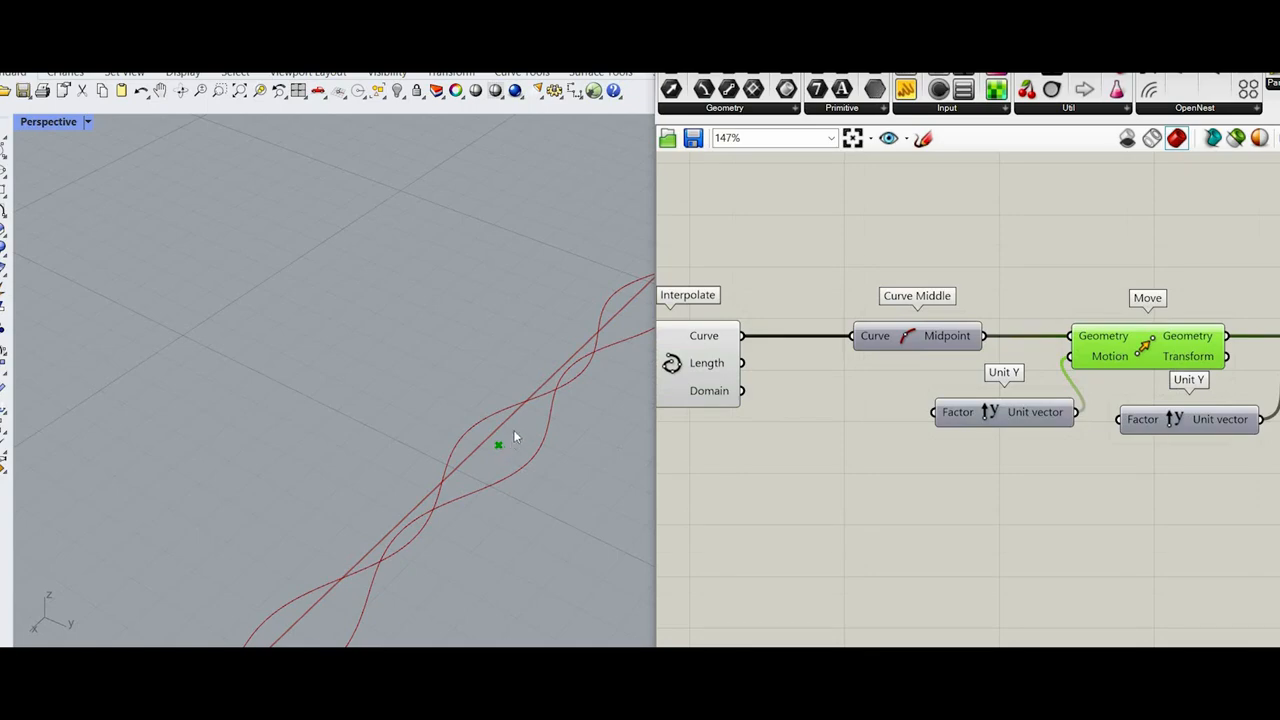
pyautogui.scroll(-7, 996, 450)
pyautogui.scroll(5, 780, 460)
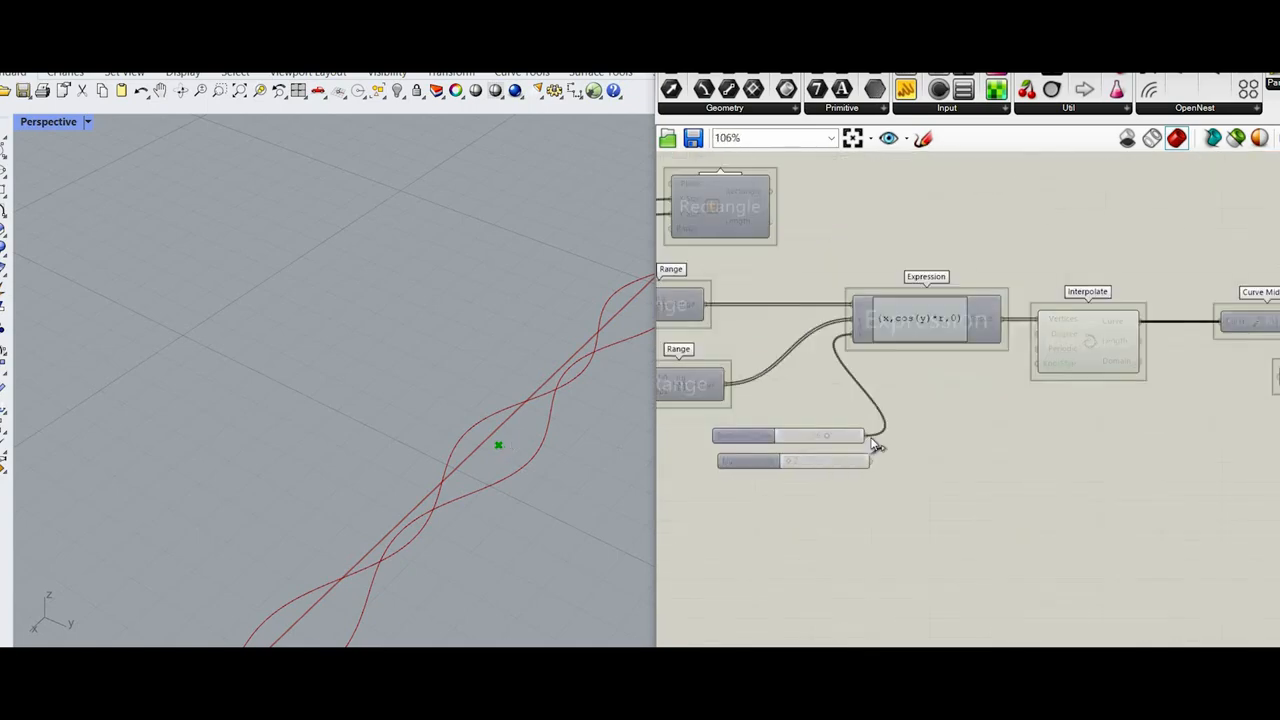
pyautogui.scroll(-4, 1128, 405)
pyautogui.scroll(4, 1225, 395)
pyautogui.moveTo(1128, 405)
pyautogui.mouseDown()
pyautogui.moveTo(1192, 397)
pyautogui.moveTo(1134, 392)
pyautogui.mouseUp()
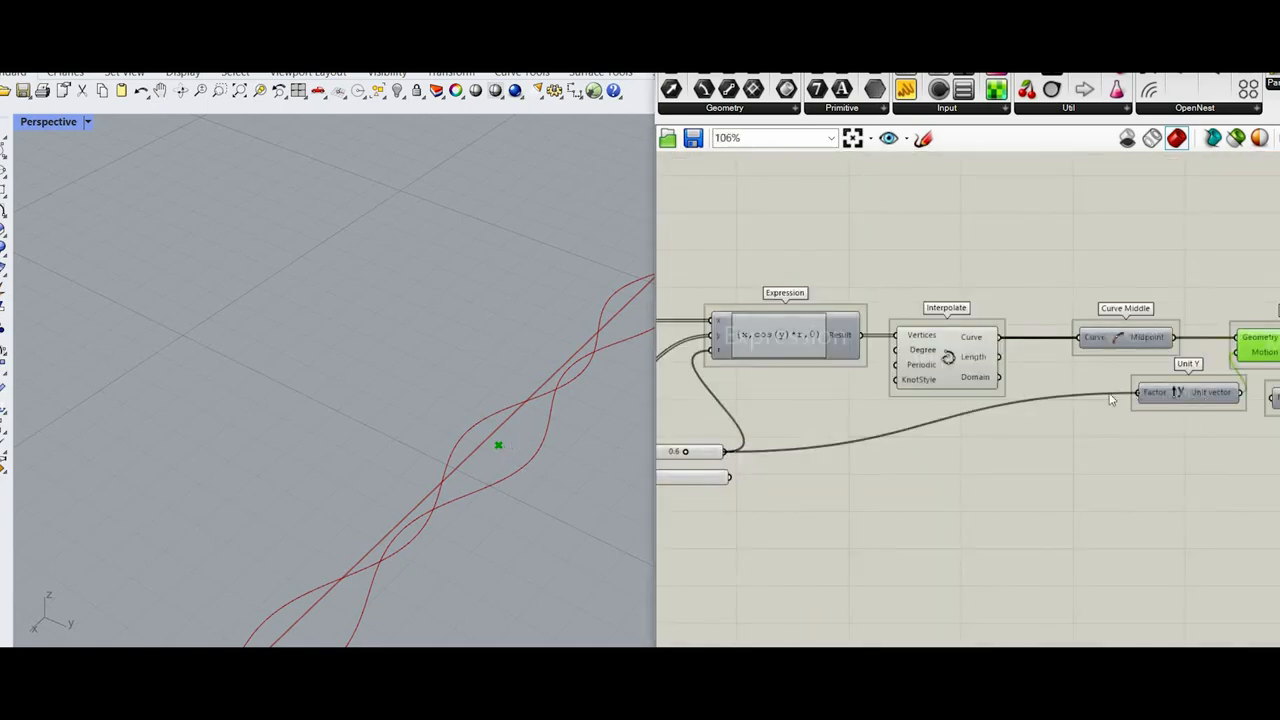
# Step: Try the expression x*4 on that Unit Y's Factor input, and replace it with x*2
pyautogui.scroll(4, 1200, 394)
pyautogui.rightClick(1109, 389)
pyautogui.moveTo(1161, 553)
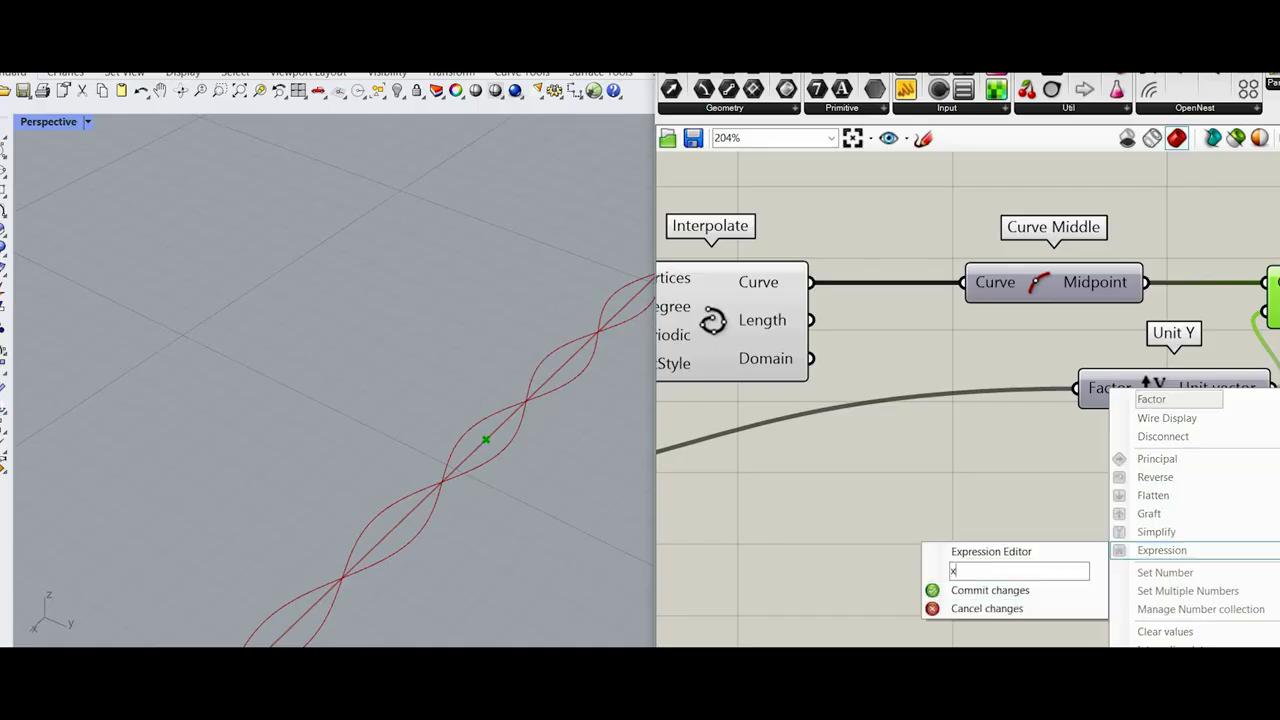
pyautogui.write('x*4')
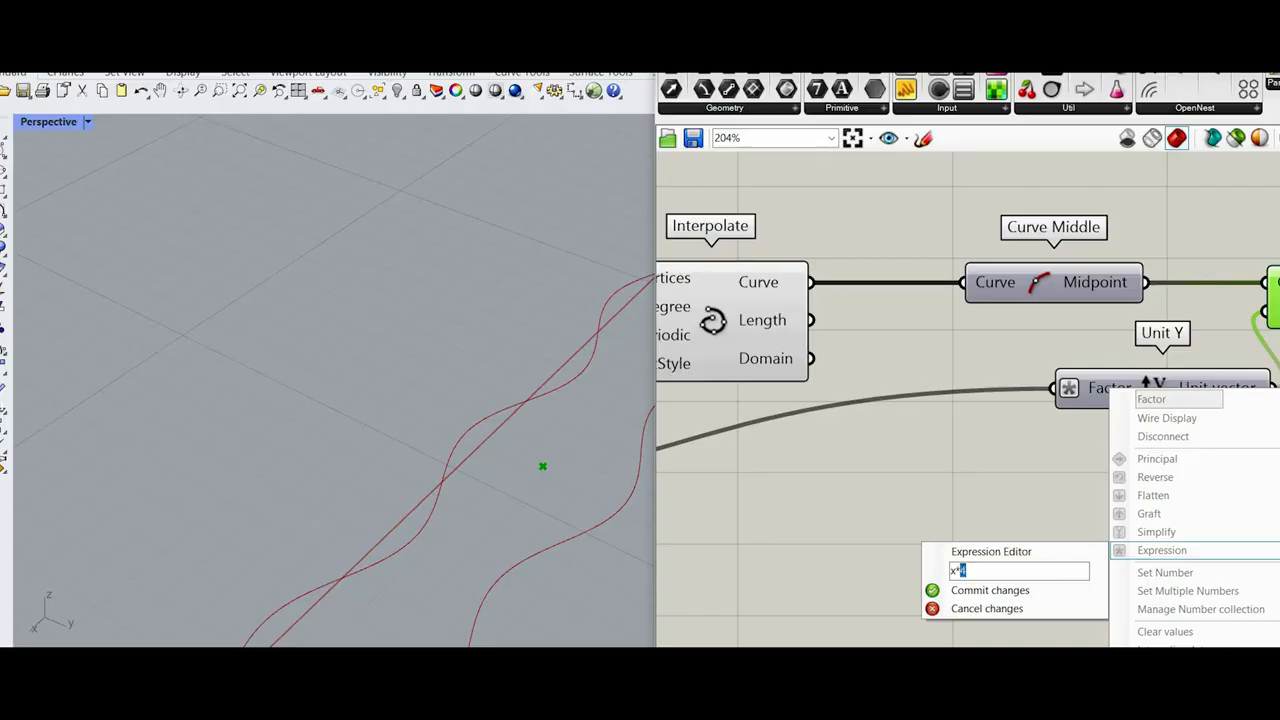
pyautogui.click(994, 589)
# Step: Change the Factor input's expression to x*2.5 and check the mirrored curve's spacing in the viewport
pyautogui.rightClick(1100, 389)
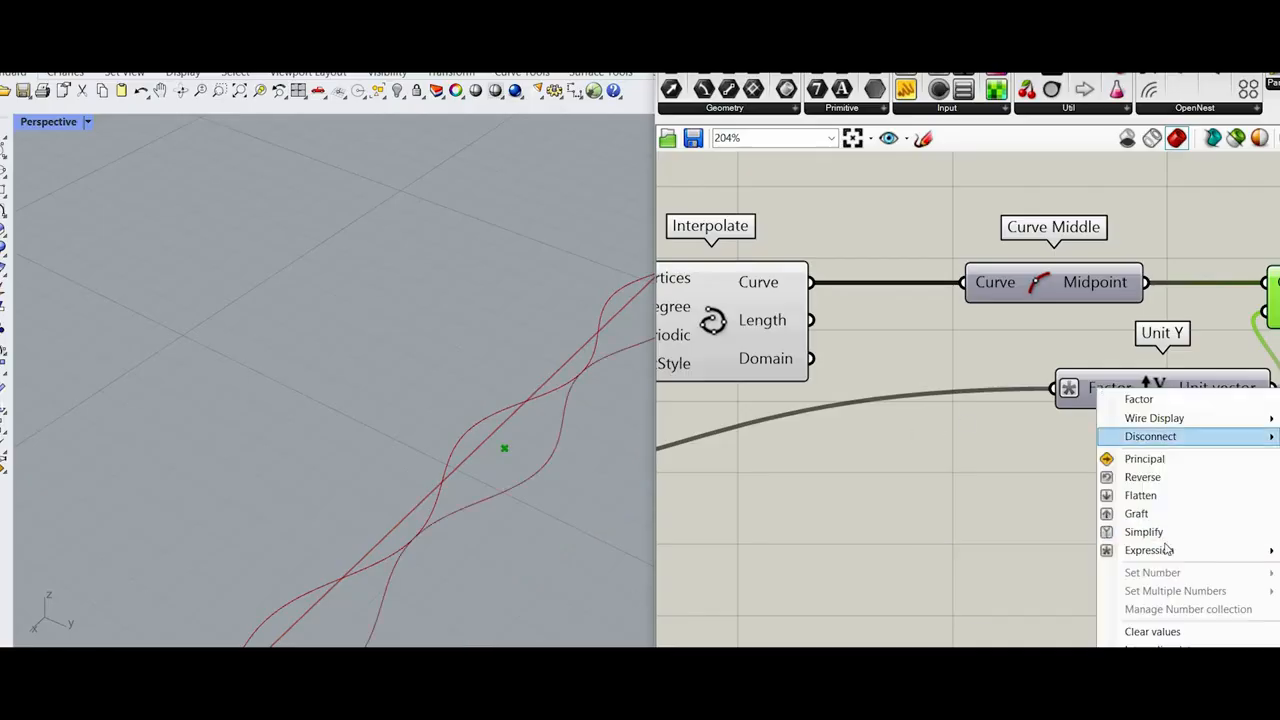
pyautogui.click(978, 569)
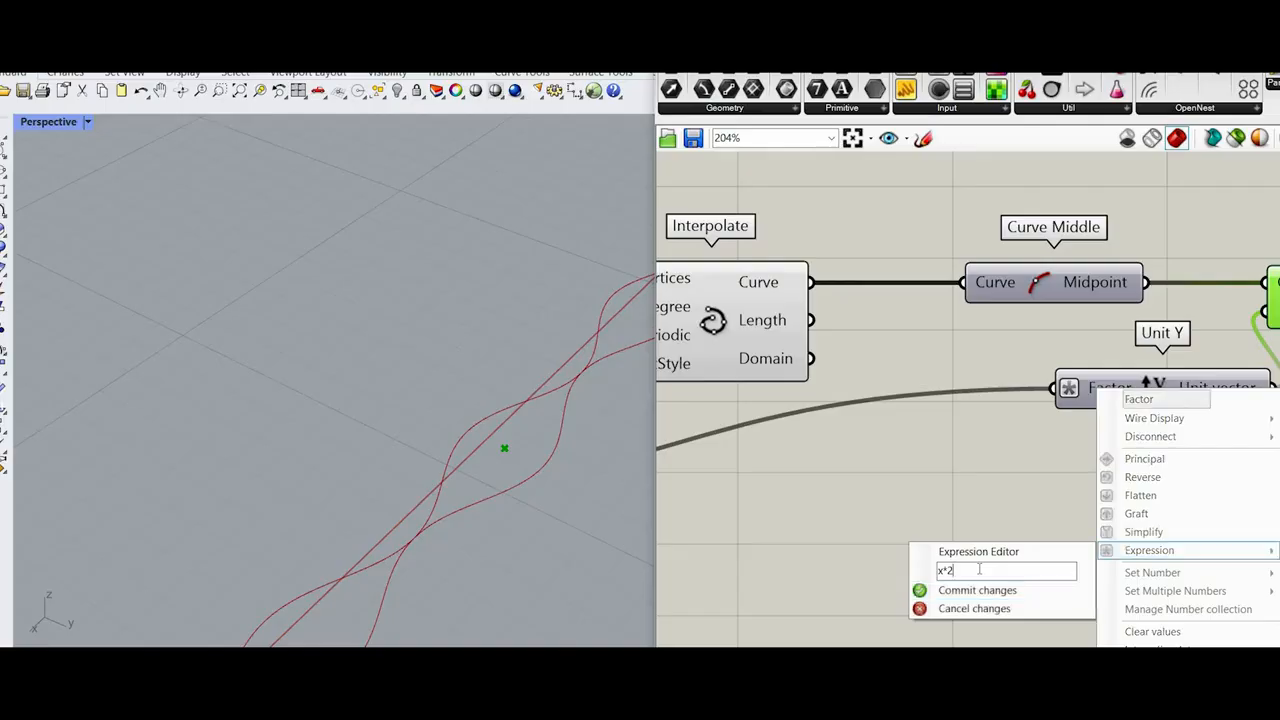
pyautogui.write('.5')
pyautogui.click(985, 592)
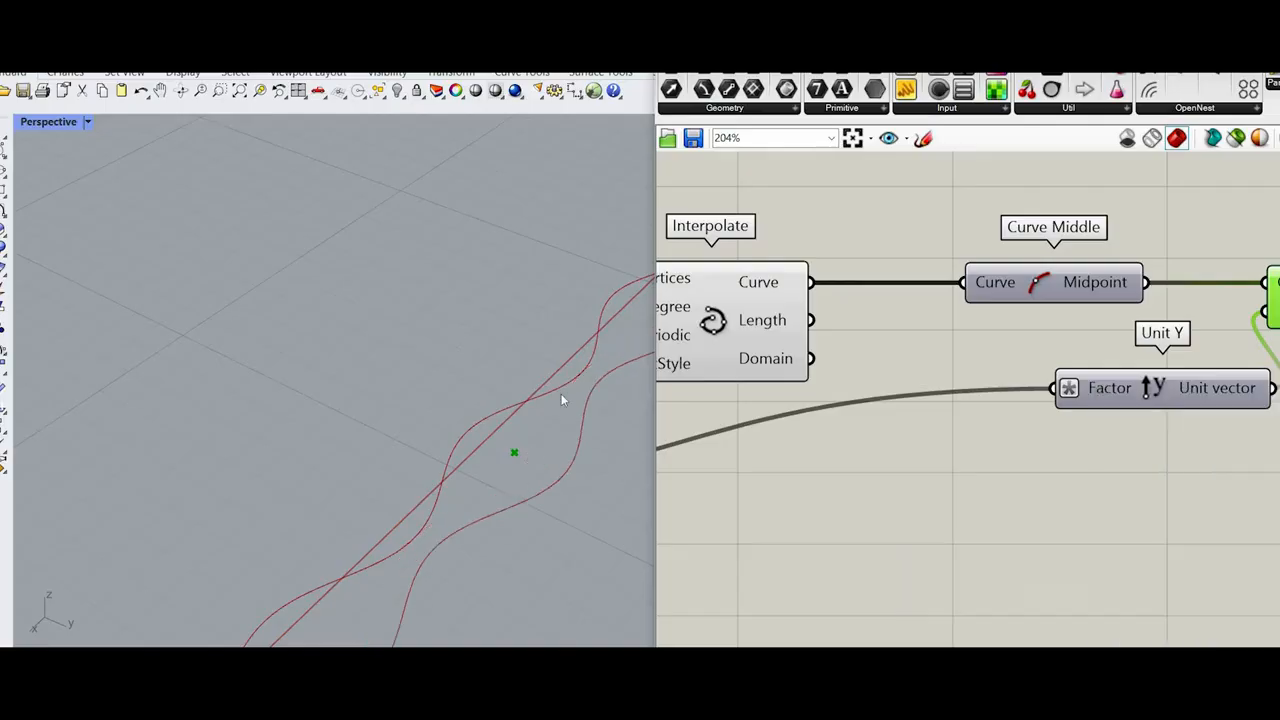
pyautogui.scroll(-5, 563, 393)
pyautogui.moveTo(570, 390); pyautogui.dragTo(632, 365, button='right')
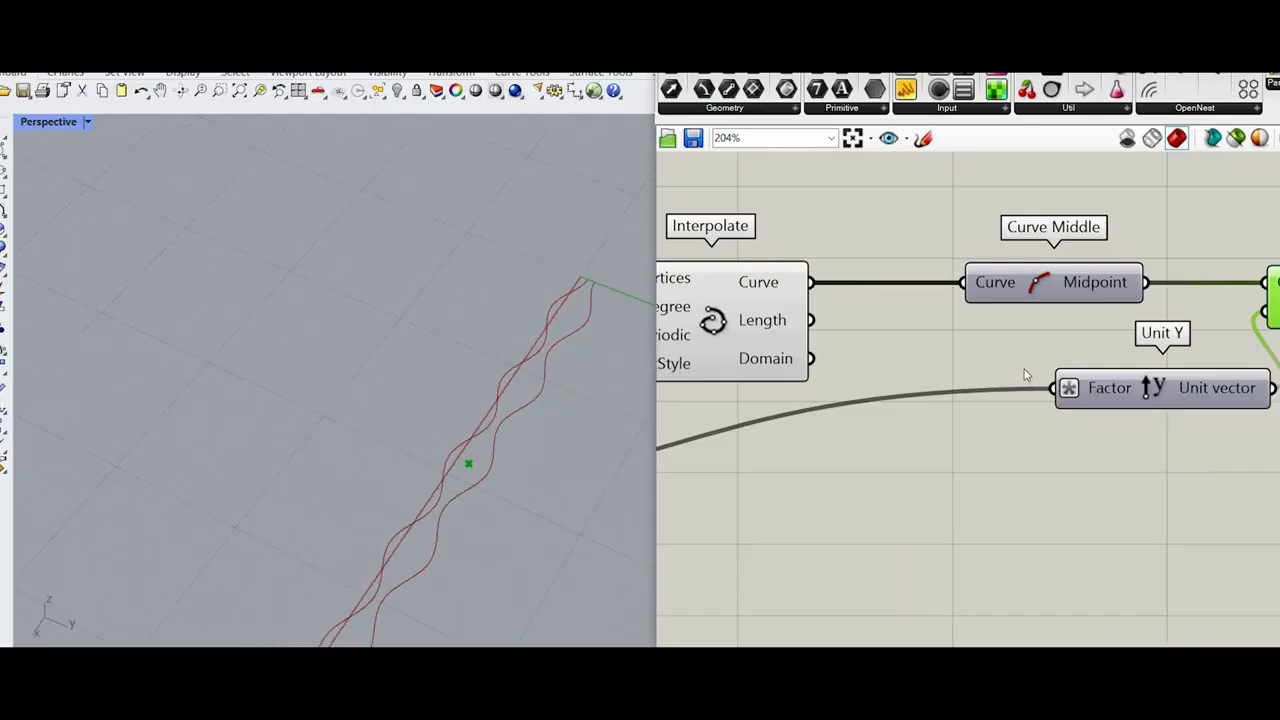
# Step: Delete the unconnected number slider below the one driving the Expression's r input
pyautogui.scroll(-8, 981, 470)
pyautogui.moveTo(981, 470); pyautogui.dragTo(896, 402)
pyautogui.scroll(6, 881, 418)
pyautogui.moveTo(844, 434); pyautogui.dragTo(790, 412)
pyautogui.press('Delete')
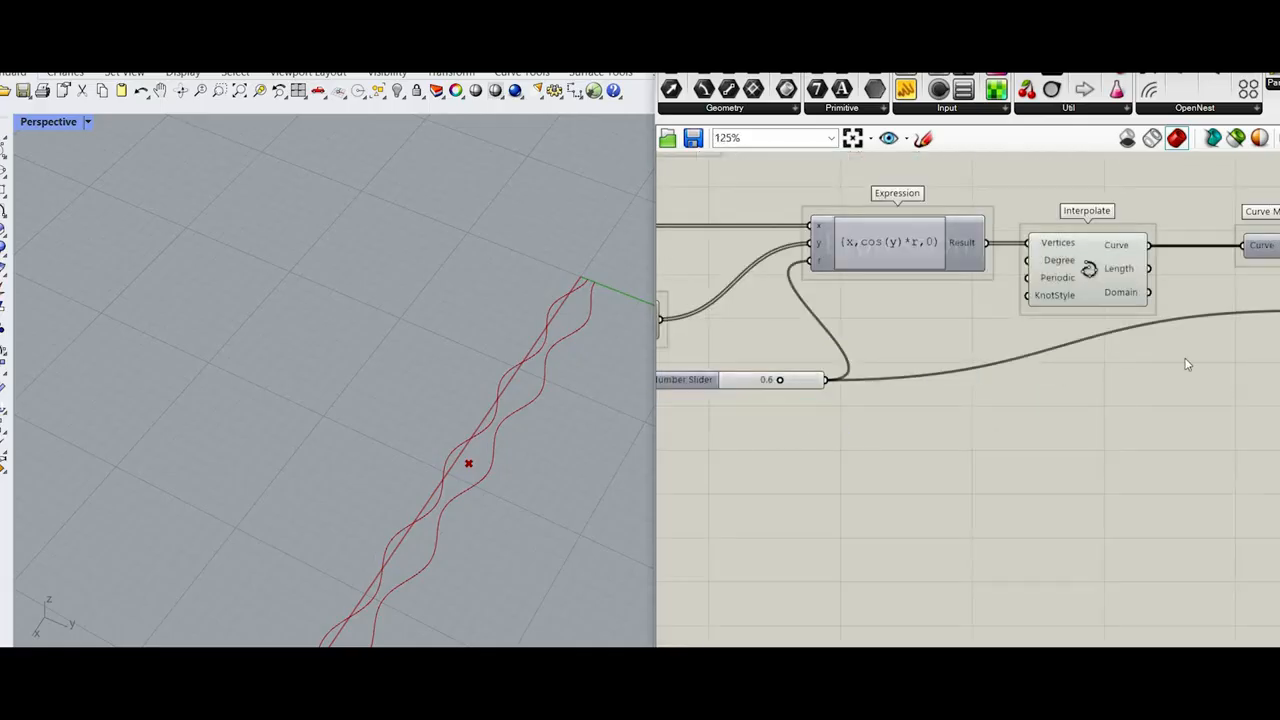
# Step: Reposition the Unit Y feeding Move lower, below Curve Middle, so its input wire from the slider runs straight
pyautogui.scroll(-4, 1187, 363)
pyautogui.moveTo(1187, 363); pyautogui.dragTo(1006, 357, button='right')
pyautogui.scroll(3, 1006, 358)
pyautogui.scroll(3, 1075, 355)
pyautogui.moveTo(1062, 353); pyautogui.dragTo(1052, 440)
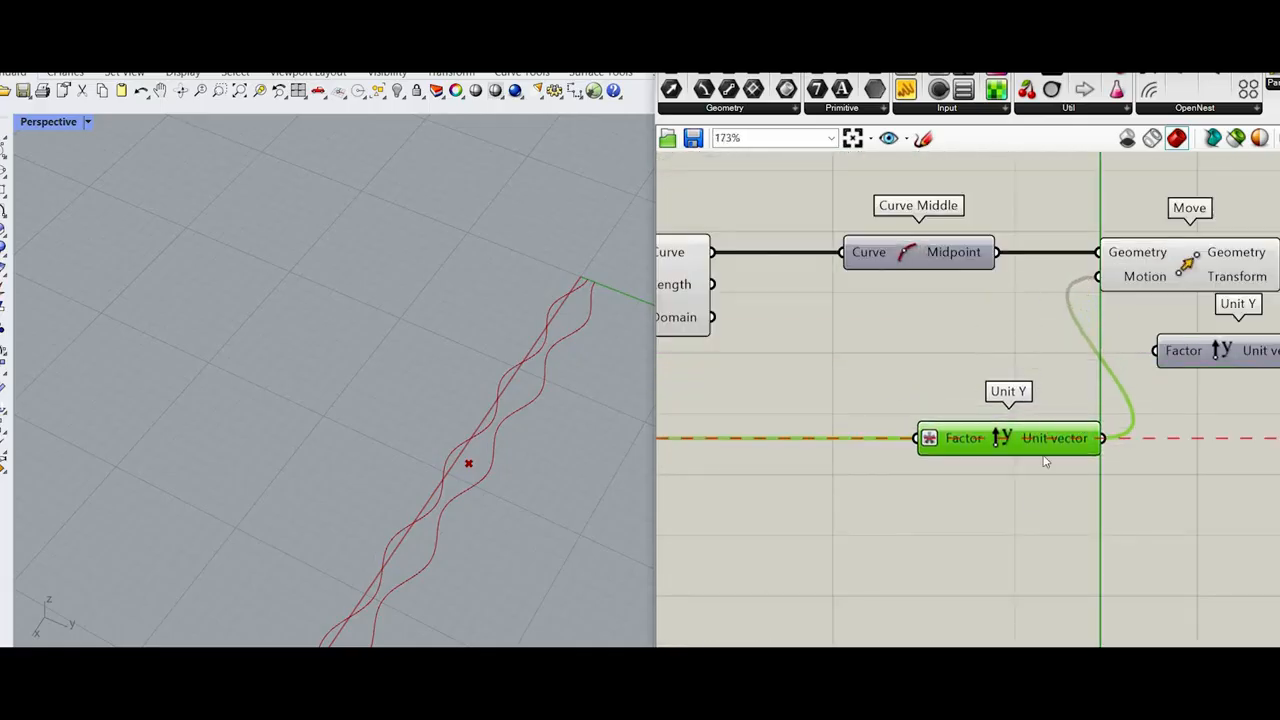
# Step: Turn off the viewport preview of Move, Plane Normal and the Unit Y between them
pyautogui.scroll(-5, 1058, 415)
pyautogui.moveTo(1028, 500); pyautogui.dragTo(744, 308)
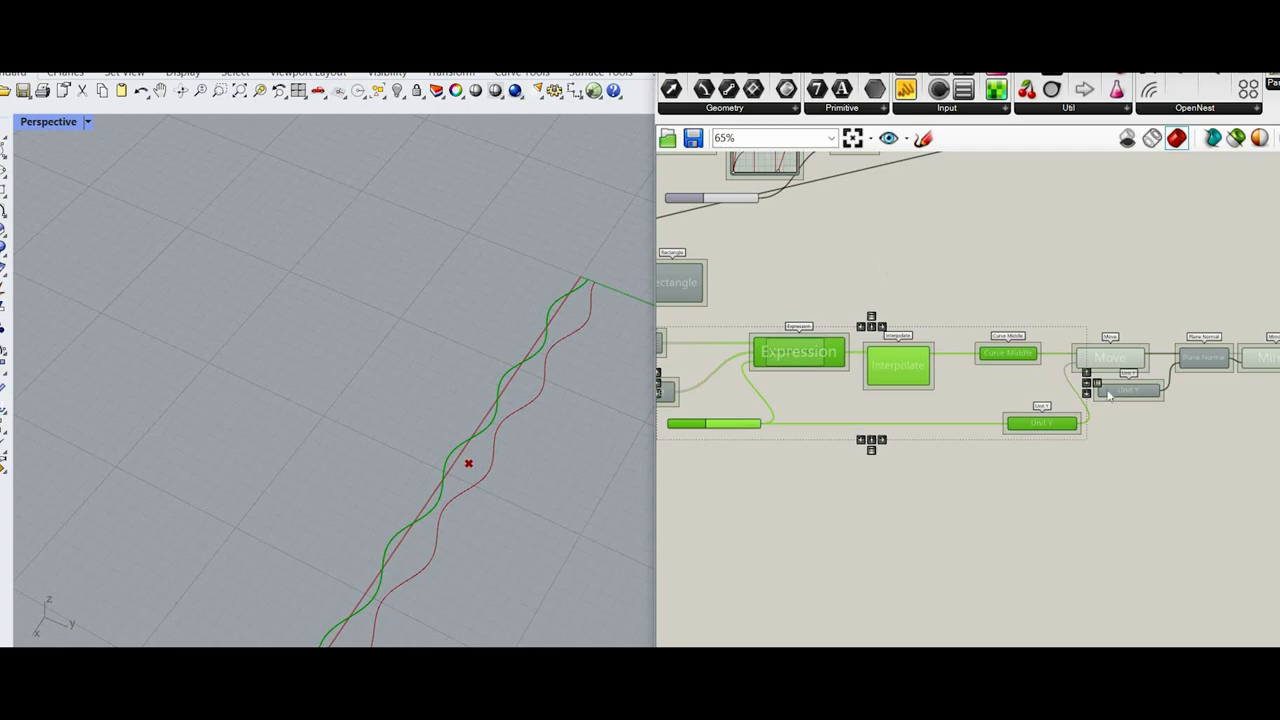
pyautogui.scroll(-4, 889, 375)
pyautogui.click(974, 500)
pyautogui.scroll(7, 1060, 365)
pyautogui.moveTo(971, 497); pyautogui.dragTo(796, 304)
pyautogui.rightClick(884, 226)
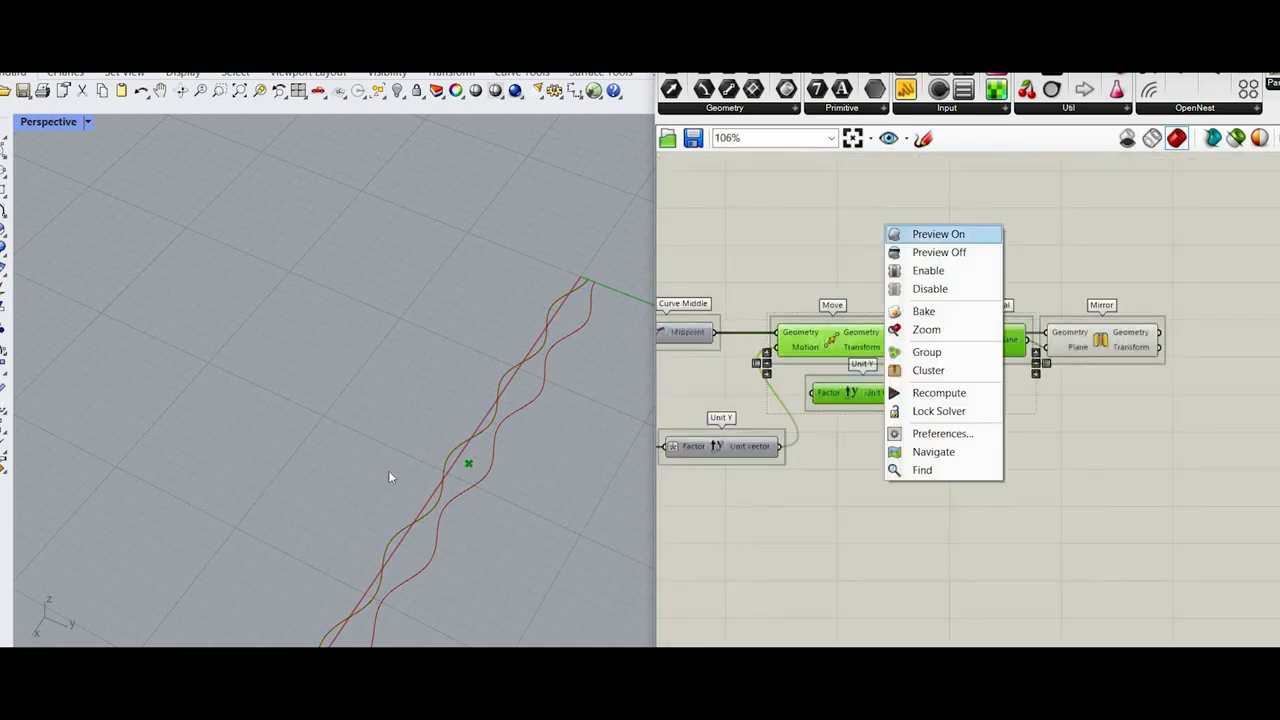
pyautogui.click(938, 252)
# Step: Add a Linear Array component beside Mirror and connect Mirror's Geometry output to its Geometry input
pyautogui.scroll(-7, 455, 447)
pyautogui.scroll(4, 393, 506)
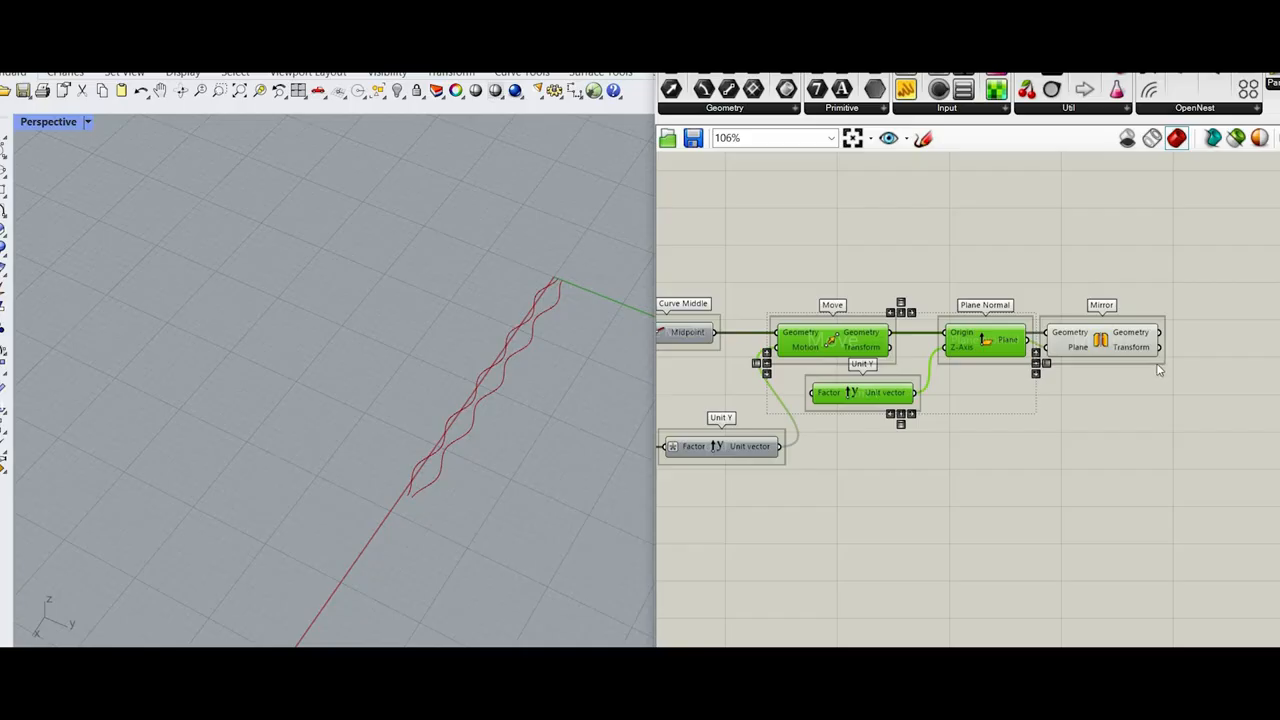
pyautogui.scroll(-5, 1160, 340)
pyautogui.scroll(5, 1174, 362)
pyautogui.moveTo(1174, 364); pyautogui.dragTo(962, 340, button='right')
pyautogui.doubleClick(962, 340)
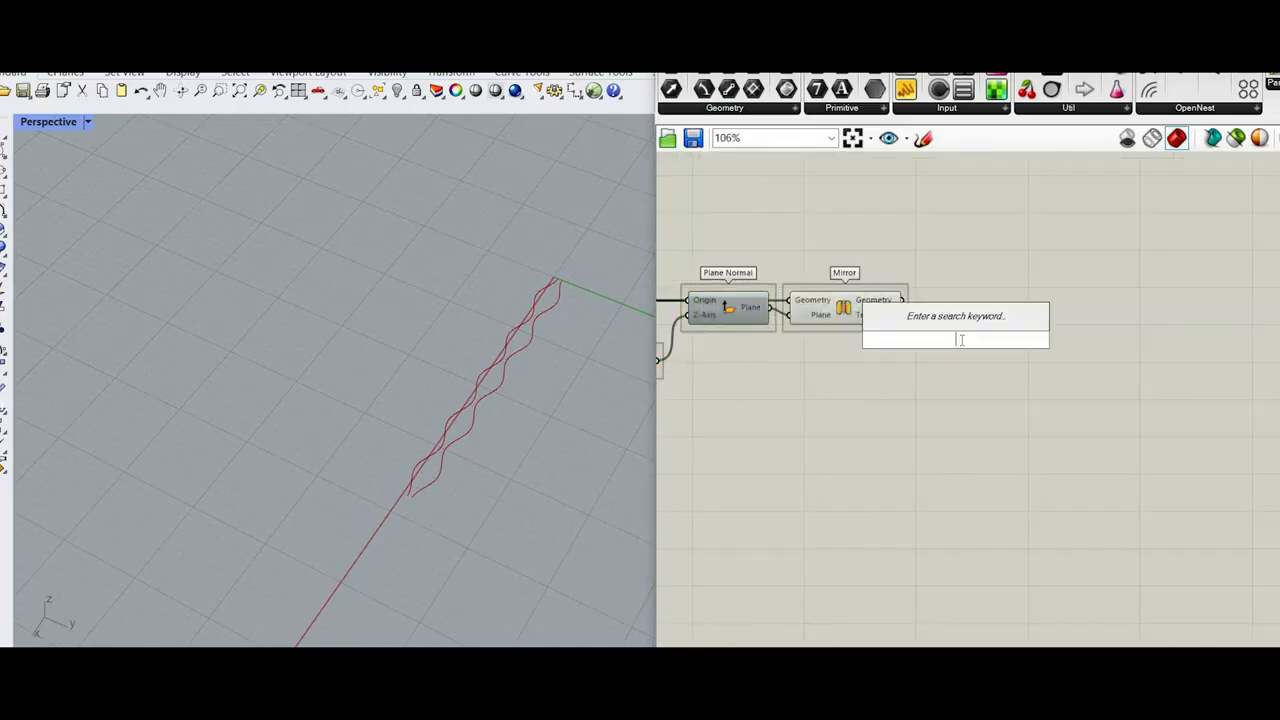
pyautogui.write('line')
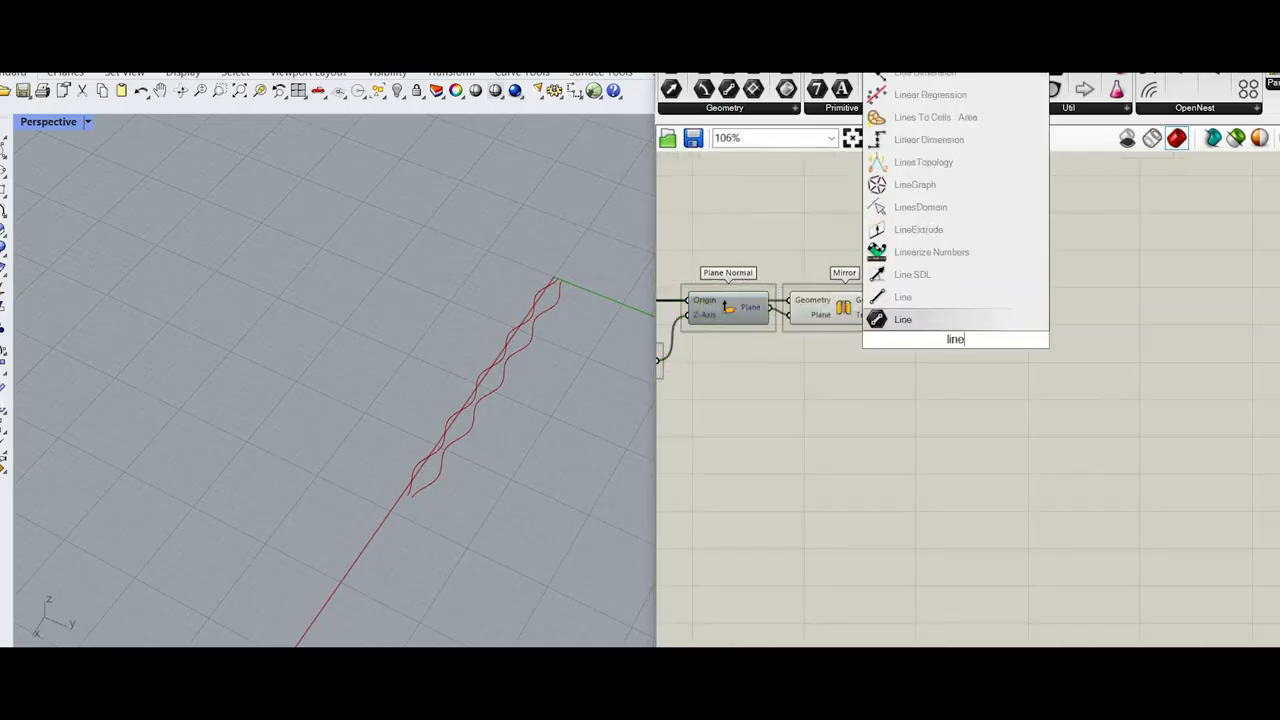
pyautogui.write('ar array')
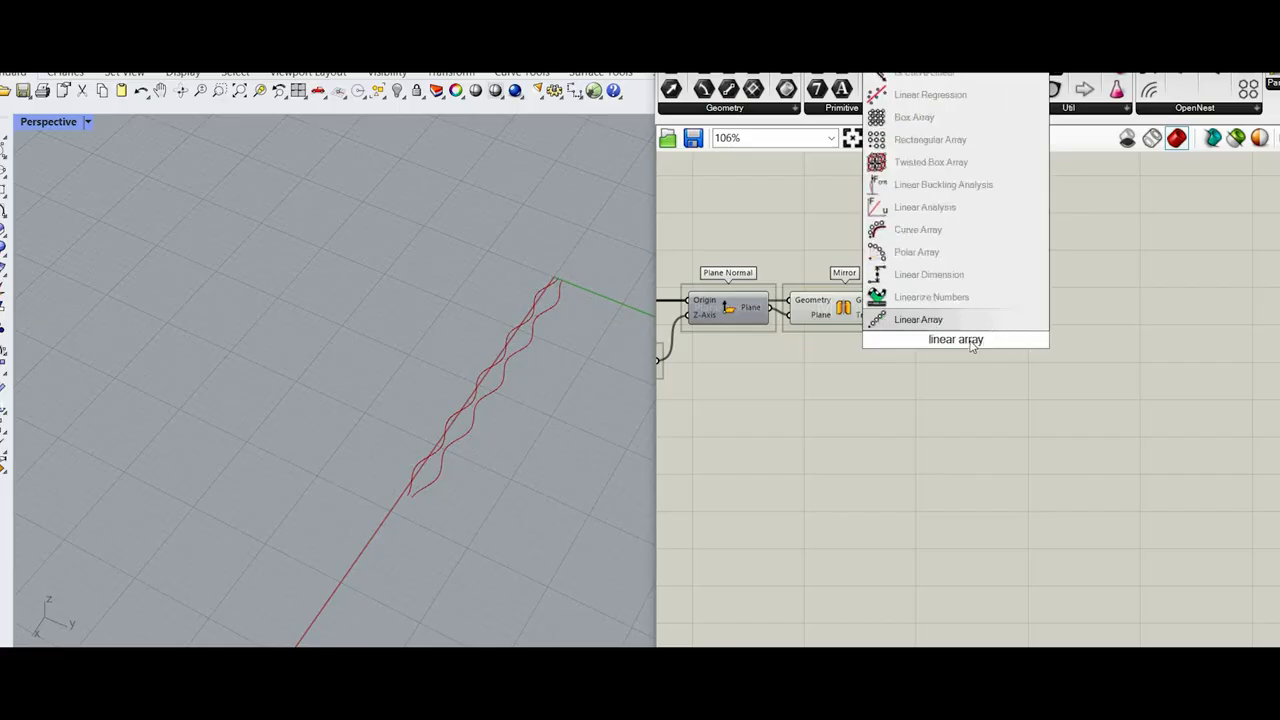
pyautogui.press('Return')
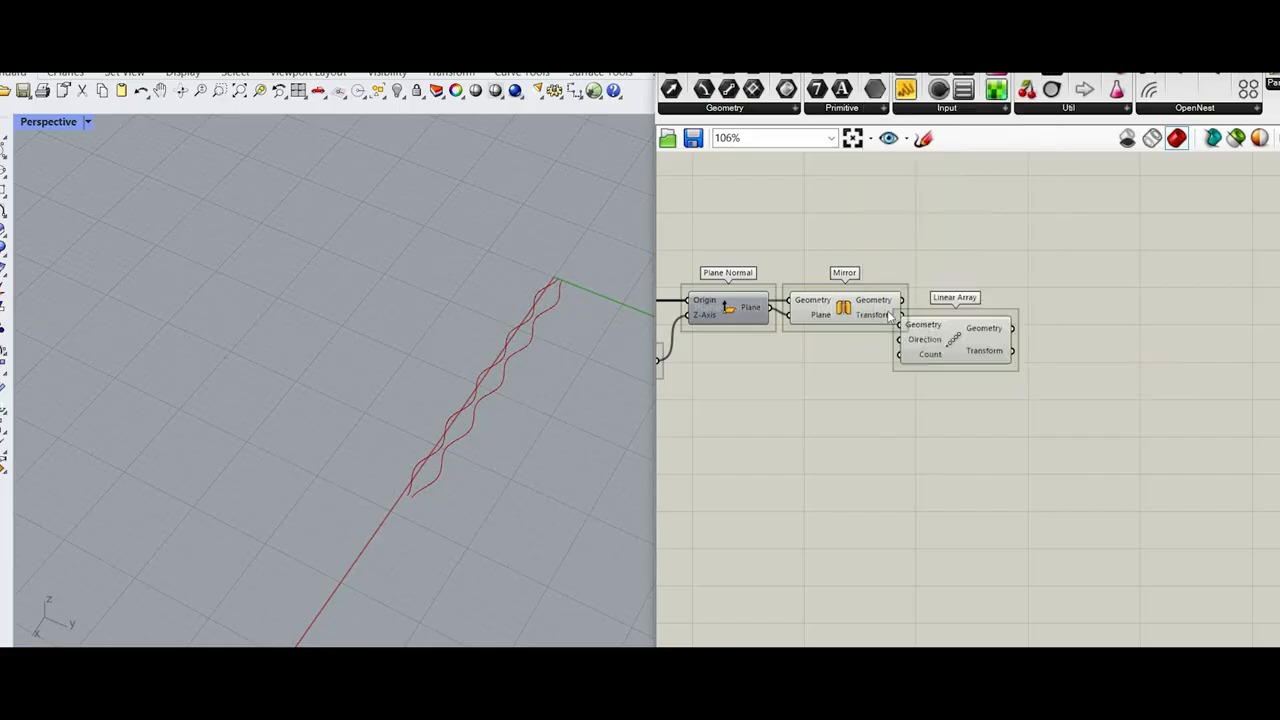
pyautogui.scroll(4, 794, 362)
pyautogui.moveTo(870, 272); pyautogui.dragTo(1030, 340)
# Step: Add a Unit Y component below Mirror and connect its vector to Linear Array's Direction input
pyautogui.click(798, 518)
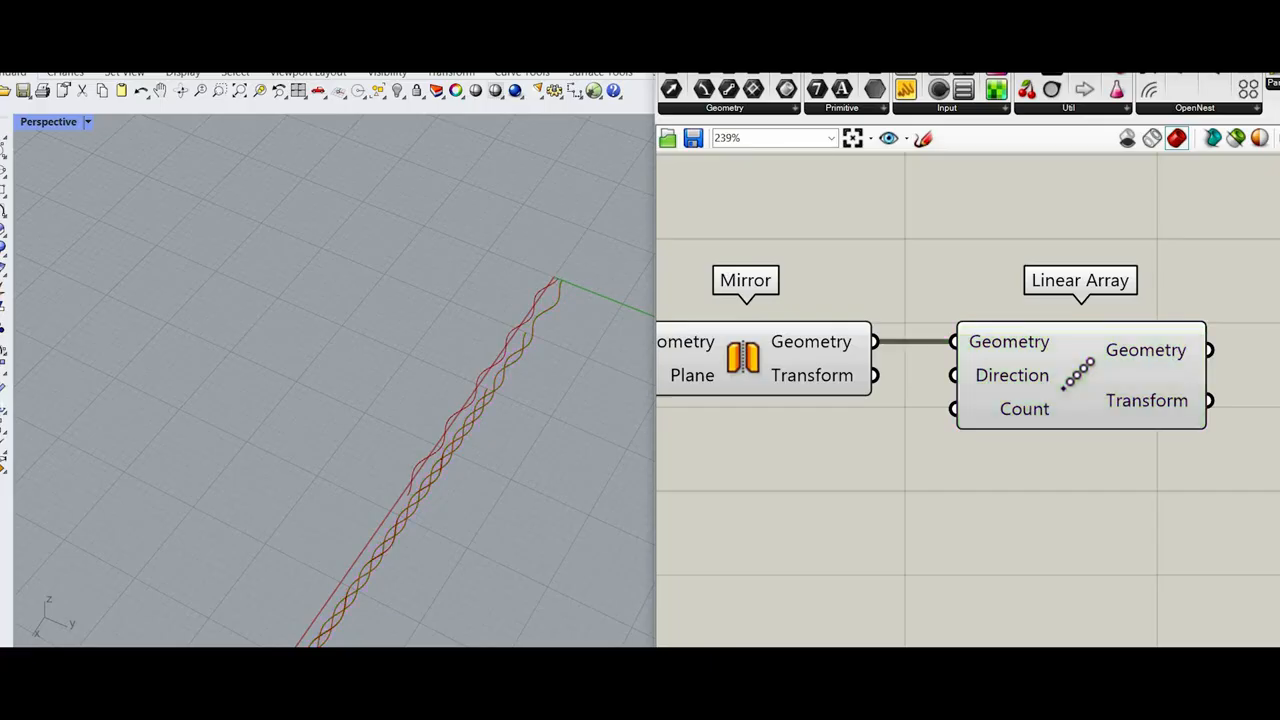
pyautogui.write('unit')
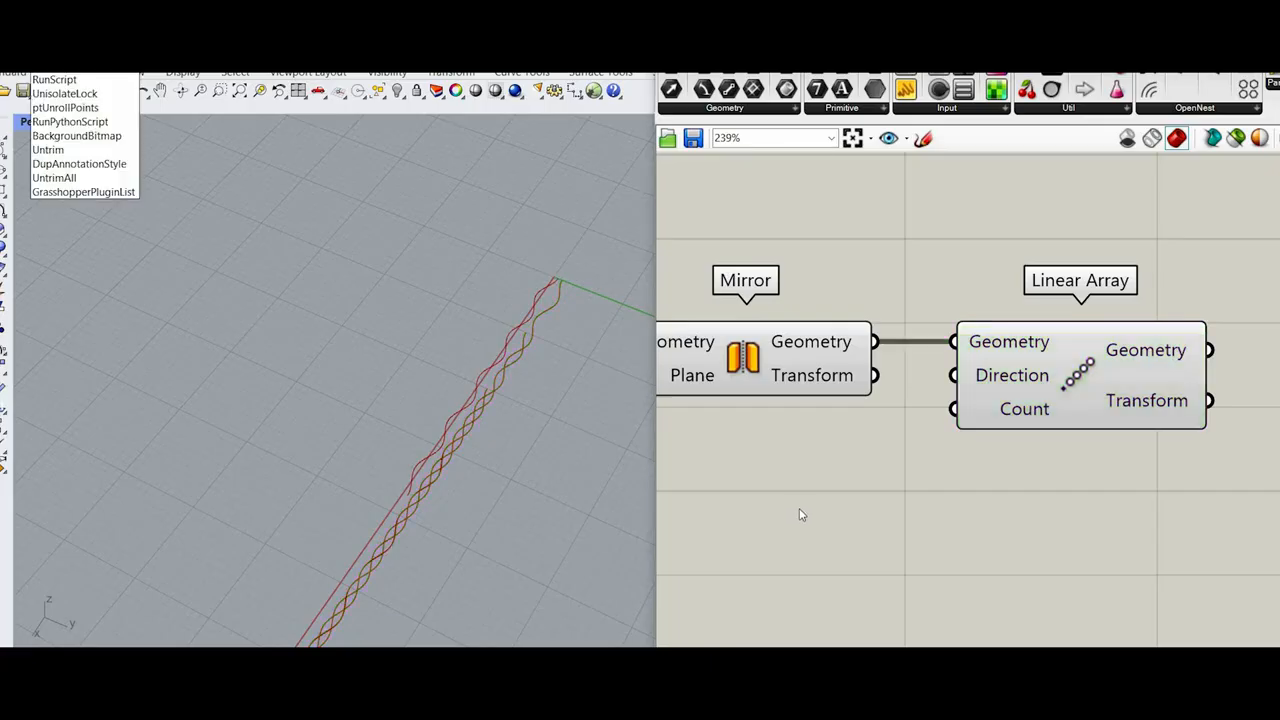
pyautogui.doubleClick(800, 509)
pyautogui.doubleClick(800, 509)
pyautogui.write('unit y')
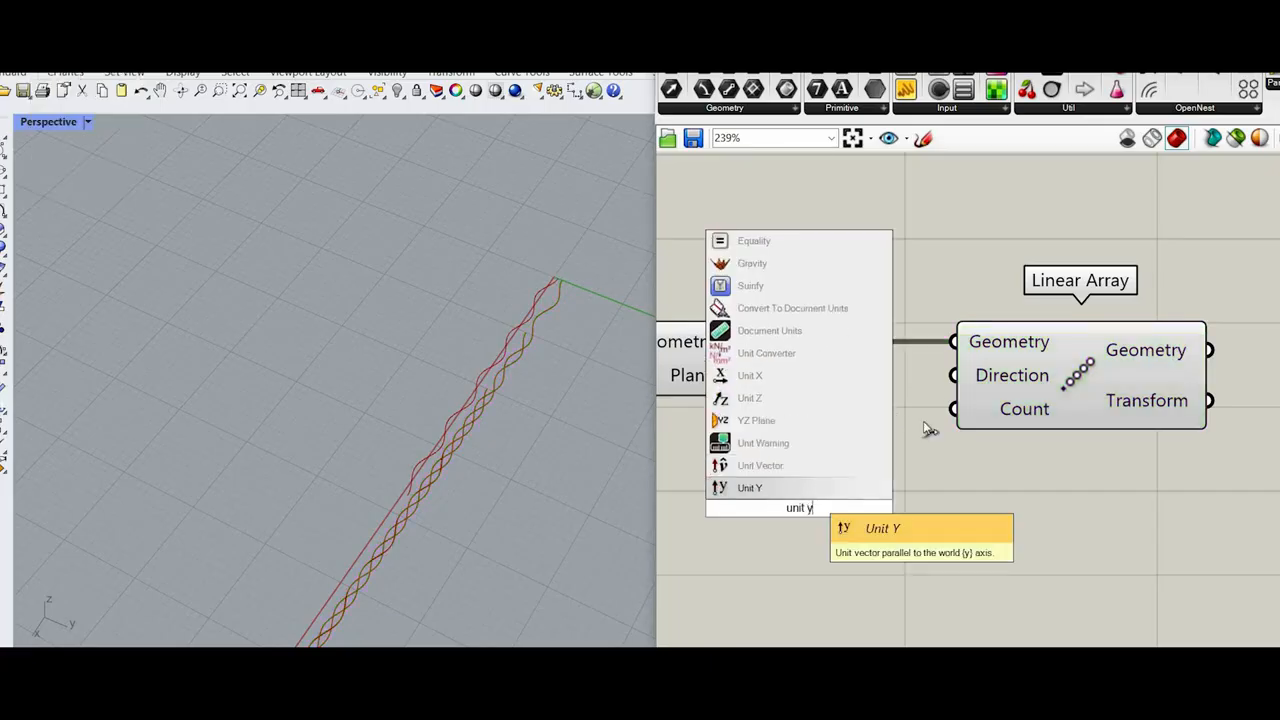
pyautogui.press('Return')
pyautogui.moveTo(913, 508); pyautogui.dragTo(955, 376)
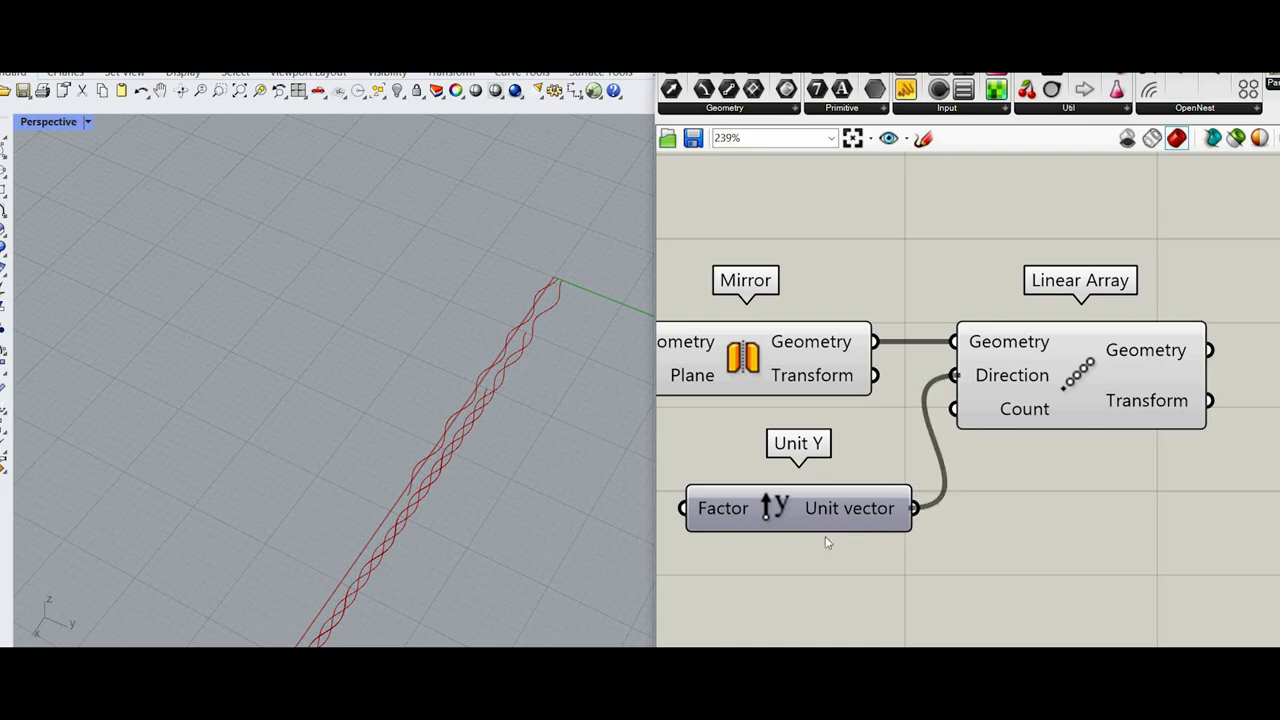
# Step: Add a Number Slider set to 20 below Unit Y and connect it to Linear Array's Count input
pyautogui.moveTo(826, 525); pyautogui.dragTo(792, 493)
pyautogui.moveTo(802, 554); pyautogui.dragTo(914, 435, button='right')
pyautogui.doubleClick(802, 554)
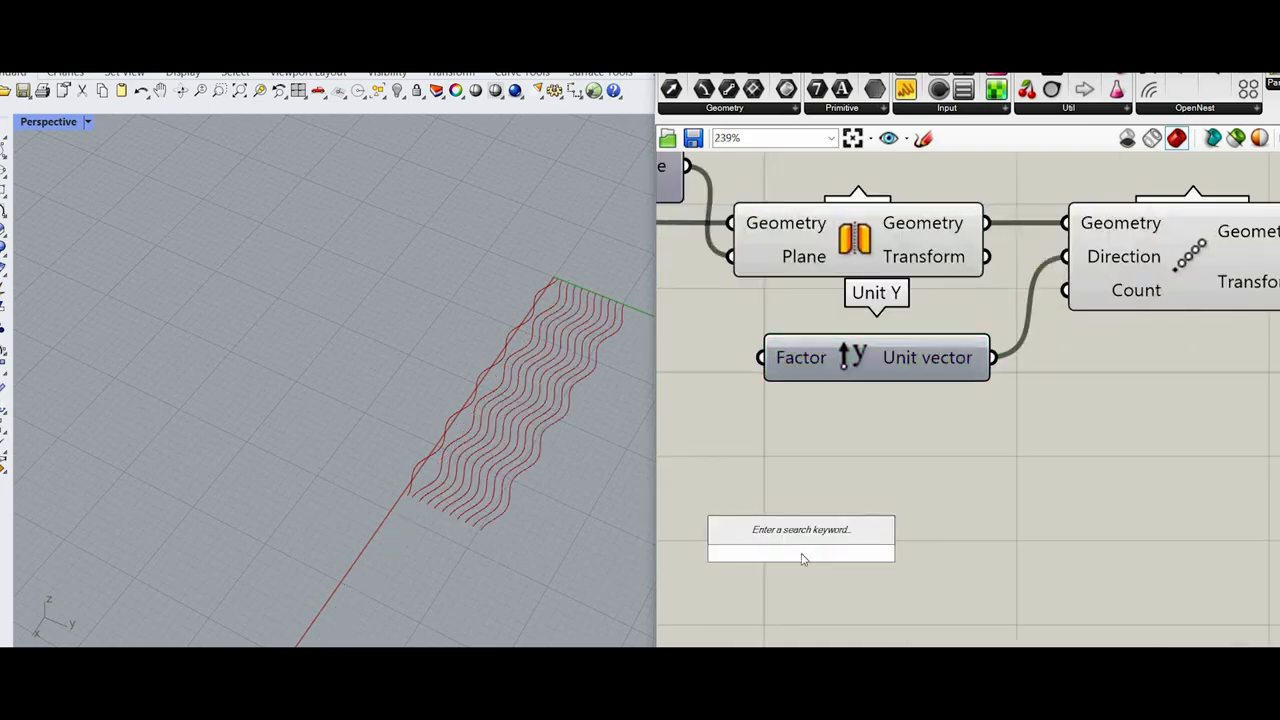
pyautogui.write('20')
pyautogui.press('Return')
pyautogui.moveTo(975, 552); pyautogui.dragTo(1066, 290)
pyautogui.moveTo(451, 486); pyautogui.dragTo(523, 345, button='right')
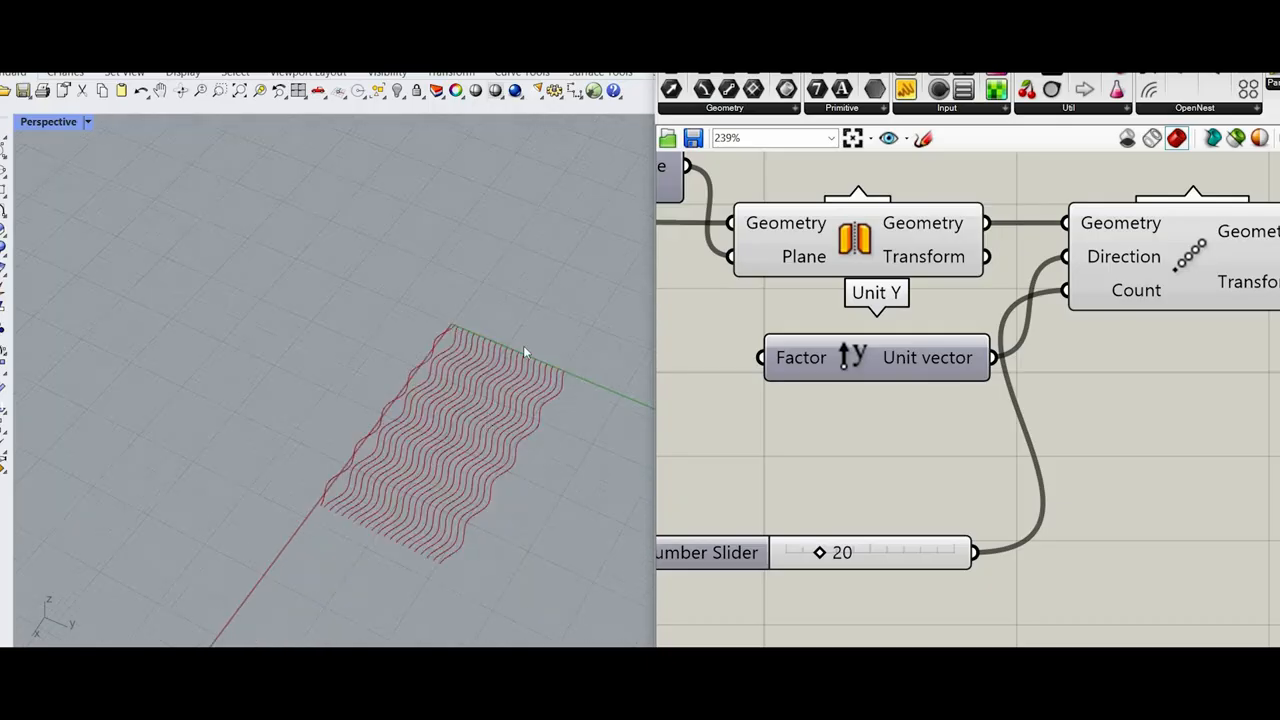
pyautogui.scroll(3, 524, 340)
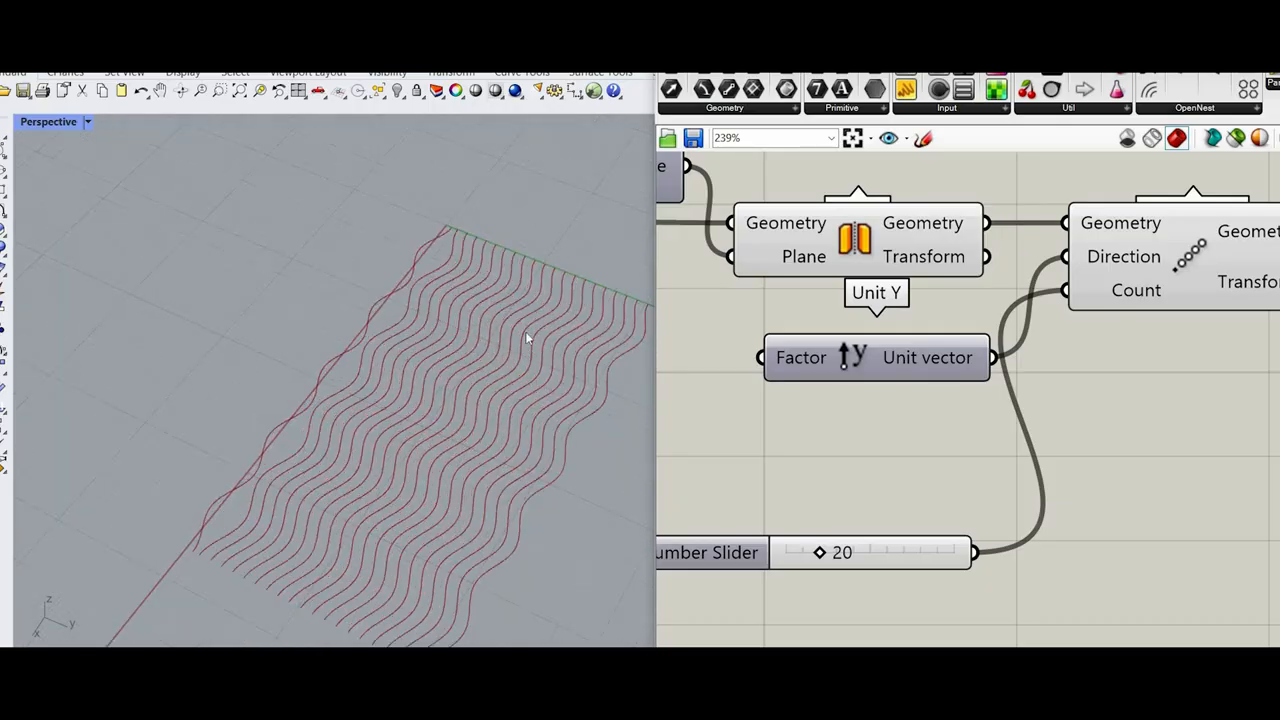
pyautogui.scroll(-5, 1066, 310)
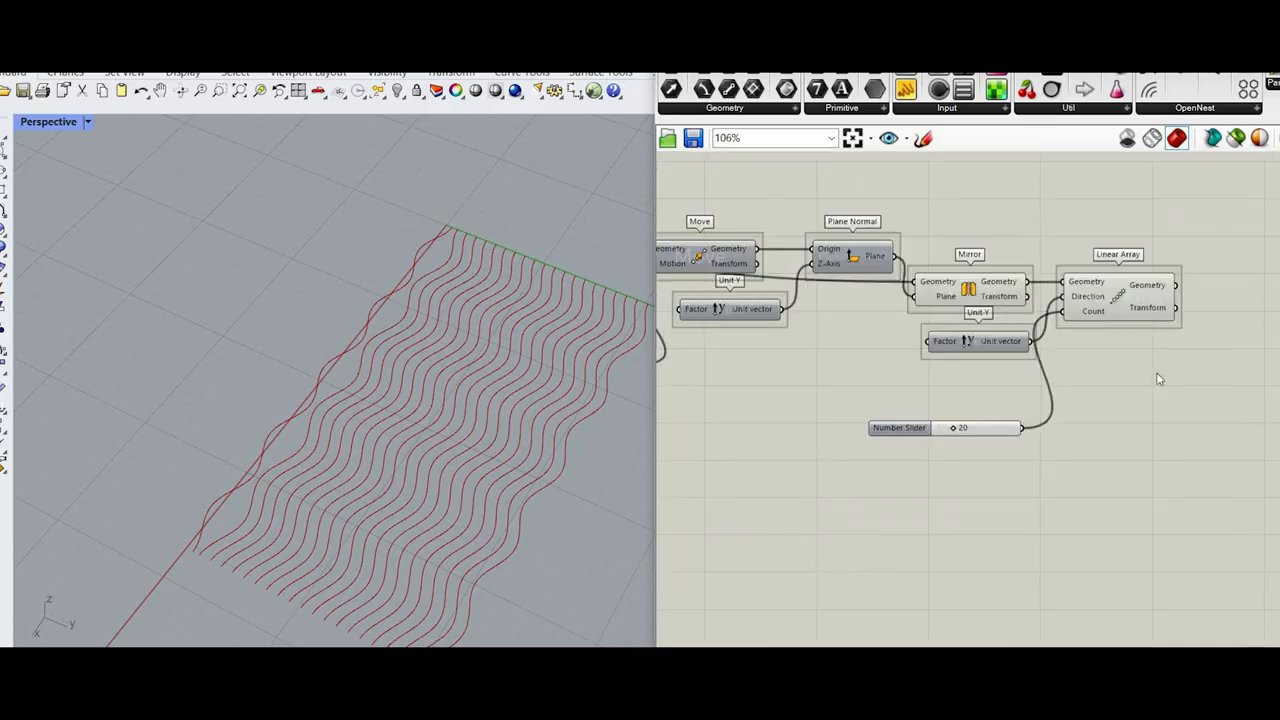
# Step: Move Linear Array and its Unit Y away from Mirror to free space between them
pyautogui.moveTo(1174, 362); pyautogui.dragTo(1272, 385, button='right')
pyautogui.scroll(1, 1262, 352)
pyautogui.moveTo(1262, 352); pyautogui.dragTo(1146, 417)
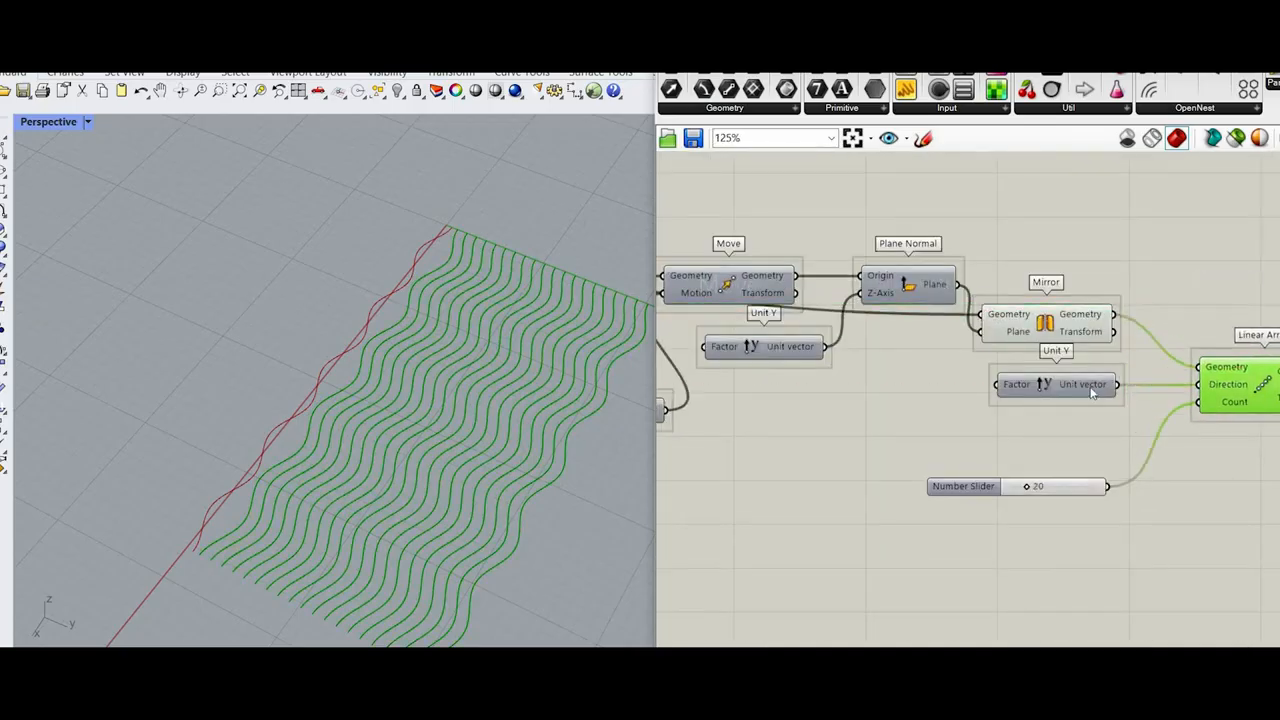
pyautogui.scroll(3, 1088, 387)
pyautogui.moveTo(1088, 387); pyautogui.dragTo(1071, 482)
# Step: Add a Merge component below Mirror and connect Mirror's Geometry output to its D1 input
pyautogui.doubleClick(1089, 378)
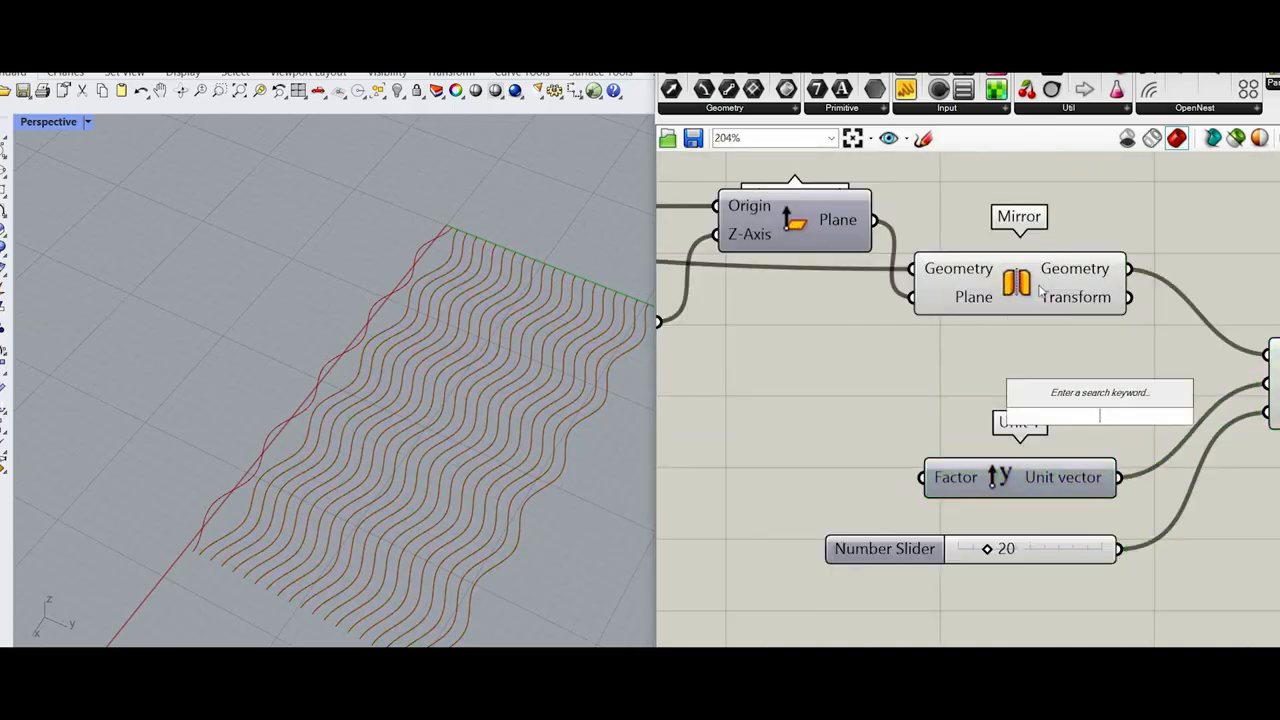
pyautogui.write('merge')
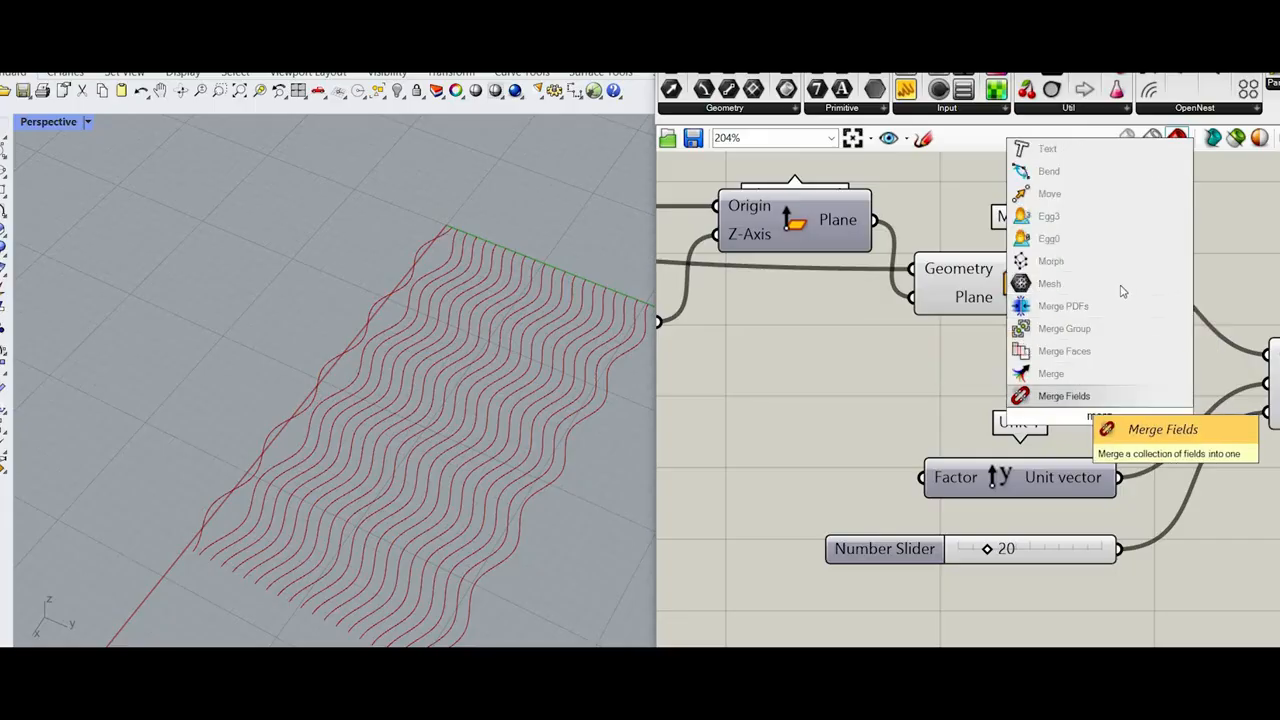
pyautogui.press('Return')
pyautogui.scroll(-5, 817, 335)
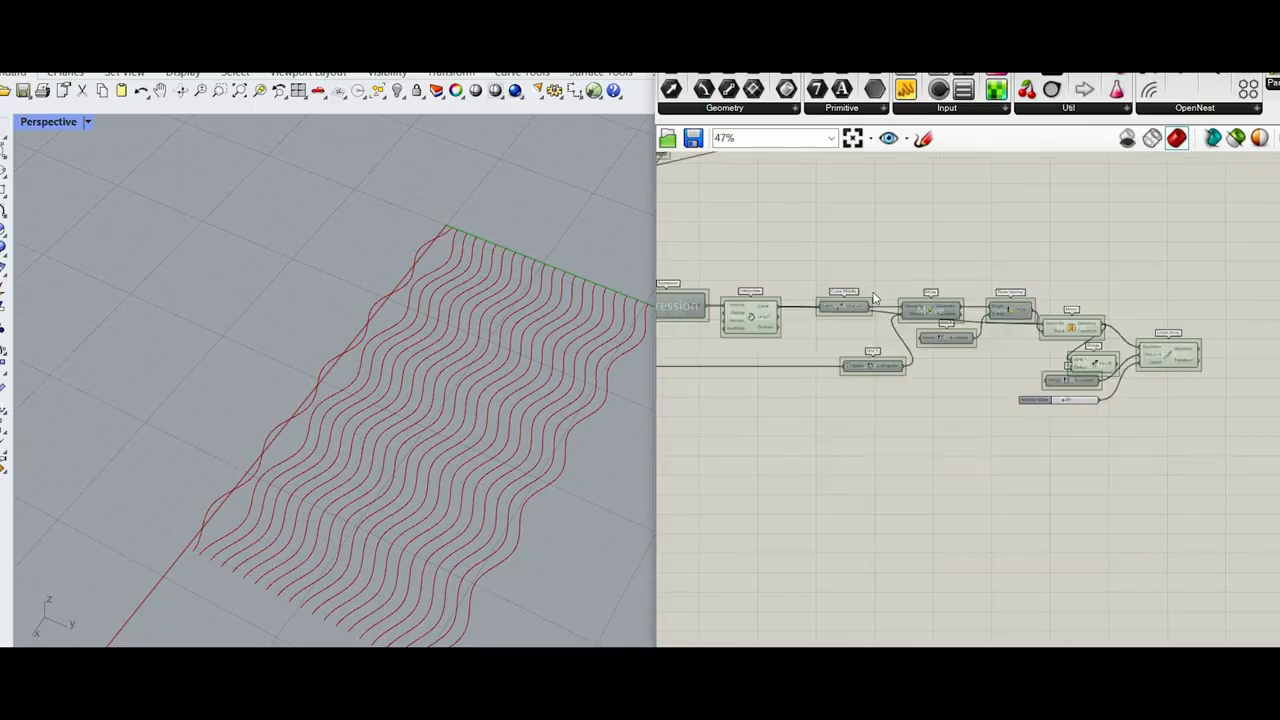
# Step: Connect Interpolate's Curve output to Merge's D2 and Merge's Result to Linear Array's Geometry, and realign Linear Array
pyautogui.scroll(2, 838, 285)
pyautogui.scroll(-3, 841, 303)
pyautogui.moveTo(838, 283); pyautogui.dragTo(994, 340)
pyautogui.scroll(9, 1174, 347)
pyautogui.moveTo(1146, 296); pyautogui.dragTo(1279, 252)
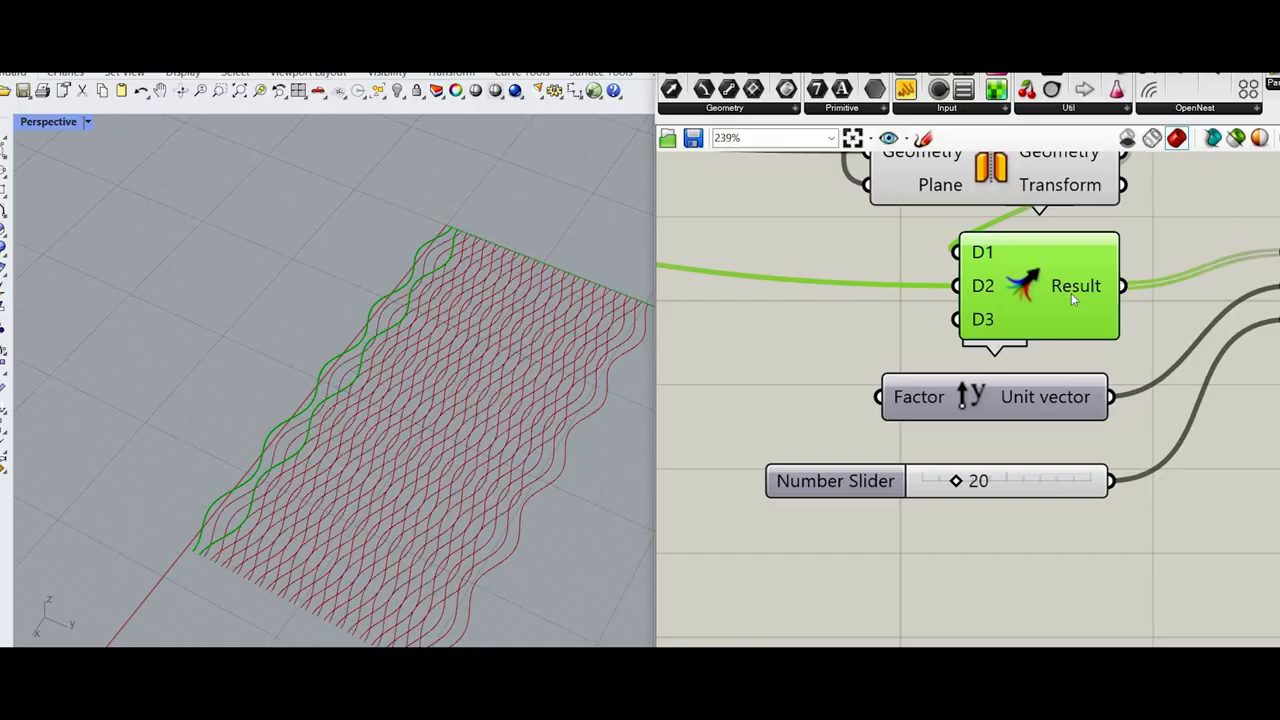
pyautogui.scroll(-5, 1073, 292)
pyautogui.scroll(4, 1074, 316)
pyautogui.click(982, 329)
pyautogui.moveTo(982, 329); pyautogui.dragTo(983, 346)
pyautogui.scroll(-3, 899, 258)
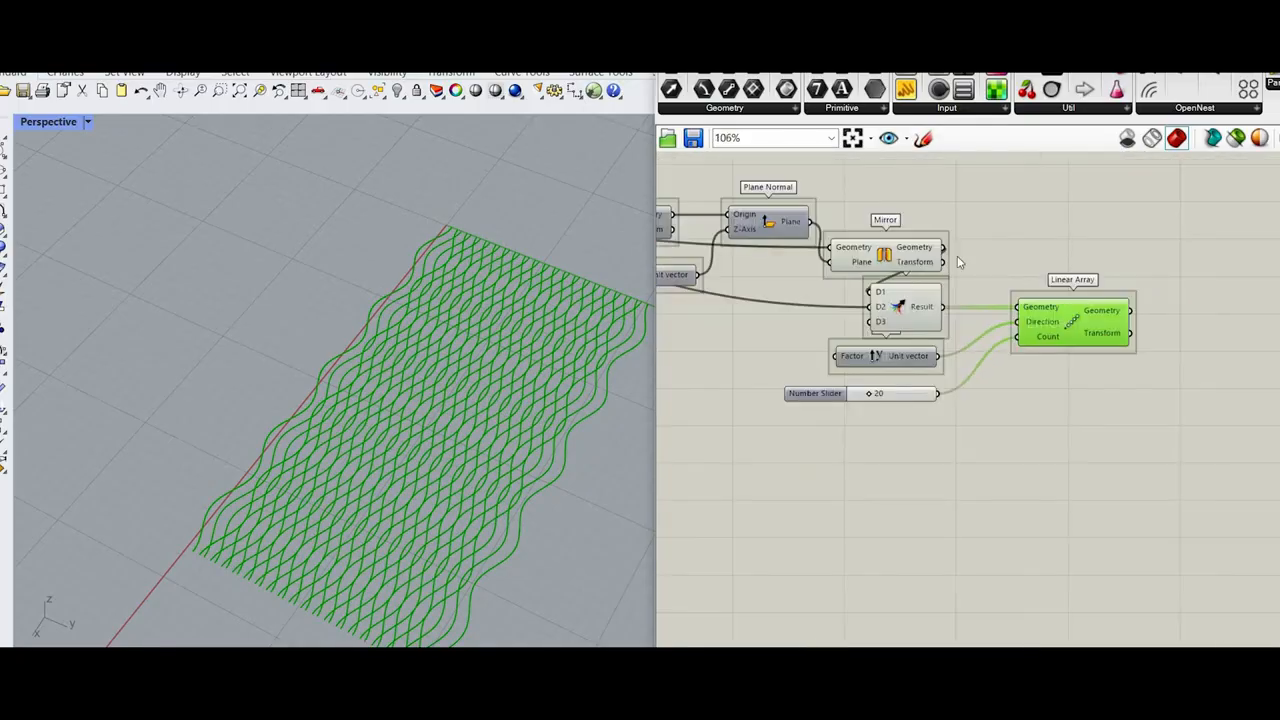
# Step: Turn off the viewport preview of Mirror
pyautogui.click(944, 256)
pyautogui.moveTo(979, 254); pyautogui.dragTo(873, 204)
pyautogui.rightClick(860, 176)
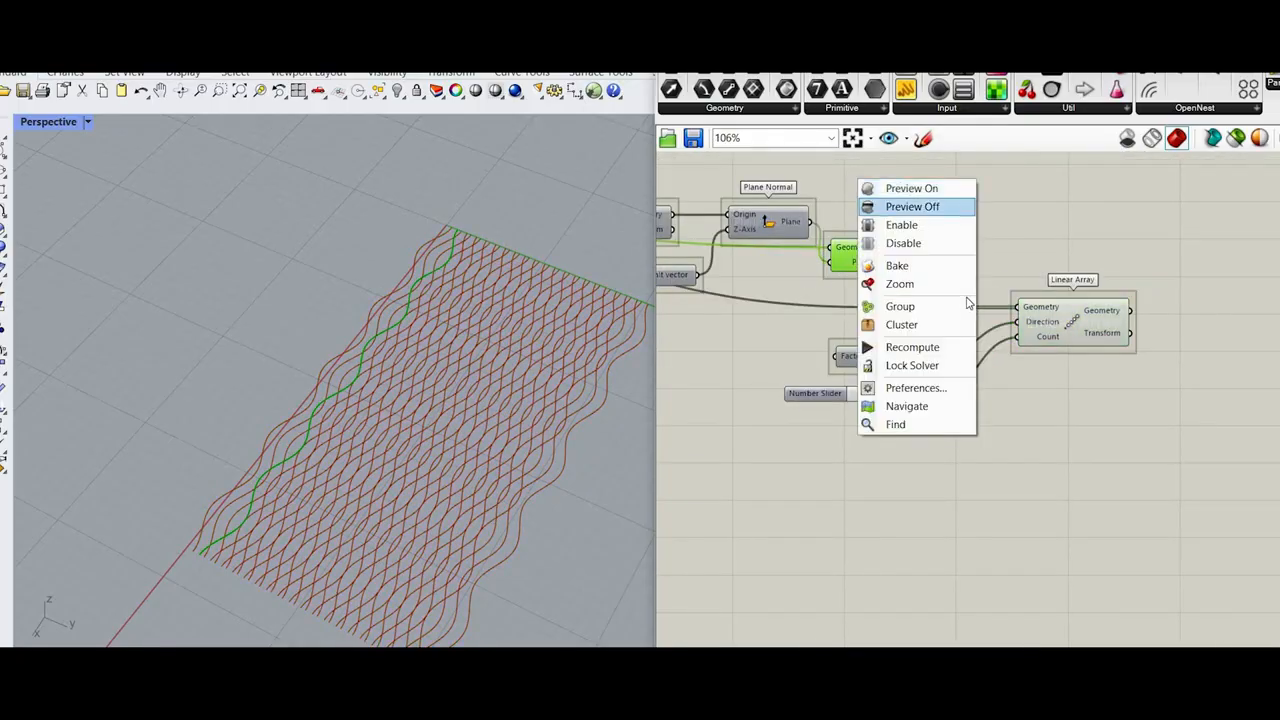
pyautogui.click(908, 206)
pyautogui.click(975, 287)
pyautogui.scroll(2, 975, 287)
pyautogui.doubleClick(975, 287)
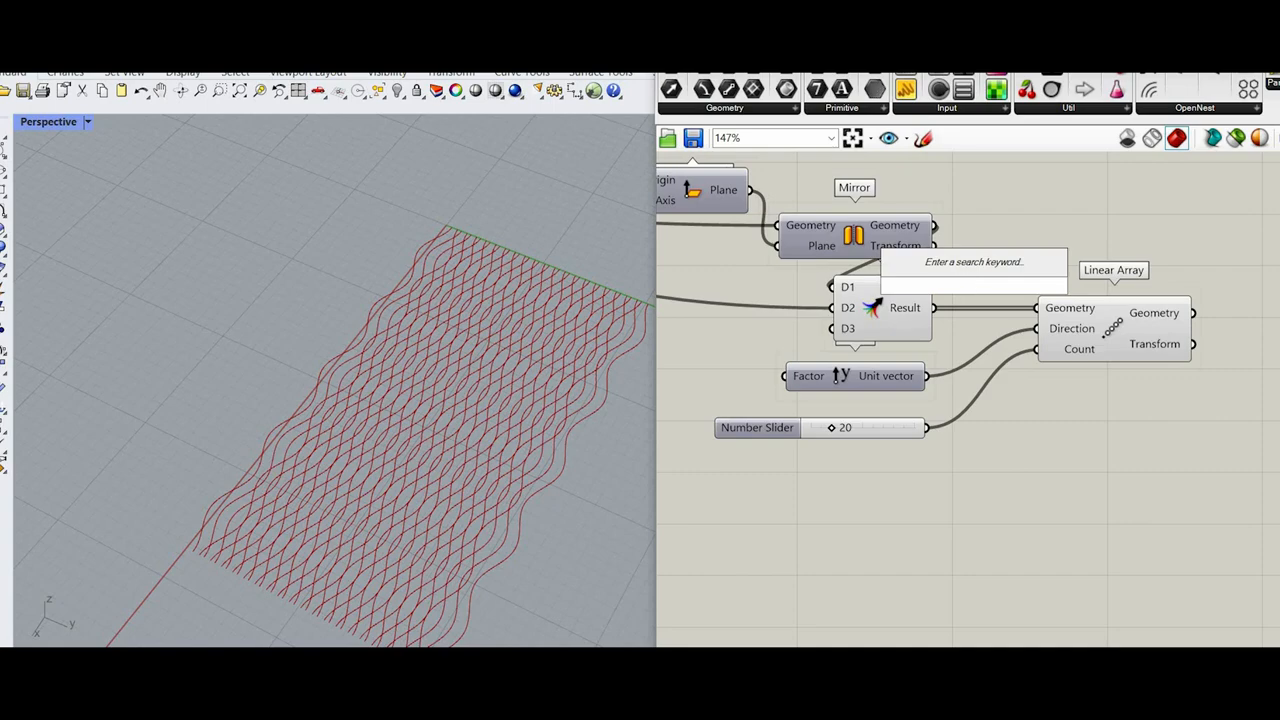
pyautogui.write('boun')
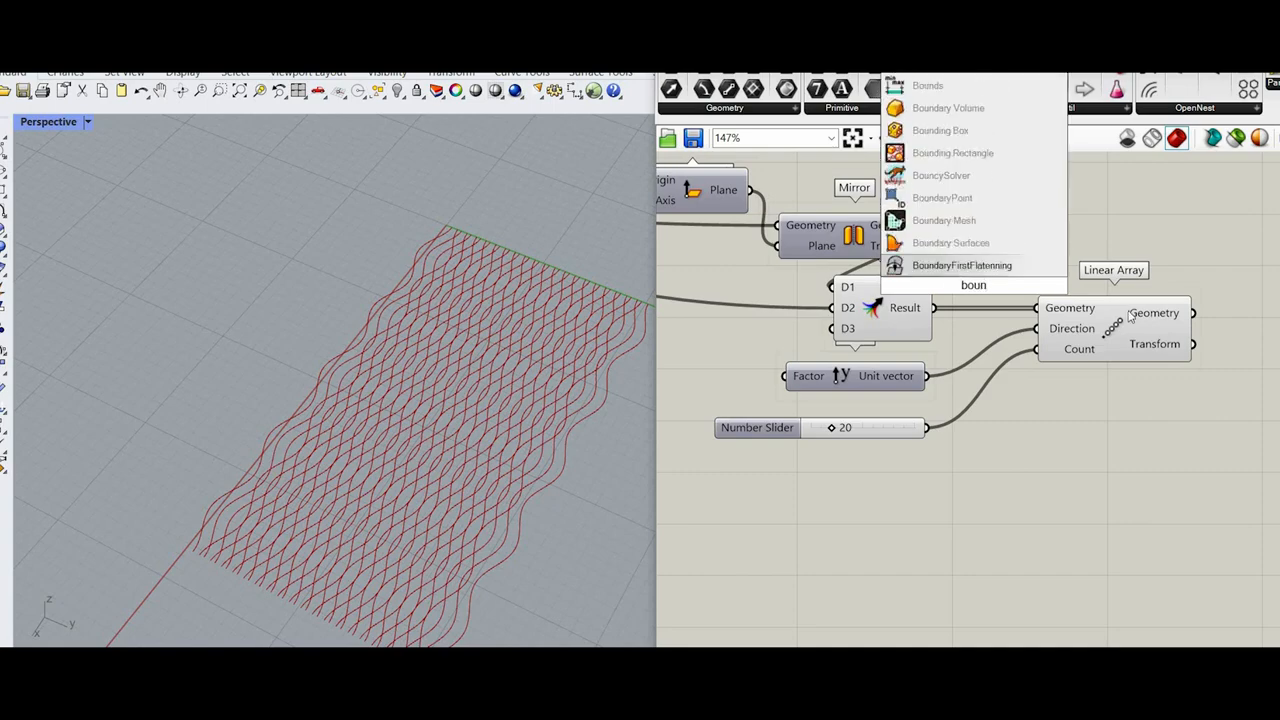
pyautogui.click(1141, 381)
# Step: Move Merge, Unit Y, the count slider and Linear Array together, farther along the canvas from Mirror
pyautogui.moveTo(1203, 446); pyautogui.dragTo(884, 314)
pyautogui.moveTo(880, 310); pyautogui.dragTo(1080, 322)
pyautogui.click(1110, 242)
pyautogui.scroll(-4, 1110, 242)
pyautogui.scroll(4, 1124, 264)
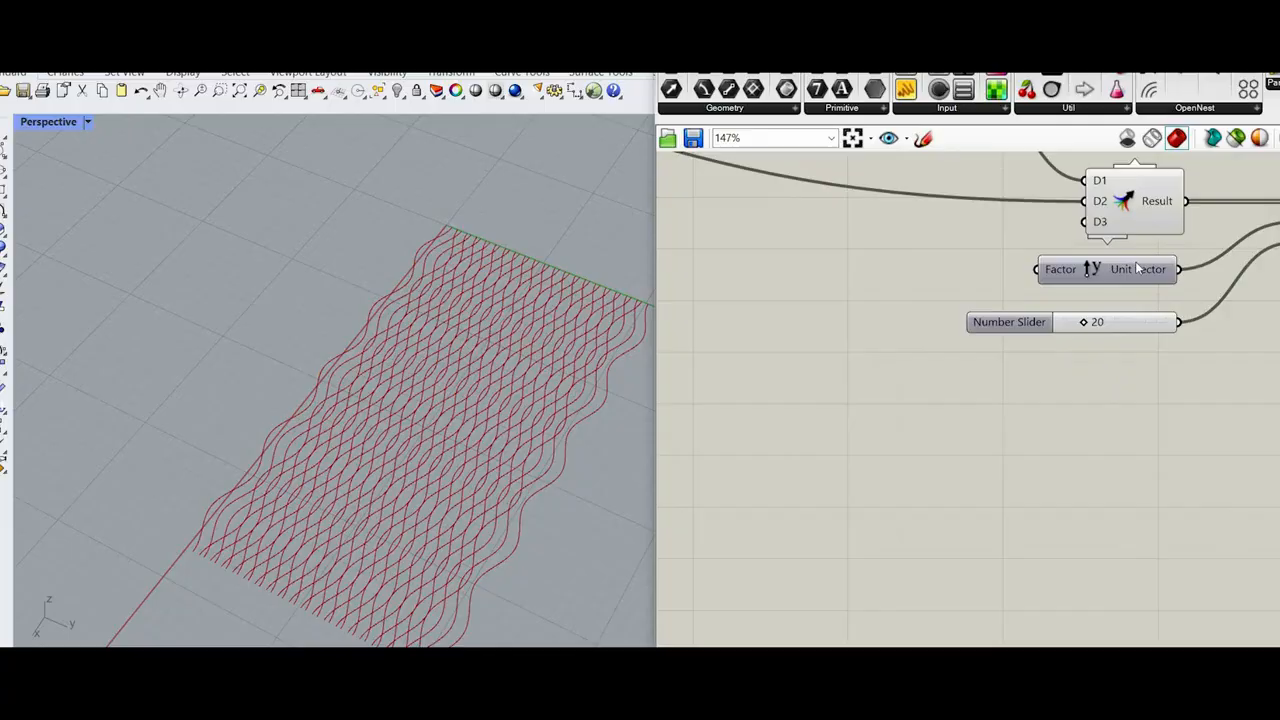
# Step: Add a Number Slider set to 5 beside the array's Unit Y and connect it to the Factor input
pyautogui.scroll(-1, 988, 272)
pyautogui.doubleClick(988, 269)
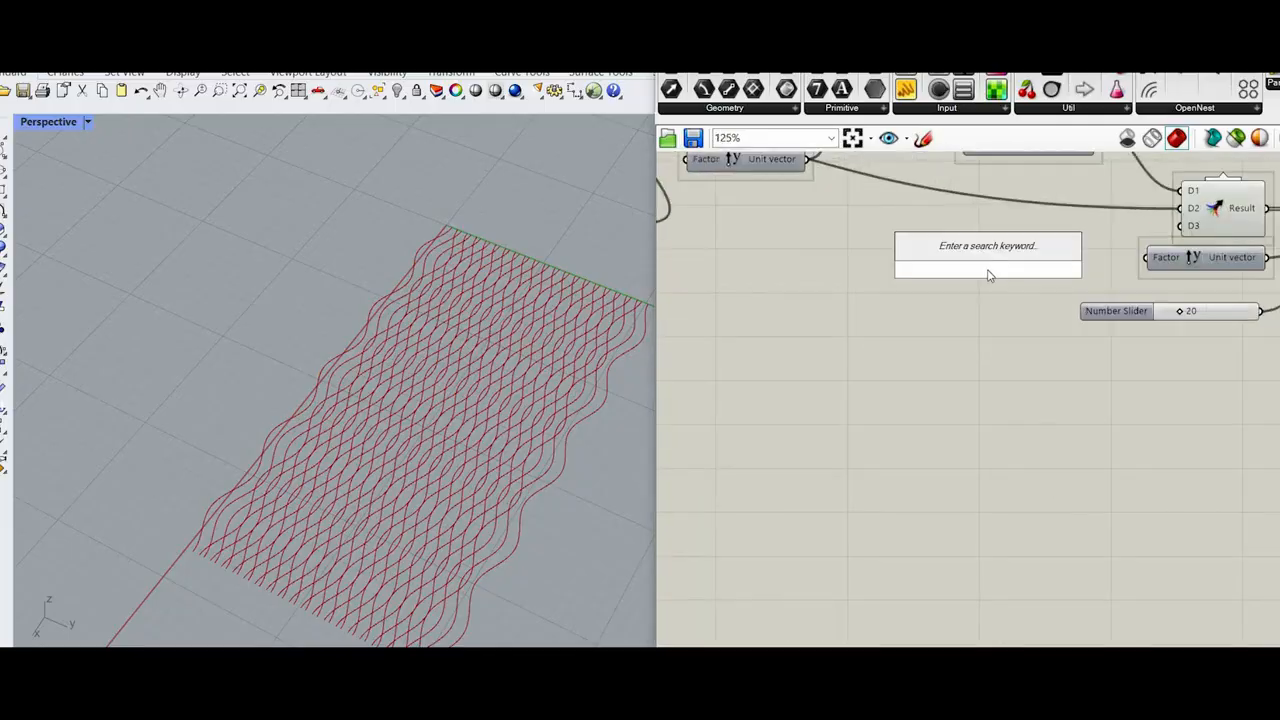
pyautogui.write('5')
pyautogui.press('Return')
pyautogui.scroll(3, 1200, 228)
pyautogui.moveTo(1005, 292); pyautogui.dragTo(1115, 273)
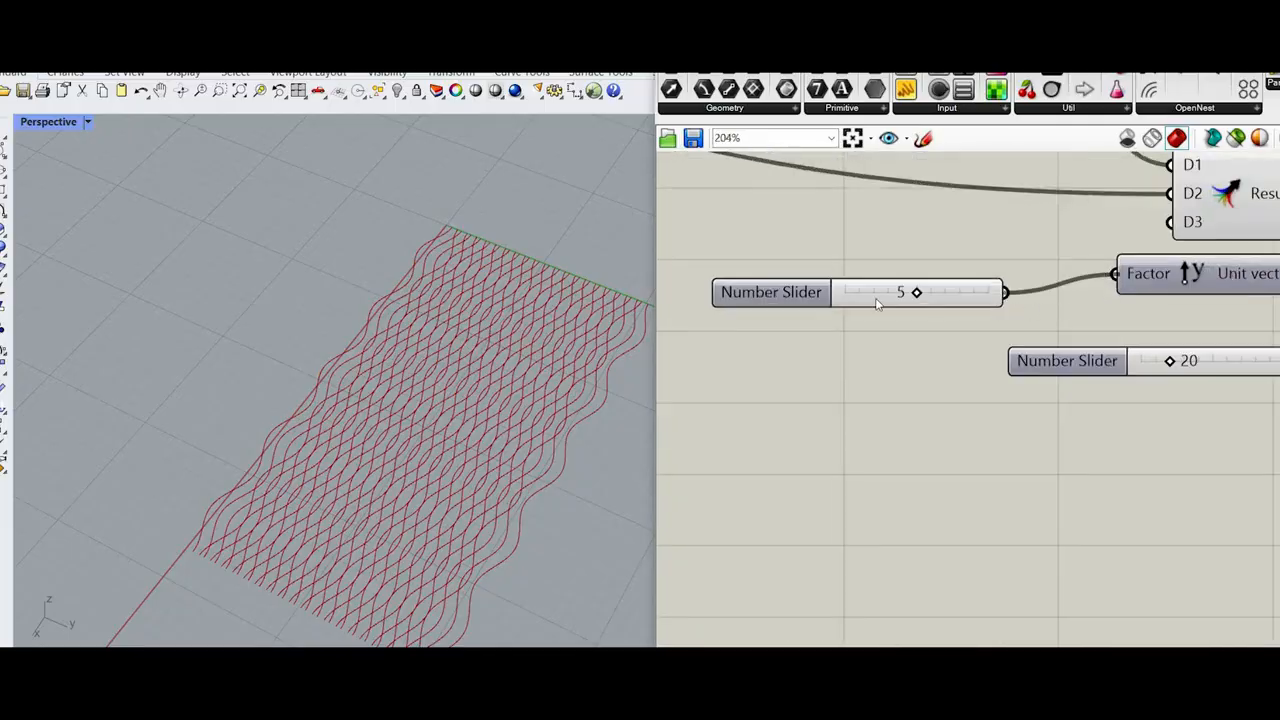
# Step: Set the slider feeding the array's Unit Y Factor to 4
pyautogui.scroll(4, 946, 291)
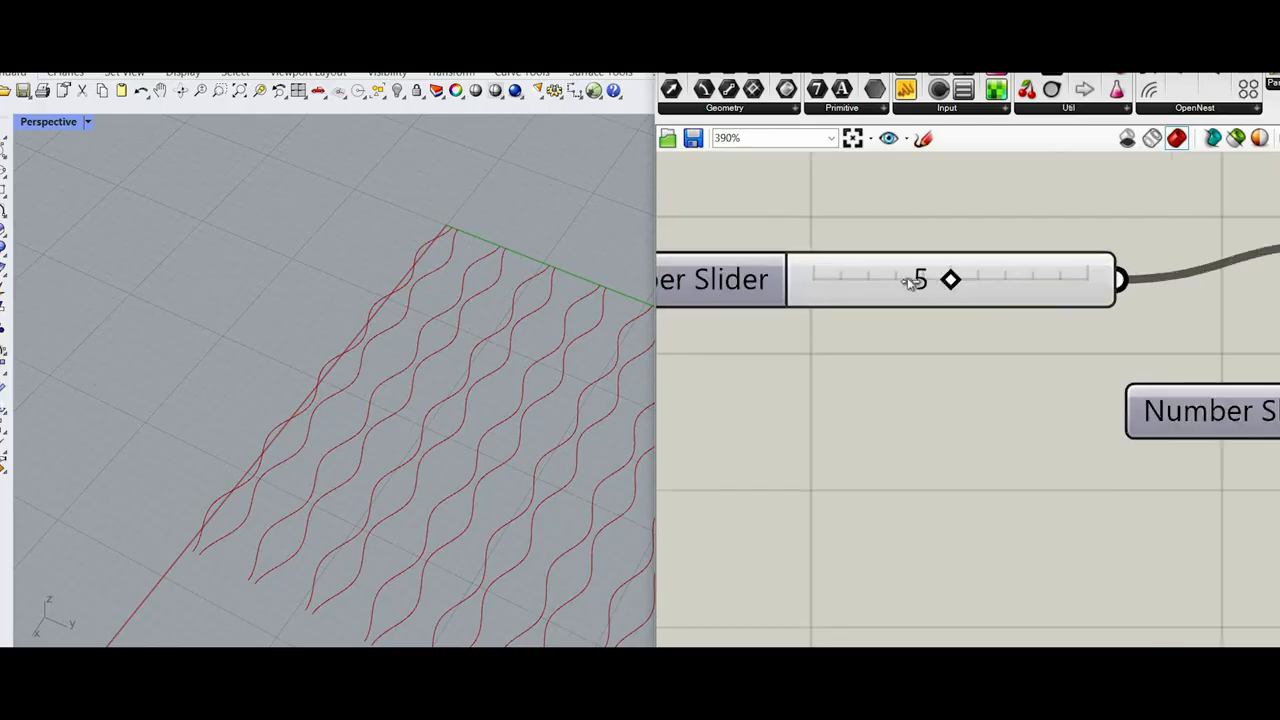
pyautogui.moveTo(914, 280)
pyautogui.mouseDown()
pyautogui.moveTo(886, 283)
pyautogui.moveTo(912, 289)
pyautogui.mouseUp()
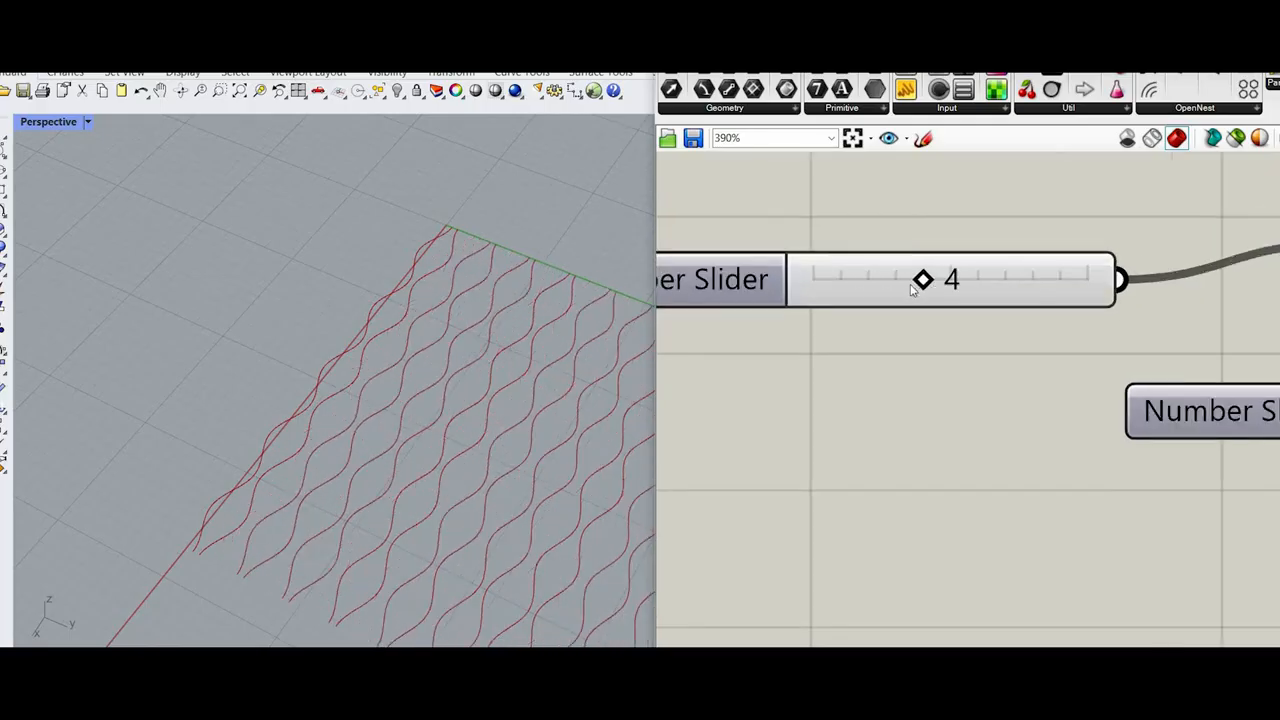
pyautogui.scroll(-4, 306, 370)
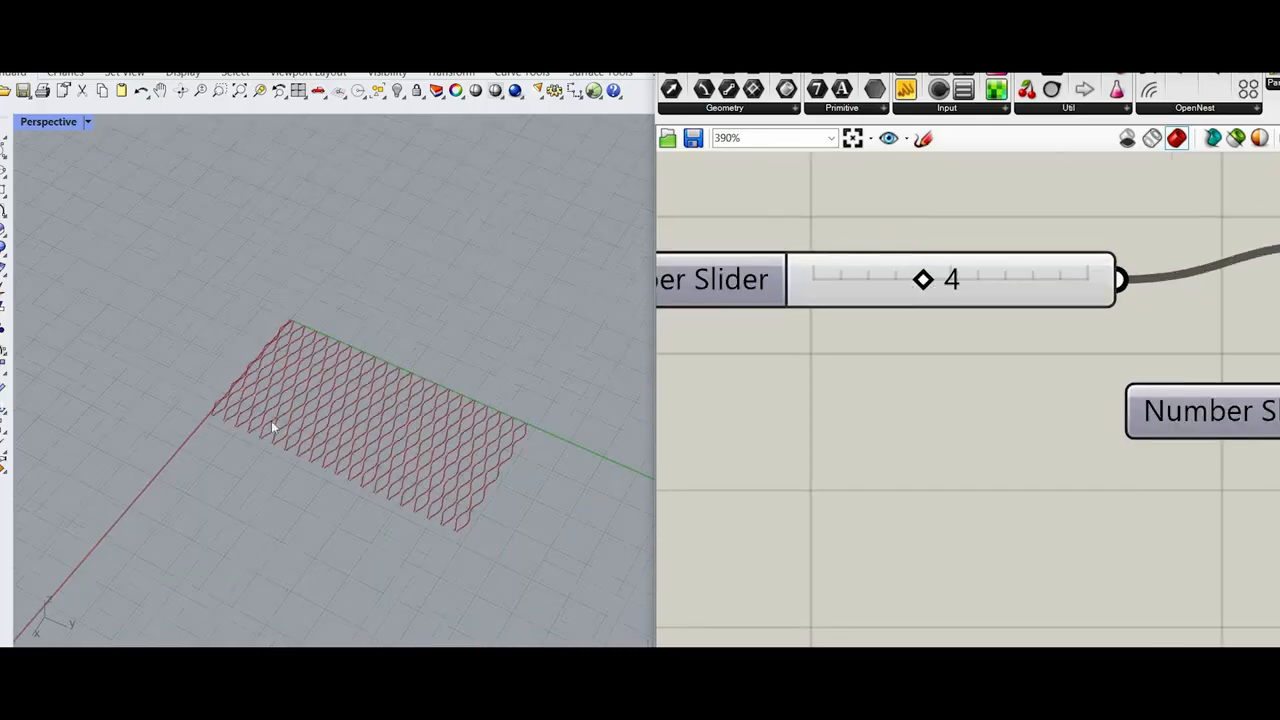
pyautogui.scroll(2, 271, 420)
pyautogui.scroll(-3, 987, 398)
# Step: Turn on the viewport preview of the Rectangle component to compare its outline with the arrayed curves
pyautogui.scroll(-6, 987, 398)
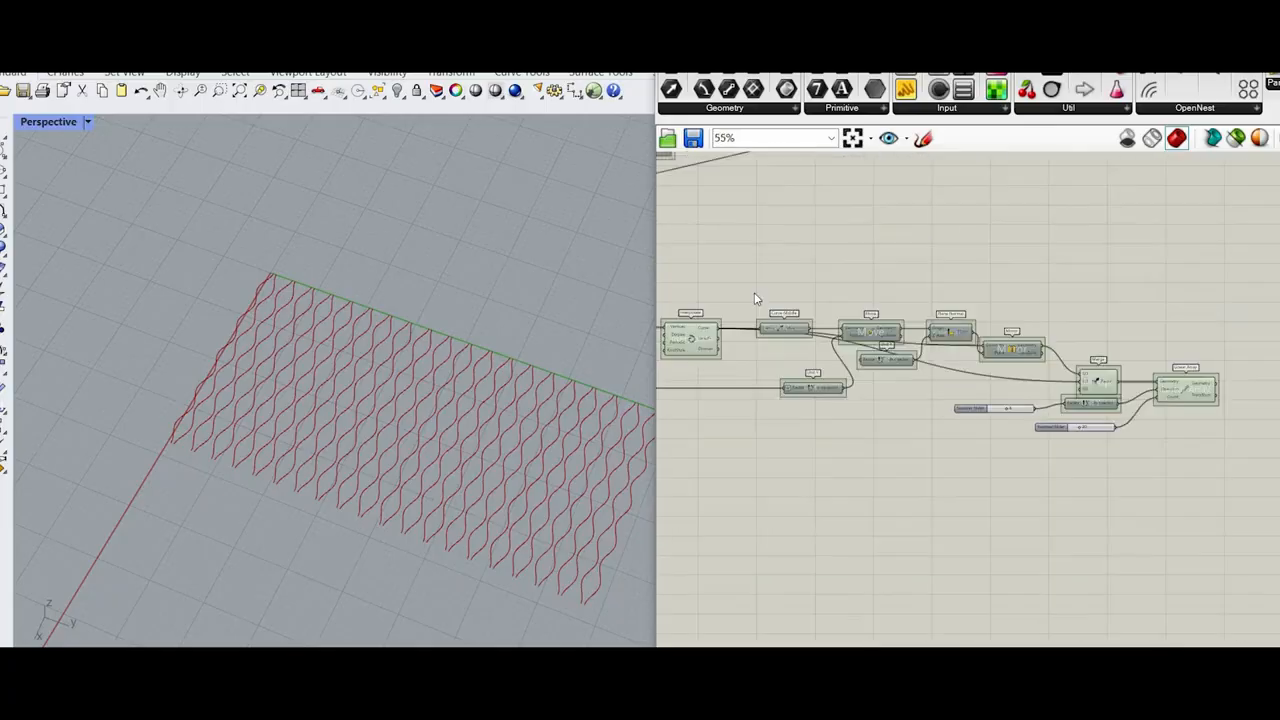
pyautogui.scroll(4, 958, 276)
pyautogui.click(836, 287)
pyautogui.middleClick(958, 271)
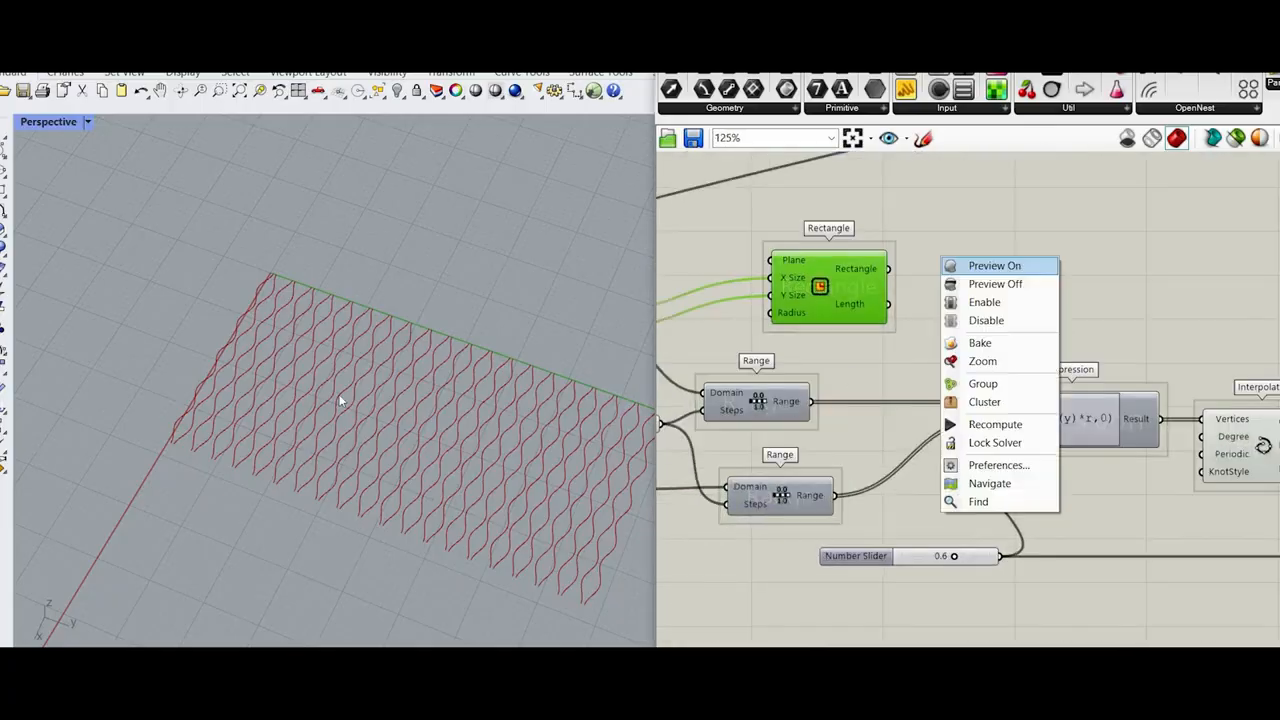
pyautogui.click(972, 267)
pyautogui.scroll(-7, 388, 363)
pyautogui.scroll(3, 388, 363)
pyautogui.scroll(-5, 1155, 501)
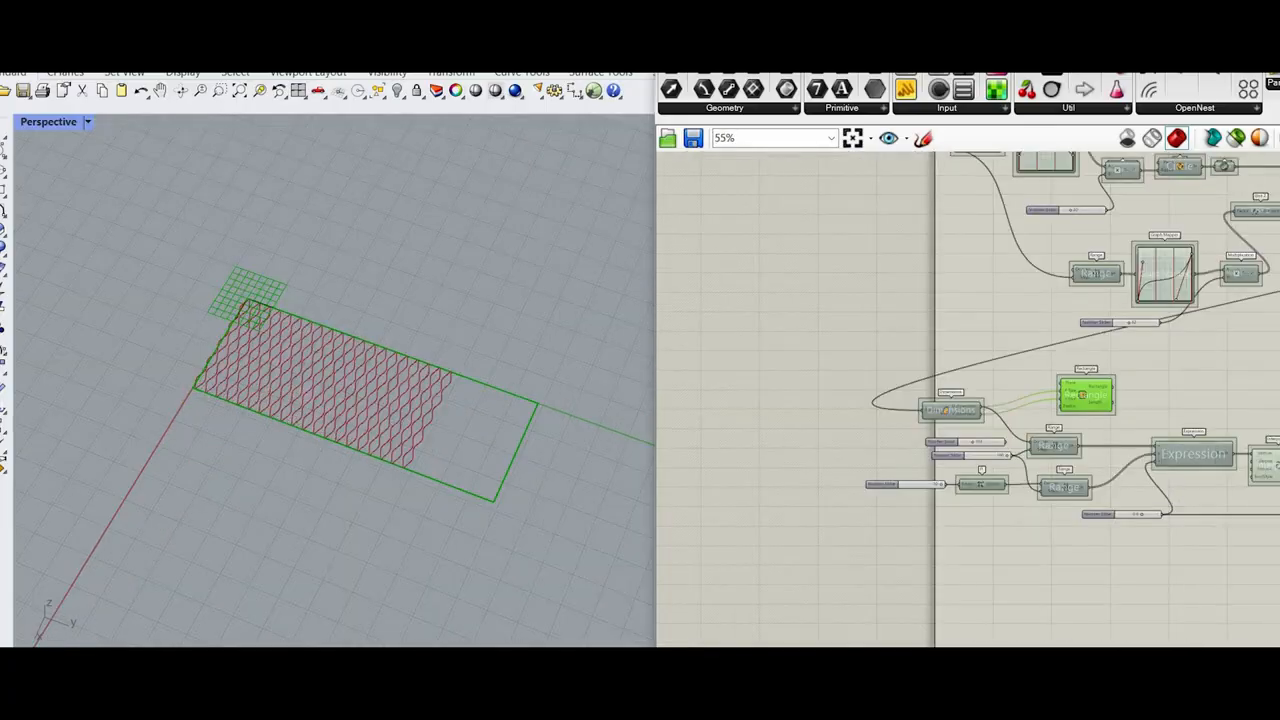
# Step: Set Linear Array's count slider to 28 so the curves fill the rectangle's length
pyautogui.scroll(5, 1077, 476)
pyautogui.scroll(6, 991, 476)
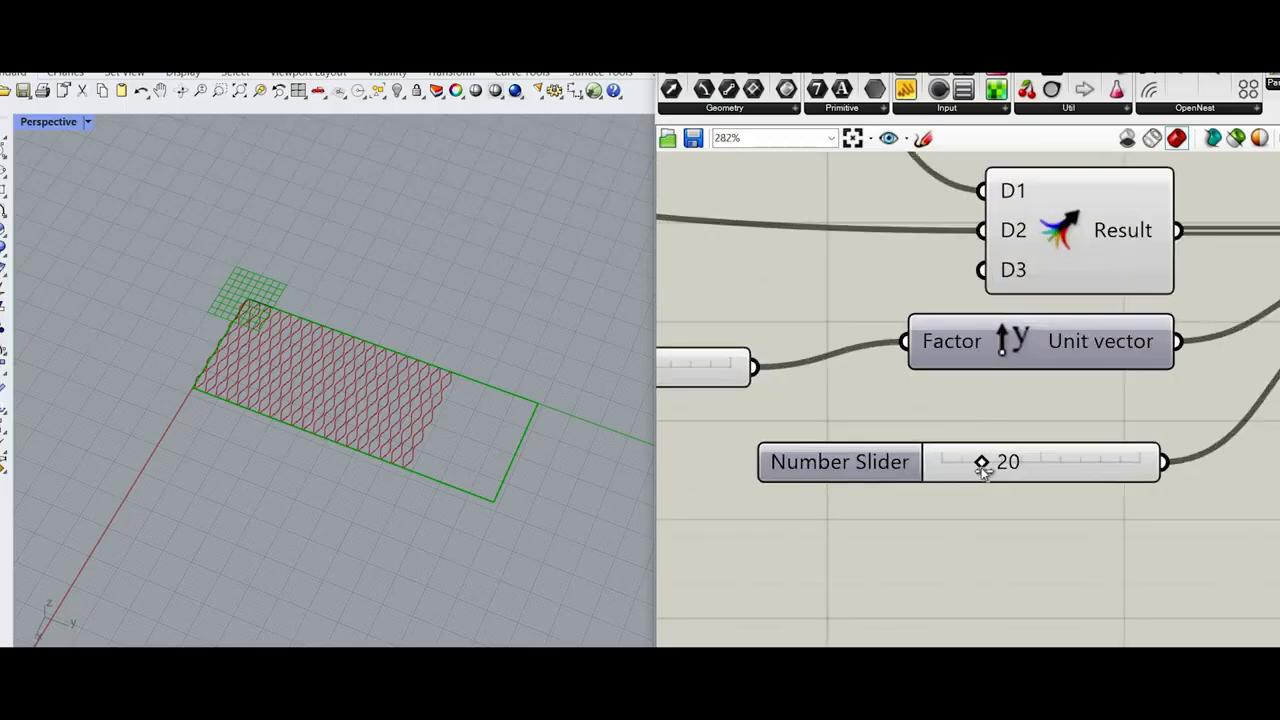
pyautogui.moveTo(981, 466); pyautogui.dragTo(1012, 470)
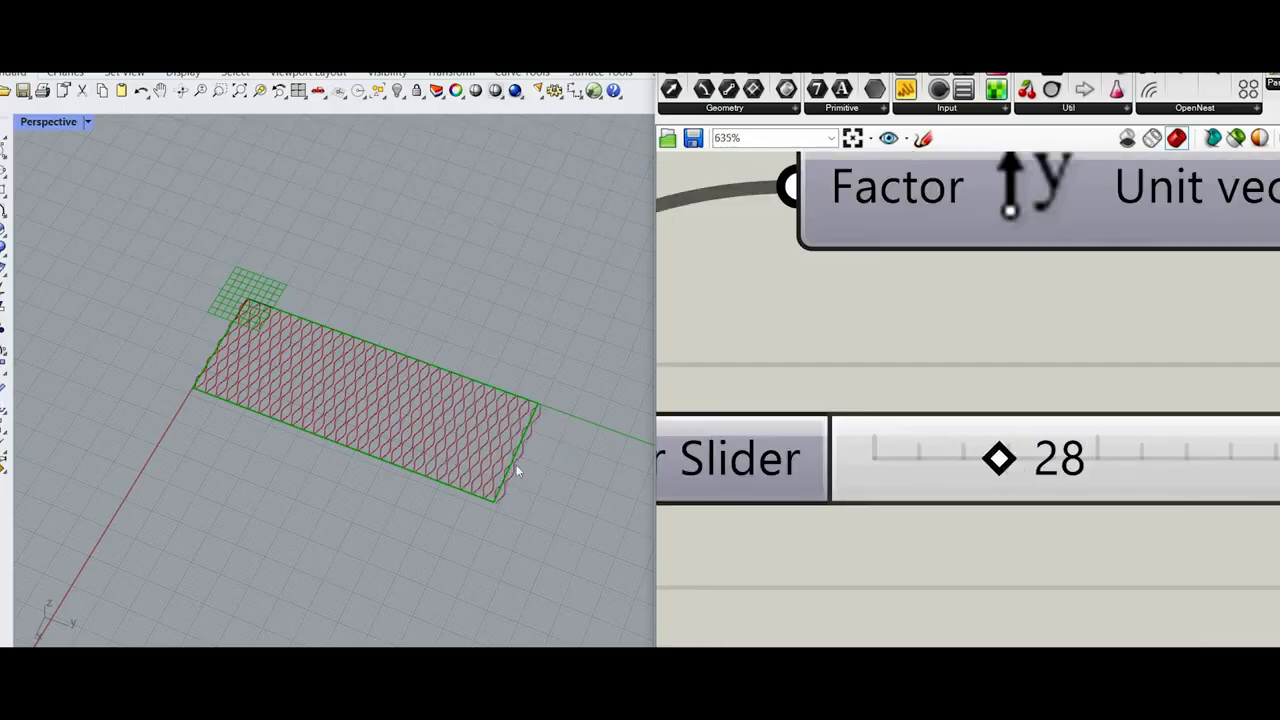
pyautogui.scroll(4, 516, 464)
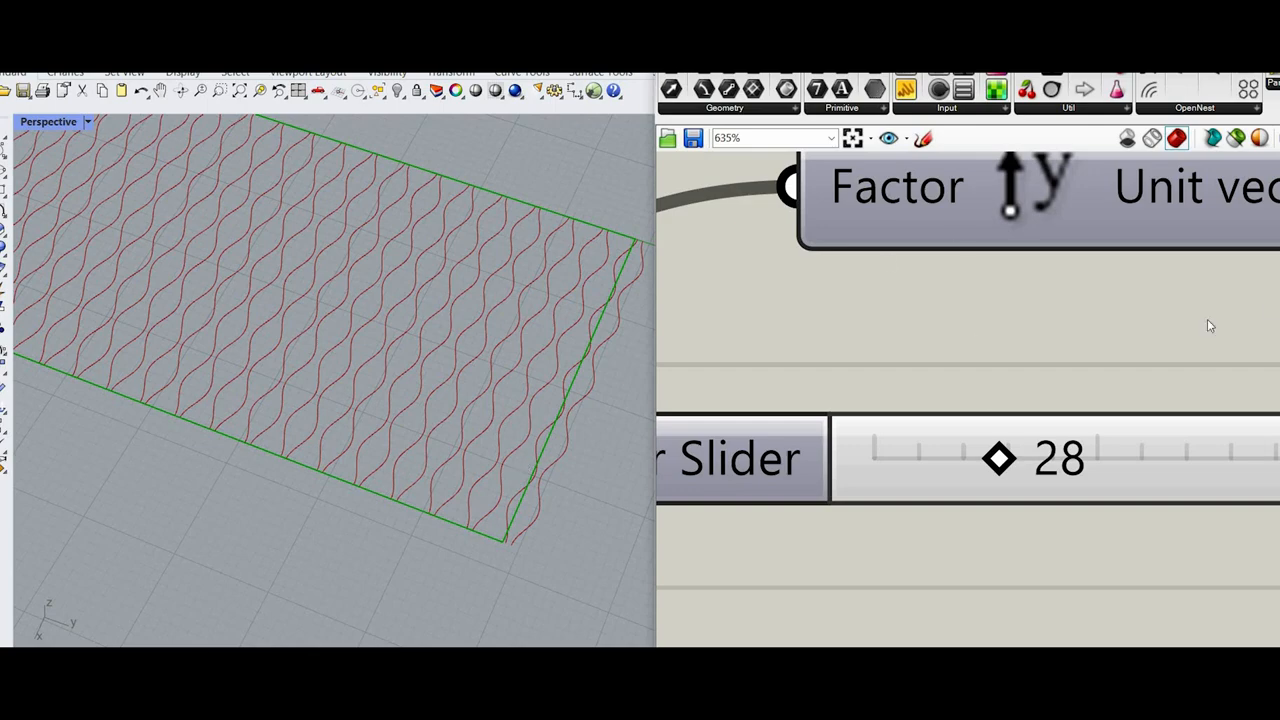
# Step: Turn off the viewport preview of the Merge component
pyautogui.scroll(-8, 1162, 199)
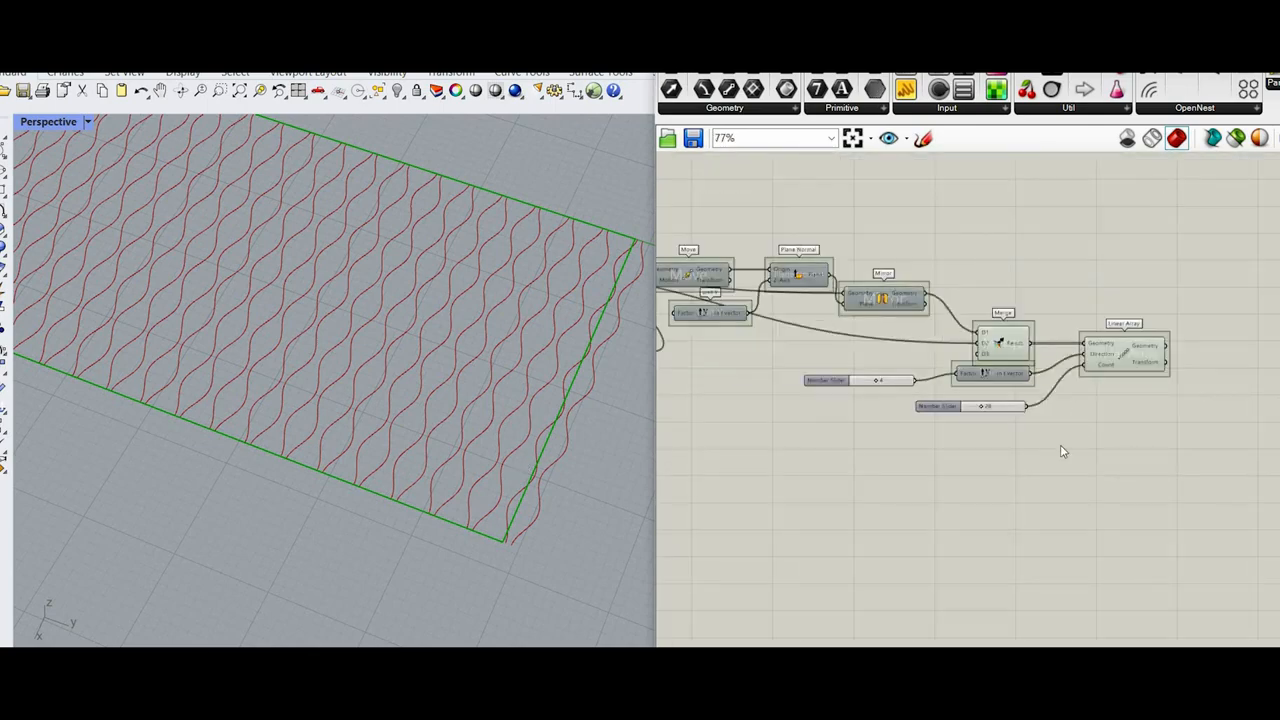
pyautogui.moveTo(1044, 448); pyautogui.dragTo(878, 290)
pyautogui.middleClick(1066, 197)
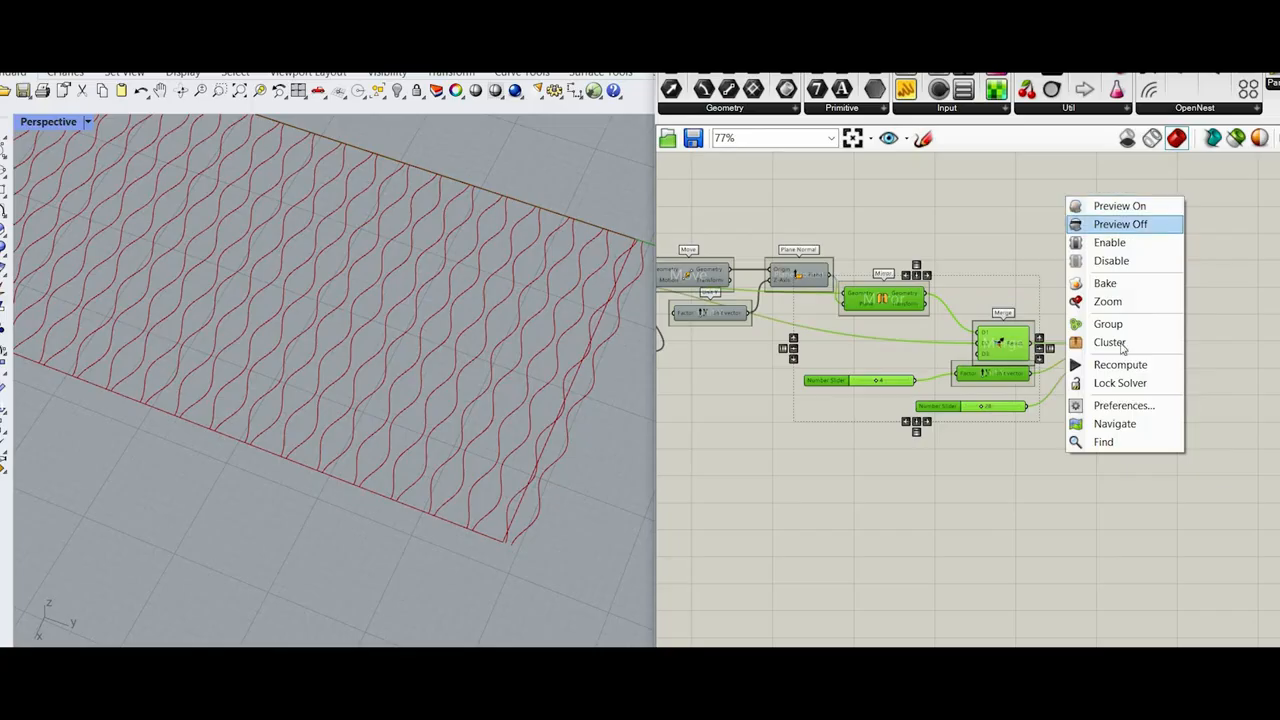
pyautogui.click(1082, 225)
pyautogui.scroll(3, 1189, 394)
pyautogui.click(1096, 303)
pyautogui.middleClick(1101, 237)
pyautogui.scroll(-8, 743, 323)
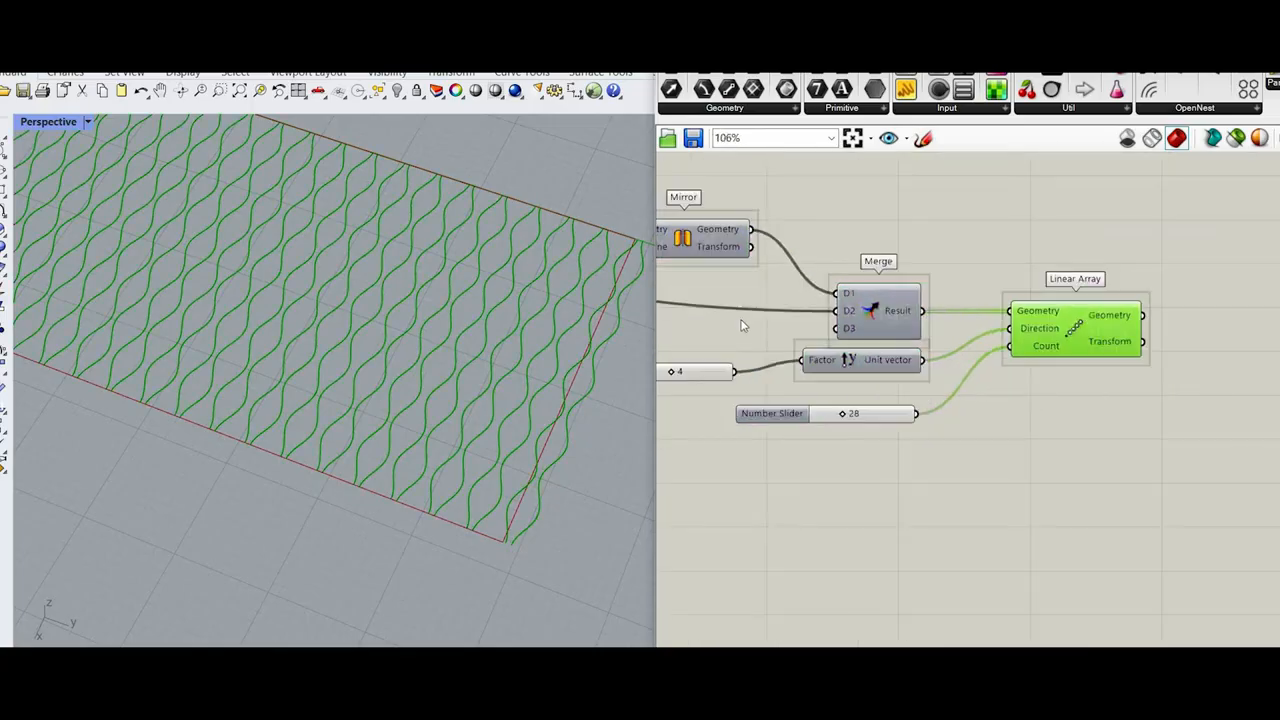
# Step: Turn off the viewport preview of the Rectangle component
pyautogui.scroll(6, 760, 329)
pyautogui.moveTo(865, 349); pyautogui.dragTo(976, 438)
pyautogui.middleClick(1067, 319)
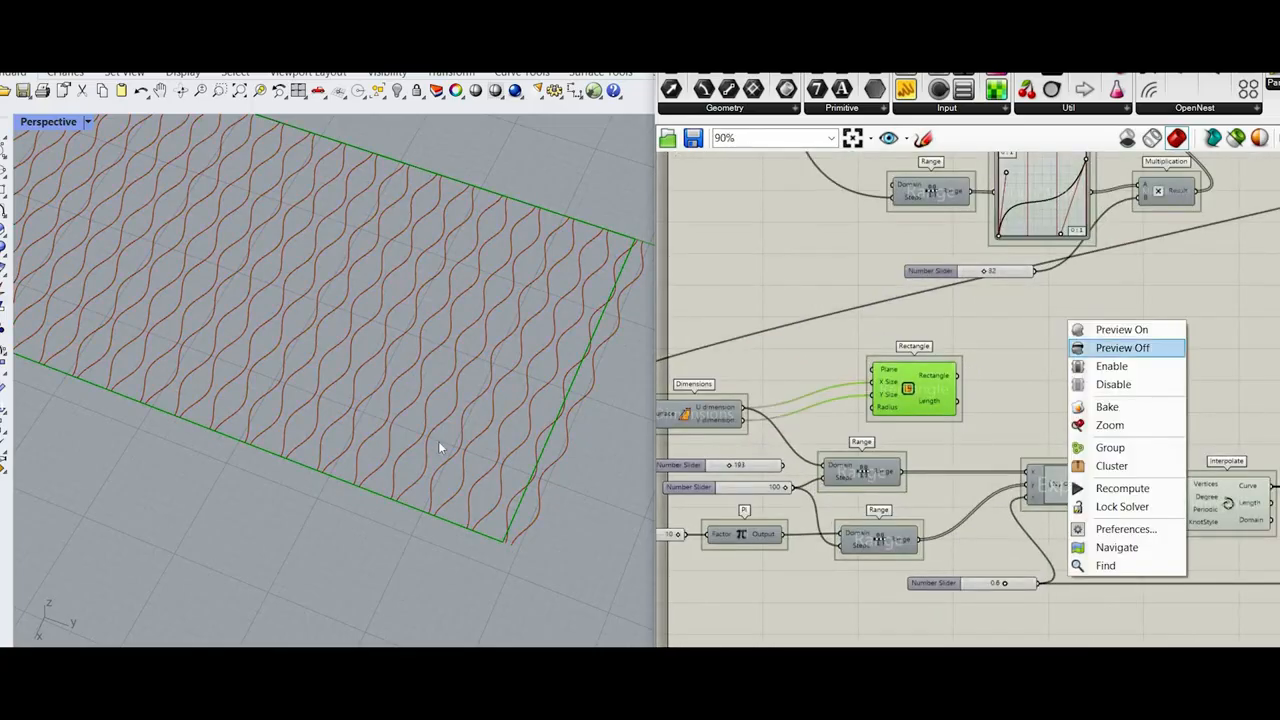
pyautogui.click(1099, 348)
pyautogui.scroll(-5, 400, 386)
pyautogui.scroll(3, 403, 388)
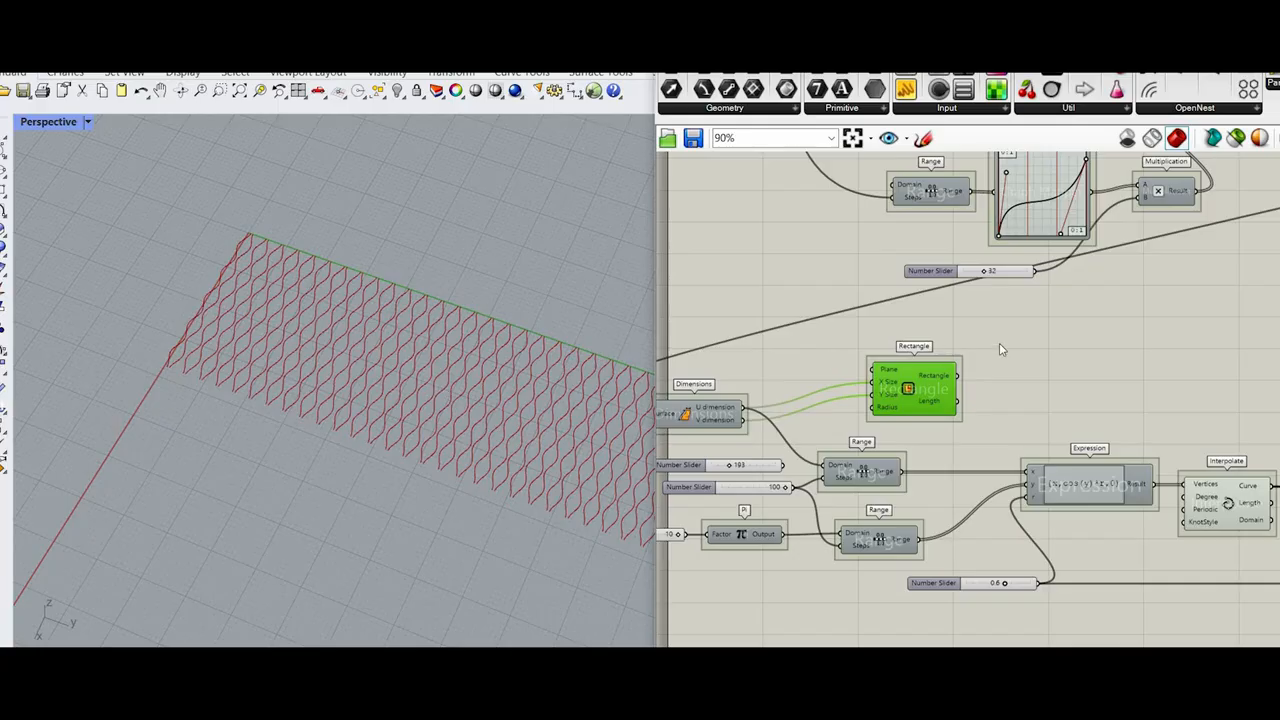
# Step: Inspect the data on Linear Array's outputs and locate the Surface Morph component on the canvas
pyautogui.scroll(-6, 906, 409)
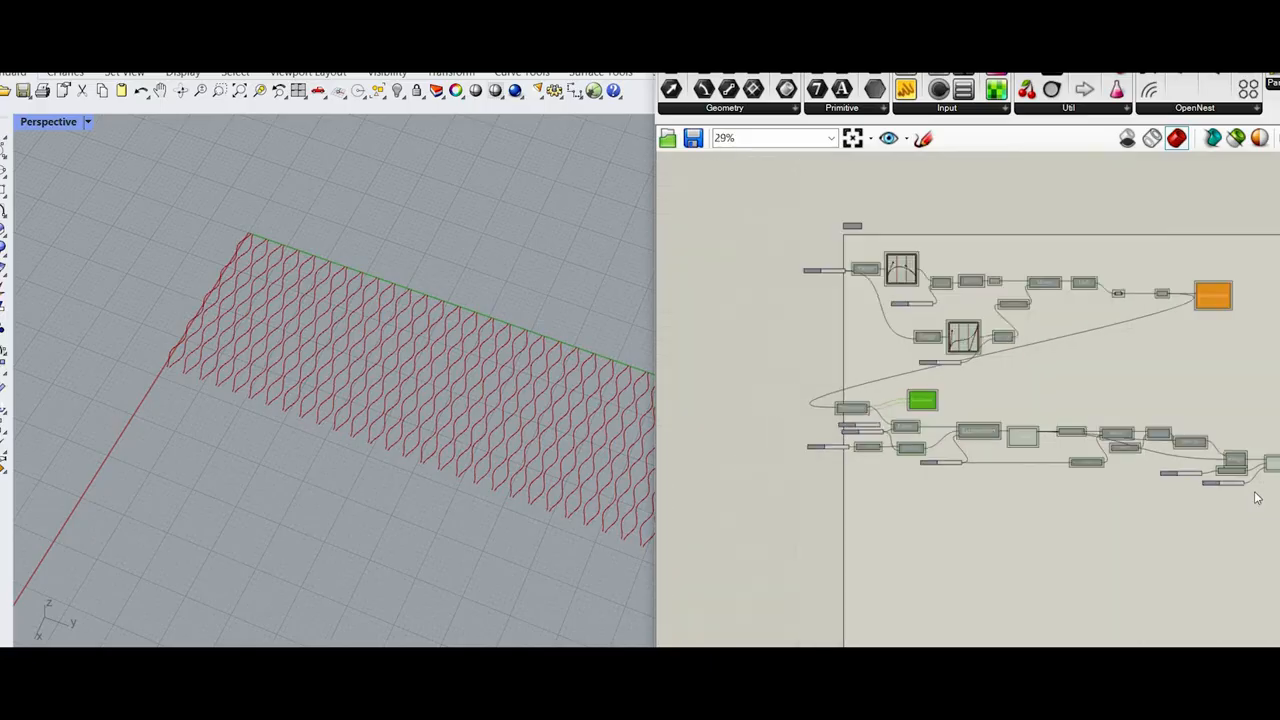
pyautogui.moveTo(1254, 494); pyautogui.dragTo(986, 458, button='right')
pyautogui.scroll(6, 986, 458)
pyautogui.scroll(5, 994, 448)
pyautogui.click(1003, 438)
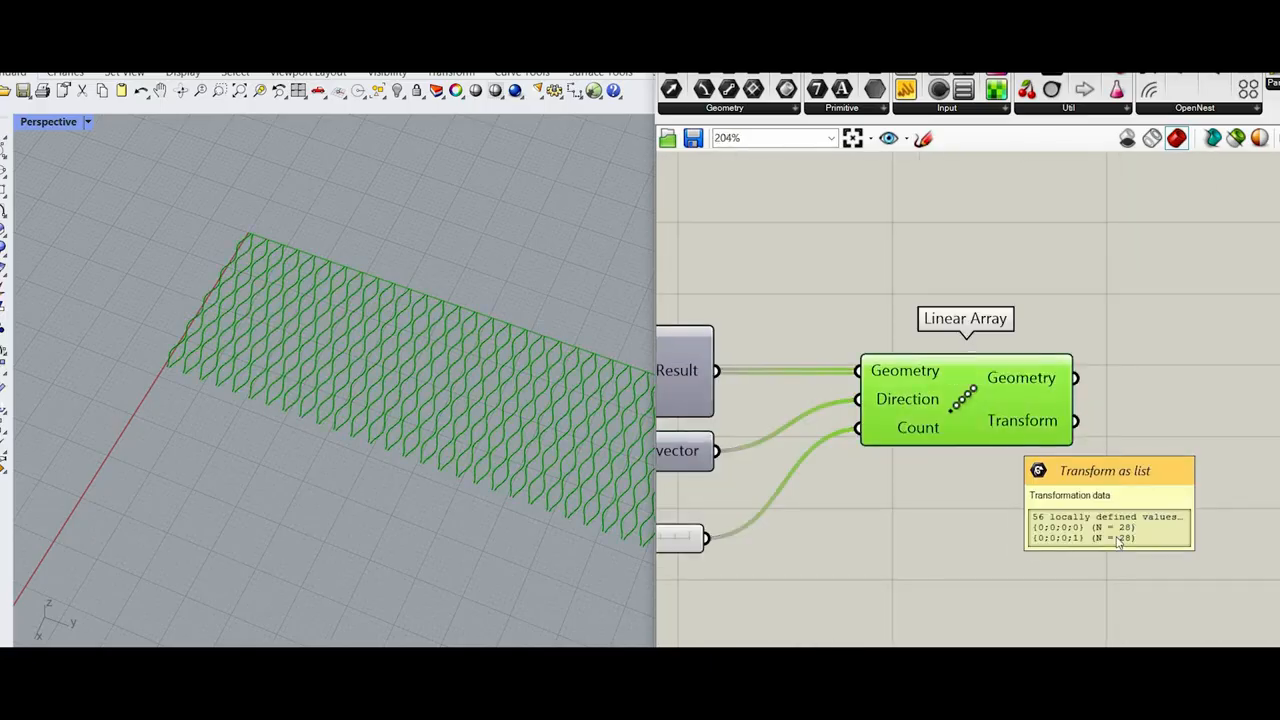
pyautogui.scroll(-5, 1080, 460)
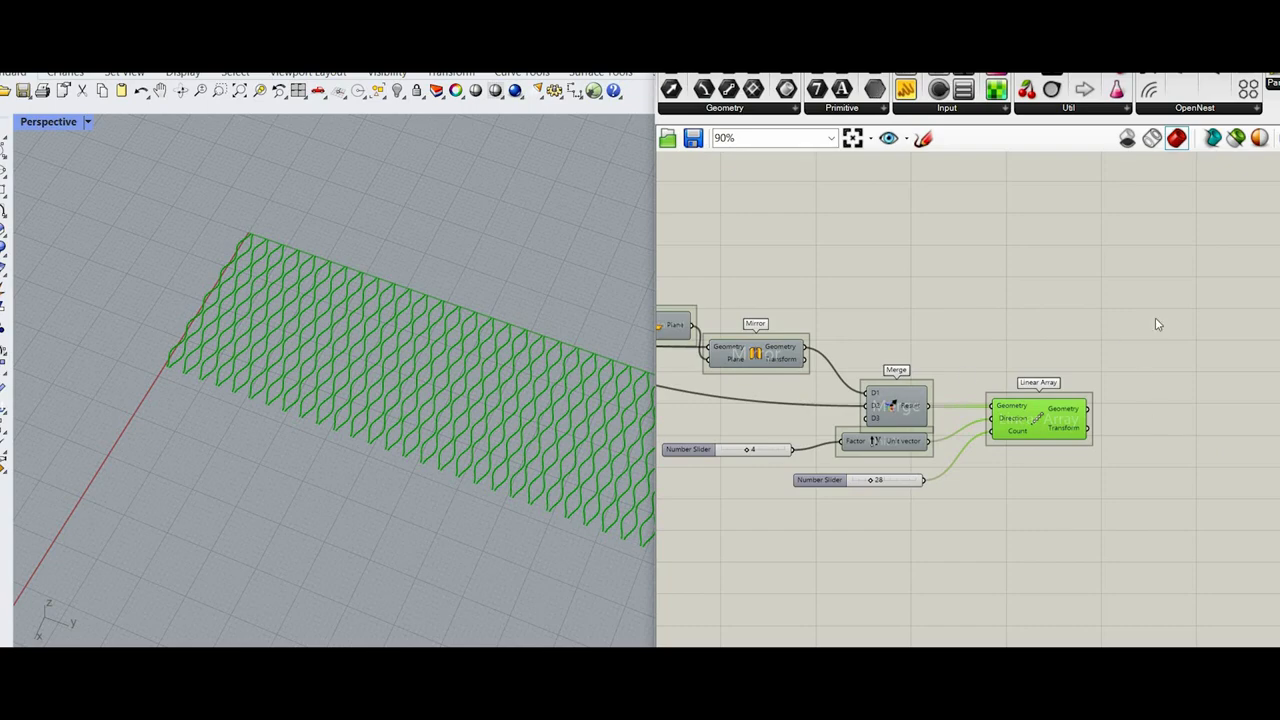
pyautogui.scroll(-6, 949, 283)
pyautogui.moveTo(949, 283); pyautogui.dragTo(1020, 429, button='right')
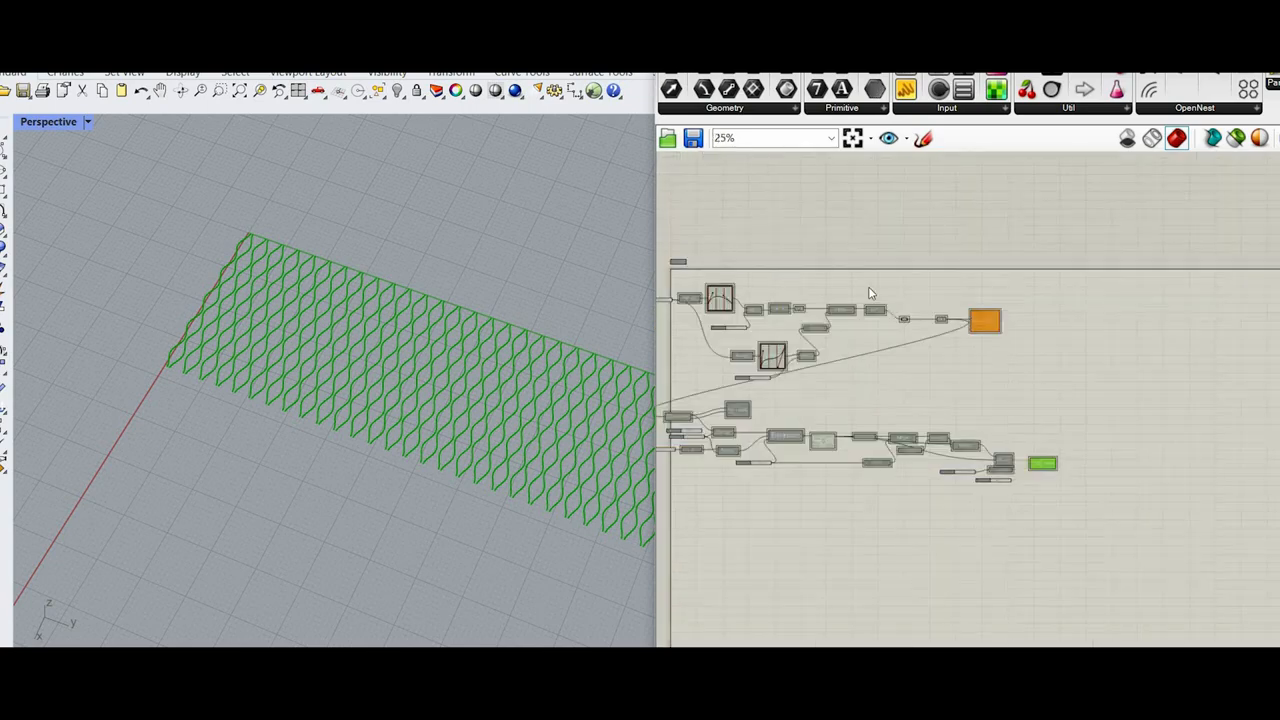
pyautogui.scroll(6, 974, 315)
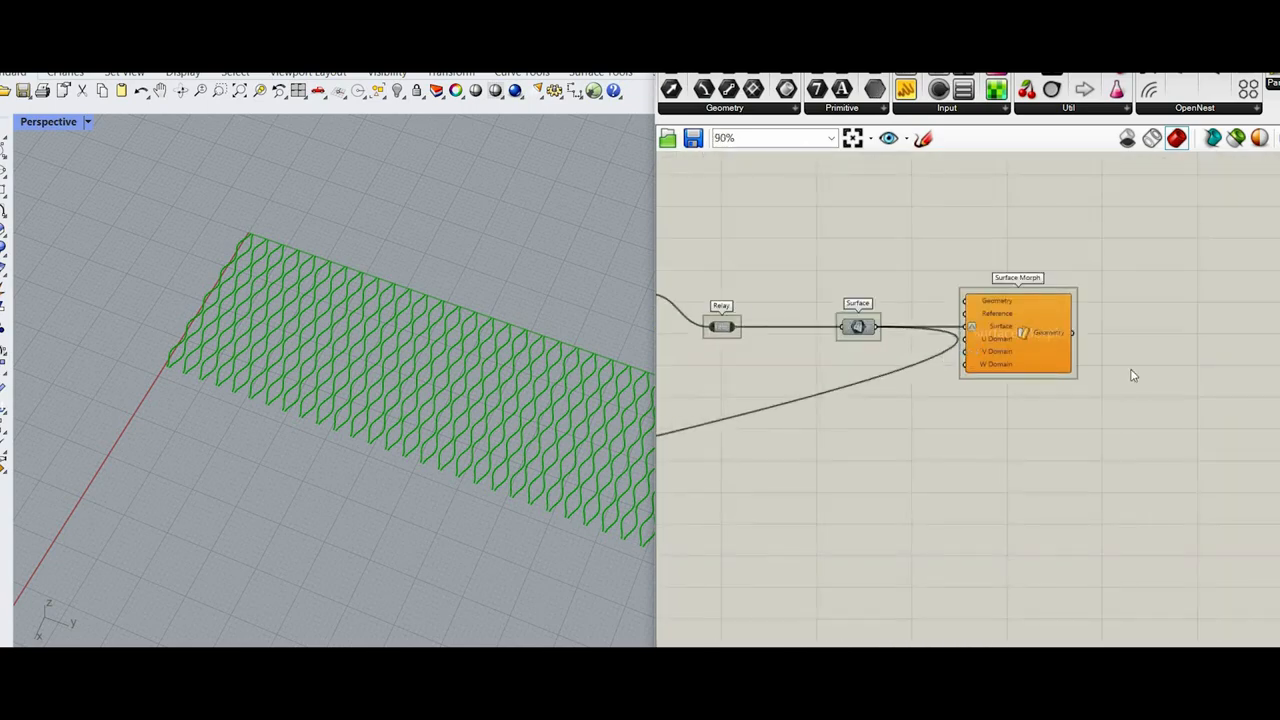
# Step: Simplify the data on Linear Array's Geometry output
pyautogui.scroll(-6, 1098, 376)
pyautogui.moveTo(1165, 562); pyautogui.dragTo(1041, 476, button='right')
pyautogui.scroll(9, 1048, 473)
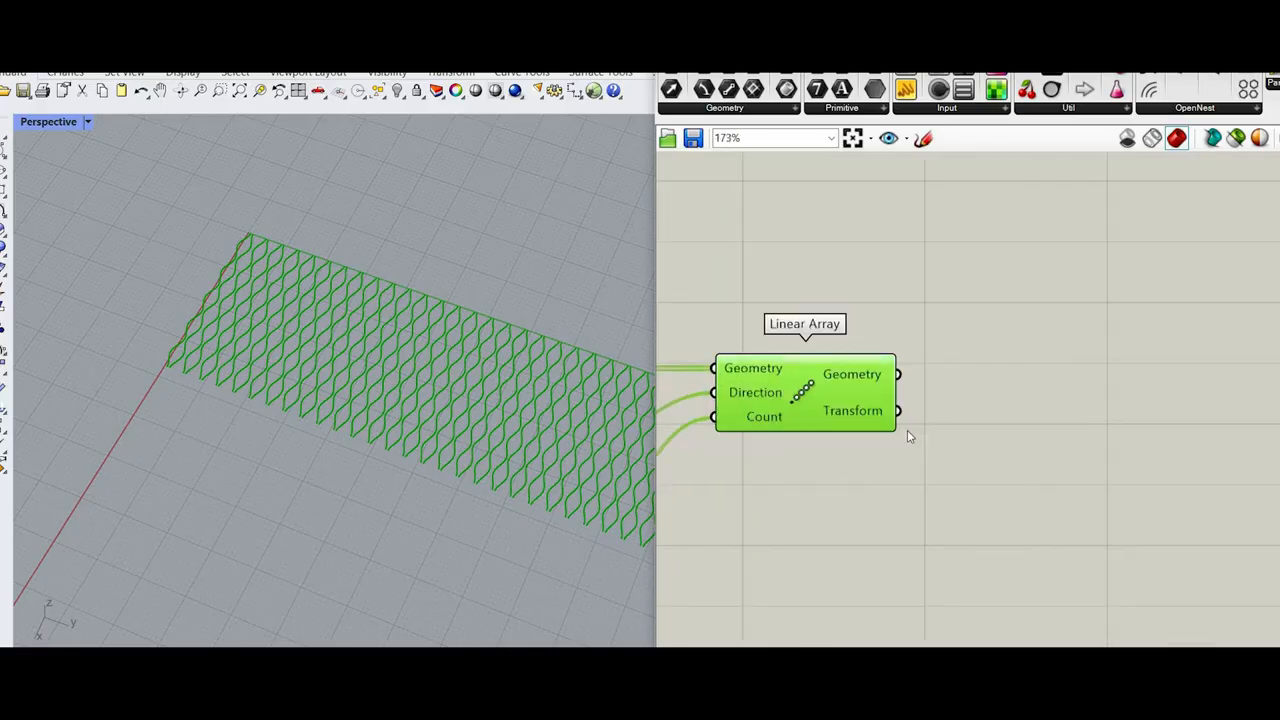
pyautogui.scroll(-6, 910, 420)
pyautogui.scroll(4, 990, 383)
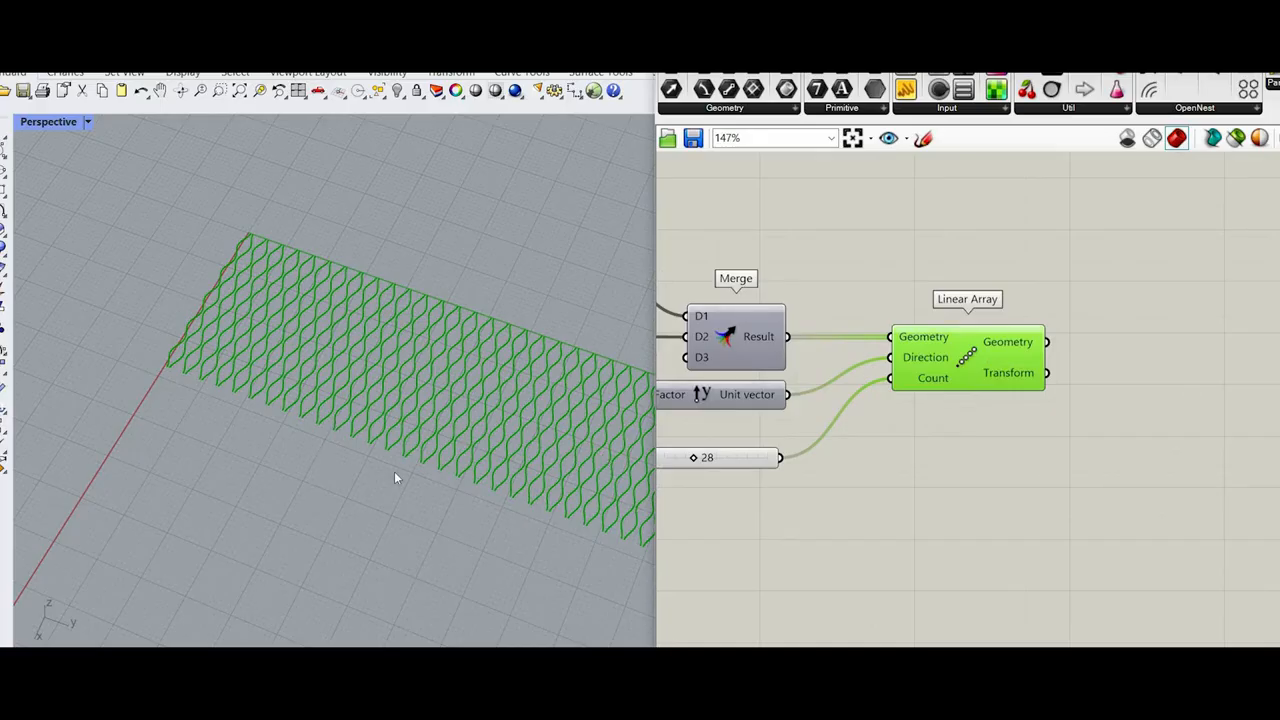
pyautogui.scroll(-10, 396, 468)
pyautogui.scroll(8, 483, 415)
pyautogui.scroll(-3, 1096, 404)
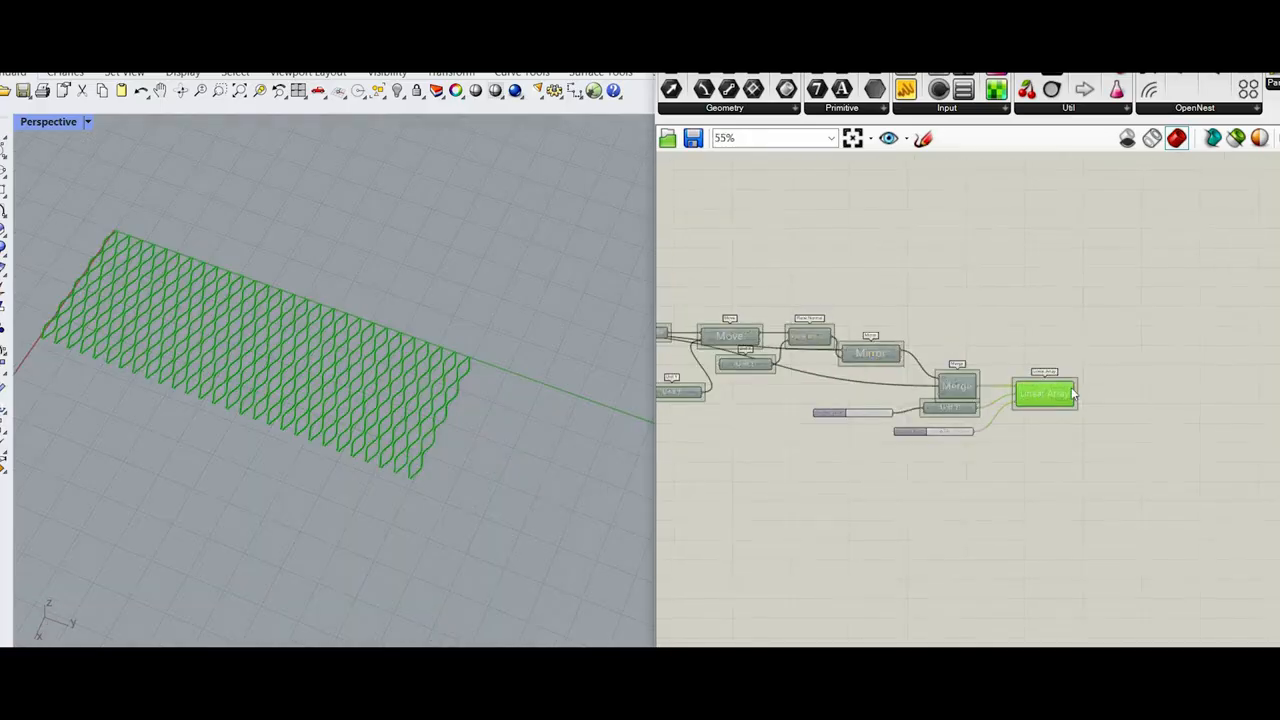
pyautogui.scroll(2, 1050, 400)
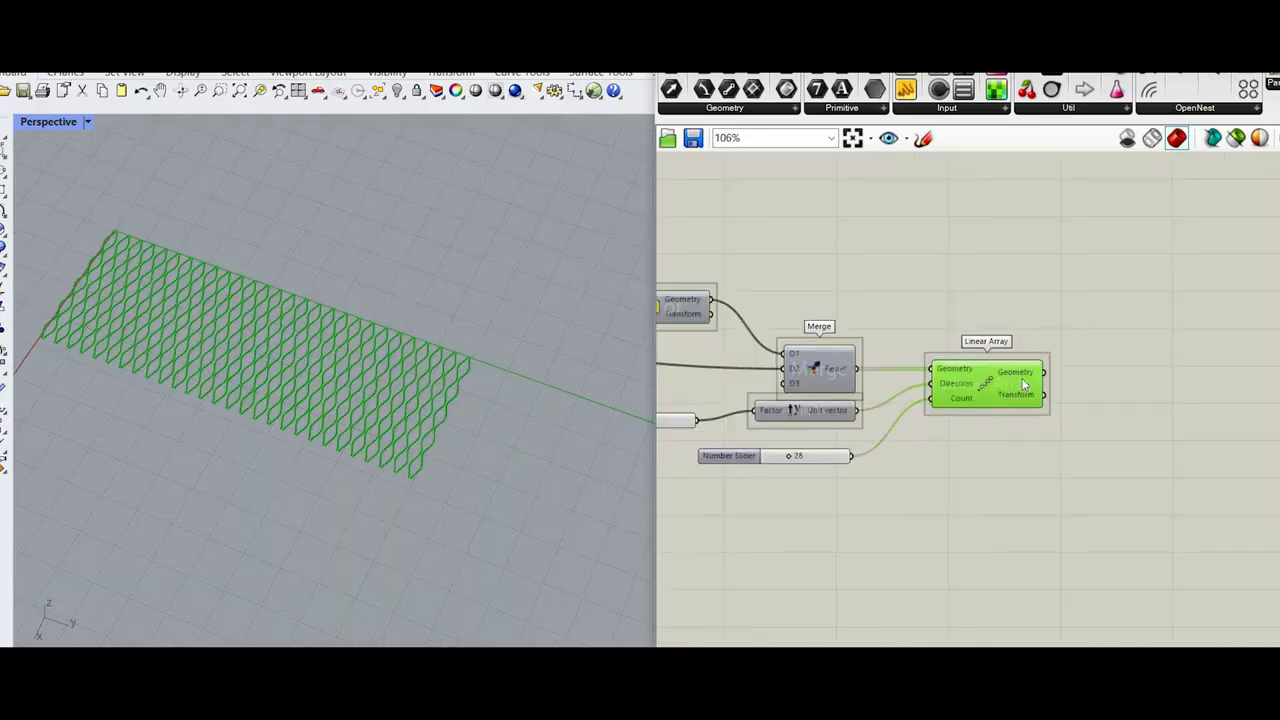
pyautogui.rightClick(1025, 378)
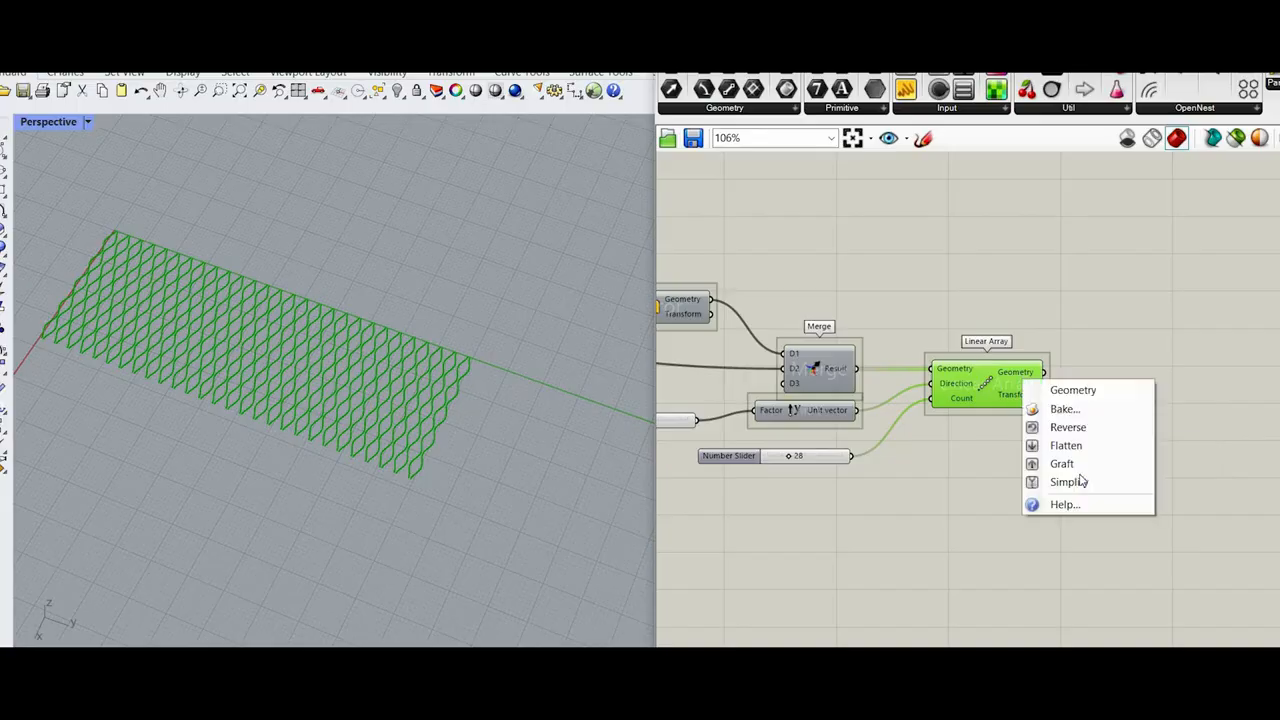
pyautogui.click(1057, 483)
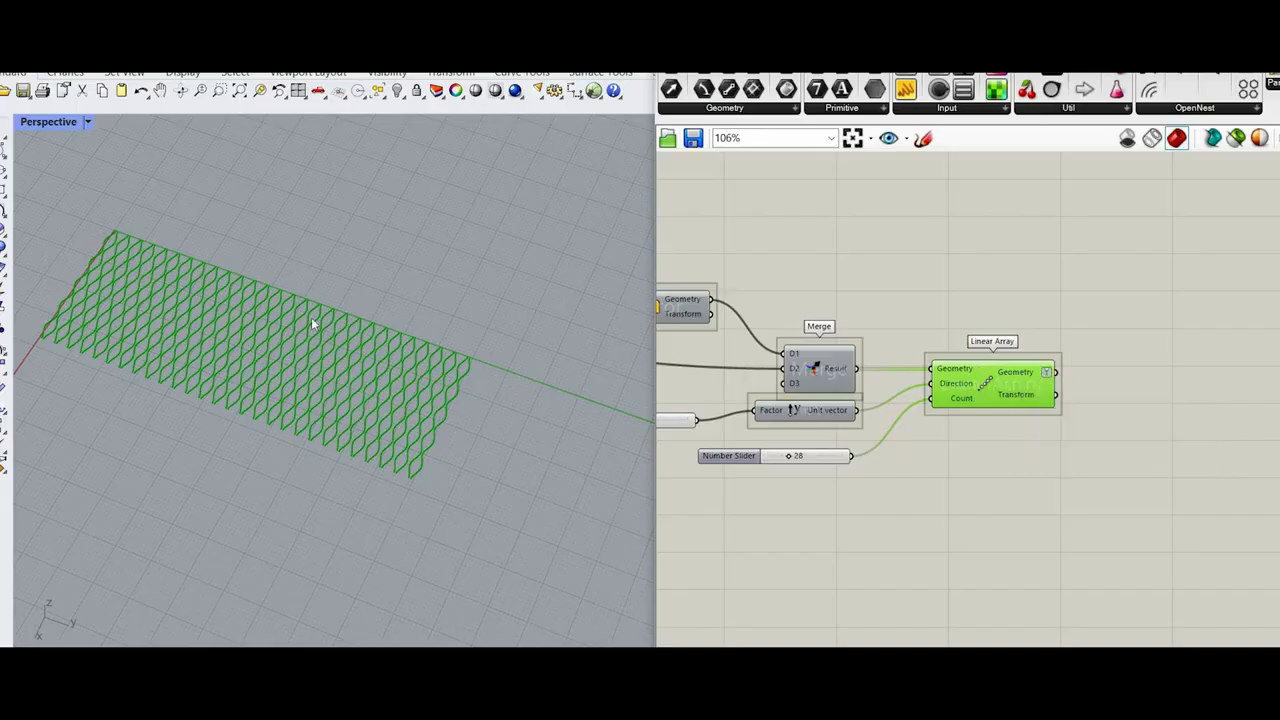
# Step: Flatten the data on Linear Array's Geometry output
pyautogui.scroll(4, 311, 320)
pyautogui.scroll(-4, 893, 408)
pyautogui.scroll(7, 965, 405)
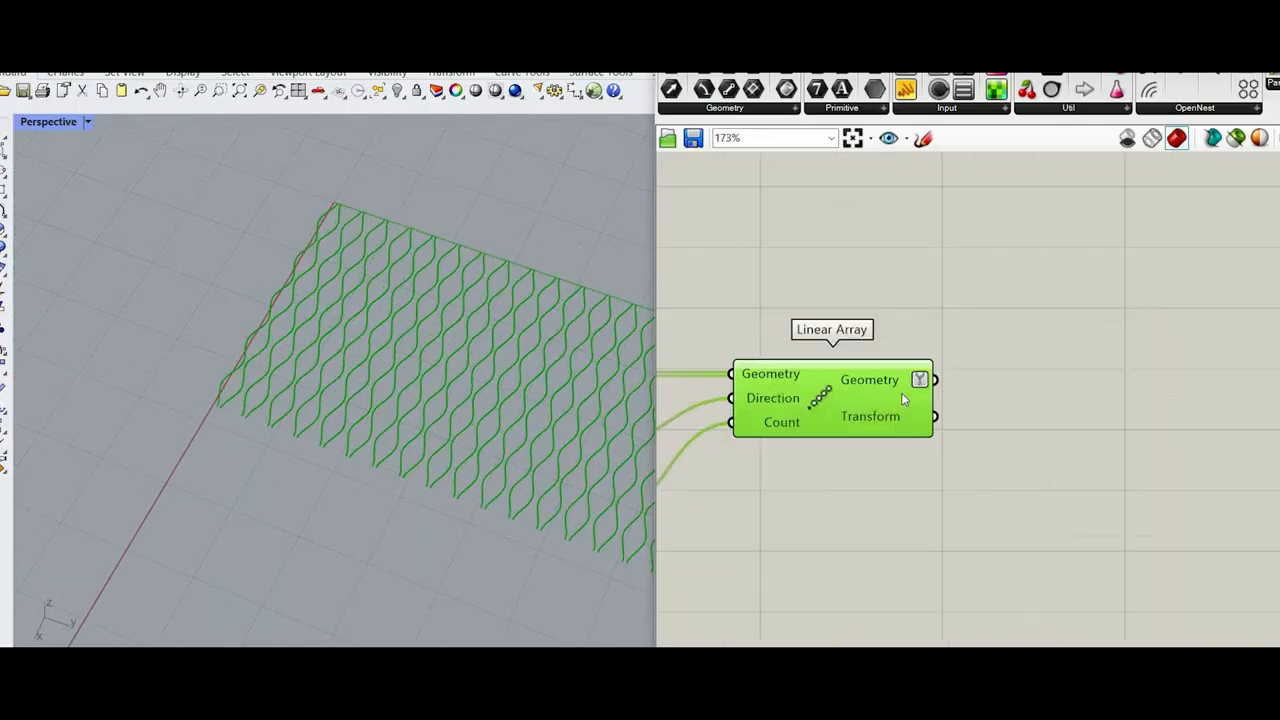
pyautogui.scroll(2, 903, 399)
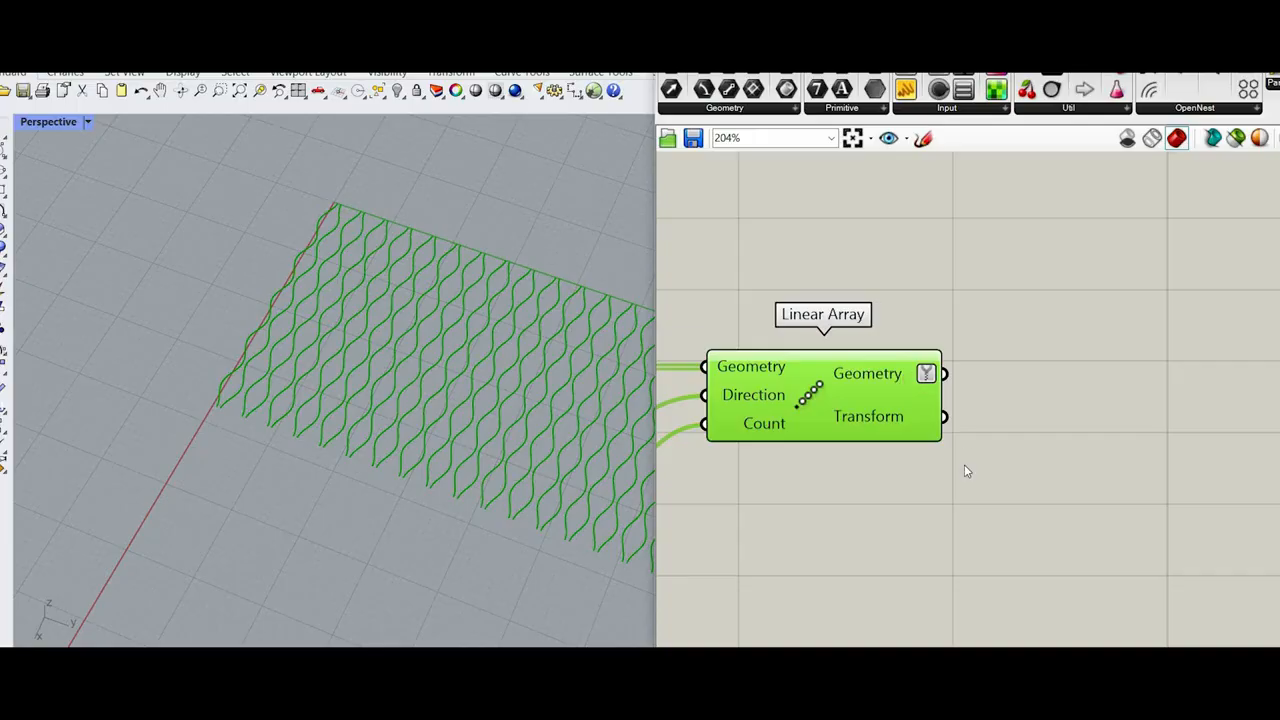
pyautogui.rightClick(906, 376)
pyautogui.click(990, 440)
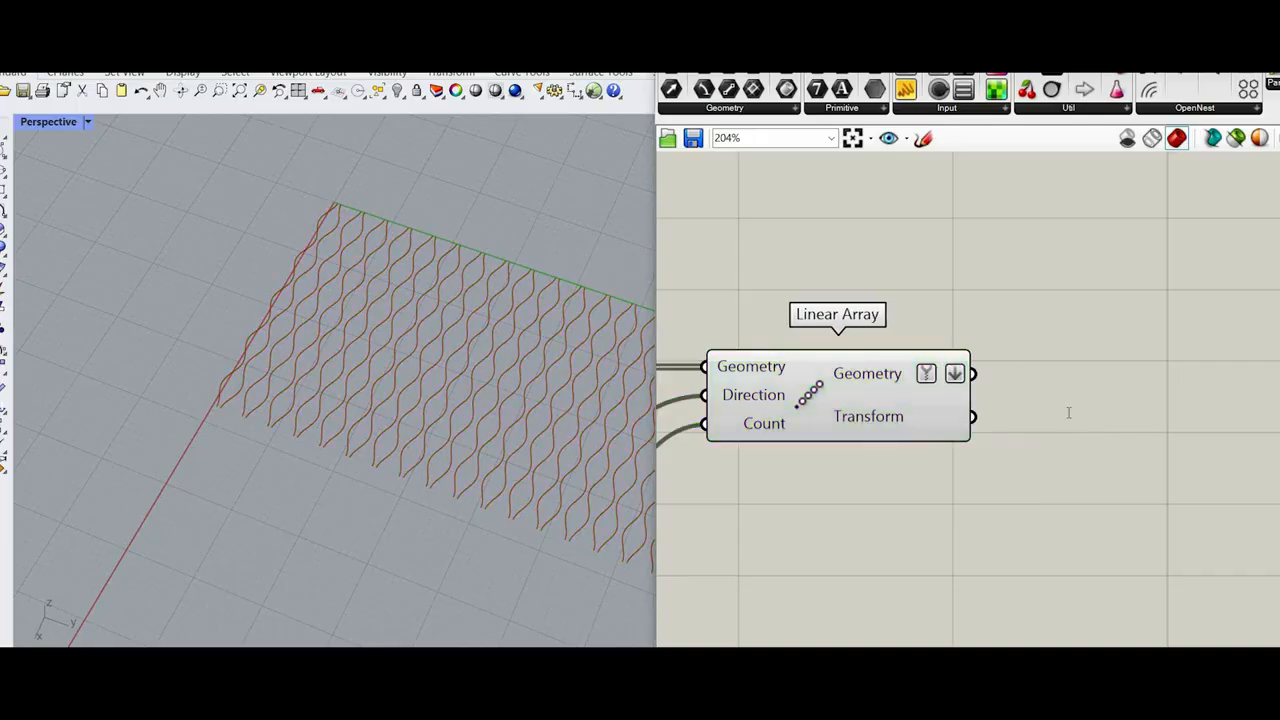
# Step: Add a List Item component and connect Linear Array's Geometry output to its List input
pyautogui.doubleClick(1068, 412)
pyautogui.write('list ite')
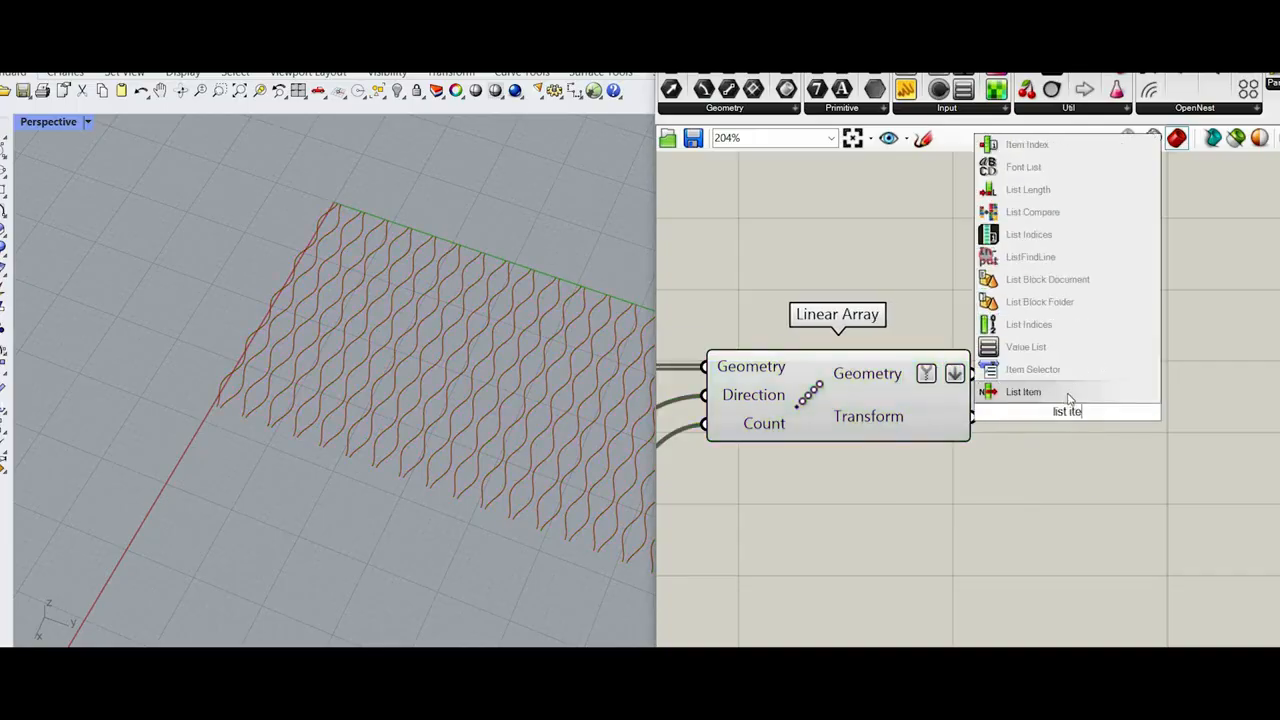
pyautogui.click(1012, 395)
pyautogui.moveTo(973, 374); pyautogui.dragTo(994, 382)
pyautogui.moveTo(1072, 410)
pyautogui.mouseDown()
pyautogui.moveTo(1078, 394)
pyautogui.moveTo(1062, 401)
pyautogui.mouseUp()
pyautogui.scroll(6, 345, 240)
pyautogui.scroll(2, 1130, 414)
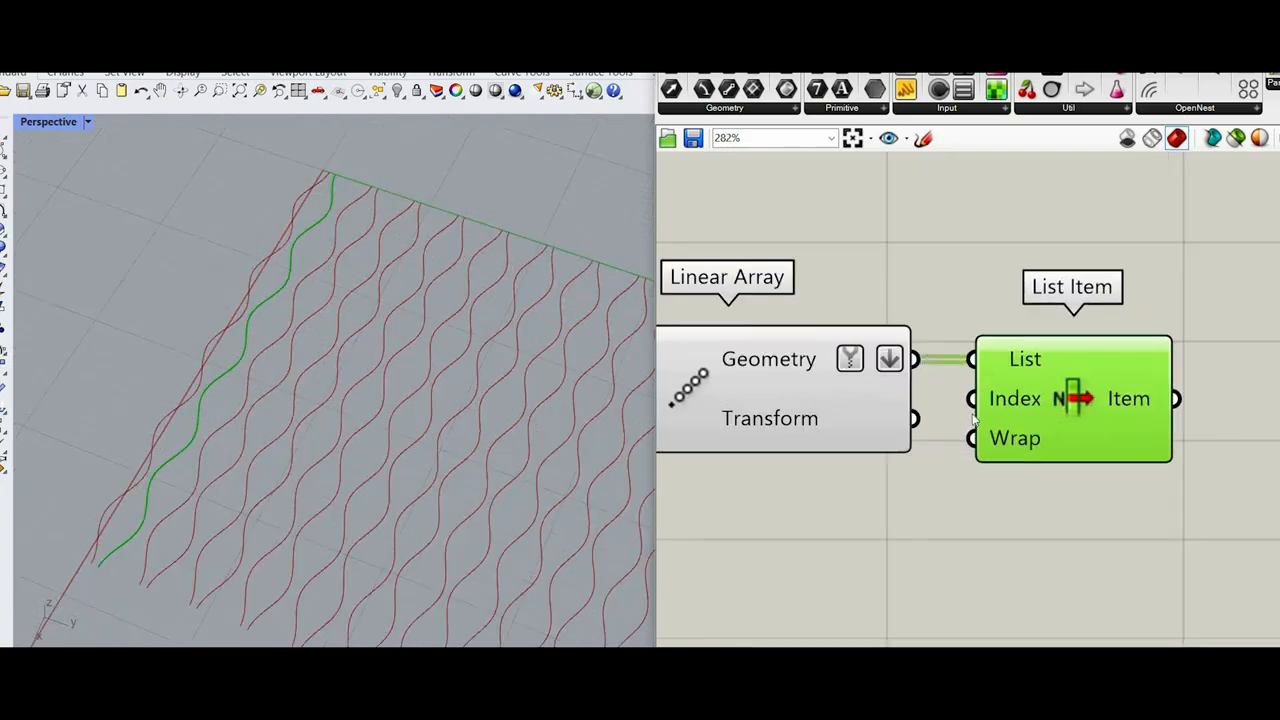
# Step: Turn on the viewport preview of the Mirror component
pyautogui.scroll(-7, 1240, 422)
pyautogui.scroll(1, 999, 460)
pyautogui.moveTo(999, 460); pyautogui.dragTo(1213, 494, button='right')
pyautogui.scroll(2, 1099, 442)
pyautogui.scroll(3, 953, 431)
pyautogui.moveTo(953, 431); pyautogui.dragTo(811, 406, button='right')
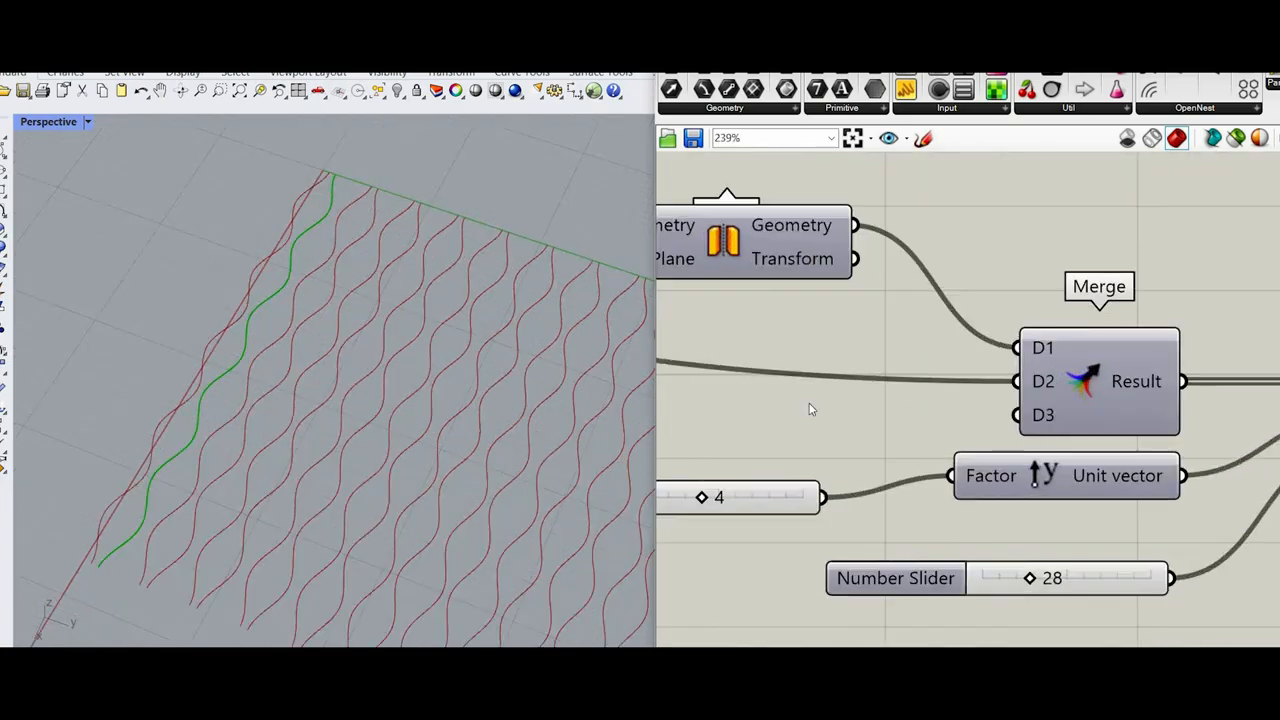
pyautogui.scroll(-1, 811, 400)
pyautogui.moveTo(708, 280); pyautogui.dragTo(806, 351, button='right')
pyautogui.scroll(-1, 806, 351)
pyautogui.click(835, 312)
pyautogui.rightClick(897, 247)
pyautogui.click(966, 258)
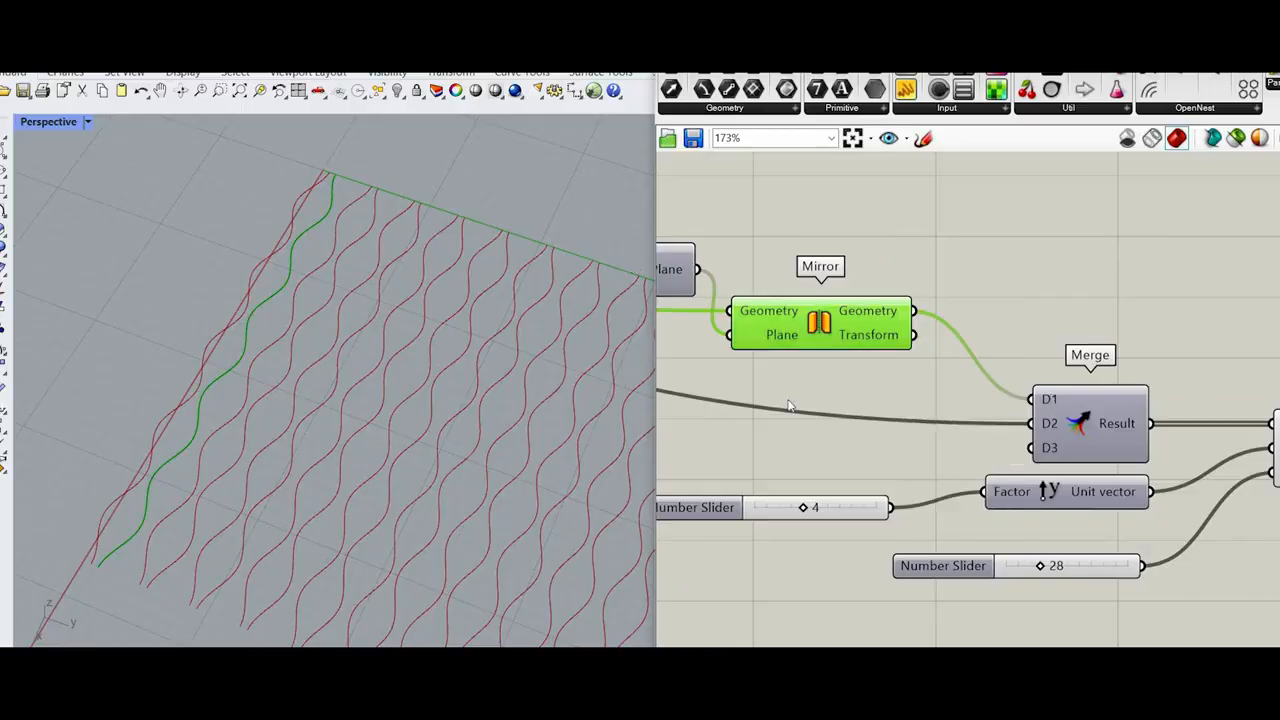
# Step: Swap Merge's sources by routing the D2 wire through a new relay into D1 and Mirror's Geometry into D2, repositioning Mirror and the relay
pyautogui.scroll(-1, 789, 405)
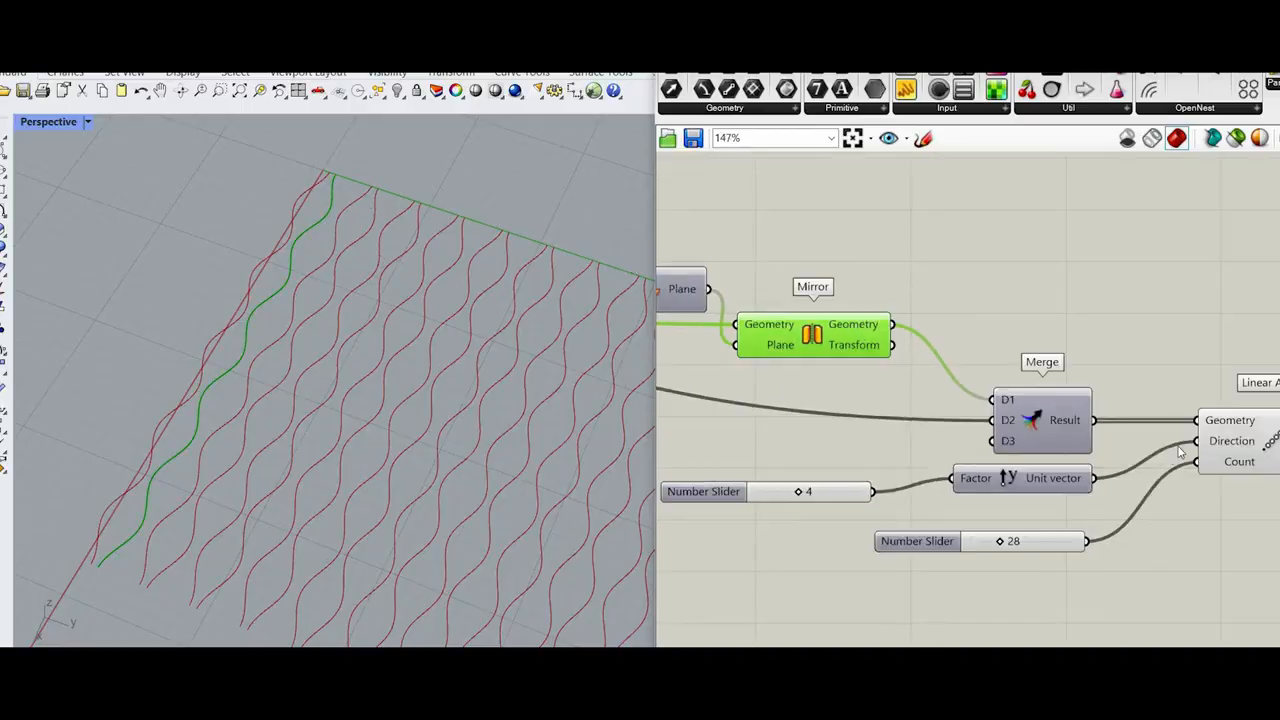
pyautogui.scroll(-5, 939, 418)
pyautogui.moveTo(1236, 448); pyautogui.dragTo(1058, 425, button='right')
pyautogui.scroll(6, 887, 400)
pyautogui.click(942, 424)
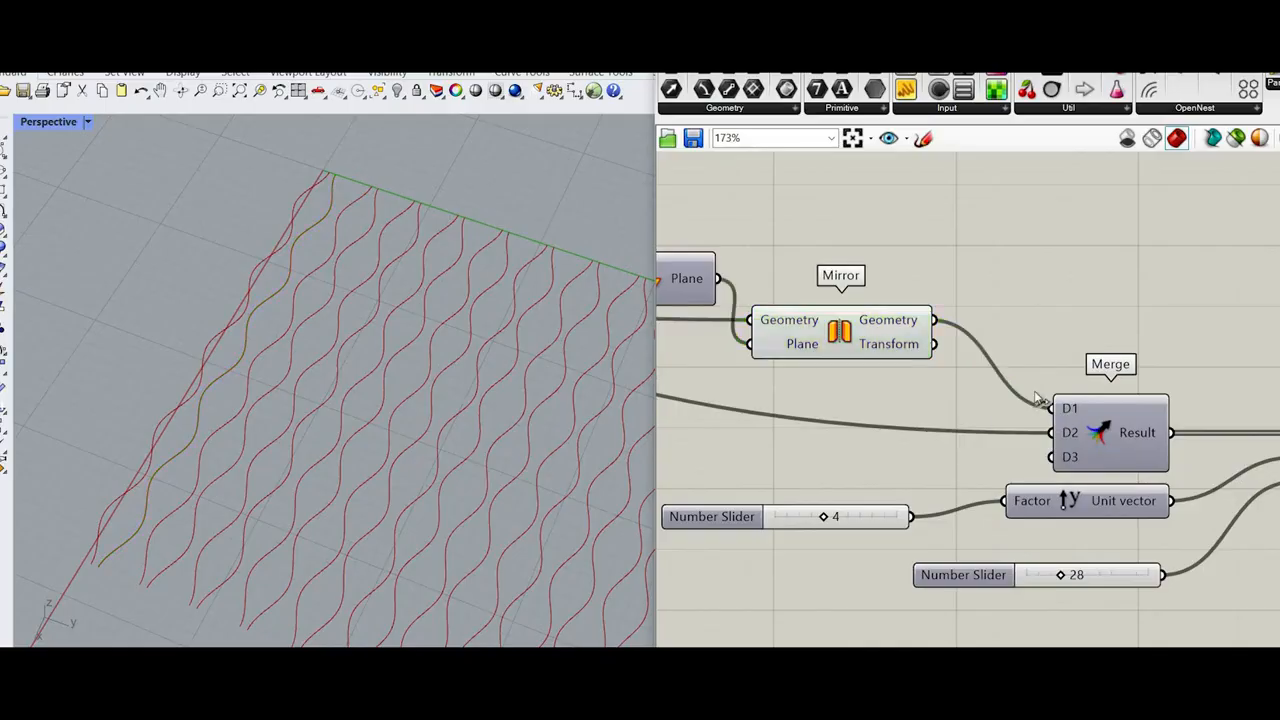
pyautogui.doubleClick(919, 429)
pyautogui.moveTo(942, 429); pyautogui.dragTo(1051, 408)
pyautogui.moveTo(934, 320); pyautogui.dragTo(1051, 433)
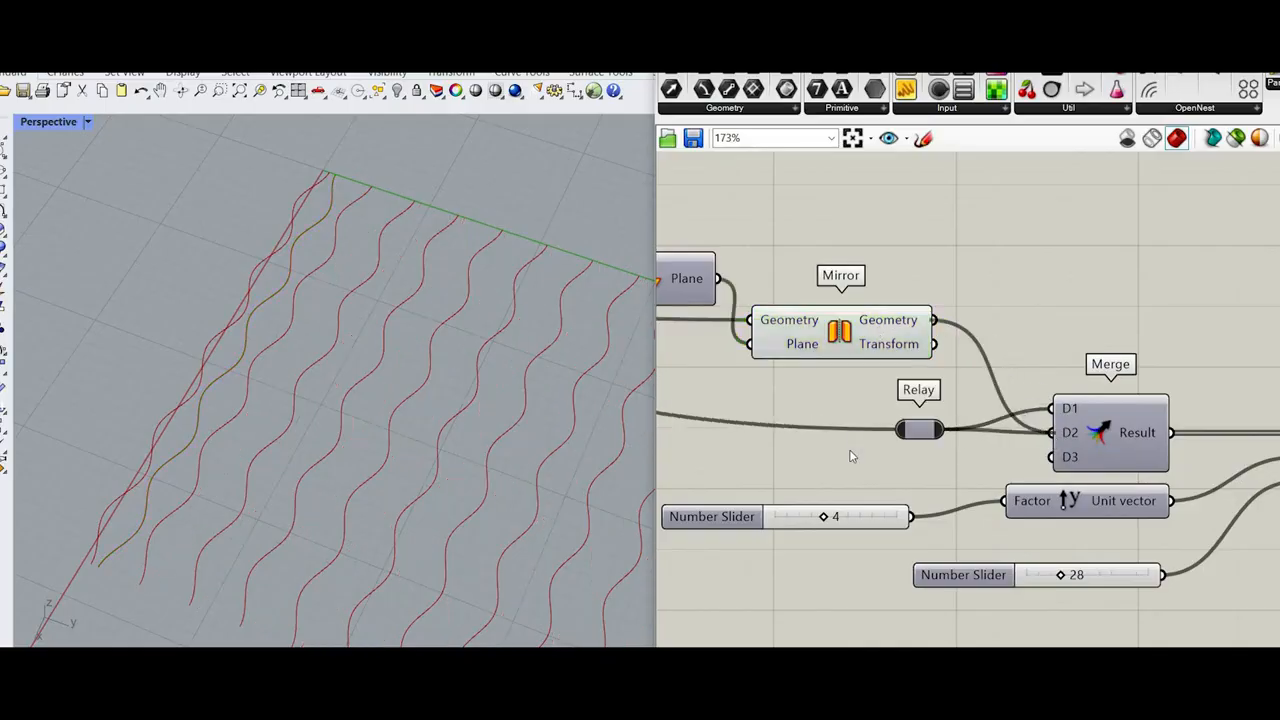
pyautogui.moveTo(840, 332); pyautogui.dragTo(818, 457)
pyautogui.moveTo(919, 429); pyautogui.dragTo(870, 408)
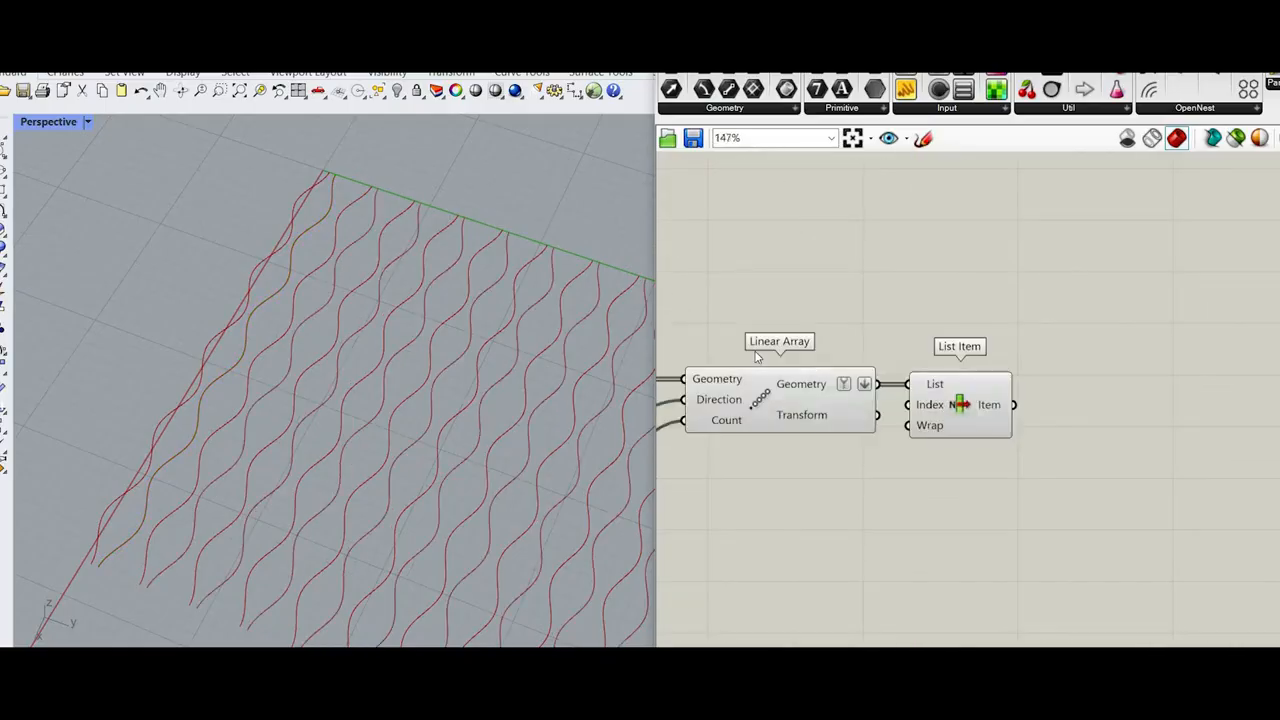
# Step: Add a +1 output to the List Item component and check both picked curves in the viewport
pyautogui.click(937, 410)
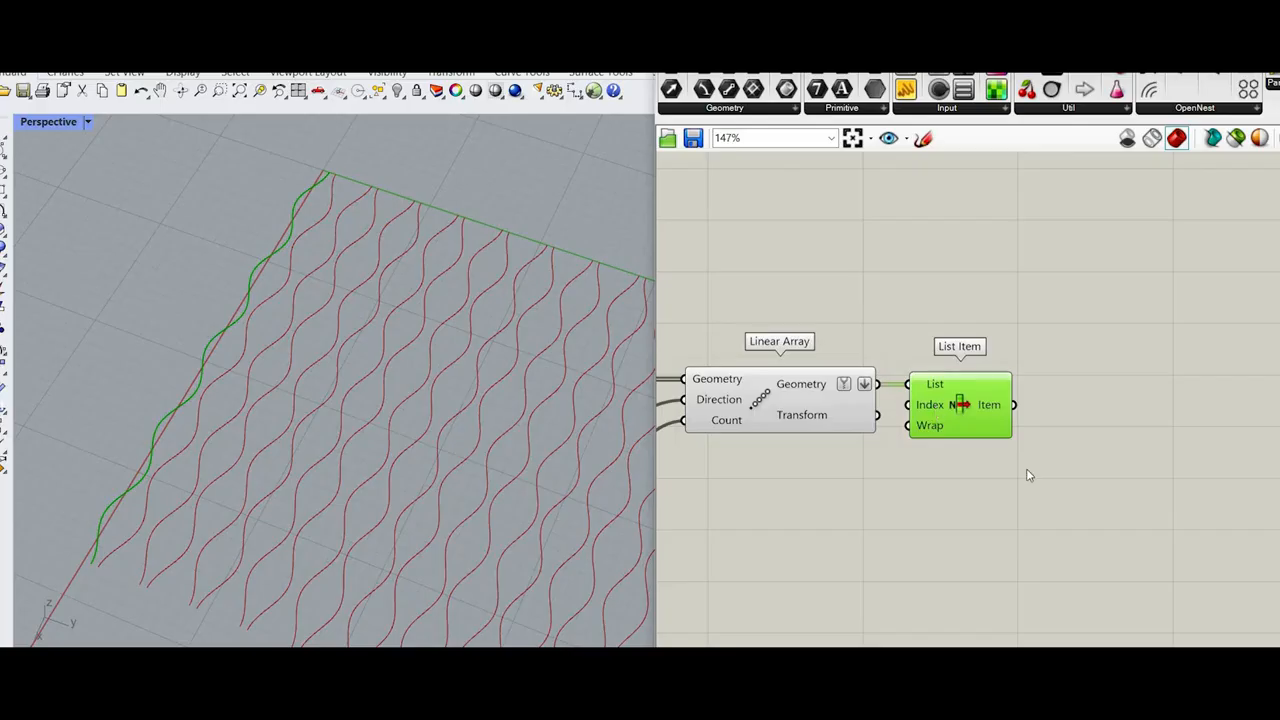
pyautogui.scroll(6, 1034, 486)
pyautogui.click(1044, 499)
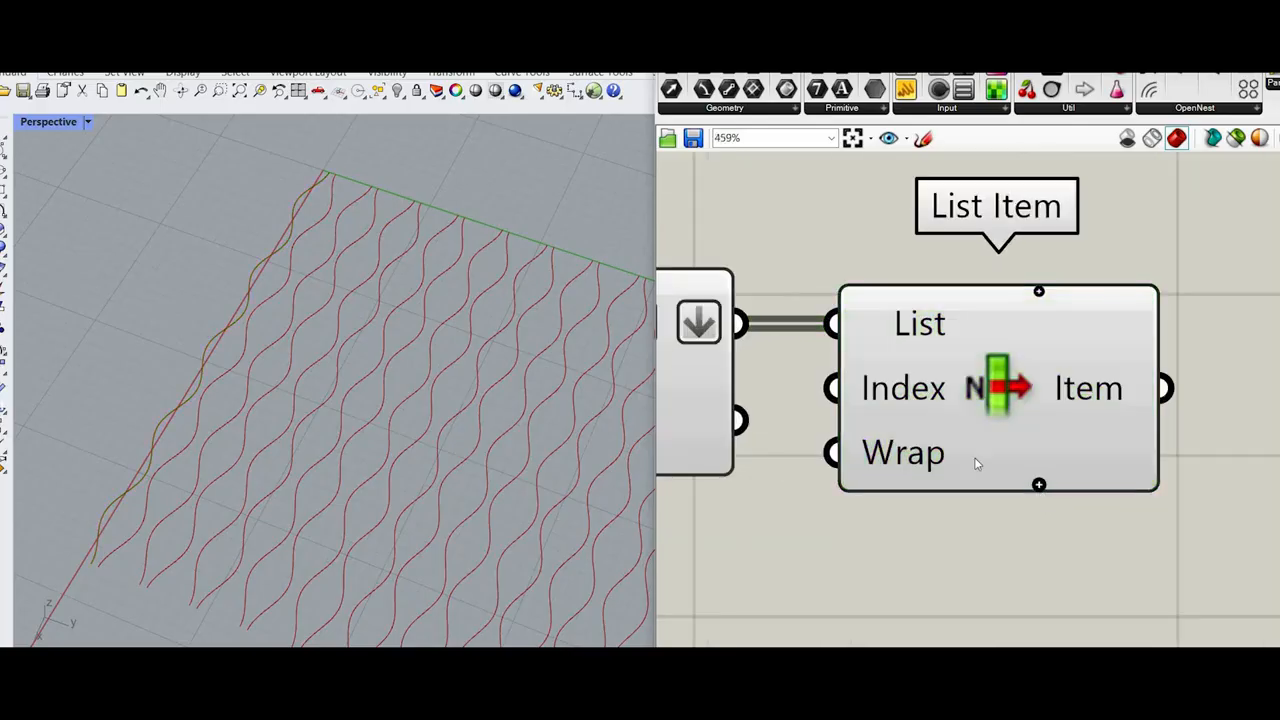
pyautogui.click(1039, 484)
pyautogui.scroll(3, 442, 265)
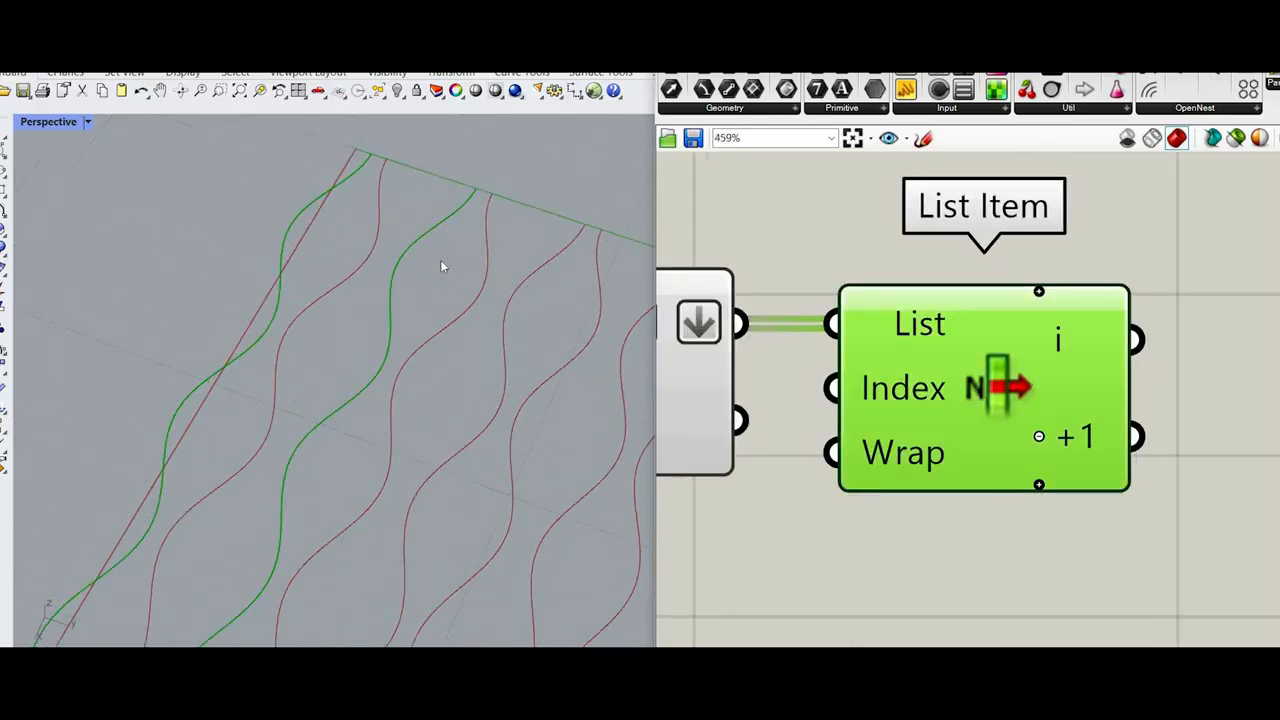
pyautogui.scroll(2, 404, 233)
pyautogui.scroll(-6, 1071, 337)
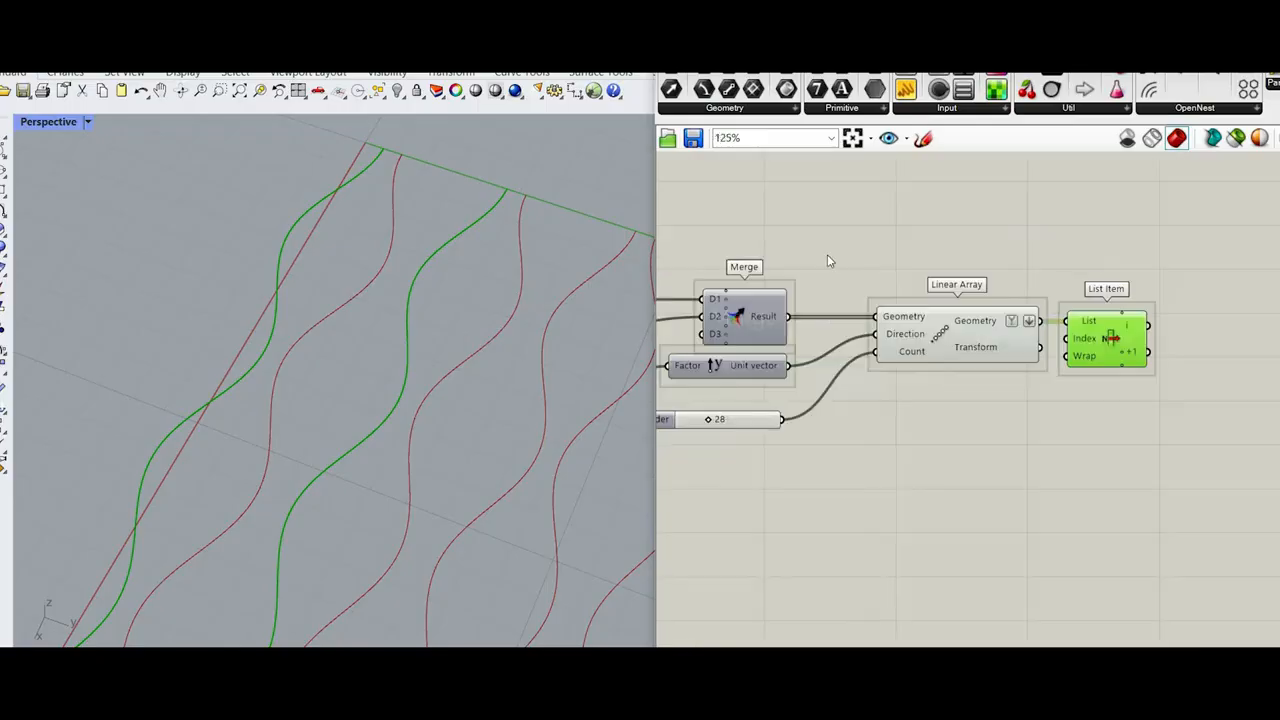
# Step: Remove the flattening from Linear Array's Geometry output and move List Item farther away from it
pyautogui.scroll(2, 920, 310)
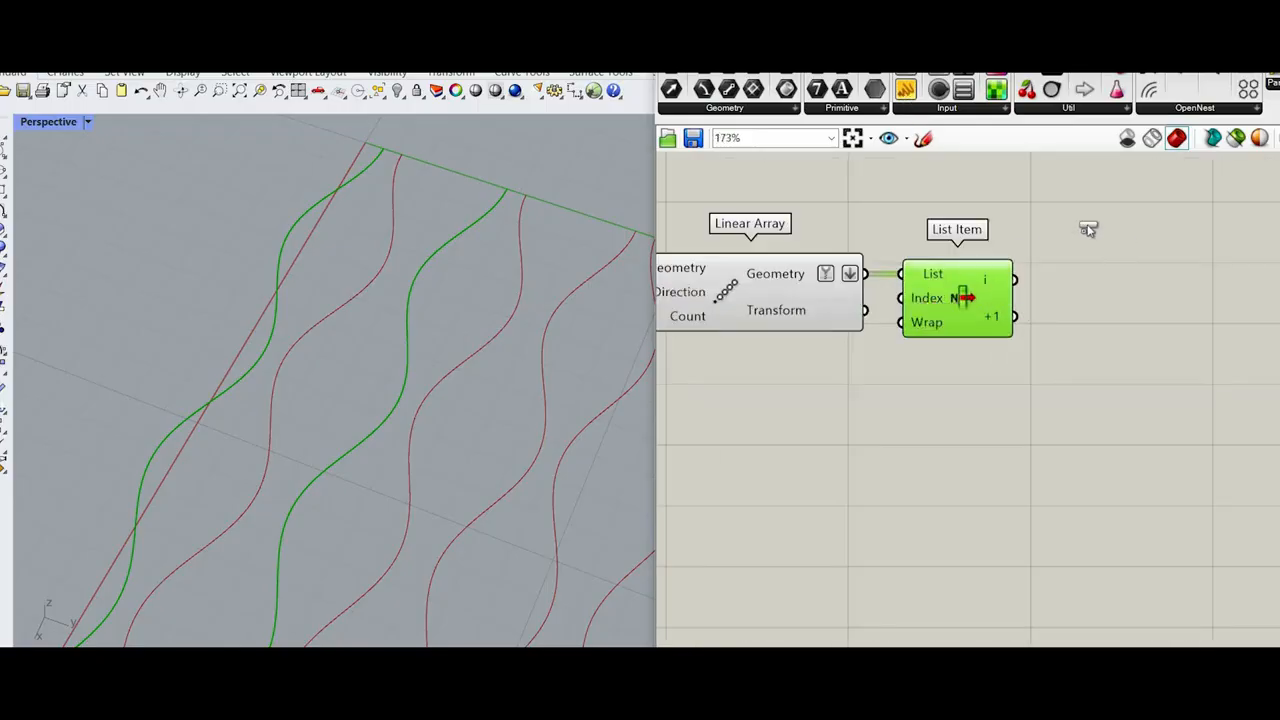
pyautogui.scroll(3, 798, 278)
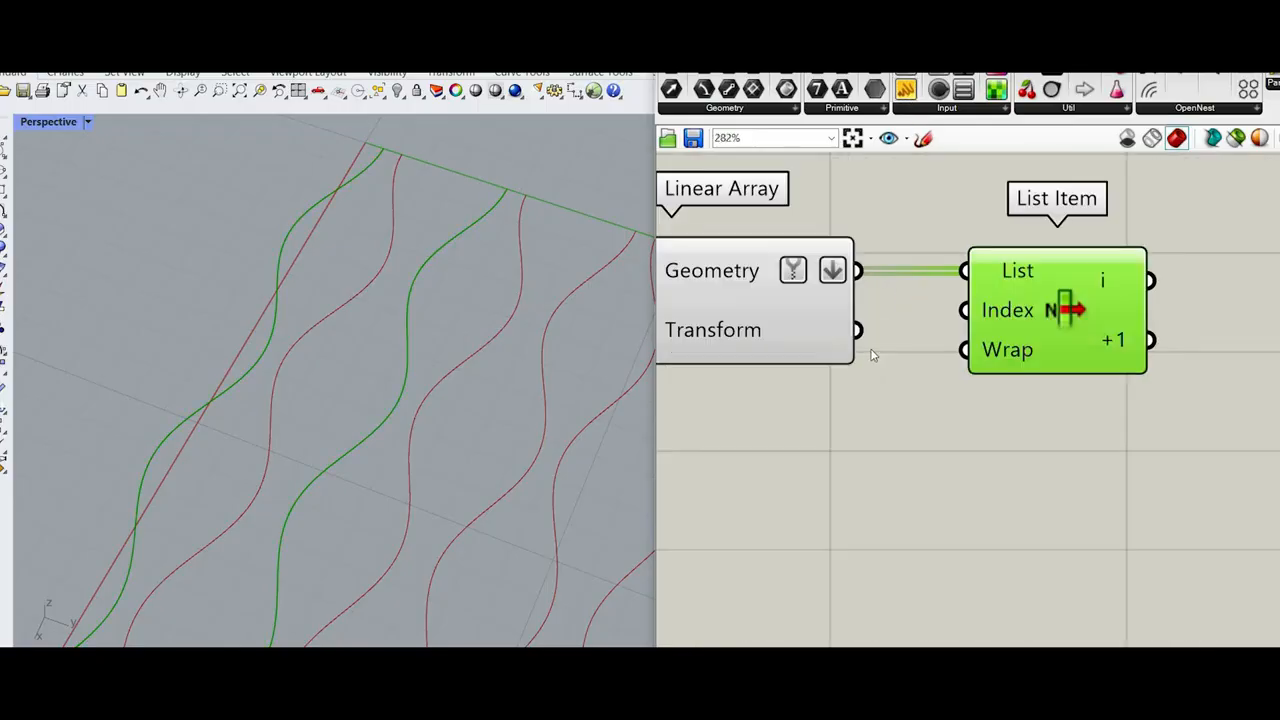
pyautogui.rightClick(853, 271)
pyautogui.click(879, 358)
pyautogui.moveTo(1094, 331); pyautogui.dragTo(1185, 331)
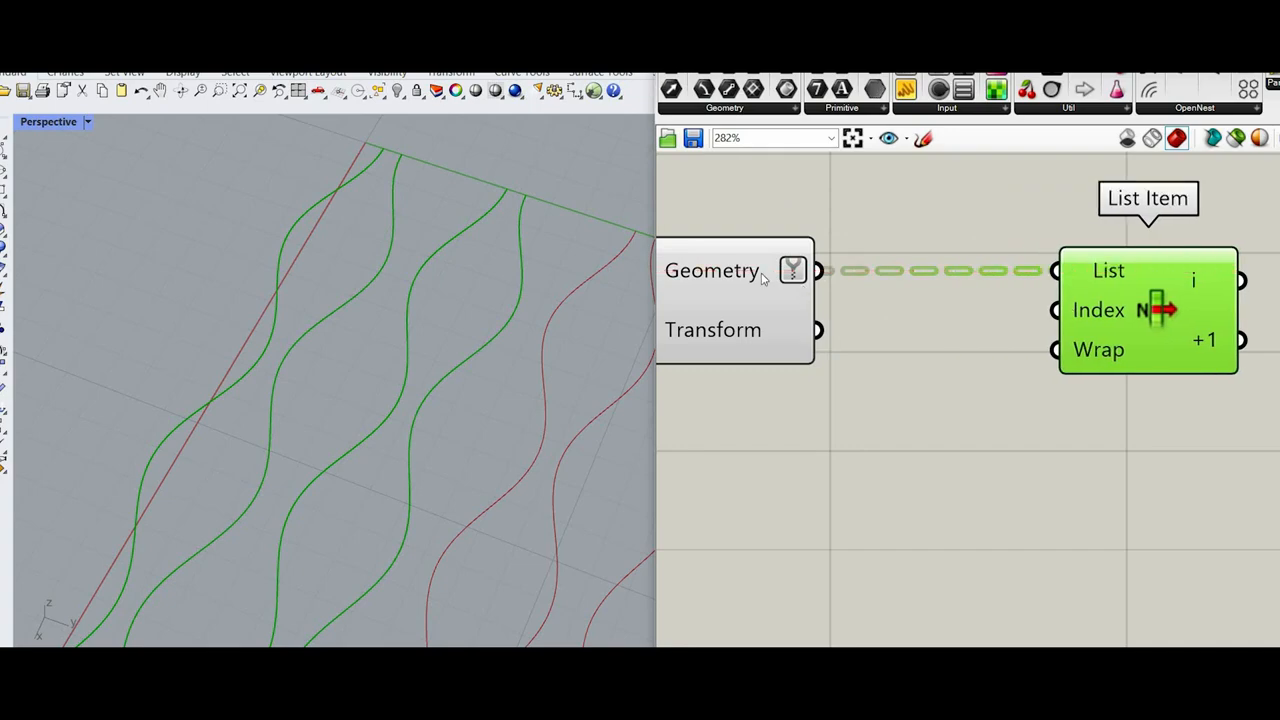
# Step: Add an Explode Tree component and connect Linear Array's Geometry output to its Data input
pyautogui.doubleClick(906, 313)
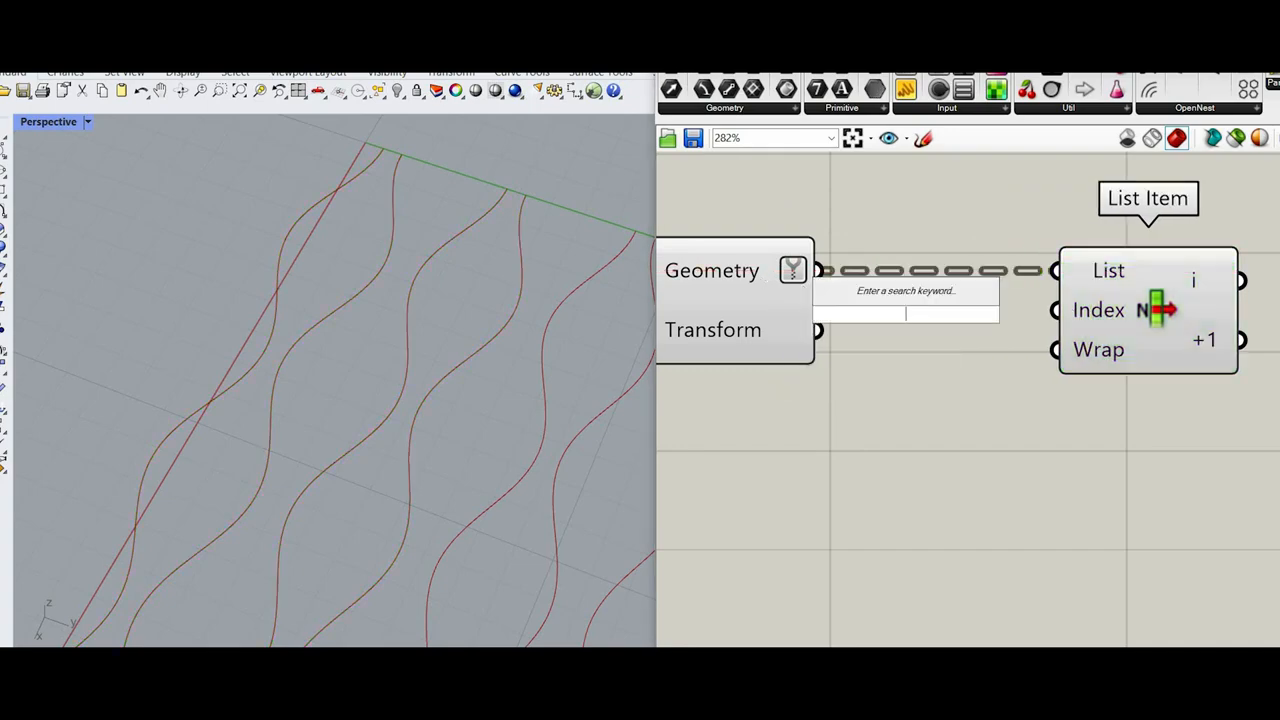
pyautogui.write('explode ')
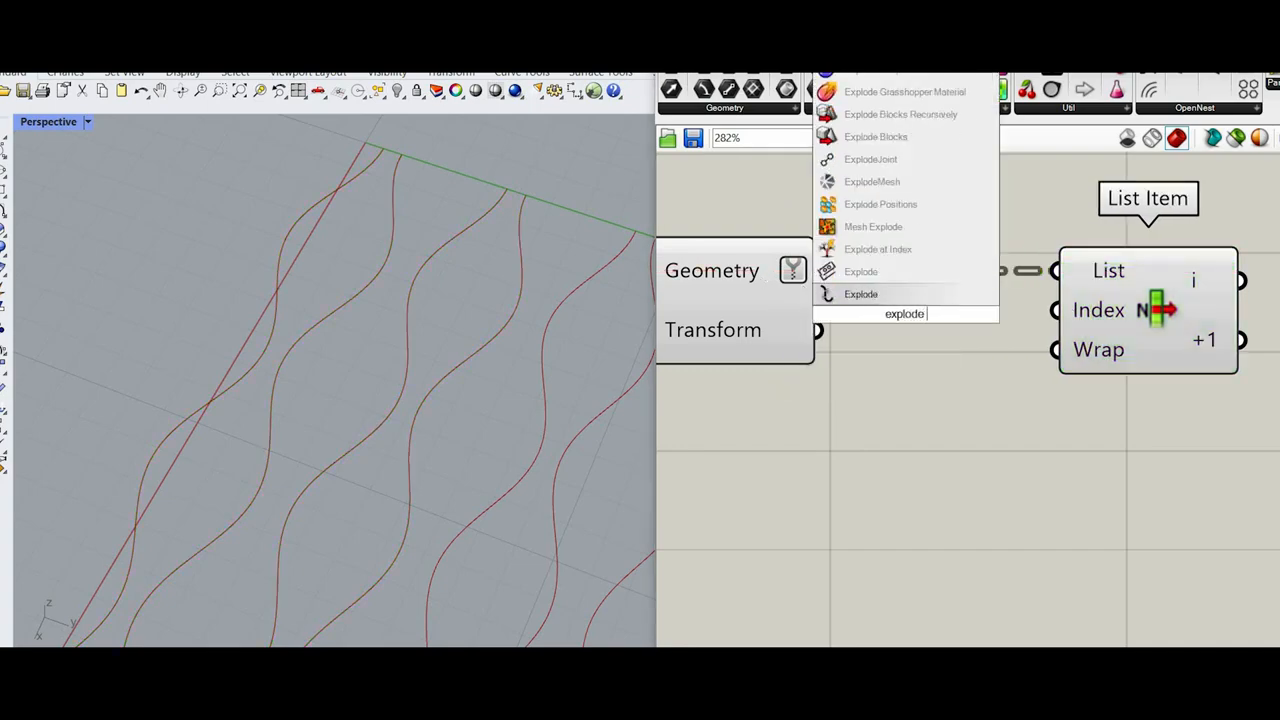
pyautogui.write('tree')
pyautogui.press('Return')
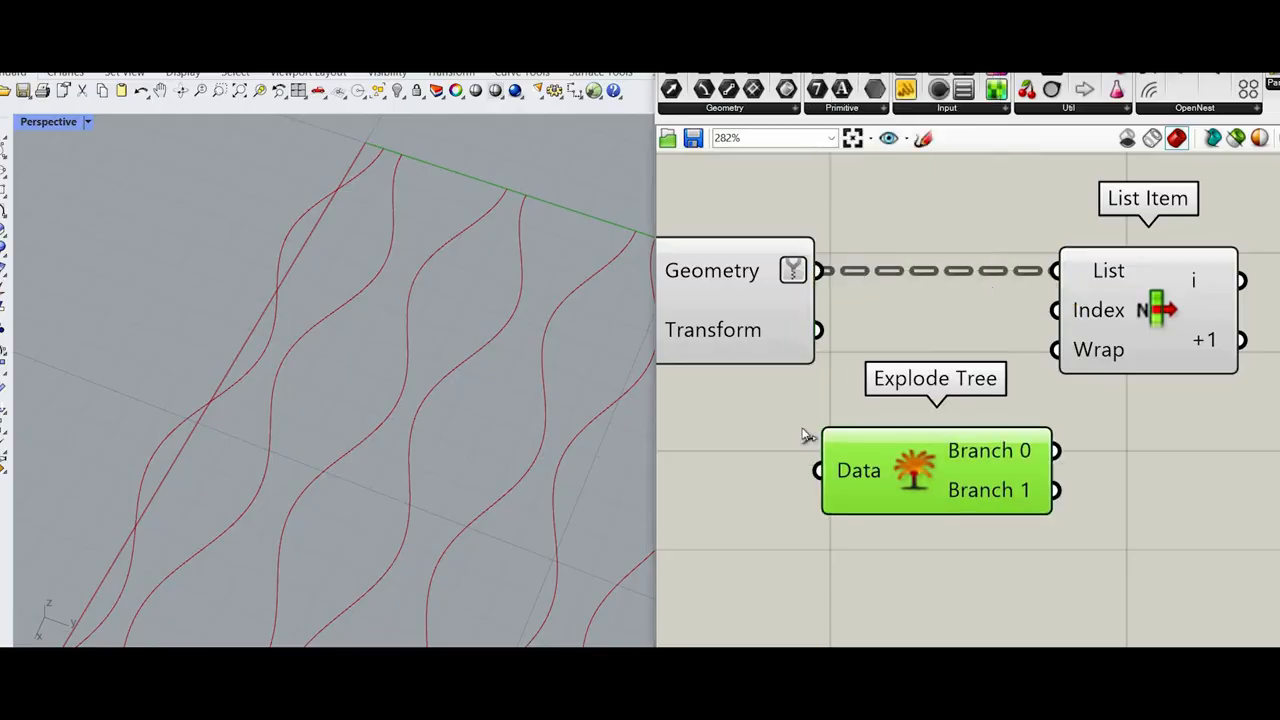
pyautogui.moveTo(816, 469); pyautogui.dragTo(820, 275)
# Step: Move List Item farther from Linear Array and shift Explode Tree slightly to open up space
pyautogui.scroll(-3, 850, 425)
pyautogui.scroll(1, 950, 376)
pyautogui.moveTo(944, 377); pyautogui.dragTo(1051, 379)
pyautogui.scroll(2, 820, 480)
pyautogui.moveTo(912, 420); pyautogui.dragTo(952, 426)
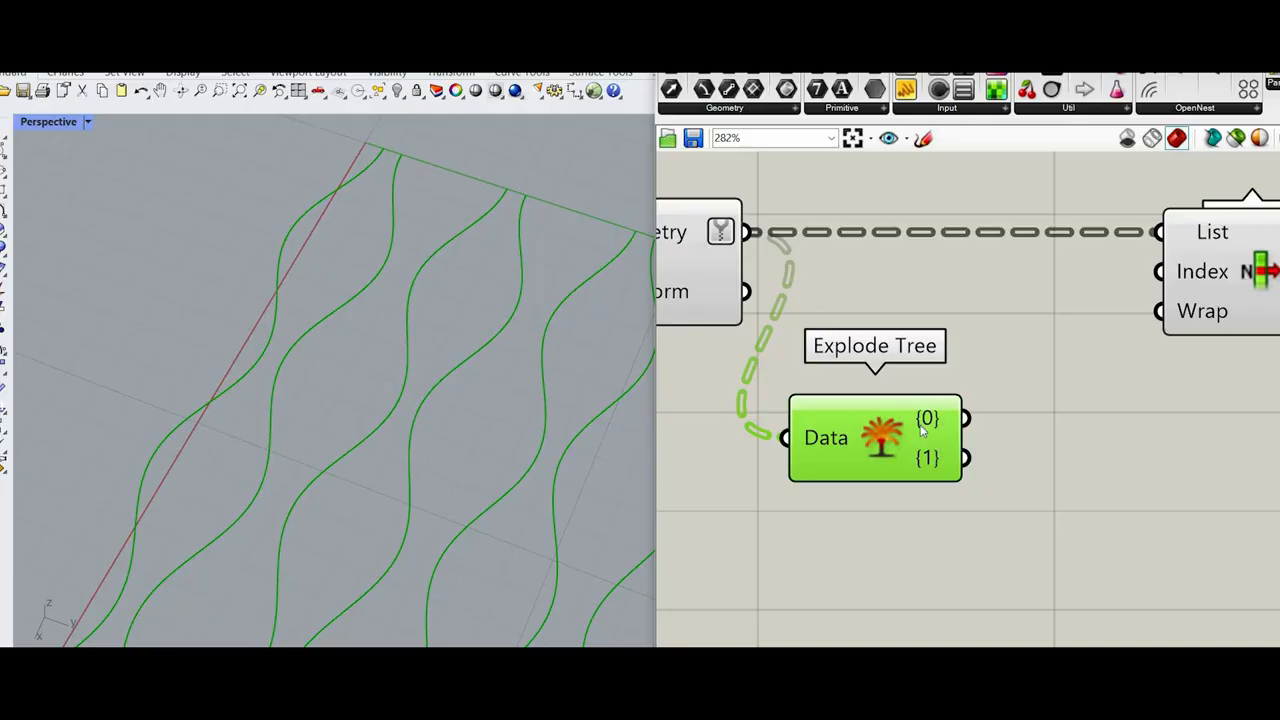
# Step: Inspect Explode Tree's branch outputs and move the component farther below Linear Array's output wire
pyautogui.scroll(-1, 924, 428)
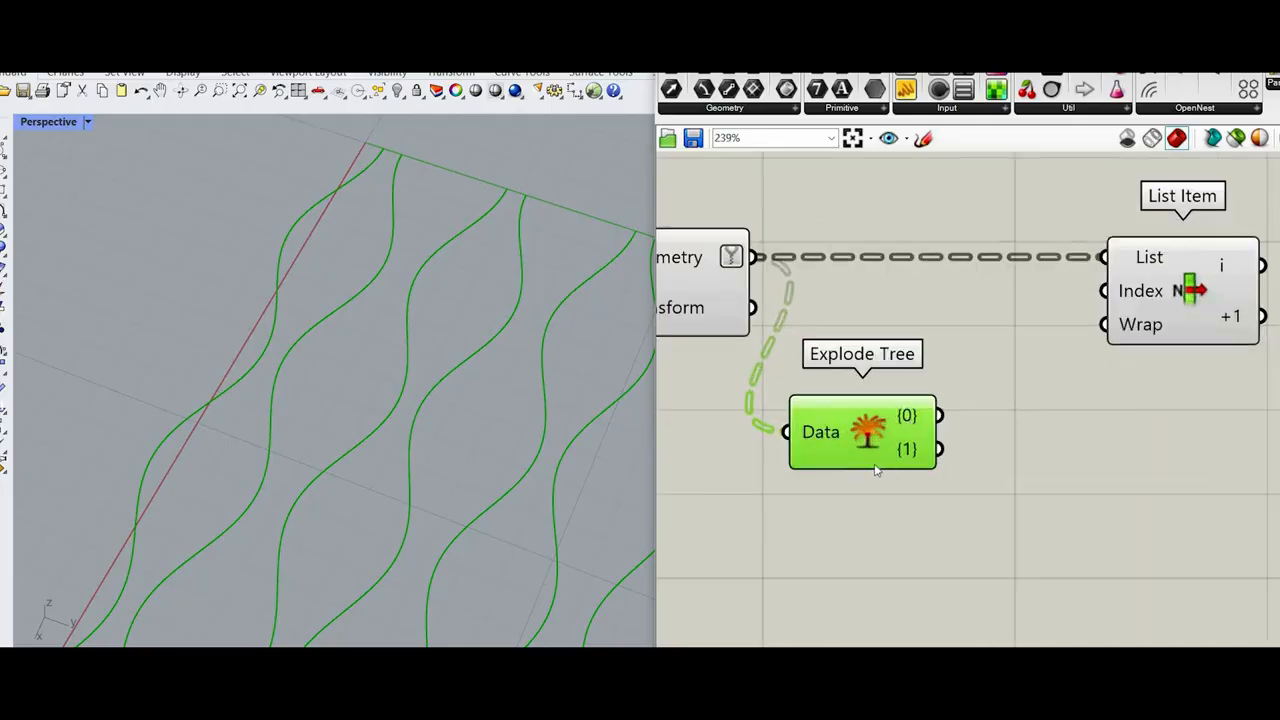
pyautogui.scroll(8, 876, 470)
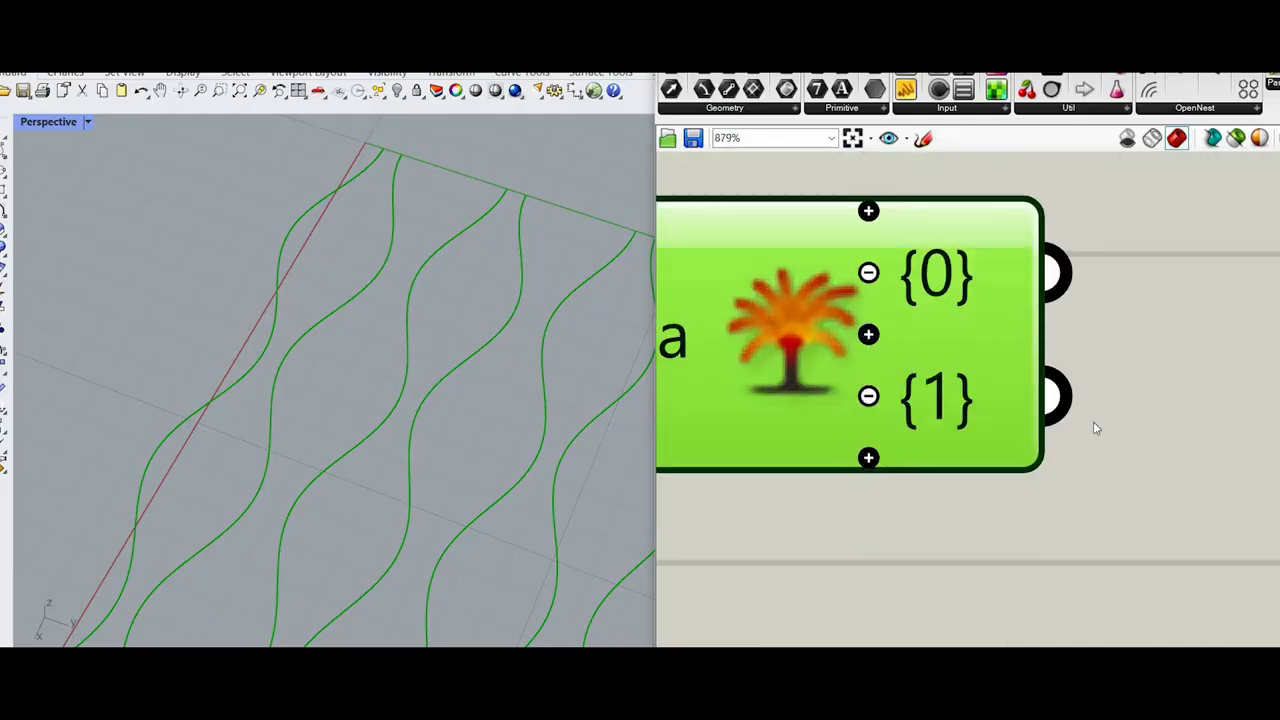
pyautogui.scroll(-8, 1093, 428)
pyautogui.scroll(4, 1027, 428)
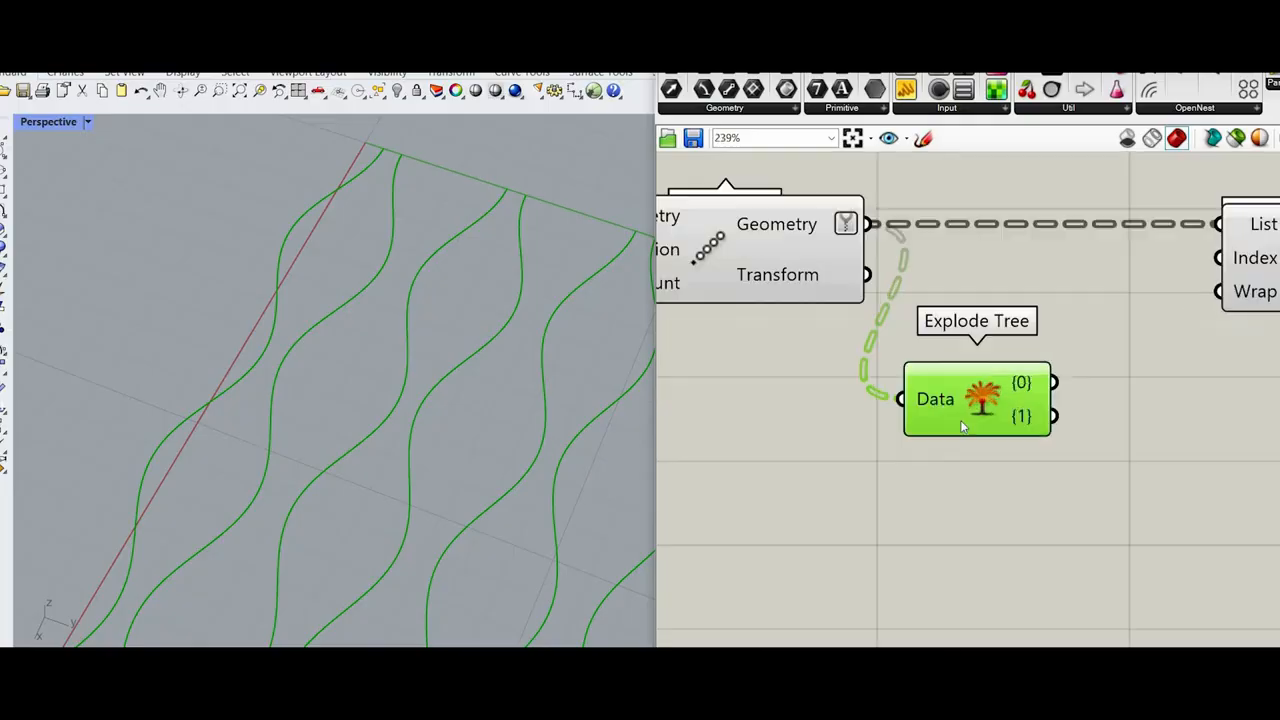
pyautogui.scroll(-2, 968, 518)
pyautogui.scroll(1, 969, 518)
pyautogui.moveTo(1001, 418); pyautogui.dragTo(1006, 517)
pyautogui.scroll(-3, 1000, 440)
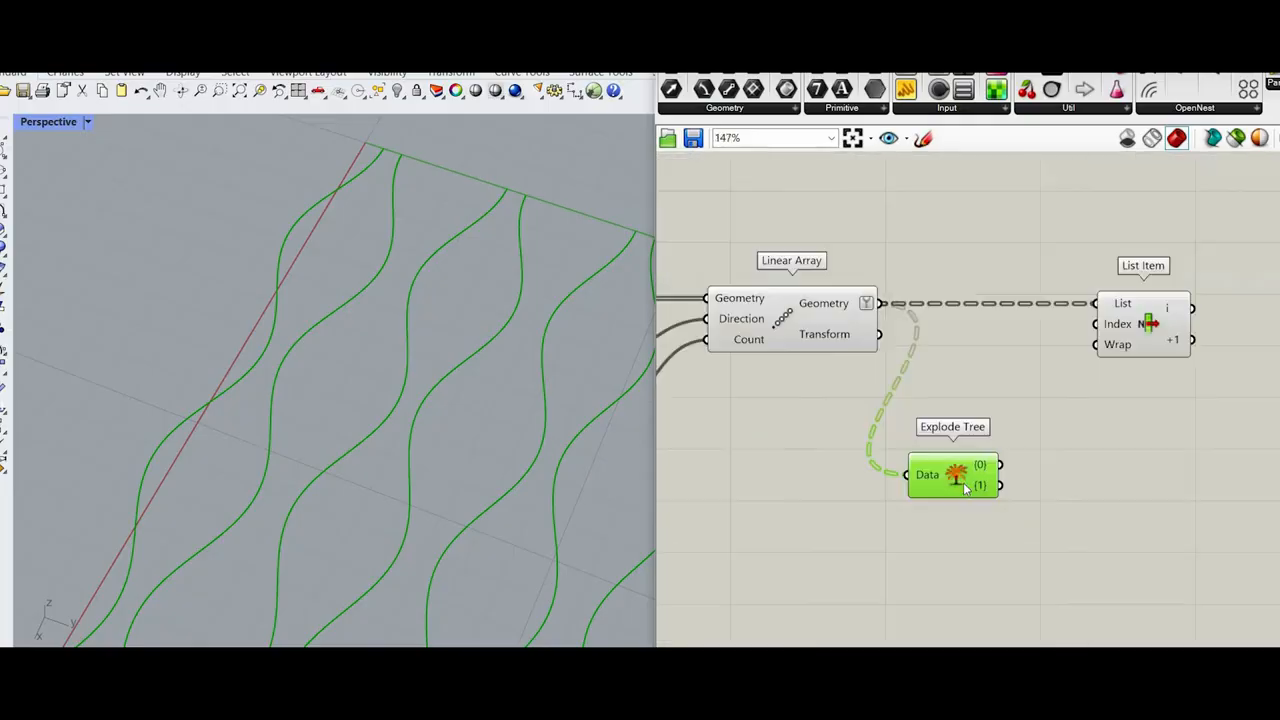
pyautogui.scroll(2, 983, 471)
pyautogui.click(983, 471)
pyautogui.doubleClick(1062, 456)
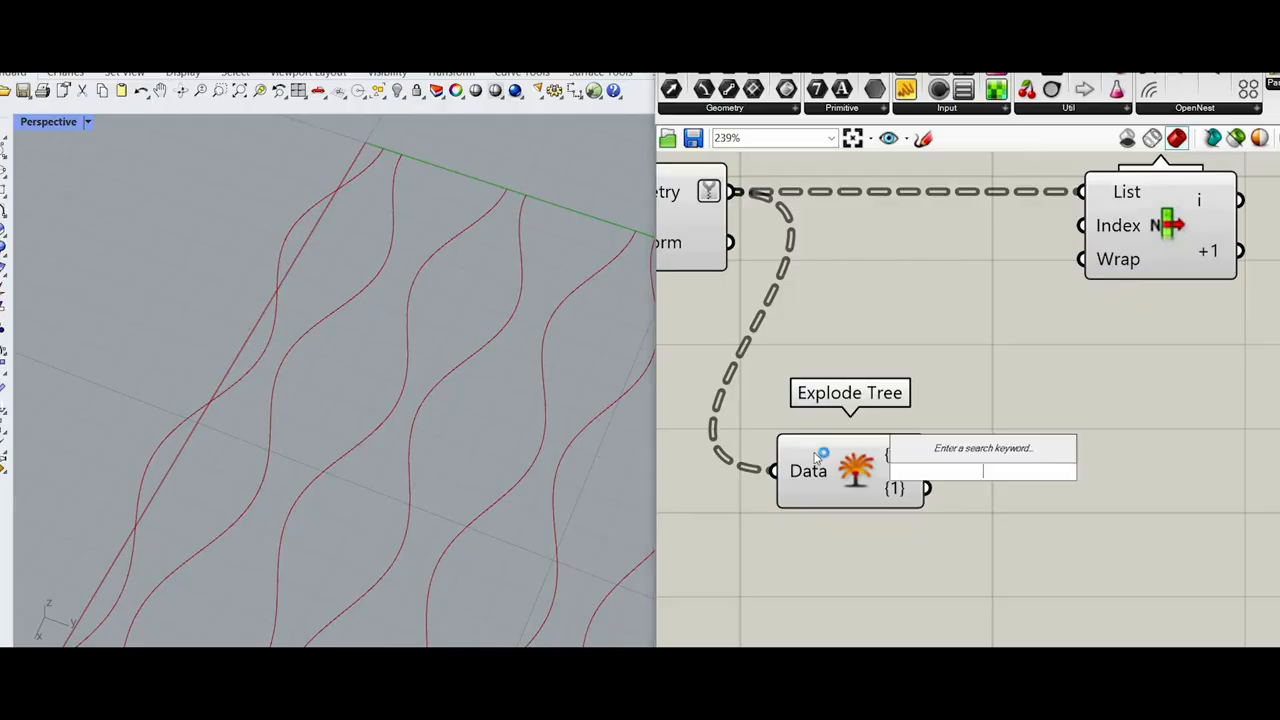
pyautogui.click(853, 458)
pyautogui.click(872, 465)
# Step: Add a Weave component beside the Explode Tree component
pyautogui.scroll(-4, 872, 465)
pyautogui.scroll(3, 937, 454)
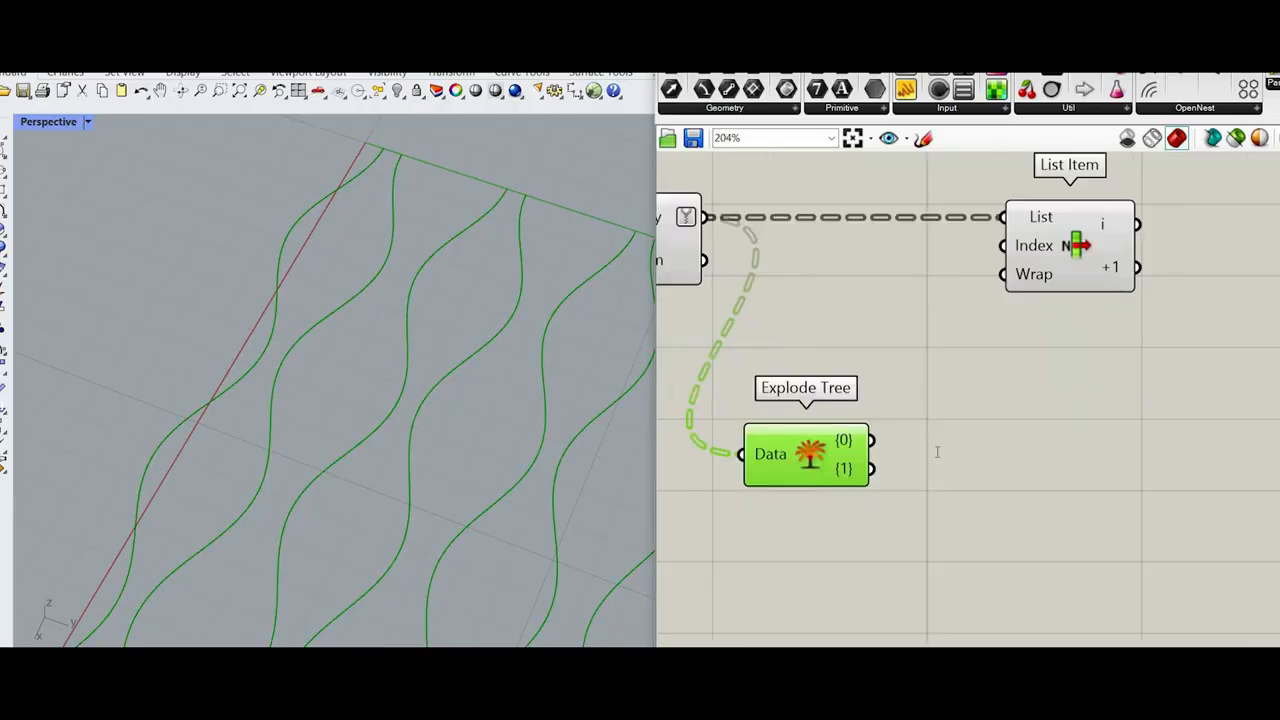
pyautogui.click(937, 452)
pyautogui.doubleClick(937, 452)
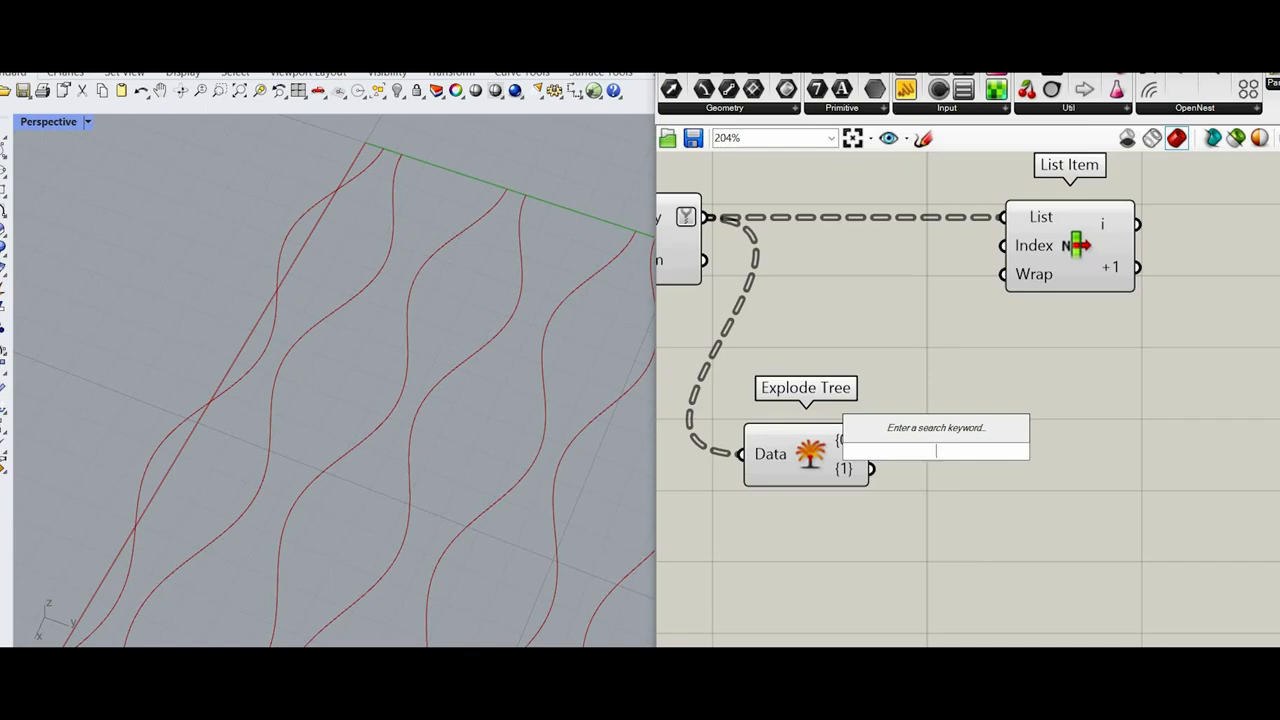
pyautogui.write('weave')
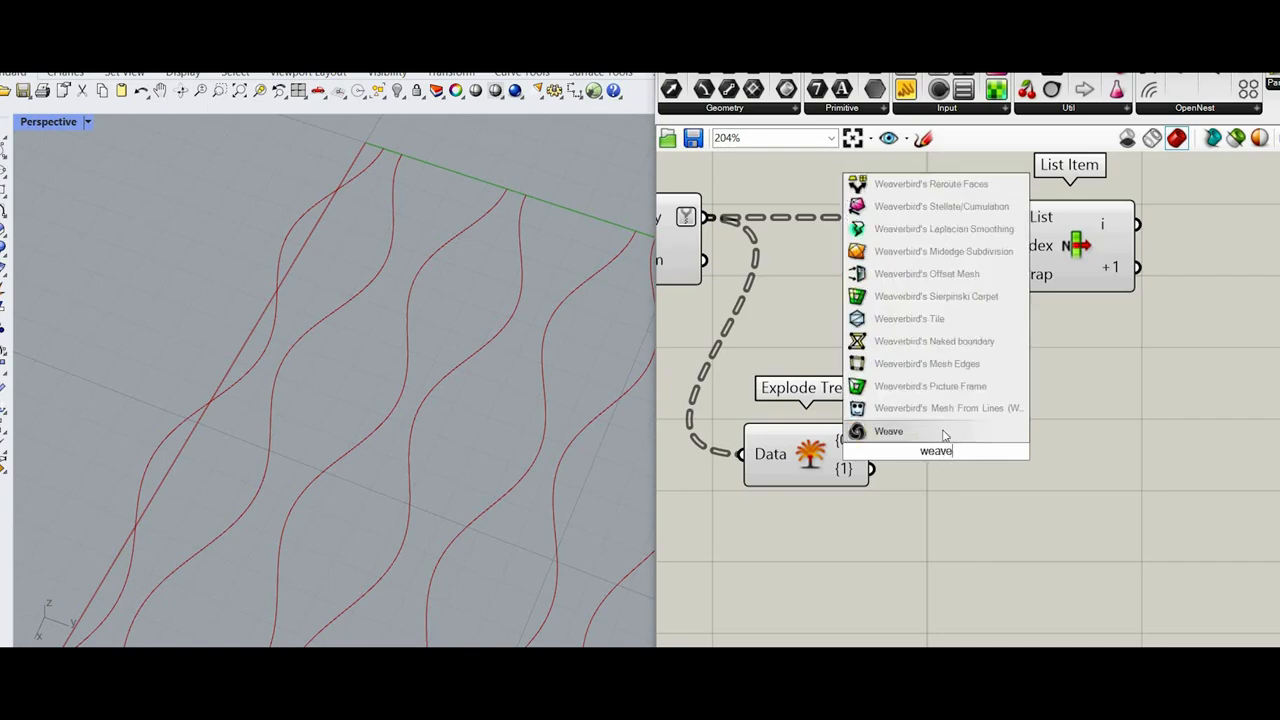
pyautogui.press('Return')
# Step: Connect Explode Tree's {0} and {1} outputs to Weave's Stream 0 and Stream 1, and feed Weave's output into List Item's List input
pyautogui.scroll(2, 973, 450)
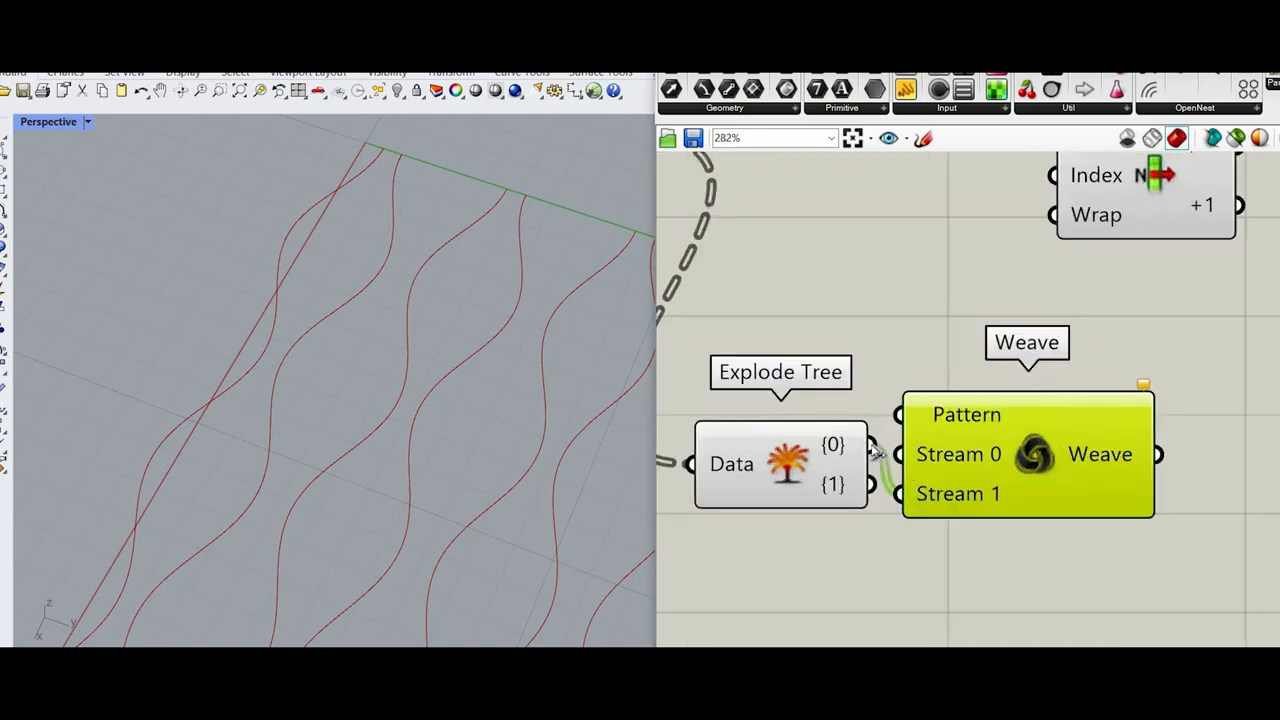
pyautogui.moveTo(870, 485); pyautogui.dragTo(1062, 281)
pyautogui.scroll(-3, 1080, 506)
pyautogui.moveTo(1145, 302); pyautogui.dragTo(1226, 375)
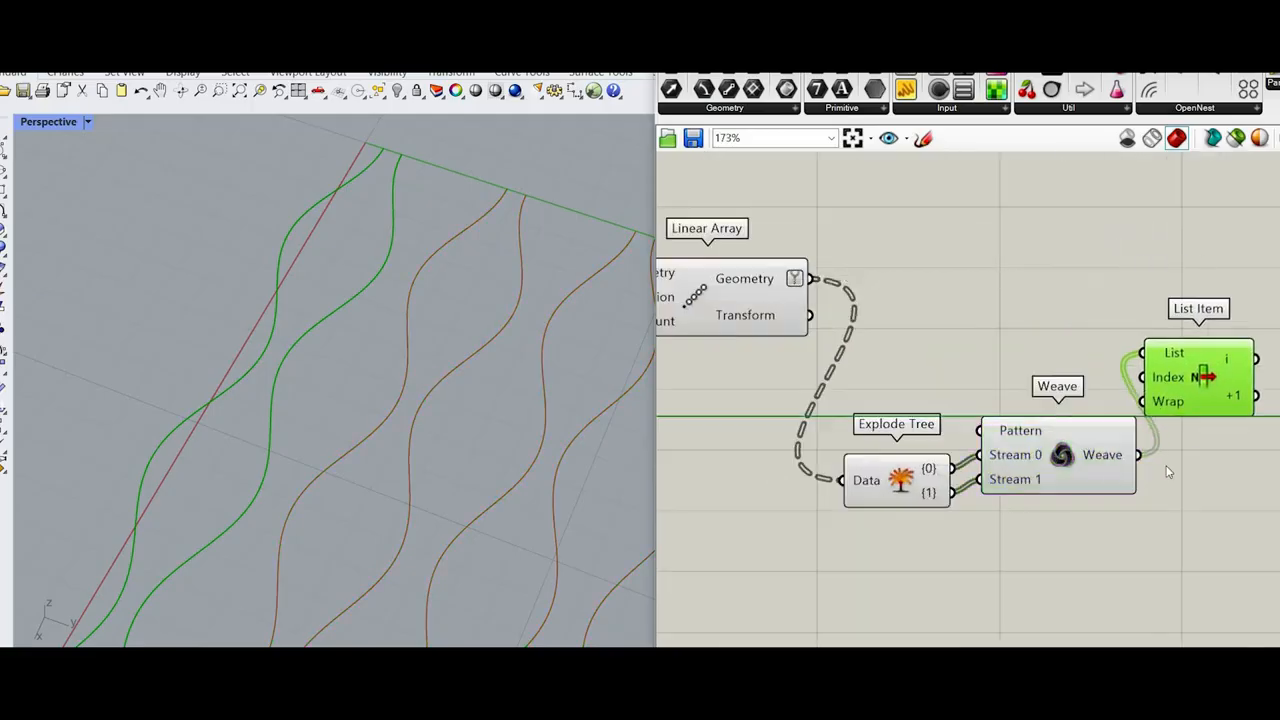
# Step: Remove the +1 output from the List Item component
pyautogui.scroll(-2, 1165, 500)
pyautogui.scroll(6, 1162, 541)
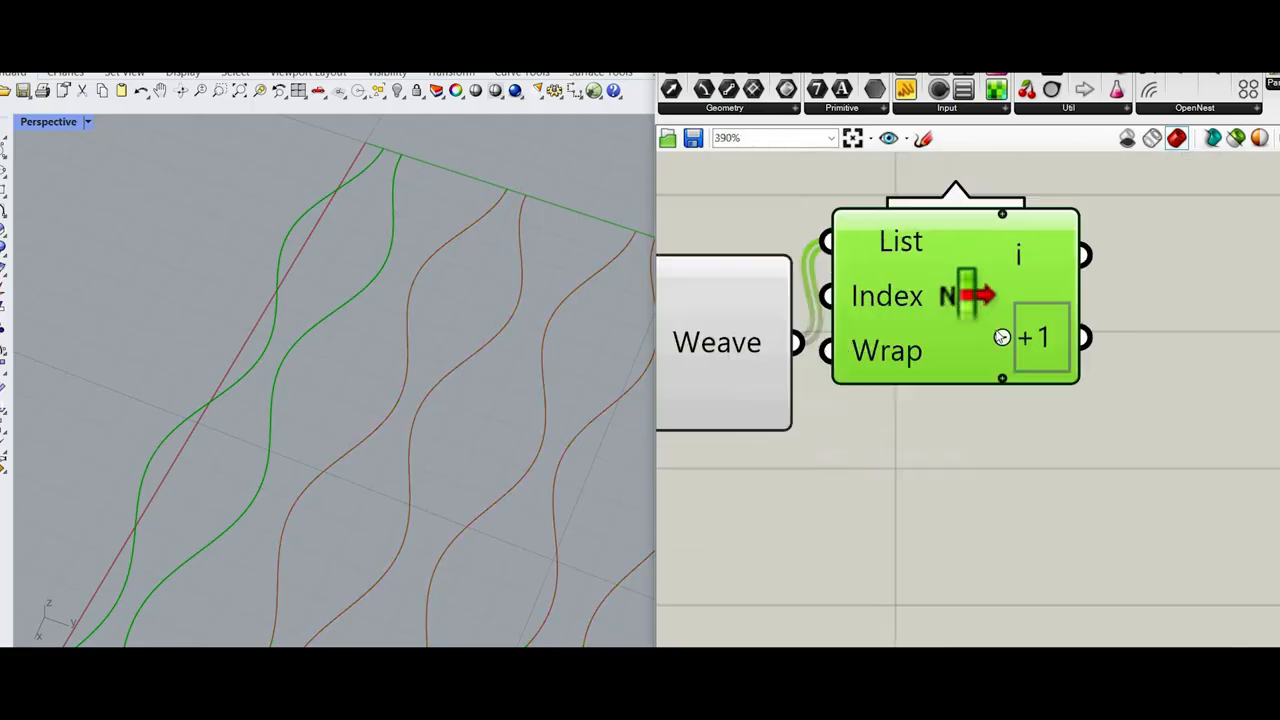
pyautogui.click(1003, 338)
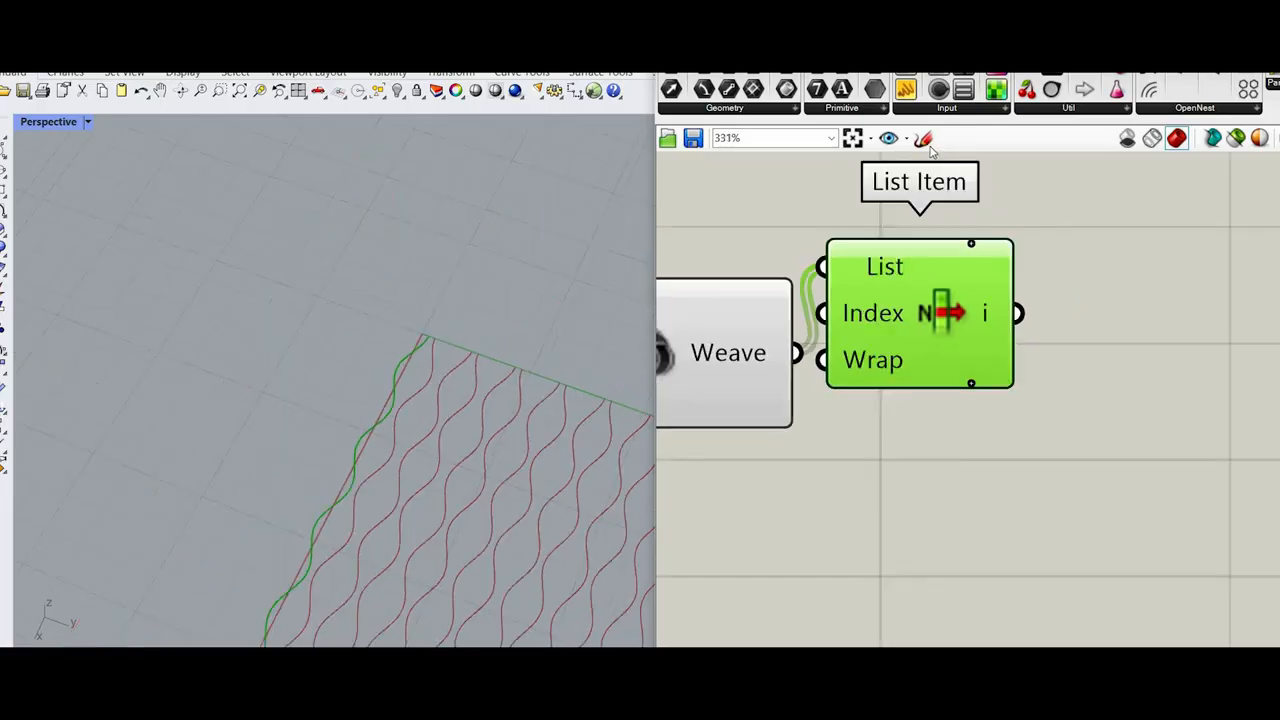
# Step: Sketch four freehand vertical lines below List Item, with two crossing diagonals between the middle pair
pyautogui.scroll(-3, 920, 594)
pyautogui.moveTo(920, 386); pyautogui.dragTo(912, 610)
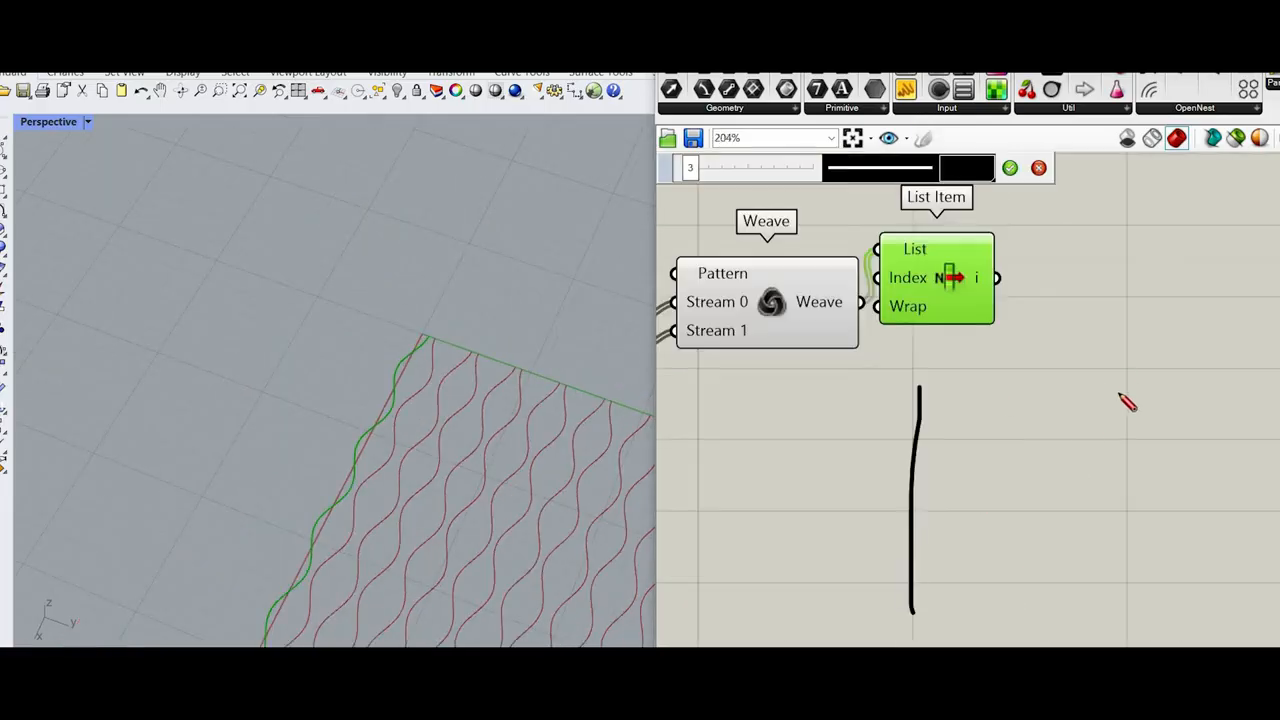
pyautogui.moveTo(995, 393); pyautogui.dragTo(997, 590)
pyautogui.moveTo(1110, 368); pyautogui.dragTo(1120, 595)
pyautogui.moveTo(1197, 388); pyautogui.dragTo(1198, 515)
pyautogui.moveTo(995, 415); pyautogui.dragTo(1130, 538)
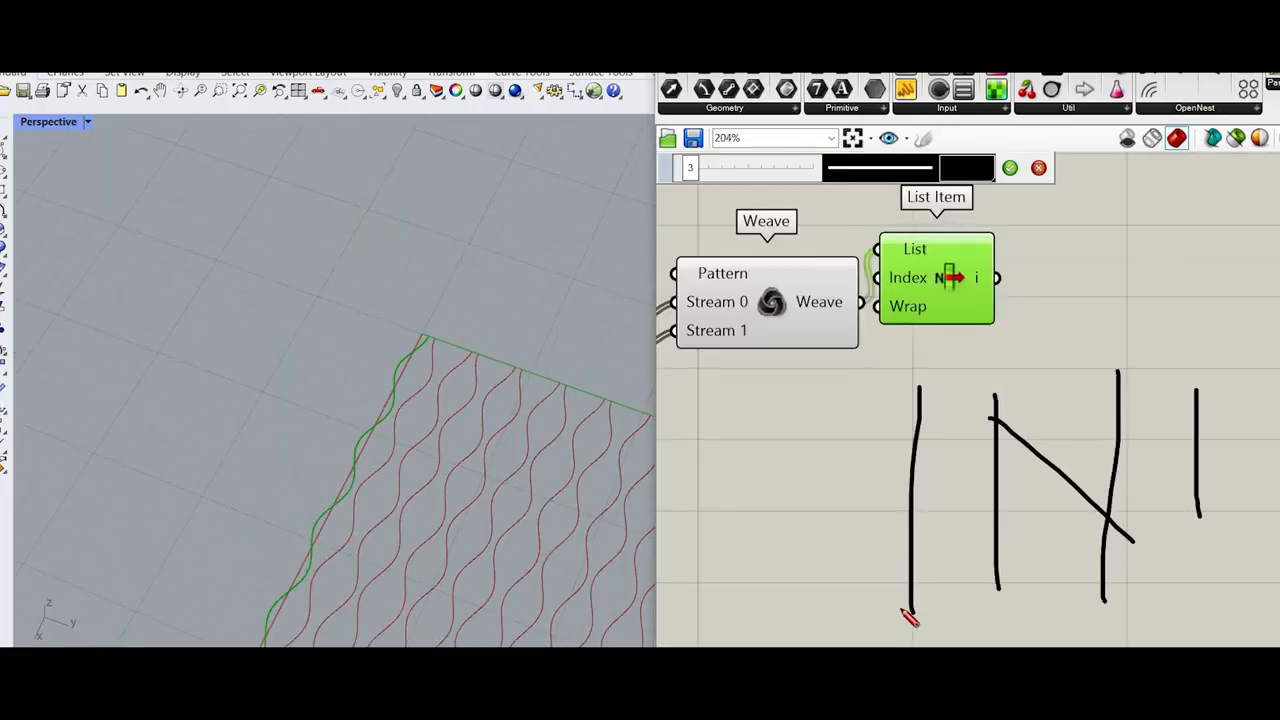
pyautogui.moveTo(1023, 557); pyautogui.dragTo(1115, 427)
# Step: Write the freehand labels 1a and 2a in one column and 1b and 2b in a second column below the crossed lines
pyautogui.scroll(-3, 968, 462)
pyautogui.scroll(2, 968, 462)
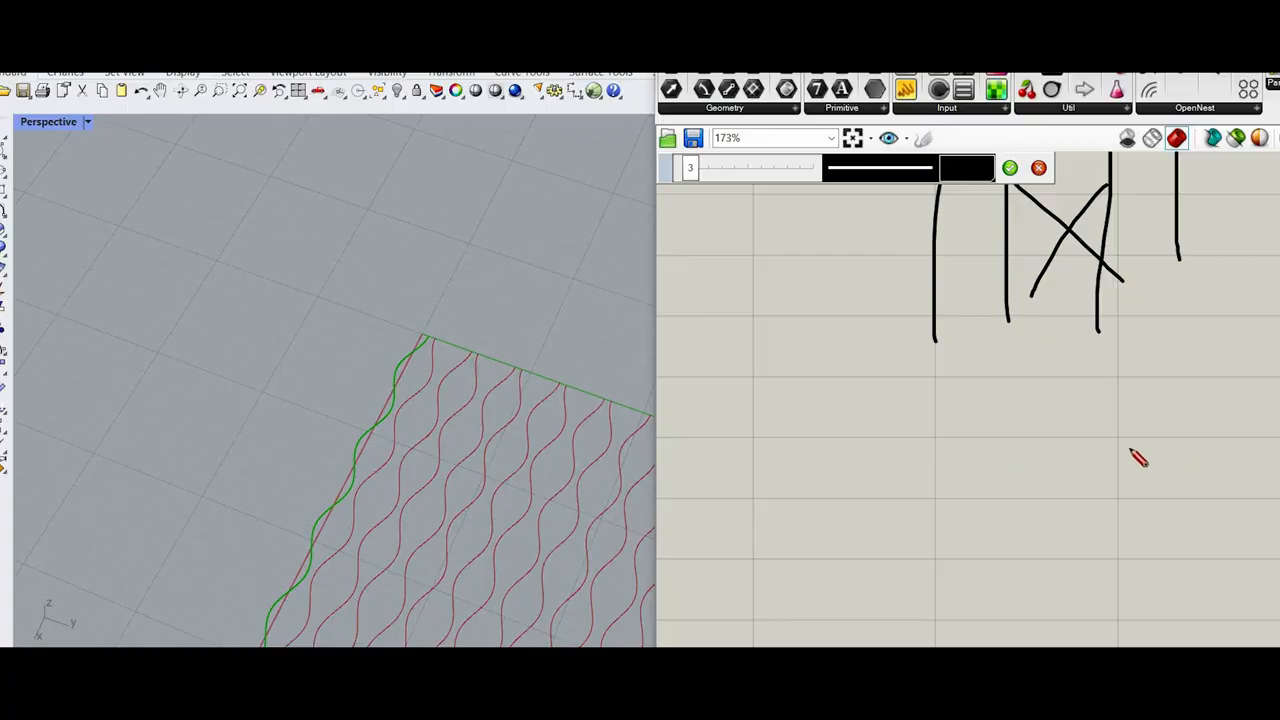
pyautogui.moveTo(959, 447); pyautogui.dragTo(1017, 452)
pyautogui.moveTo(1139, 455); pyautogui.dragTo(1210, 458)
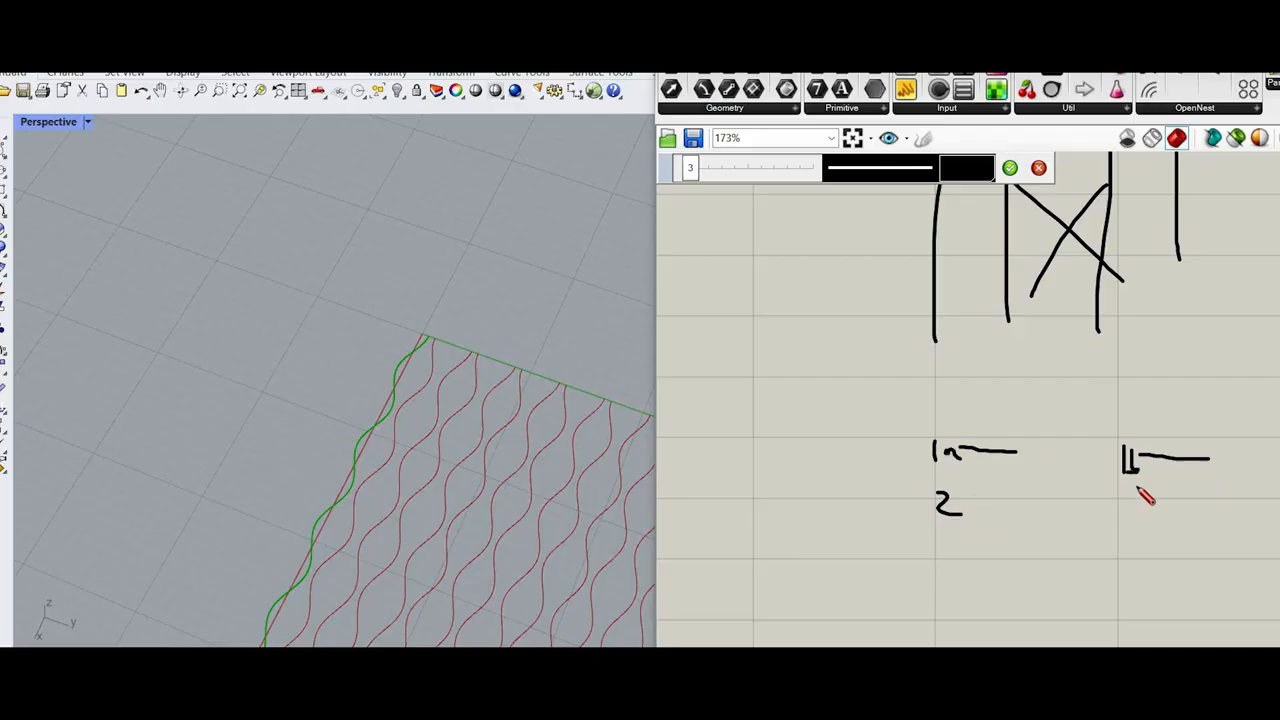
pyautogui.moveTo(1119, 486); pyautogui.dragTo(1140, 504)
# Step: Sketch rough frames around the a and b label columns and a curve from above the b column to below the a column
pyautogui.moveTo(906, 430); pyautogui.dragTo(918, 602)
pyautogui.moveTo(923, 399)
pyautogui.mouseDown()
pyautogui.moveTo(1045, 399)
pyautogui.moveTo(998, 607)
pyautogui.moveTo(958, 614)
pyautogui.mouseUp()
pyautogui.moveTo(1108, 386); pyautogui.dragTo(1114, 577)
pyautogui.moveTo(1107, 356)
pyautogui.mouseDown()
pyautogui.moveTo(1154, 361)
pyautogui.moveTo(1205, 522)
pyautogui.mouseUp()
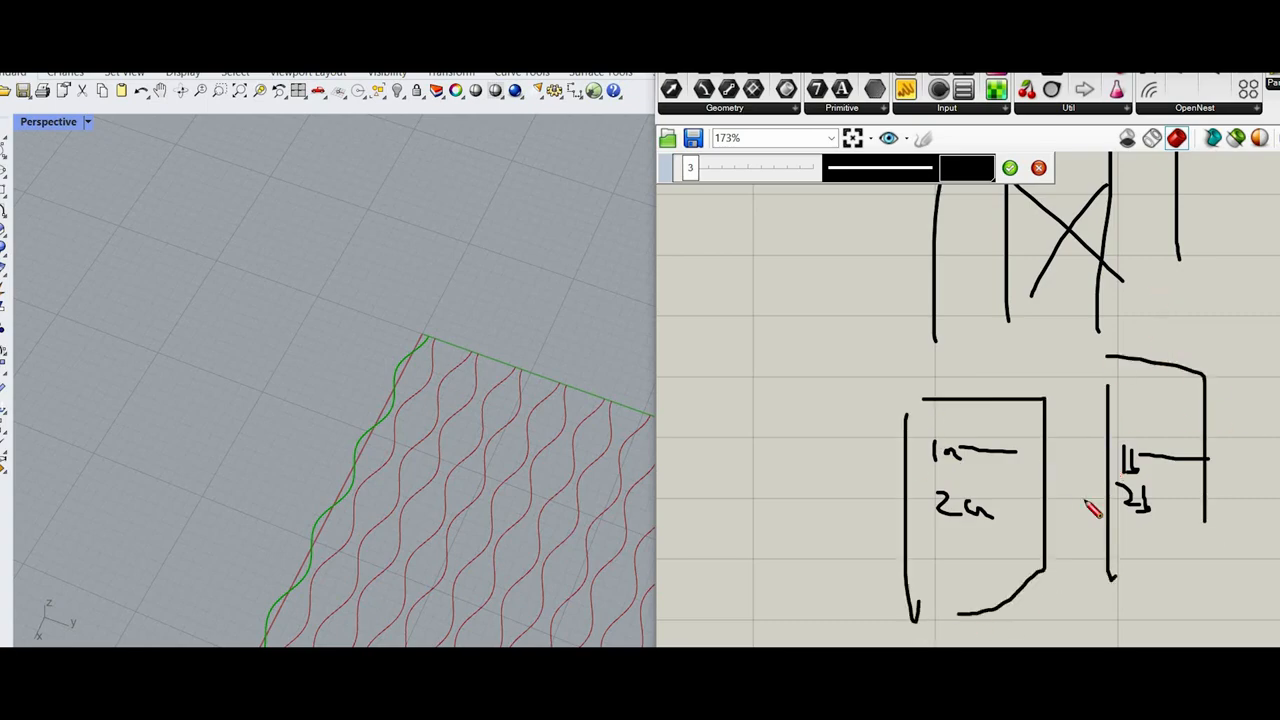
pyautogui.moveTo(1135, 322); pyautogui.dragTo(1040, 640)
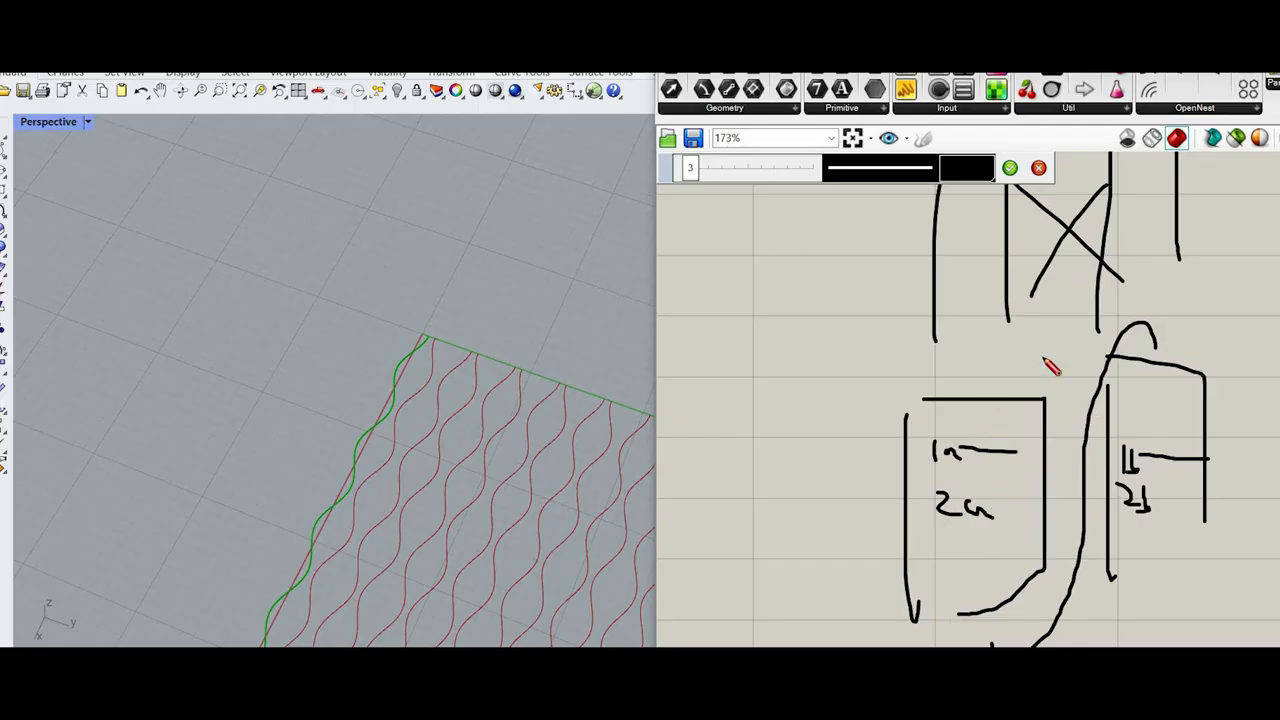
# Step: Outline the 1a, 1b, 2a and 2b labels individually with freehand boxes
pyautogui.moveTo(1120, 442); pyautogui.dragTo(1110, 320, button='right')
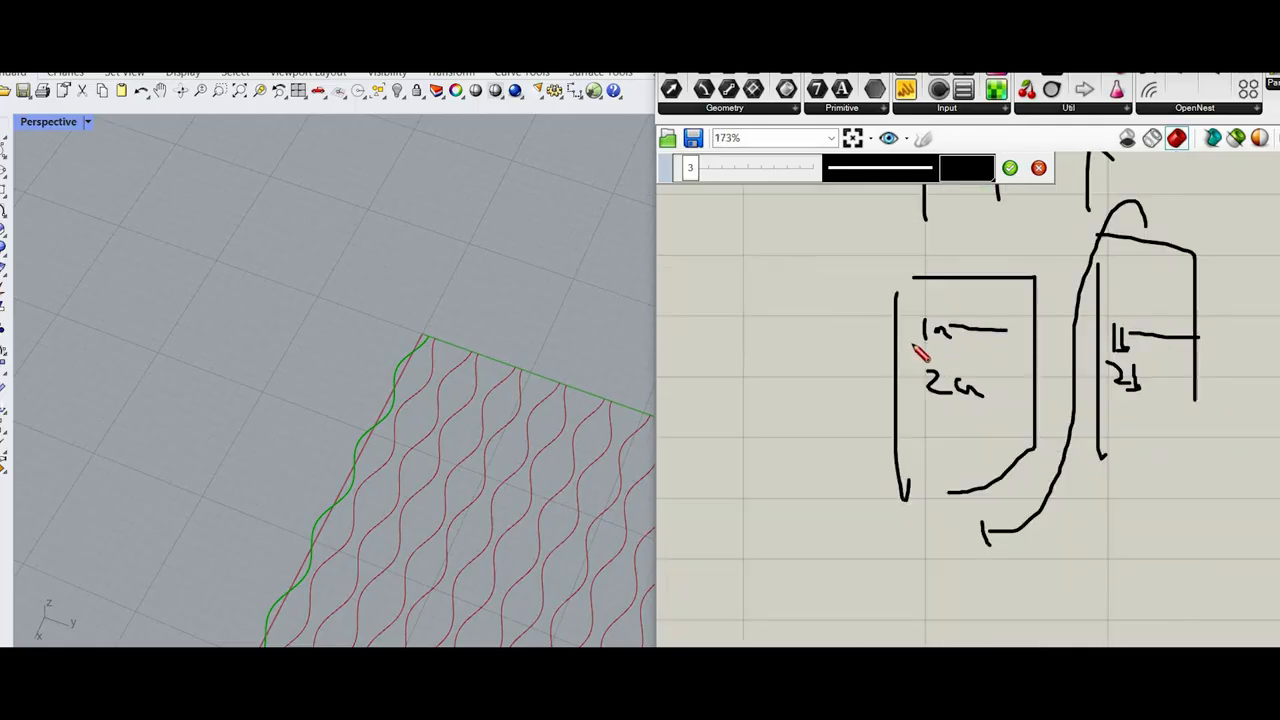
pyautogui.moveTo(1002, 346)
pyautogui.mouseDown()
pyautogui.moveTo(928, 346)
pyautogui.moveTo(982, 326)
pyautogui.mouseUp()
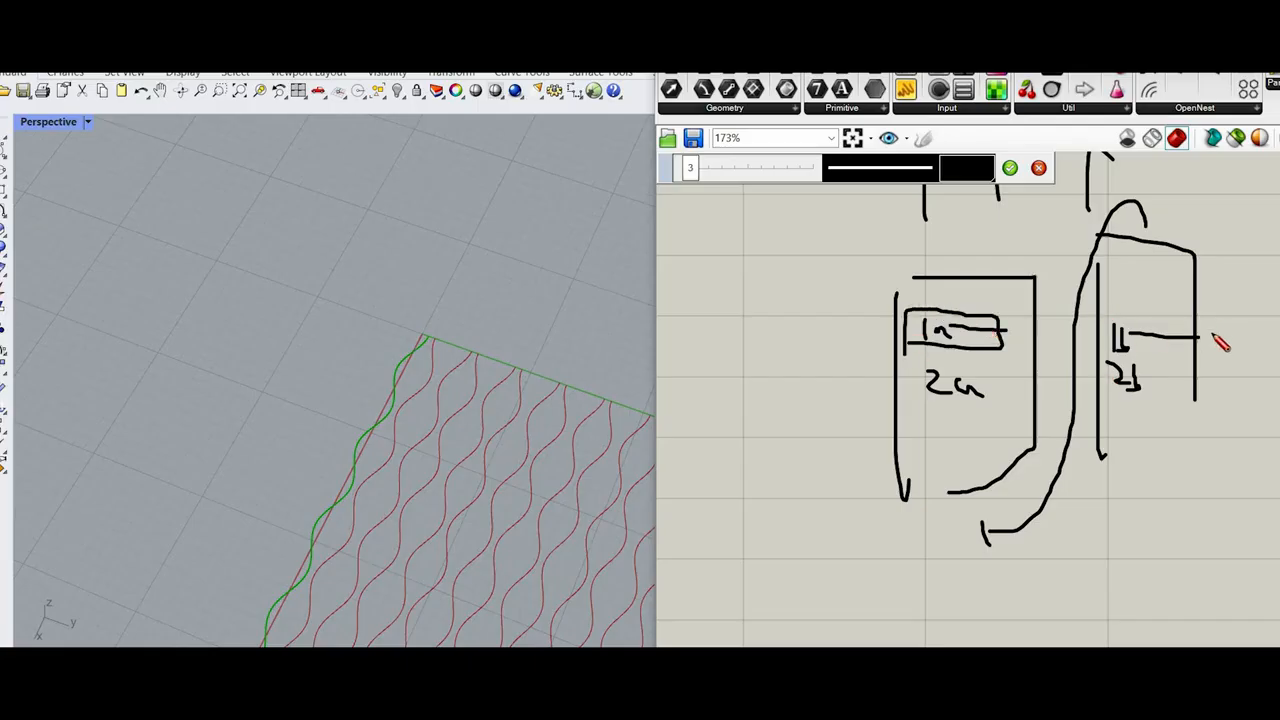
pyautogui.moveTo(1100, 321); pyautogui.dragTo(1148, 356)
pyautogui.moveTo(918, 368); pyautogui.dragTo(918, 418)
pyautogui.moveTo(928, 375); pyautogui.dragTo(990, 412)
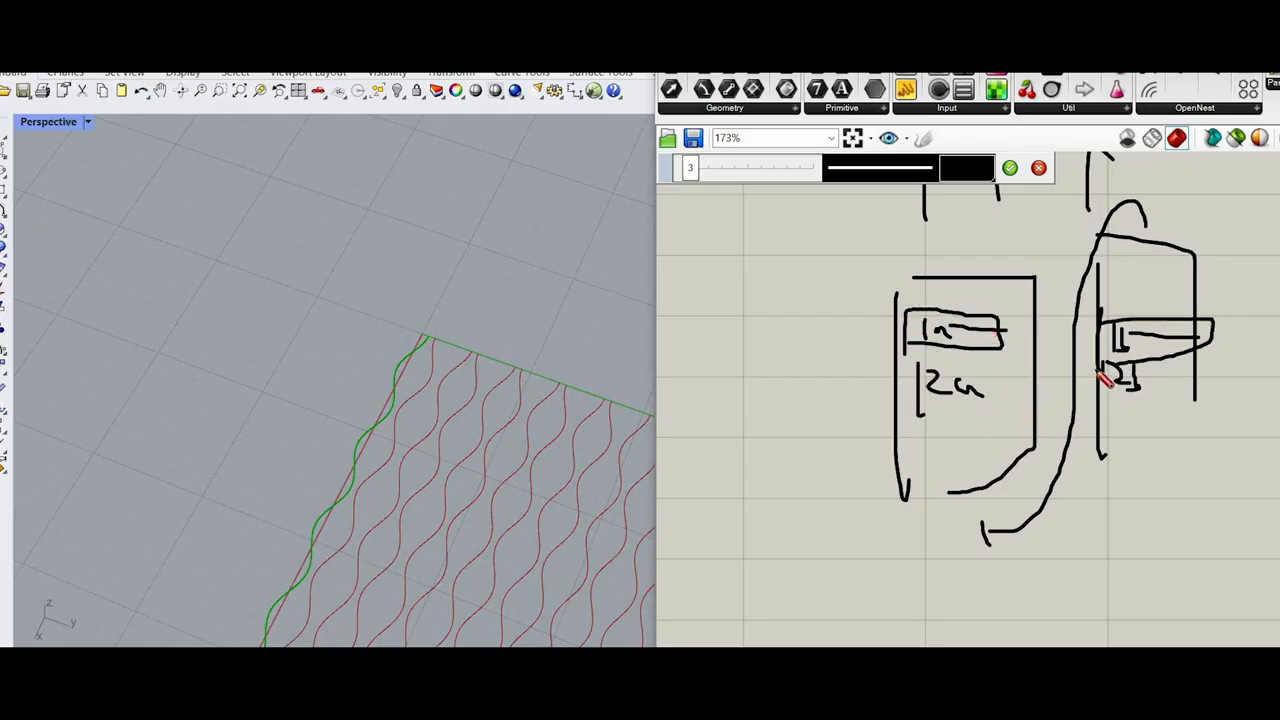
pyautogui.moveTo(1100, 358); pyautogui.dragTo(1162, 386)
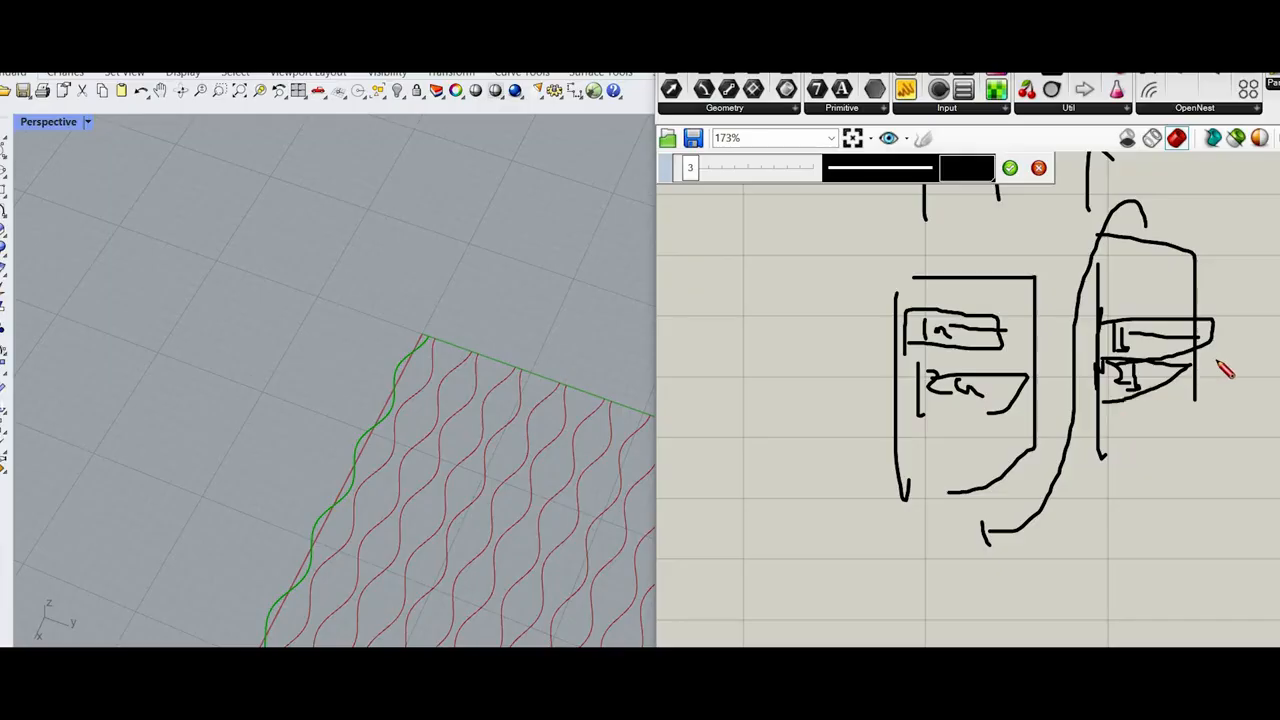
# Step: Discard the freehand sketch and delete the List Item component connected after Weave
pyautogui.click(1039, 168)
pyautogui.scroll(-5, 1004, 350)
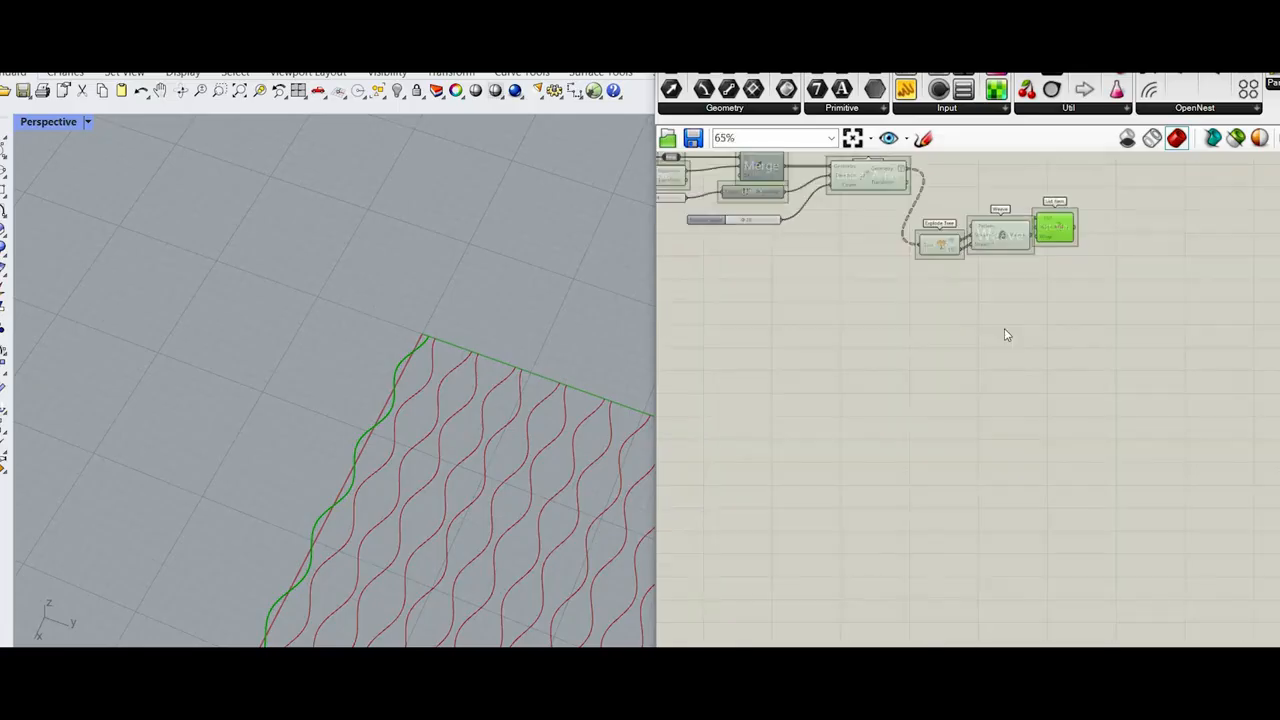
pyautogui.moveTo(1050, 262); pyautogui.dragTo(1000, 343, button='right')
pyautogui.scroll(4, 1000, 346)
pyautogui.moveTo(1004, 356); pyautogui.dragTo(1036, 381)
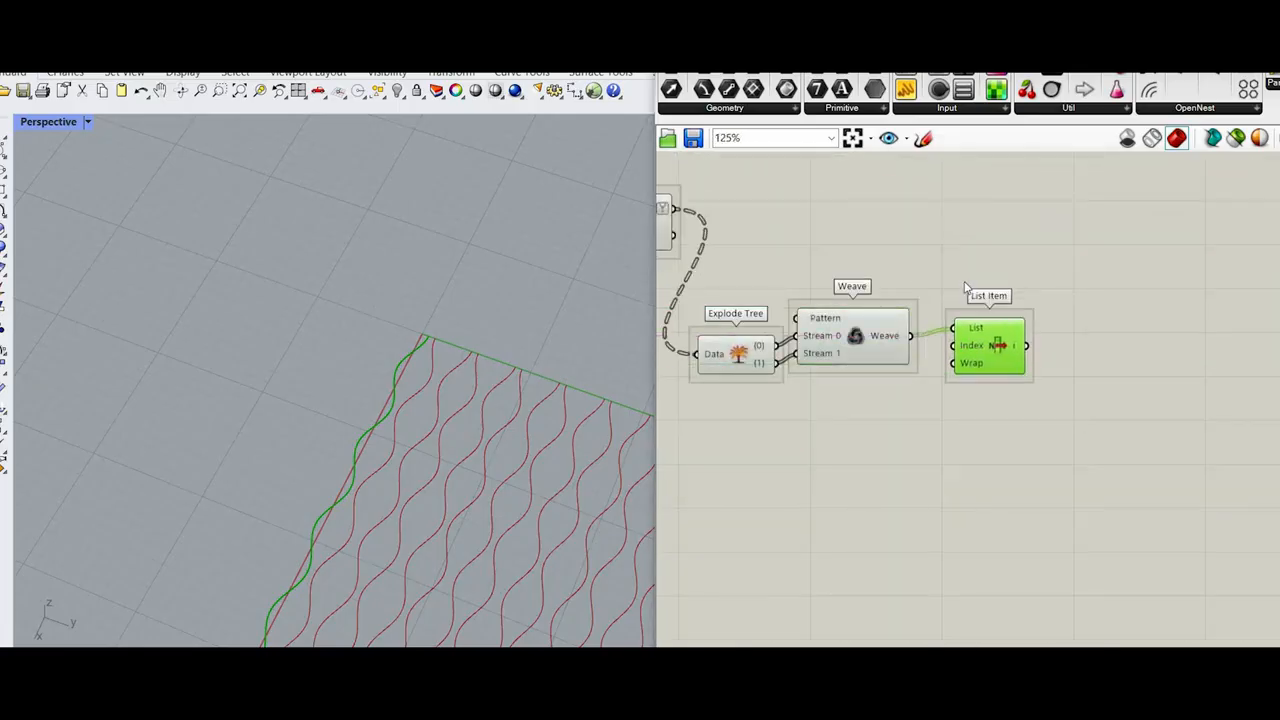
pyautogui.press('Delete')
pyautogui.moveTo(882, 326); pyautogui.dragTo(884, 336)
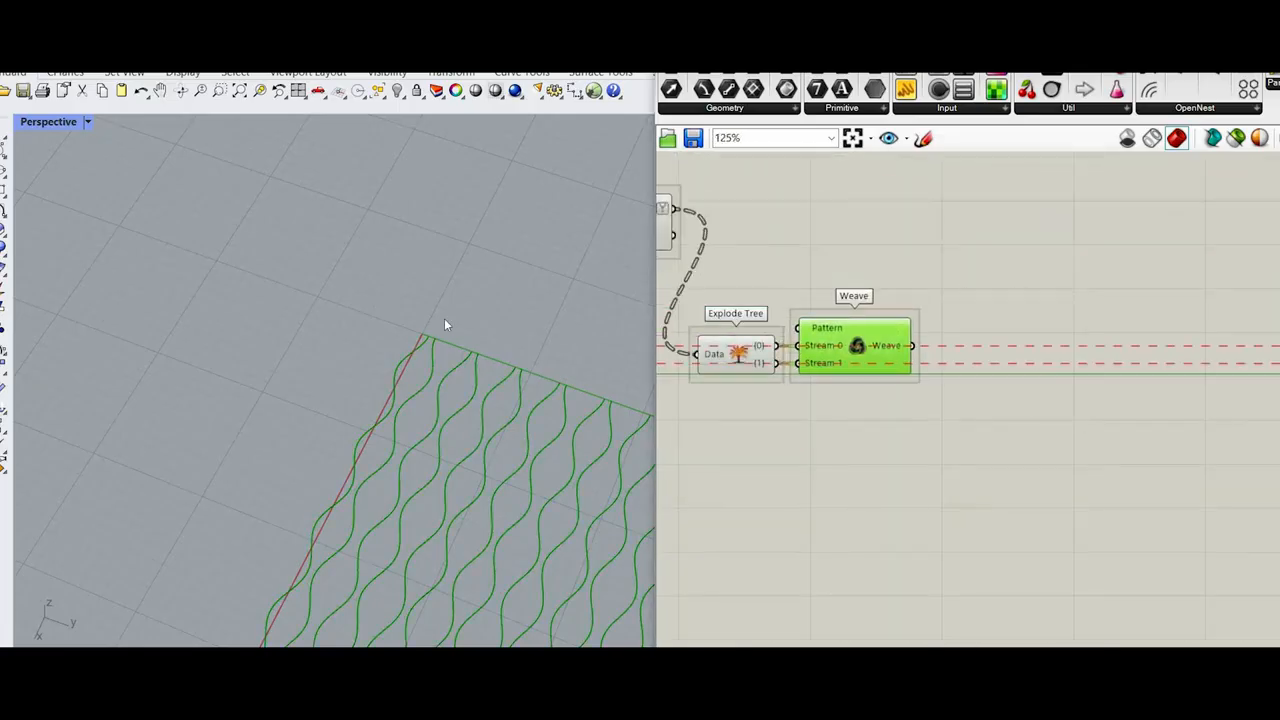
pyautogui.scroll(-4, 503, 280)
pyautogui.scroll(4, 503, 279)
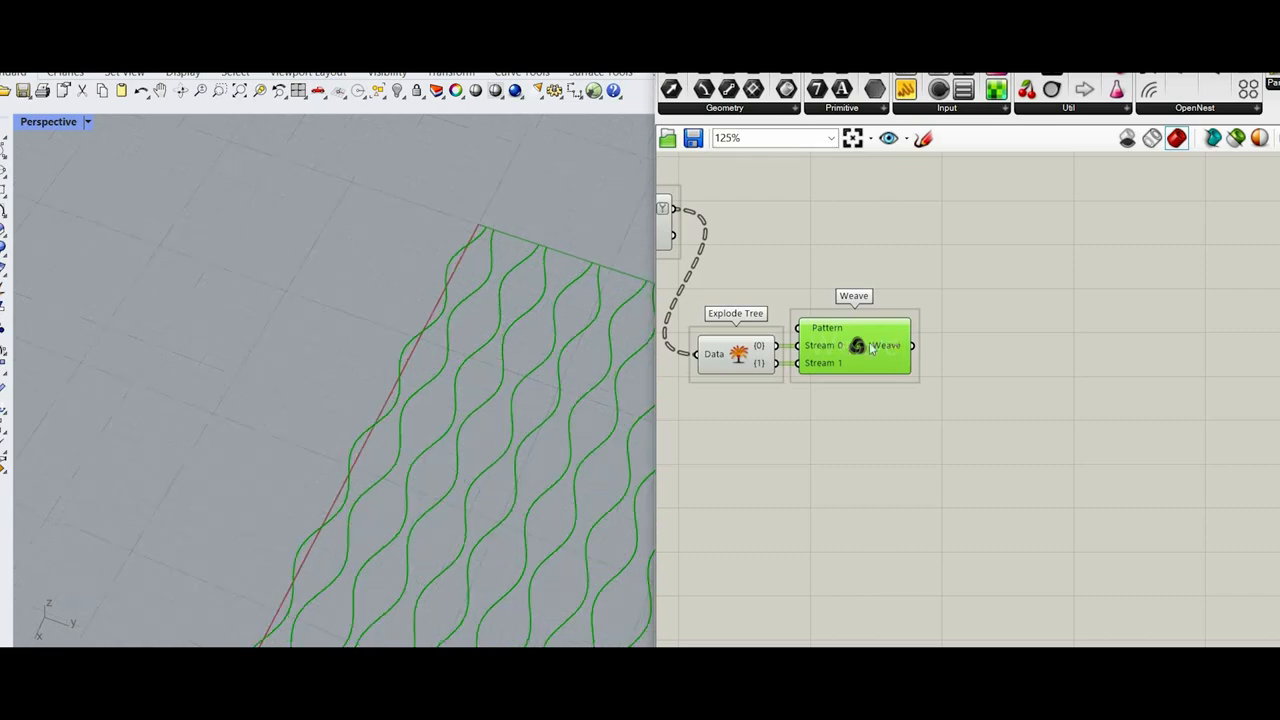
pyautogui.scroll(2, 970, 400)
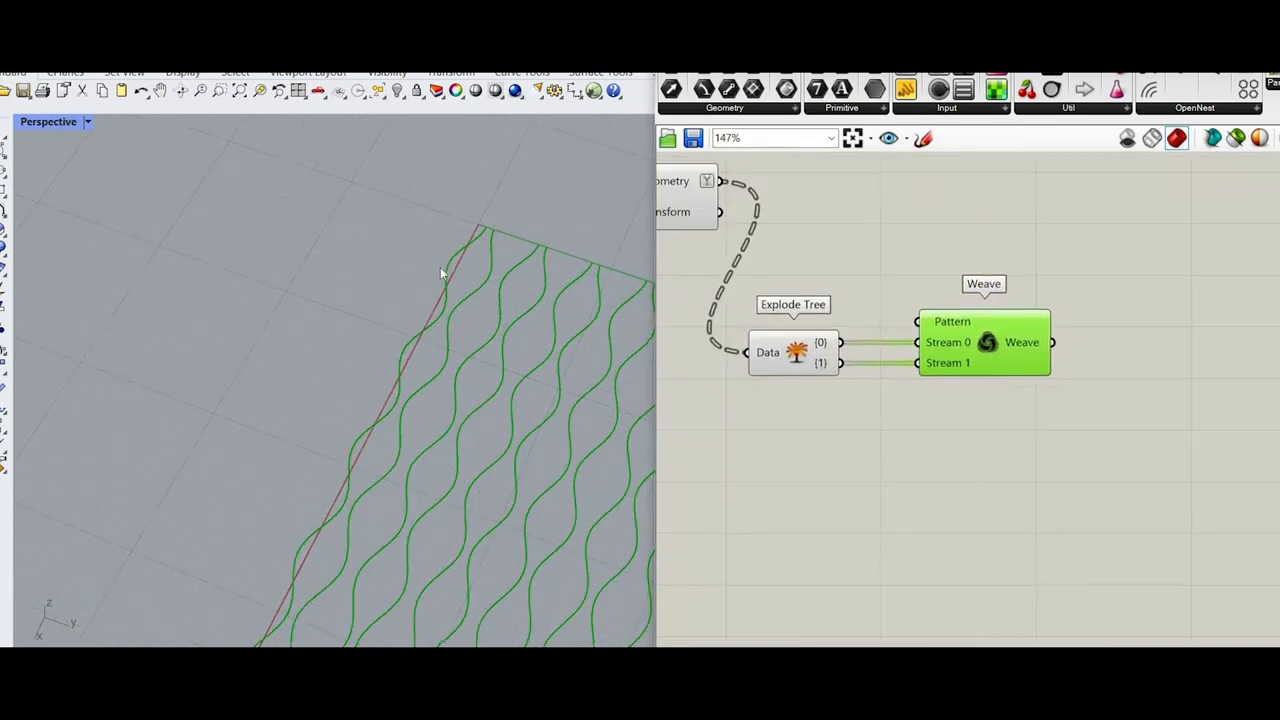
pyautogui.scroll(3, 501, 237)
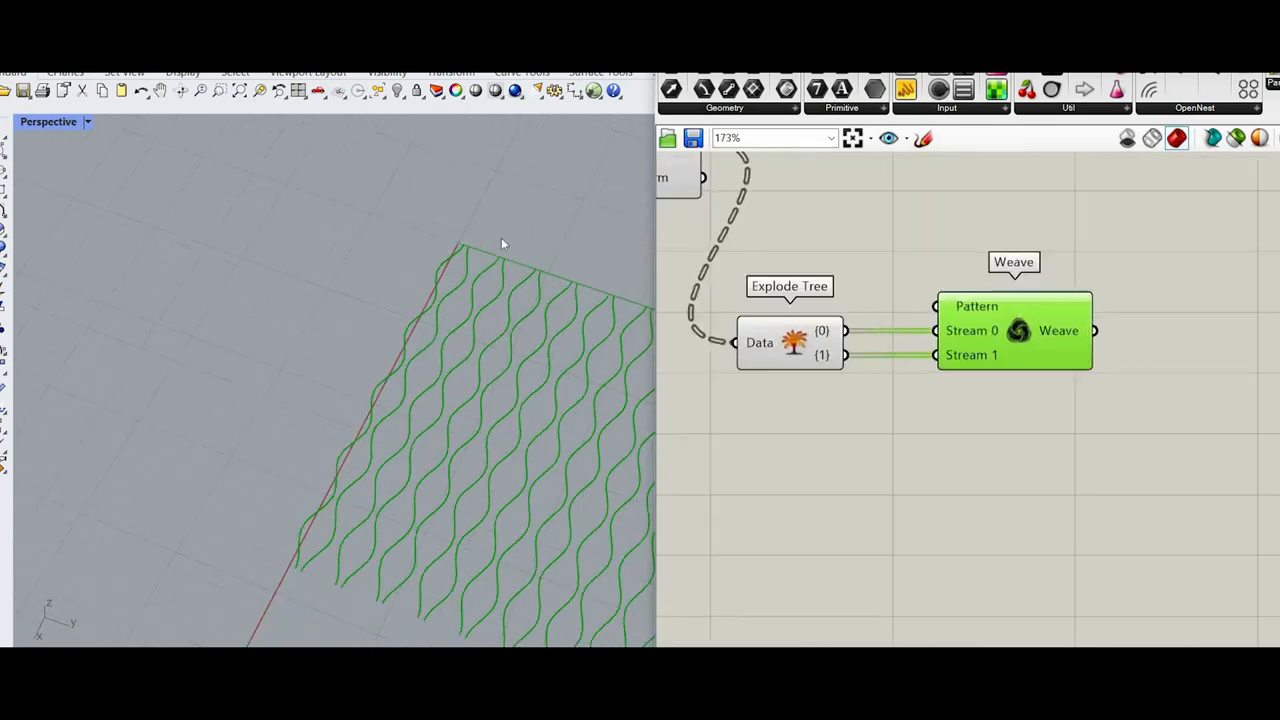
pyautogui.doubleClick(906, 403)
pyautogui.write('en')
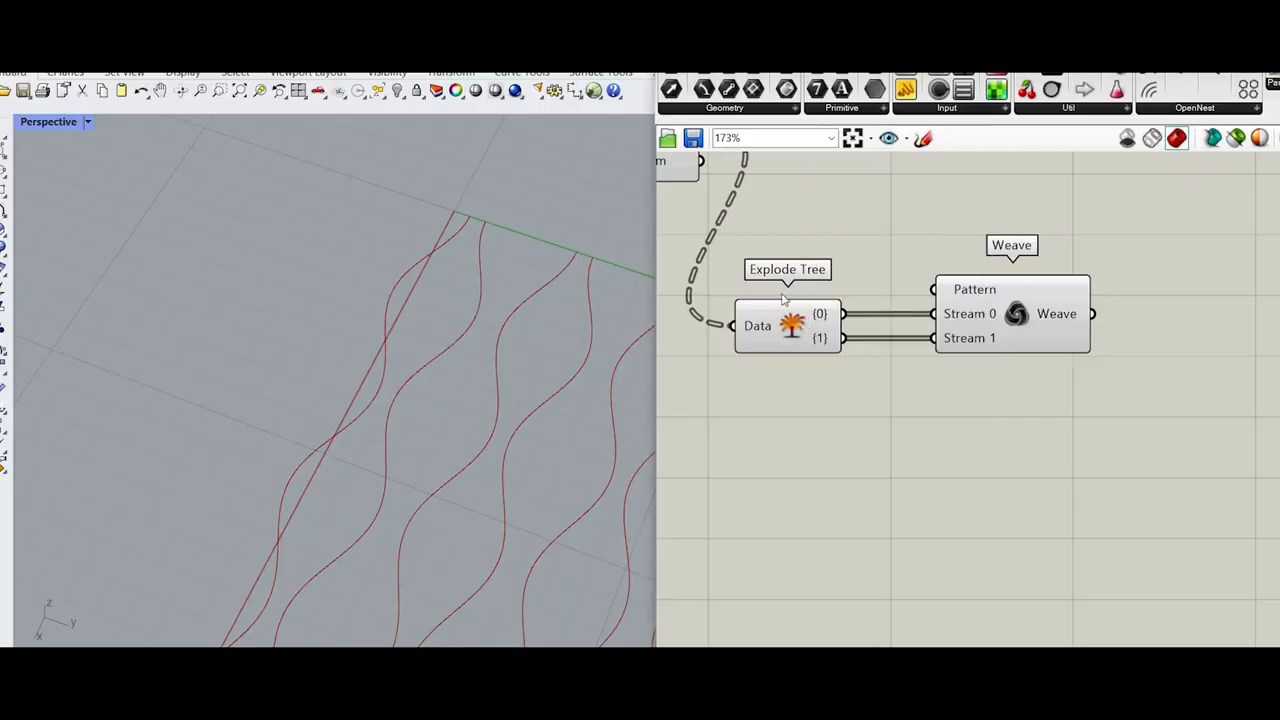
pyautogui.scroll(3, 830, 295)
# Step: Graft the {0} and {1} outputs of Explode Tree and delete the Weave component
pyautogui.moveTo(830, 295)
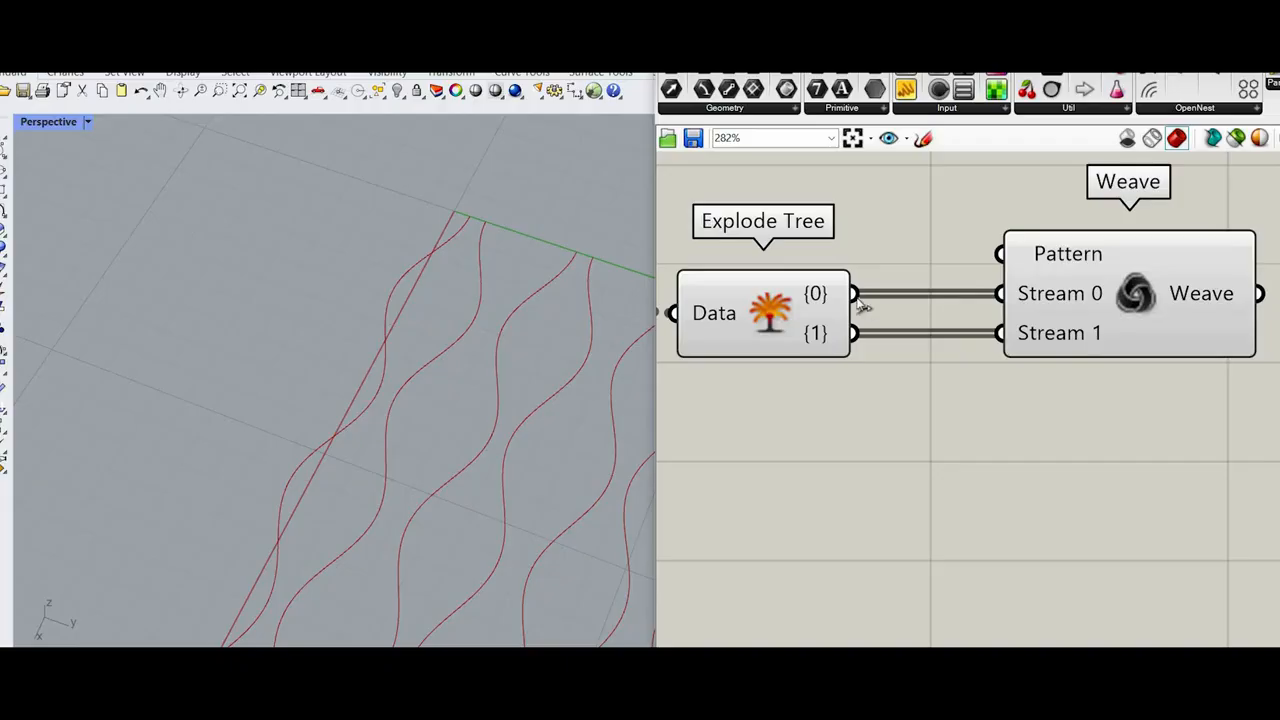
pyautogui.rightClick(840, 293)
pyautogui.click(855, 392)
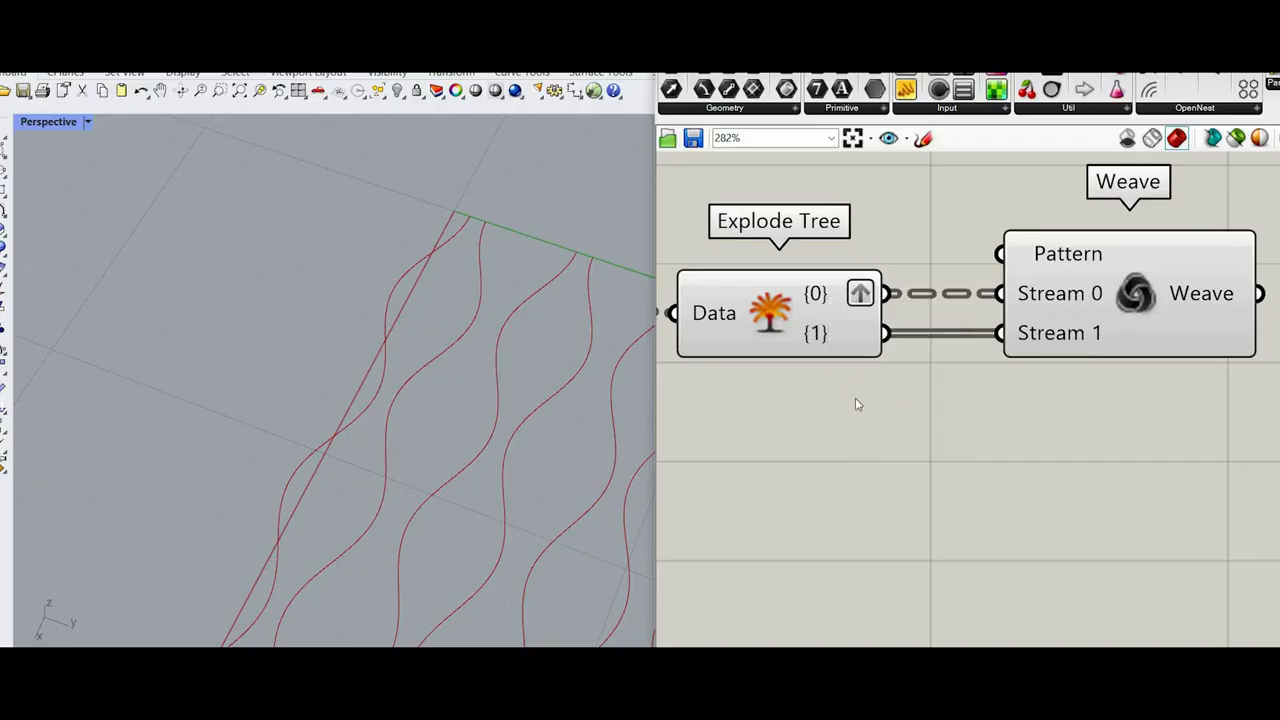
pyautogui.rightClick(840, 333)
pyautogui.click(853, 429)
pyautogui.click(1100, 300)
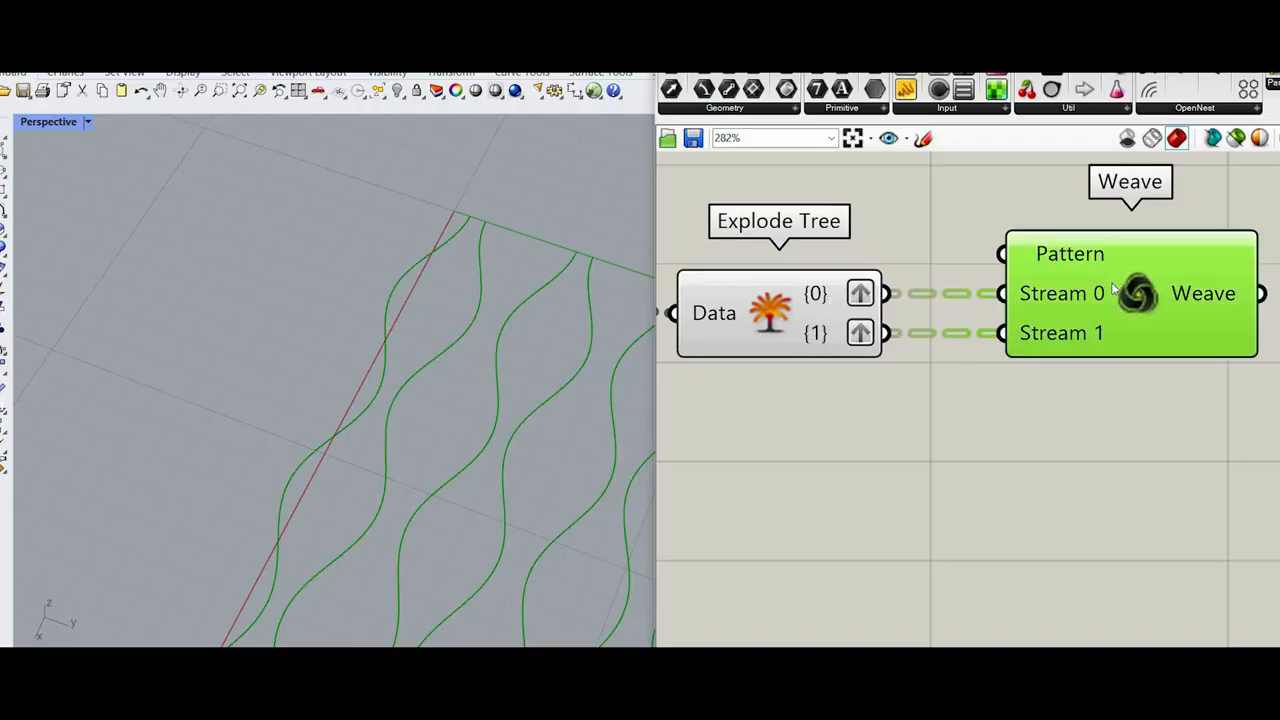
pyautogui.press('Delete')
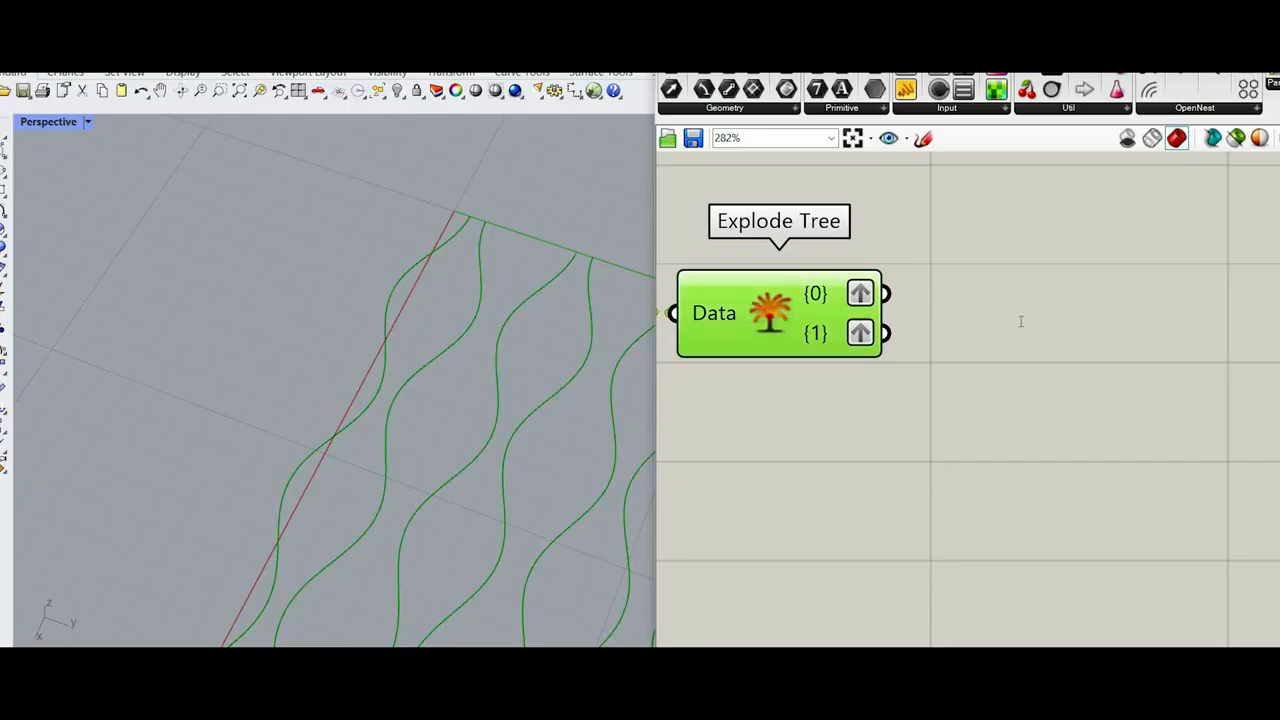
# Step: Add two End Points components, feeding one from Explode Tree output {0} and the other from output {1}
pyautogui.scroll(-1, 1020, 322)
pyautogui.doubleClick(1020, 320)
pyautogui.write('e')
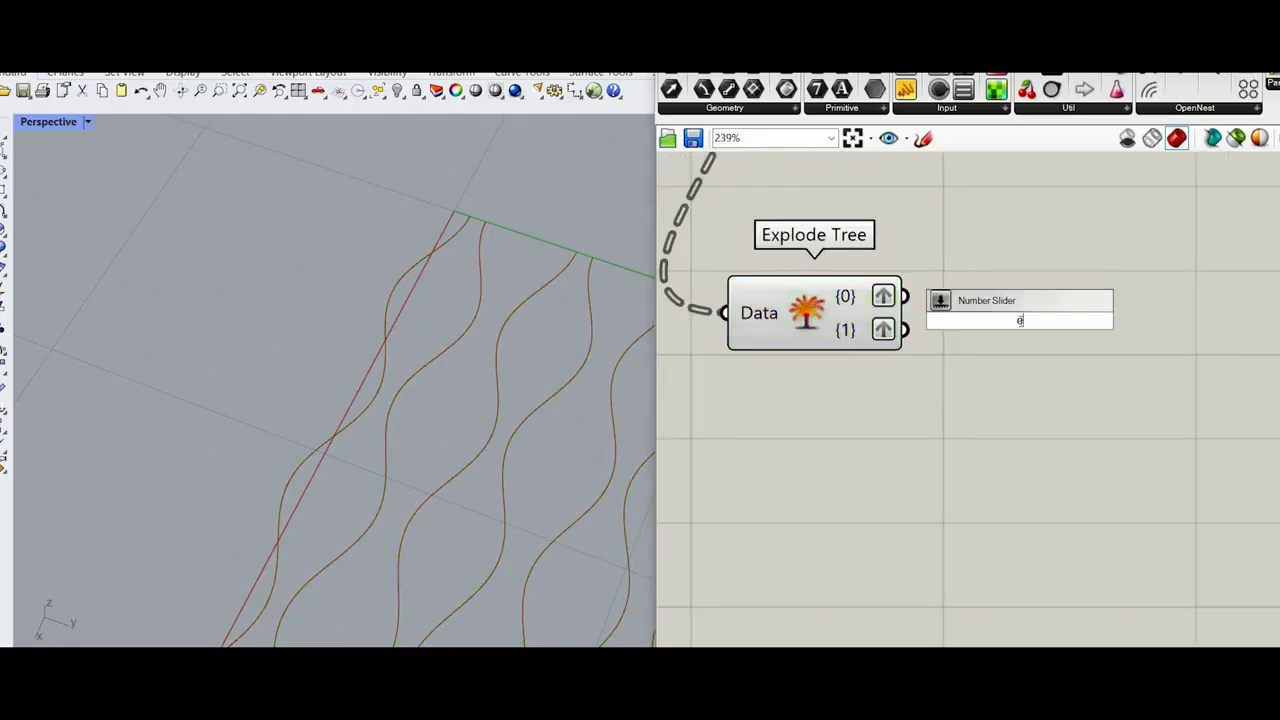
pyautogui.write('nd')
pyautogui.click(1010, 298)
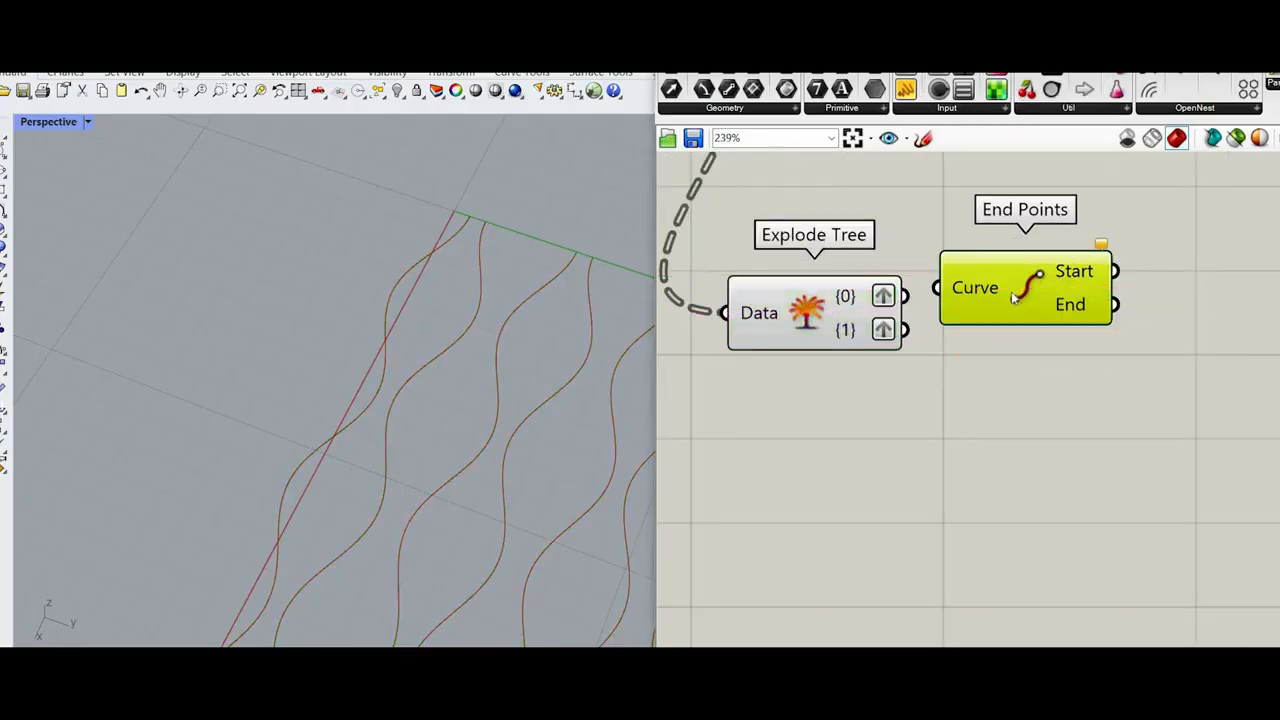
pyautogui.moveTo(1018, 306); pyautogui.dragTo(1014, 386)
pyautogui.hotkey('ctrl', 'c')
pyautogui.hotkey('ctrl', 'v')
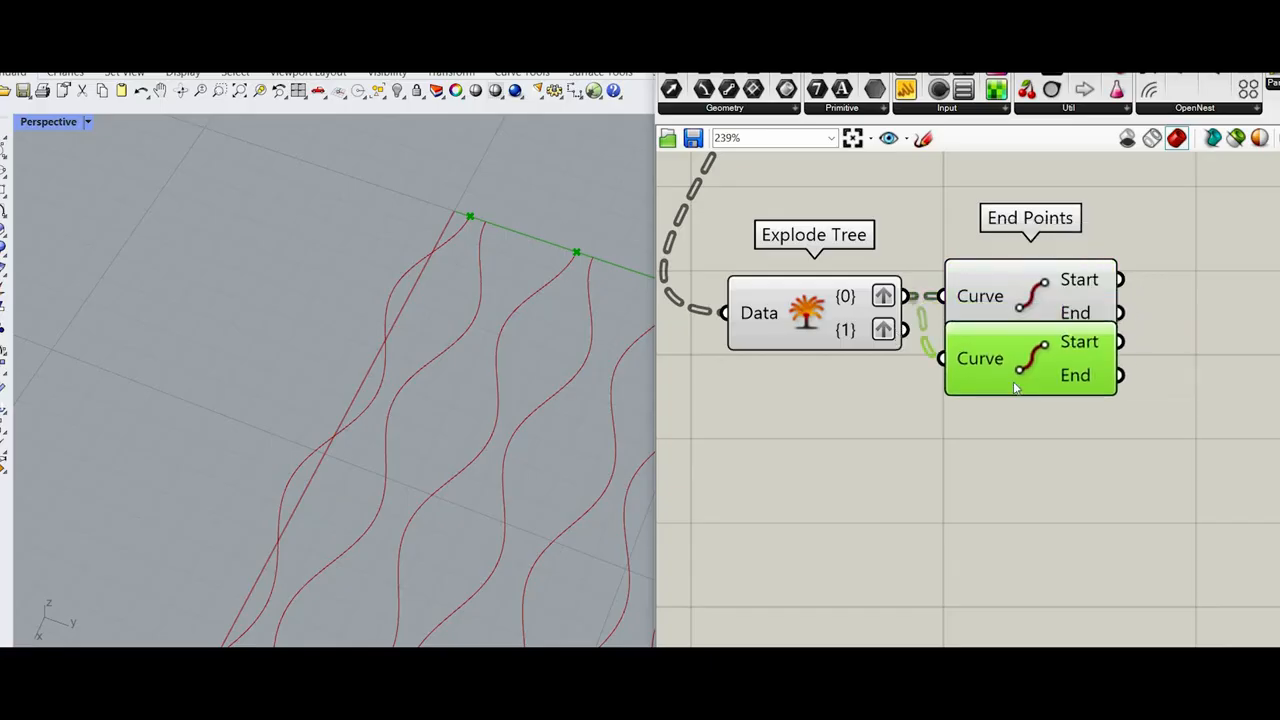
pyautogui.moveTo(905, 330); pyautogui.dragTo(990, 384)
# Step: Add a Line component joining the Start outputs of the first and second End Points components
pyautogui.scroll(-2, 969, 406)
pyautogui.click(1097, 380)
pyautogui.moveTo(1232, 358); pyautogui.dragTo(1098, 381, button='right')
pyautogui.doubleClick(1097, 380)
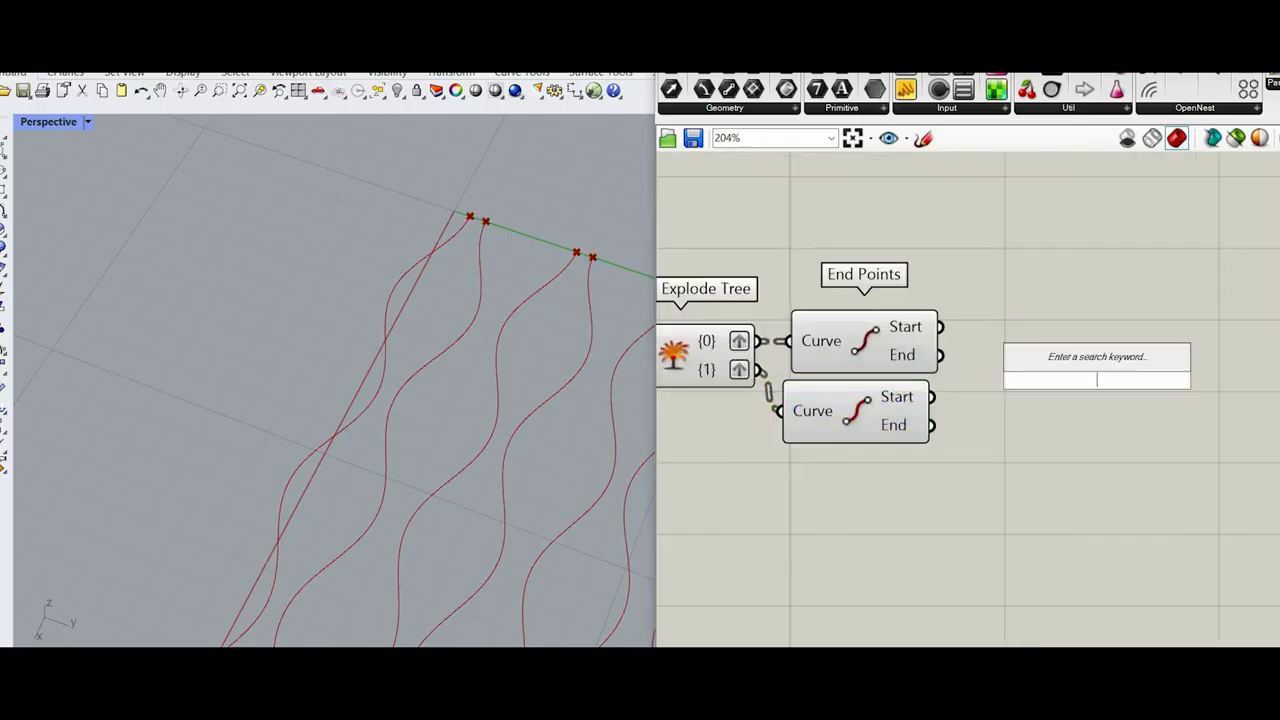
pyautogui.write('line')
pyautogui.press('Return')
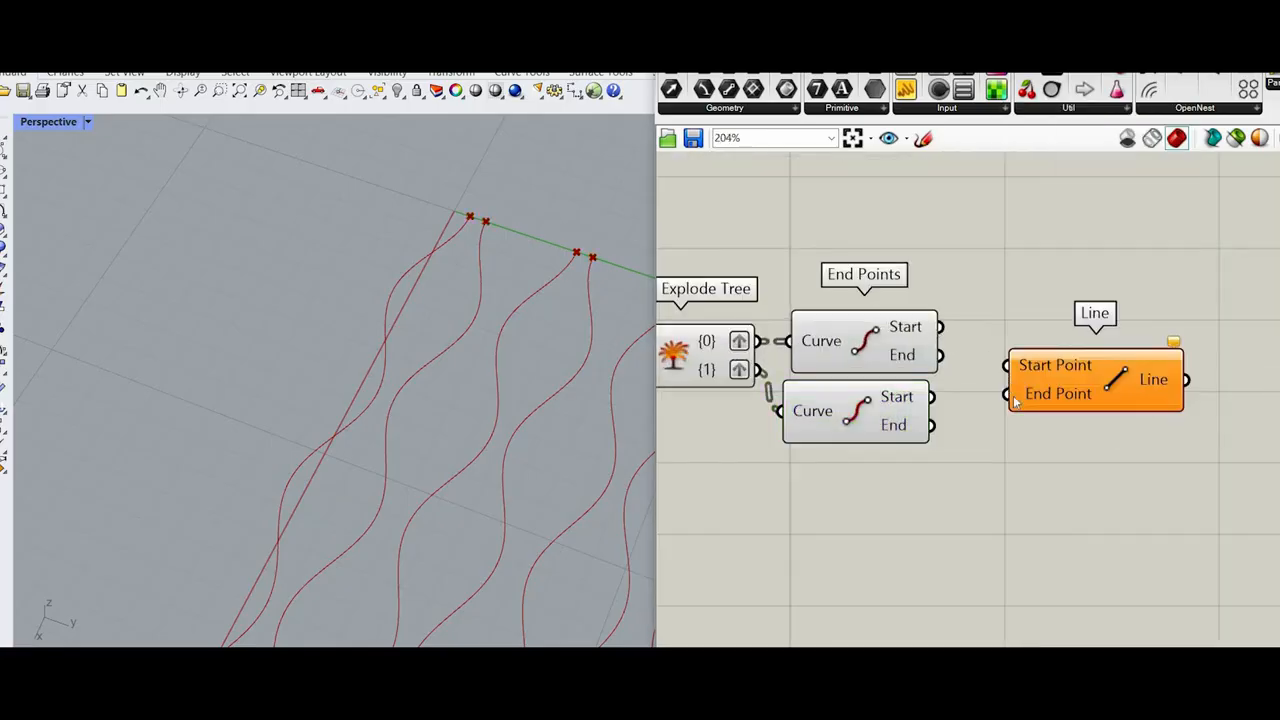
pyautogui.moveTo(940, 326); pyautogui.dragTo(1006, 365)
pyautogui.moveTo(1097, 368); pyautogui.dragTo(1107, 344)
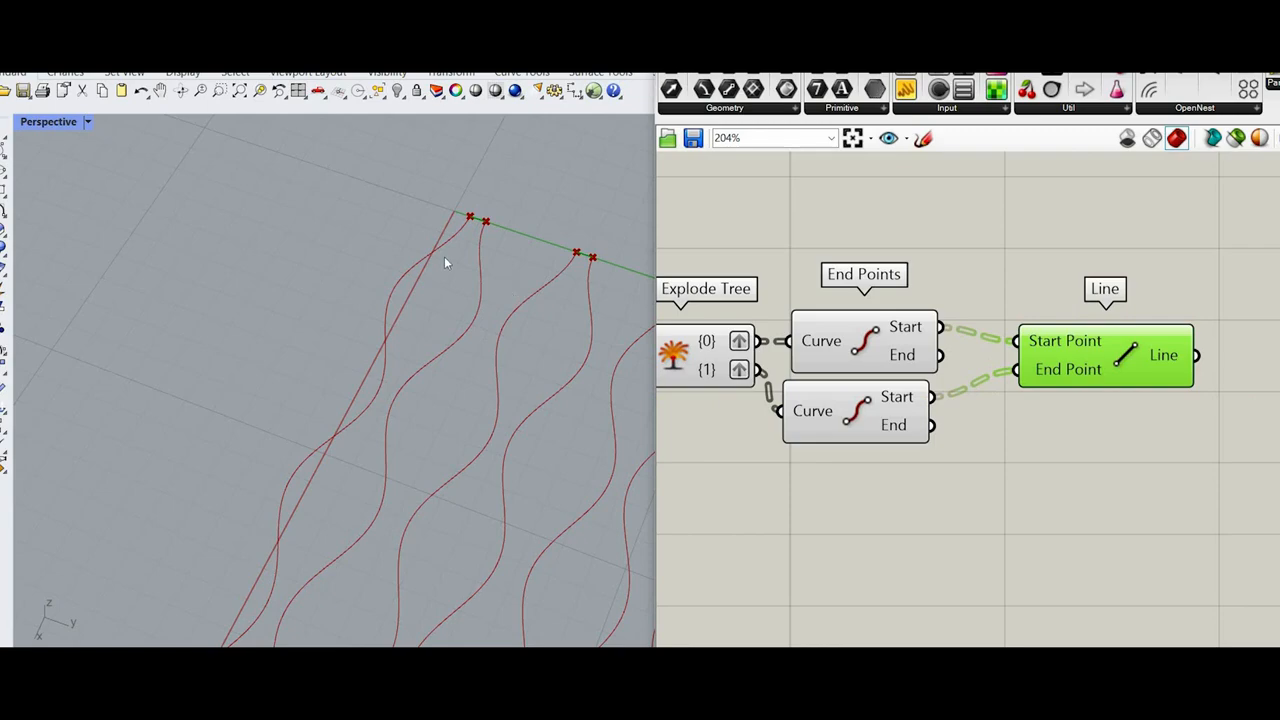
# Step: Add a Curve Middle component and feed it the Line output
pyautogui.scroll(5, 444, 256)
pyautogui.scroll(-3, 1163, 333)
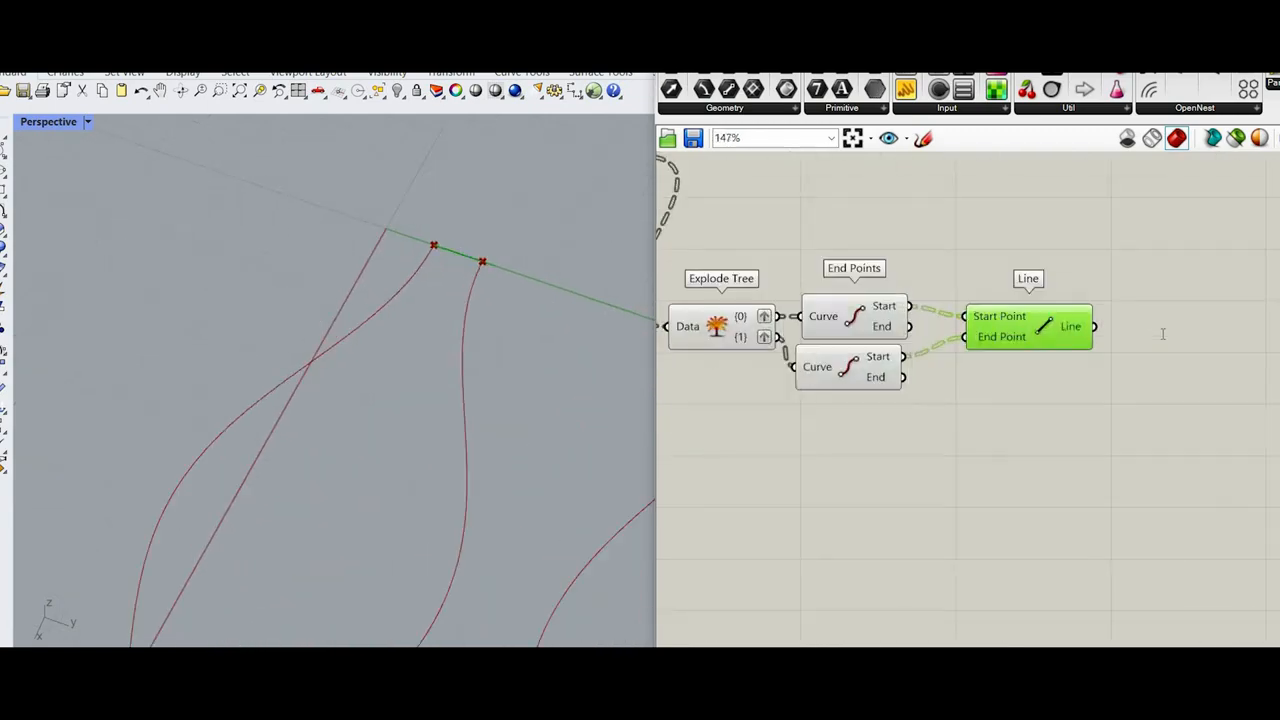
pyautogui.doubleClick(1155, 331)
pyautogui.write('mid')
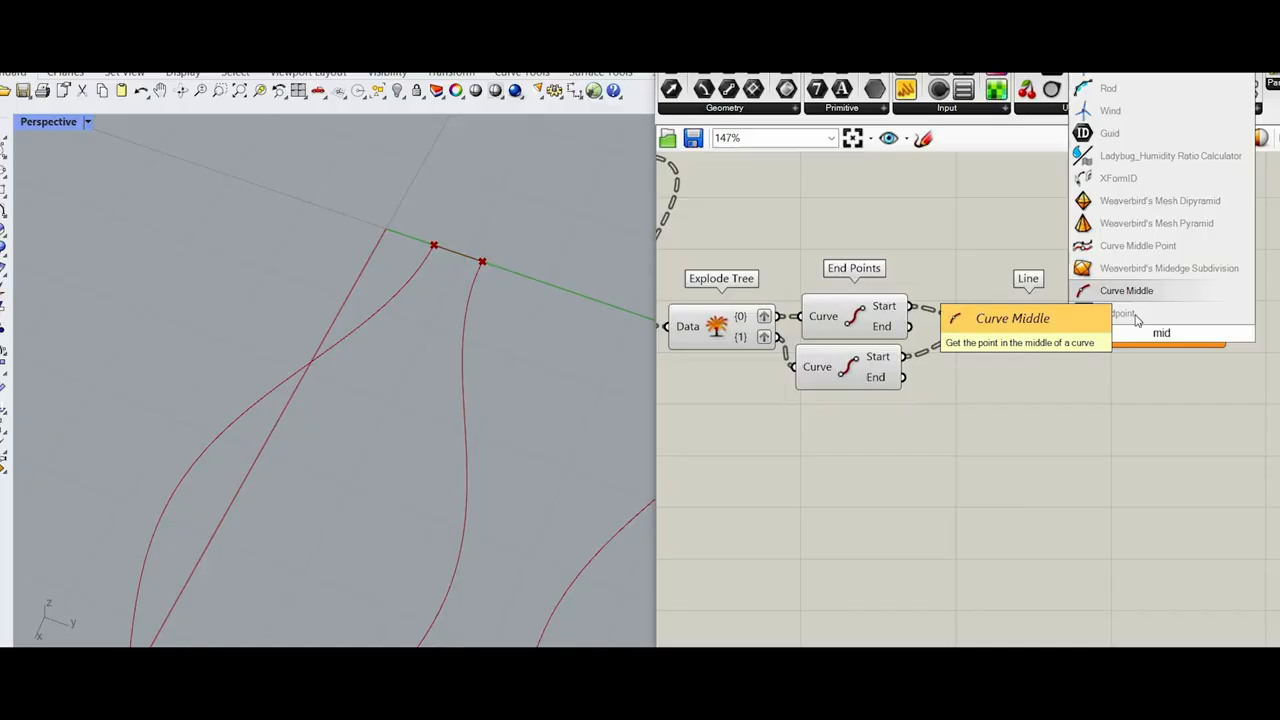
pyautogui.click(1131, 316)
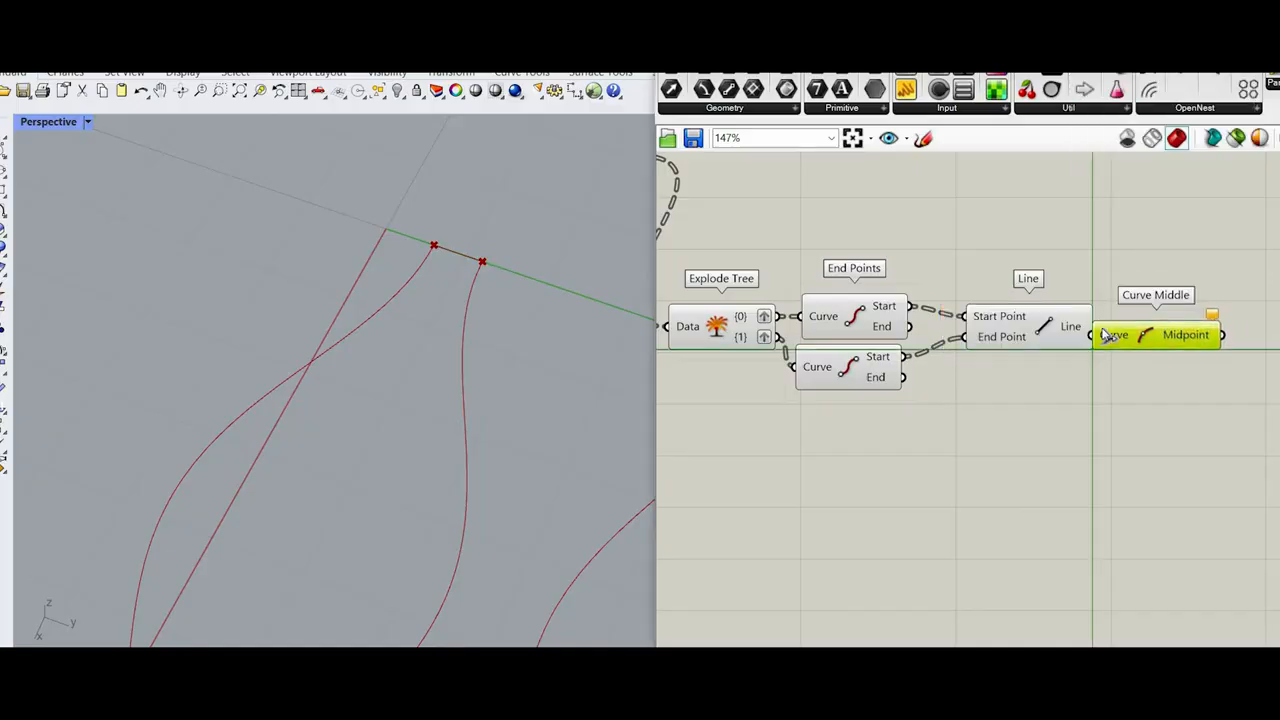
pyautogui.scroll(3, 1173, 333)
pyautogui.scroll(-4, 1093, 413)
# Step: Turn off the preview of both End Points components and the Line component
pyautogui.moveTo(1072, 448); pyautogui.dragTo(966, 312)
pyautogui.rightClick(1108, 276)
pyautogui.click(1147, 313)
pyautogui.moveTo(1150, 420); pyautogui.dragTo(983, 425, button='right')
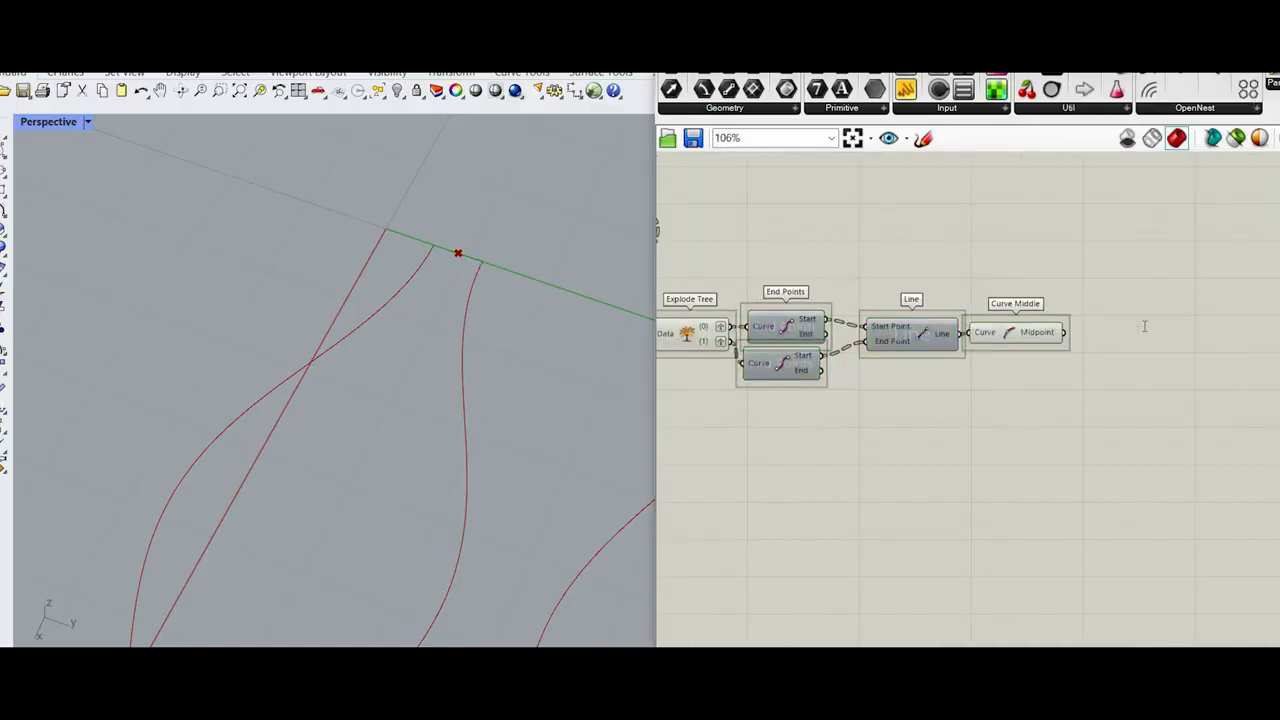
# Step: Add a Move component that takes the Curve Middle midpoints as its Geometry
pyautogui.doubleClick(1142, 318)
pyautogui.write('move')
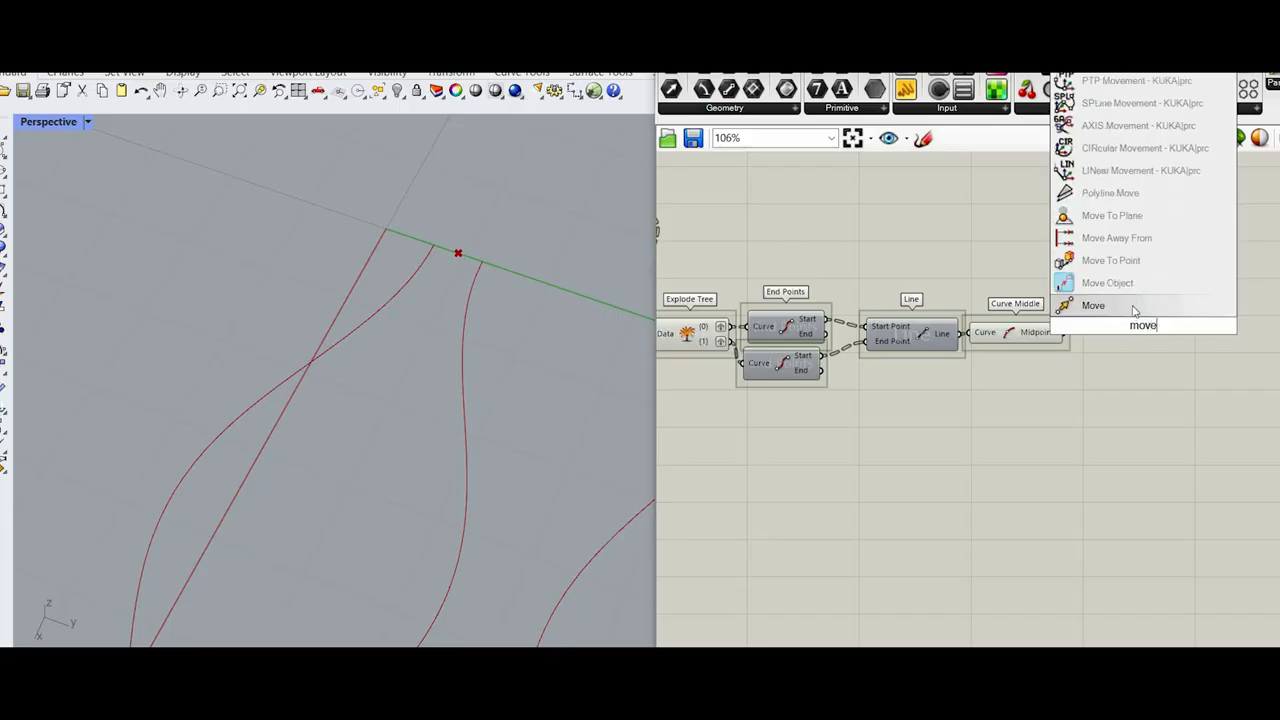
pyautogui.press('Return')
pyautogui.scroll(3, 1118, 333)
pyautogui.moveTo(1148, 348); pyautogui.dragTo(1163, 358)
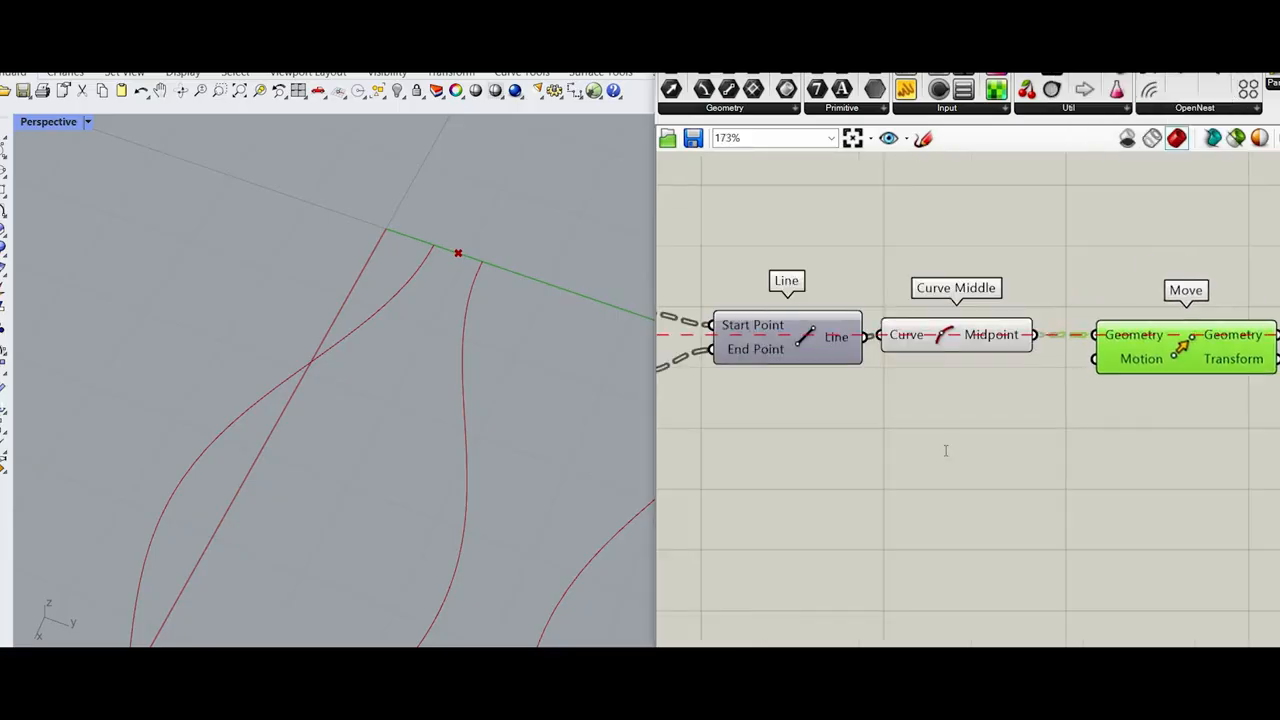
# Step: Add a Unit Z vector and connect it to the Motion input of Move
pyautogui.click(943, 449)
pyautogui.doubleClick(943, 449)
pyautogui.write('unit z')
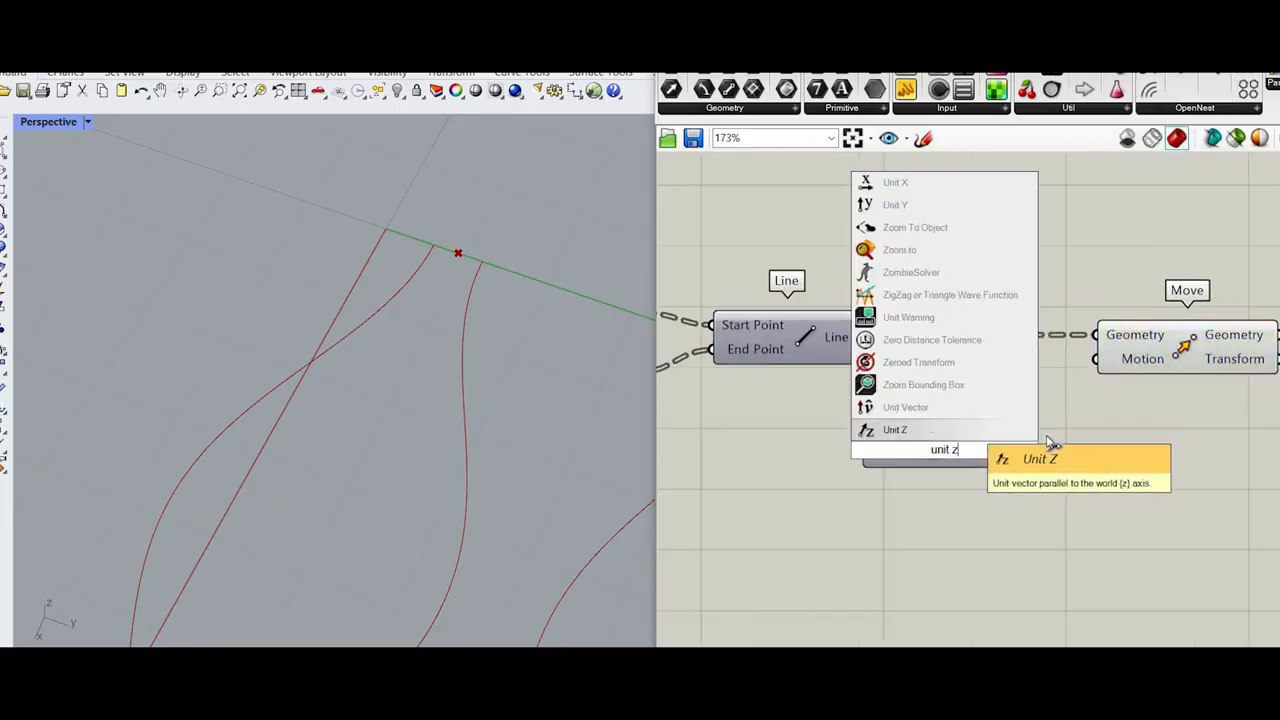
pyautogui.press('Return')
pyautogui.moveTo(1097, 359); pyautogui.dragTo(1029, 450)
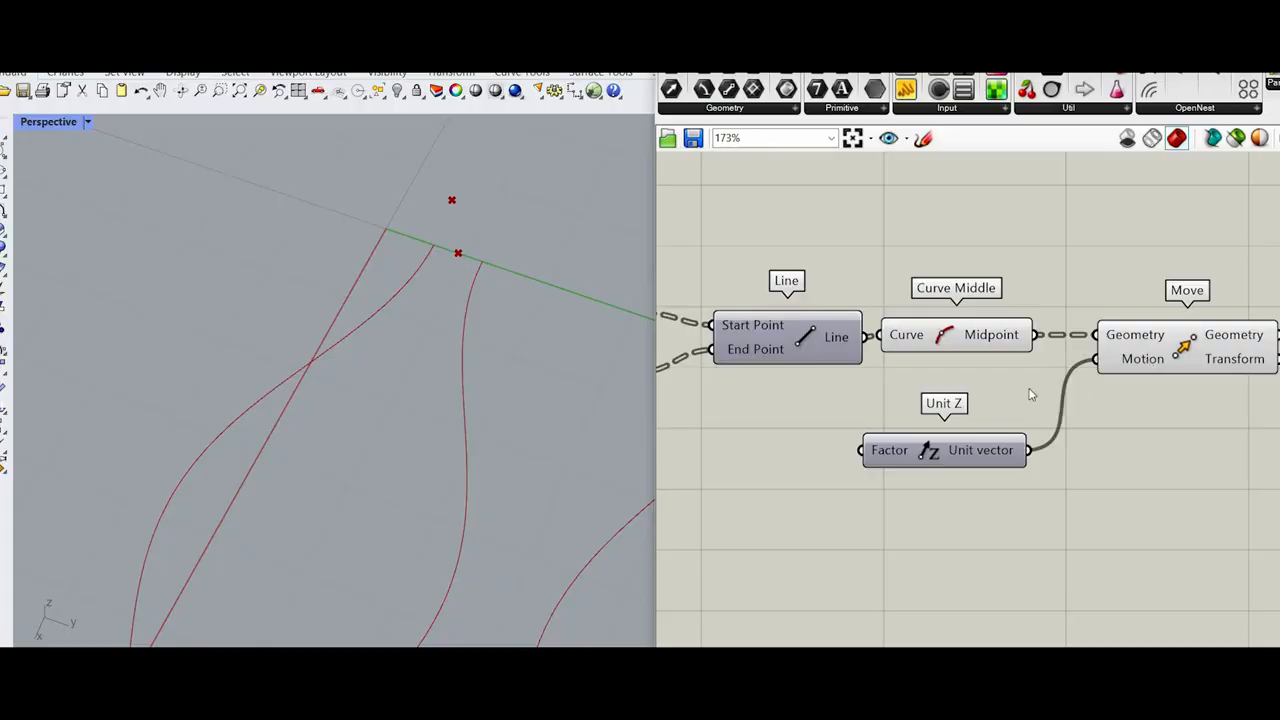
pyautogui.click(1116, 354)
# Step: Add an Arc 3Pt component and place it above and beyond Move
pyautogui.moveTo(696, 381); pyautogui.dragTo(831, 334, button='right')
pyautogui.scroll(-2, 714, 472)
pyautogui.scroll(-6, 396, 362)
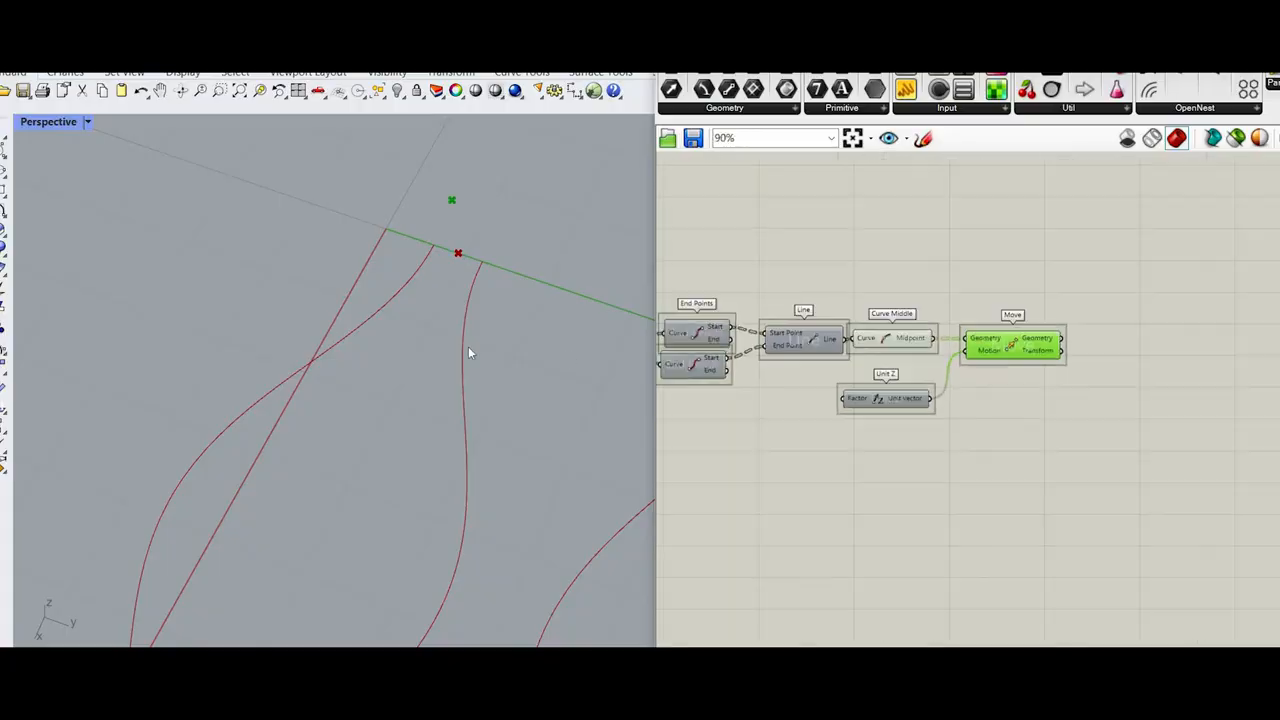
pyautogui.scroll(4, 1120, 359)
pyautogui.doubleClick(1114, 359)
pyautogui.write('arc')
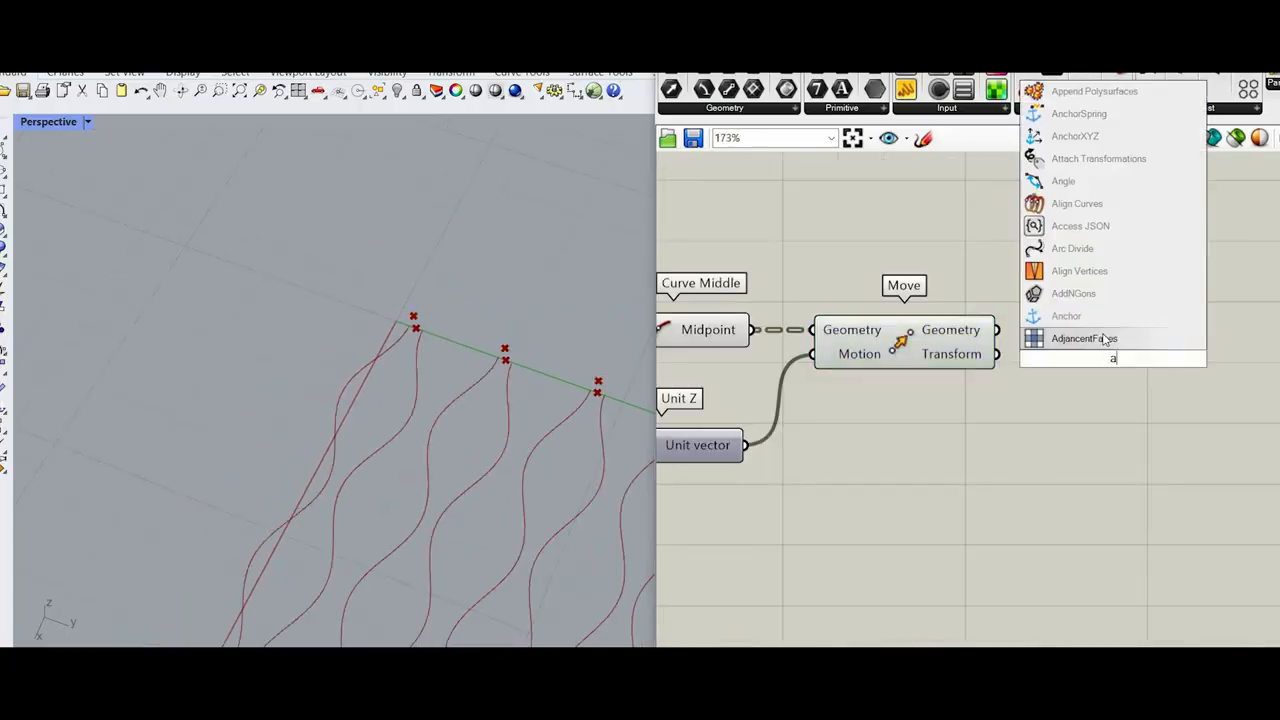
pyautogui.press('Return')
pyautogui.scroll(3, 987, 346)
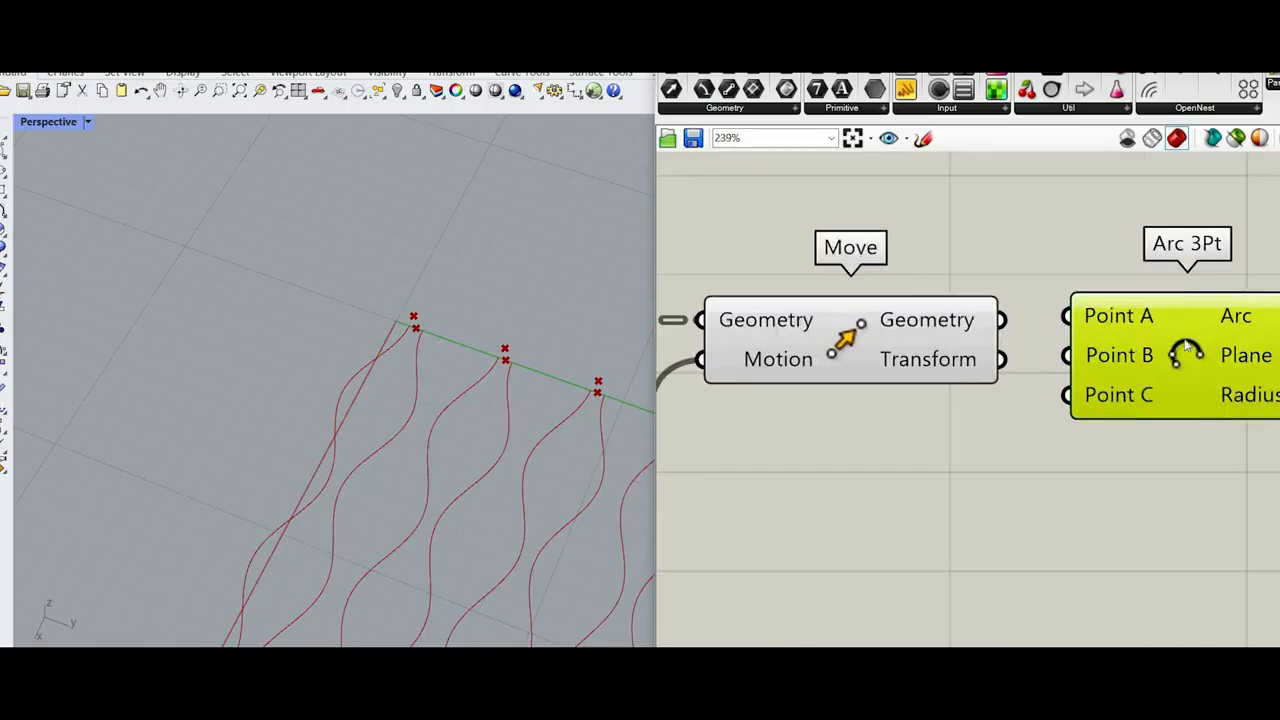
pyautogui.scroll(-5, 1145, 334)
pyautogui.moveTo(1161, 350); pyautogui.dragTo(1144, 267)
# Step: Simplify the Geometry output of the Move component
pyautogui.moveTo(1075, 341); pyautogui.dragTo(1255, 319, button='right')
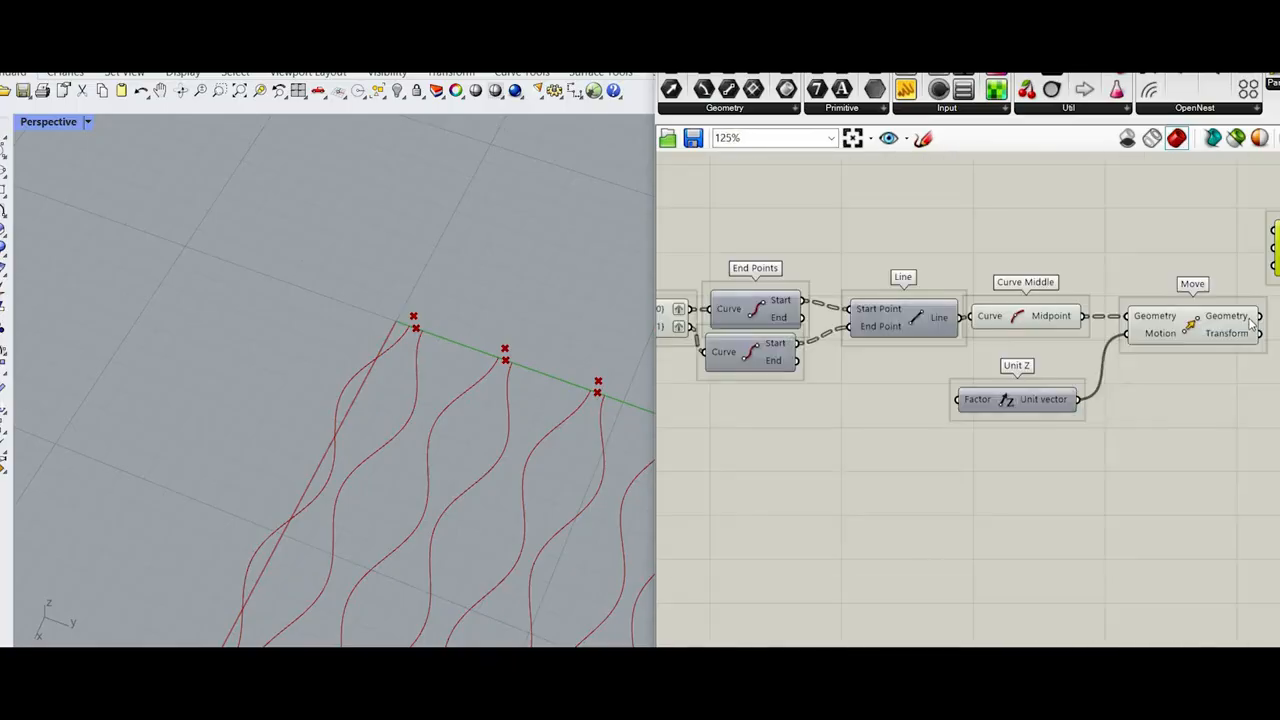
pyautogui.rightClick(1256, 322)
pyautogui.click(1228, 422)
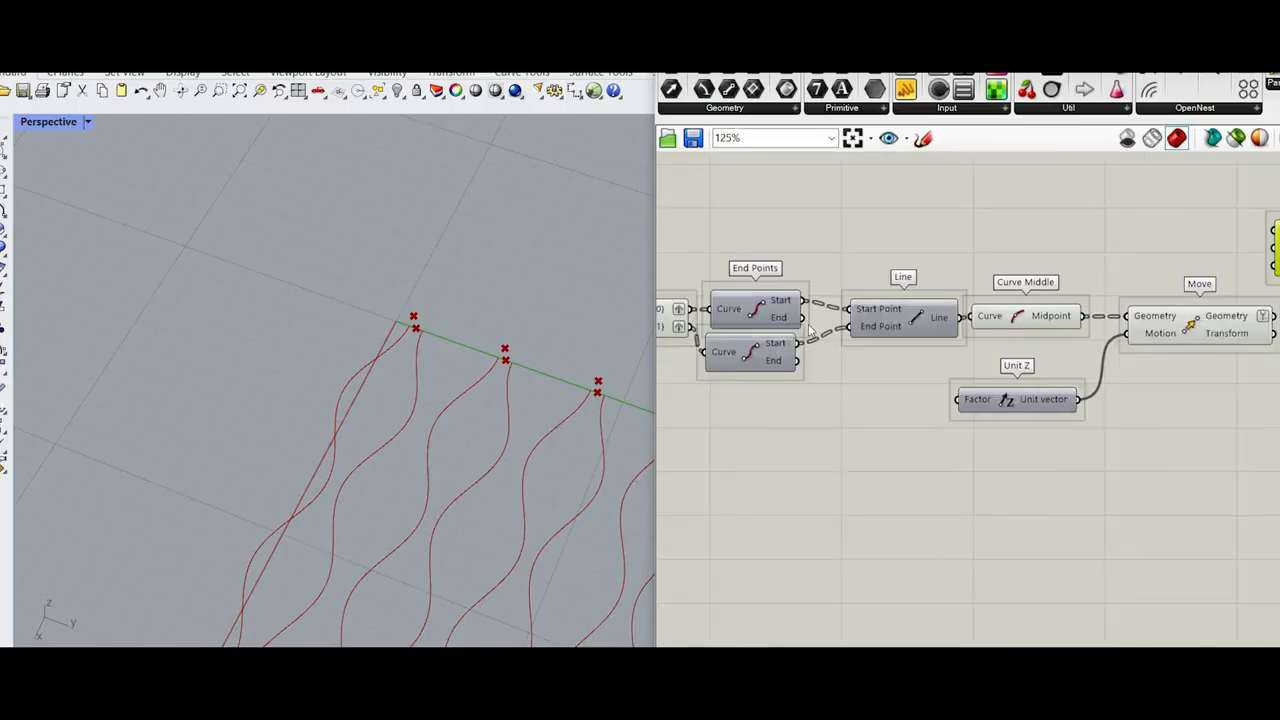
pyautogui.scroll(-2, 980, 342)
pyautogui.moveTo(1100, 325); pyautogui.dragTo(1020, 321, button='right')
pyautogui.scroll(1, 1020, 321)
pyautogui.scroll(1, 1060, 345)
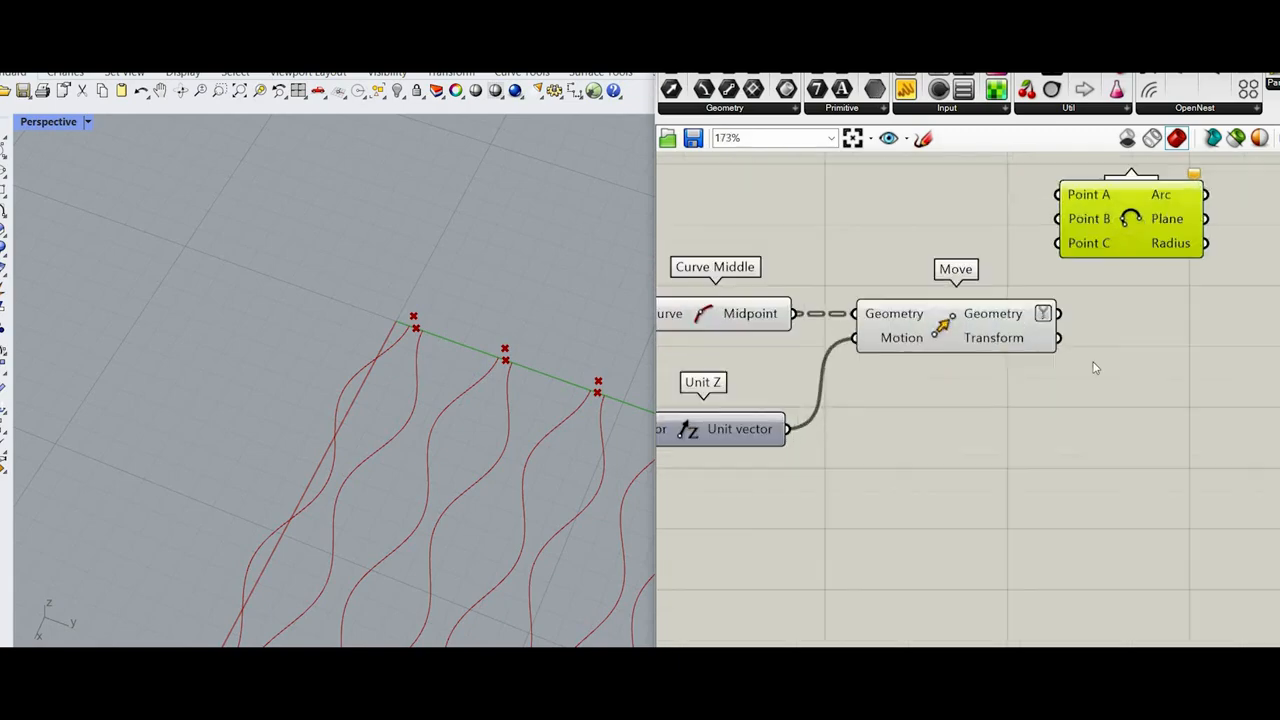
# Step: Connect the first End Points component's Start output to Point A of Arc 3Pt and the Move Geometry output to Point B
pyautogui.scroll(-3, 1094, 361)
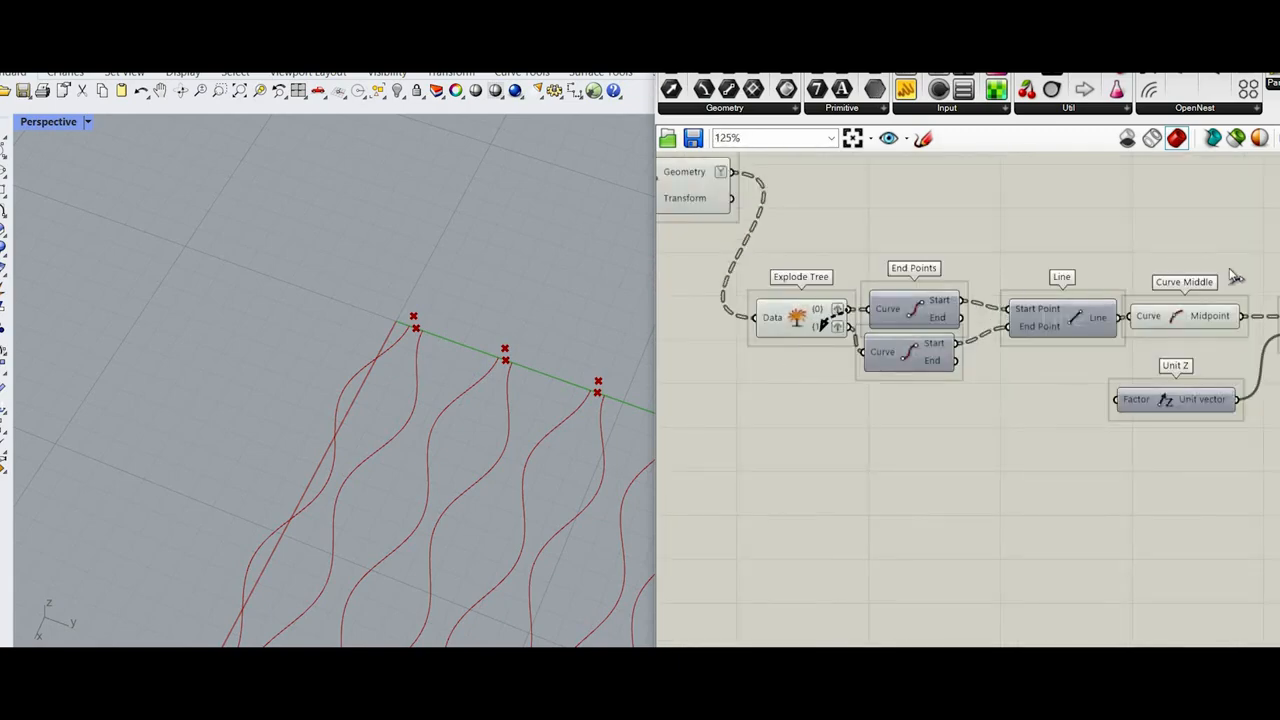
pyautogui.scroll(-1, 1231, 271)
pyautogui.moveTo(1231, 271); pyautogui.dragTo(1055, 318, button='right')
pyautogui.moveTo(734, 351); pyautogui.dragTo(1230, 284)
pyautogui.scroll(3, 1230, 322)
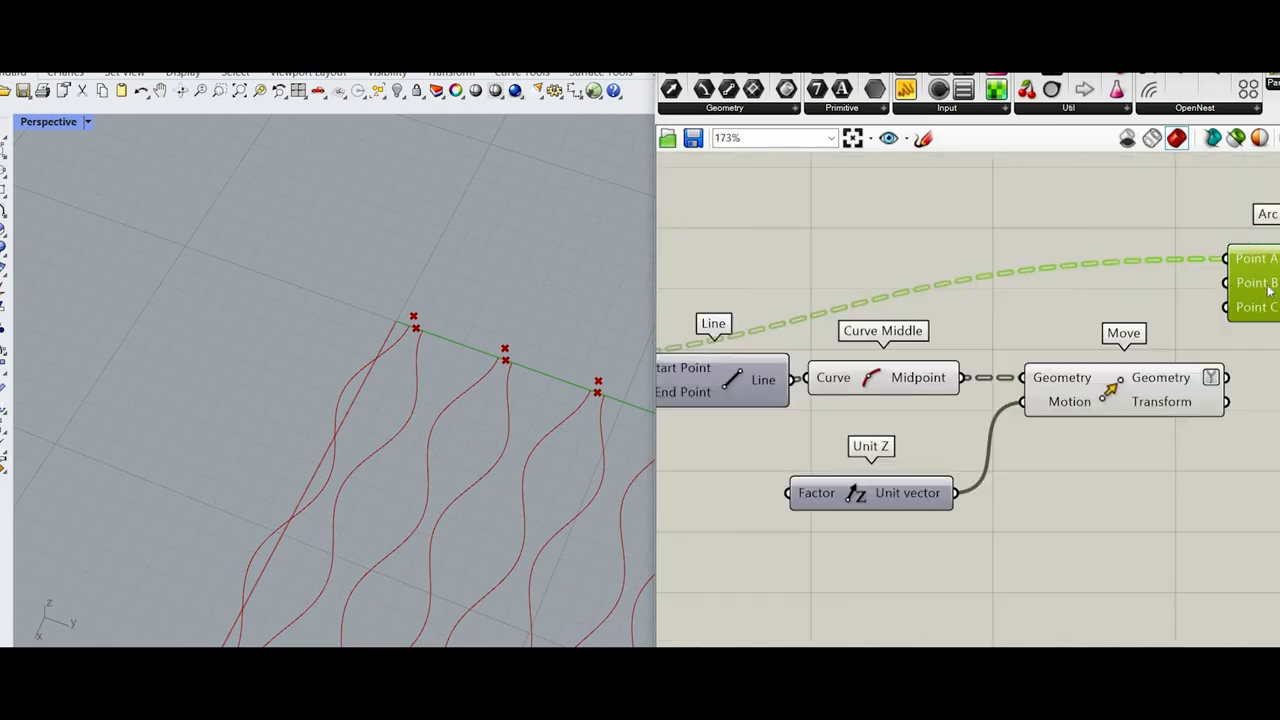
pyautogui.moveTo(1227, 375); pyautogui.dragTo(1227, 281)
pyautogui.moveTo(819, 347); pyautogui.dragTo(1216, 336, button='right')
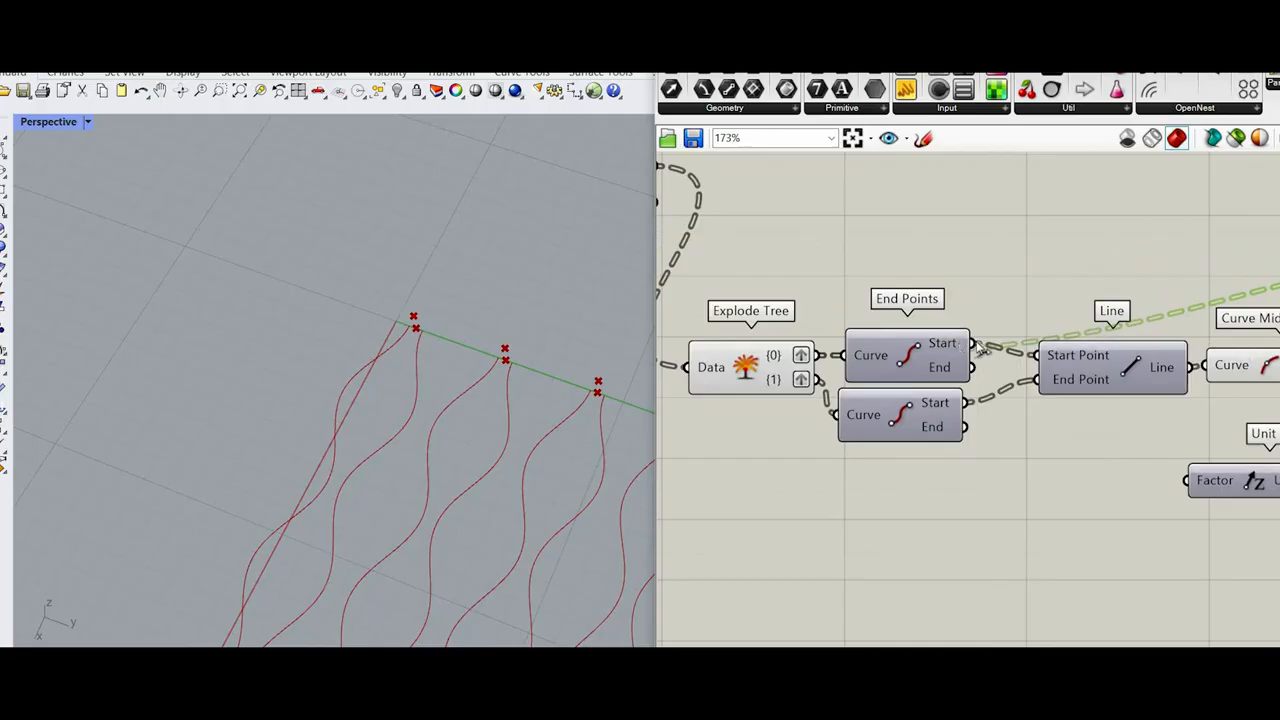
pyautogui.scroll(-4, 762, 338)
pyautogui.moveTo(976, 343); pyautogui.dragTo(1157, 297)
pyautogui.scroll(2, 1155, 298)
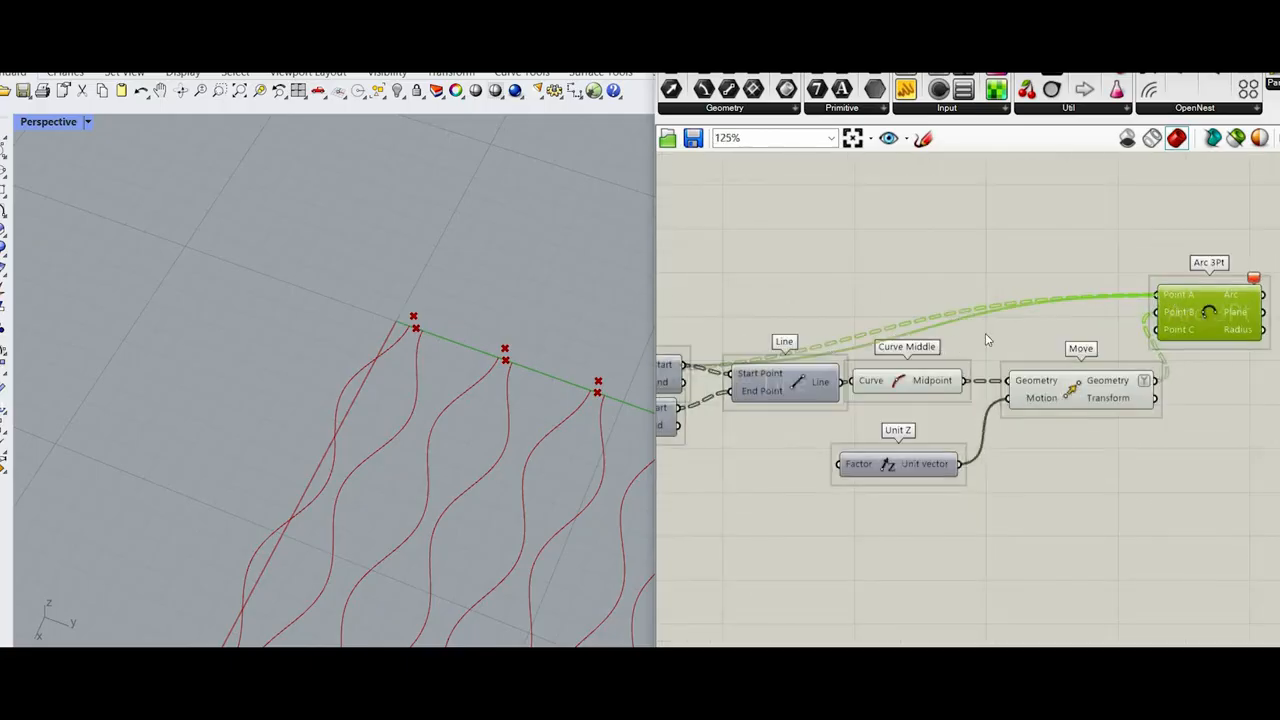
pyautogui.scroll(1, 740, 355)
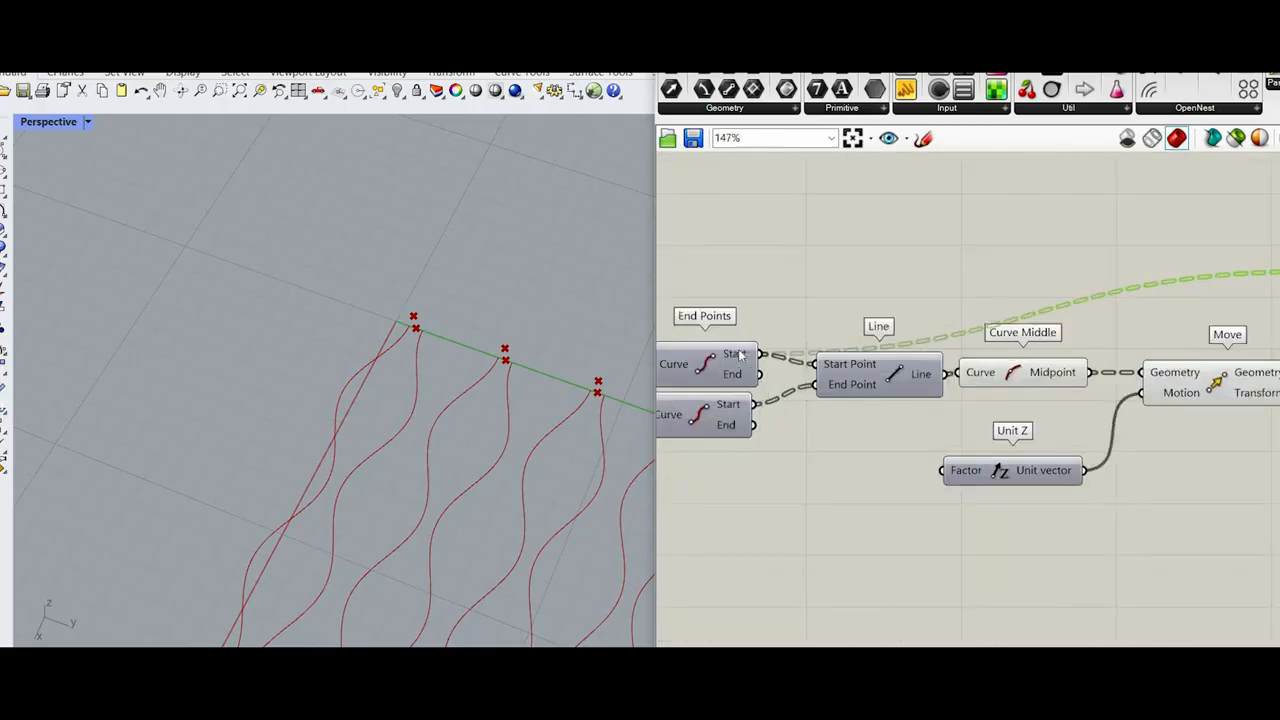
# Step: Simplify the Start output of the first End Points component
pyautogui.rightClick(740, 355)
pyautogui.click(782, 474)
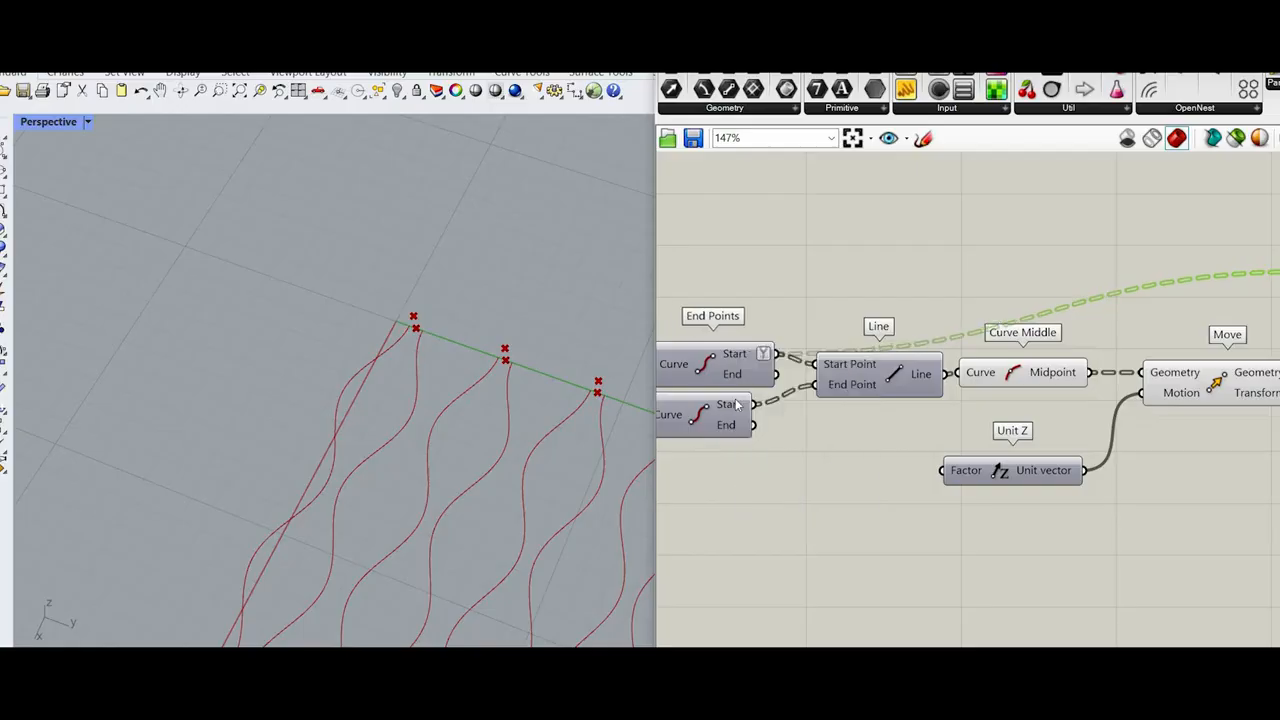
pyautogui.rightClick(736, 405)
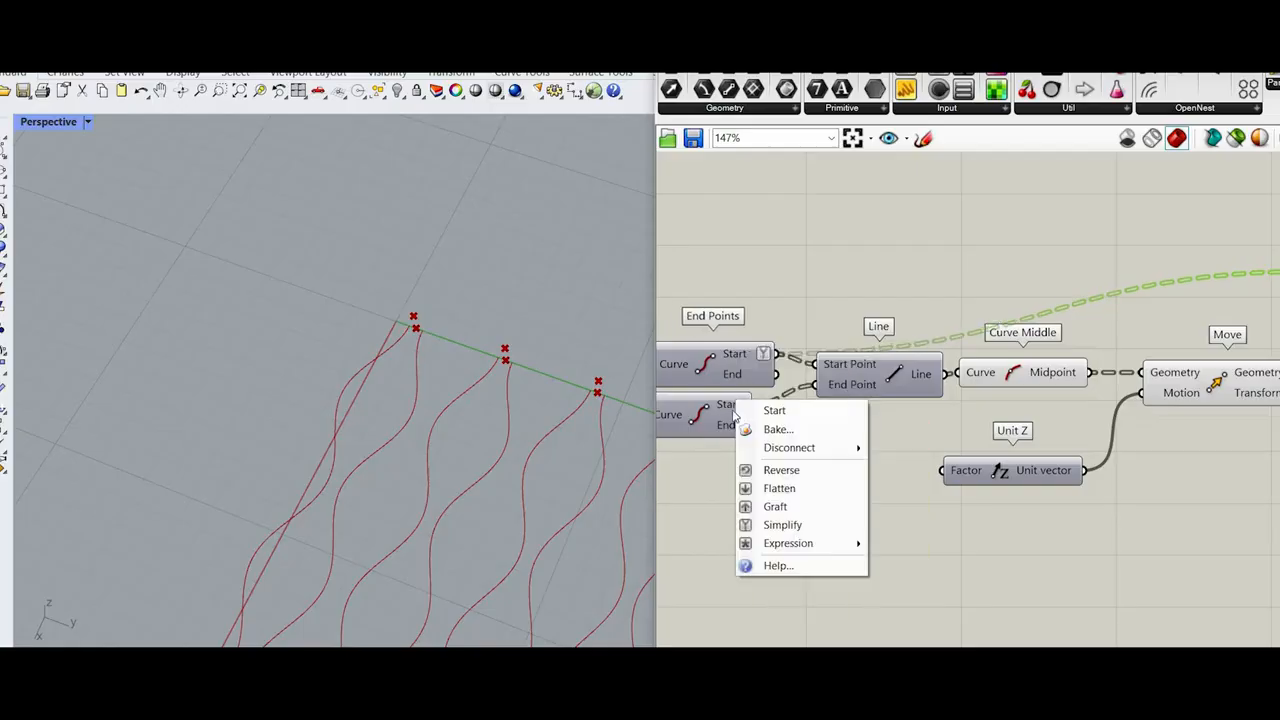
pyautogui.click(752, 360)
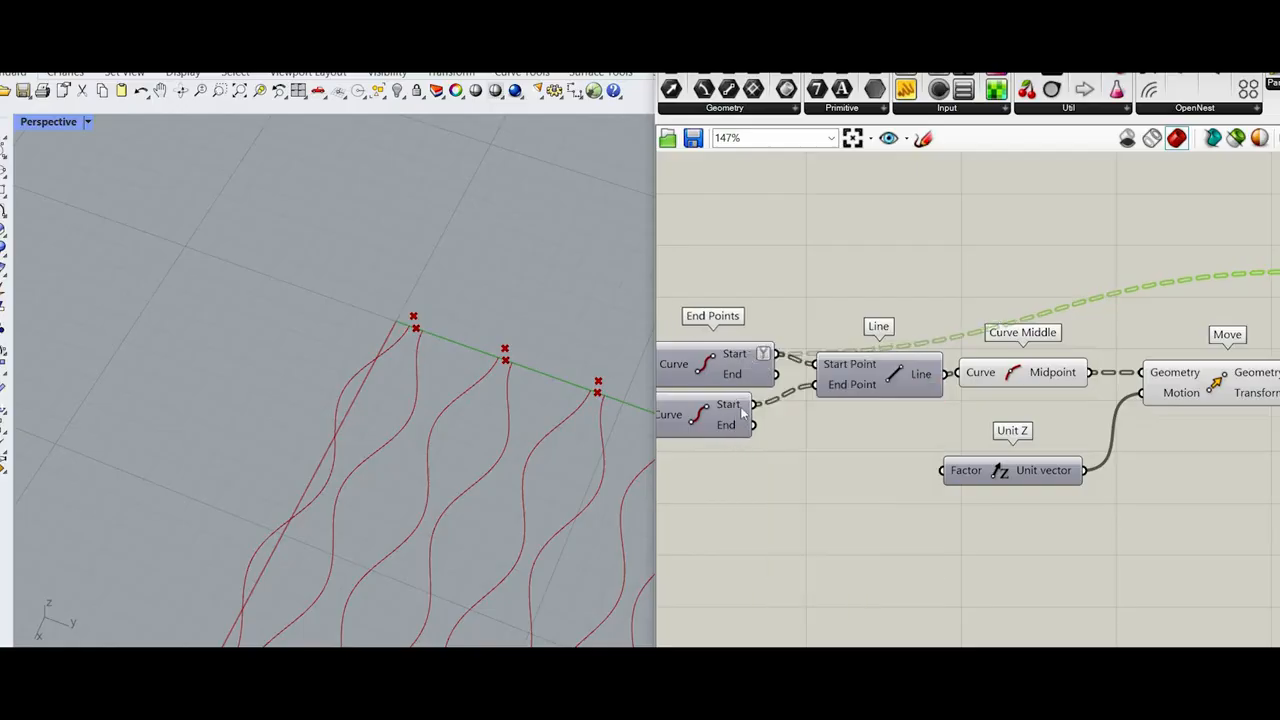
# Step: Move the second End Points component lower to separate it from the first one, and check its Start data paths
pyautogui.moveTo(742, 410)
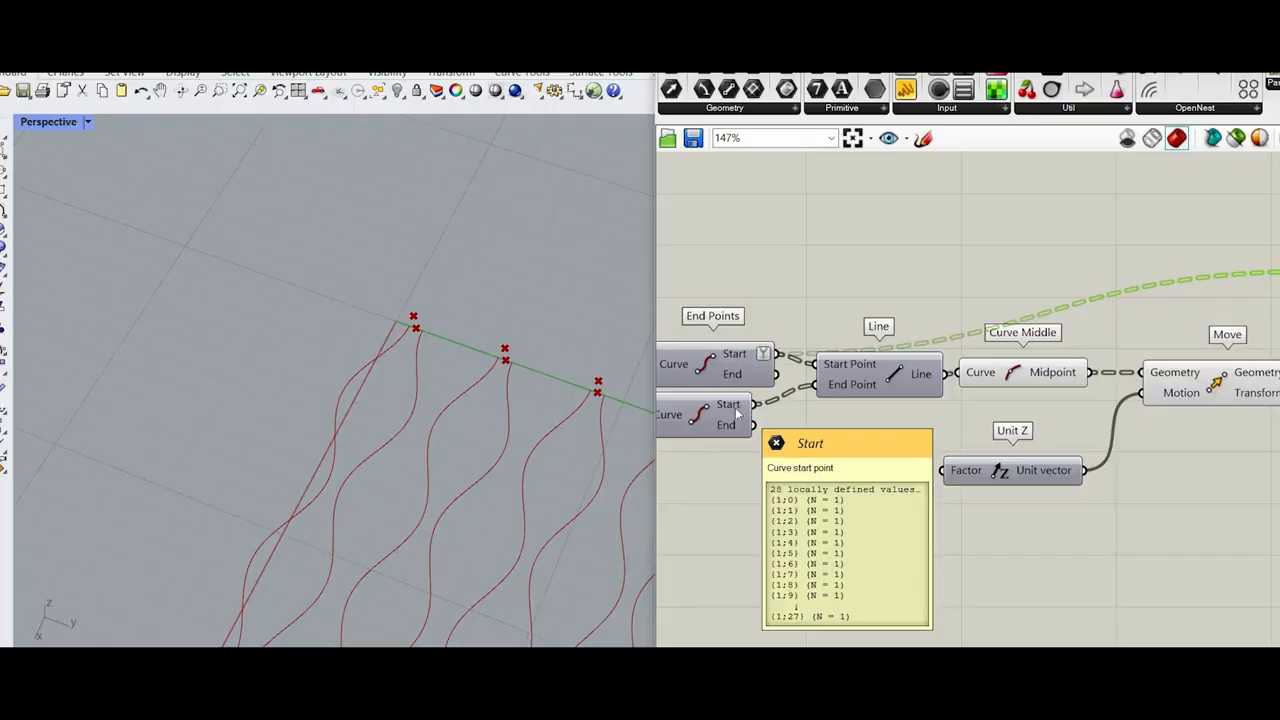
pyautogui.moveTo(715, 415); pyautogui.dragTo(737, 440)
pyautogui.scroll(-1, 895, 425)
pyautogui.moveTo(832, 432); pyautogui.dragTo(978, 449, button='right')
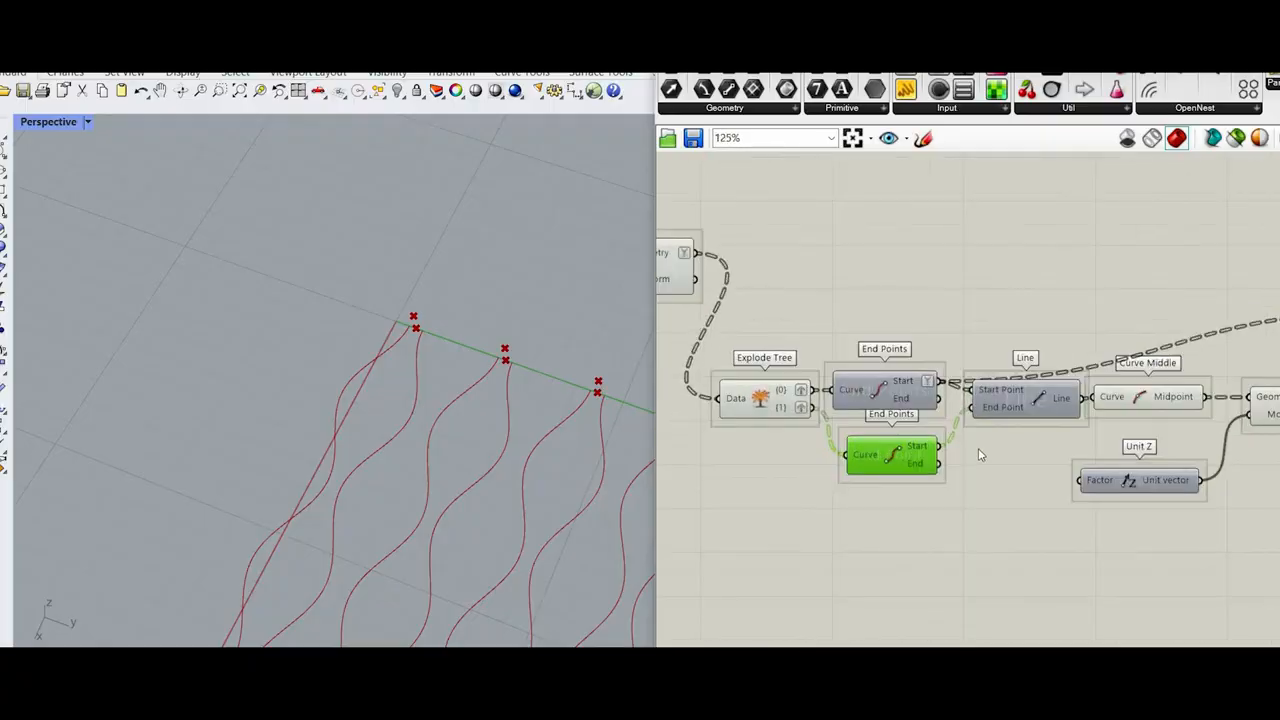
pyautogui.scroll(-1, 870, 440)
pyautogui.scroll(3, 802, 449)
pyautogui.moveTo(836, 449); pyautogui.dragTo(820, 447)
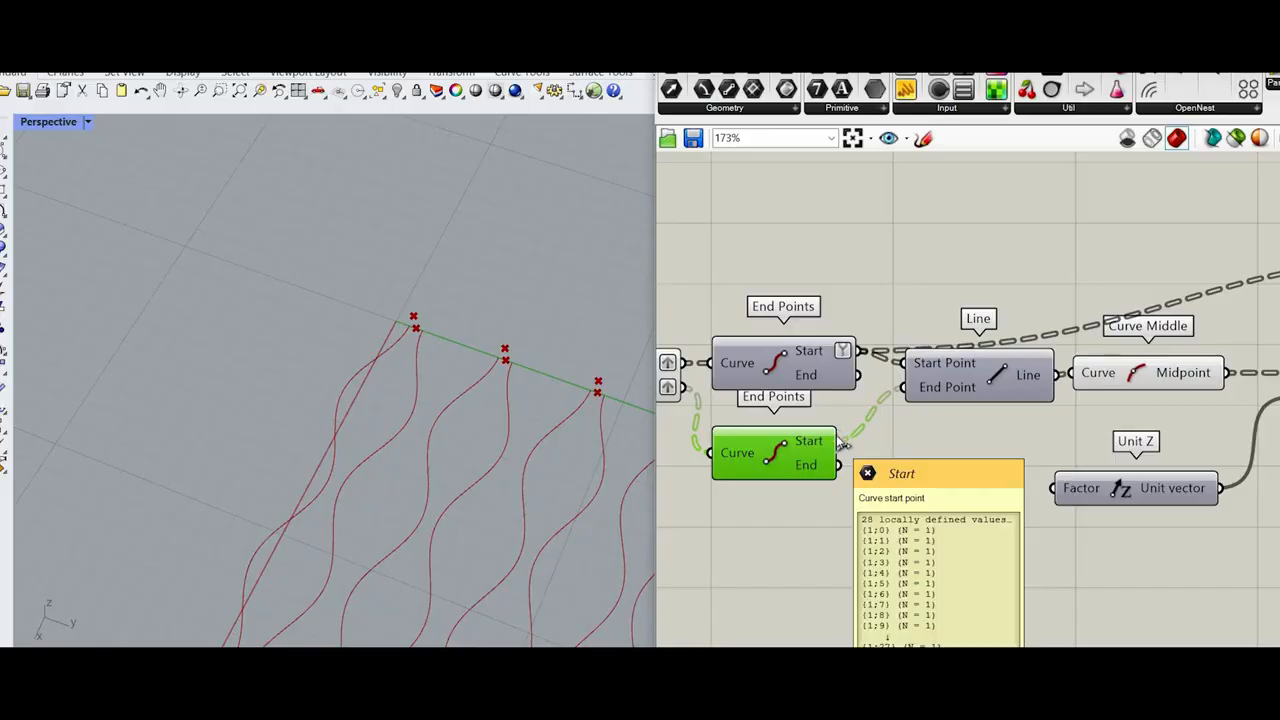
# Step: Turn off Simplify on the first End Points component's Start output and on the Move Geometry output
pyautogui.rightClick(840, 345)
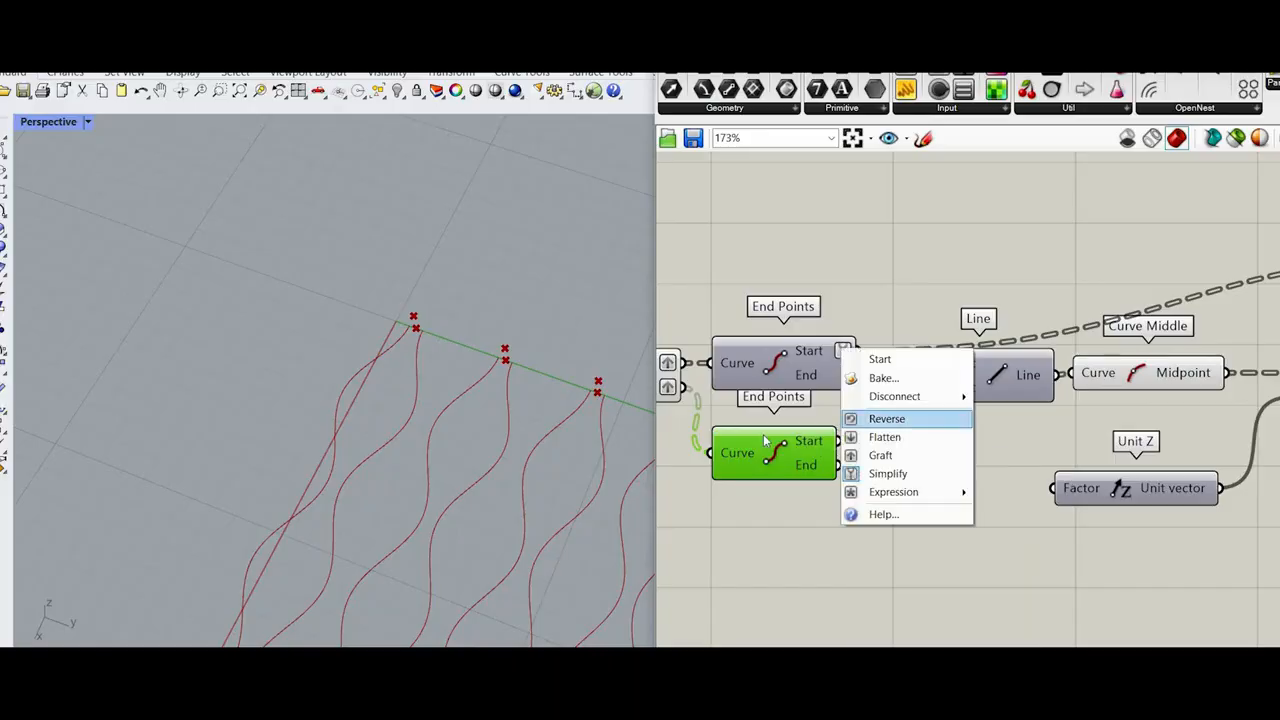
pyautogui.moveTo(1060, 402); pyautogui.dragTo(868, 414, button='right')
pyautogui.scroll(-6, 868, 414)
pyautogui.scroll(6, 1038, 400)
pyautogui.rightClick(991, 410)
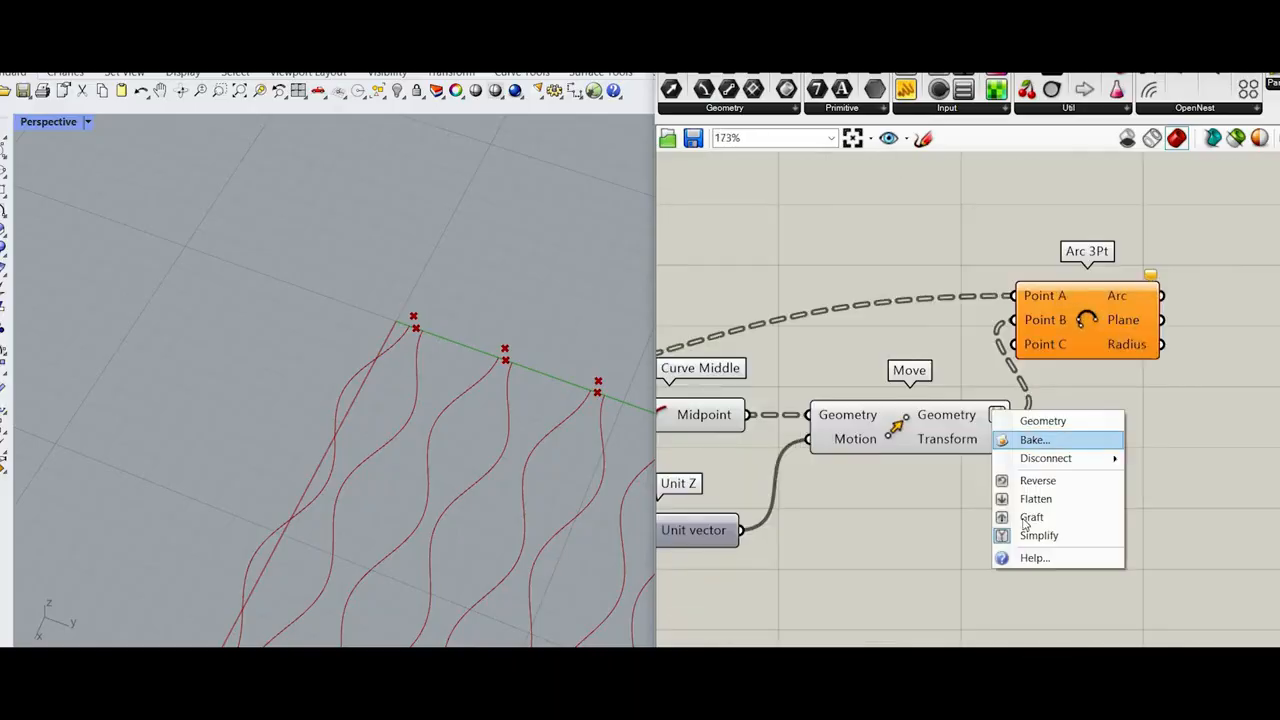
pyautogui.click(1038, 534)
# Step: Connect the second End Points component's Start output to Point C of Arc 3Pt and select Arc 3Pt
pyautogui.scroll(-4, 1068, 408)
pyautogui.scroll(3, 750, 457)
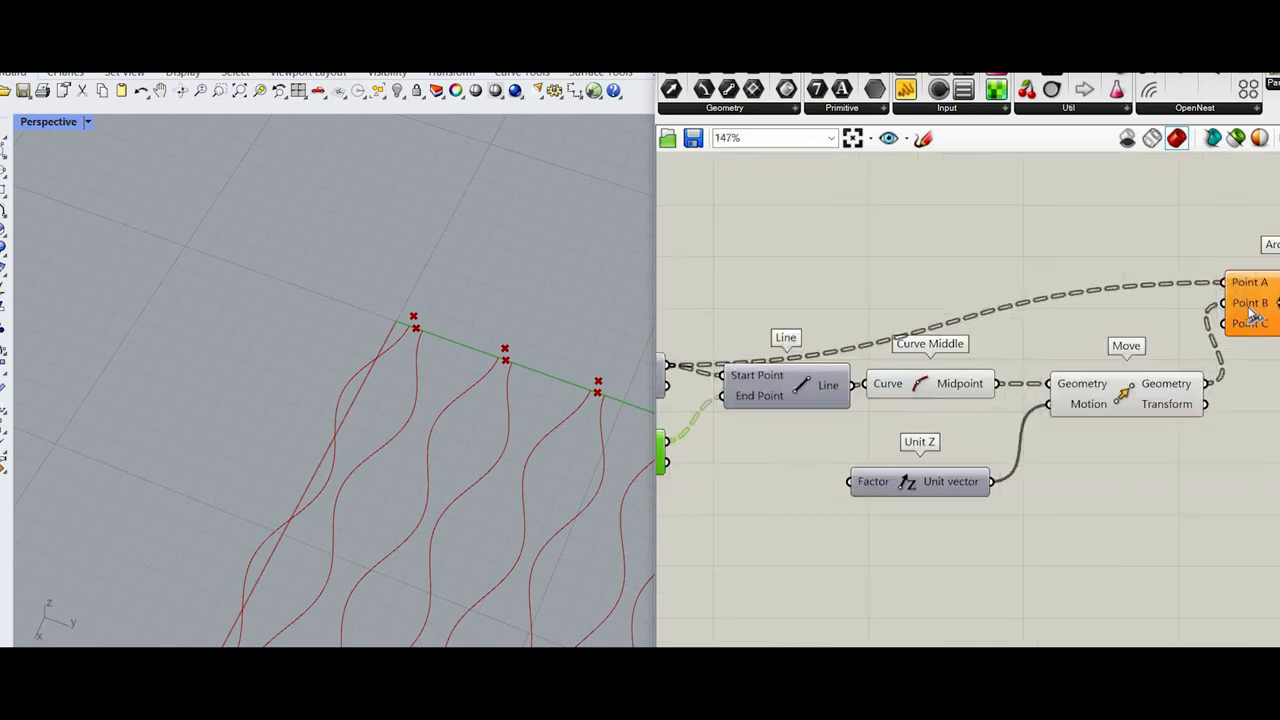
pyautogui.moveTo(667, 441); pyautogui.dragTo(1226, 323)
pyautogui.click(1260, 304)
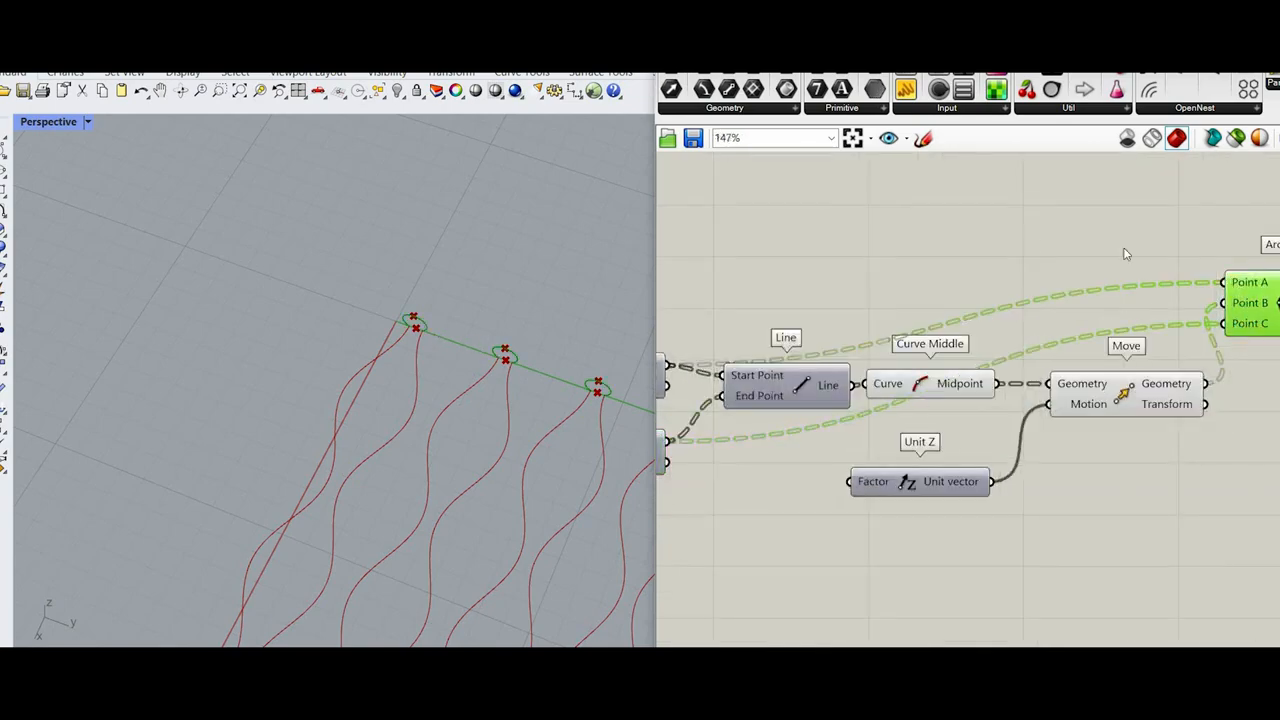
# Step: Examine the three-point arcs between the wave pairs' start points in the Perspective viewport
pyautogui.scroll(9, 476, 346)
pyautogui.moveTo(1142, 302); pyautogui.dragTo(1040, 297, button='right')
pyautogui.scroll(-3, 1040, 297)
pyautogui.scroll(2, 1215, 304)
pyautogui.scroll(3, 1104, 300)
pyautogui.middleClick(1037, 322)
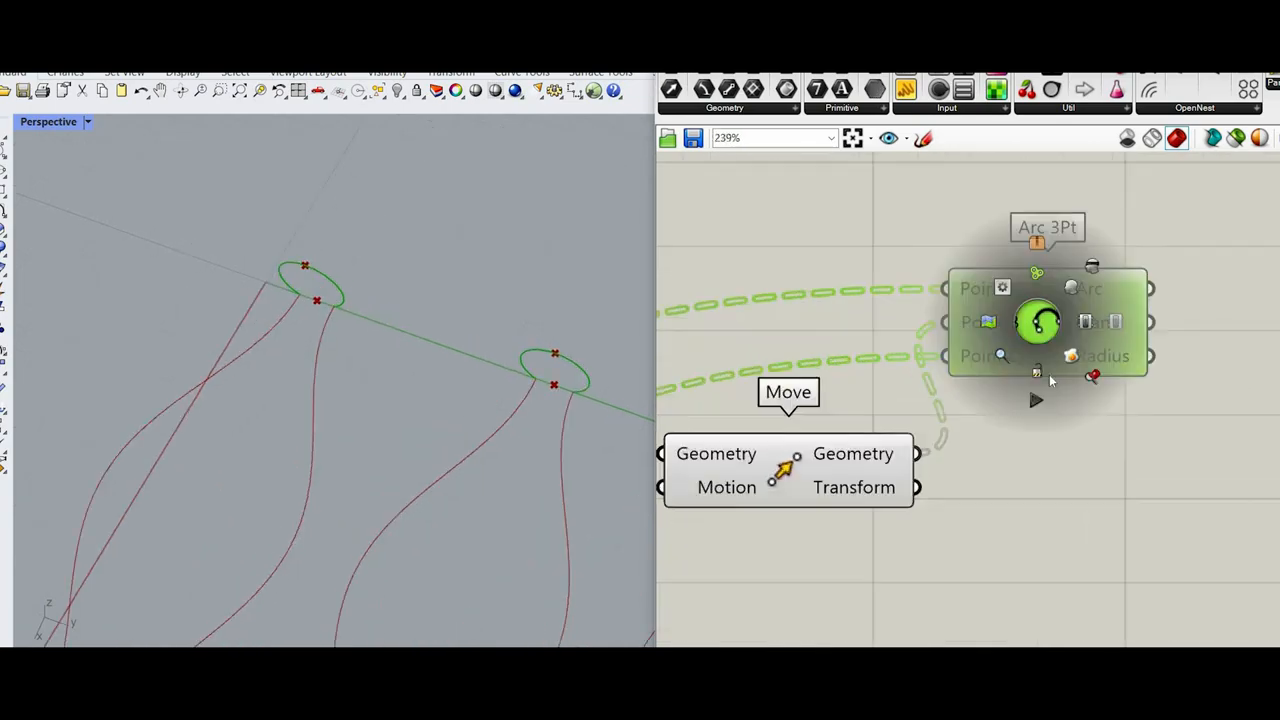
pyautogui.scroll(-10, 270, 285)
pyautogui.scroll(4, 295, 300)
pyautogui.moveTo(185, 220); pyautogui.dragTo(395, 162, button='right')
pyautogui.scroll(5, 235, 200)
pyautogui.scroll(-4, 971, 520)
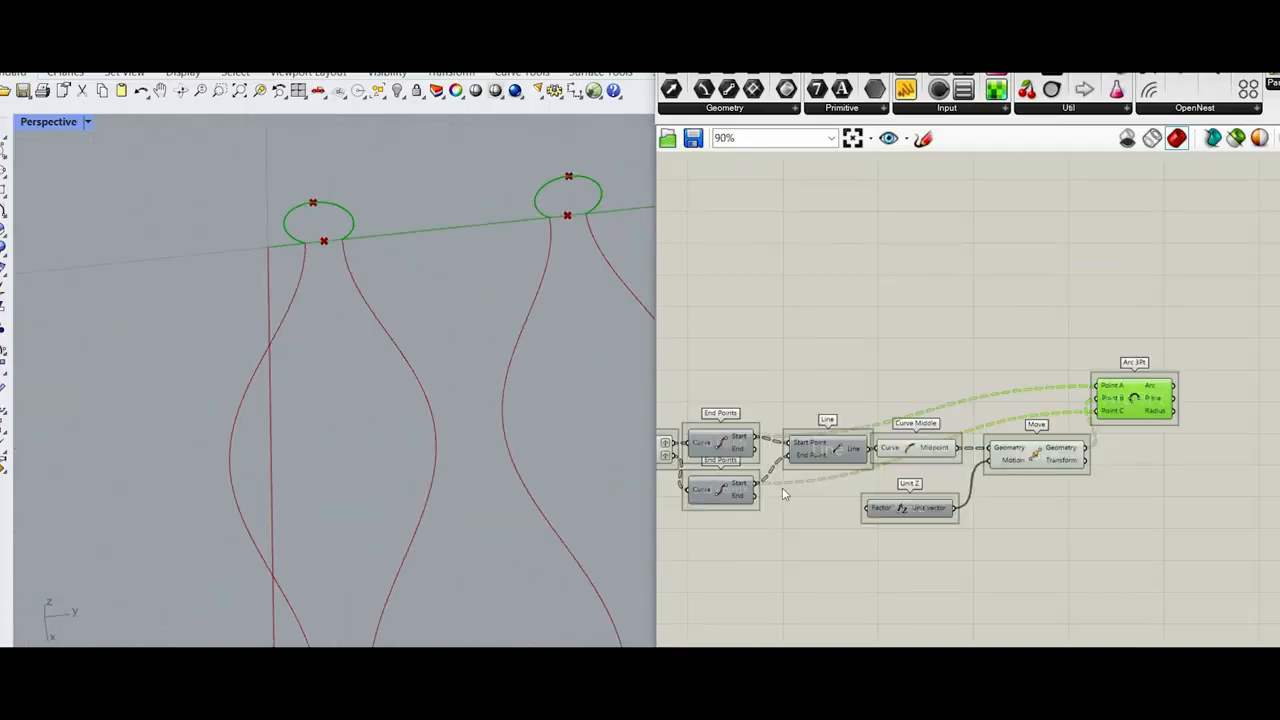
# Step: Try an integer Number Slider created with 10 as the Unit Z Factor, and lower it to 0
pyautogui.scroll(3, 782, 487)
pyautogui.scroll(-1, 782, 521)
pyautogui.doubleClick(783, 520)
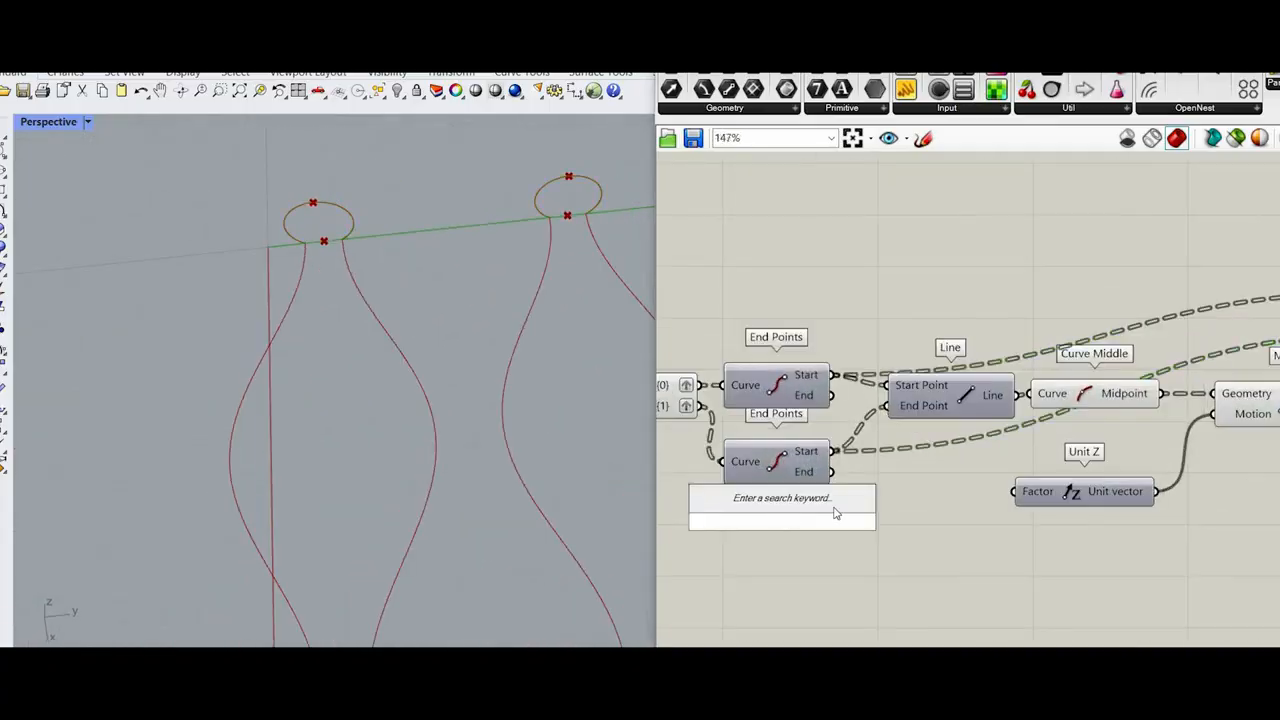
pyautogui.write('01')
pyautogui.press('BackSpace')
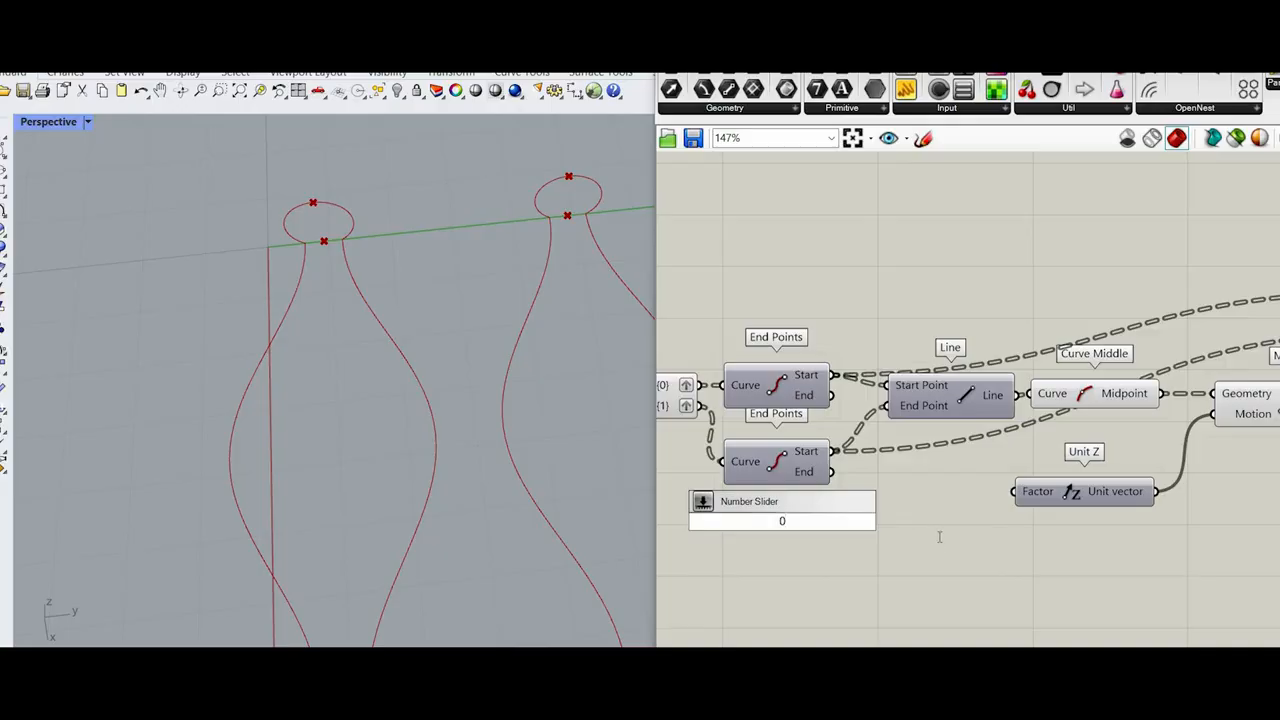
pyautogui.doubleClick(936, 537)
pyautogui.write('10')
pyautogui.press('Return')
pyautogui.moveTo(960, 541); pyautogui.dragTo(893, 530)
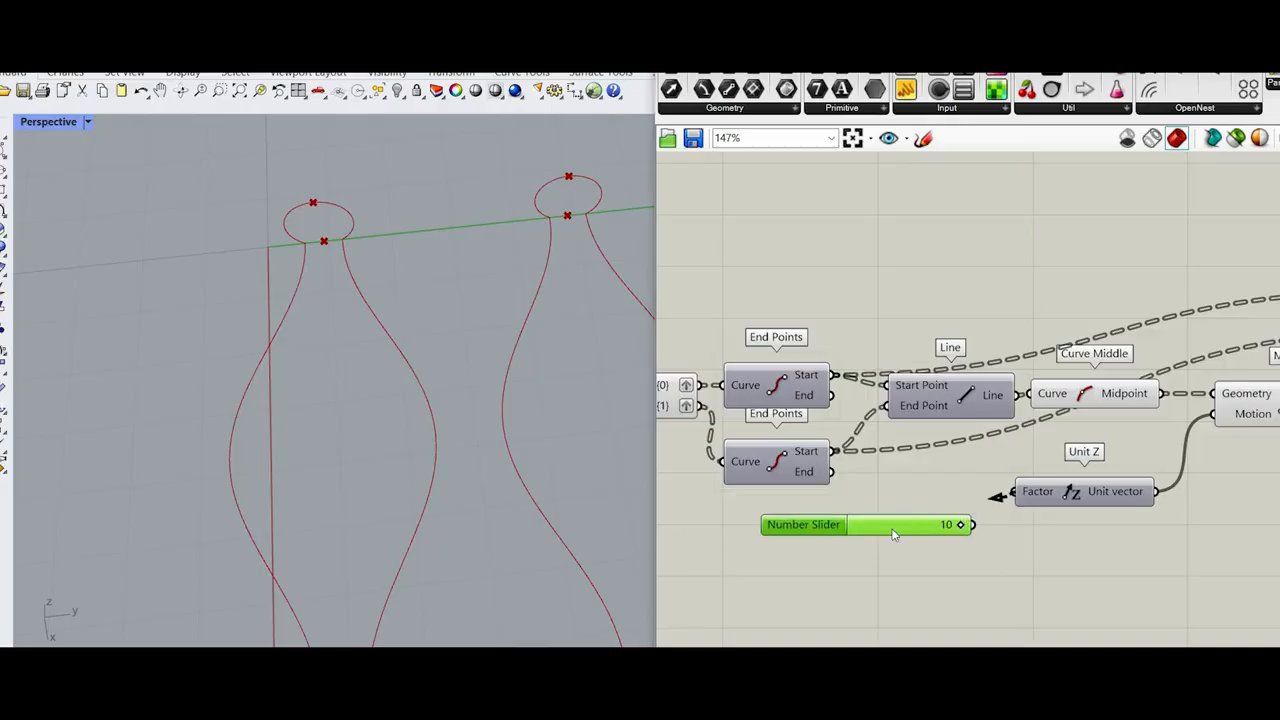
pyautogui.moveTo(973, 525); pyautogui.dragTo(1014, 492)
pyautogui.scroll(3, 894, 530)
pyautogui.moveTo(844, 523); pyautogui.dragTo(834, 523)
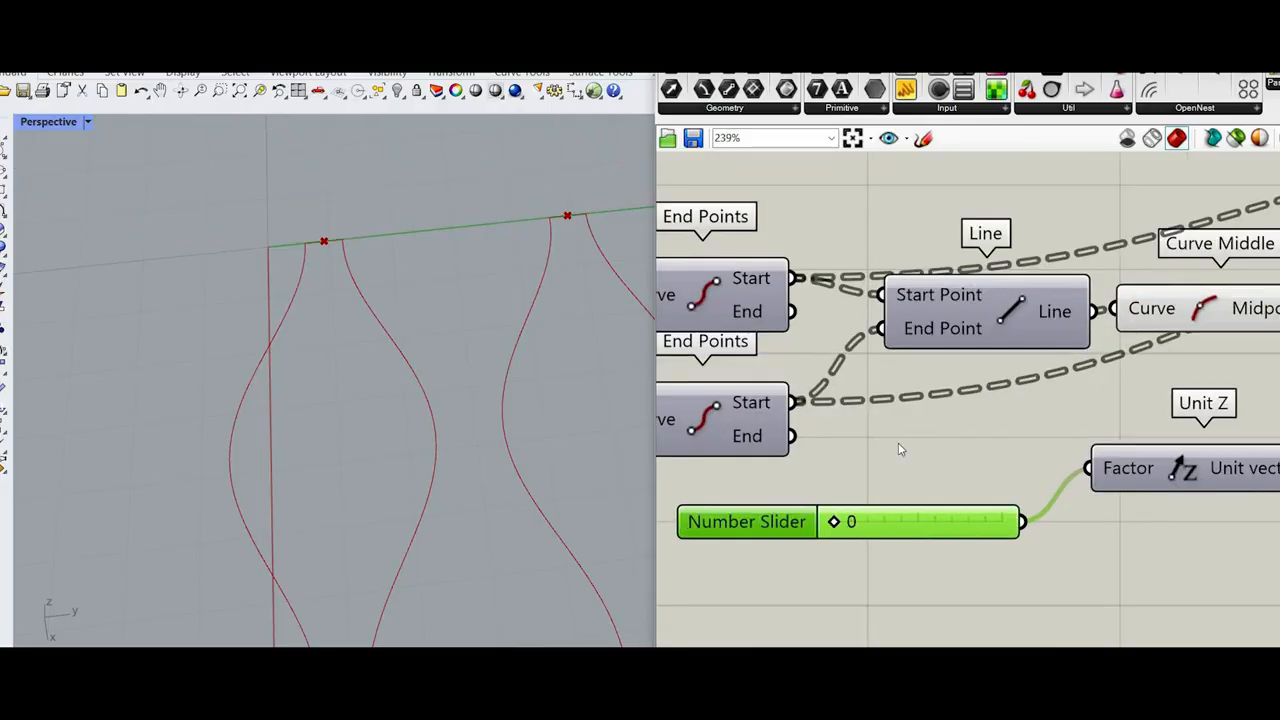
# Step: Drive the Unit Z Factor with a new 0.5 Number Slider placed below the Line component, and delete the integer slider
pyautogui.doubleClick(899, 443)
pyautogui.write('0.5')
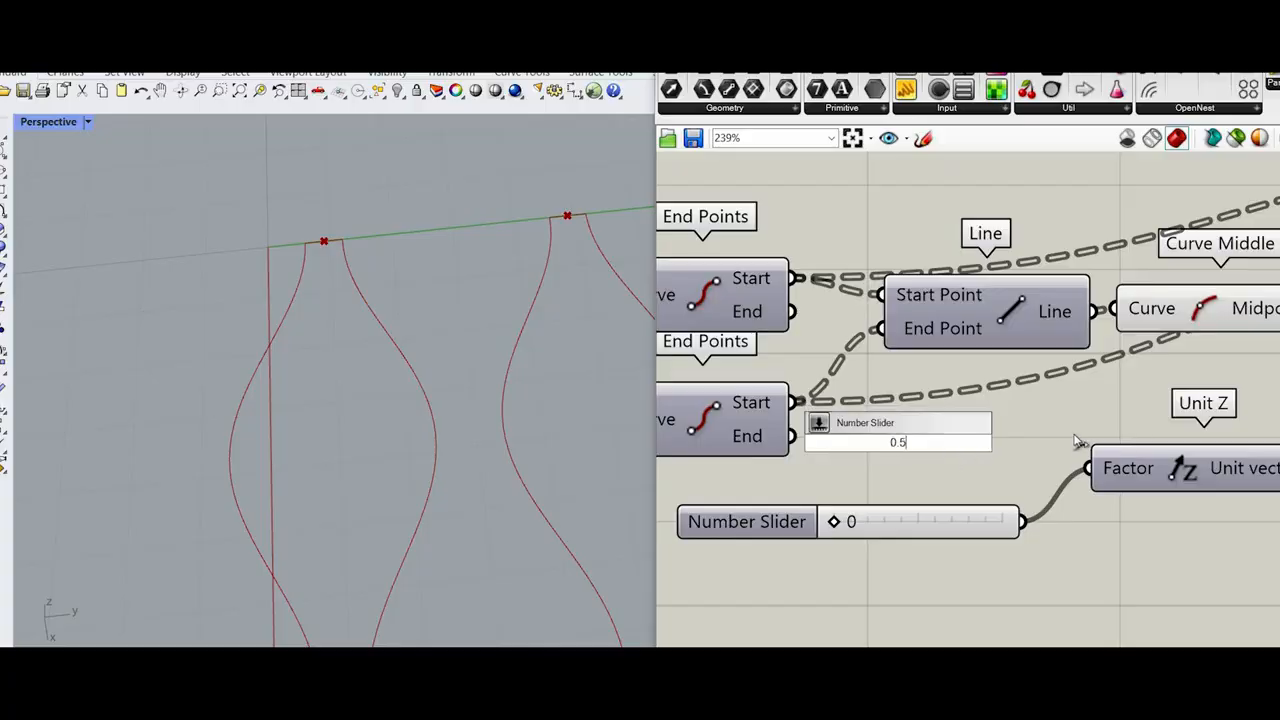
pyautogui.press('Return')
pyautogui.moveTo(1071, 443); pyautogui.dragTo(1089, 468)
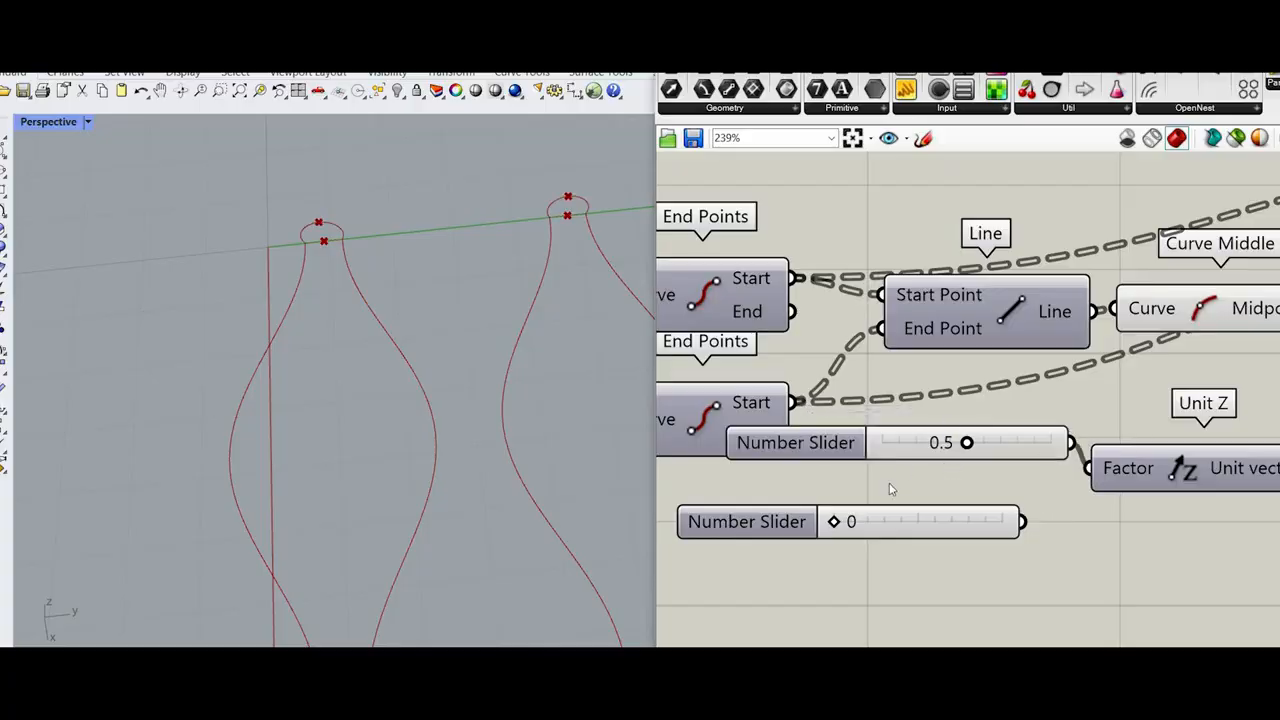
pyautogui.moveTo(981, 455); pyautogui.dragTo(942, 519)
pyautogui.click(943, 520)
pyautogui.press('Delete')
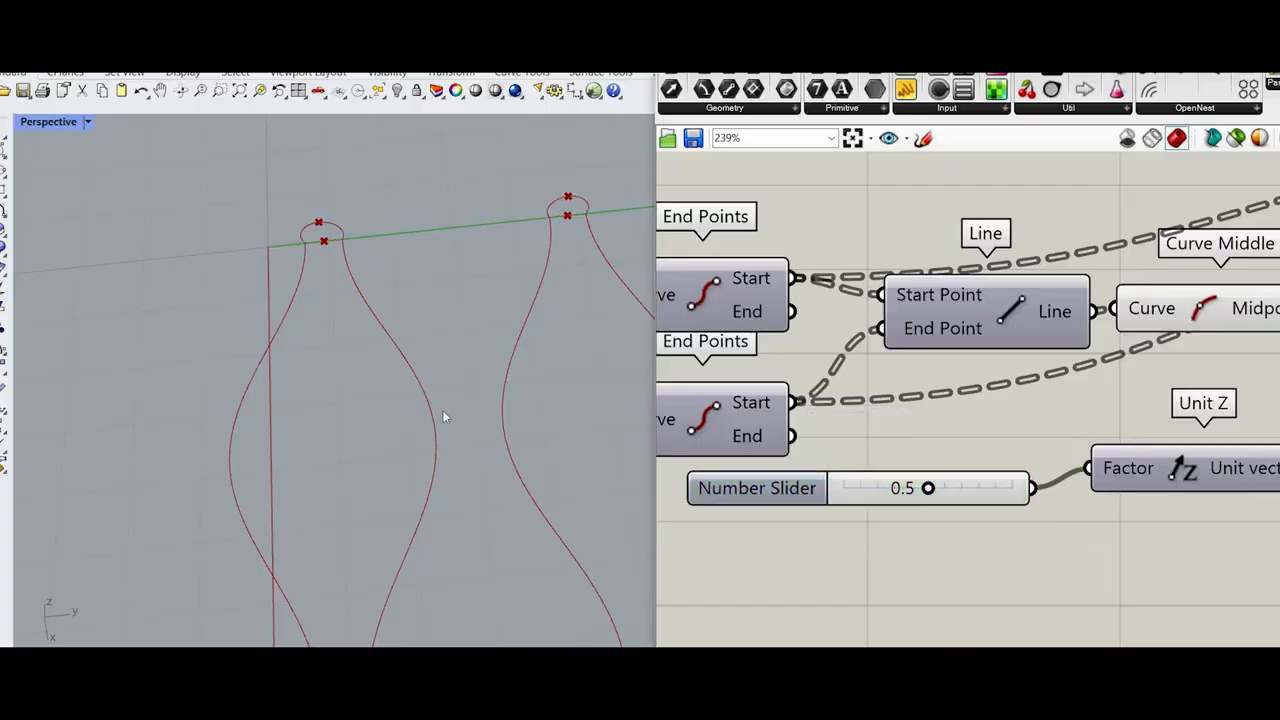
pyautogui.moveTo(763, 489); pyautogui.dragTo(711, 539)
# Step: Add a Sweep2 component and place it beyond Arc 3Pt
pyautogui.scroll(-9, 311, 410)
pyautogui.scroll(8, 344, 285)
pyautogui.moveTo(344, 285); pyautogui.dragTo(366, 278, button='right')
pyautogui.scroll(-3, 366, 278)
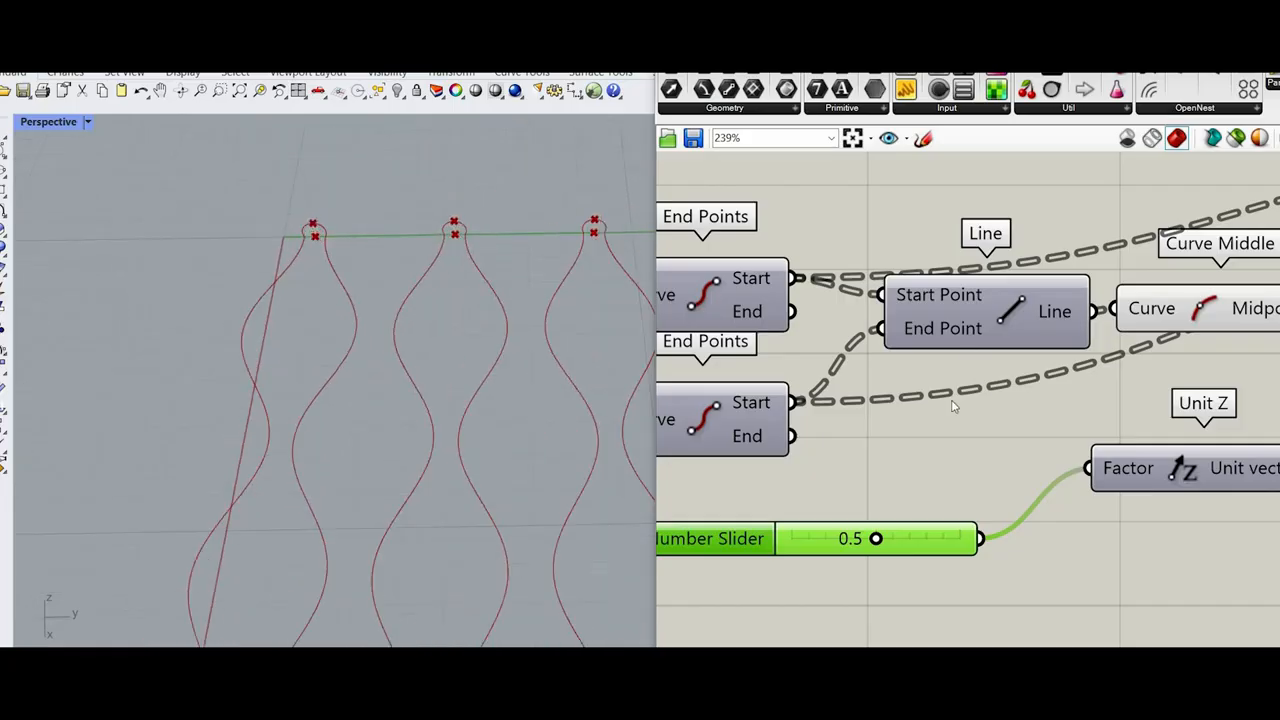
pyautogui.scroll(-6, 1146, 405)
pyautogui.scroll(3, 1146, 405)
pyautogui.doubleClick(1146, 405)
pyautogui.write('s')
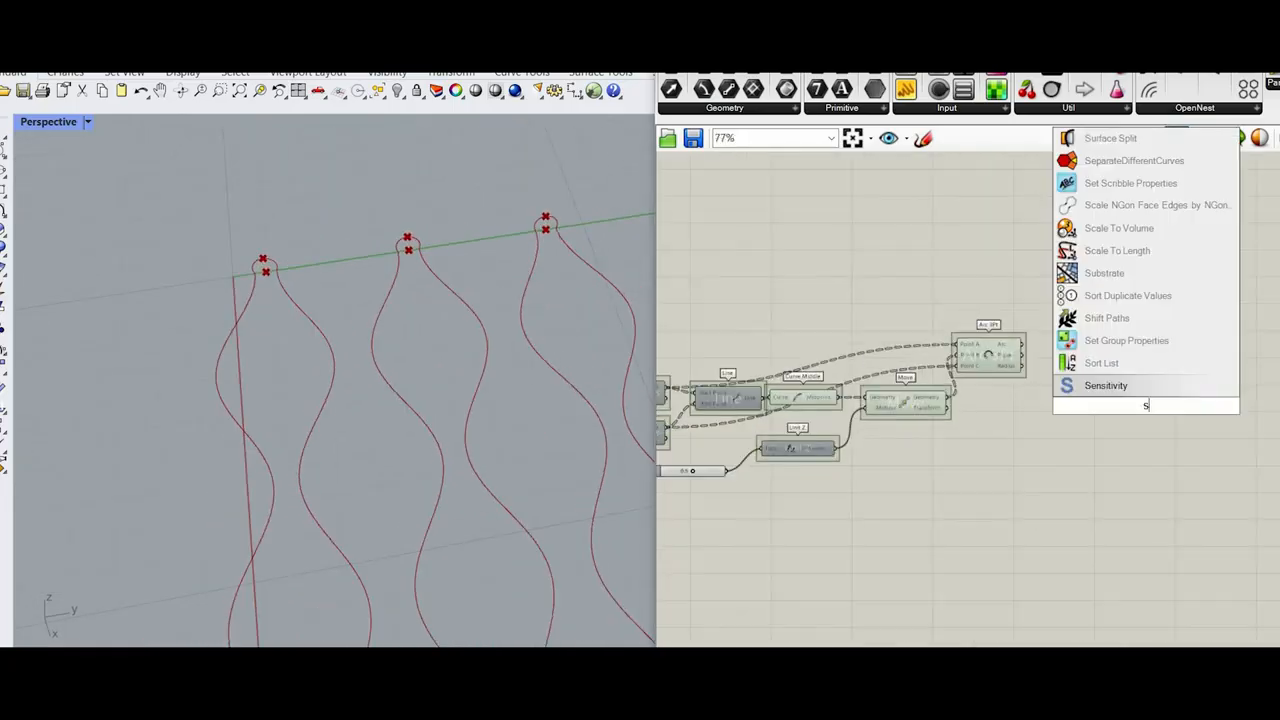
pyautogui.write('weep2')
pyautogui.press('Return')
pyautogui.scroll(1, 1145, 395)
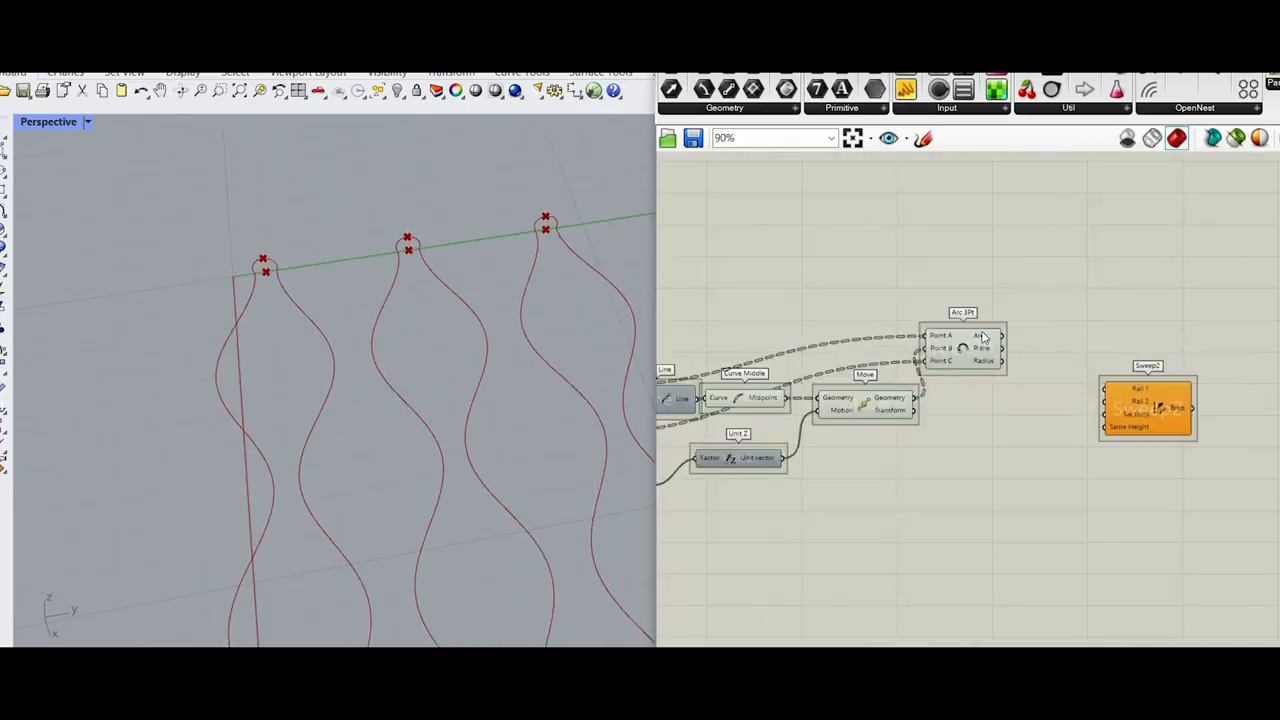
pyautogui.scroll(2, 1140, 391)
pyautogui.moveTo(1178, 432); pyautogui.dragTo(1132, 350)
# Step: Check the Linear Array curves and connect the {0} output of Explode Tree to Rail 1 of Sweep2
pyautogui.scroll(2, 888, 317)
pyautogui.scroll(-8, 1162, 360)
pyautogui.scroll(6, 766, 335)
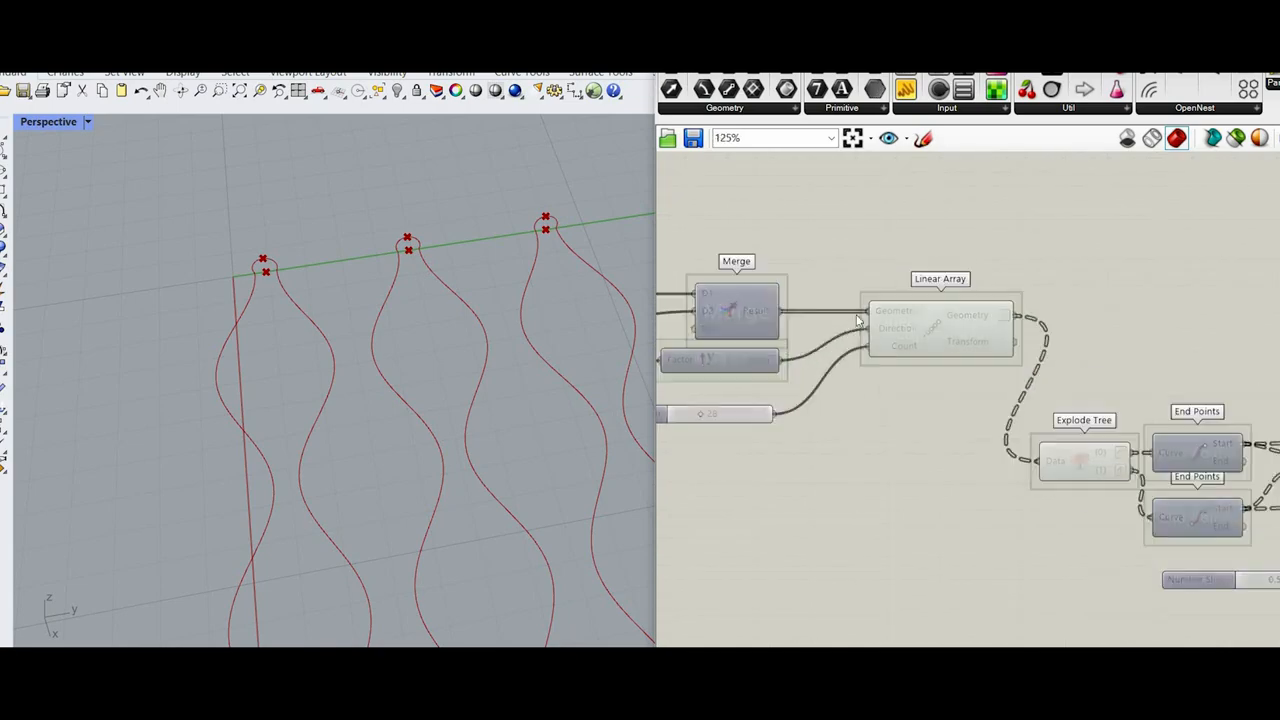
pyautogui.click(929, 334)
pyautogui.moveTo(1020, 395); pyautogui.dragTo(898, 393, button='right')
pyautogui.scroll(-4, 896, 391)
pyautogui.scroll(5, 905, 375)
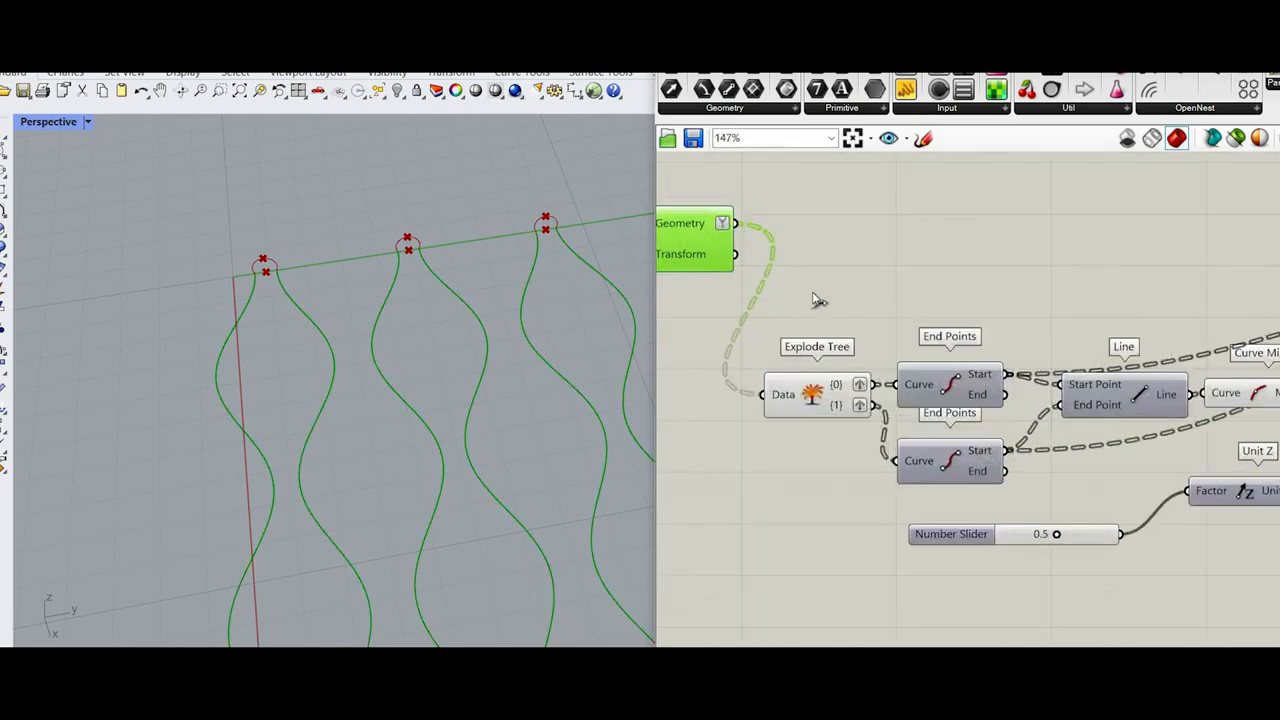
pyautogui.scroll(1, 876, 390)
pyautogui.moveTo(873, 384); pyautogui.dragTo(1047, 311)
pyautogui.scroll(-7, 818, 320)
pyautogui.scroll(5, 1120, 287)
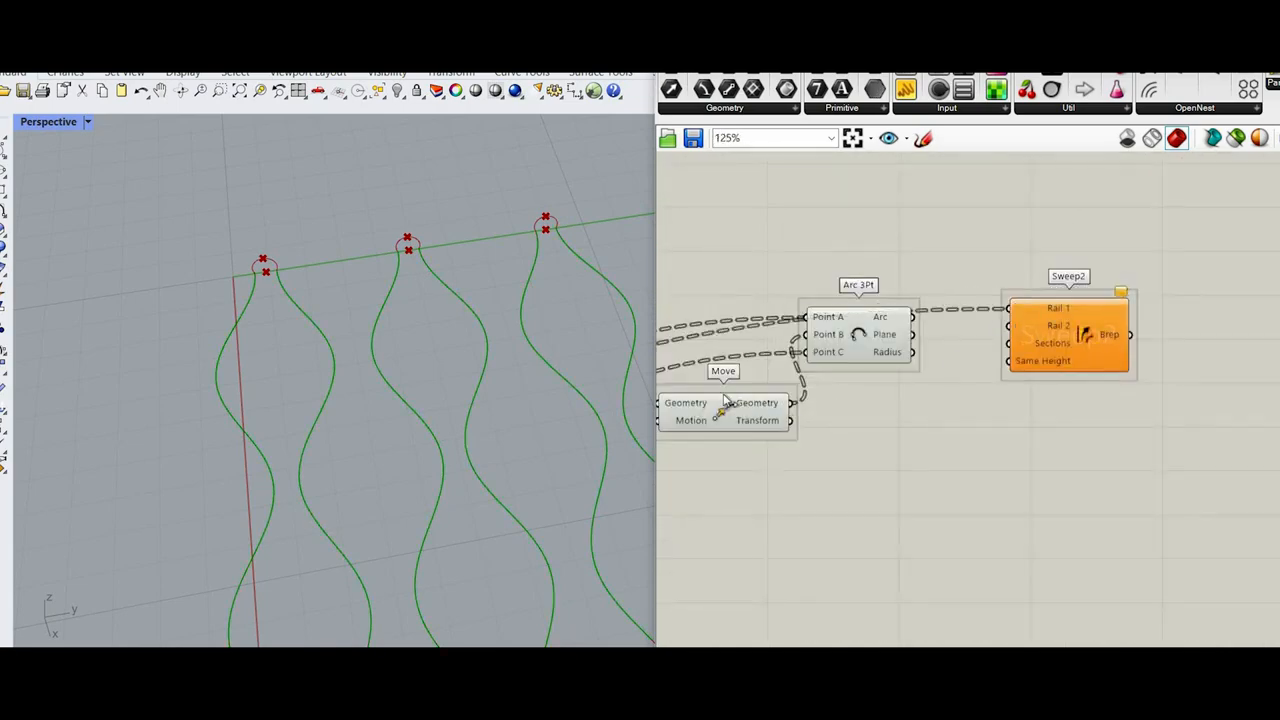
# Step: Connect the {1} output of Explode Tree to Rail 2 of Sweep2 and the Arc output of Arc 3Pt to Sections
pyautogui.scroll(-5, 730, 390)
pyautogui.scroll(3, 743, 354)
pyautogui.scroll(-1, 1015, 328)
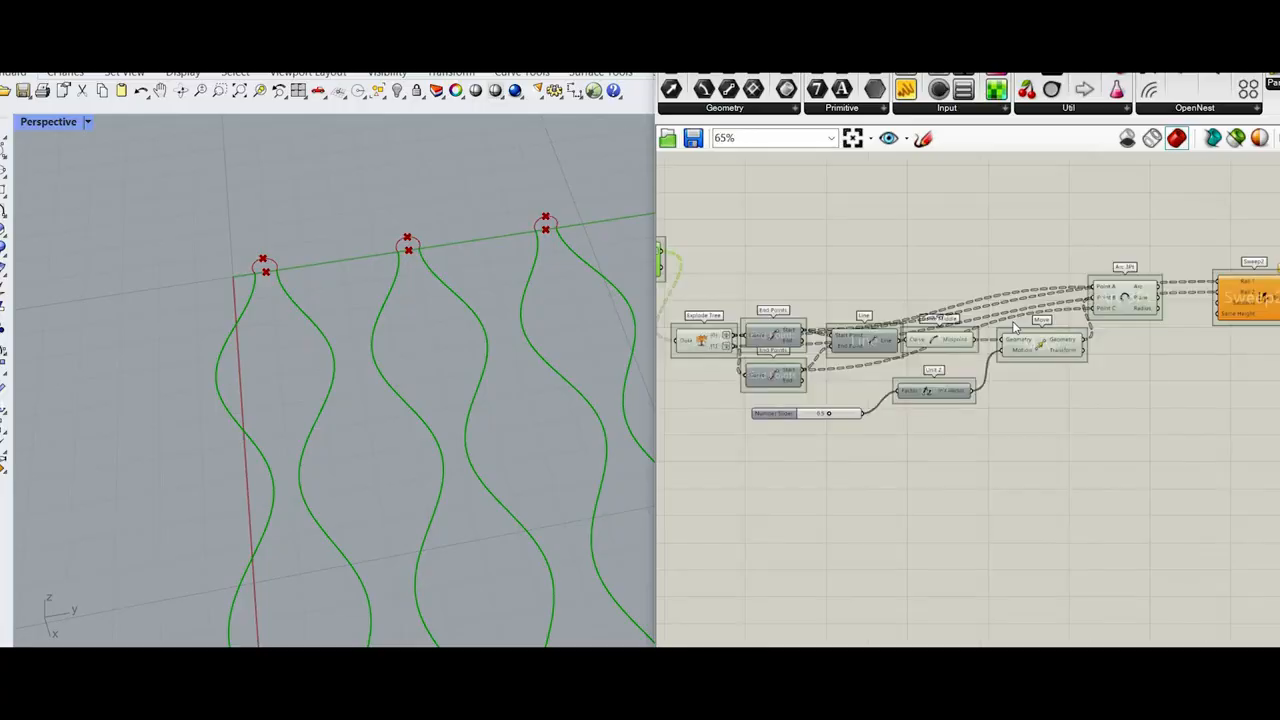
pyautogui.scroll(4, 1014, 327)
pyautogui.scroll(1, 934, 423)
pyautogui.moveTo(917, 336); pyautogui.dragTo(917, 419)
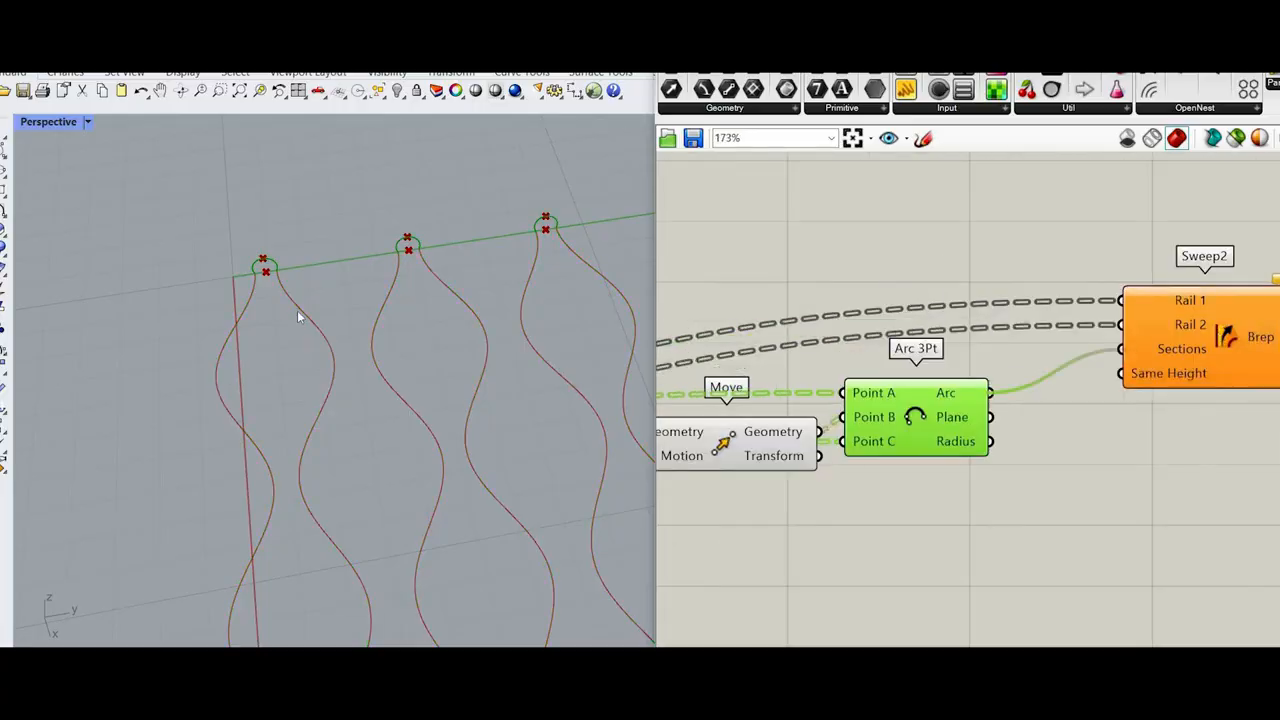
# Step: Select Sweep2 and examine the swept surfaces along the wave pairs and the definition that feeds them
pyautogui.click(1225, 338)
pyautogui.scroll(-12, 331, 266)
pyautogui.moveTo(457, 326); pyautogui.dragTo(641, 351, button='right')
pyautogui.scroll(3, 374, 402)
pyautogui.scroll(6, 400, 341)
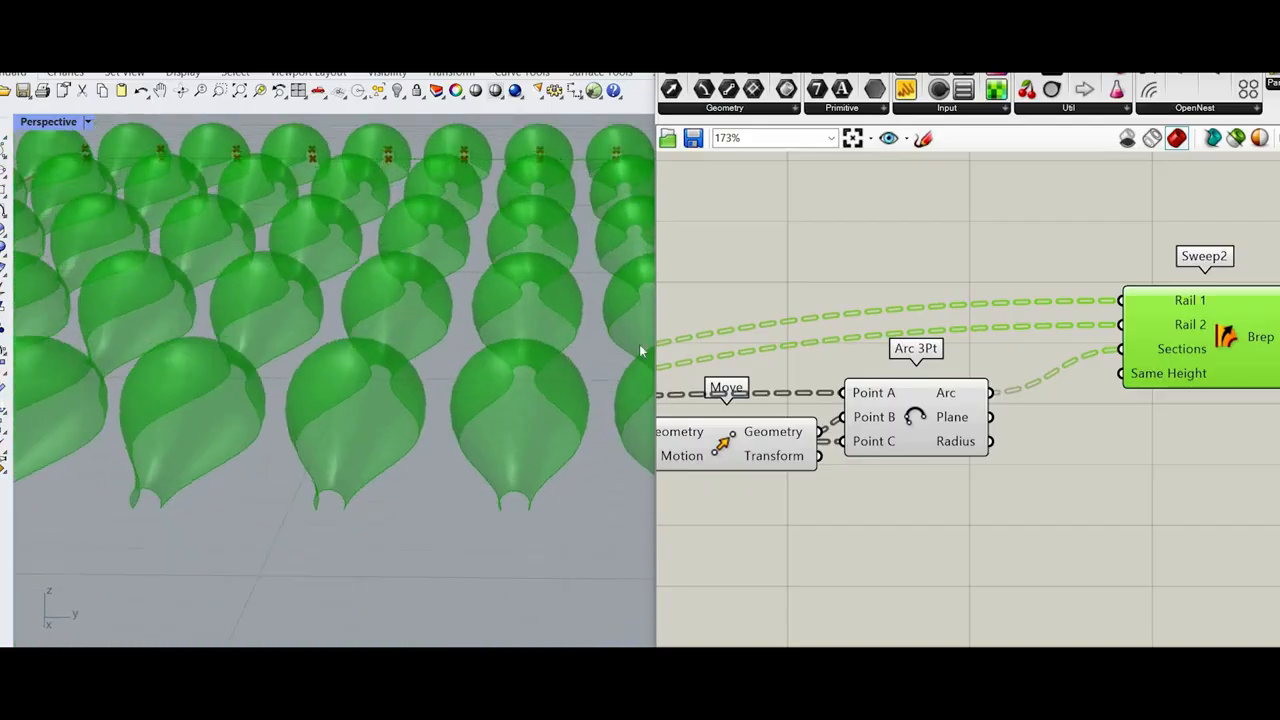
pyautogui.scroll(-5, 1012, 417)
pyautogui.scroll(5, 1110, 455)
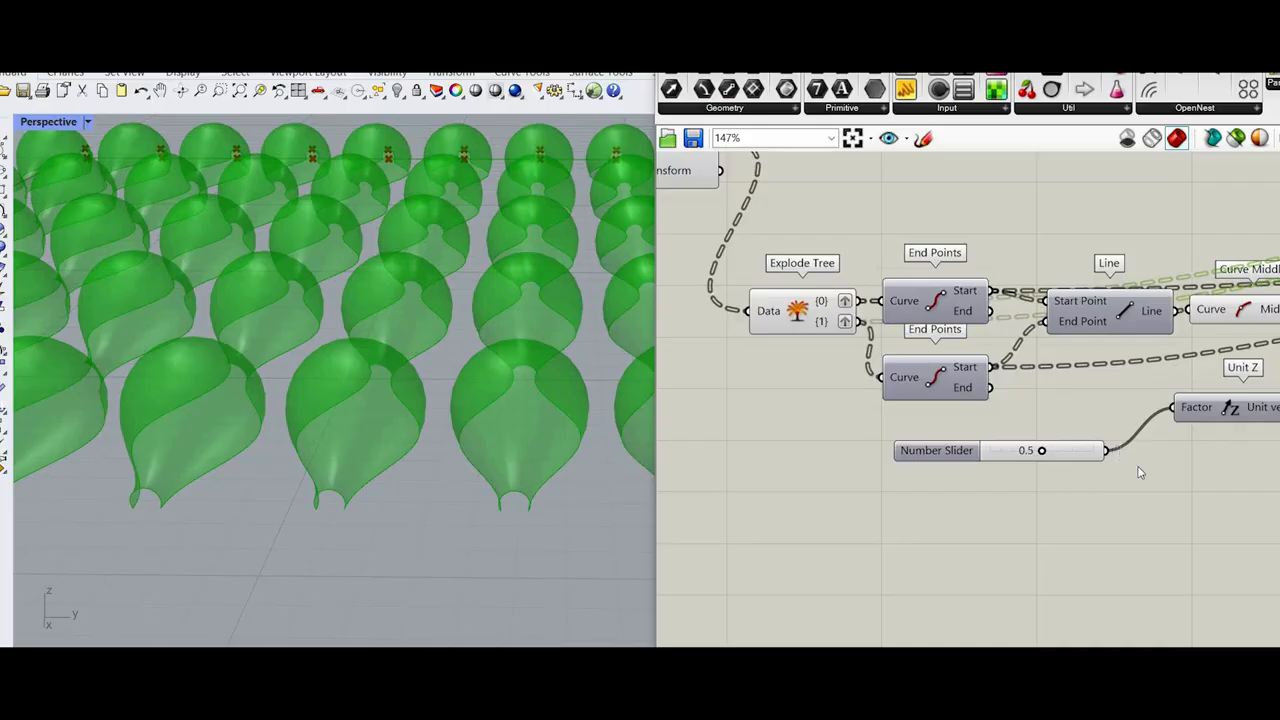
pyautogui.scroll(-8, 1030, 450)
pyautogui.scroll(-7, 275, 501)
pyautogui.moveTo(275, 501); pyautogui.dragTo(255, 520, button='right')
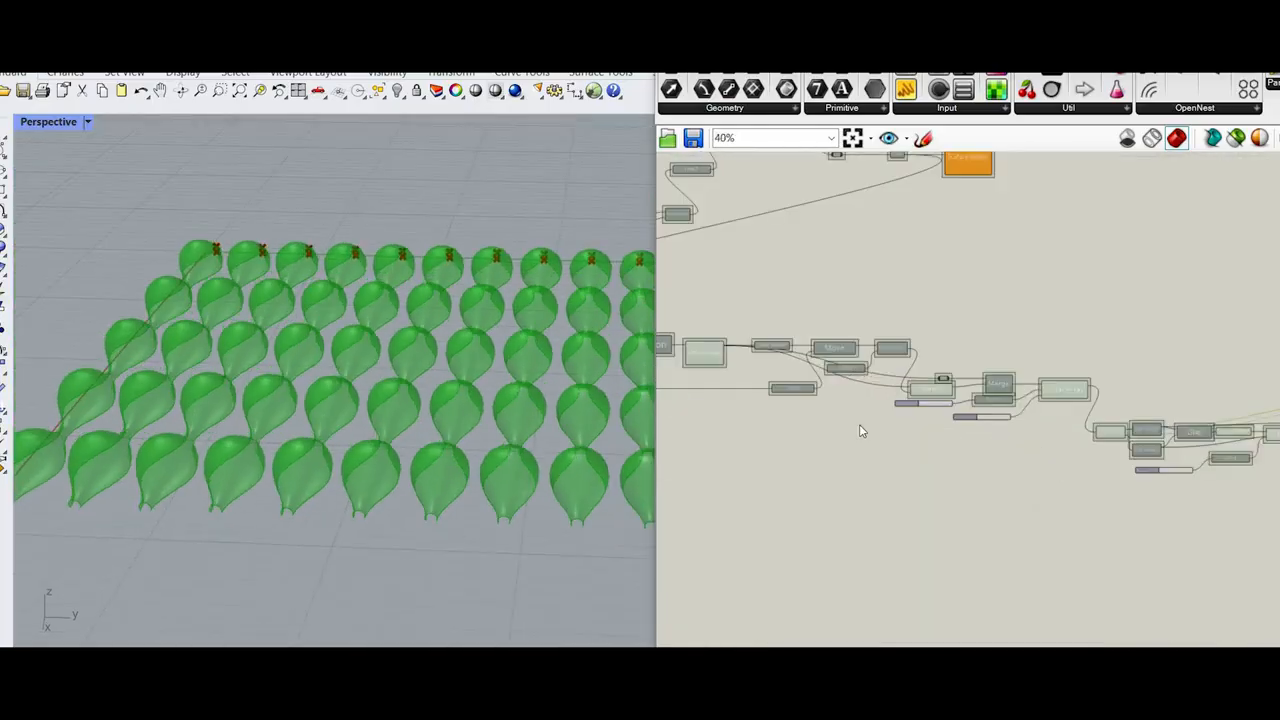
# Step: Remove the x*2.5 expression from the Factor input of the Unit Y component that drives Move
pyautogui.scroll(-1, 918, 408)
pyautogui.moveTo(939, 337); pyautogui.dragTo(1095, 351, button='right')
pyautogui.scroll(4, 1080, 390)
pyautogui.scroll(-4, 1016, 384)
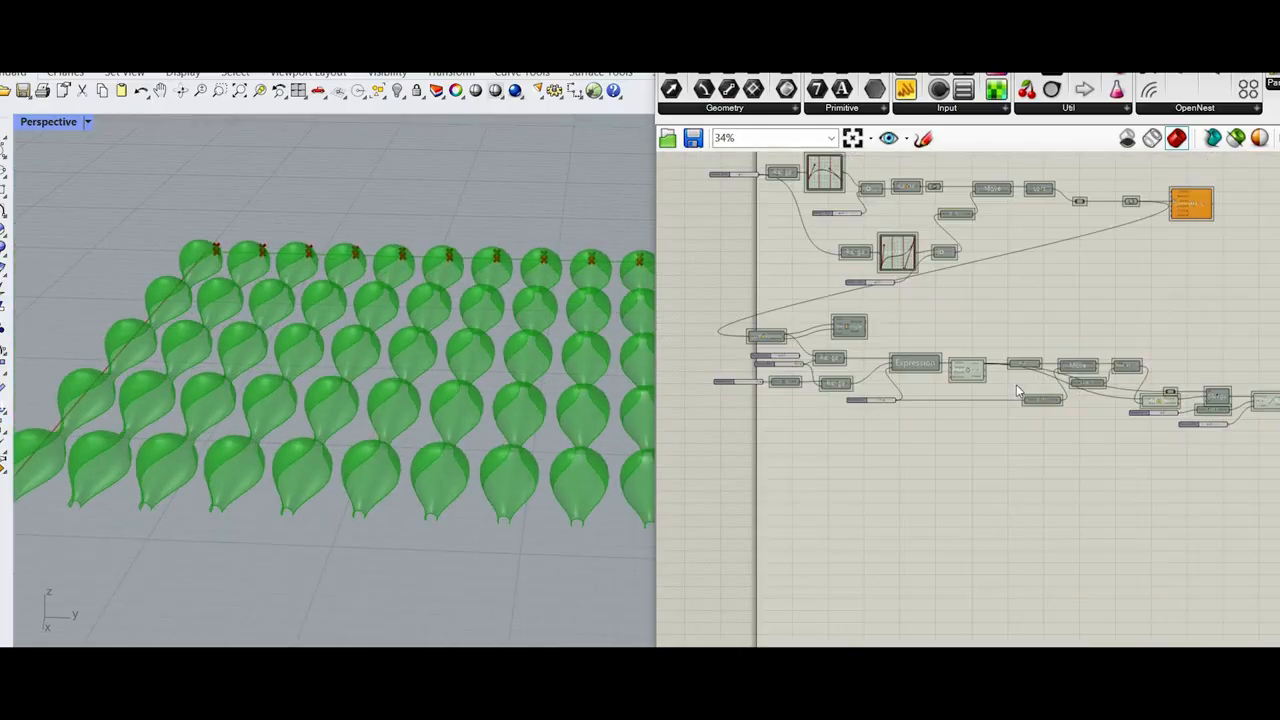
pyautogui.scroll(5, 1000, 400)
pyautogui.scroll(-4, 850, 460)
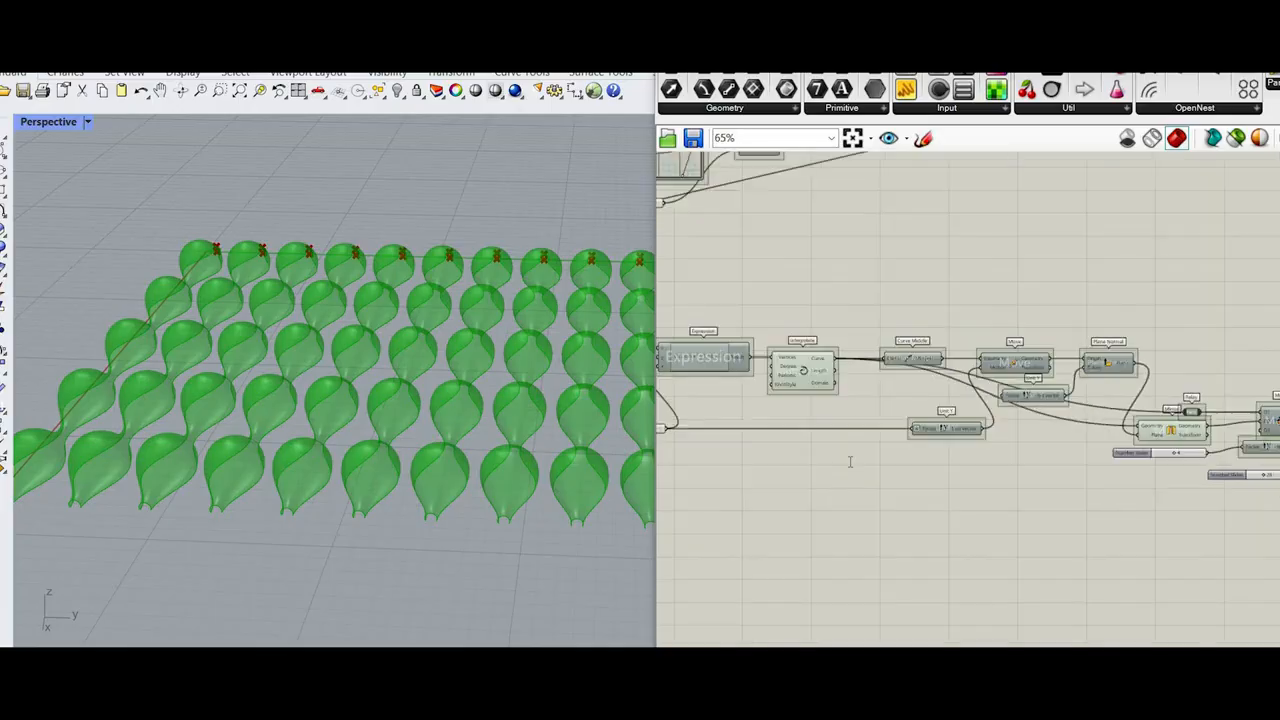
pyautogui.scroll(3, 849, 460)
pyautogui.doubleClick(849, 460)
pyautogui.rightClick(986, 387)
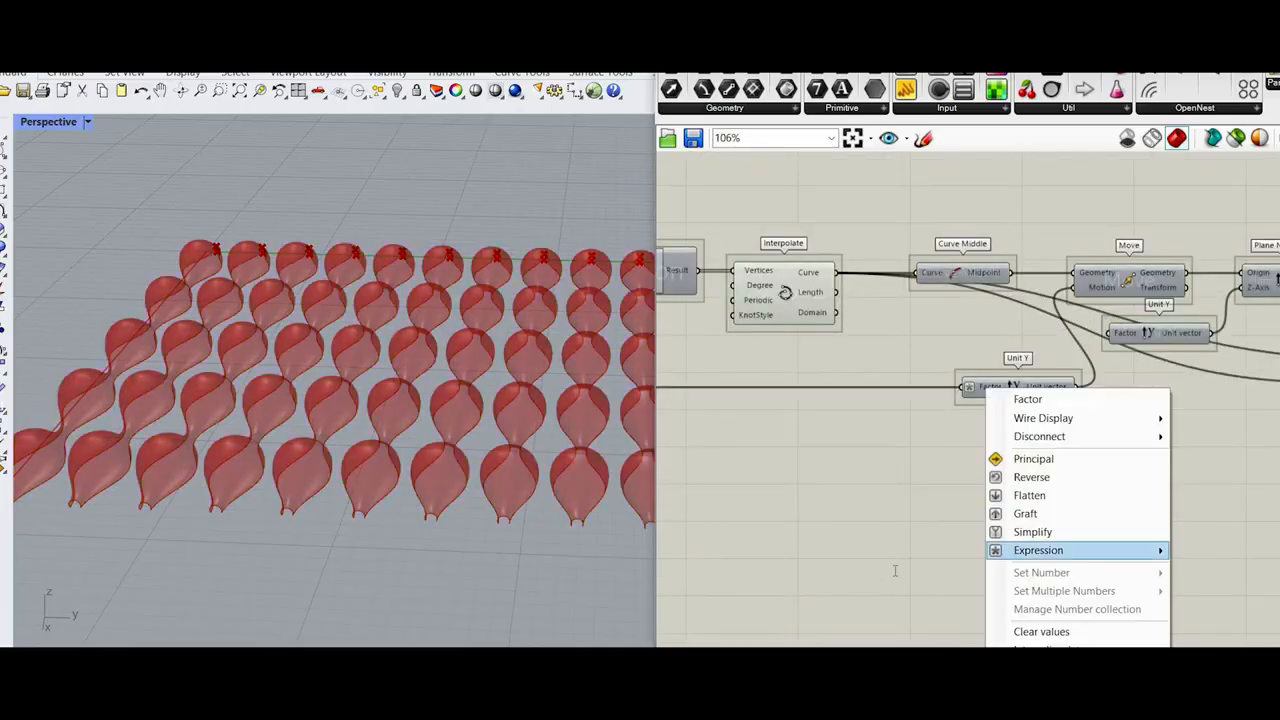
pyautogui.click(986, 391)
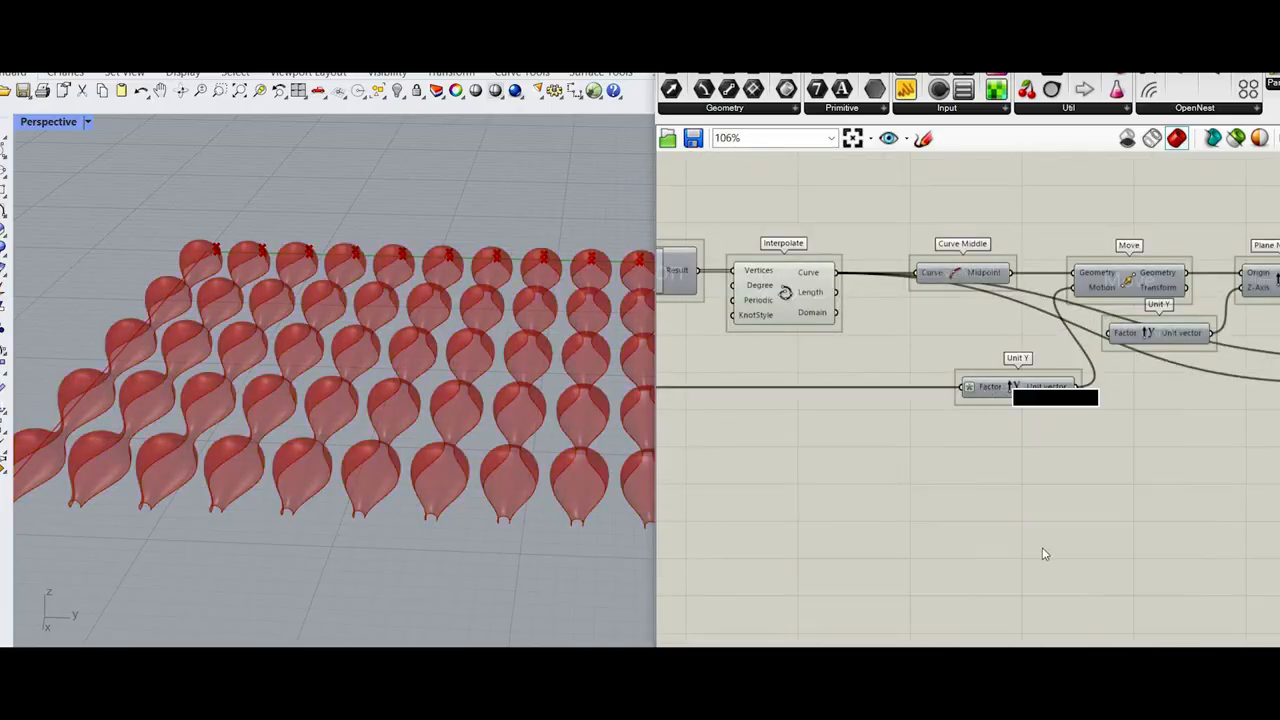
pyautogui.rightClick(986, 387)
pyautogui.moveTo(1038, 549)
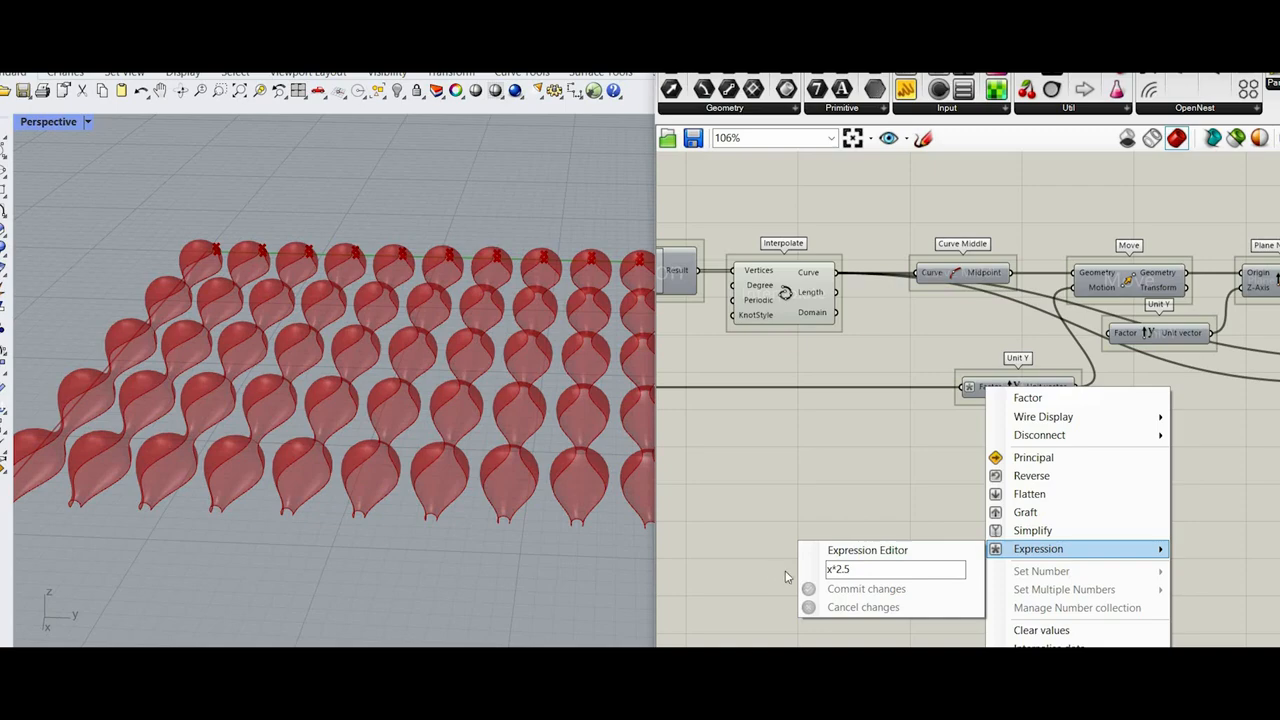
pyautogui.moveTo(862, 570); pyautogui.dragTo(785, 577)
pyautogui.press('BackSpace')
pyautogui.click(852, 590)
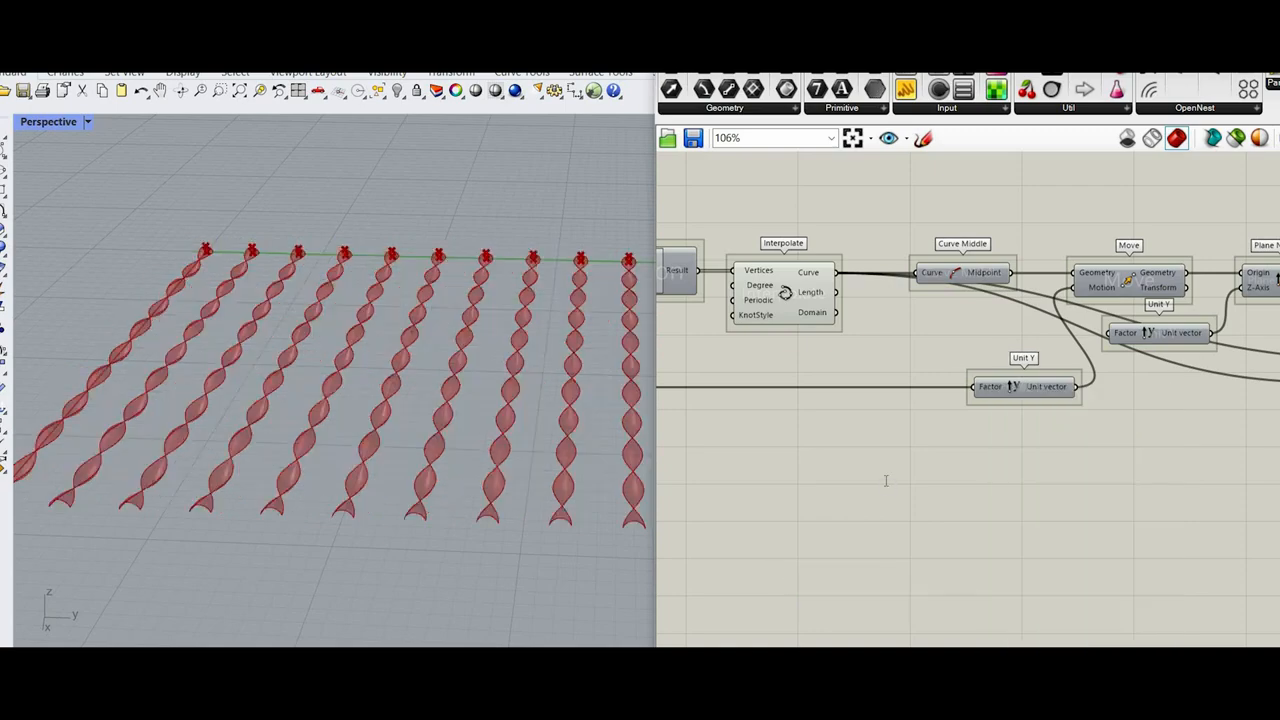
# Step: Add a number slider of 20, connect it to the Factor input of that Unit Y and lower it to 0
pyautogui.doubleClick(885, 481)
pyautogui.write('20')
pyautogui.press('Return')
pyautogui.moveTo(961, 480); pyautogui.dragTo(972, 387)
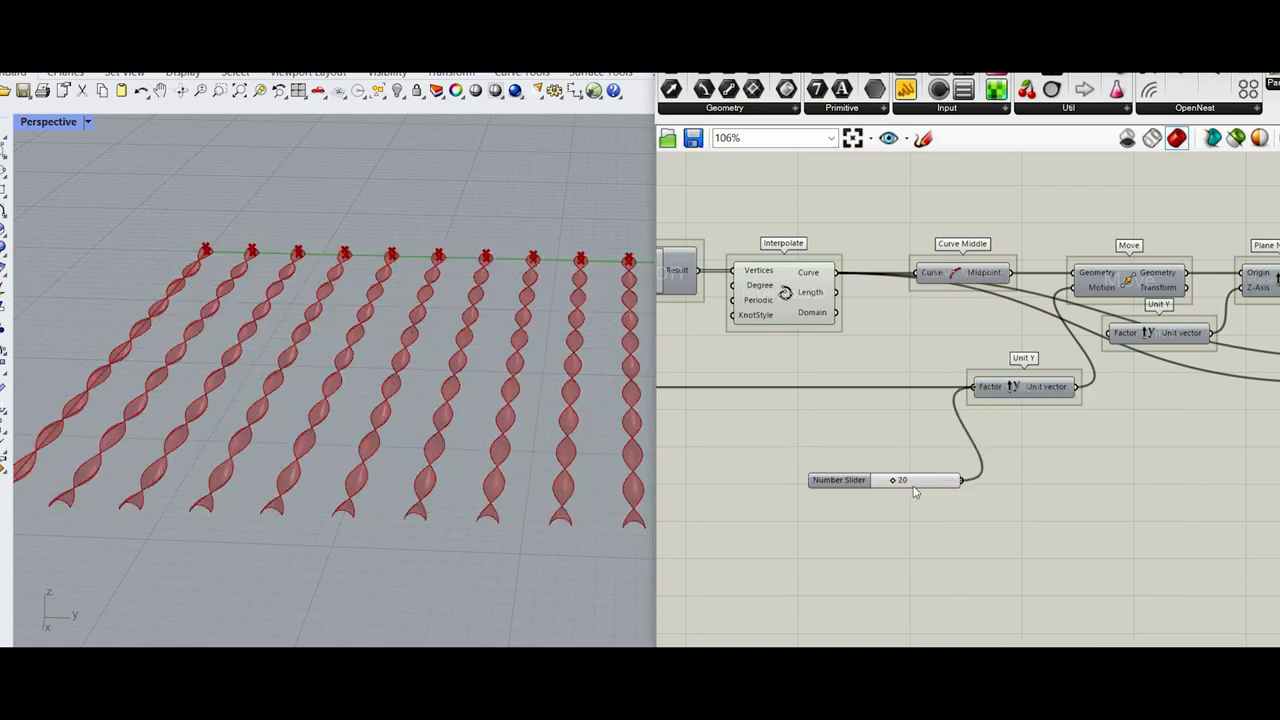
pyautogui.scroll(3, 910, 488)
pyautogui.moveTo(882, 477); pyautogui.dragTo(852, 477)
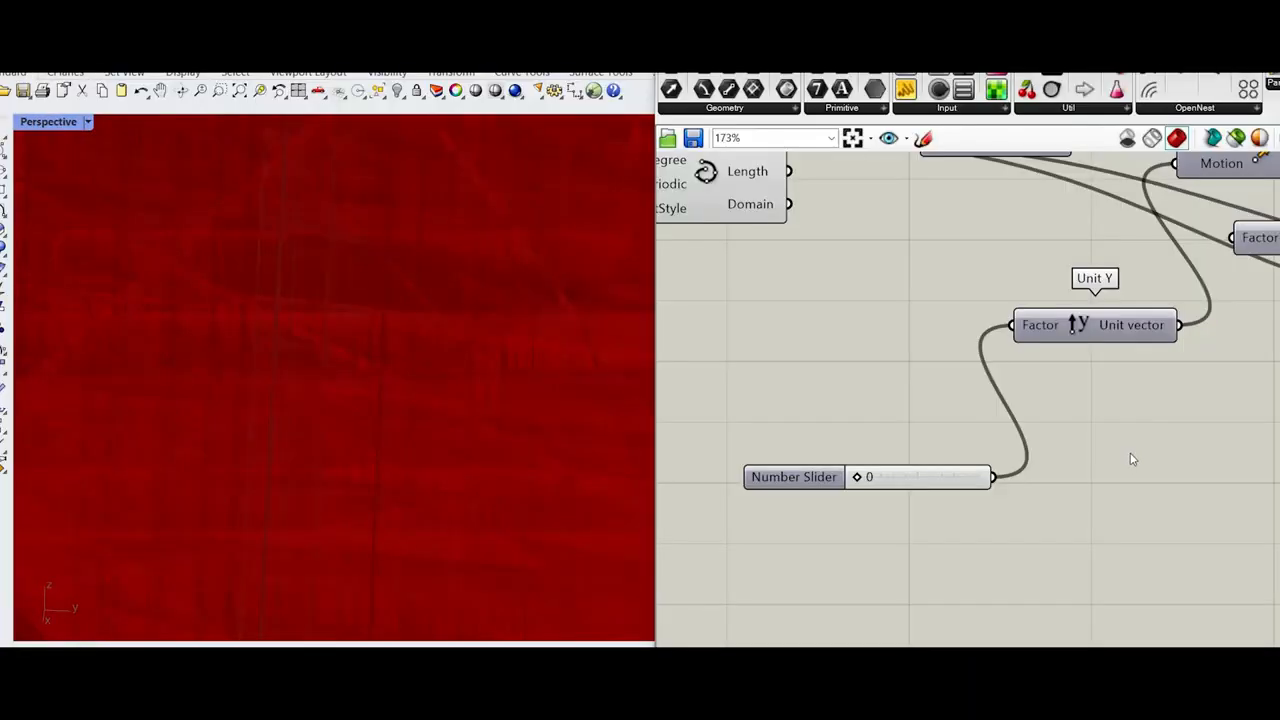
# Step: Lock the solver and connect the 0.6 slider of the Expression to Unit Y's Factor input in place of the 0 slider
pyautogui.middleClick(1126, 406)
pyautogui.click(1126, 454)
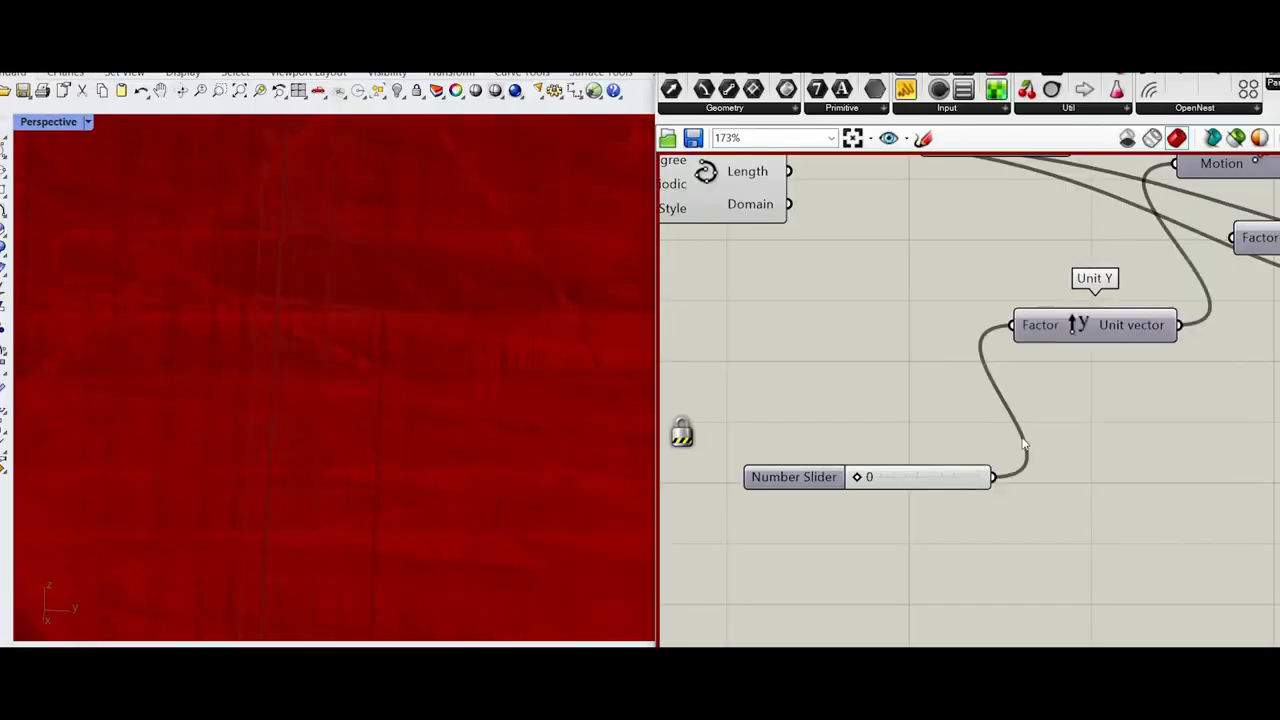
pyautogui.scroll(-5, 1028, 442)
pyautogui.scroll(2, 1082, 398)
pyautogui.moveTo(1085, 405); pyautogui.dragTo(1007, 473, button='right')
pyautogui.scroll(-5, 1027, 454)
pyautogui.moveTo(837, 442); pyautogui.dragTo(742, 440, button='right')
pyautogui.scroll(2, 745, 440)
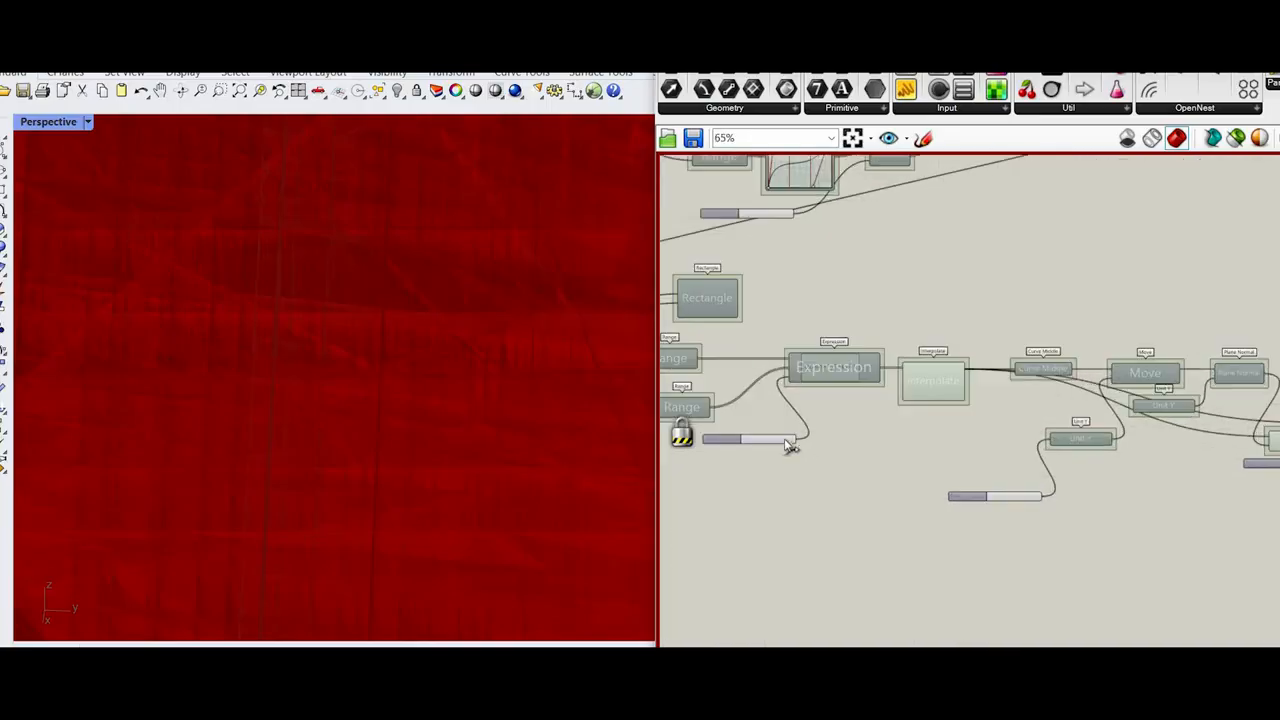
pyautogui.scroll(2, 820, 443)
pyautogui.moveTo(820, 443); pyautogui.dragTo(1137, 437)
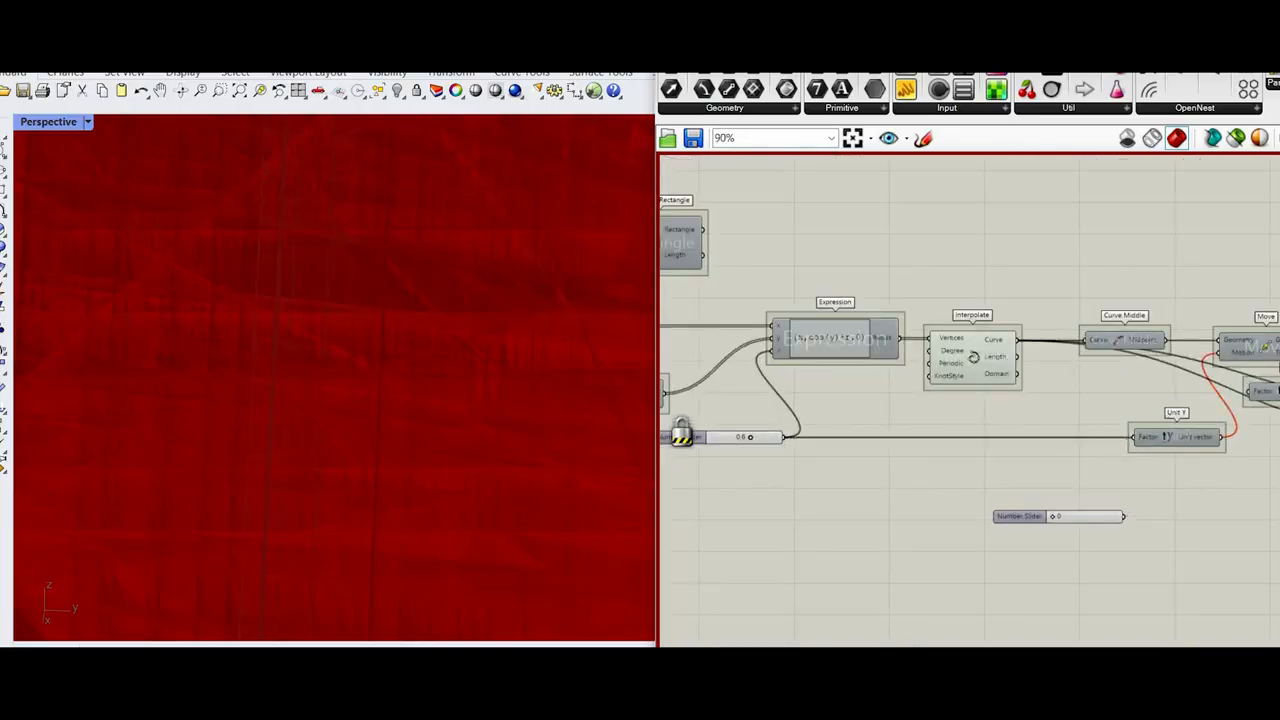
# Step: Disable the components from Mirror and Merge through Linear Array, including their sliders and Unit Y
pyautogui.scroll(-5, 1110, 390)
pyautogui.scroll(7, 1102, 369)
pyautogui.moveTo(1190, 375)
pyautogui.mouseDown(button='right')
pyautogui.moveTo(1102, 369)
pyautogui.moveTo(930, 304)
pyautogui.mouseUp(button='right')
pyautogui.scroll(-5, 1108, 367)
pyautogui.scroll(4, 930, 304)
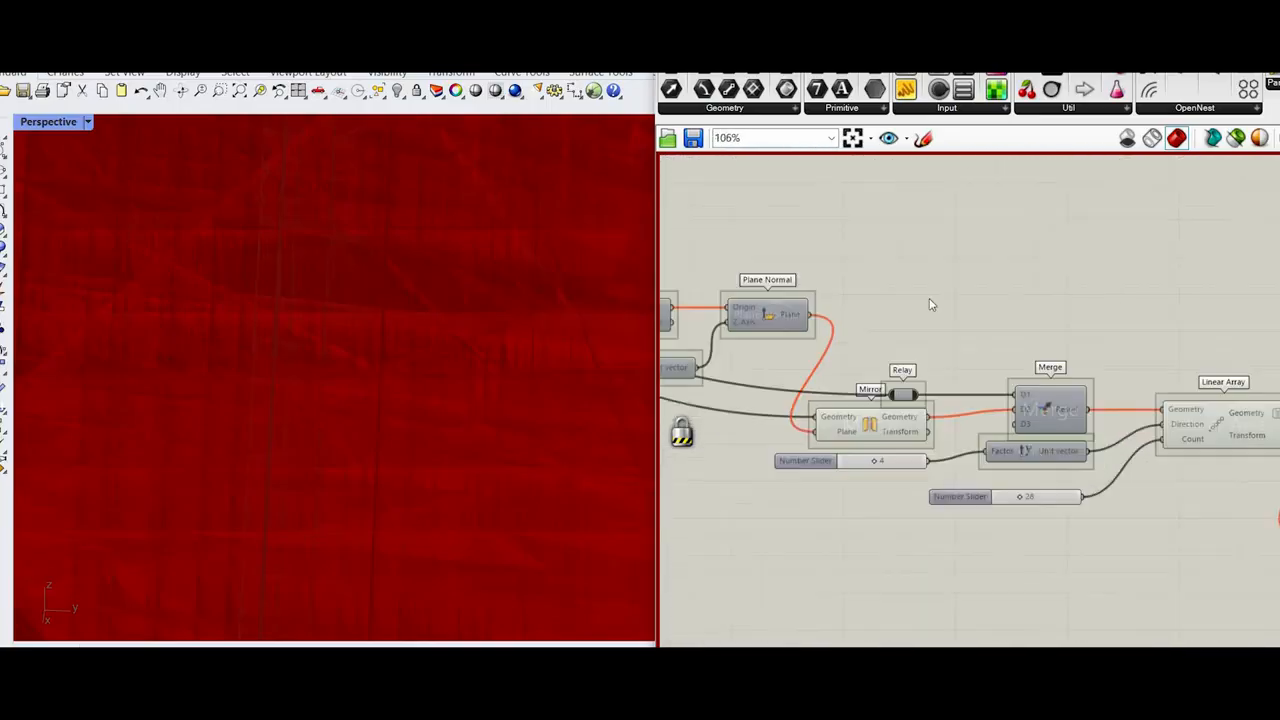
pyautogui.moveTo(926, 351); pyautogui.dragTo(1239, 538)
pyautogui.moveTo(963, 324); pyautogui.dragTo(928, 325)
pyautogui.rightClick(930, 299)
pyautogui.click(973, 366)
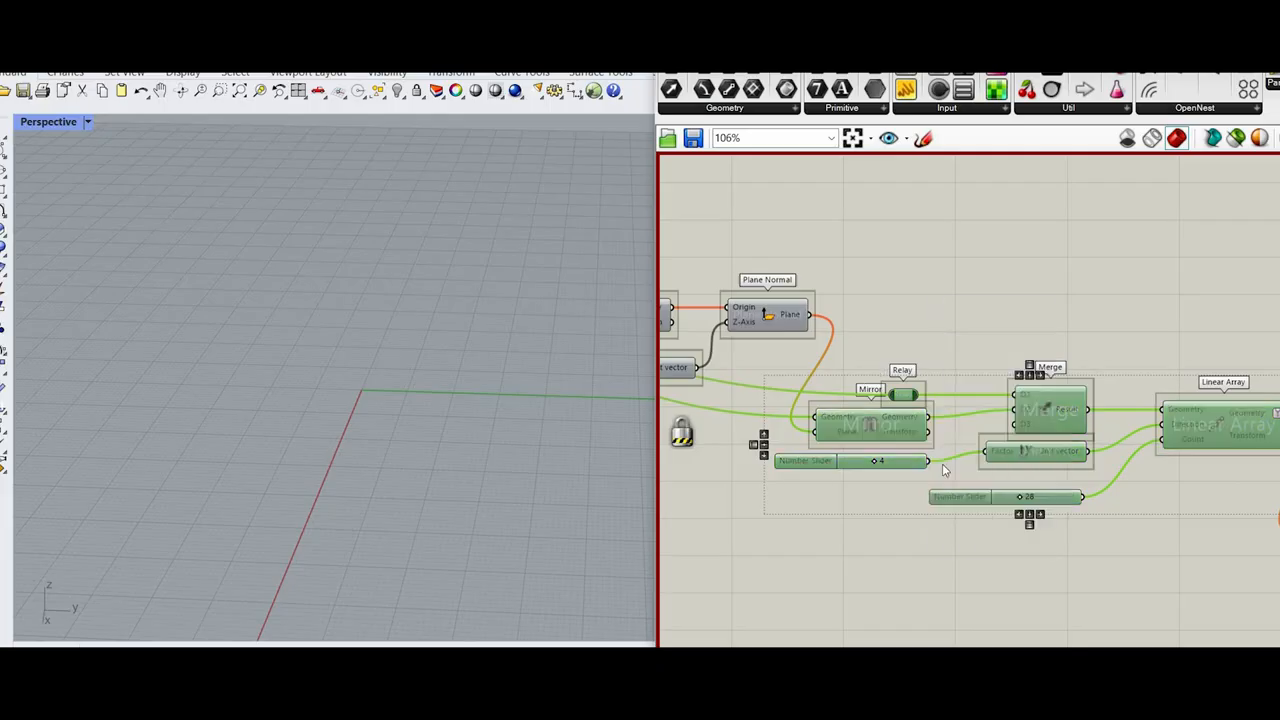
# Step: Unlock the solver
pyautogui.scroll(-4, 946, 466)
pyautogui.moveTo(810, 500); pyautogui.dragTo(949, 512, button='right')
pyautogui.scroll(3, 949, 512)
pyautogui.middleClick(943, 463)
pyautogui.click(985, 498)
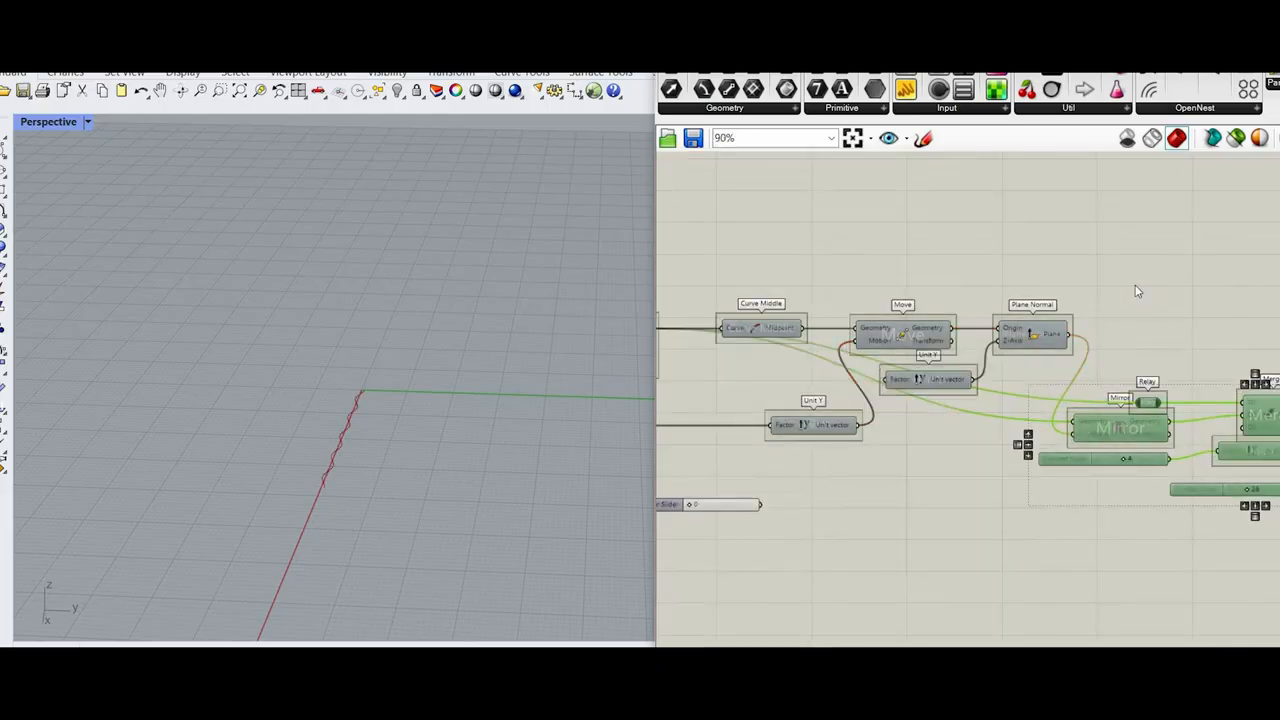
# Step: Turn on the preview of Plane Normal and examine the mirror plane beside the wave curve
pyautogui.moveTo(1135, 286); pyautogui.dragTo(1152, 298, button='right')
pyautogui.click(1056, 350)
pyautogui.rightClick(1135, 285)
pyautogui.click(1170, 296)
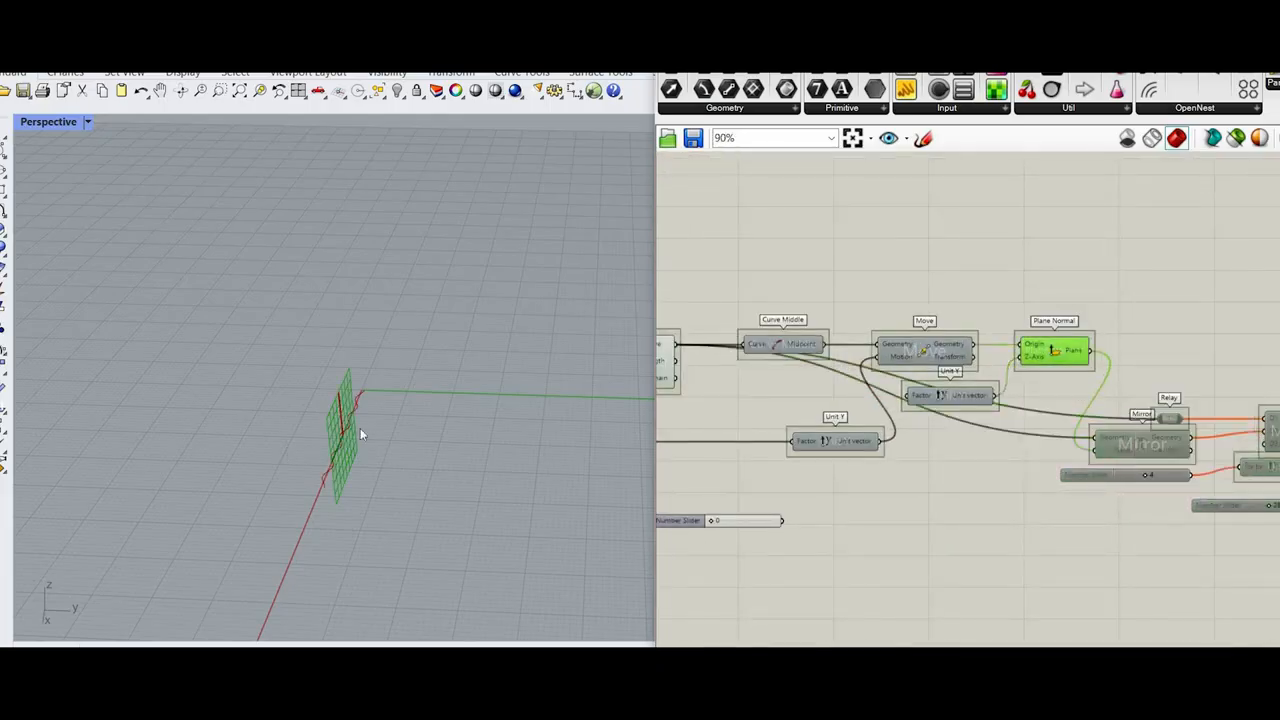
pyautogui.scroll(5, 360, 434)
pyautogui.moveTo(362, 434); pyautogui.dragTo(740, 408, button='right')
# Step: Disable the Explode Tree component after Linear Array
pyautogui.scroll(-4, 945, 405)
pyautogui.scroll(3, 1133, 460)
pyautogui.moveTo(1133, 460); pyautogui.dragTo(937, 426, button='right')
pyautogui.scroll(-2, 1065, 484)
pyautogui.scroll(2, 1065, 484)
pyautogui.scroll(3, 1029, 474)
pyautogui.scroll(-4, 990, 480)
pyautogui.scroll(3, 991, 394)
pyautogui.moveTo(991, 394); pyautogui.dragTo(991, 320, button='right')
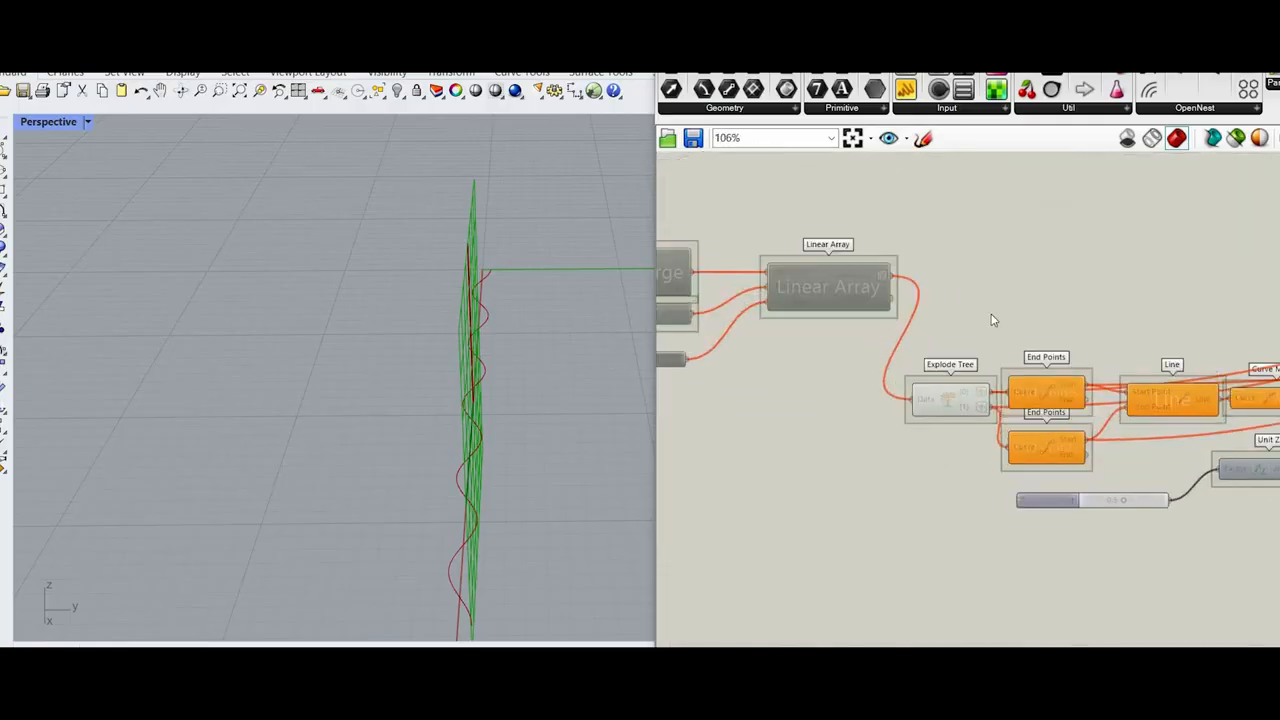
pyautogui.click(948, 401)
pyautogui.rightClick(947, 286)
pyautogui.click(1018, 352)
# Step: Enable the disabled components from Mirror and Merge through Linear Array again
pyautogui.scroll(-5, 1033, 369)
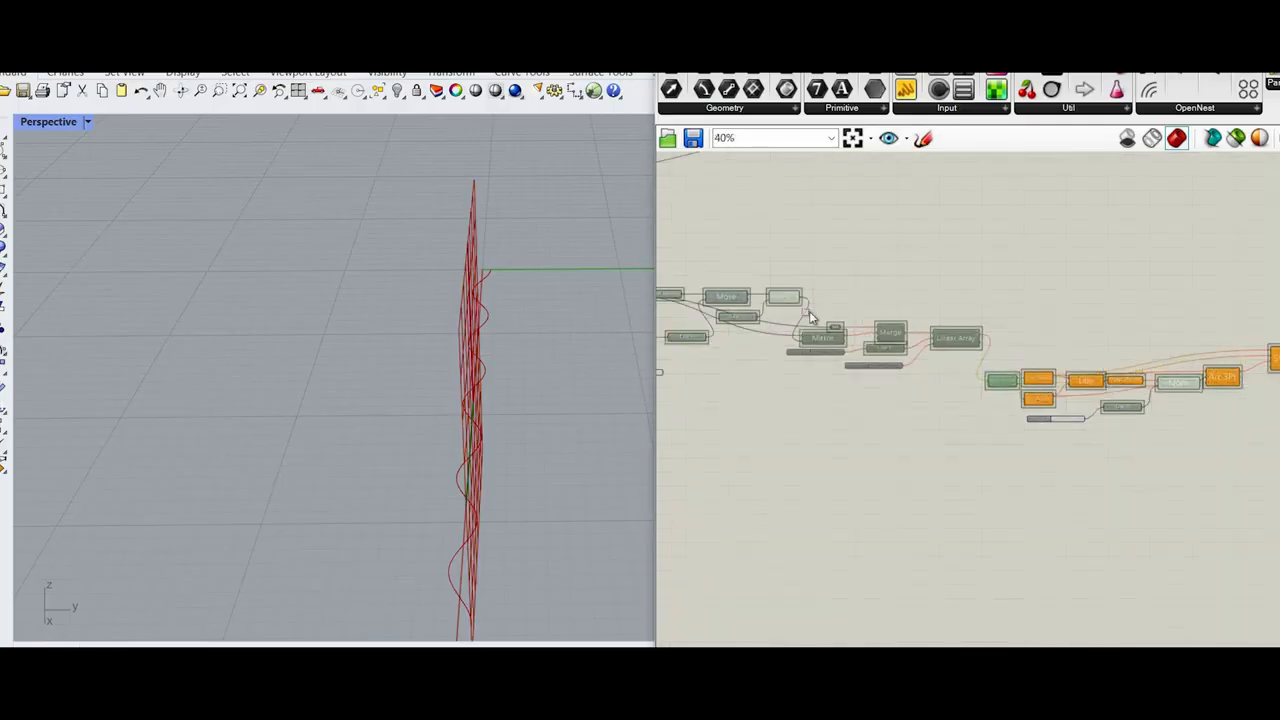
pyautogui.moveTo(986, 388); pyautogui.dragTo(825, 318)
pyautogui.rightClick(857, 290)
pyautogui.click(885, 337)
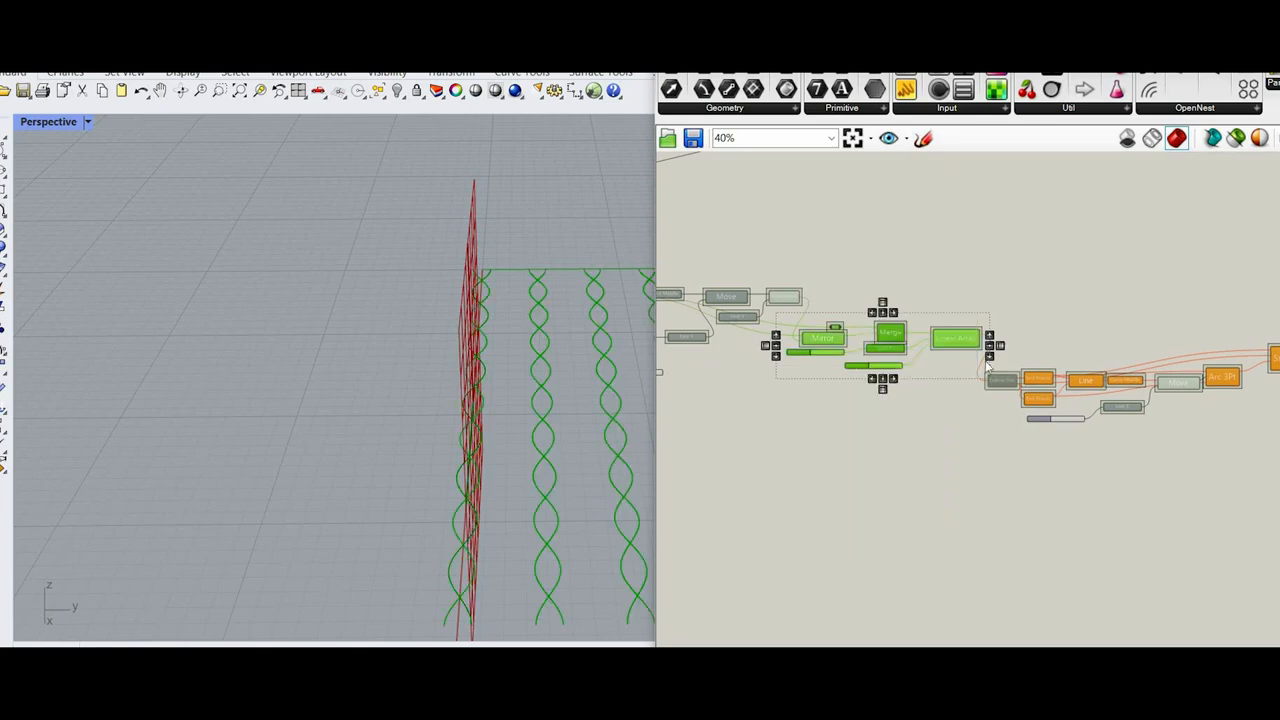
pyautogui.click(985, 366)
# Step: Connect the spare number slider to the Factor input of the Unit Y driving Move and set it to 2
pyautogui.scroll(4, 970, 357)
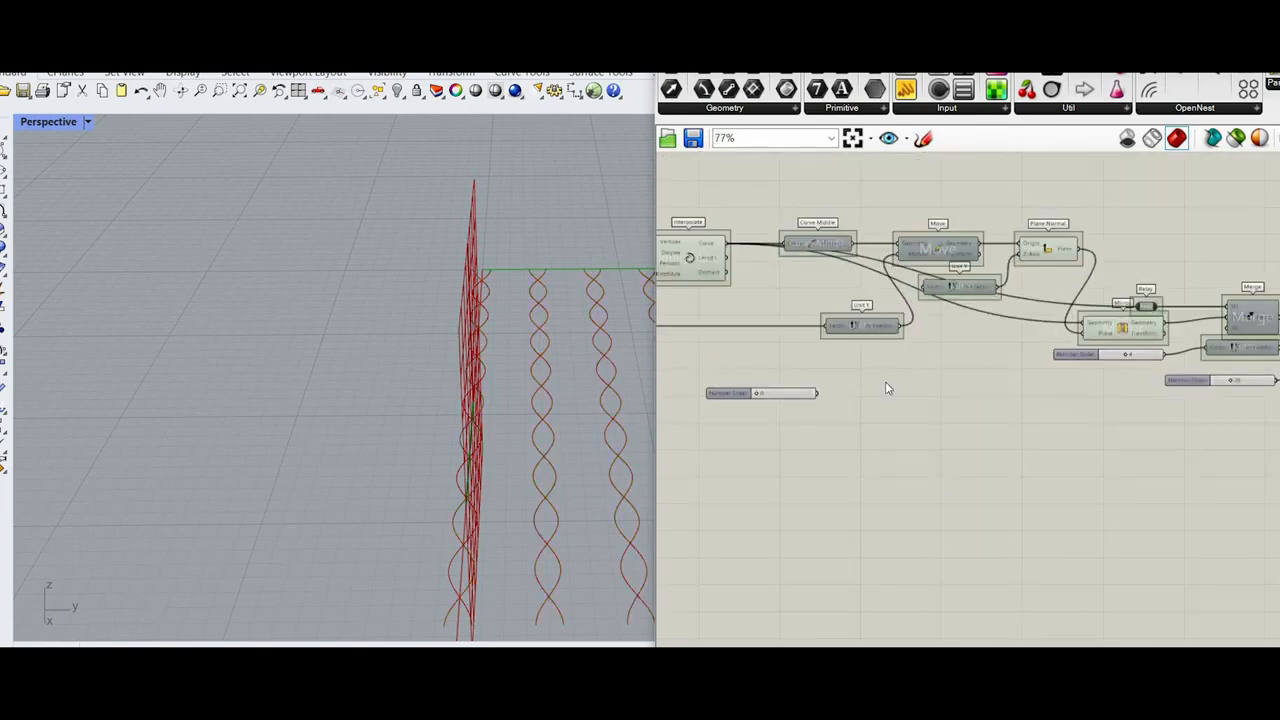
pyautogui.scroll(4, 885, 388)
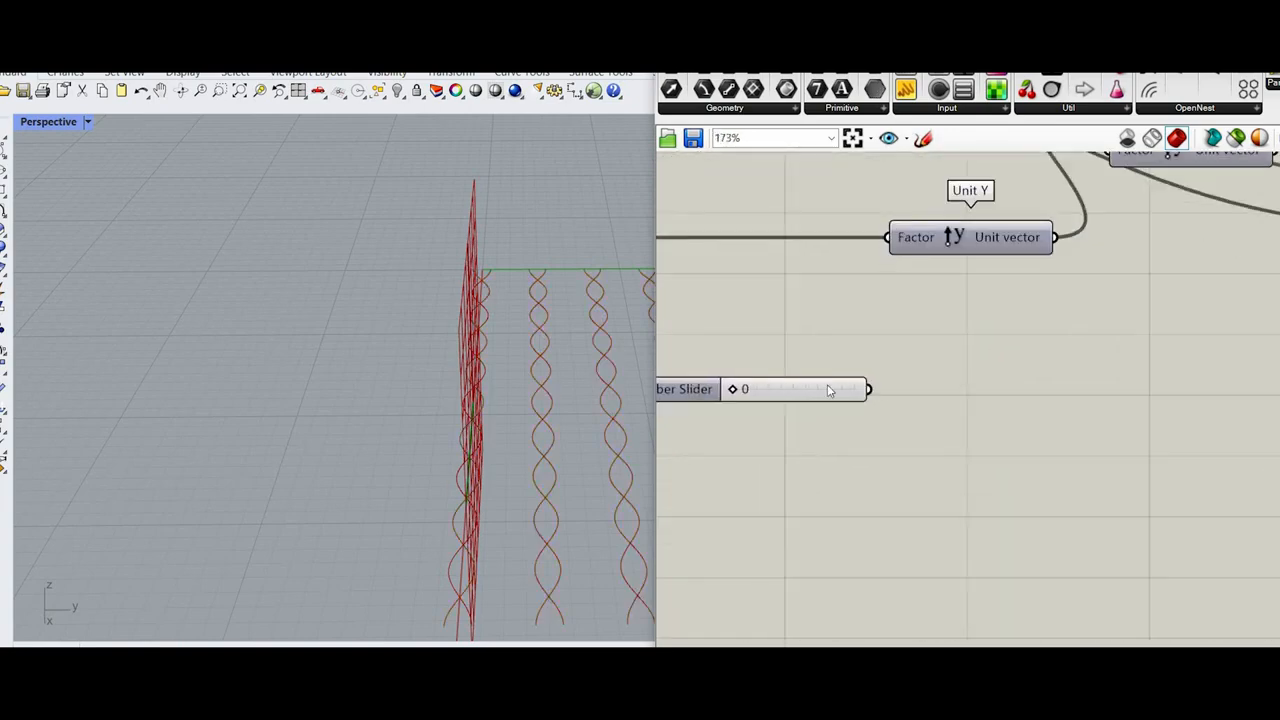
pyautogui.moveTo(869, 389); pyautogui.dragTo(887, 238)
pyautogui.scroll(5, 742, 391)
pyautogui.moveTo(719, 387); pyautogui.dragTo(726, 388)
# Step: Add a number slider of 1.05 and connect it to the same Unit Y's Factor input
pyautogui.doubleClick(783, 294)
pyautogui.write('1')
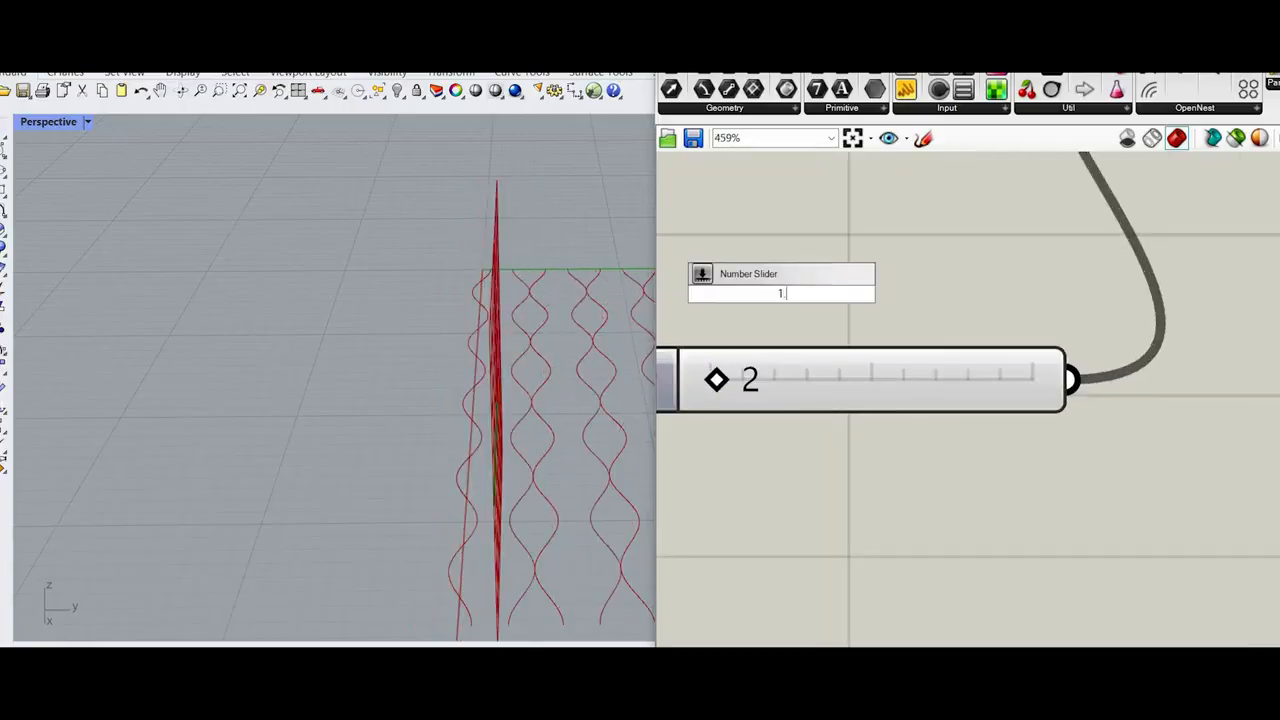
pyautogui.write('.05')
pyautogui.press('Return')
pyautogui.scroll(-5, 884, 385)
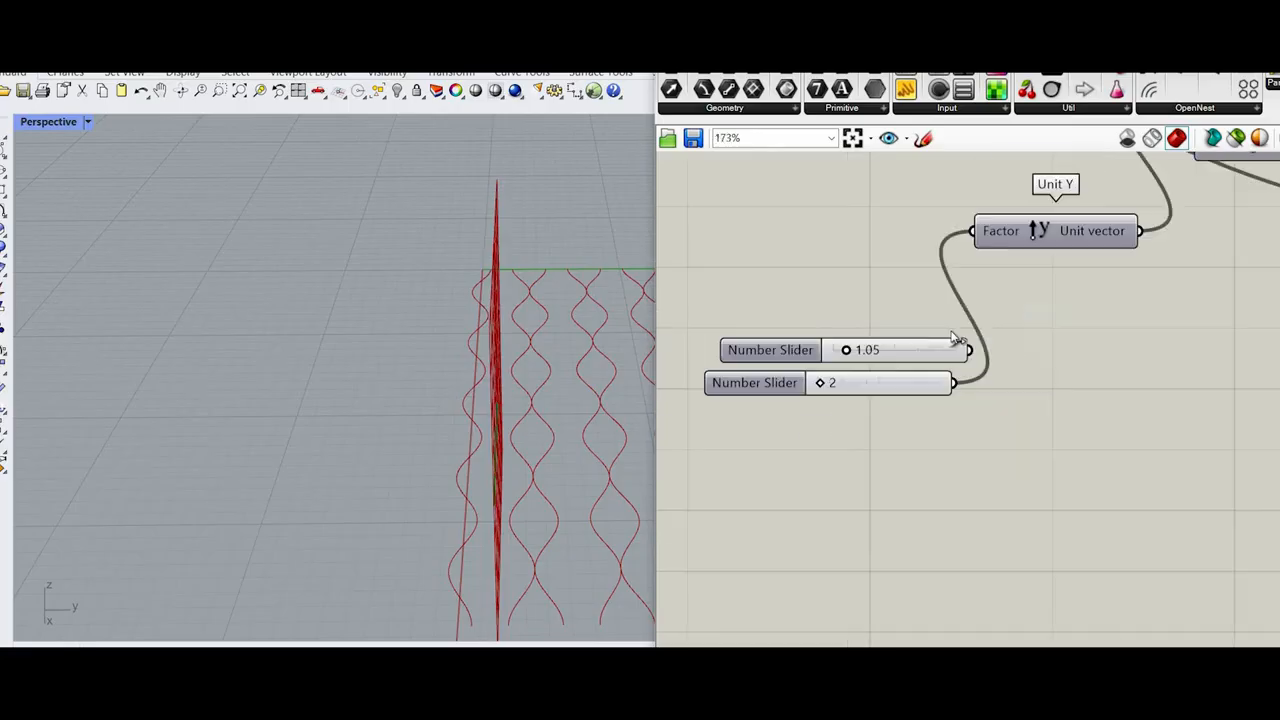
pyautogui.moveTo(977, 240); pyautogui.dragTo(968, 349)
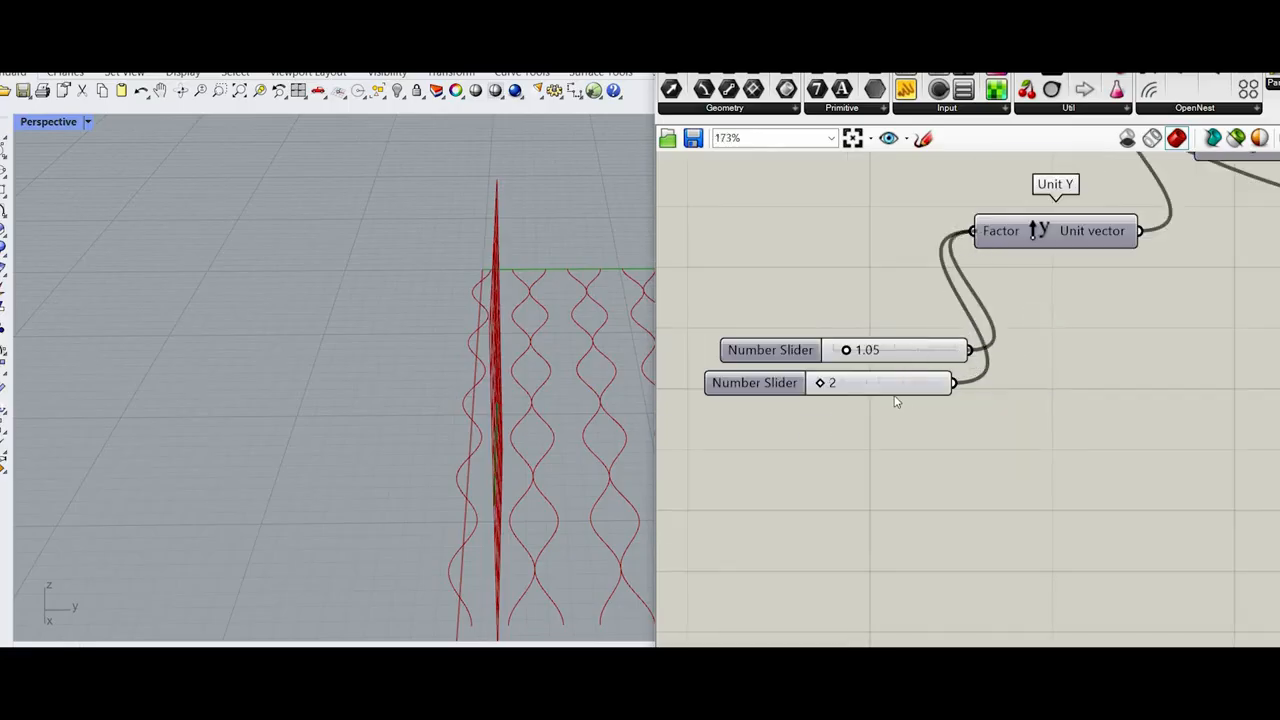
# Step: Delete the number slider set to 2 so that only the decimal slider feeds Unit Y
pyautogui.scroll(3, 894, 400)
pyautogui.click(895, 397)
pyautogui.press('Delete')
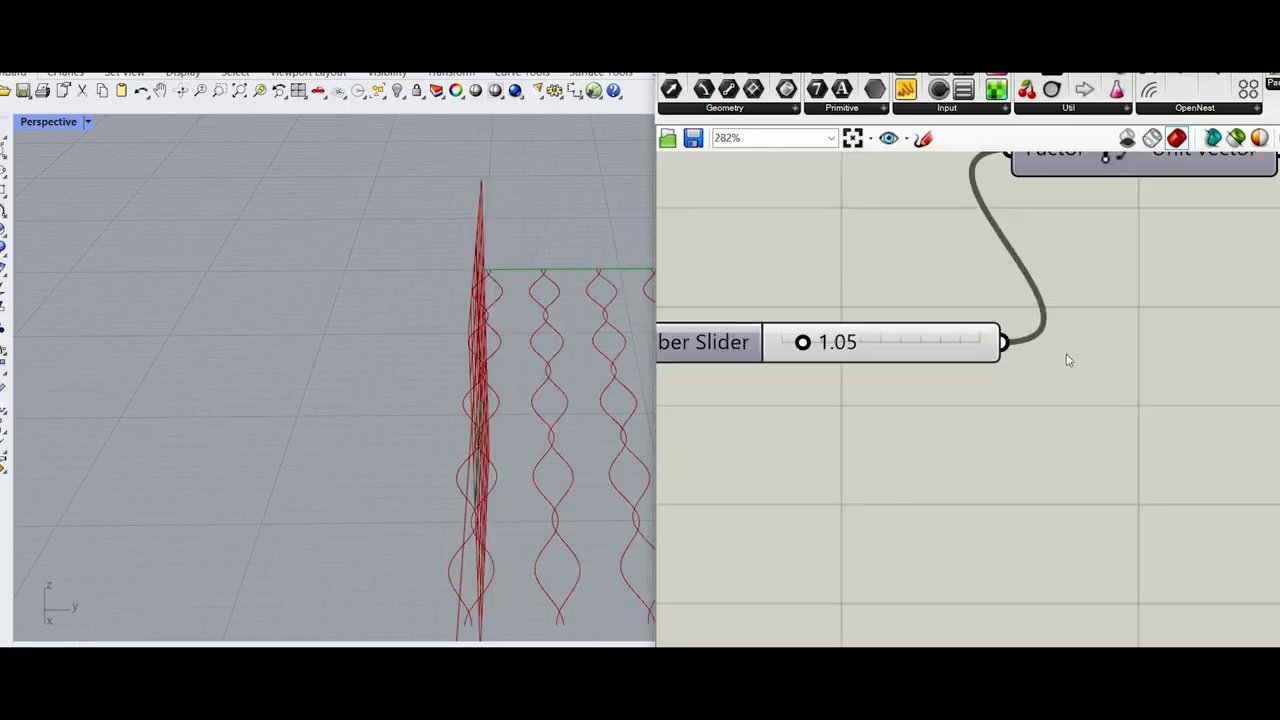
# Step: Hide the preview of Plane Normal and the Unit Y feeding its Z-Axis
pyautogui.scroll(-10, 1040, 345)
pyautogui.scroll(4, 1028, 330)
pyautogui.moveTo(1075, 292); pyautogui.dragTo(966, 425)
pyautogui.middleClick(1046, 264)
pyautogui.click(1095, 285)
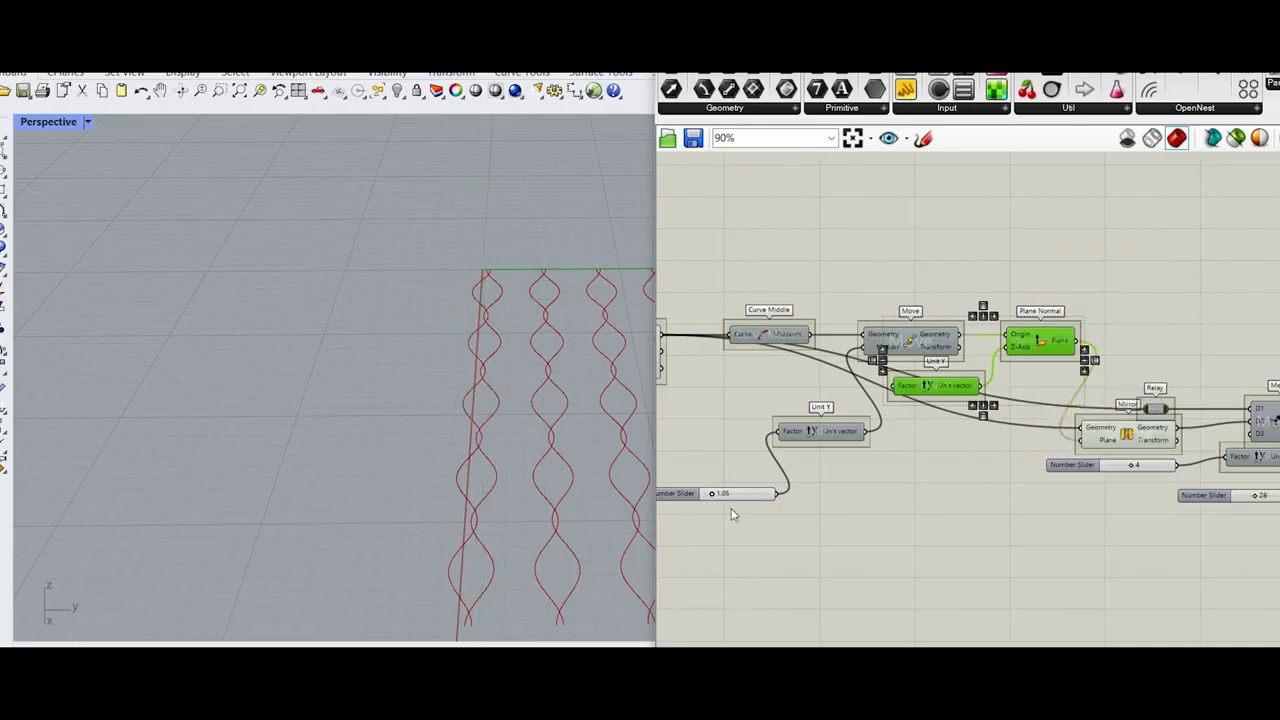
# Step: Set the slider feeding the Factor of Move's Unit Y to 1.72
pyautogui.scroll(8, 712, 478)
pyautogui.moveTo(725, 552); pyautogui.dragTo(740, 555)
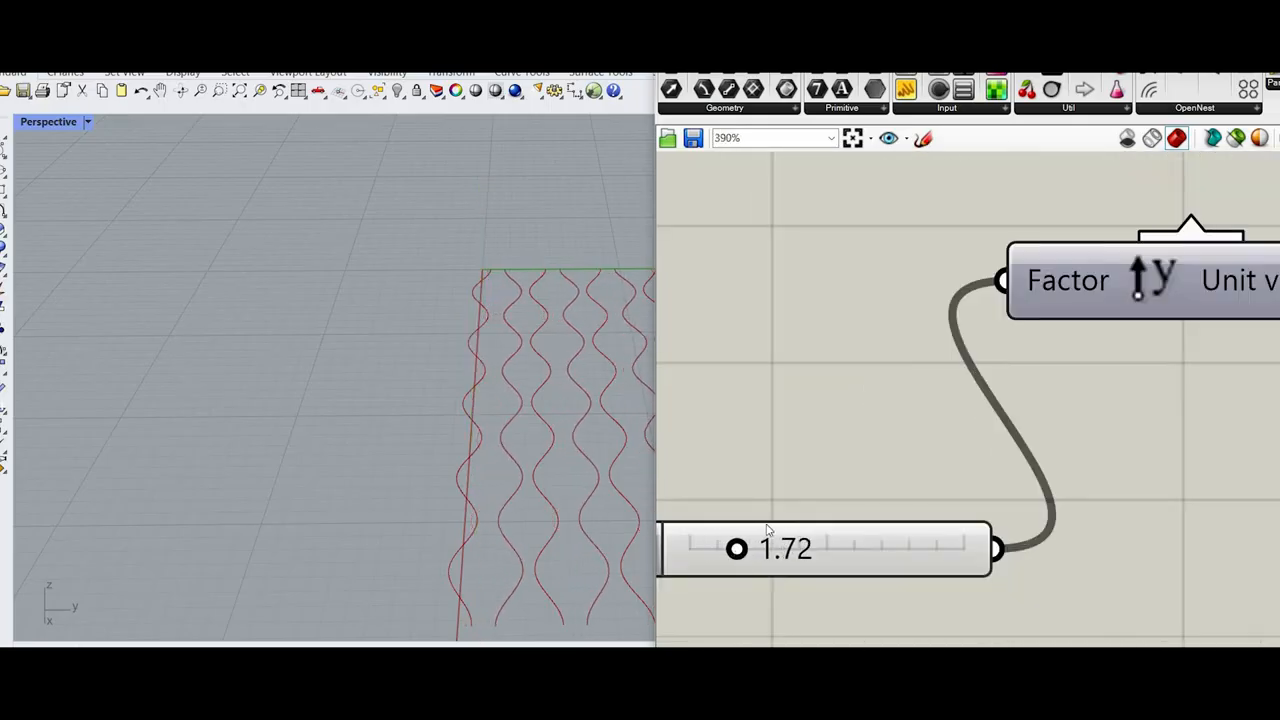
pyautogui.scroll(-10, 793, 472)
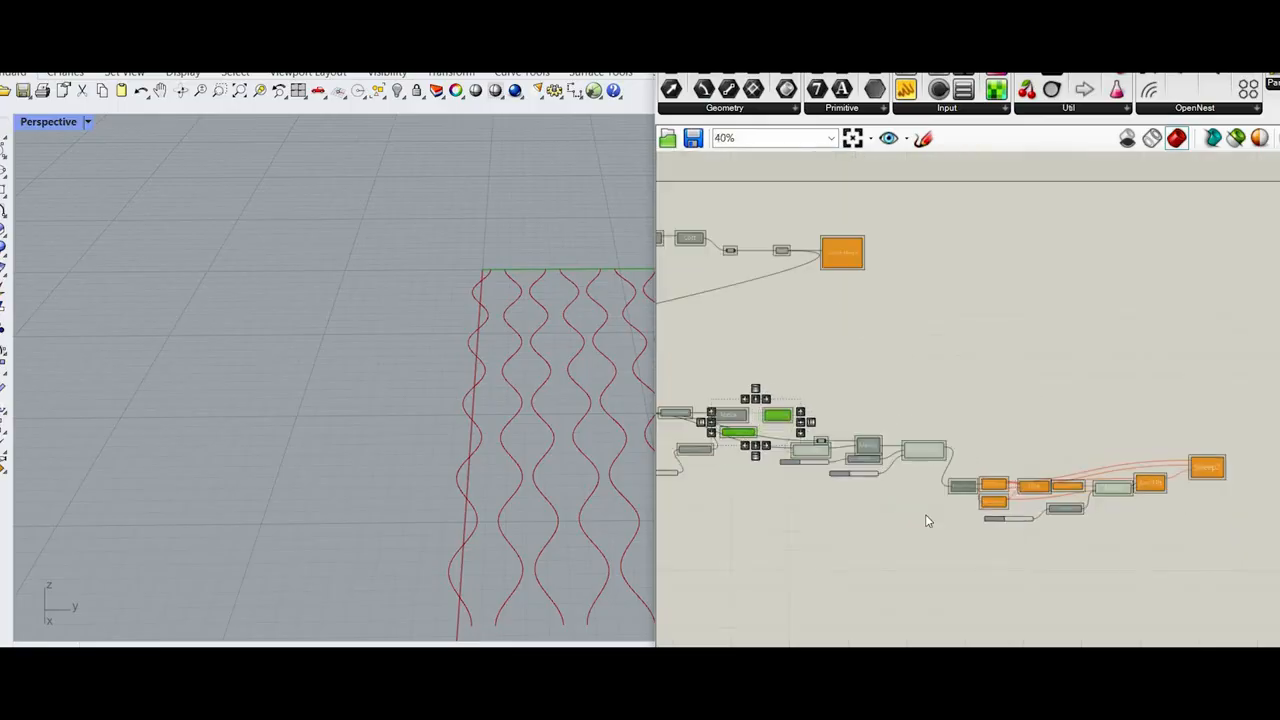
# Step: Enable the Explode Tree component again so the arcs and Sweep2 recompute
pyautogui.moveTo(840, 446); pyautogui.dragTo(777, 487)
pyautogui.rightClick(829, 411)
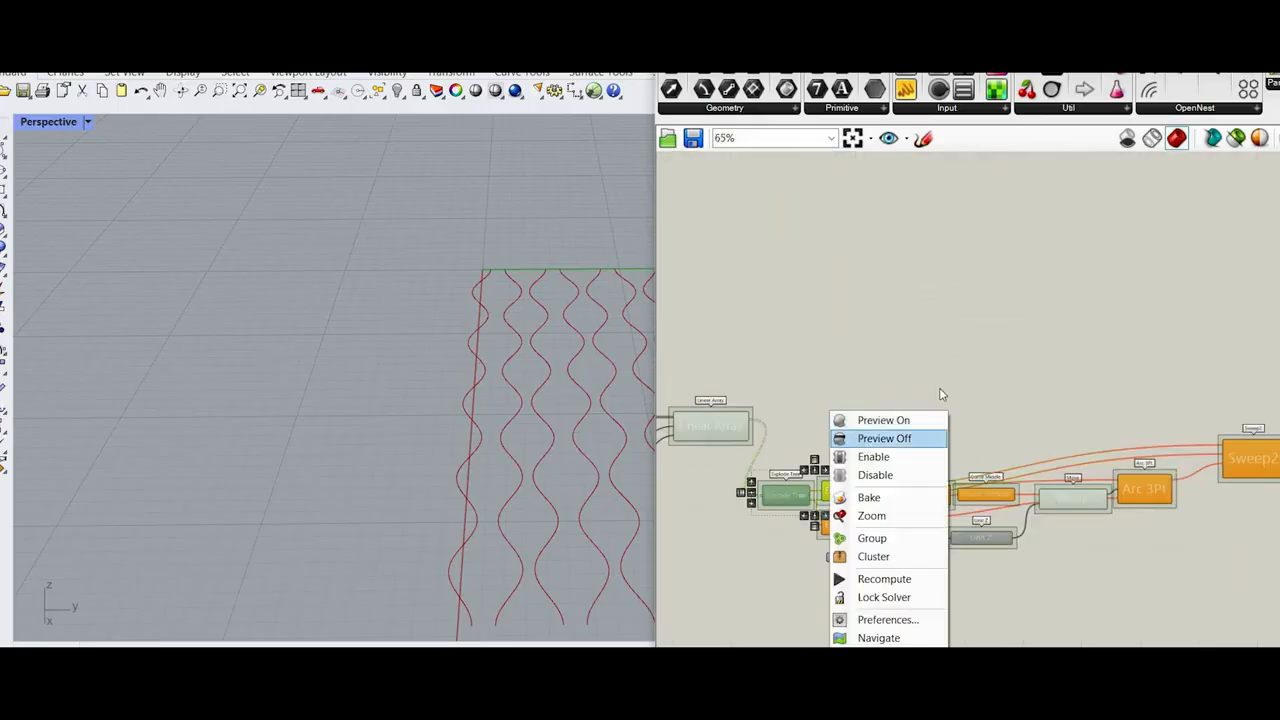
pyautogui.click(882, 457)
pyautogui.scroll(-1, 1043, 458)
pyautogui.moveTo(1013, 500); pyautogui.dragTo(1275, 497, button='right')
pyautogui.click(664, 472)
# Step: Try a Linear Array Count of 23 and undo that slider change
pyautogui.scroll(4, 987, 438)
pyautogui.scroll(-1, 1234, 455)
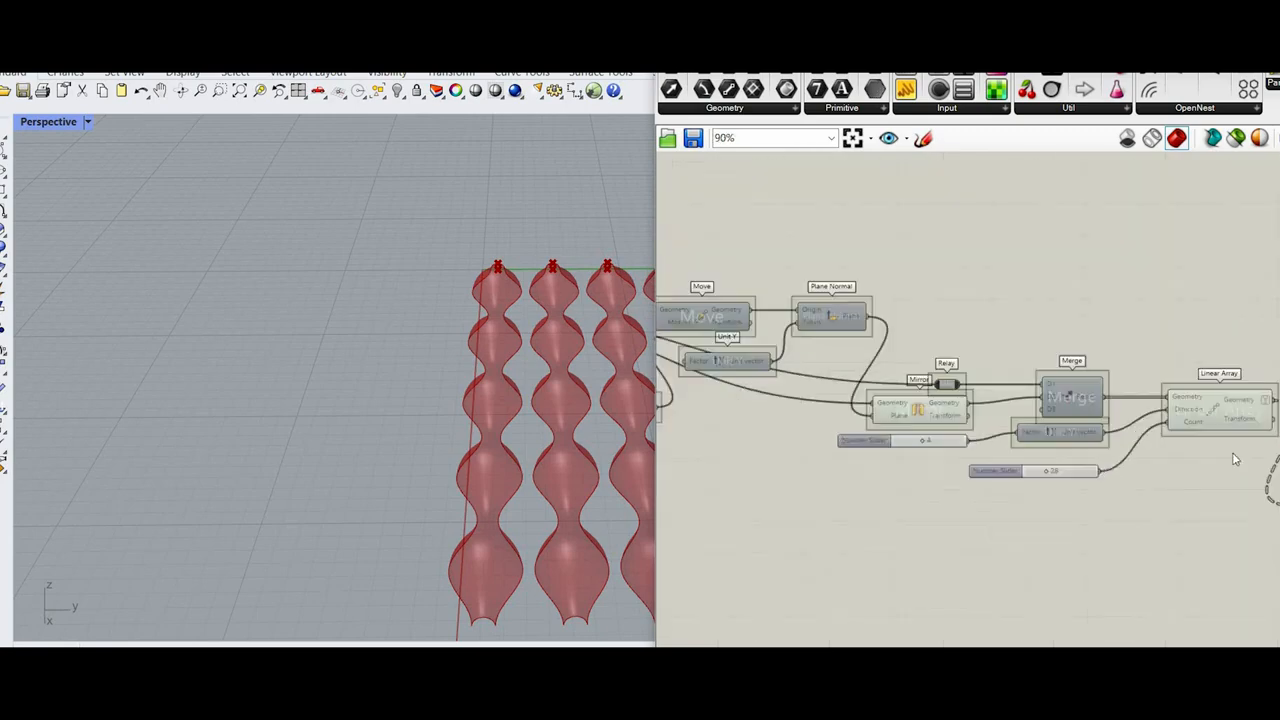
pyautogui.scroll(-1, 1212, 461)
pyautogui.scroll(5, 1043, 458)
pyautogui.scroll(4, 1043, 458)
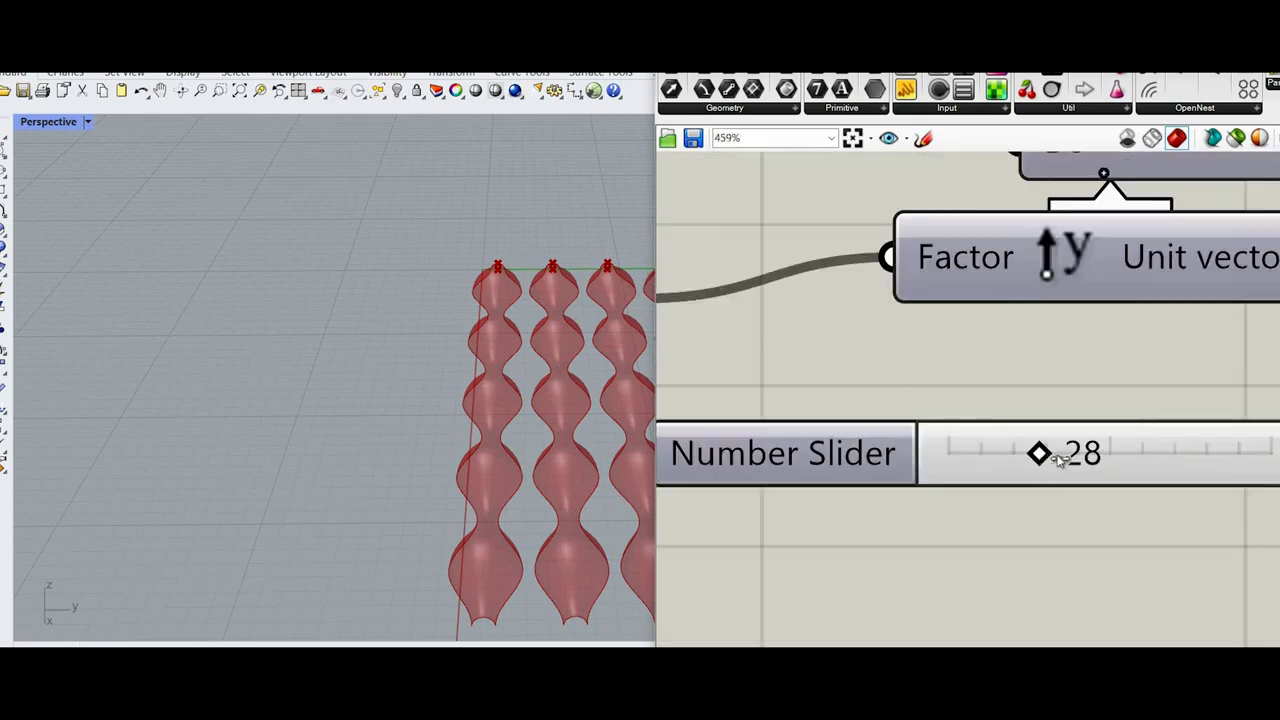
pyautogui.moveTo(1063, 456); pyautogui.dragTo(1035, 456)
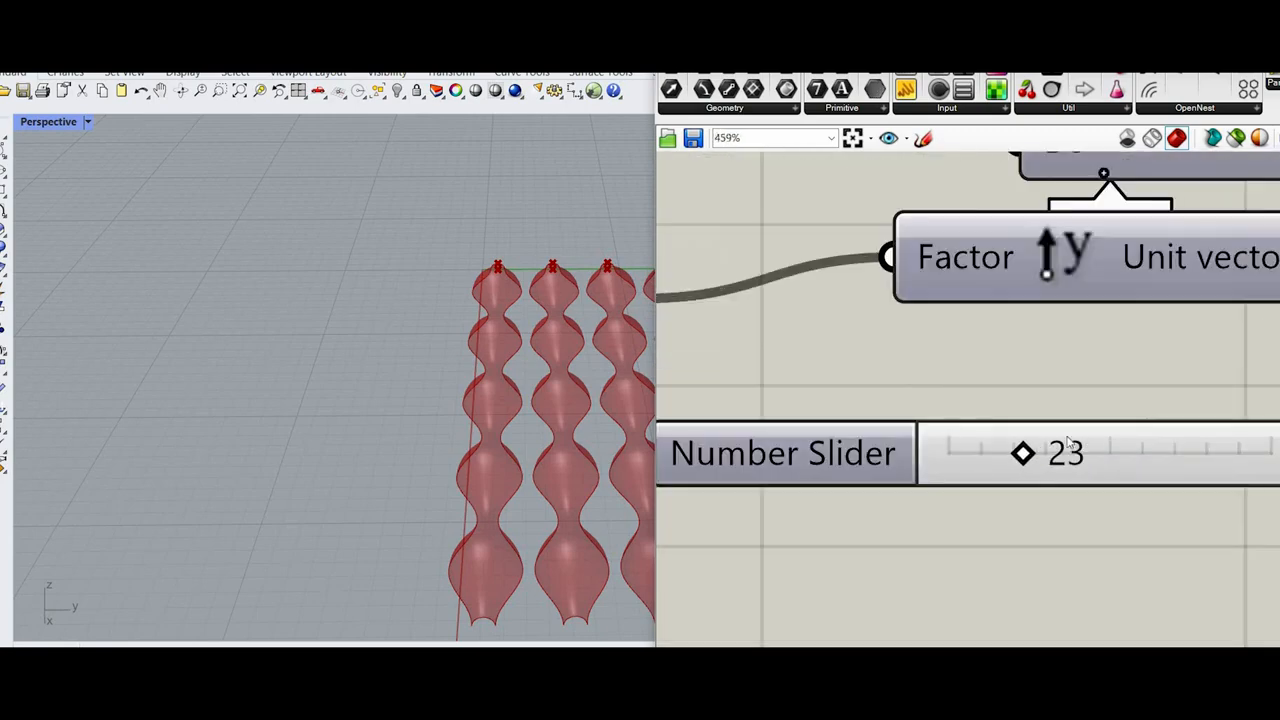
pyautogui.scroll(-5, 1107, 460)
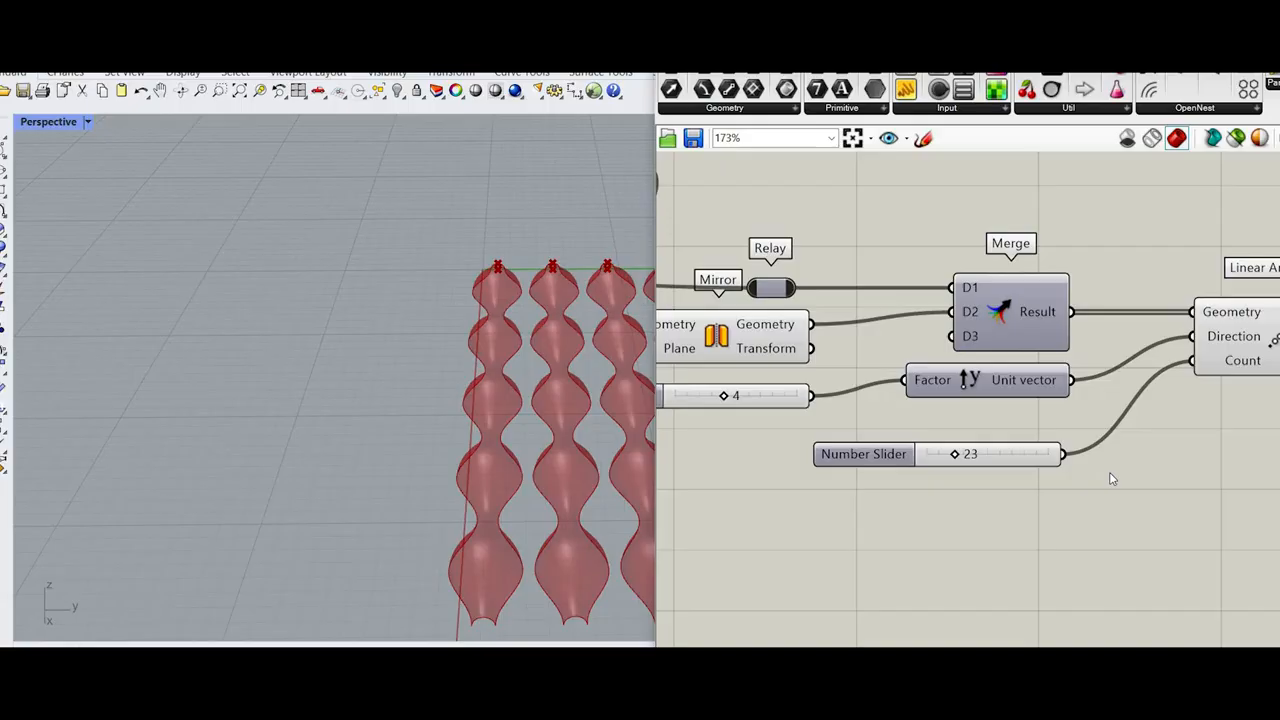
pyautogui.write('z')
pyautogui.press('Escape')
pyautogui.hotkey('ctrl', 'z')
# Step: Examine the swept bulb-shaped surfaces up close and the overall layout of the definition
pyautogui.scroll(-2, 1004, 420)
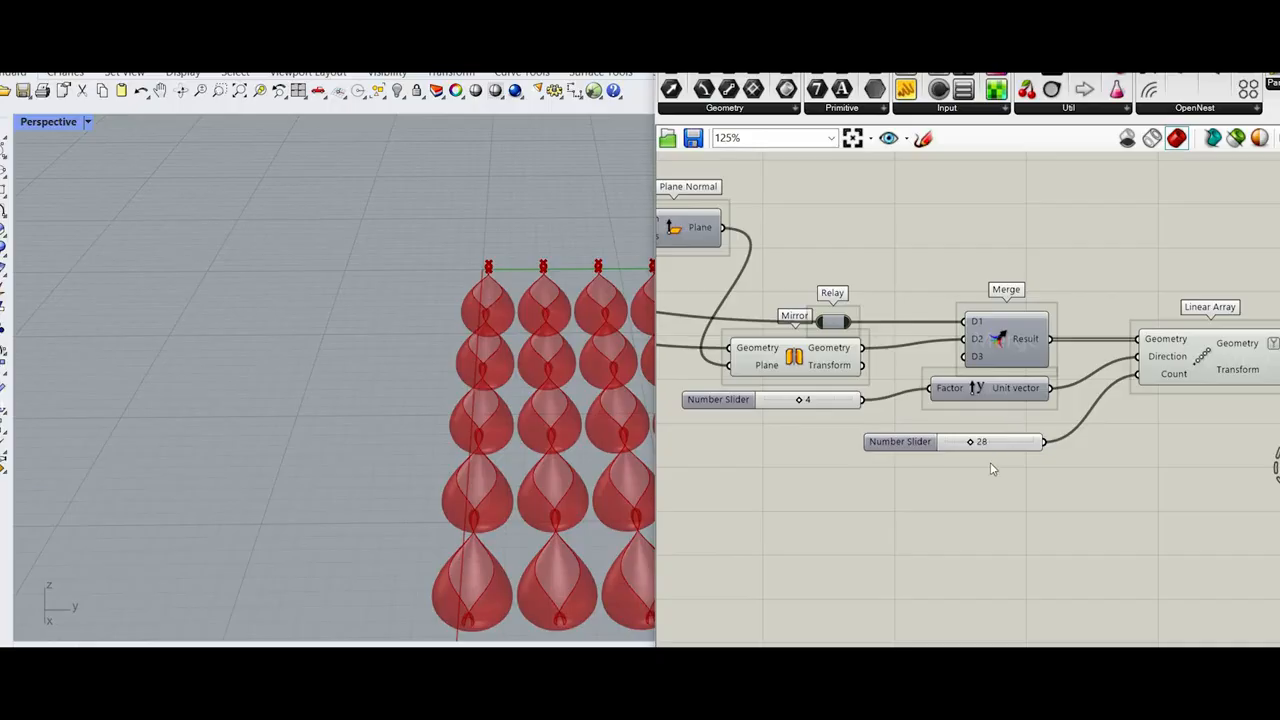
pyautogui.scroll(-6, 996, 487)
pyautogui.scroll(3, 501, 471)
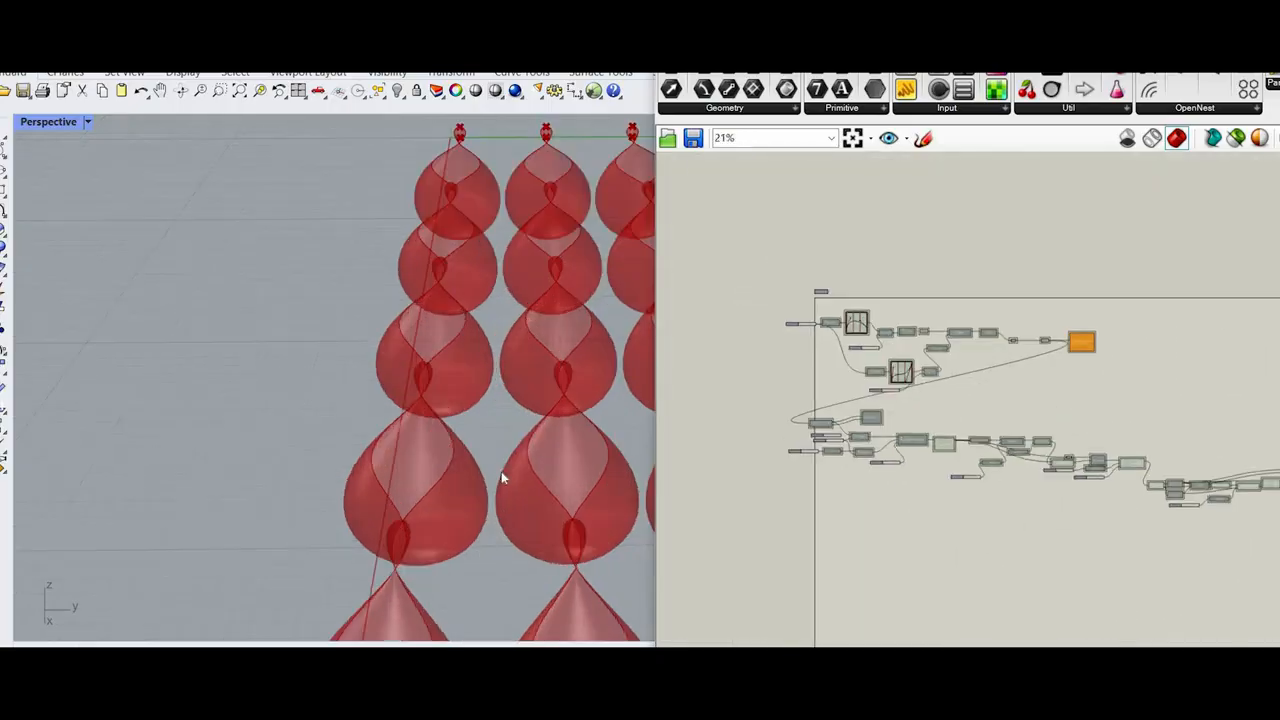
pyautogui.scroll(-1, 463, 474)
pyautogui.scroll(4, 463, 474)
pyautogui.moveTo(463, 474); pyautogui.dragTo(408, 482, button='right')
pyautogui.scroll(-3, 1029, 450)
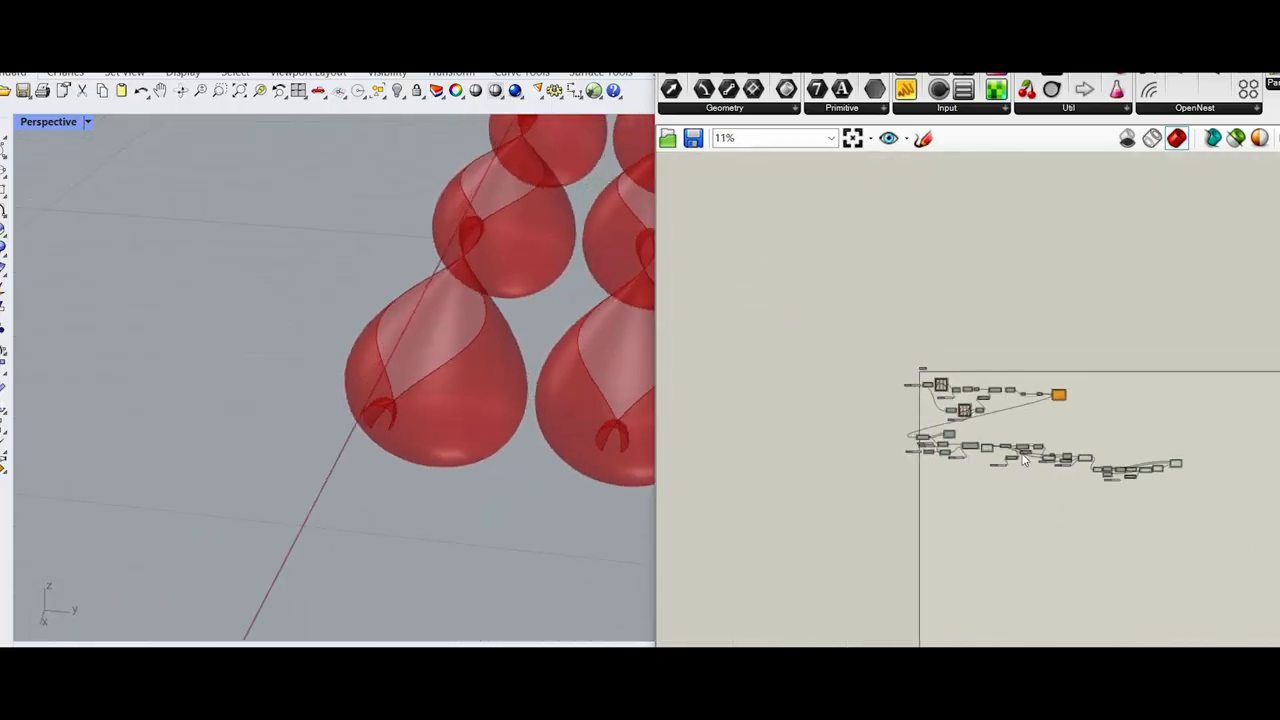
# Step: Lock the solver, set the slider feeding Move's Unit Y Factor to 1.80, and recompute the definition
pyautogui.scroll(3, 1022, 457)
pyautogui.scroll(7, 985, 464)
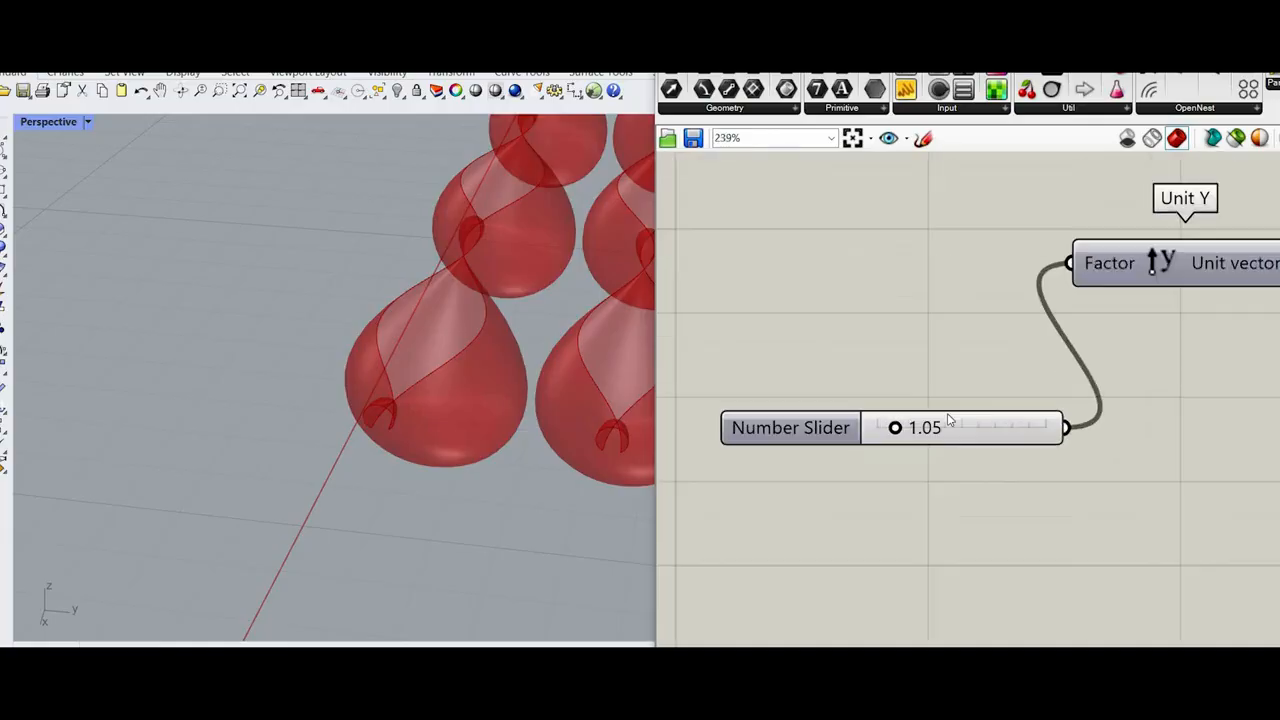
pyautogui.scroll(1, 940, 418)
pyautogui.click(945, 428)
pyautogui.middleClick(951, 380)
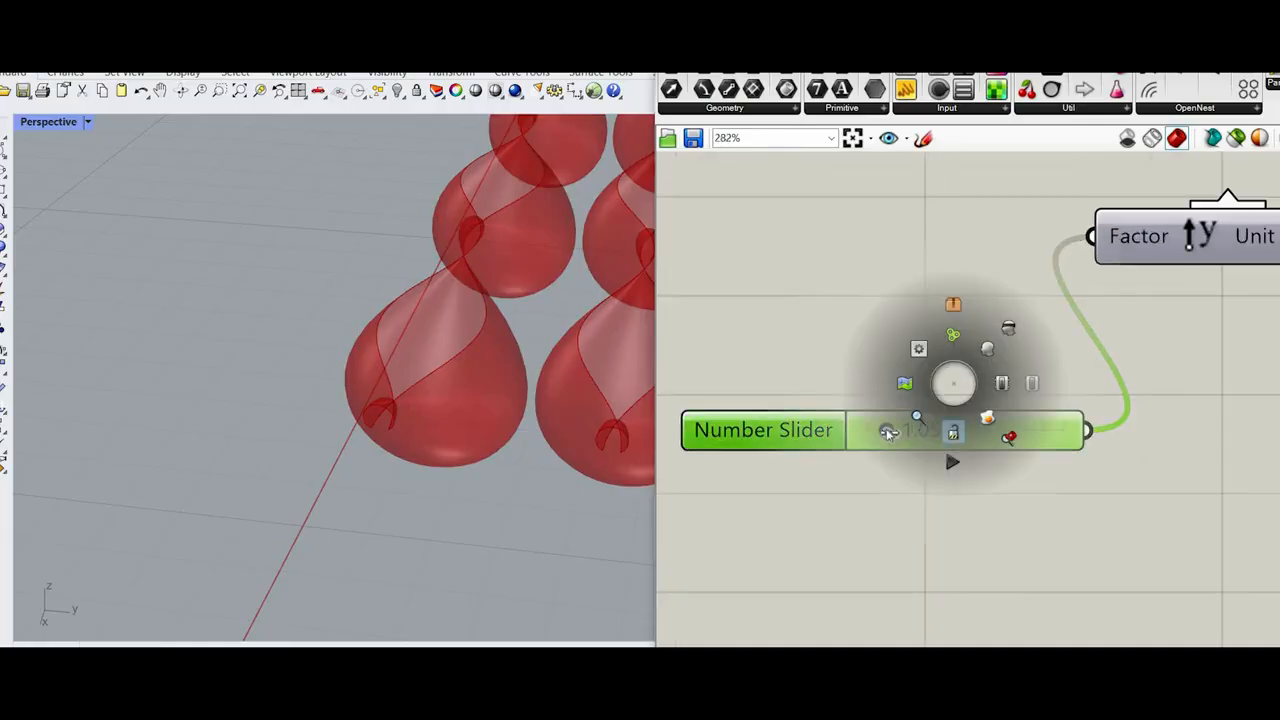
pyautogui.moveTo(886, 430)
pyautogui.mouseDown()
pyautogui.moveTo(903, 433)
pyautogui.moveTo(885, 433)
pyautogui.mouseUp()
pyautogui.middleClick(956, 350)
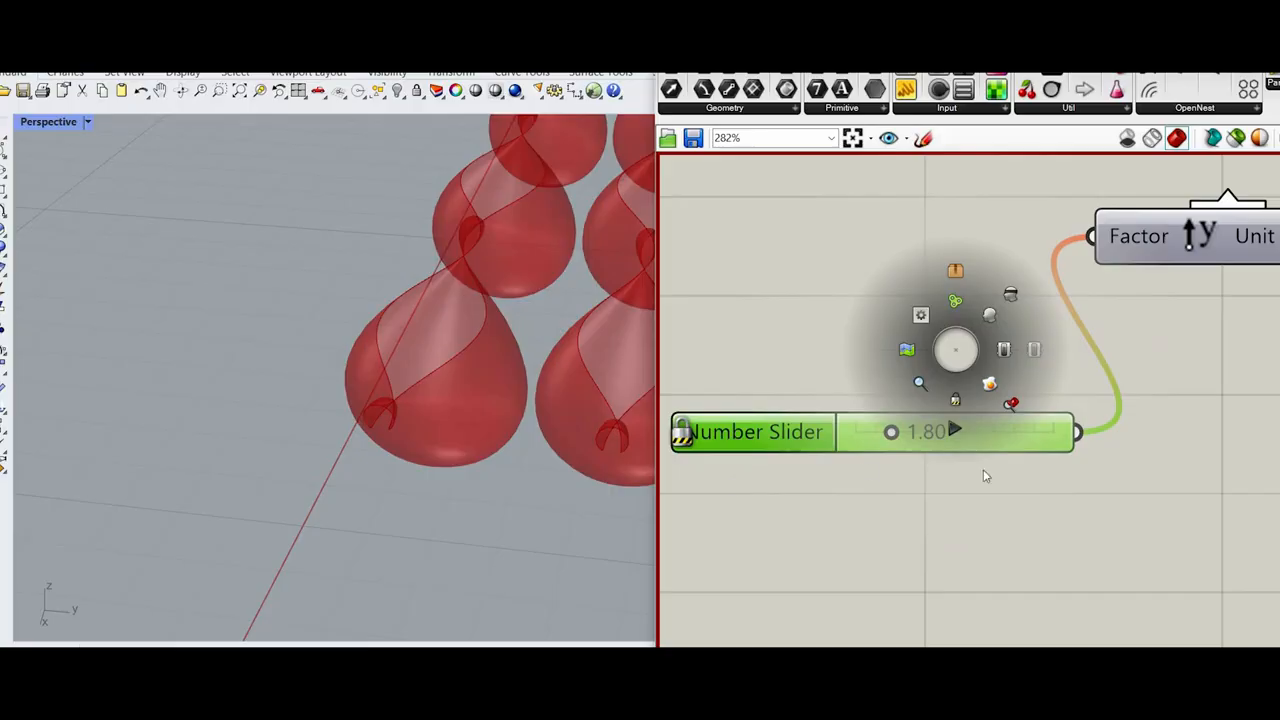
pyautogui.scroll(-3, 983, 469)
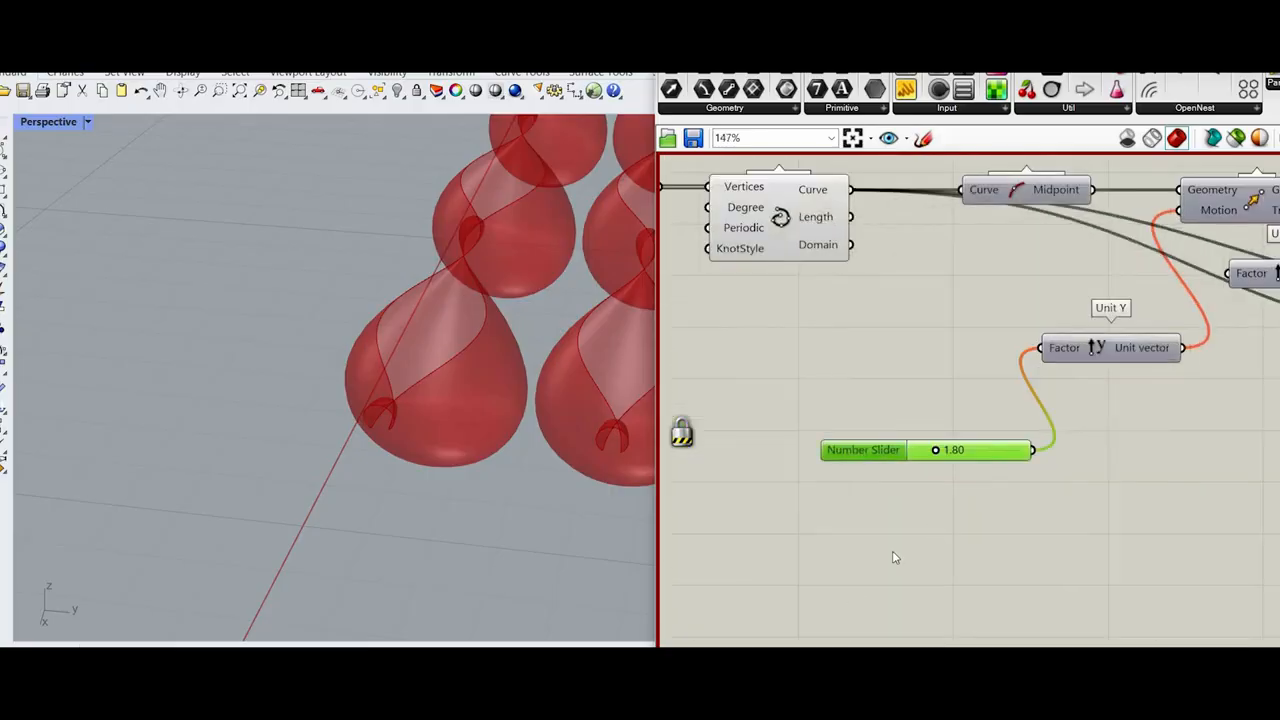
pyautogui.scroll(-5, 959, 590)
pyautogui.middleClick(950, 628)
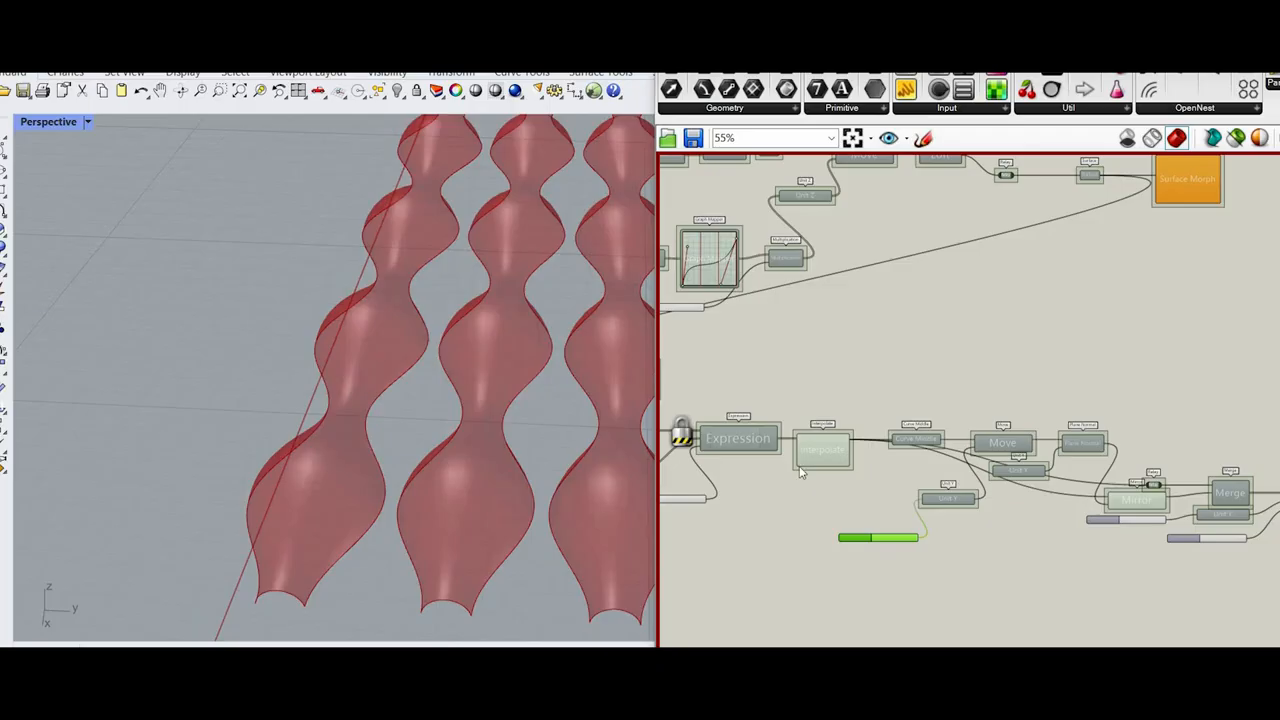
# Step: Examine the recomputed swept surfaces and their arc ends in the perspective view
pyautogui.scroll(-4, 808, 520)
pyautogui.scroll(4, 1160, 525)
pyautogui.scroll(-4, 817, 521)
pyautogui.scroll(5, 1120, 509)
pyautogui.scroll(-6, 545, 450)
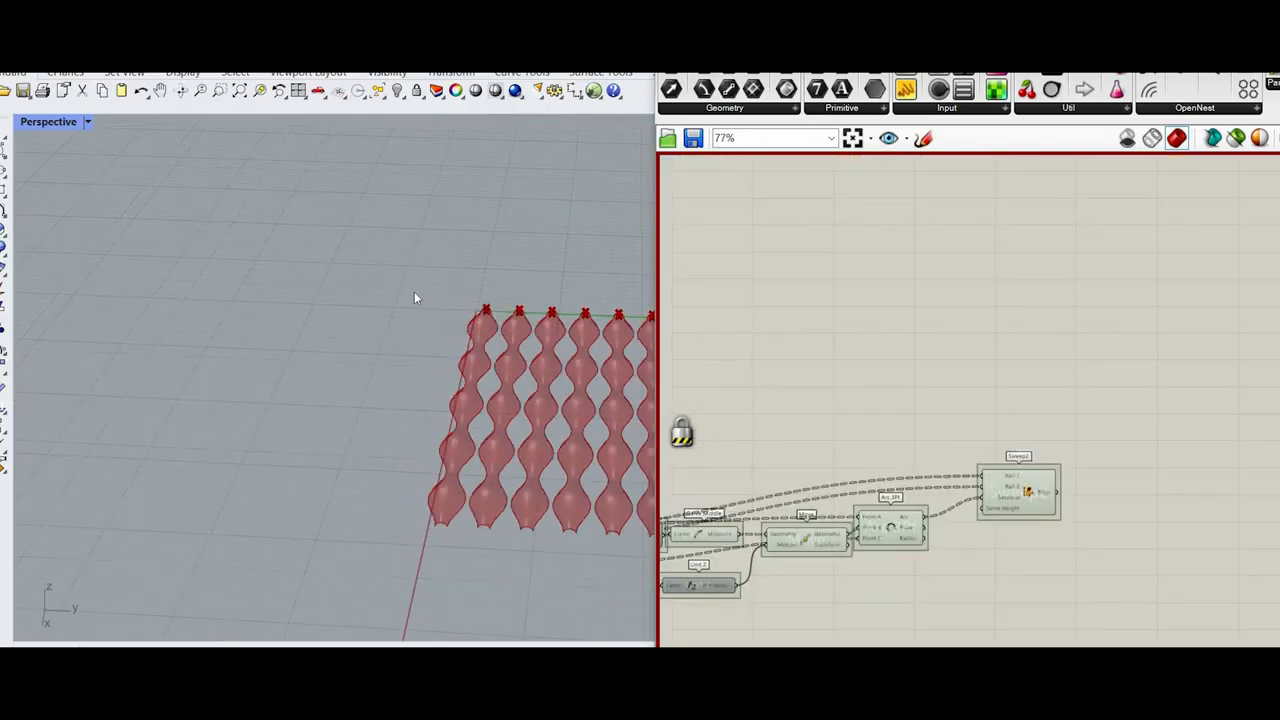
pyautogui.scroll(5, 528, 250)
pyautogui.scroll(-2, 577, 328)
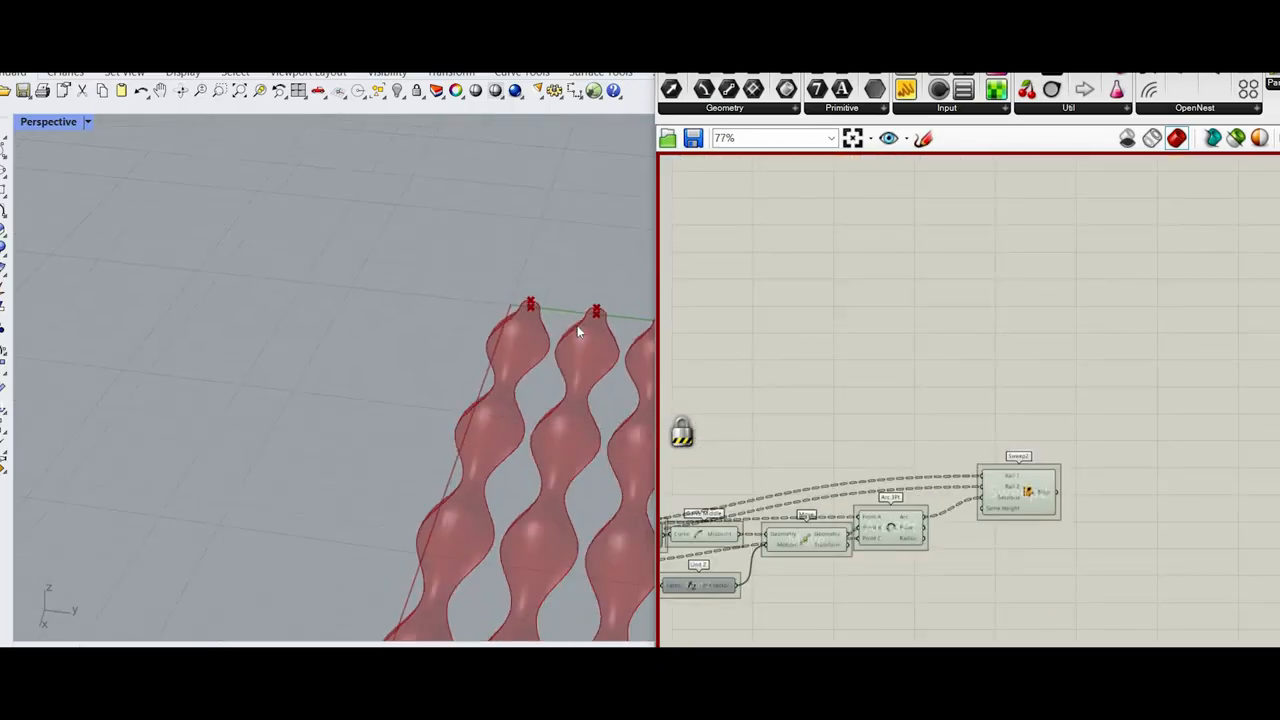
pyautogui.scroll(3, 577, 325)
pyautogui.scroll(-4, 1150, 510)
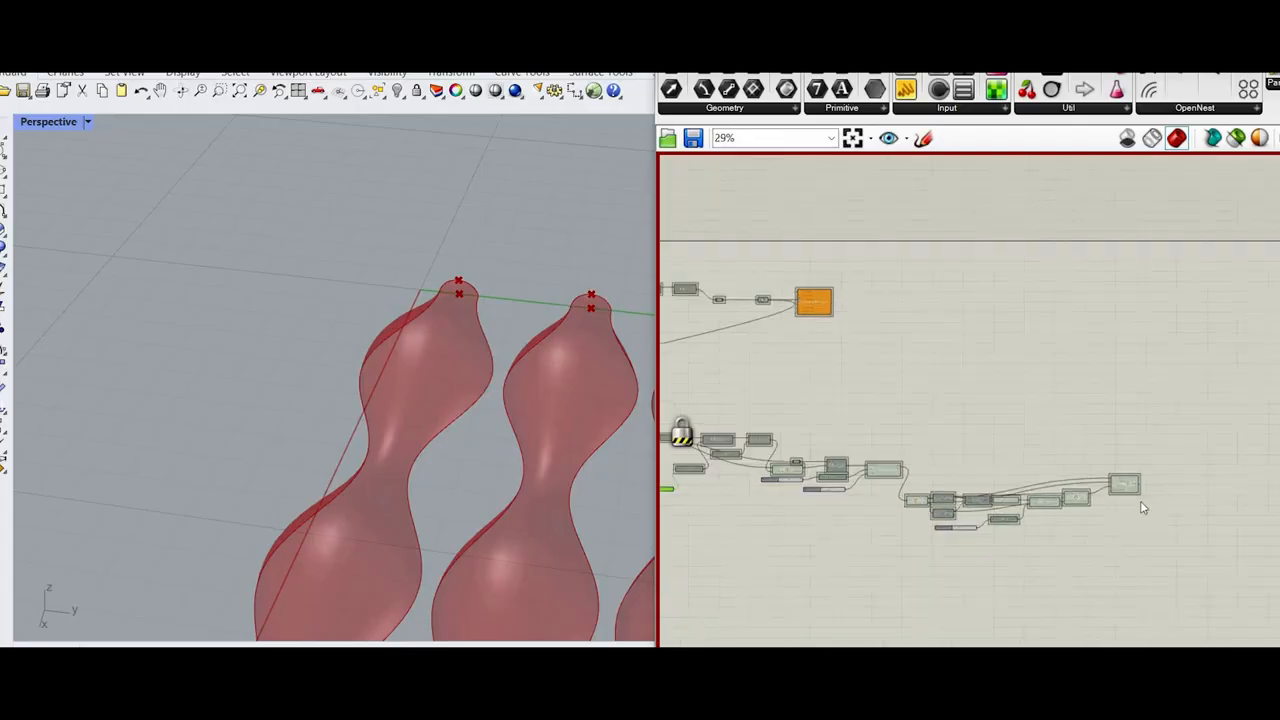
# Step: Duplicate the component chain from Explode Tree through Sweep2 and place the copy below the original
pyautogui.scroll(3, 938, 432)
pyautogui.scroll(3, 770, 405)
pyautogui.scroll(-3, 770, 405)
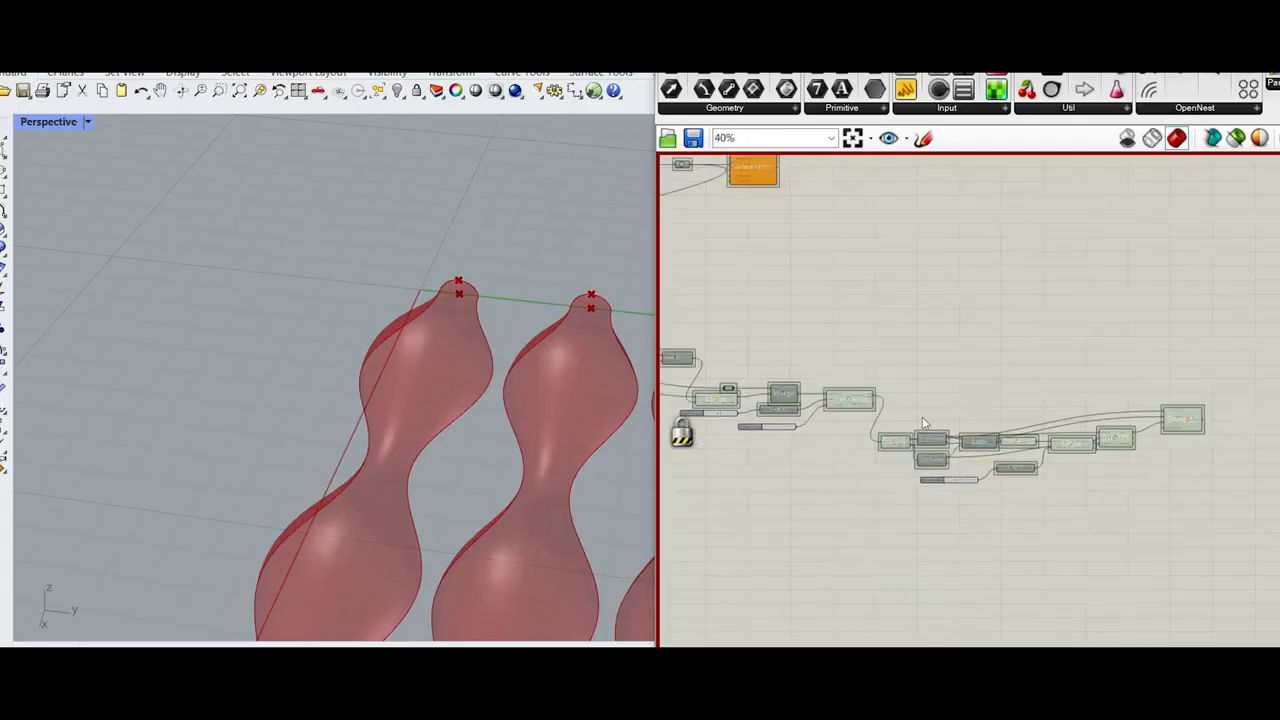
pyautogui.scroll(3, 770, 405)
pyautogui.scroll(-2, 770, 405)
pyautogui.scroll(-2, 872, 416)
pyautogui.moveTo(1266, 523); pyautogui.dragTo(910, 432)
pyautogui.hotkey('ctrl', 'c')
pyautogui.hotkey('ctrl', 'v')
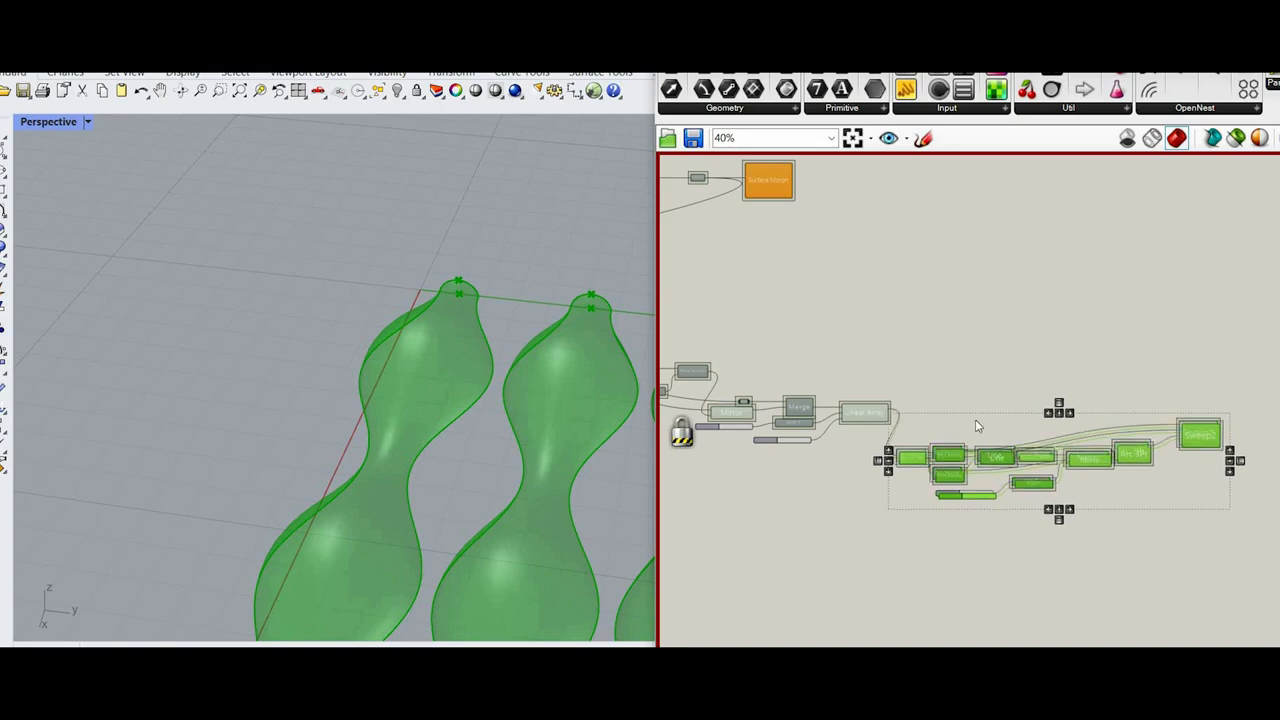
pyautogui.scroll(-6, 968, 516)
pyautogui.scroll(1, 976, 500)
pyautogui.moveTo(984, 446); pyautogui.dragTo(982, 518)
pyautogui.click(944, 528)
pyautogui.scroll(5, 945, 524)
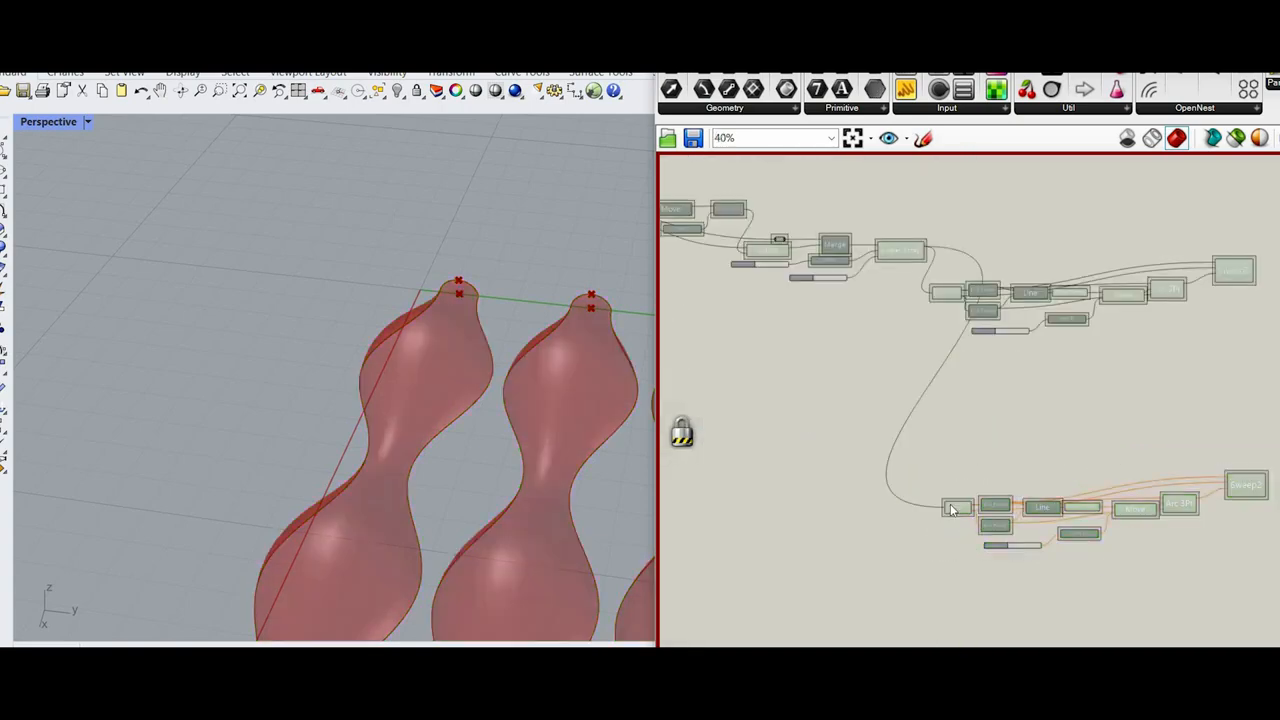
# Step: Unlock the solver so the duplicated Explode Tree and Sweep2 chain computes
pyautogui.scroll(5, 960, 511)
pyautogui.scroll(3, 966, 517)
pyautogui.scroll(-3, 830, 455)
pyautogui.middleClick(948, 397)
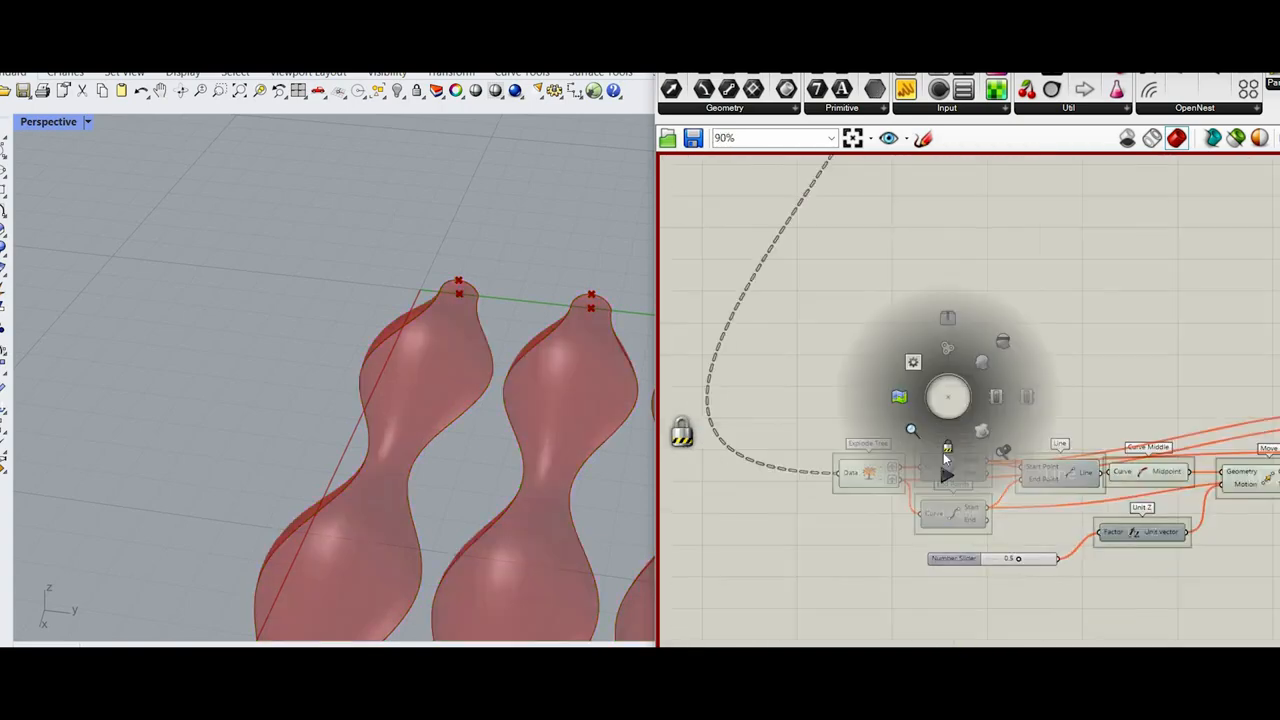
pyautogui.scroll(-5, 782, 452)
pyautogui.scroll(3, 800, 450)
pyautogui.scroll(3, 810, 448)
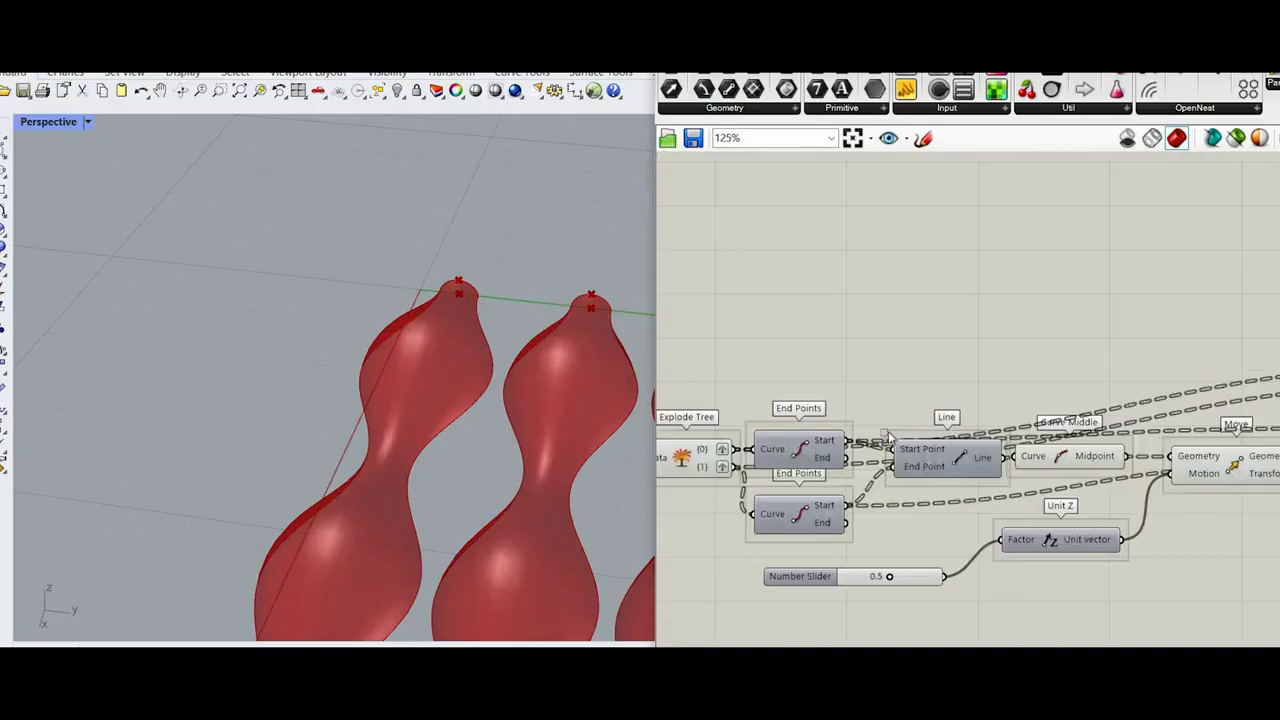
pyautogui.scroll(-4, 814, 447)
pyautogui.moveTo(840, 416); pyautogui.dragTo(1200, 552)
pyautogui.click(1125, 547)
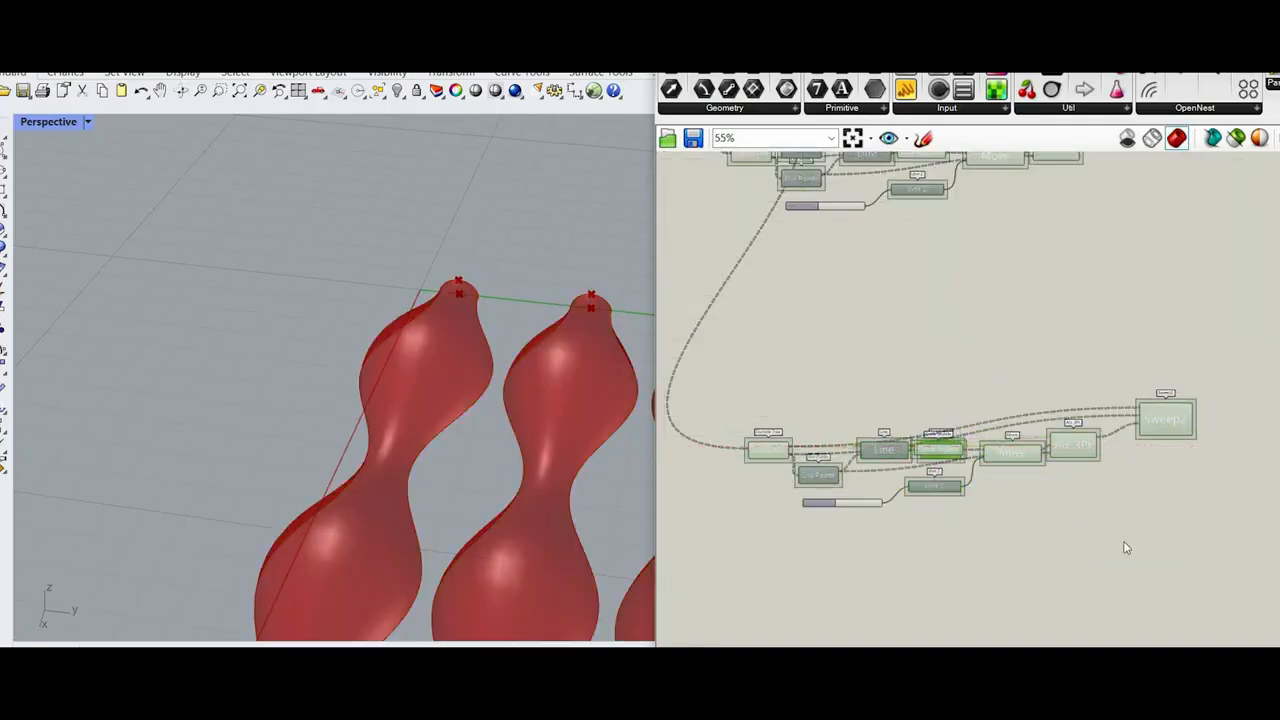
pyautogui.write('z')
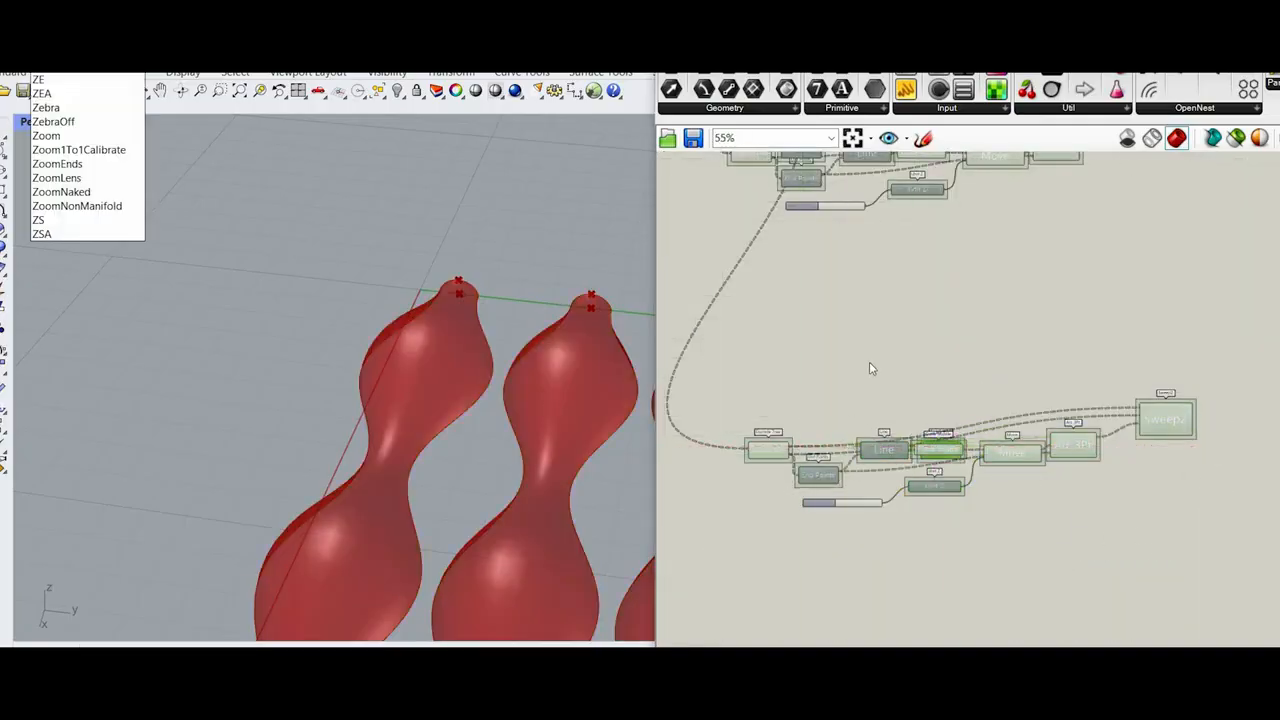
pyautogui.press('Escape')
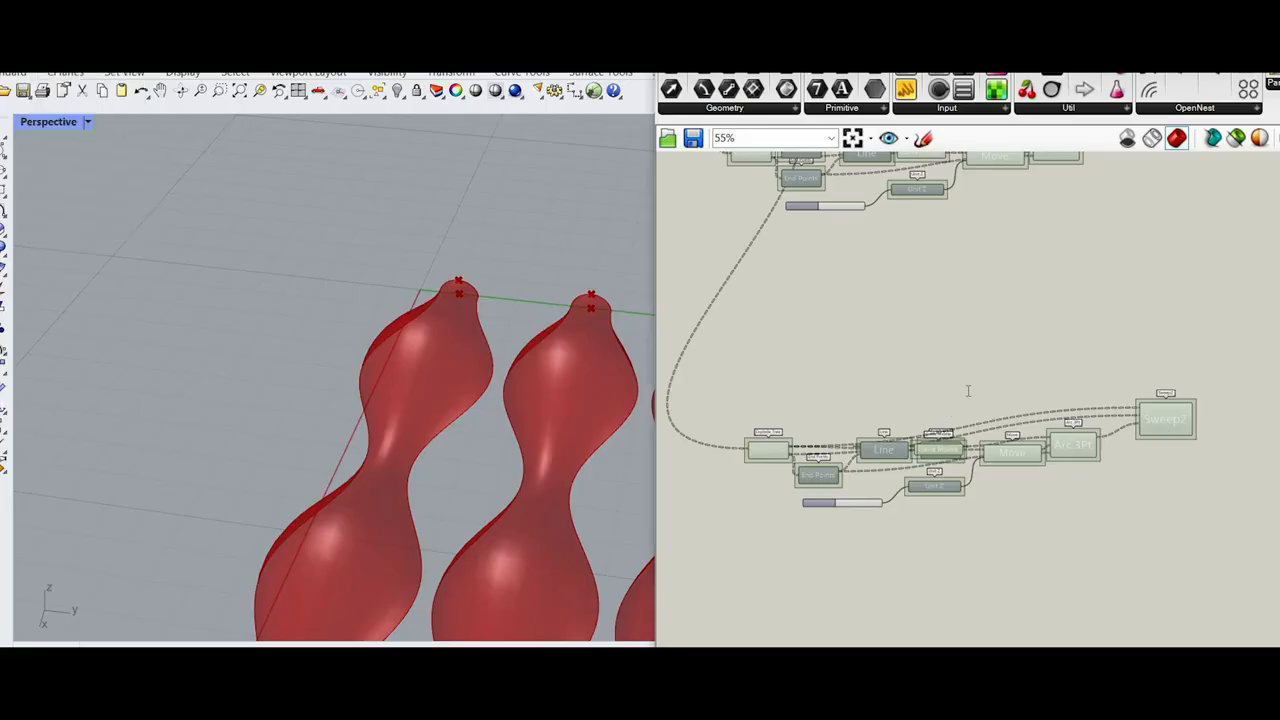
pyautogui.doubleClick(1002, 336)
pyautogui.press('Escape')
pyautogui.hotkey('ctrl', 'z')
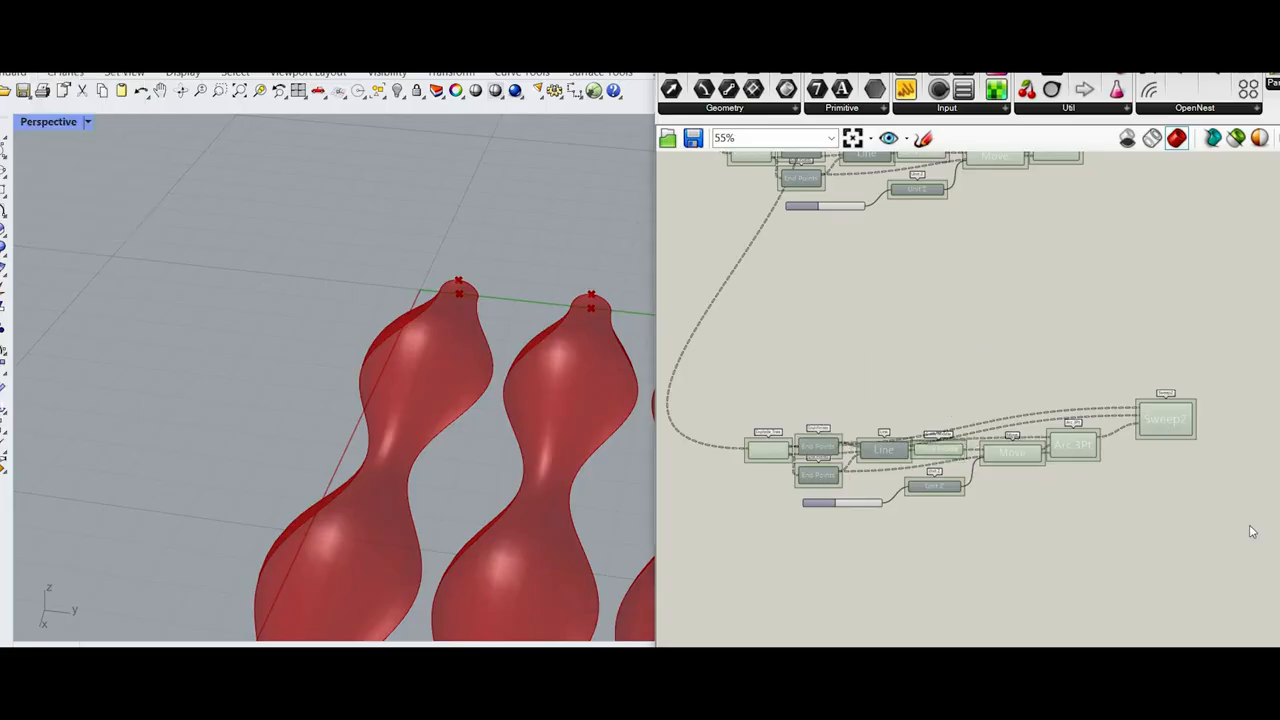
# Step: Move the duplicated End Points through Sweep2 components farther from their Explode Tree to open up space
pyautogui.moveTo(1250, 526); pyautogui.dragTo(860, 416)
pyautogui.moveTo(1184, 554); pyautogui.dragTo(840, 378)
pyautogui.moveTo(1222, 594); pyautogui.dragTo(808, 391)
pyautogui.moveTo(818, 452); pyautogui.dragTo(908, 451)
pyautogui.click(840, 360)
# Step: Add a Curve parameter beside the duplicated Explode Tree
pyautogui.scroll(-1, 472, 300)
pyautogui.keyDown('shift'); pyautogui.moveTo(492, 311); pyautogui.dragTo(477, 265, button='right'); pyautogui.keyUp('shift')
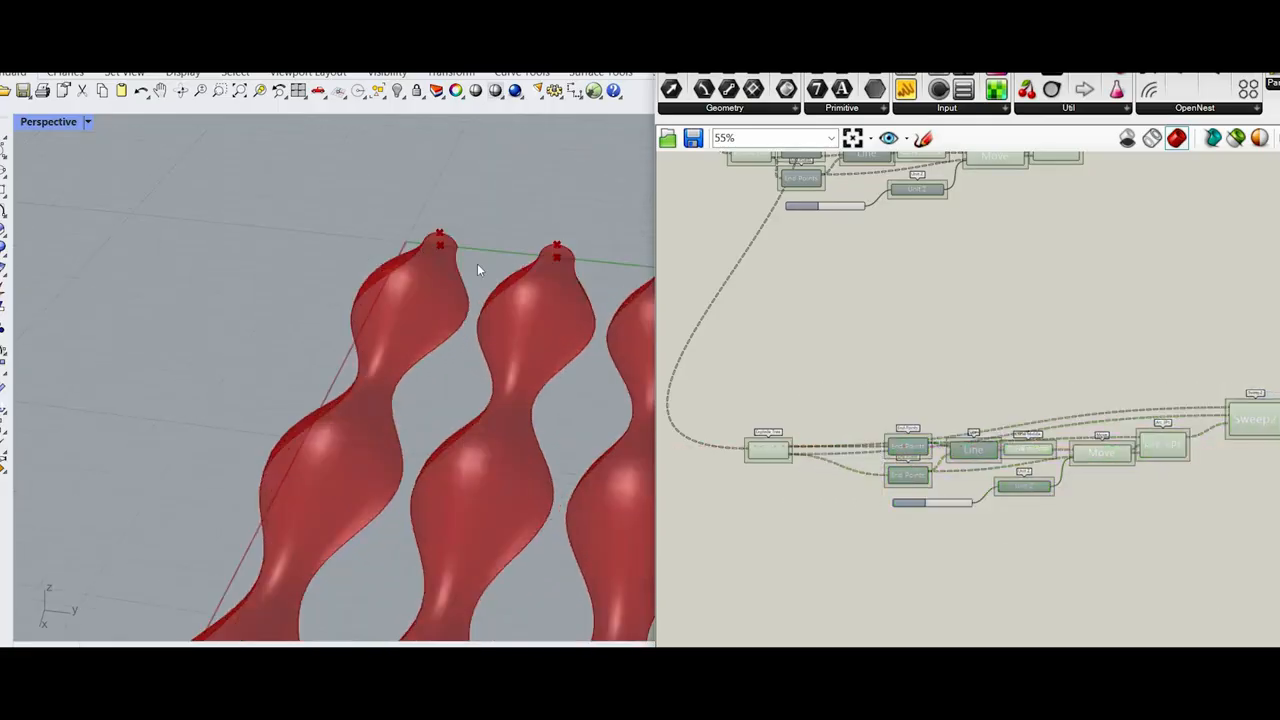
pyautogui.scroll(1, 440, 252)
pyautogui.scroll(1, 423, 330)
pyautogui.scroll(-1, 363, 380)
pyautogui.scroll(1, 345, 365)
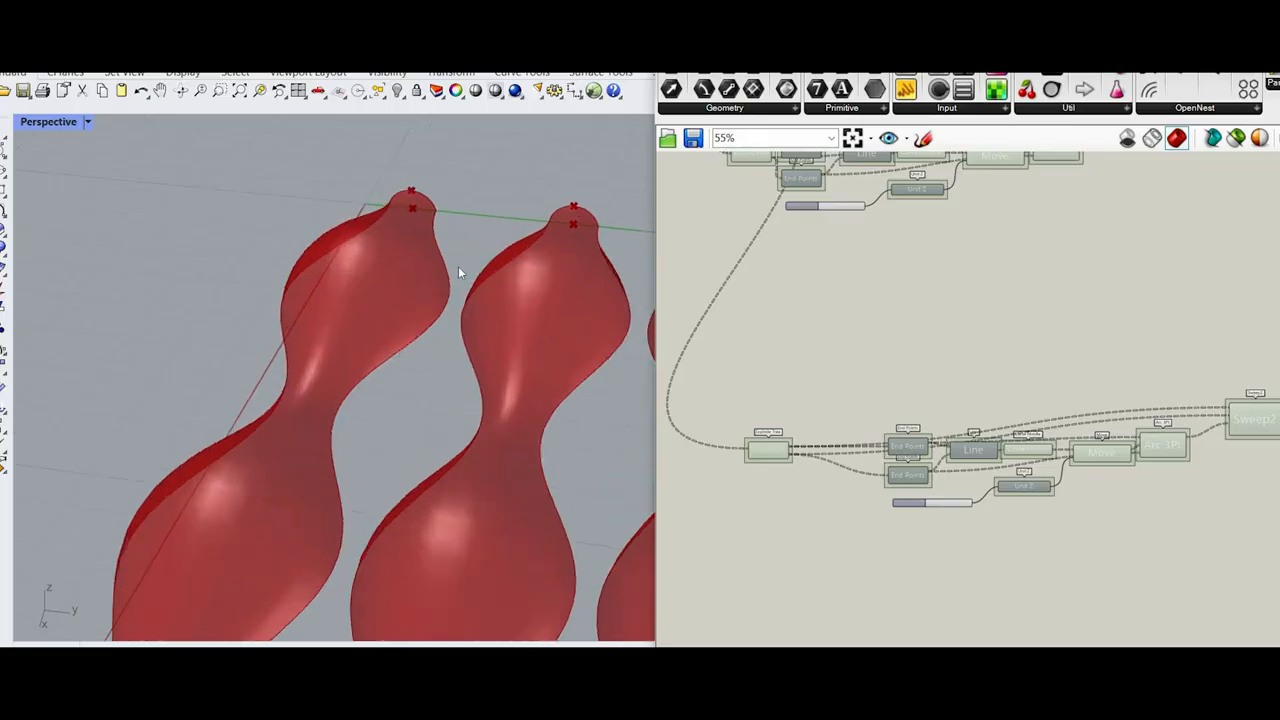
pyautogui.scroll(5, 808, 491)
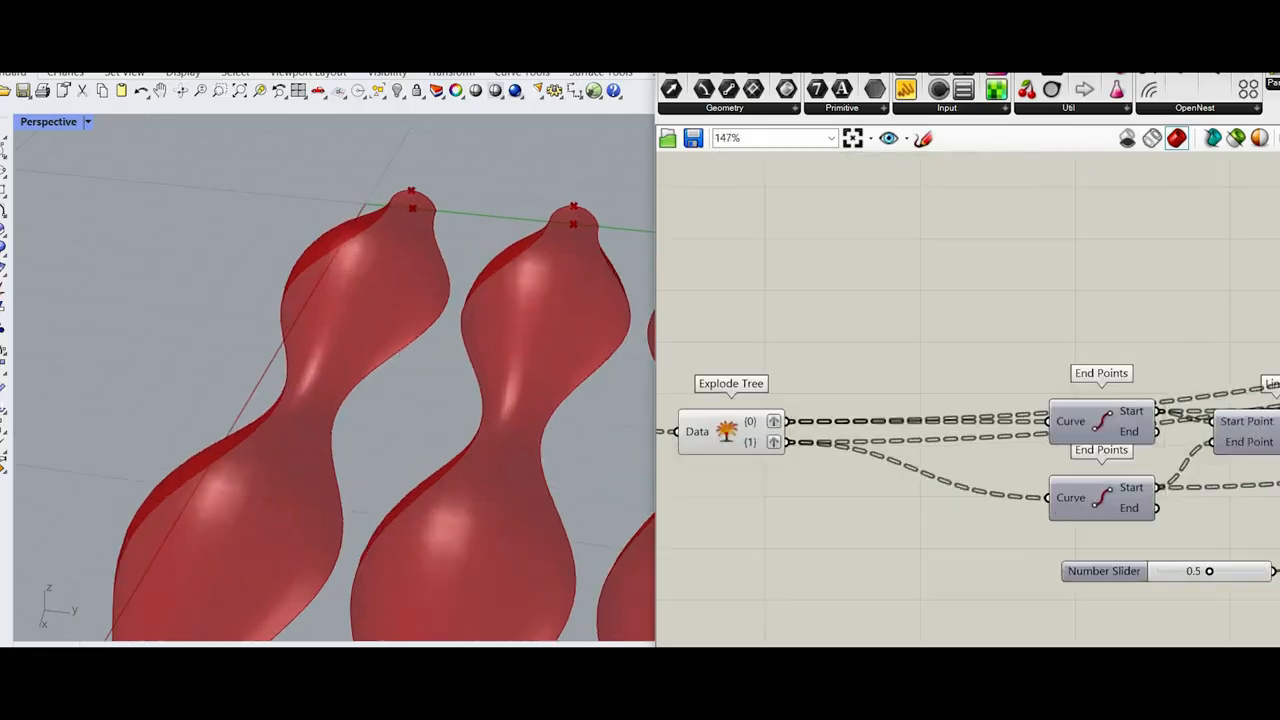
pyautogui.doubleClick(789, 475)
pyautogui.write('crv')
pyautogui.press('Return')
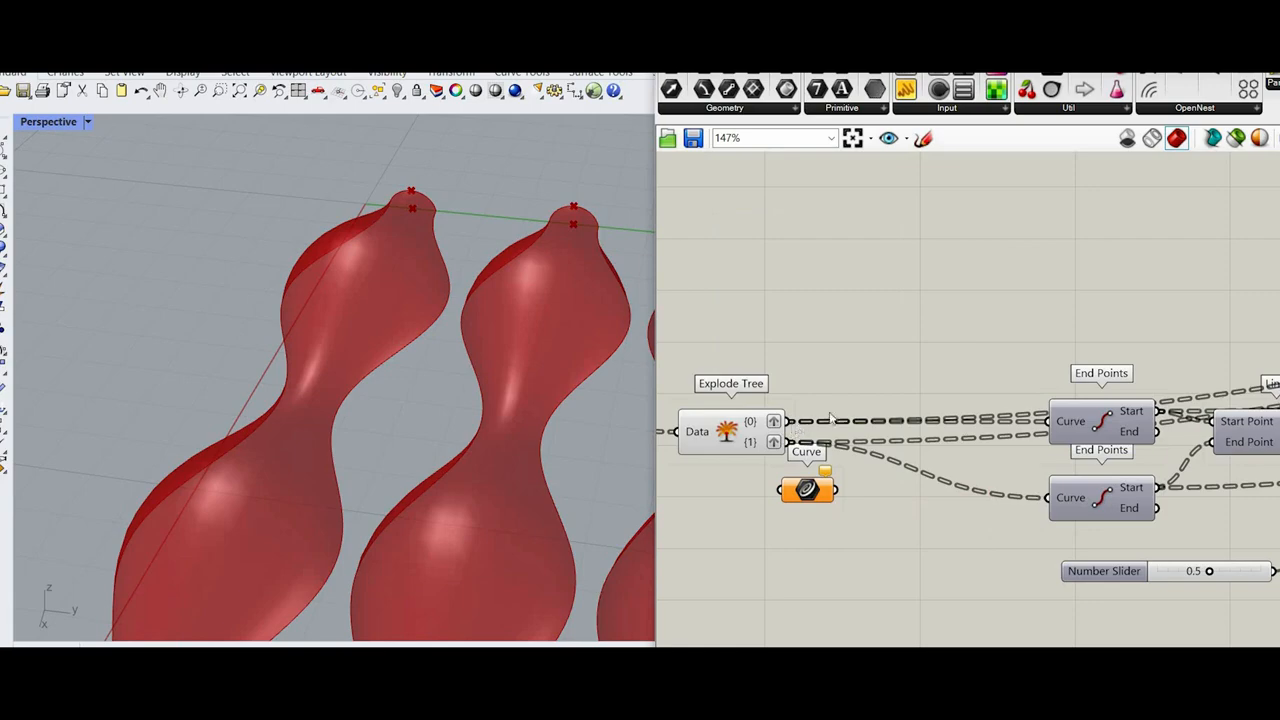
# Step: Disconnect both outputs of the duplicated Explode Tree from the End Points and Sweep2 components
pyautogui.scroll(-5, 1064, 481)
pyautogui.scroll(1, 1094, 494)
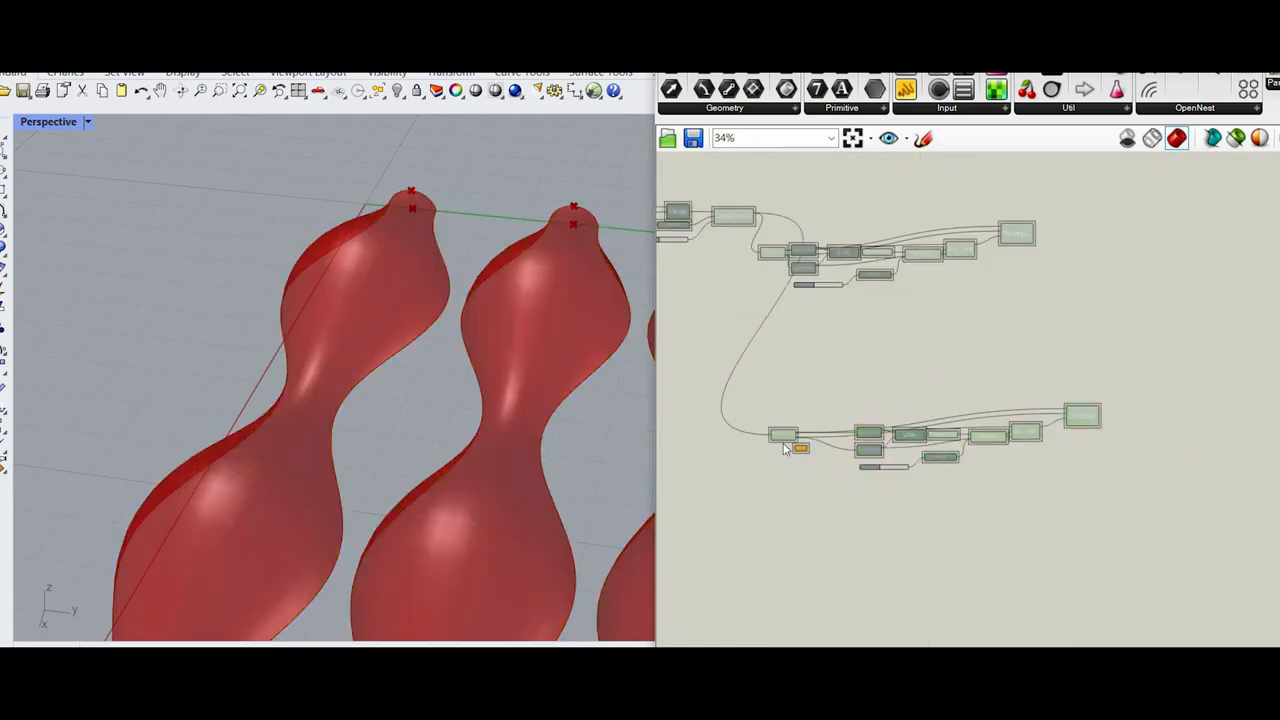
pyautogui.scroll(3, 804, 442)
pyautogui.click(800, 442)
pyautogui.scroll(2, 862, 437)
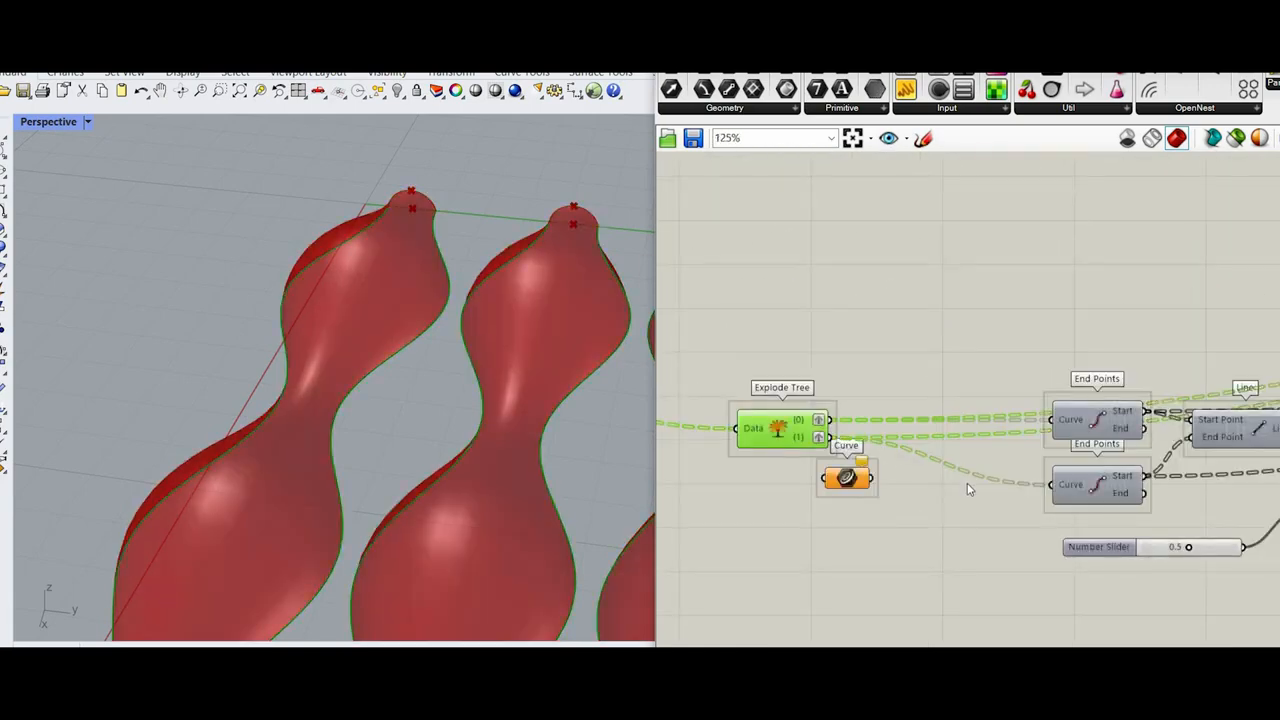
pyautogui.scroll(-3, 1066, 514)
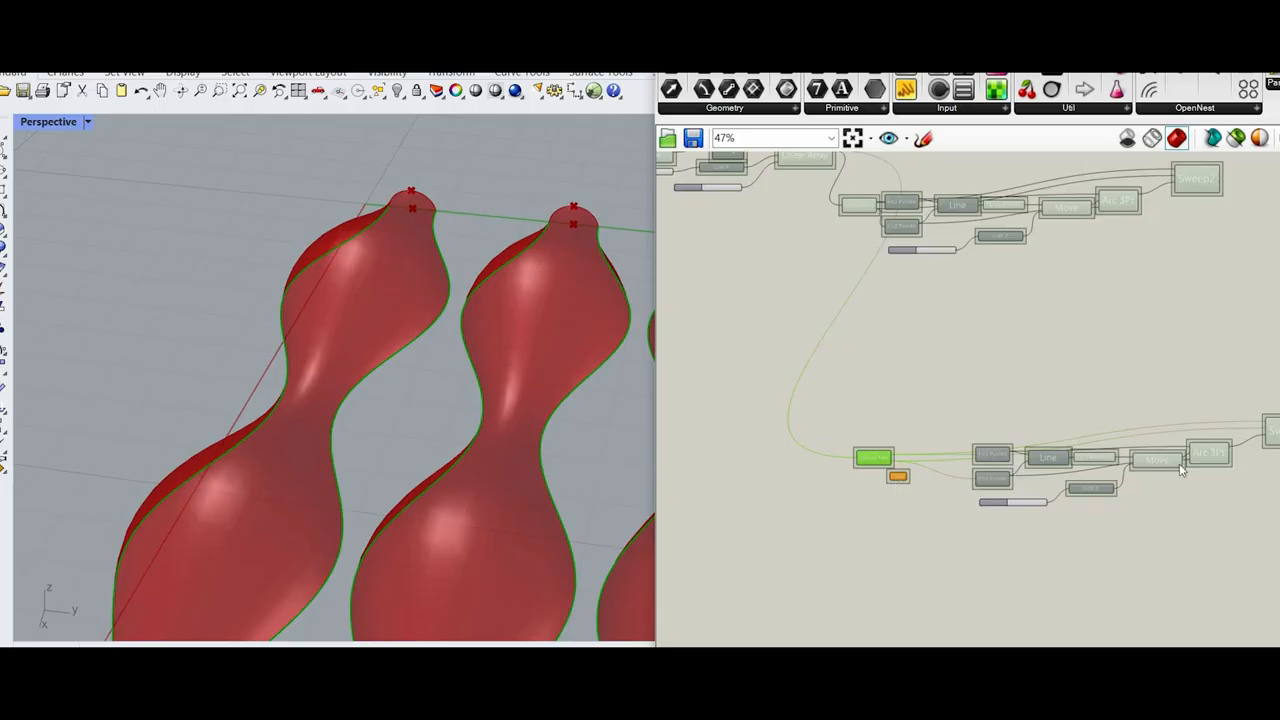
pyautogui.scroll(2, 898, 490)
pyautogui.scroll(-2, 780, 460)
pyautogui.scroll(4, 835, 437)
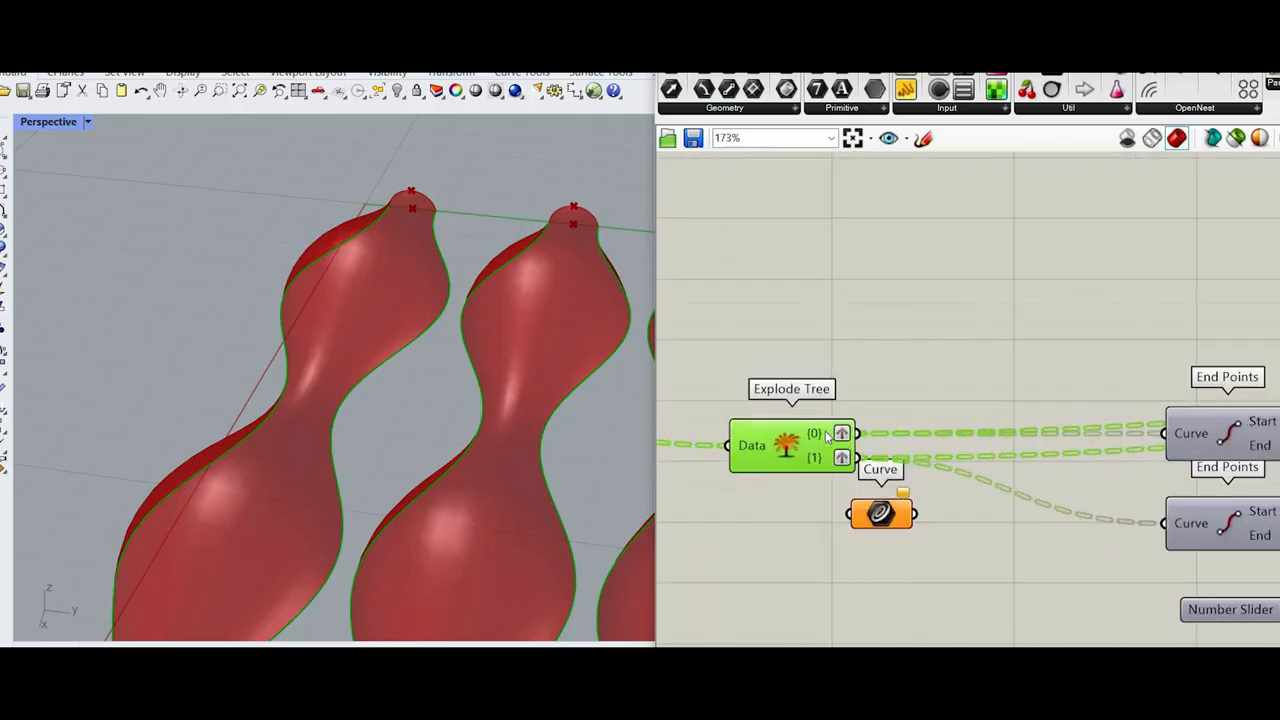
pyautogui.rightClick(830, 432)
pyautogui.moveTo(900, 480)
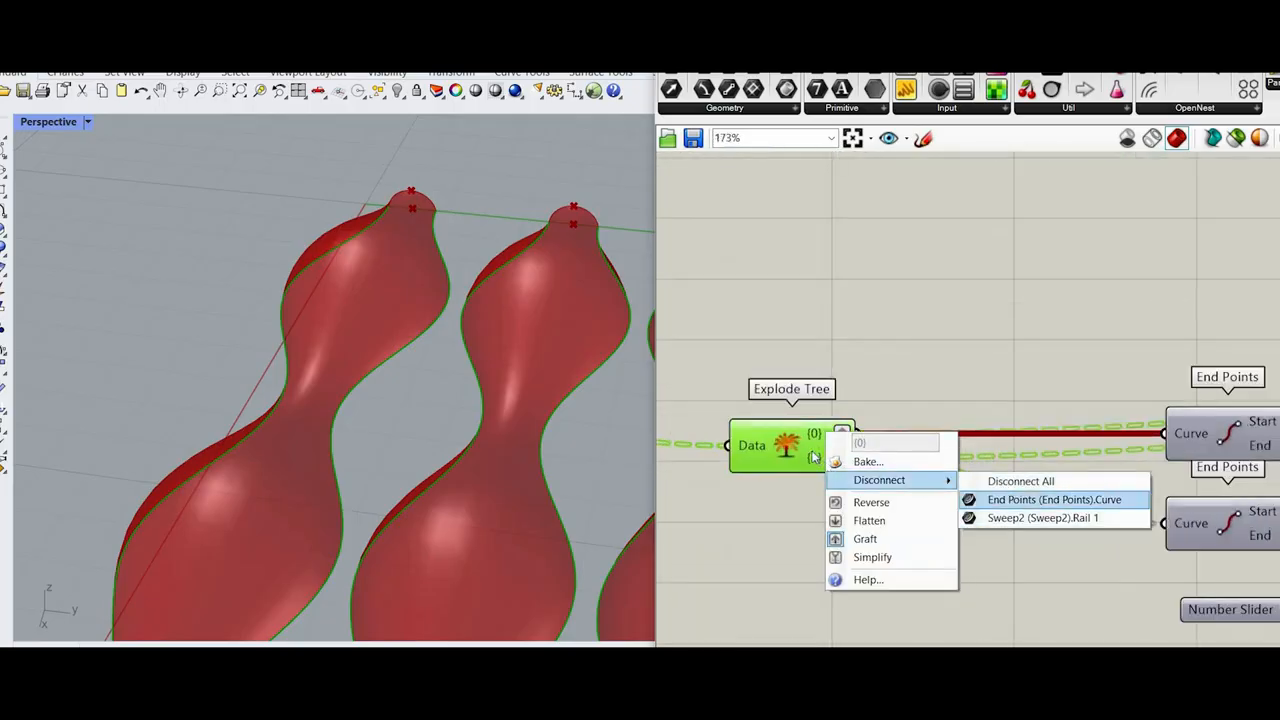
pyautogui.click(1010, 499)
pyautogui.rightClick(843, 457)
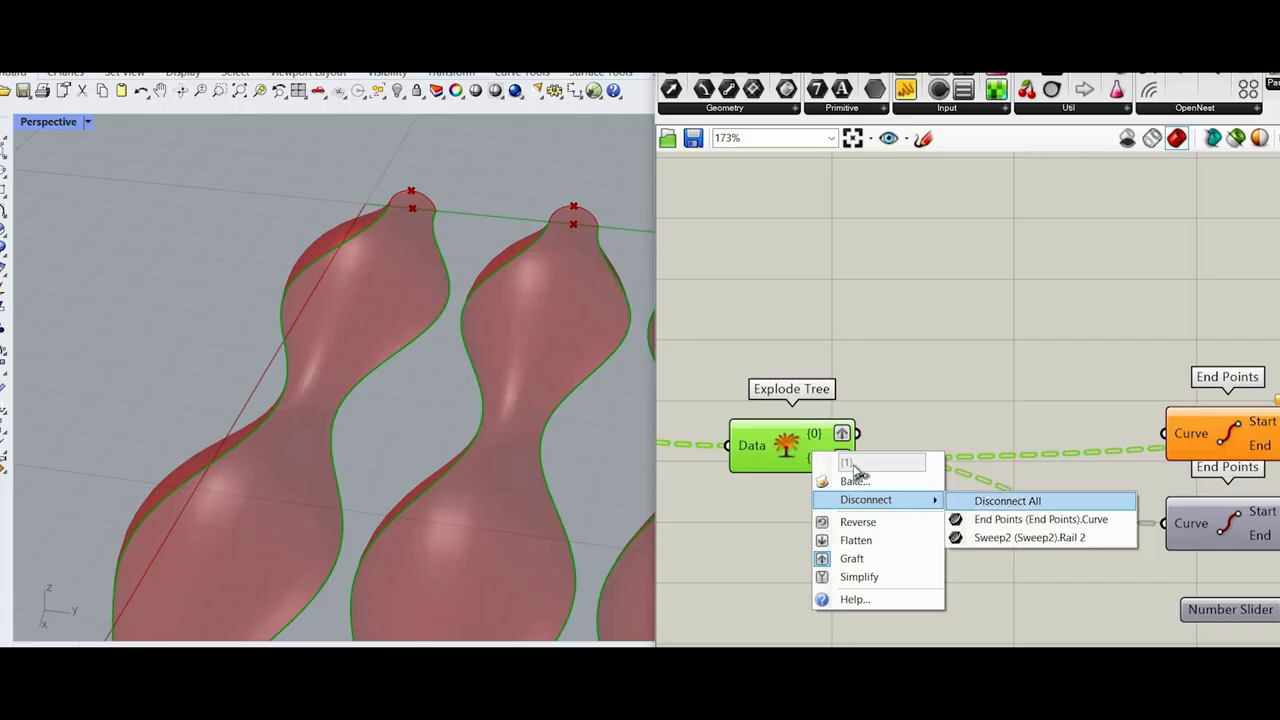
pyautogui.click(1000, 502)
# Step: Remove Graft from the {0} and {1} outputs of the duplicated Explode Tree
pyautogui.rightClick(845, 460)
pyautogui.click(874, 543)
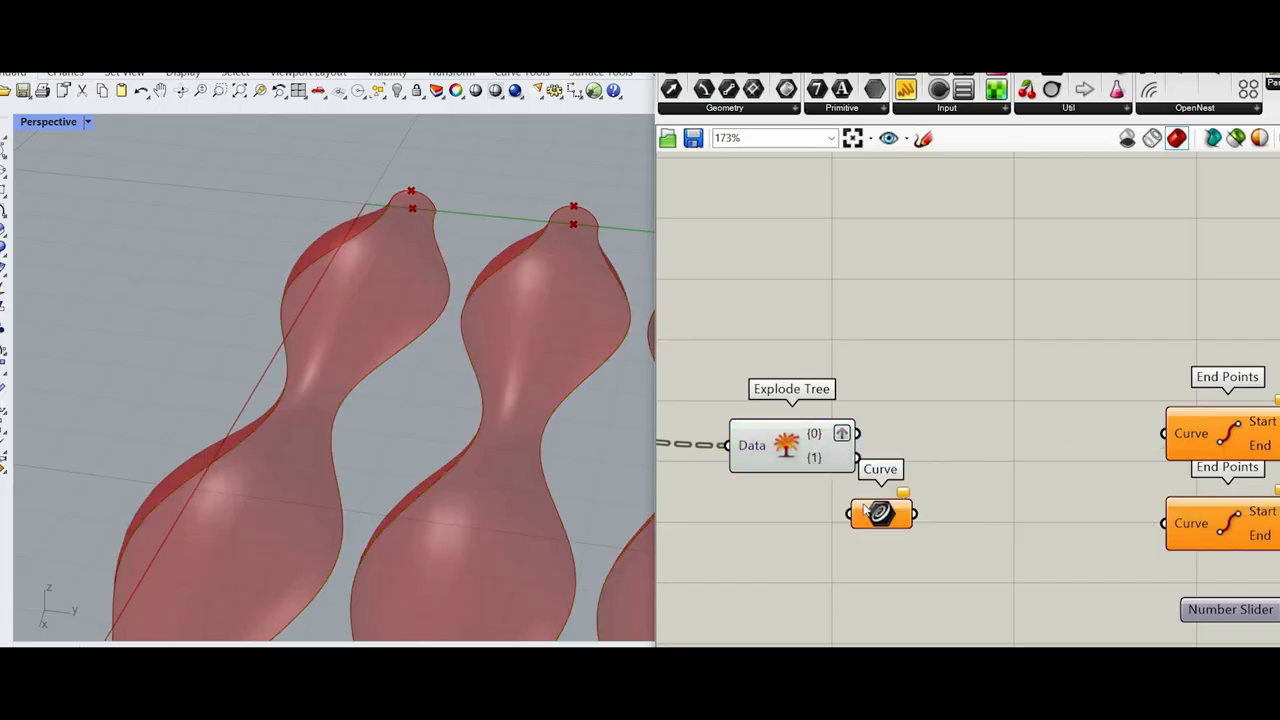
pyautogui.rightClick(837, 430)
pyautogui.click(870, 513)
# Step: Reposition the duplicated Explode Tree and feed its {0} output into the new Curve parameter
pyautogui.moveTo(790, 450); pyautogui.dragTo(723, 543)
pyautogui.moveTo(878, 518); pyautogui.dragTo(838, 528)
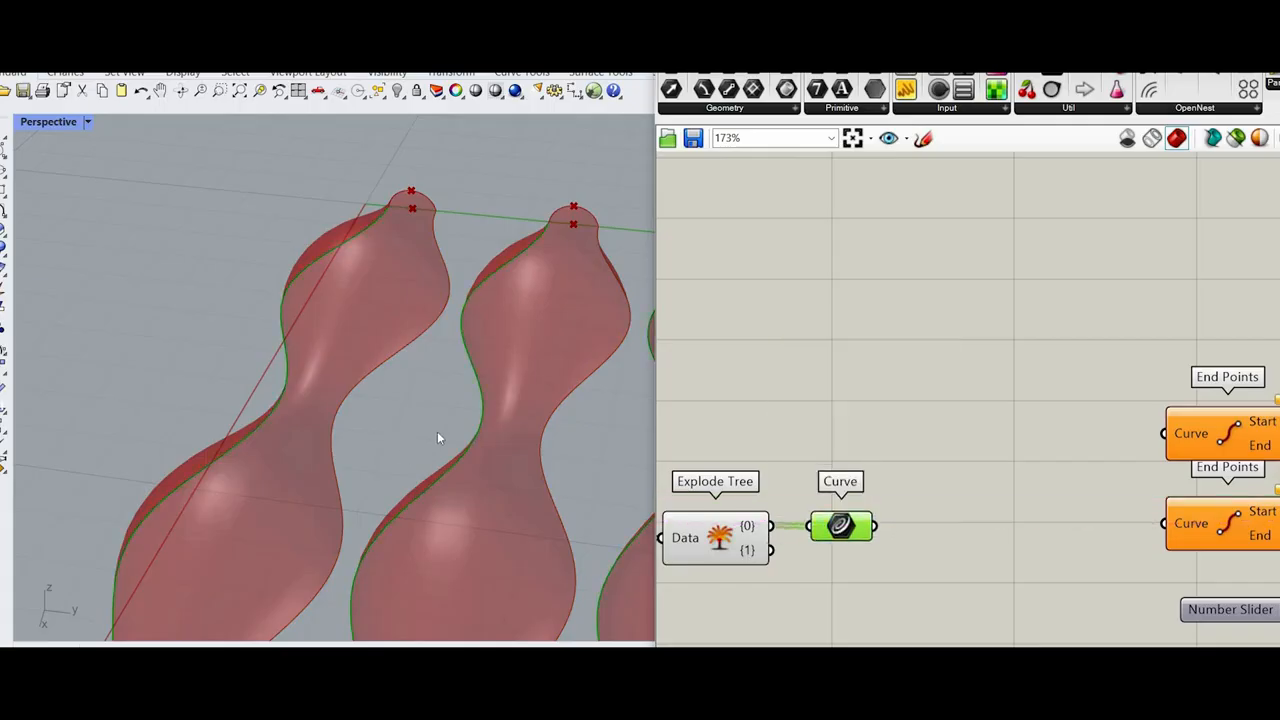
pyautogui.scroll(-3, 442, 432)
pyautogui.scroll(1, 516, 450)
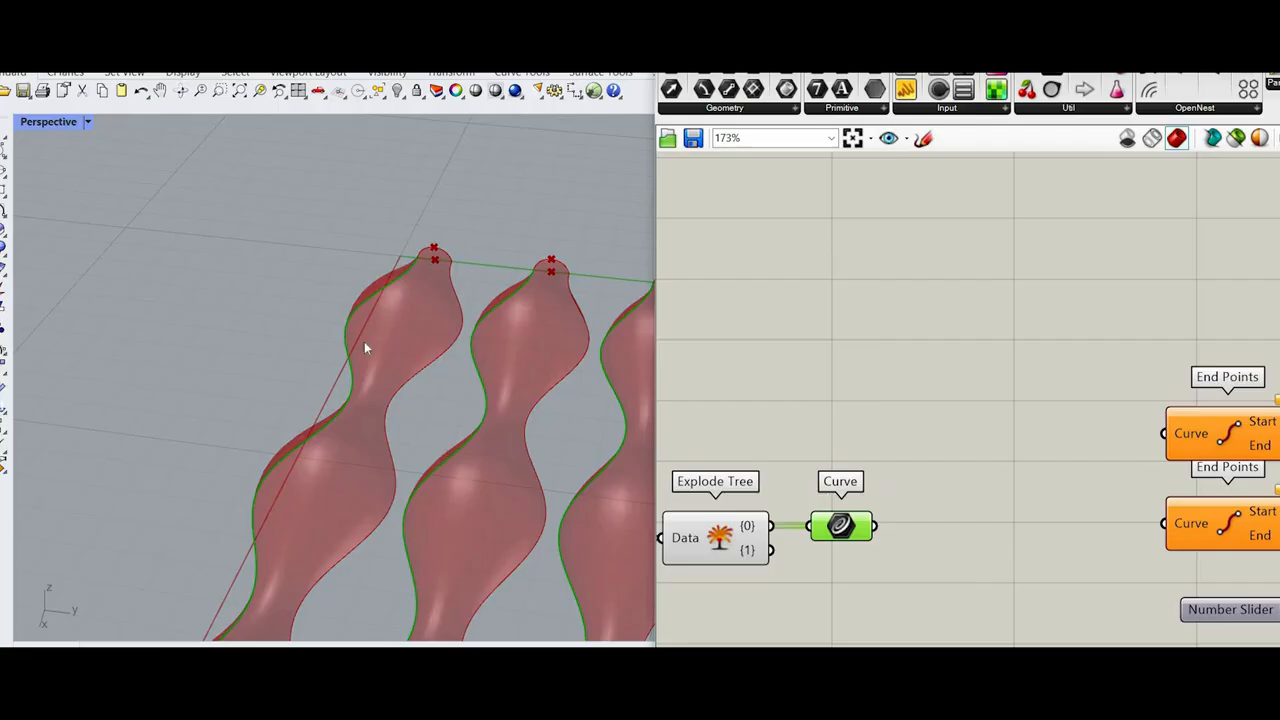
# Step: Add a Cull Index component with the Curve parameter connected to its List input
pyautogui.moveTo(910, 521); pyautogui.dragTo(877, 454, button='right')
pyautogui.scroll(-1, 877, 454)
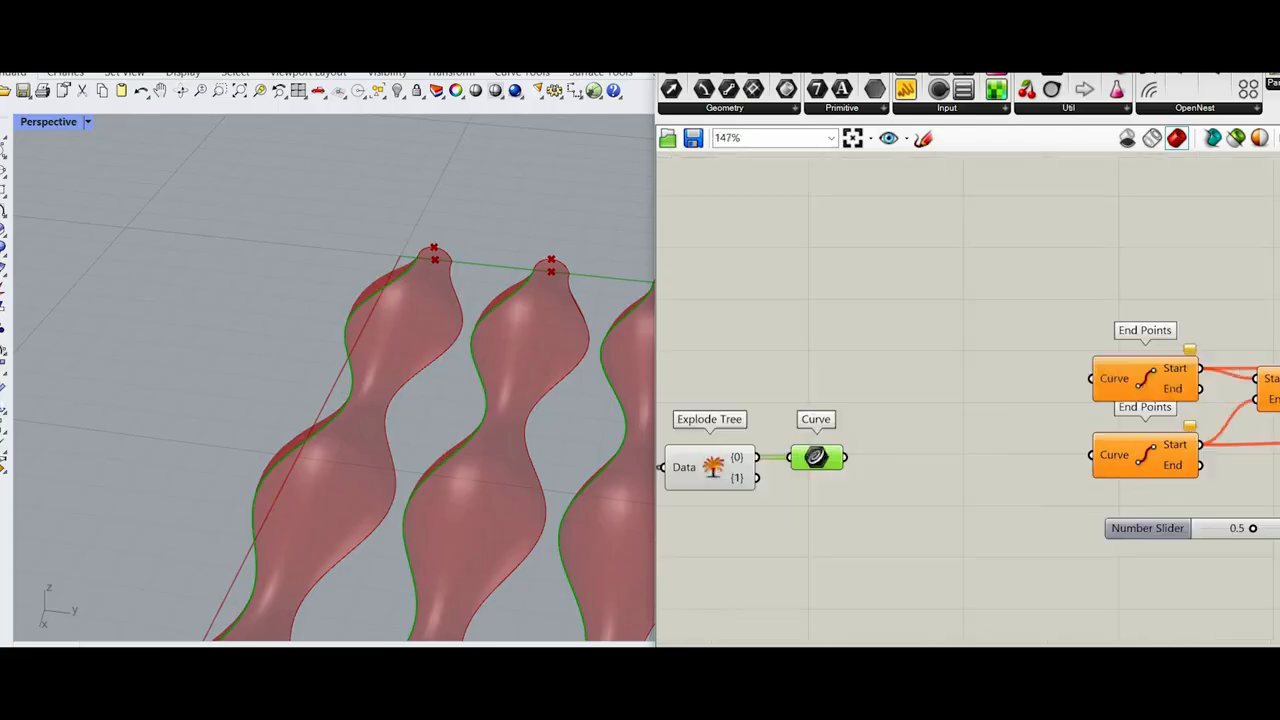
pyautogui.scroll(1, 877, 454)
pyautogui.doubleClick(877, 454)
pyautogui.write('cul')
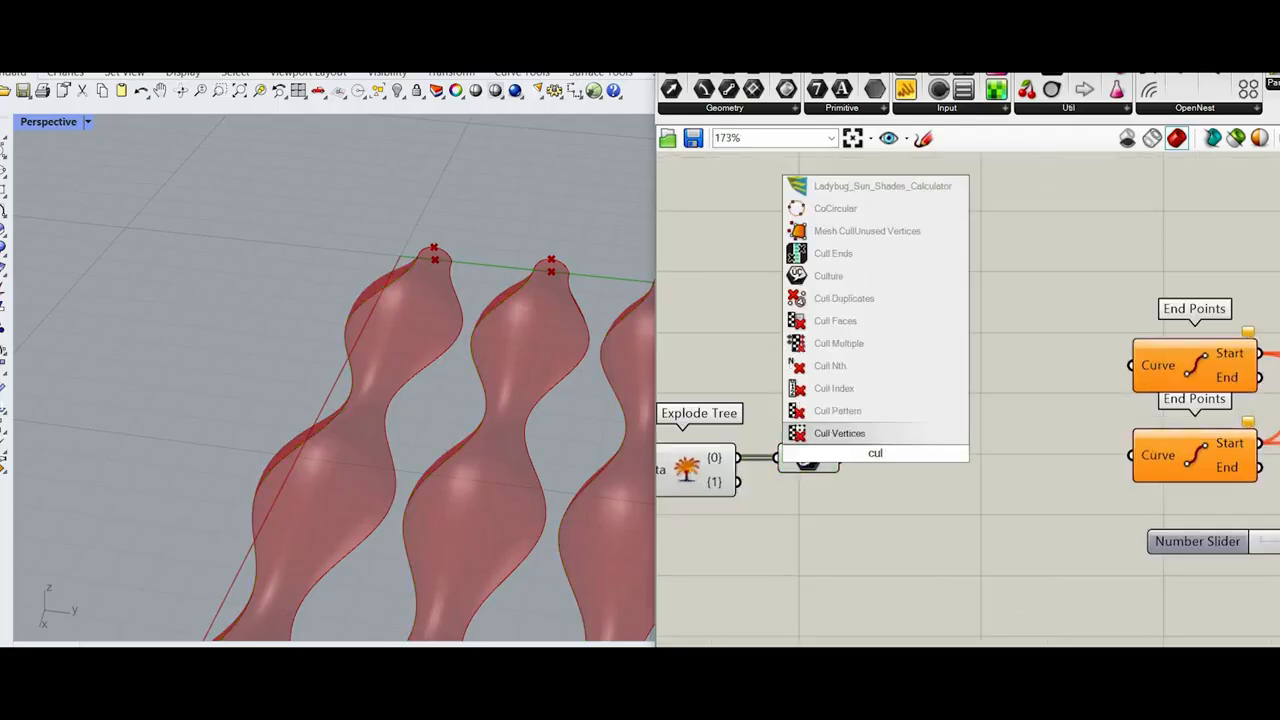
pyautogui.write('l ind')
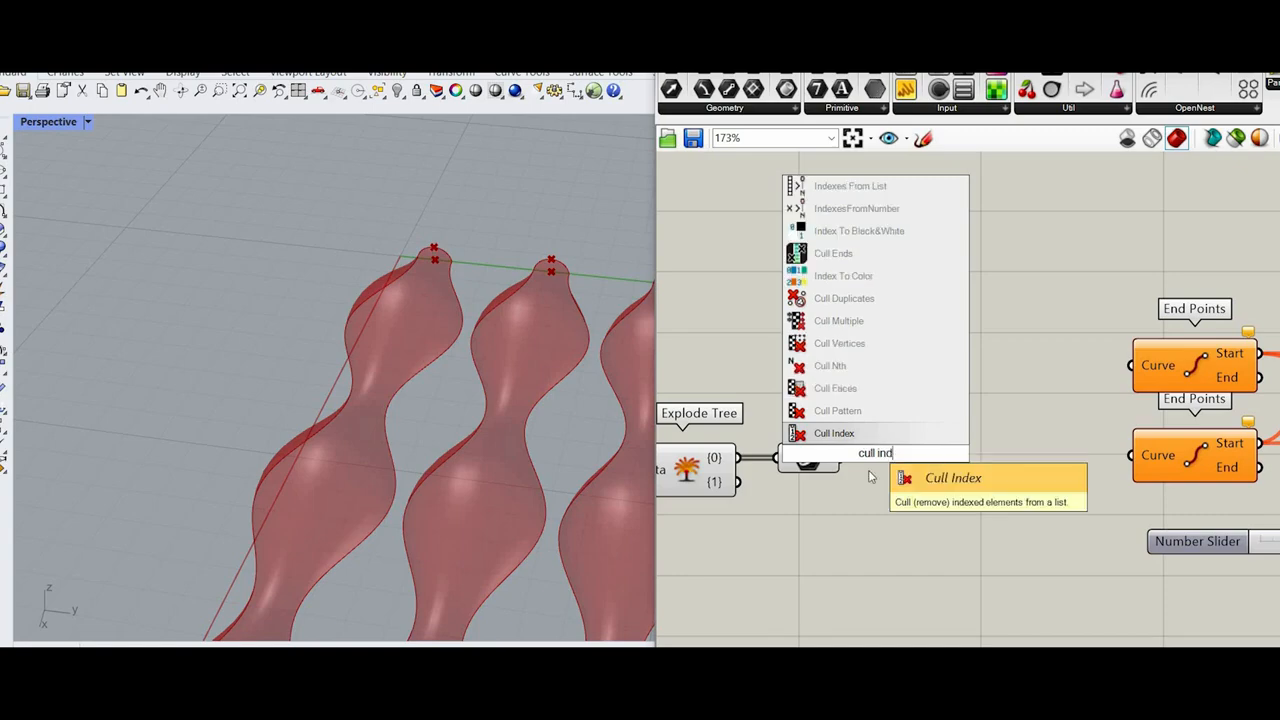
pyautogui.press('Return')
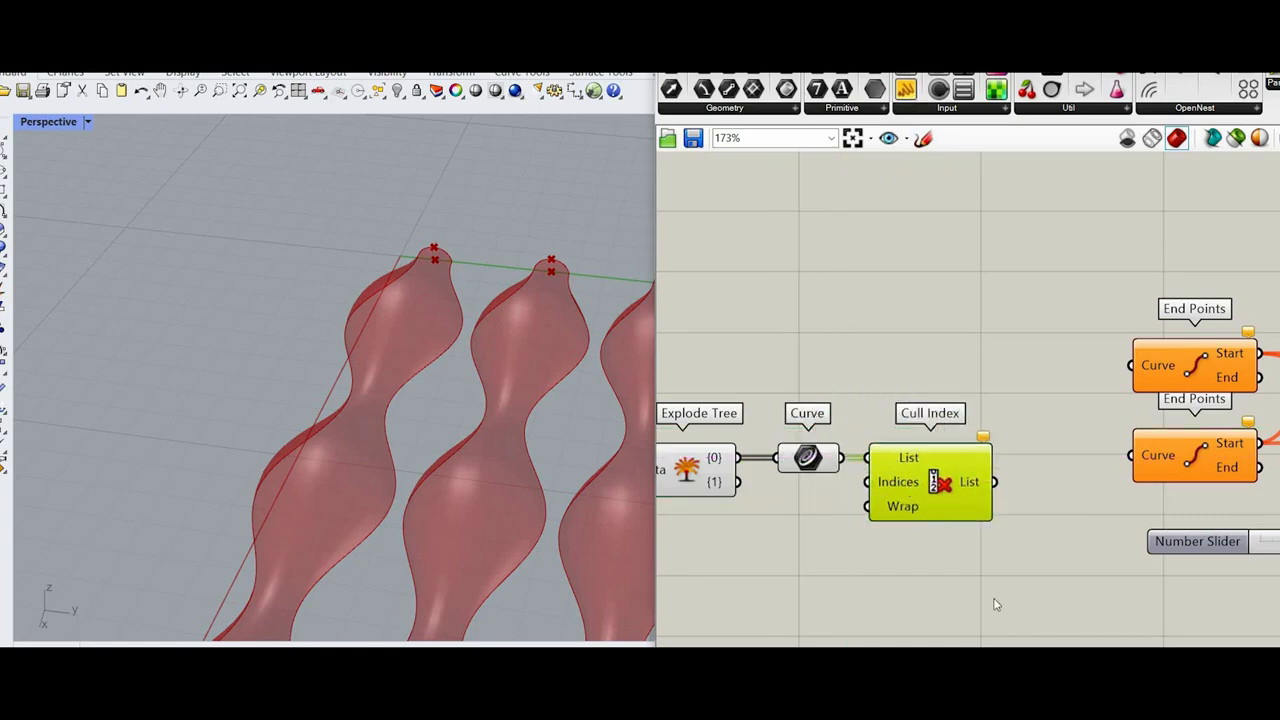
pyautogui.rightClick(905, 482)
pyautogui.moveTo(1000, 550)
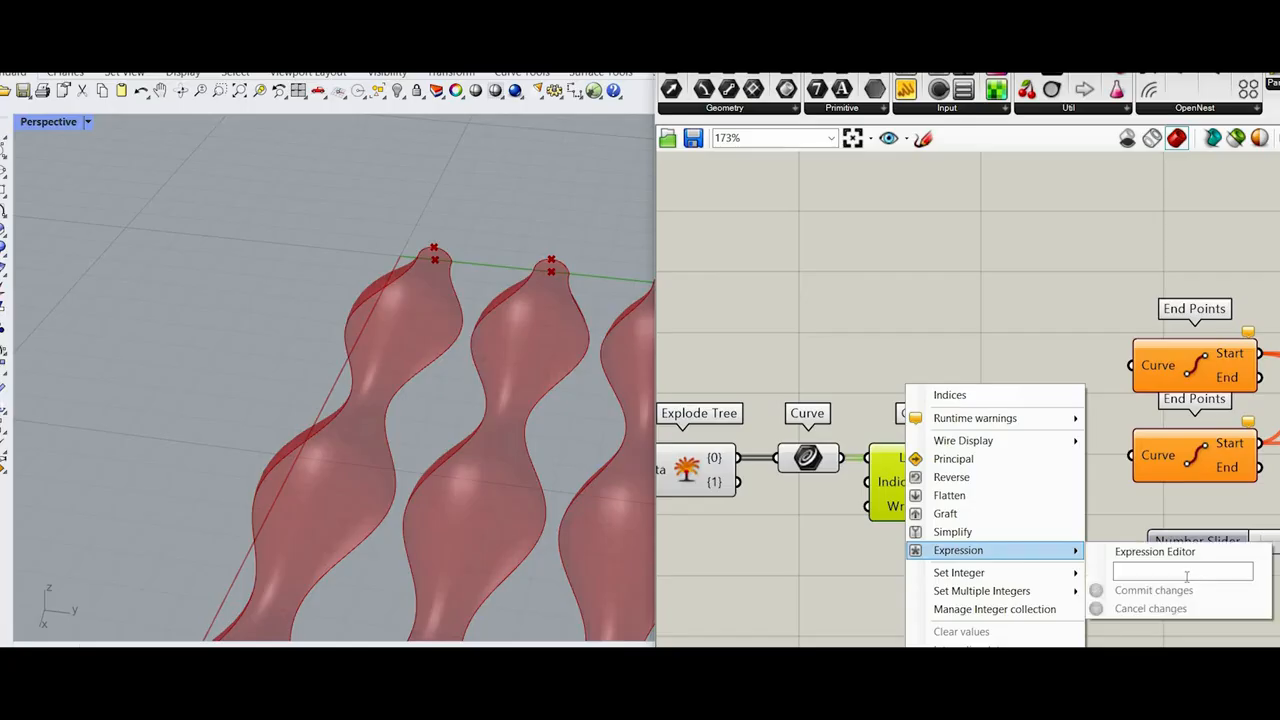
pyautogui.click(1182, 590)
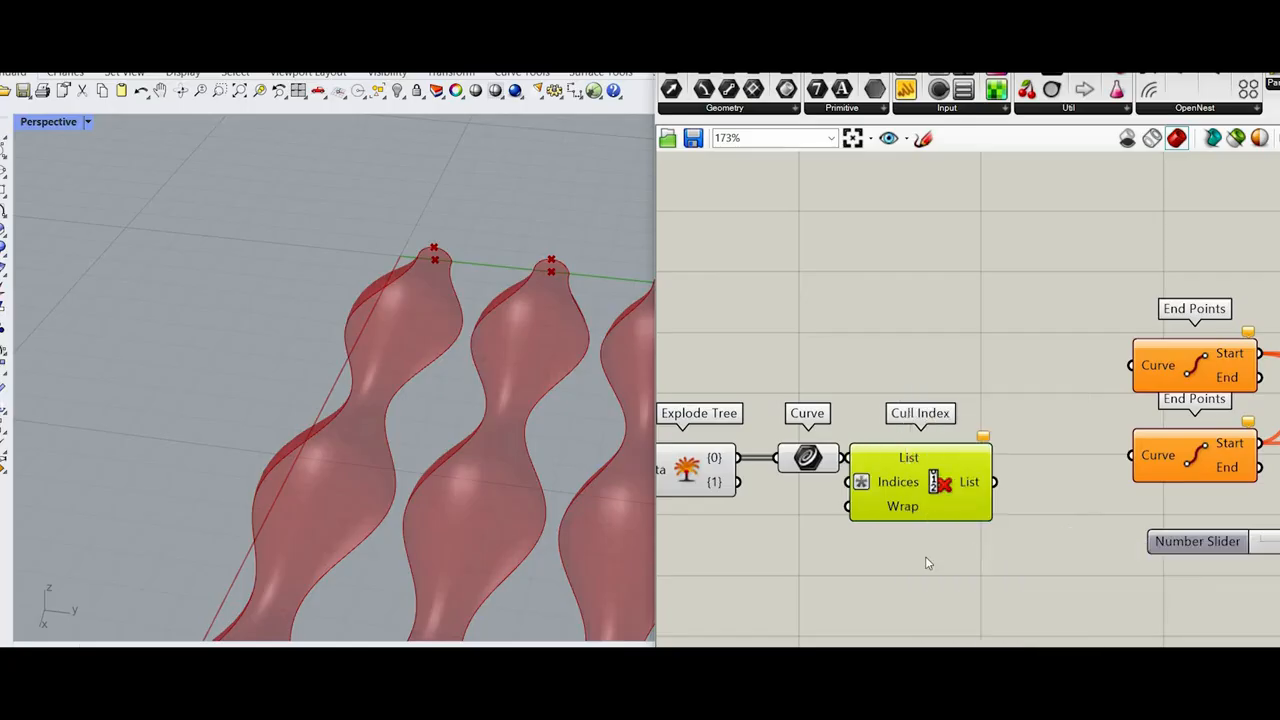
# Step: Move the Curve and Cull Index components up above the Explode Tree and clear the expression from the Indices input
pyautogui.moveTo(925, 563); pyautogui.dragTo(795, 400)
pyautogui.moveTo(881, 485); pyautogui.dragTo(881, 356)
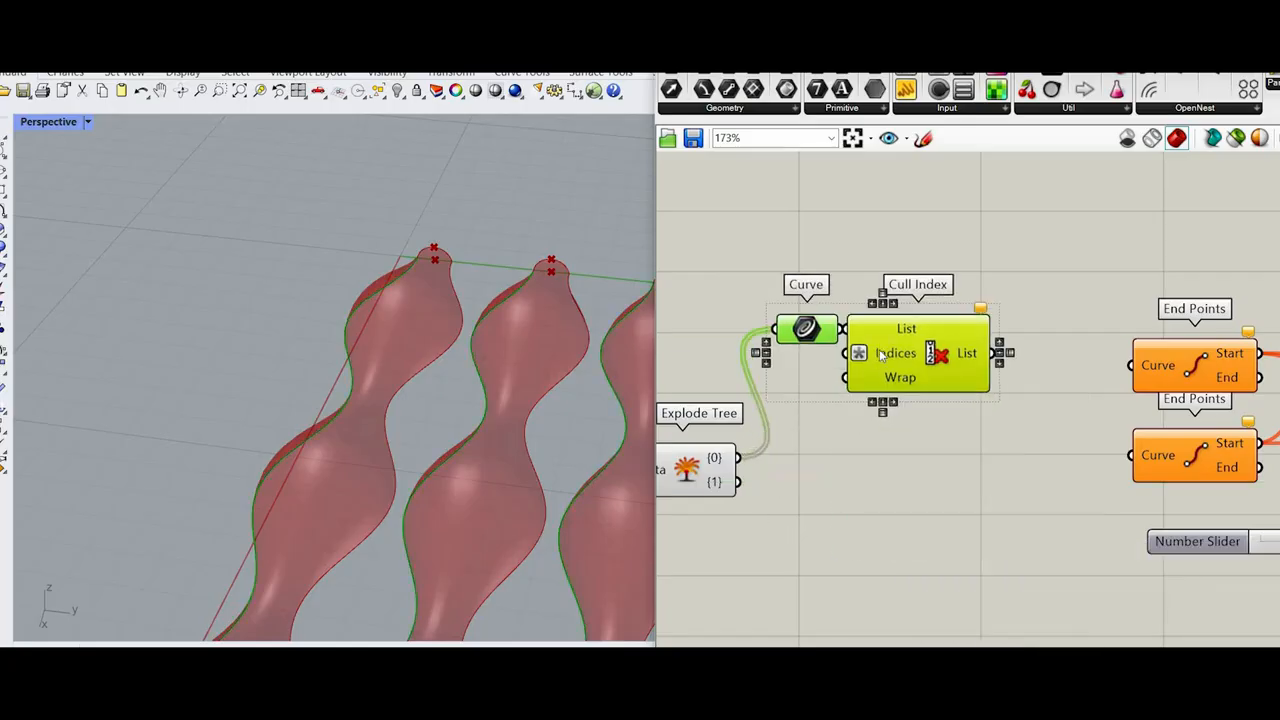
pyautogui.rightClick(900, 355)
pyautogui.moveTo(975, 518)
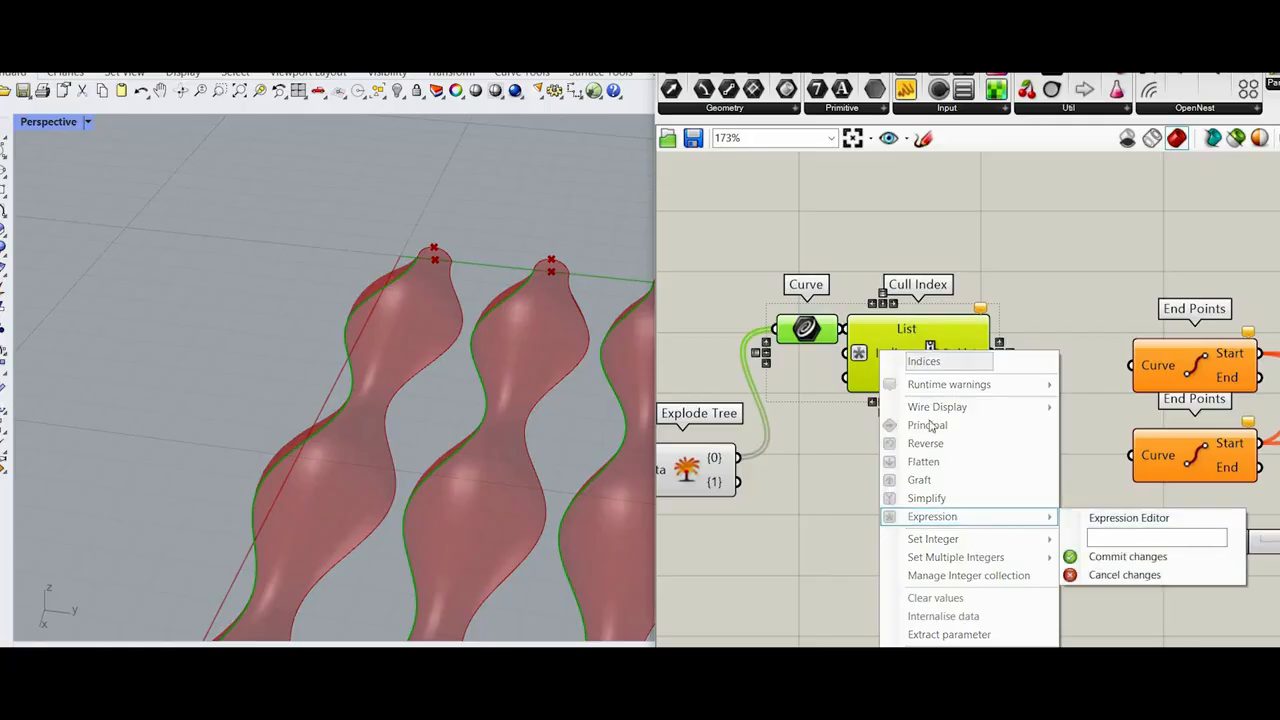
pyautogui.click(1130, 557)
# Step: Set the Indices input of the Cull Index component to the integer 0
pyautogui.rightClick(900, 355)
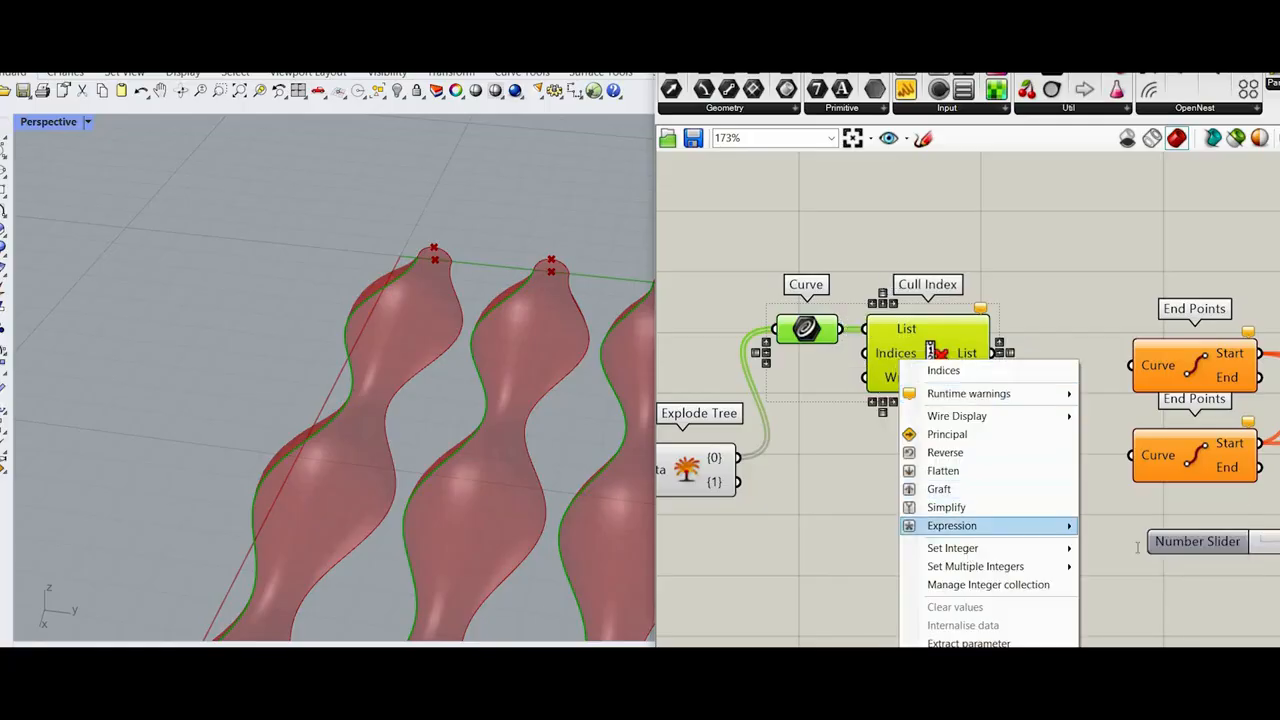
pyautogui.moveTo(990, 548)
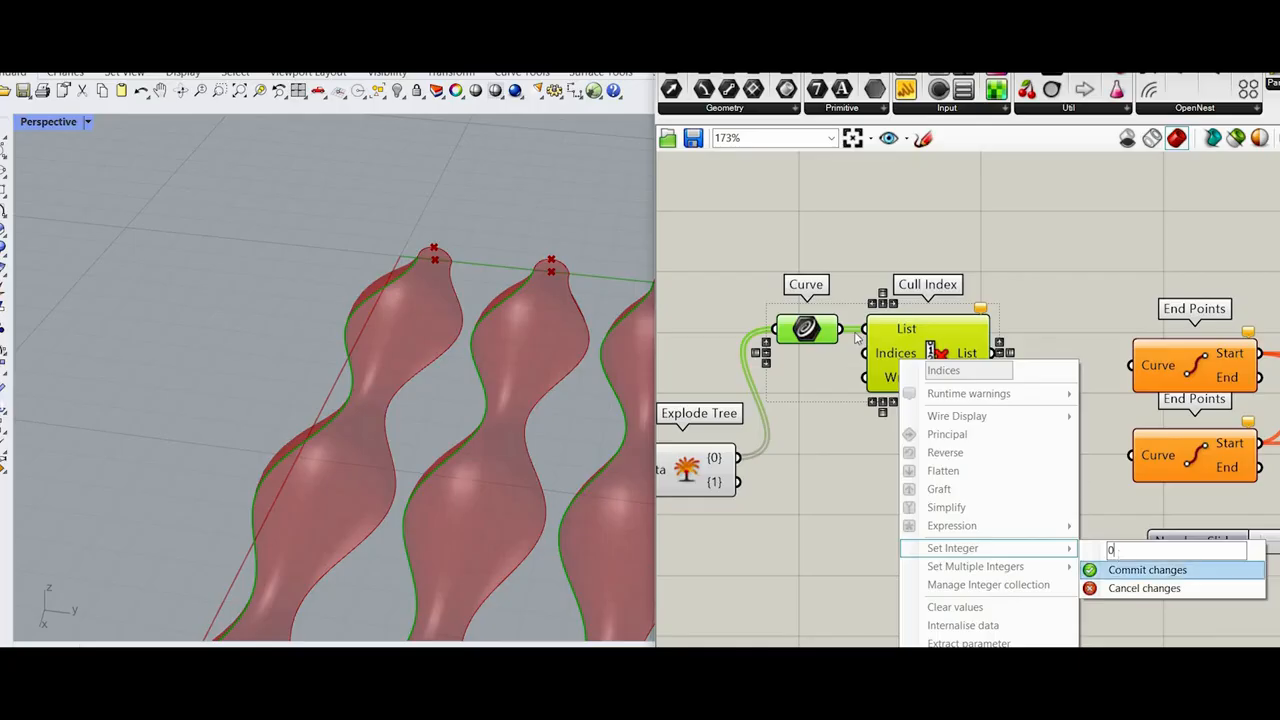
pyautogui.click(1140, 570)
pyautogui.click(890, 355)
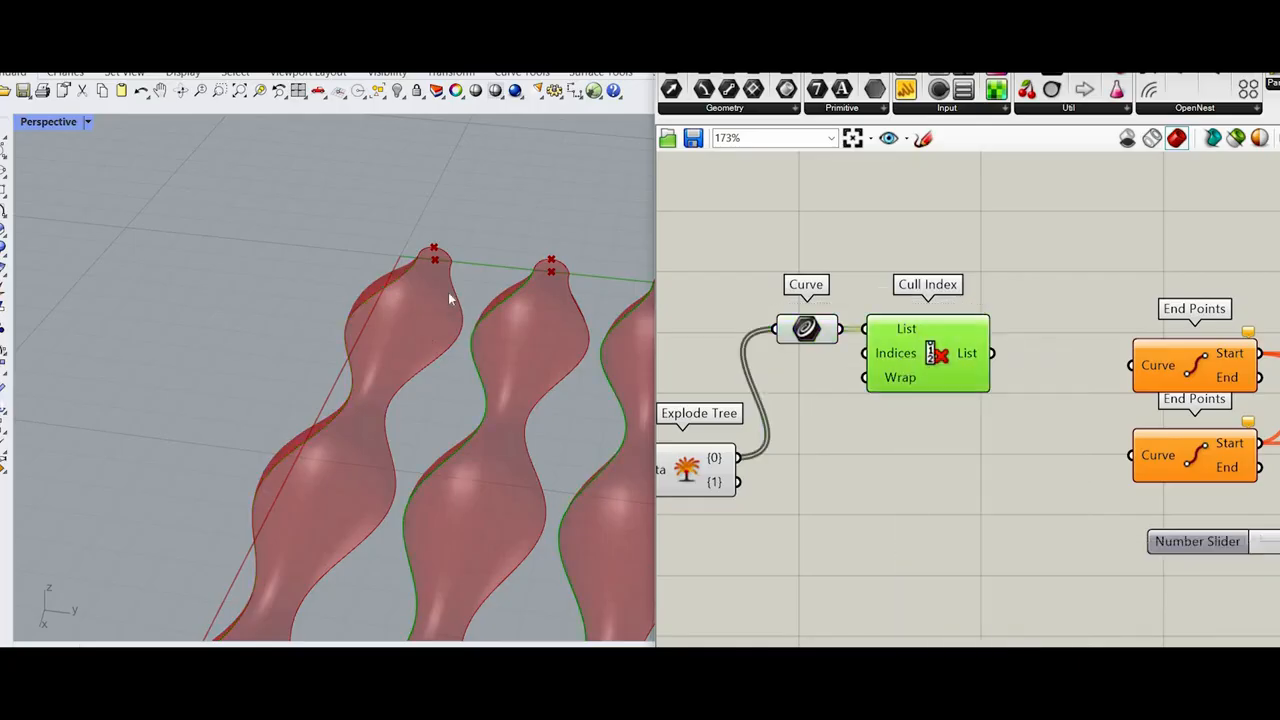
pyautogui.moveTo(448, 292); pyautogui.dragTo(395, 288, button='right')
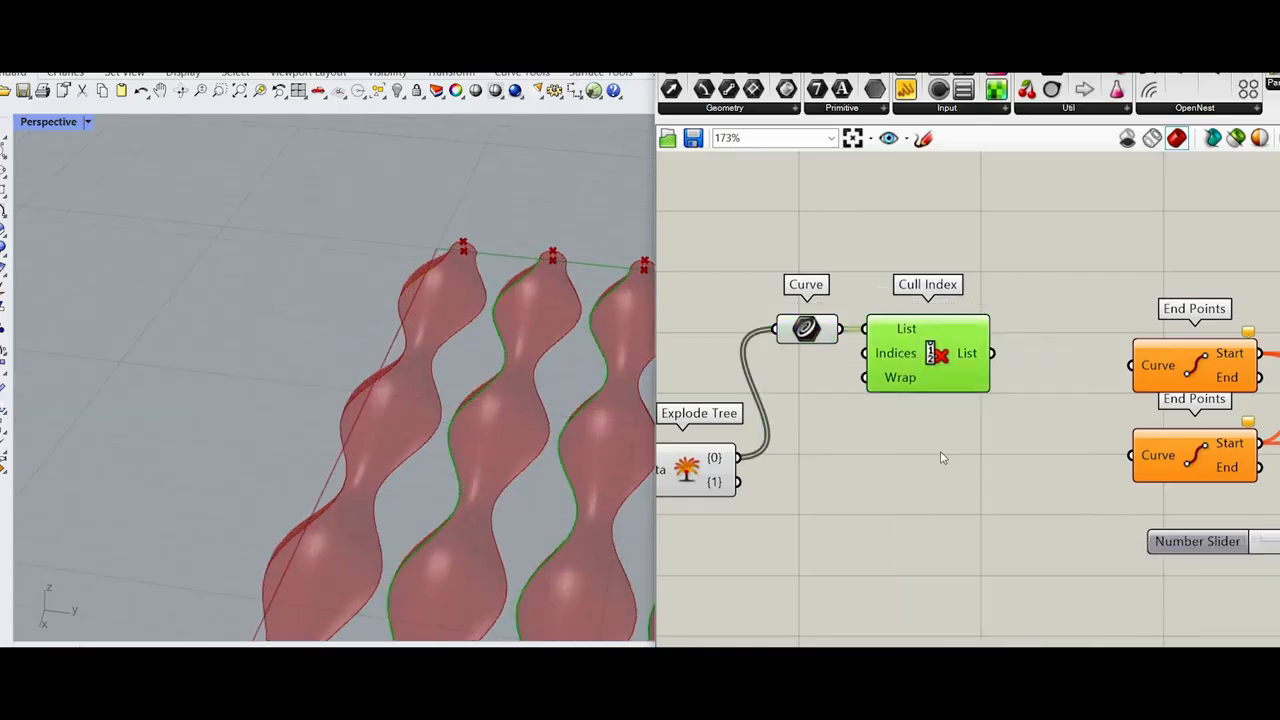
# Step: Duplicate the Curve and Cull Index pair, place the copy below, and feed its Curve from the Explode Tree's {1} output
pyautogui.keyDown('shift'); pyautogui.click(816, 329); pyautogui.keyUp('shift')
pyautogui.hotkey('ctrl', 'c')
pyautogui.hotkey('ctrl', 'v')
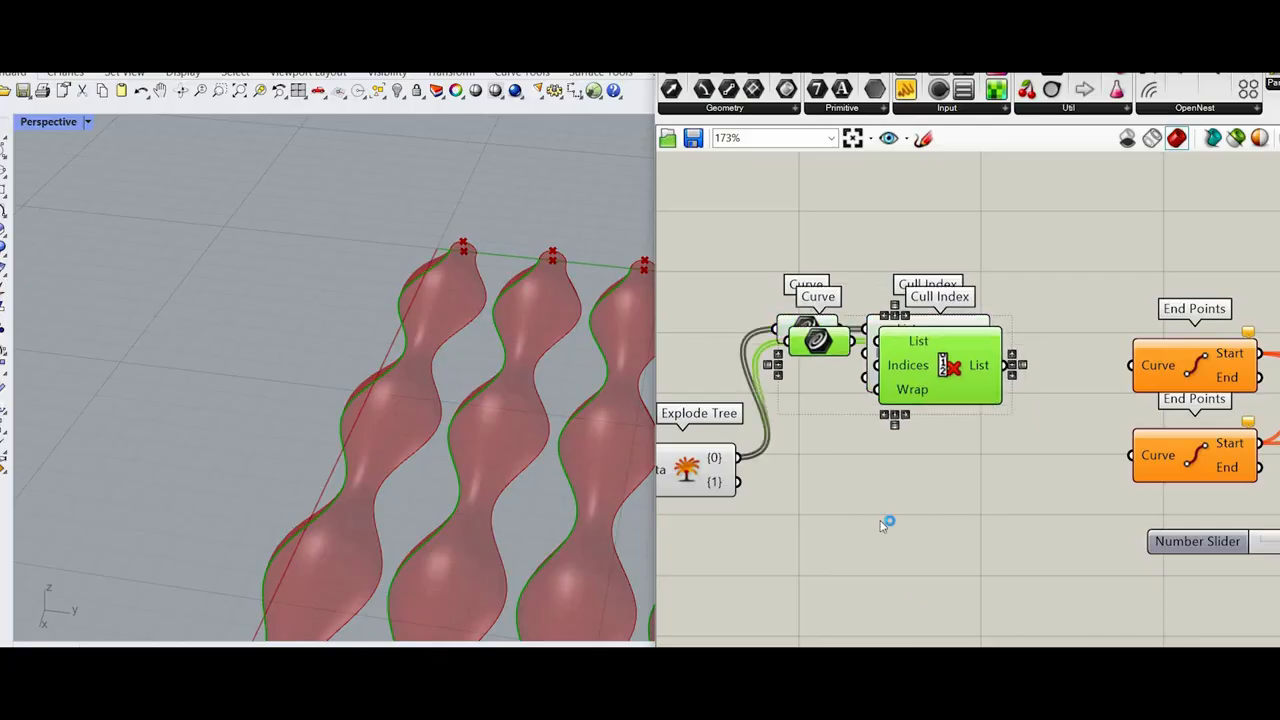
pyautogui.moveTo(895, 350); pyautogui.dragTo(883, 609)
pyautogui.moveTo(739, 482); pyautogui.dragTo(759, 600)
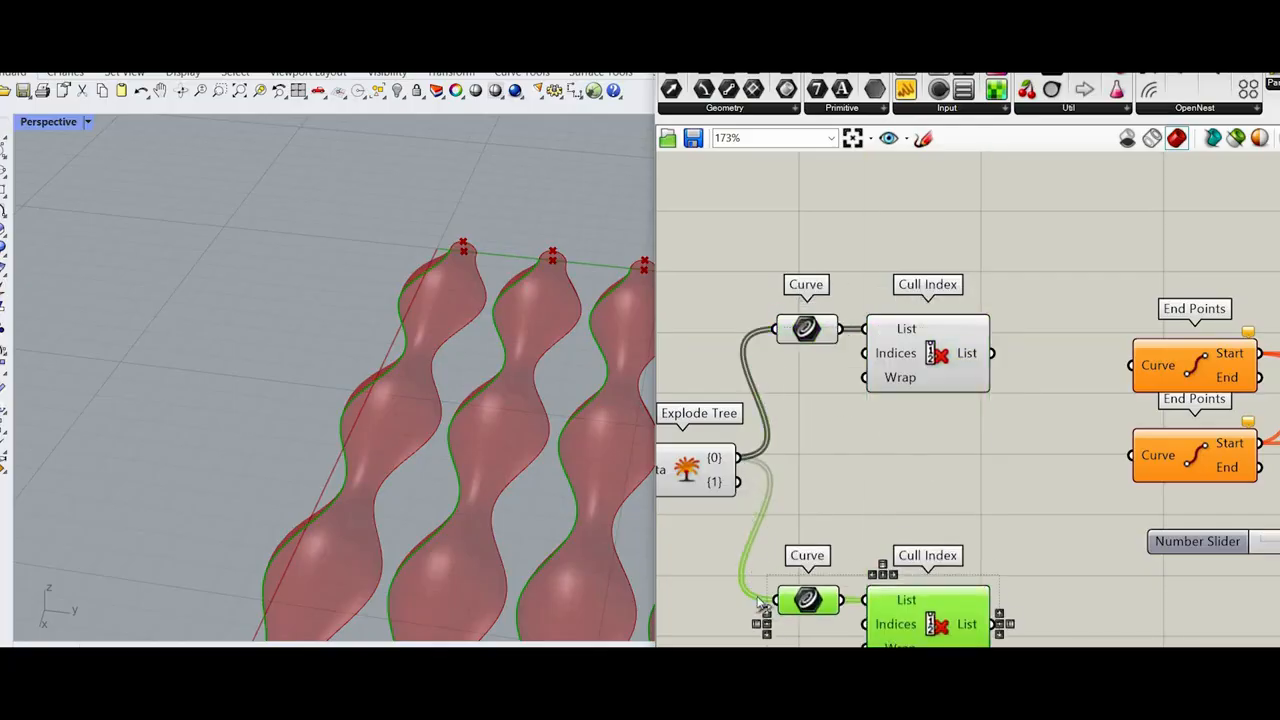
# Step: Set the Indices input of the duplicated Cull Index to the integer -1
pyautogui.scroll(-3, 508, 390)
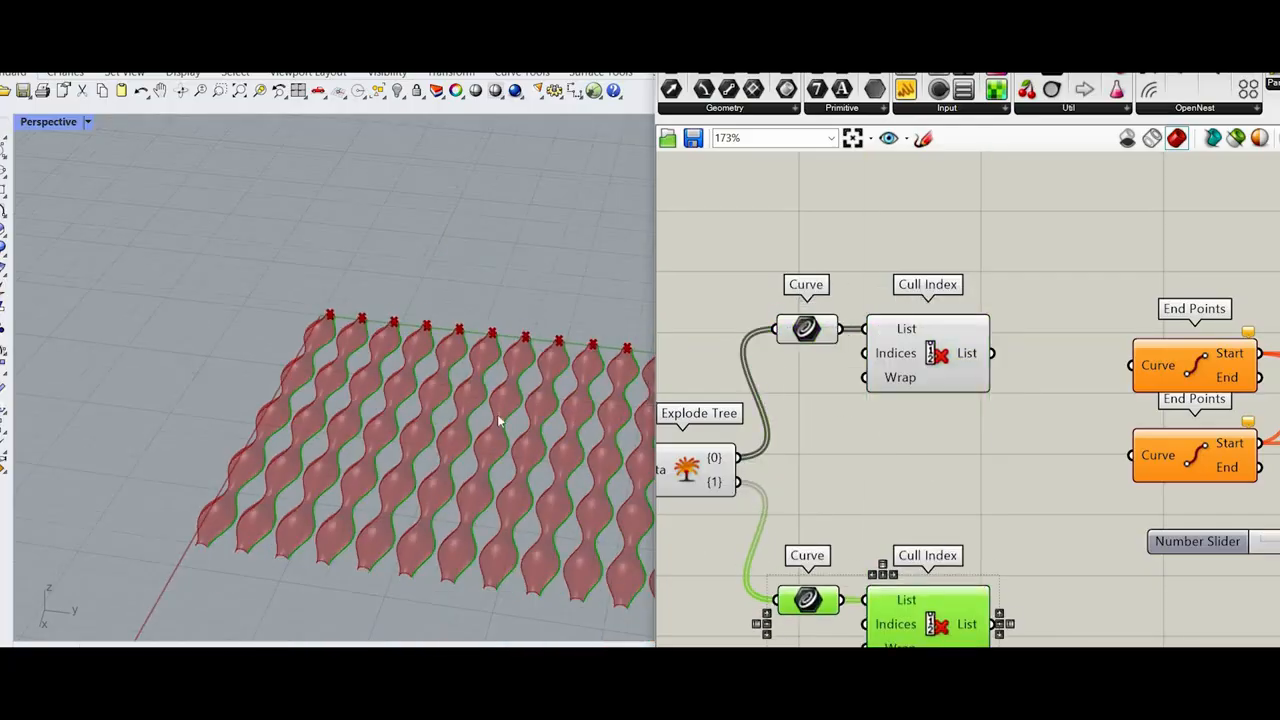
pyautogui.scroll(-8, 499, 421)
pyautogui.scroll(6, 598, 490)
pyautogui.scroll(1, 662, 397)
pyautogui.scroll(6, 484, 462)
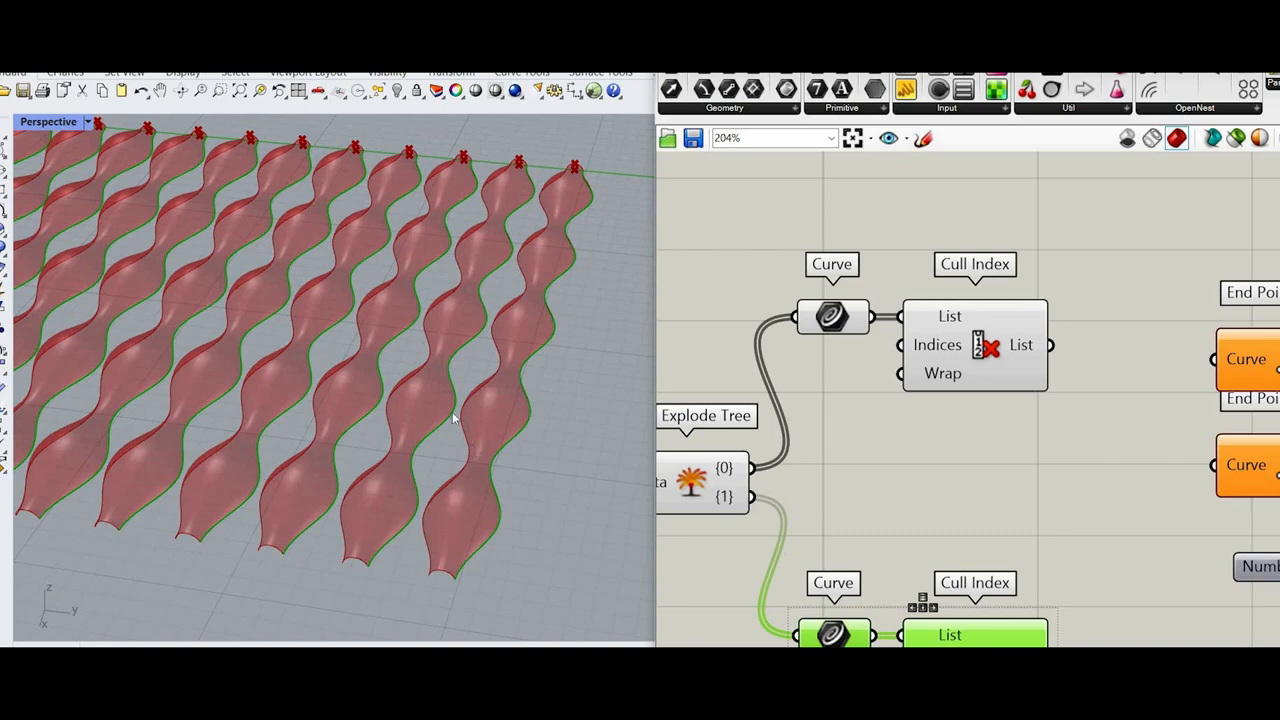
pyautogui.scroll(2, 453, 418)
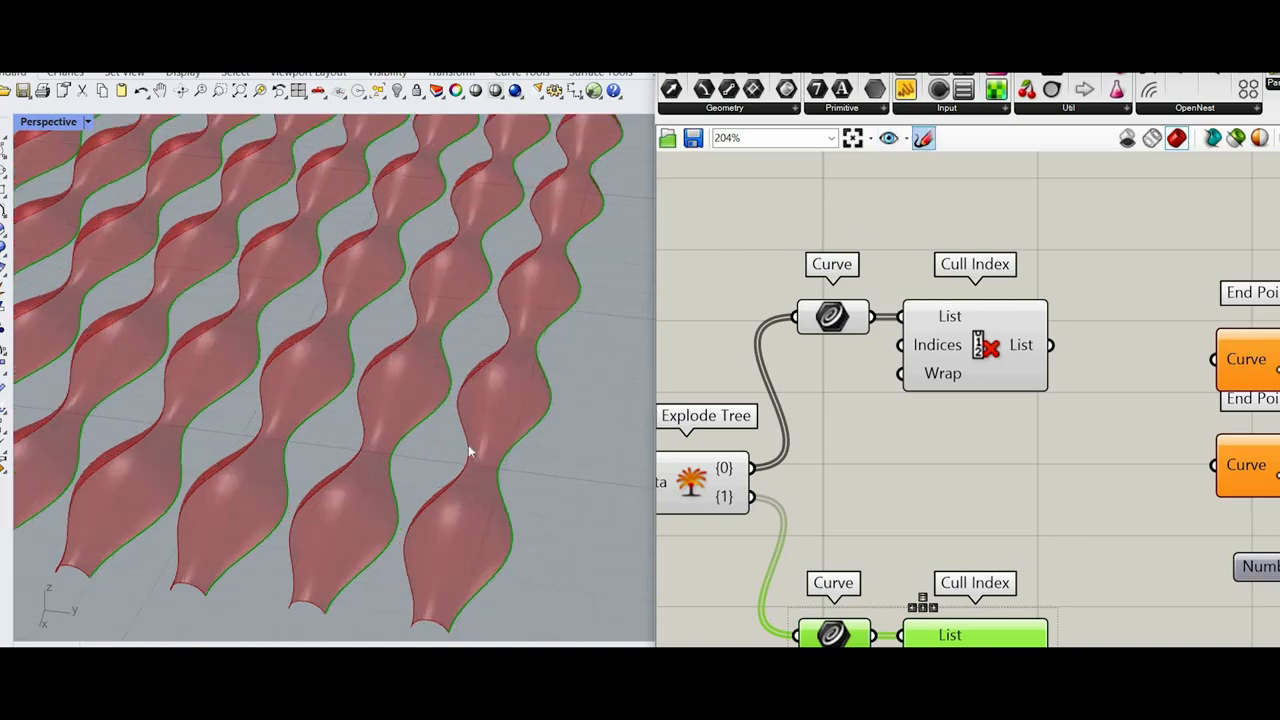
pyautogui.scroll(1, 980, 625)
pyautogui.rightClick(976, 627)
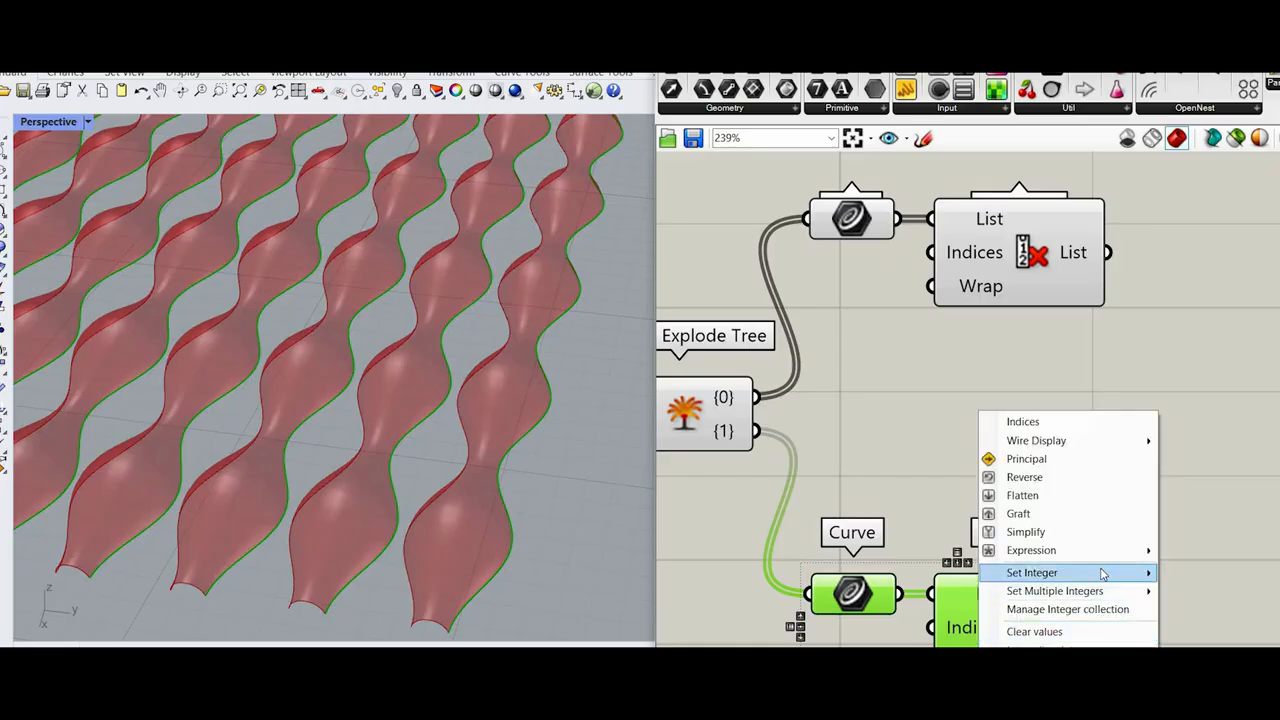
pyautogui.moveTo(1032, 572)
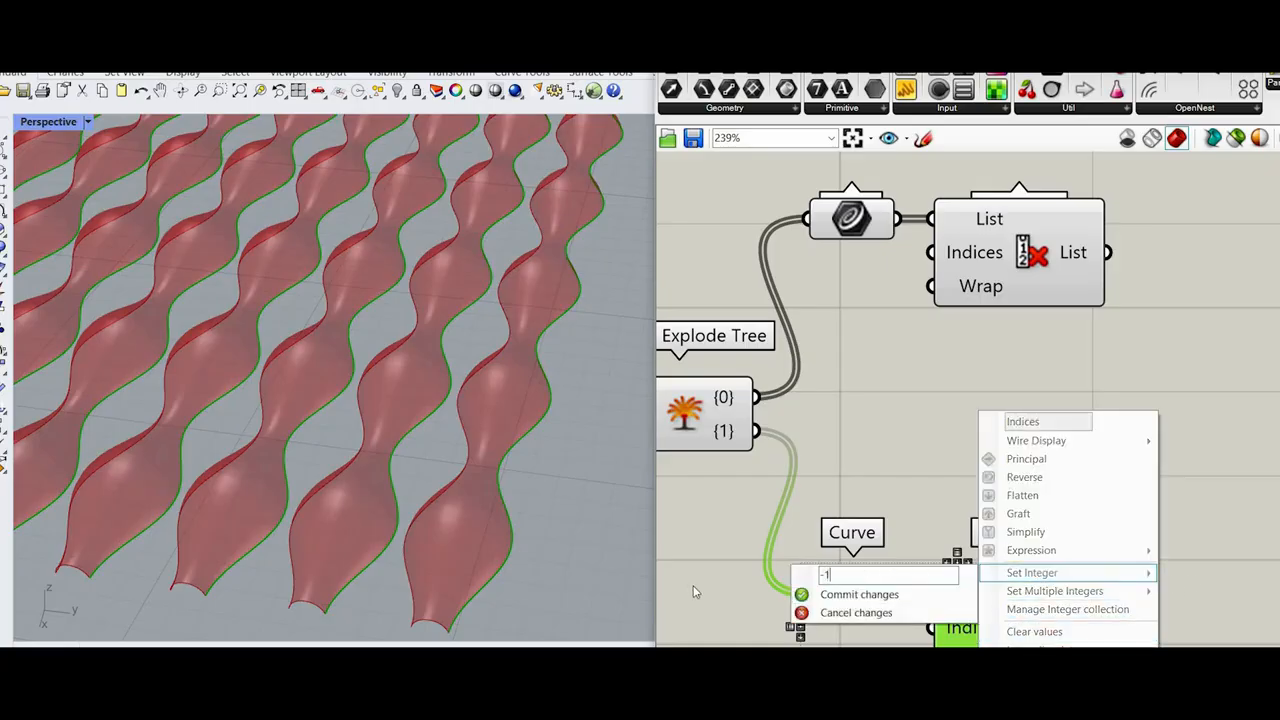
pyautogui.click(948, 594)
# Step: Move the two Curve and Cull Index pairs closer together beside the Explode Tree
pyautogui.scroll(-6, 966, 450)
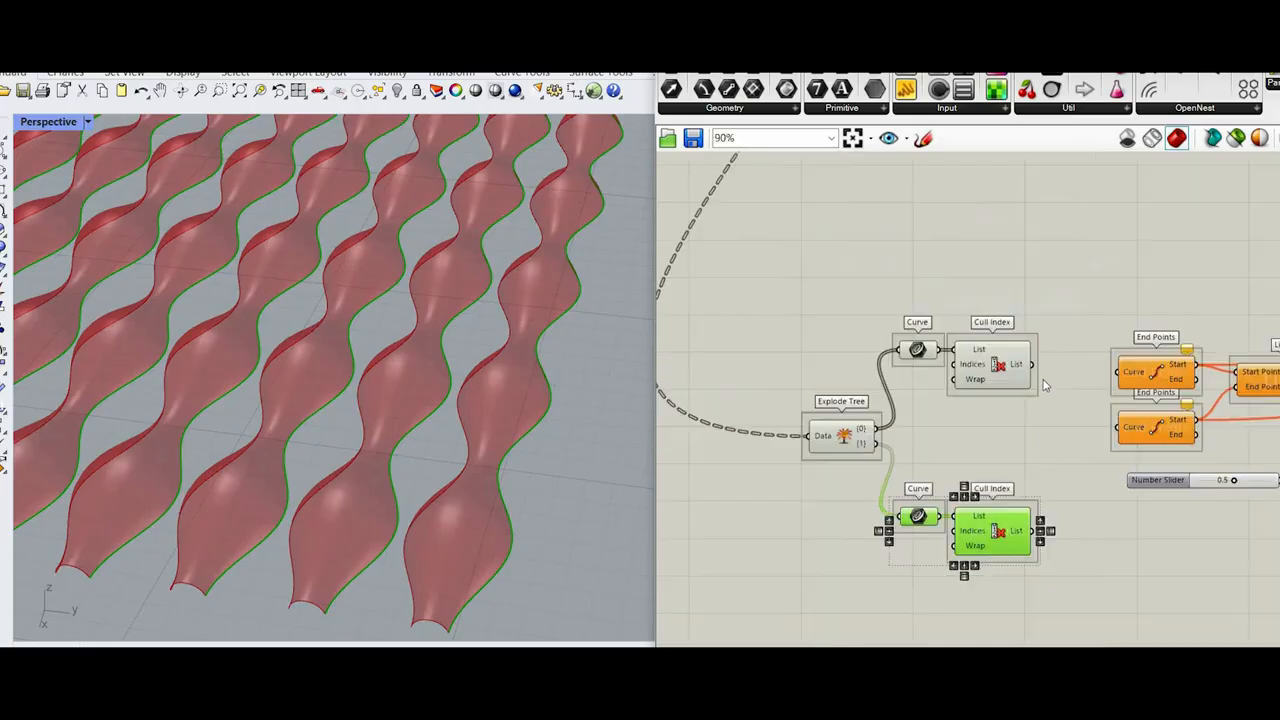
pyautogui.scroll(2, 930, 322)
pyautogui.moveTo(845, 298); pyautogui.dragTo(1025, 364)
pyautogui.click(1062, 515)
pyautogui.scroll(3, 1059, 584)
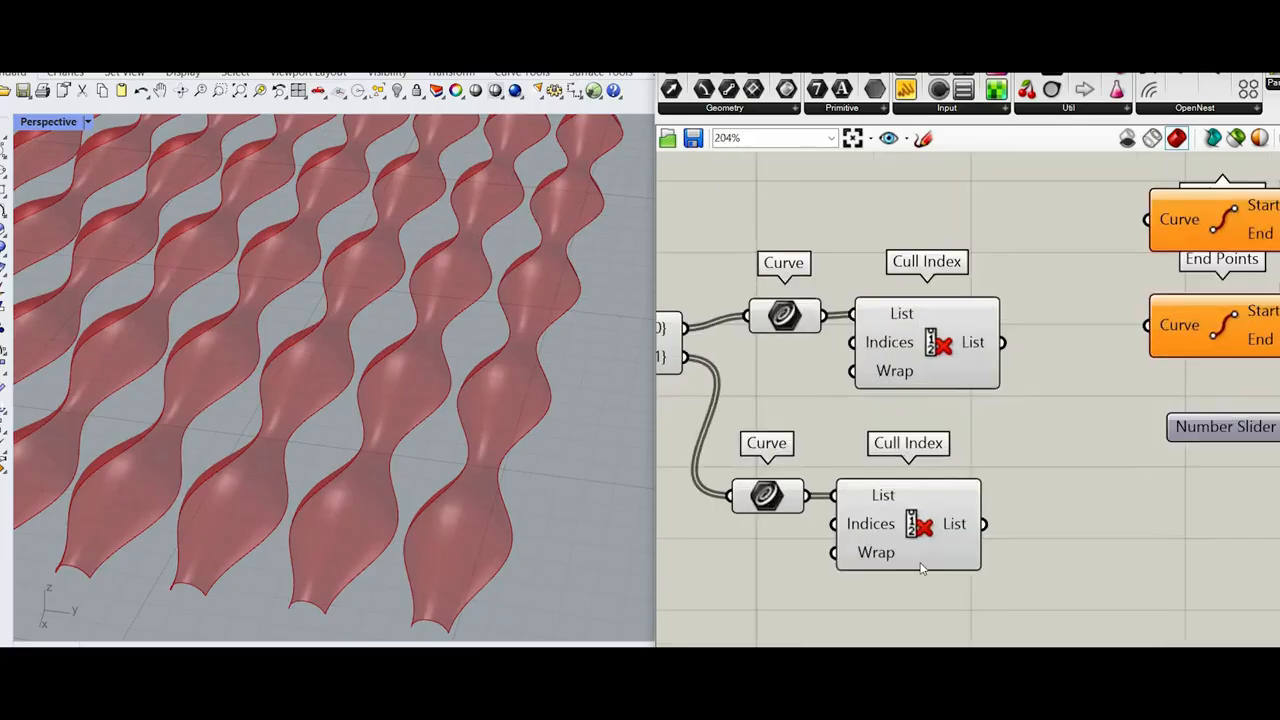
# Step: Align the two Cull Index components vertically and straighten both Curve parameters with their wires
pyautogui.moveTo(1064, 572); pyautogui.dragTo(948, 370)
pyautogui.click(928, 580)
pyautogui.click(848, 432)
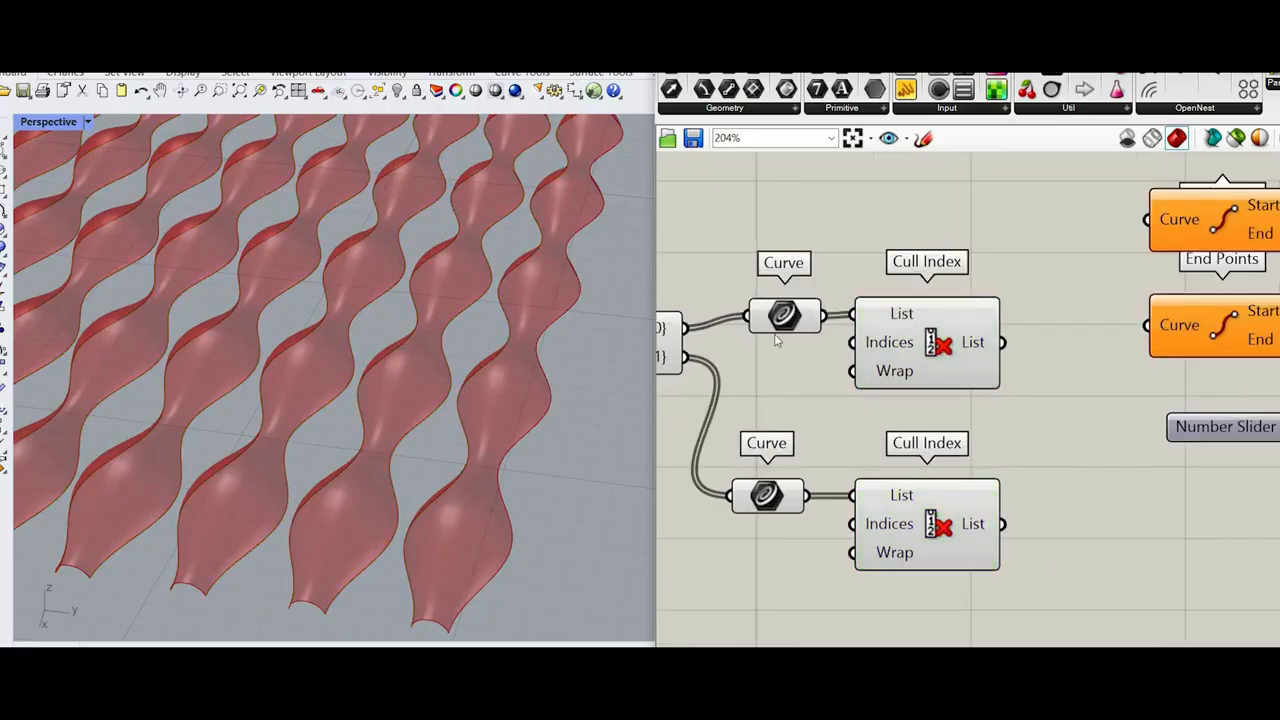
pyautogui.moveTo(774, 328)
pyautogui.mouseDown()
pyautogui.moveTo(743, 341)
pyautogui.moveTo(765, 341)
pyautogui.mouseUp()
pyautogui.moveTo(966, 364); pyautogui.dragTo(965, 374)
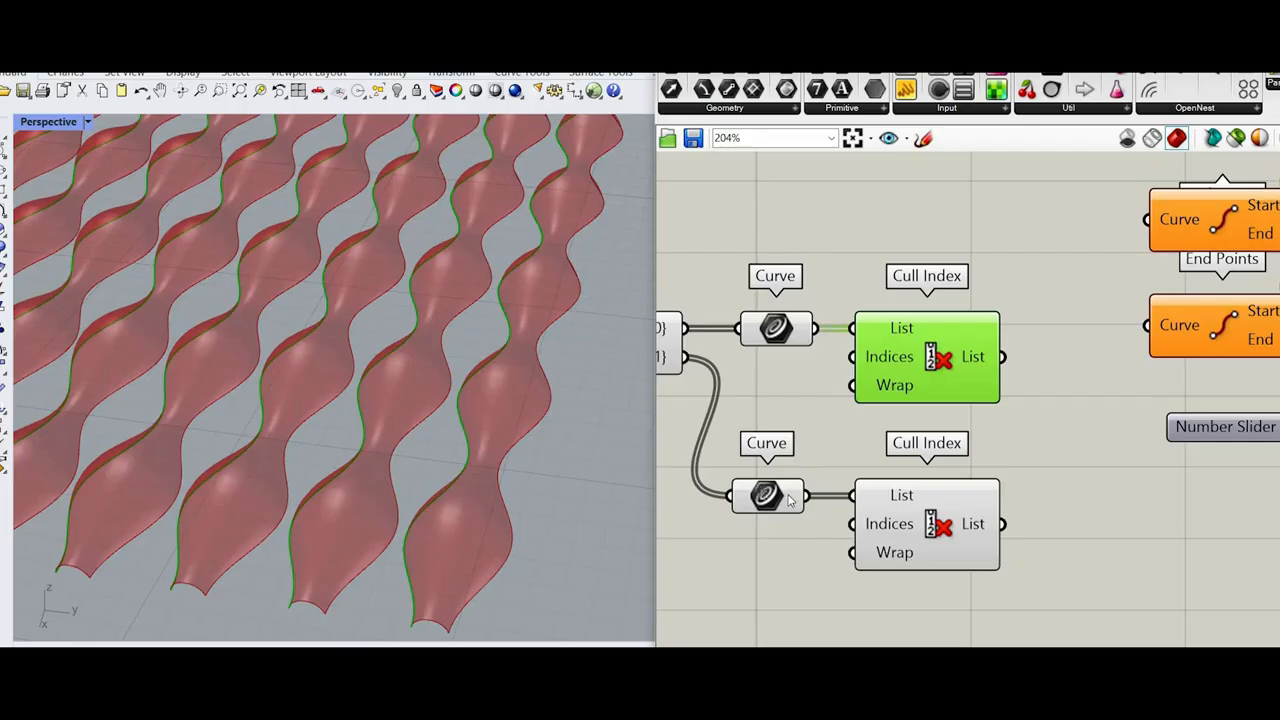
pyautogui.scroll(3, 790, 500)
pyautogui.moveTo(790, 498); pyautogui.dragTo(804, 496)
pyautogui.scroll(-5, 808, 484)
pyautogui.click(1040, 383)
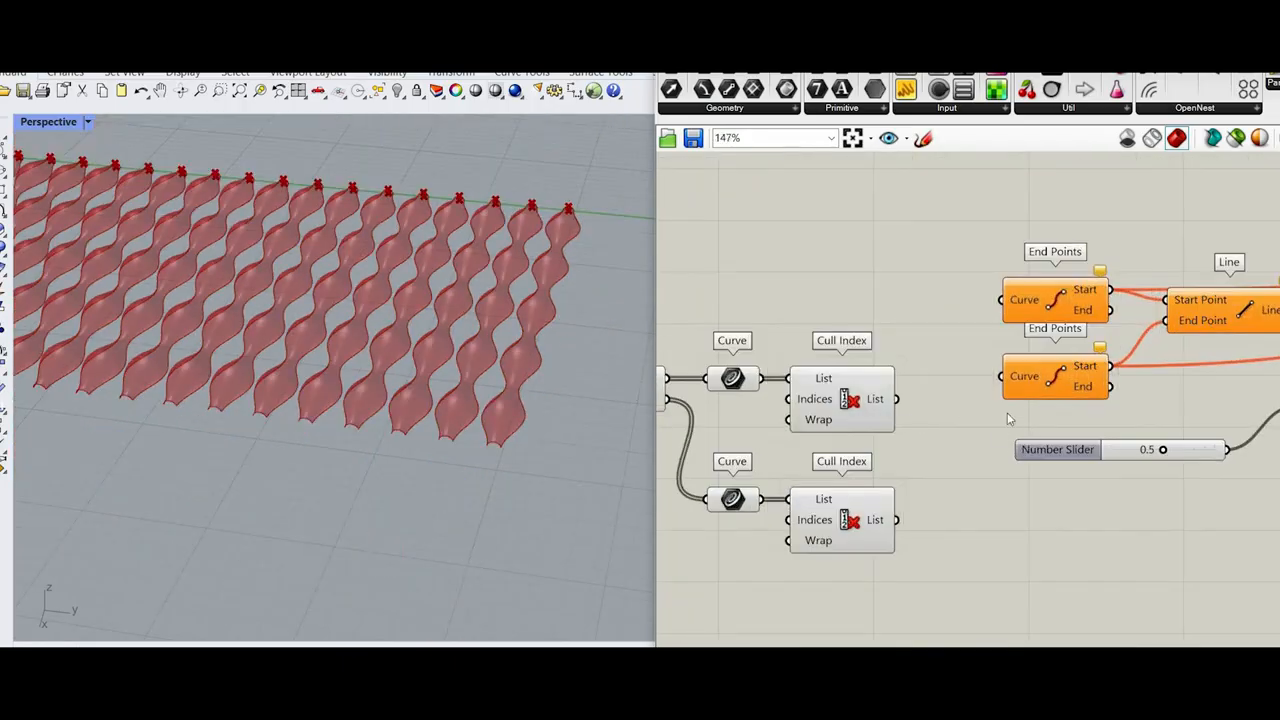
# Step: Connect the upper Cull Index List to the first End Points' Curve input and the lower one to the second End Points
pyautogui.scroll(-1, 1012, 414)
pyautogui.scroll(-5, 900, 401)
pyautogui.scroll(4, 938, 347)
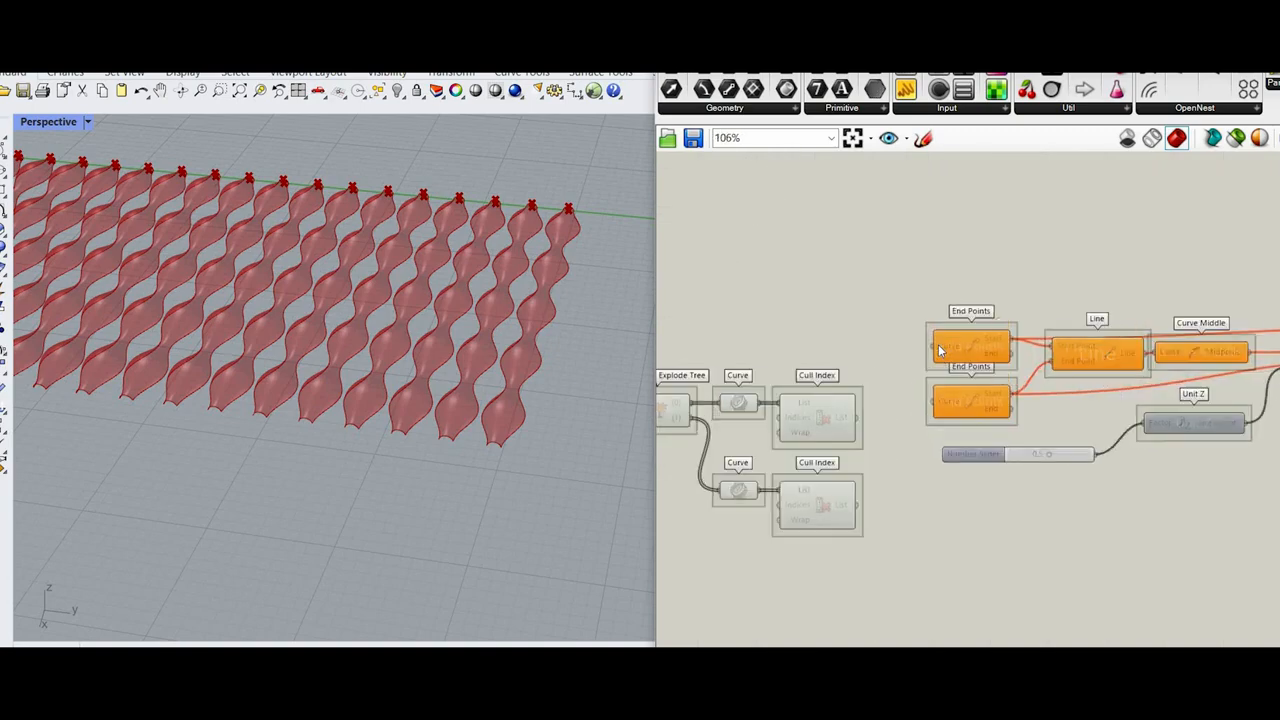
pyautogui.scroll(2, 938, 347)
pyautogui.moveTo(826, 443); pyautogui.dragTo(932, 345)
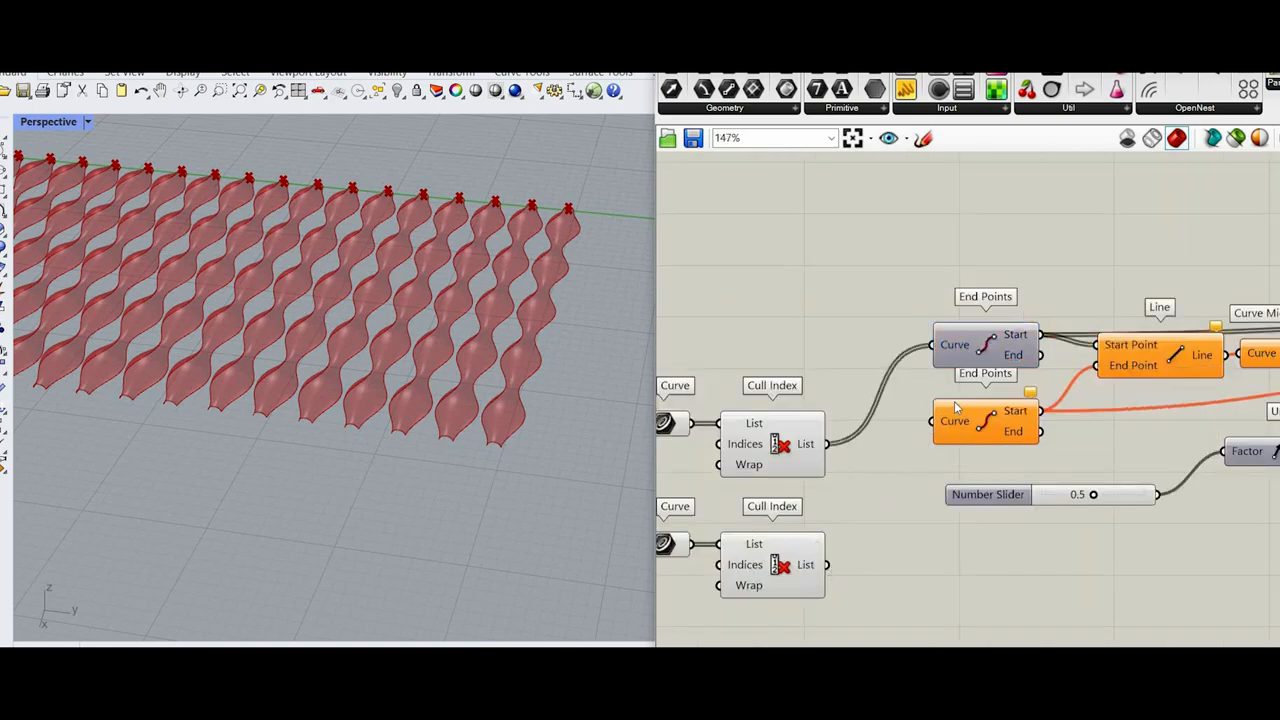
pyautogui.moveTo(826, 565); pyautogui.dragTo(932, 421)
pyautogui.moveTo(826, 565); pyautogui.dragTo(932, 421)
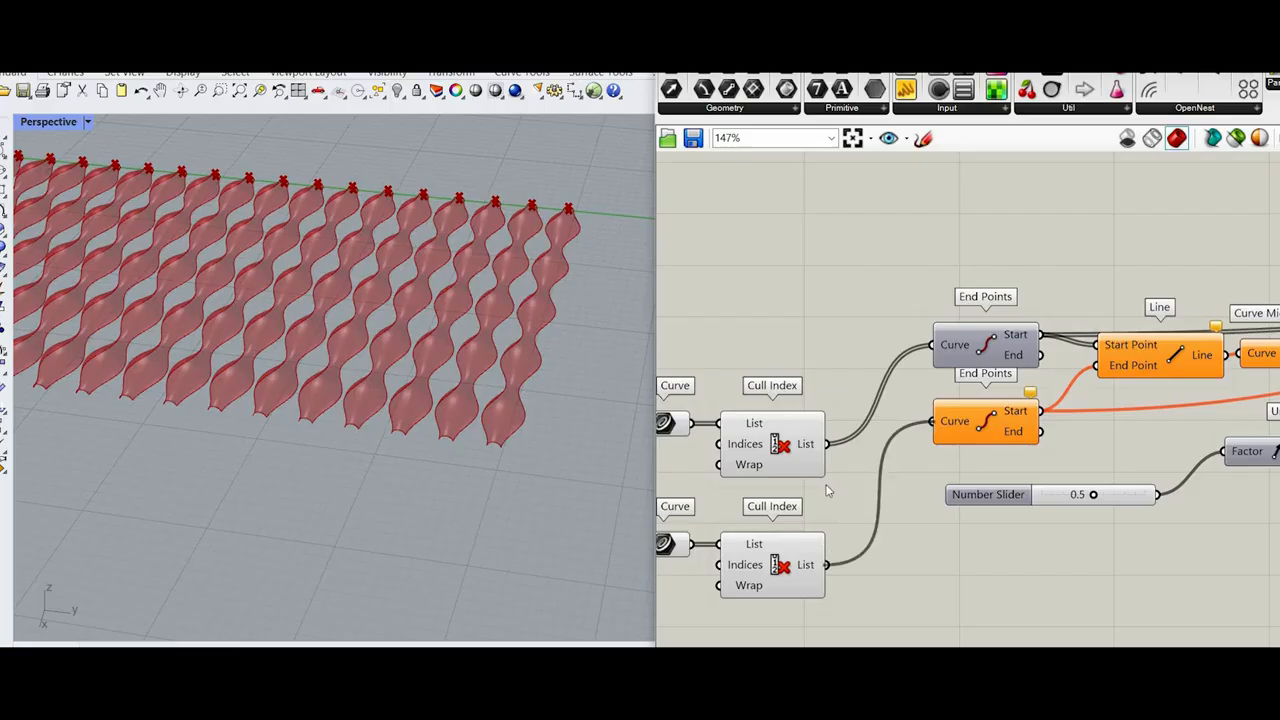
# Step: Graft the List outputs of both Cull Index components
pyautogui.scroll(-5, 828, 490)
pyautogui.scroll(4, 1195, 420)
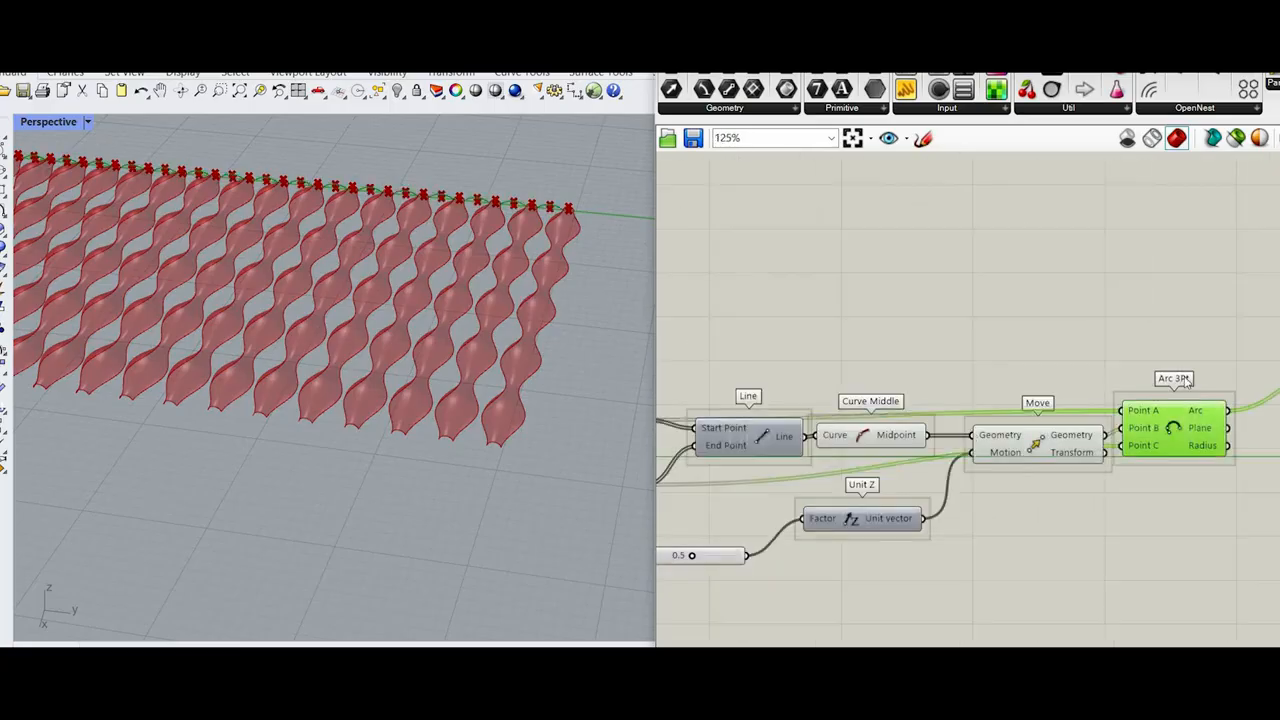
pyautogui.scroll(-1, 1183, 415)
pyautogui.moveTo(1181, 424); pyautogui.dragTo(931, 485, button='right')
pyautogui.scroll(-5, 1157, 416)
pyautogui.scroll(5, 832, 486)
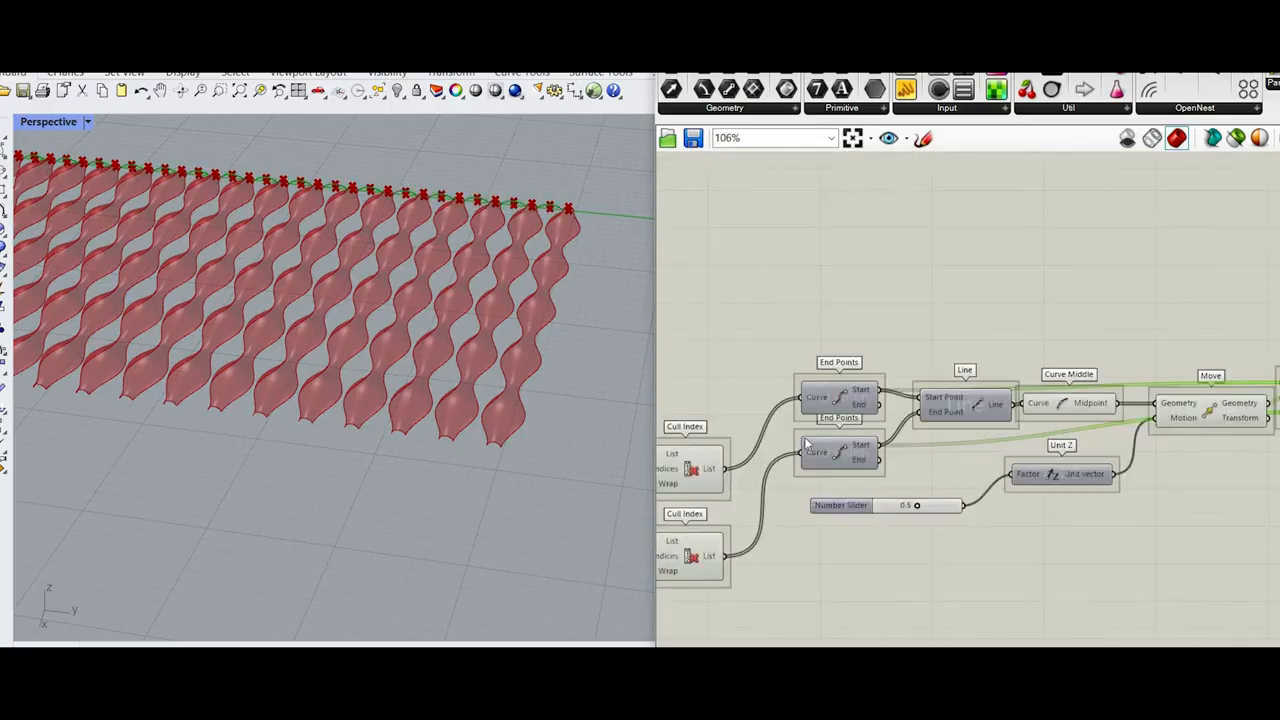
pyautogui.moveTo(806, 443); pyautogui.dragTo(892, 411, button='right')
pyautogui.rightClick(801, 442)
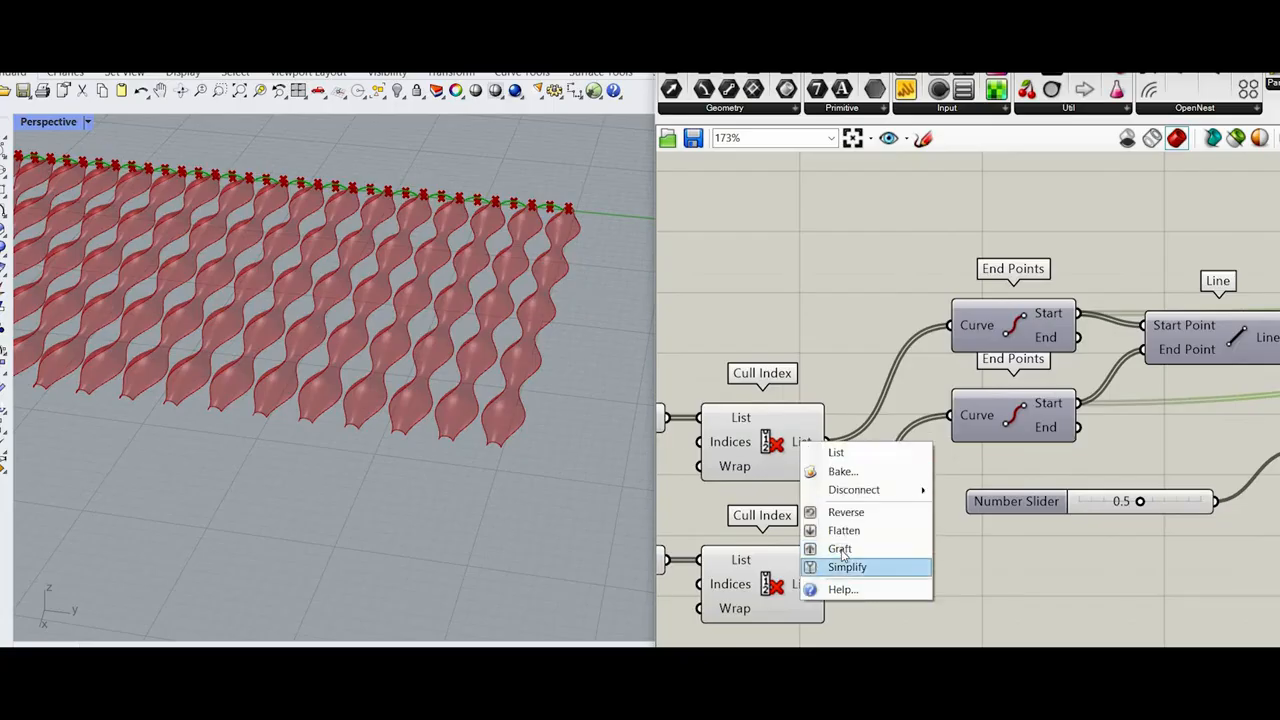
pyautogui.click(840, 548)
pyautogui.rightClick(798, 584)
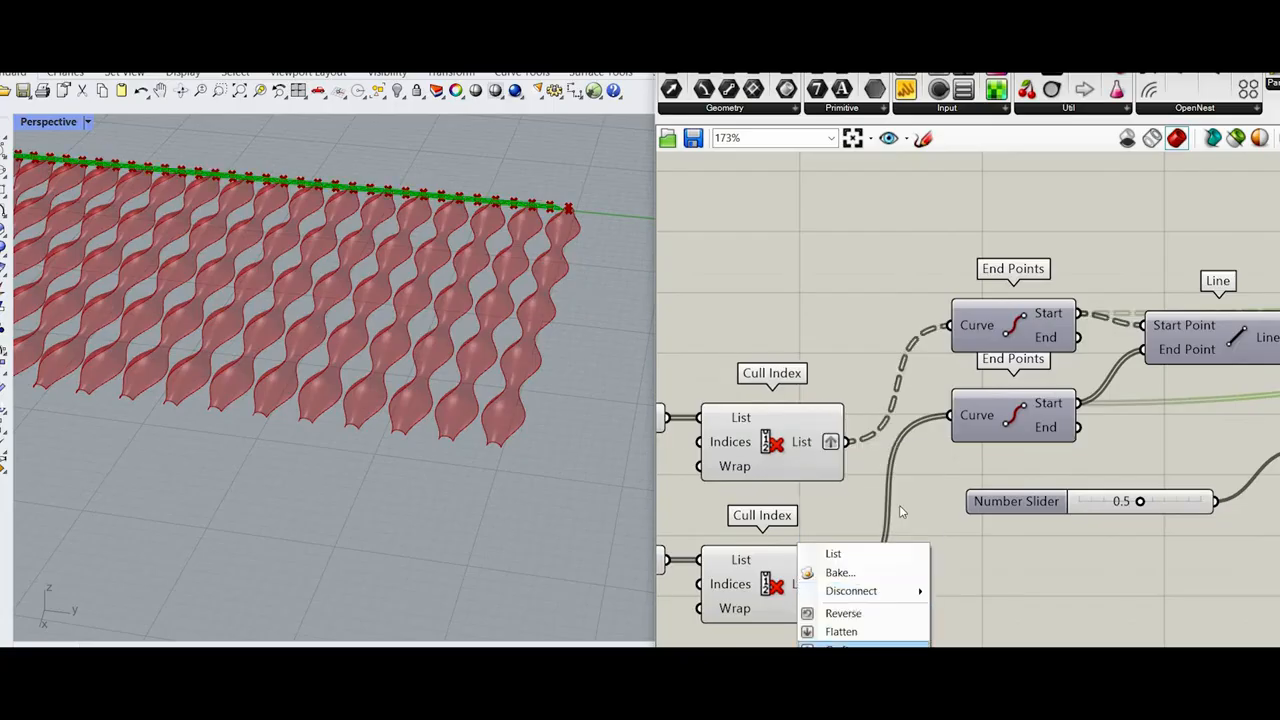
pyautogui.click(840, 648)
pyautogui.scroll(-4, 908, 502)
pyautogui.scroll(4, 905, 517)
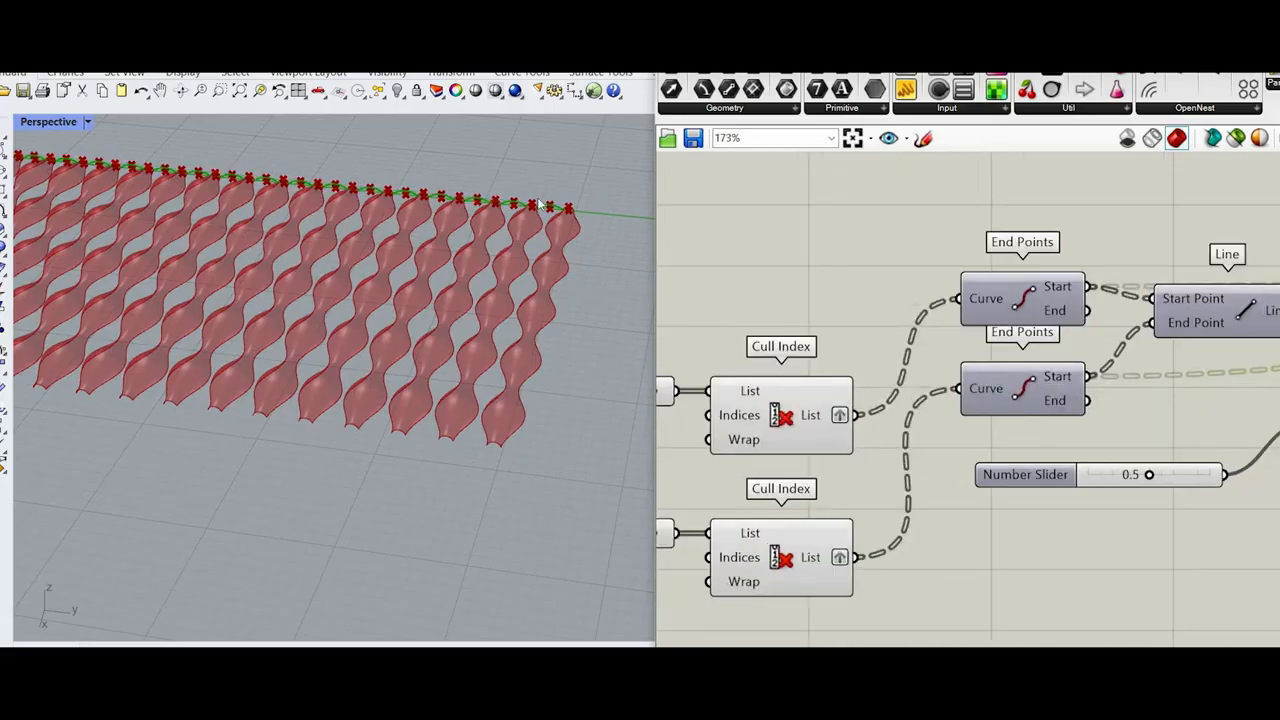
pyautogui.scroll(8, 540, 204)
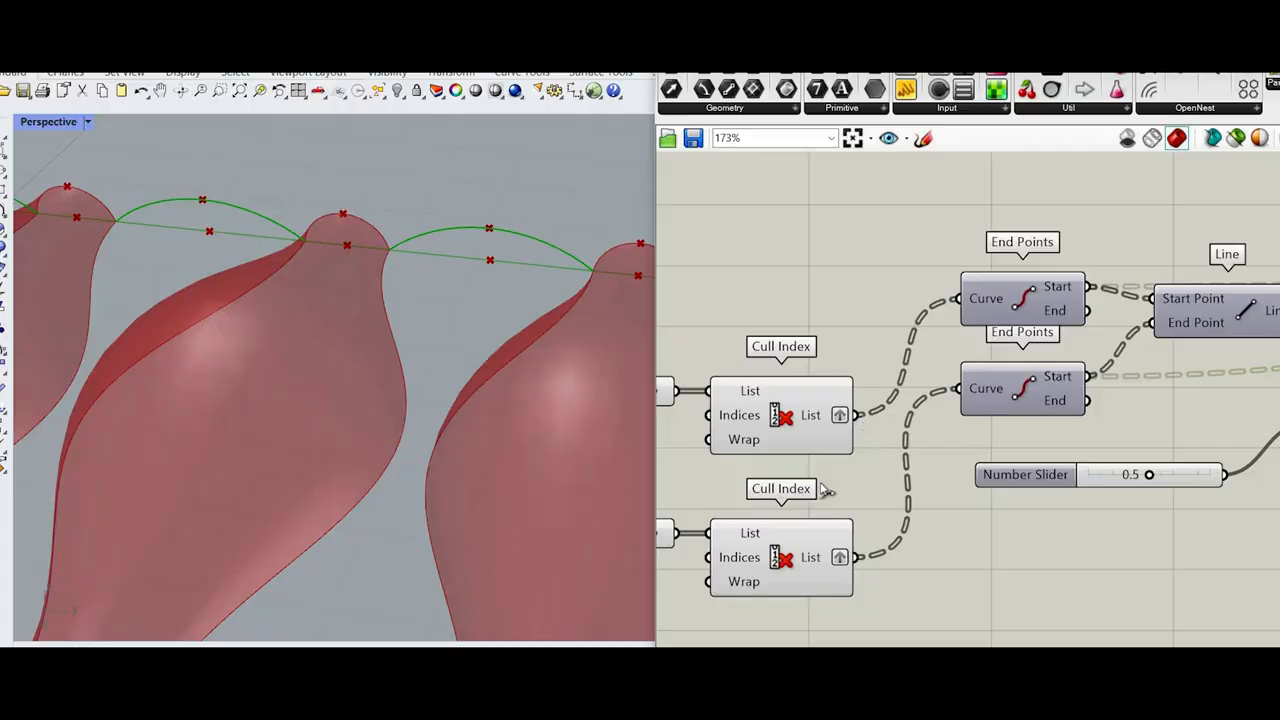
# Step: Connect the List outputs of the two Cull Index components to the Rail inputs of the duplicated Sweep2
pyautogui.scroll(-4, 1020, 440)
pyautogui.scroll(4, 1097, 430)
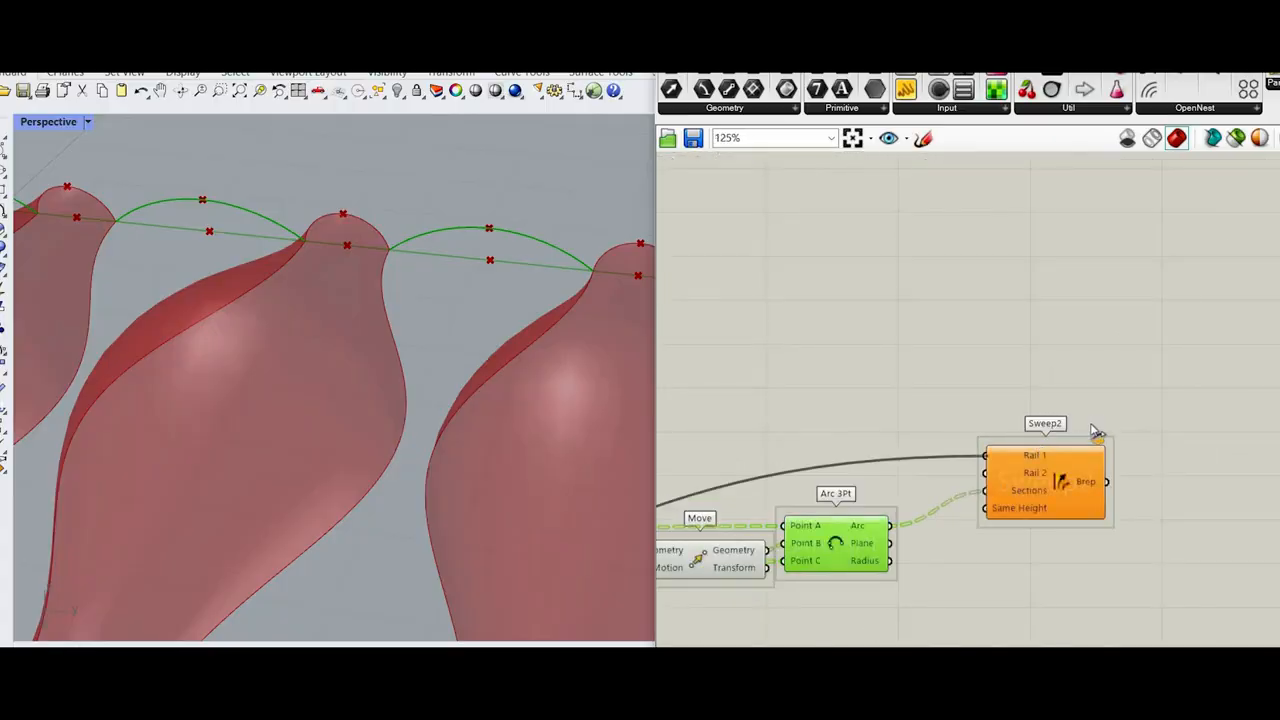
pyautogui.scroll(-5, 790, 545)
pyautogui.moveTo(778, 557); pyautogui.dragTo(808, 517)
pyautogui.scroll(4, 803, 519)
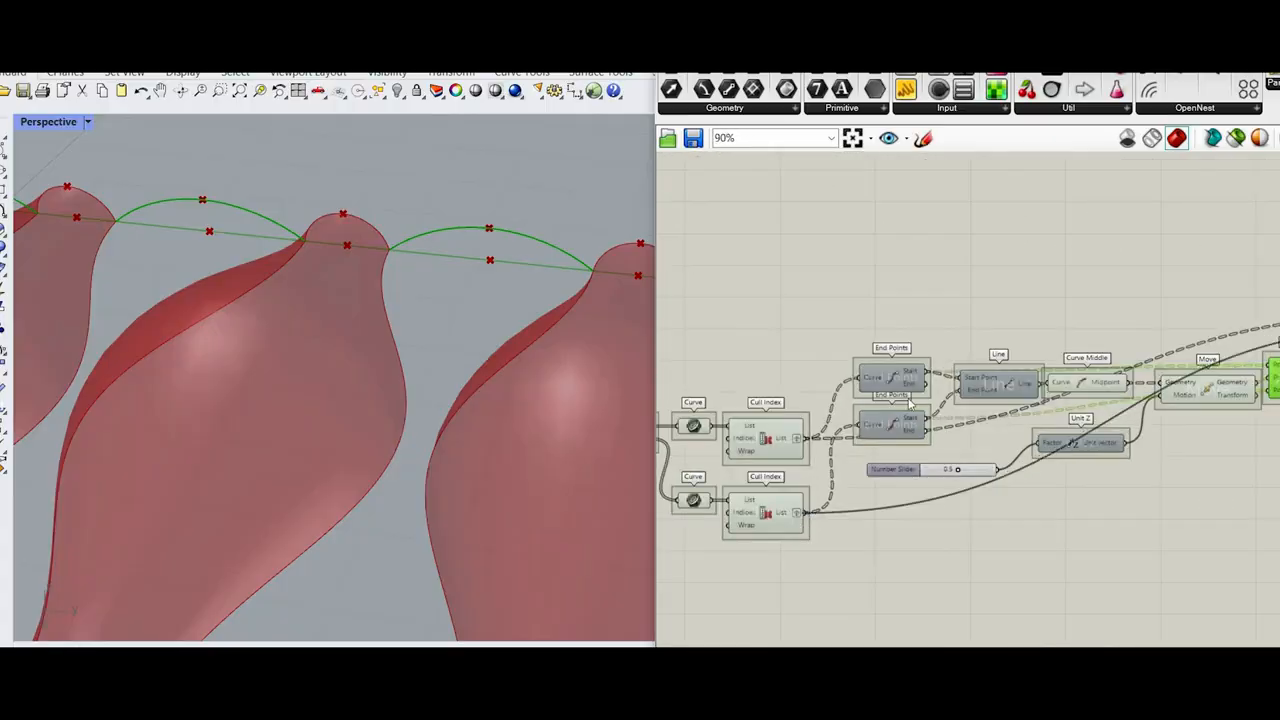
# Step: Turn off the preview of the duplicated components from the Explode Tree through Arc 3Pt
pyautogui.scroll(-5, 1053, 504)
pyautogui.moveTo(760, 306); pyautogui.dragTo(1062, 508)
pyautogui.scroll(-4, 479, 388)
pyautogui.scroll(-5, 470, 400)
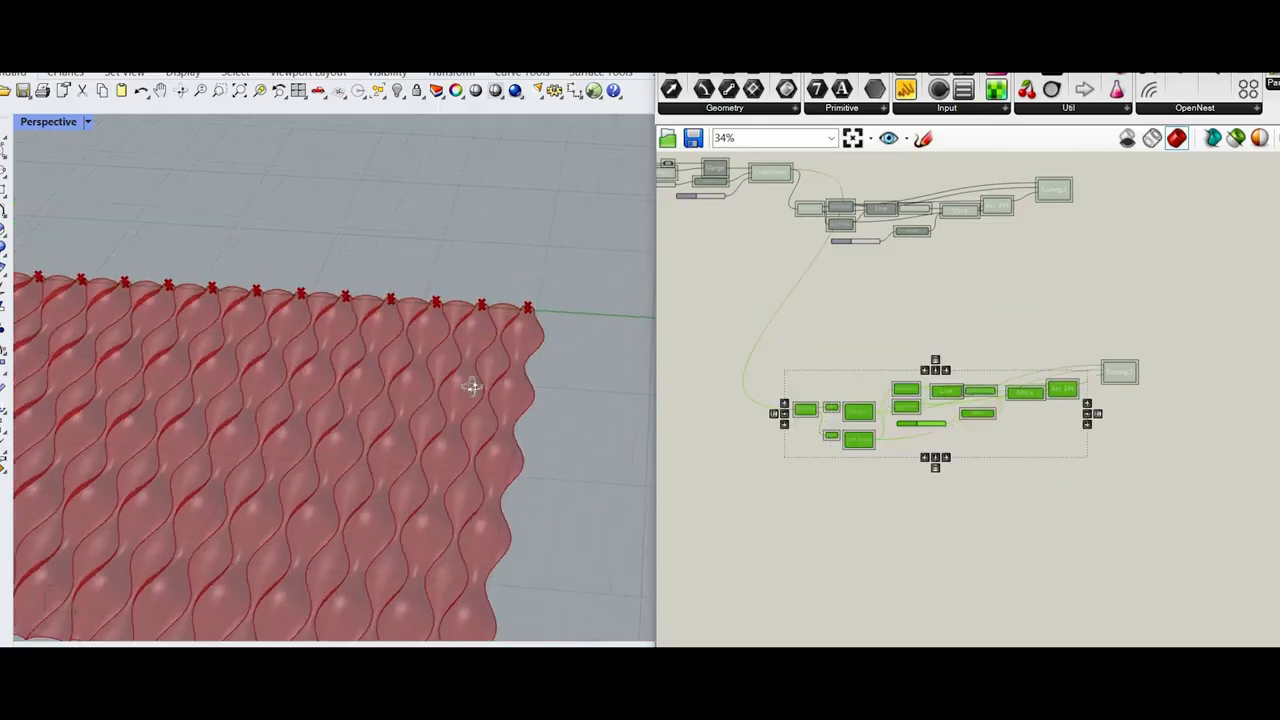
pyautogui.scroll(5, 551, 424)
pyautogui.scroll(8, 549, 397)
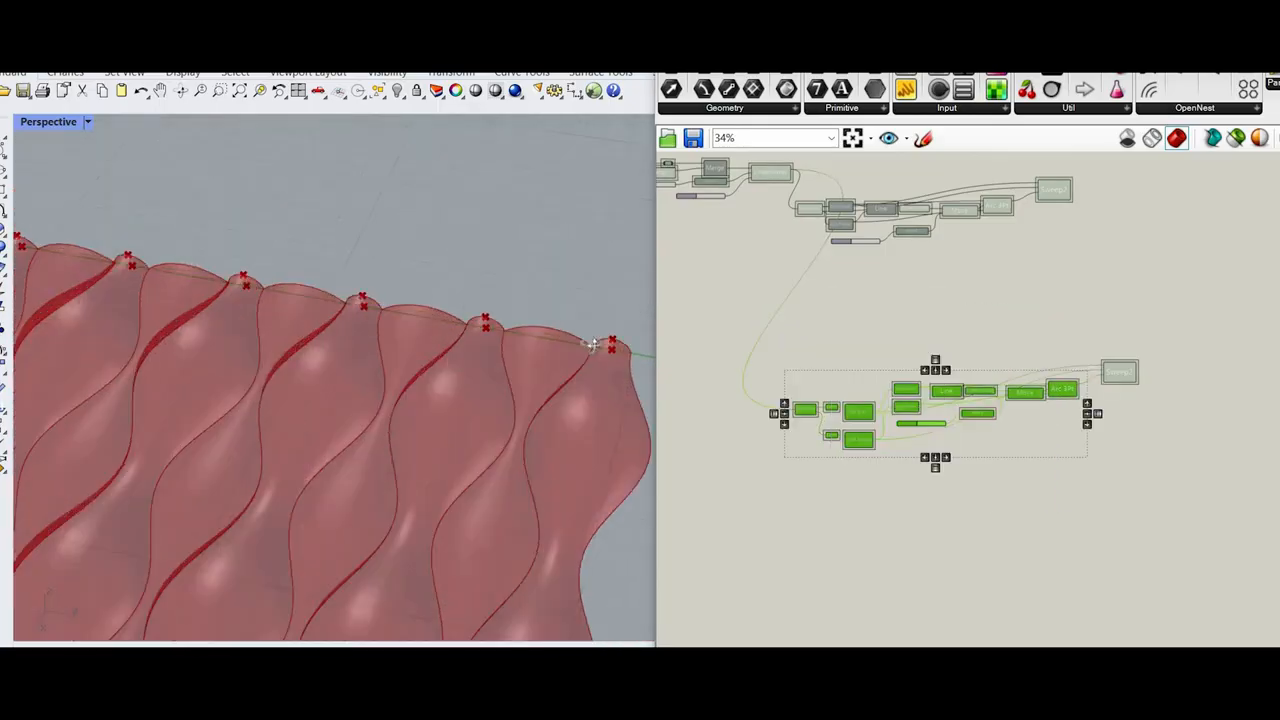
# Step: Set the Number Slider feeding the duplicated Unit Z factor to 0.7
pyautogui.scroll(-5, 560, 287)
pyautogui.moveTo(561, 312); pyautogui.dragTo(550, 228, button='right')
pyautogui.scroll(7, 908, 482)
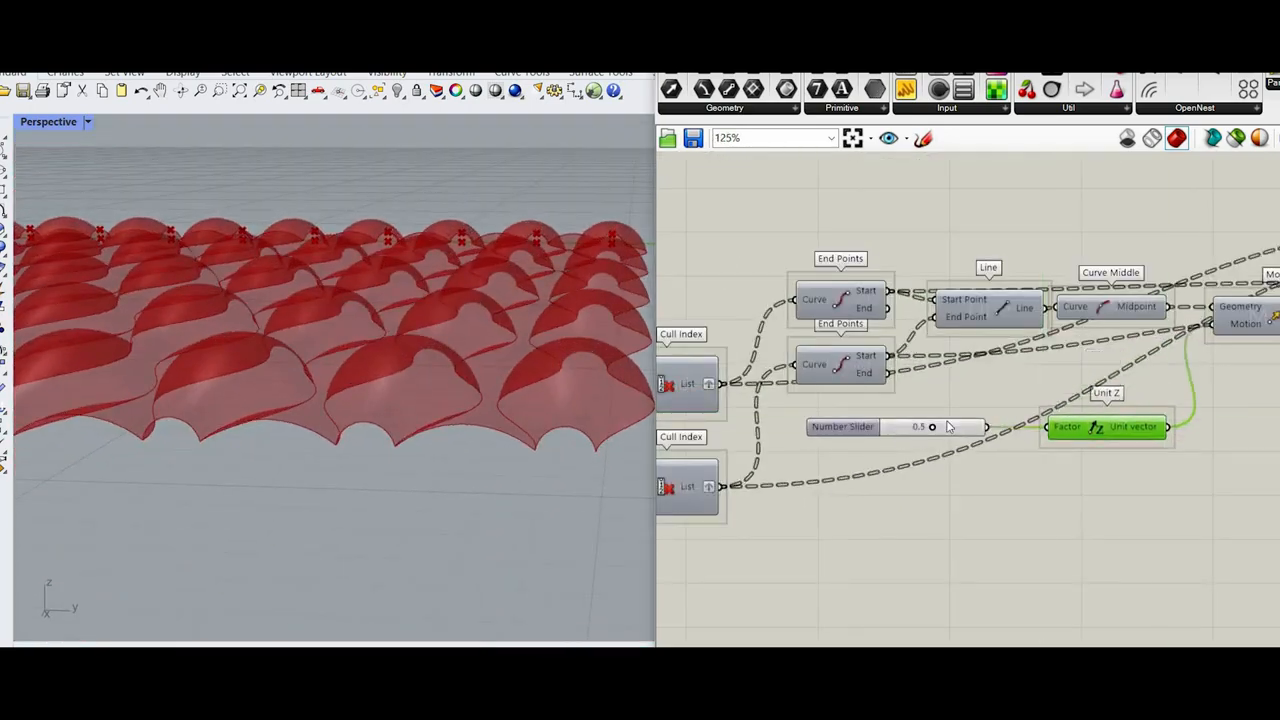
pyautogui.scroll(5, 914, 431)
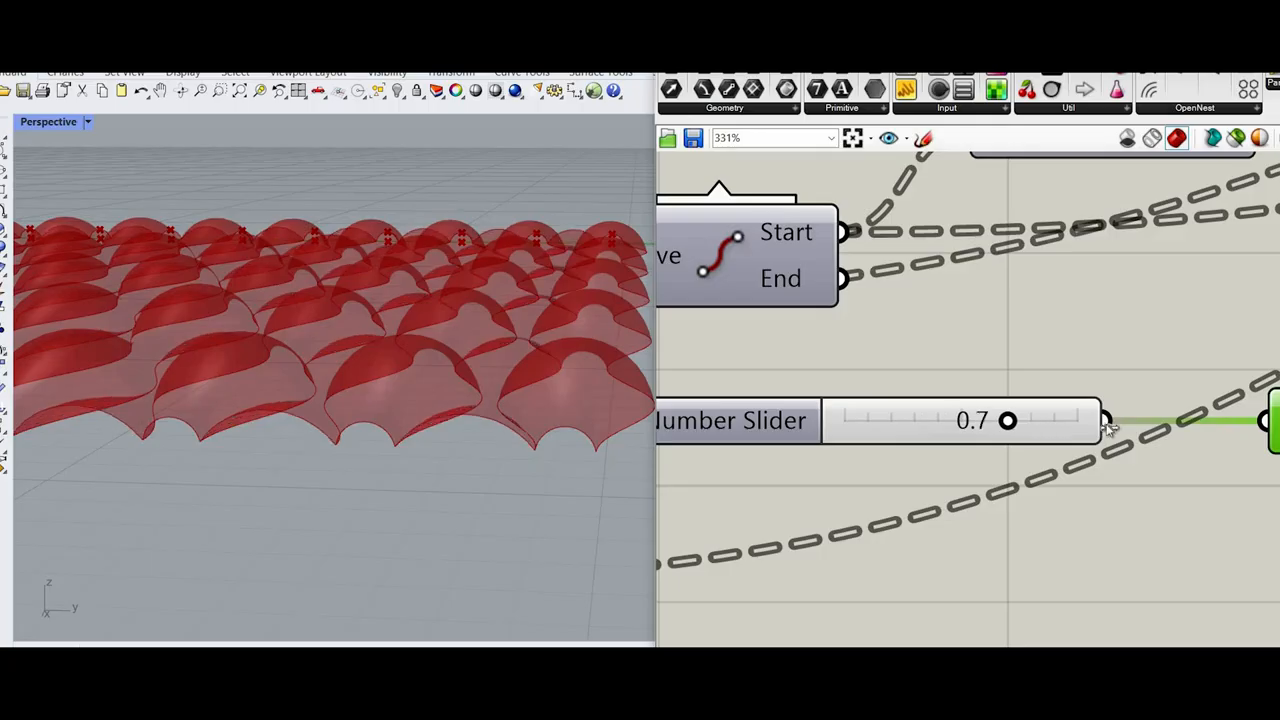
# Step: Set the Number Slider feeding the duplicated Unit Z factor to 1.0
pyautogui.moveTo(1106, 424); pyautogui.dragTo(1156, 428)
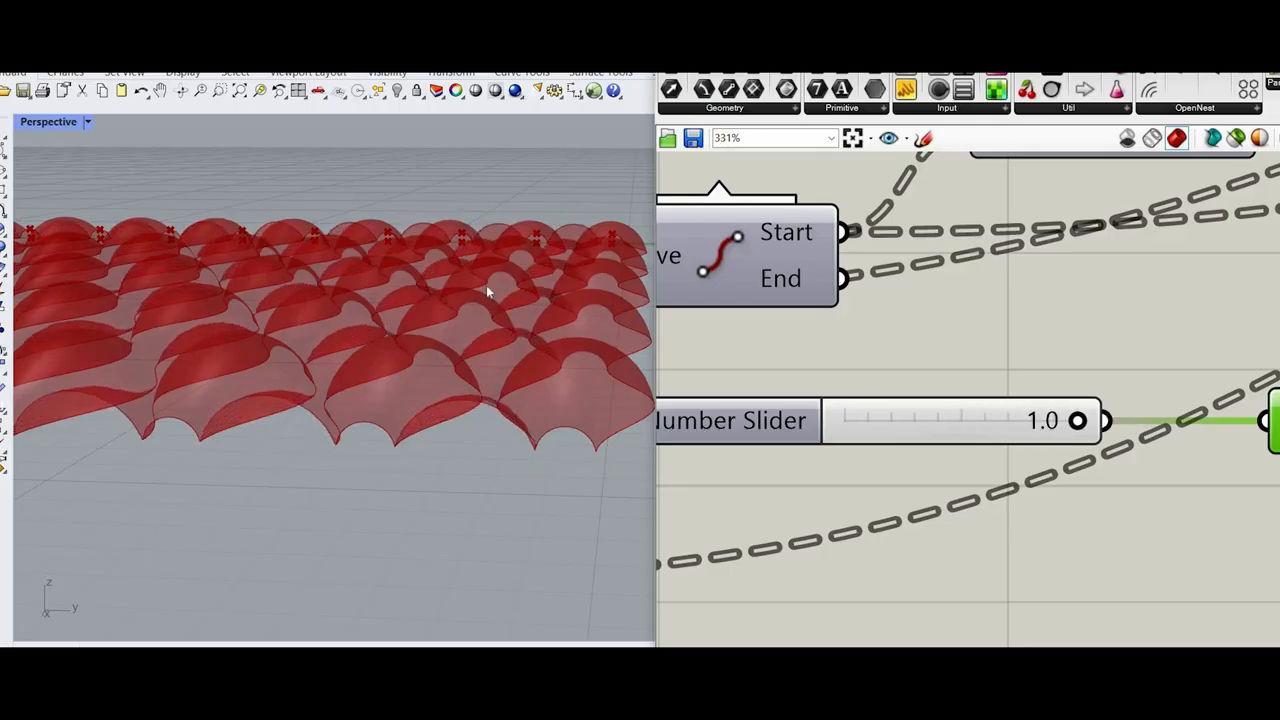
pyautogui.scroll(7, 487, 291)
pyautogui.scroll(-7, 514, 314)
pyautogui.moveTo(514, 314); pyautogui.dragTo(911, 420, button='right')
pyautogui.scroll(-3, 908, 425)
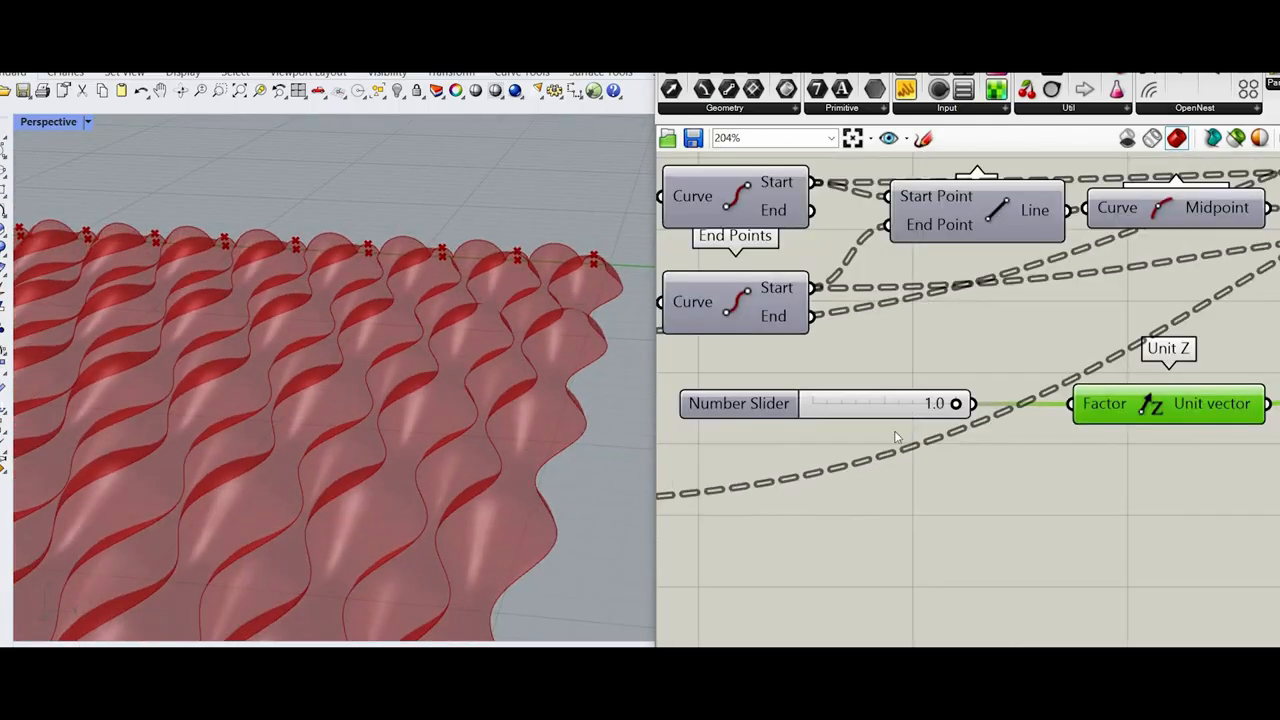
# Step: Add a new Number Slider set to 1.5 and connect it to the duplicated Unit Z factor in place of the old slider
pyautogui.scroll(2, 894, 422)
pyautogui.moveTo(885, 414); pyautogui.dragTo(839, 546)
pyautogui.doubleClick(877, 403)
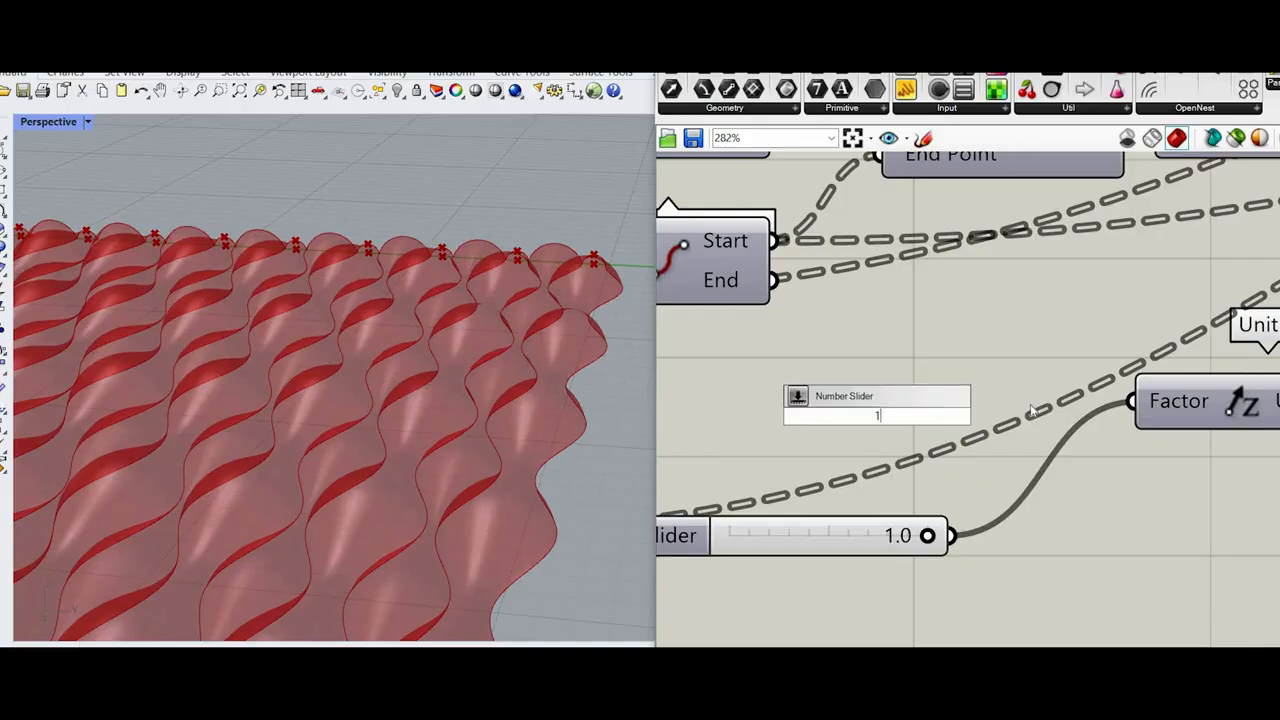
pyautogui.press('Return')
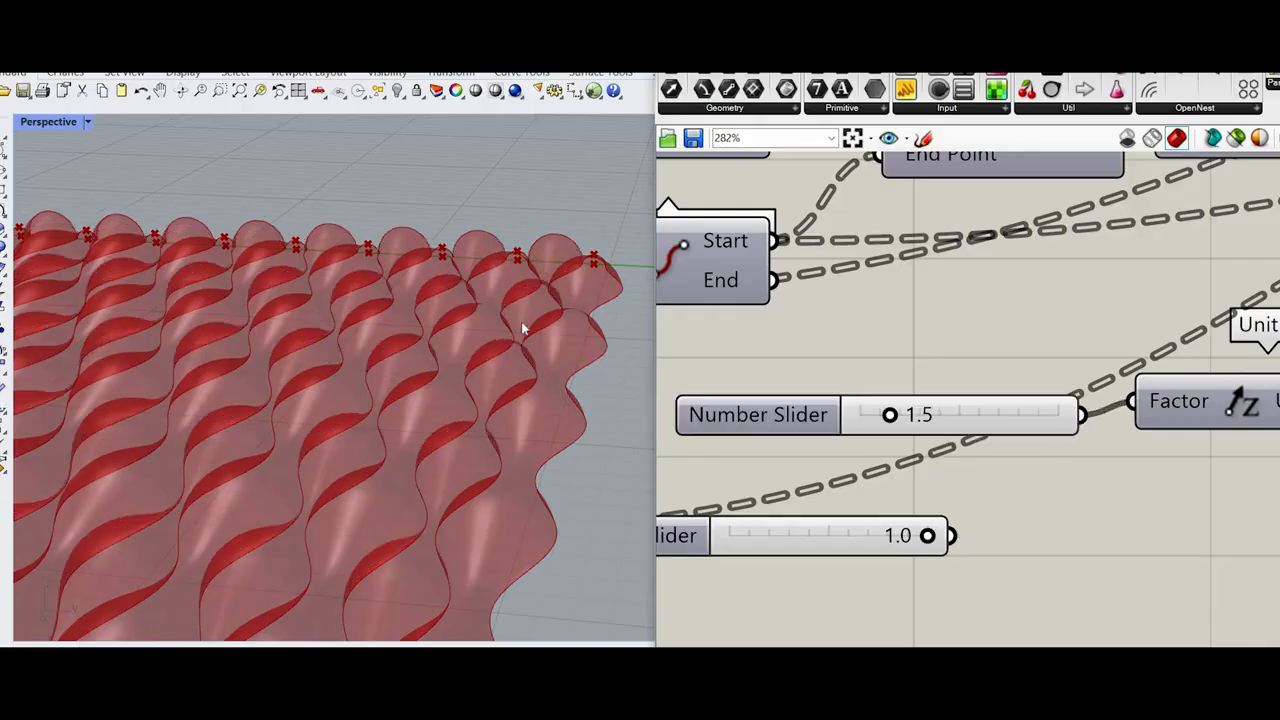
pyautogui.scroll(5, 446, 304)
pyautogui.moveTo(446, 304); pyautogui.dragTo(443, 357, button='right')
pyautogui.scroll(-7, 263, 380)
pyautogui.moveTo(263, 380)
pyautogui.mouseDown(button='right')
pyautogui.moveTo(226, 398)
pyautogui.moveTo(253, 390)
pyautogui.mouseUp(button='right')
pyautogui.scroll(5, 253, 390)
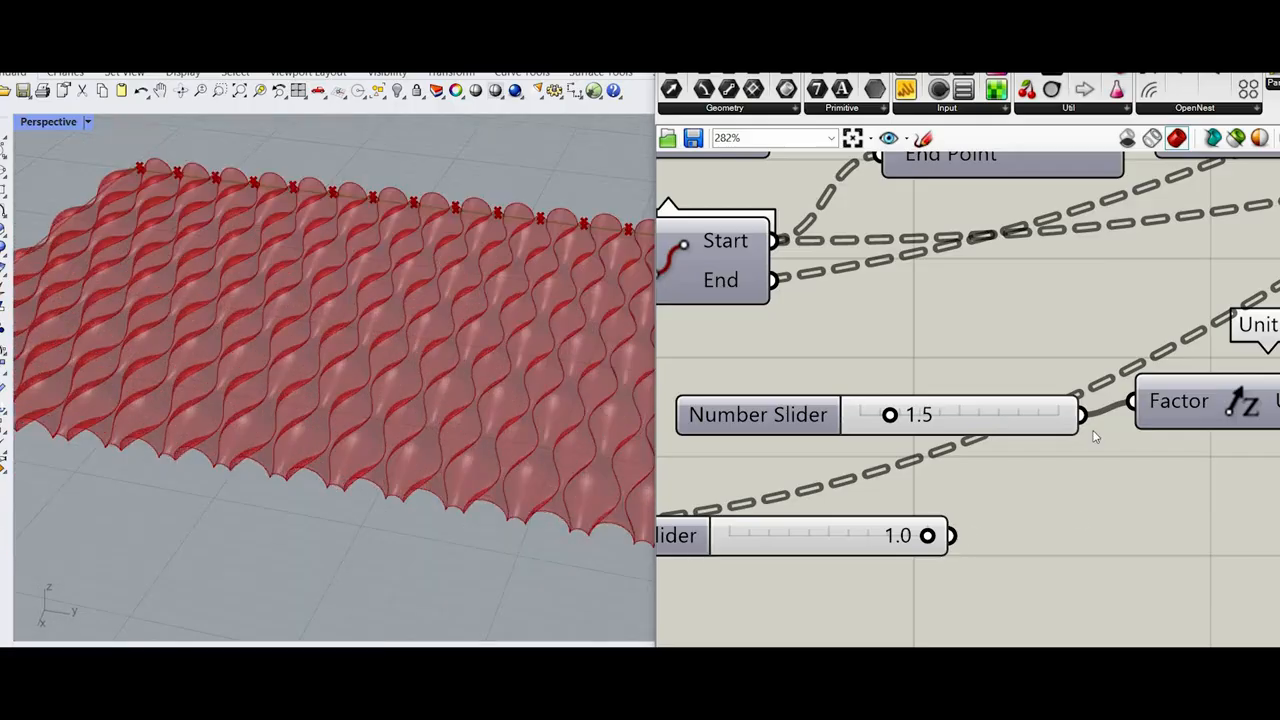
# Step: Select the duplicated Sweep2 and examine how its strips fill the gaps between the original swept strips
pyautogui.scroll(-5, 1095, 437)
pyautogui.moveTo(1206, 466); pyautogui.dragTo(955, 529, button='right')
pyautogui.scroll(2, 1128, 449)
pyautogui.click(1150, 440)
pyautogui.scroll(-6, 377, 414)
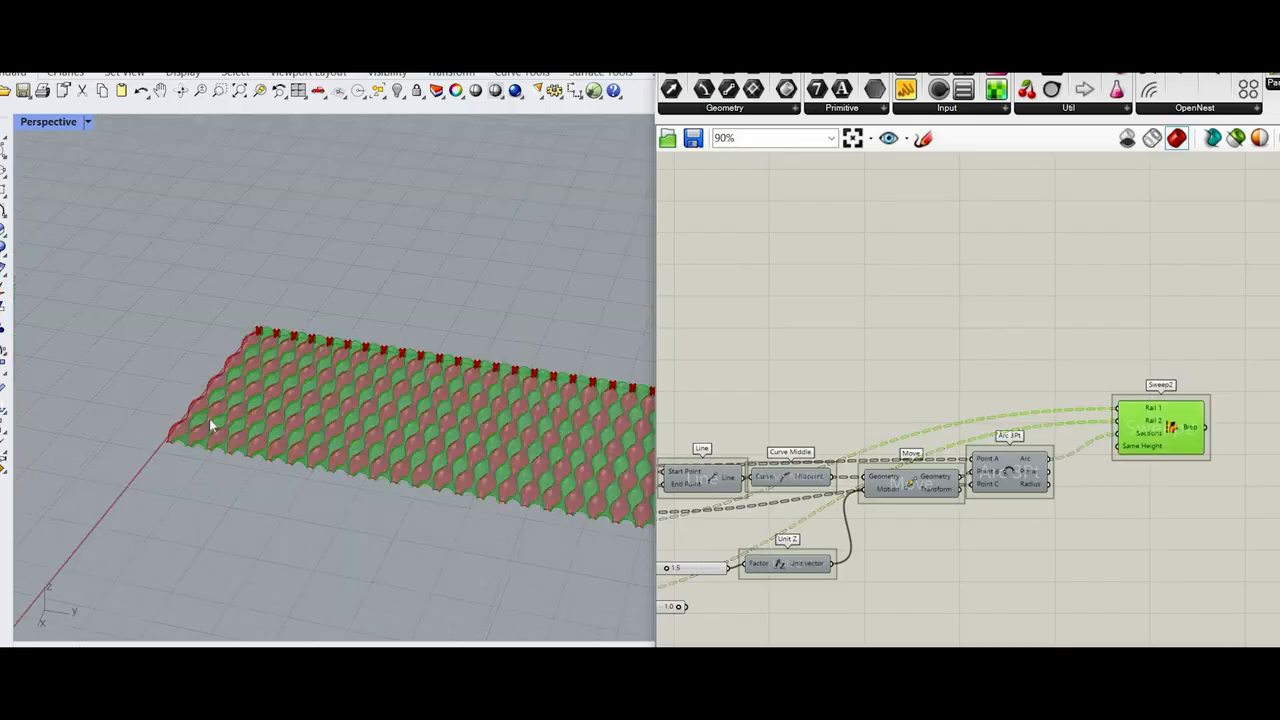
pyautogui.scroll(8, 207, 430)
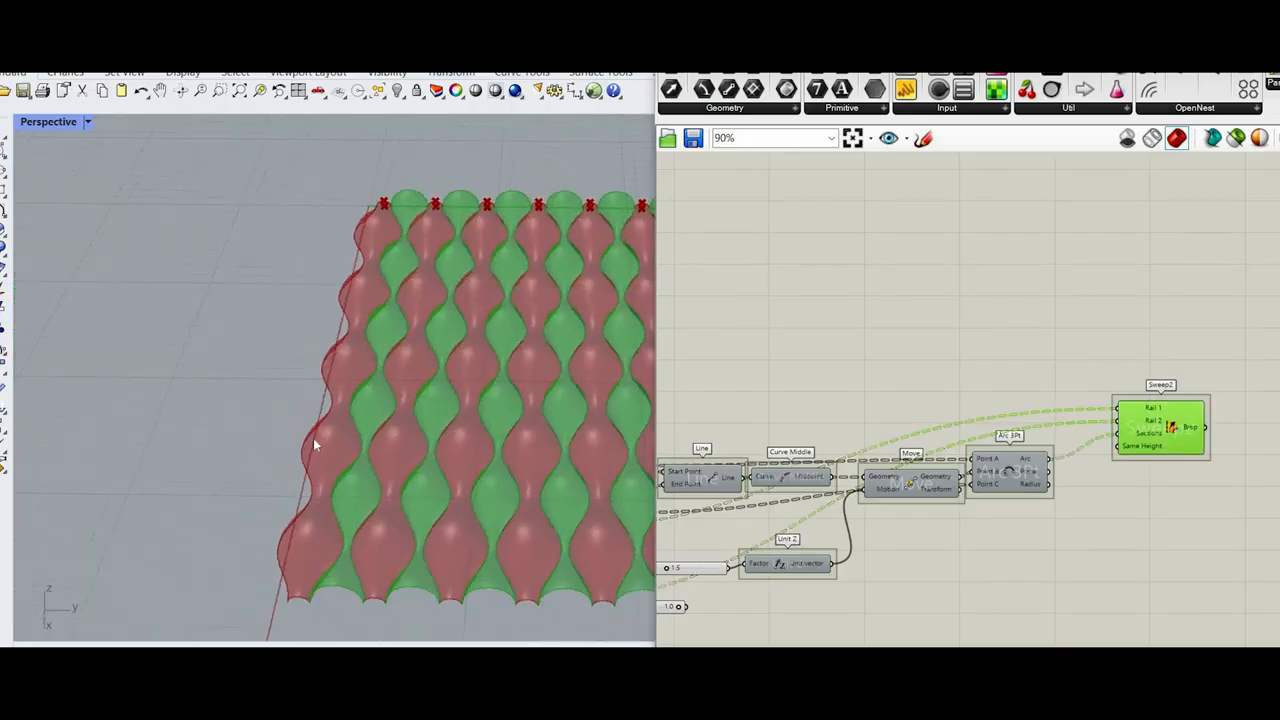
pyautogui.moveTo(314, 444); pyautogui.dragTo(327, 433, button='right')
pyautogui.scroll(-2, 980, 271)
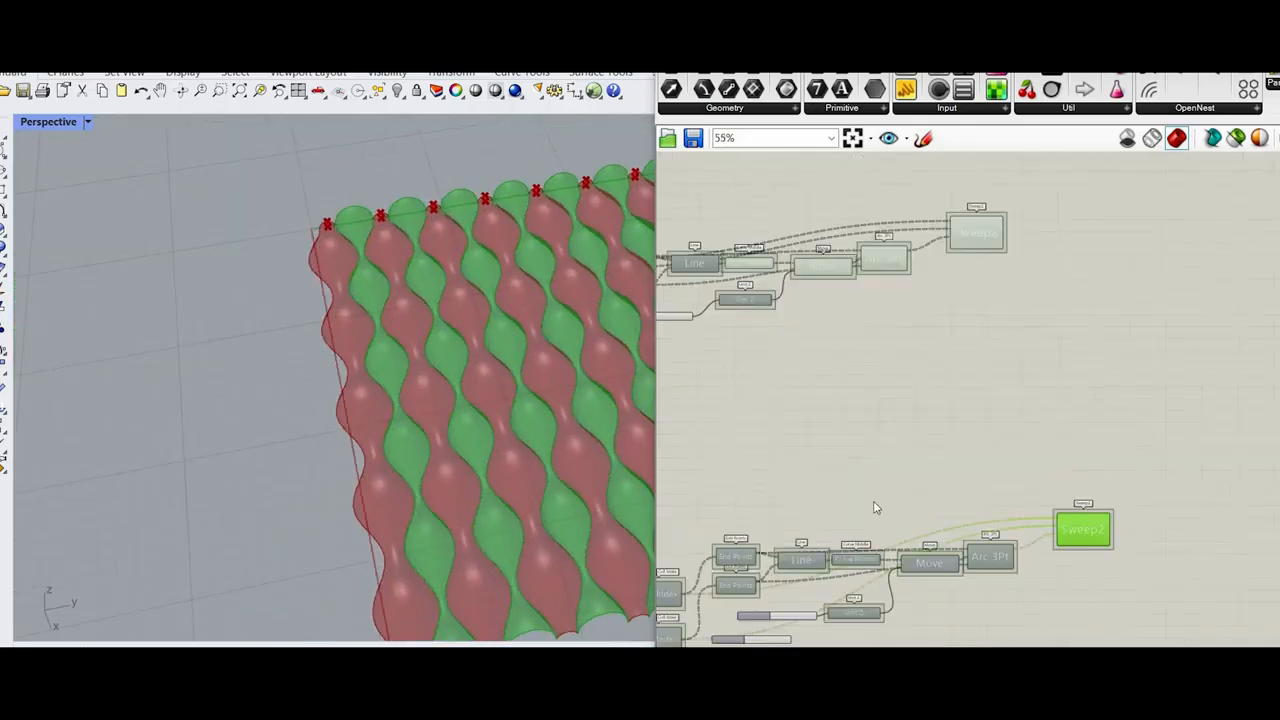
pyautogui.scroll(-10, 1063, 373)
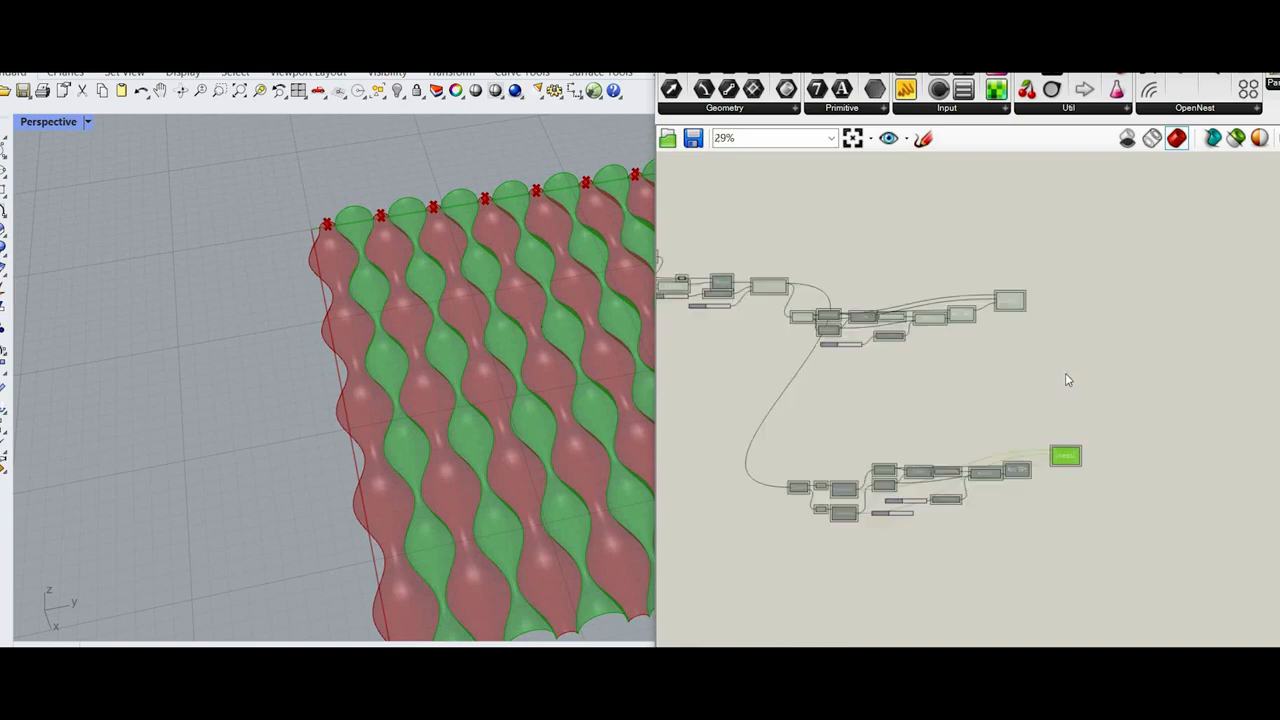
pyautogui.scroll(10, 925, 320)
pyautogui.scroll(-3, 890, 360)
pyautogui.moveTo(878, 348); pyautogui.dragTo(1265, 340)
pyautogui.scroll(2, 1265, 345)
pyautogui.scroll(-4, 1089, 470)
pyautogui.scroll(4, 1091, 467)
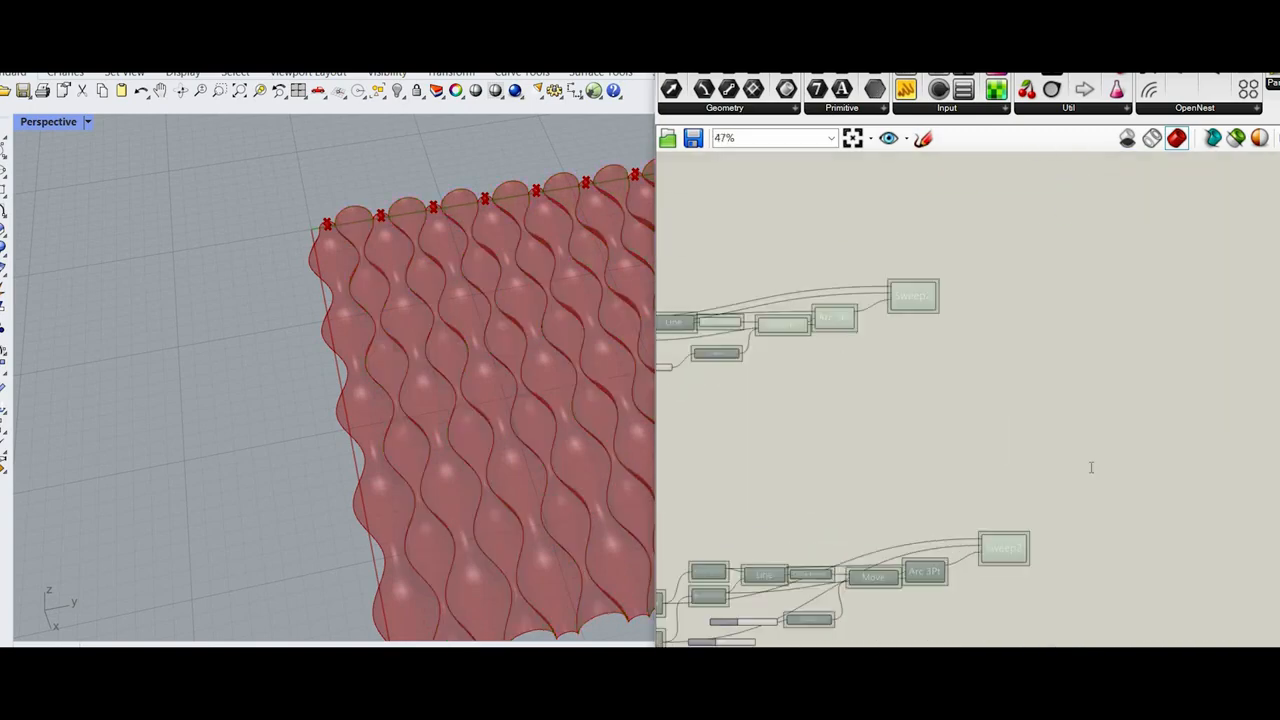
pyautogui.doubleClick(1091, 467)
pyautogui.write('merge')
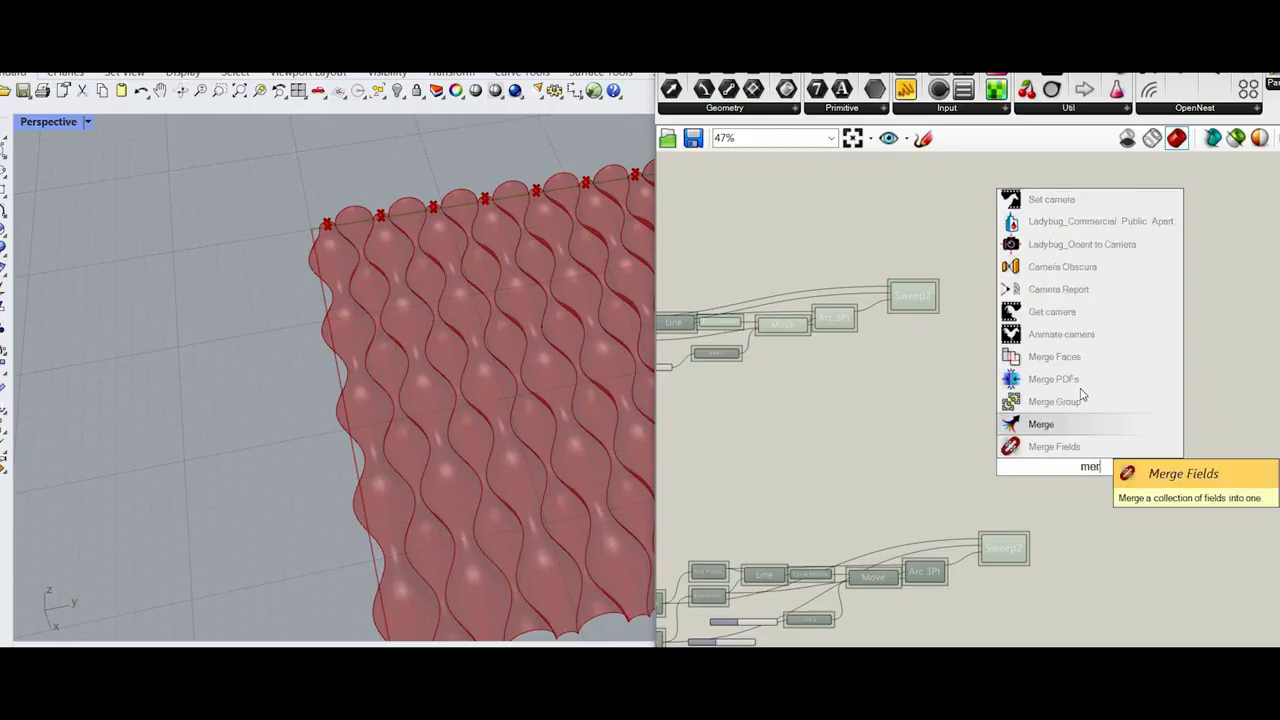
pyautogui.press('Return')
pyautogui.moveTo(1090, 467); pyautogui.dragTo(1075, 379)
pyautogui.scroll(4, 956, 314)
pyautogui.moveTo(890, 272); pyautogui.dragTo(1082, 419)
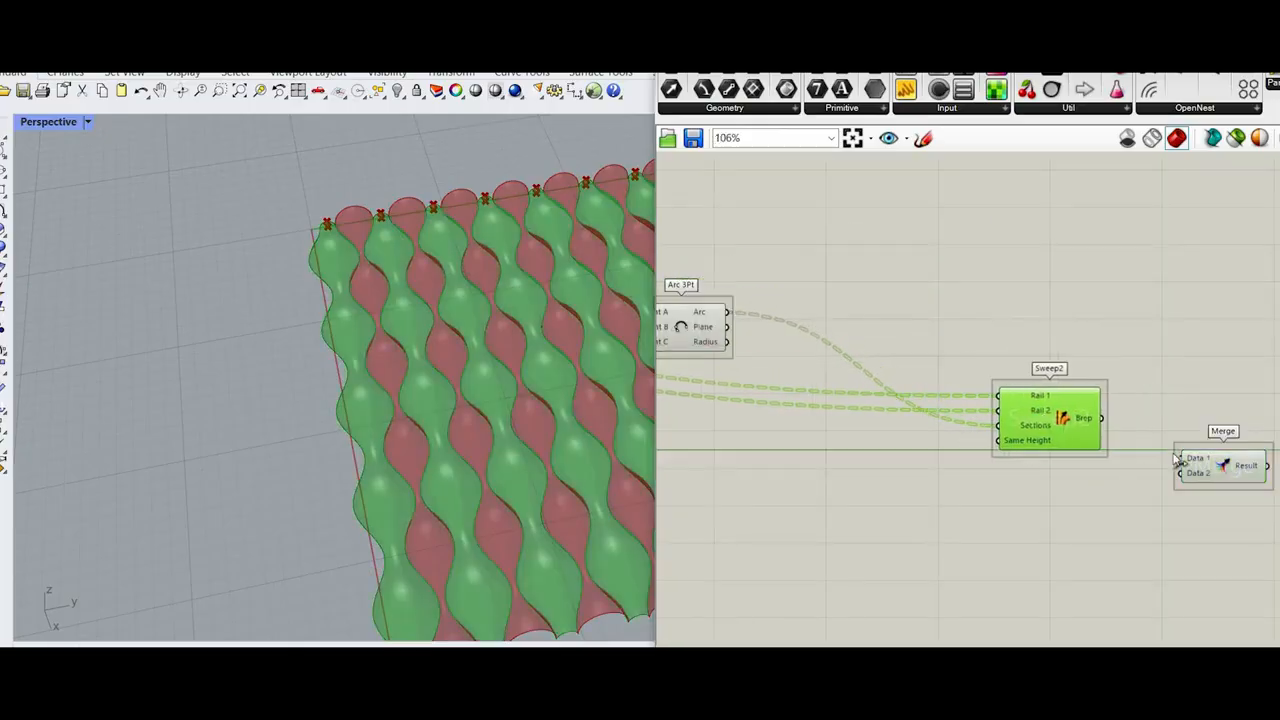
pyautogui.scroll(-4, 1160, 331)
pyautogui.scroll(3, 1160, 335)
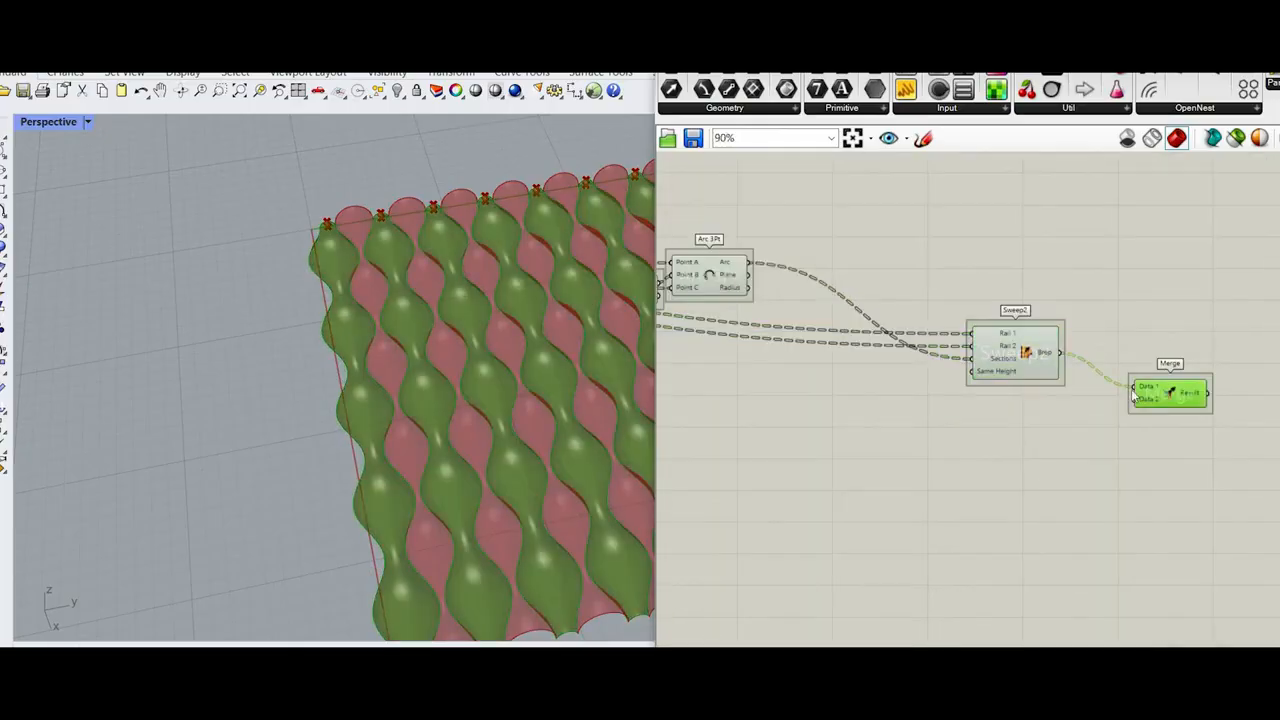
pyautogui.press('Delete')
# Step: Add a Brep Join component and connect the Brep outputs of both Sweep2 components to its Breps input
pyautogui.doubleClick(1135, 380)
pyautogui.write('bre')
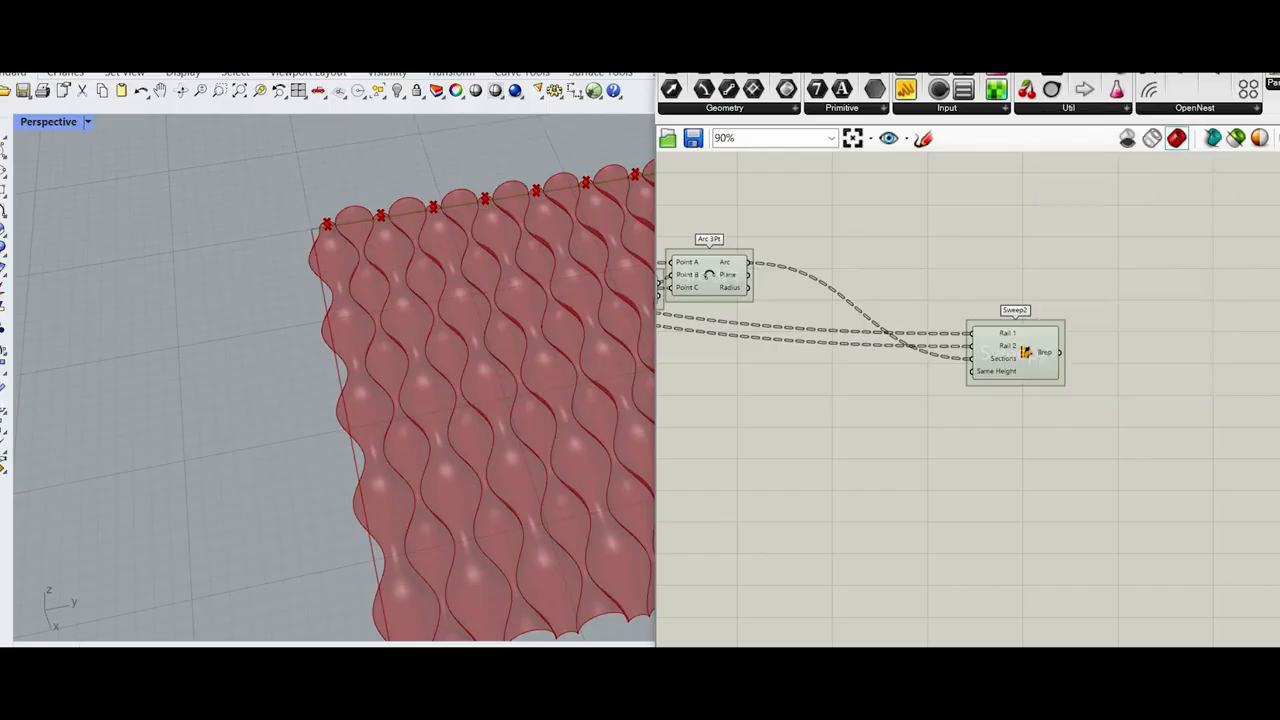
pyautogui.write('p j')
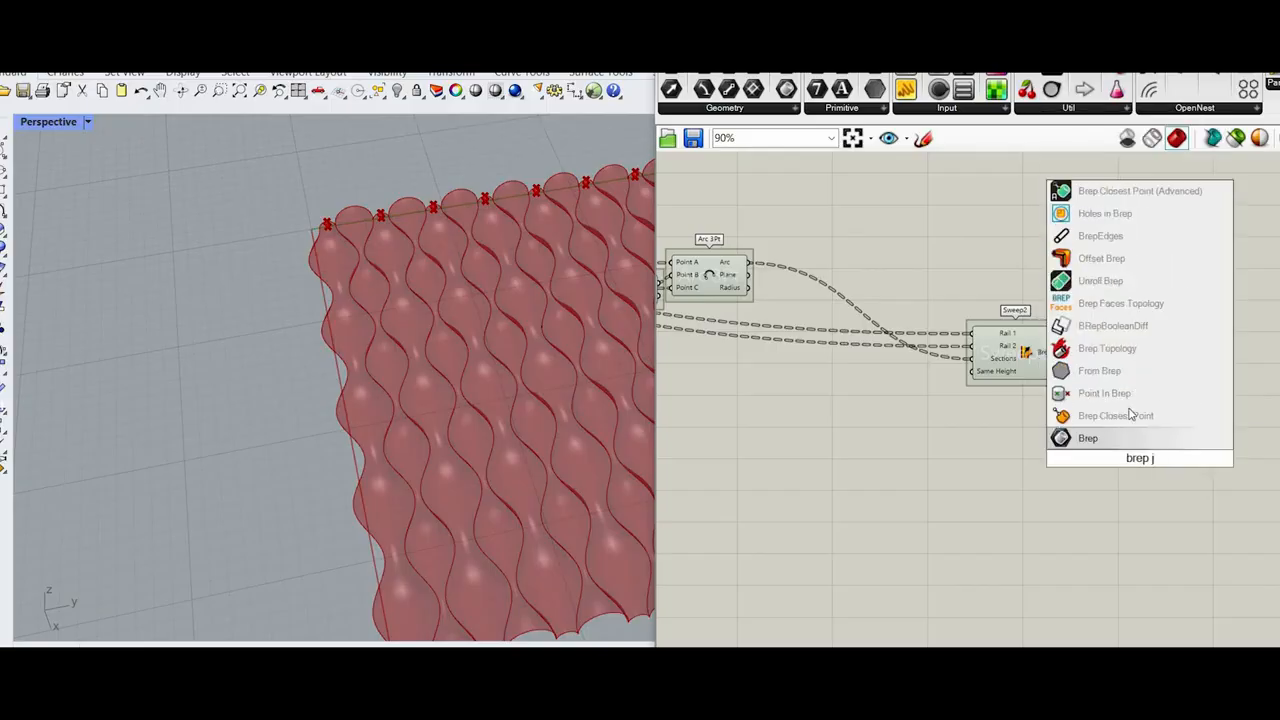
pyautogui.write('o')
pyautogui.click(1110, 393)
pyautogui.scroll(3, 1040, 389)
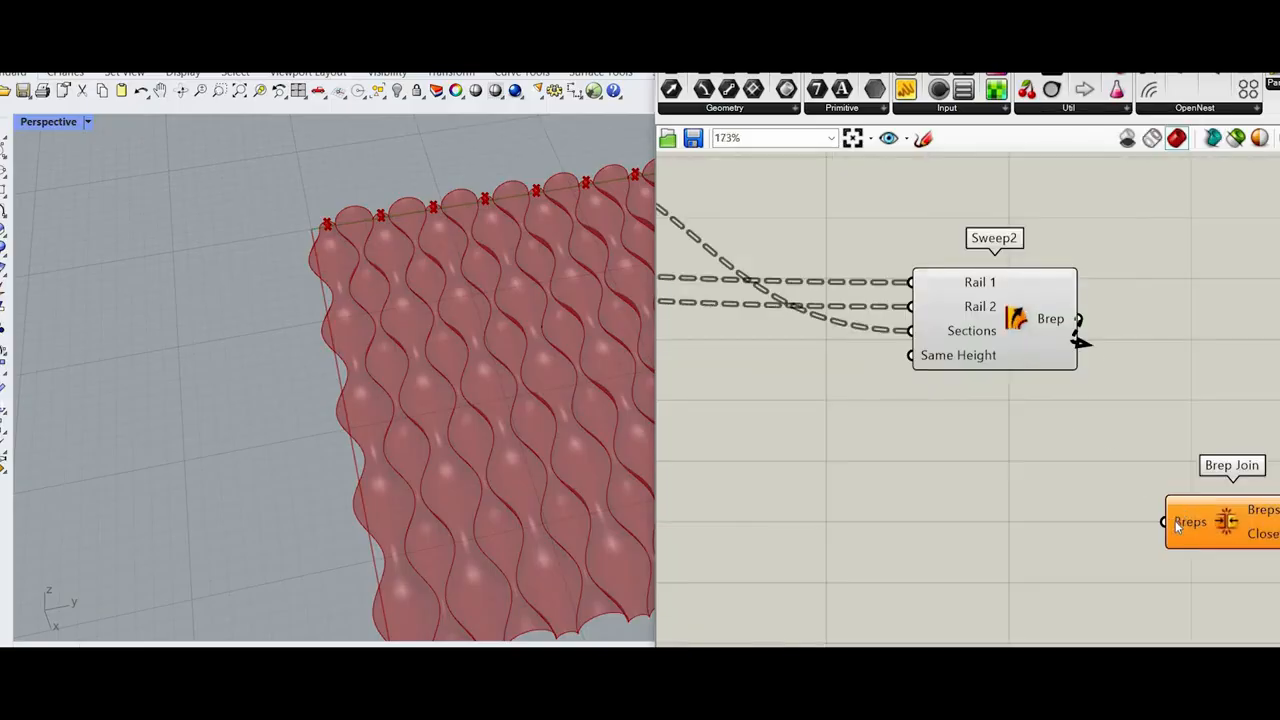
pyautogui.moveTo(1164, 521); pyautogui.dragTo(1184, 630)
pyautogui.scroll(-5, 1180, 464)
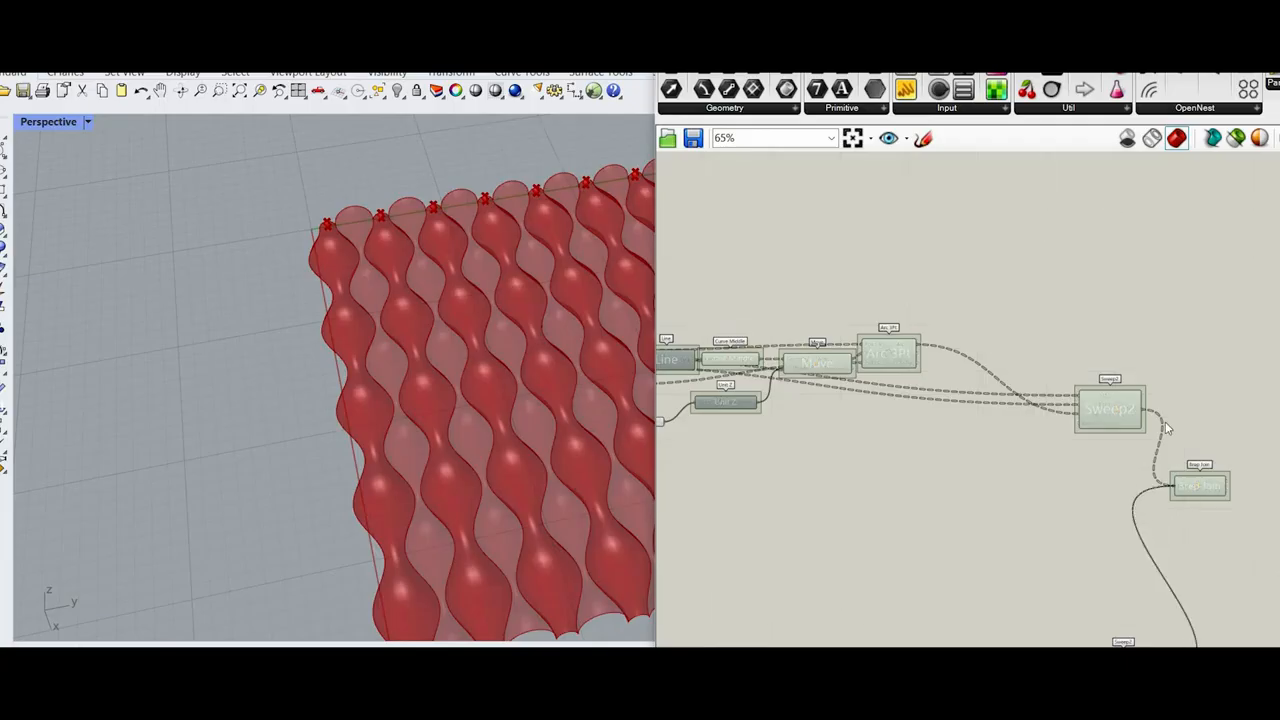
# Step: Flatten the Breps input of the Brep Join component
pyautogui.scroll(6, 1168, 440)
pyautogui.rightClick(1173, 370)
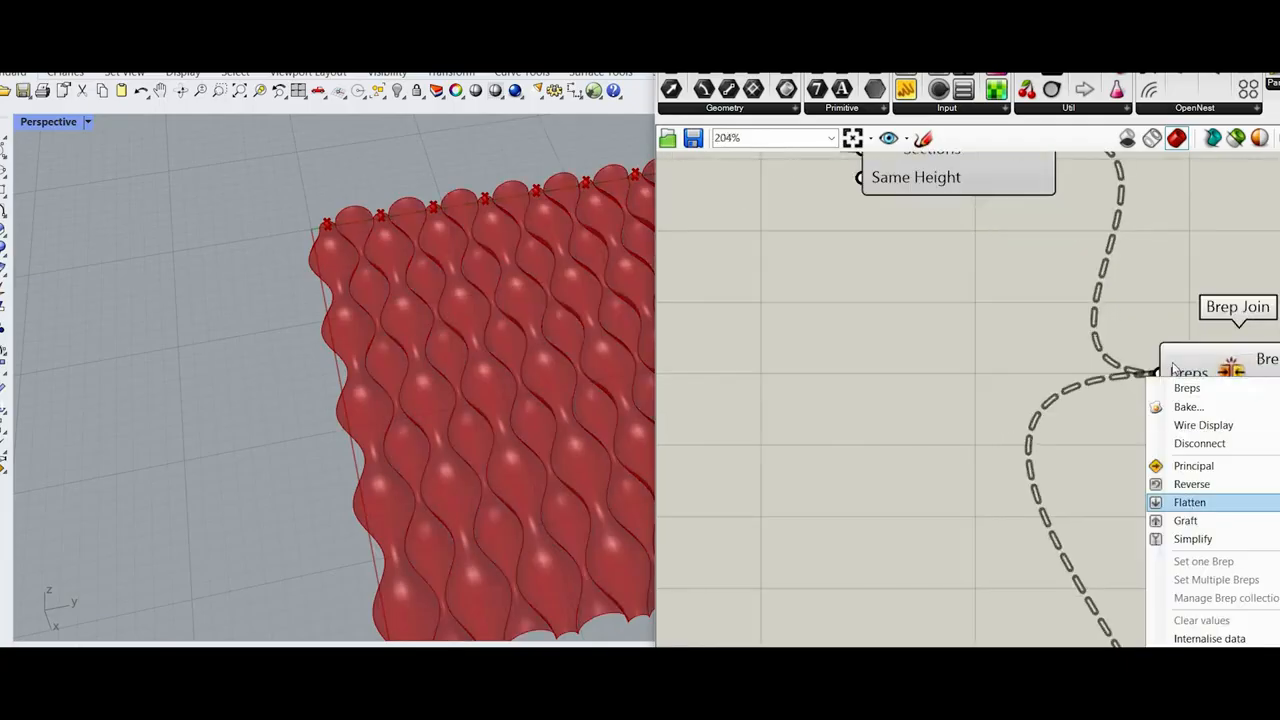
pyautogui.click(1190, 502)
pyautogui.scroll(-5, 1006, 400)
pyautogui.scroll(8, 1010, 395)
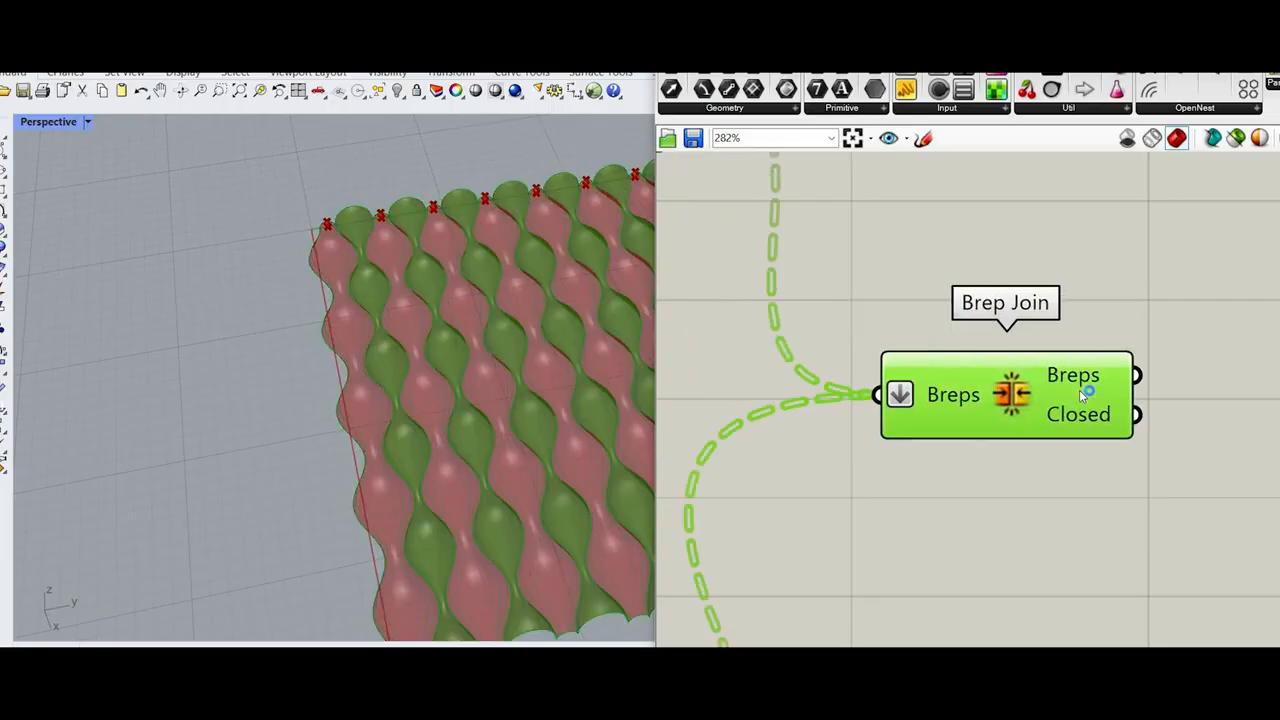
# Step: Turn off the preview of both component chains up to the two Sweep2 components, keeping only Brep Join displayed
pyautogui.scroll(-8, 1080, 388)
pyautogui.moveTo(686, 557); pyautogui.dragTo(1029, 225)
pyautogui.rightClick(1016, 213)
pyautogui.click(1056, 242)
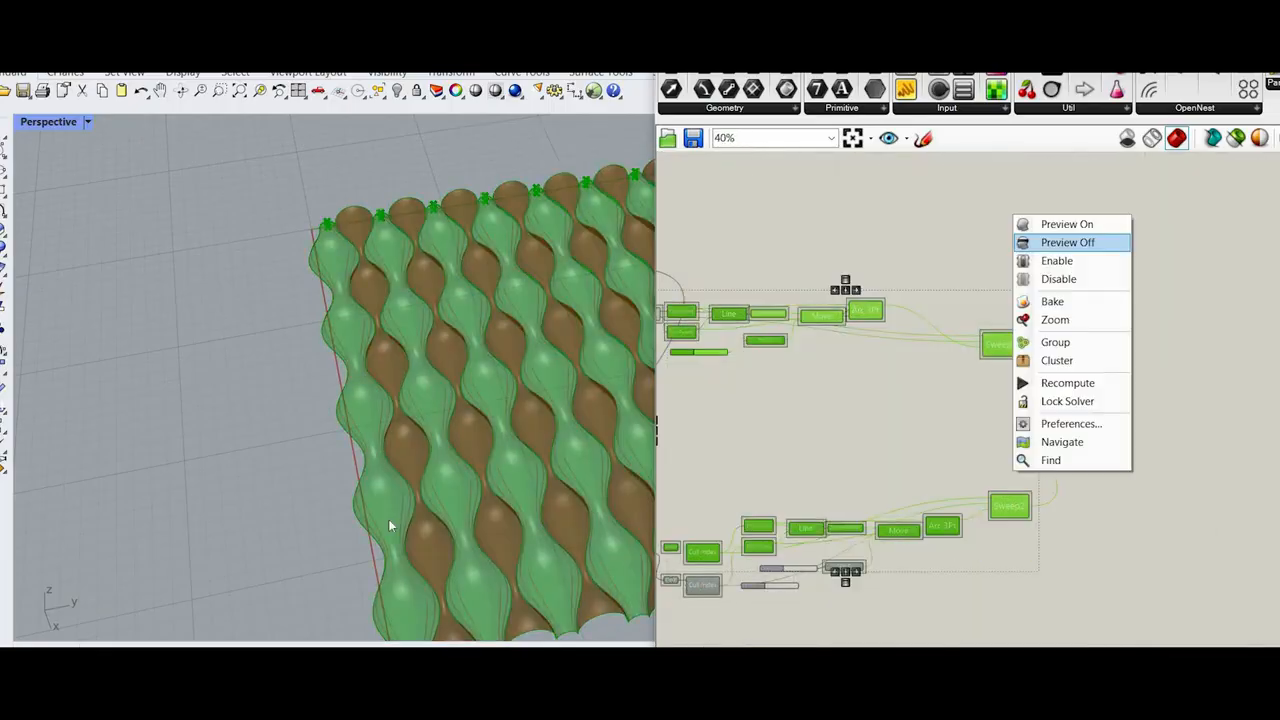
pyautogui.scroll(5, 408, 395)
pyautogui.moveTo(391, 389)
pyautogui.mouseDown(button='right')
pyautogui.moveTo(354, 401)
pyautogui.moveTo(363, 411)
pyautogui.moveTo(369, 374)
pyautogui.moveTo(406, 371)
pyautogui.moveTo(418, 314)
pyautogui.moveTo(386, 391)
pyautogui.moveTo(266, 346)
pyautogui.moveTo(341, 410)
pyautogui.mouseUp(button='right')
pyautogui.scroll(-4, 383, 447)
pyautogui.scroll(-4, 383, 447)
pyautogui.moveTo(383, 447); pyautogui.dragTo(386, 490, button='right')
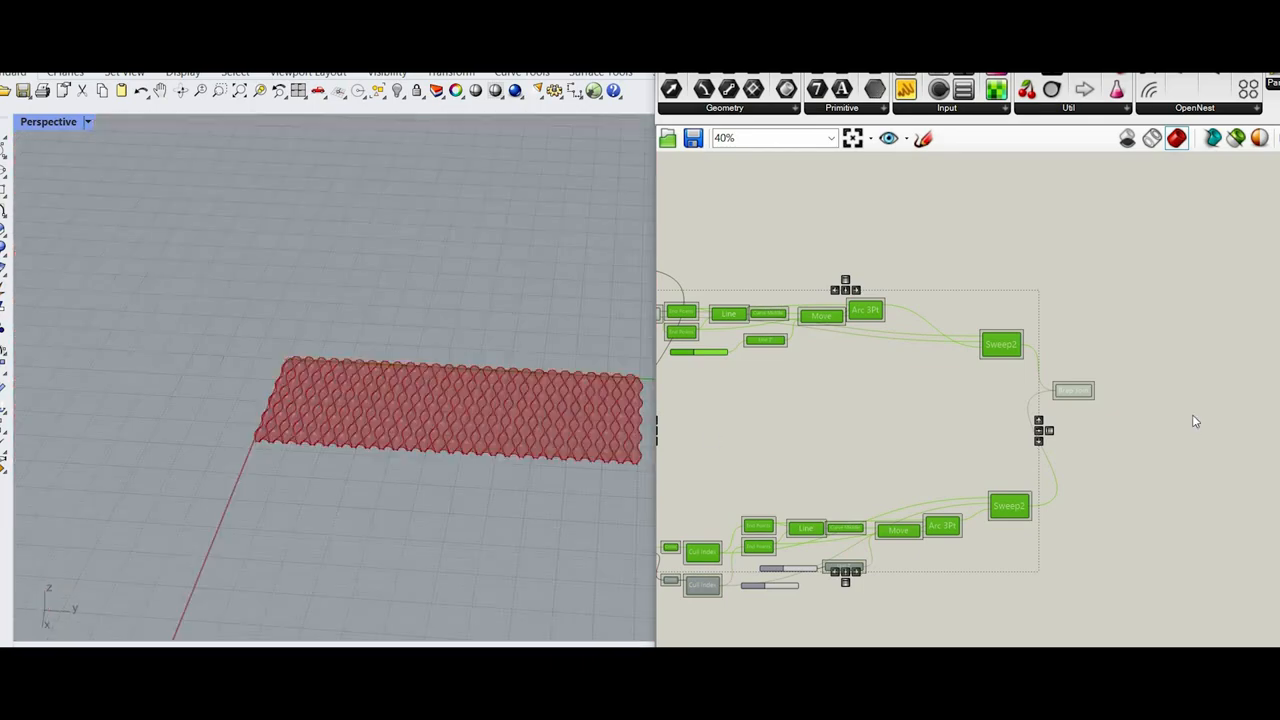
# Step: Move the Brep Join component up closer to the level of the original Sweep2
pyautogui.scroll(3, 1194, 421)
pyautogui.scroll(3, 995, 355)
pyautogui.moveTo(988, 358); pyautogui.dragTo(1016, 271)
pyautogui.scroll(-4, 888, 460)
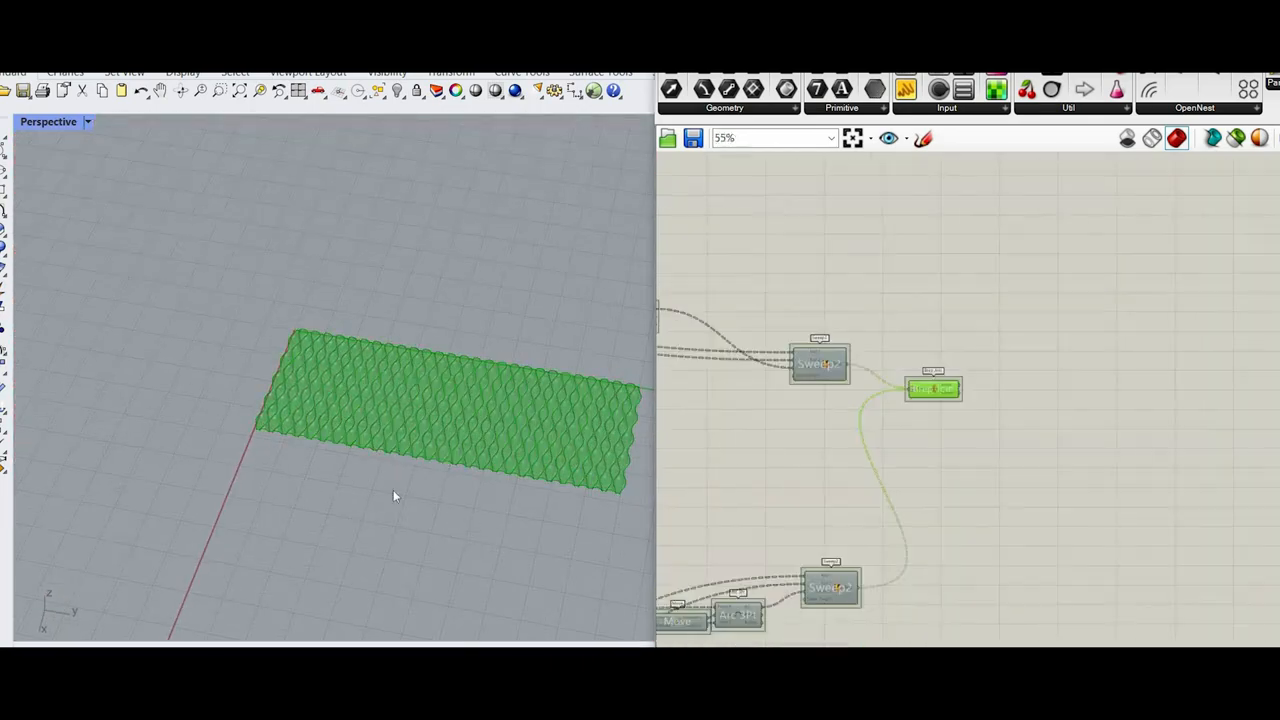
# Step: Examine the edges and corner of the joined wavy surface in the Perspective view
pyautogui.scroll(-4, 451, 536)
pyautogui.moveTo(451, 536)
pyautogui.mouseDown(button='right')
pyautogui.moveTo(448, 499)
pyautogui.moveTo(458, 522)
pyautogui.mouseUp(button='right')
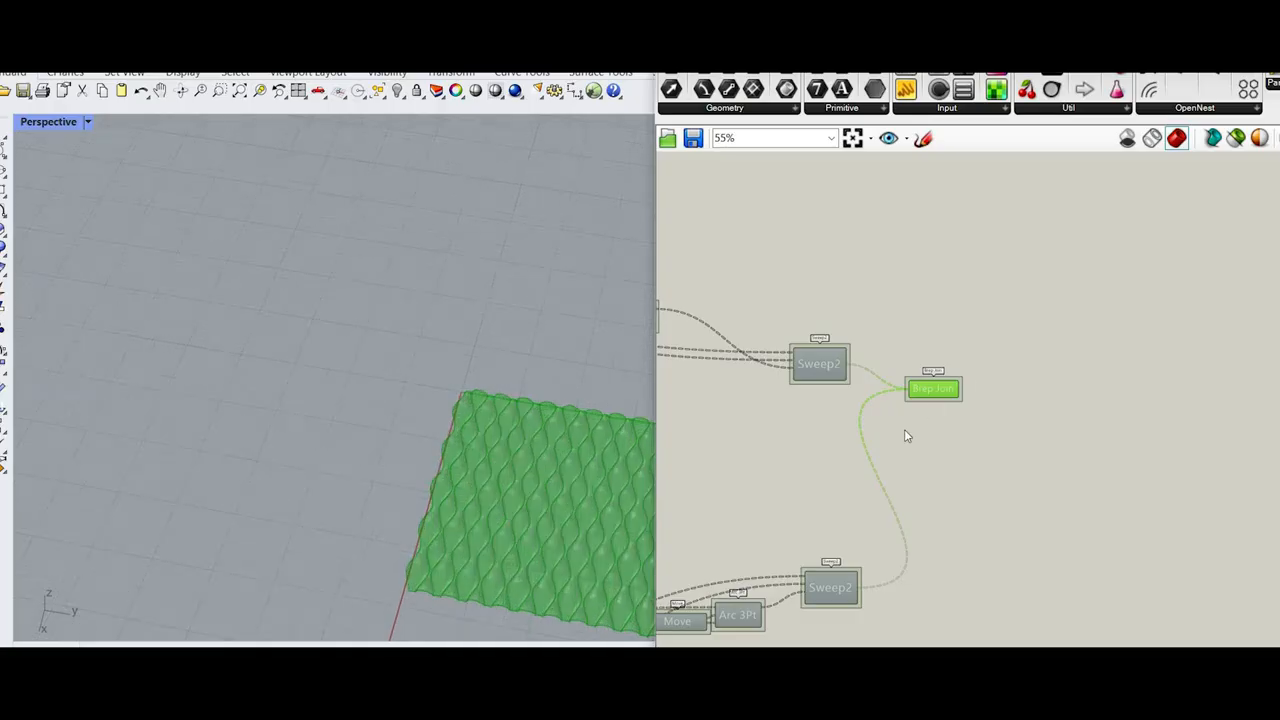
pyautogui.scroll(4, 906, 432)
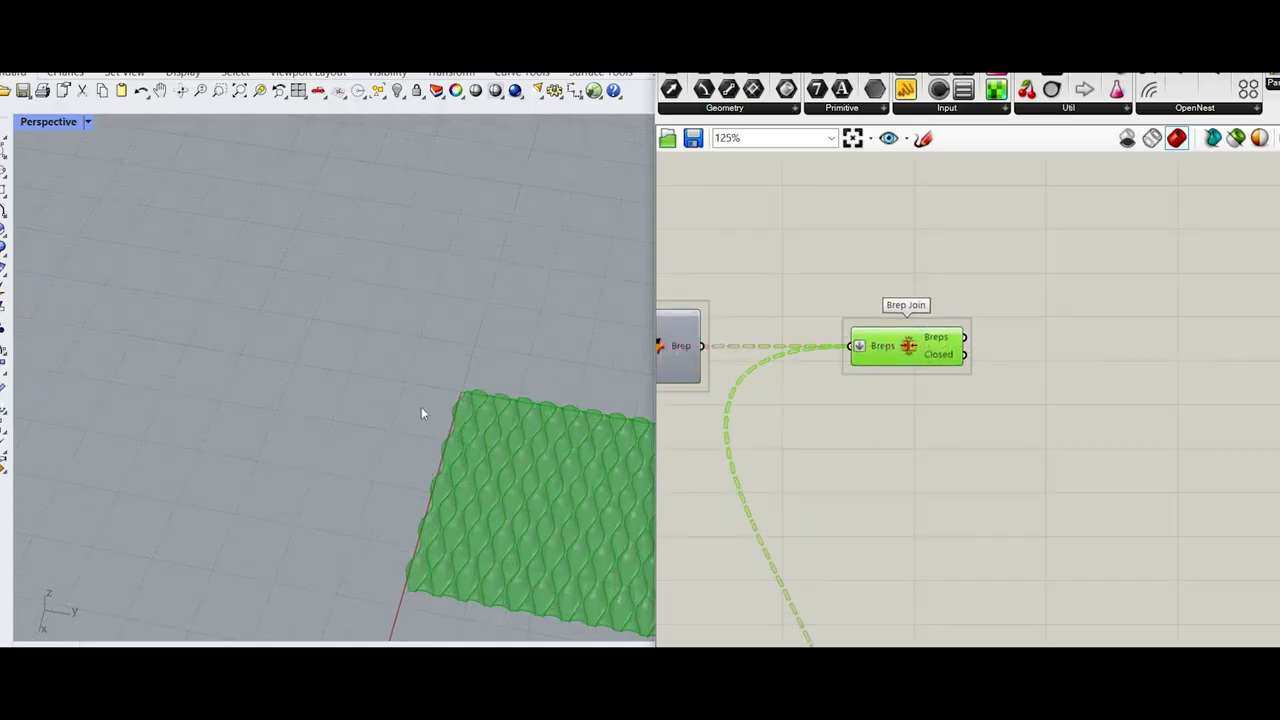
pyautogui.scroll(3, 505, 387)
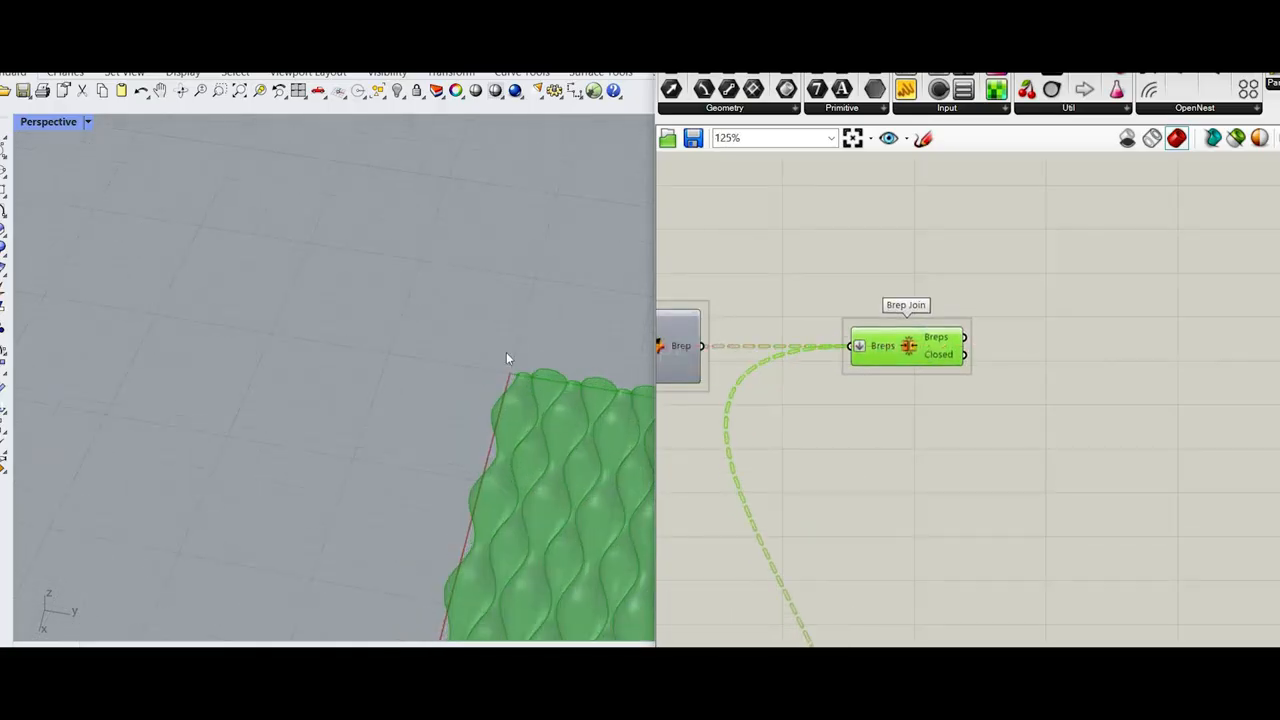
pyautogui.scroll(-5, 514, 437)
pyautogui.scroll(5, 534, 431)
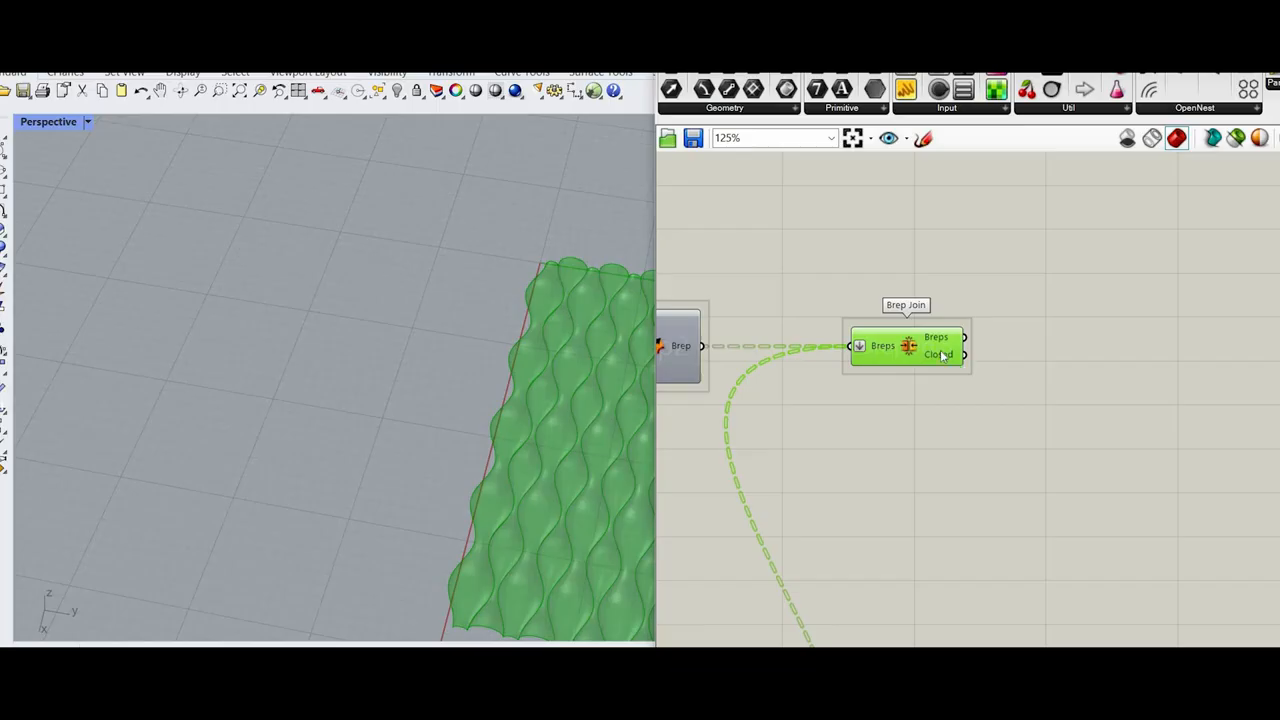
pyautogui.scroll(-4, 380, 459)
pyautogui.scroll(5, 367, 465)
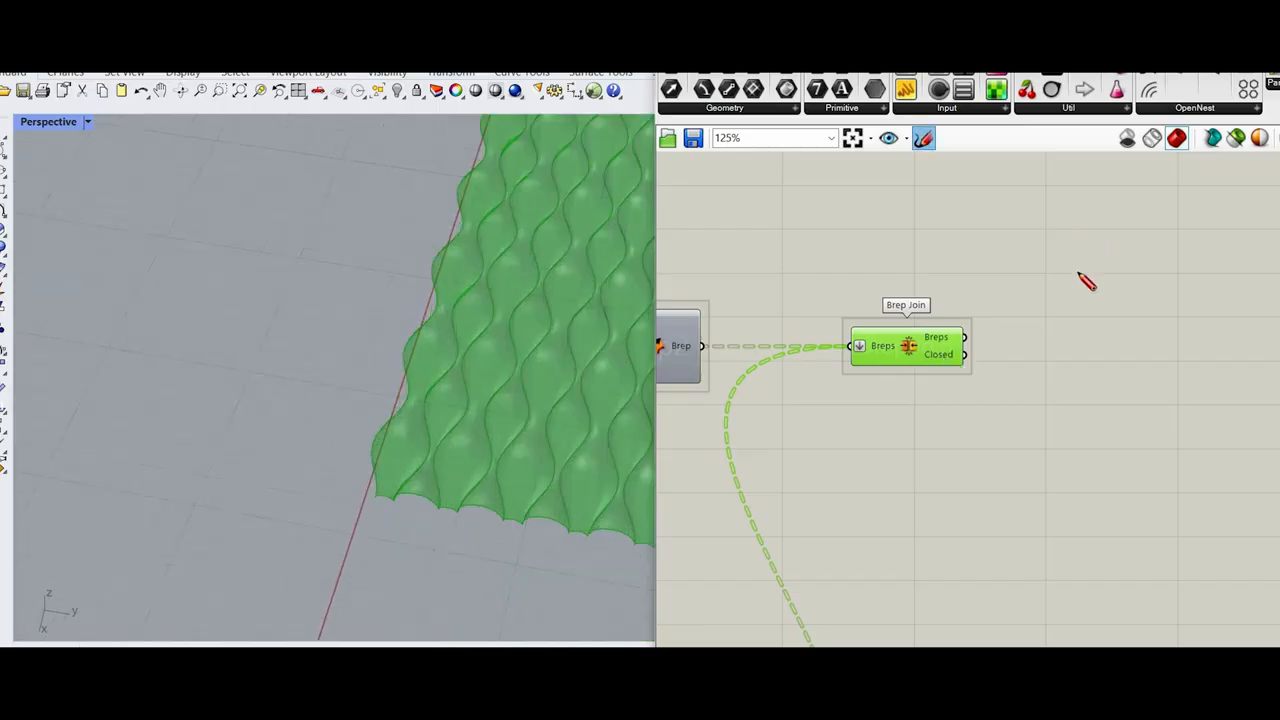
pyautogui.moveTo(1075, 233); pyautogui.dragTo(1090, 226)
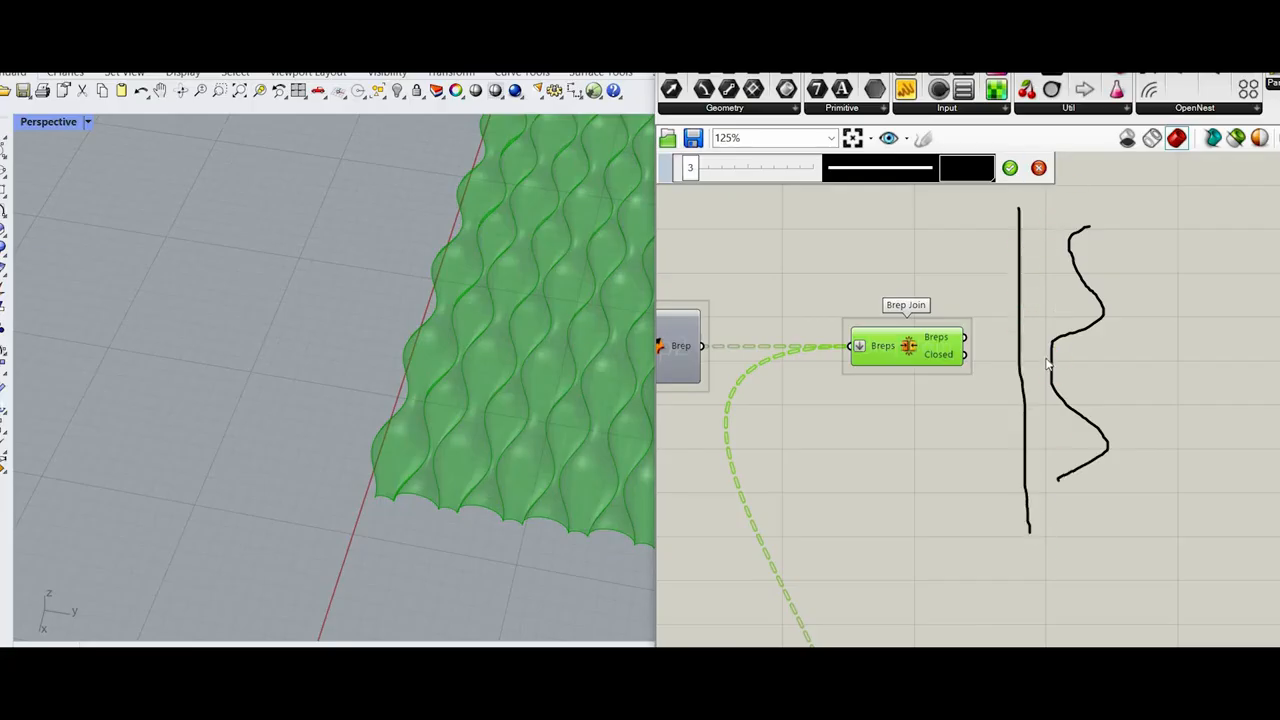
pyautogui.click(1038, 167)
pyautogui.scroll(-6, 968, 419)
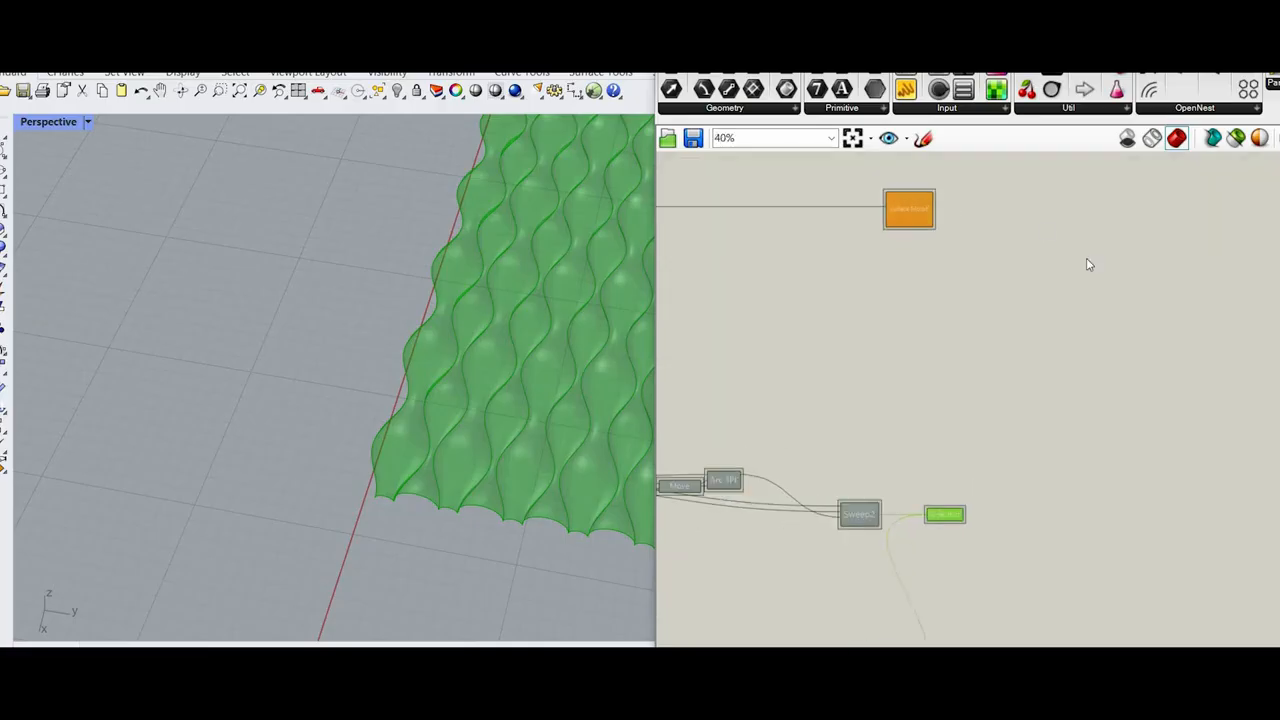
# Step: Rearrange the canvas so that the Surface Morph and Brep Join components sit next to each other
pyautogui.moveTo(909, 209); pyautogui.dragTo(986, 209)
pyautogui.moveTo(1011, 398); pyautogui.dragTo(1088, 261, button='right')
pyautogui.scroll(-3, 1022, 377)
pyautogui.moveTo(1023, 377); pyautogui.dragTo(1010, 307)
pyautogui.scroll(3, 1018, 320)
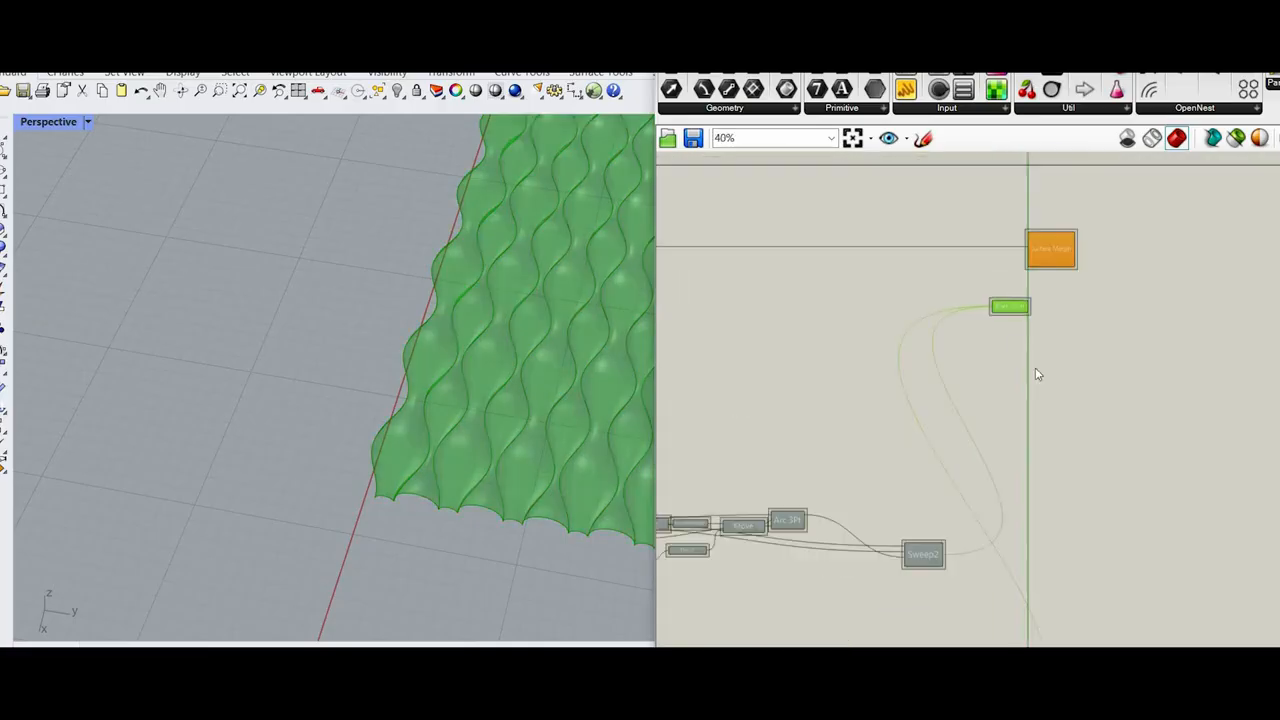
pyautogui.scroll(4, 1036, 370)
# Step: Add a Bounding Box component and connect the Breps output of Brep Join to its Content input
pyautogui.doubleClick(1036, 368)
pyautogui.write('bo')
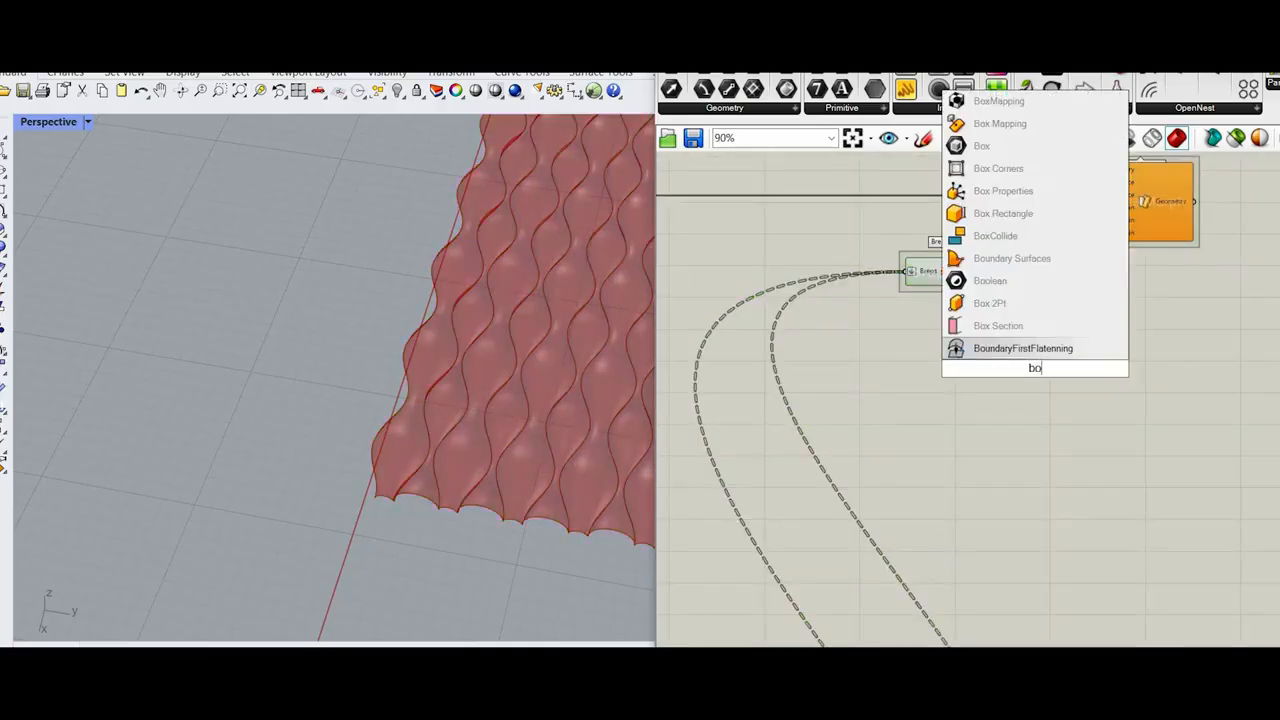
pyautogui.write('und')
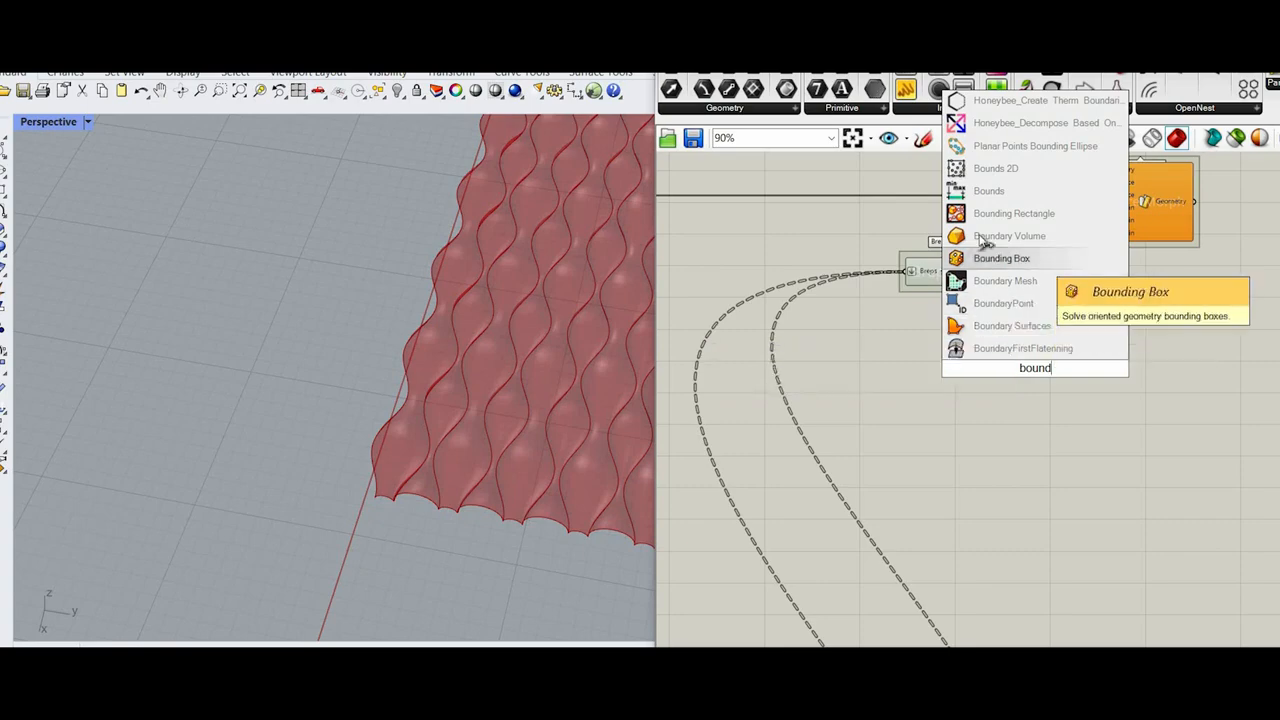
pyautogui.press('Return')
pyautogui.scroll(3, 990, 383)
pyautogui.moveTo(997, 389); pyautogui.dragTo(975, 231)
pyautogui.moveTo(1059, 408); pyautogui.dragTo(1047, 428)
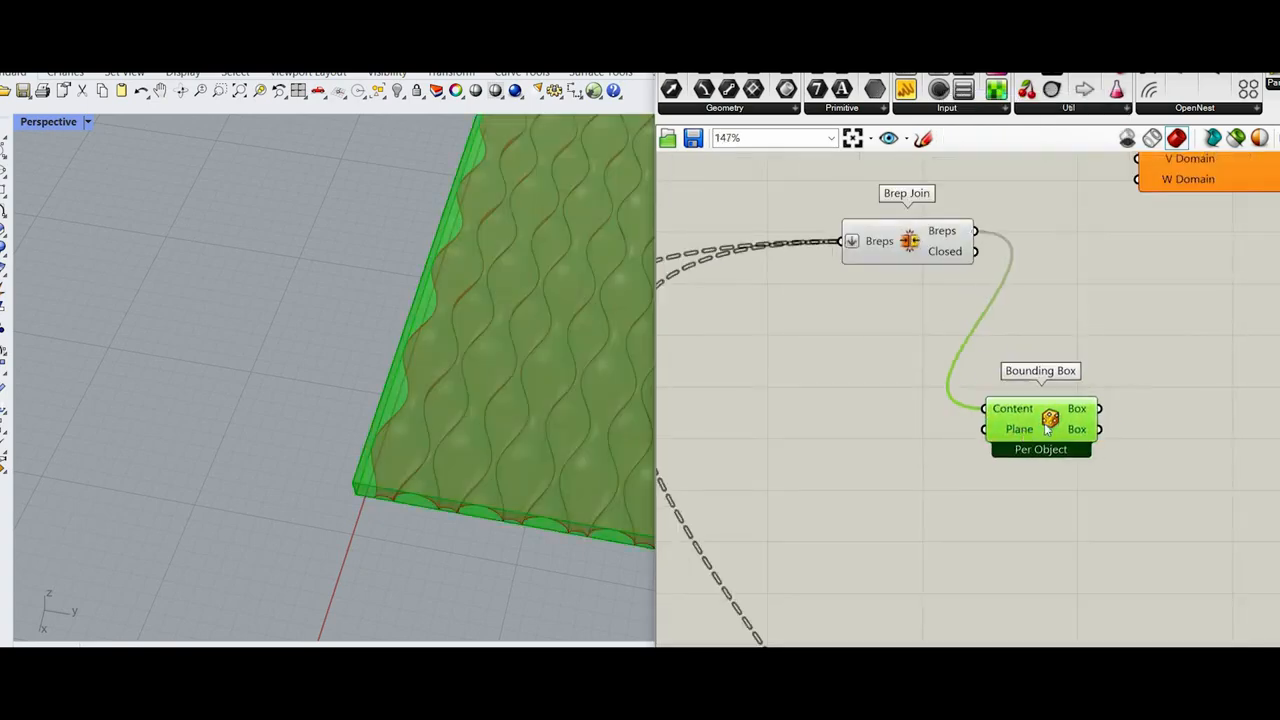
# Step: Switch the Bounding Box component to Union Box mode
pyautogui.scroll(3, 1077, 498)
pyautogui.rightClick(1056, 410)
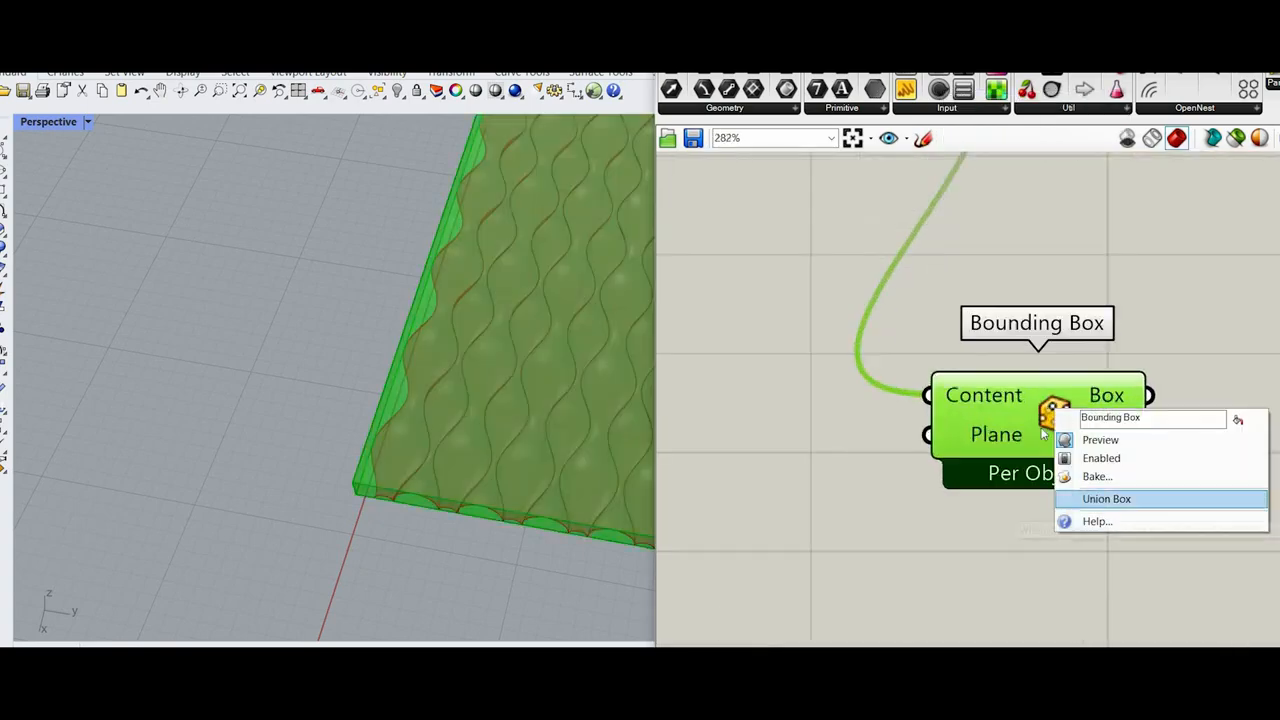
pyautogui.click(1080, 496)
pyautogui.click(908, 459)
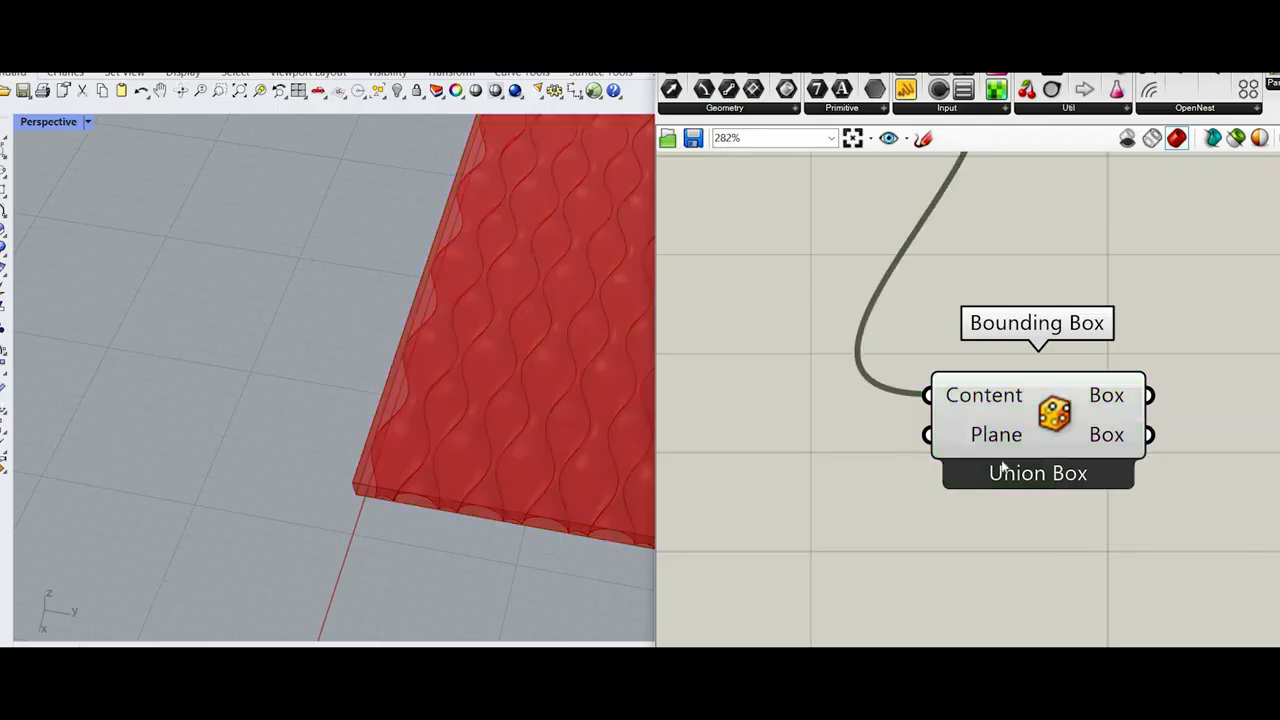
# Step: Connect the Box output of Bounding Box to the Reference input of Surface Morph
pyautogui.scroll(-4, 1001, 465)
pyautogui.scroll(1, 988, 272)
pyautogui.scroll(-5, 947, 300)
pyautogui.moveTo(946, 274); pyautogui.dragTo(966, 230)
pyautogui.scroll(4, 964, 236)
pyautogui.moveTo(1085, 270); pyautogui.dragTo(1145, 270)
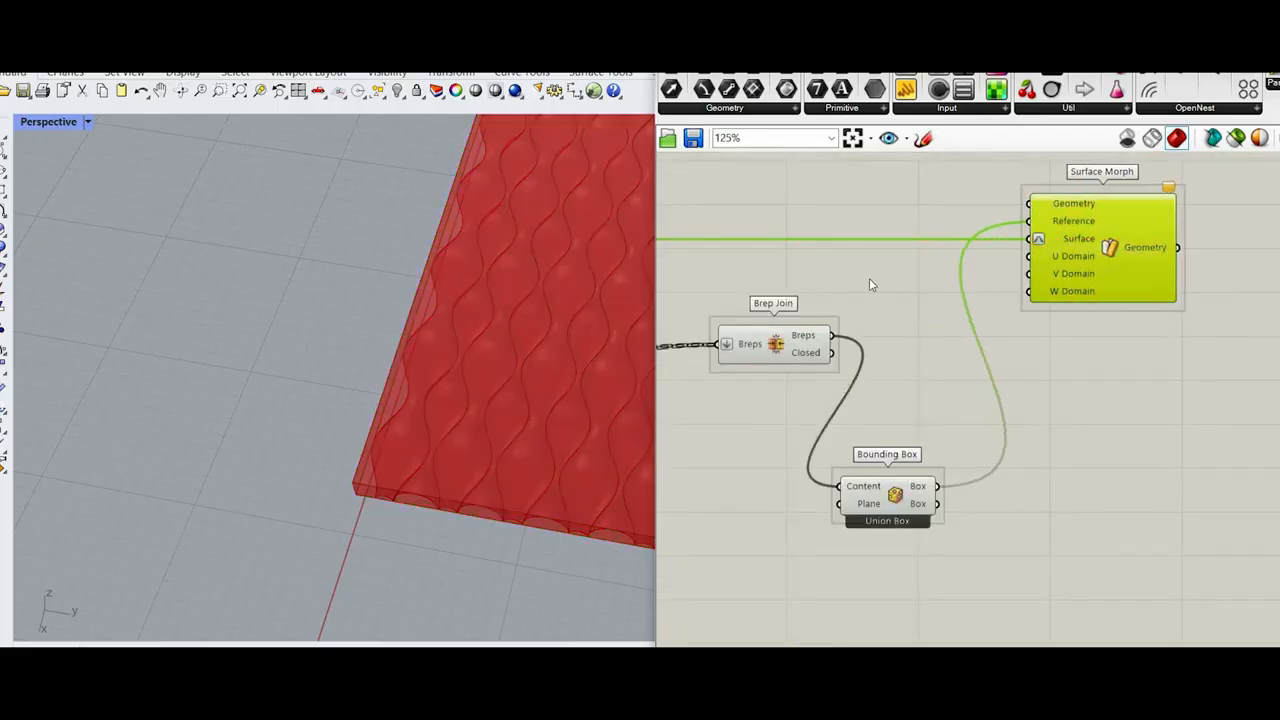
# Step: Lock the solver and connect the Breps output of Brep Join to the Geometry input of Surface Morph
pyautogui.middleClick(869, 279)
pyautogui.click(869, 329)
pyautogui.scroll(-2, 867, 426)
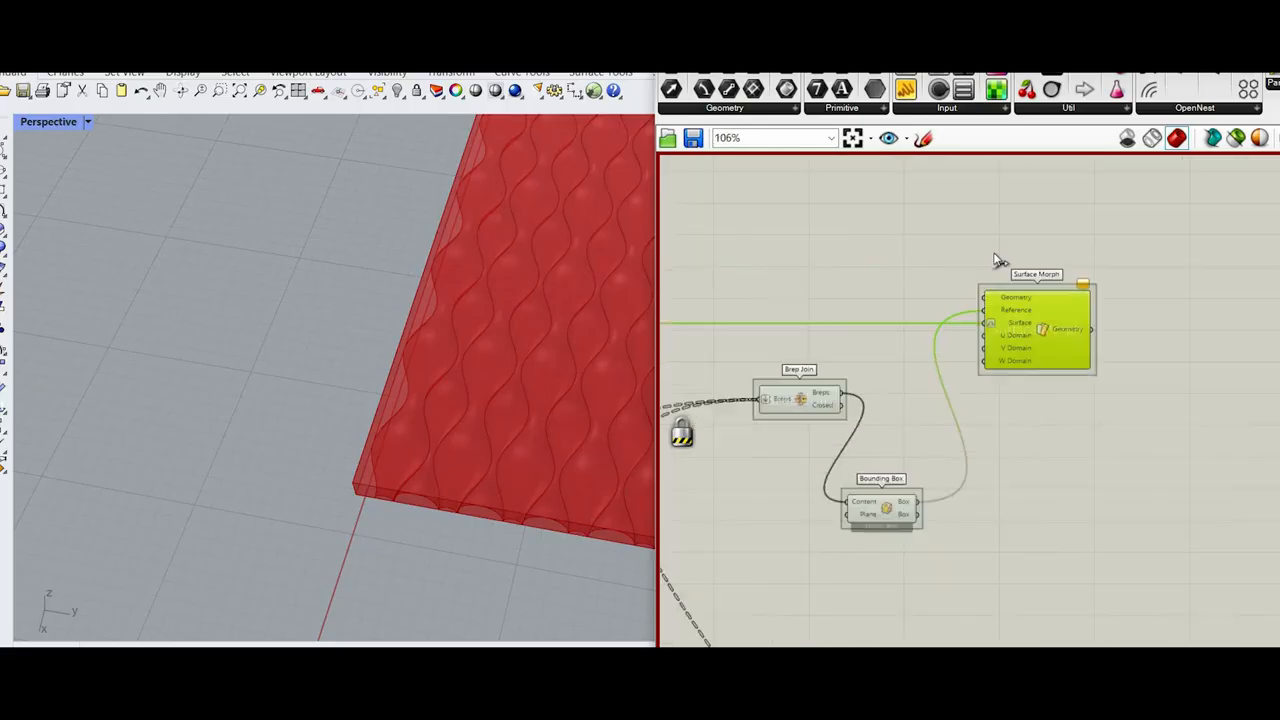
pyautogui.scroll(2, 866, 368)
pyautogui.moveTo(832, 404); pyautogui.dragTo(1031, 250)
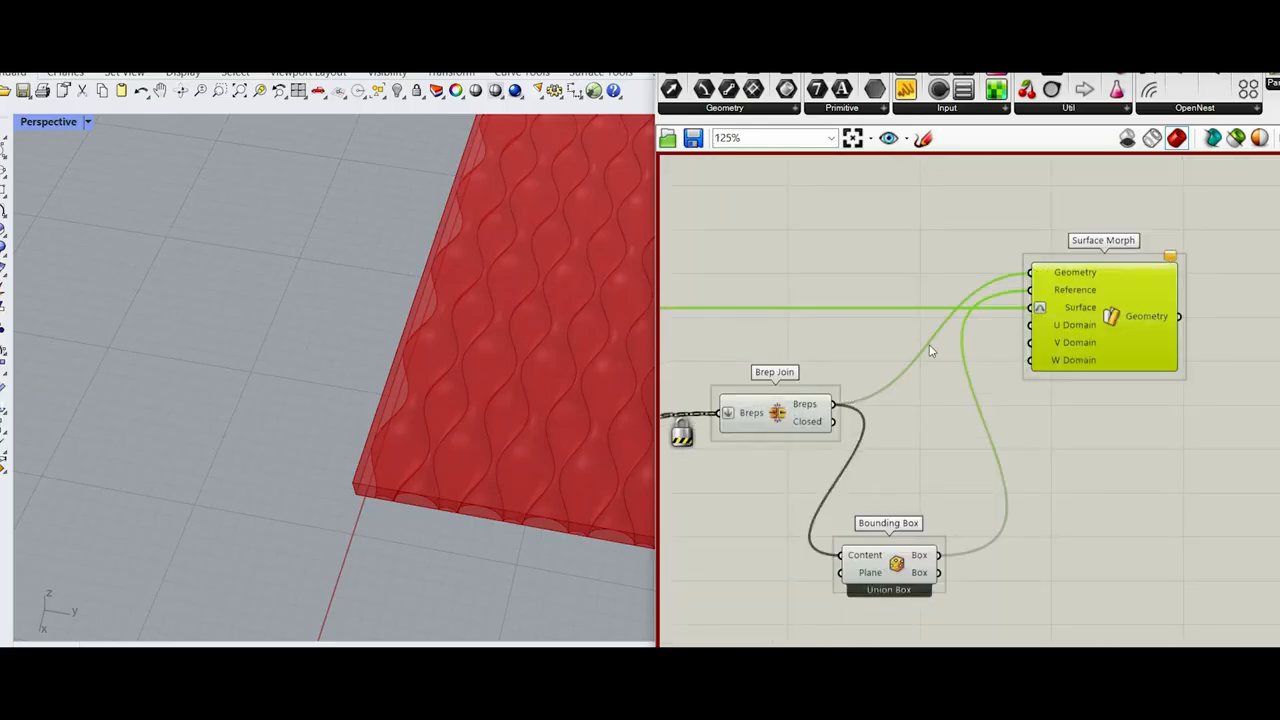
# Step: Add a Number Slider with value 1 and connect it to the U, V and W Domain inputs of Surface Morph
pyautogui.moveTo(995, 352); pyautogui.dragTo(922, 353, button='right')
pyautogui.moveTo(1025, 328); pyautogui.dragTo(1055, 328)
pyautogui.scroll(4, 868, 375)
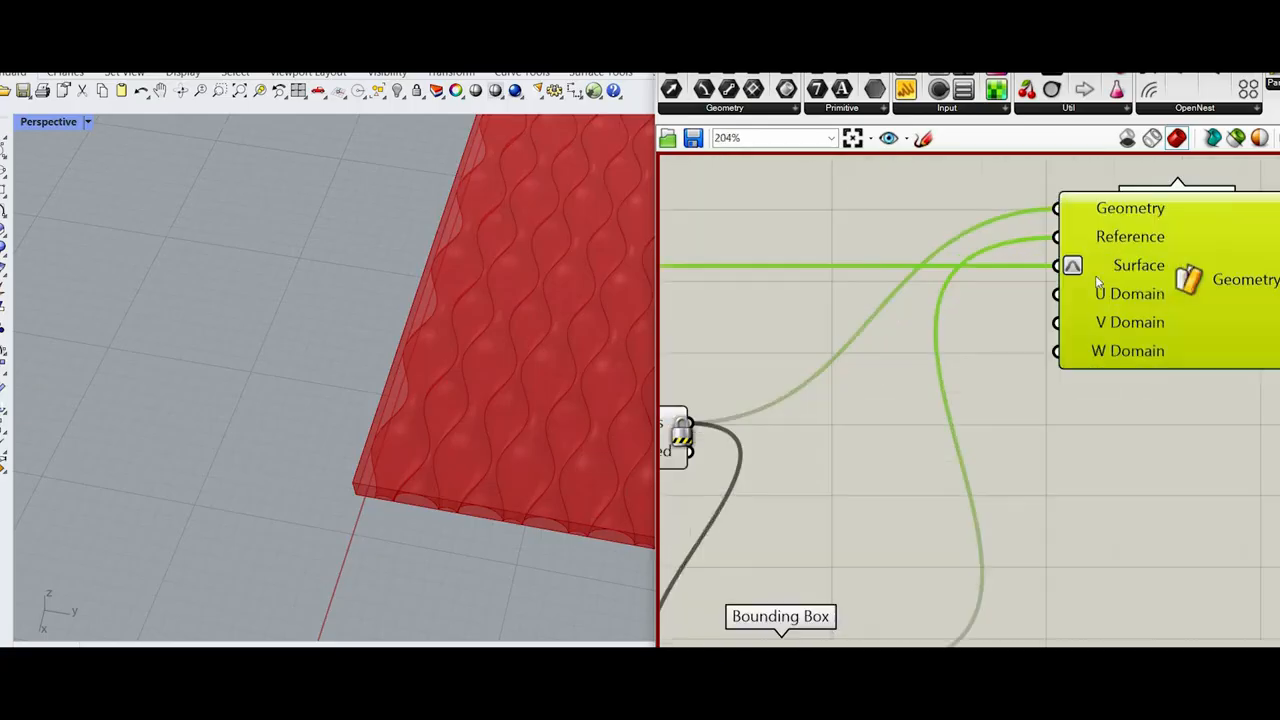
pyautogui.doubleClick(855, 404)
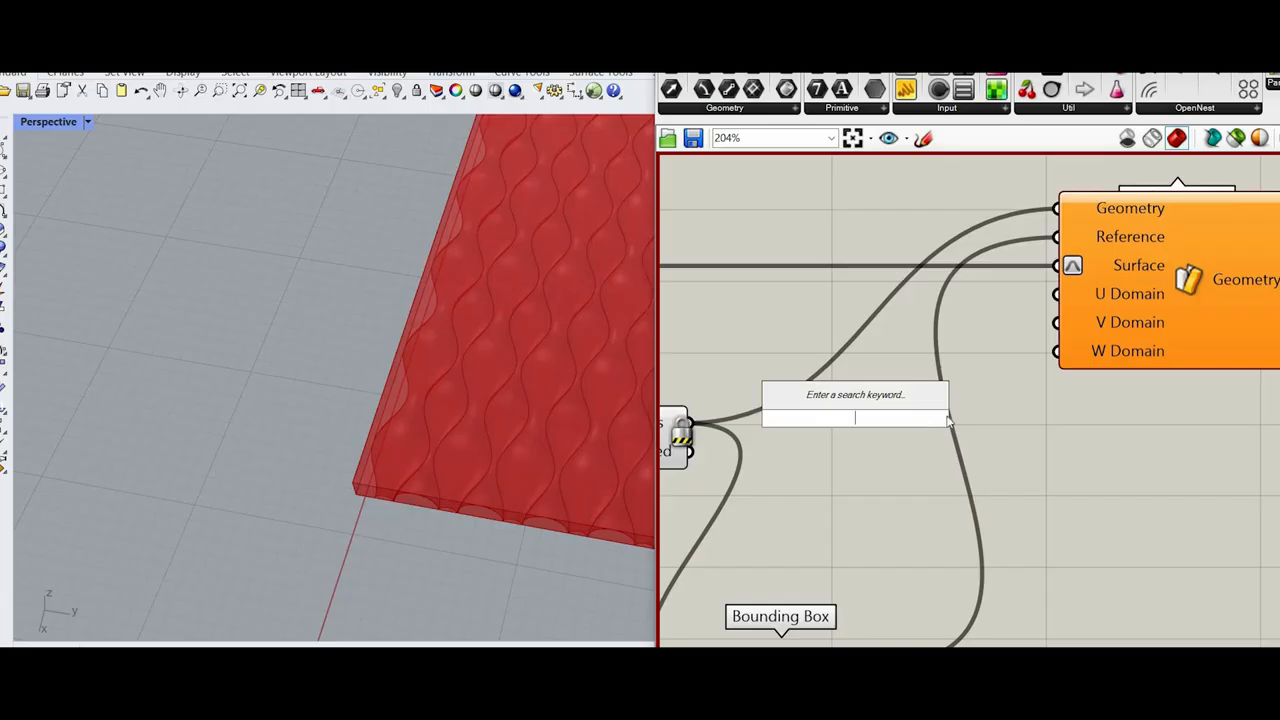
pyautogui.press('Return')
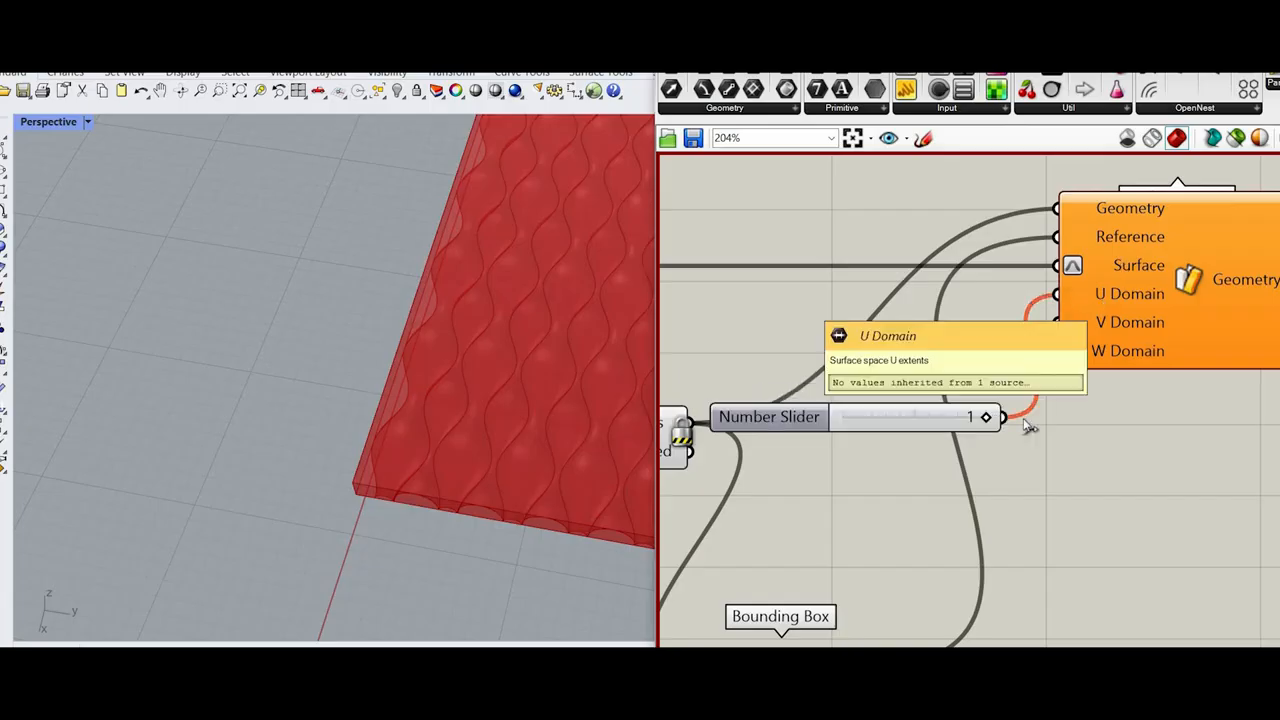
pyautogui.moveTo(1112, 349); pyautogui.dragTo(1165, 350)
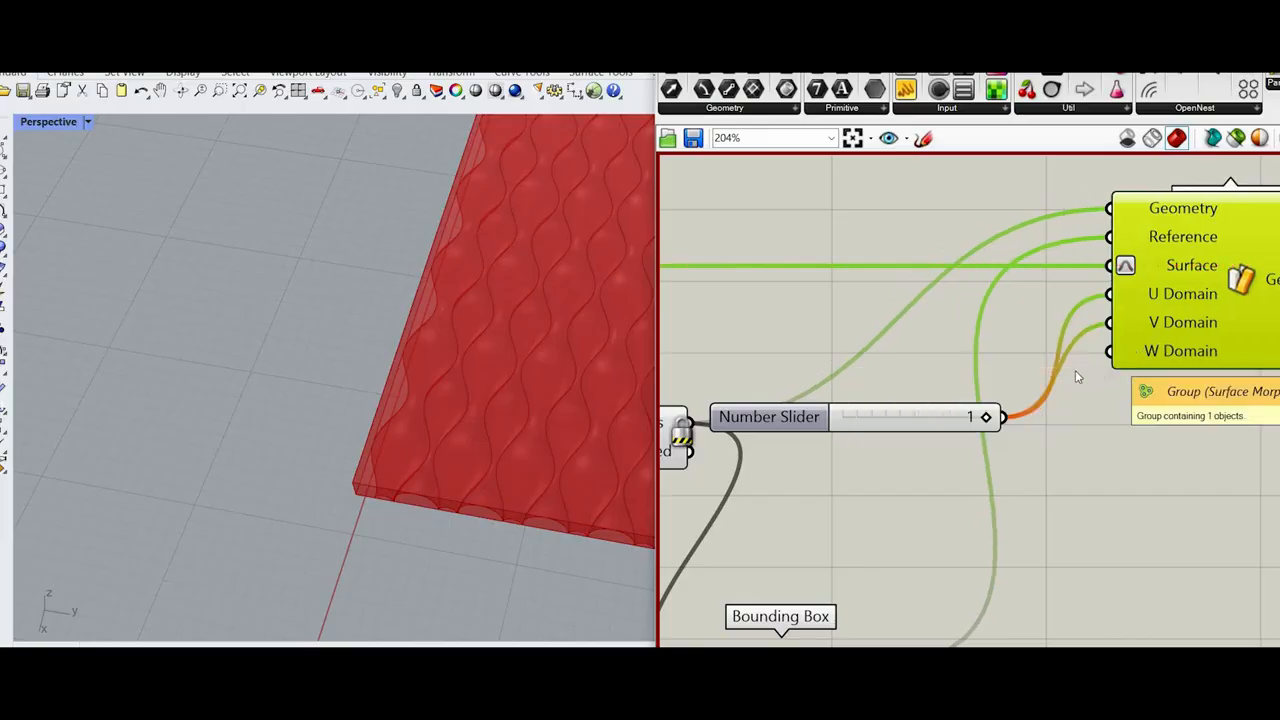
# Step: Recompute the definition, inspect the morphed vase in the Perspective view, and reopen the Grasshopper canvas
pyautogui.middleClick(993, 332)
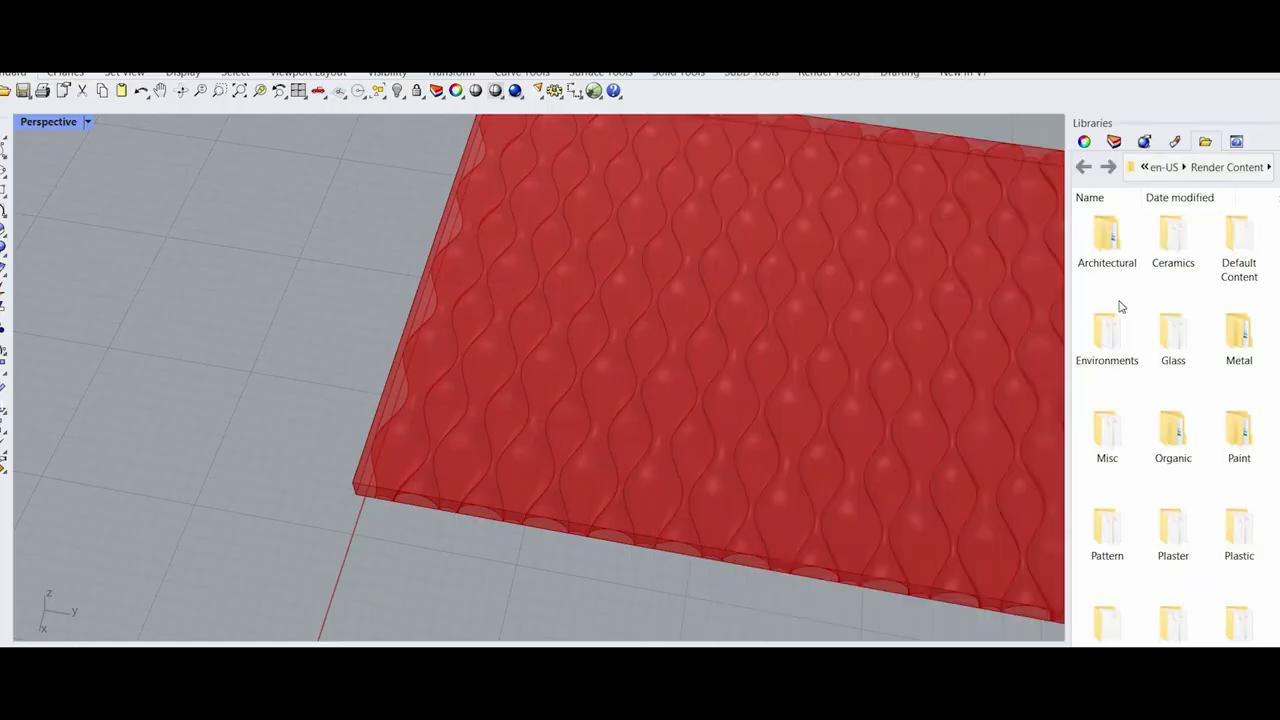
pyautogui.scroll(-12, 667, 462)
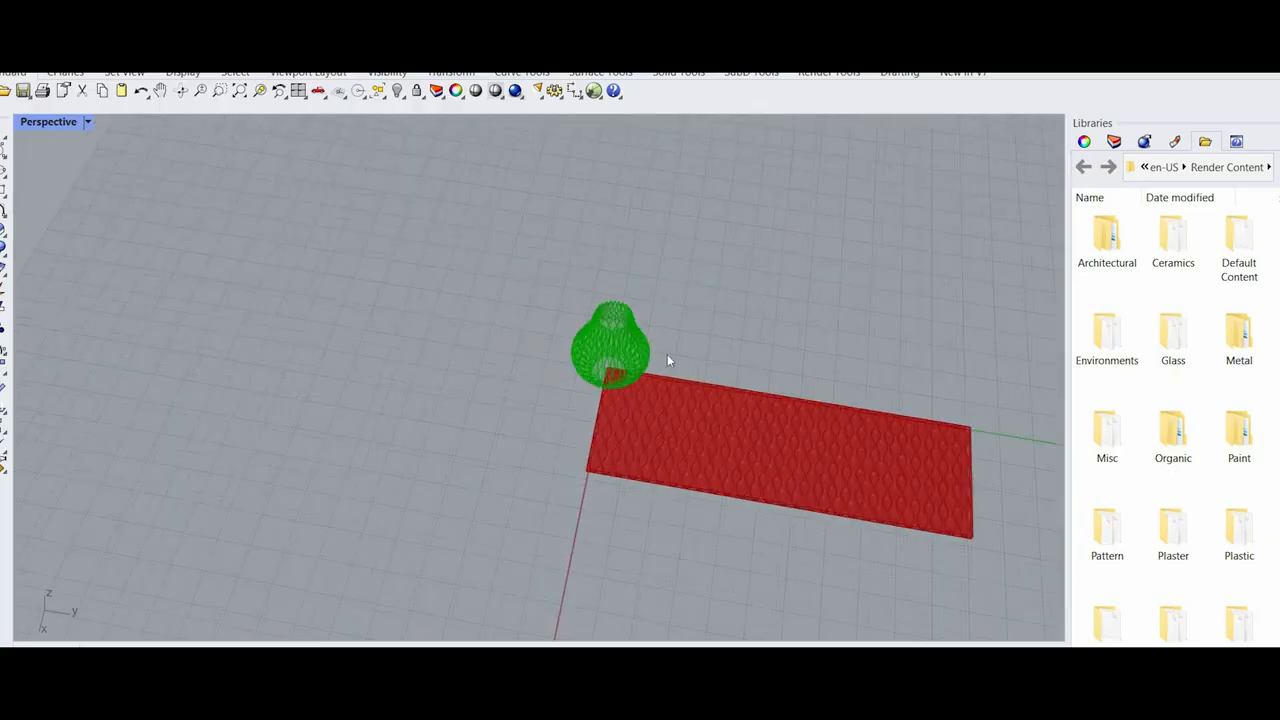
pyautogui.scroll(13, 556, 306)
pyautogui.moveTo(795, 495); pyautogui.dragTo(840, 380, button='right')
pyautogui.scroll(5, 829, 362)
pyautogui.write('gr')
pyautogui.press('Return')
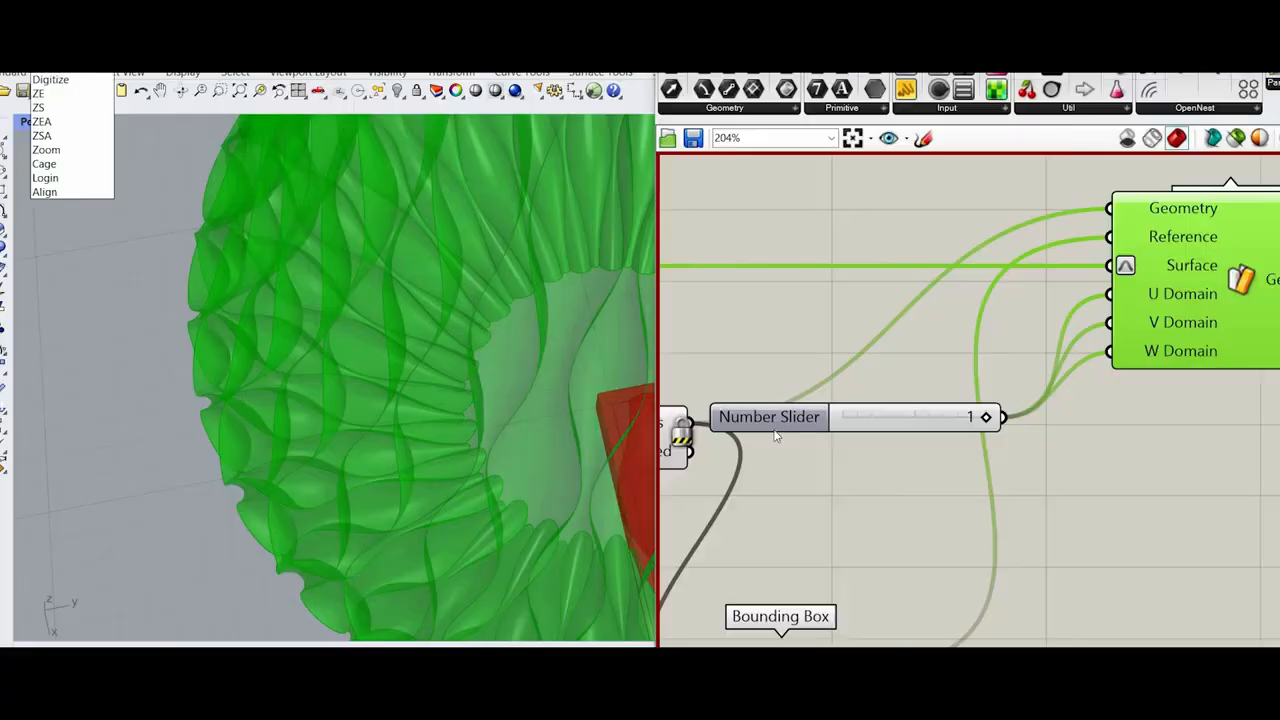
# Step: Deselect Surface Morph and unlock the solver
pyautogui.scroll(-5, 1173, 509)
pyautogui.click(1171, 520)
pyautogui.scroll(1, 1170, 528)
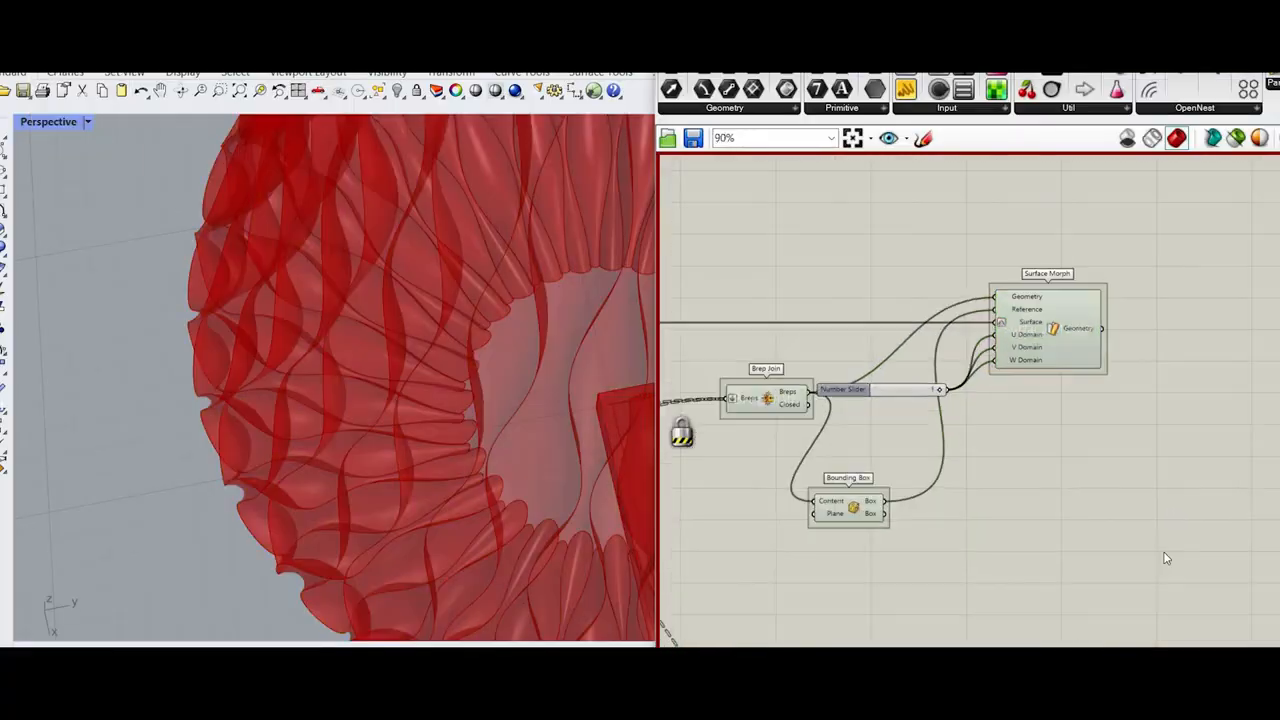
pyautogui.middleClick(1167, 552)
# Step: Turn off the preview of all components feeding Surface Morph so only the morphed vase is displayed
pyautogui.click(432, 364)
pyautogui.scroll(-5, 431, 358)
pyautogui.scroll(-5, 1120, 608)
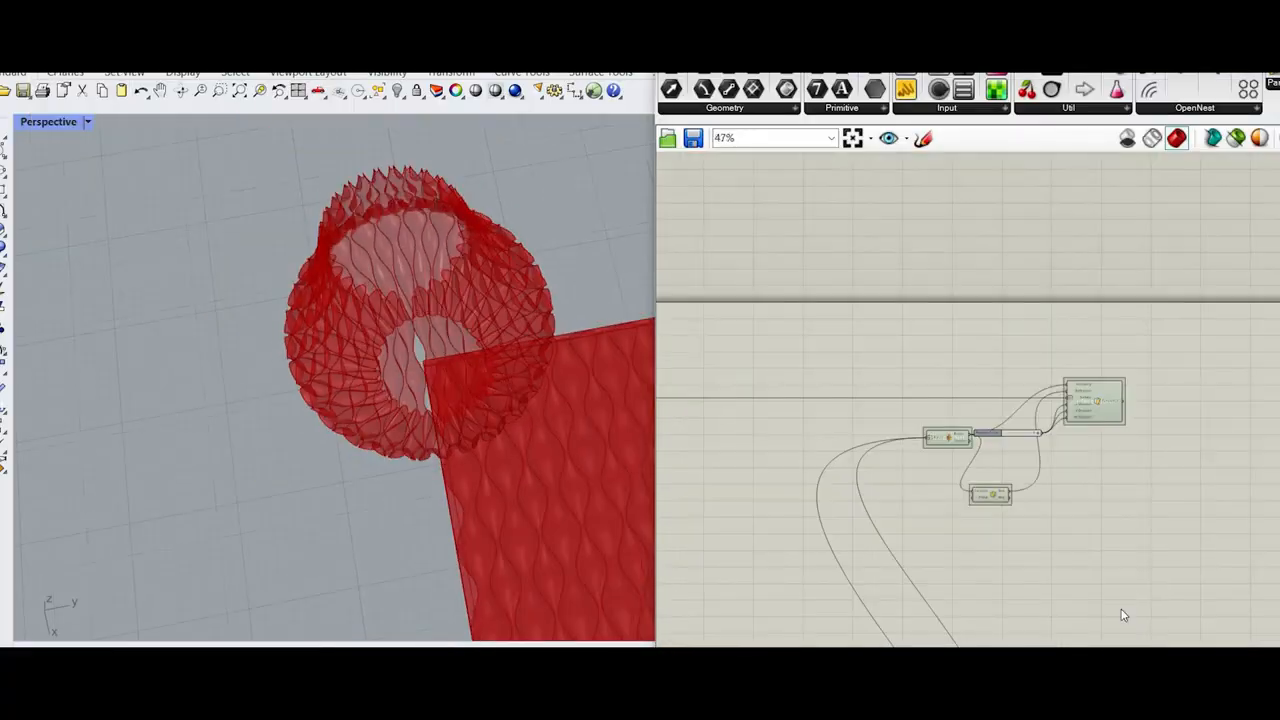
pyautogui.scroll(1, 914, 267)
pyautogui.moveTo(1107, 645); pyautogui.dragTo(673, 299)
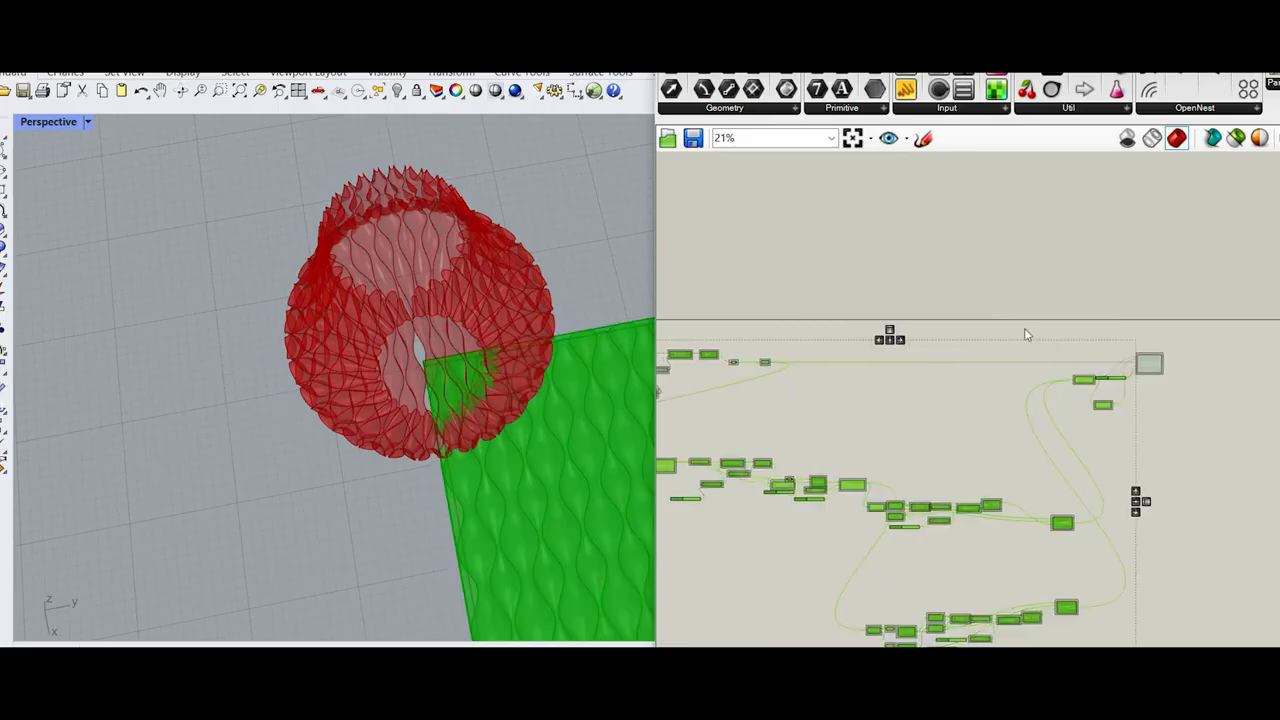
pyautogui.rightClick(990, 305)
pyautogui.click(1030, 331)
# Step: Examine the seam and base opening of the morphed vase in the Perspective view
pyautogui.scroll(10, 465, 420)
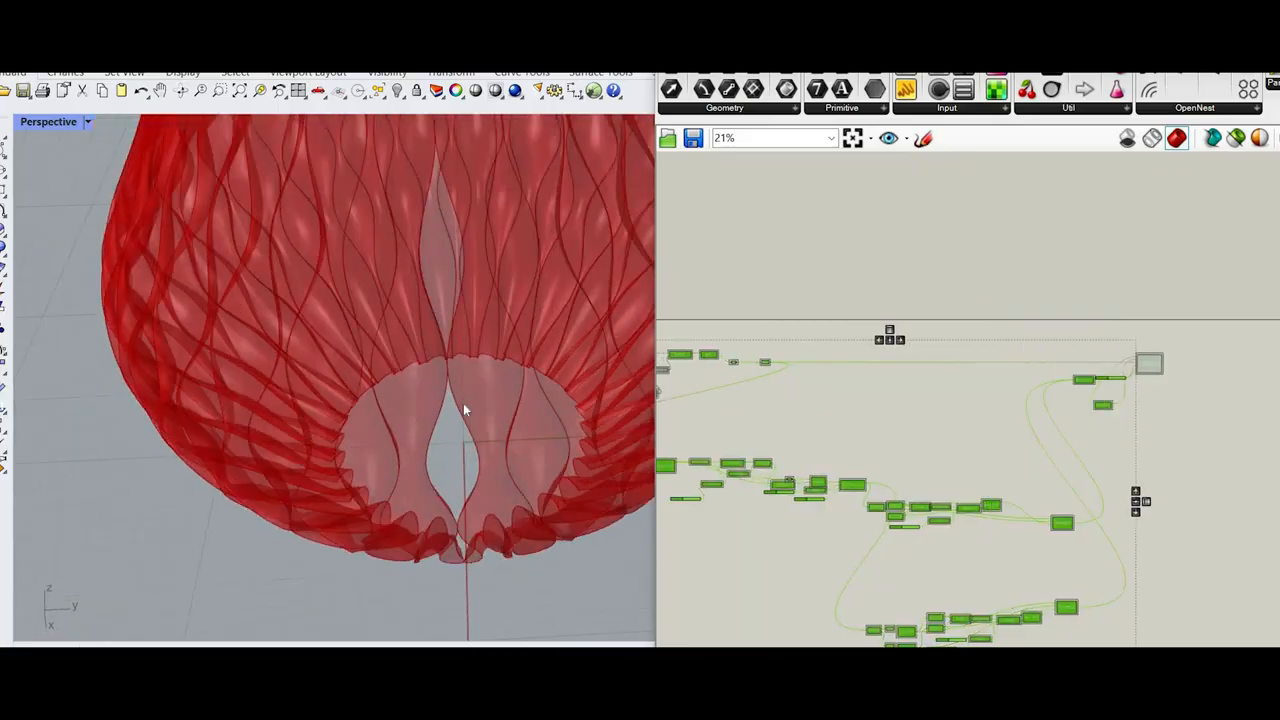
pyautogui.scroll(-2, 471, 440)
pyautogui.moveTo(471, 440); pyautogui.dragTo(468, 377, button='right')
pyautogui.scroll(4, 448, 439)
pyautogui.moveTo(448, 439); pyautogui.dragTo(450, 330, button='right')
pyautogui.scroll(-4, 459, 298)
pyautogui.scroll(5, 846, 200)
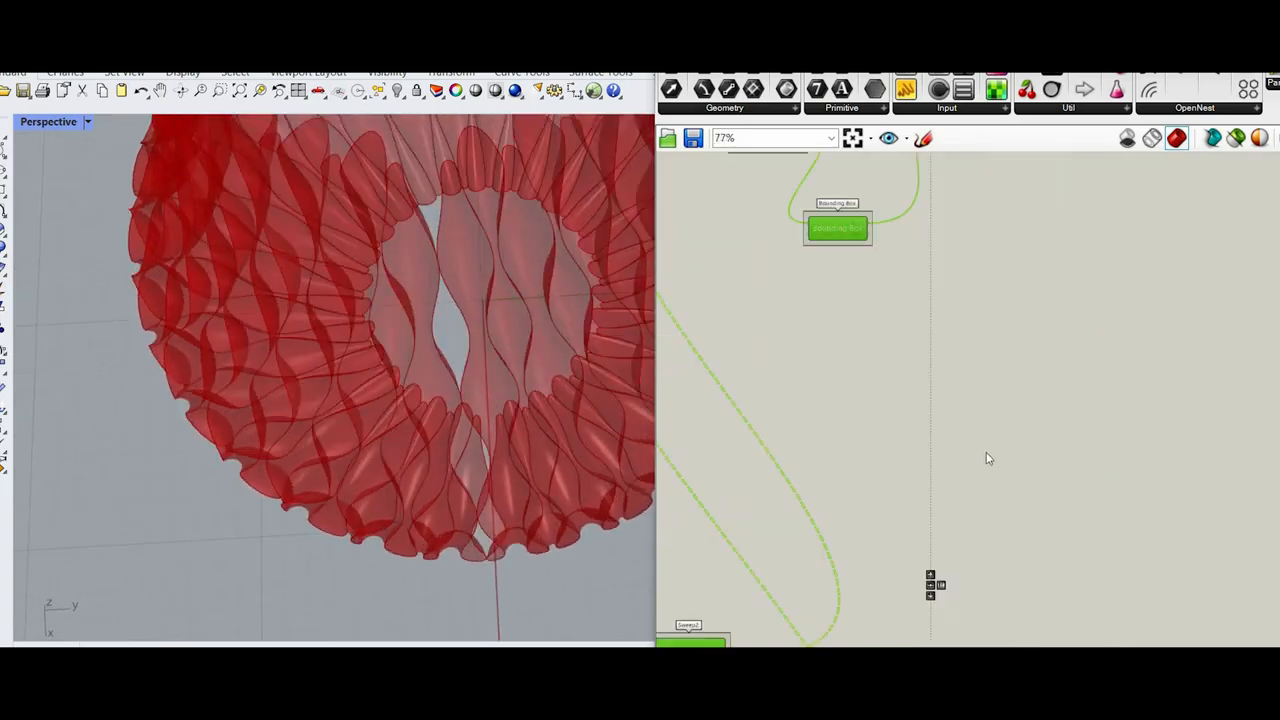
# Step: Turn the preview of the components feeding Surface Morph back on and check the flat wavy surface's edge
pyautogui.scroll(3, 817, 314)
pyautogui.moveTo(820, 314); pyautogui.dragTo(900, 458, button='right')
pyautogui.moveTo(814, 160); pyautogui.dragTo(851, 245, button='right')
pyautogui.moveTo(830, 304); pyautogui.dragTo(833, 303, button='right')
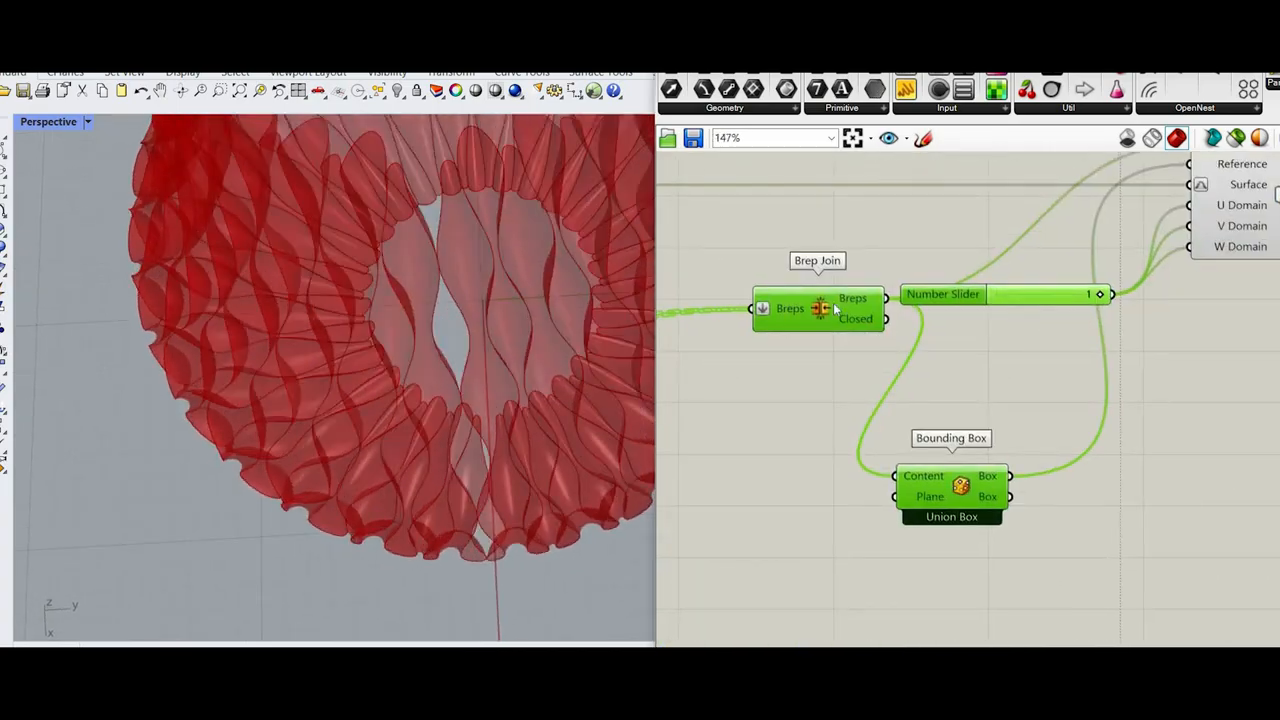
pyautogui.keyDown('shift'); pyautogui.moveTo(404, 493); pyautogui.dragTo(345, 200, button='right'); pyautogui.keyUp('shift')
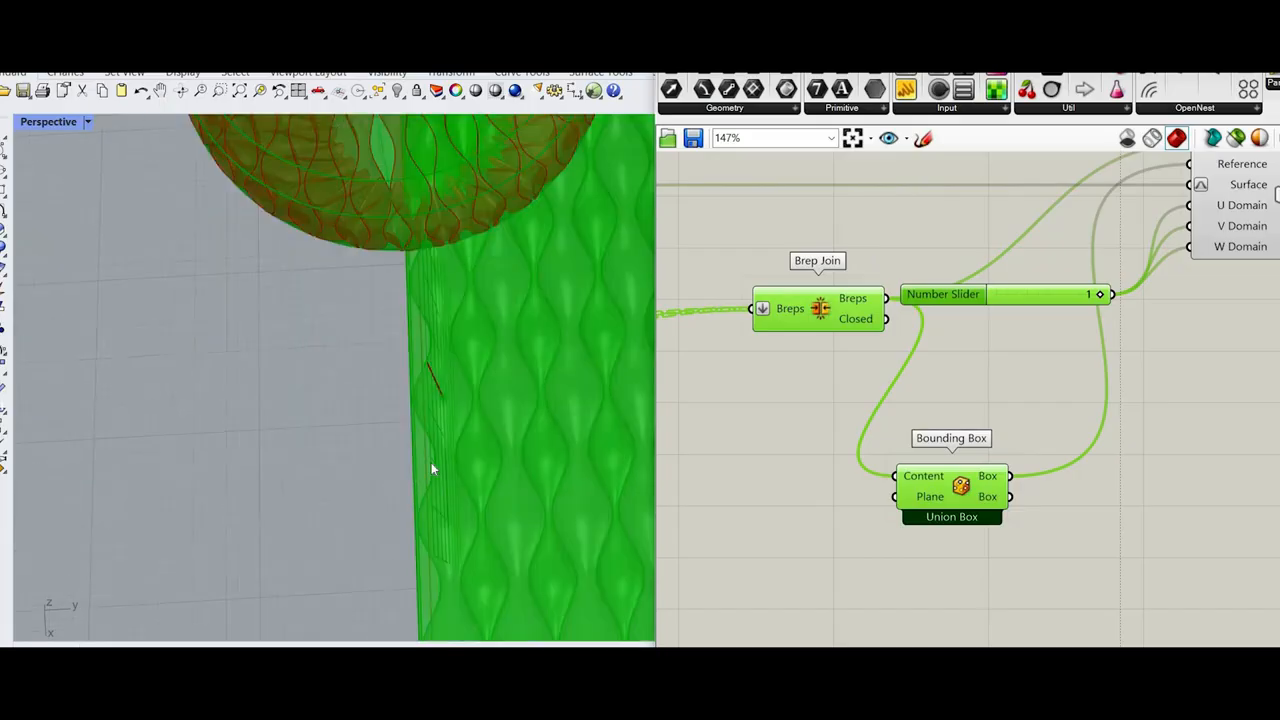
pyautogui.scroll(8, 431, 462)
pyautogui.scroll(-15, 460, 360)
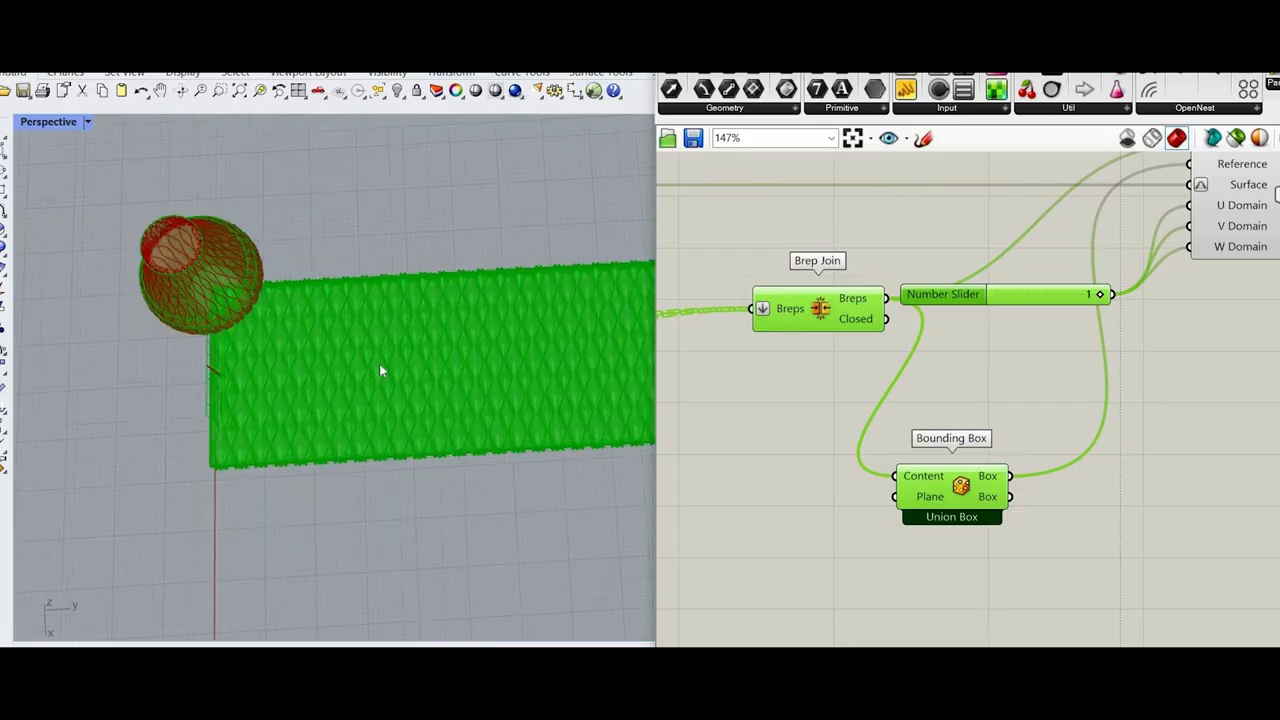
pyautogui.scroll(10, 354, 378)
pyautogui.scroll(-5, 1150, 342)
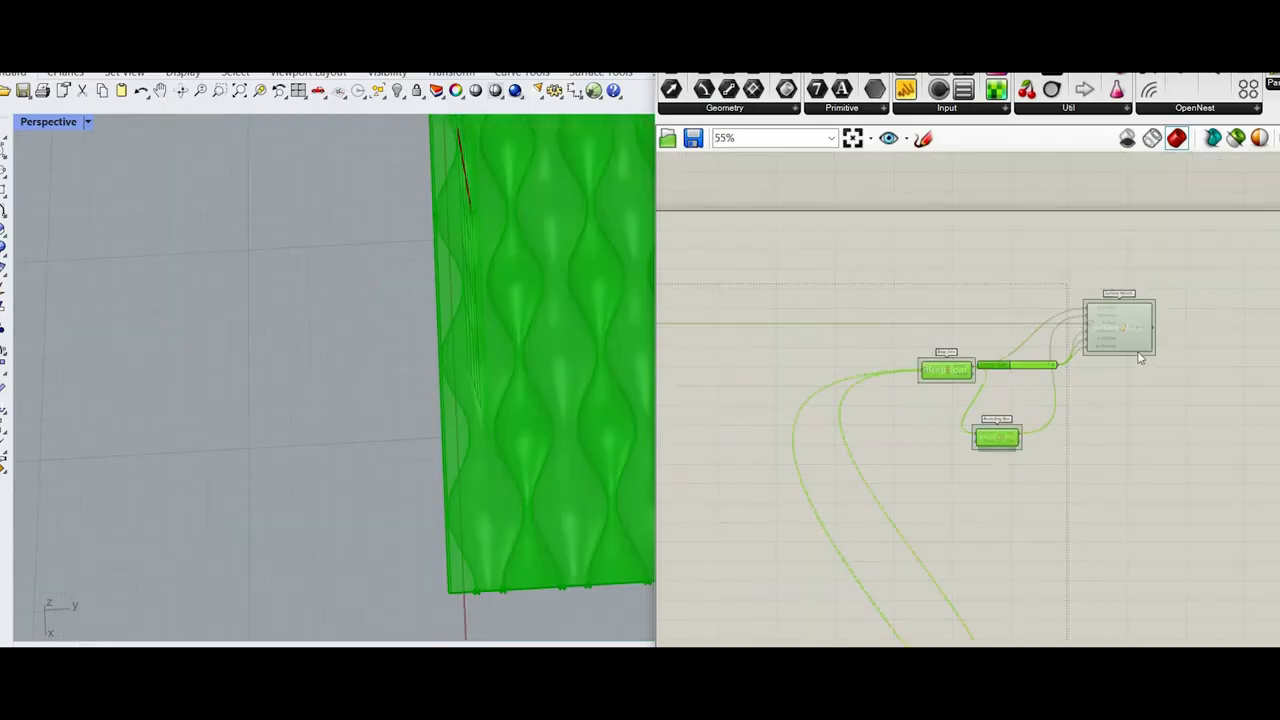
pyautogui.scroll(3, 1018, 228)
pyautogui.moveTo(1018, 226); pyautogui.dragTo(1025, 300)
pyautogui.scroll(-7, 1025, 298)
pyautogui.moveTo(1008, 573); pyautogui.dragTo(1018, 465, button='right')
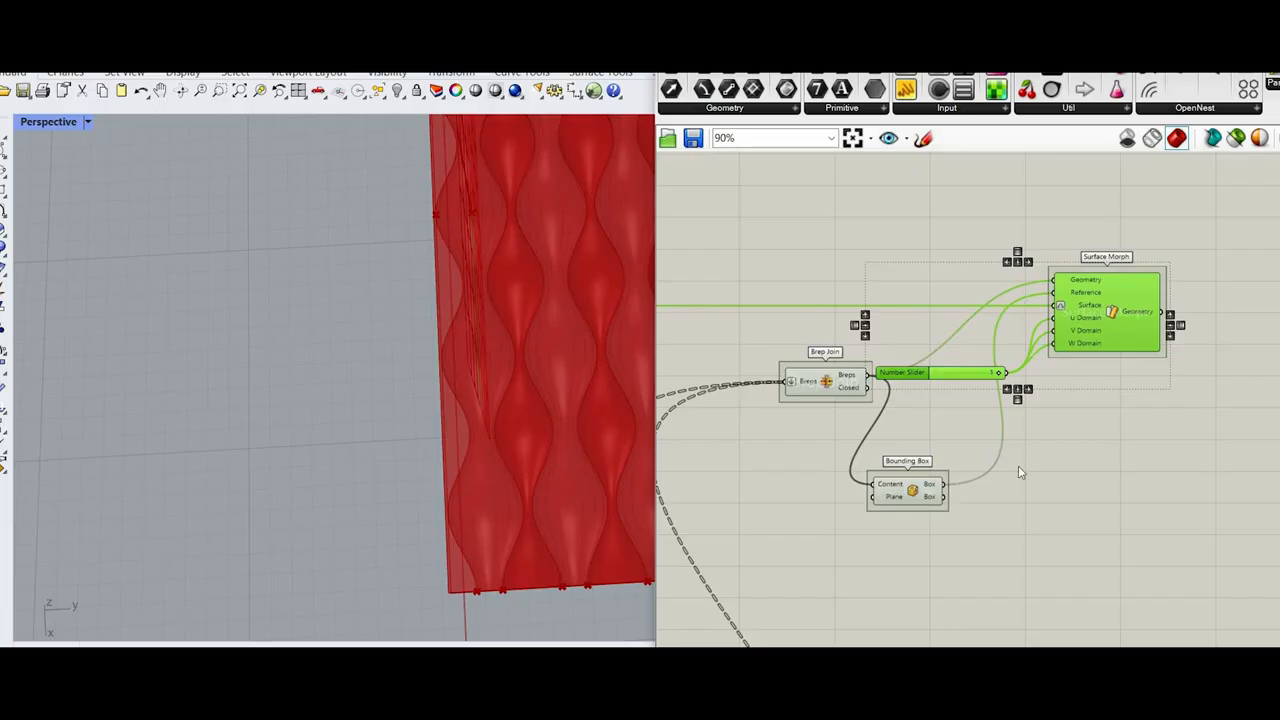
pyautogui.moveTo(993, 530); pyautogui.dragTo(660, 312)
pyautogui.rightClick(753, 272)
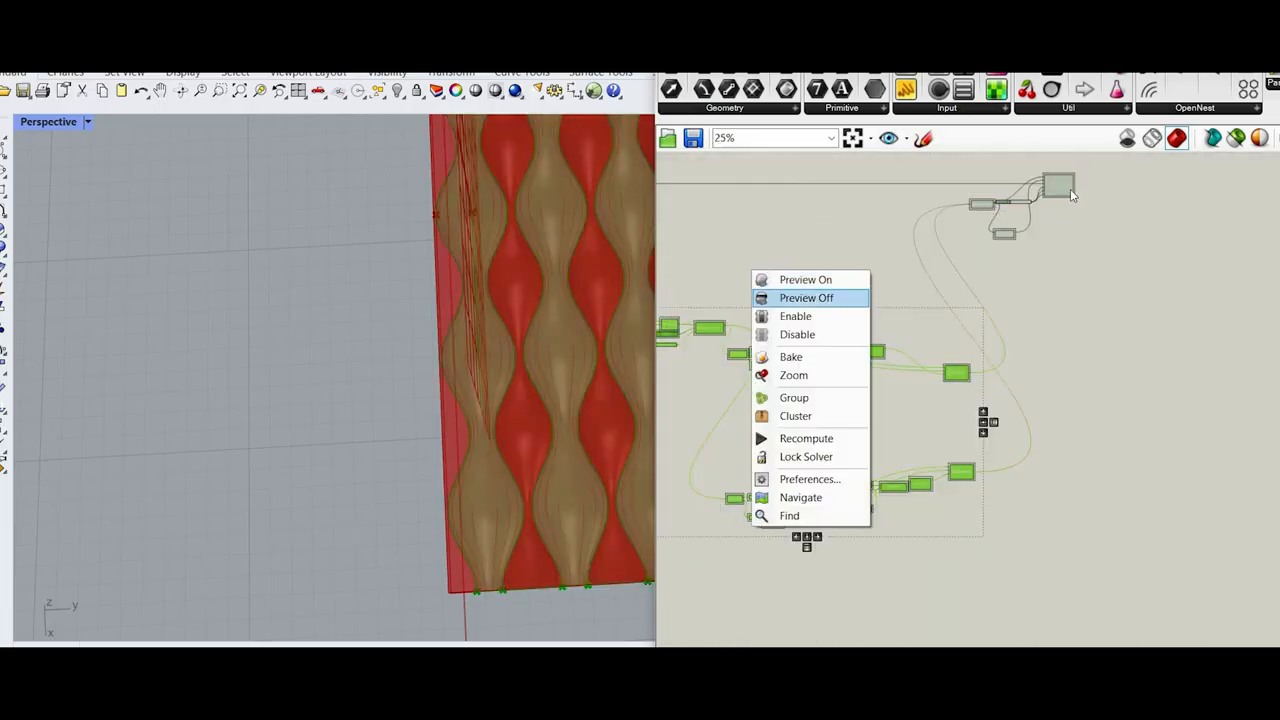
# Step: Disable the Surface Morph component
pyautogui.scroll(4, 1066, 189)
pyautogui.click(1134, 188)
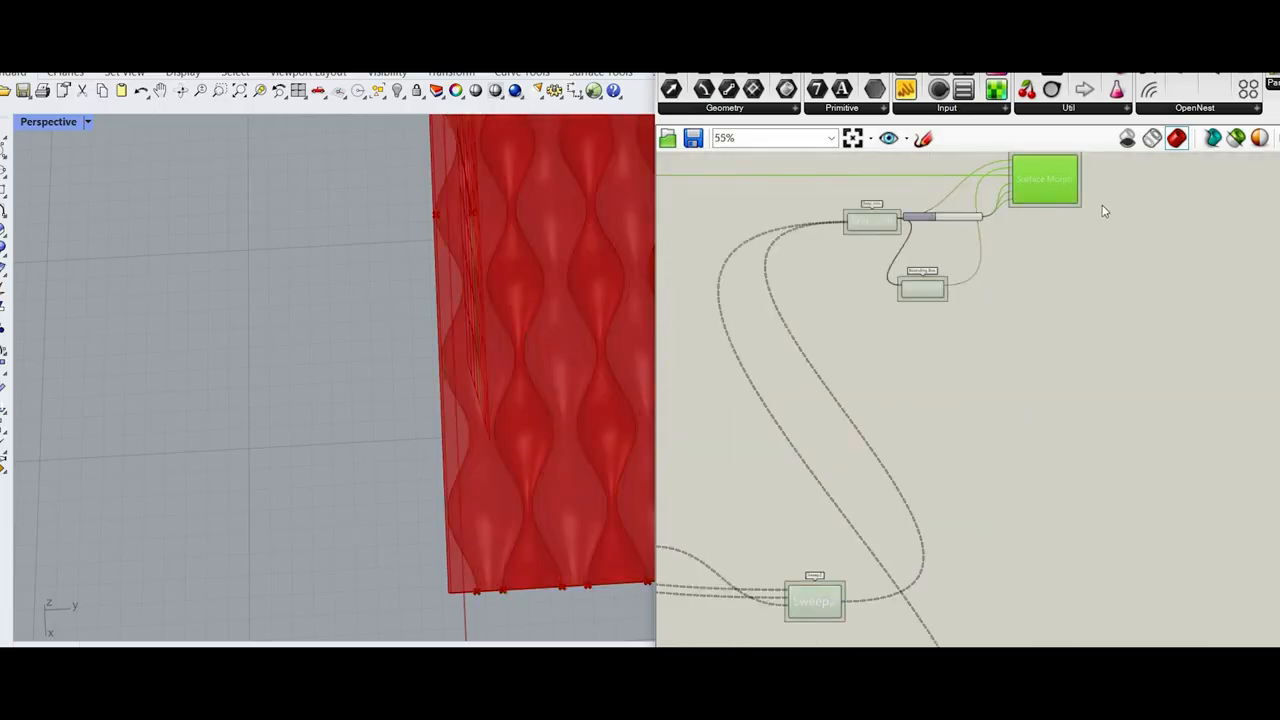
pyautogui.middleClick(1110, 197)
pyautogui.scroll(-2, 963, 464)
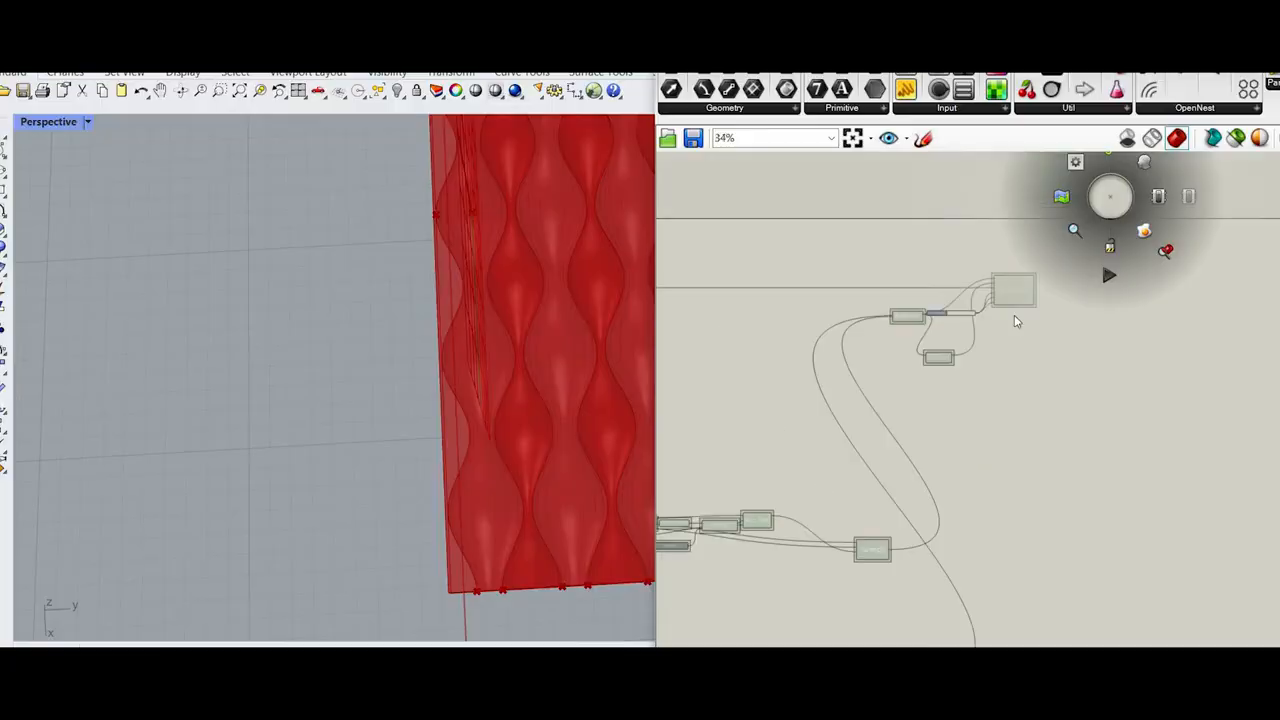
pyautogui.scroll(2, 1013, 238)
pyautogui.click(1184, 271)
pyautogui.scroll(2, 1005, 336)
pyautogui.click(1018, 334)
pyautogui.rightClick(1178, 263)
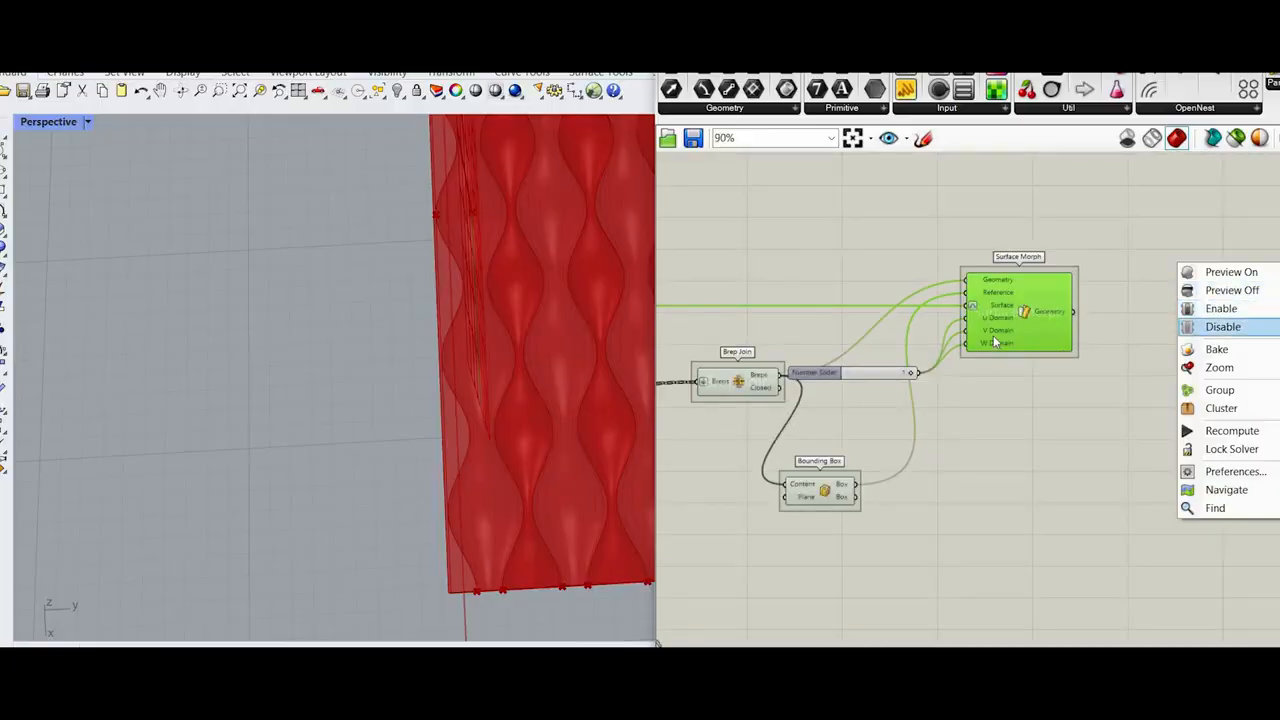
pyautogui.click(1223, 327)
# Step: Move the Brep Join component down beside the Sweep2 components
pyautogui.scroll(-4, 997, 332)
pyautogui.scroll(4, 797, 392)
pyautogui.click(988, 307)
pyautogui.scroll(-5, 960, 240)
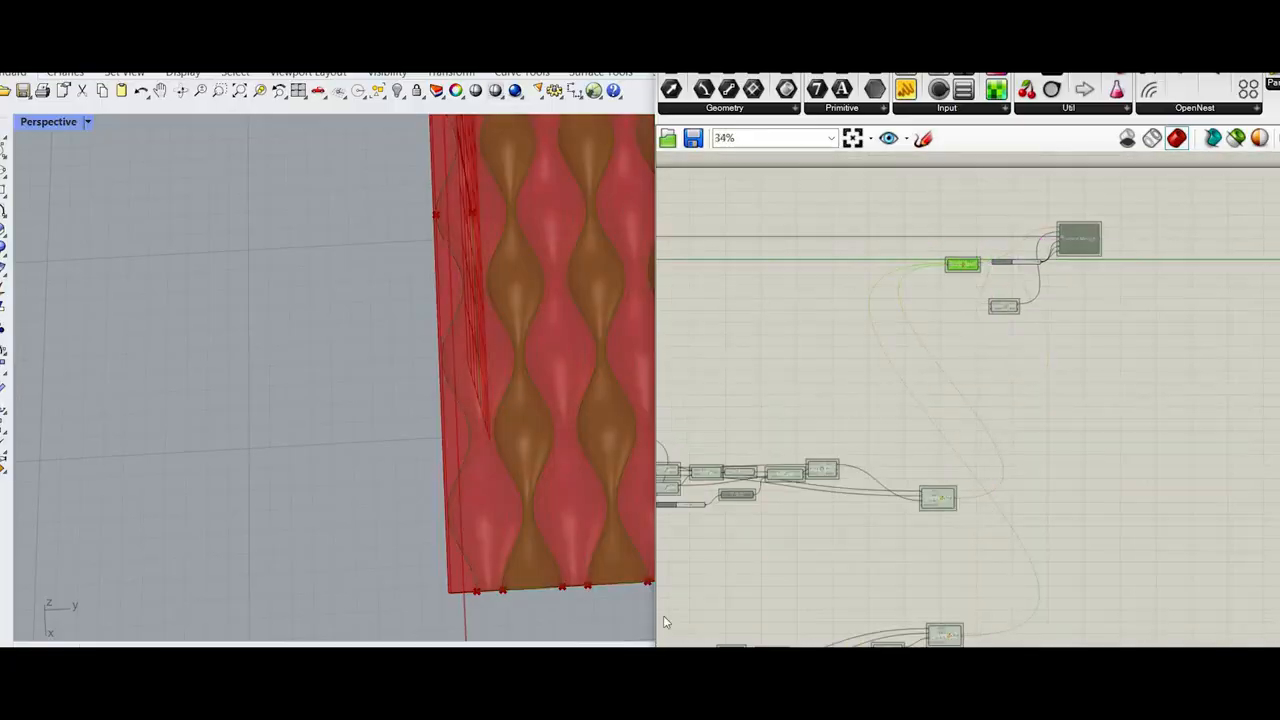
pyautogui.moveTo(962, 264); pyautogui.dragTo(1029, 540)
pyautogui.scroll(3, 1031, 540)
pyautogui.scroll(-8, 525, 550)
pyautogui.scroll(-1, 998, 502)
pyautogui.moveTo(931, 298); pyautogui.dragTo(911, 440, button='right')
pyautogui.scroll(-1, 932, 274)
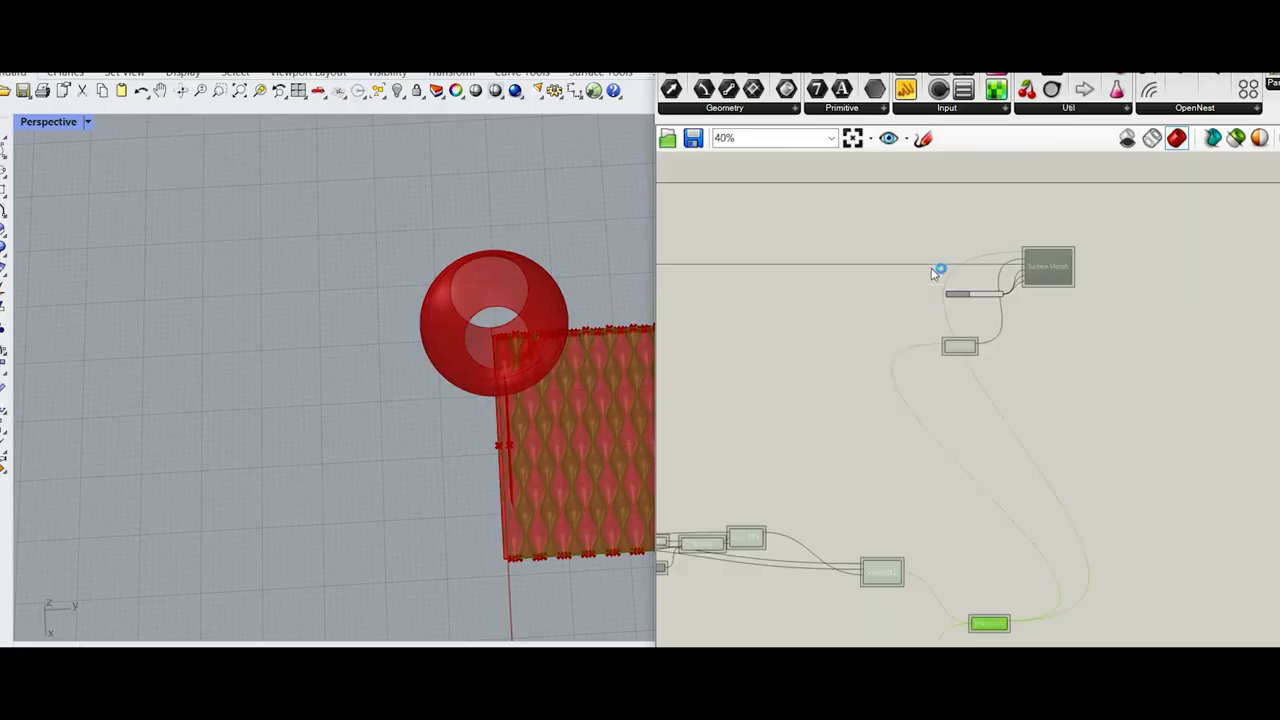
# Step: Turn off the preview of the Bounding Box component
pyautogui.scroll(1, 1025, 403)
pyautogui.moveTo(1049, 417); pyautogui.dragTo(874, 272)
pyautogui.rightClick(874, 279)
pyautogui.click(903, 302)
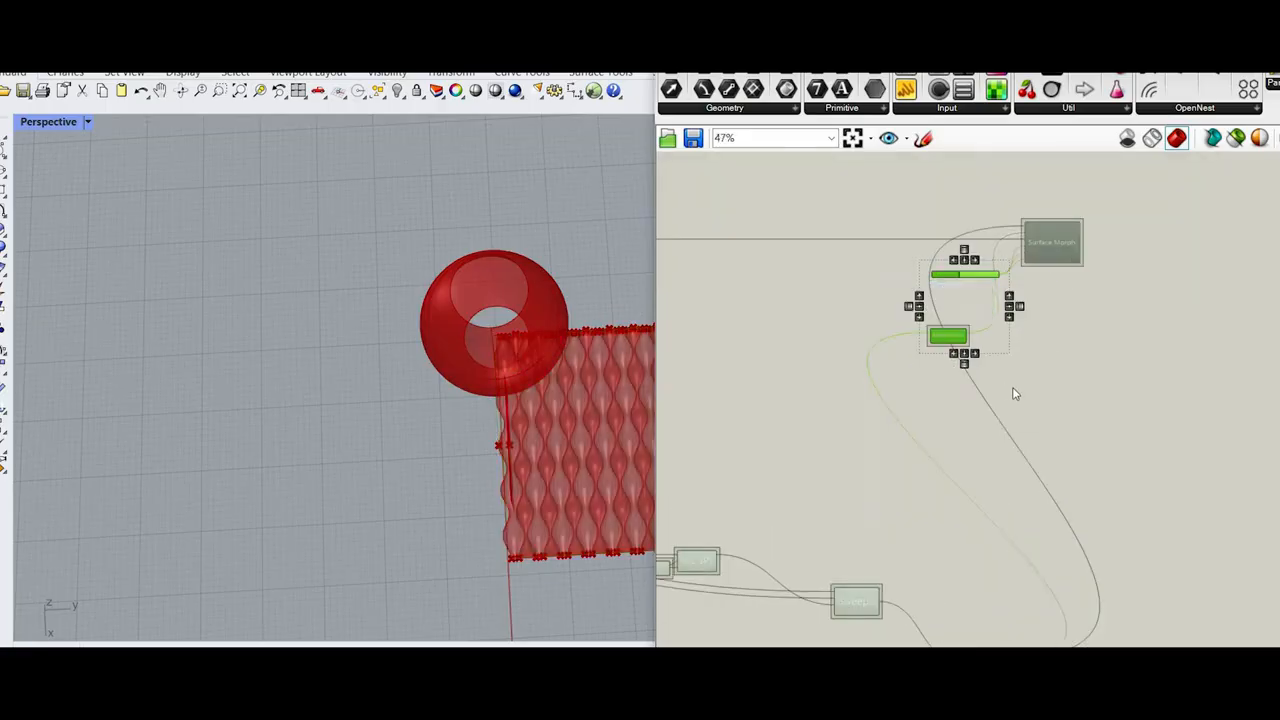
# Step: Turn off the preview of all components upstream of Brep Join, leaving only the joined surface displayed
pyautogui.scroll(-4, 1013, 394)
pyautogui.scroll(-4, 1056, 429)
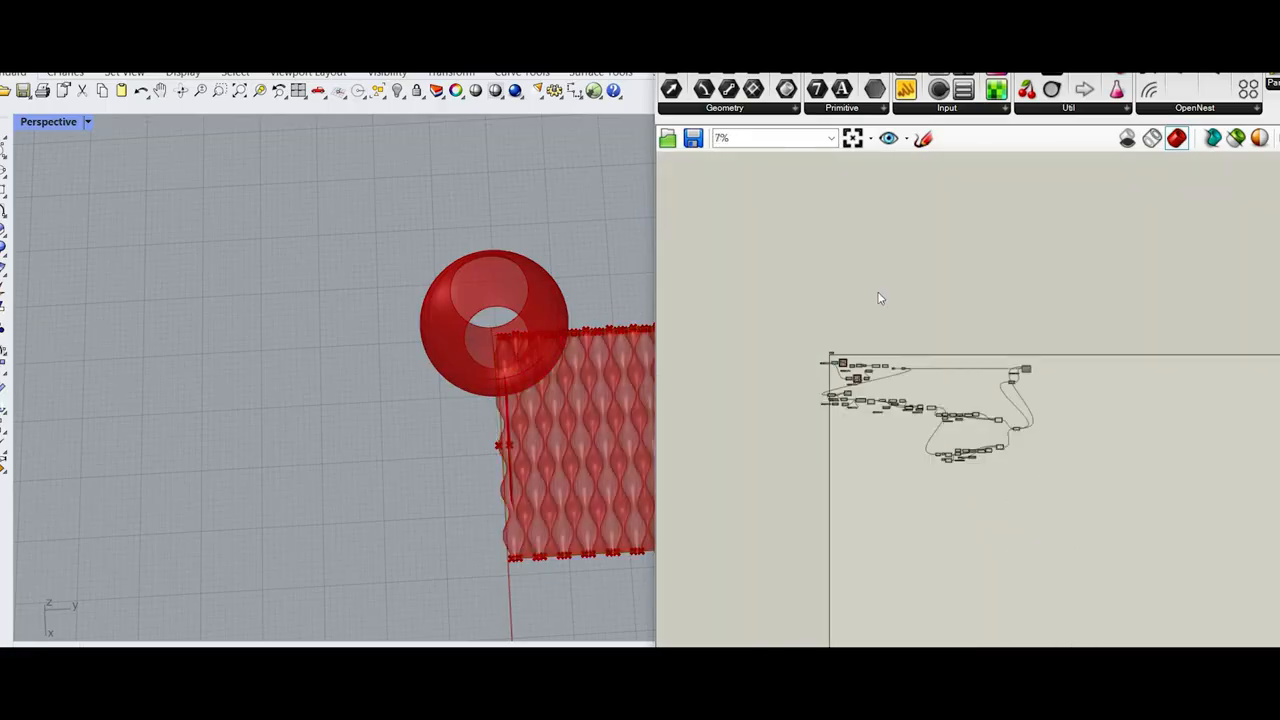
pyautogui.moveTo(1010, 505); pyautogui.dragTo(806, 332)
pyautogui.rightClick(878, 293)
pyautogui.click(910, 320)
pyautogui.scroll(4, 461, 473)
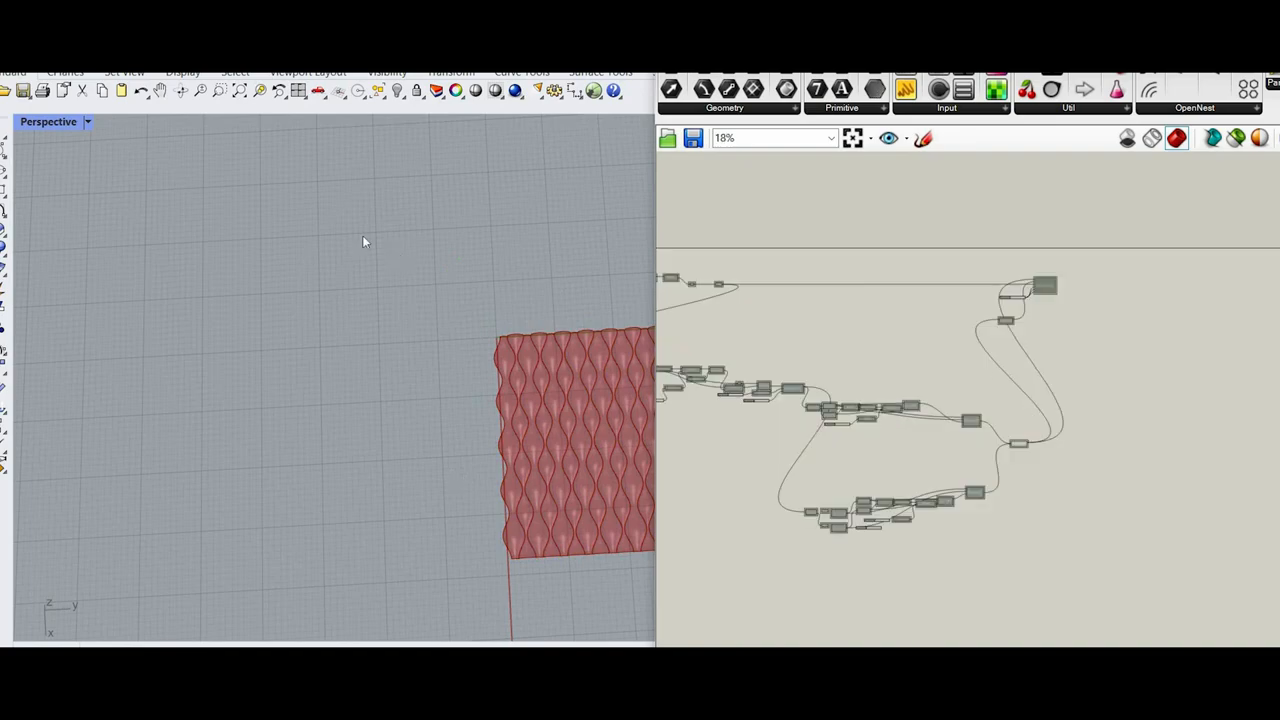
# Step: Examine the near corner and scalloped edges of the joined wavy surface in the Perspective view
pyautogui.keyDown('shift'); pyautogui.moveTo(575, 470); pyautogui.dragTo(340, 220, button='right'); pyautogui.keyUp('shift')
pyautogui.scroll(8, 340, 220)
pyautogui.scroll(7, 220, 368)
pyautogui.moveTo(171, 350)
pyautogui.mouseDown(button='right')
pyautogui.moveTo(220, 368)
pyautogui.moveTo(440, 331)
pyautogui.moveTo(168, 371)
pyautogui.mouseUp(button='right')
pyautogui.scroll(-4, 436, 332)
pyautogui.scroll(-8, 190, 370)
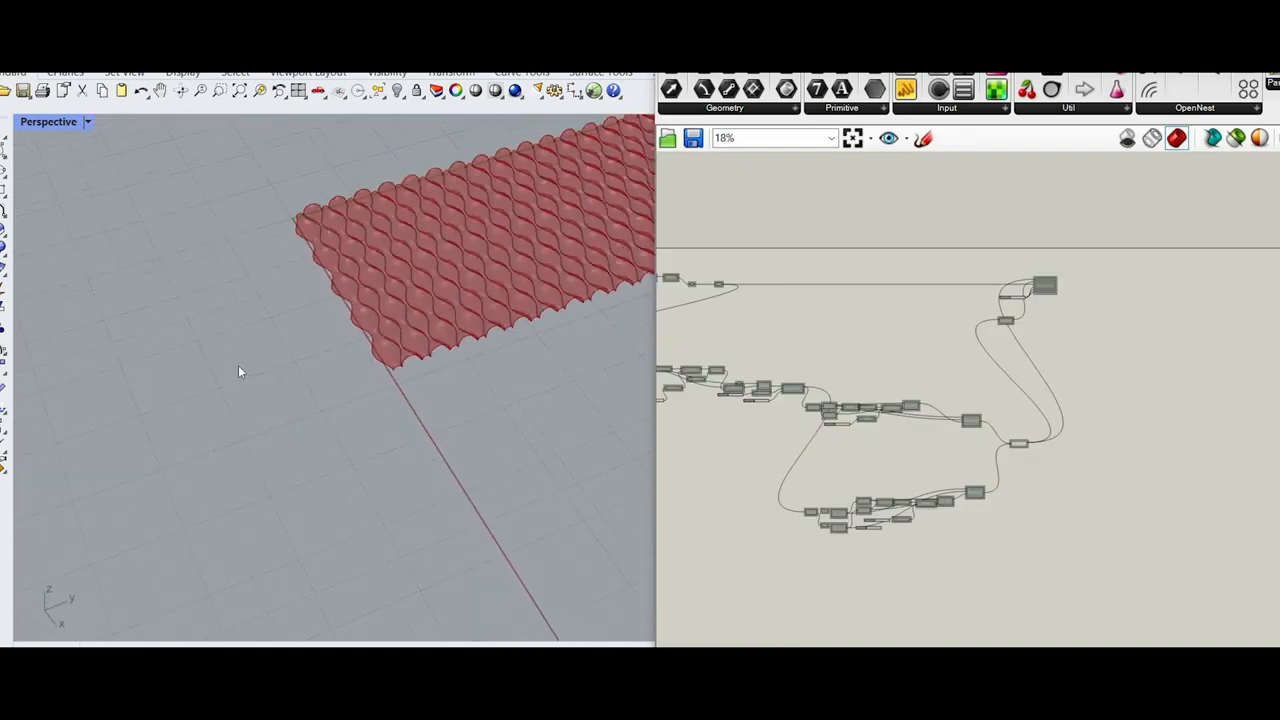
pyautogui.keyDown('shift'); pyautogui.moveTo(440, 422); pyautogui.dragTo(320, 449, button='right'); pyautogui.keyUp('shift')
pyautogui.scroll(9, 274, 386)
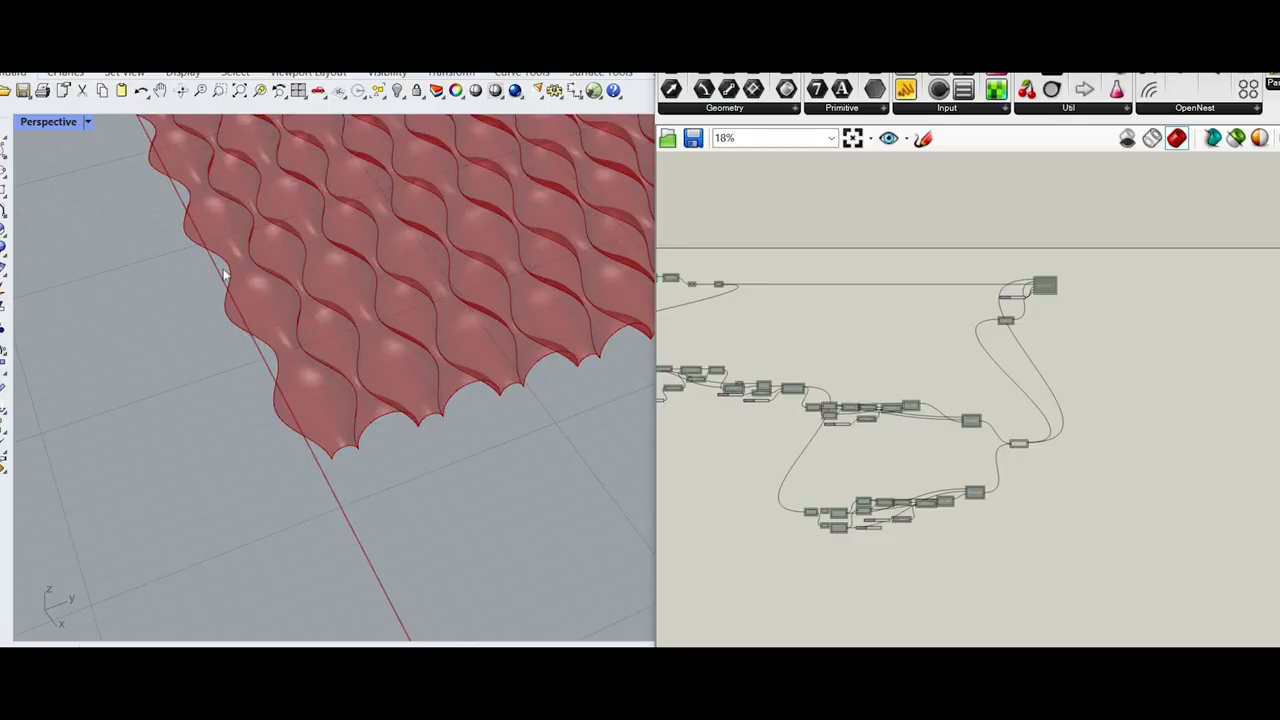
# Step: Compare the far end of the joined wavy surface with its starting edge in the Perspective view
pyautogui.scroll(-9, 565, 272)
pyautogui.keyDown('shift'); pyautogui.moveTo(565, 272); pyautogui.dragTo(240, 380, button='right'); pyautogui.keyUp('shift')
pyautogui.scroll(5, 240, 380)
pyautogui.moveTo(430, 385); pyautogui.dragTo(312, 400, button='right')
pyautogui.keyDown('shift'); pyautogui.moveTo(560, 375); pyautogui.dragTo(337, 403, button='right'); pyautogui.keyUp('shift')
pyautogui.scroll(6, 342, 398)
pyautogui.scroll(-7, 350, 327)
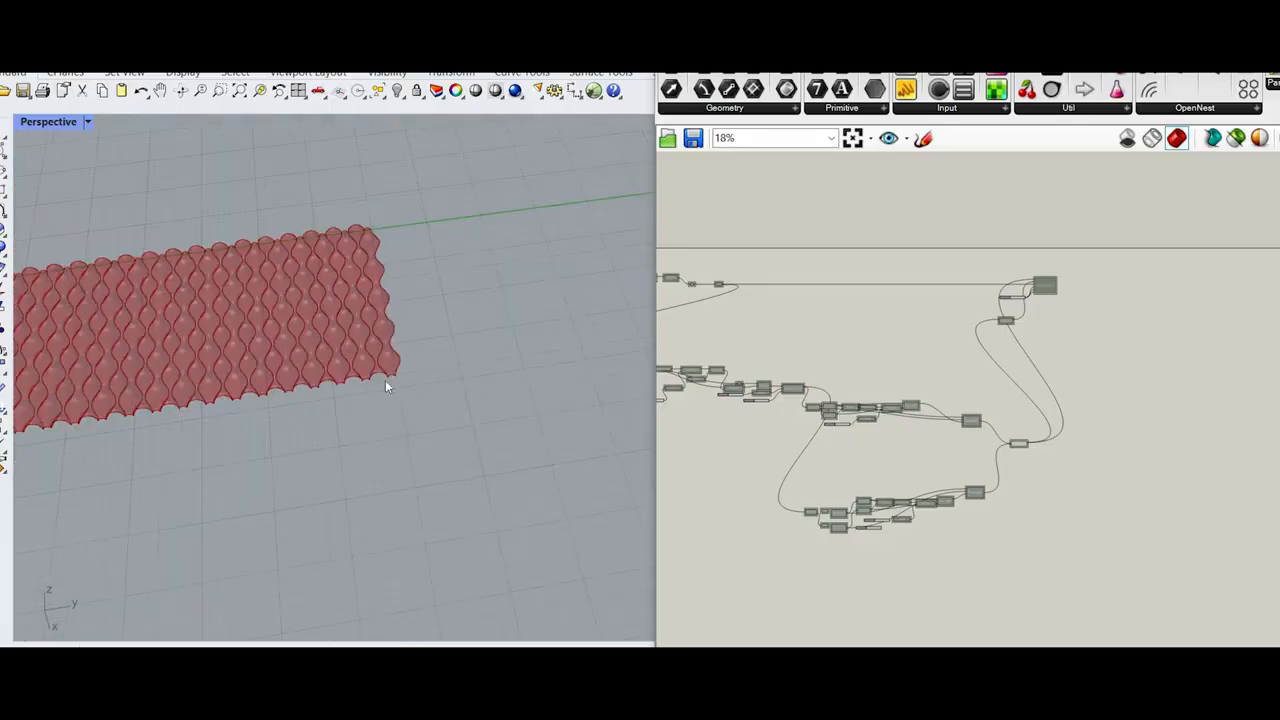
pyautogui.keyDown('shift'); pyautogui.moveTo(90, 382); pyautogui.dragTo(400, 340, button='right'); pyautogui.keyUp('shift')
pyautogui.keyDown('shift'); pyautogui.moveTo(179, 312); pyautogui.dragTo(320, 330, button='right'); pyautogui.keyUp('shift')
pyautogui.scroll(-3, 202, 248)
# Step: Turn on the preview of the upper Sweep2 component that feeds Brep Join
pyautogui.scroll(5, 204, 244)
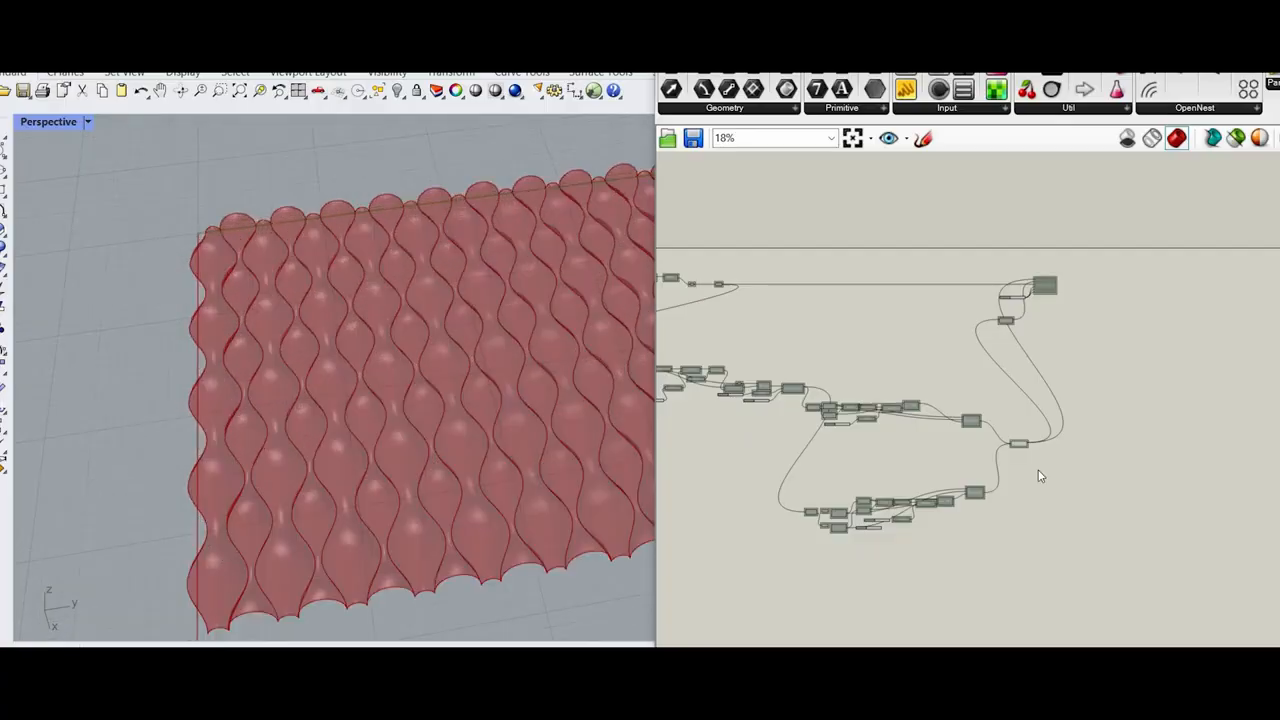
# Step: Turn on the preview of the upper Sweep2 component that feeds Brep Join
pyautogui.scroll(7, 1060, 441)
pyautogui.click(865, 447)
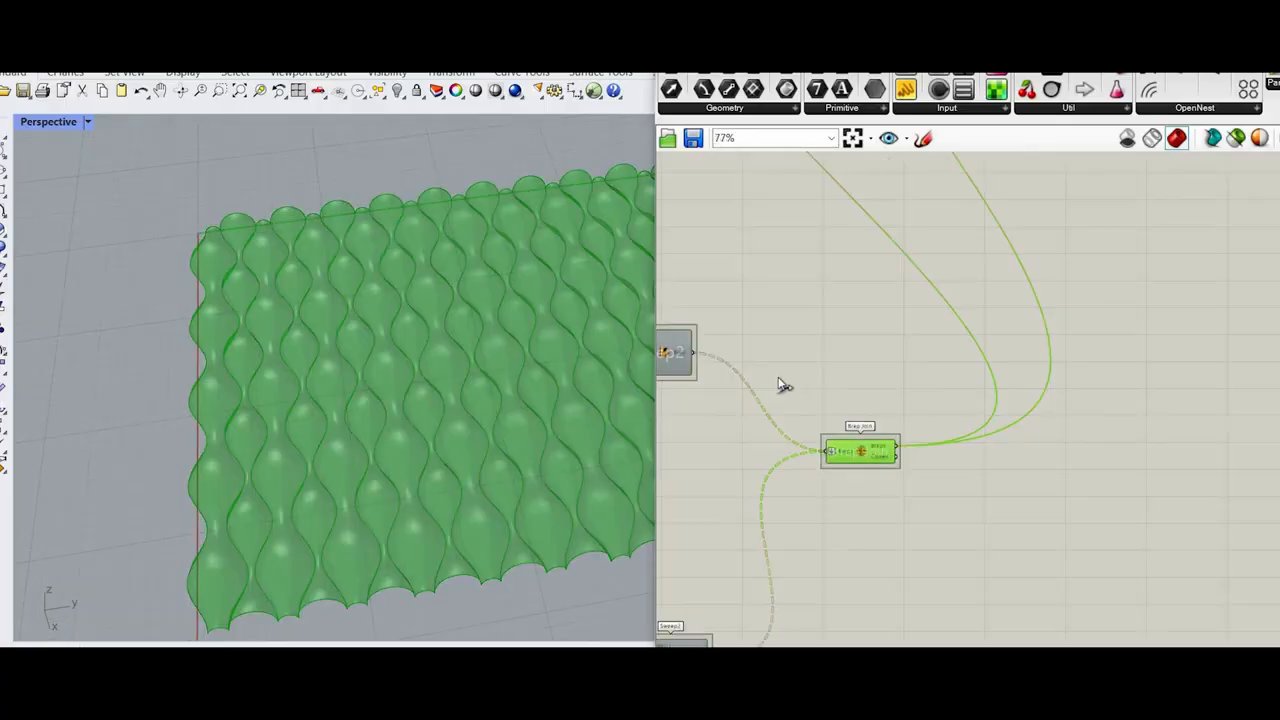
pyautogui.moveTo(770, 330); pyautogui.dragTo(928, 360, button='right')
pyautogui.click(922, 328)
pyautogui.scroll(3, 860, 355)
pyautogui.click(868, 360)
pyautogui.middleClick(945, 332)
pyautogui.click(948, 334)
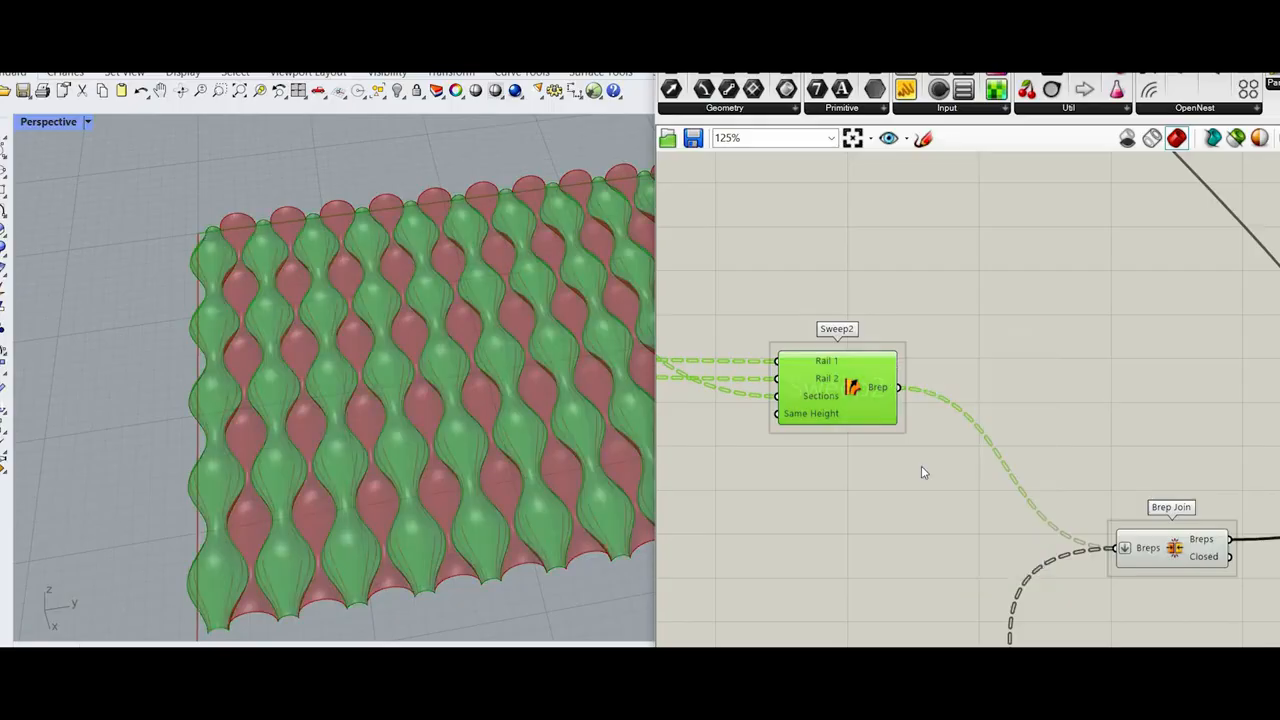
# Step: Add a List Item component and connect the upper Sweep2's Brep output to its List input
pyautogui.moveTo(921, 466); pyautogui.dragTo(894, 399, button='right')
pyautogui.scroll(-1, 906, 463)
pyautogui.doubleClick(906, 464)
pyautogui.write('list it')
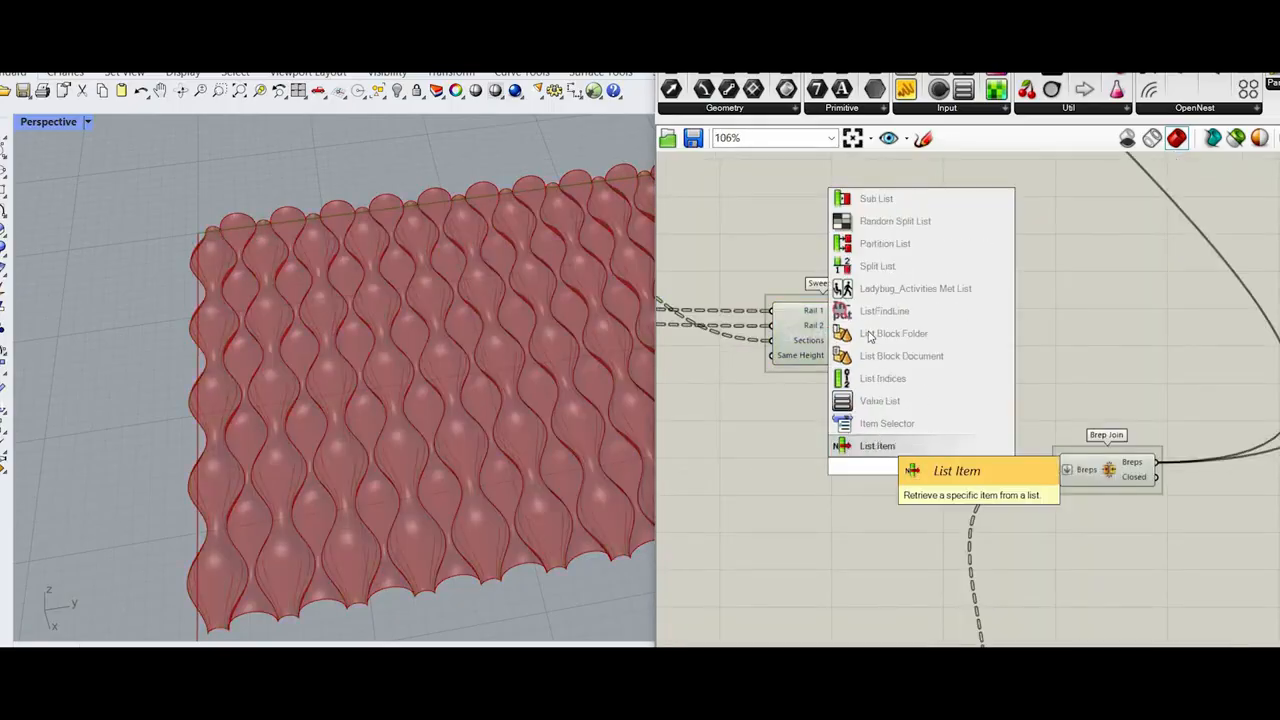
pyautogui.press('Return')
pyautogui.scroll(3, 868, 340)
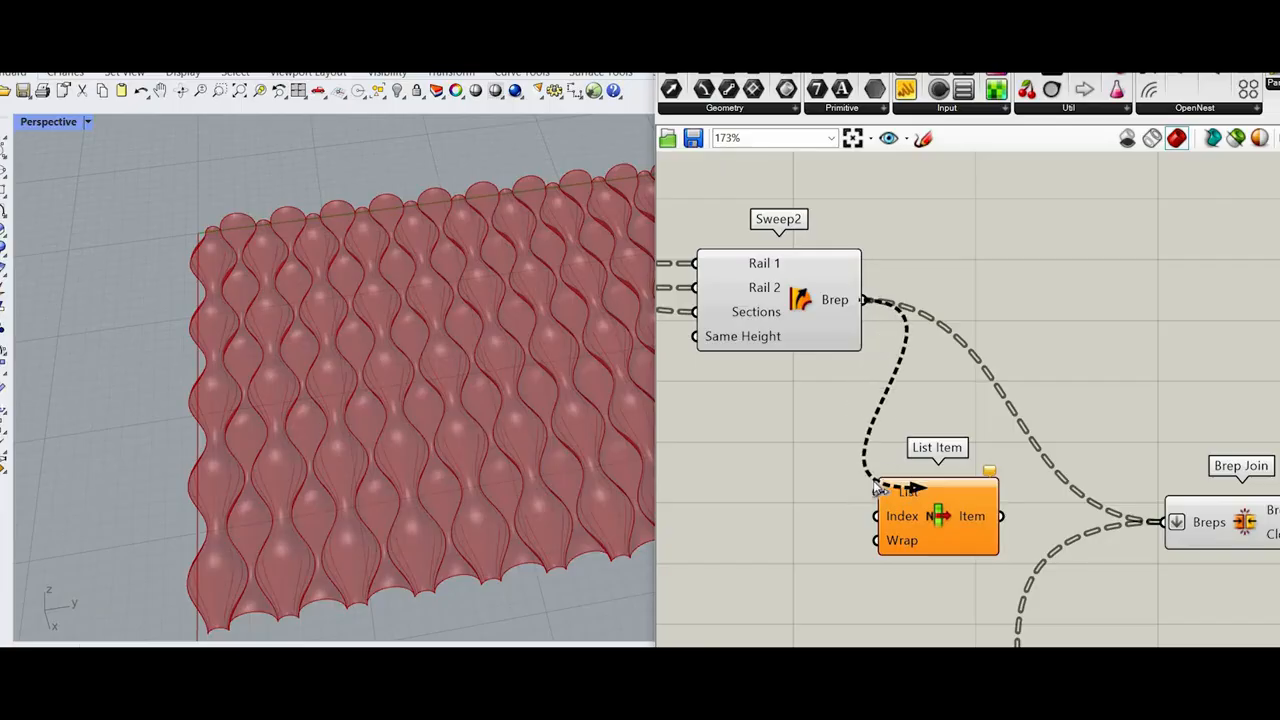
pyautogui.scroll(-2, 1120, 450)
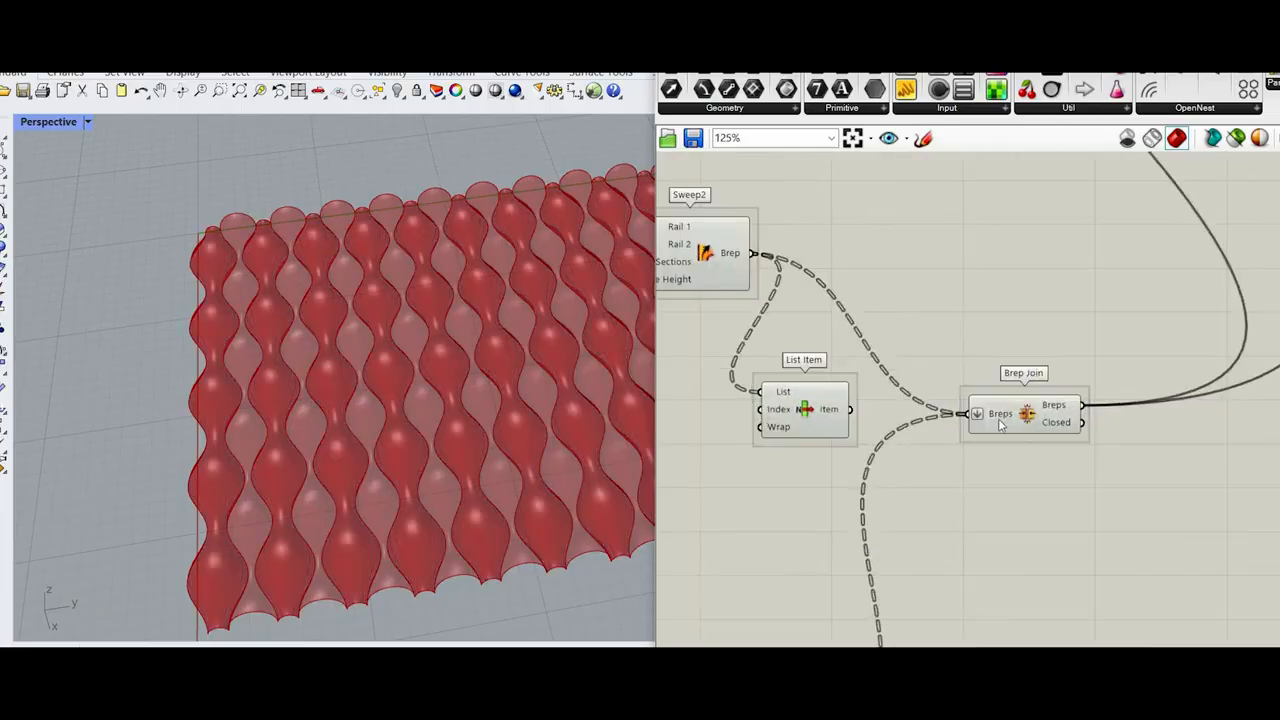
# Step: Delete the Brep Join component and flatten the List input of List Item
pyautogui.click(1035, 418)
pyautogui.press('Delete')
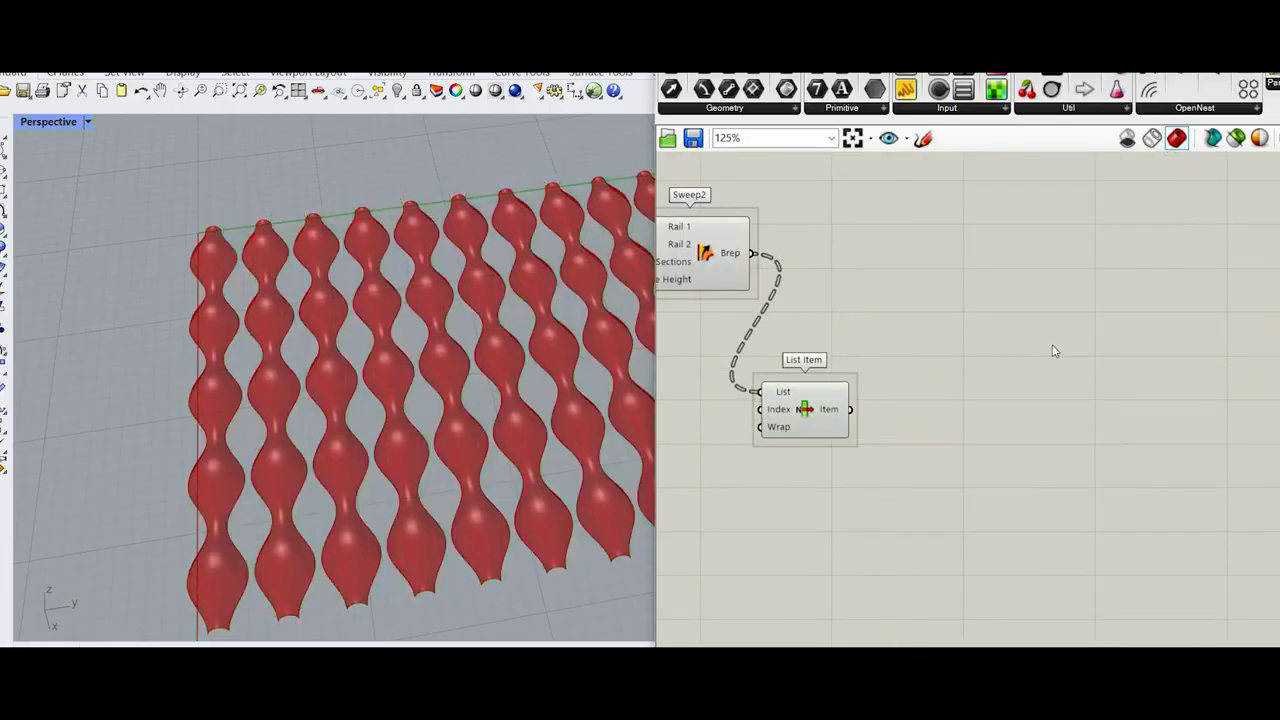
pyautogui.moveTo(815, 388); pyautogui.dragTo(1086, 306, button='right')
pyautogui.moveTo(1086, 308); pyautogui.dragTo(1196, 308)
pyautogui.rightClick(1081, 303)
pyautogui.click(1125, 427)
pyautogui.moveTo(1196, 308); pyautogui.dragTo(1014, 345, button='right')
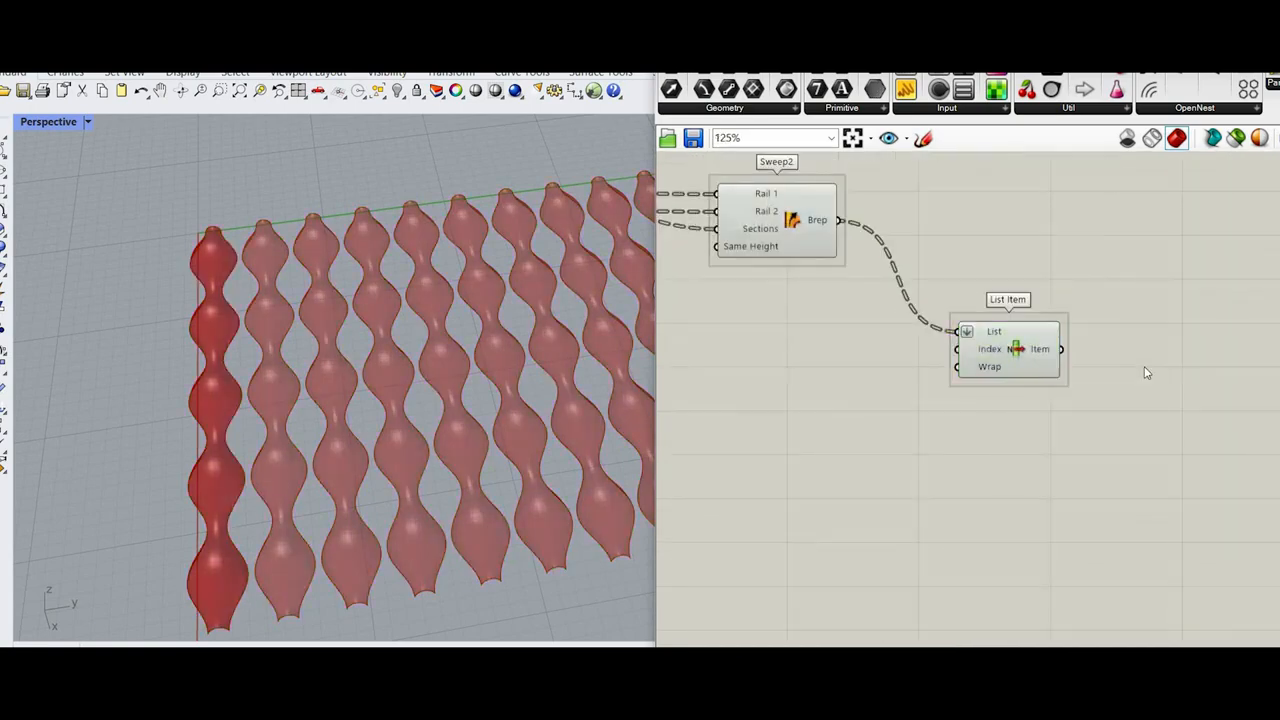
# Step: Add a Bounding Box component beside List Item
pyautogui.doubleClick(1145, 369)
pyautogui.write('b')
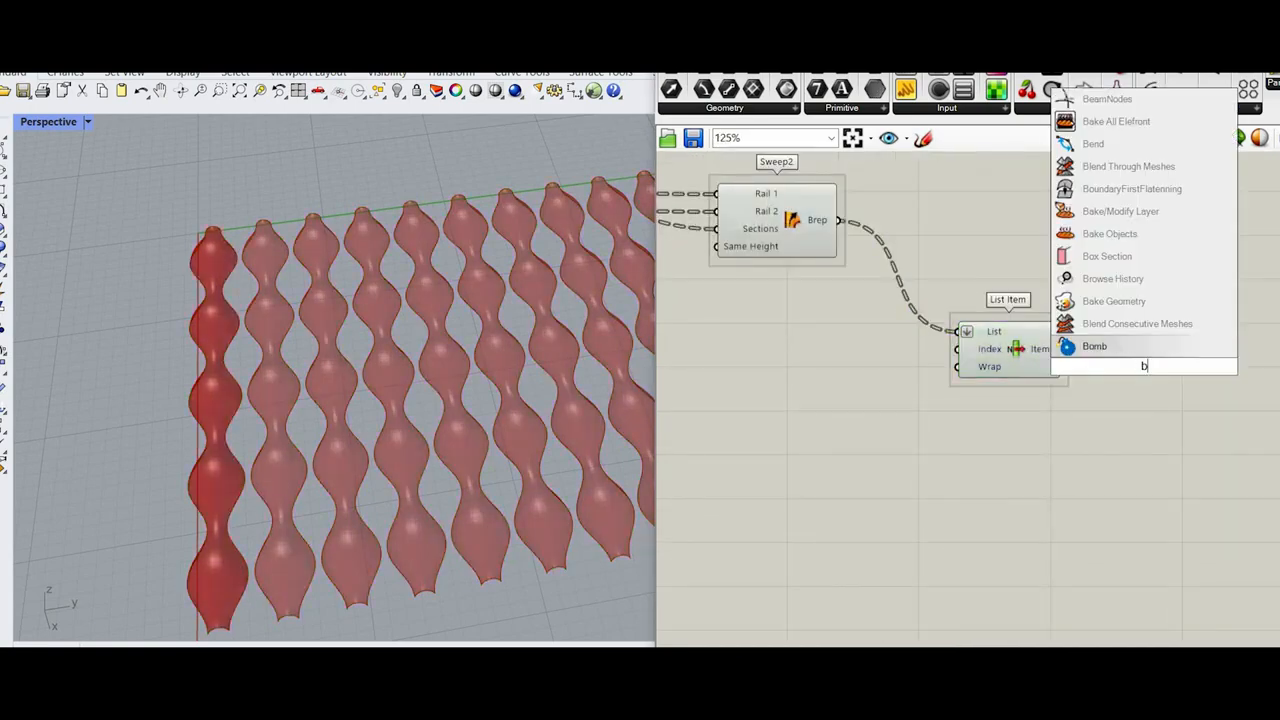
pyautogui.write('ounding bo')
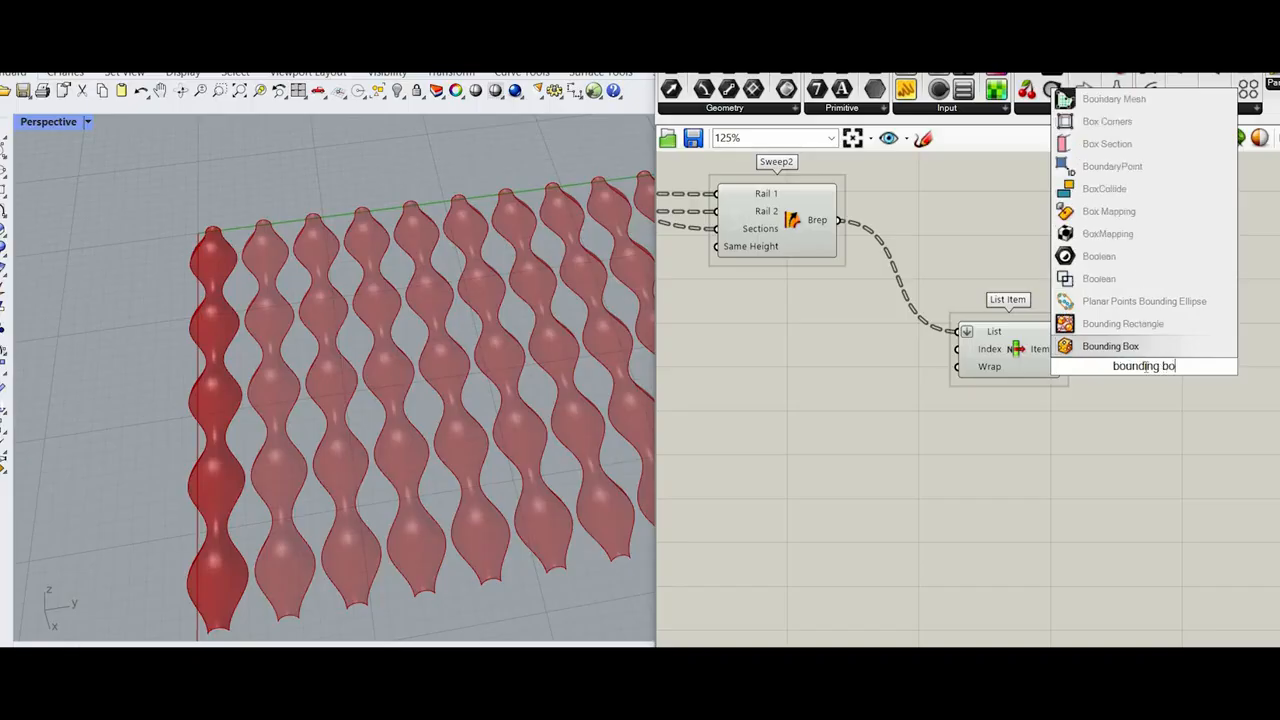
pyautogui.write('x')
pyautogui.press('Return')
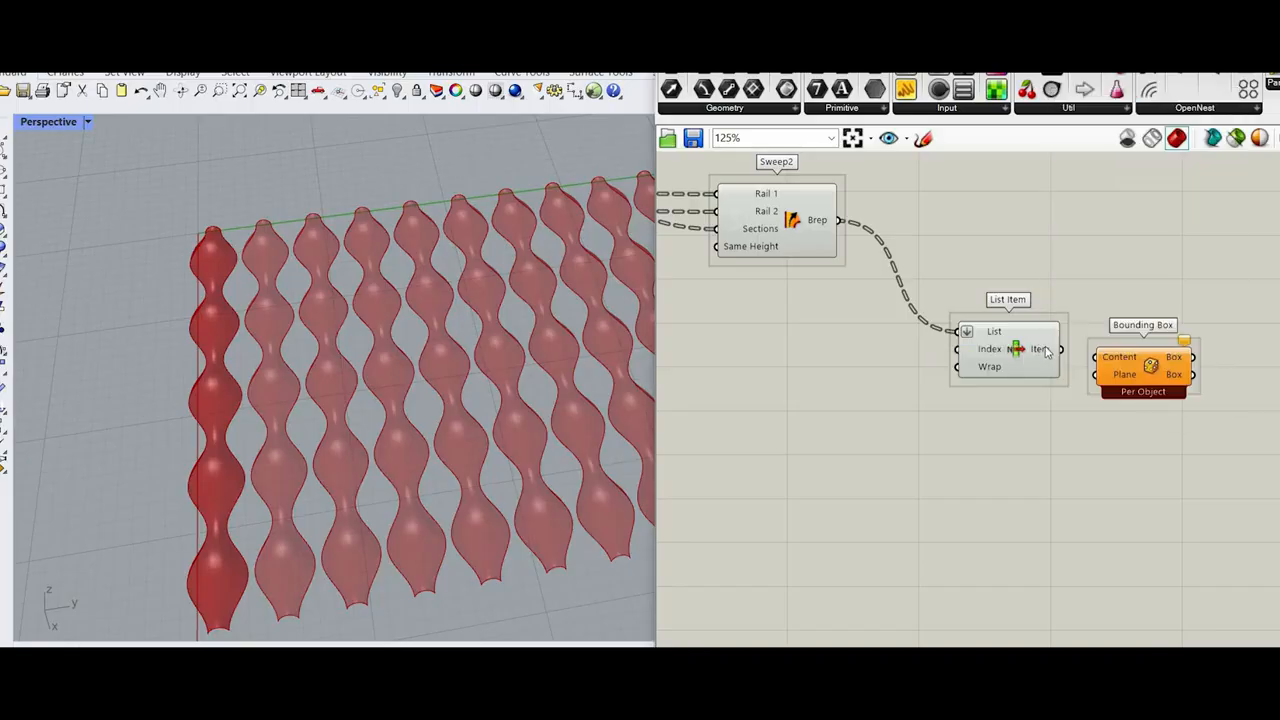
pyautogui.moveTo(1042, 352); pyautogui.dragTo(1038, 360)
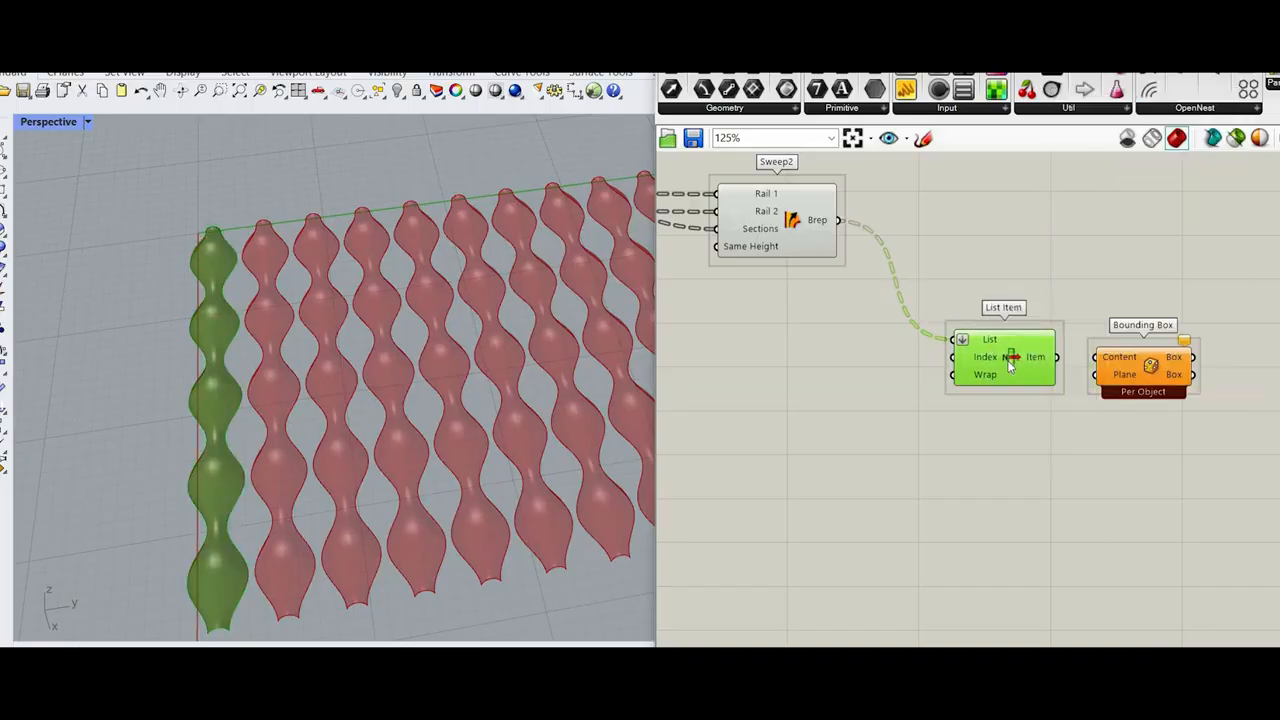
pyautogui.press('Delete')
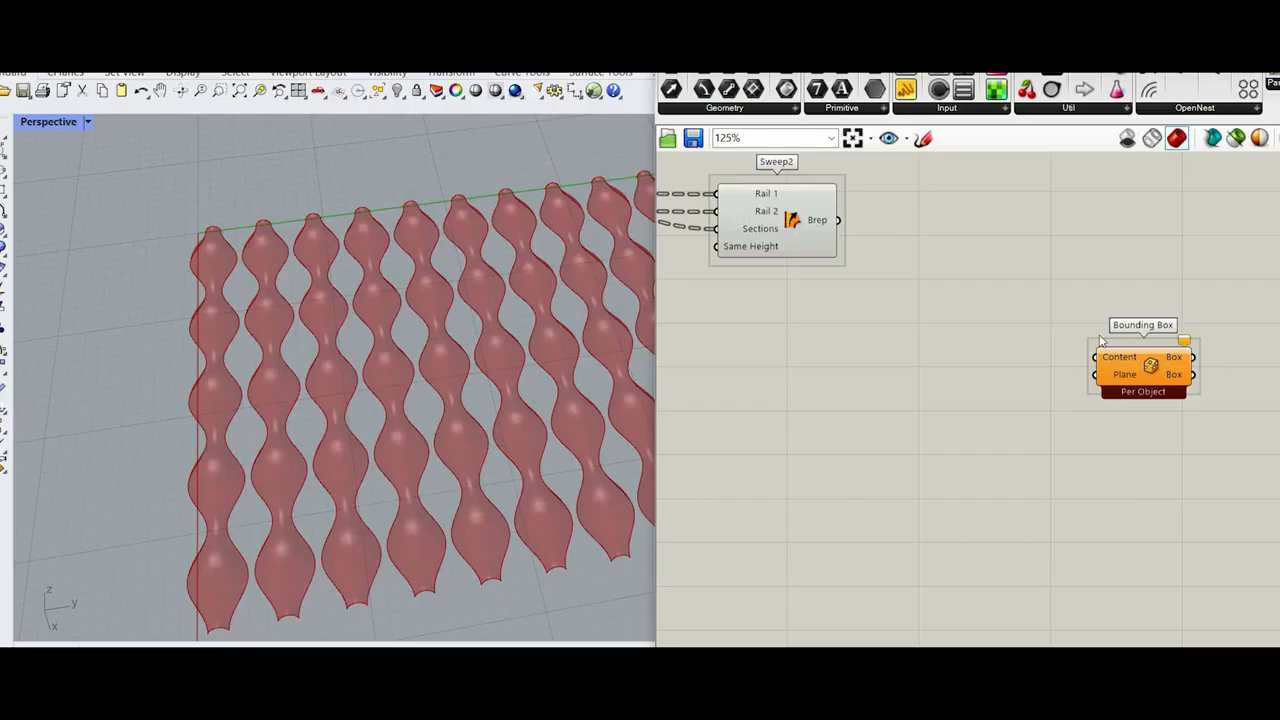
pyautogui.moveTo(1100, 340); pyautogui.dragTo(1135, 497)
pyautogui.press('Delete')
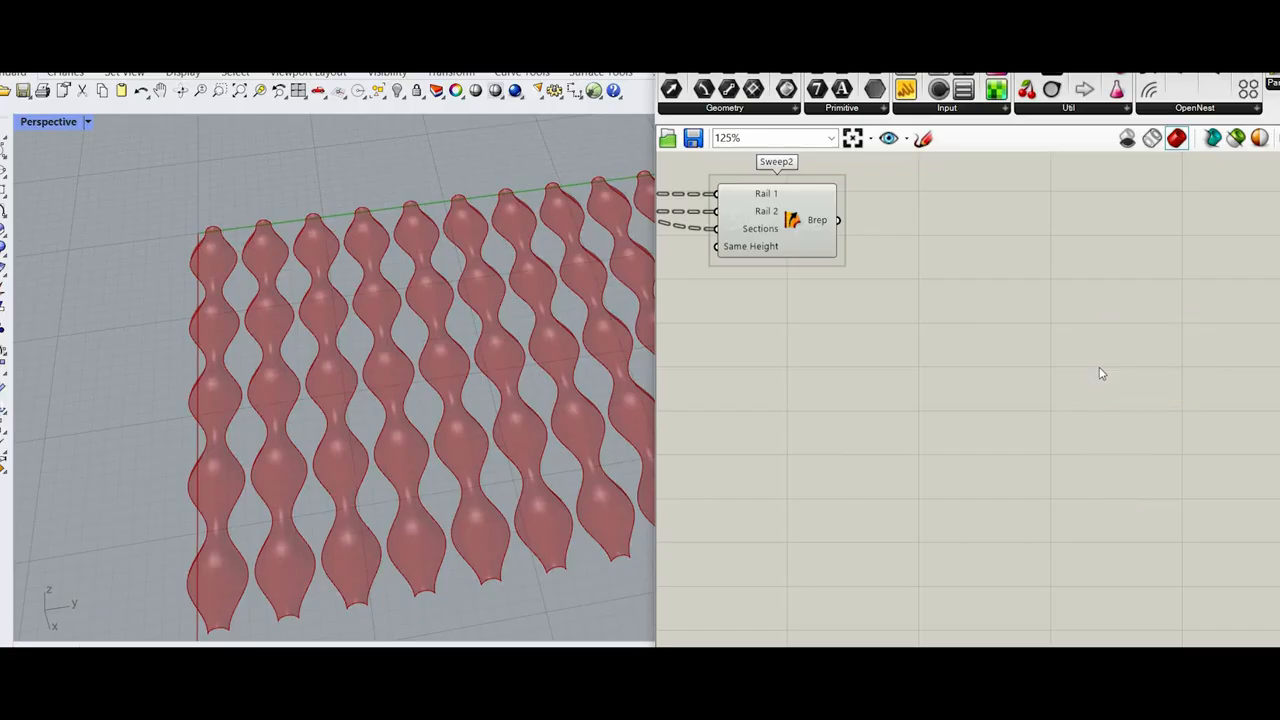
pyautogui.hotkey('ctrl', 'z')
pyautogui.hotkey('ctrl', 'z')
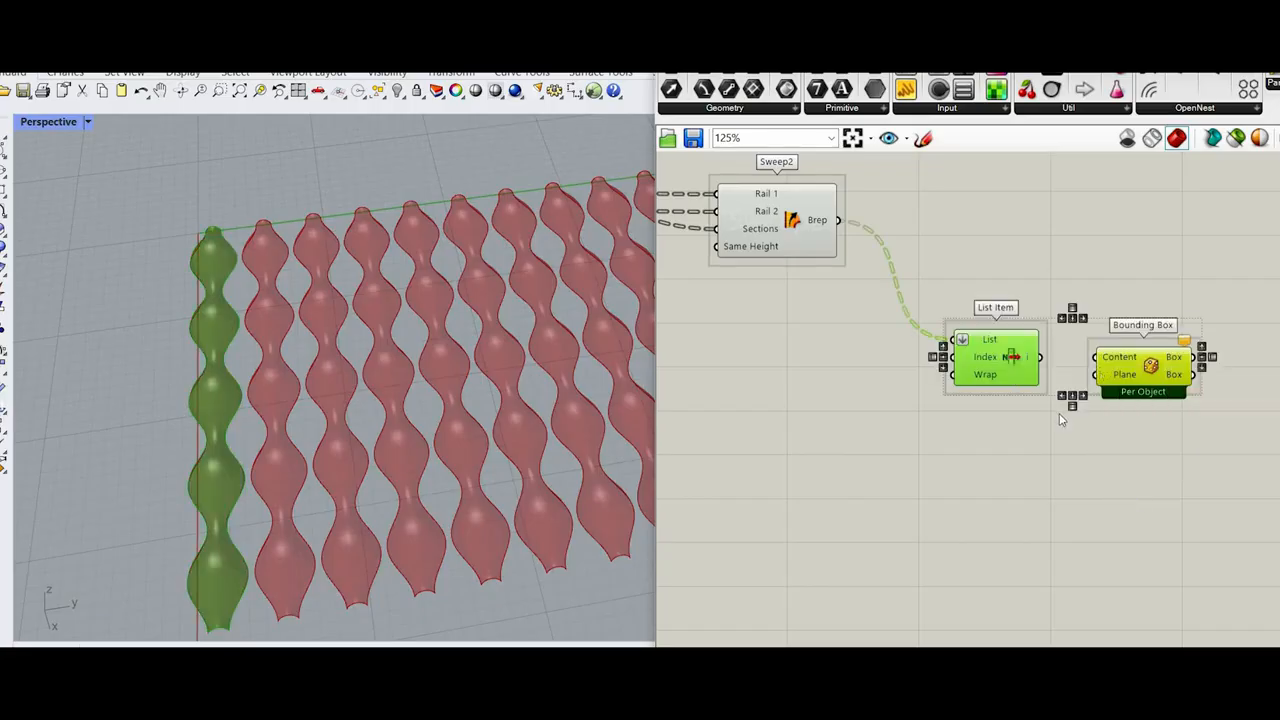
# Step: Connect the List Item output to the Content input of Bounding Box
pyautogui.click(900, 393)
pyautogui.moveTo(900, 393); pyautogui.dragTo(804, 429, button='right')
pyautogui.click(917, 399)
pyautogui.scroll(3, 939, 396)
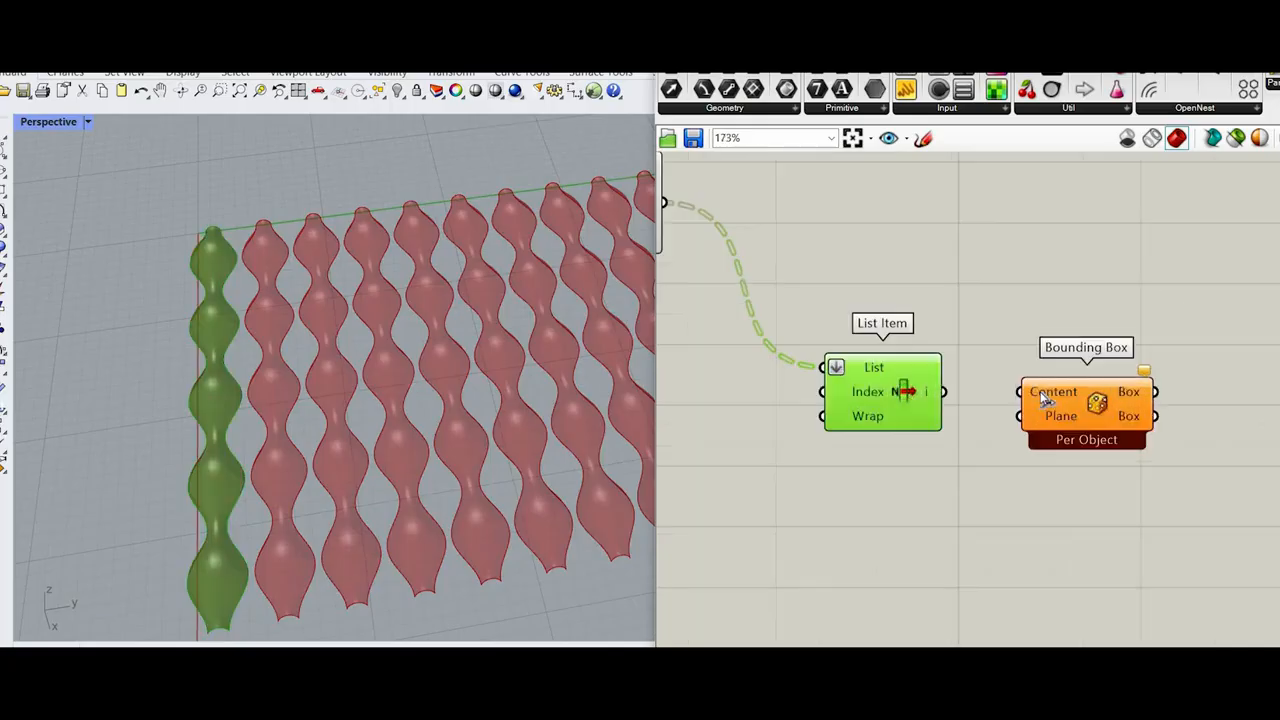
pyautogui.moveTo(947, 391); pyautogui.dragTo(1107, 398)
pyautogui.click(1107, 398)
pyautogui.scroll(-4, 949, 435)
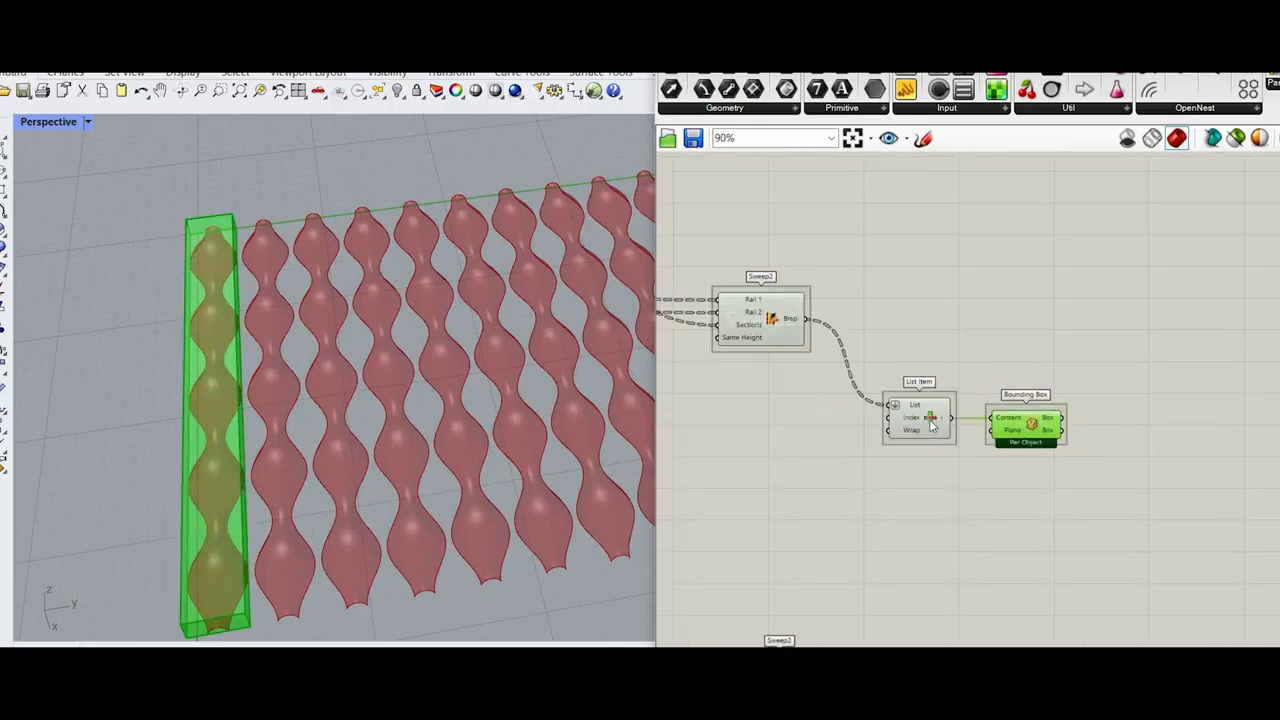
# Step: Add an Area component and connect the Bounding Box's Box output to its Geometry input
pyautogui.scroll(4, 1115, 440)
pyautogui.doubleClick(1063, 459)
pyautogui.write('area')
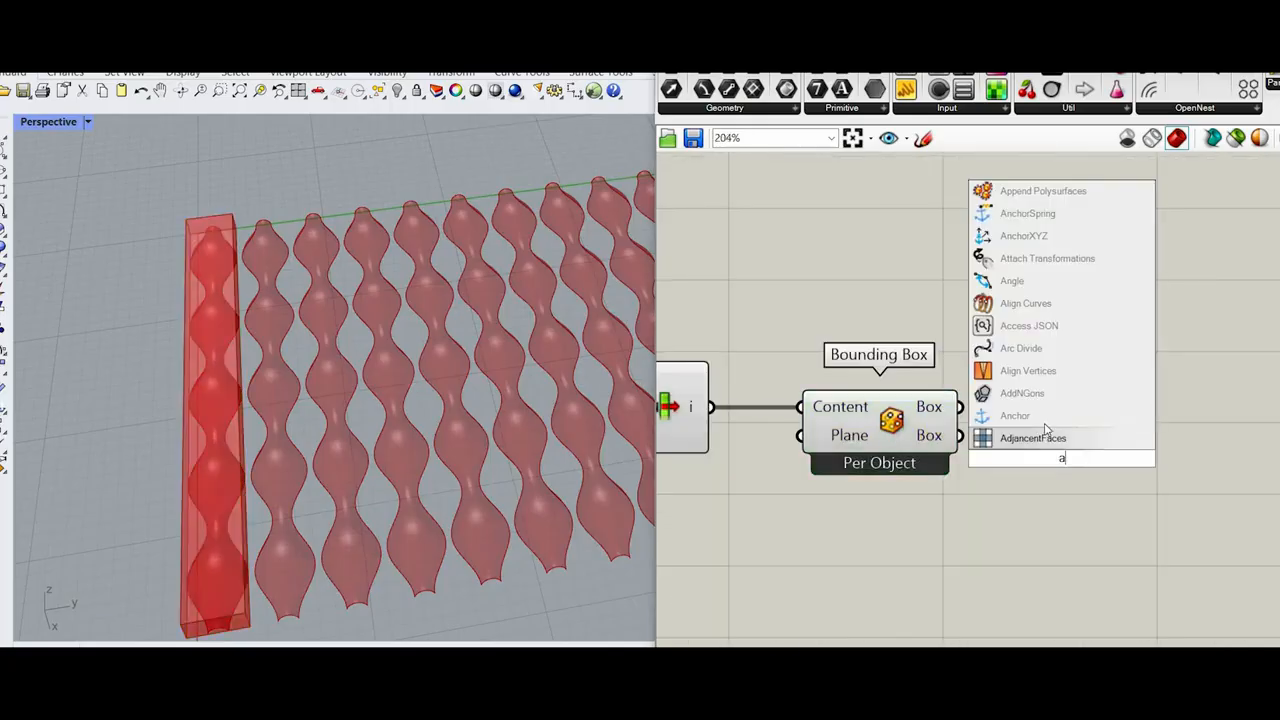
pyautogui.press('Return')
pyautogui.moveTo(960, 407); pyautogui.dragTo(882, 540)
# Step: Turn off the preview of Bounding Box and line it up with the Area component
pyautogui.moveTo(935, 626); pyautogui.dragTo(860, 545)
pyautogui.middleClick(854, 335)
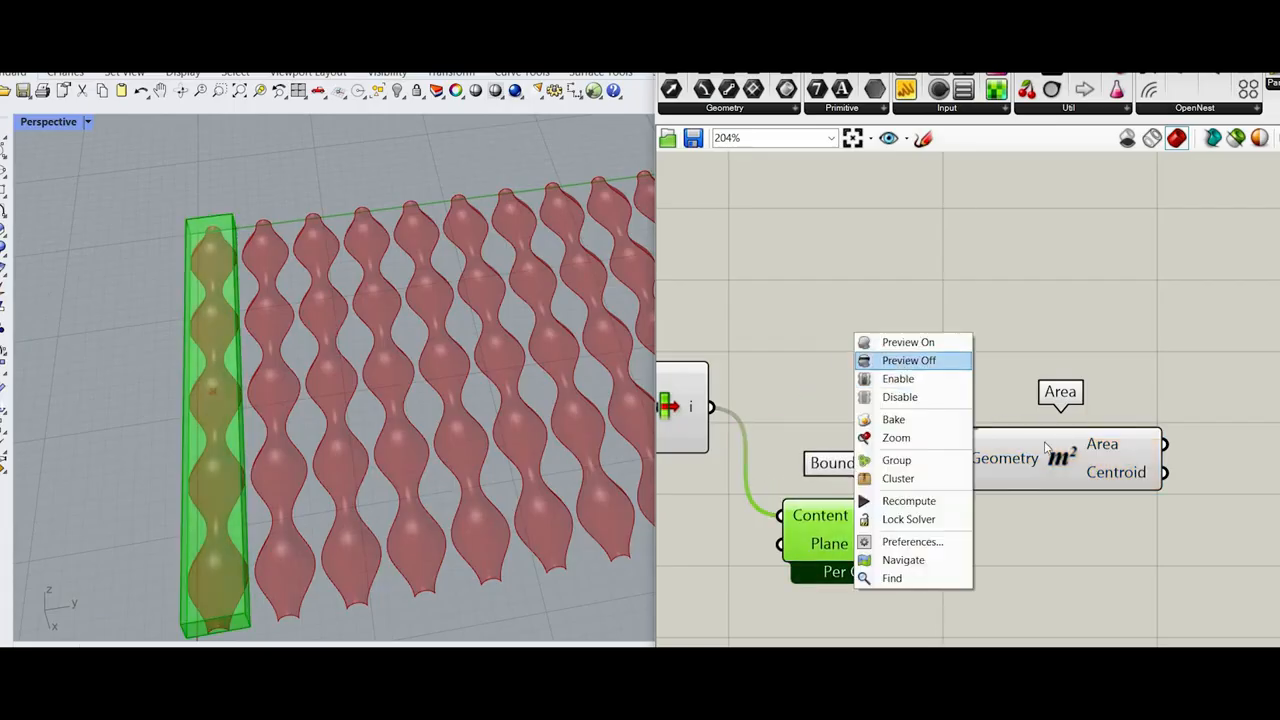
pyautogui.click(903, 365)
pyautogui.scroll(-2, 903, 380)
pyautogui.scroll(3, 1020, 525)
pyautogui.moveTo(986, 422); pyautogui.dragTo(986, 510)
pyautogui.scroll(-1, 988, 506)
pyautogui.scroll(-1, 1178, 521)
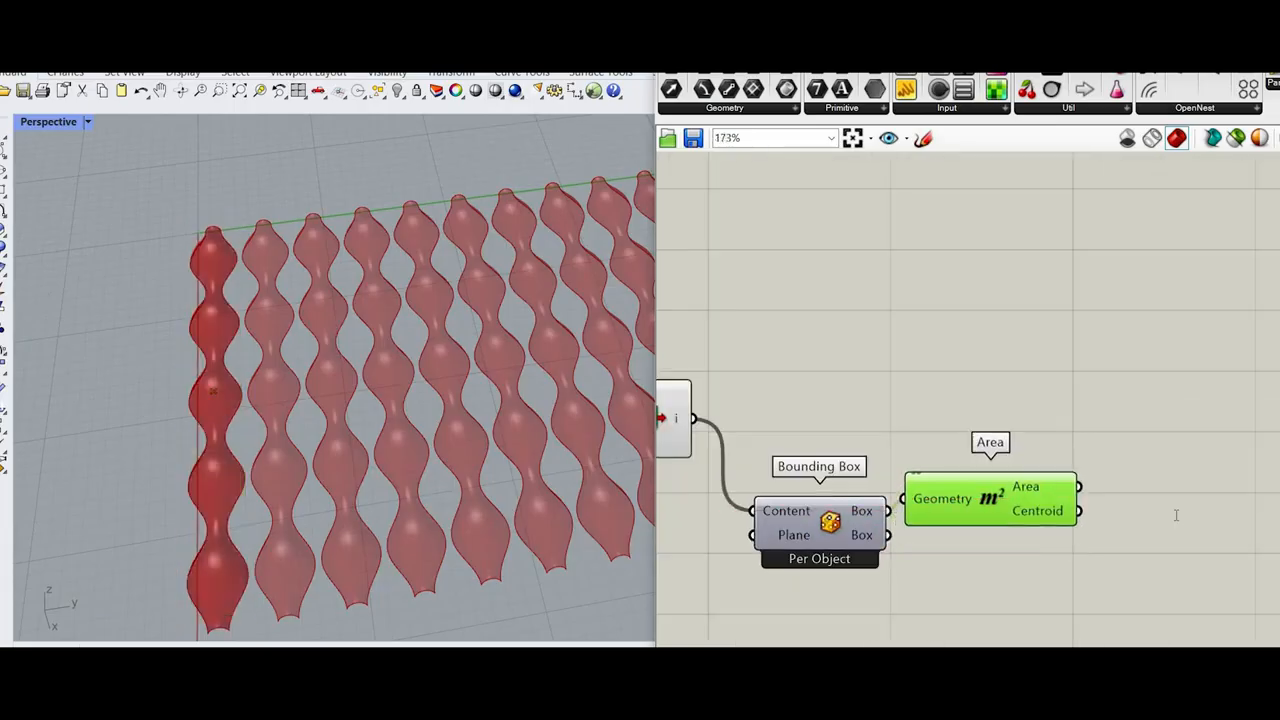
# Step: Add a Plane Normal component and connect Area's Centroid output to its Origin input
pyautogui.doubleClick(1177, 517)
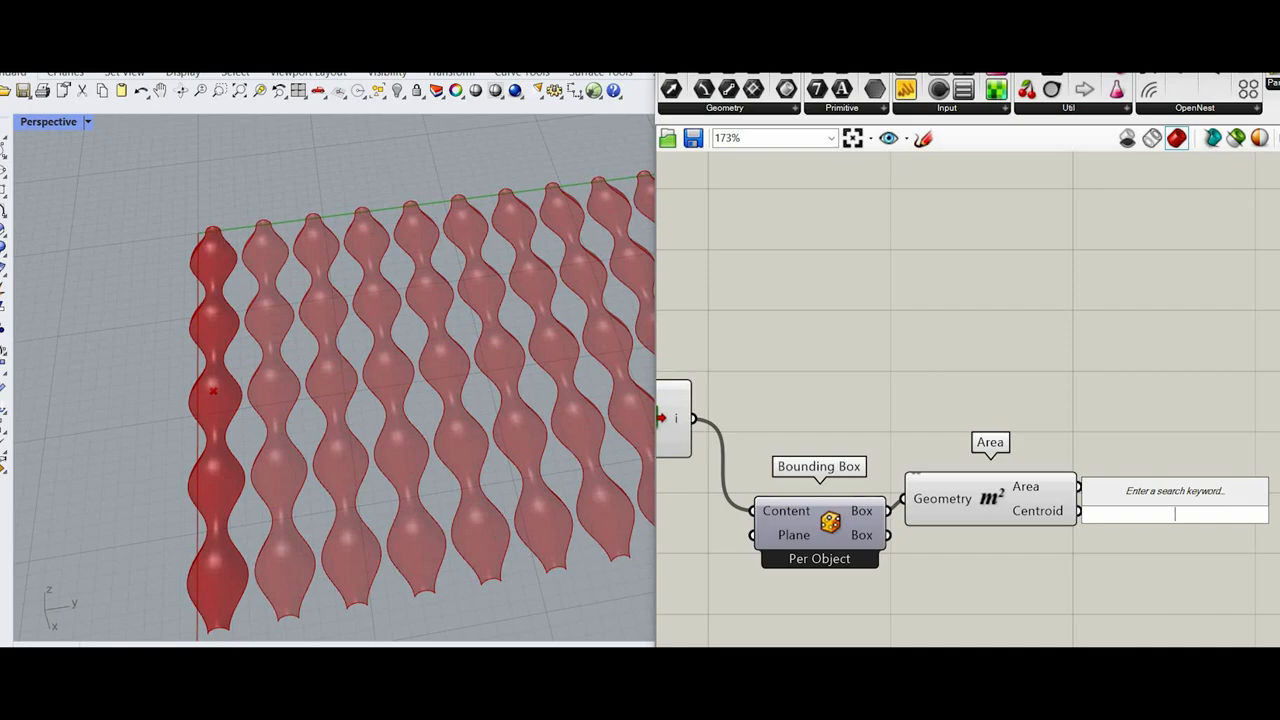
pyautogui.write('plane nor')
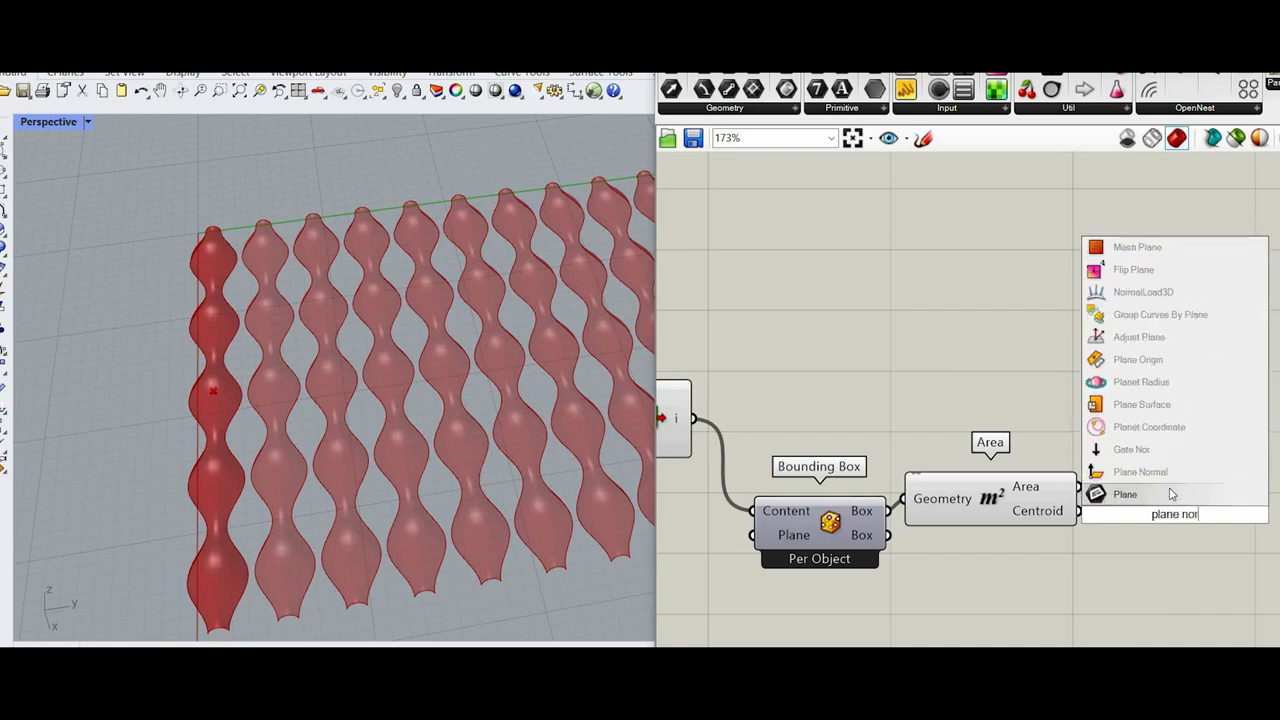
pyautogui.click(1140, 471)
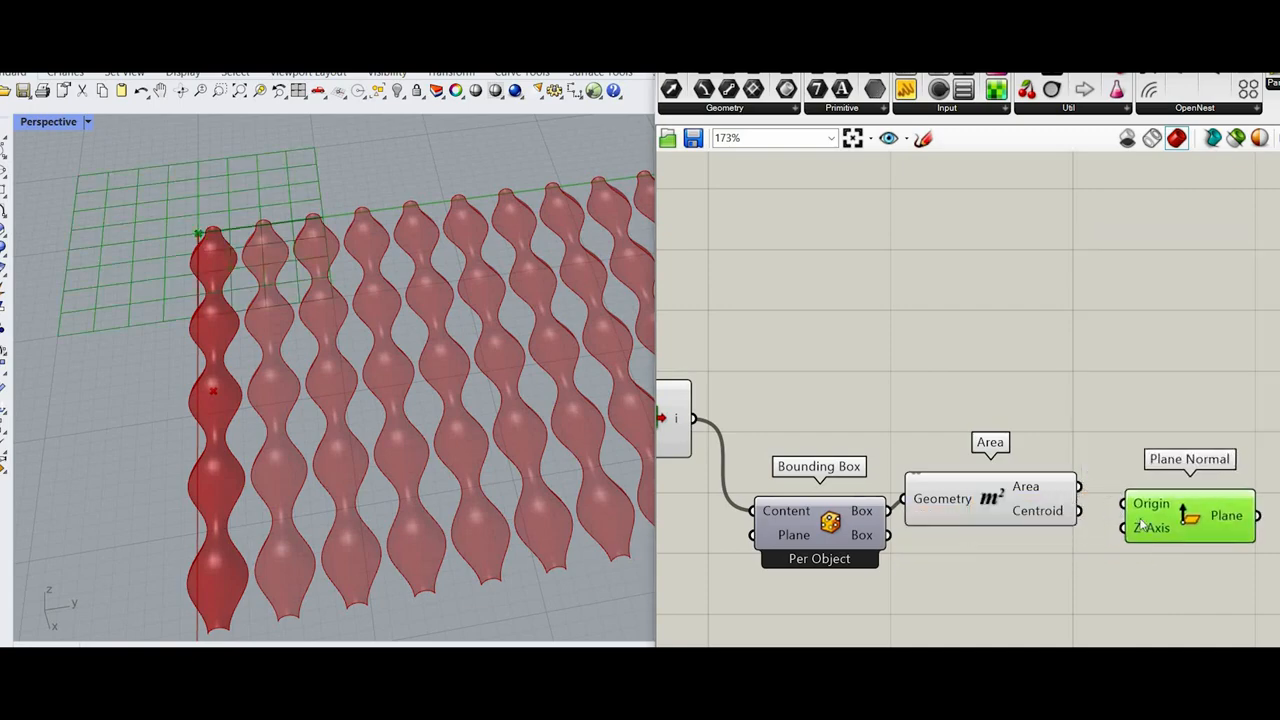
# Step: Try a Unit Z vector as the Z-Axis input of Plane Normal
pyautogui.doubleClick(953, 615)
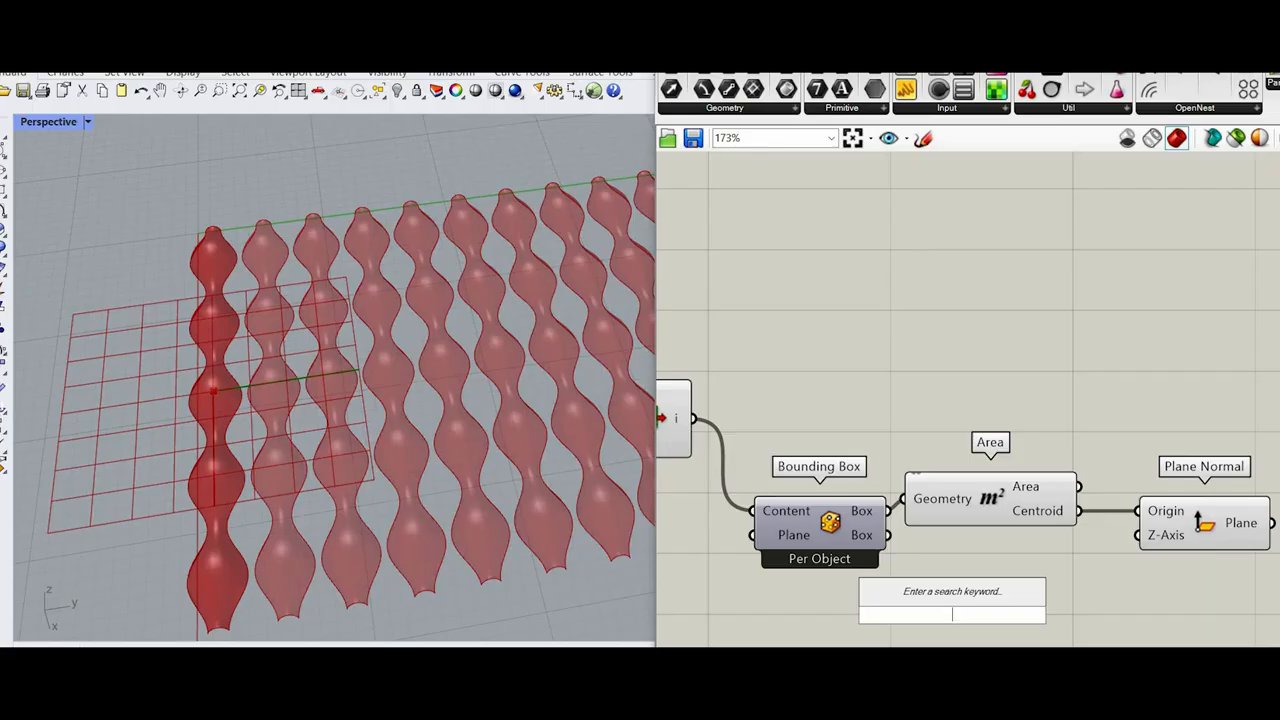
pyautogui.write('unit z')
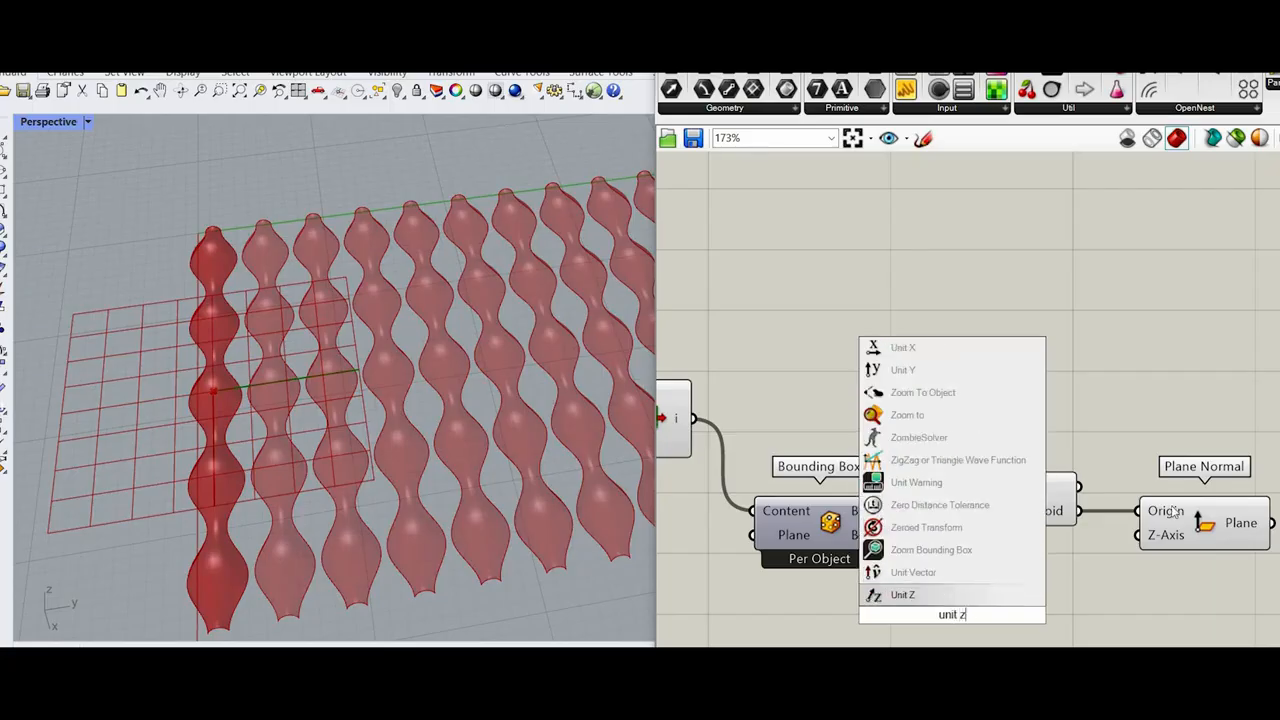
pyautogui.press('Return')
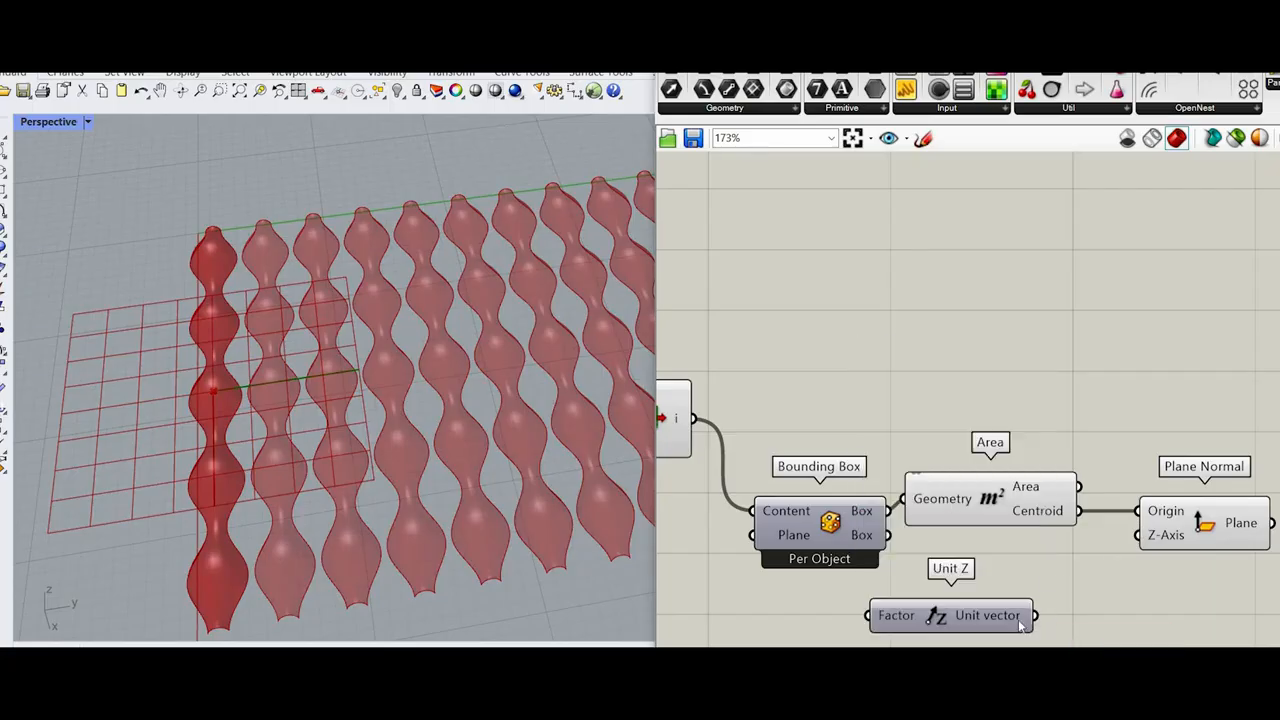
pyautogui.moveTo(990, 610); pyautogui.dragTo(1054, 561)
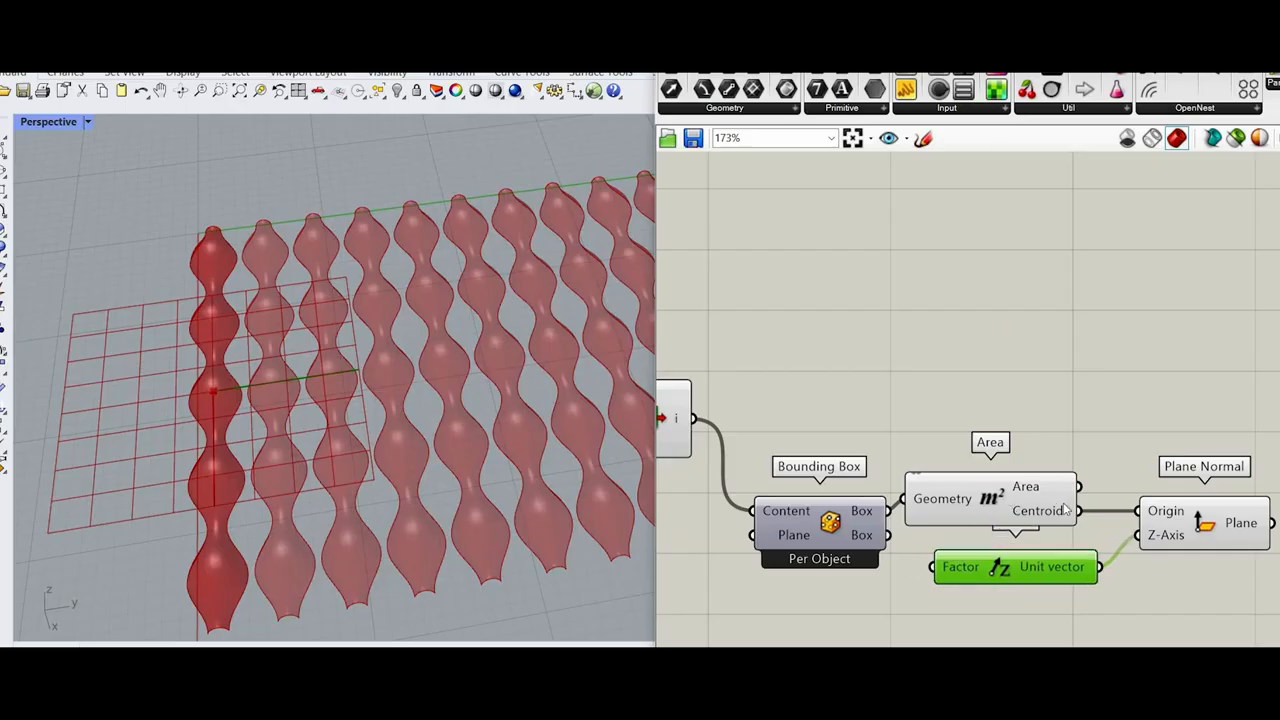
pyautogui.moveTo(1187, 548); pyautogui.dragTo(1036, 525, button='right')
pyautogui.scroll(-1, 1036, 525)
pyautogui.click(1032, 521)
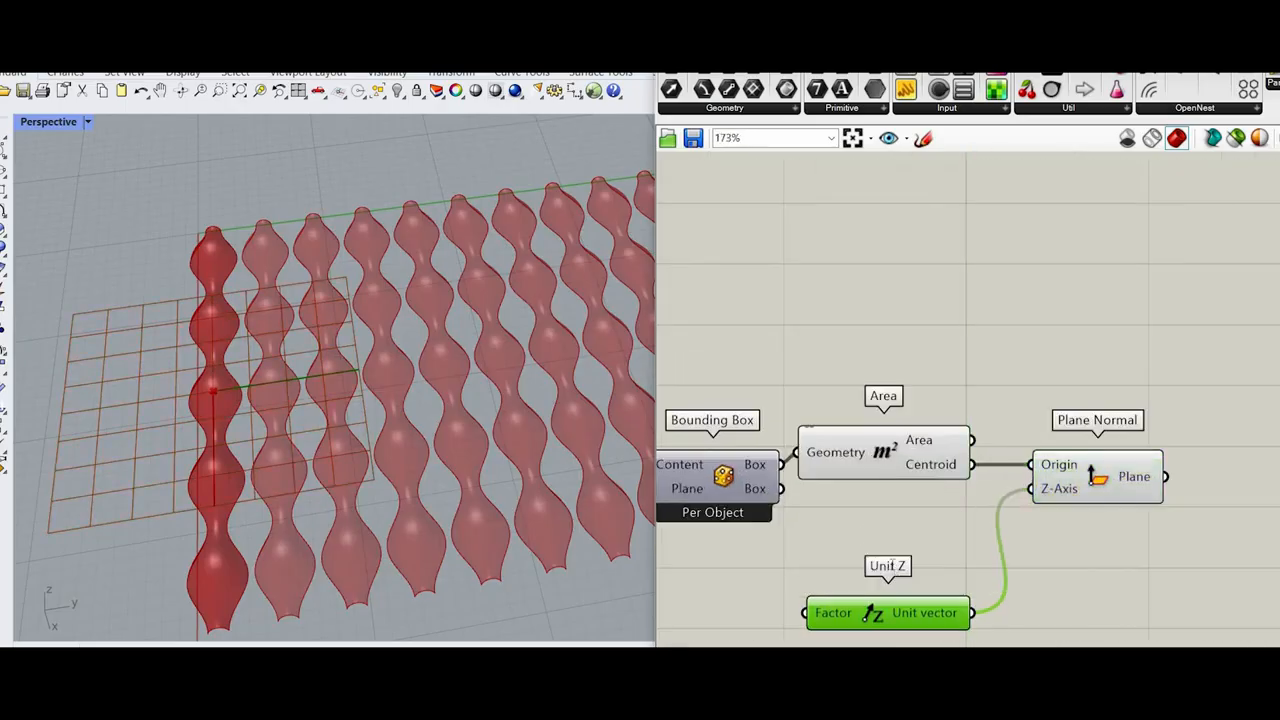
pyautogui.press('Delete')
# Step: Add a Unit Y component and connect its vector to the Z-Axis input of Plane Normal
pyautogui.doubleClick(893, 558)
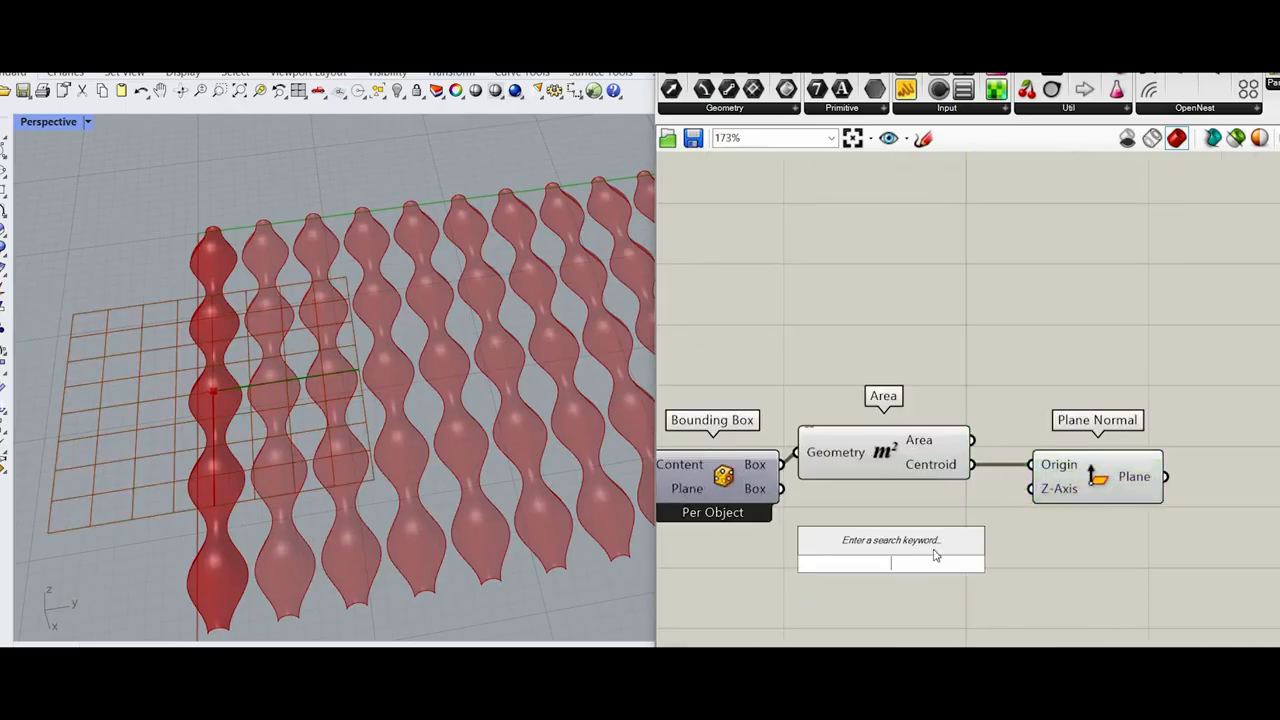
pyautogui.write('unit y')
pyautogui.press('Return')
pyautogui.moveTo(974, 564); pyautogui.dragTo(1030, 488)
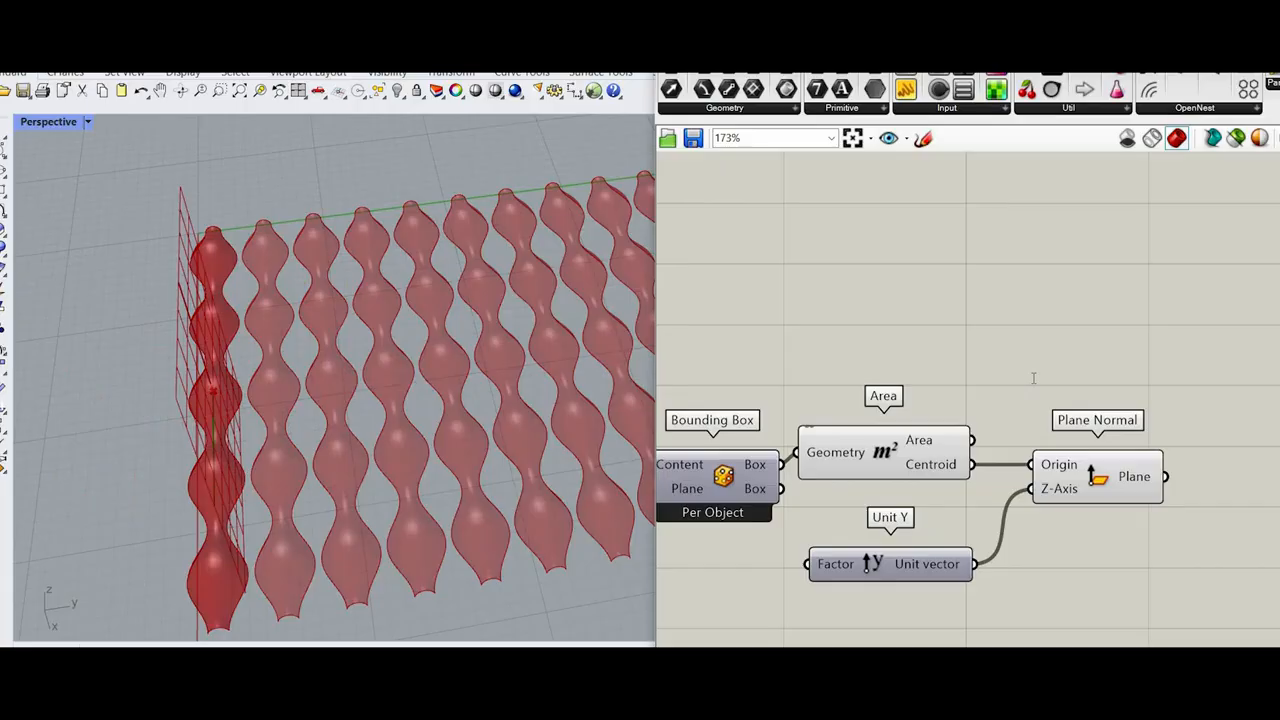
# Step: Add a Plane Trim Surface component above Plane Normal
pyautogui.doubleClick(1034, 378)
pyautogui.write('trim p')
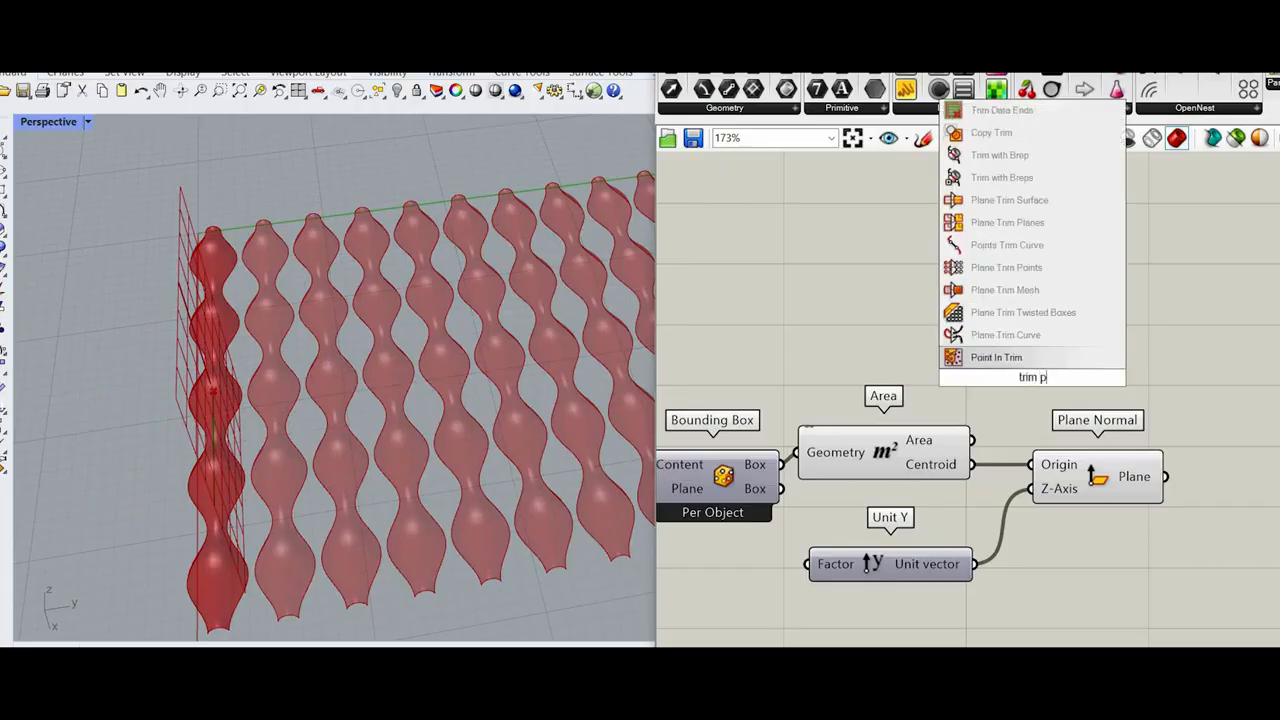
pyautogui.press('BackSpace')
pyautogui.write('br')
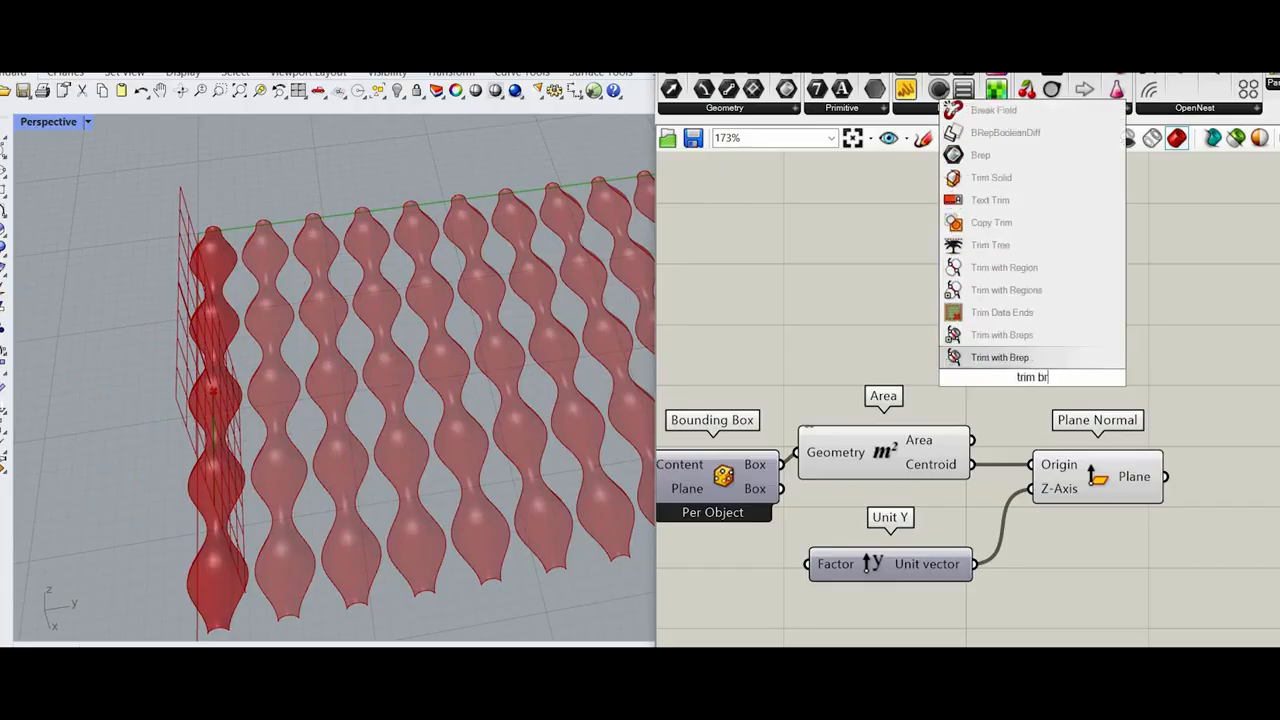
pyautogui.write('ep pla')
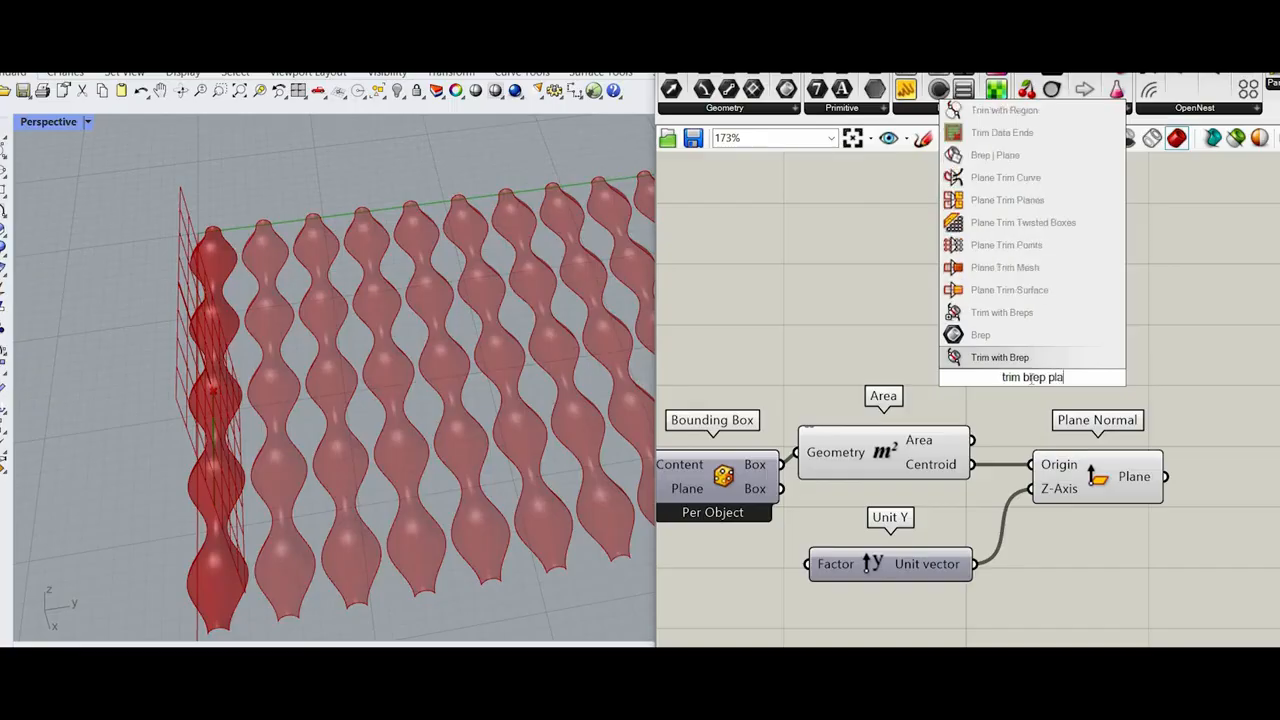
pyautogui.click(1043, 292)
# Step: Connect the List Item output to Plane Trim Surface's Surface input and the Plane Normal output to its Plane input
pyautogui.moveTo(990, 408); pyautogui.dragTo(1029, 304)
pyautogui.scroll(-3, 1092, 338)
pyautogui.scroll(2, 875, 410)
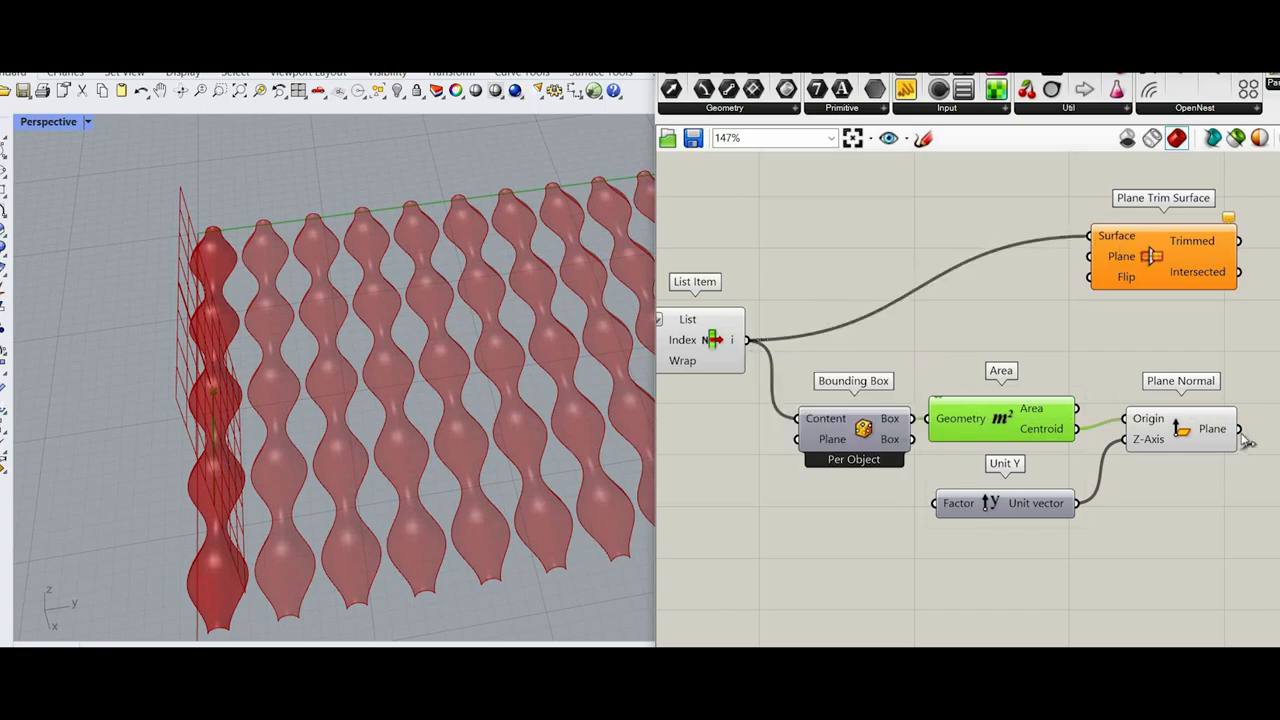
pyautogui.moveTo(1153, 260); pyautogui.dragTo(1155, 261)
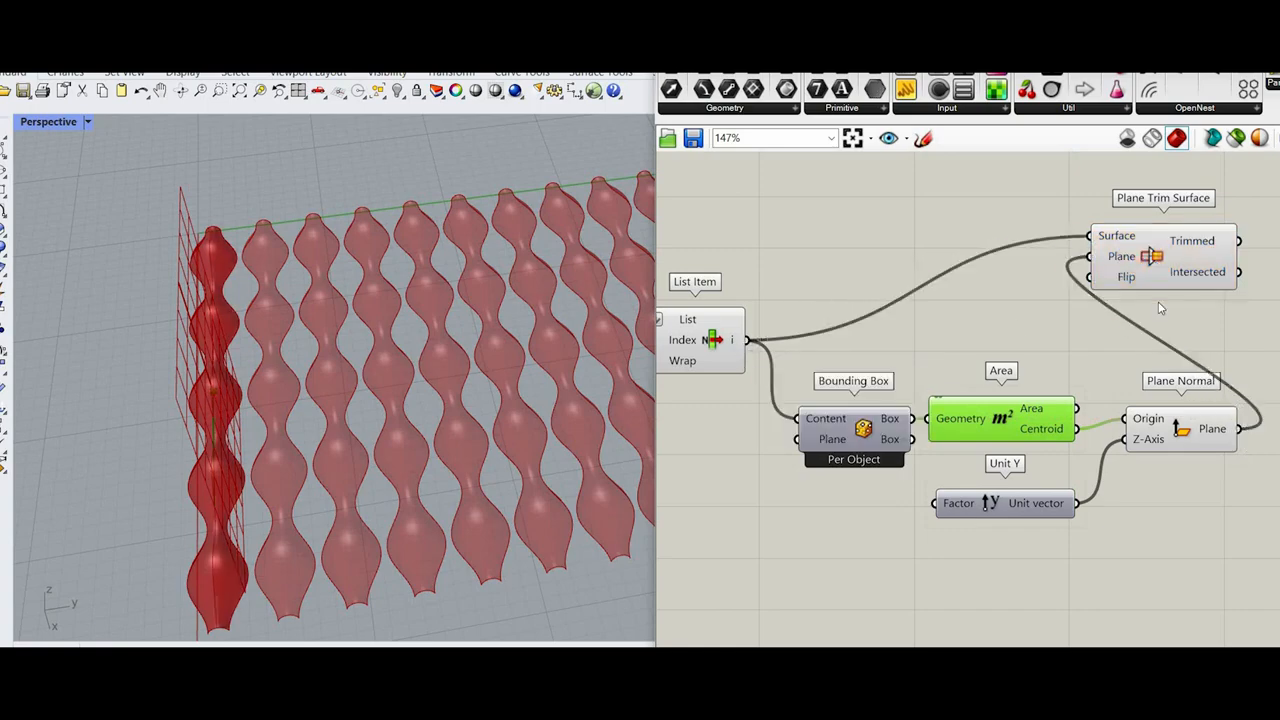
pyautogui.click(1150, 284)
pyautogui.scroll(-2, 1109, 297)
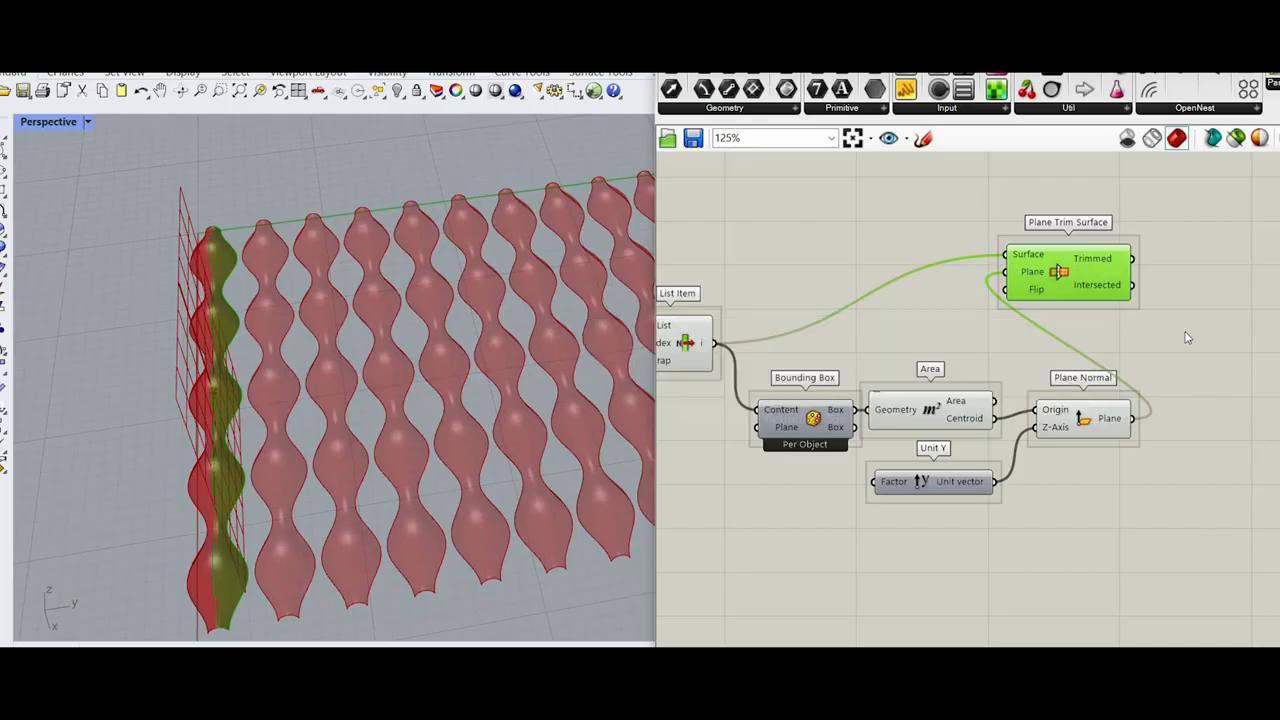
# Step: Move Plane Trim Surface farther along and turn off preview for List Item, Bounding Box, Area, Unit Y and Plane Normal
pyautogui.moveTo(1070, 270); pyautogui.dragTo(1195, 329)
pyautogui.scroll(-4, 885, 277)
pyautogui.scroll(3, 1119, 437)
pyautogui.moveTo(1128, 446); pyautogui.dragTo(855, 262)
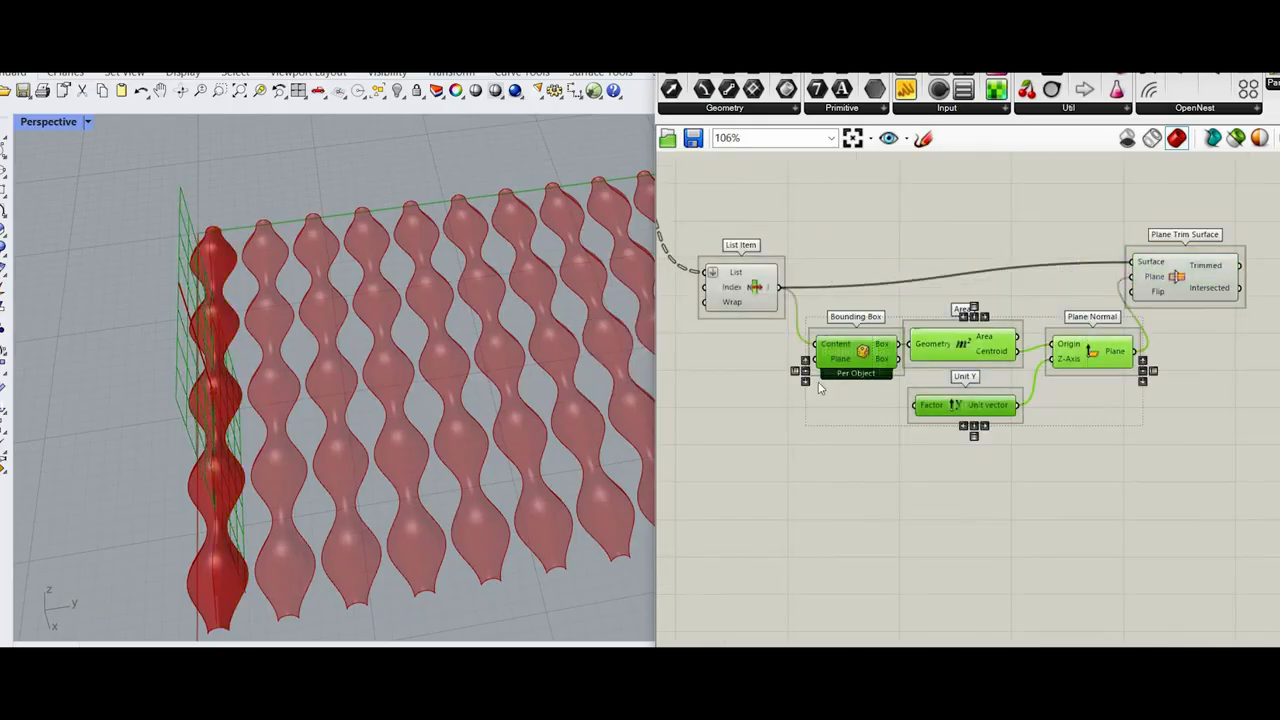
pyautogui.click(742, 280)
pyautogui.rightClick(787, 203)
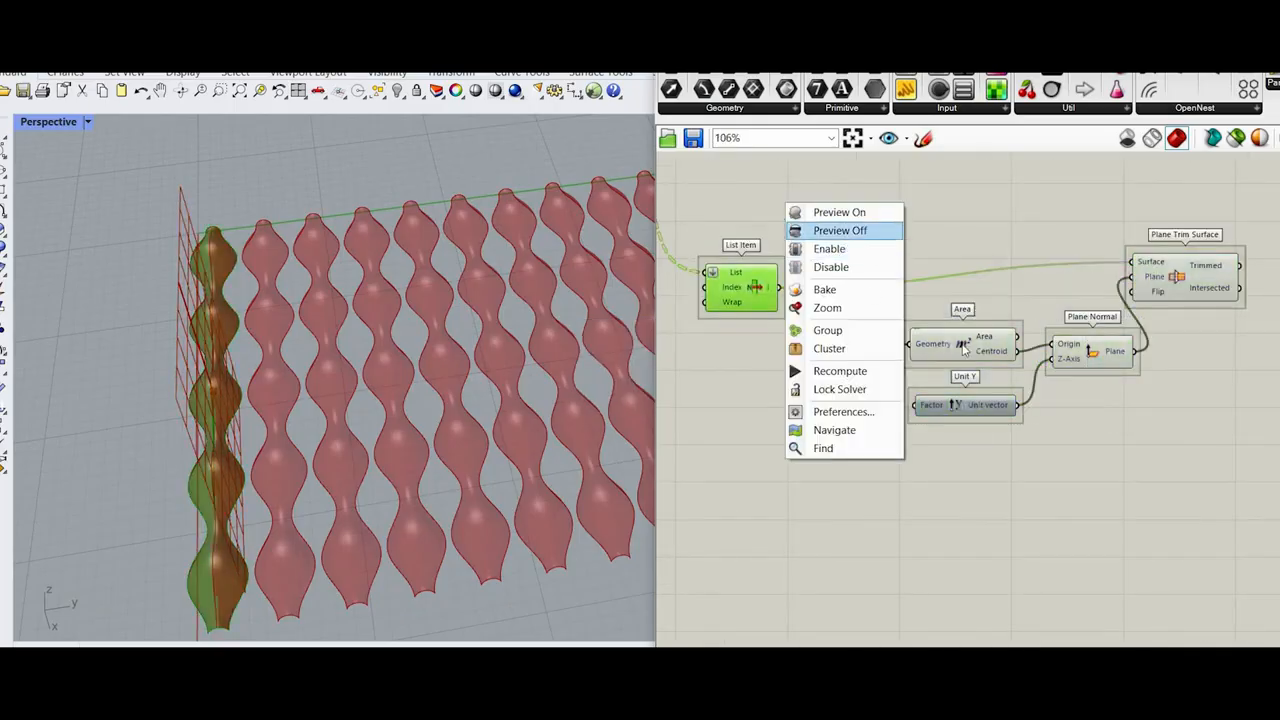
pyautogui.click(845, 229)
pyautogui.moveTo(965, 260); pyautogui.dragTo(758, 193, button='right')
pyautogui.moveTo(866, 378); pyautogui.dragTo(692, 250)
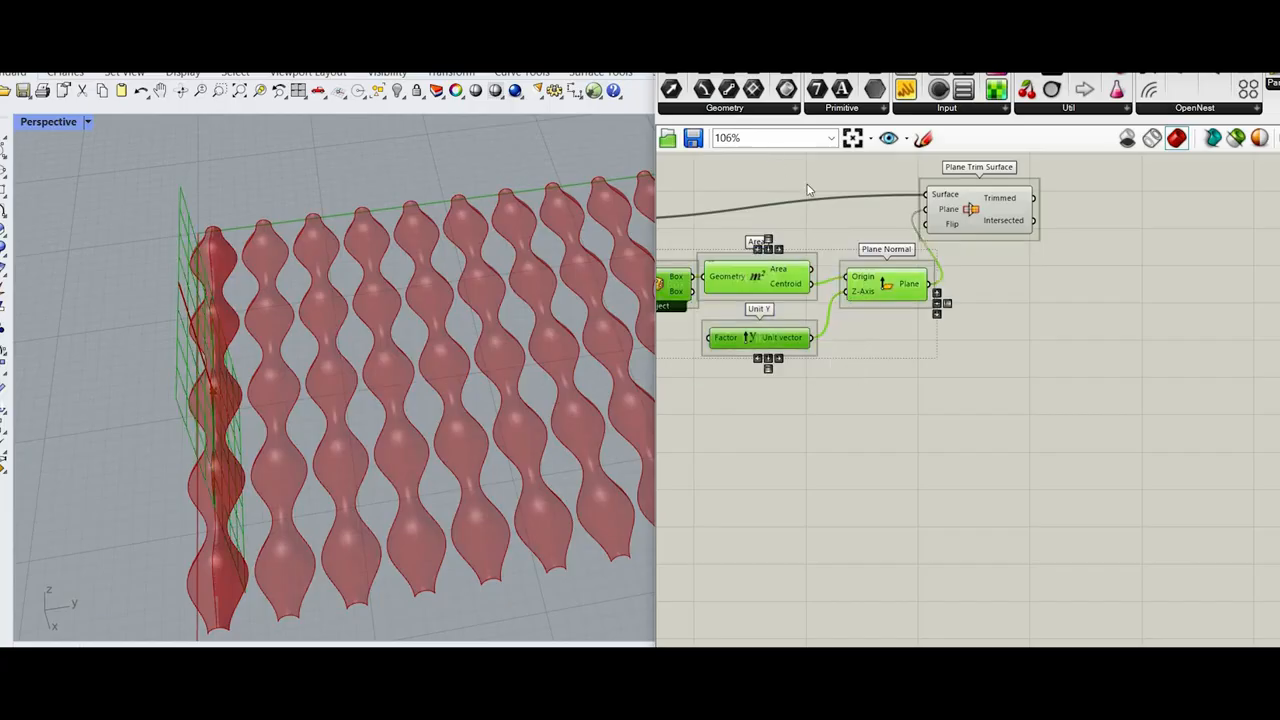
pyautogui.rightClick(766, 155)
pyautogui.click(823, 180)
# Step: Turn off the preview of the Sweep2 component that feeds List Item
pyautogui.scroll(-3, 740, 400)
pyautogui.moveTo(740, 400); pyautogui.dragTo(833, 442, button='right')
pyautogui.scroll(2, 803, 291)
pyautogui.click(742, 345)
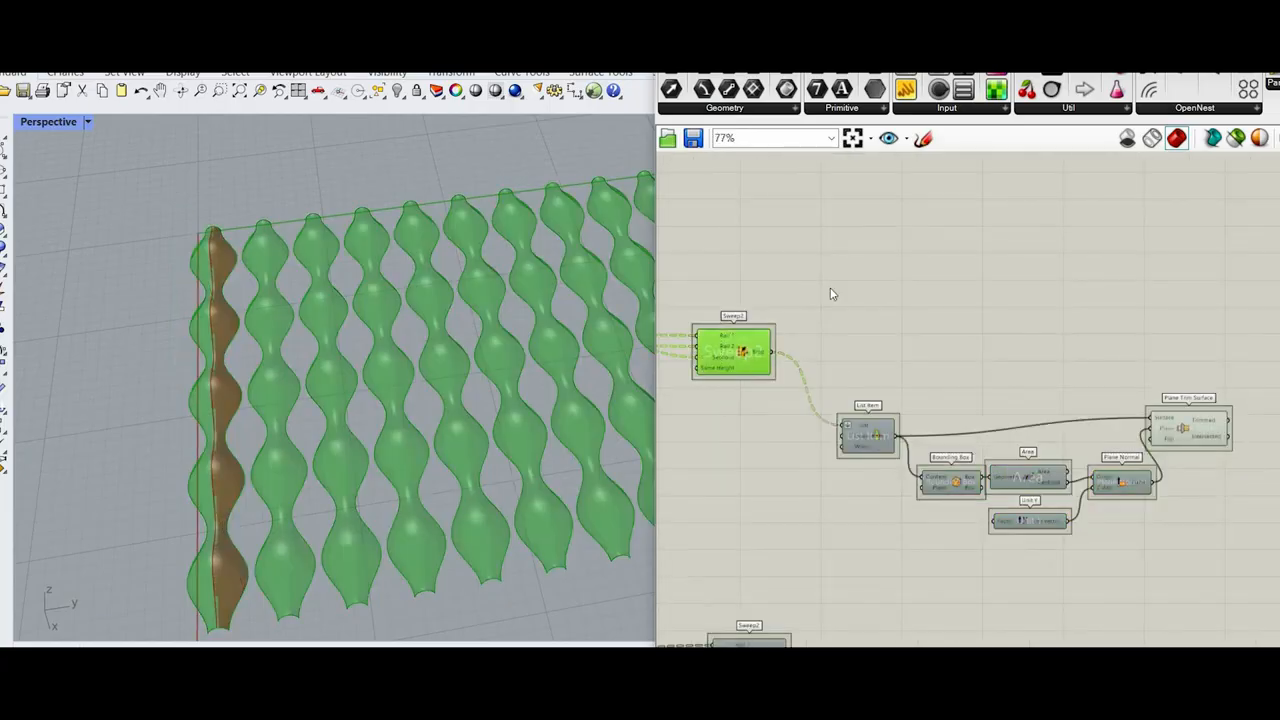
pyautogui.rightClick(780, 267)
pyautogui.click(833, 293)
pyautogui.click(1096, 376)
pyautogui.moveTo(1212, 448); pyautogui.dragTo(1068, 388, button='right')
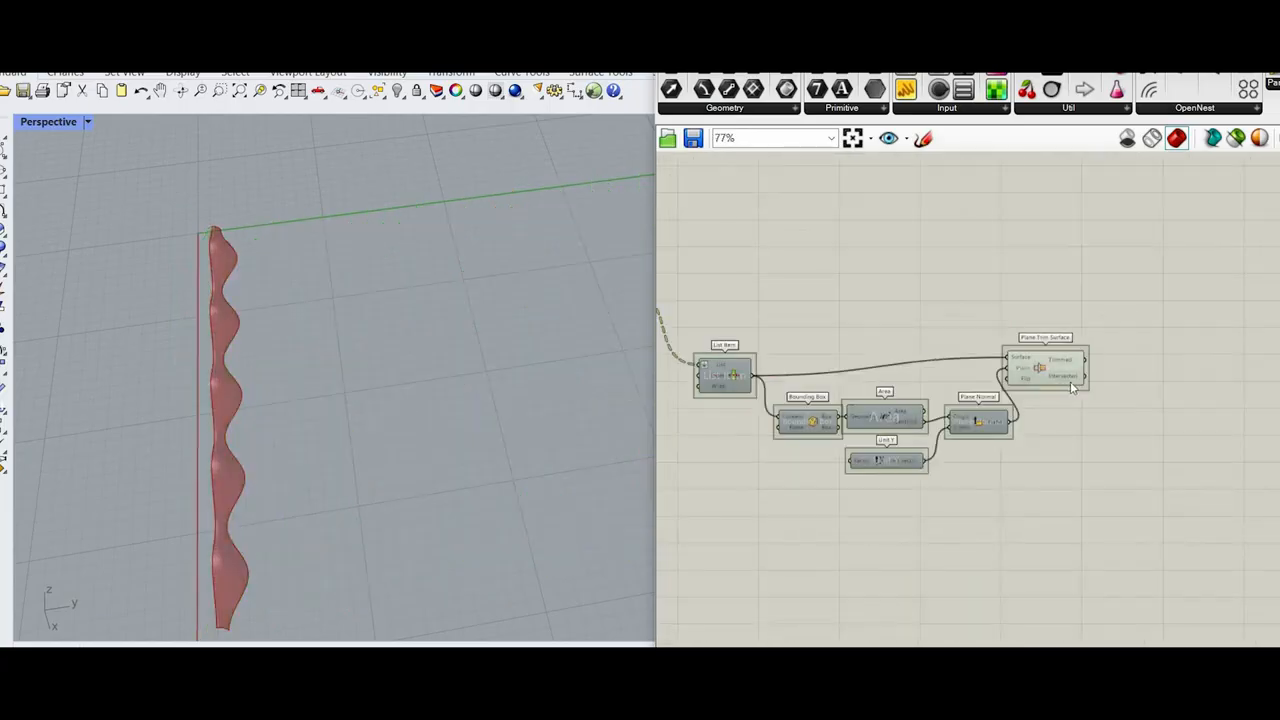
pyautogui.moveTo(1047, 370); pyautogui.dragTo(1060, 388)
pyautogui.scroll(-3, 716, 280)
pyautogui.scroll(2, 694, 292)
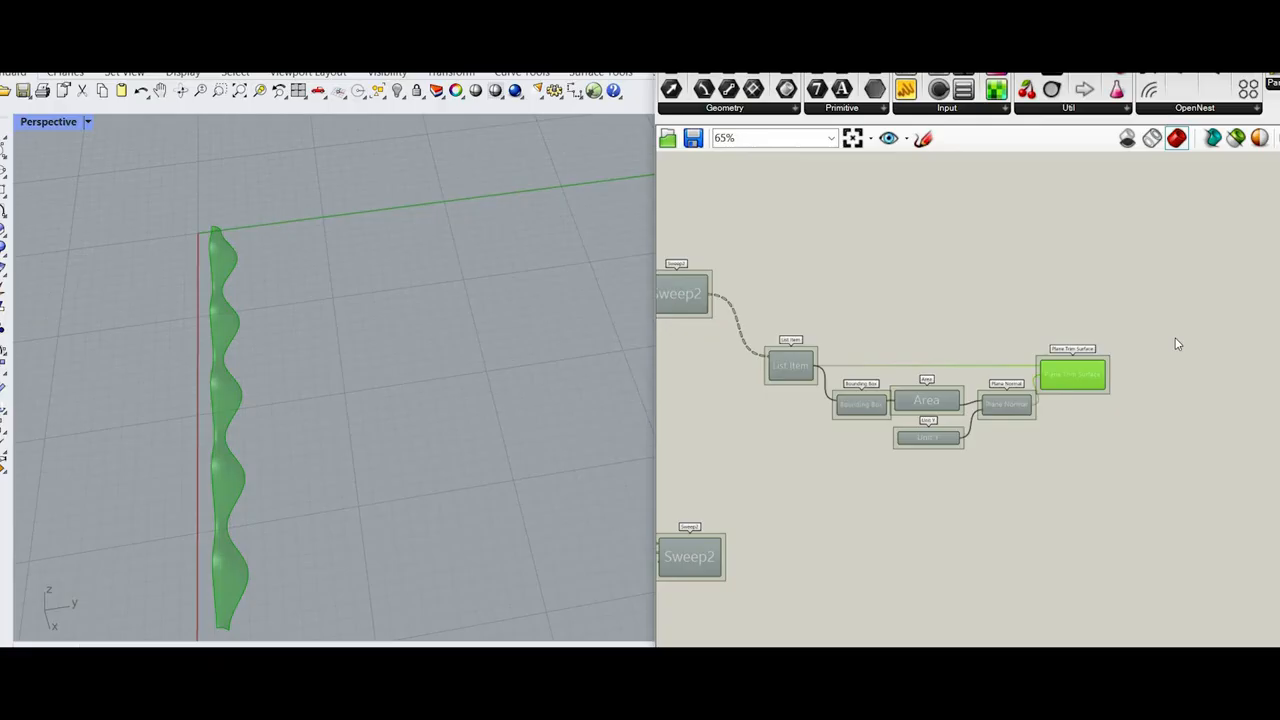
# Step: Add a Replace Items component above Plane Trim Surface
pyautogui.scroll(2, 1015, 313)
pyautogui.doubleClick(1013, 305)
pyautogui.write('repl')
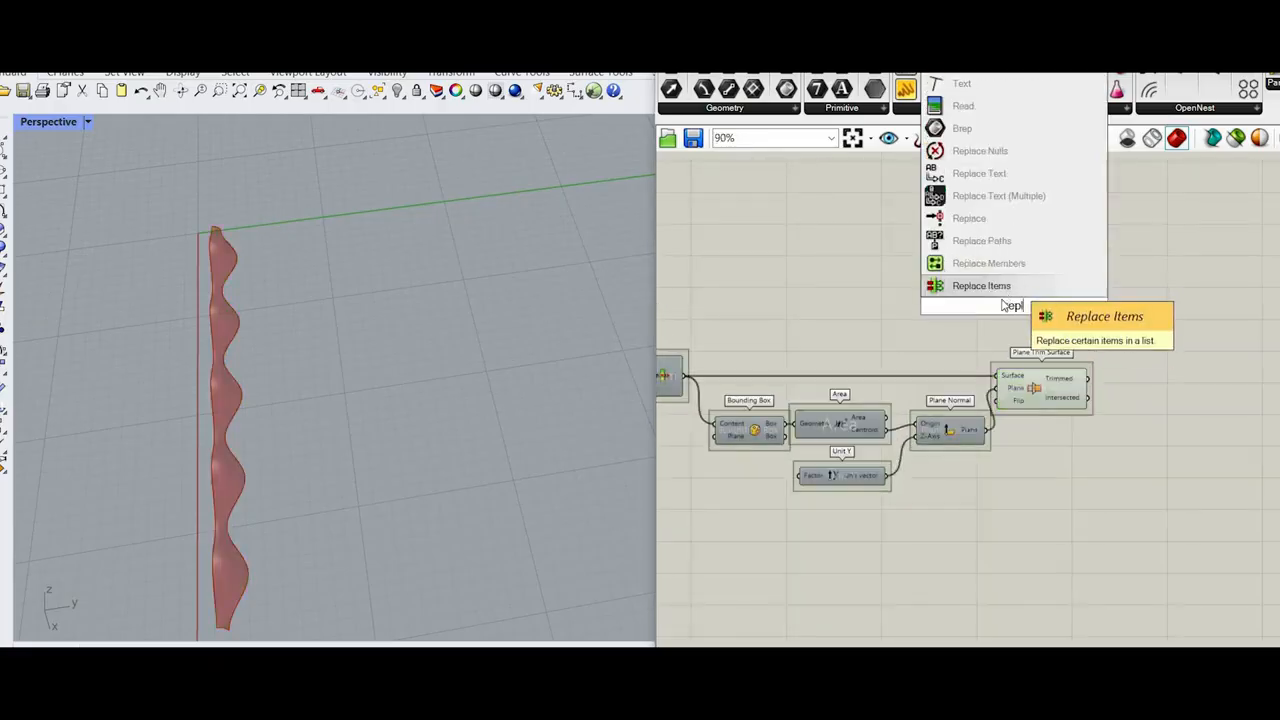
pyautogui.click(985, 283)
pyautogui.moveTo(1013, 306); pyautogui.dragTo(1107, 300)
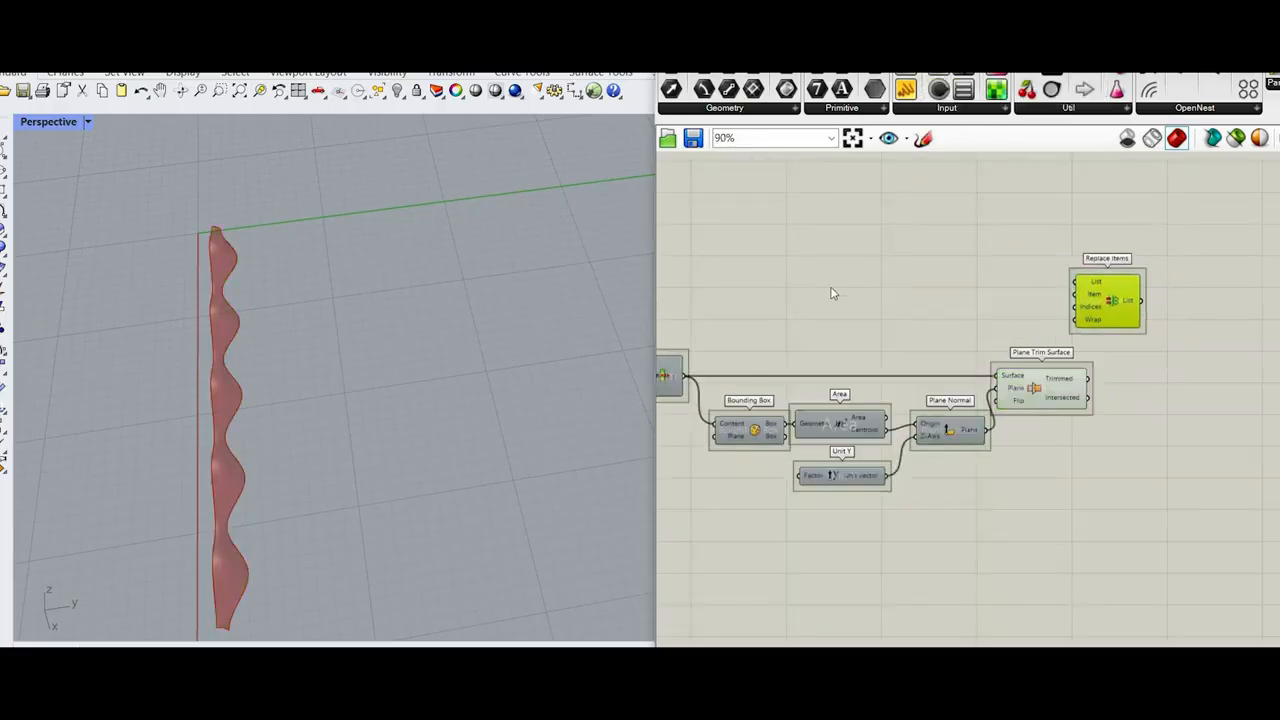
# Step: Flatten Sweep2's Brep output and connect it to Replace Items' List input, and connect the Trimmed output to the Item input
pyautogui.moveTo(831, 291); pyautogui.dragTo(1143, 294, button='right')
pyautogui.scroll(4, 848, 320)
pyautogui.rightClick(820, 289)
pyautogui.click(862, 378)
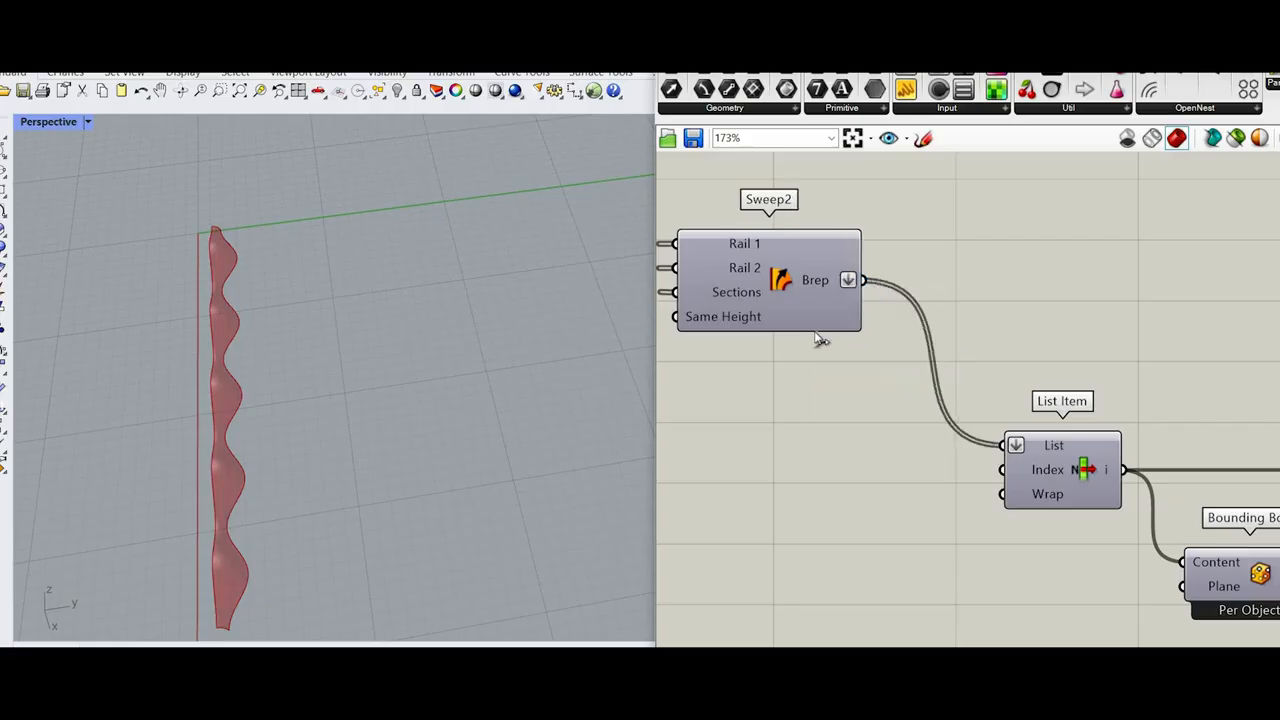
pyautogui.scroll(-2, 1214, 285)
pyautogui.moveTo(864, 280); pyautogui.dragTo(1203, 288)
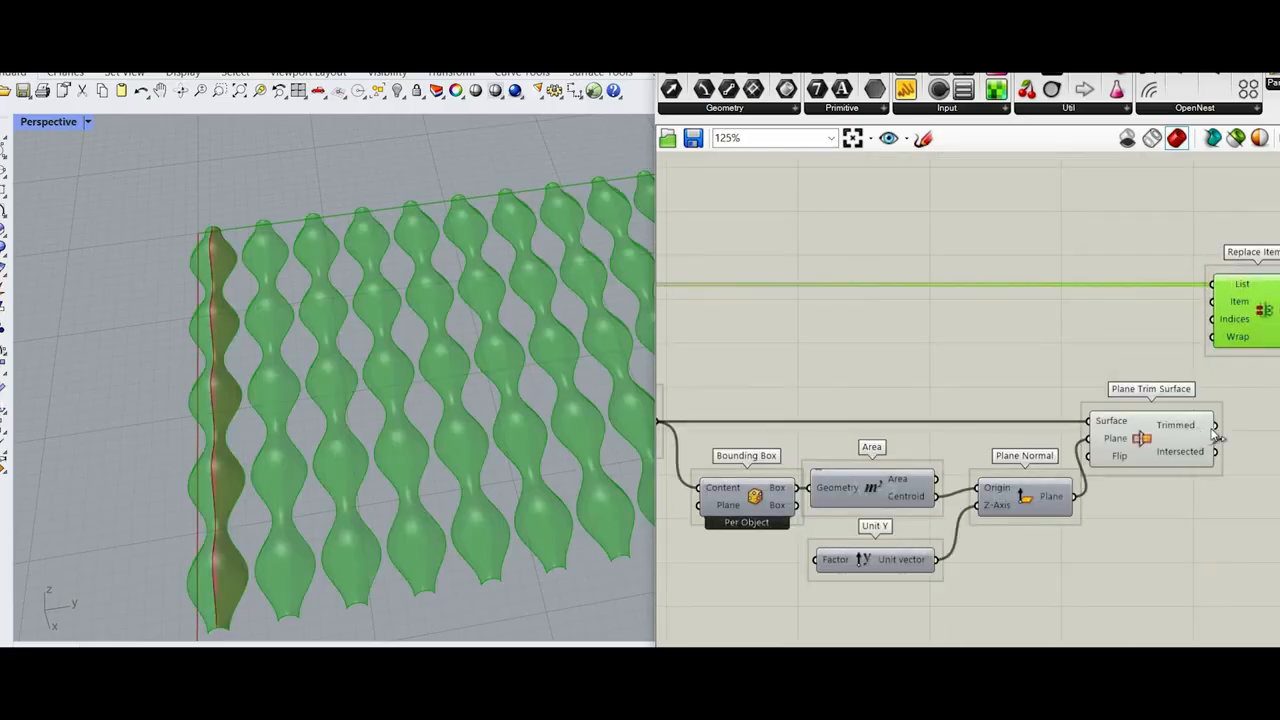
pyautogui.scroll(3, 1212, 430)
# Step: Add a number slider set to 0 and connect it to Replace Items' Indices input
pyautogui.doubleClick(1090, 278)
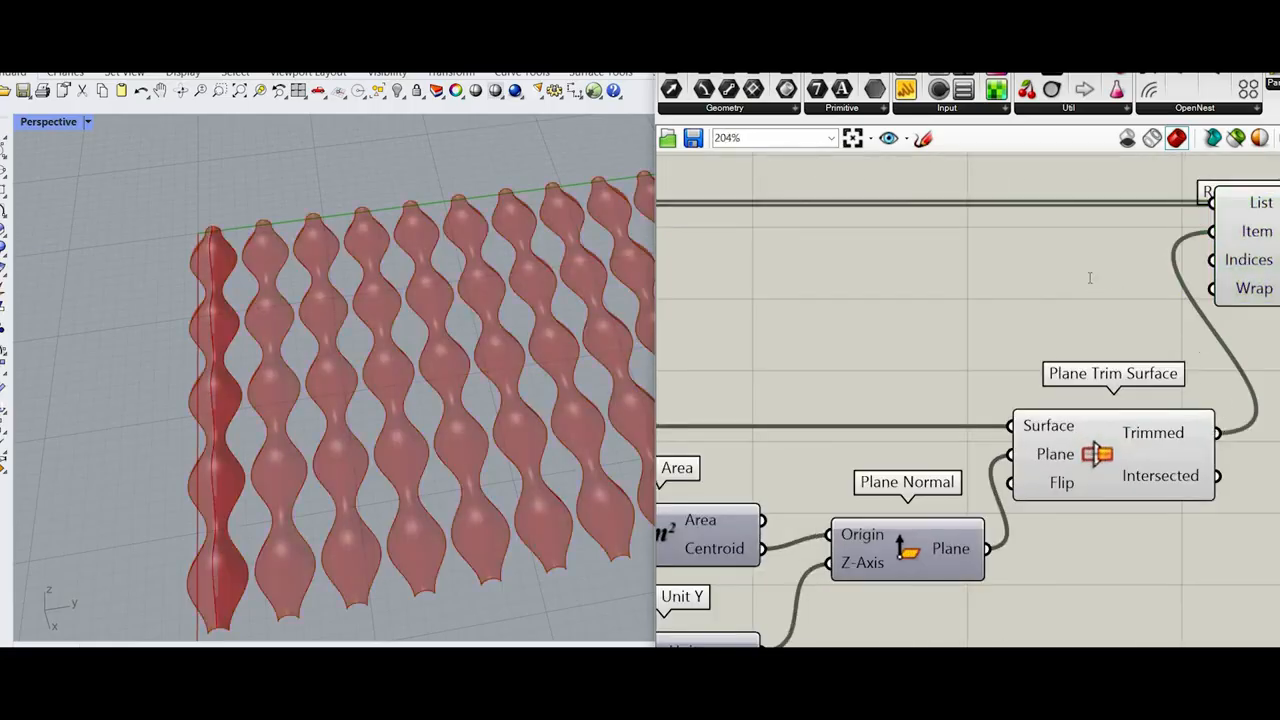
pyautogui.write('0')
pyautogui.press('Return')
pyautogui.moveTo(1226, 291); pyautogui.dragTo(1160, 265)
pyautogui.scroll(-5, 1226, 259)
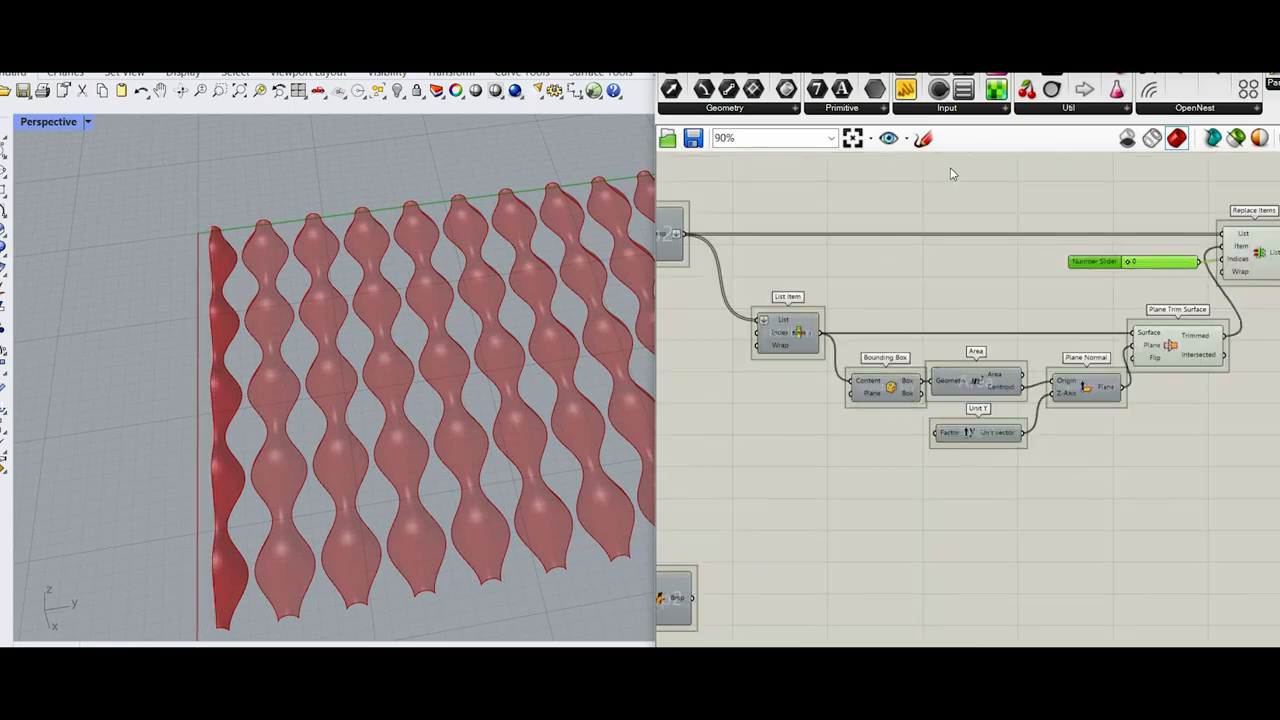
# Step: Turn off preview for List Item, Plane Trim Surface and the components between them
pyautogui.moveTo(1154, 481); pyautogui.dragTo(803, 207)
pyautogui.middleClick(1018, 175)
pyautogui.click(1072, 201)
pyautogui.moveTo(1274, 257); pyautogui.dragTo(1133, 245, button='right')
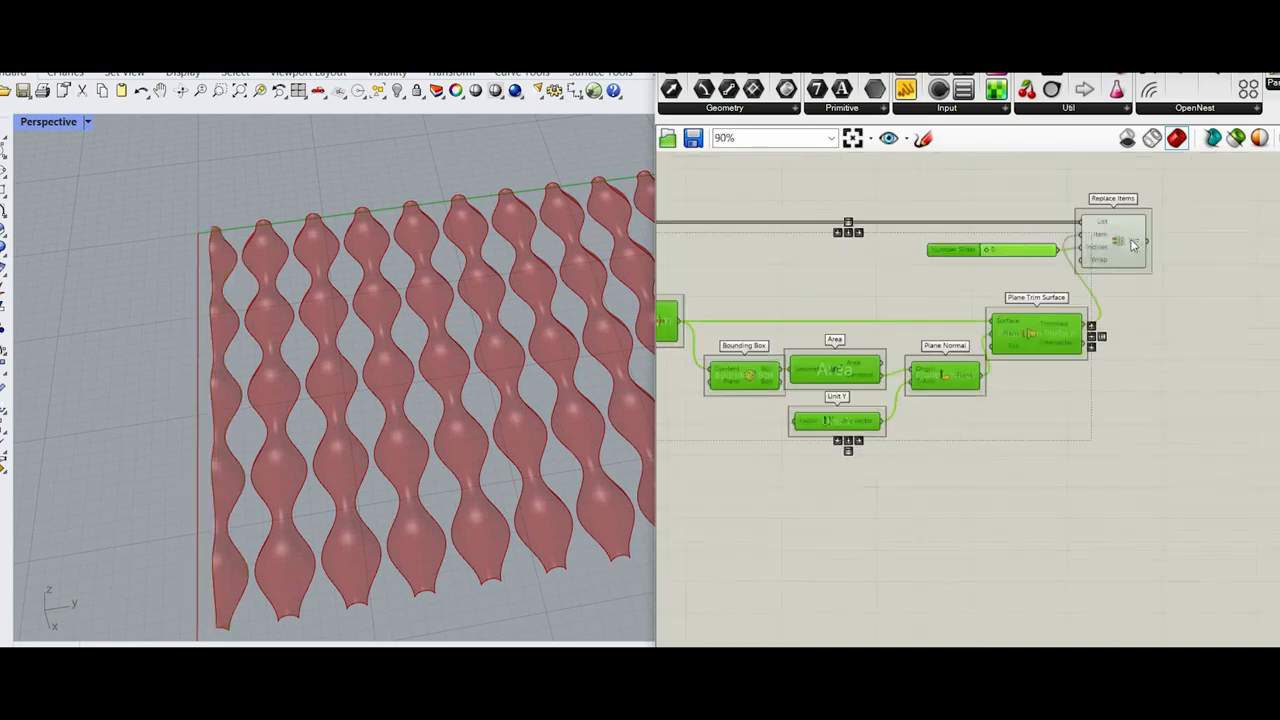
pyautogui.click(1141, 260)
pyautogui.scroll(-4, 1160, 268)
pyautogui.scroll(3, 1151, 373)
pyautogui.click(1148, 371)
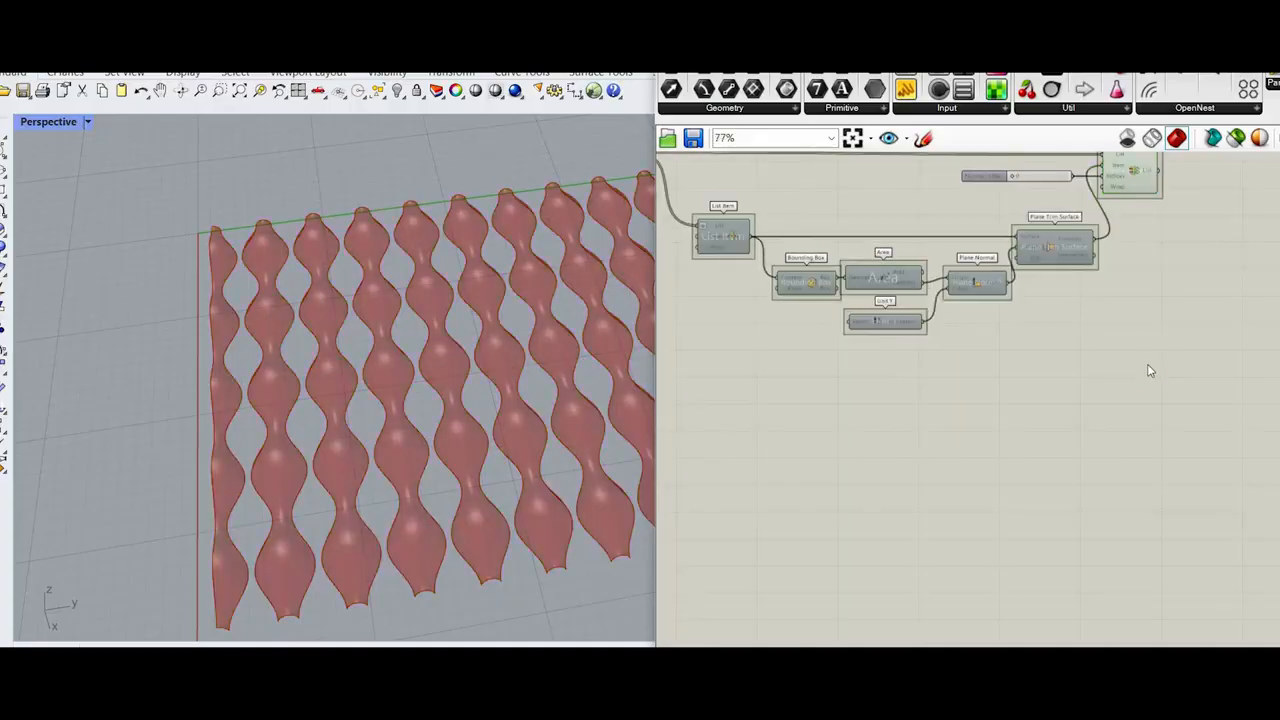
pyautogui.scroll(-1, 850, 180)
pyautogui.moveTo(1168, 340); pyautogui.dragTo(733, 188)
pyautogui.click(1183, 314)
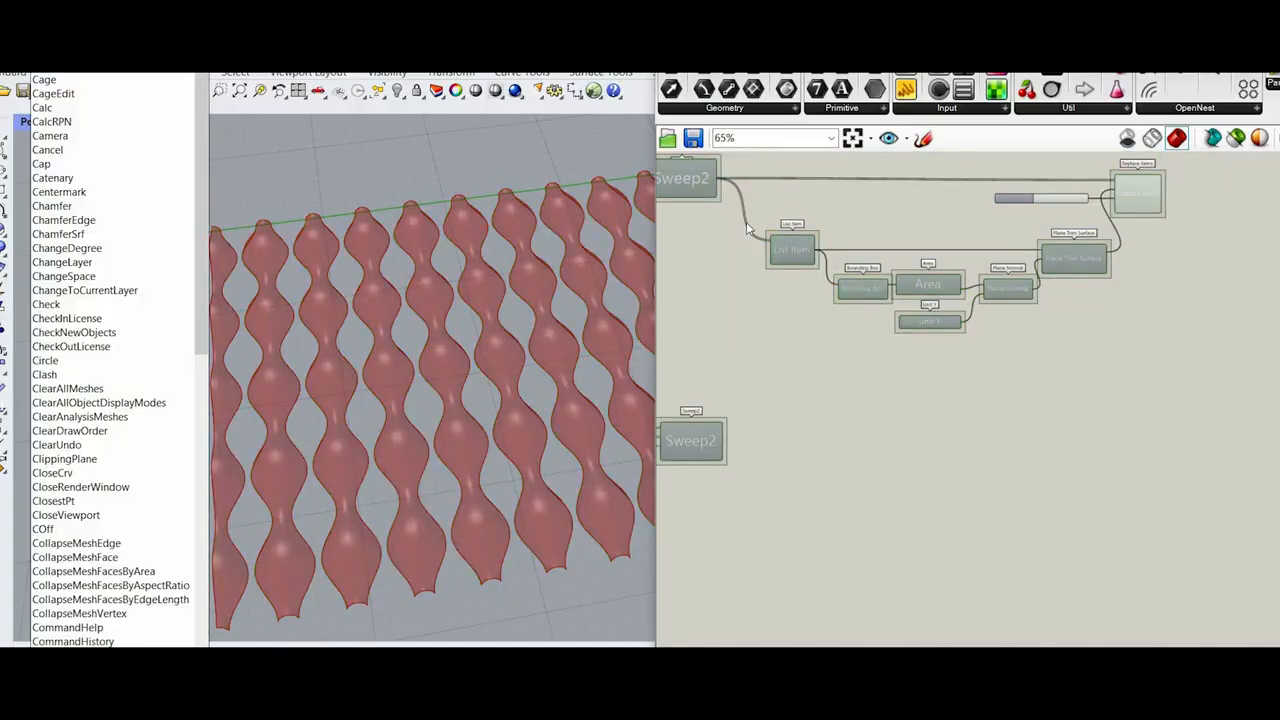
# Step: Try moving the 0 slider beside List Item and connecting it to the Wrap input
pyautogui.scroll(3, 1210, 232)
pyautogui.scroll(-3, 876, 260)
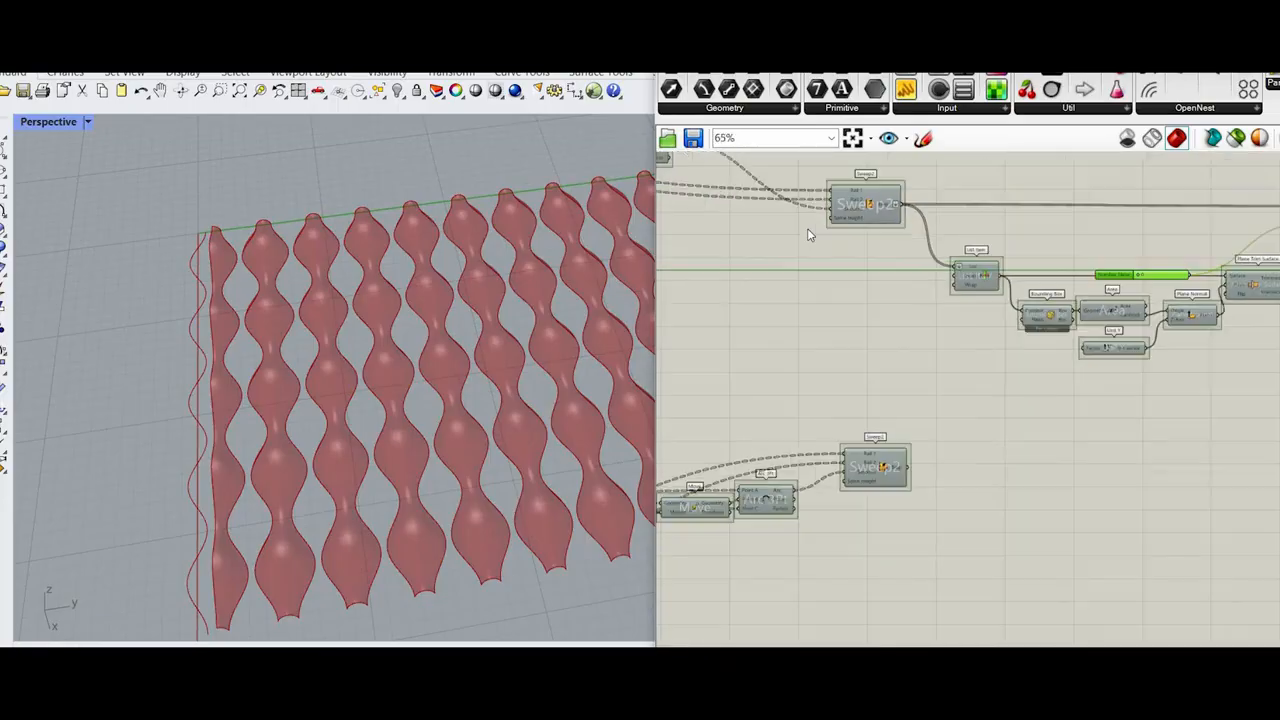
pyautogui.scroll(5, 1007, 247)
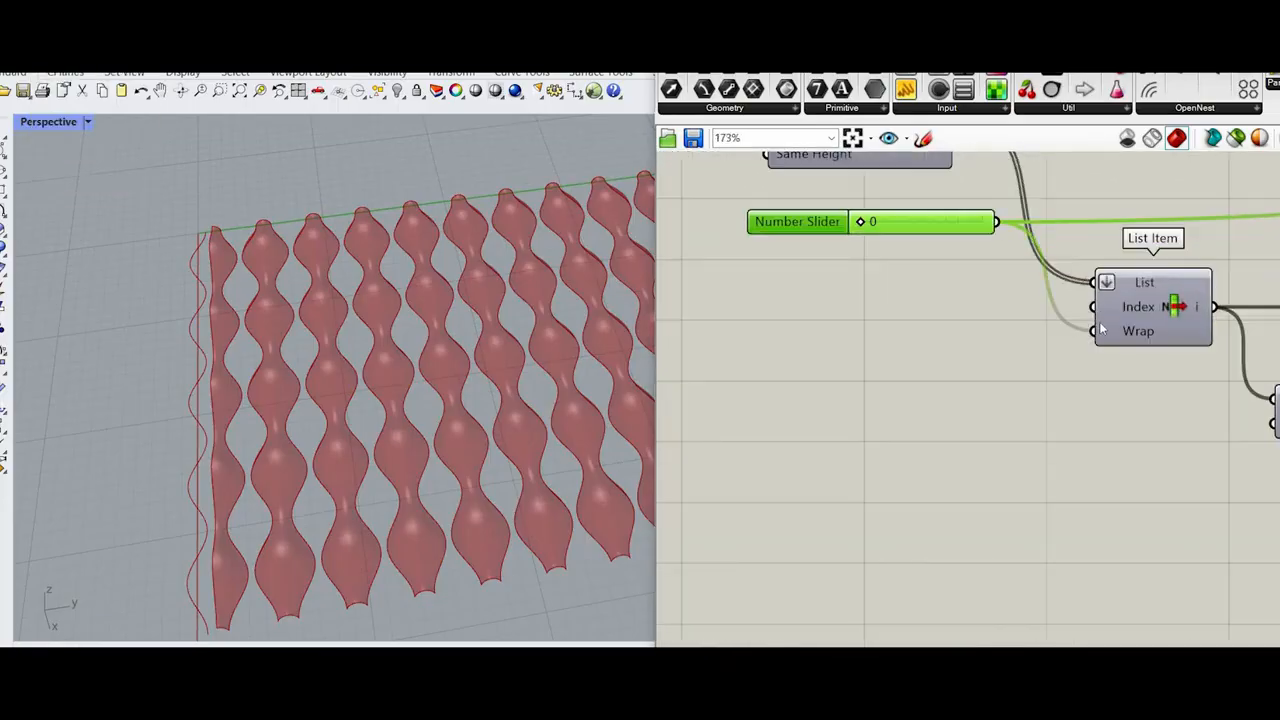
pyautogui.click(1012, 348)
pyautogui.scroll(-2, 1020, 328)
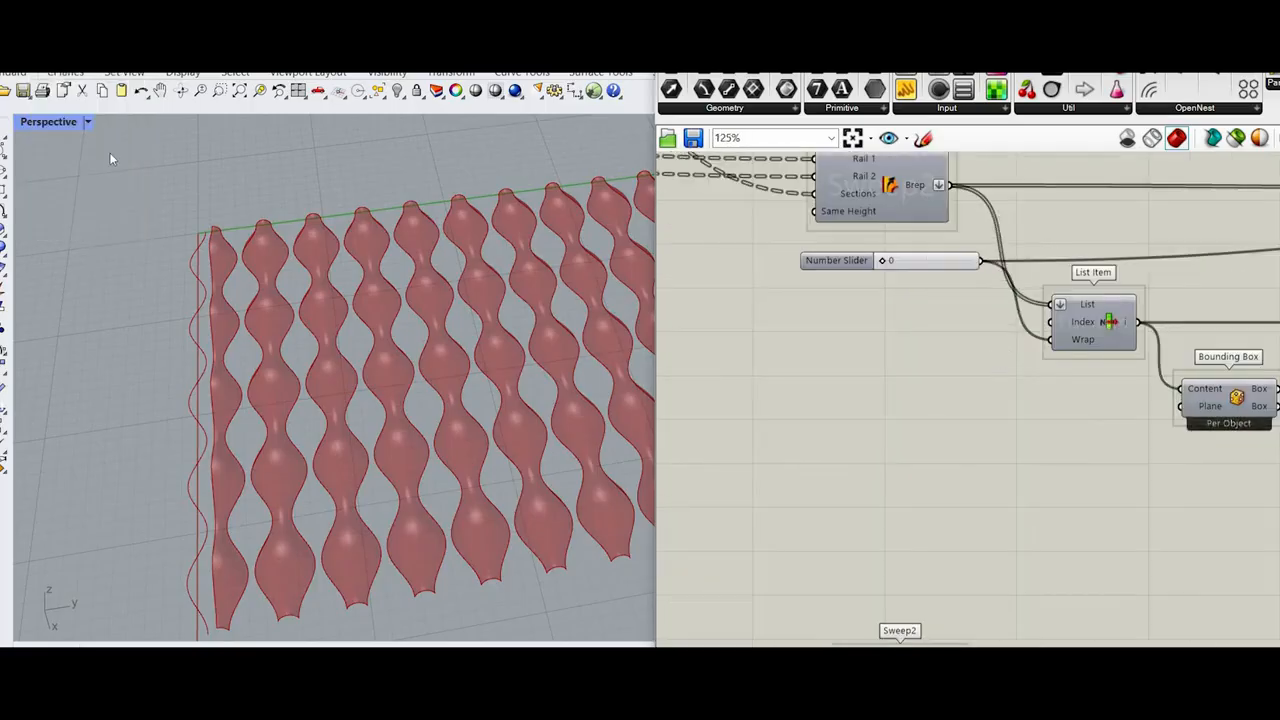
pyautogui.doubleClick(940, 398)
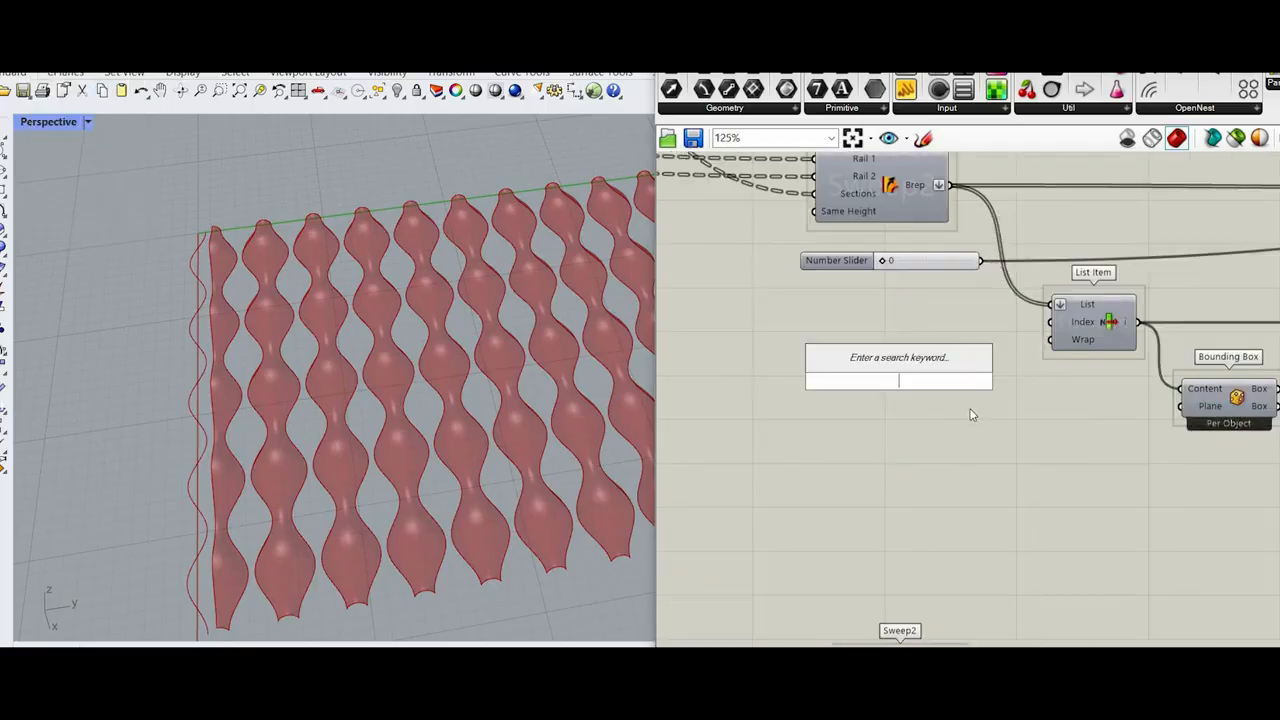
pyautogui.click(889, 325)
pyautogui.hotkey('ctrl', 'z')
pyautogui.scroll(-6, 905, 322)
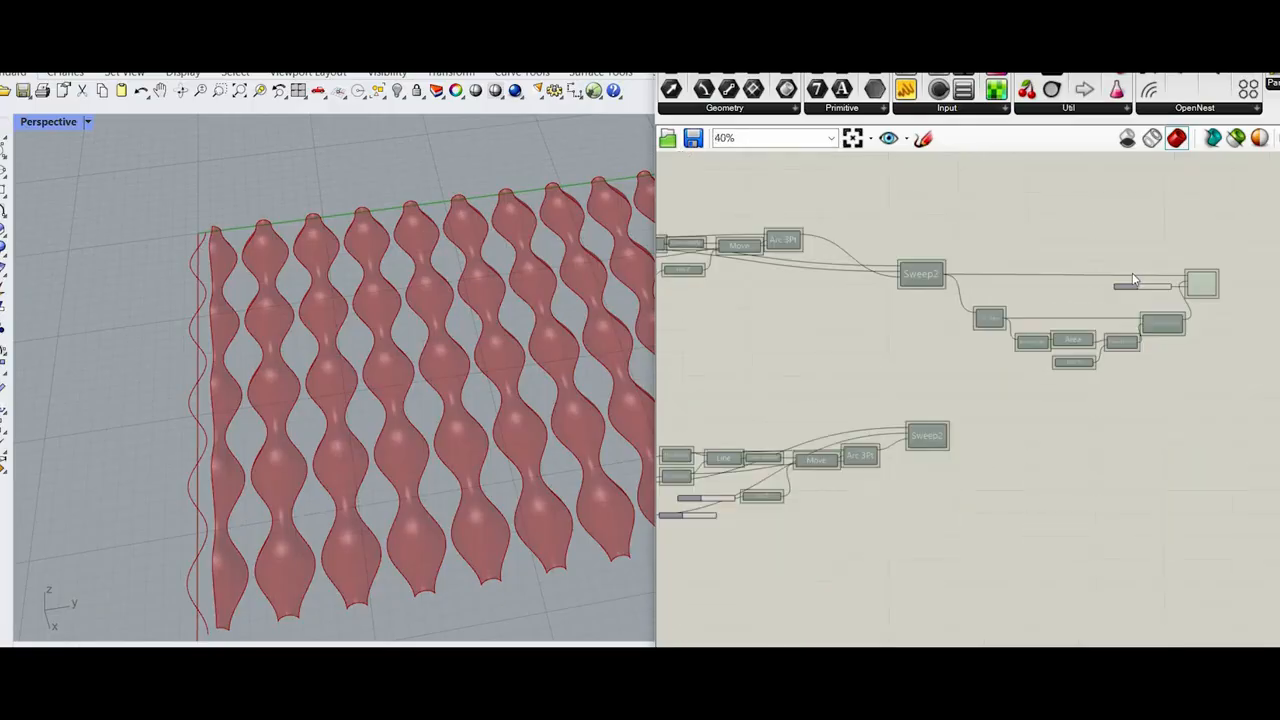
# Step: Move the 0 slider below the upper Sweep2 and connect it to List Item's Index input as well
pyautogui.scroll(3, 1160, 301)
pyautogui.moveTo(1128, 278); pyautogui.dragTo(768, 294)
pyautogui.scroll(4, 831, 307)
pyautogui.scroll(-5, 884, 359)
# Step: Duplicate the upper Sweep2, slider, trimming components and Replace Items, and place the copy below the second Sweep2
pyautogui.moveTo(1214, 414); pyautogui.dragTo(877, 560)
pyautogui.hotkey('ctrl', 'c')
pyautogui.hotkey('ctrl', 'v')
pyautogui.scroll(-3, 880, 277)
pyautogui.moveTo(877, 555); pyautogui.dragTo(886, 409, button='right')
pyautogui.scroll(1, 886, 409)
pyautogui.click(1007, 522)
pyautogui.scroll(5, 980, 517)
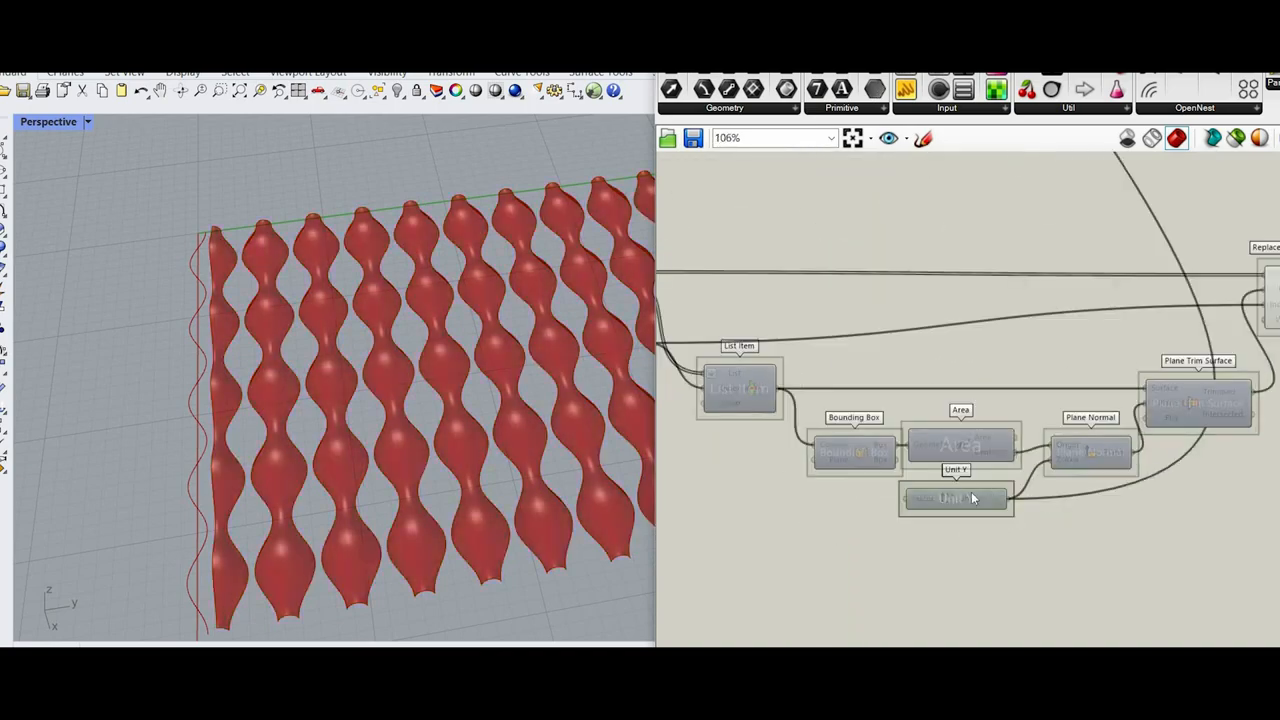
# Step: Transfer the duplicated Sweep2's output wires to the original lower Sweep2 and delete the duplicate
pyautogui.scroll(-5, 897, 438)
pyautogui.scroll(2, 896, 438)
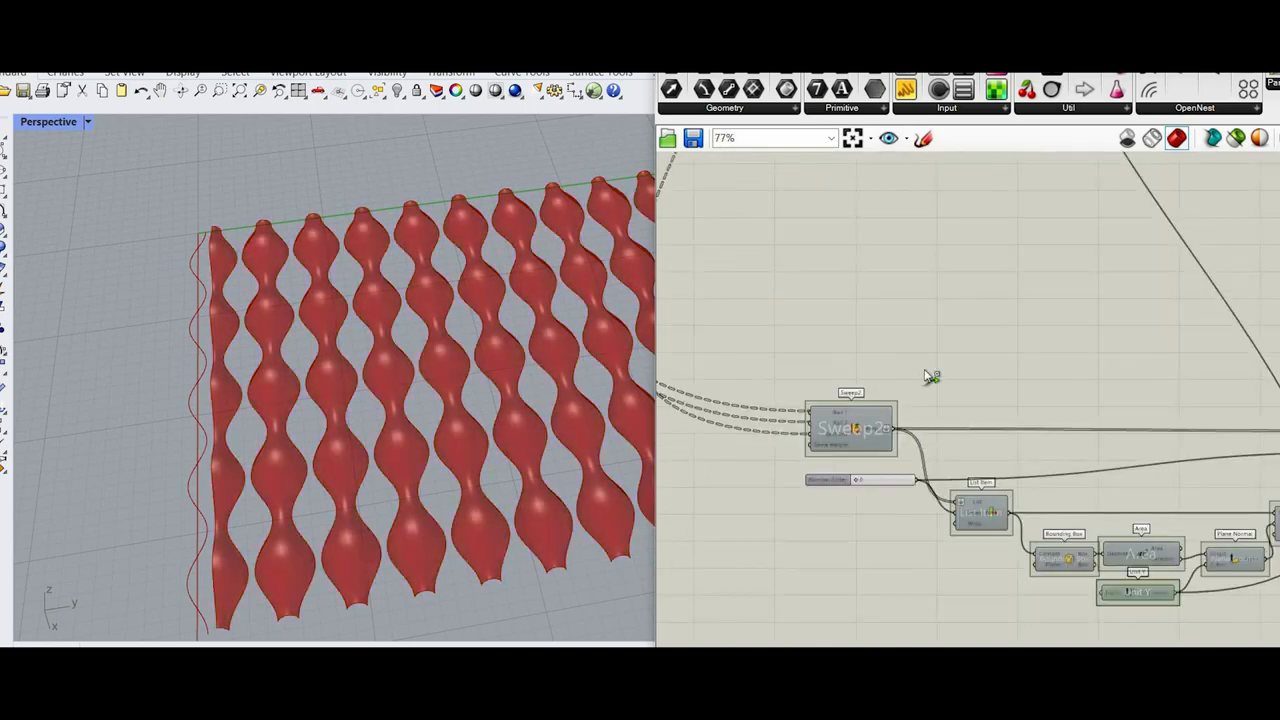
pyautogui.scroll(-4, 929, 453)
pyautogui.scroll(5, 876, 459)
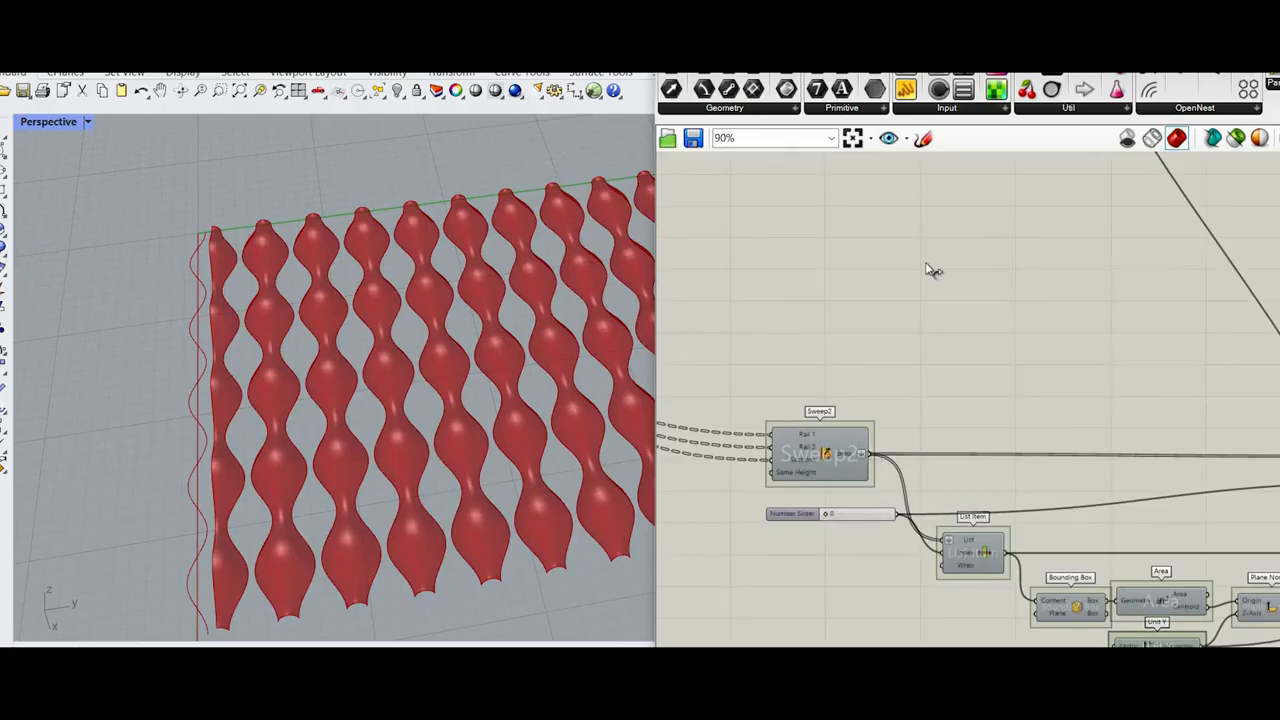
pyautogui.scroll(-4, 893, 268)
pyautogui.keyDown('ctrl'); pyautogui.keyDown('shift'); pyautogui.moveTo(893, 268); pyautogui.dragTo(893, 261); pyautogui.keyUp('shift'); pyautogui.keyUp('ctrl')
pyautogui.scroll(4, 858, 495)
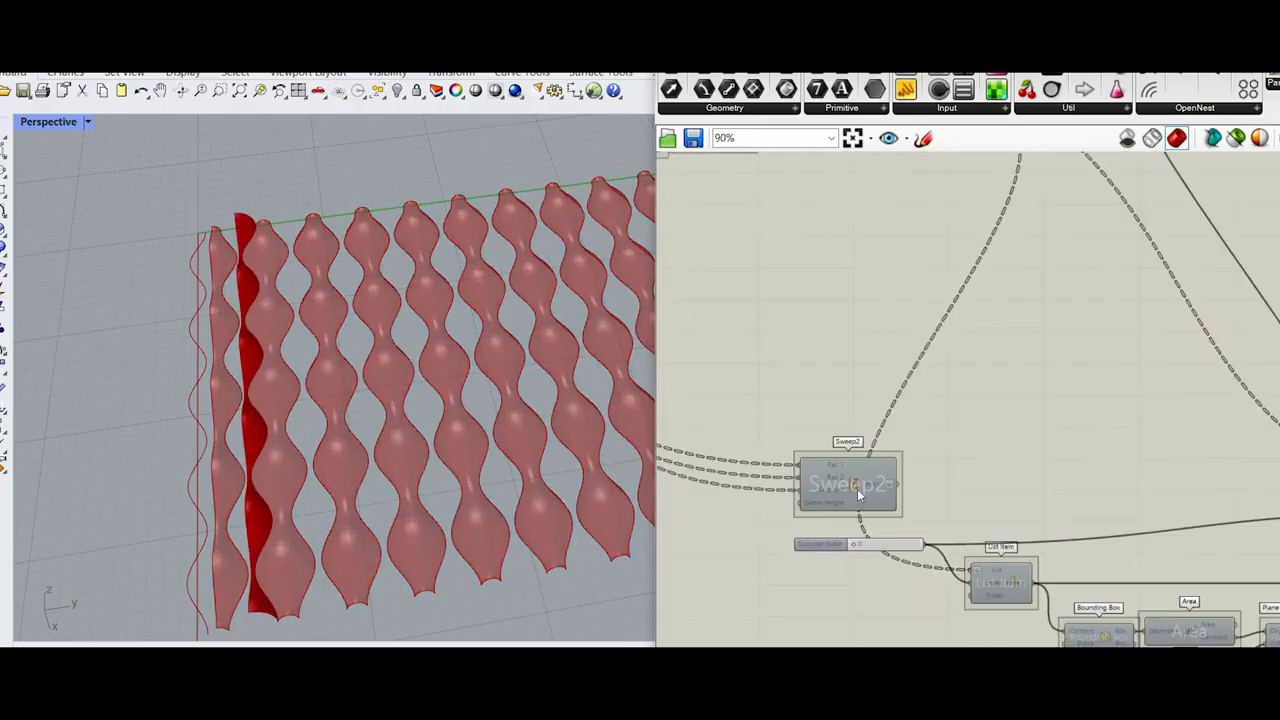
pyautogui.press('Delete')
pyautogui.scroll(2, 869, 551)
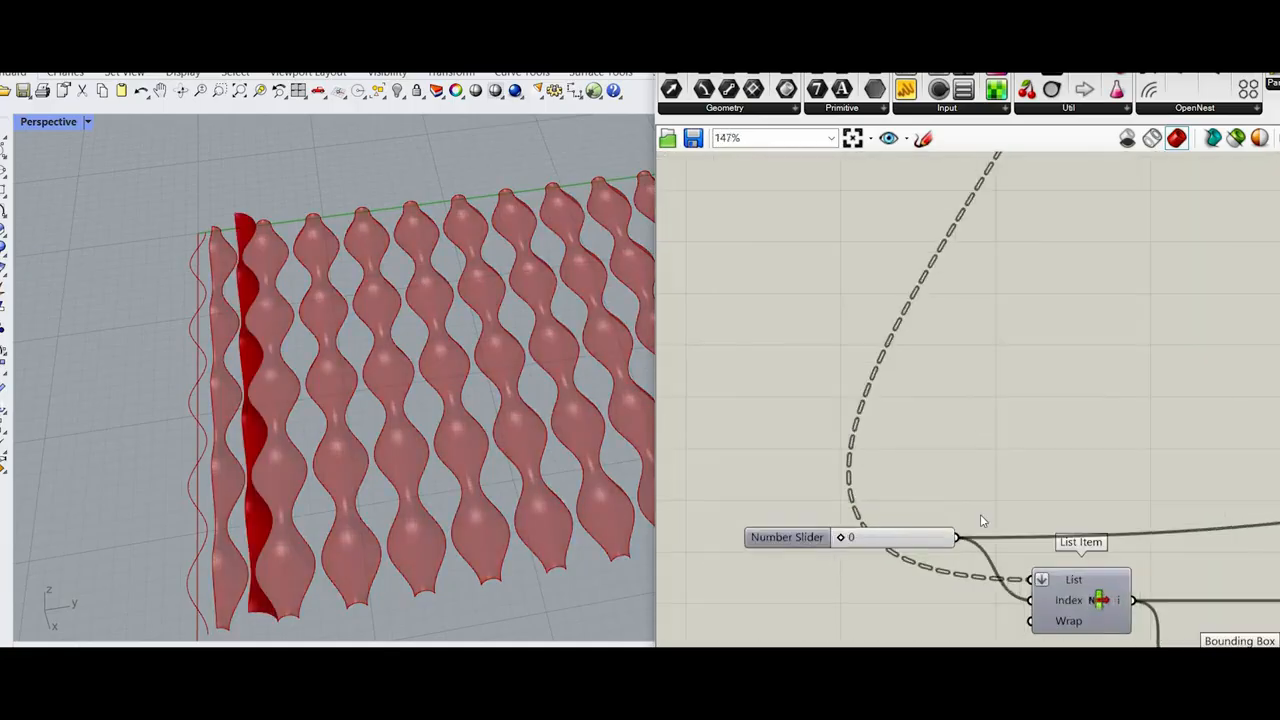
# Step: Replace the duplicated slider with a panel containing -1, feeding the copied List Item's Index and Replace Items' Indices inputs
pyautogui.scroll(-3, 850, 450)
pyautogui.scroll(3, 890, 508)
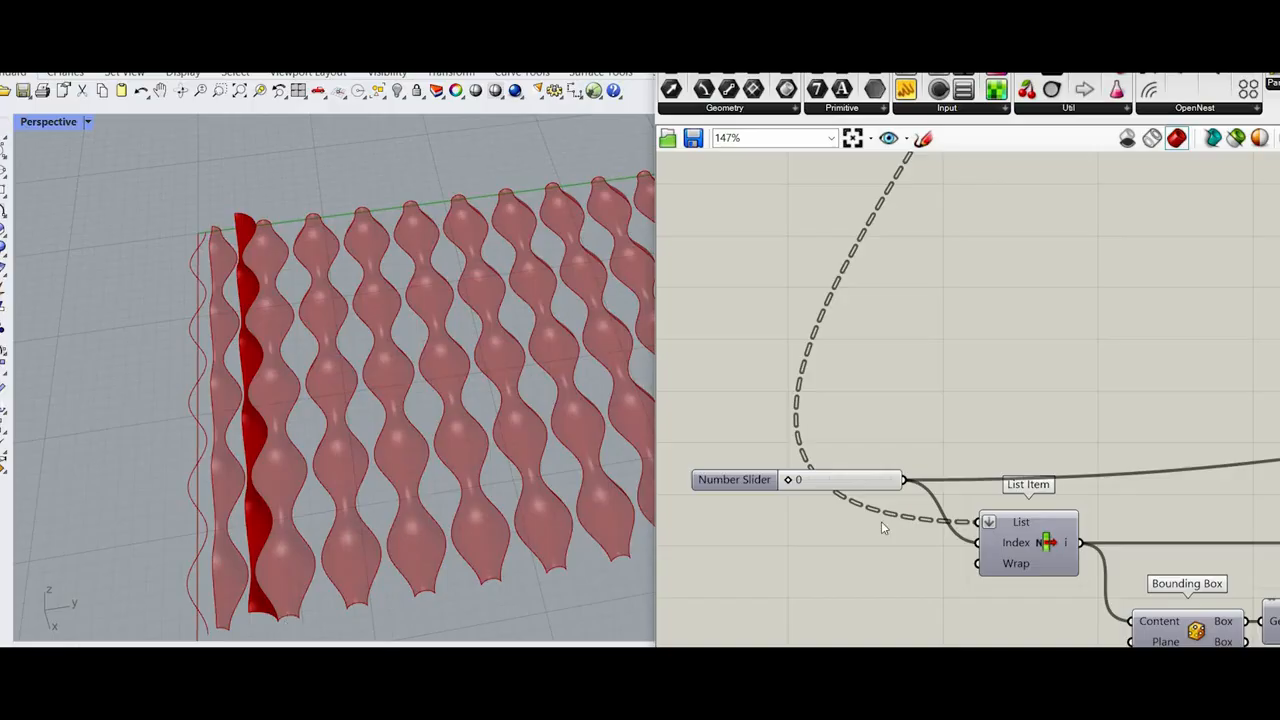
pyautogui.scroll(5, 284, 622)
pyautogui.doubleClick(789, 552)
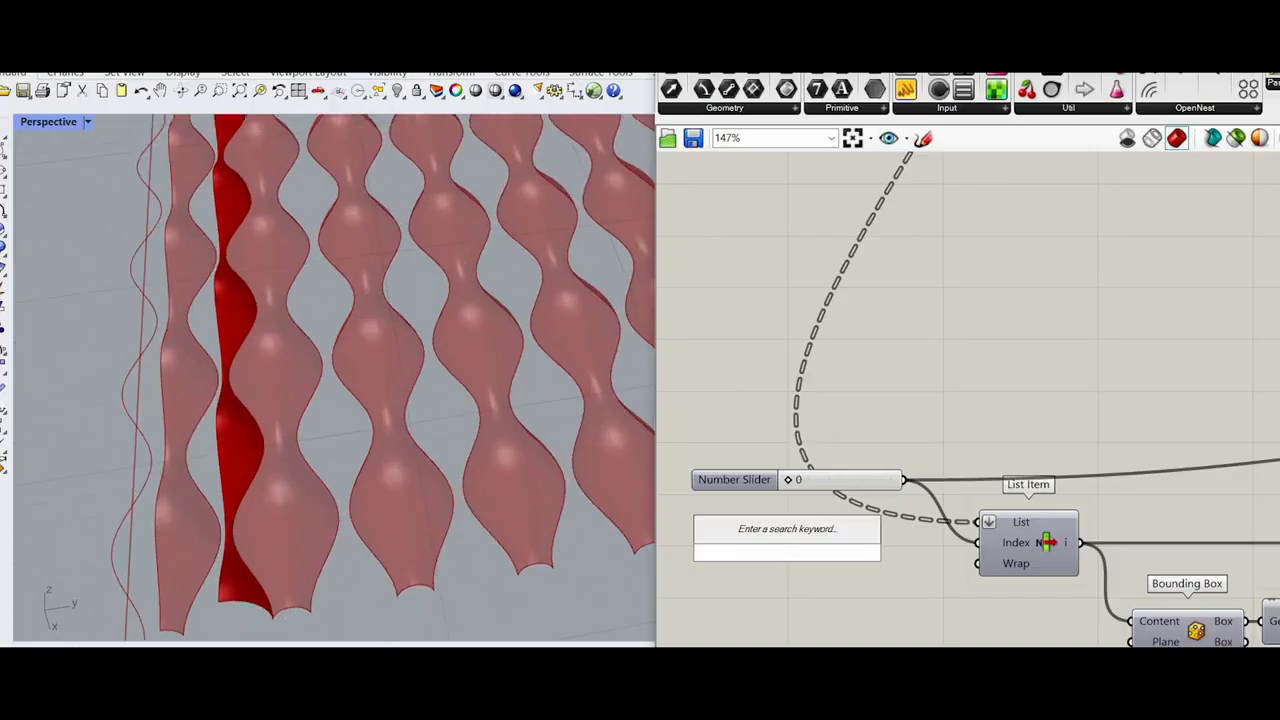
pyautogui.click(745, 400)
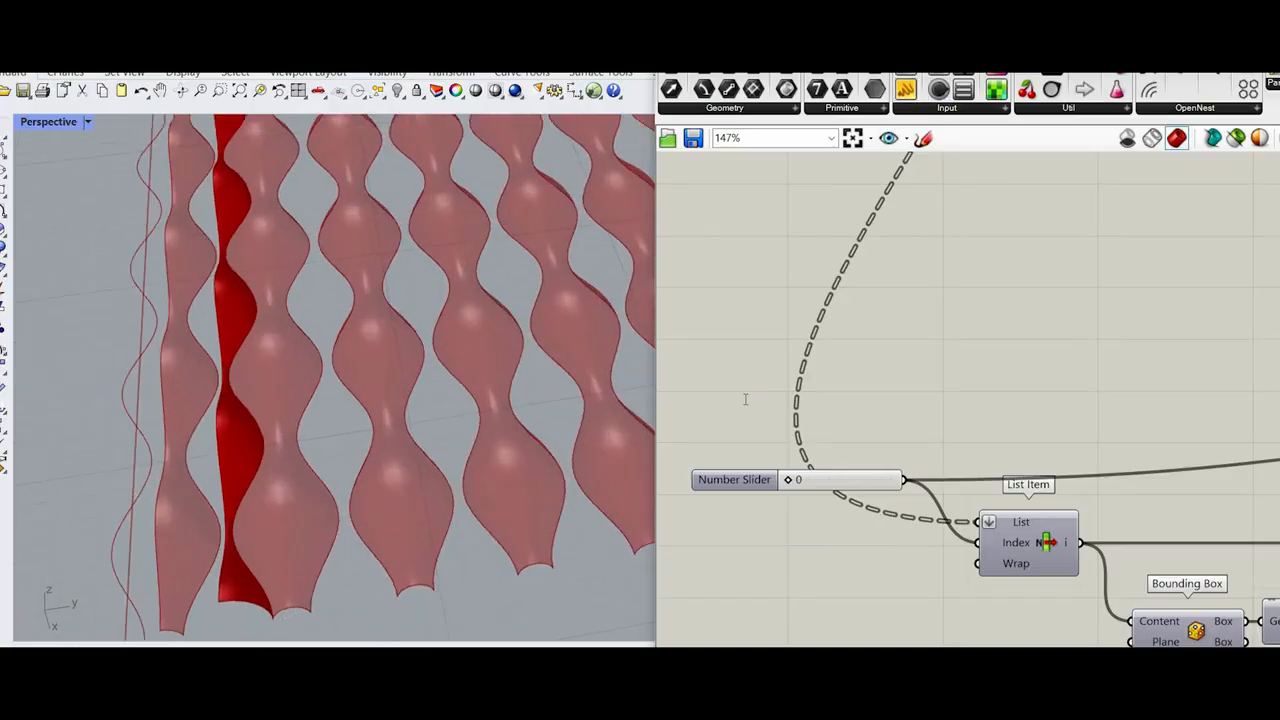
pyautogui.doubleClick(745, 400)
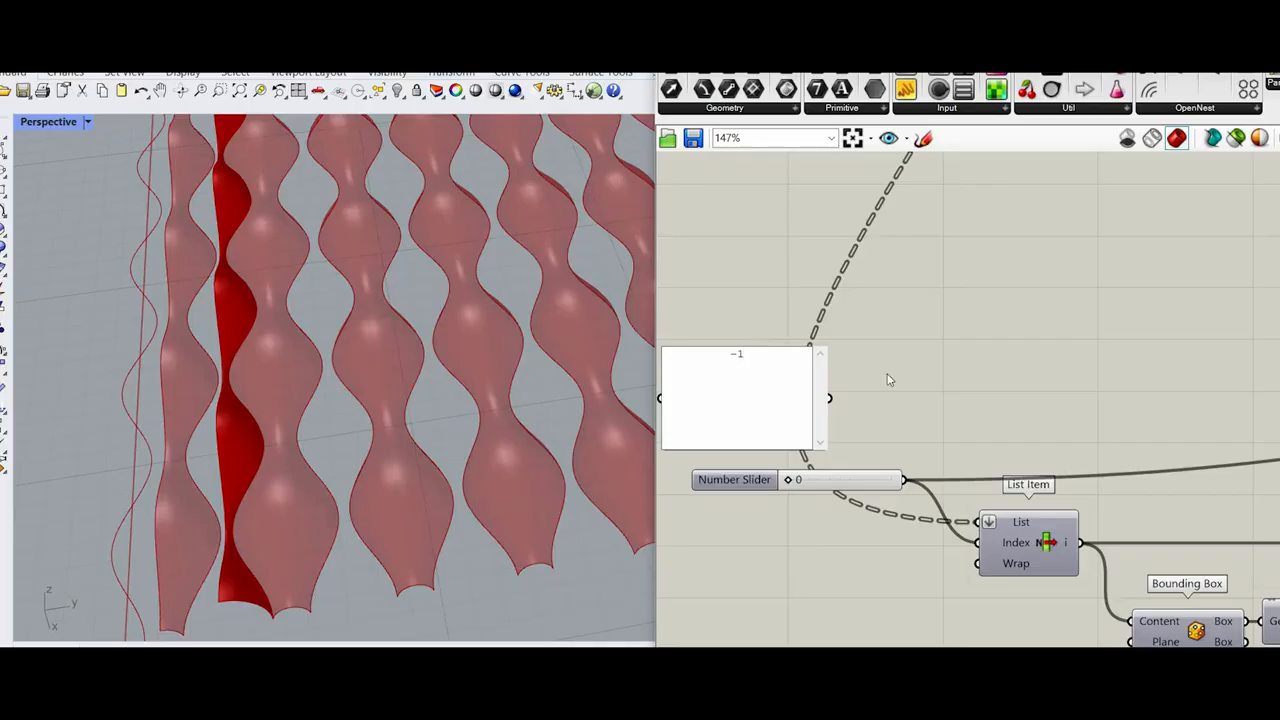
pyautogui.click(866, 436)
pyautogui.keyDown('ctrl'); pyautogui.keyDown('shift'); pyautogui.moveTo(836, 406); pyautogui.dragTo(830, 400); pyautogui.keyUp('shift'); pyautogui.keyUp('ctrl')
pyautogui.scroll(-4, 884, 466)
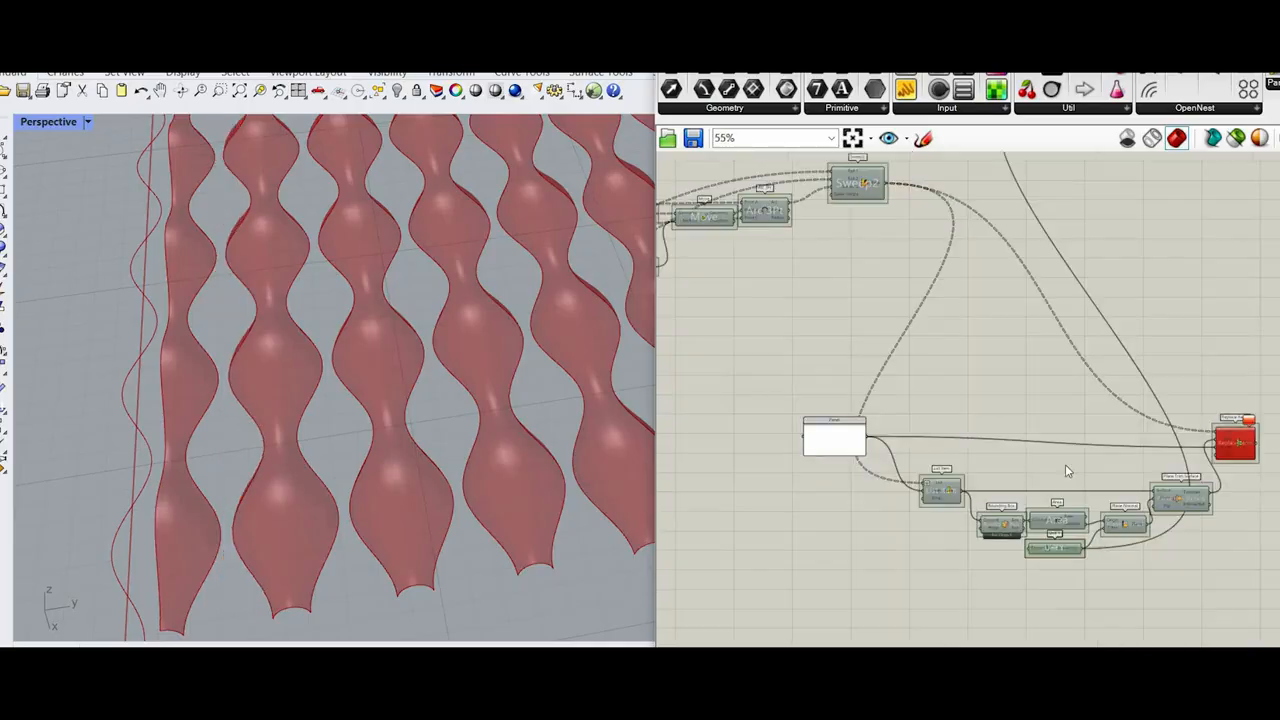
# Step: Delete the -1 panel feeding the copied List Item and Replace Items components
pyautogui.scroll(3, 1118, 450)
pyautogui.scroll(4, 1111, 428)
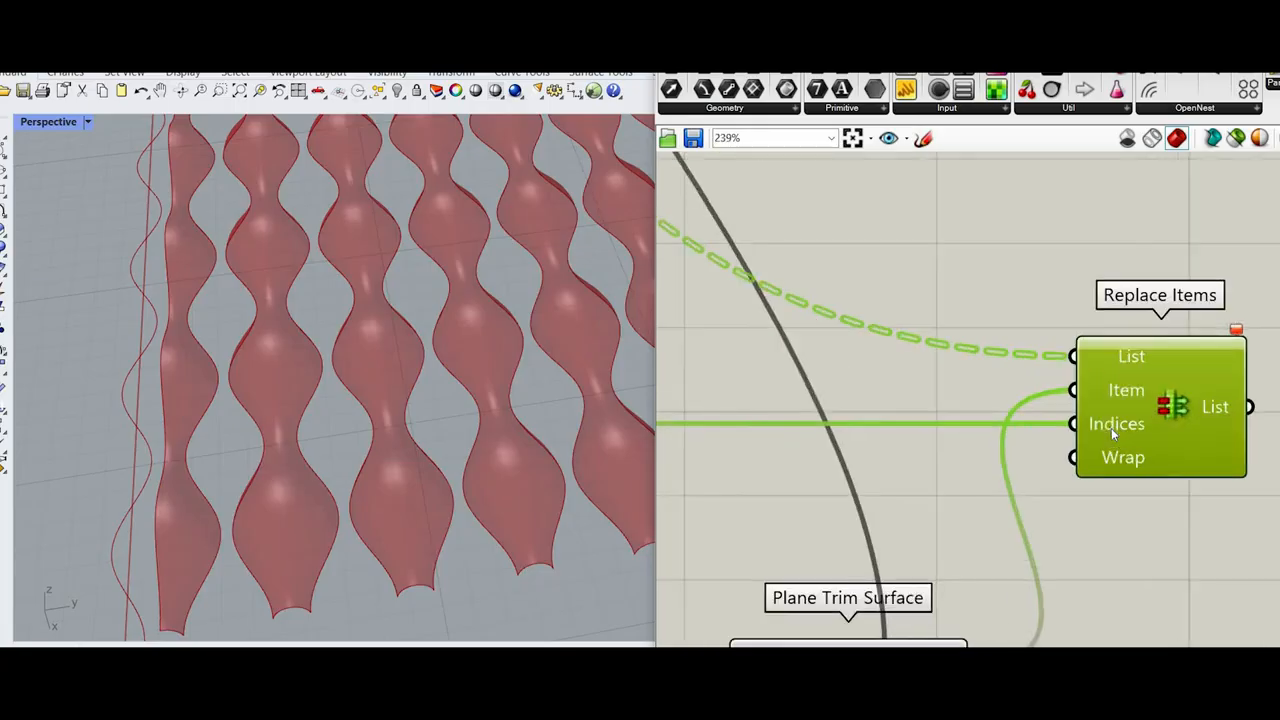
pyautogui.scroll(-4, 877, 423)
pyautogui.scroll(3, 746, 397)
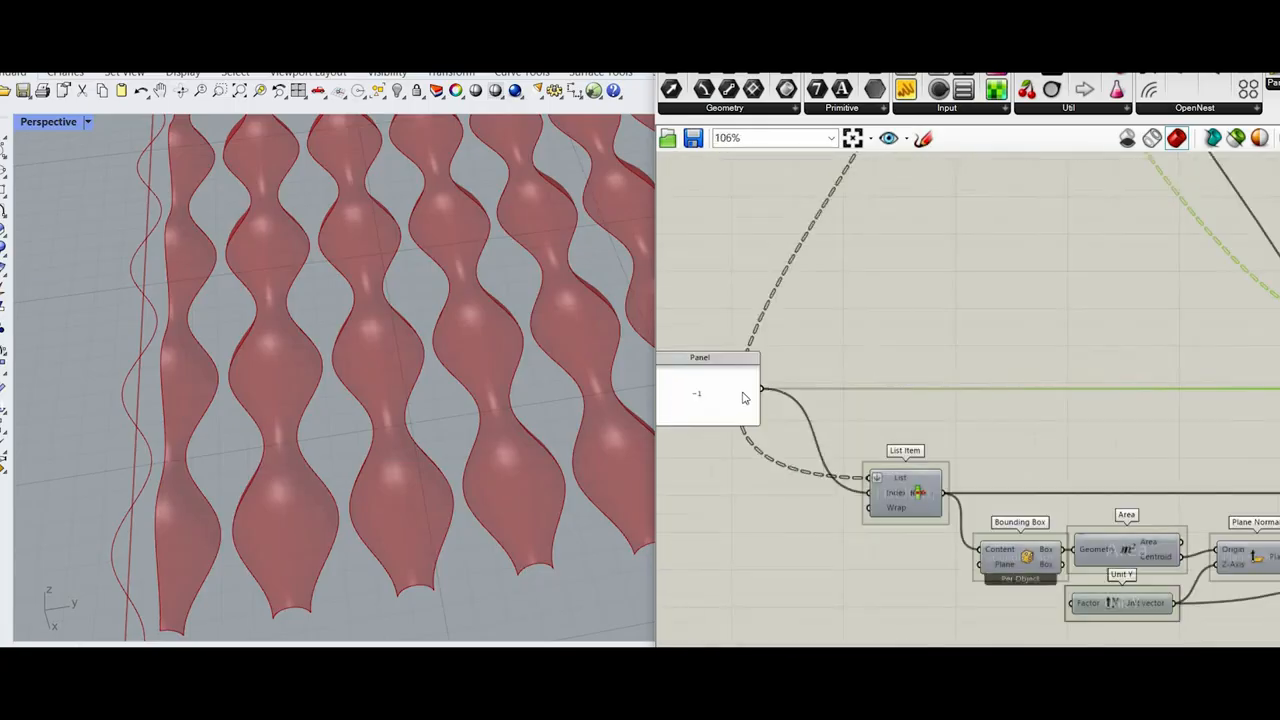
pyautogui.click(757, 390)
pyautogui.press('Delete')
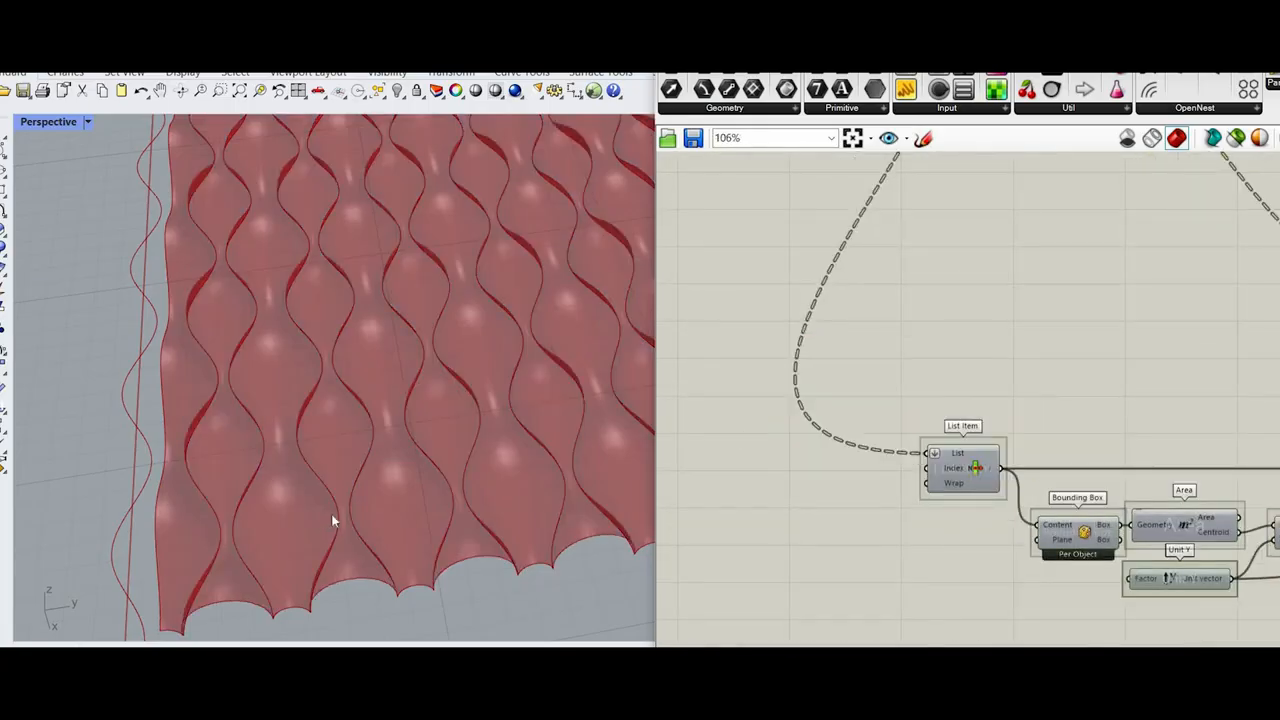
pyautogui.scroll(-3, 421, 427)
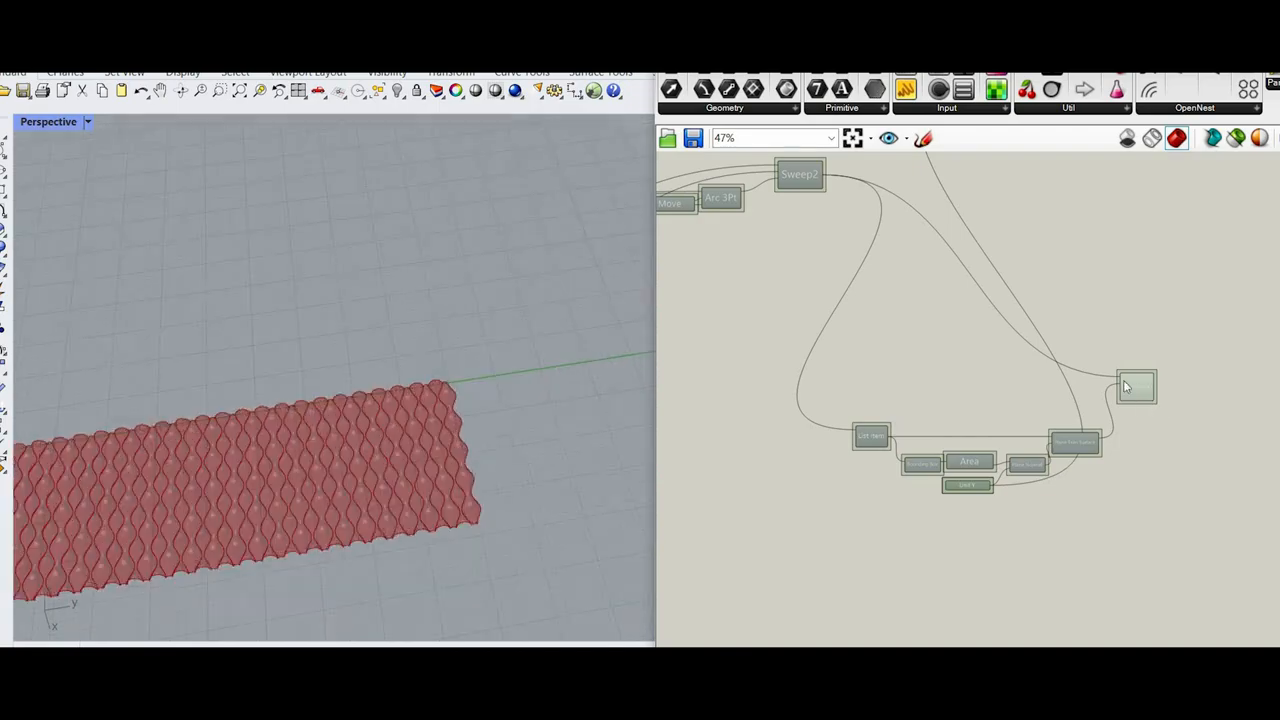
pyautogui.scroll(4, 1157, 410)
pyautogui.scroll(-4, 1100, 460)
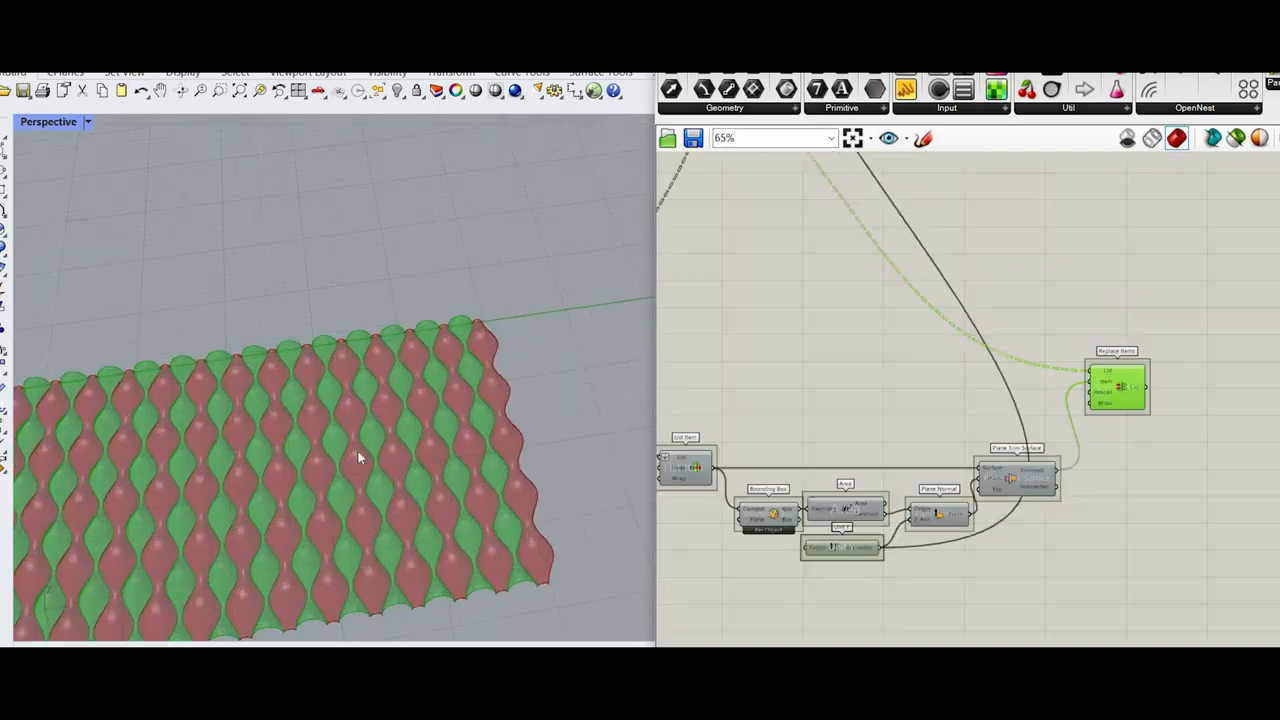
# Step: Add a panel containing -1 beside the copied List Item and connect it to its Index input
pyautogui.scroll(3, 390, 555)
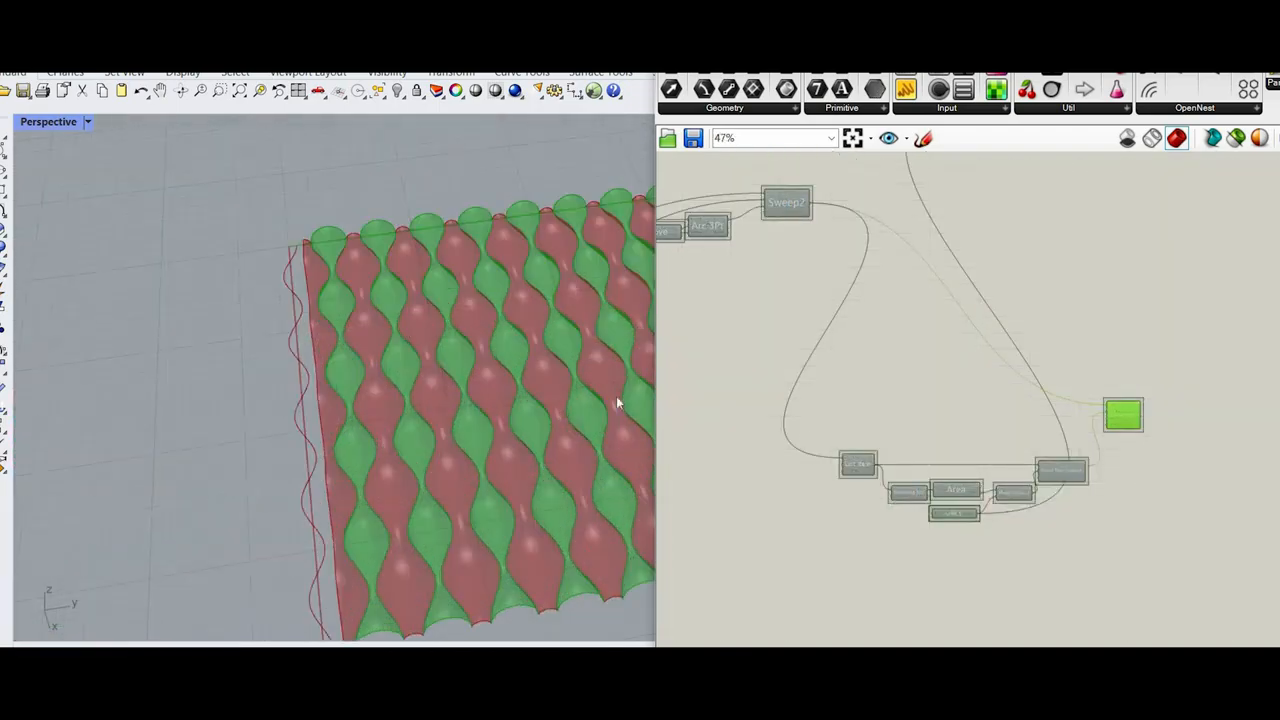
pyautogui.scroll(1, 928, 545)
pyautogui.scroll(5, 900, 495)
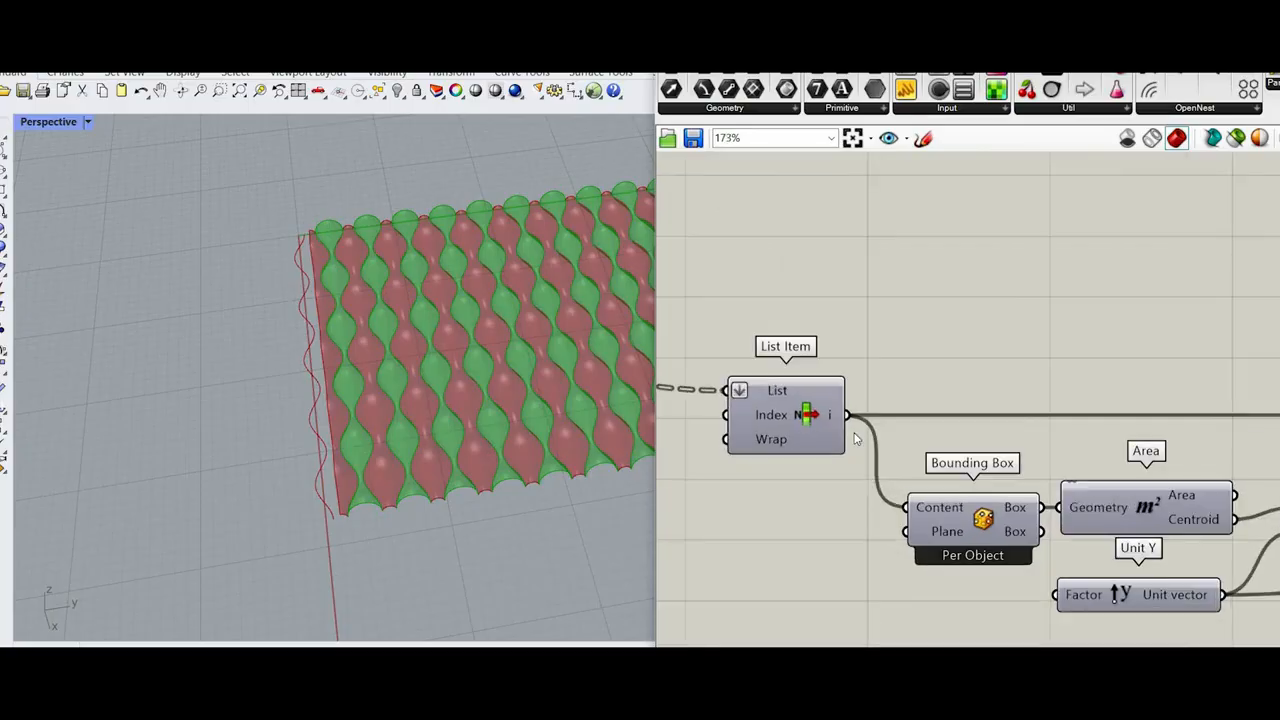
pyautogui.click(880, 448)
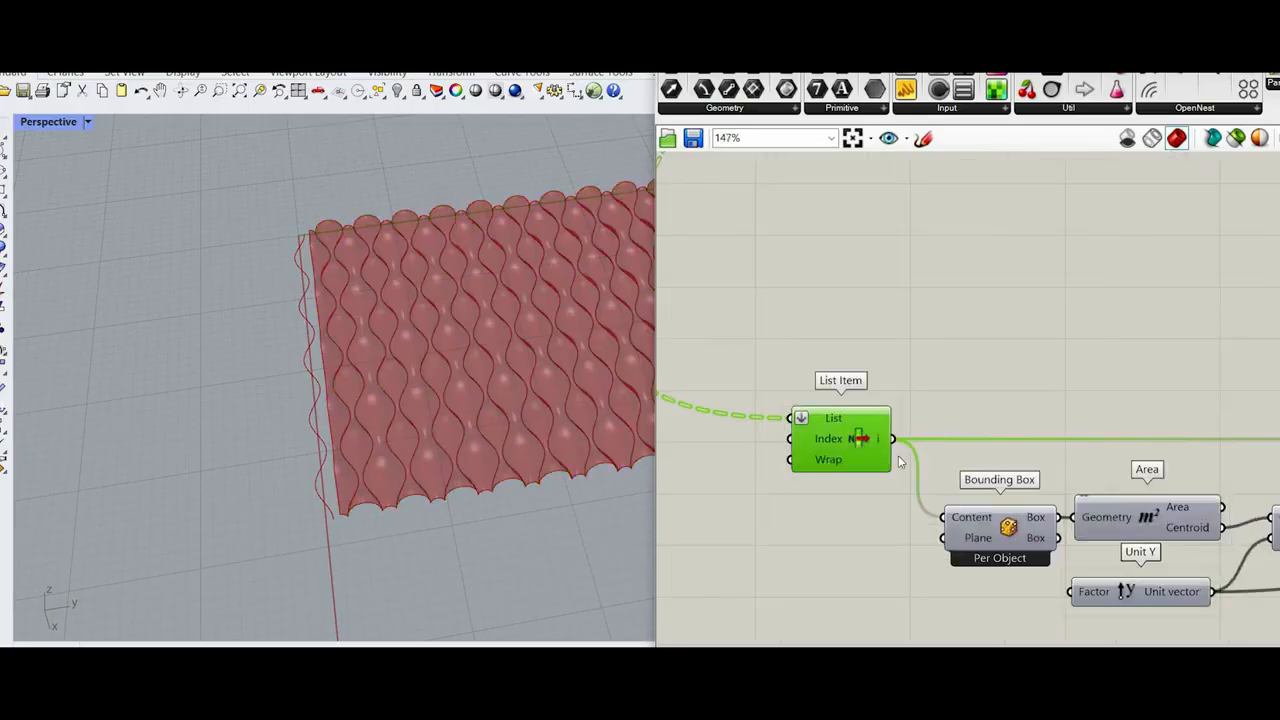
pyautogui.click(901, 96)
pyautogui.moveTo(665, 462); pyautogui.dragTo(769, 445, button='right')
pyautogui.click(769, 440)
pyautogui.doubleClick(769, 440)
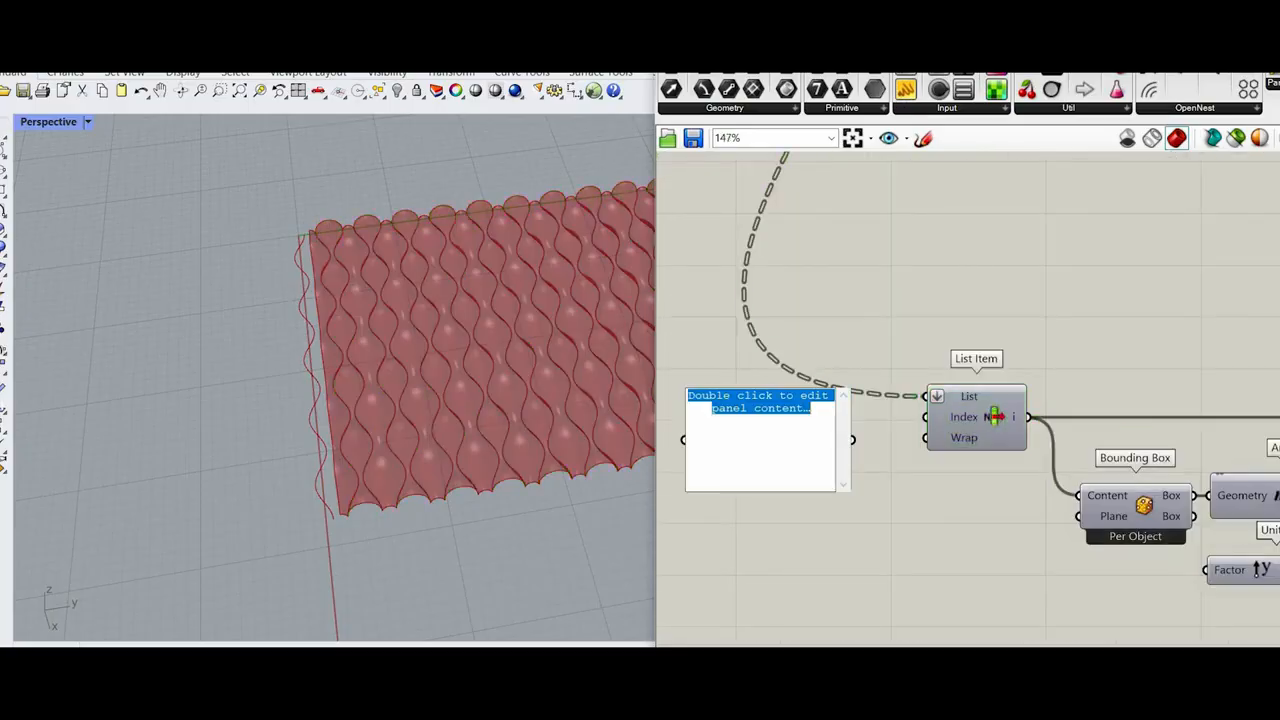
pyautogui.click(856, 432)
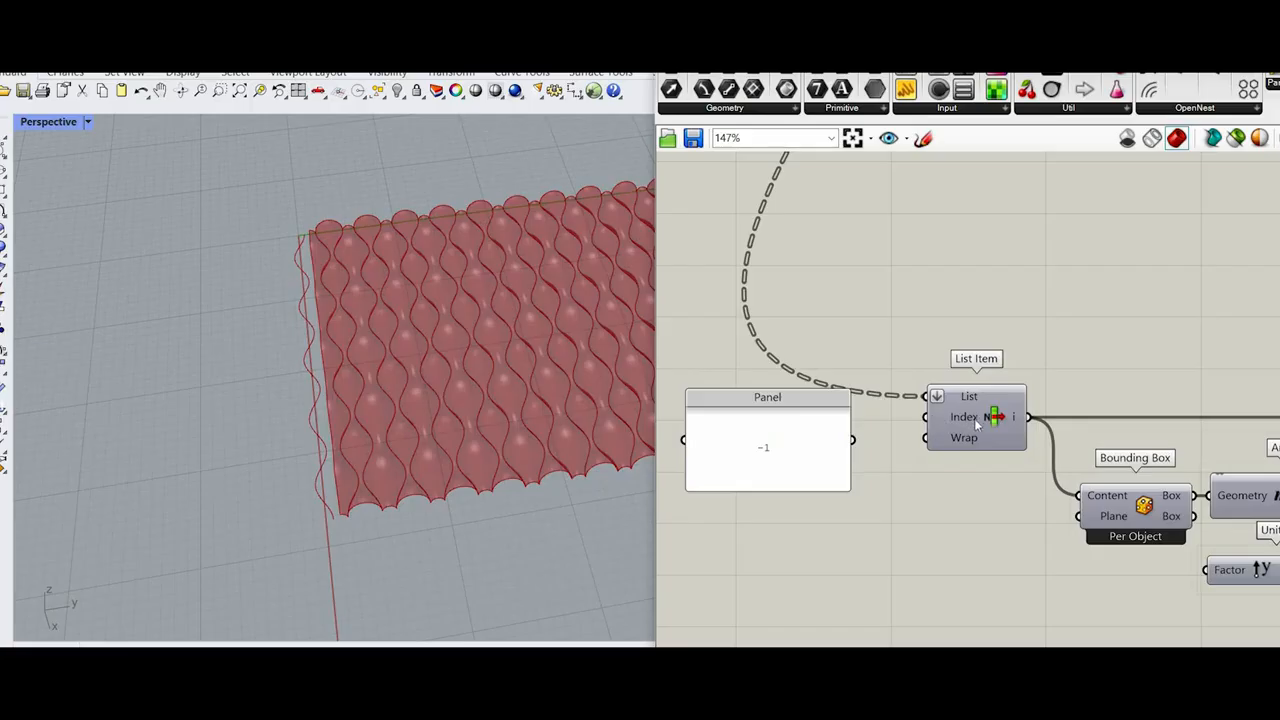
pyautogui.moveTo(853, 440); pyautogui.dragTo(976, 425)
pyautogui.click(976, 425)
# Step: Flatten the Brep output of the lower Sweep2
pyautogui.scroll(-5, 863, 440)
pyautogui.moveTo(850, 200); pyautogui.dragTo(806, 386, button='right')
pyautogui.scroll(4, 824, 363)
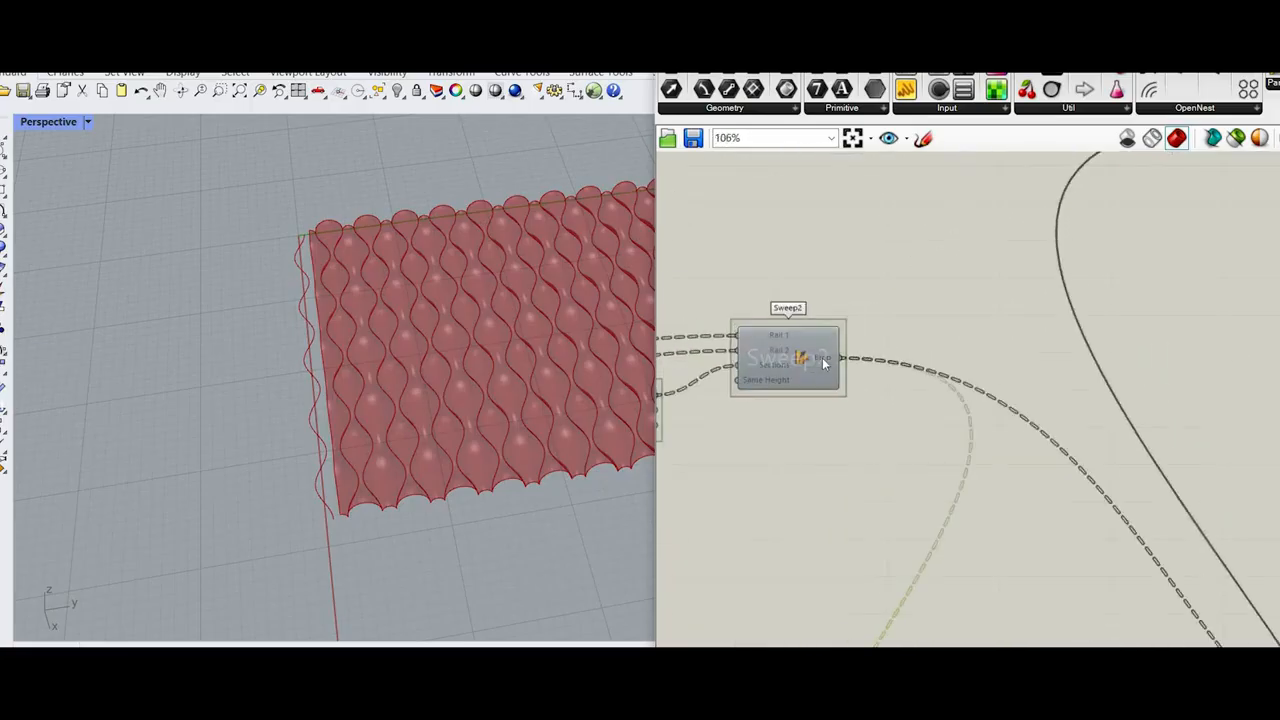
pyautogui.rightClick(824, 363)
pyautogui.click(862, 449)
# Step: Duplicate the Unit Y component and connect the copy to the Z-Axis input of the upper Plane Normal
pyautogui.scroll(-5, 910, 480)
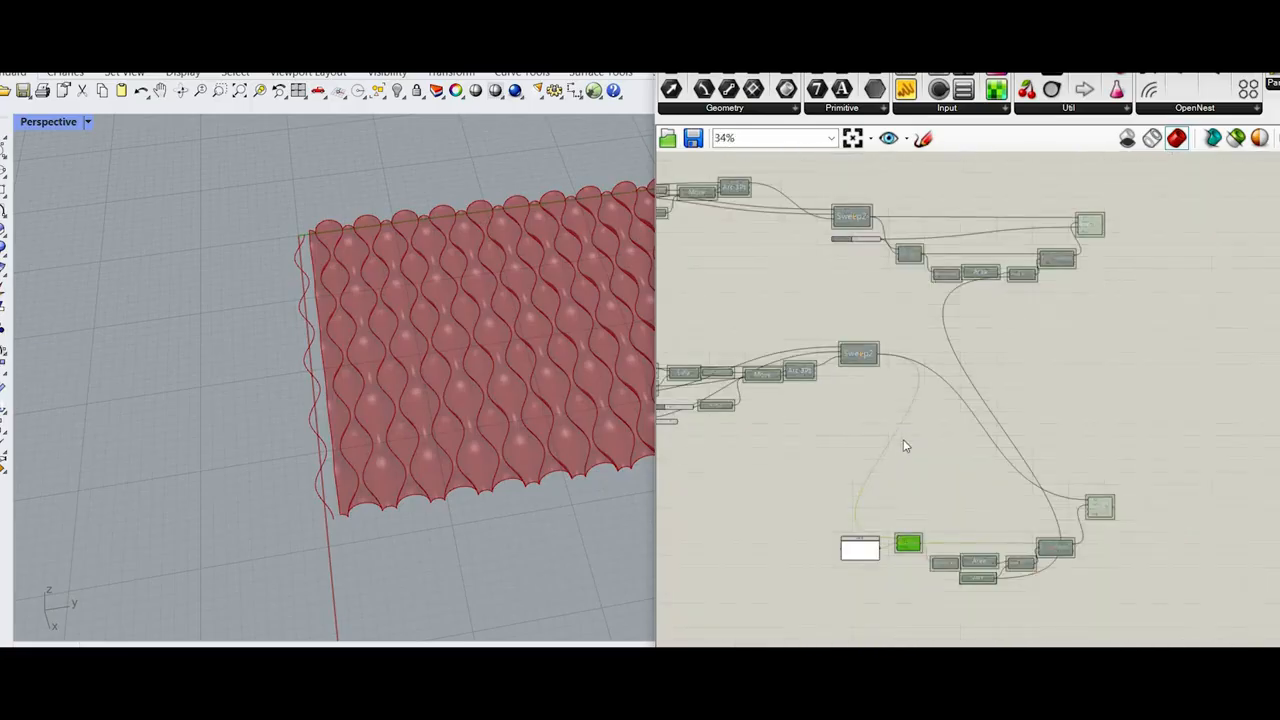
pyautogui.moveTo(977, 578); pyautogui.dragTo(909, 428, button='right')
pyautogui.scroll(5, 909, 428)
pyautogui.click(909, 430)
pyautogui.hotkey('ctrl', 'c')
pyautogui.hotkey('ctrl', 'v')
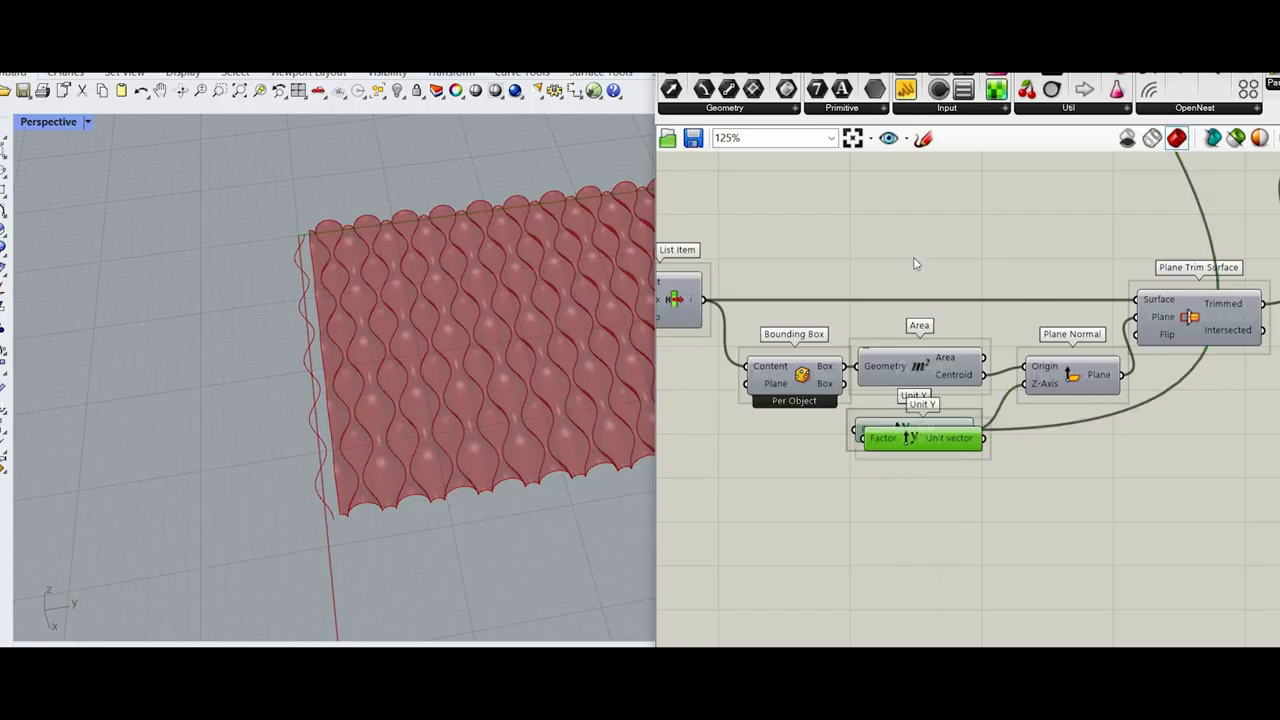
pyautogui.scroll(-7, 943, 575)
pyautogui.moveTo(922, 438); pyautogui.dragTo(846, 285)
pyautogui.scroll(5, 910, 236)
pyautogui.scroll(-5, 833, 378)
pyautogui.scroll(6, 843, 284)
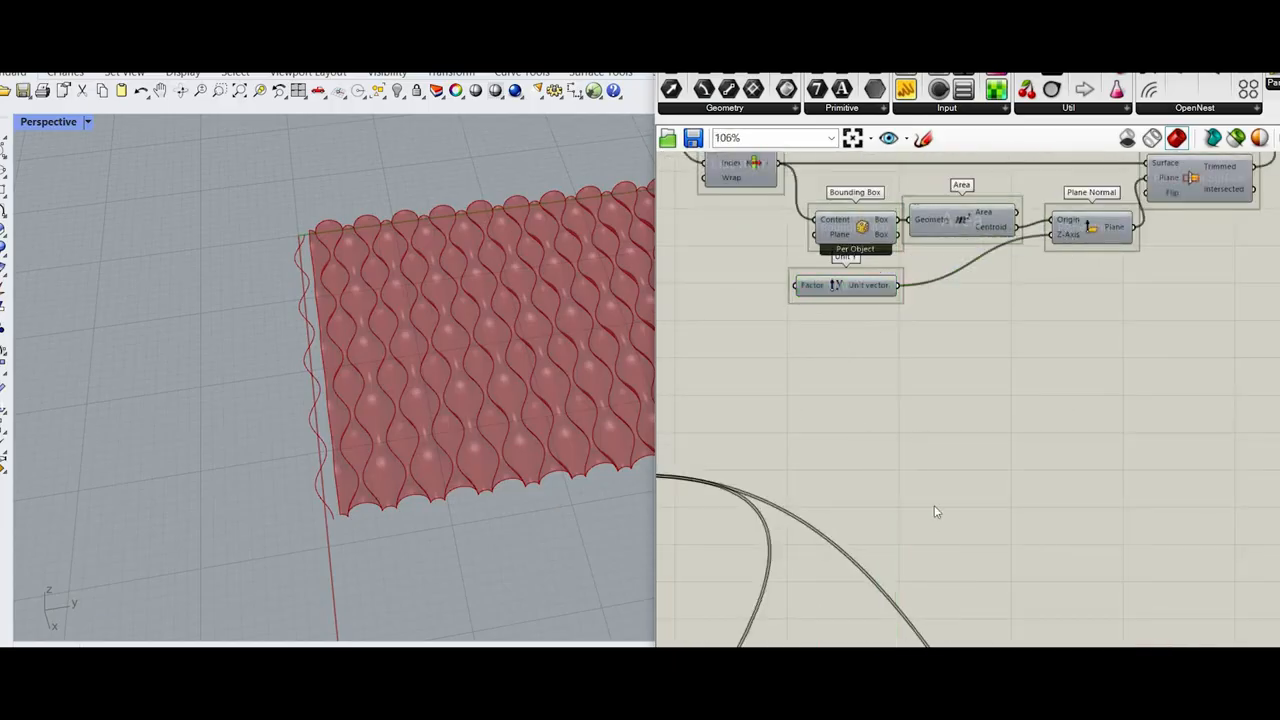
# Step: Turn on the preview of the copied List Item to show the last strip of the sweep
pyautogui.scroll(-5, 936, 508)
pyautogui.moveTo(1020, 525); pyautogui.dragTo(1036, 461, button='right')
pyautogui.scroll(5, 1037, 463)
pyautogui.click(1020, 463)
pyautogui.scroll(-5, 1004, 461)
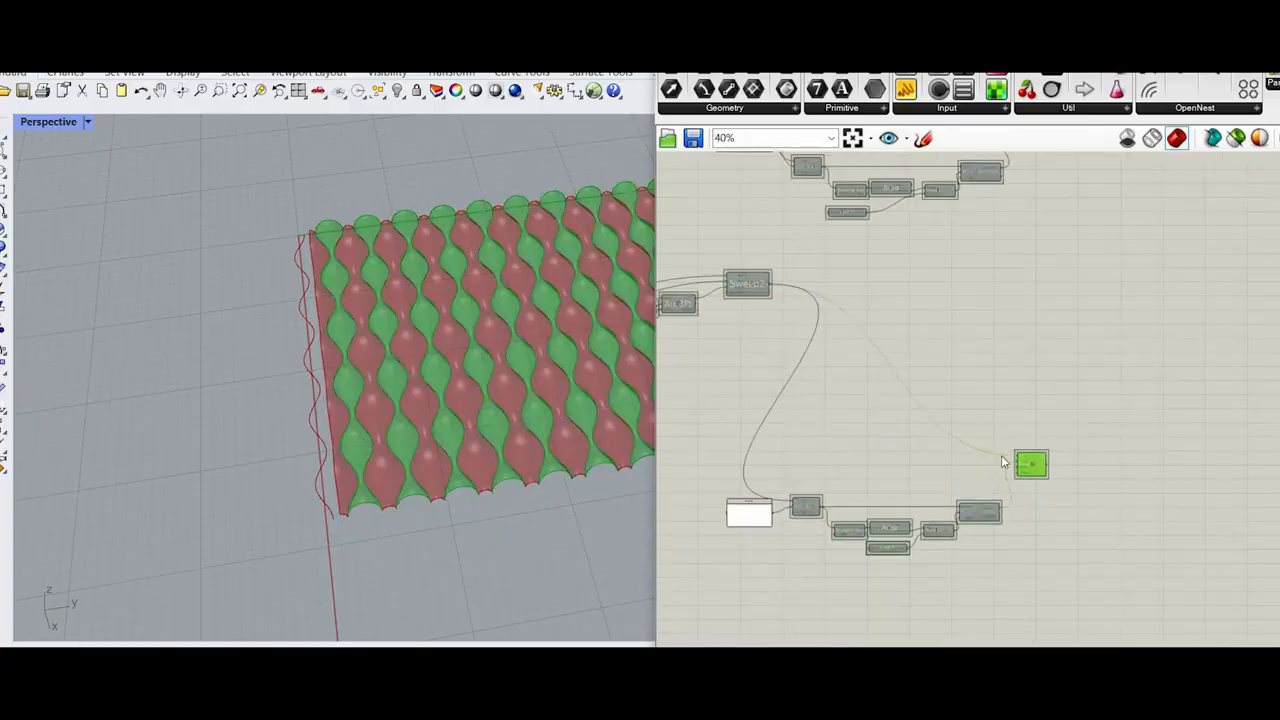
pyautogui.scroll(5, 1004, 462)
pyautogui.scroll(-1, 951, 360)
pyautogui.scroll(2, 971, 360)
pyautogui.rightClick(960, 346)
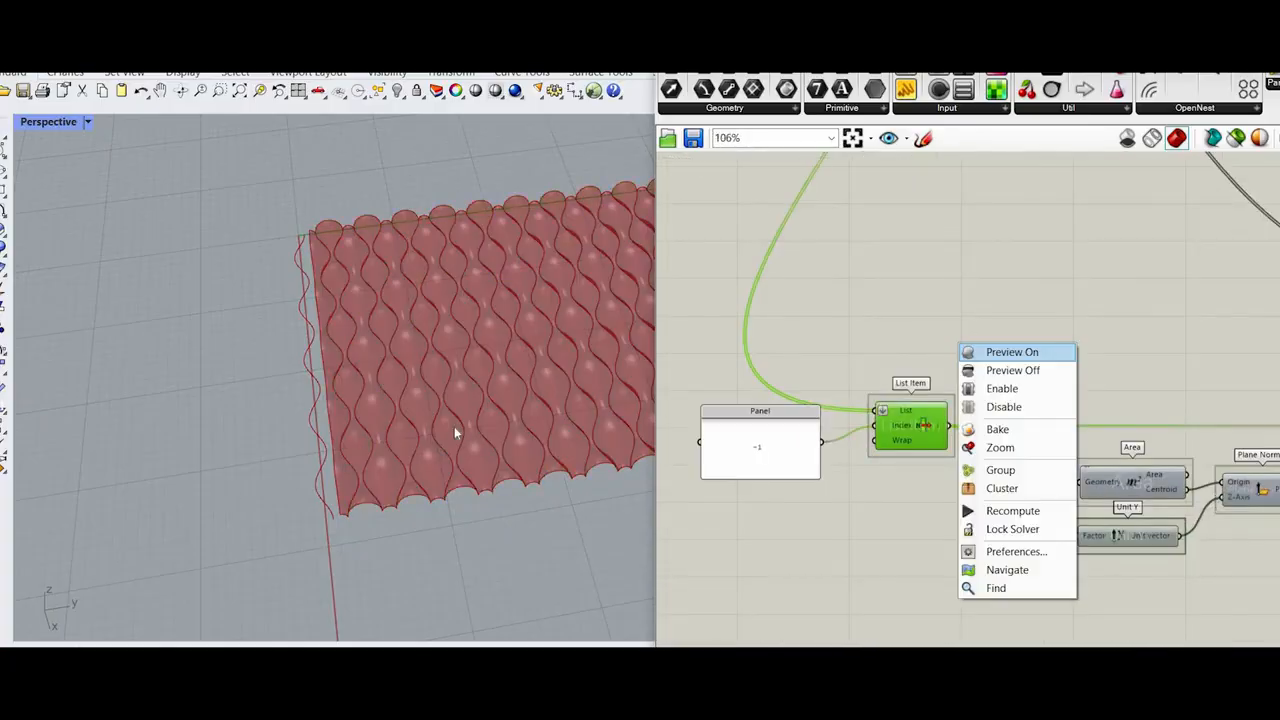
pyautogui.moveTo(454, 426); pyautogui.dragTo(584, 452, button='right')
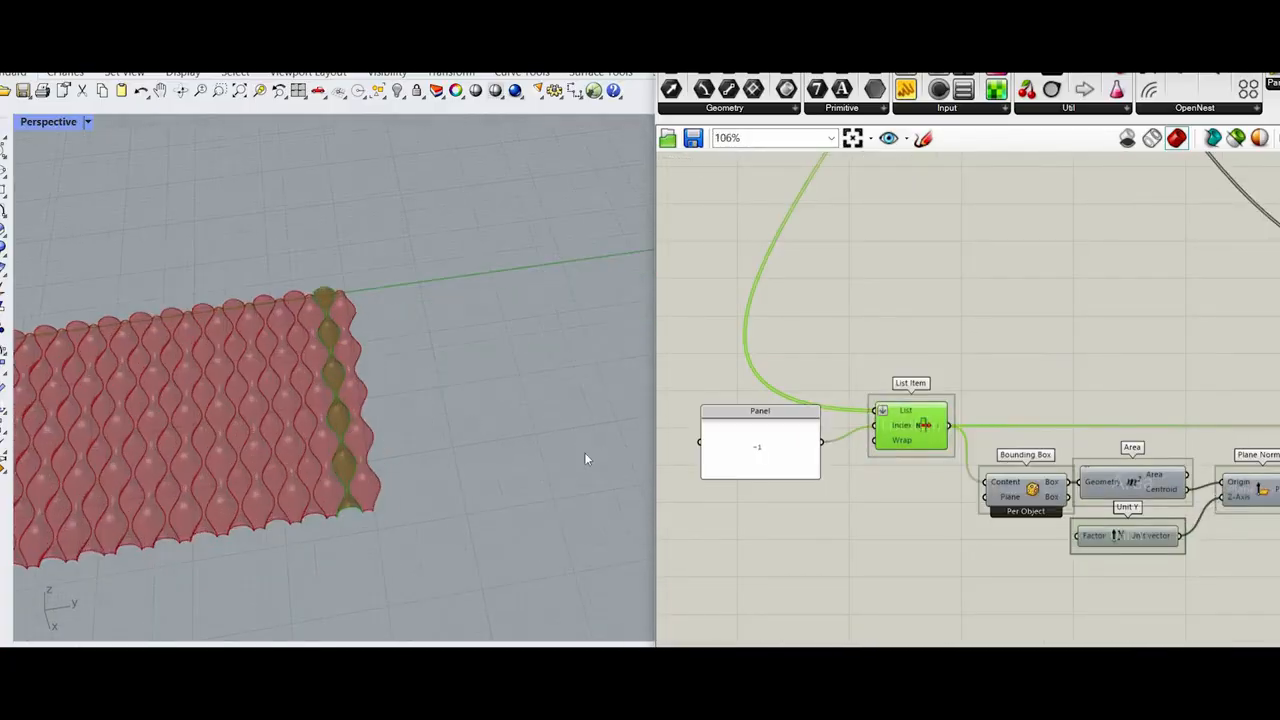
# Step: Turn on the preview of the copied Plane Trim Surface and check its Flip setting
pyautogui.scroll(3, 584, 458)
pyautogui.scroll(-3, 1000, 420)
pyautogui.scroll(4, 1101, 415)
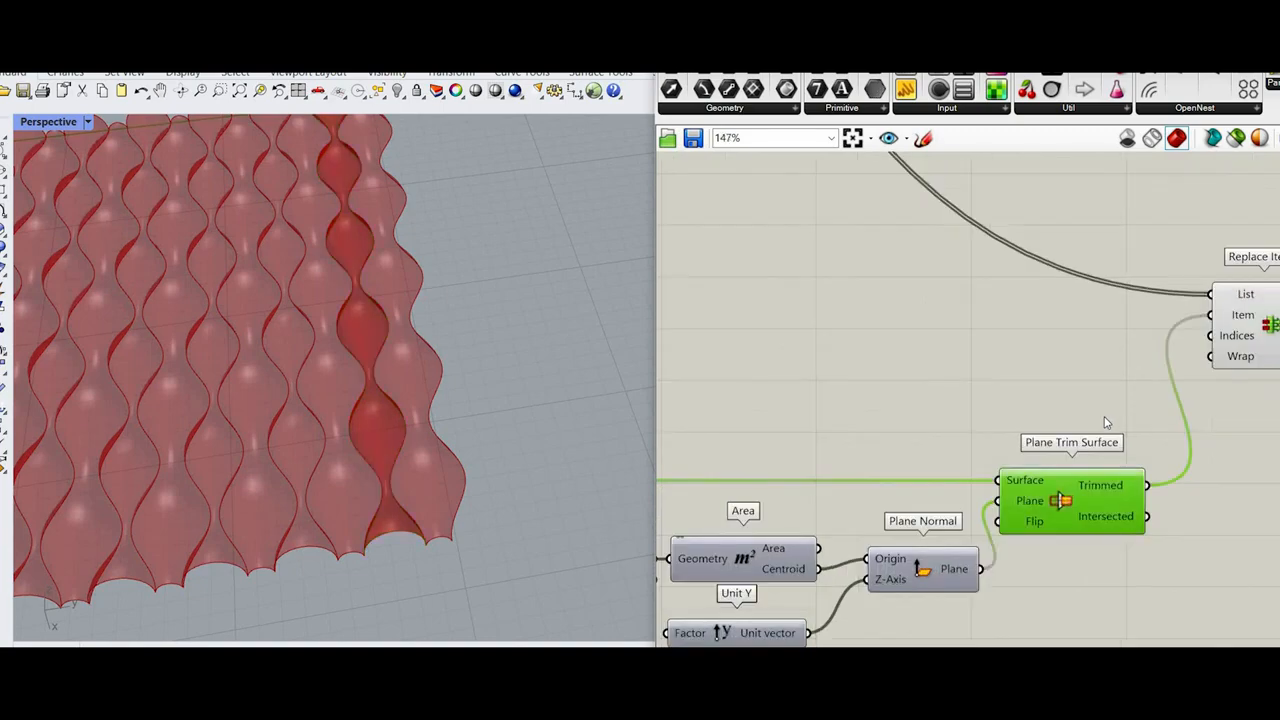
pyautogui.rightClick(1105, 418)
pyautogui.click(1108, 418)
pyautogui.scroll(3, 1131, 520)
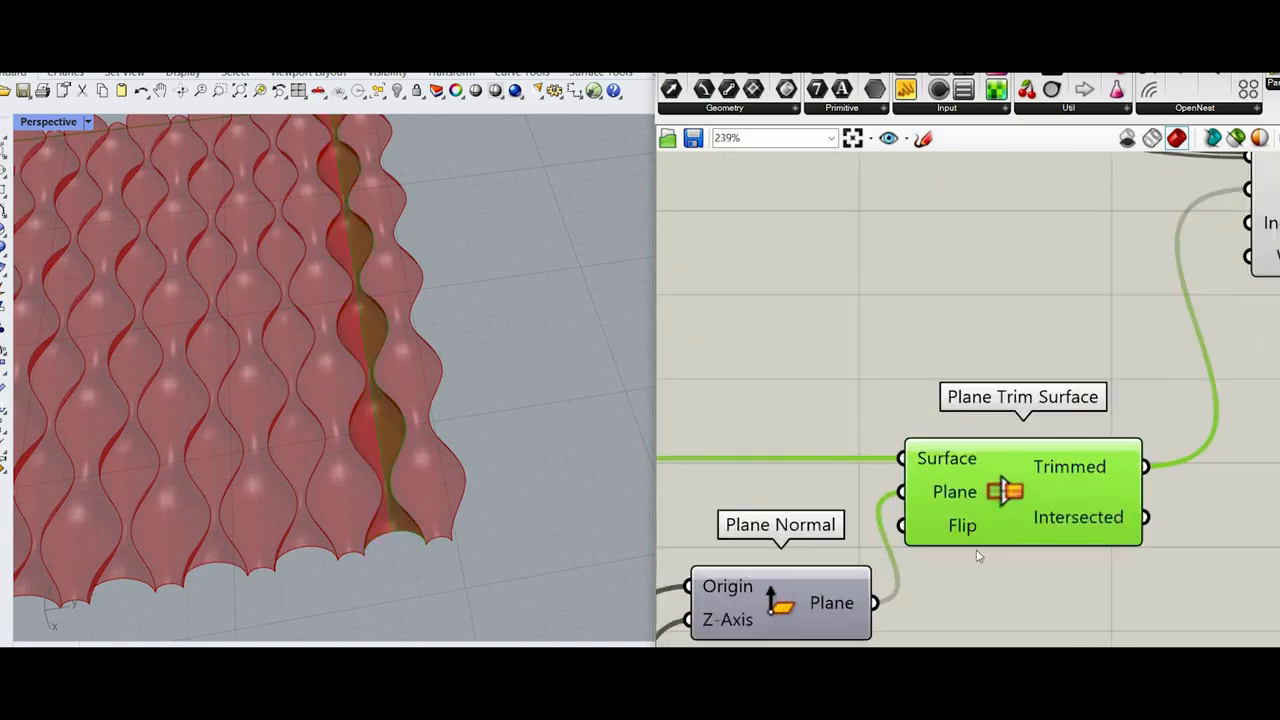
pyautogui.rightClick(960, 525)
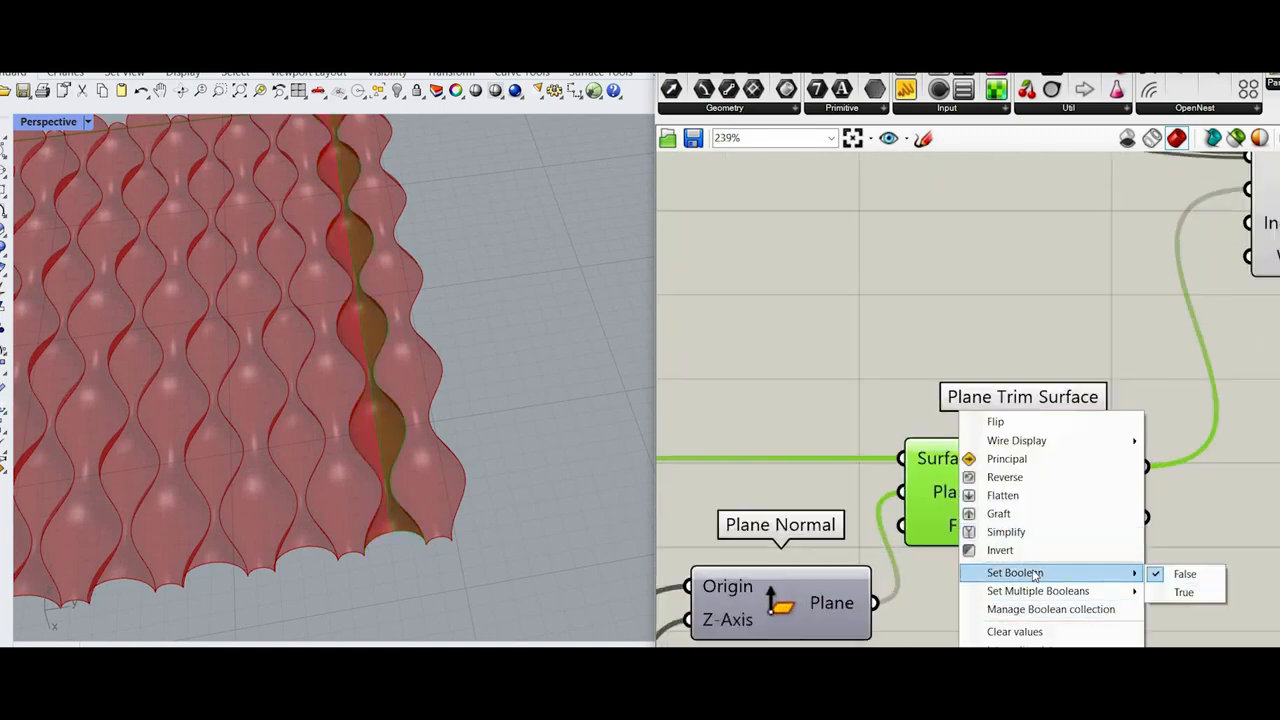
pyautogui.click(945, 358)
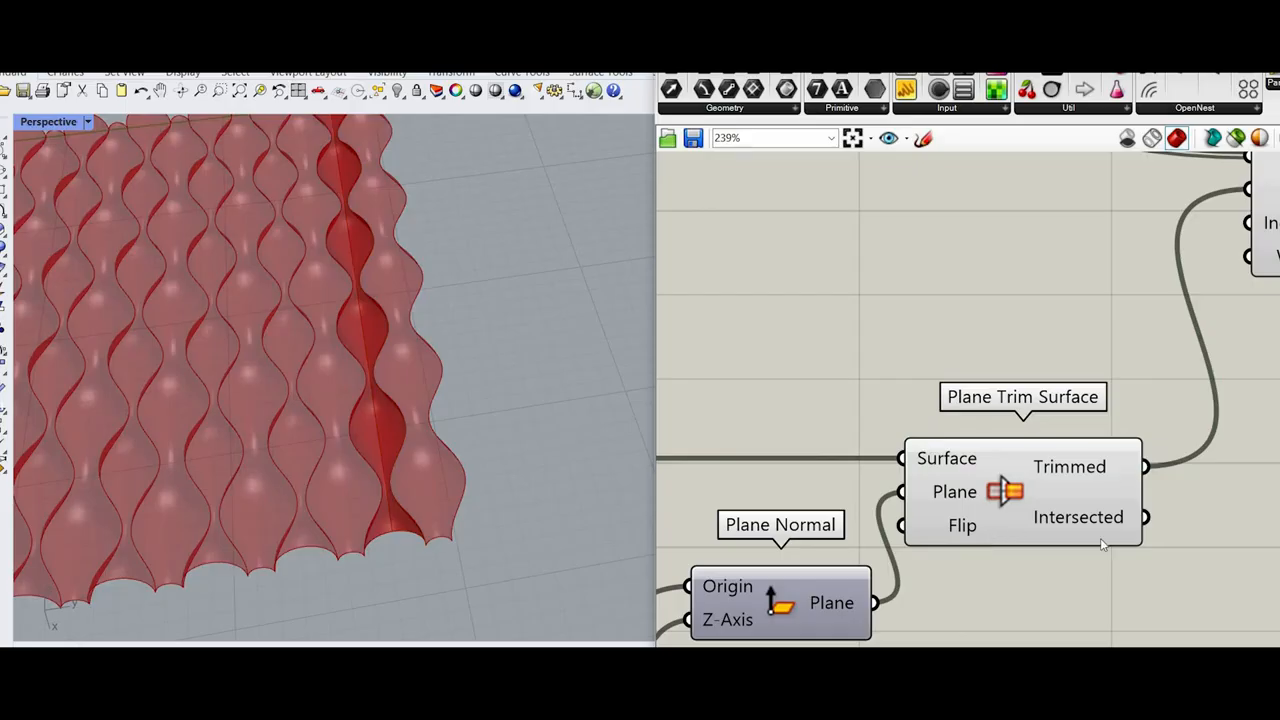
# Step: Move the copied trimming components and -1 panel closer to the lower Sweep2
pyautogui.scroll(-13, 1103, 525)
pyautogui.scroll(4, 1049, 363)
pyautogui.scroll(-1, 1027, 504)
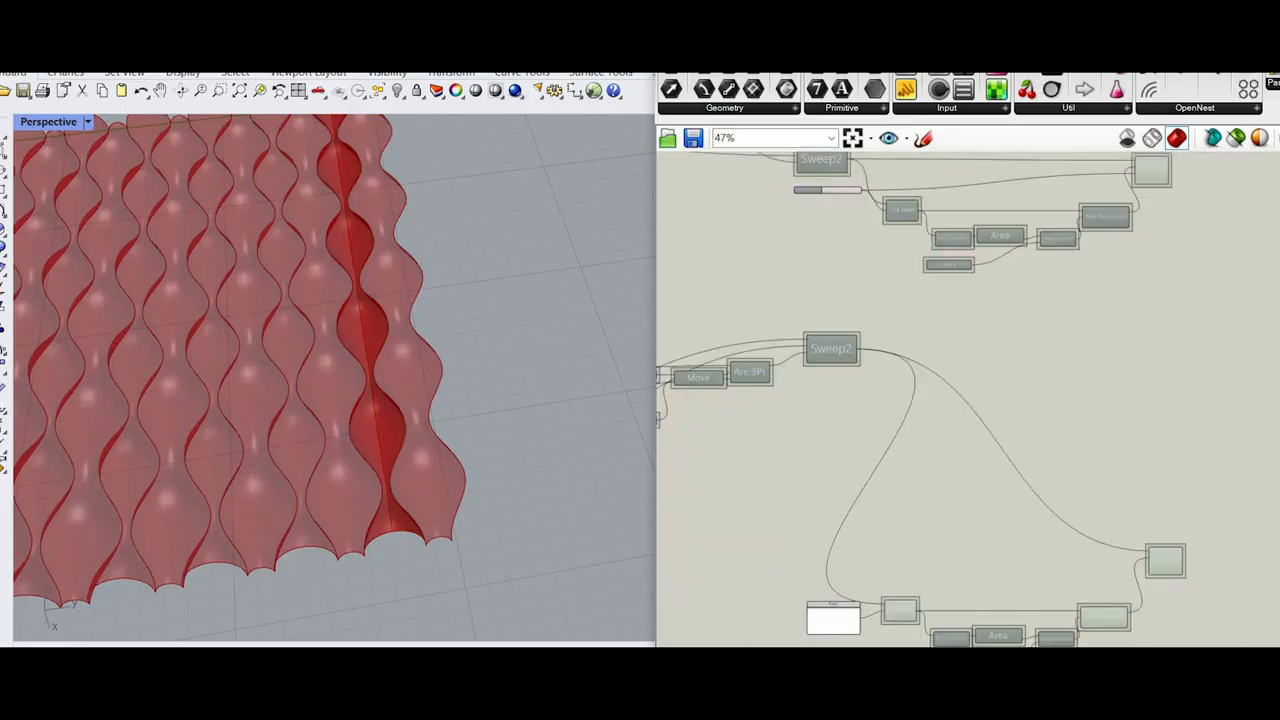
pyautogui.moveTo(1162, 674); pyautogui.dragTo(790, 498)
pyautogui.moveTo(900, 610); pyautogui.dragTo(987, 461)
pyautogui.click(853, 430)
# Step: Transfer the output wires of the lower Sweep2 to the output of the upper Sweep2
pyautogui.scroll(4, 853, 430)
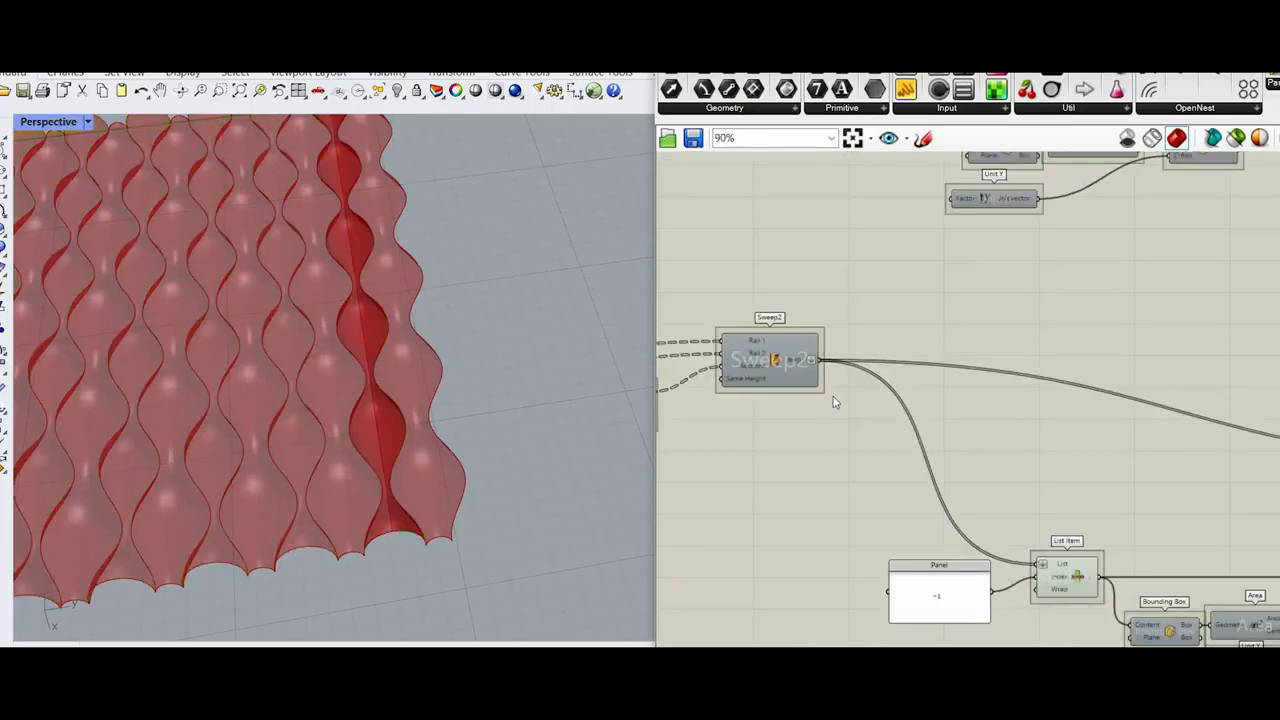
pyautogui.scroll(-3, 835, 402)
pyautogui.scroll(3, 833, 400)
pyautogui.scroll(-4, 866, 280)
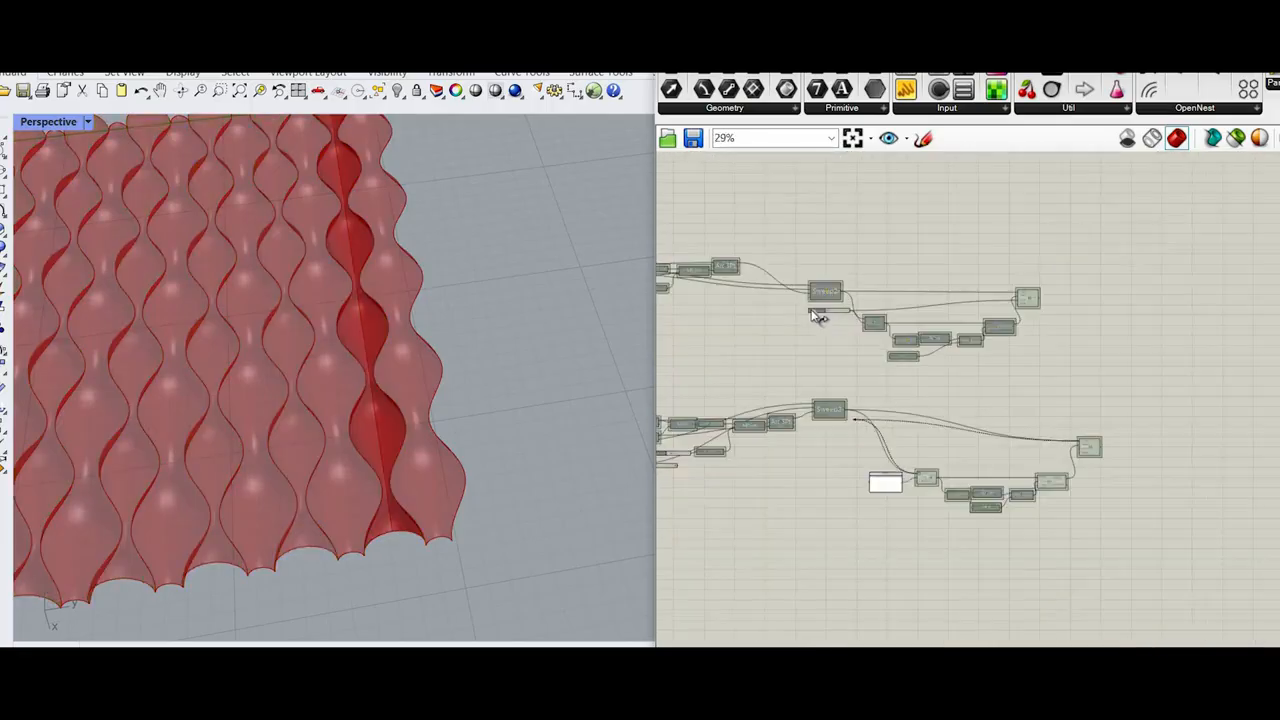
pyautogui.scroll(3, 905, 337)
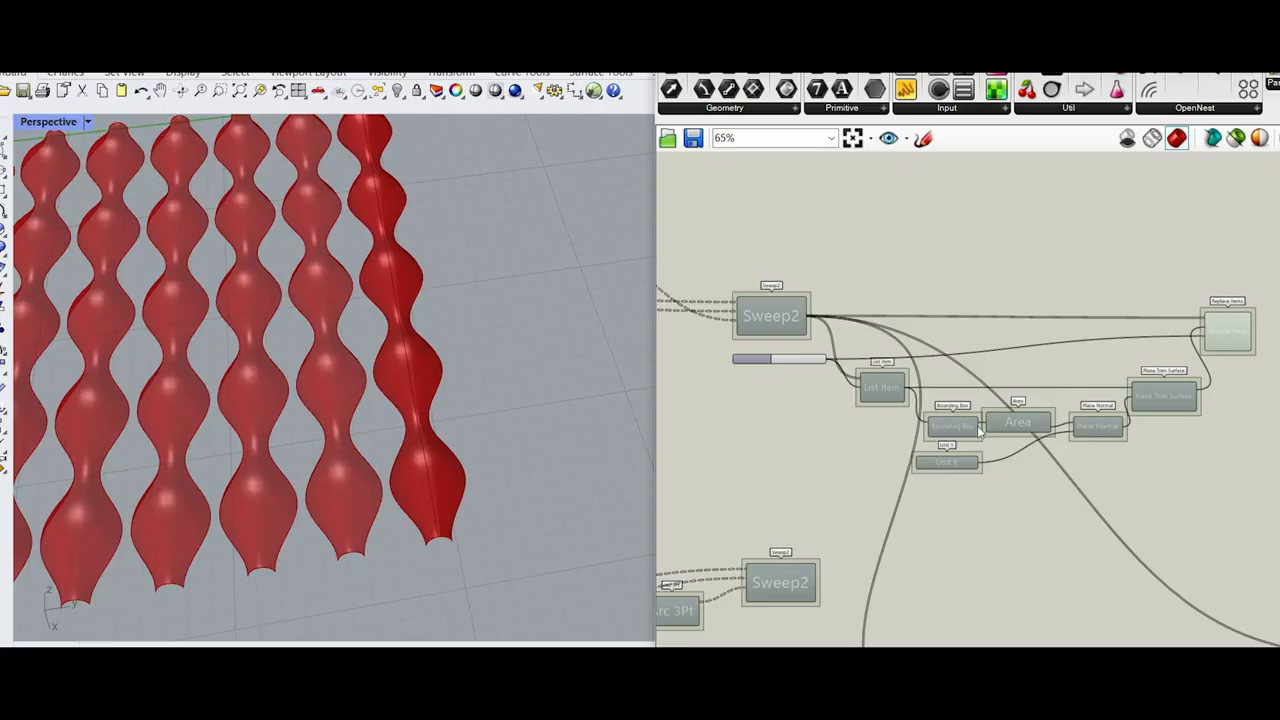
# Step: Delete the copied Replace Items component
pyautogui.scroll(-3, 1030, 470)
pyautogui.scroll(5, 1091, 464)
pyautogui.click(1091, 468)
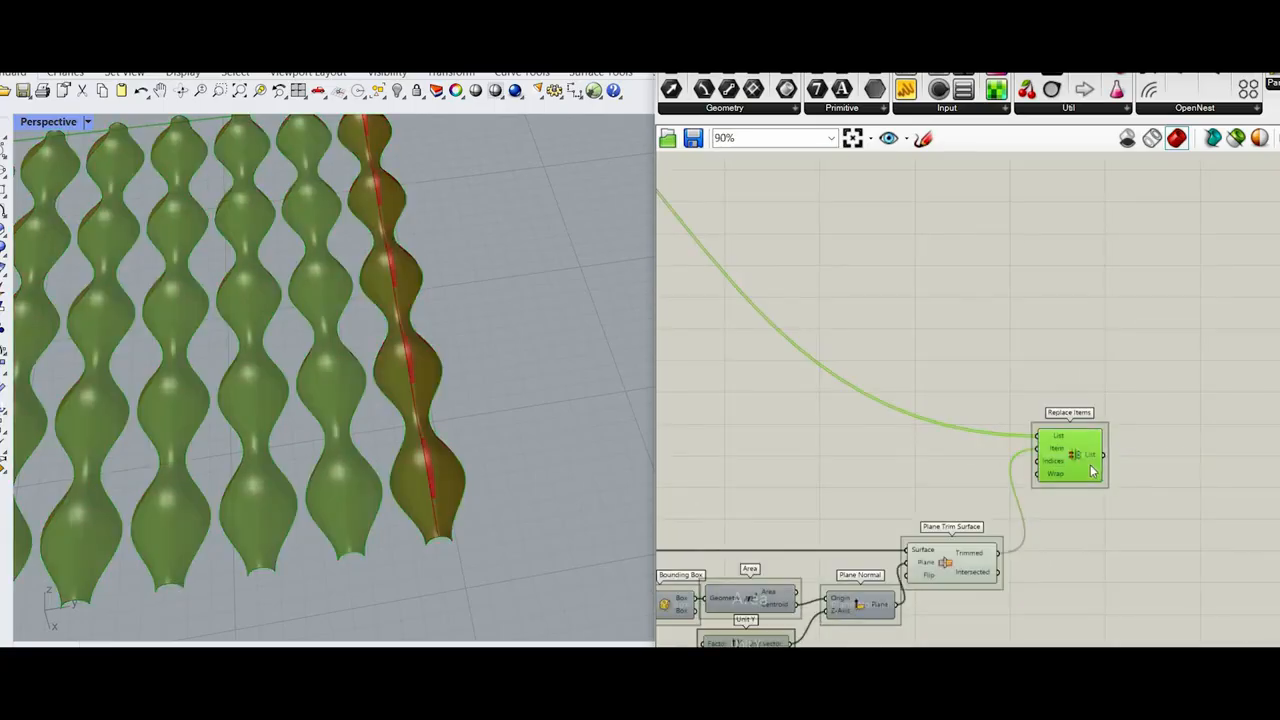
pyautogui.press('Delete')
# Step: Set the Flip input of the copied Plane Trim Surface to True
pyautogui.click(962, 564)
pyautogui.scroll(-4, 950, 540)
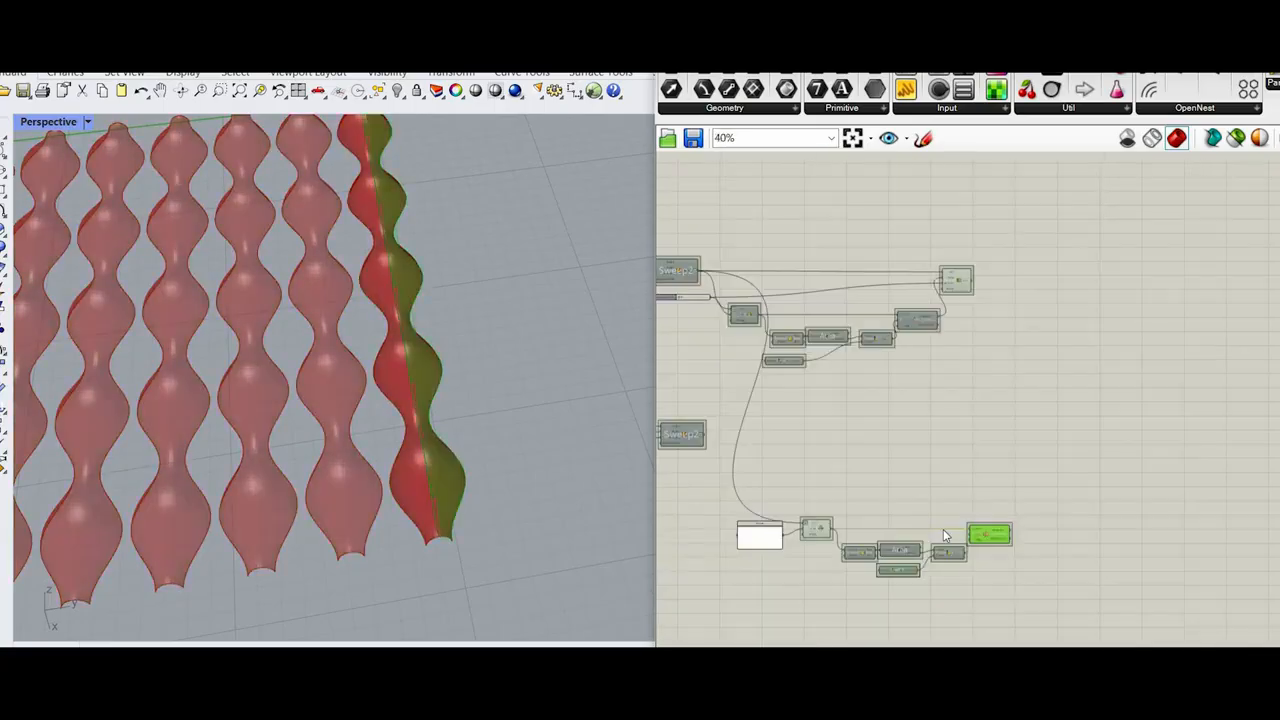
pyautogui.scroll(4, 1030, 517)
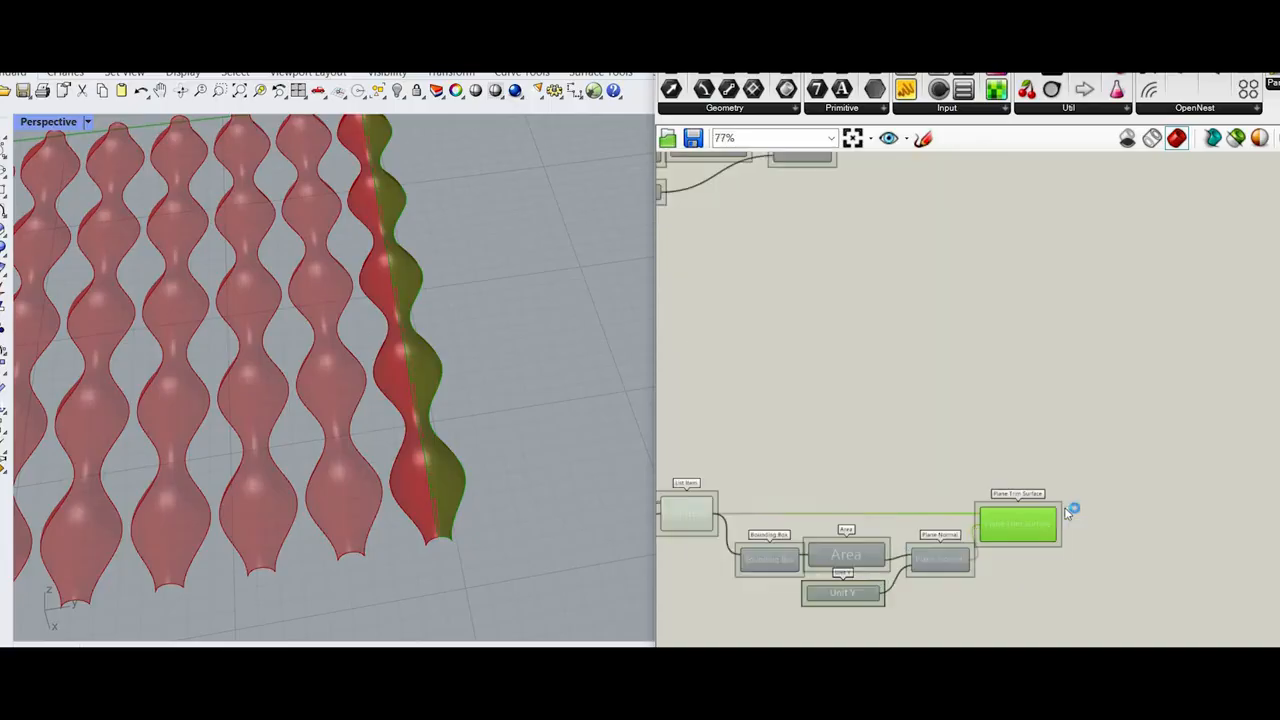
pyautogui.scroll(4, 943, 533)
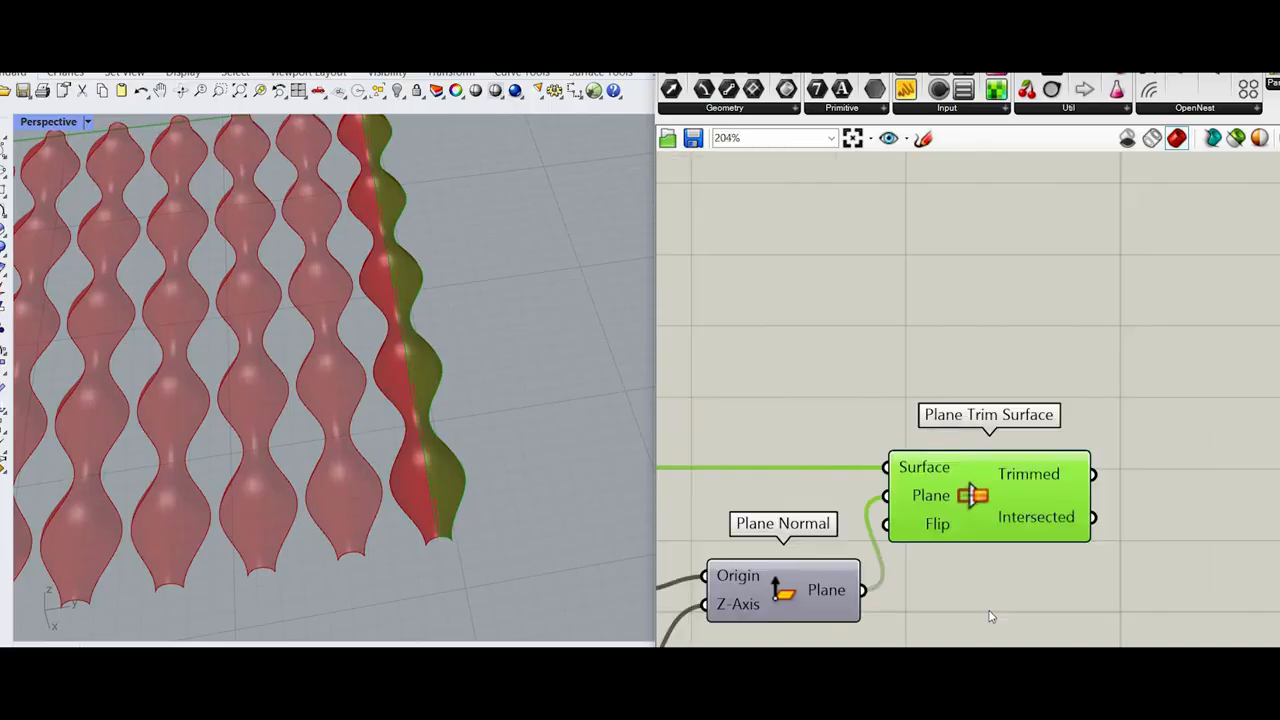
pyautogui.rightClick(938, 526)
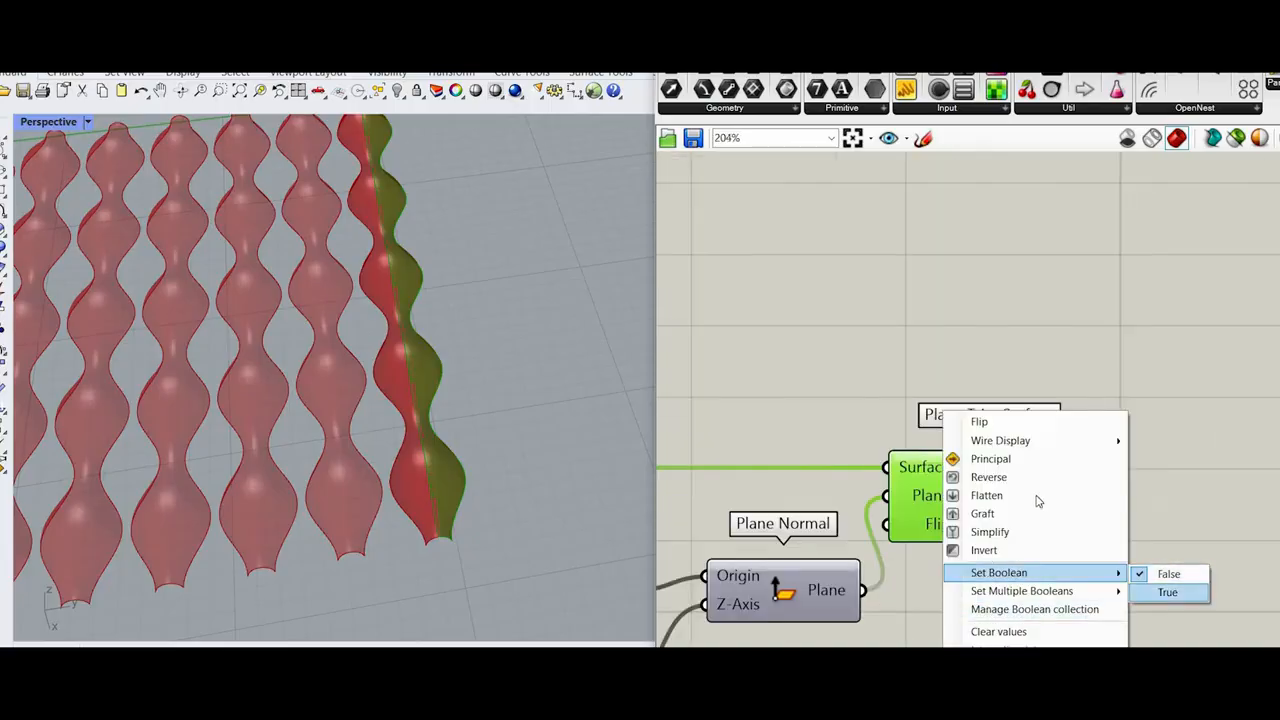
pyautogui.click(1167, 592)
# Step: Add a Merge component and feed it the Trimmed outputs of both Plane Trim Surface components
pyautogui.scroll(-5, 848, 340)
pyautogui.scroll(2, 870, 355)
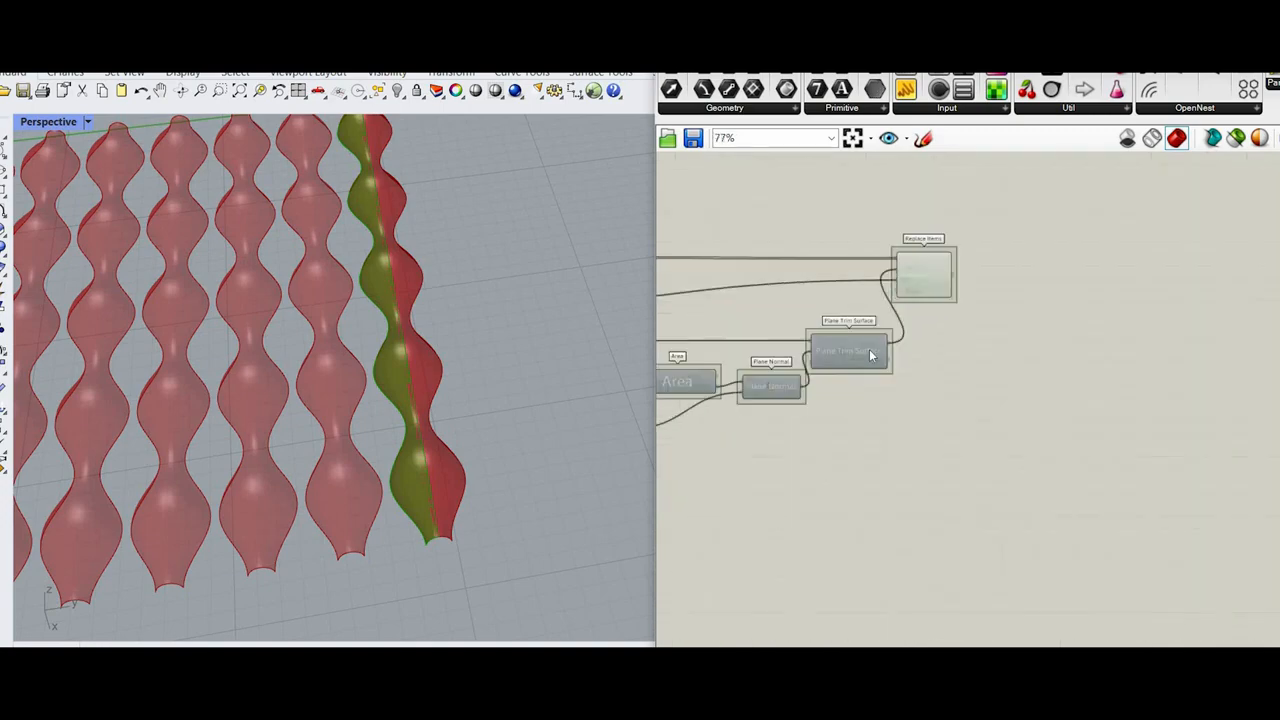
pyautogui.scroll(4, 870, 355)
pyautogui.scroll(-2, 937, 414)
pyautogui.doubleClick(934, 409)
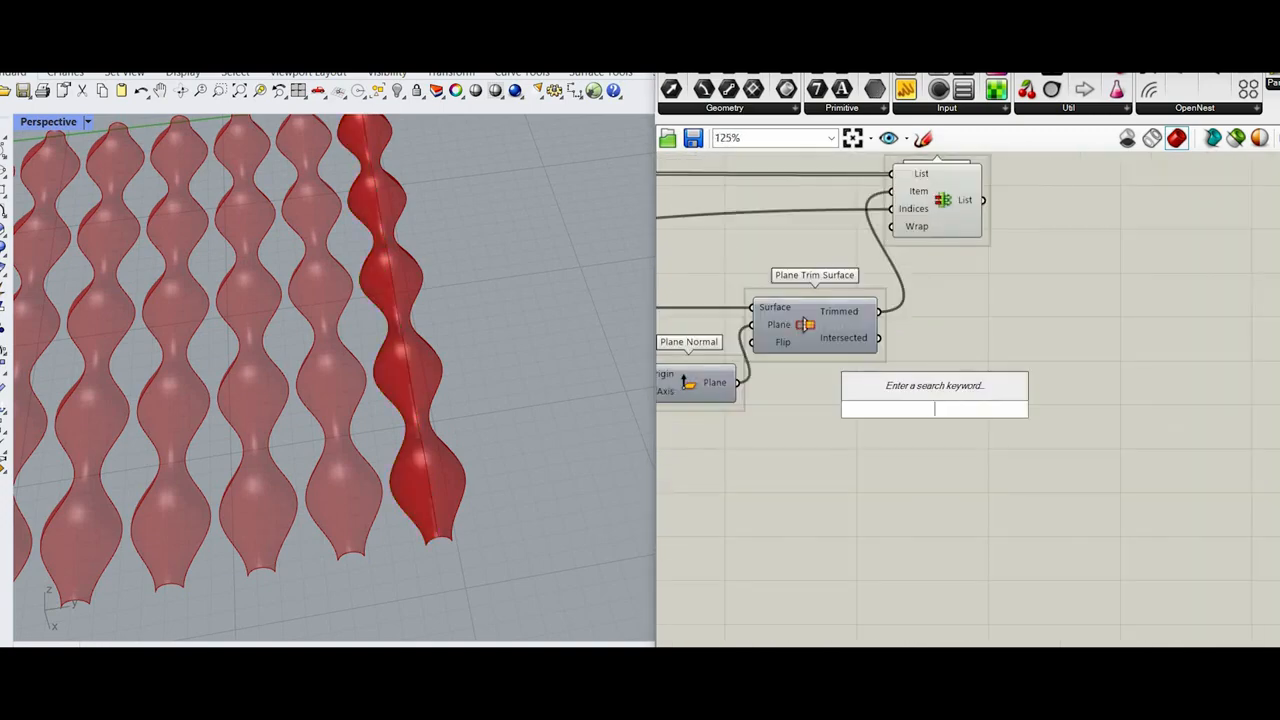
pyautogui.write('mer')
pyautogui.click(923, 367)
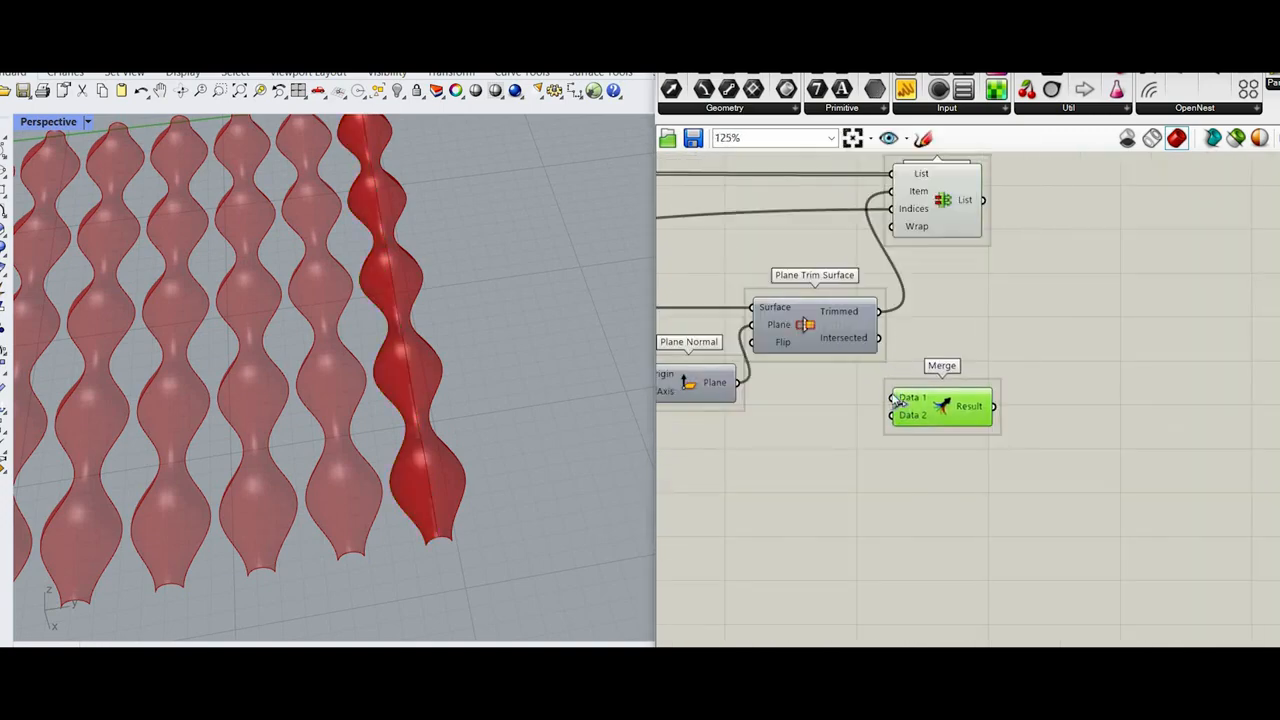
pyautogui.scroll(-5, 1004, 371)
pyautogui.moveTo(935, 402); pyautogui.dragTo(1152, 580)
pyautogui.scroll(4, 1055, 641)
pyautogui.scroll(-5, 1131, 552)
# Step: Move the copied trimming components up directly beneath the upper trimming group
pyautogui.moveTo(1078, 652); pyautogui.dragTo(790, 566)
pyautogui.moveTo(1068, 593); pyautogui.dragTo(1014, 423)
pyautogui.click(1139, 408)
pyautogui.scroll(3, 1125, 504)
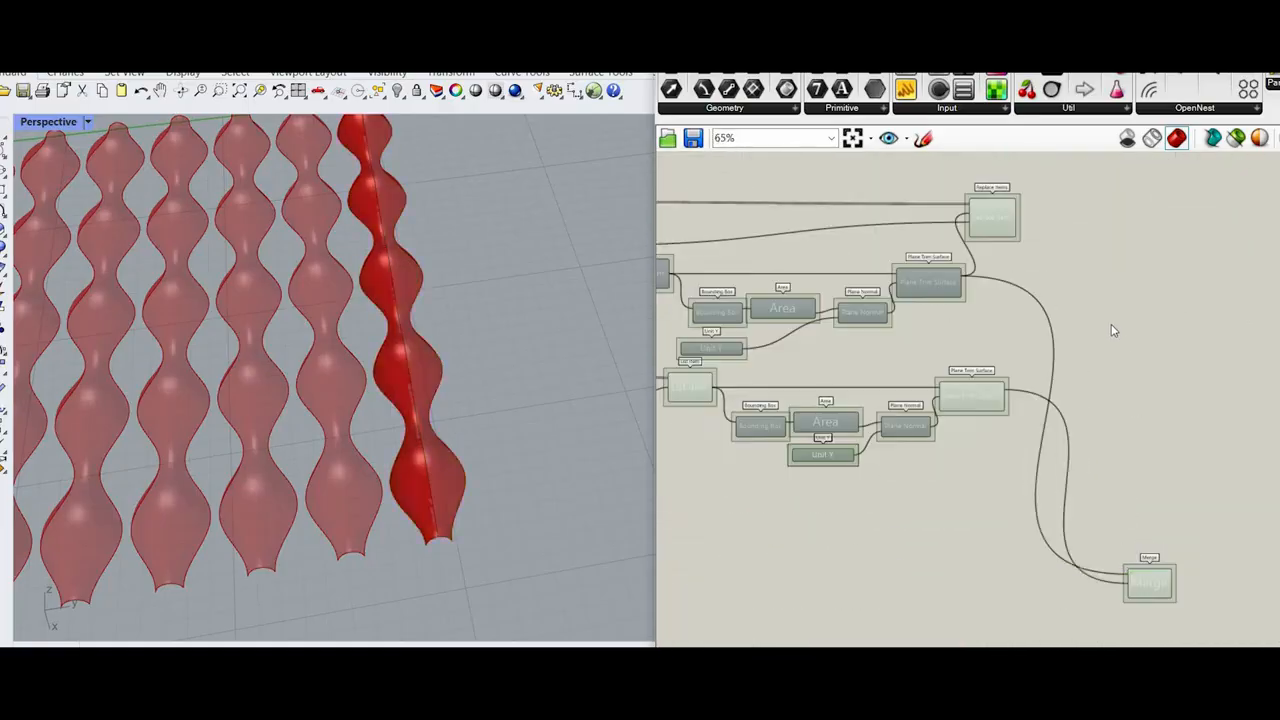
# Step: Place the Merge between the two Plane Trim Surface rows and shift Replace Items farther along the canvas
pyautogui.moveTo(1154, 594); pyautogui.dragTo(1147, 474)
pyautogui.scroll(-2, 968, 310)
pyautogui.moveTo(968, 310); pyautogui.dragTo(960, 407, button='right')
pyautogui.scroll(4, 942, 301)
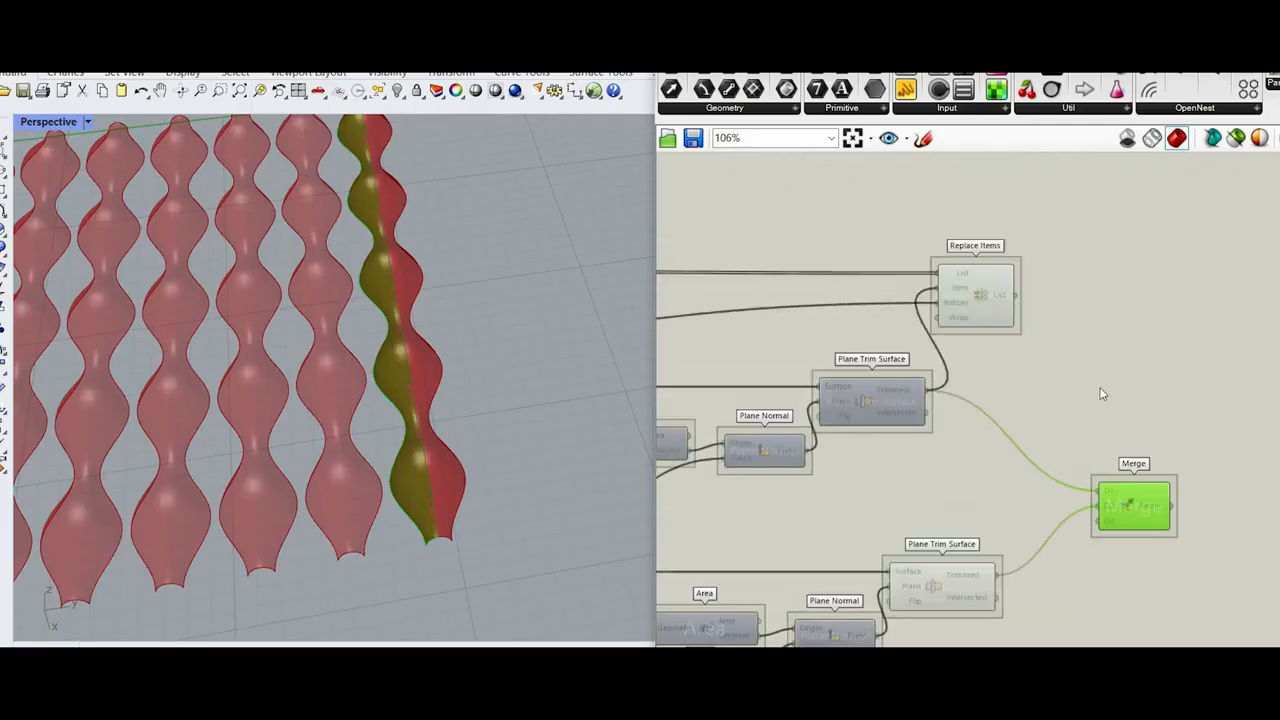
pyautogui.moveTo(980, 298); pyautogui.dragTo(1209, 295)
# Step: Add a second Merge component between Replace Items and the first Merge
pyautogui.scroll(-3, 1091, 398)
pyautogui.scroll(5, 1130, 480)
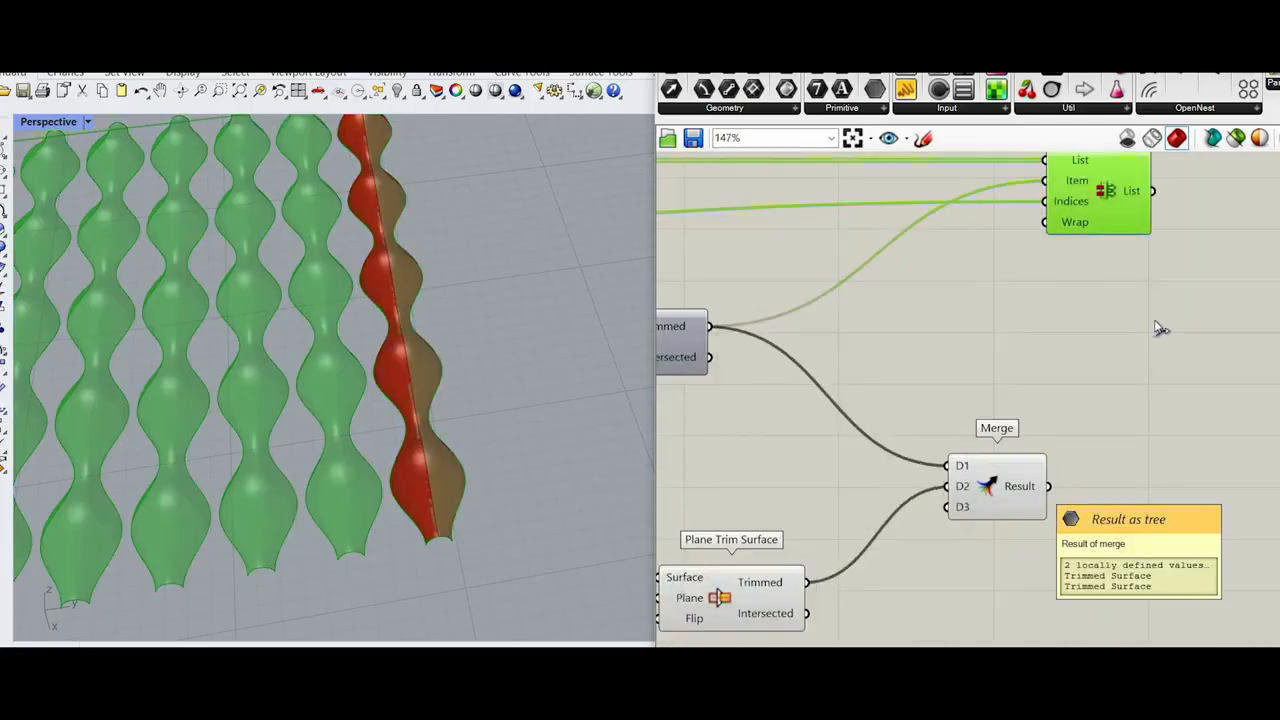
pyautogui.scroll(-5, 1170, 345)
pyautogui.scroll(5, 1100, 380)
pyautogui.scroll(-4, 1028, 402)
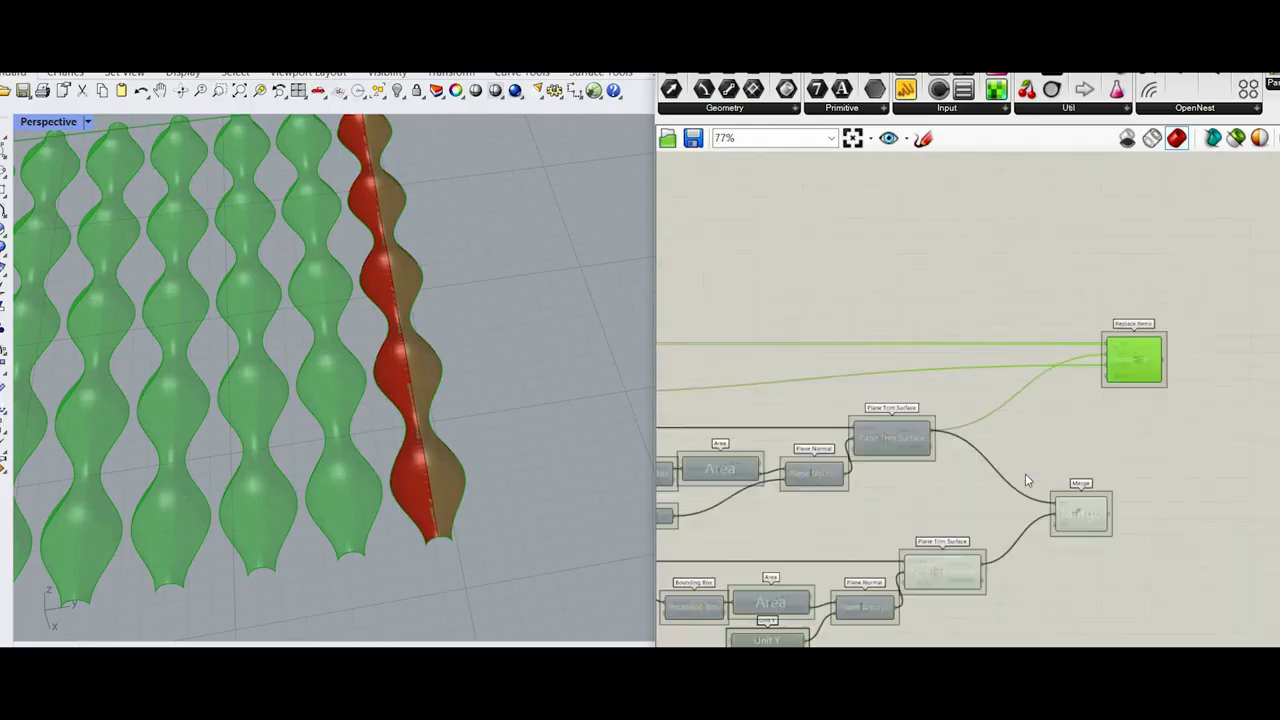
pyautogui.scroll(4, 1025, 473)
pyautogui.doubleClick(1026, 468)
pyautogui.write('merge')
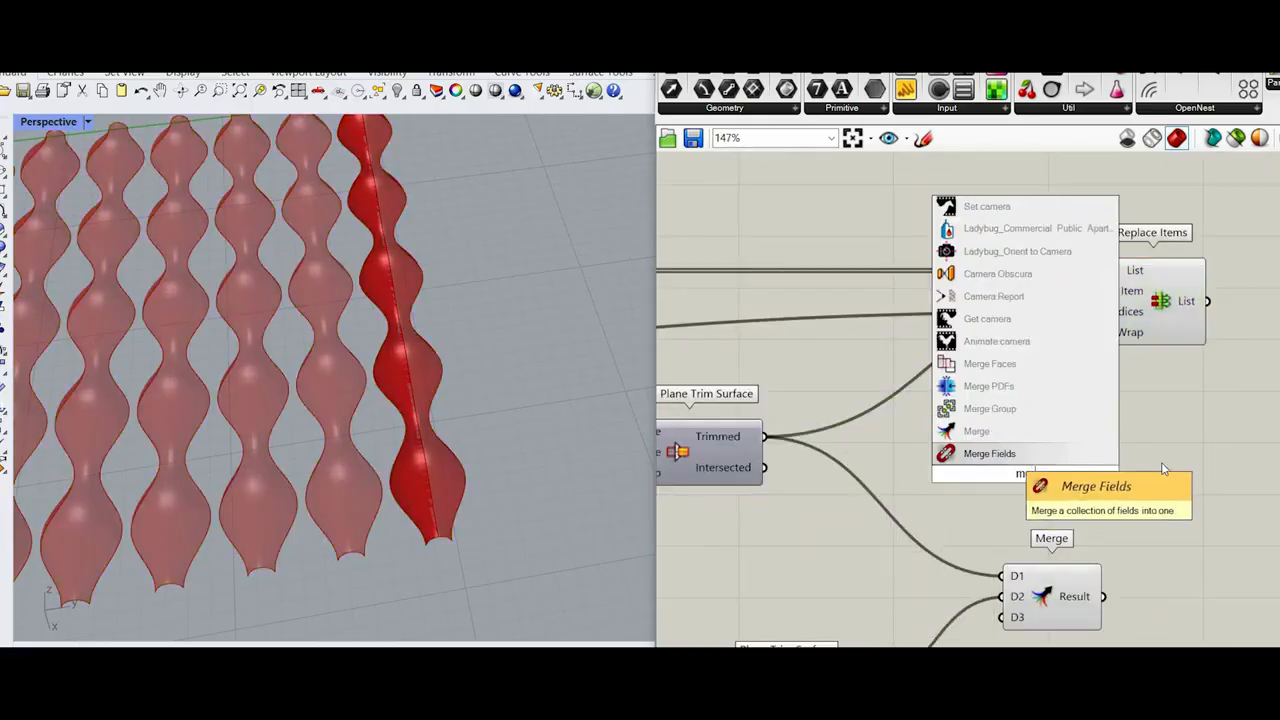
pyautogui.press('Return')
# Step: Connect the number slider set to 0 to the Data 1 input of the second Merge
pyautogui.scroll(-5, 843, 435)
pyautogui.scroll(-3, 843, 435)
pyautogui.scroll(6, 790, 430)
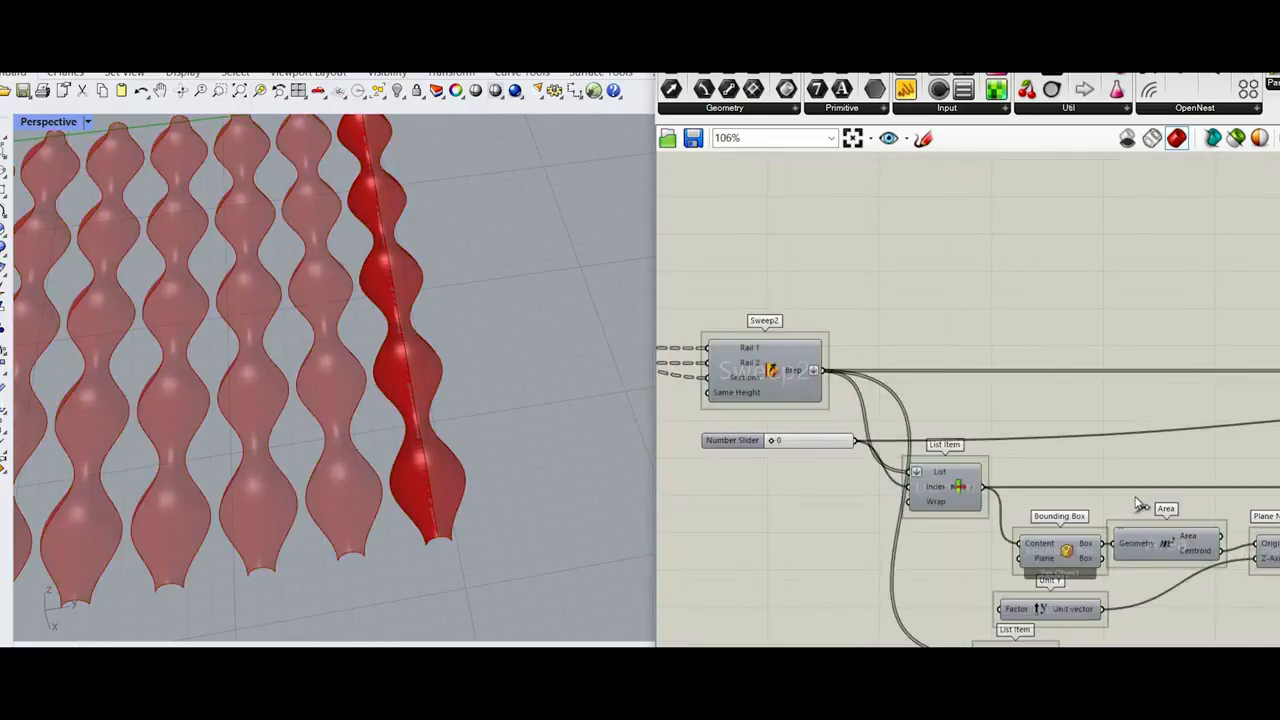
pyautogui.scroll(-4, 860, 437)
pyautogui.moveTo(849, 438); pyautogui.dragTo(1073, 533)
pyautogui.scroll(4, 1110, 475)
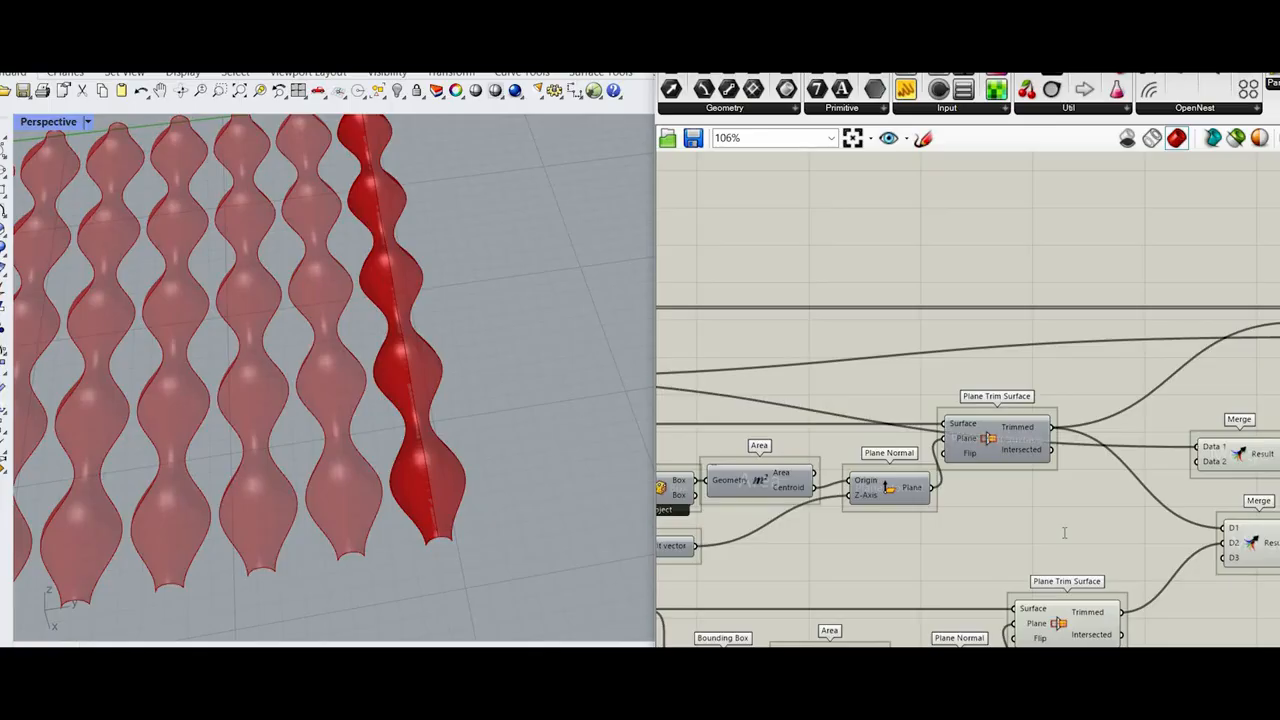
# Step: Add a List Length component between the two Plane Trim Surface rows and connect the sweep surfaces to its List input
pyautogui.doubleClick(1064, 533)
pyautogui.write('list l')
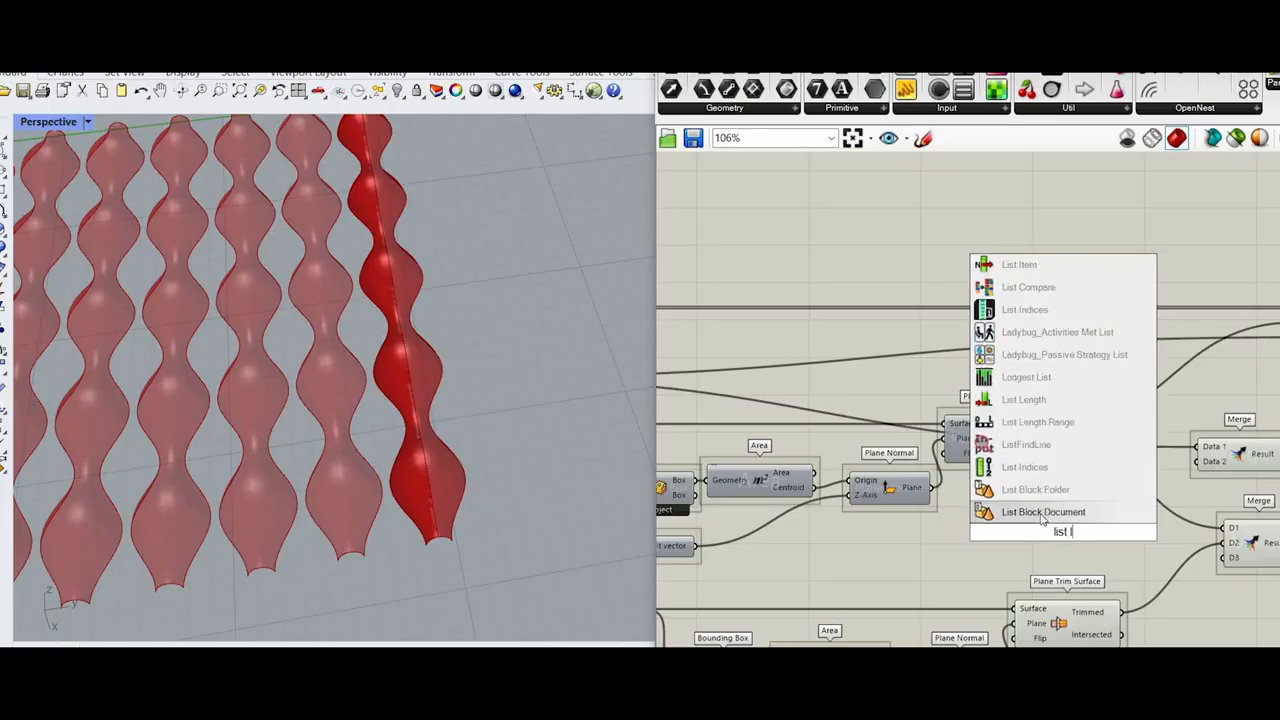
pyautogui.write('e')
pyautogui.click(1041, 493)
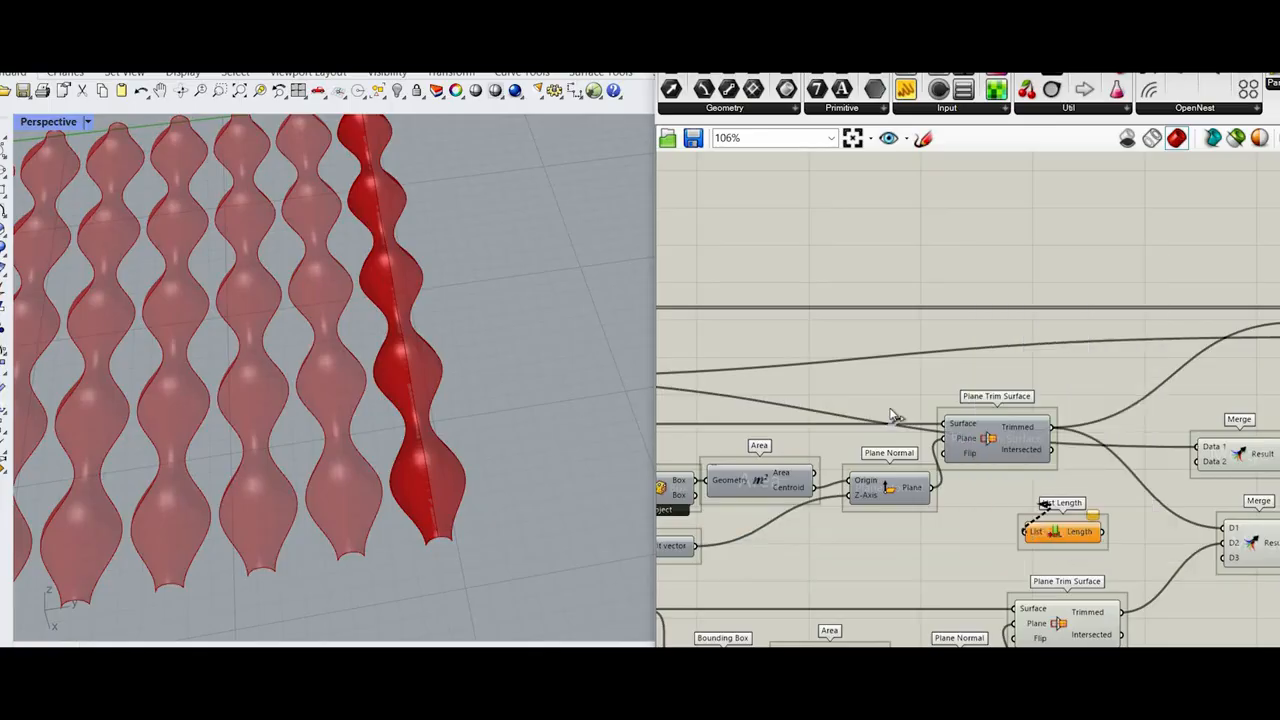
pyautogui.scroll(-4, 893, 416)
pyautogui.scroll(9, 1112, 525)
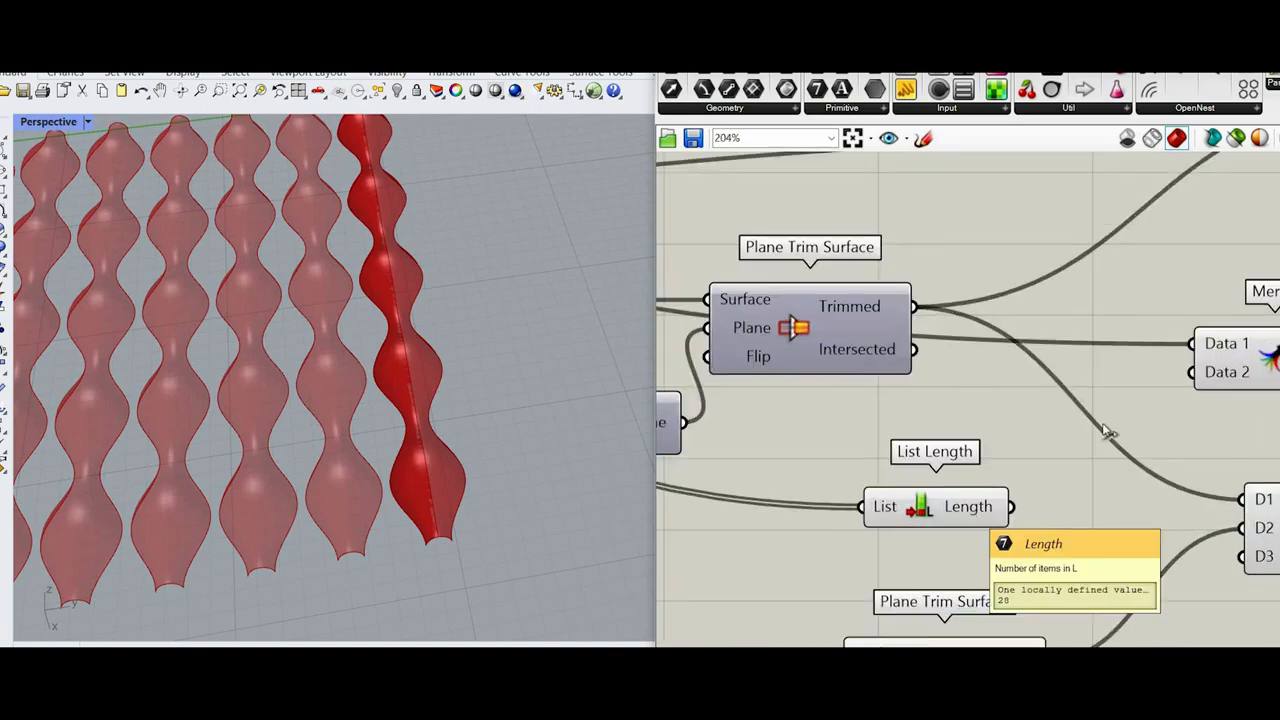
# Step: Connect the List Length output to the D2 input of the upper Merge and apply an expression to the Length output
pyautogui.moveTo(1178, 424); pyautogui.dragTo(1192, 373)
pyautogui.scroll(-5, 771, 571)
pyautogui.scroll(4, 869, 577)
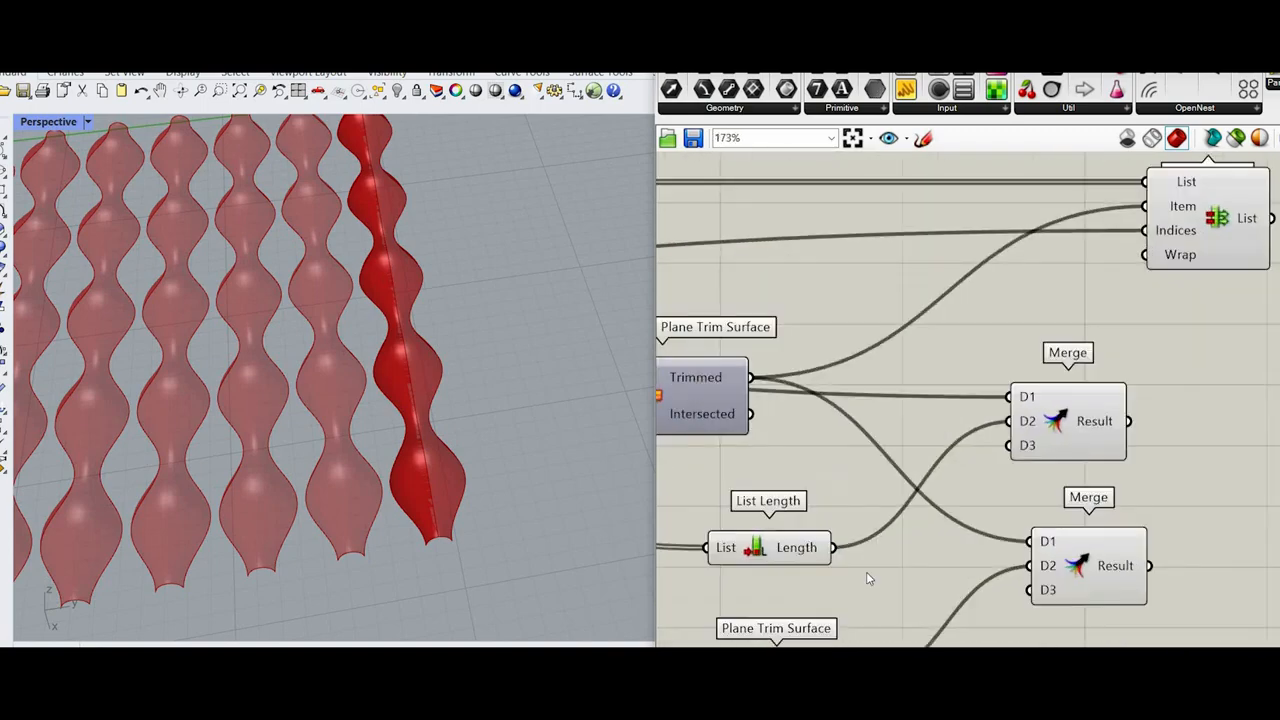
pyautogui.scroll(2, 779, 556)
pyautogui.rightClick(809, 542)
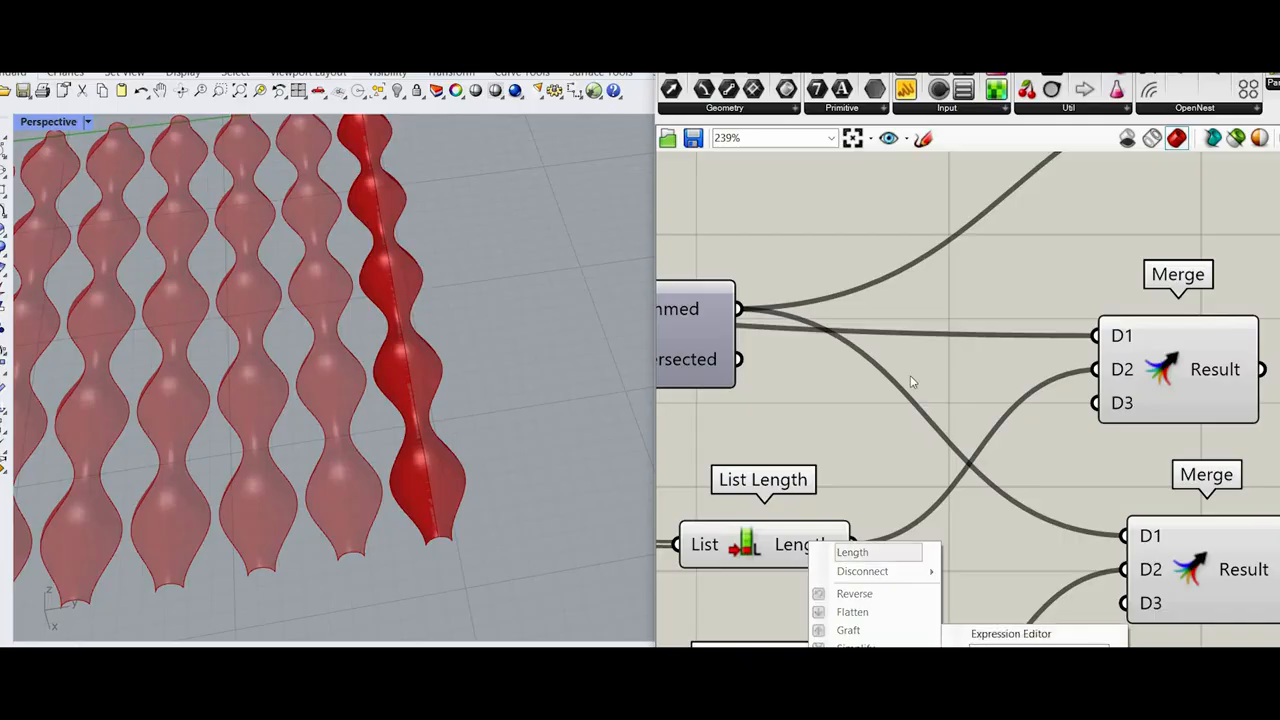
# Step: Connect the lower Merge result to the Item input of Replace Items and the upper Merge result to Indices
pyautogui.scroll(-6, 954, 543)
pyautogui.scroll(4, 970, 310)
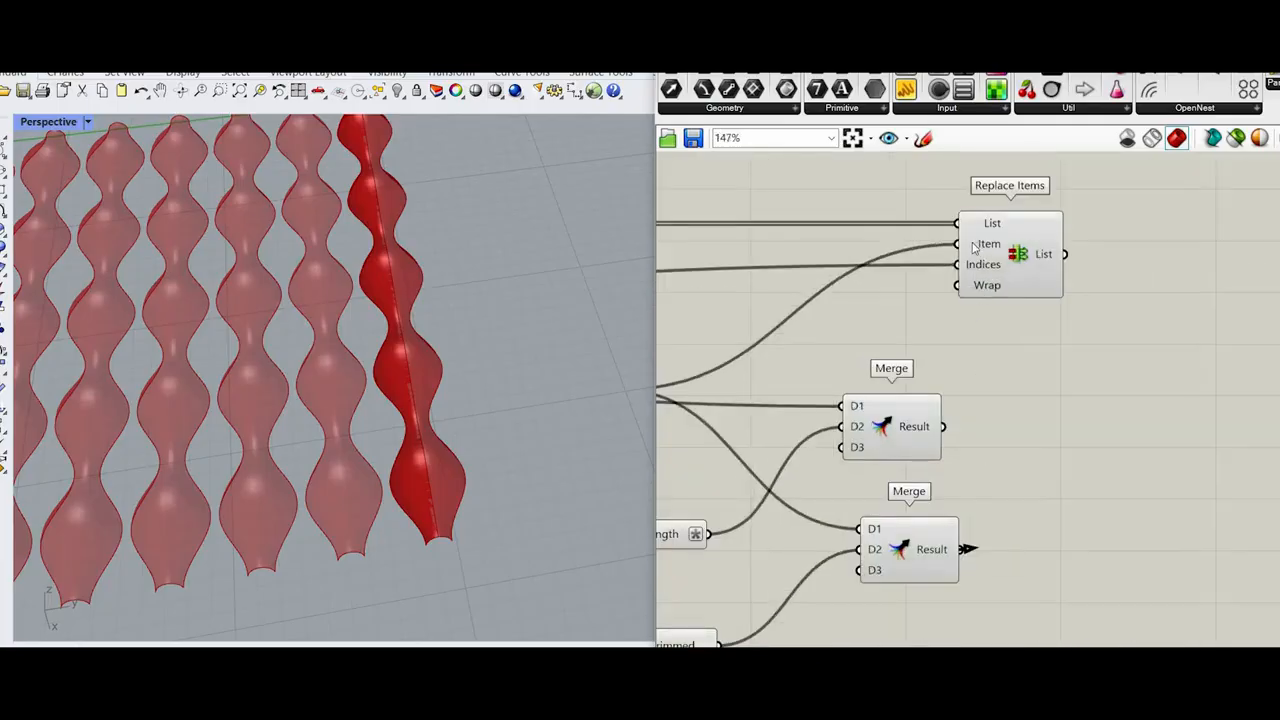
pyautogui.moveTo(1008, 284); pyautogui.dragTo(1010, 285)
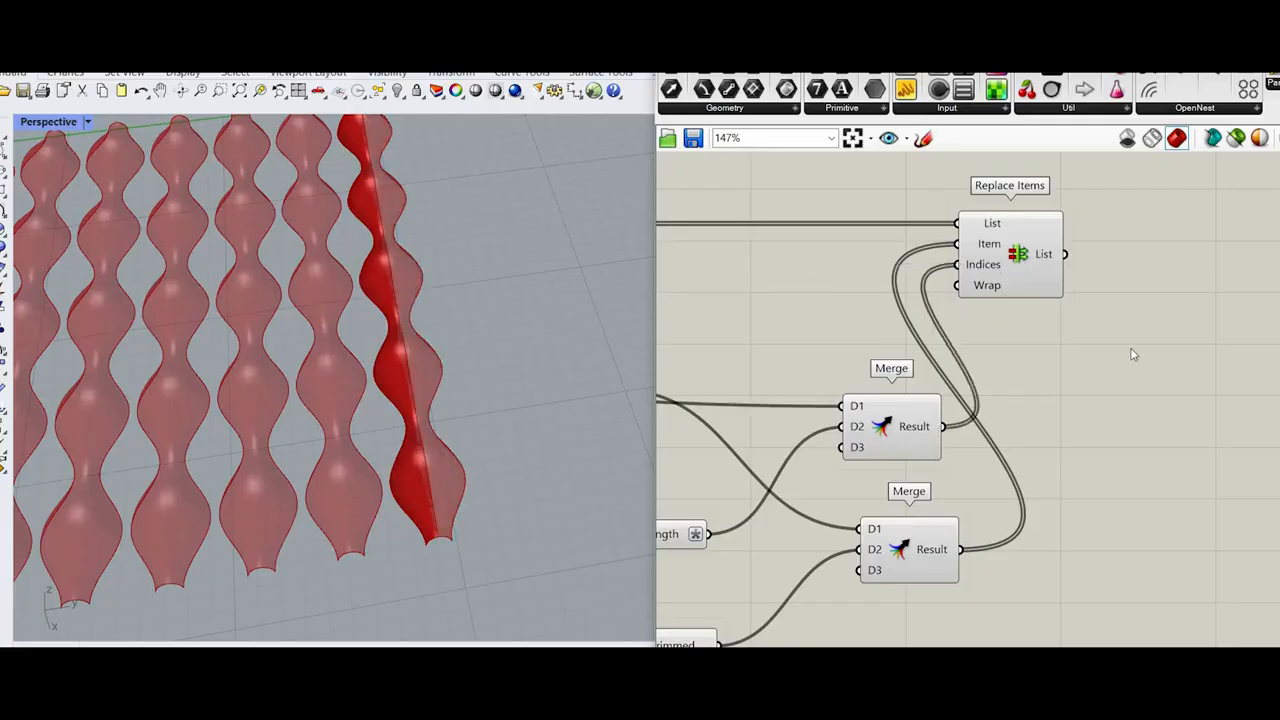
# Step: Turn off the preview of the trimming components and merges, then inspect both trimmed ends of the Replace Items surfaces
pyautogui.click(1040, 278)
pyautogui.scroll(-6, 1112, 376)
pyautogui.click(910, 322)
pyautogui.moveTo(1076, 452); pyautogui.dragTo(908, 320)
pyautogui.scroll(2, 1003, 290)
pyautogui.rightClick(1036, 310)
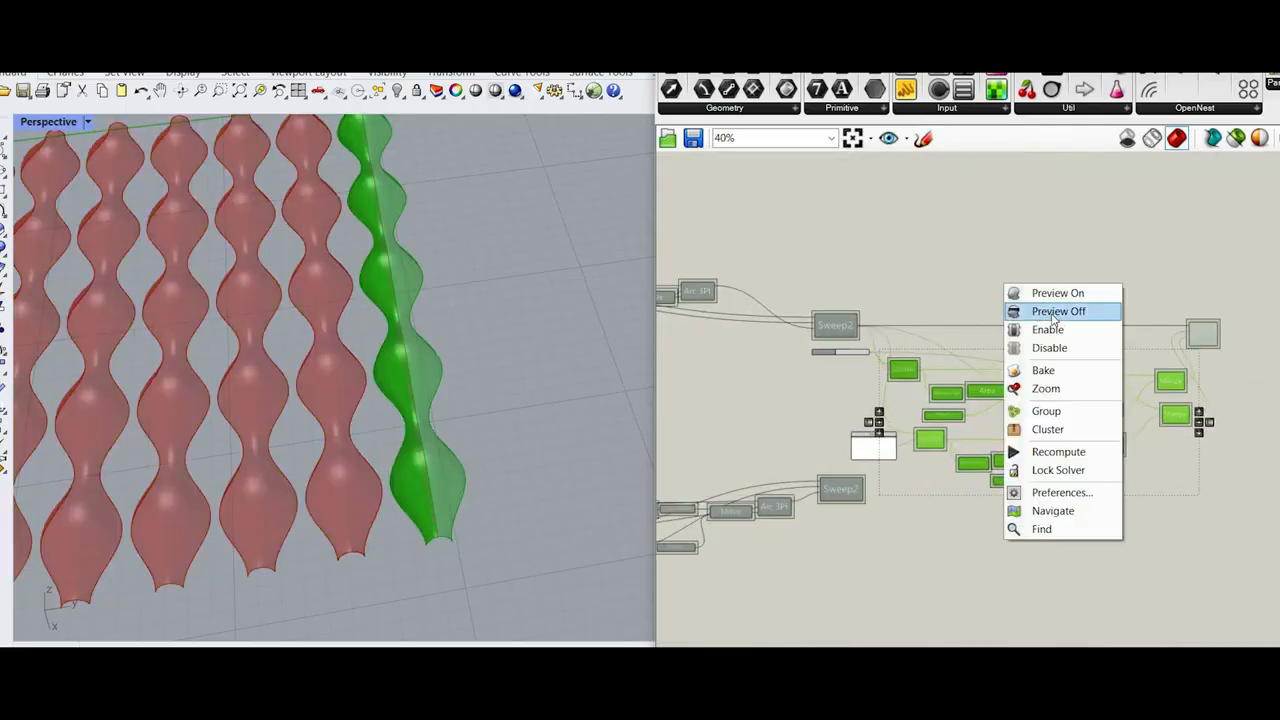
pyautogui.click(1050, 312)
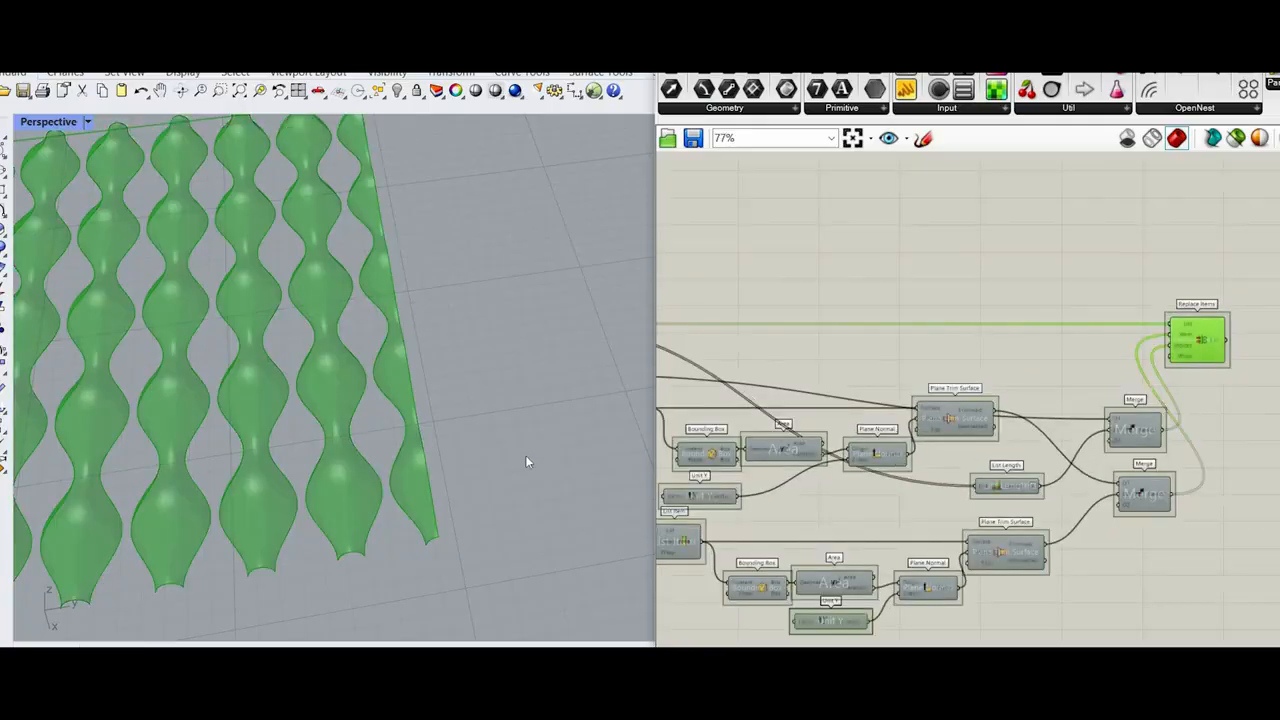
pyautogui.scroll(-5, 550, 430)
pyautogui.scroll(-8, 550, 425)
pyautogui.scroll(7, 550, 424)
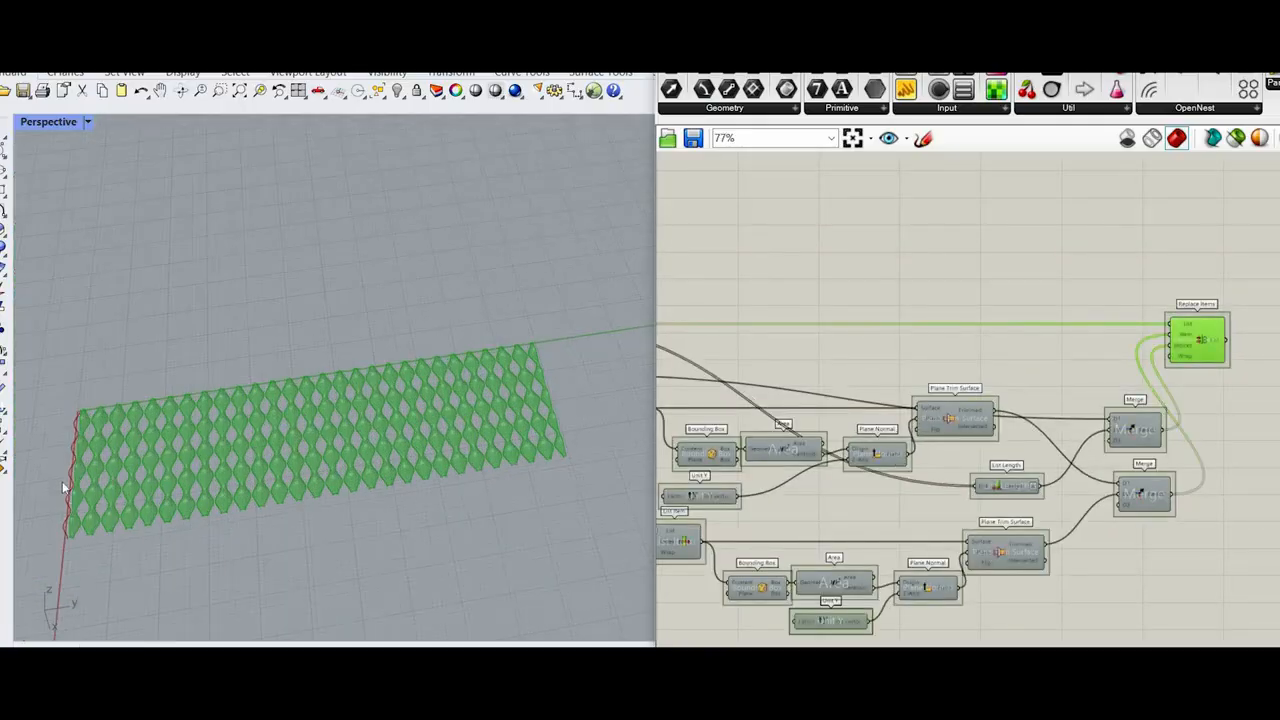
pyautogui.scroll(5, 74, 519)
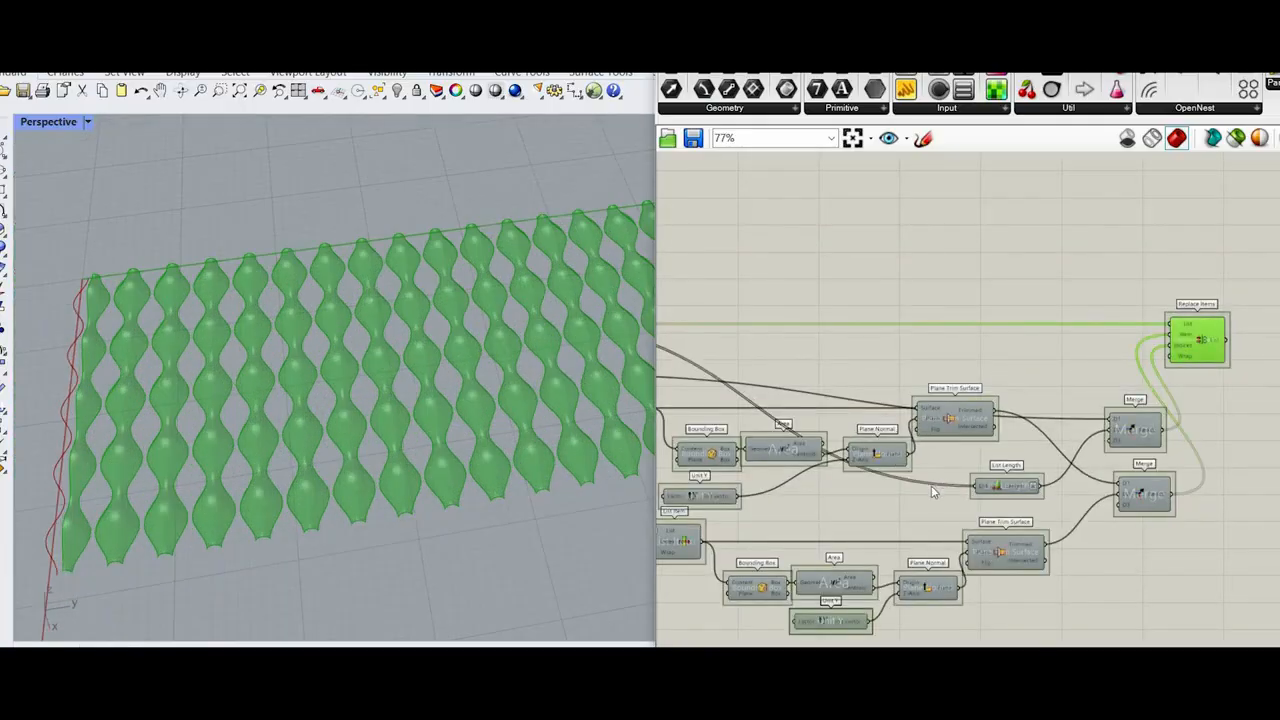
pyautogui.scroll(-3, 931, 485)
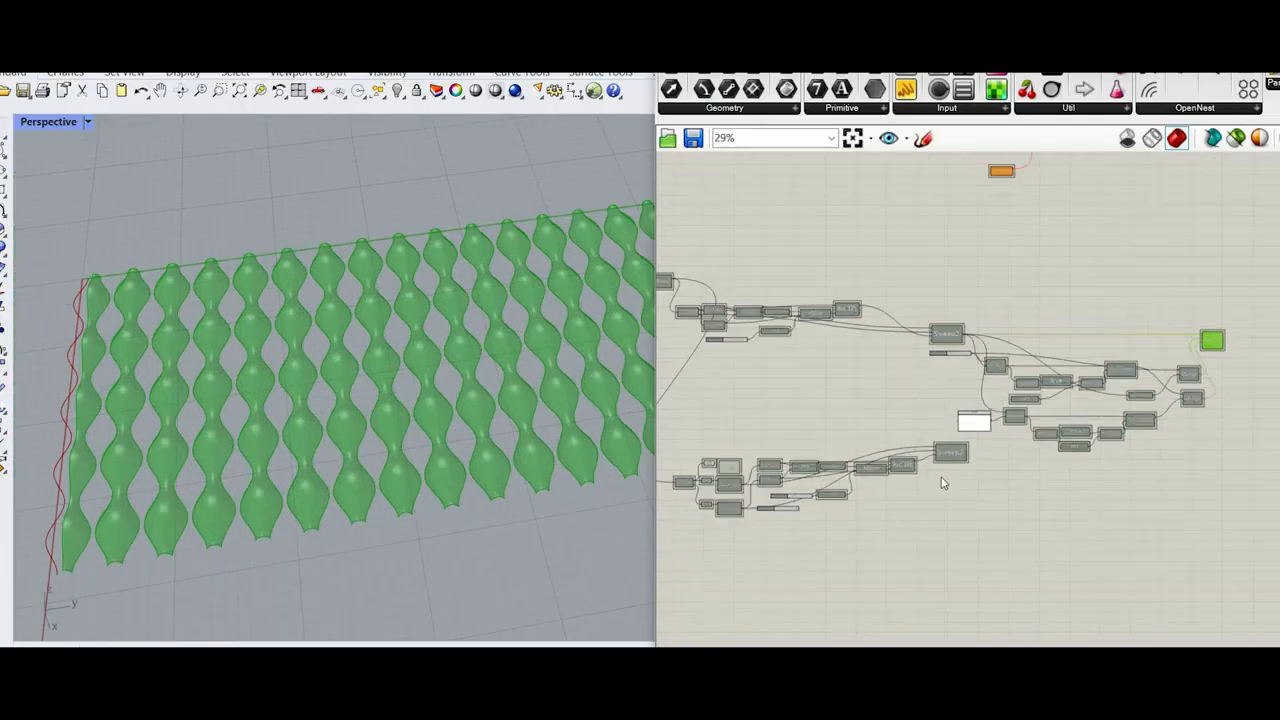
# Step: Move the lower Sweep2 component down the canvas, clear of the trimming components
pyautogui.scroll(5, 924, 531)
pyautogui.scroll(-4, 923, 500)
pyautogui.moveTo(923, 525); pyautogui.dragTo(659, 363)
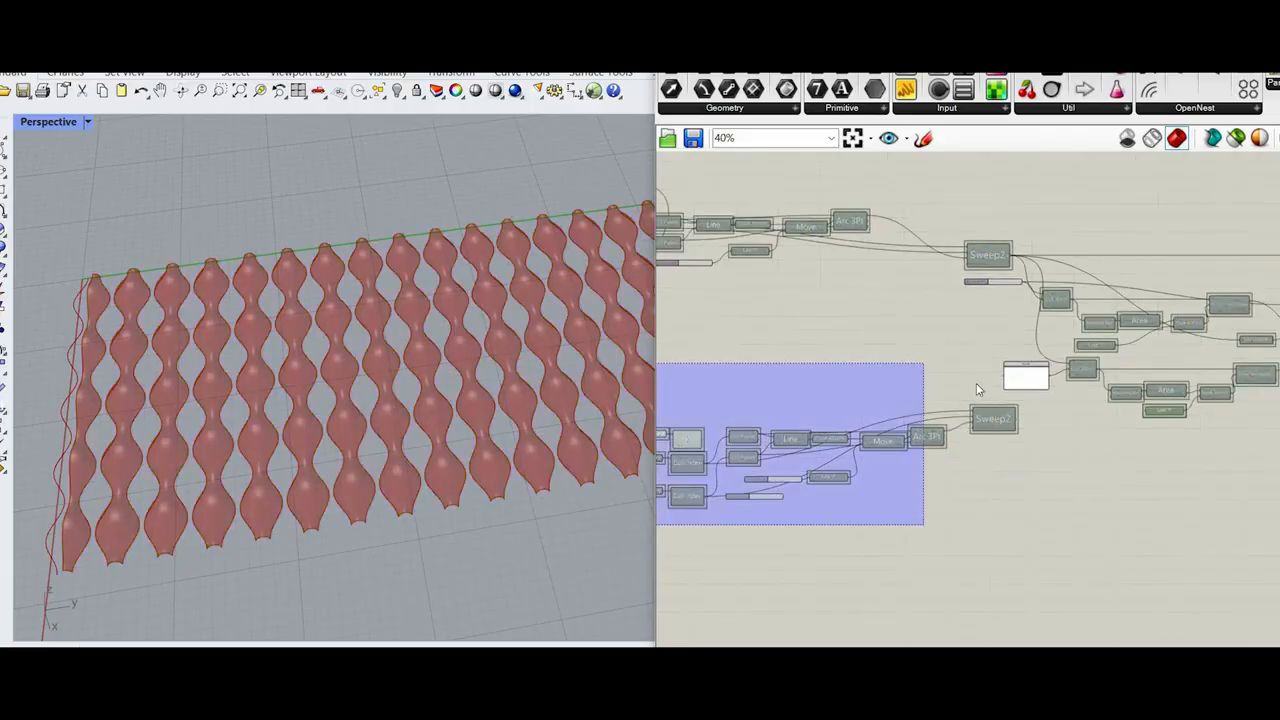
pyautogui.scroll(3, 960, 452)
pyautogui.moveTo(976, 383); pyautogui.dragTo(1108, 538)
pyautogui.scroll(-4, 865, 432)
pyautogui.scroll(3, 1189, 473)
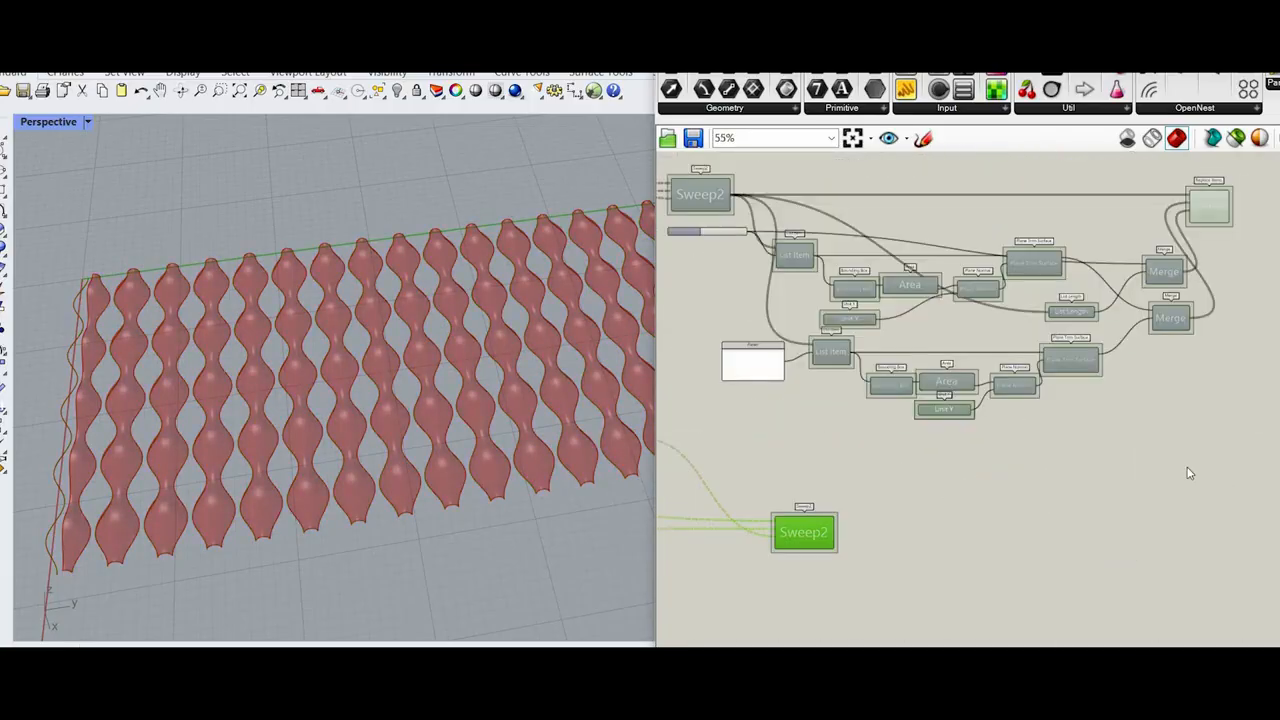
pyautogui.scroll(4, 853, 474)
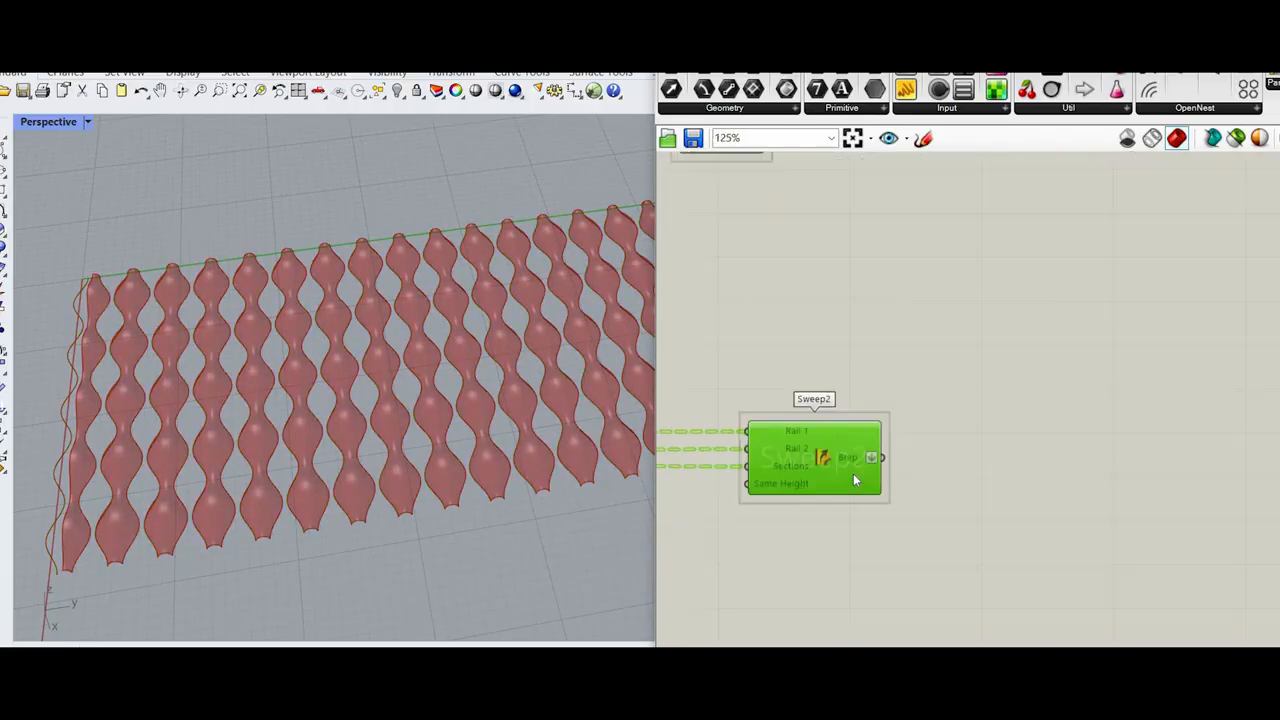
# Step: Add a Merge after Replace Items and connect Replace Items to D1 and the lower Sweep2 to D2
pyautogui.doubleClick(970, 428)
pyautogui.write('mer')
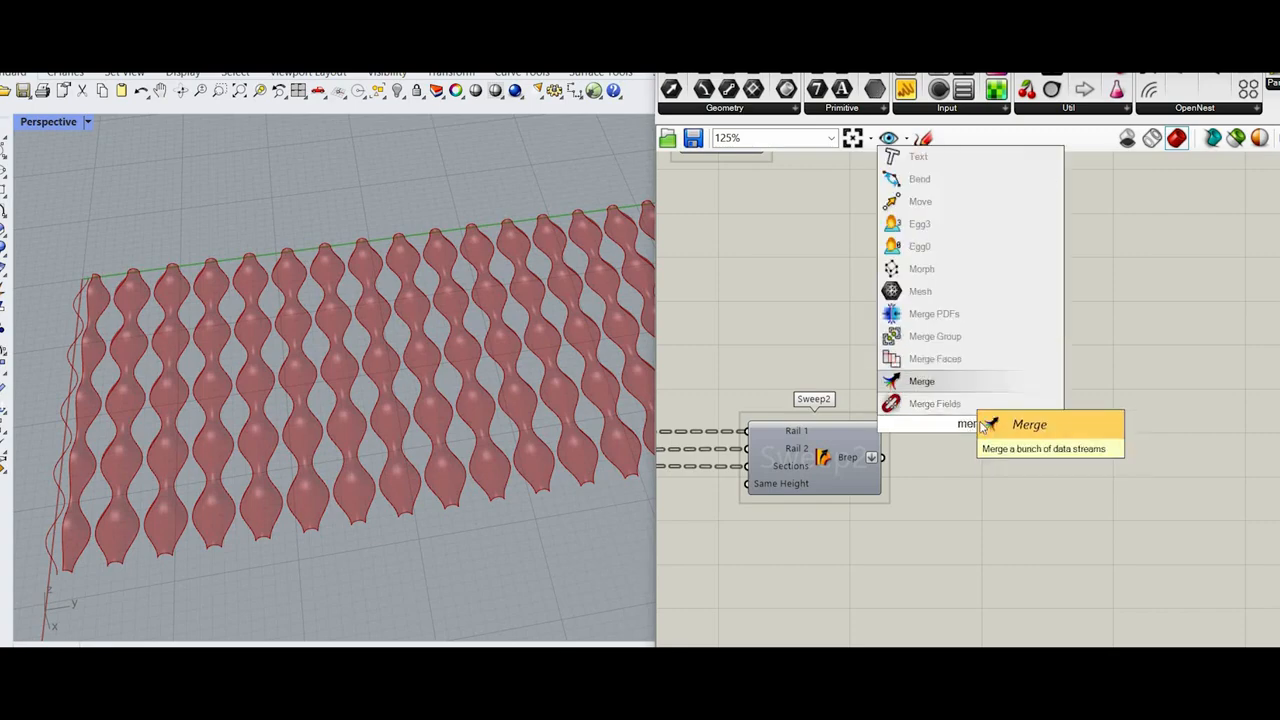
pyautogui.click(922, 381)
pyautogui.scroll(-4, 968, 208)
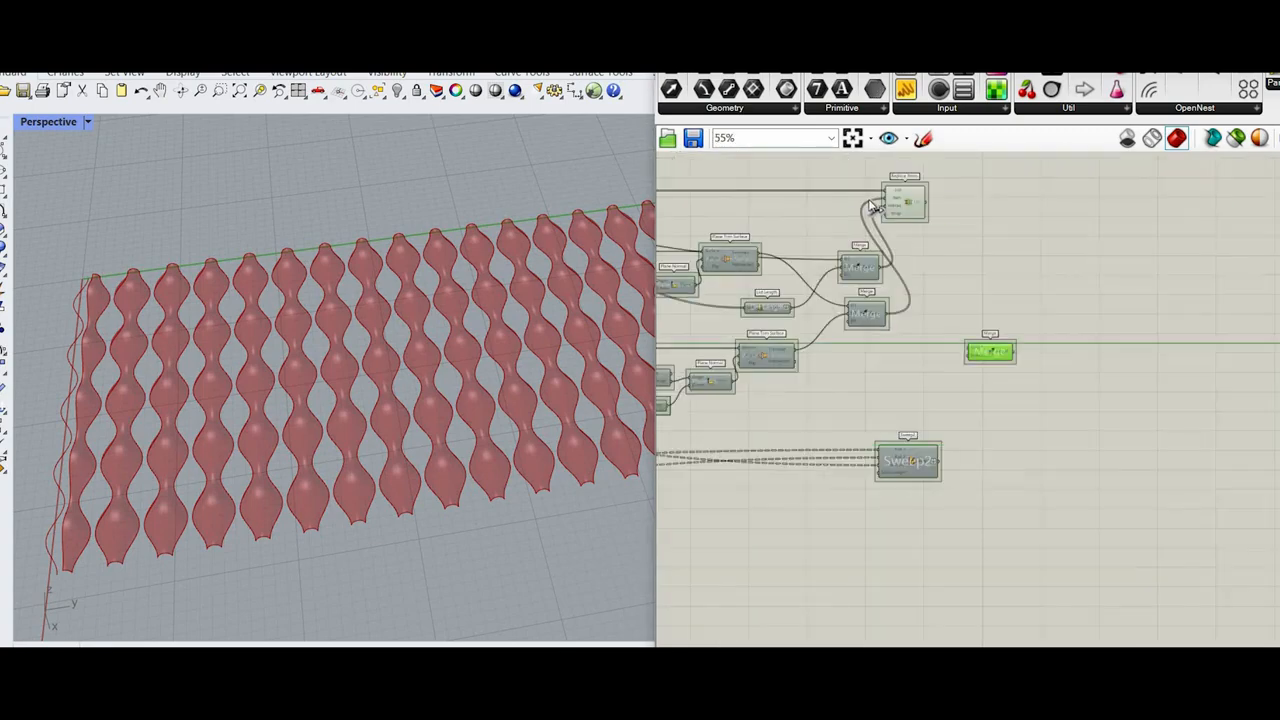
pyautogui.scroll(4, 930, 210)
pyautogui.scroll(-4, 857, 340)
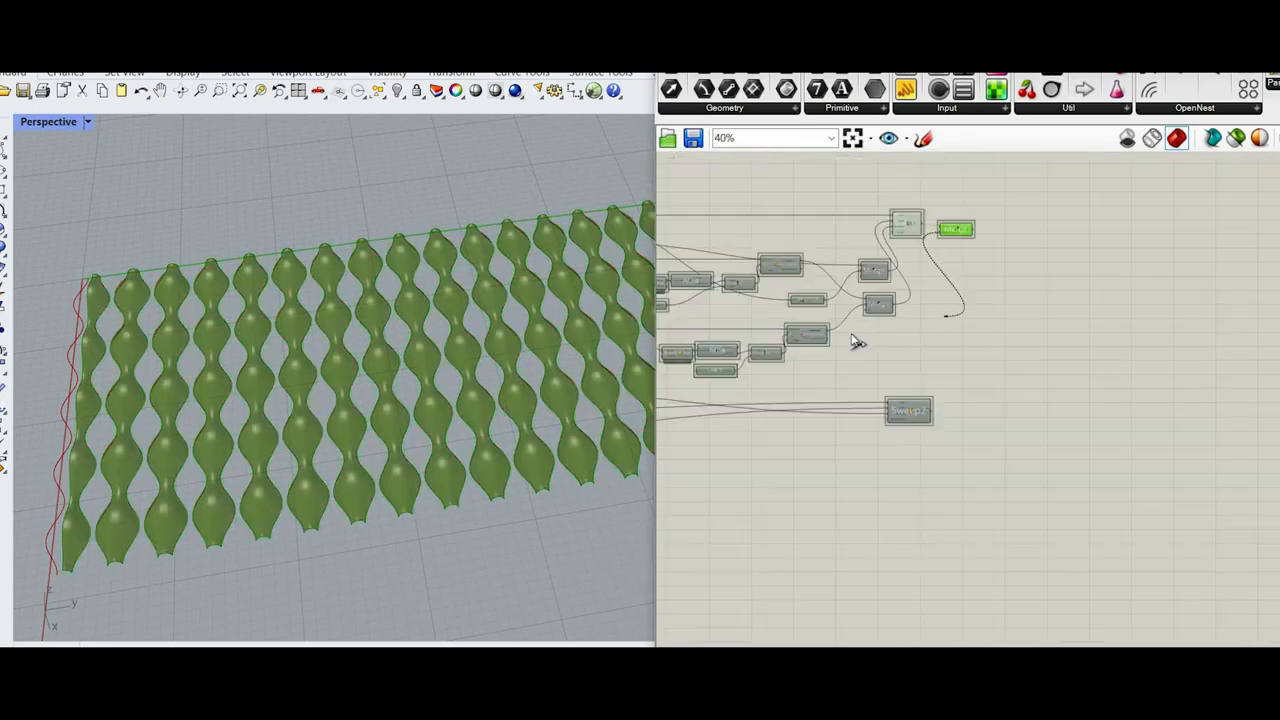
pyautogui.scroll(4, 886, 380)
pyautogui.scroll(-8, 886, 380)
# Step: Turn off the preview of the components feeding the final Merge, including Replace Items and the lower Sweep2
pyautogui.moveTo(867, 411); pyautogui.dragTo(725, 240)
pyautogui.scroll(3, 900, 277)
pyautogui.rightClick(895, 236)
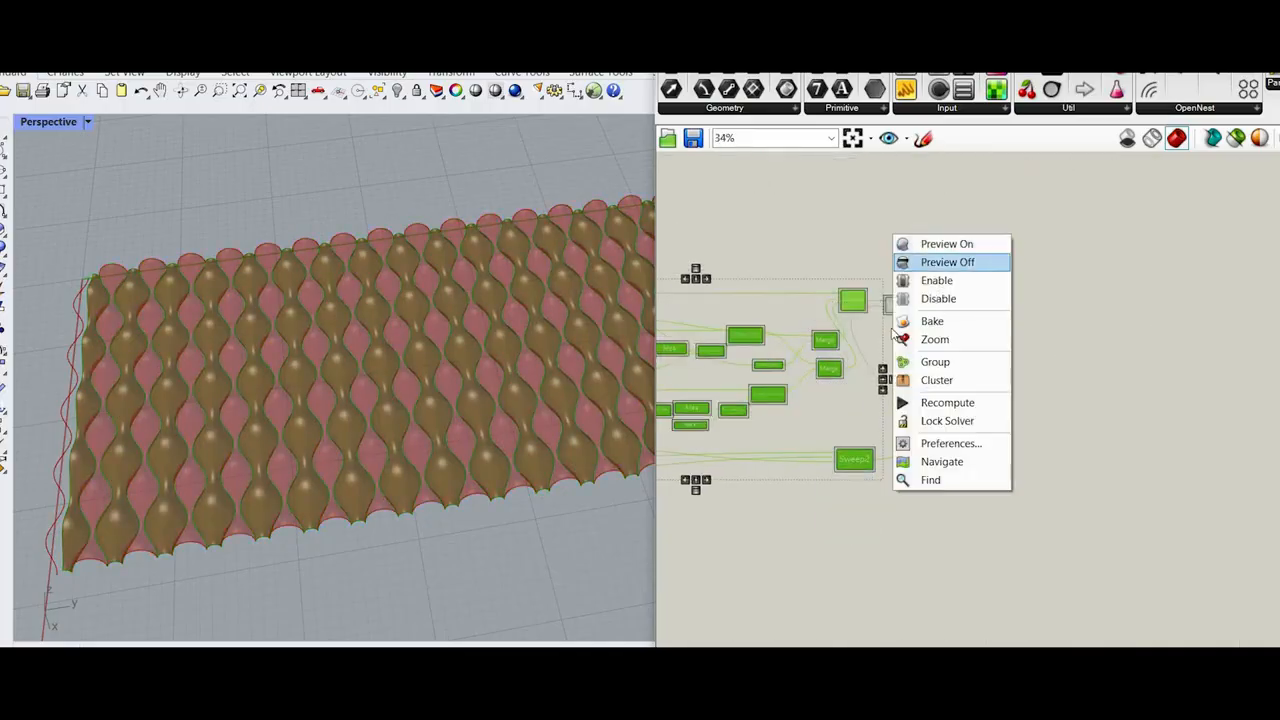
pyautogui.click(935, 260)
# Step: Add a Brep Join component, connect the final Merge result to it and flatten its Breps input
pyautogui.scroll(4, 1065, 352)
pyautogui.doubleClick(1065, 348)
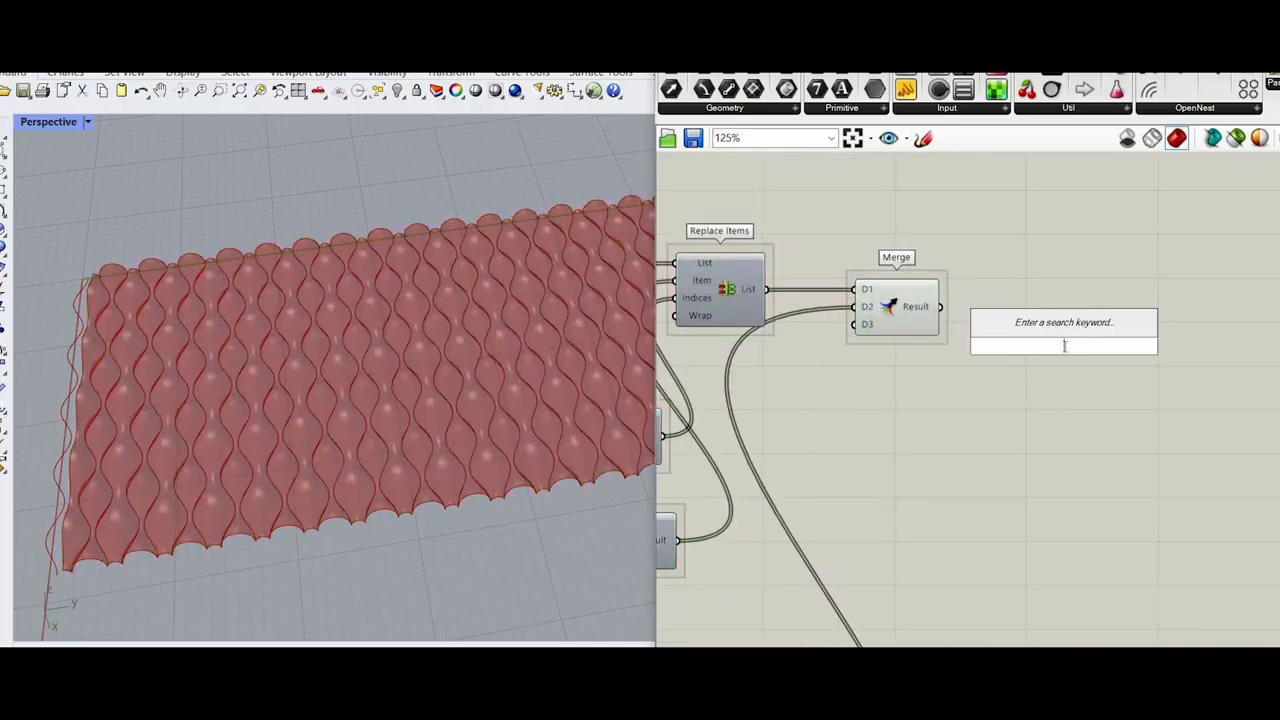
pyautogui.write('brep ')
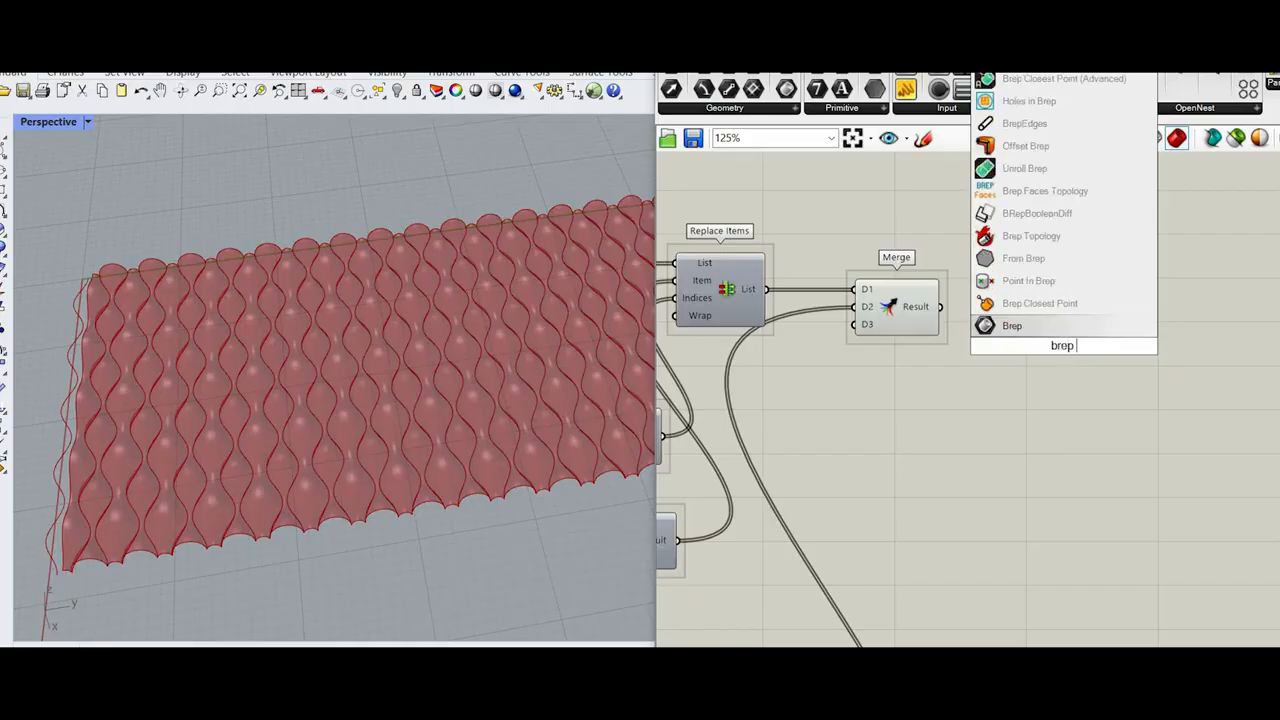
pyautogui.write('join')
pyautogui.click(1064, 327)
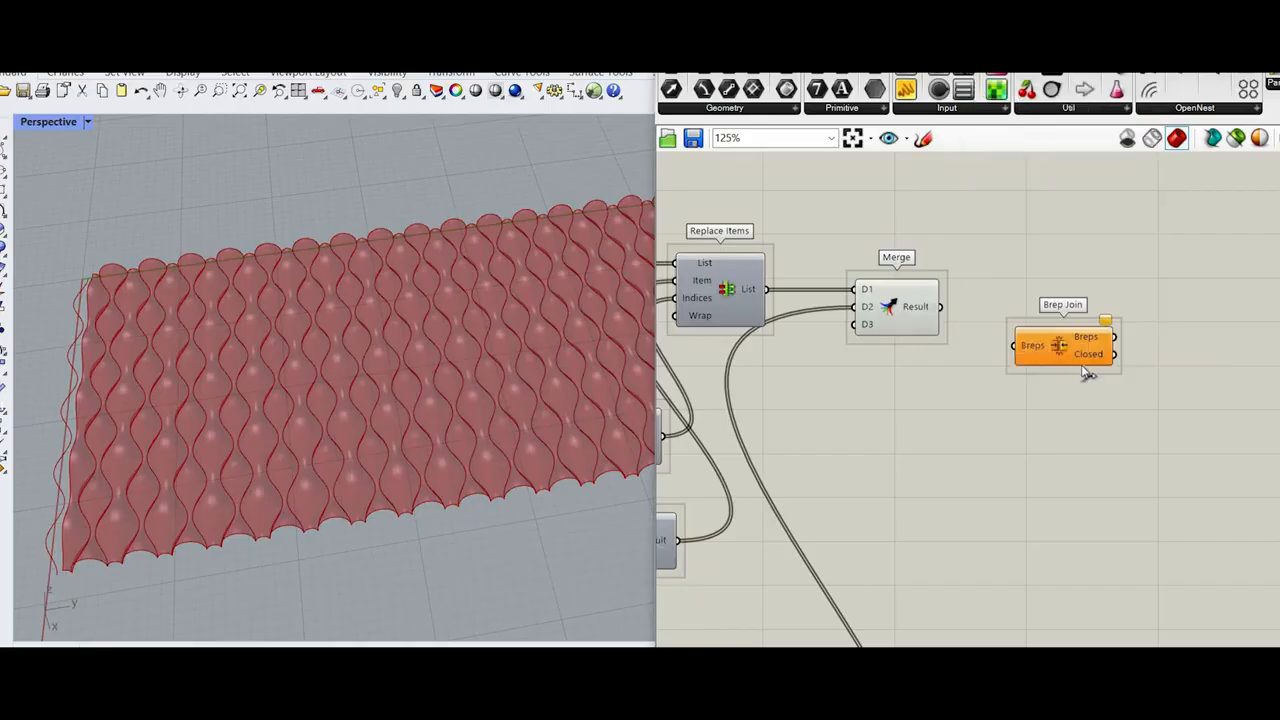
pyautogui.scroll(3, 922, 301)
pyautogui.moveTo(957, 311); pyautogui.dragTo(1025, 316)
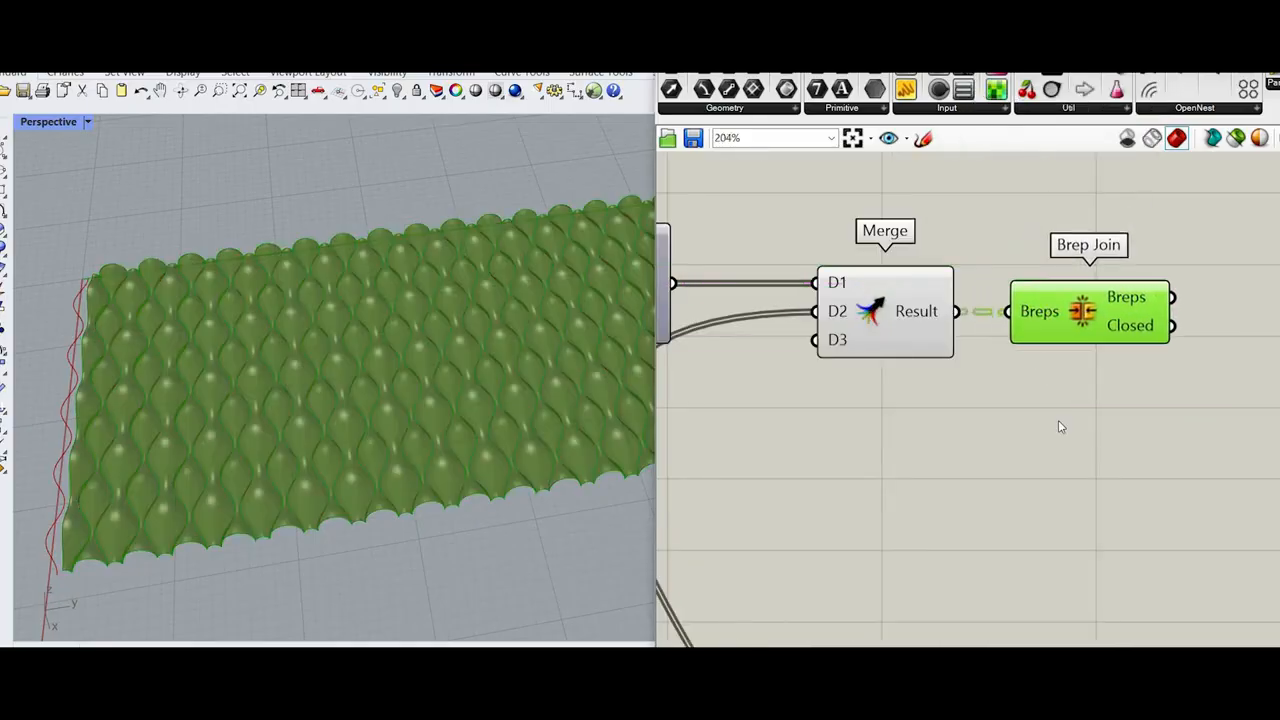
pyautogui.rightClick(1025, 312)
pyautogui.click(1070, 436)
pyautogui.click(1137, 302)
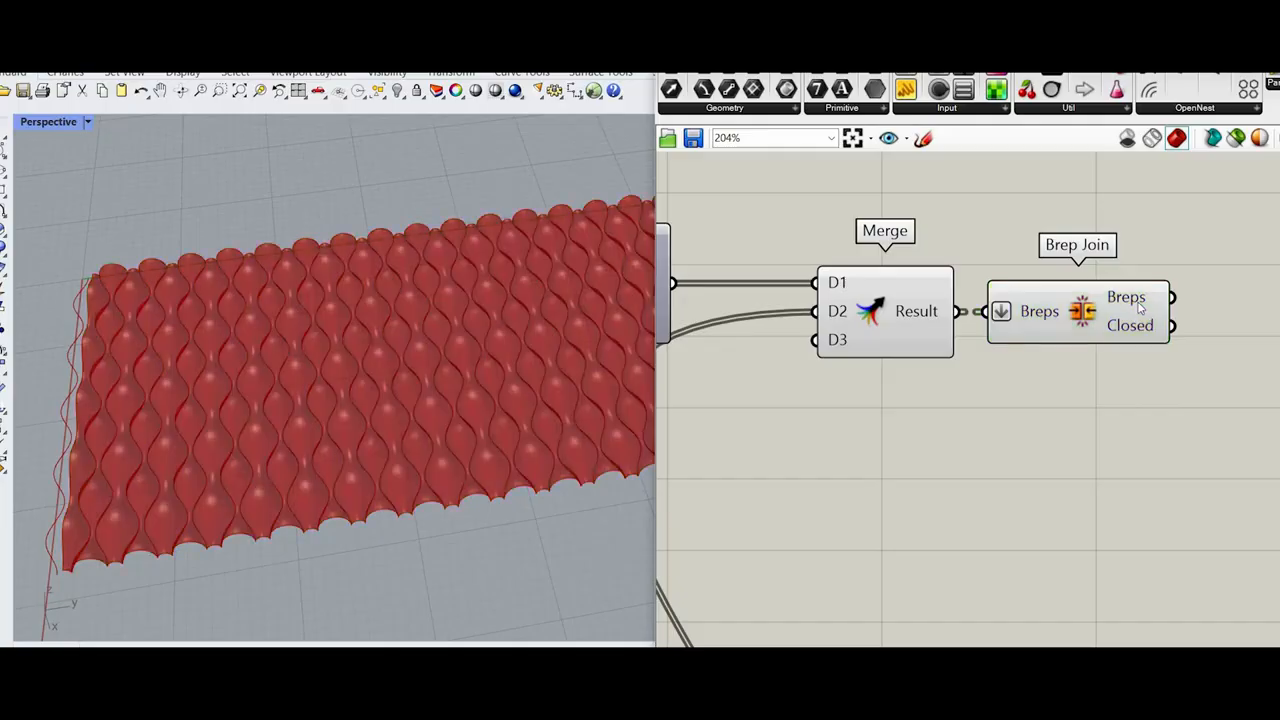
# Step: Turn off the preview of the Merge that feeds Brep Join
pyautogui.scroll(-4, 1040, 250)
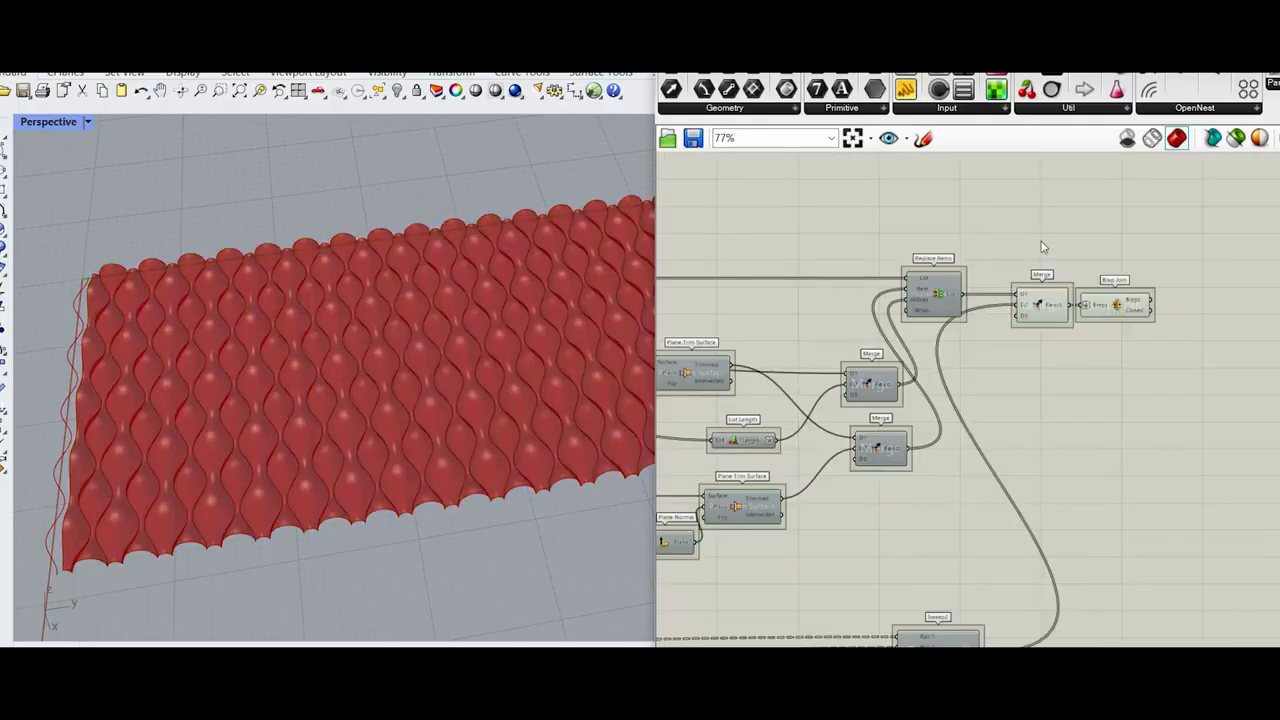
pyautogui.click(1028, 303)
pyautogui.rightClick(1042, 245)
pyautogui.click(1094, 268)
pyautogui.moveTo(1156, 415); pyautogui.dragTo(1030, 445, button='right')
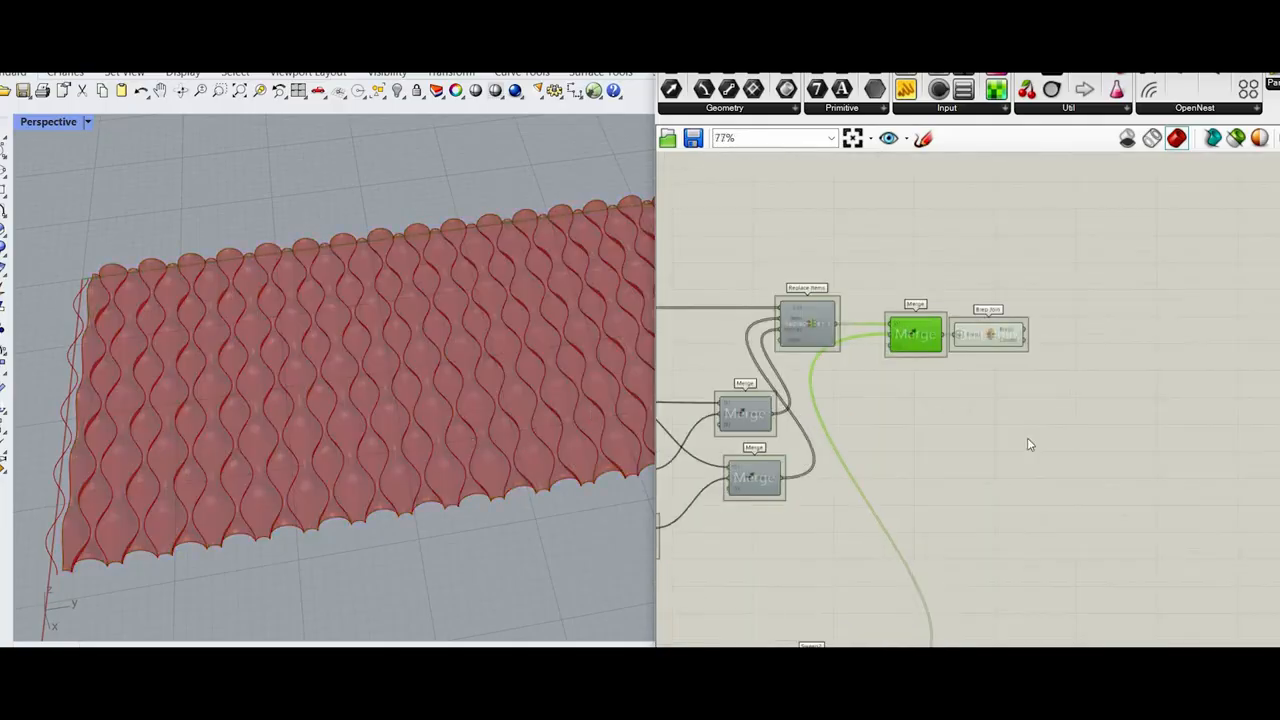
# Step: Reposition the Surface Morph components on the canvas and place Bounding Box directly above the number slider
pyautogui.scroll(-4, 1000, 323)
pyautogui.moveTo(1000, 323); pyautogui.dragTo(1168, 400, button='right')
pyautogui.scroll(4, 965, 294)
pyautogui.moveTo(1089, 463); pyautogui.dragTo(777, 229)
pyautogui.moveTo(1015, 264); pyautogui.dragTo(1260, 447)
pyautogui.click(1205, 545)
pyautogui.scroll(4, 1205, 545)
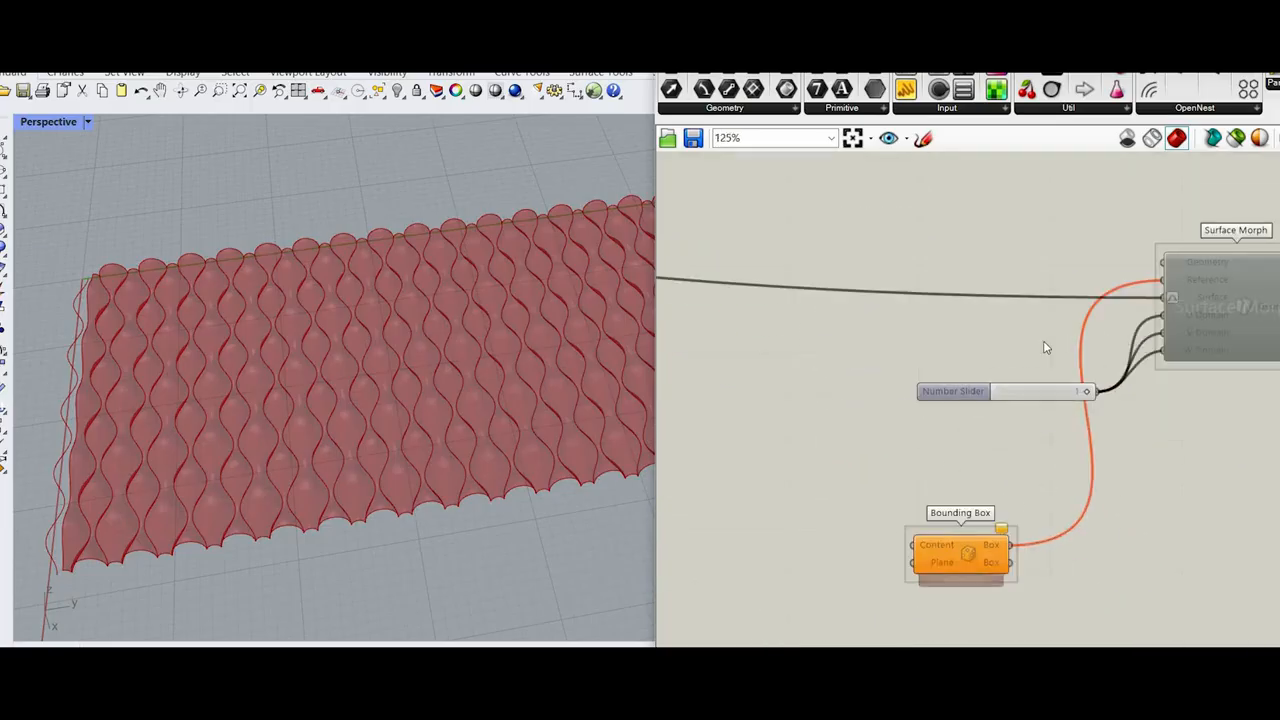
pyautogui.moveTo(974, 568); pyautogui.dragTo(796, 349)
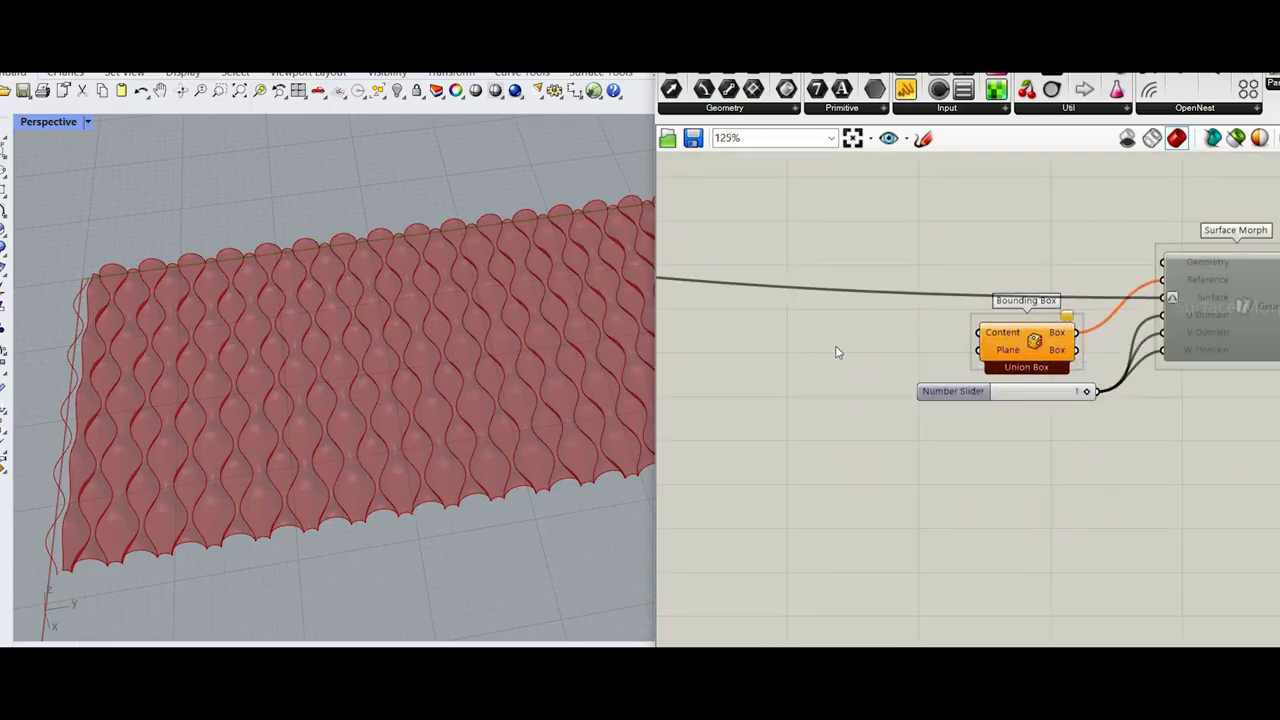
pyautogui.doubleClick(837, 346)
pyautogui.write('r')
pyautogui.press('Escape')
pyautogui.write('b')
pyautogui.press('Escape')
# Step: Add a Brep parameter and connect it to Bounding Box's Content and Surface Morph's Geometry inputs
pyautogui.doubleClick(858, 338)
pyautogui.write('brep')
pyautogui.click(855, 318)
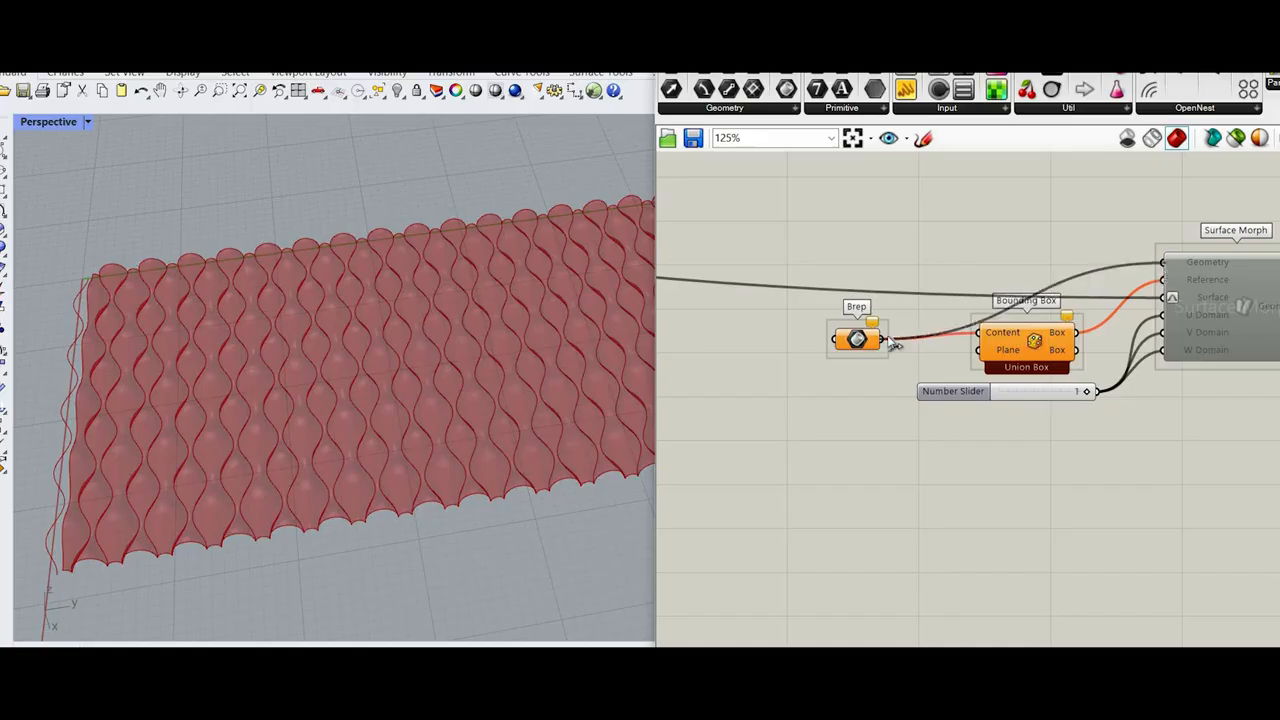
# Step: Connect Brep Join's Breps output to the Brep parameter and flatten that output
pyautogui.scroll(-6, 883, 243)
pyautogui.moveTo(834, 339); pyautogui.dragTo(1040, 420)
pyautogui.scroll(8, 1160, 470)
pyautogui.scroll(-3, 1008, 409)
pyautogui.scroll(6, 1016, 484)
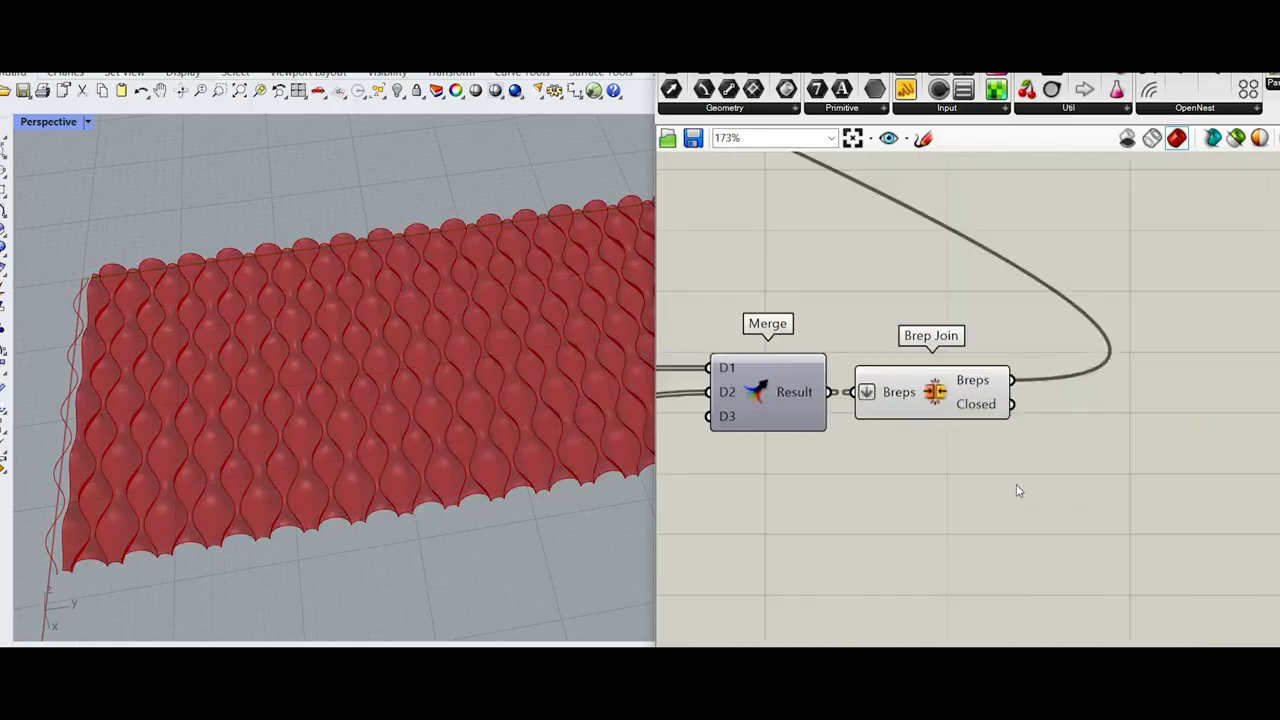
pyautogui.rightClick(994, 379)
pyautogui.click(1036, 465)
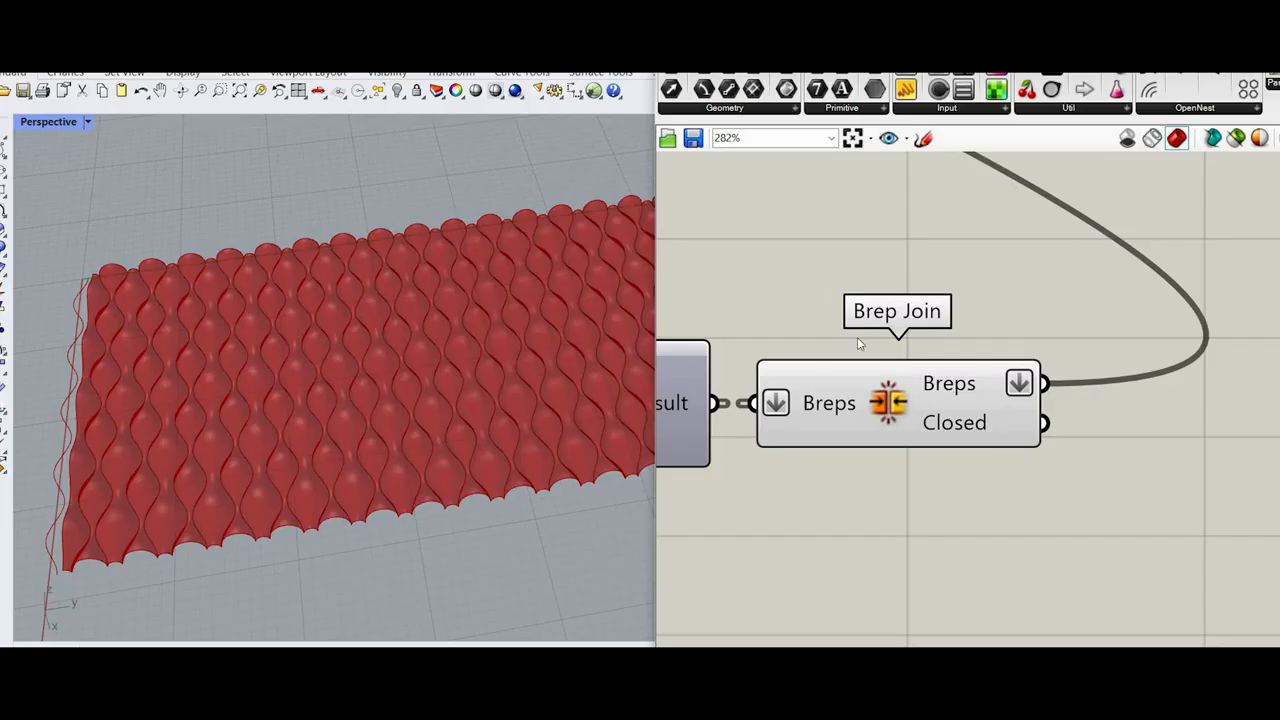
# Step: Enable the Surface Morph component to morph the joined wavy surface onto the vase
pyautogui.scroll(-6, 857, 337)
pyautogui.scroll(5, 975, 279)
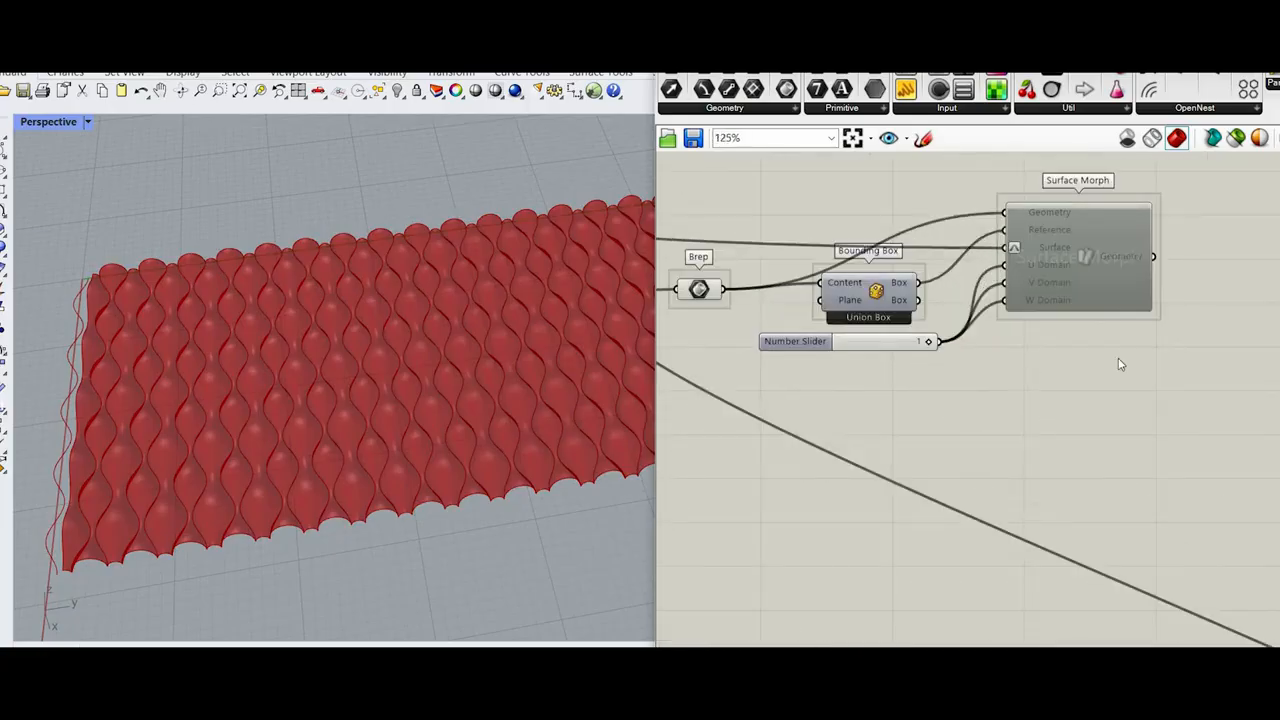
pyautogui.press('space')
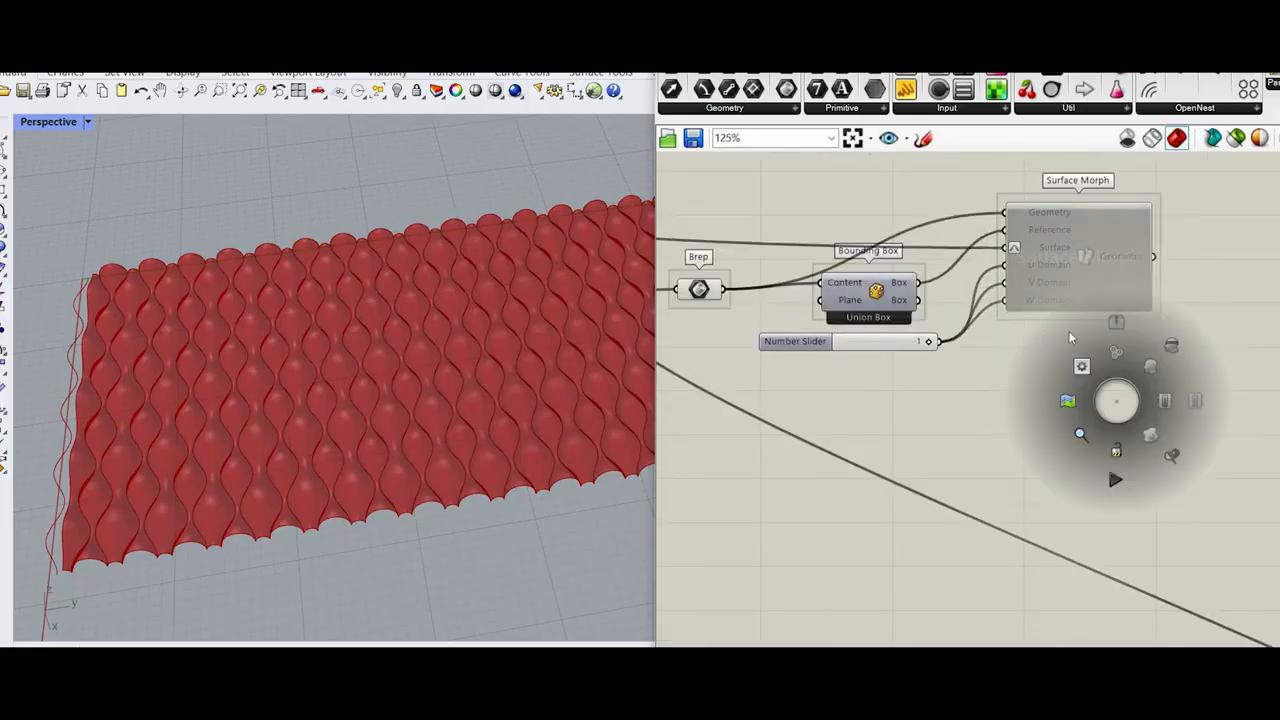
pyautogui.click(1161, 403)
pyautogui.moveTo(1161, 403); pyautogui.dragTo(1083, 227)
pyautogui.middleClick(1192, 249)
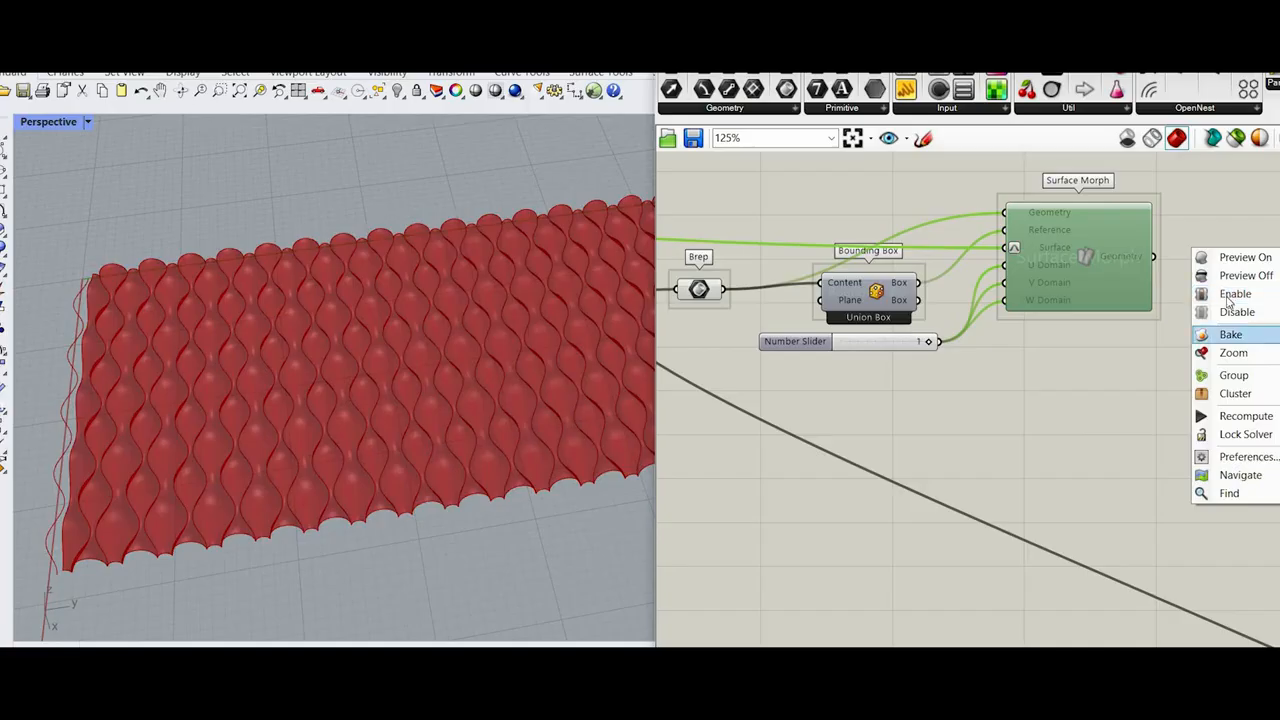
pyautogui.click(1229, 297)
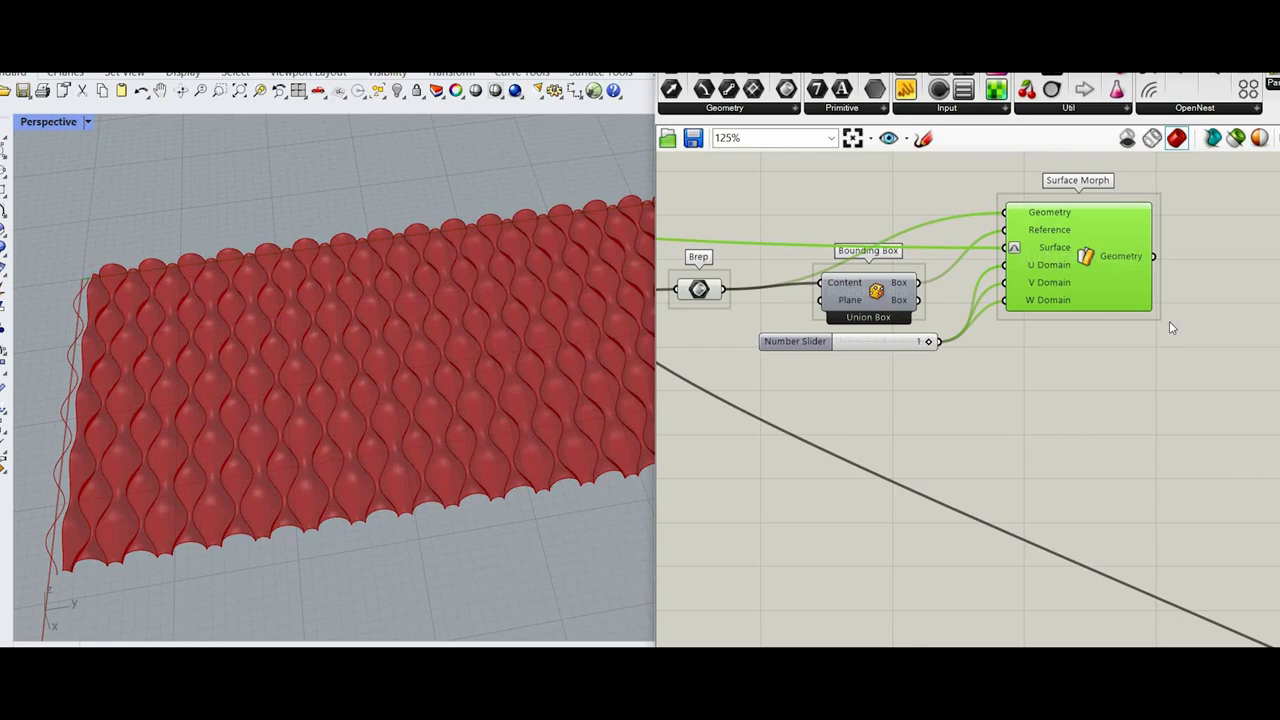
pyautogui.scroll(-5, 1169, 321)
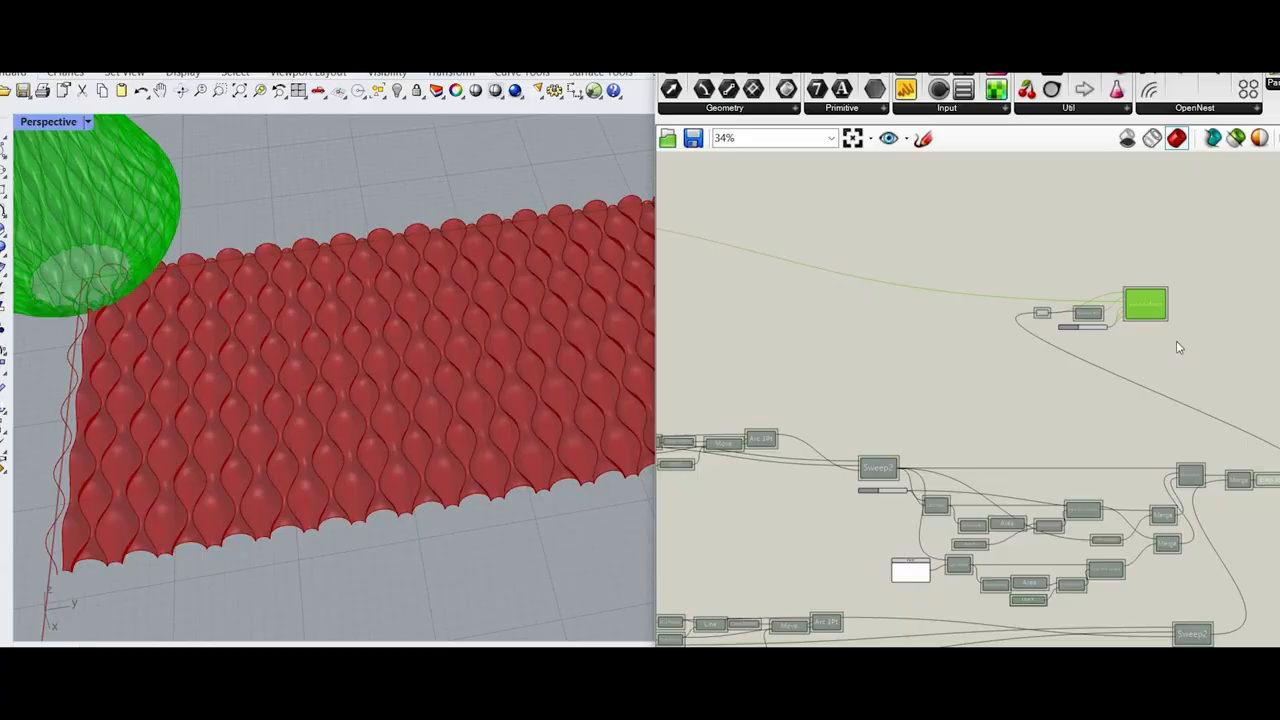
# Step: Turn off the preview of the sweep, trimming and joining components upstream of the Brep parameter
pyautogui.click(1178, 347)
pyautogui.keyDown('shift'); pyautogui.moveTo(46, 172); pyautogui.dragTo(379, 282, button='right'); pyautogui.keyUp('shift')
pyautogui.scroll(5, 379, 282)
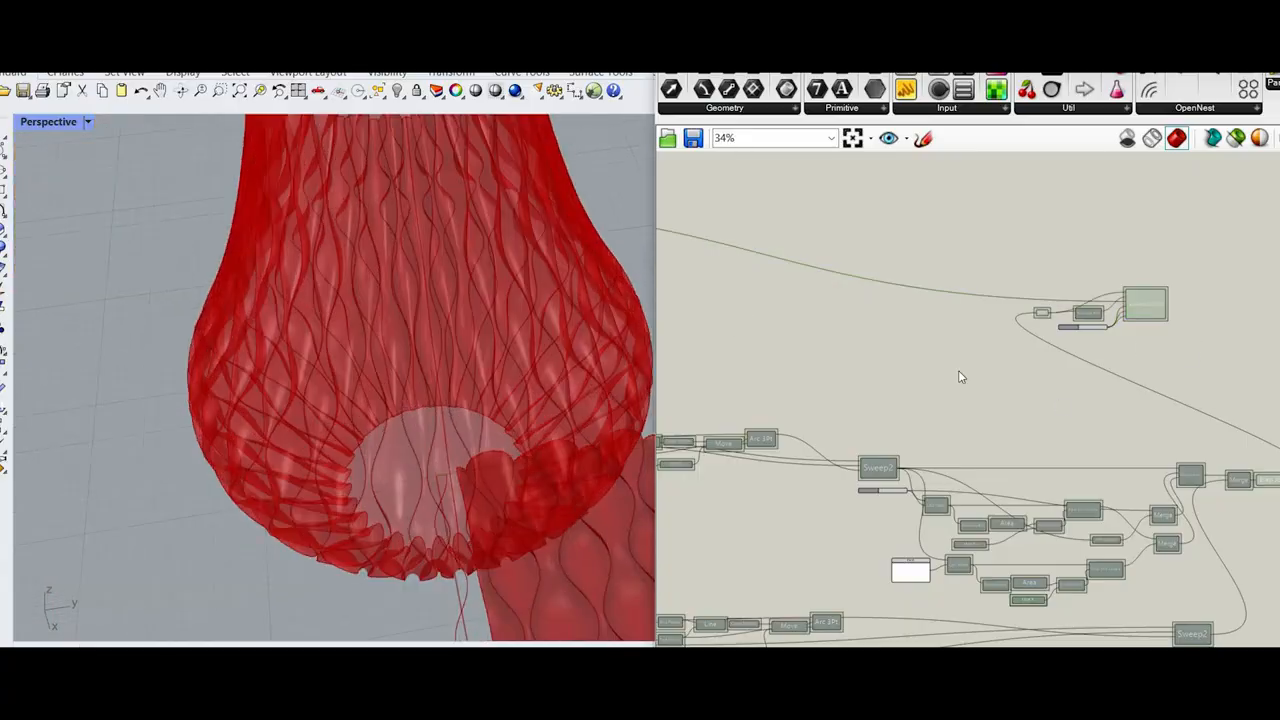
pyautogui.scroll(-4, 1203, 537)
pyautogui.moveTo(1203, 535); pyautogui.dragTo(780, 408)
pyautogui.rightClick(948, 395)
pyautogui.click(1000, 420)
pyautogui.scroll(-6, 496, 453)
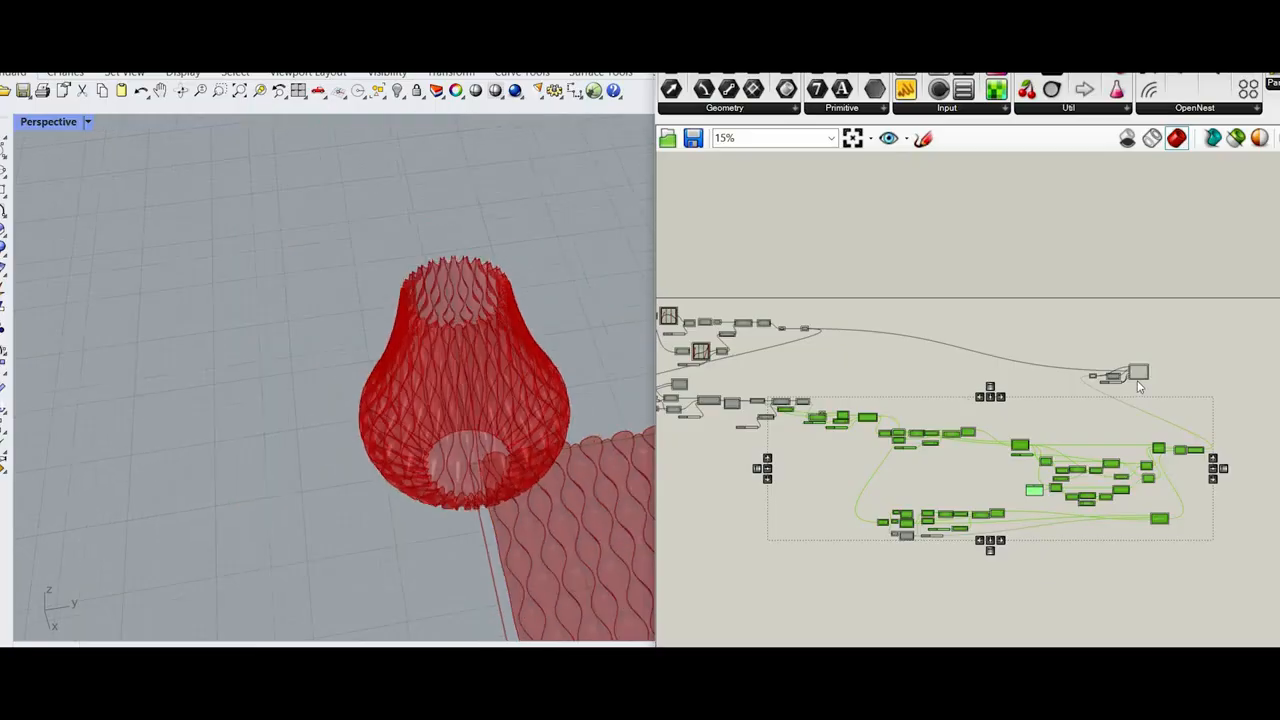
pyautogui.moveTo(700, 340); pyautogui.dragTo(1000, 438, button='right')
pyautogui.scroll(-1, 816, 412)
pyautogui.moveTo(876, 380); pyautogui.dragTo(1136, 542)
pyautogui.scroll(10, 1096, 460)
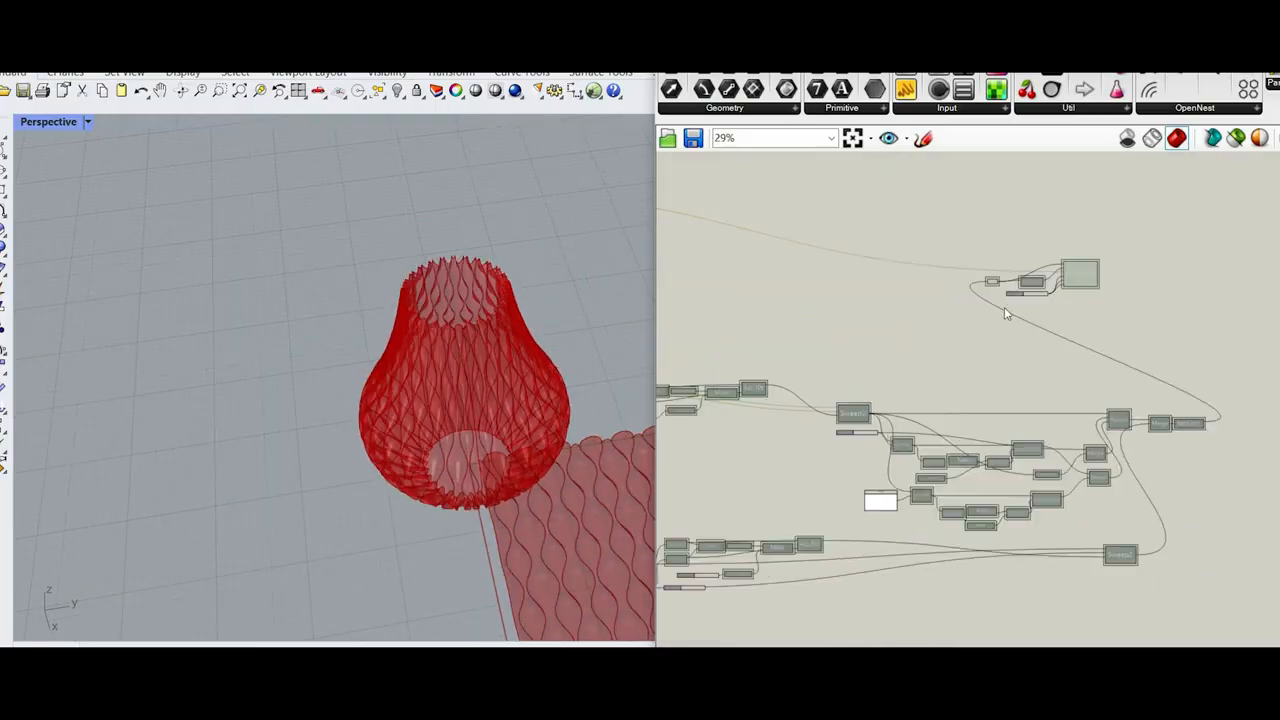
# Step: Turn off the preview of the Brep parameter so the flat wavy surface is hidden
pyautogui.click(997, 280)
pyautogui.rightClick(1016, 214)
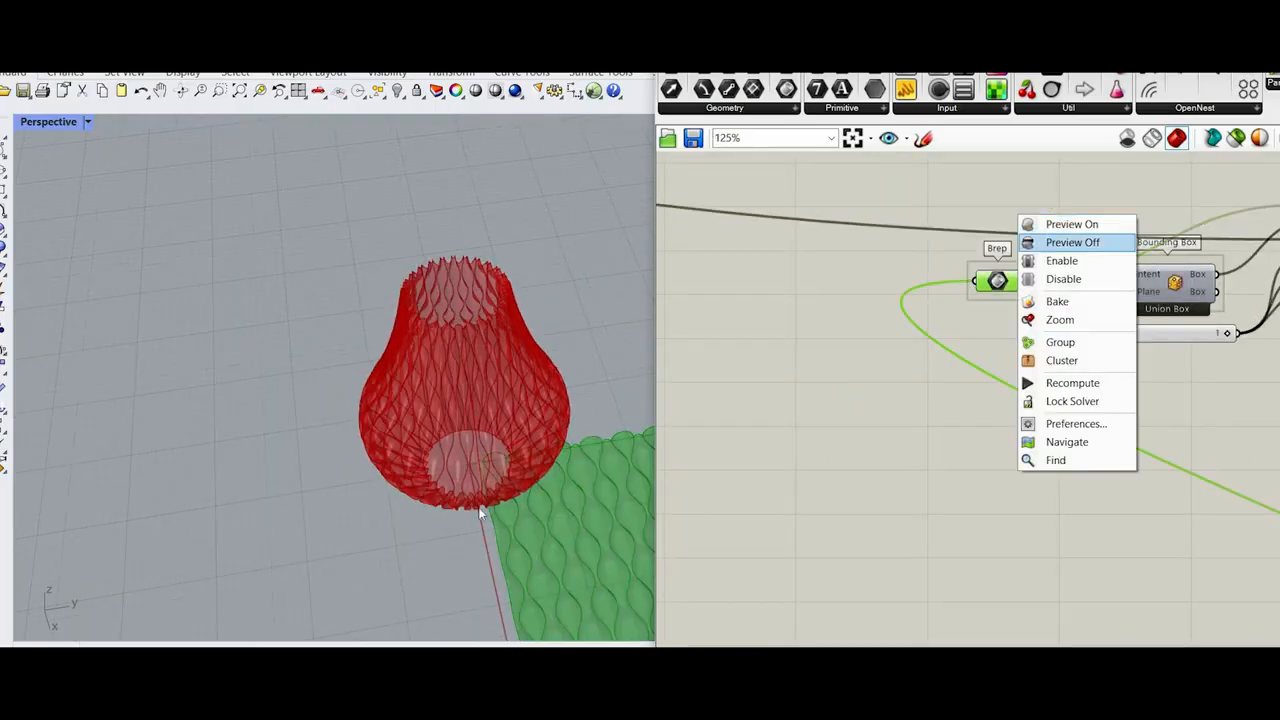
pyautogui.click(1055, 317)
pyautogui.scroll(-2, 1158, 320)
# Step: Move the Surface Morph, Bounding Box and number slider together, away from the Brep parameter on the canvas
pyautogui.moveTo(1164, 320); pyautogui.dragTo(1091, 344, button='right')
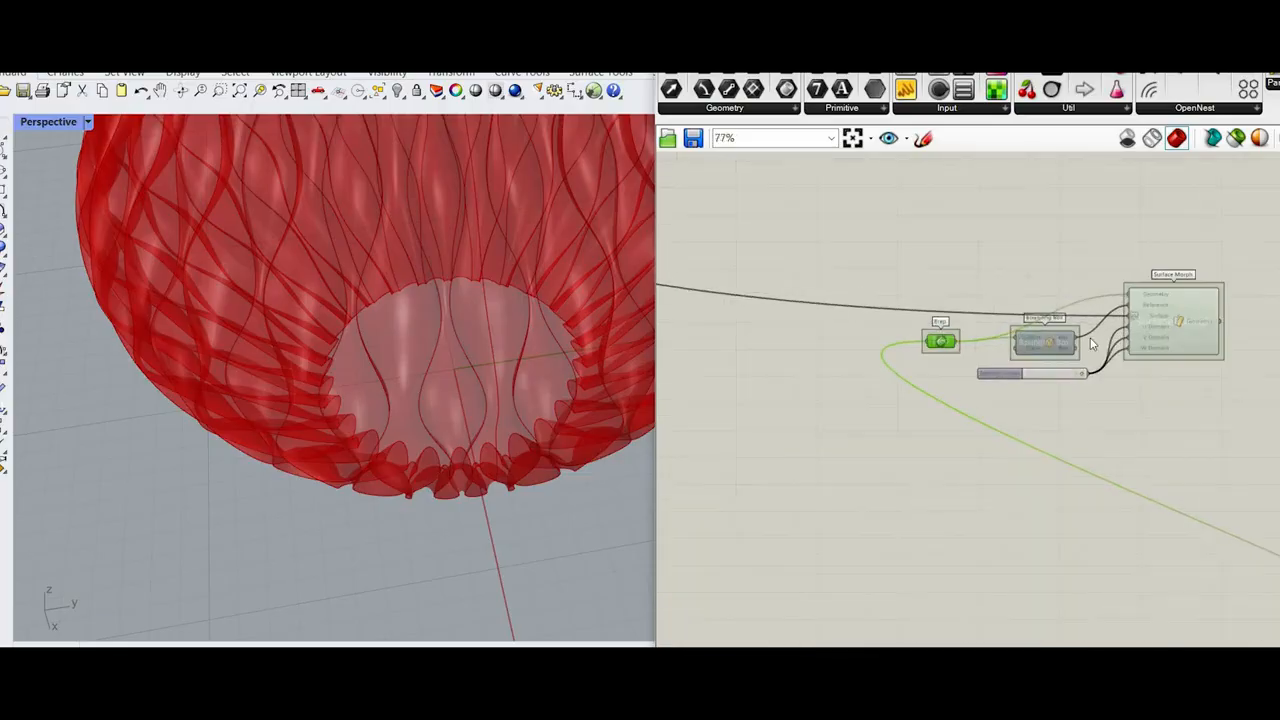
pyautogui.moveTo(1198, 428); pyautogui.dragTo(1030, 330)
pyautogui.scroll(-6, 1030, 405)
pyautogui.moveTo(1198, 342)
pyautogui.mouseDown()
pyautogui.moveTo(1145, 338)
pyautogui.moveTo(1180, 328)
pyautogui.mouseUp()
pyautogui.scroll(3, 1245, 342)
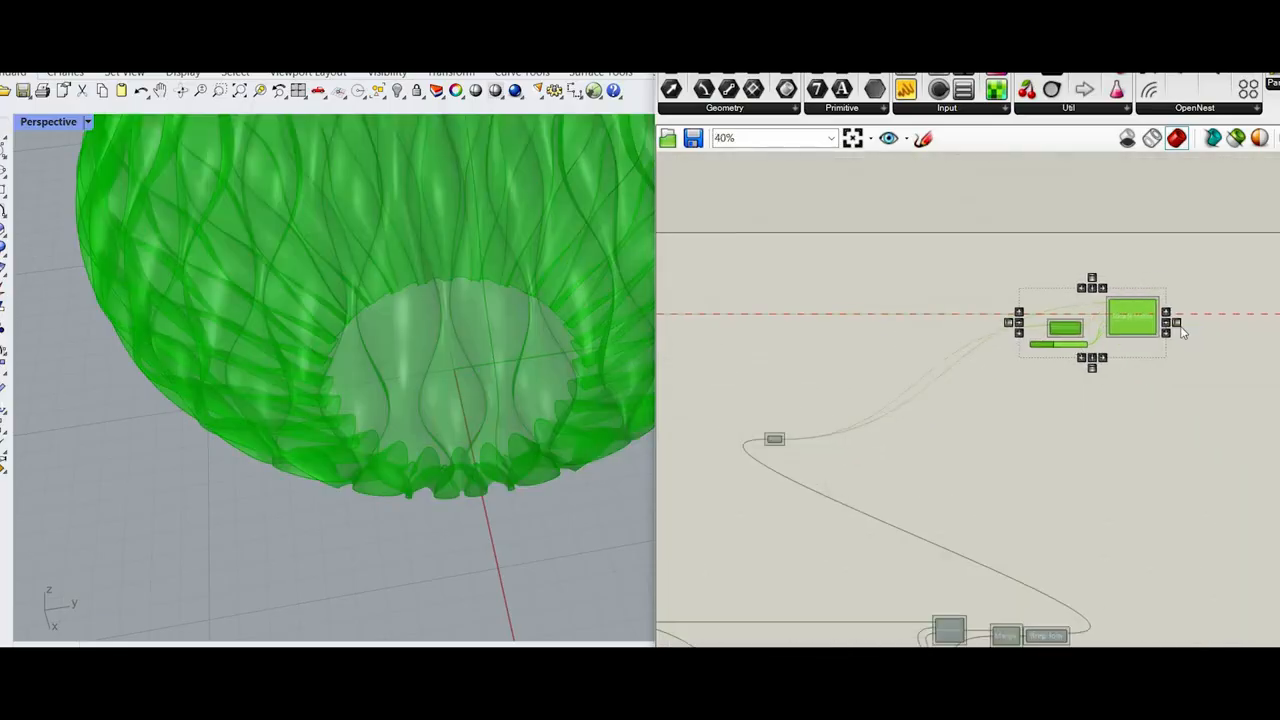
pyautogui.click(1178, 327)
# Step: Examine the morphed vase's bottom opening, seam and overall shape from several angles
pyautogui.scroll(3, 1177, 325)
pyautogui.click(1098, 316)
pyautogui.middleClick(1098, 316)
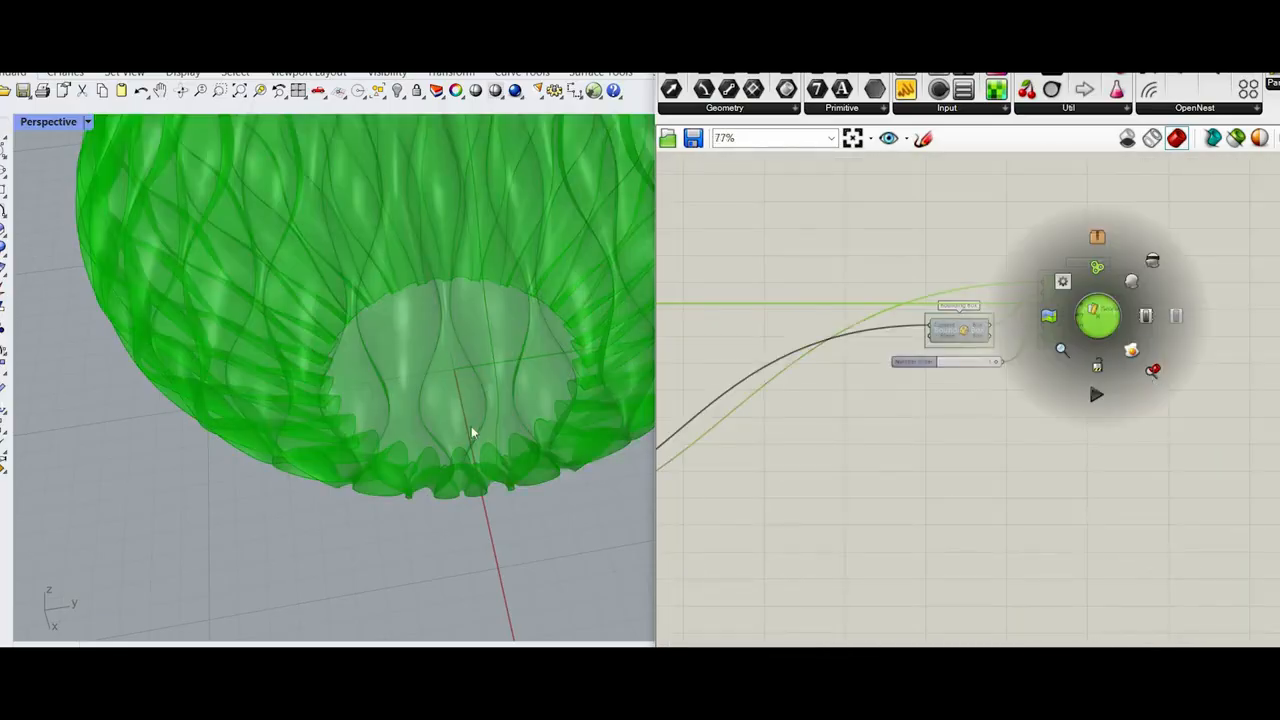
pyautogui.scroll(-7, 505, 460)
pyautogui.keyDown('shift'); pyautogui.moveTo(530, 525); pyautogui.dragTo(500, 335, button='right'); pyautogui.keyUp('shift')
pyautogui.scroll(7, 488, 408)
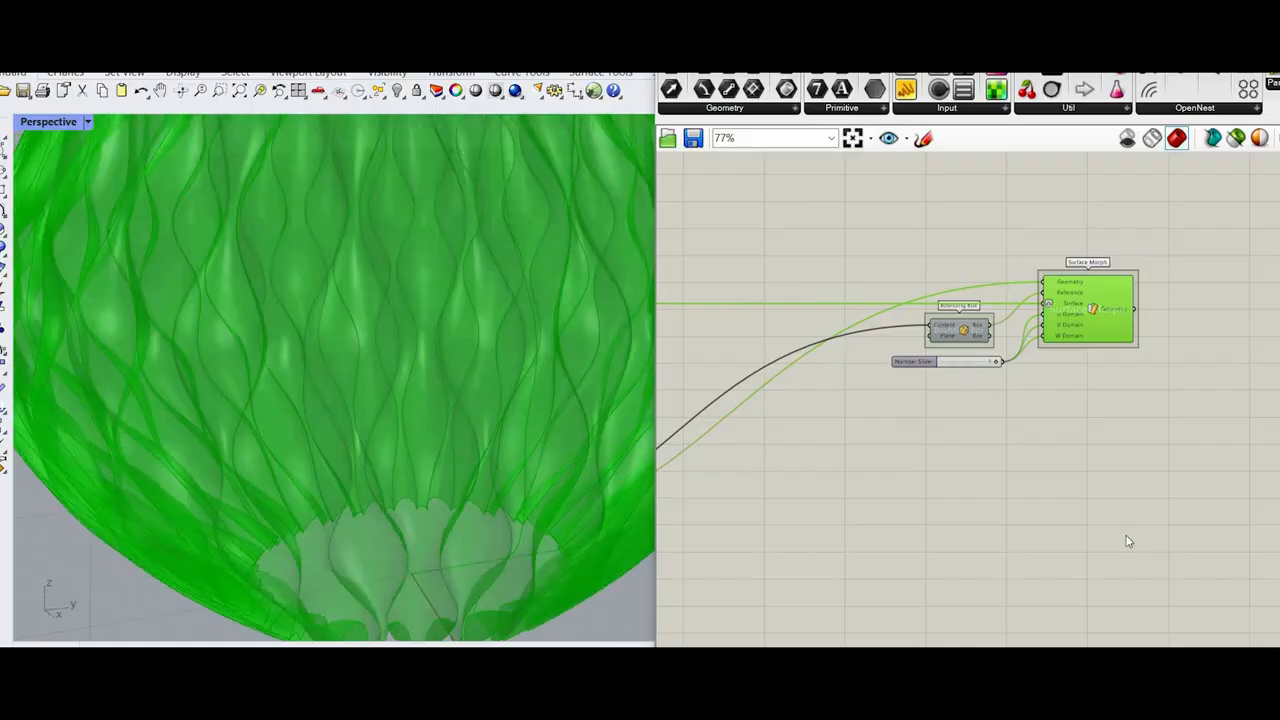
pyautogui.click(1128, 541)
pyautogui.moveTo(405, 360); pyautogui.dragTo(470, 435, button='right')
pyautogui.scroll(-5, 372, 219)
pyautogui.scroll(6, 329, 212)
pyautogui.scroll(-6, 437, 457)
pyautogui.scroll(6, 449, 515)
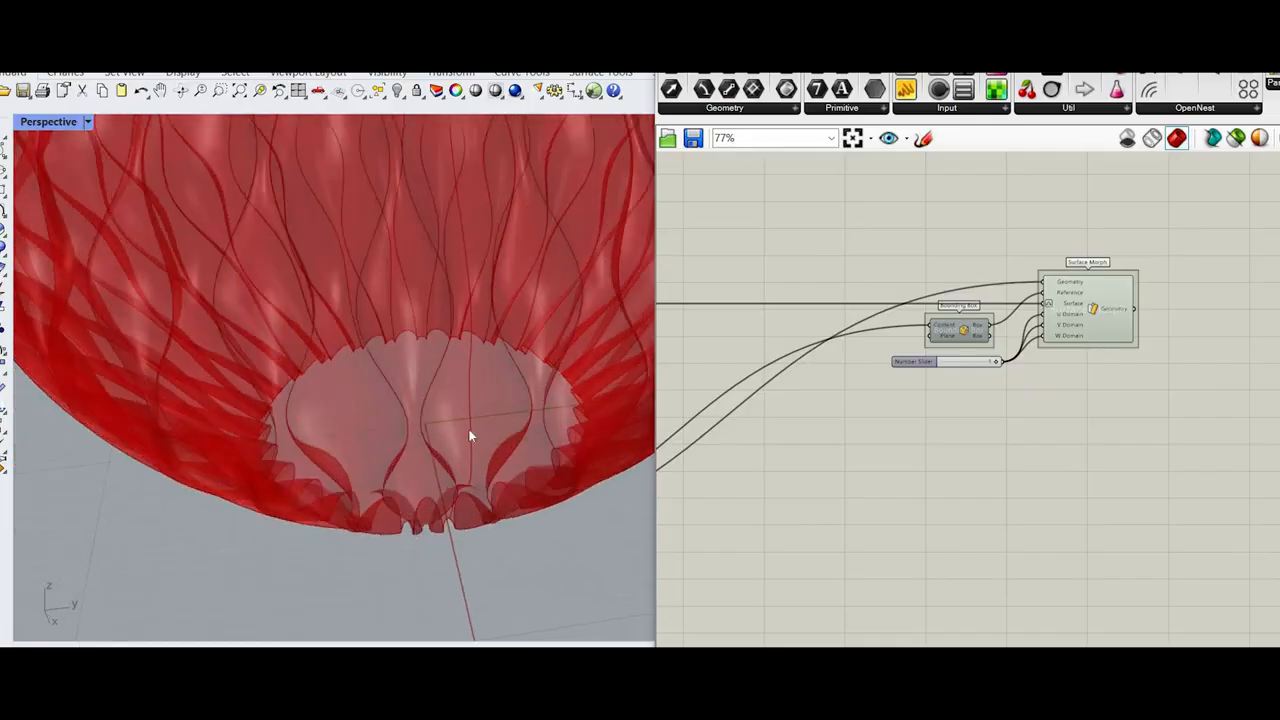
pyautogui.scroll(-8, 434, 226)
pyautogui.scroll(6, 474, 170)
pyautogui.moveTo(497, 229); pyautogui.dragTo(386, 322, button='right')
pyautogui.moveTo(511, 264); pyautogui.dragTo(525, 330, button='right')
pyautogui.scroll(6, 420, 300)
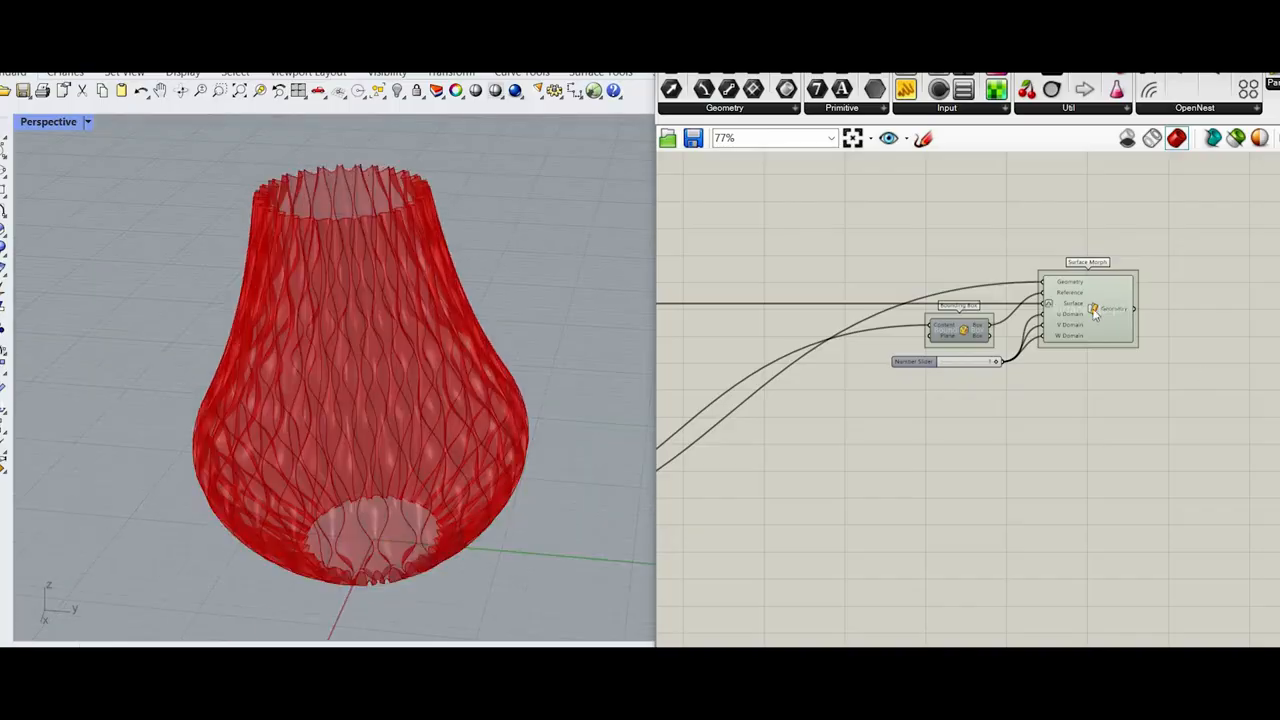
# Step: Add a Contour component and connect Surface Morph's Geometry output to its Shape input
pyautogui.scroll(4, 1077, 295)
pyautogui.doubleClick(1123, 288)
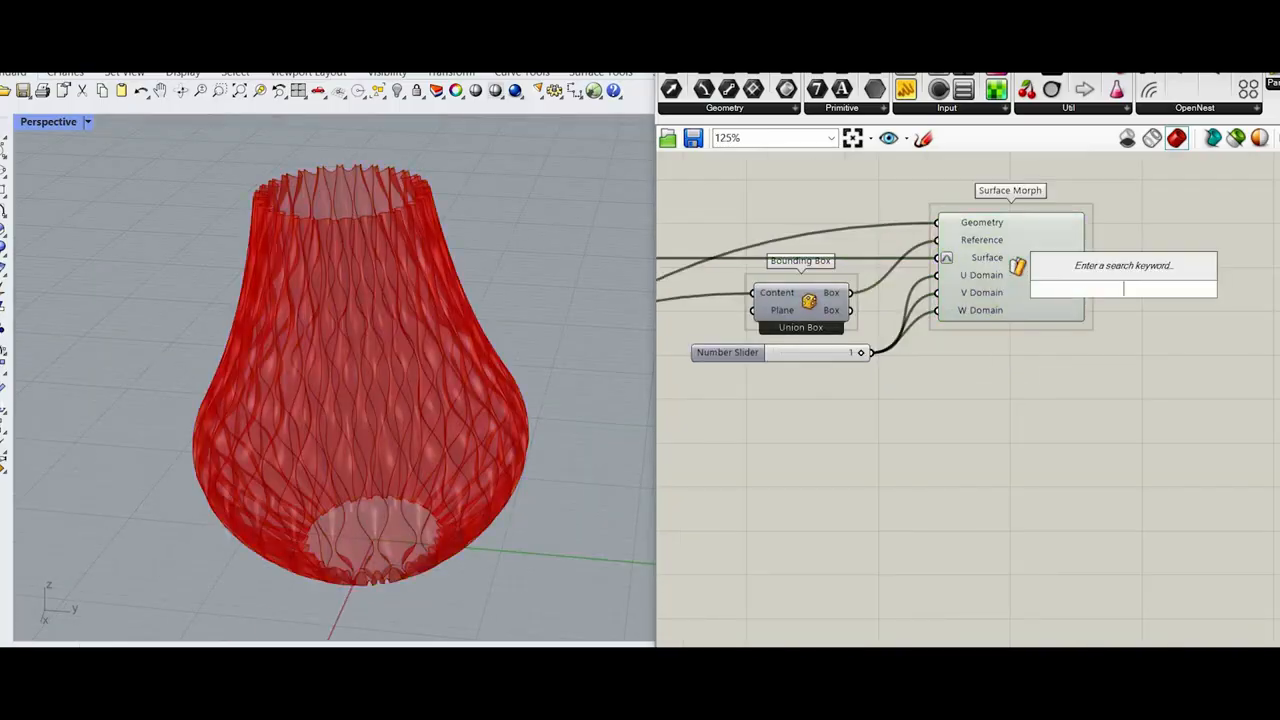
pyautogui.write('countour')
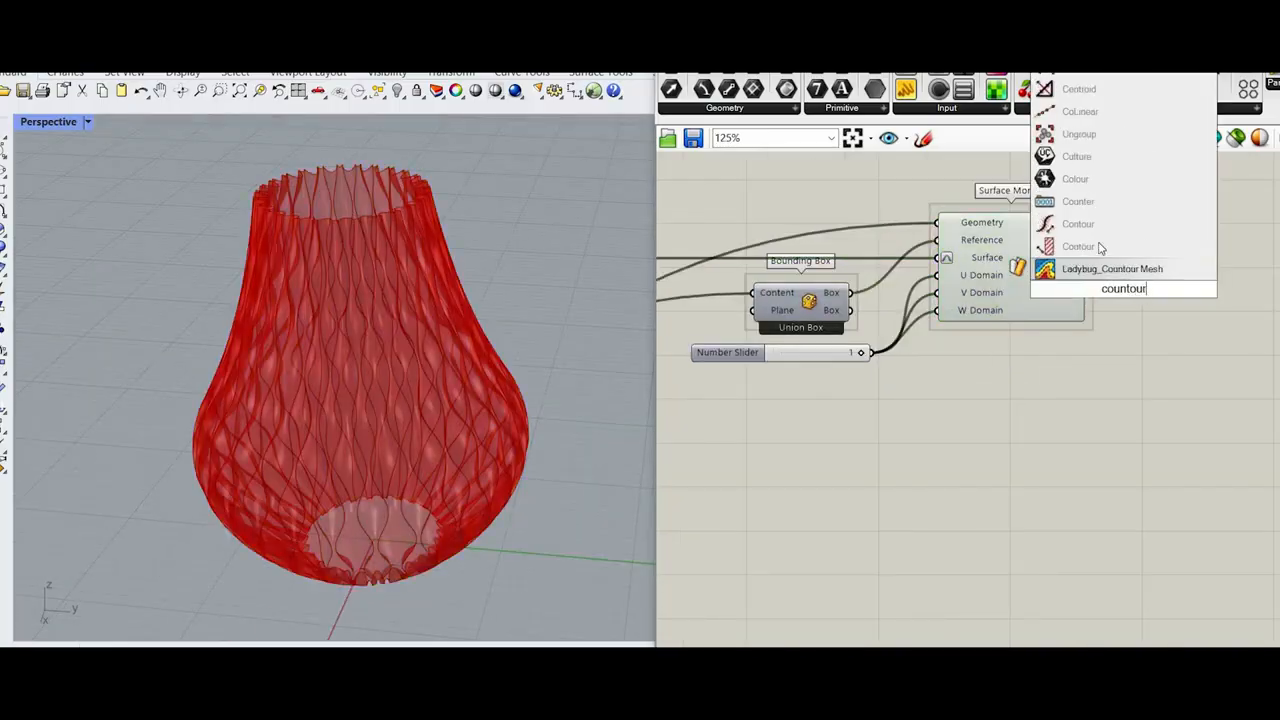
pyautogui.click(1178, 302)
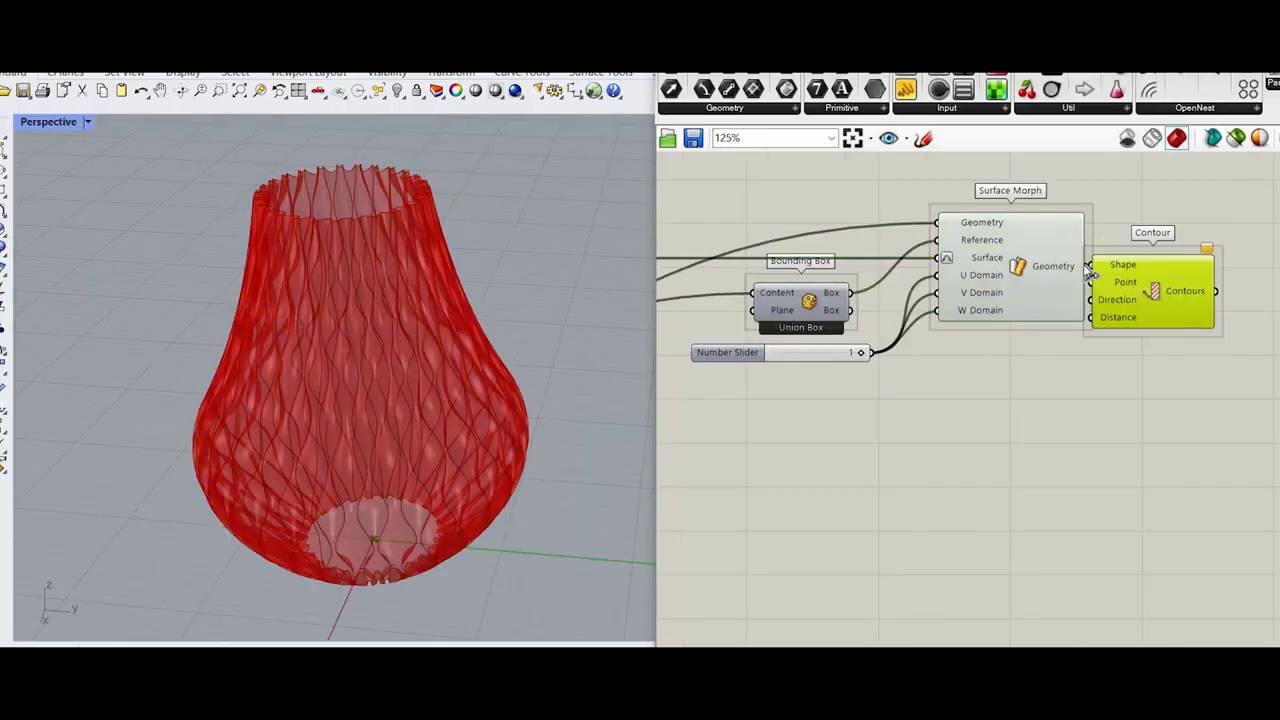
# Step: Add a Unit Z vector for Contour's Direction input and place it beneath Surface Morph
pyautogui.doubleClick(1069, 363)
pyautogui.write('unit')
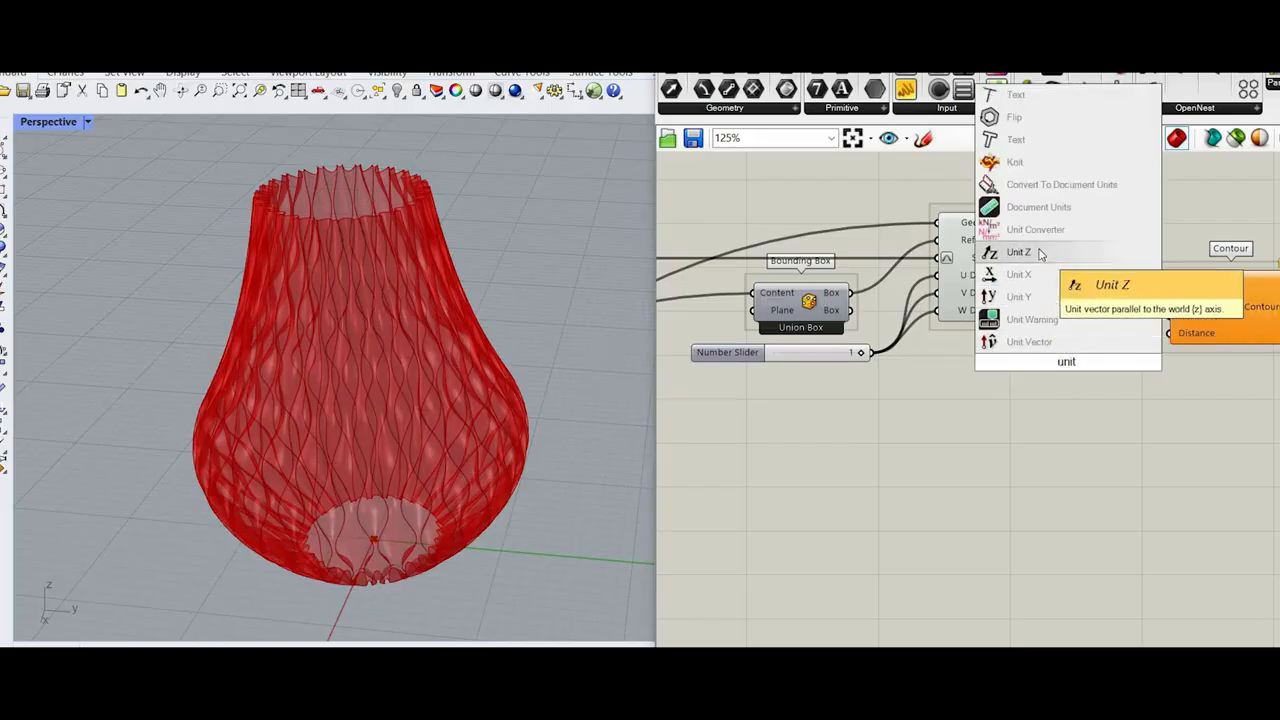
pyautogui.press('Return')
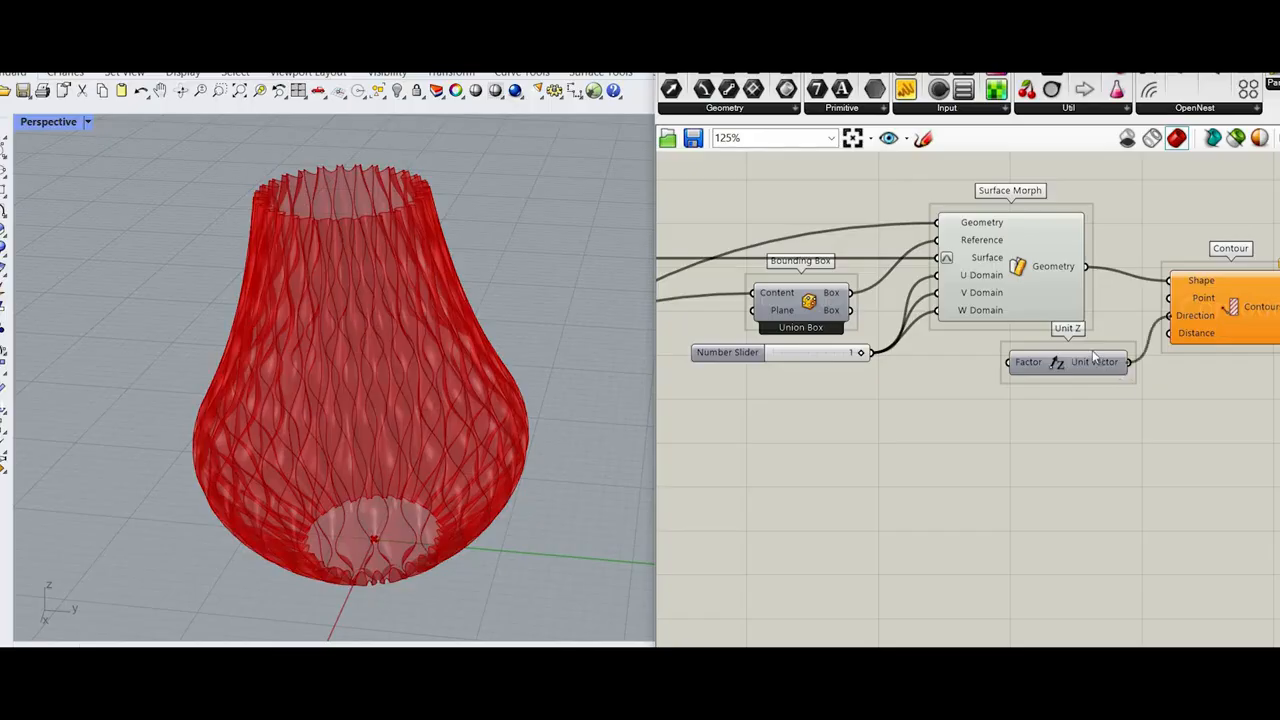
pyautogui.moveTo(1057, 363); pyautogui.dragTo(1049, 350)
# Step: Supply Contour's Distance with a number slider set to 3 and delete the spare slider set to 20
pyautogui.doubleClick(1035, 450)
pyautogui.write('Number Slider')
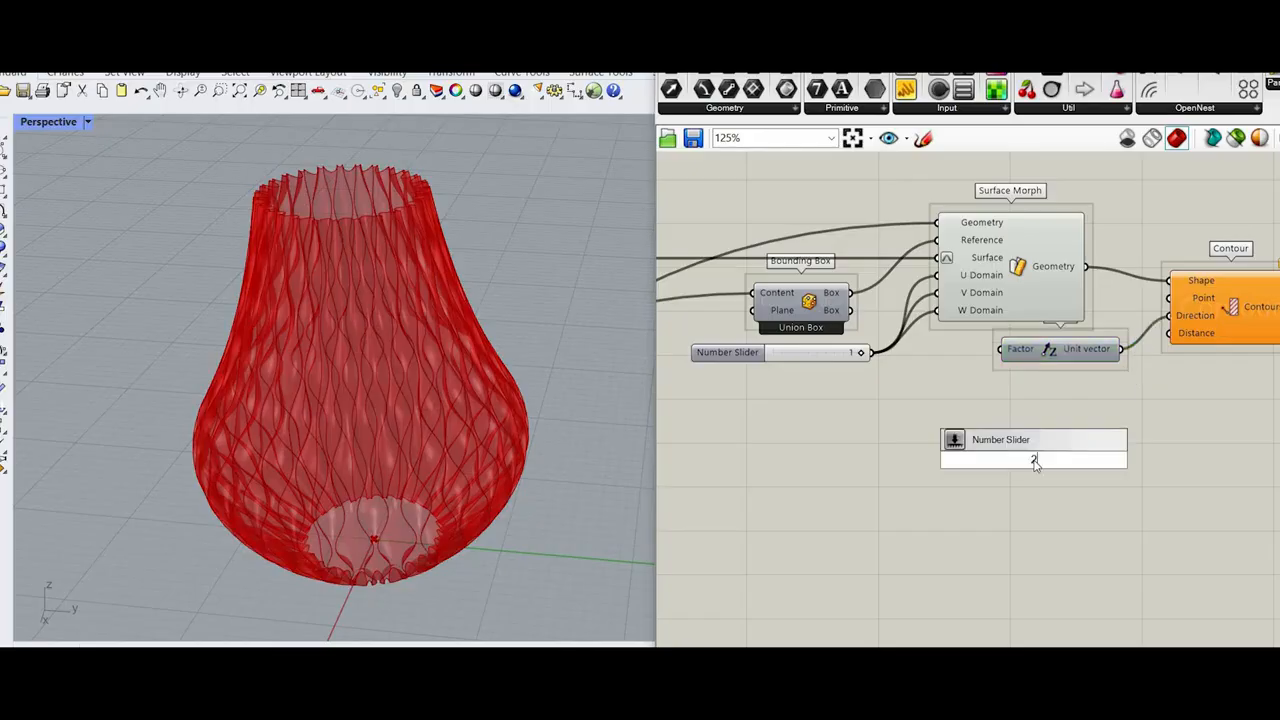
pyautogui.press('Return')
pyautogui.doubleClick(1049, 428)
pyautogui.write('3')
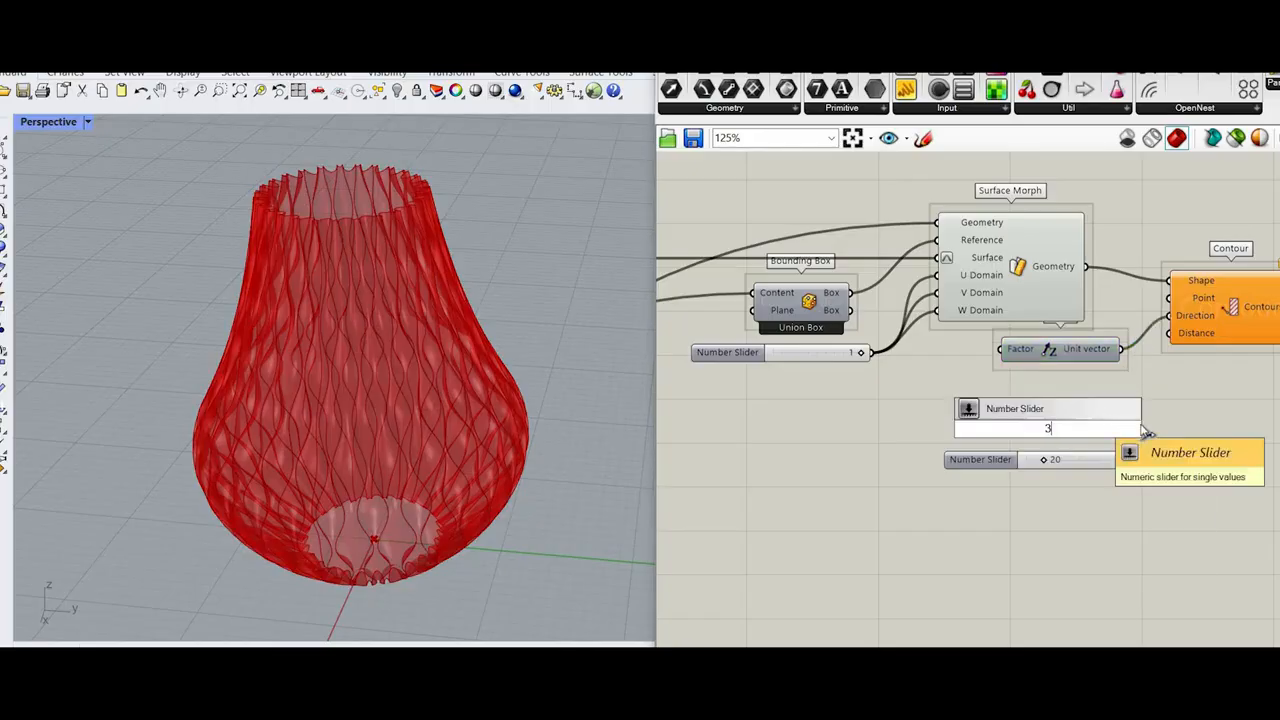
pyautogui.press('Return')
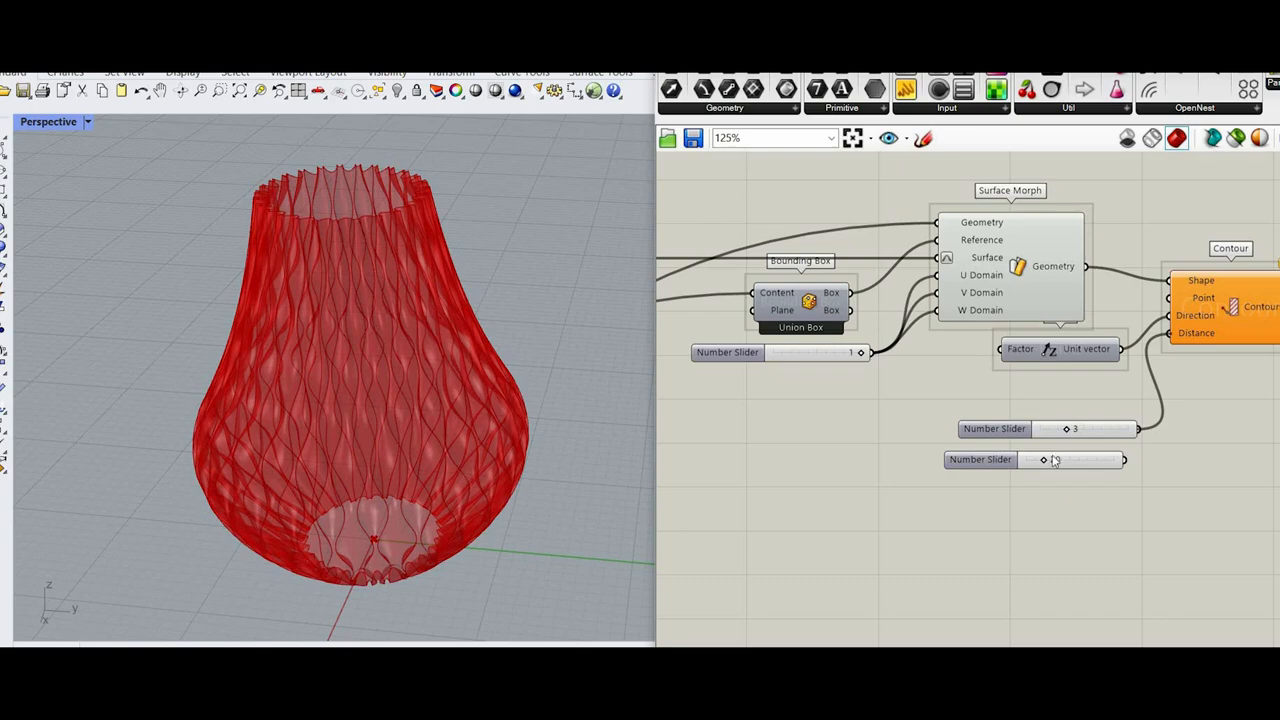
pyautogui.moveTo(1079, 494); pyautogui.dragTo(1045, 459)
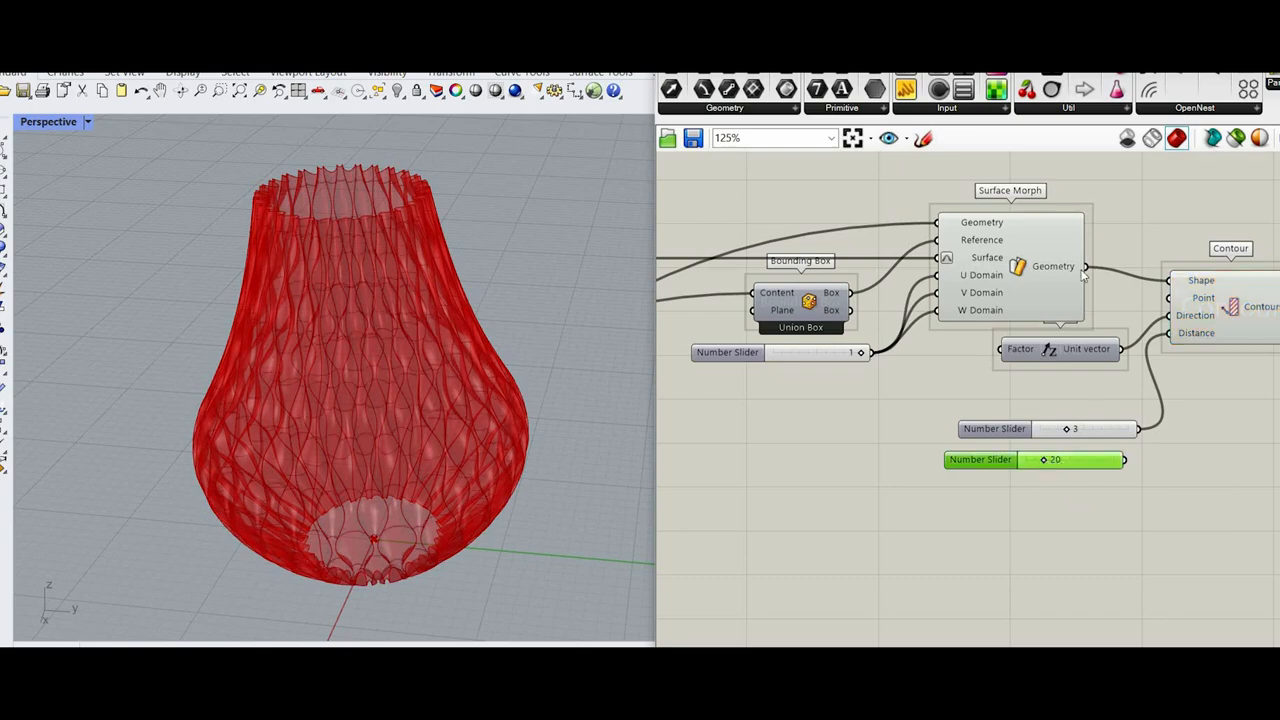
pyautogui.press('Delete')
# Step: Turn off the Surface Morph preview so only the contour curves are displayed
pyautogui.moveTo(1053, 183); pyautogui.dragTo(1040, 192)
pyautogui.rightClick(1040, 193)
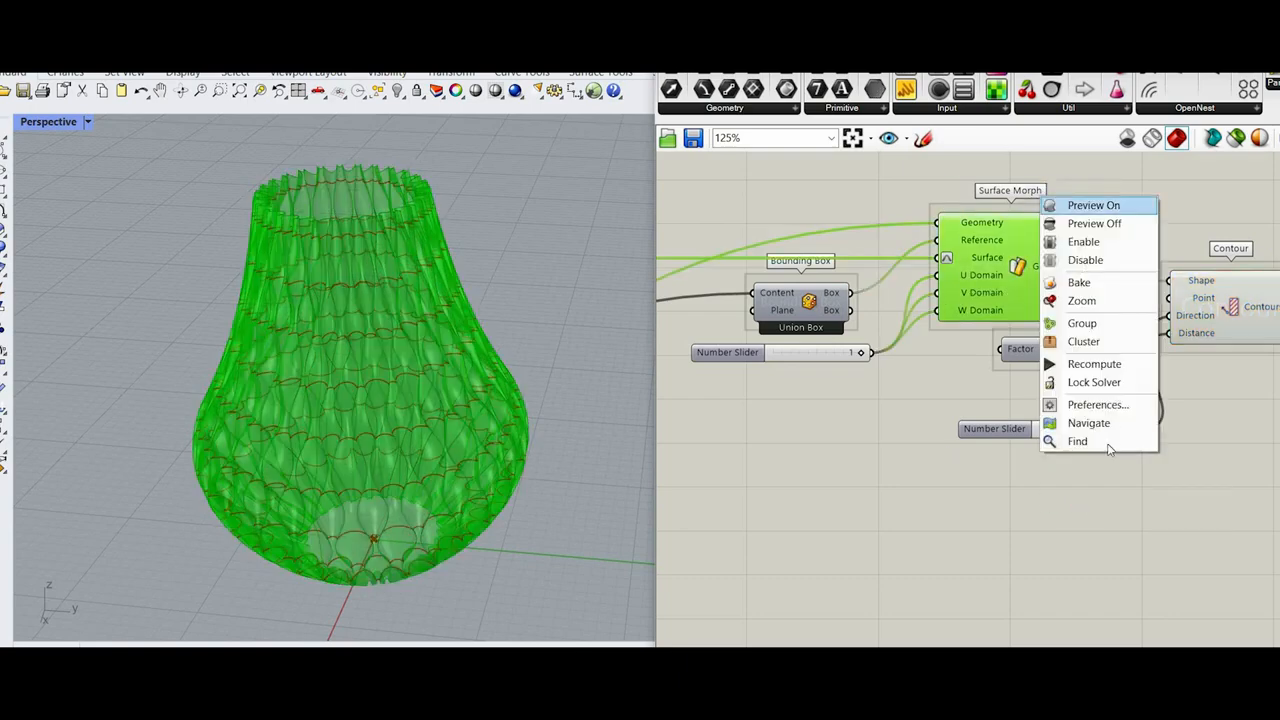
pyautogui.click(1075, 206)
# Step: Replace Contour's Distance slider with a new one set to 0.5 and delete the slider set to 3
pyautogui.scroll(2, 1093, 407)
pyautogui.scroll(1, 1093, 407)
pyautogui.doubleClick(1093, 407)
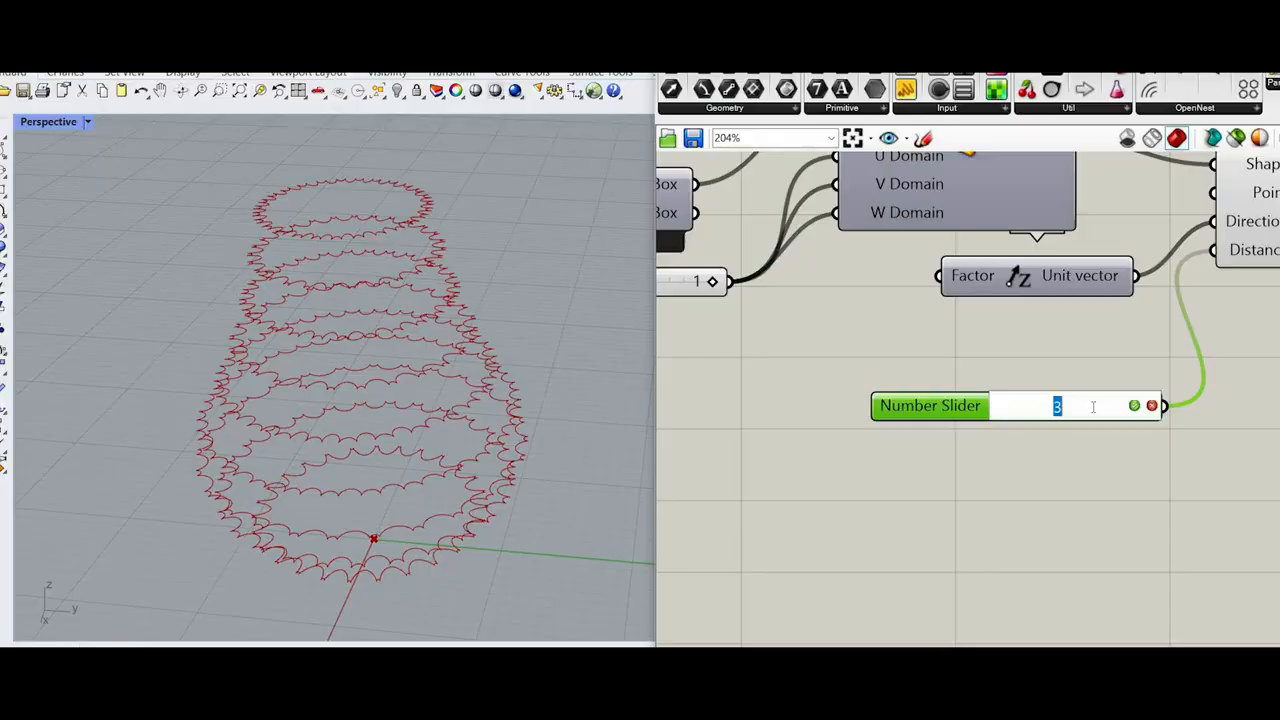
pyautogui.click(1027, 362)
pyautogui.doubleClick(1027, 362)
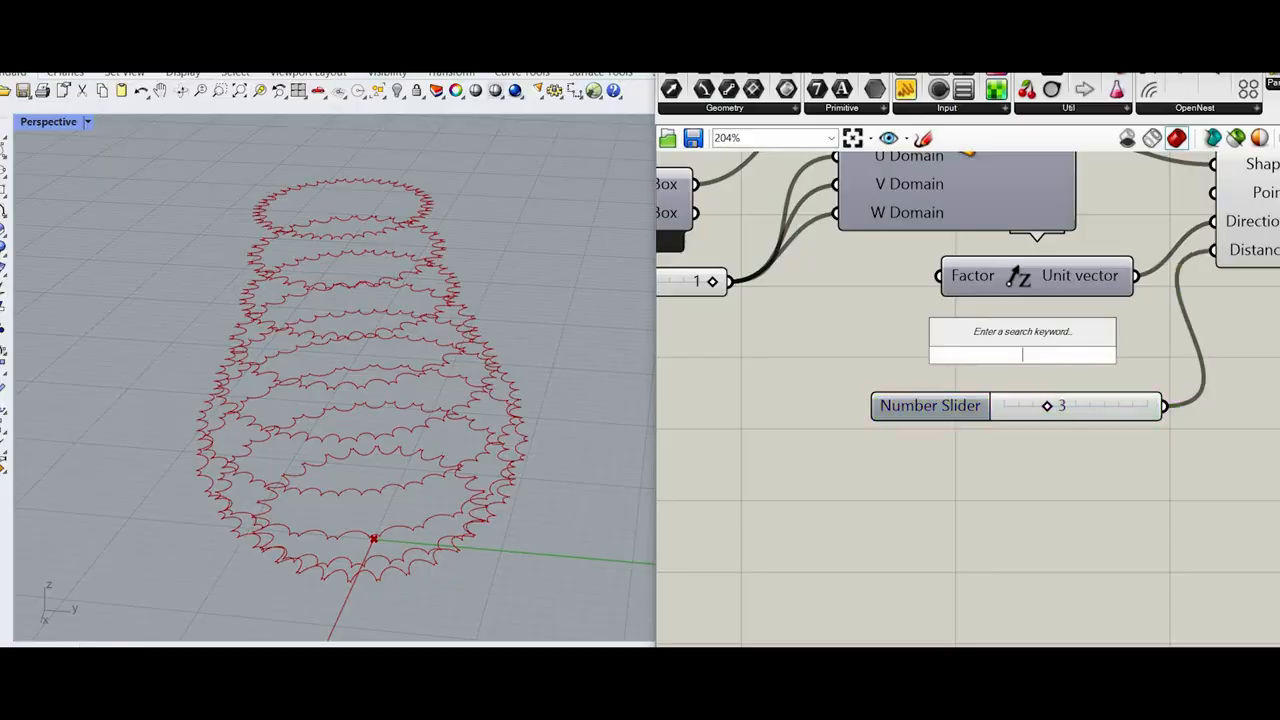
pyautogui.write('0.5')
pyautogui.press('Return')
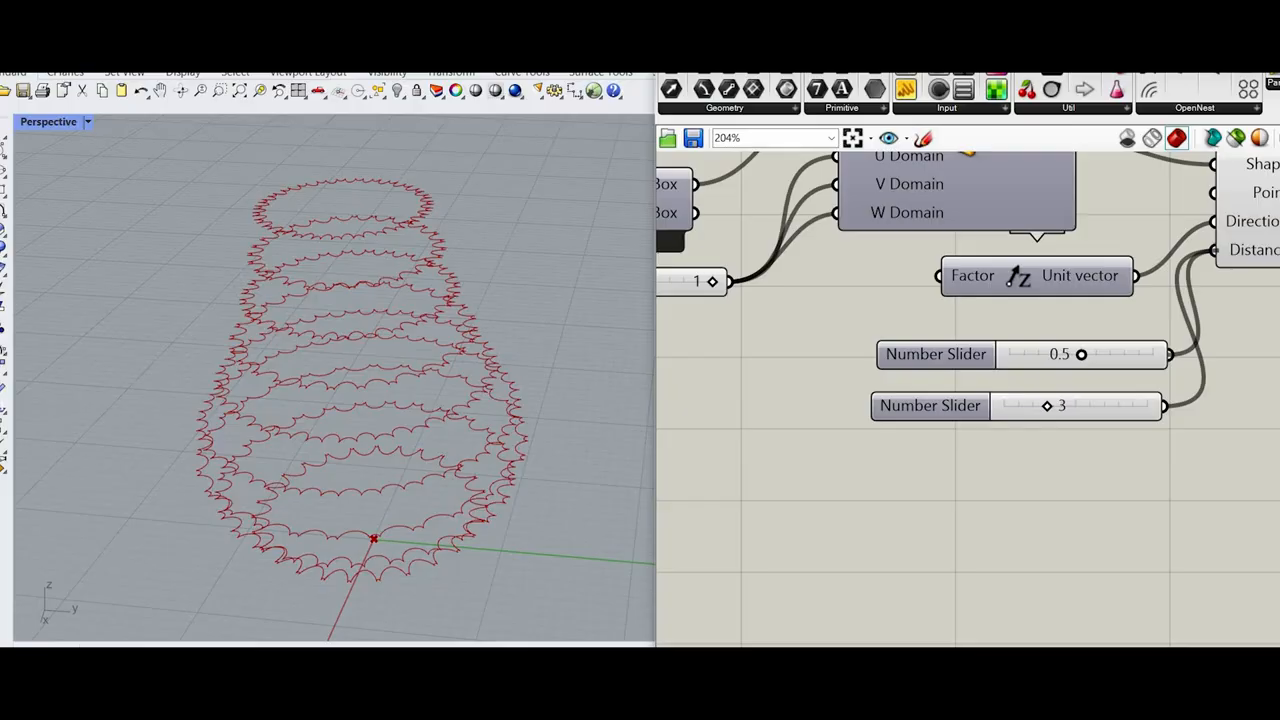
pyautogui.moveTo(1214, 250); pyautogui.dragTo(1216, 249)
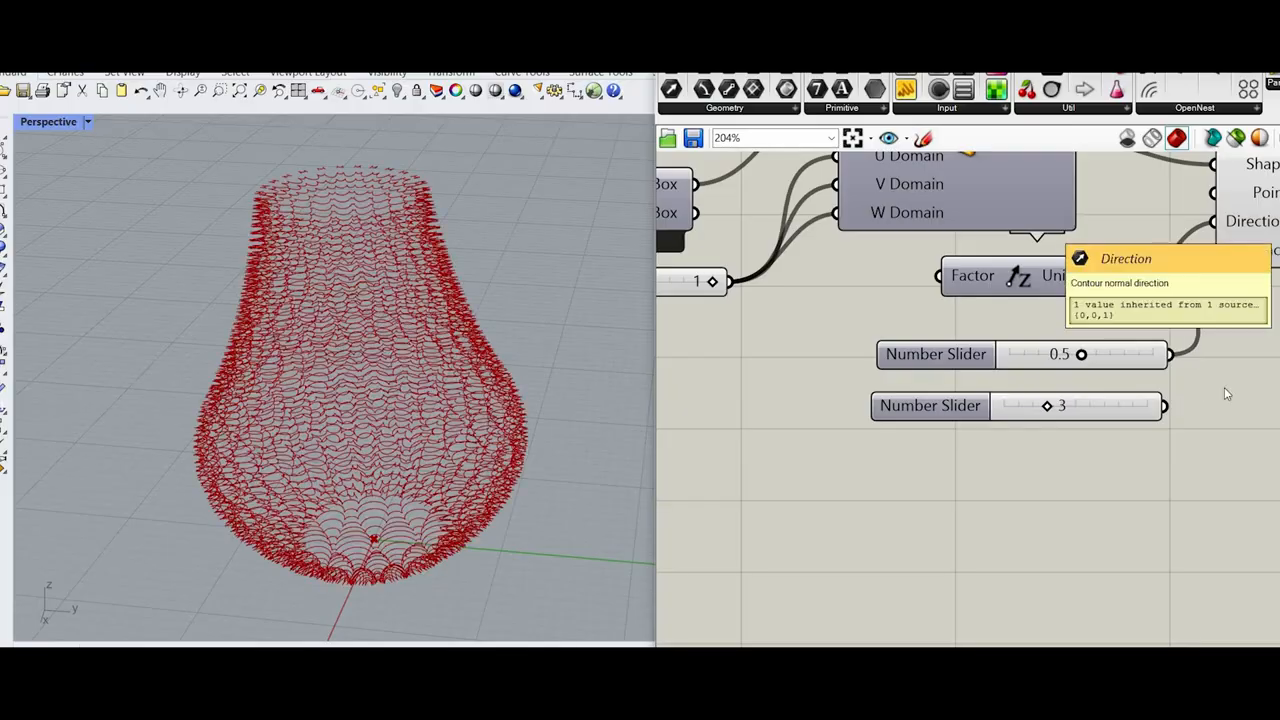
pyautogui.click(1106, 406)
pyautogui.press('Delete')
# Step: Examine the dense contour curves around the vase's bottom opening from several angles
pyautogui.scroll(6, 410, 525)
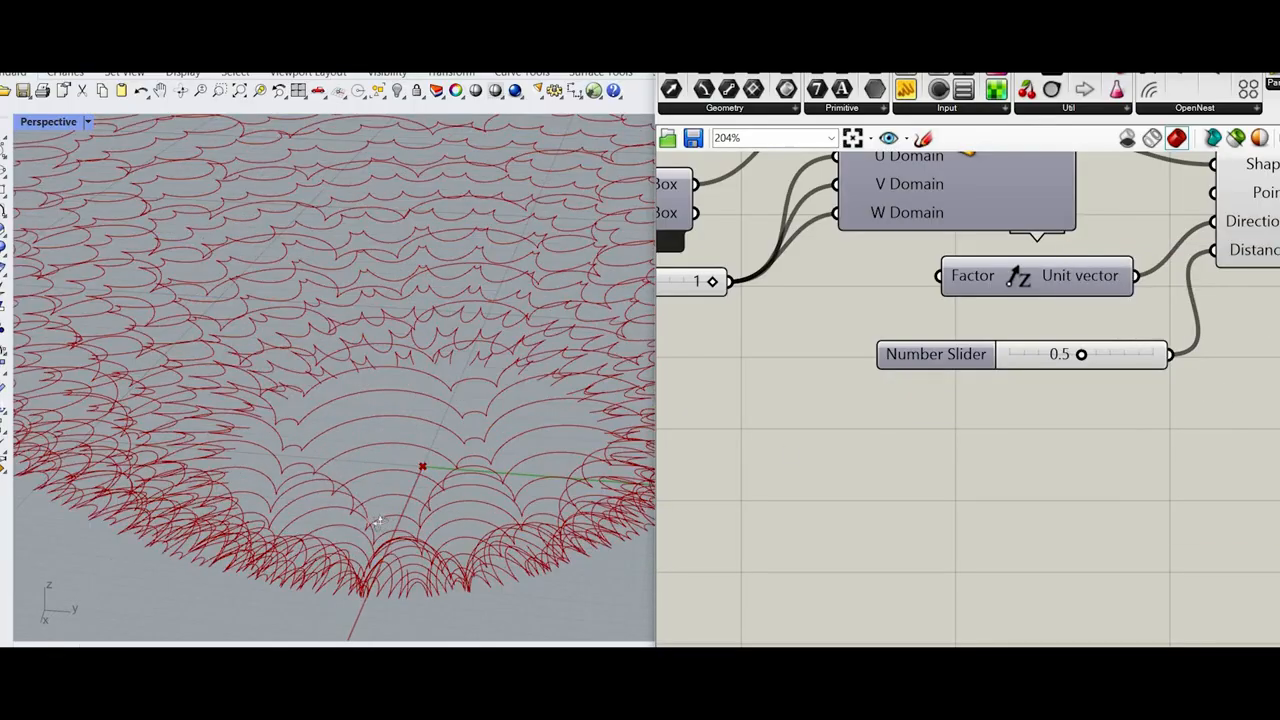
pyautogui.moveTo(443, 471); pyautogui.dragTo(394, 409, button='right')
pyautogui.scroll(-7, 426, 526)
pyautogui.scroll(3, 400, 443)
pyautogui.scroll(3, 443, 525)
pyautogui.scroll(5, 396, 385)
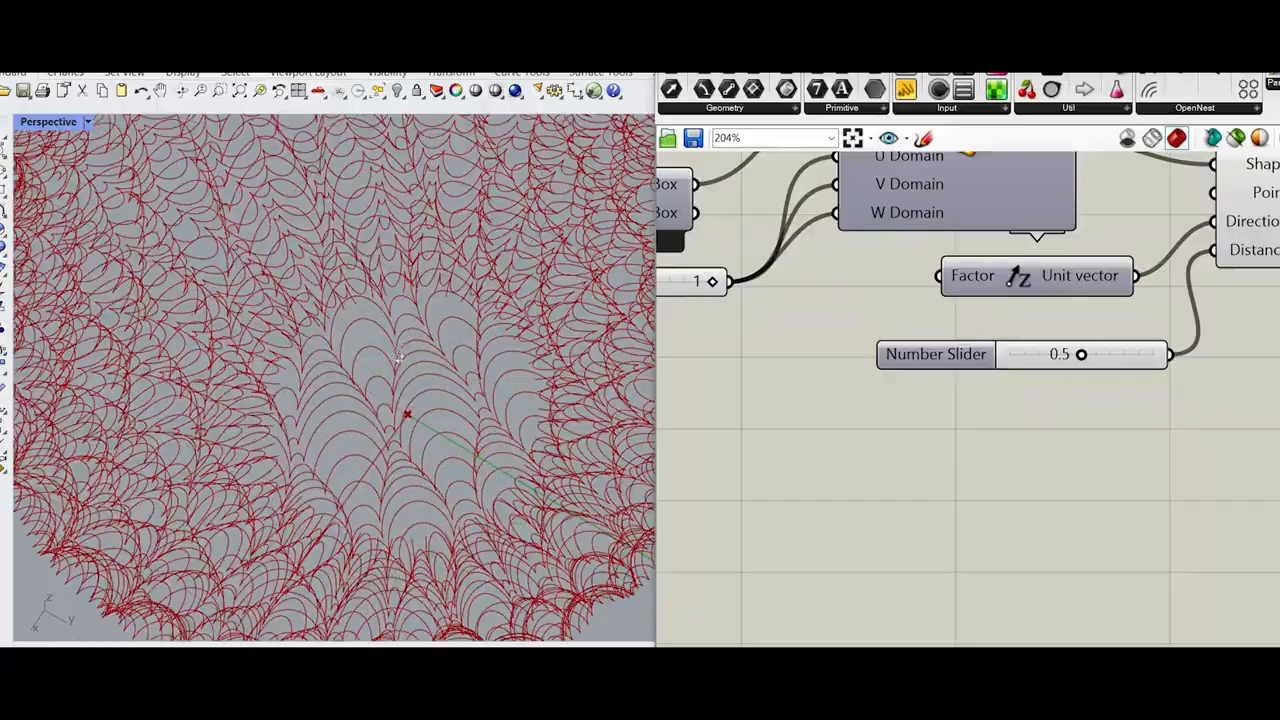
pyautogui.moveTo(405, 349); pyautogui.dragTo(412, 318, button='right')
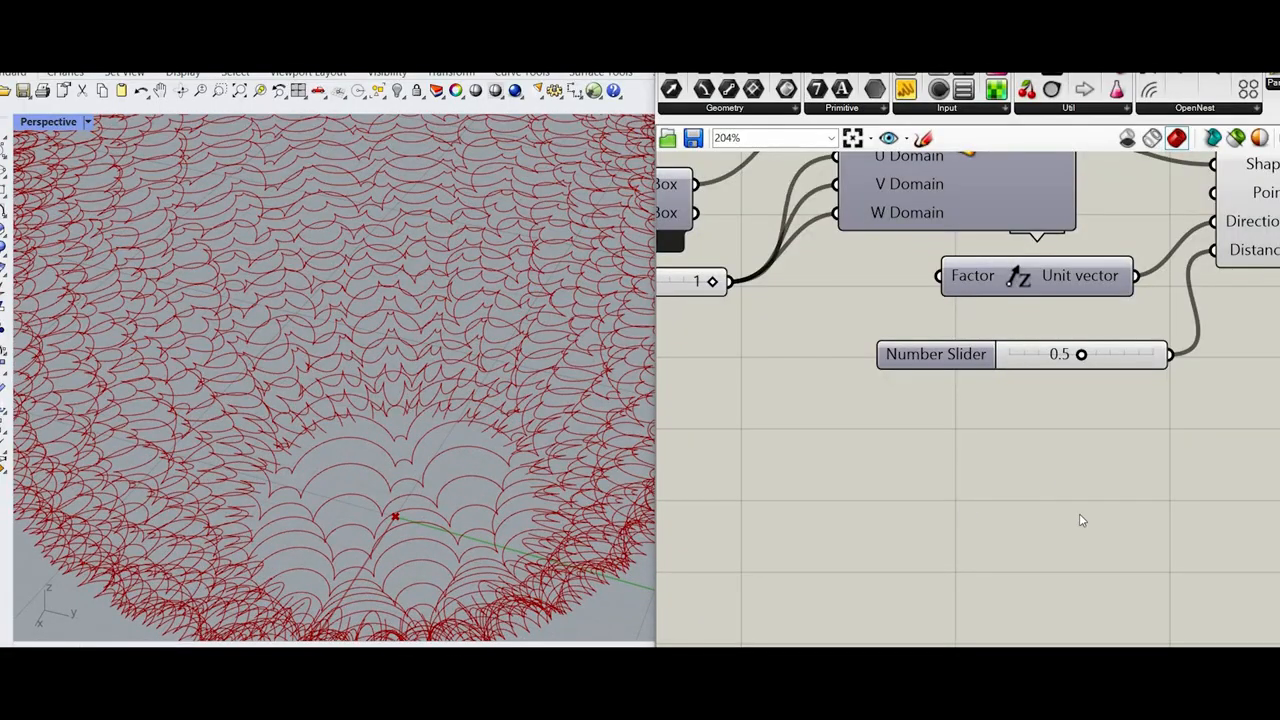
pyautogui.scroll(-3, 1079, 515)
pyautogui.scroll(2, 1008, 266)
# Step: Delete the Contour component together with its Unit Z vector and Distance slider
pyautogui.moveTo(1103, 434); pyautogui.dragTo(971, 265)
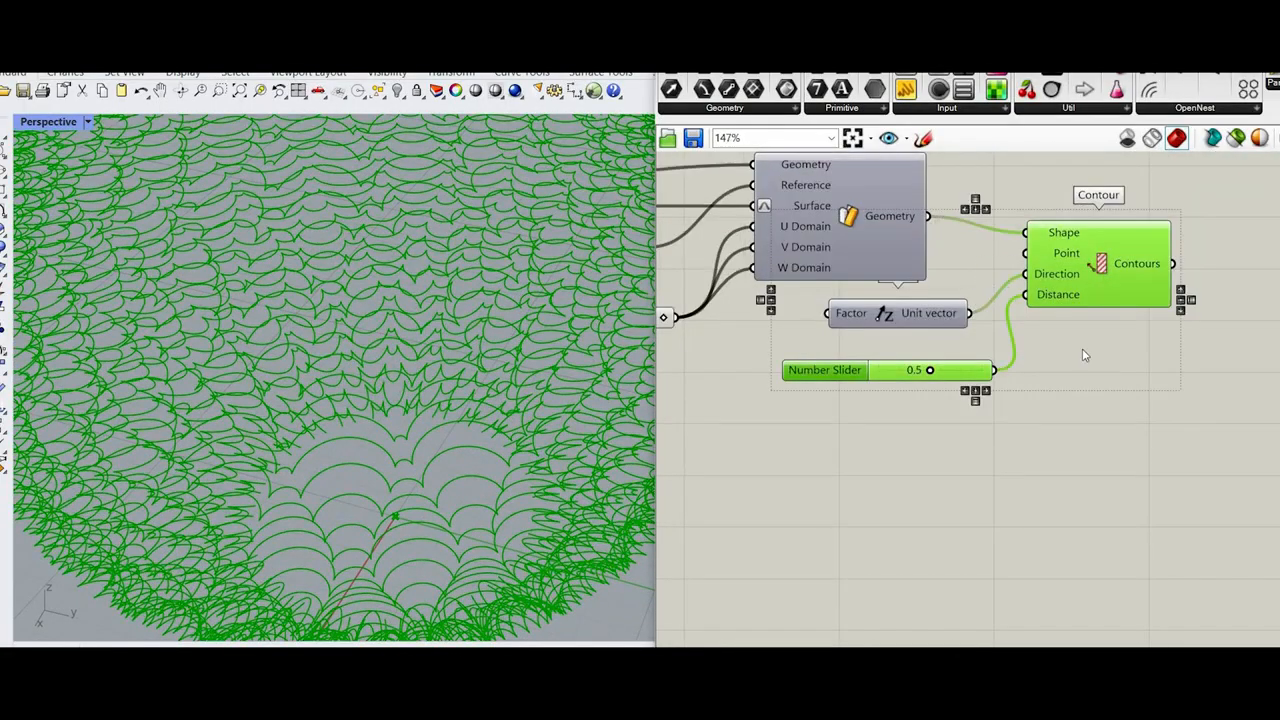
pyautogui.press('Delete')
pyautogui.scroll(-2, 1165, 376)
pyautogui.scroll(1, 1050, 355)
# Step: Delete the black contour curves from the Rhino model
pyautogui.click(985, 328)
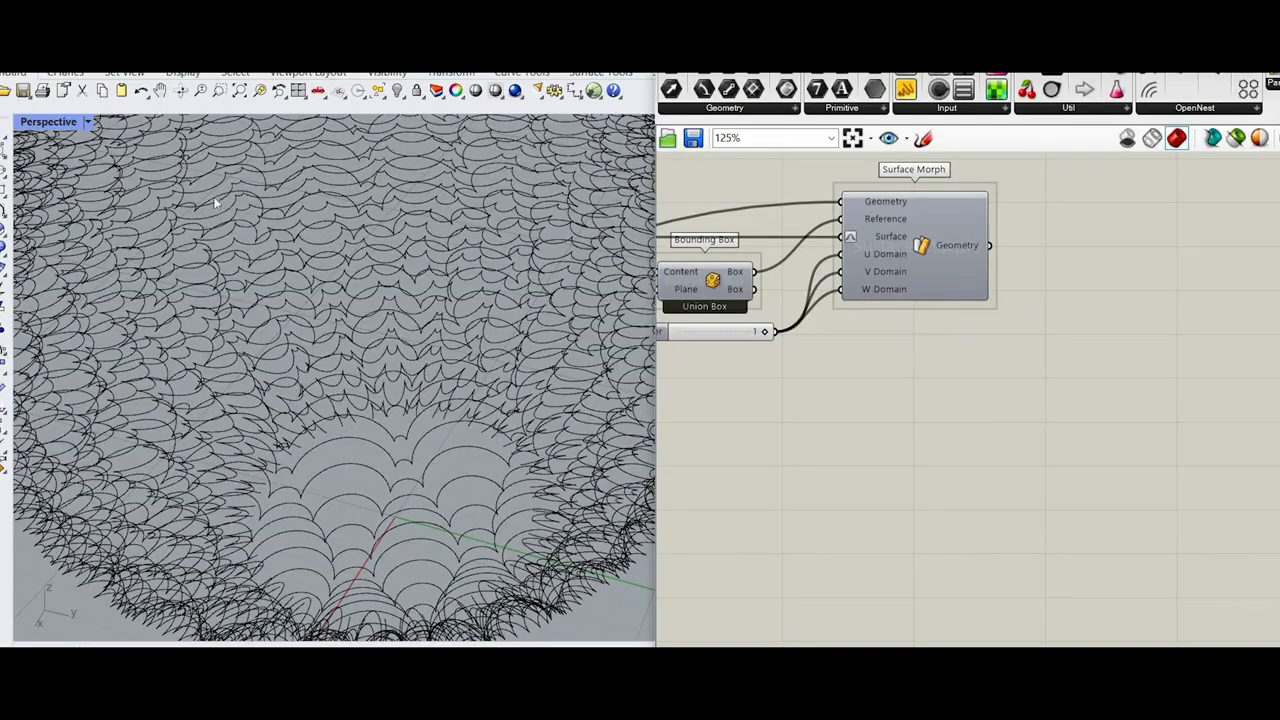
pyautogui.click(336, 270)
pyautogui.press('Delete')
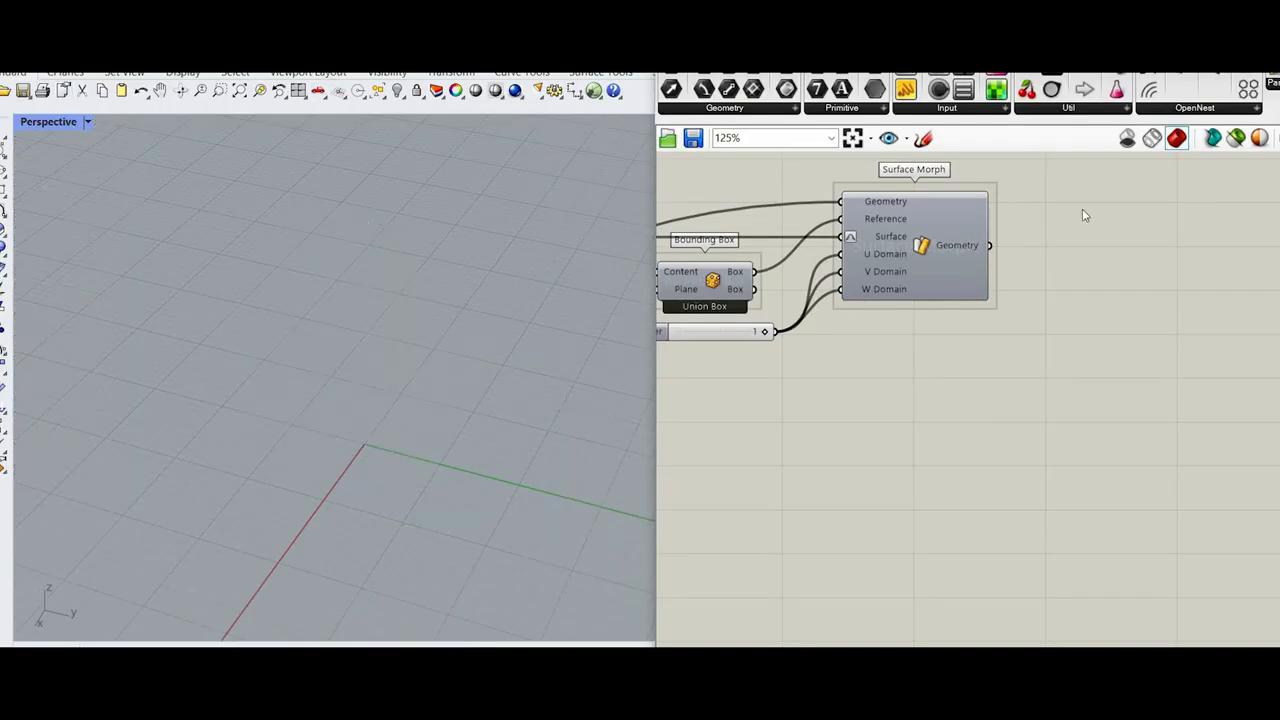
# Step: Turn the Surface Morph preview back on to display the morphed vase
pyautogui.middleClick(1086, 210)
pyautogui.click(1122, 219)
pyautogui.scroll(-5, 452, 402)
pyautogui.scroll(8, 254, 439)
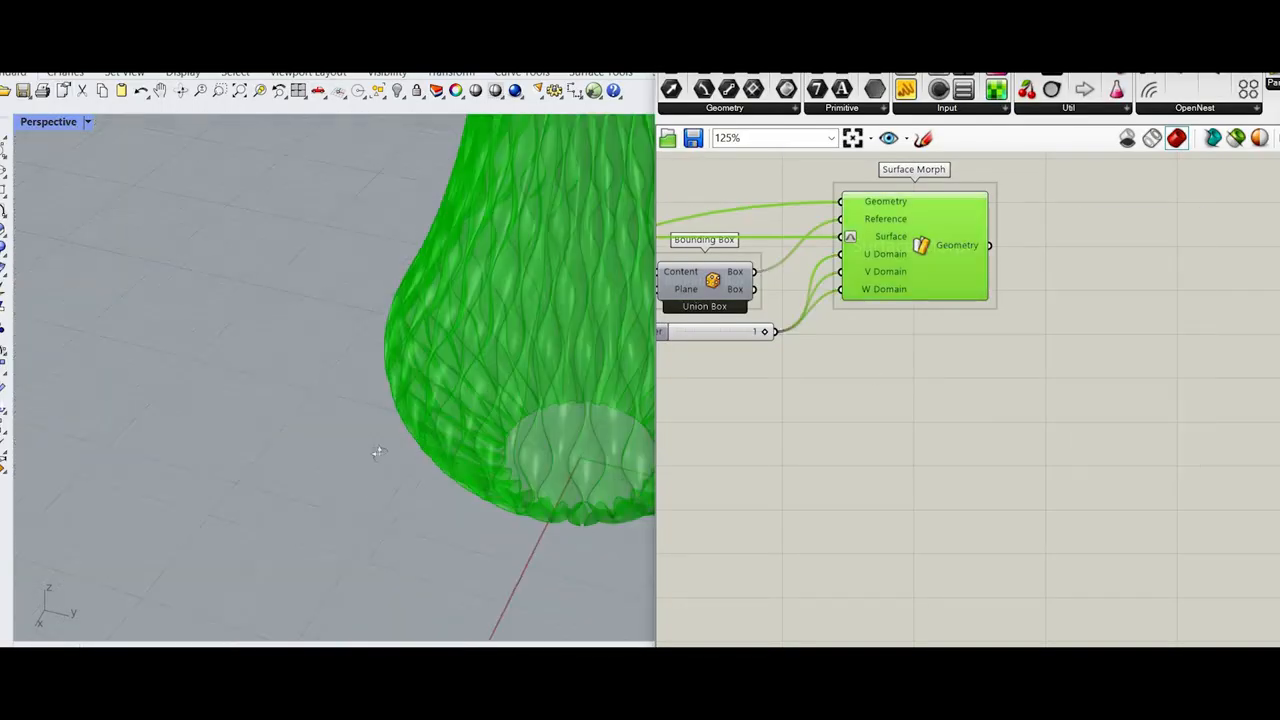
# Step: Examine the scalloped bottom edge of the morphed vase up close and from a low side view
pyautogui.scroll(-3, 377, 449)
pyautogui.keyDown('shift'); pyautogui.moveTo(600, 375); pyautogui.dragTo(447, 367, button='right'); pyautogui.keyUp('shift')
pyautogui.scroll(6, 447, 367)
pyautogui.scroll(-2, 374, 449)
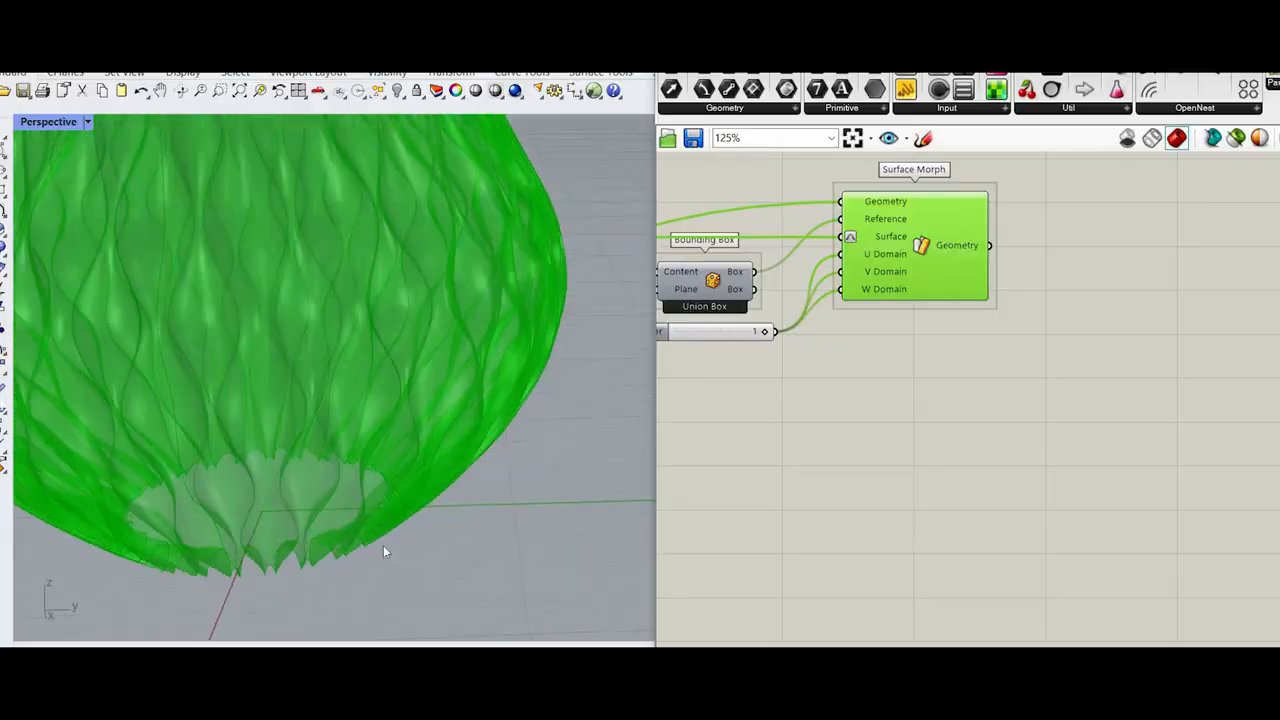
pyautogui.scroll(5, 300, 508)
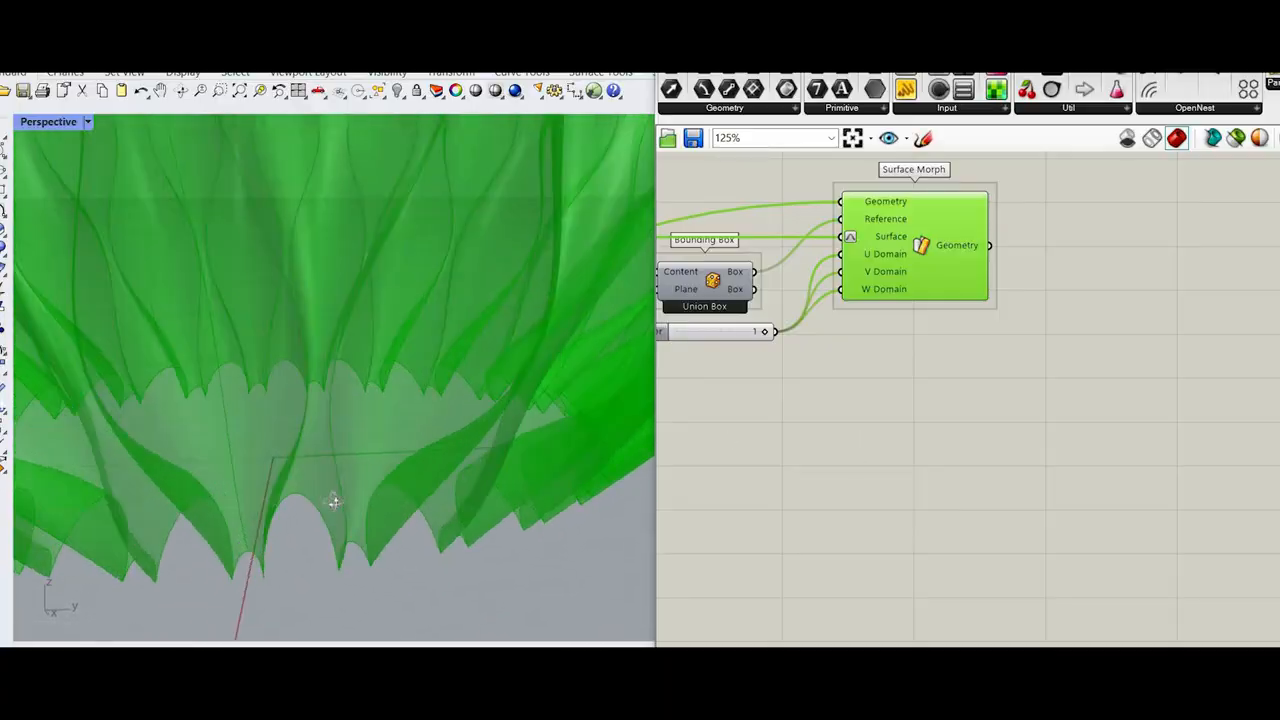
pyautogui.moveTo(305, 483)
pyautogui.mouseDown(button='right')
pyautogui.moveTo(249, 500)
pyautogui.moveTo(231, 523)
pyautogui.moveTo(291, 500)
pyautogui.mouseUp(button='right')
pyautogui.moveTo(364, 476); pyautogui.dragTo(516, 468, button='right')
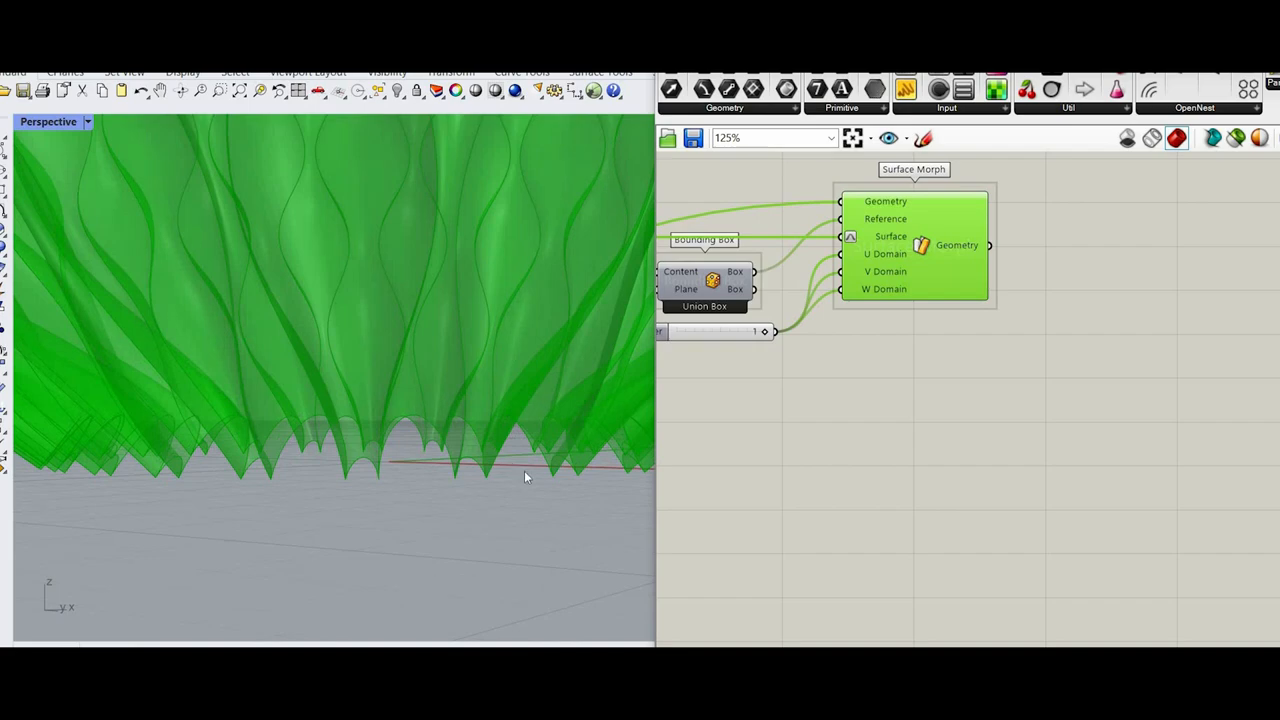
pyautogui.moveTo(395, 541); pyautogui.dragTo(388, 571, button='right')
pyautogui.scroll(-5, 388, 571)
pyautogui.scroll(-5, 388, 569)
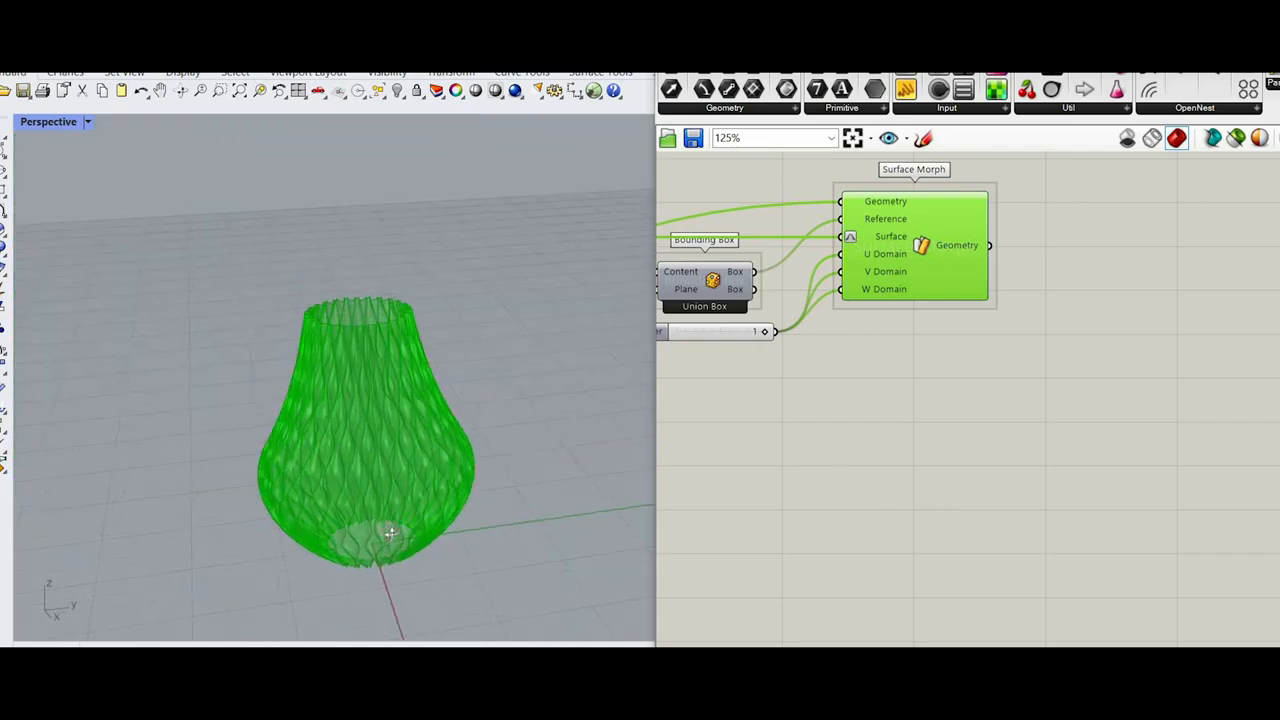
# Step: Inspect the morphed vase's bottom edge, top rim and overall shape from close, raised and low side views
pyautogui.scroll(8, 386, 558)
pyautogui.moveTo(354, 511); pyautogui.dragTo(367, 496, button='right')
pyautogui.scroll(5, 369, 497)
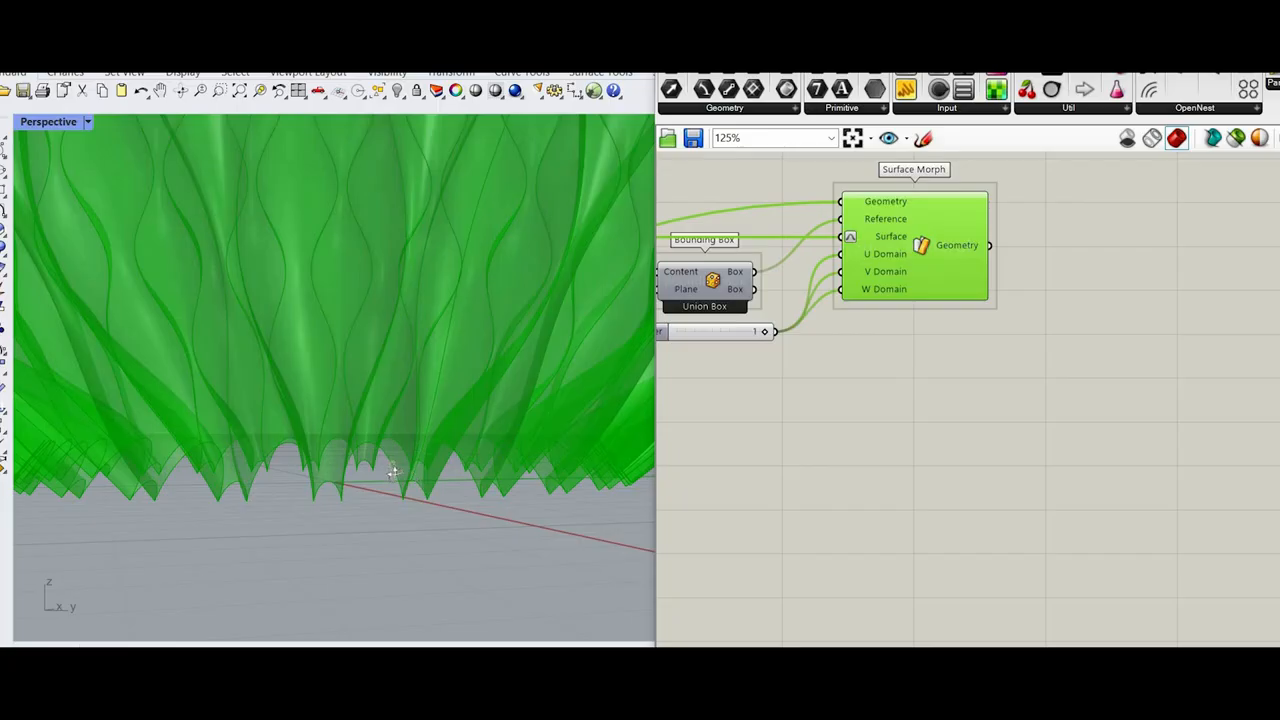
pyautogui.scroll(3, 388, 472)
pyautogui.scroll(-6, 396, 450)
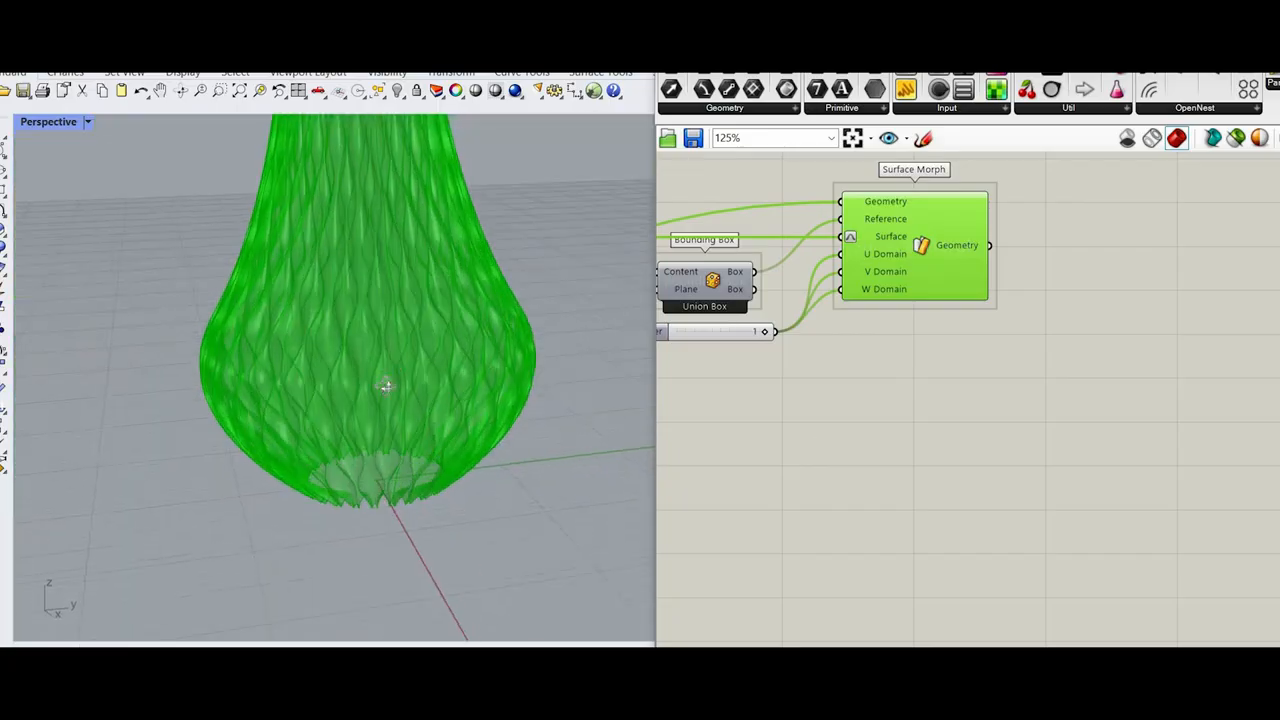
pyautogui.moveTo(358, 435); pyautogui.dragTo(290, 368, button='right')
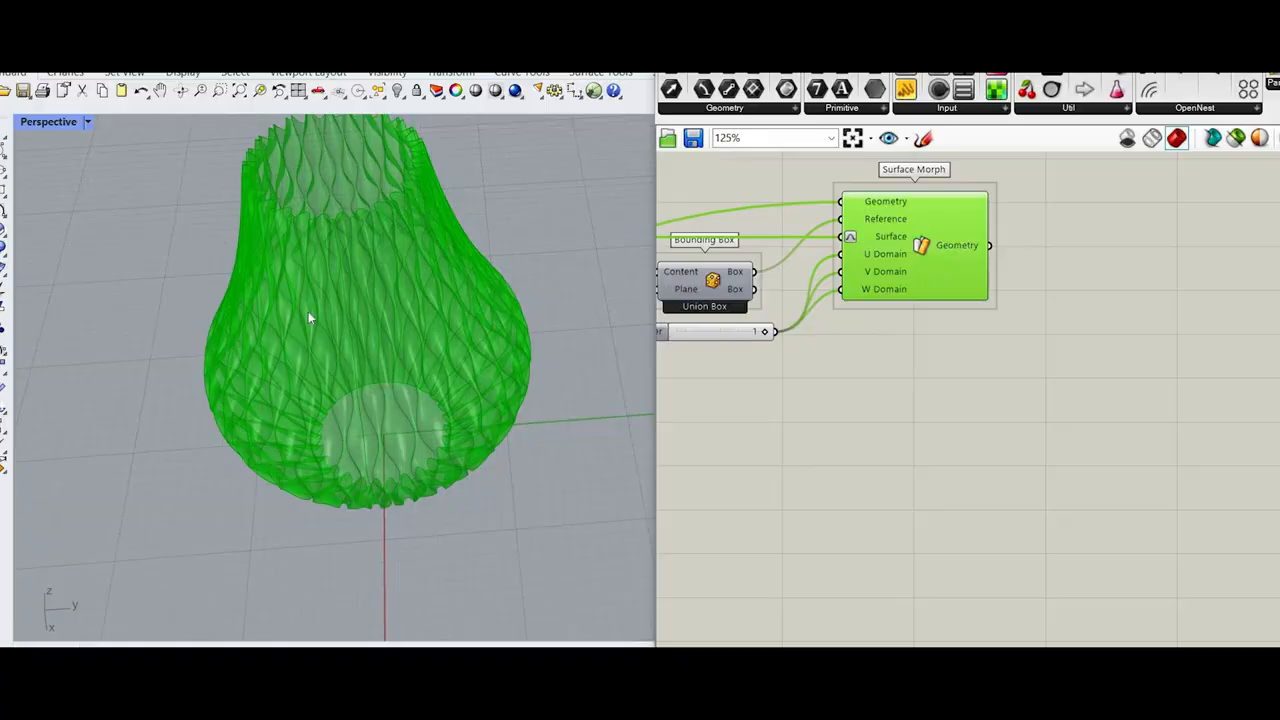
pyautogui.scroll(-3, 308, 311)
pyautogui.scroll(3, 336, 247)
pyautogui.moveTo(336, 247); pyautogui.dragTo(387, 150, button='right')
pyautogui.scroll(6, 348, 215)
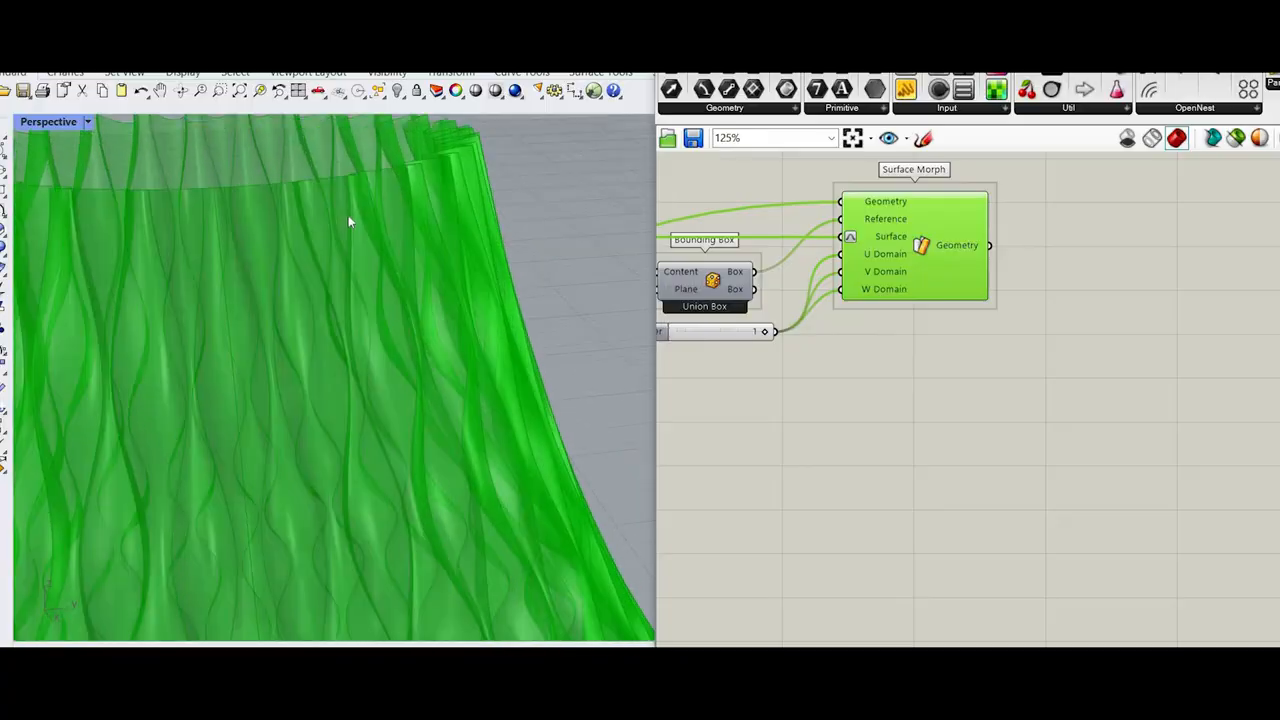
pyautogui.scroll(-5, 348, 215)
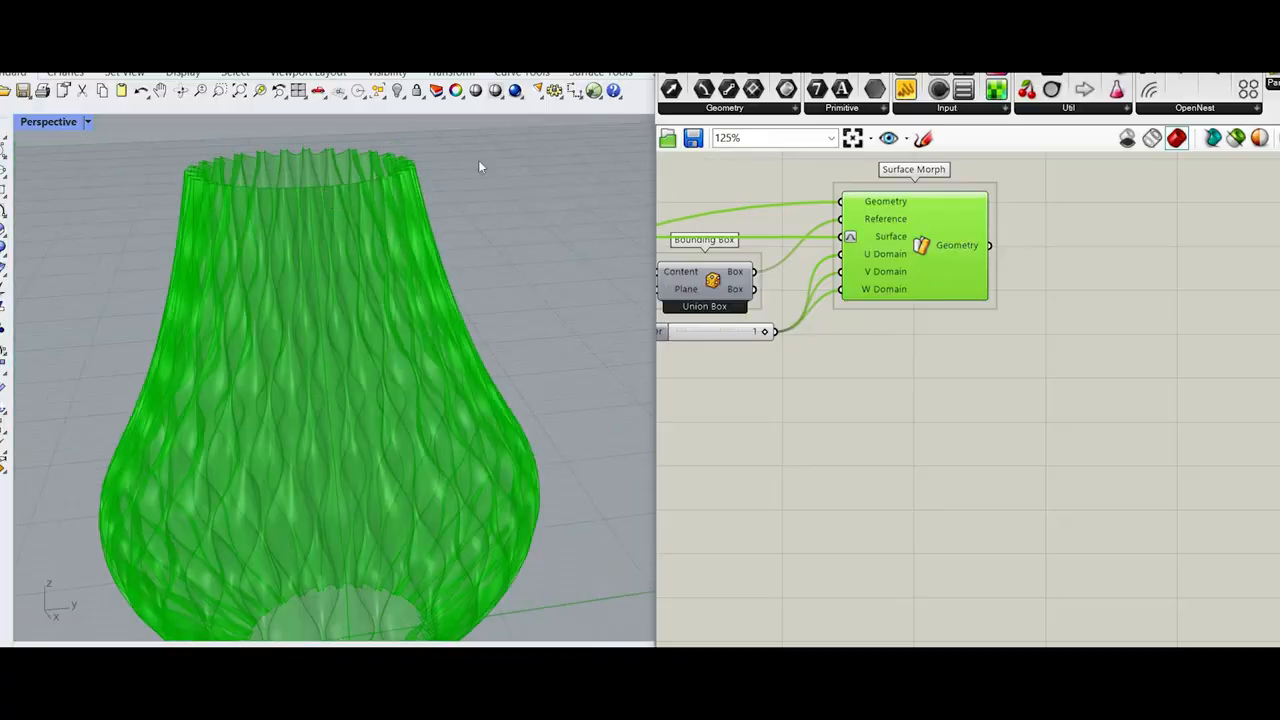
pyautogui.scroll(-3, 423, 412)
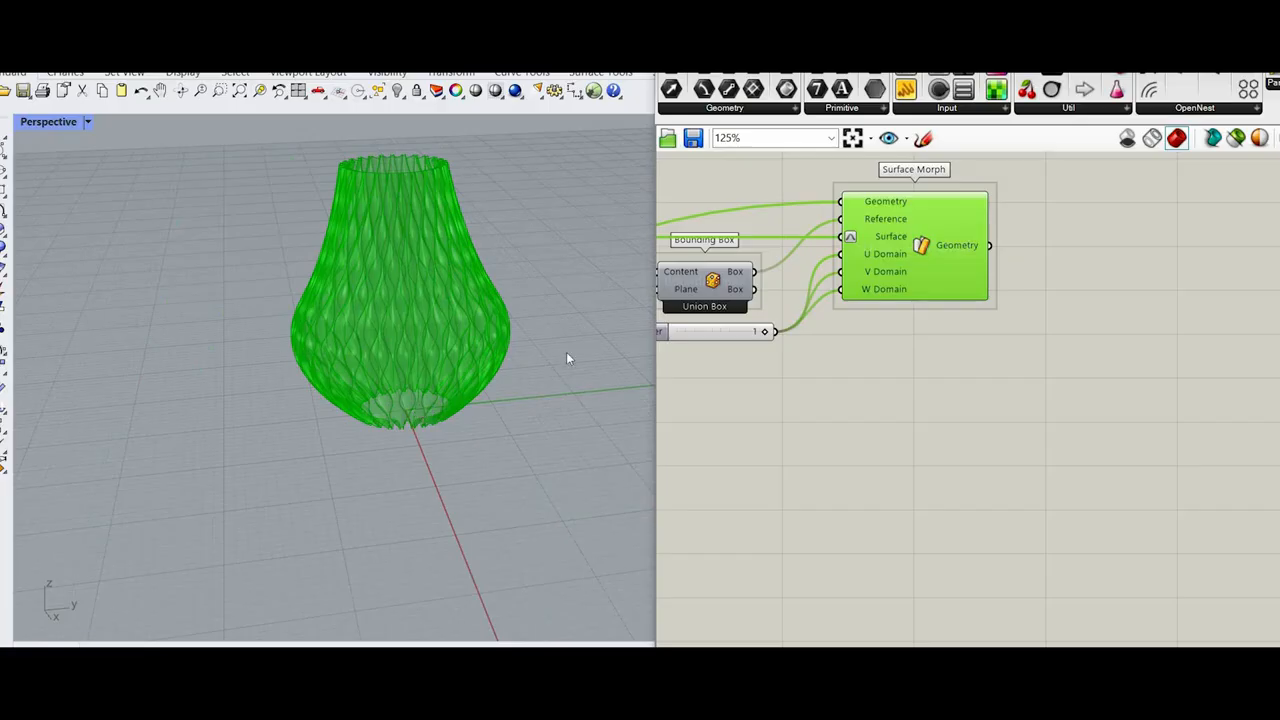
pyautogui.scroll(5, 566, 358)
pyautogui.scroll(1, 550, 300)
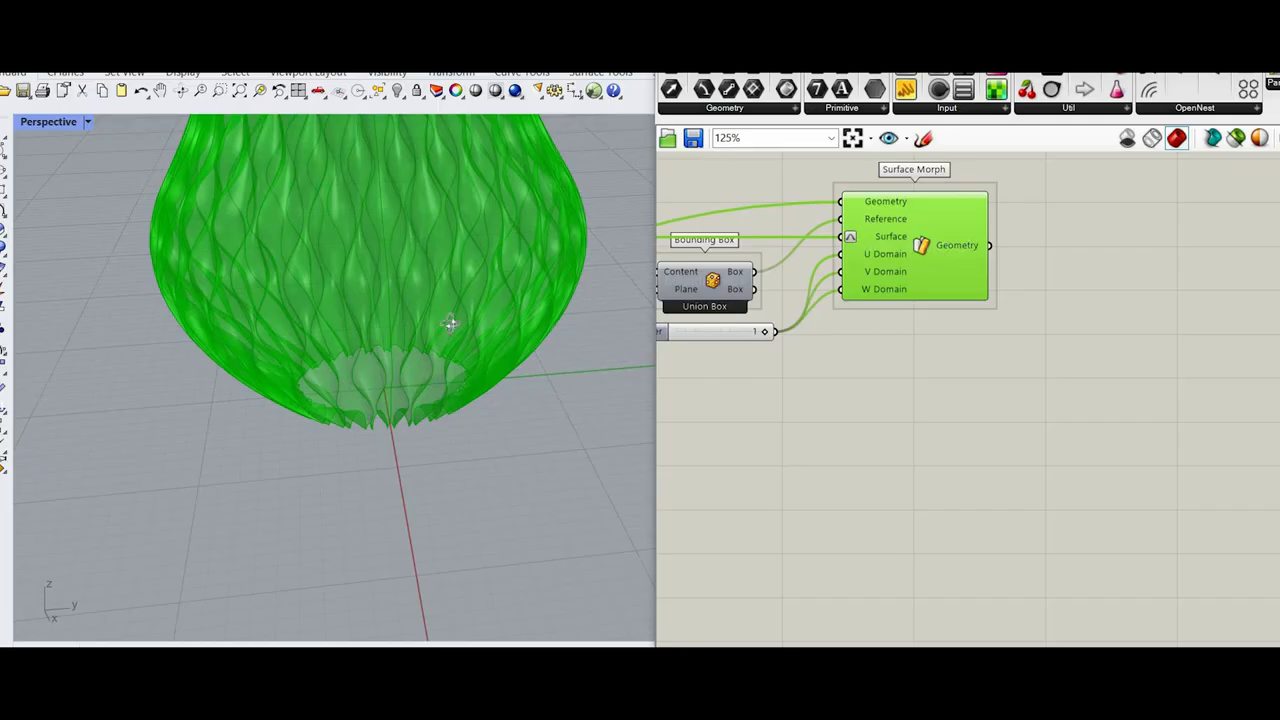
pyautogui.moveTo(450, 323); pyautogui.dragTo(454, 319, button='right')
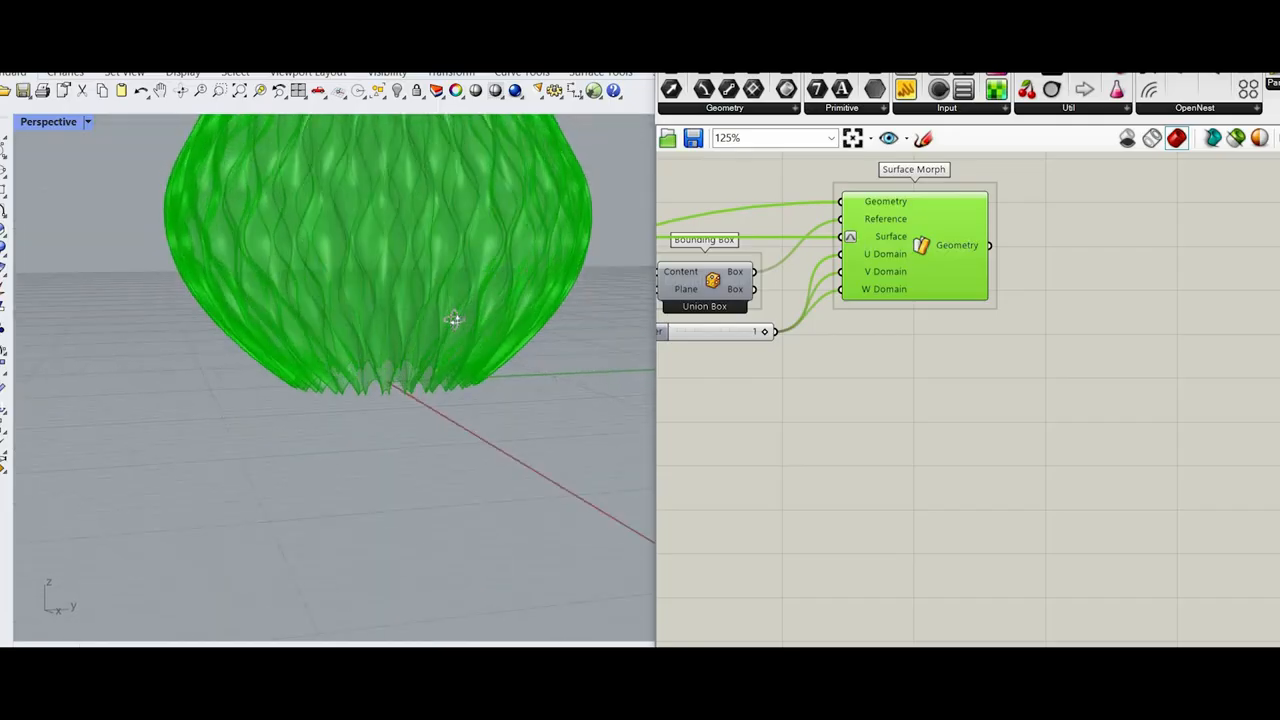
# Step: Deselect the Surface Morph component and look over the whole definition on the canvas
pyautogui.click(1005, 443)
pyautogui.scroll(-8, 1000, 440)
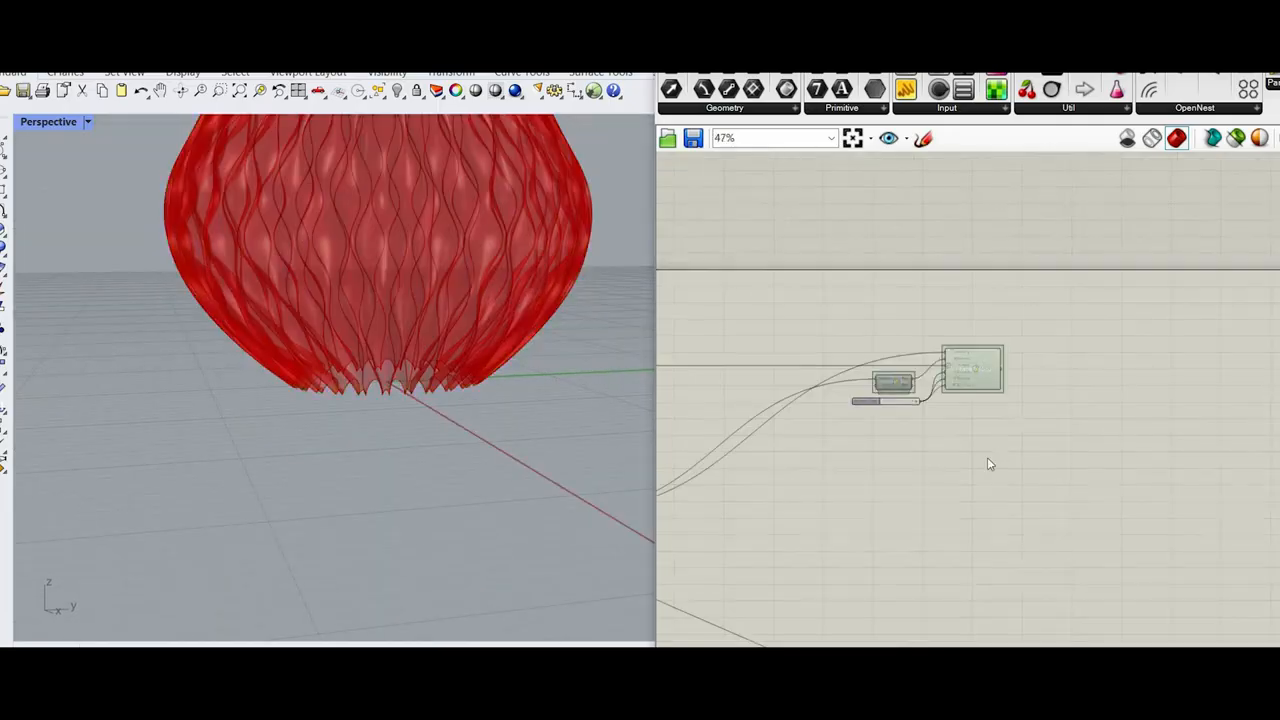
pyautogui.scroll(8, 1007, 404)
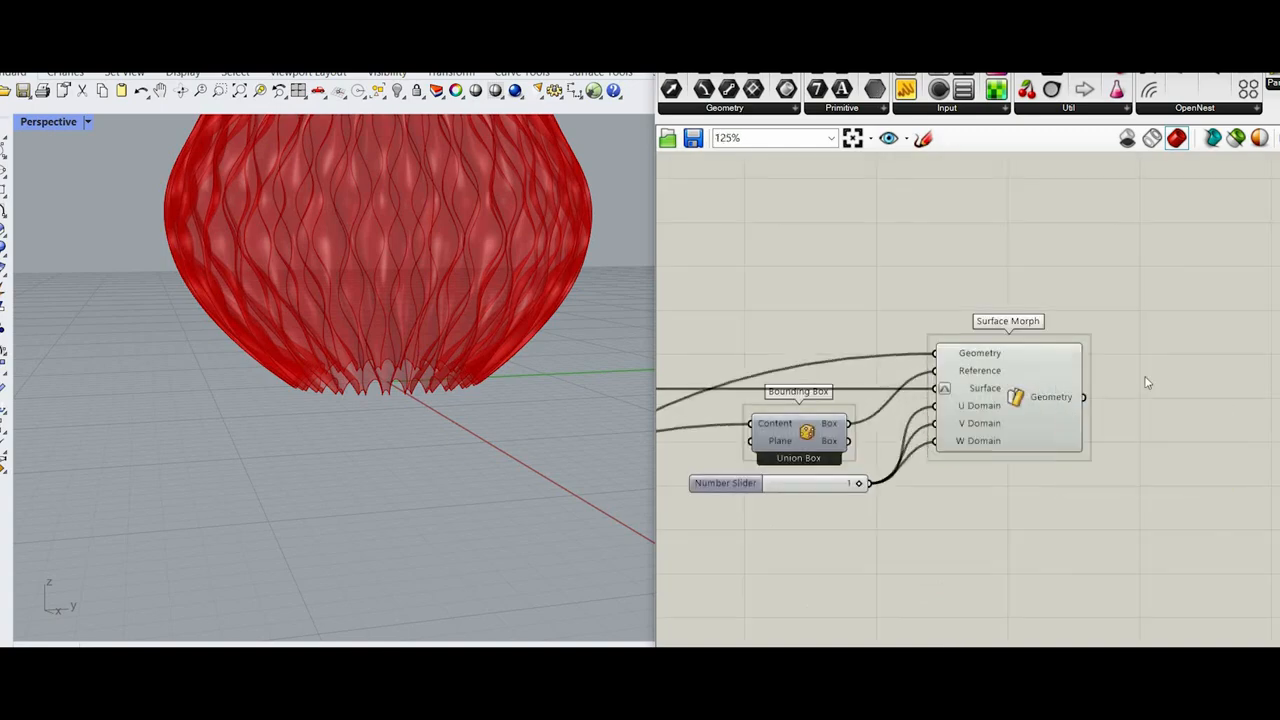
pyautogui.scroll(-4, 1145, 382)
pyautogui.scroll(-5, 1141, 399)
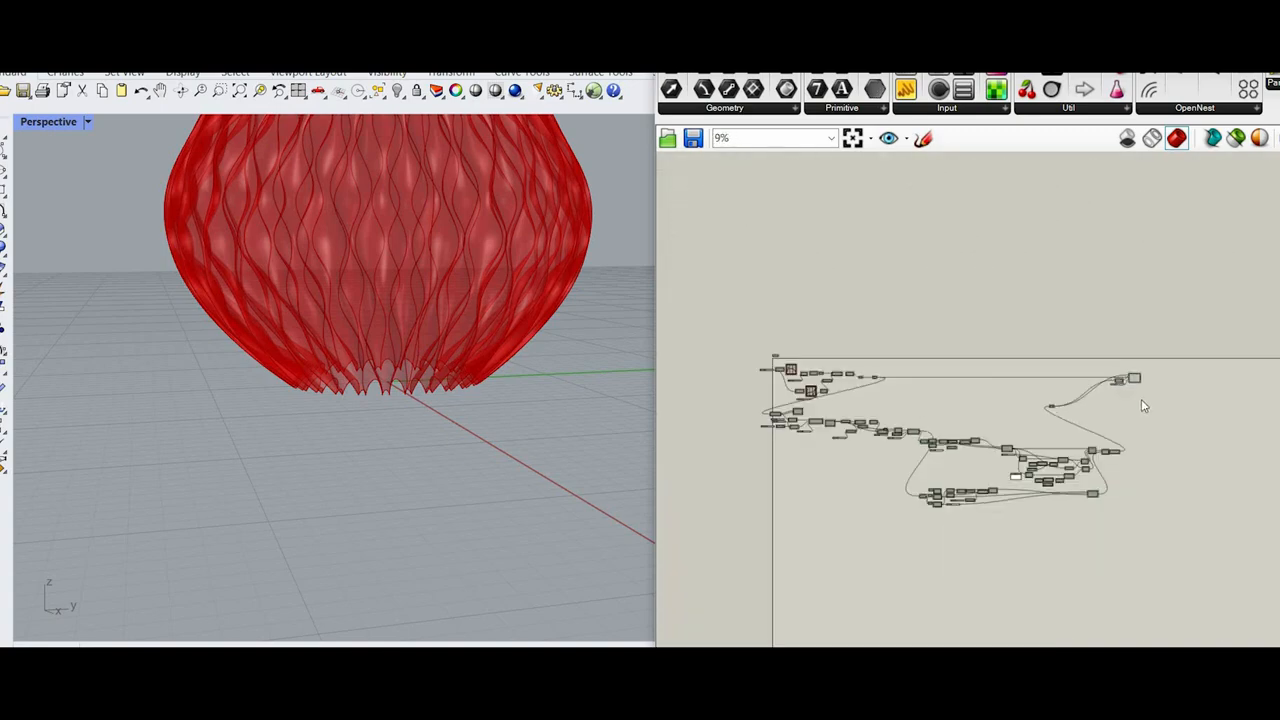
pyautogui.scroll(2, 1141, 399)
pyautogui.scroll(5, 1127, 360)
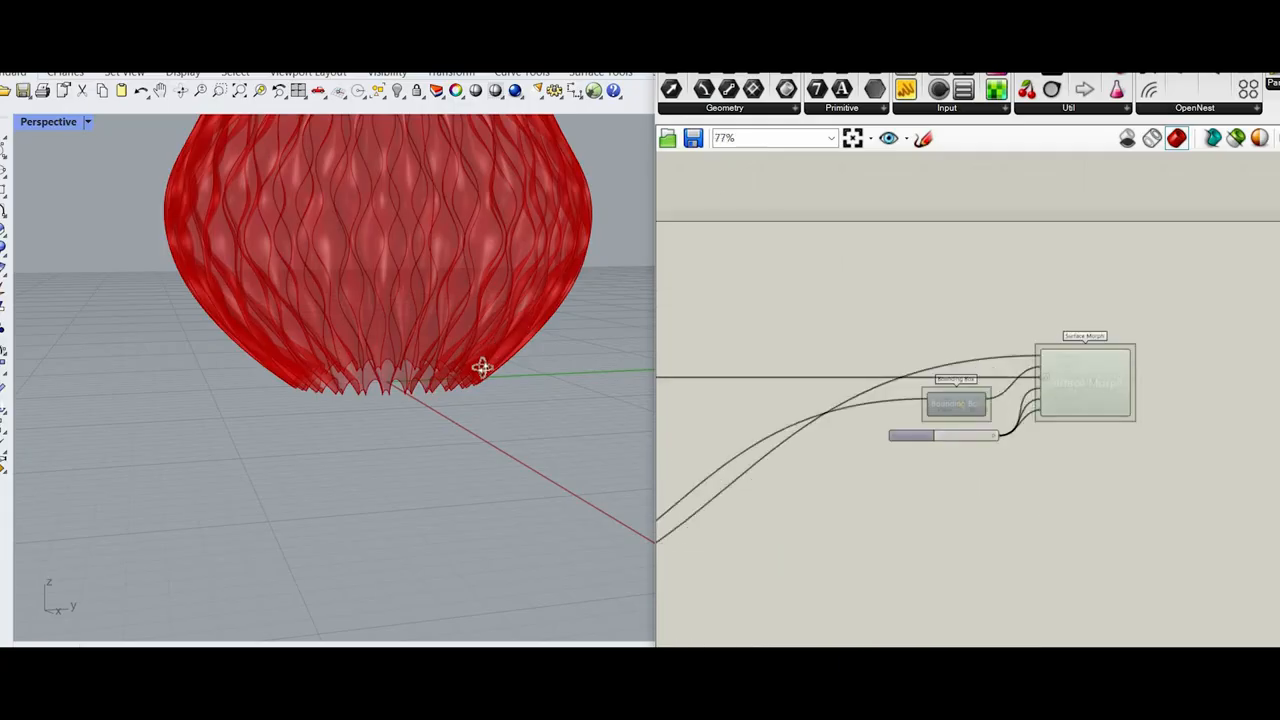
# Step: Change the Perspective viewport to a display mode with a plain white background and no grid
pyautogui.scroll(-3, 487, 360)
pyautogui.moveTo(487, 354); pyautogui.dragTo(87, 125, button='right')
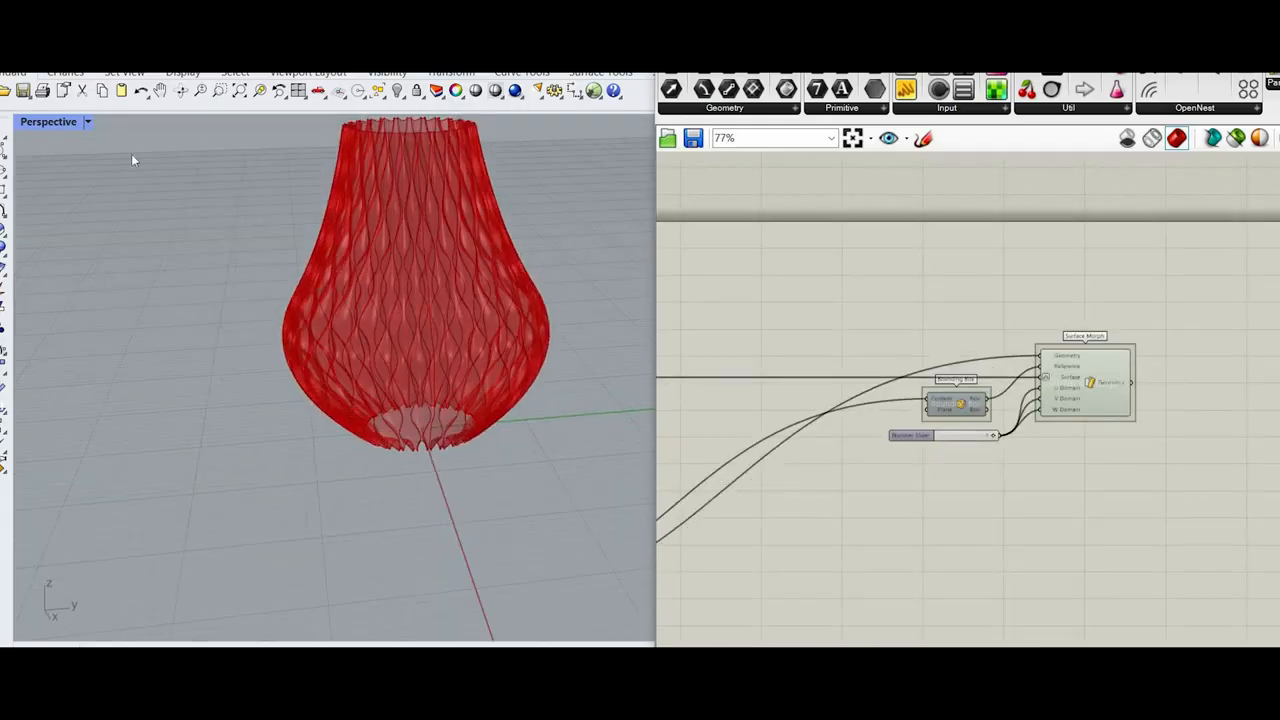
pyautogui.click(87, 121)
pyautogui.click(150, 126)
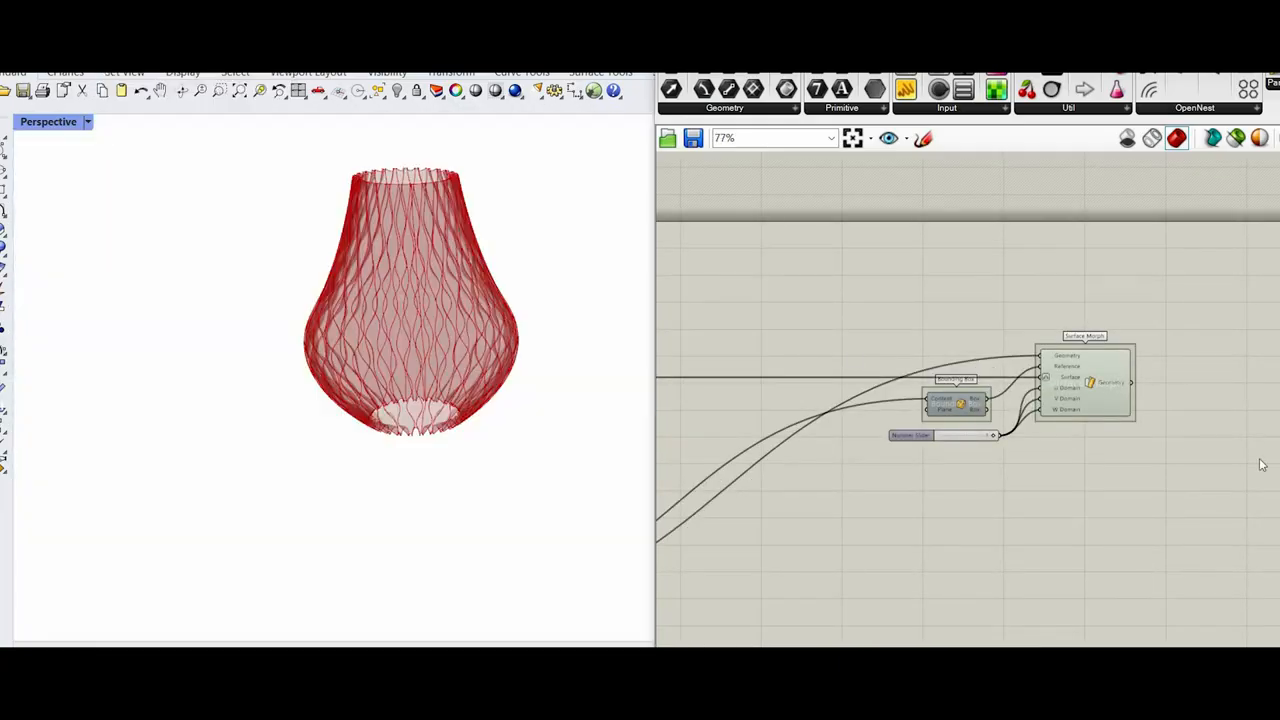
# Step: Add a Custom Preview component and feed the Surface Morph's Geometry output into its Geometry input
pyautogui.scroll(4, 1108, 416)
pyautogui.doubleClick(1109, 416)
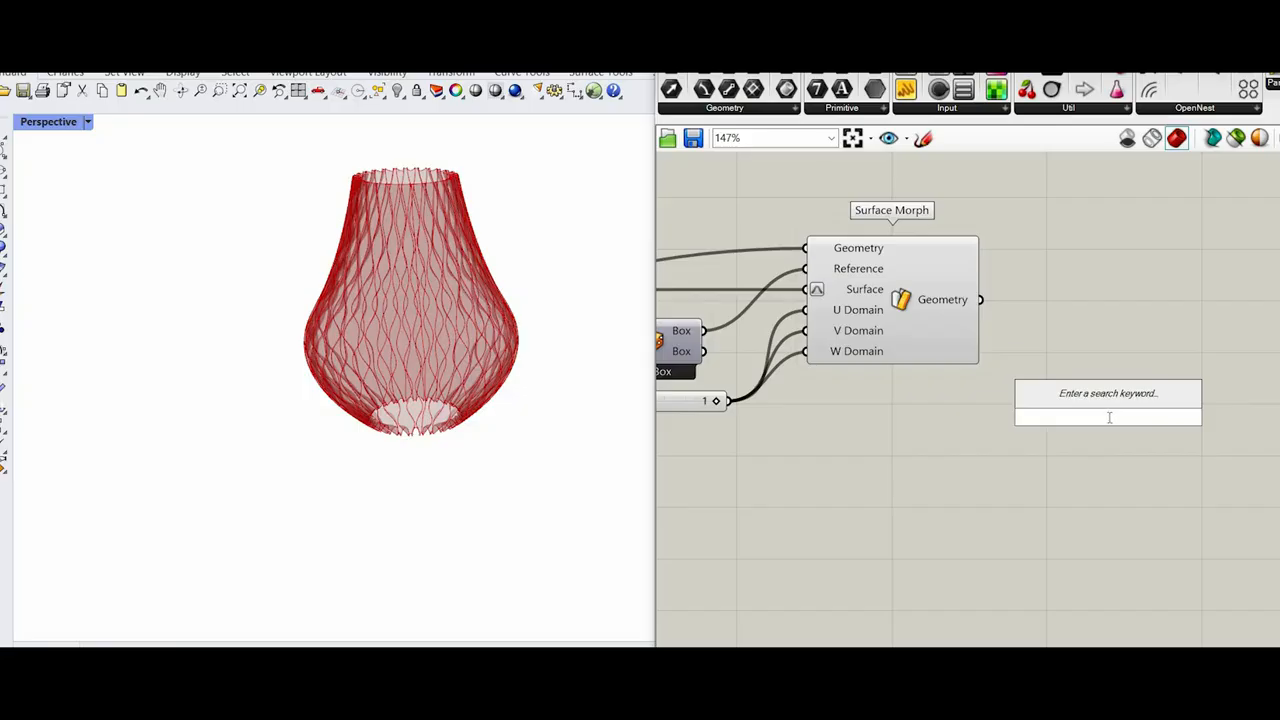
pyautogui.write('c')
pyautogui.press('BackSpace')
pyautogui.write('cu')
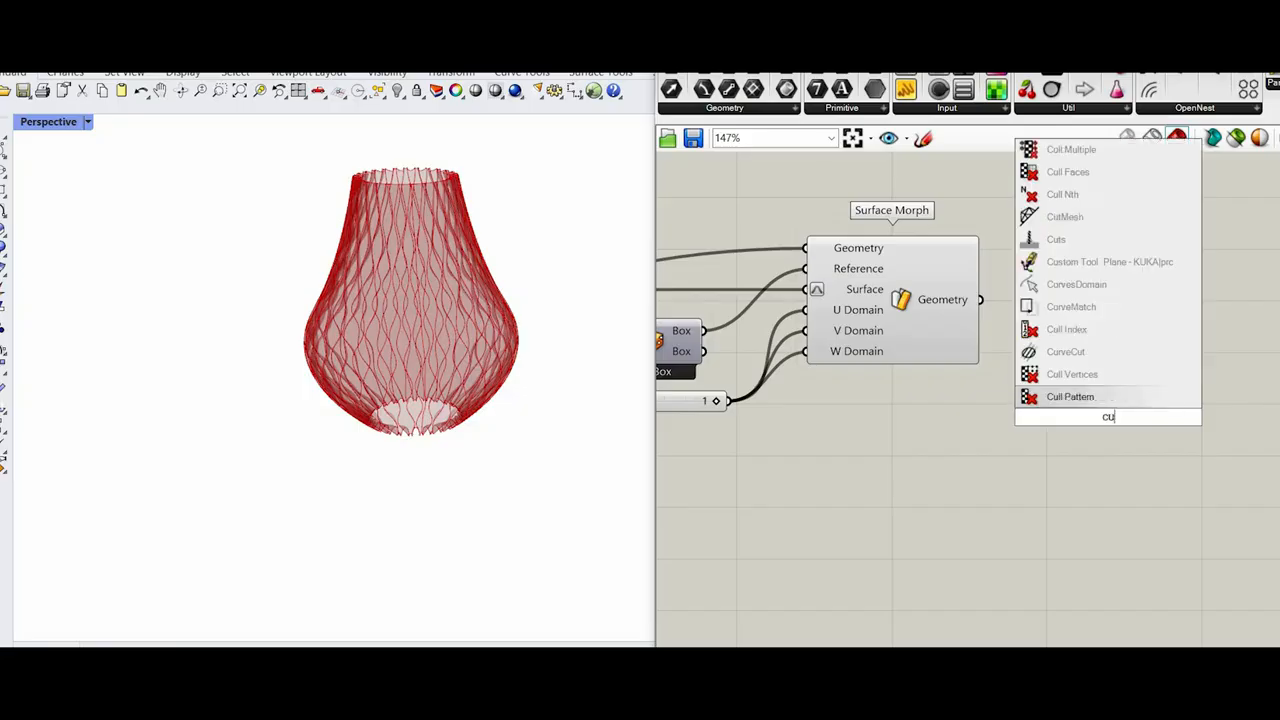
pyautogui.write('stom ')
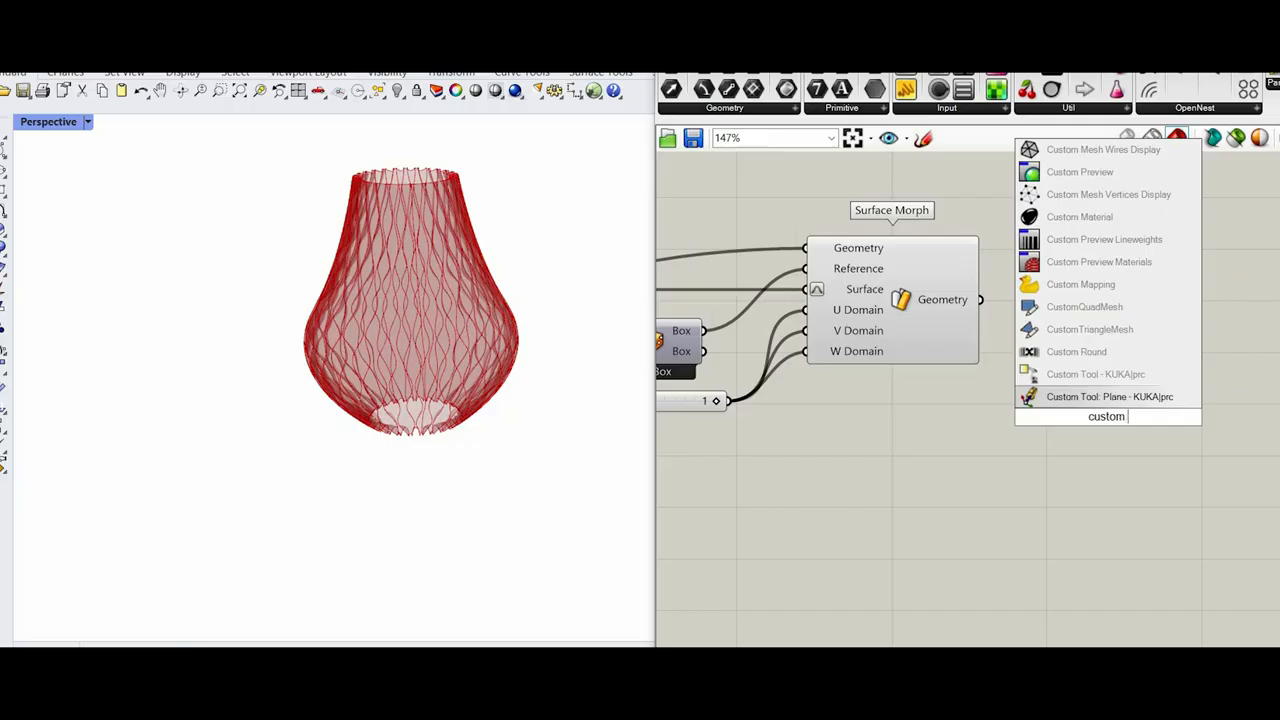
pyautogui.write('preview')
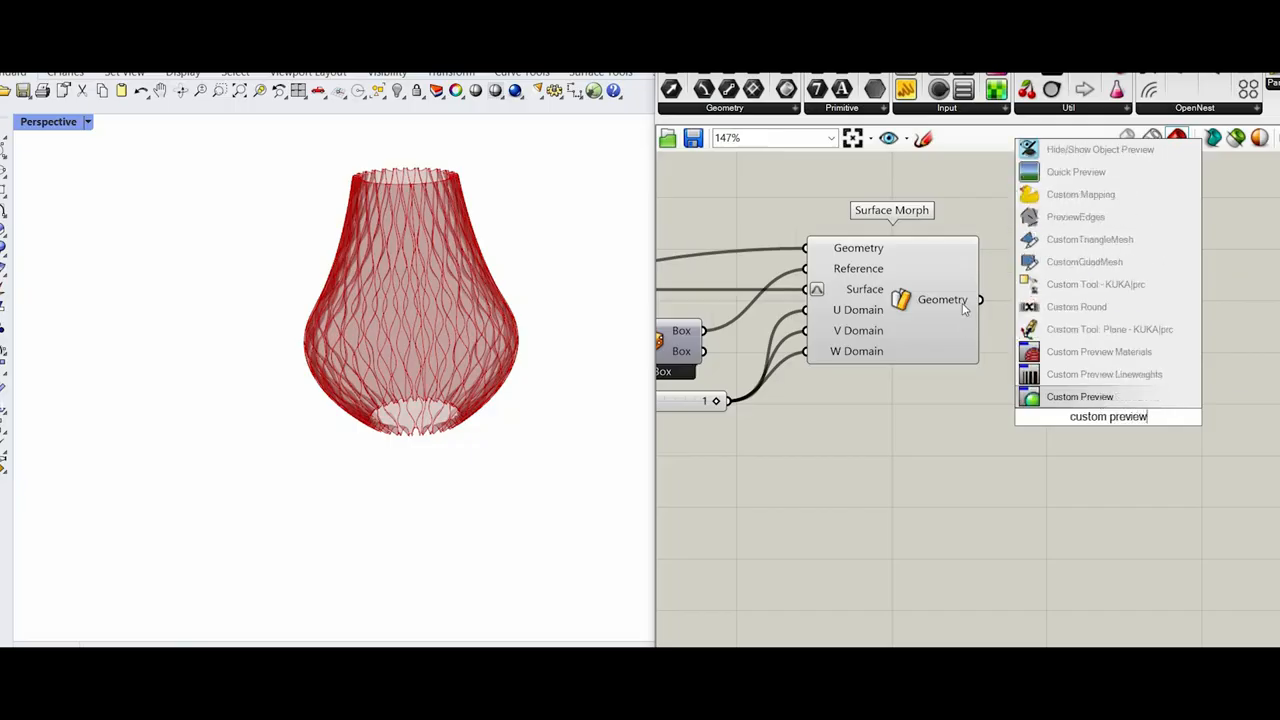
pyautogui.press('Return')
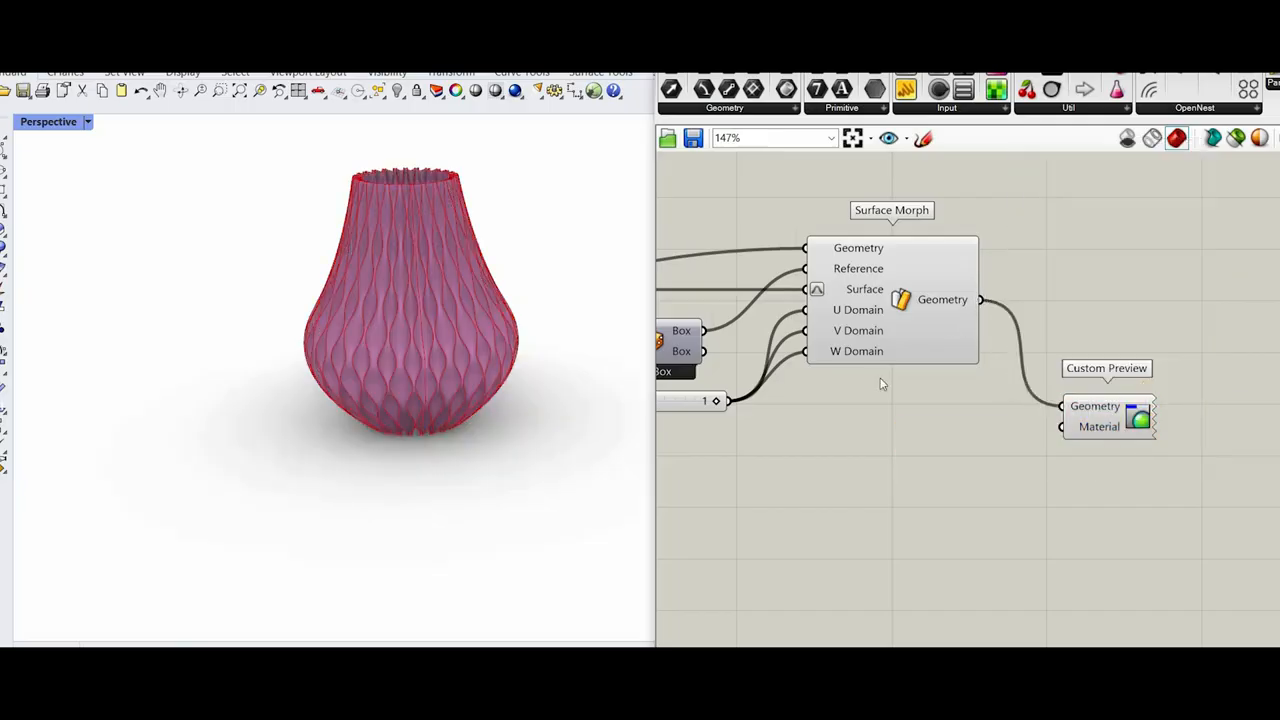